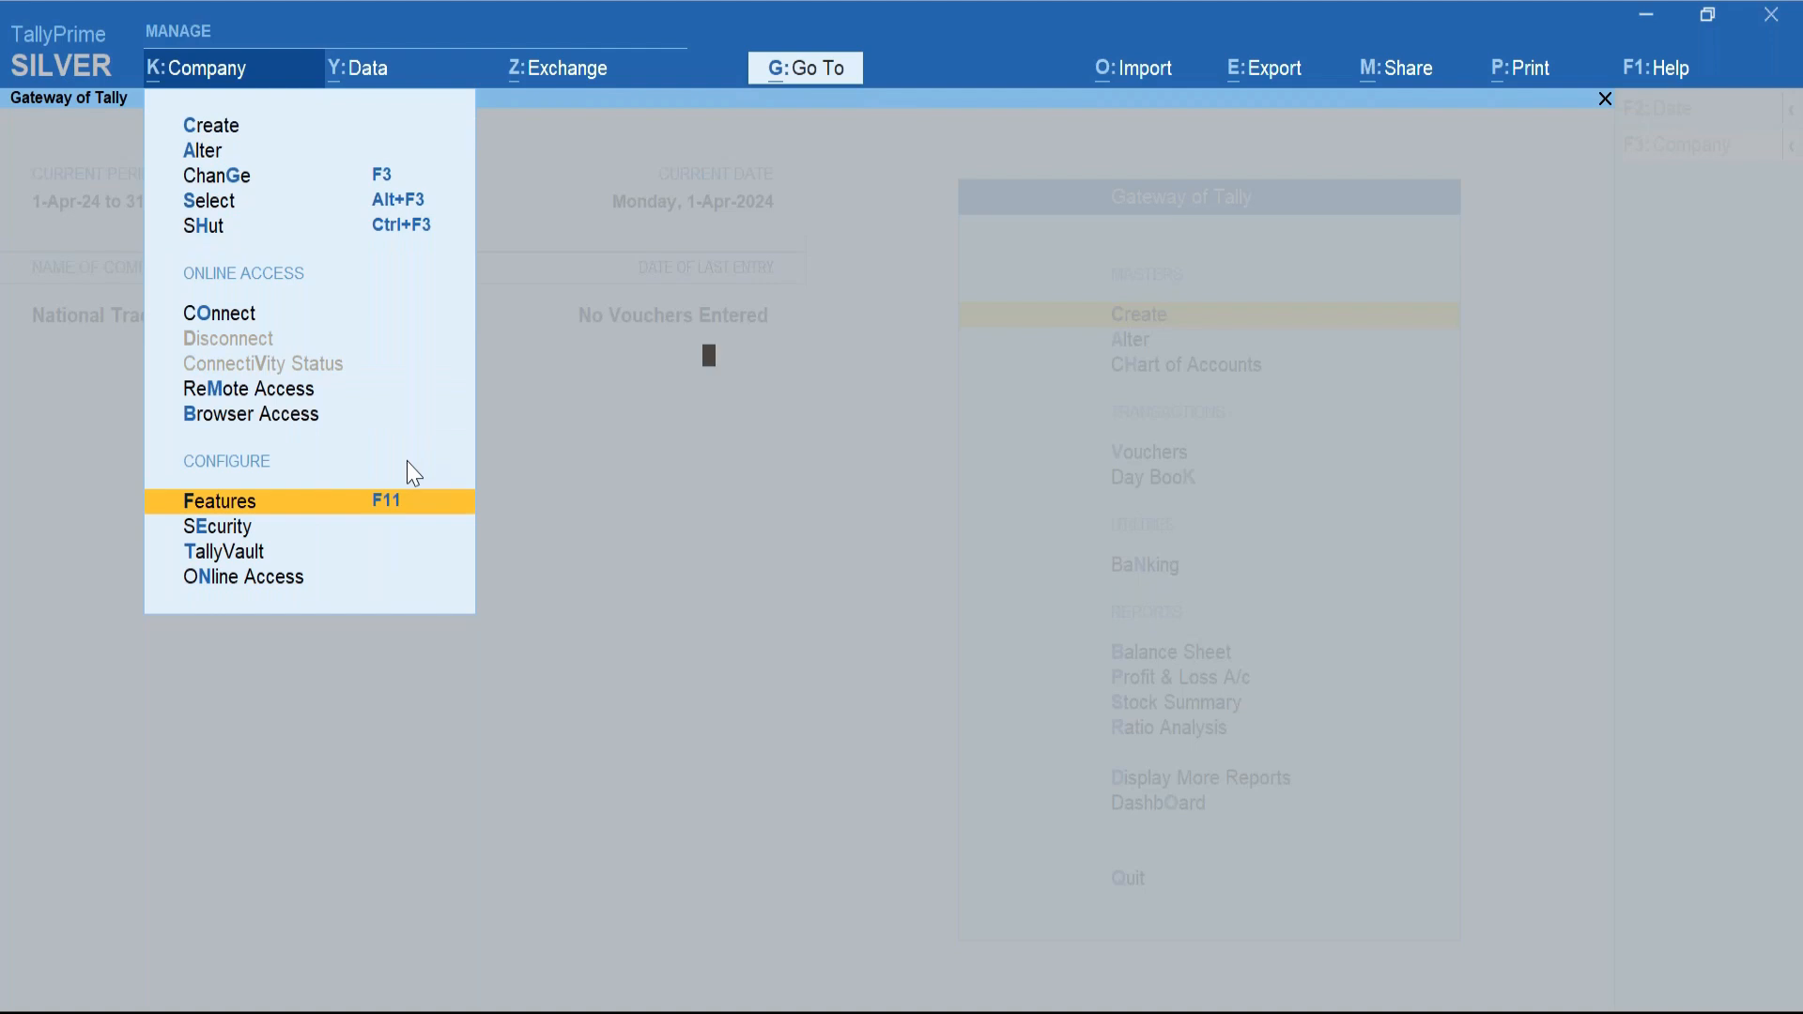
# Enable Interest Calculation in the company's accounting features and save the feature settings.
pyautogui.press('Return')
pyautogui.press('Return')
pyautogui.press('Return')
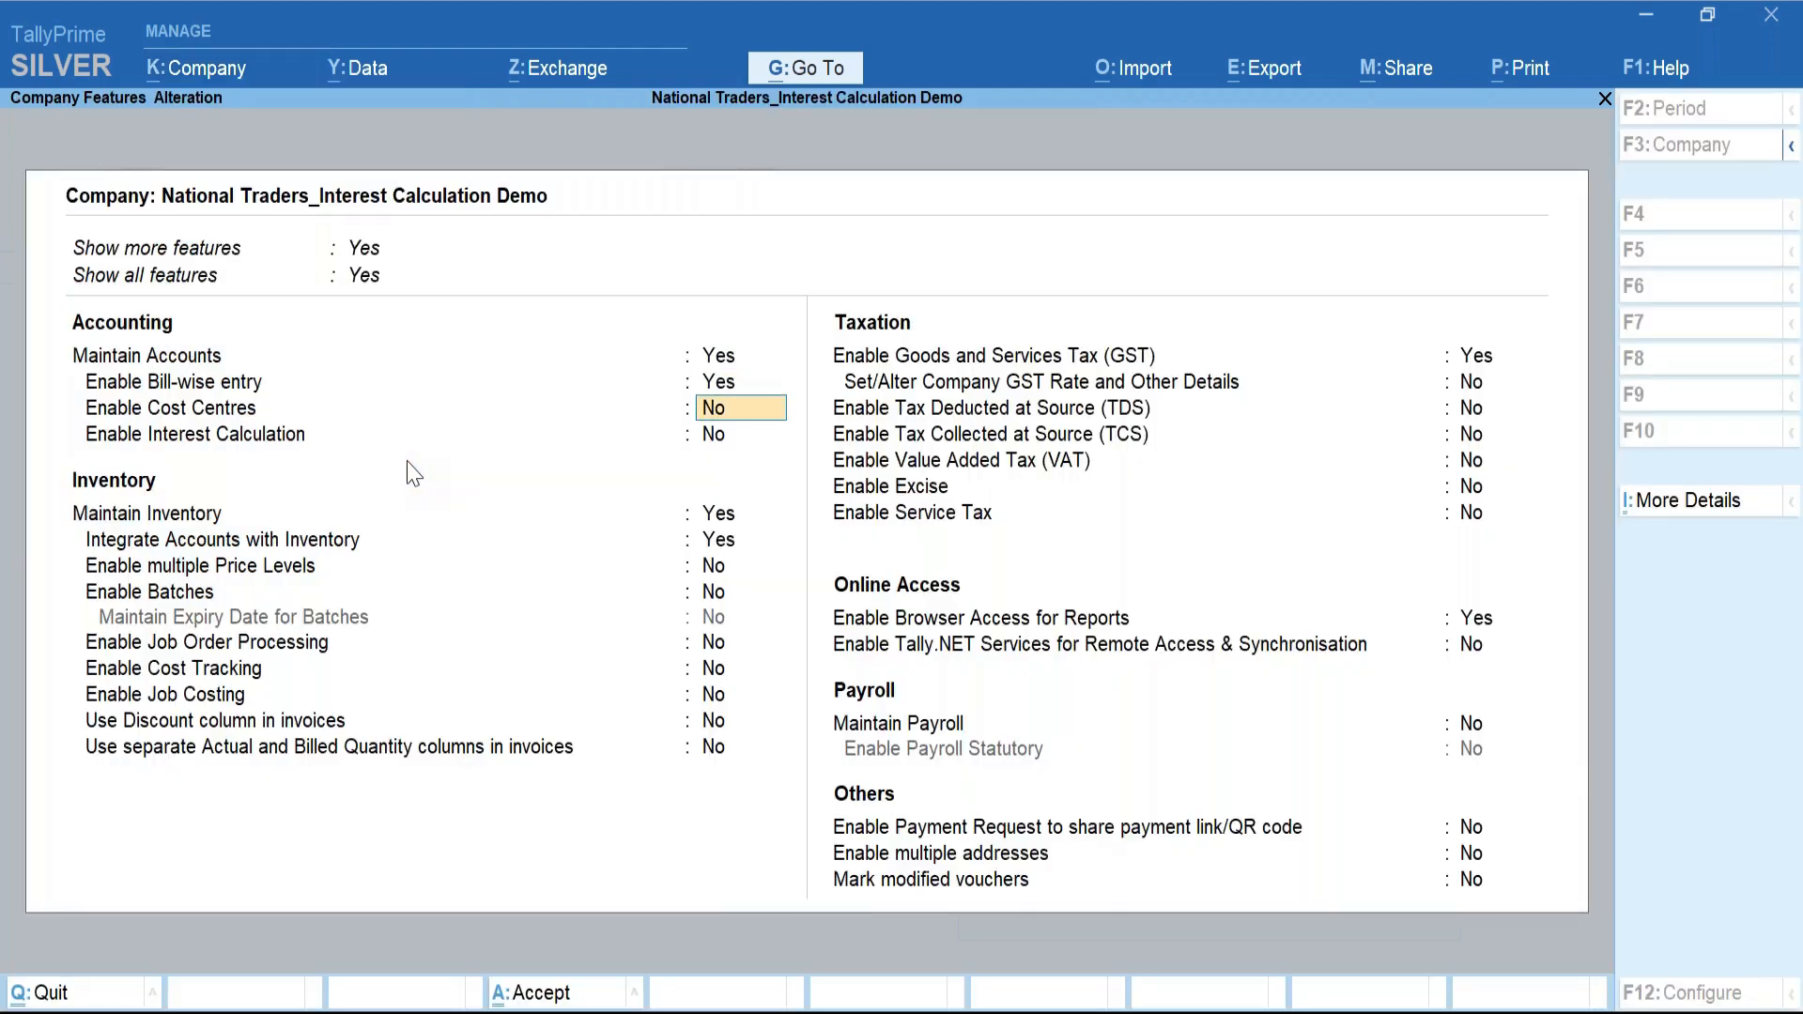
pyautogui.press('Return')
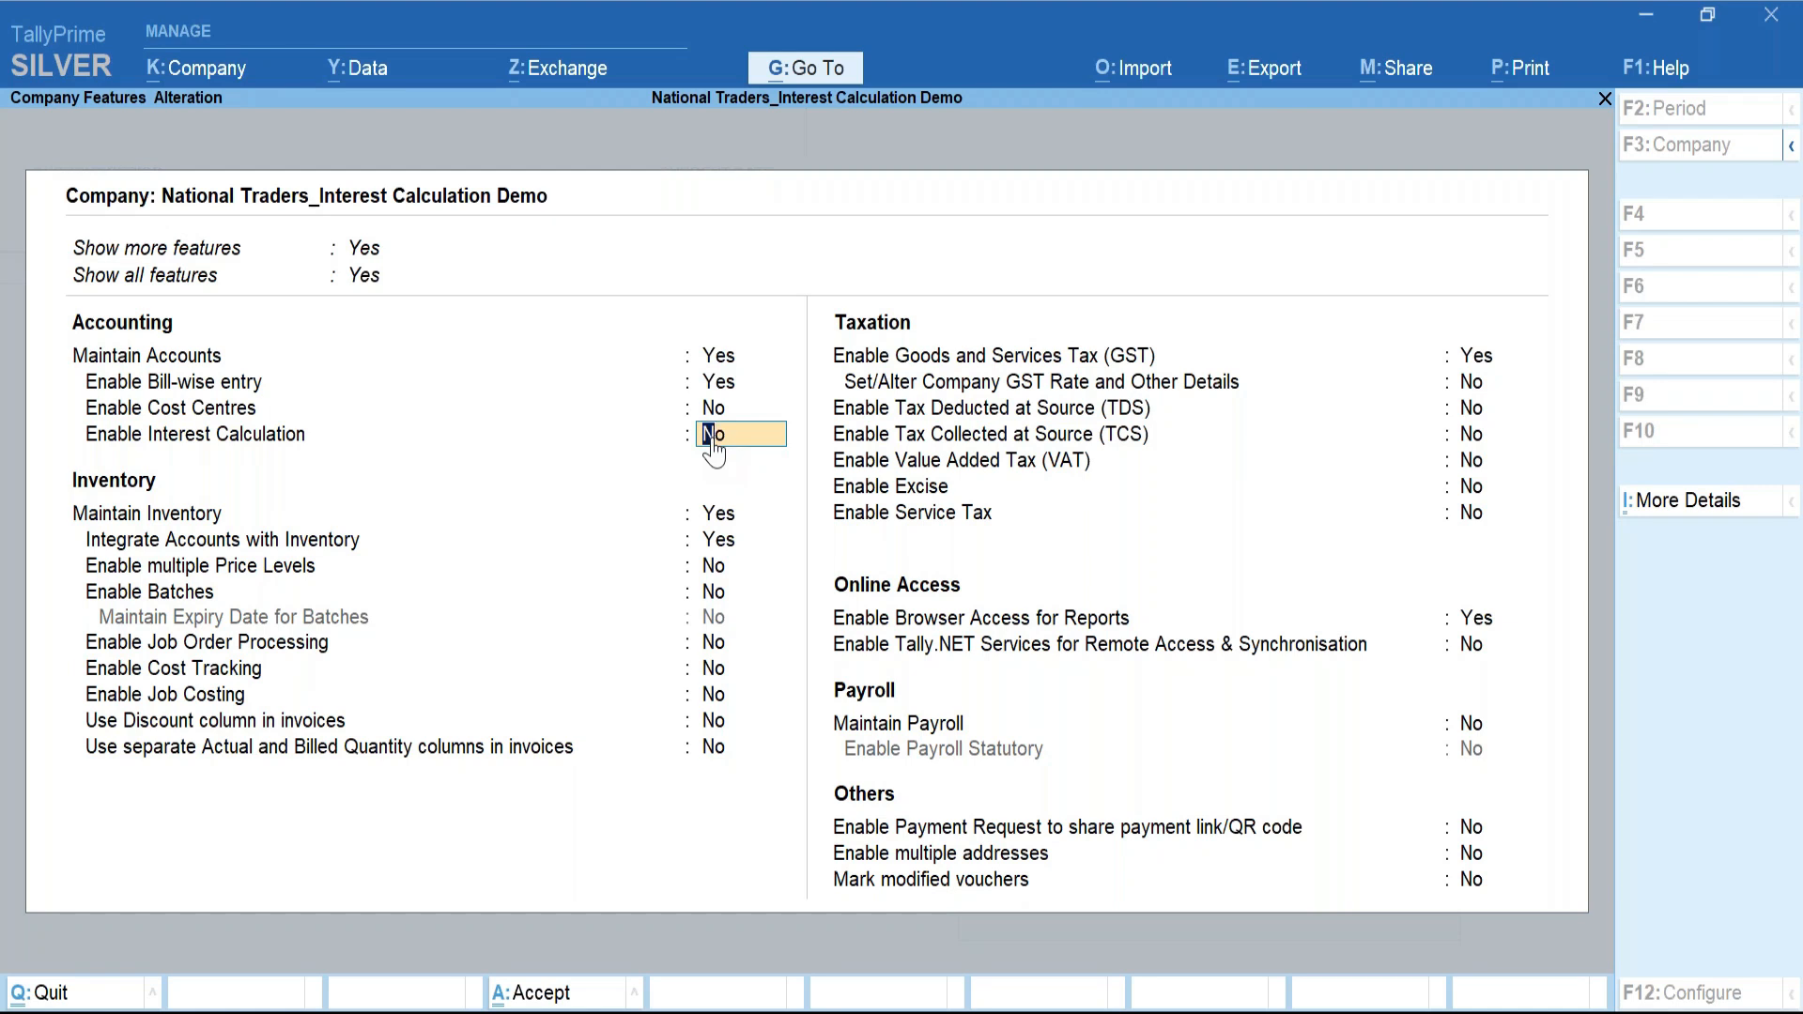
pyautogui.write('y')
pyautogui.press('Return')
pyautogui.press('Return')
pyautogui.press('Return')
pyautogui.press('Return')
pyautogui.press('Return')
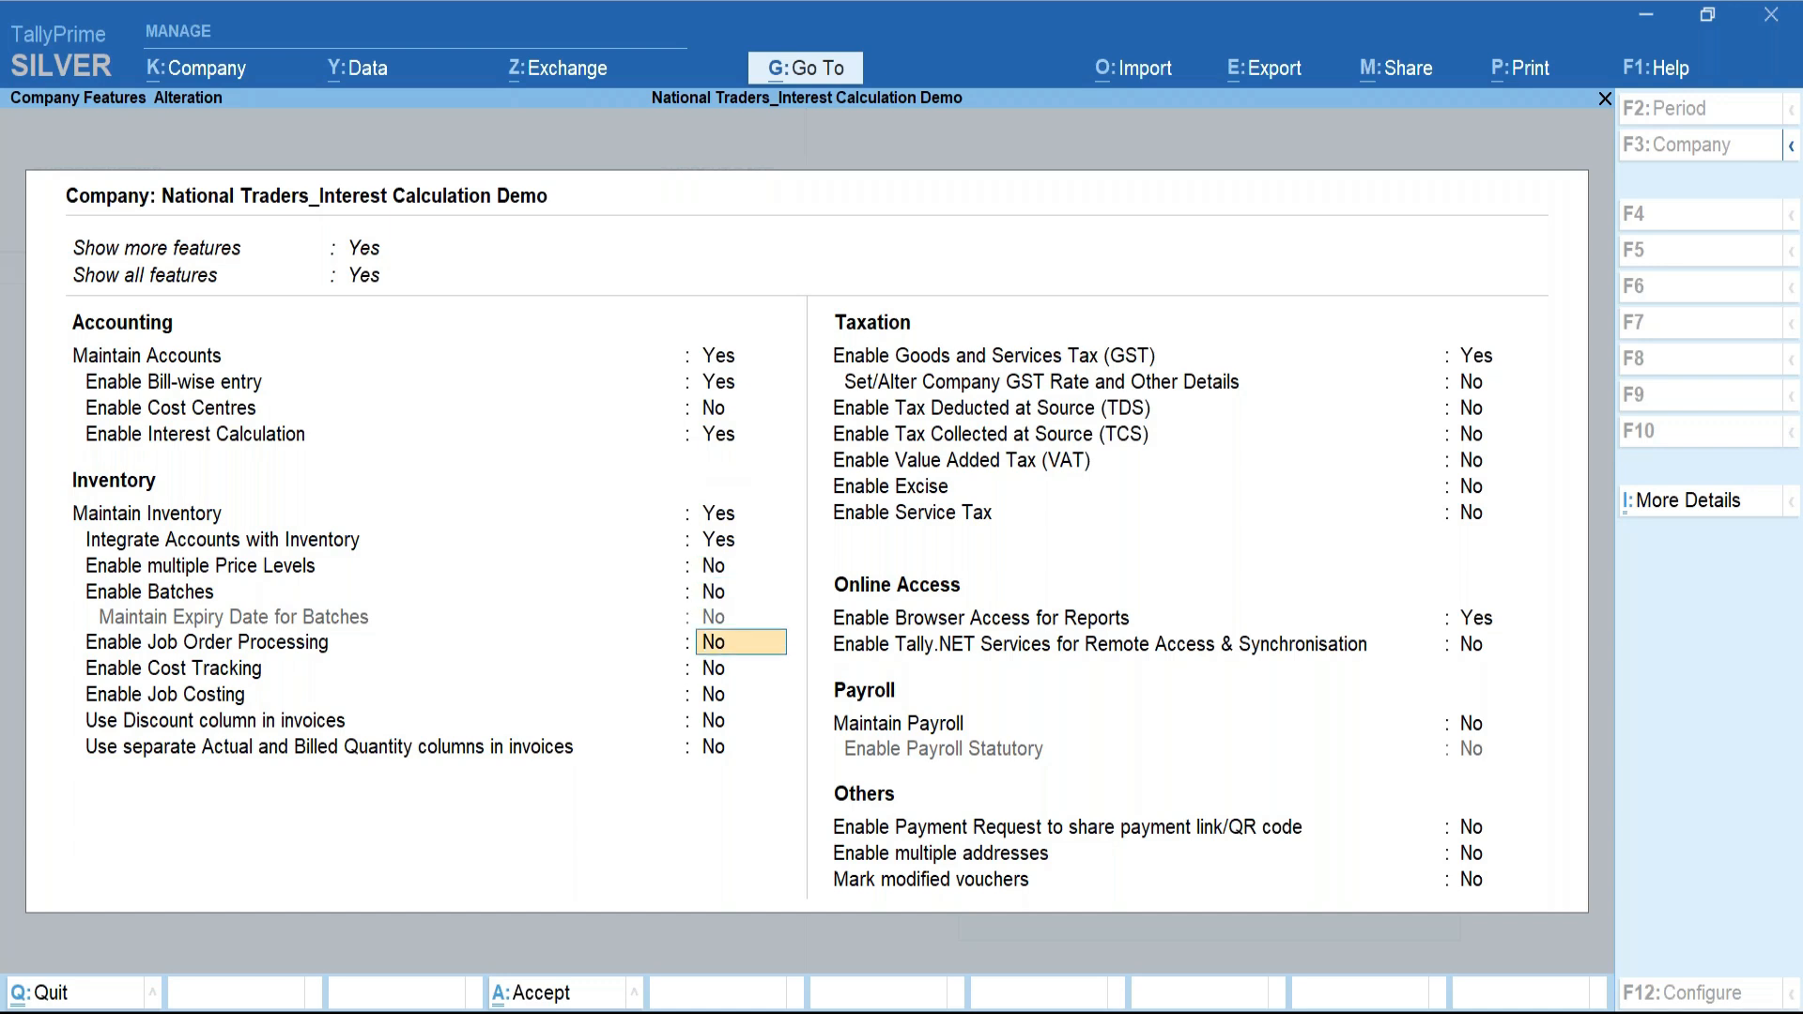
pyautogui.press('ctrl')
pyautogui.hotkey('ctrl', 'a')
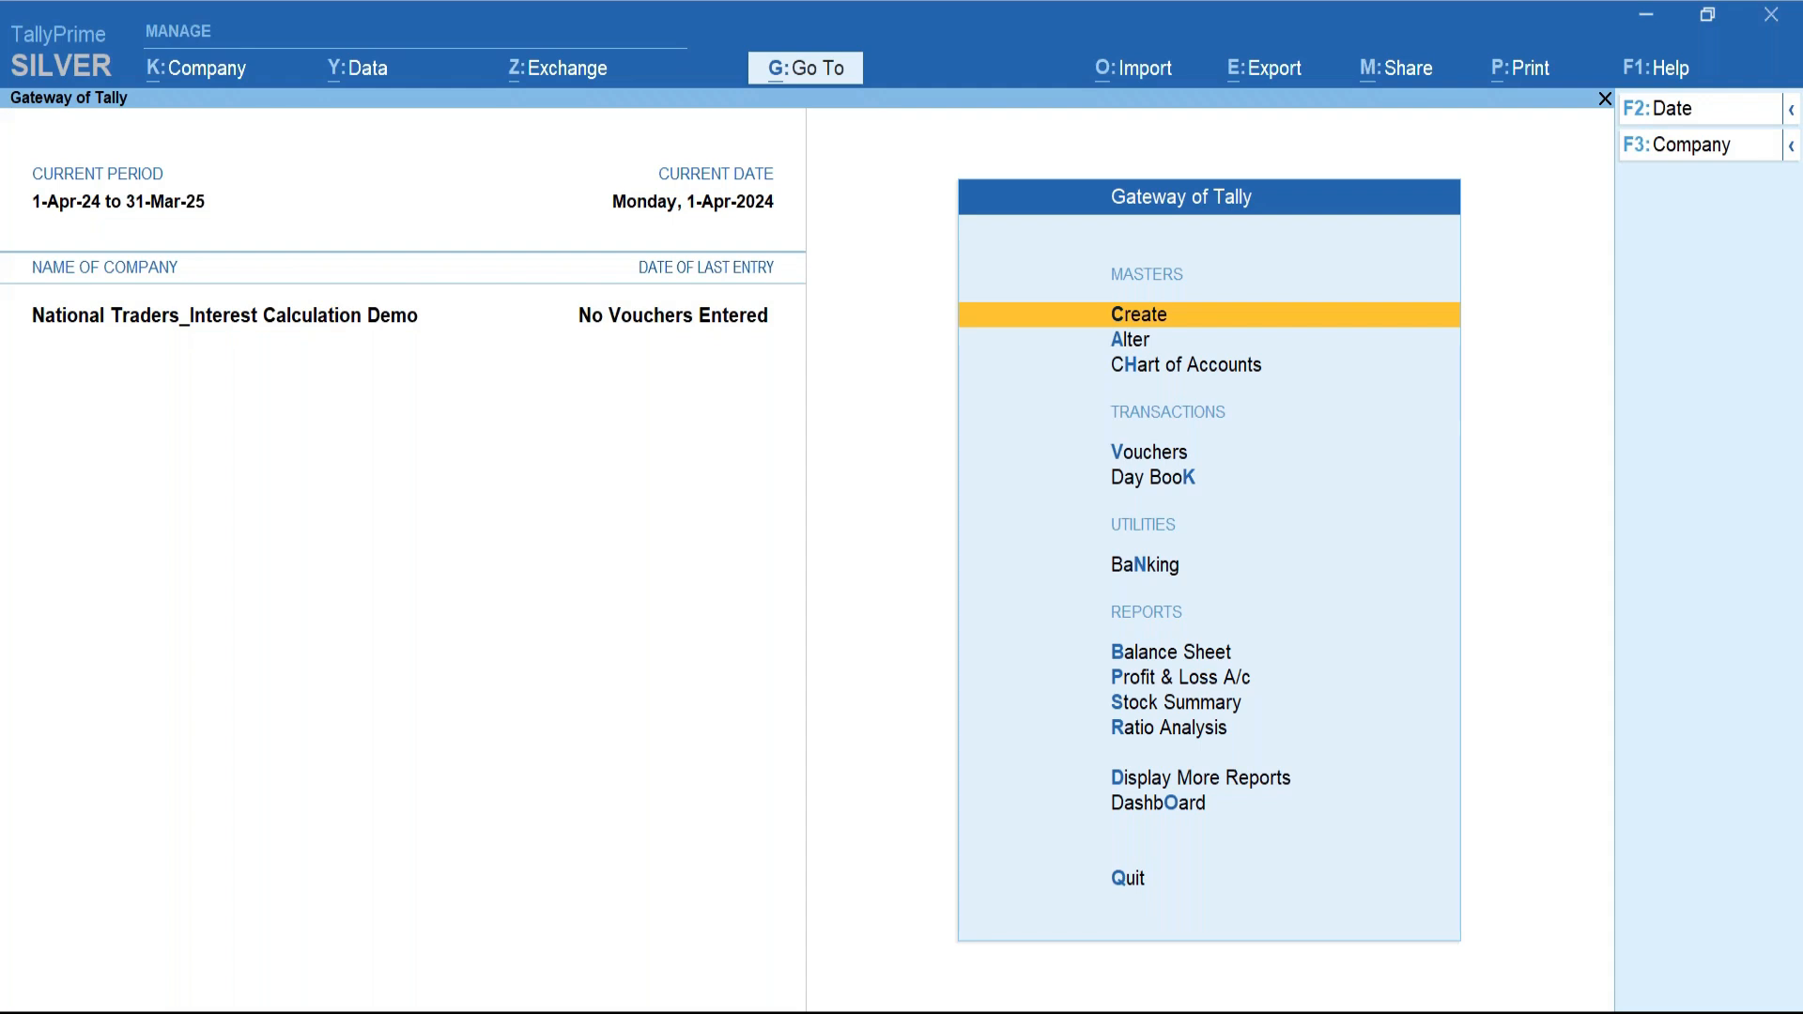
# Start a new ledger named Excellent Traders, leaving its alias blank.
pyautogui.press('Return')
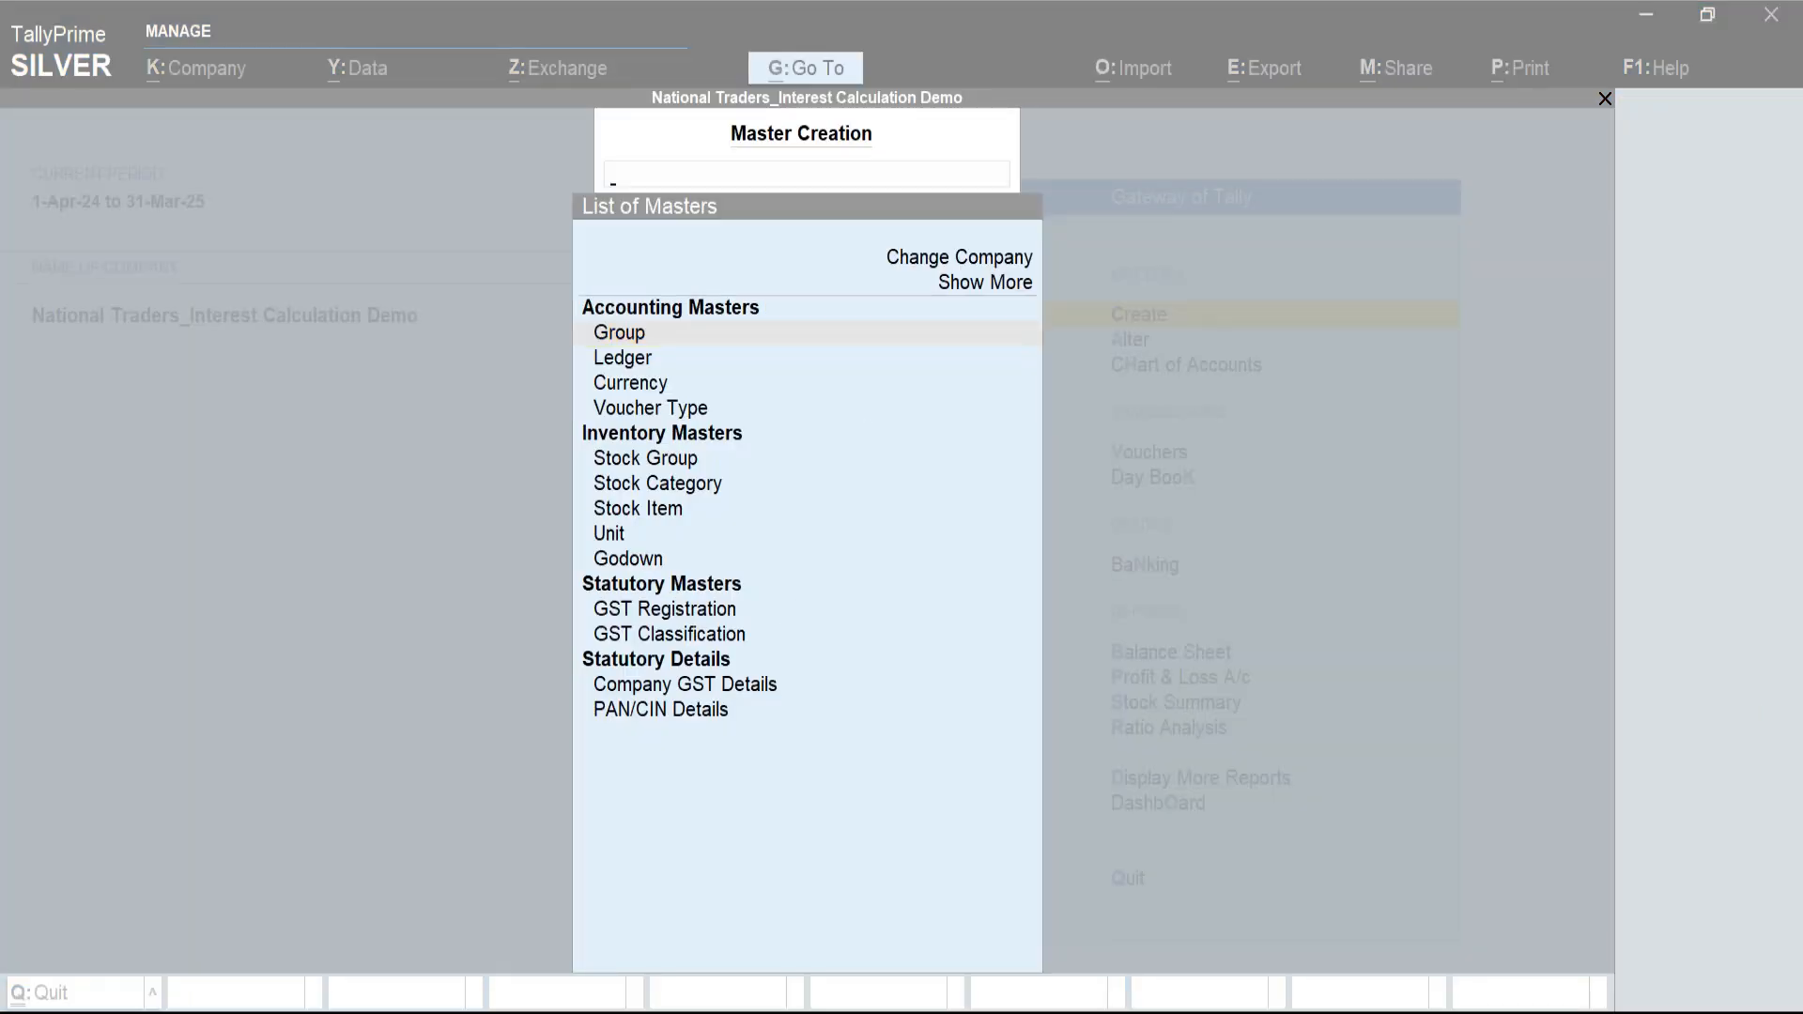
pyautogui.press('Down')
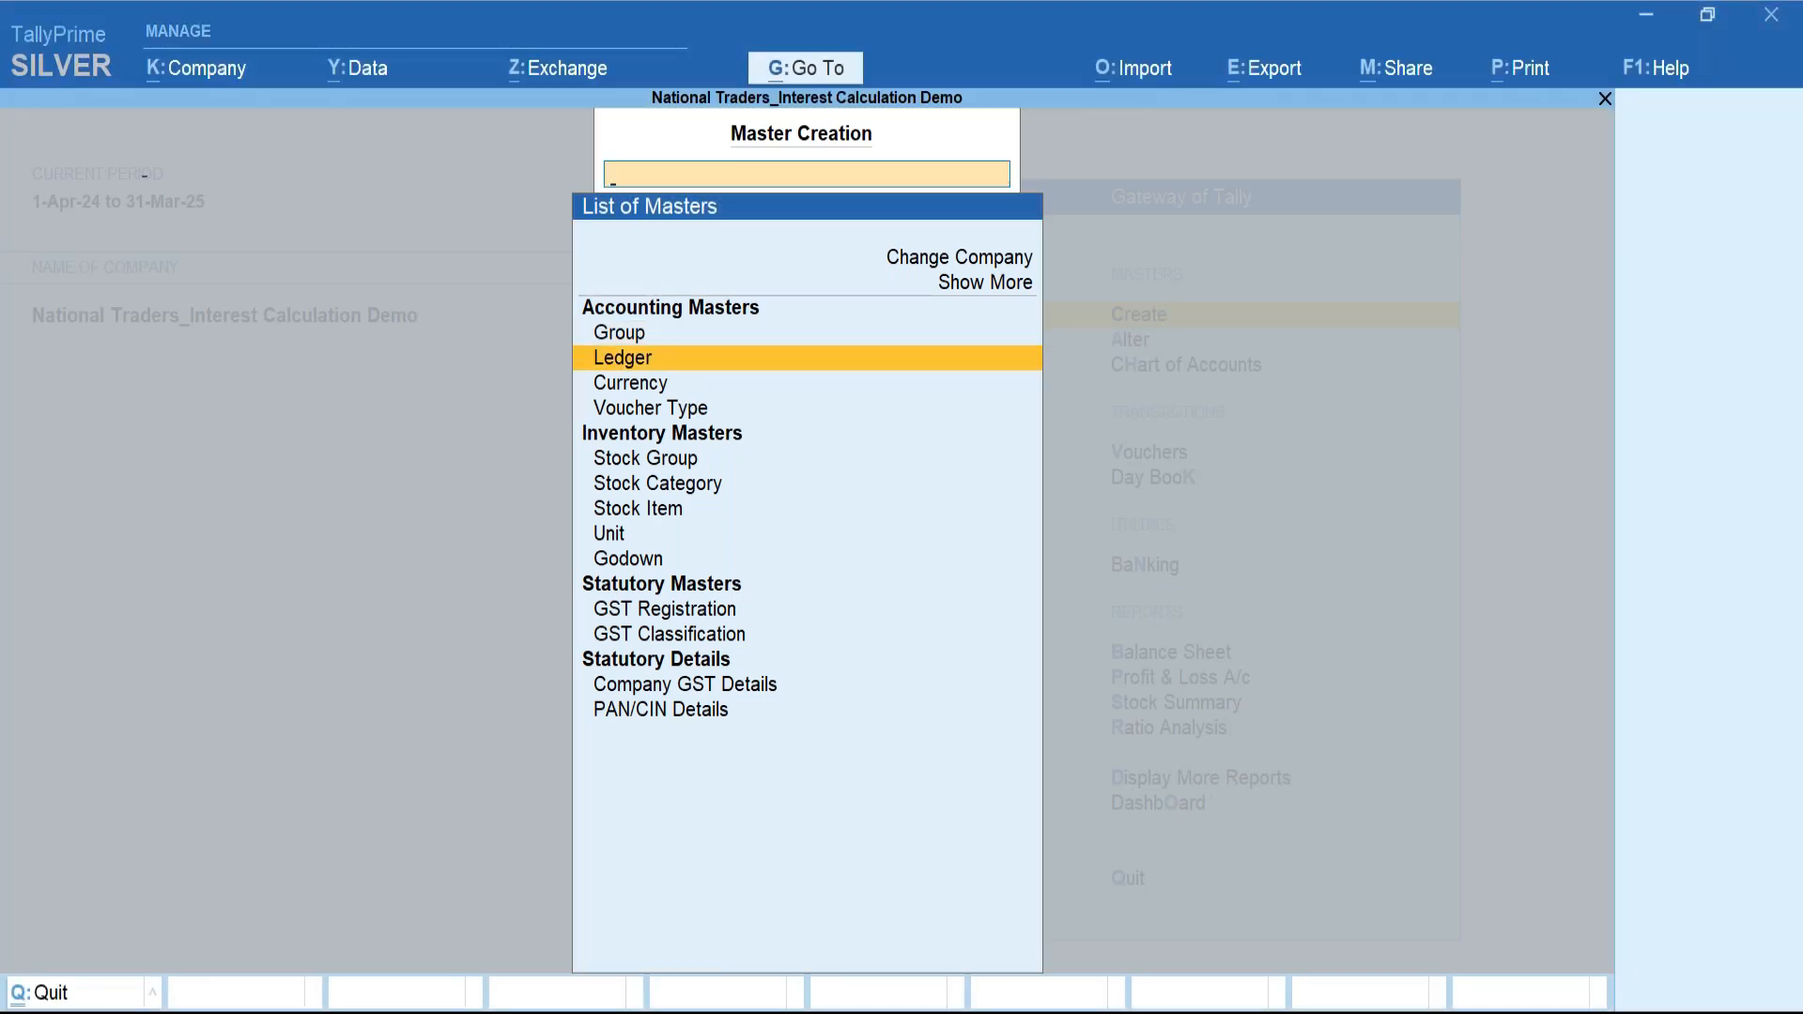
pyautogui.press('Return')
pyautogui.write('Excellent')
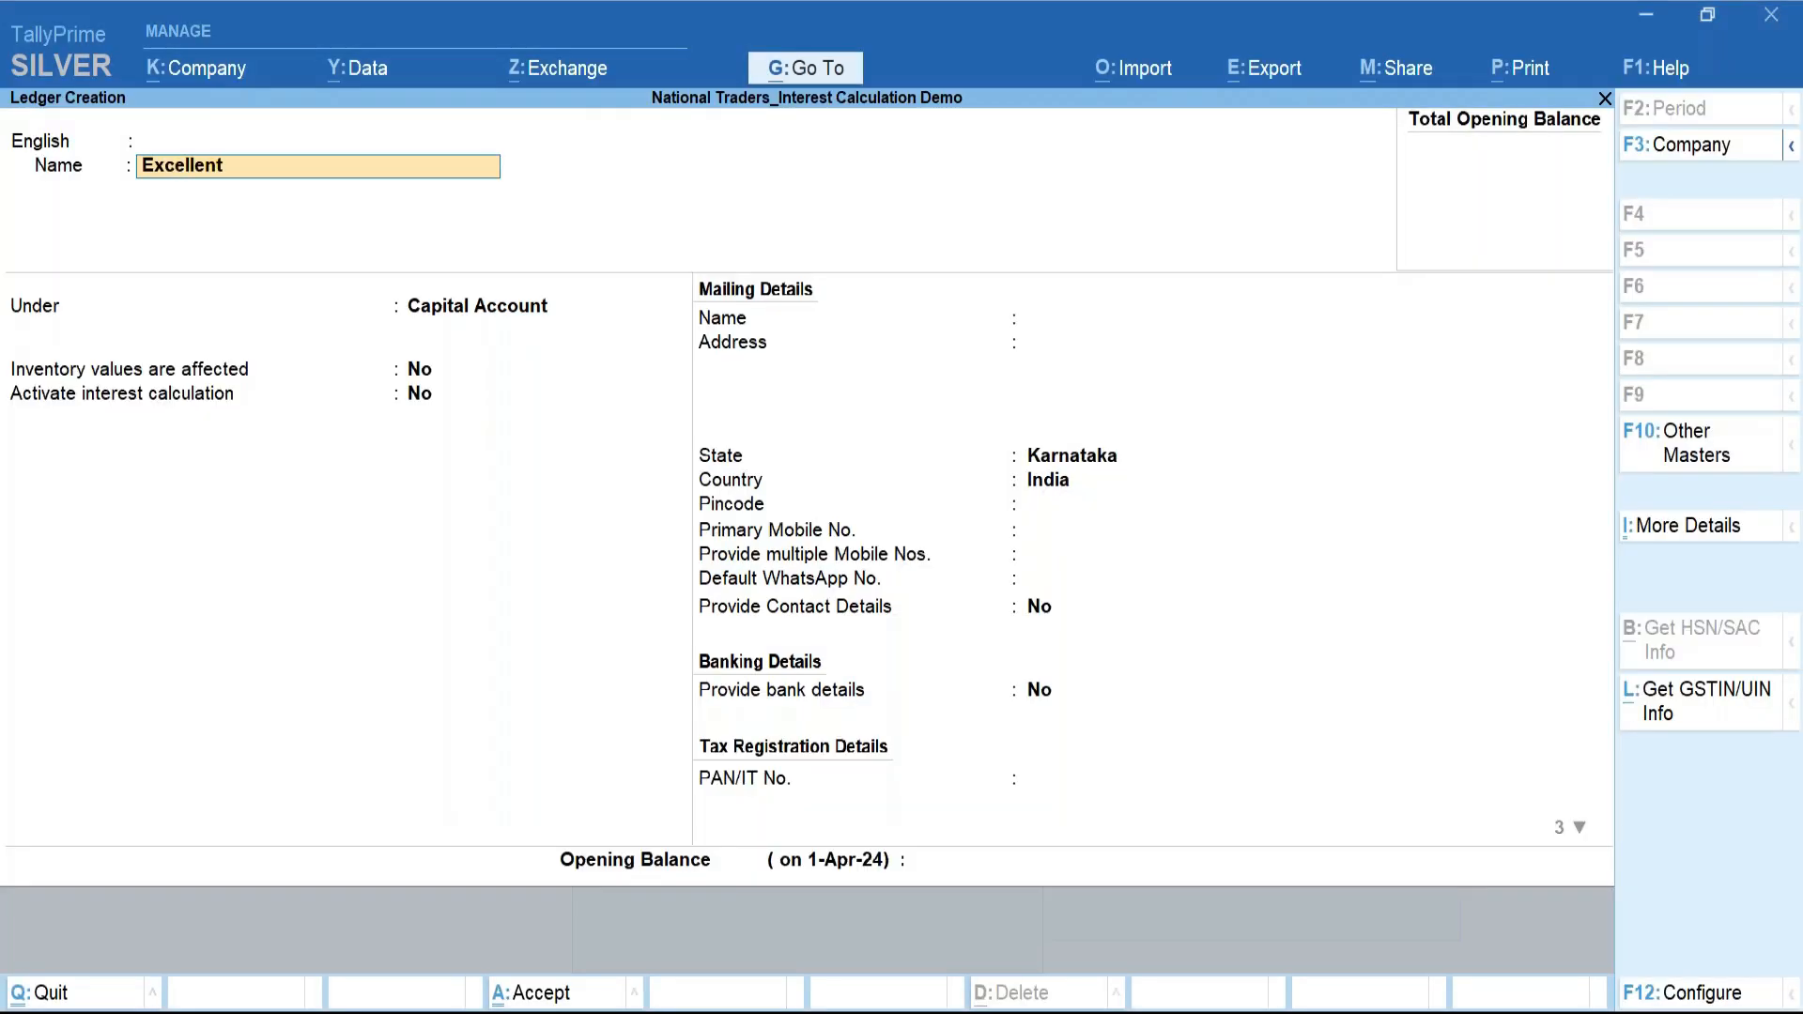
pyautogui.write(' Traders')
pyautogui.press('Return')
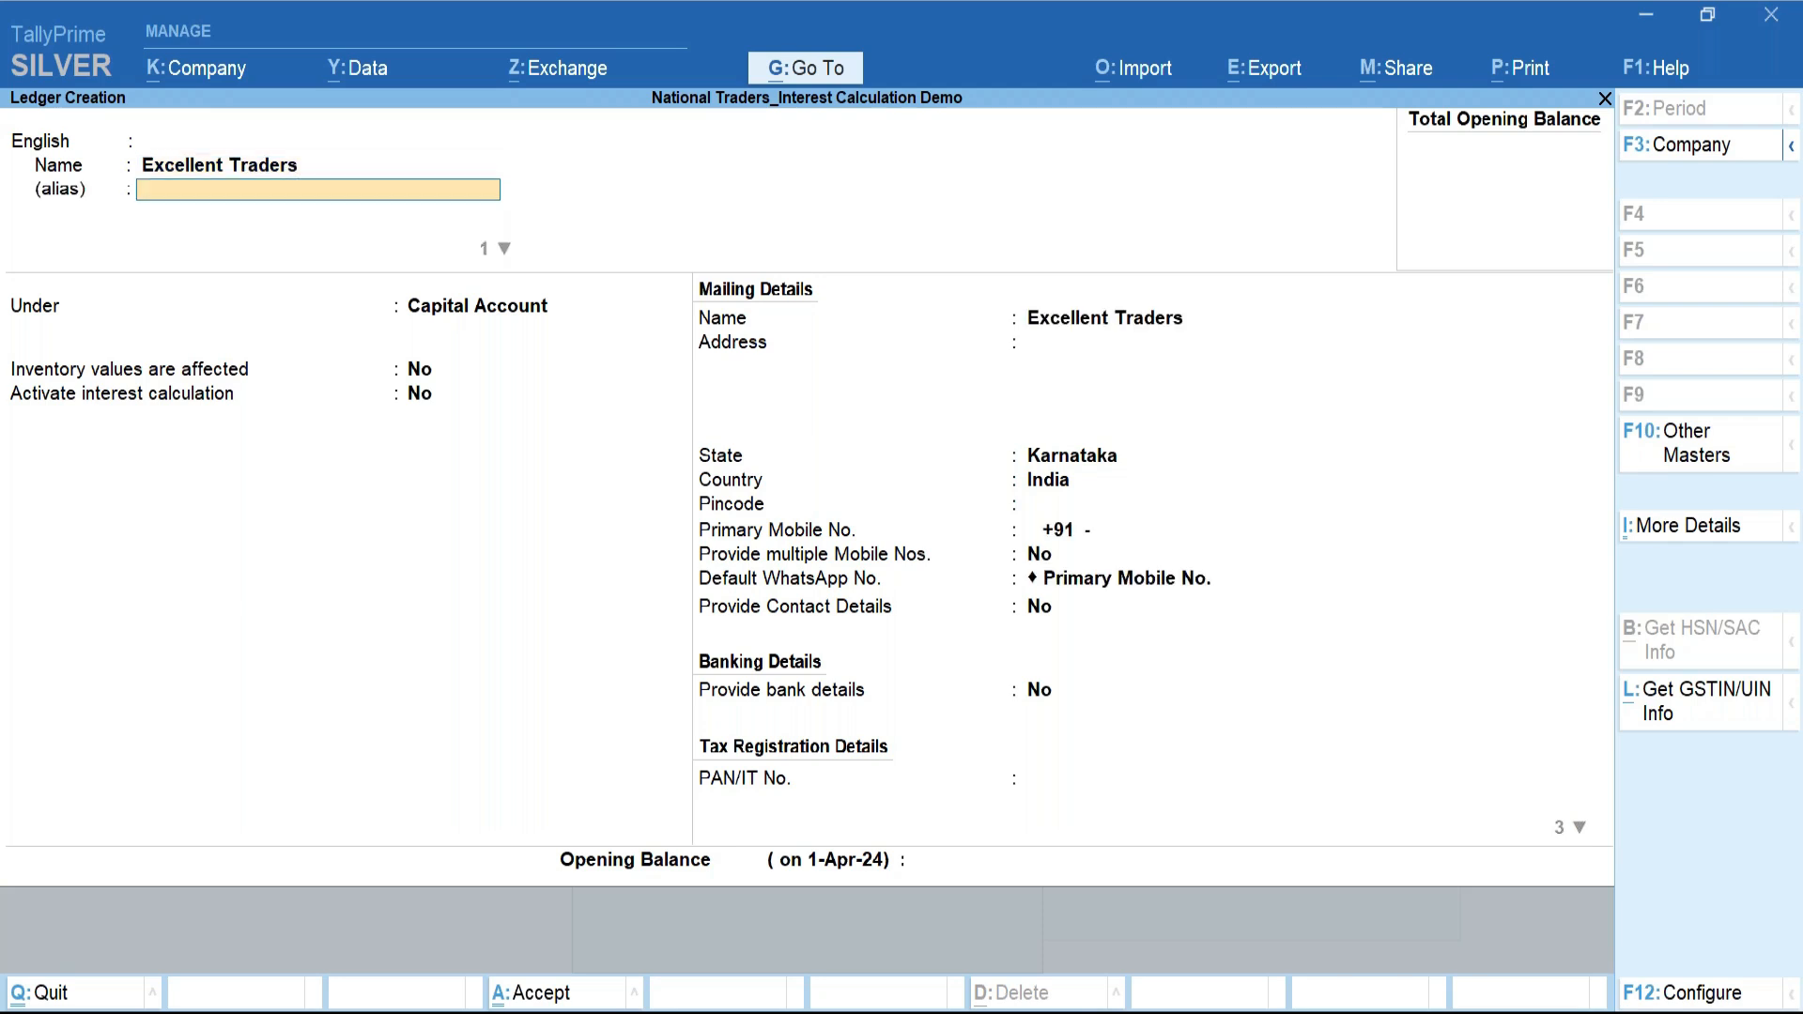
pyautogui.press('Return')
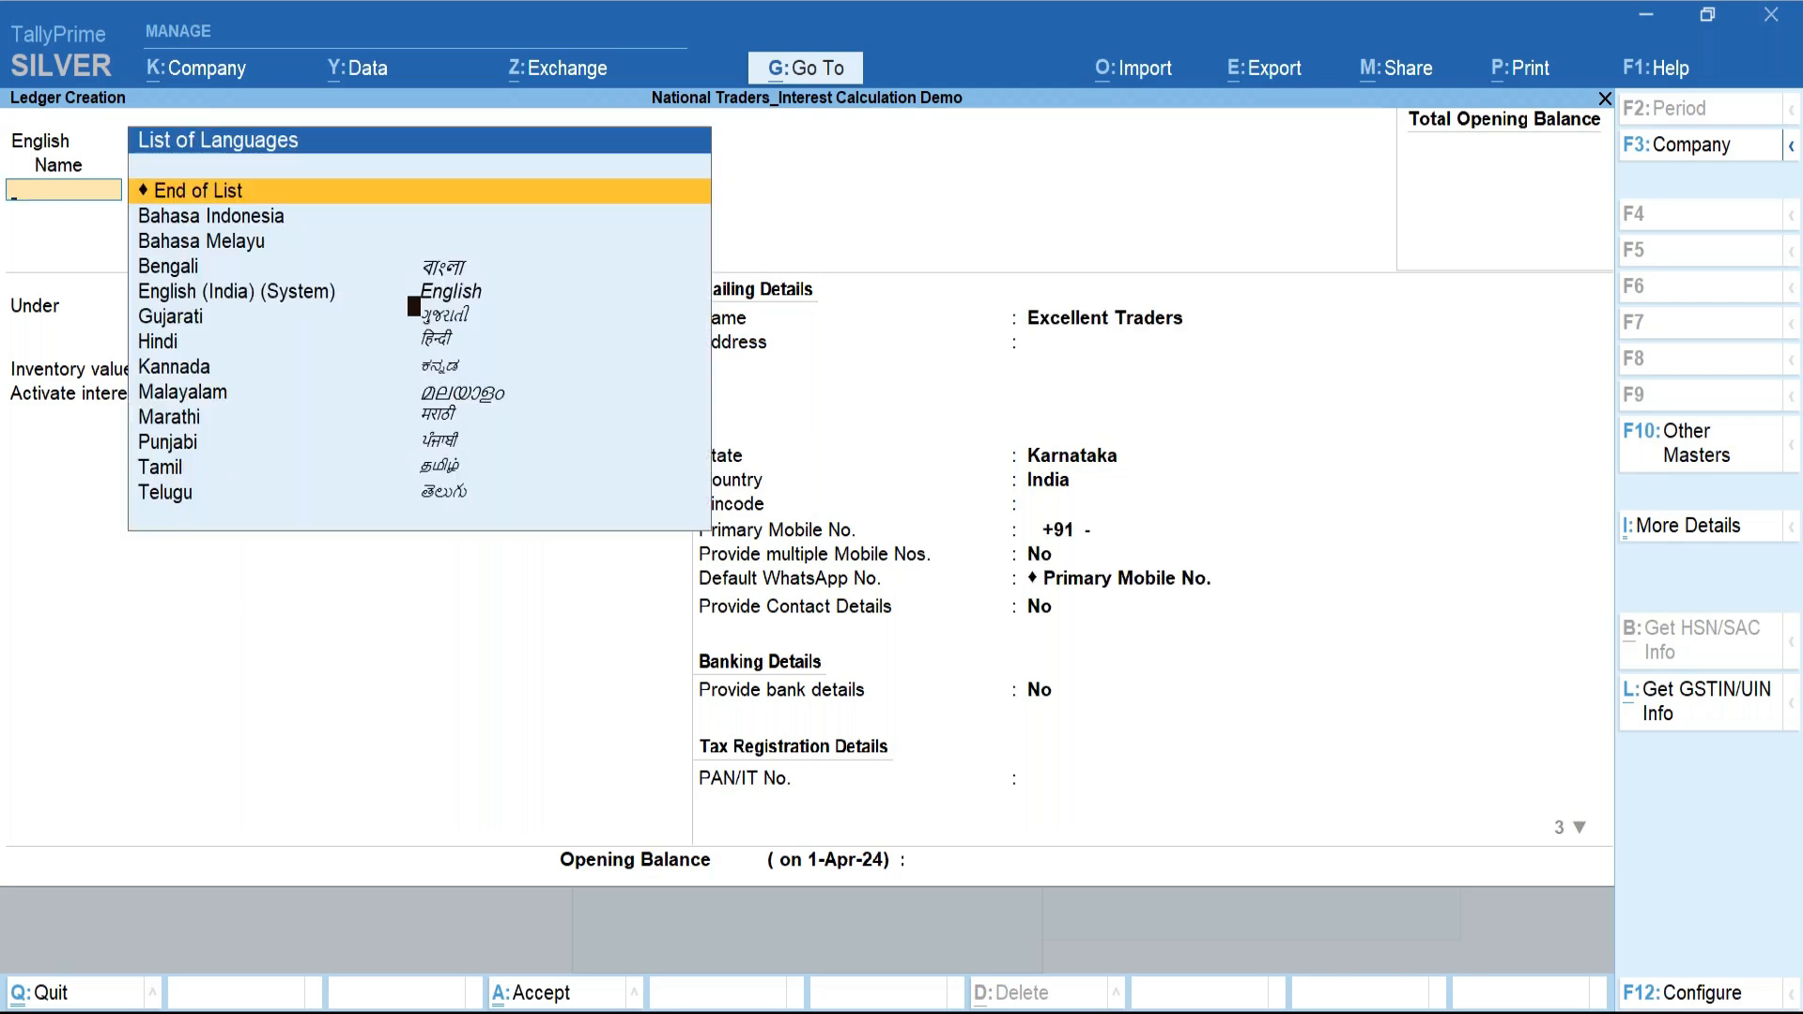
# Group the ledger under Sundry Debtors, keeping bill-by-bill balances at Yes and the credit period blank.
pyautogui.press('Return')
pyautogui.write('Sun')
pyautogui.press('Return')
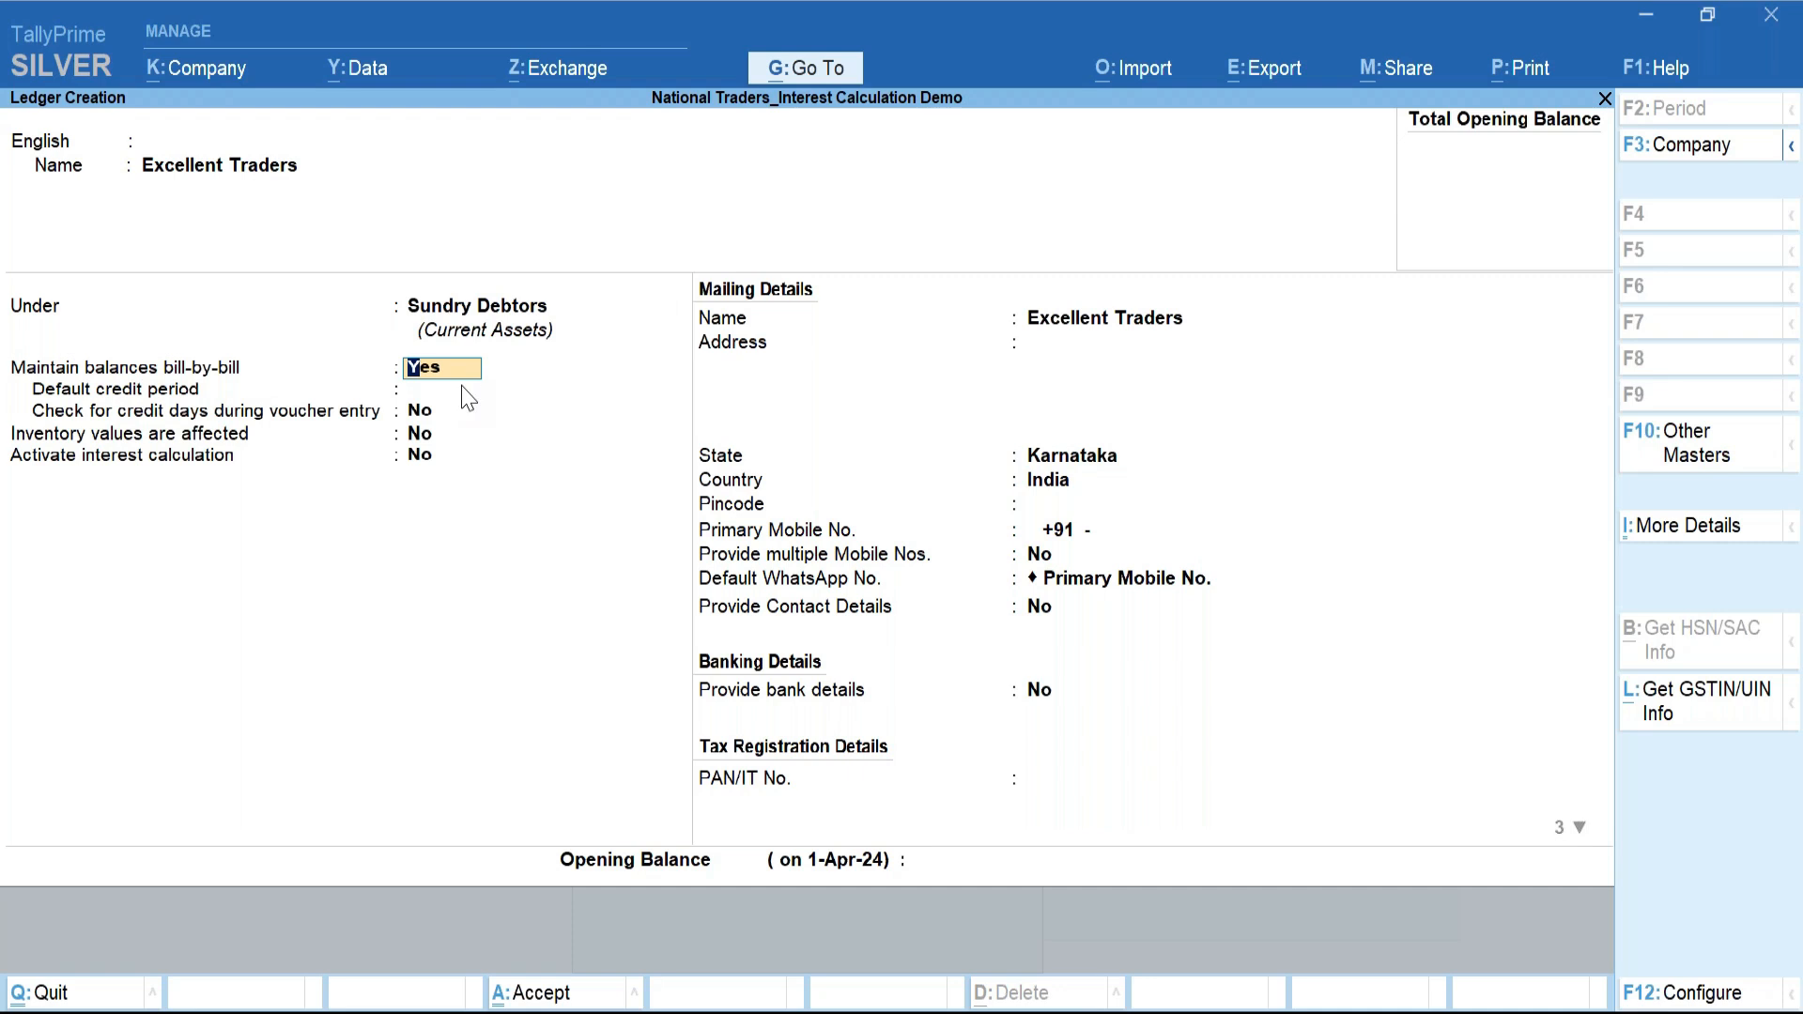
pyautogui.press('Return')
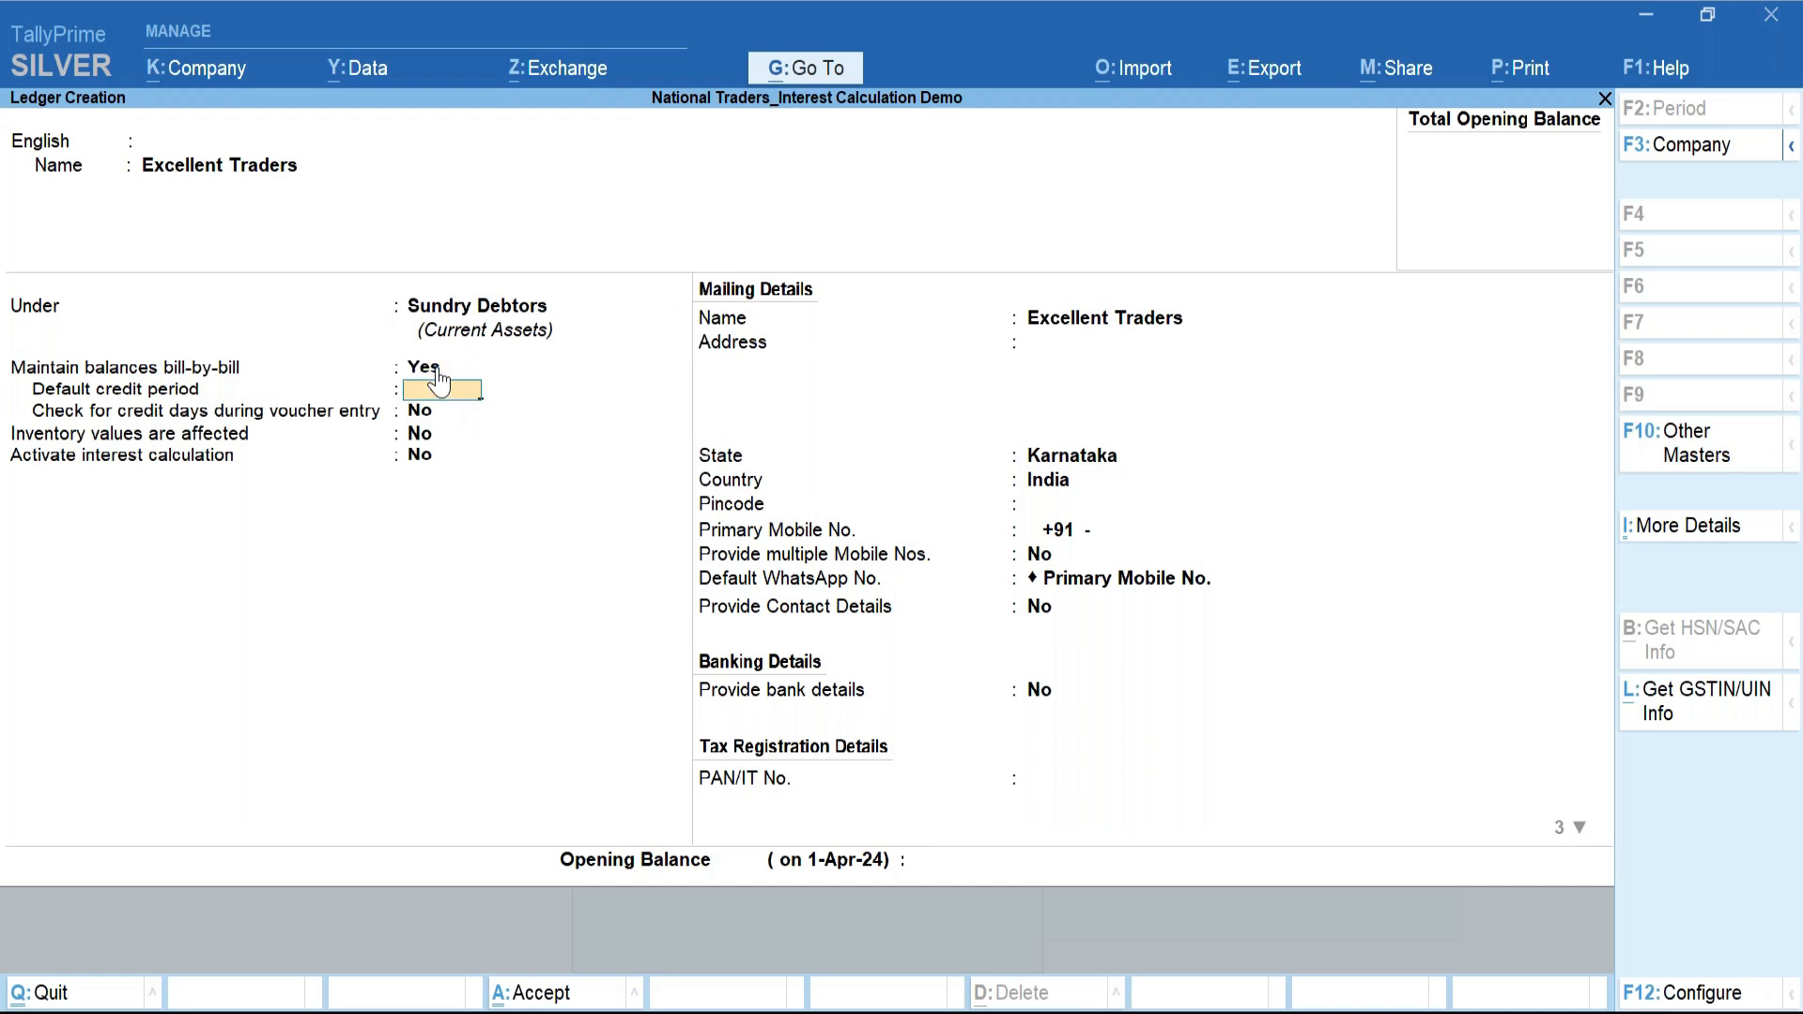
pyautogui.press('Return')
pyautogui.press('Return')
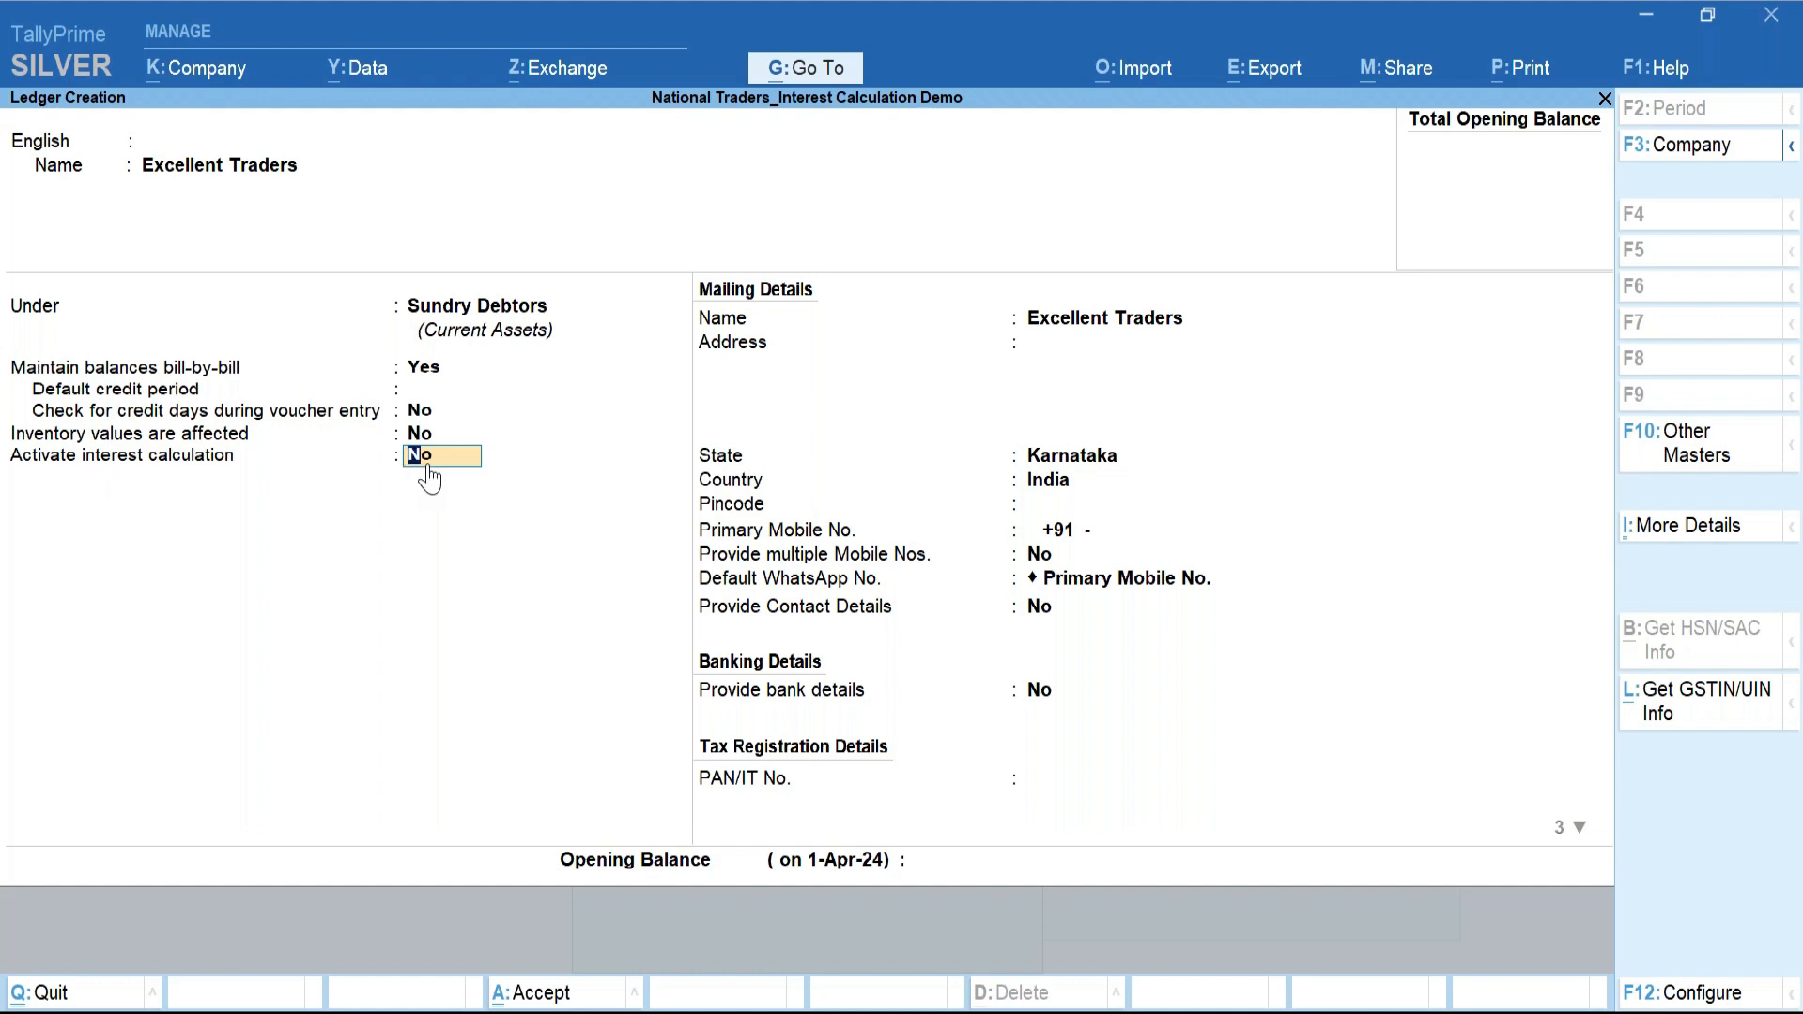
# Activate interest calculation for the ledger and set Calculate Interest Transaction-by-Transaction to Yes.
pyautogui.write('y')
pyautogui.press('Return')
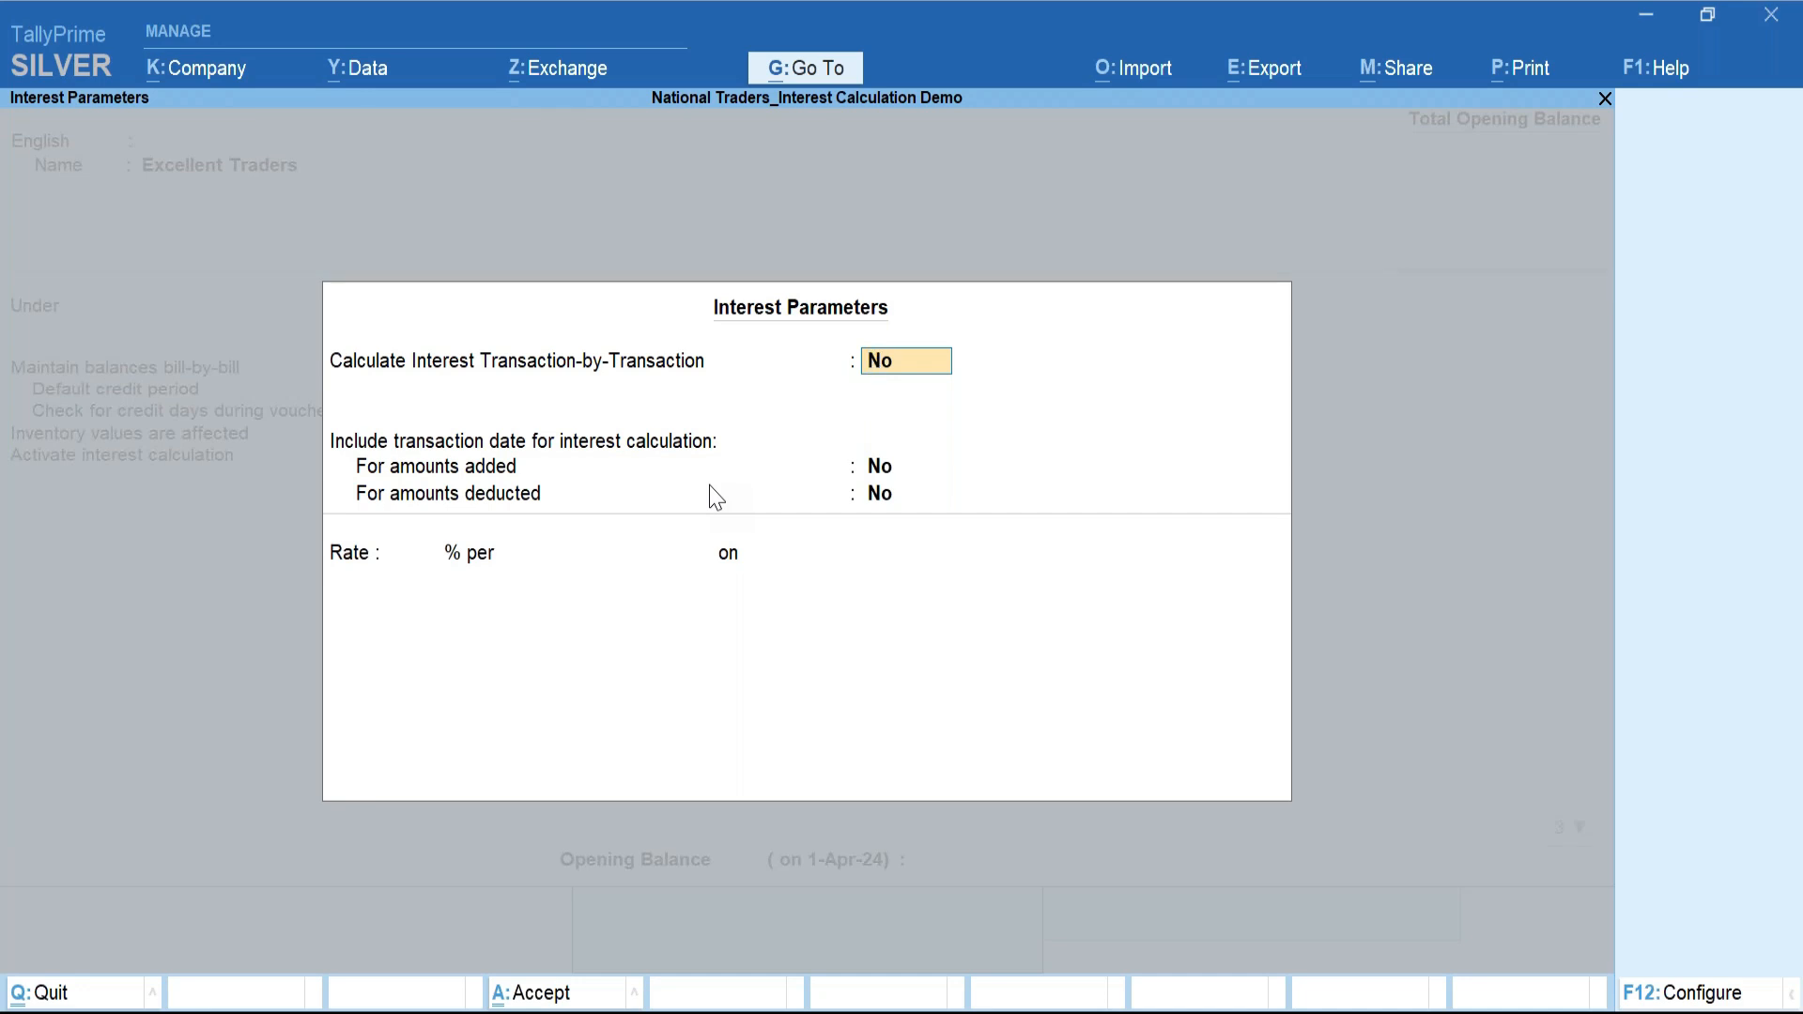
pyautogui.write('y')
pyautogui.press('Return')
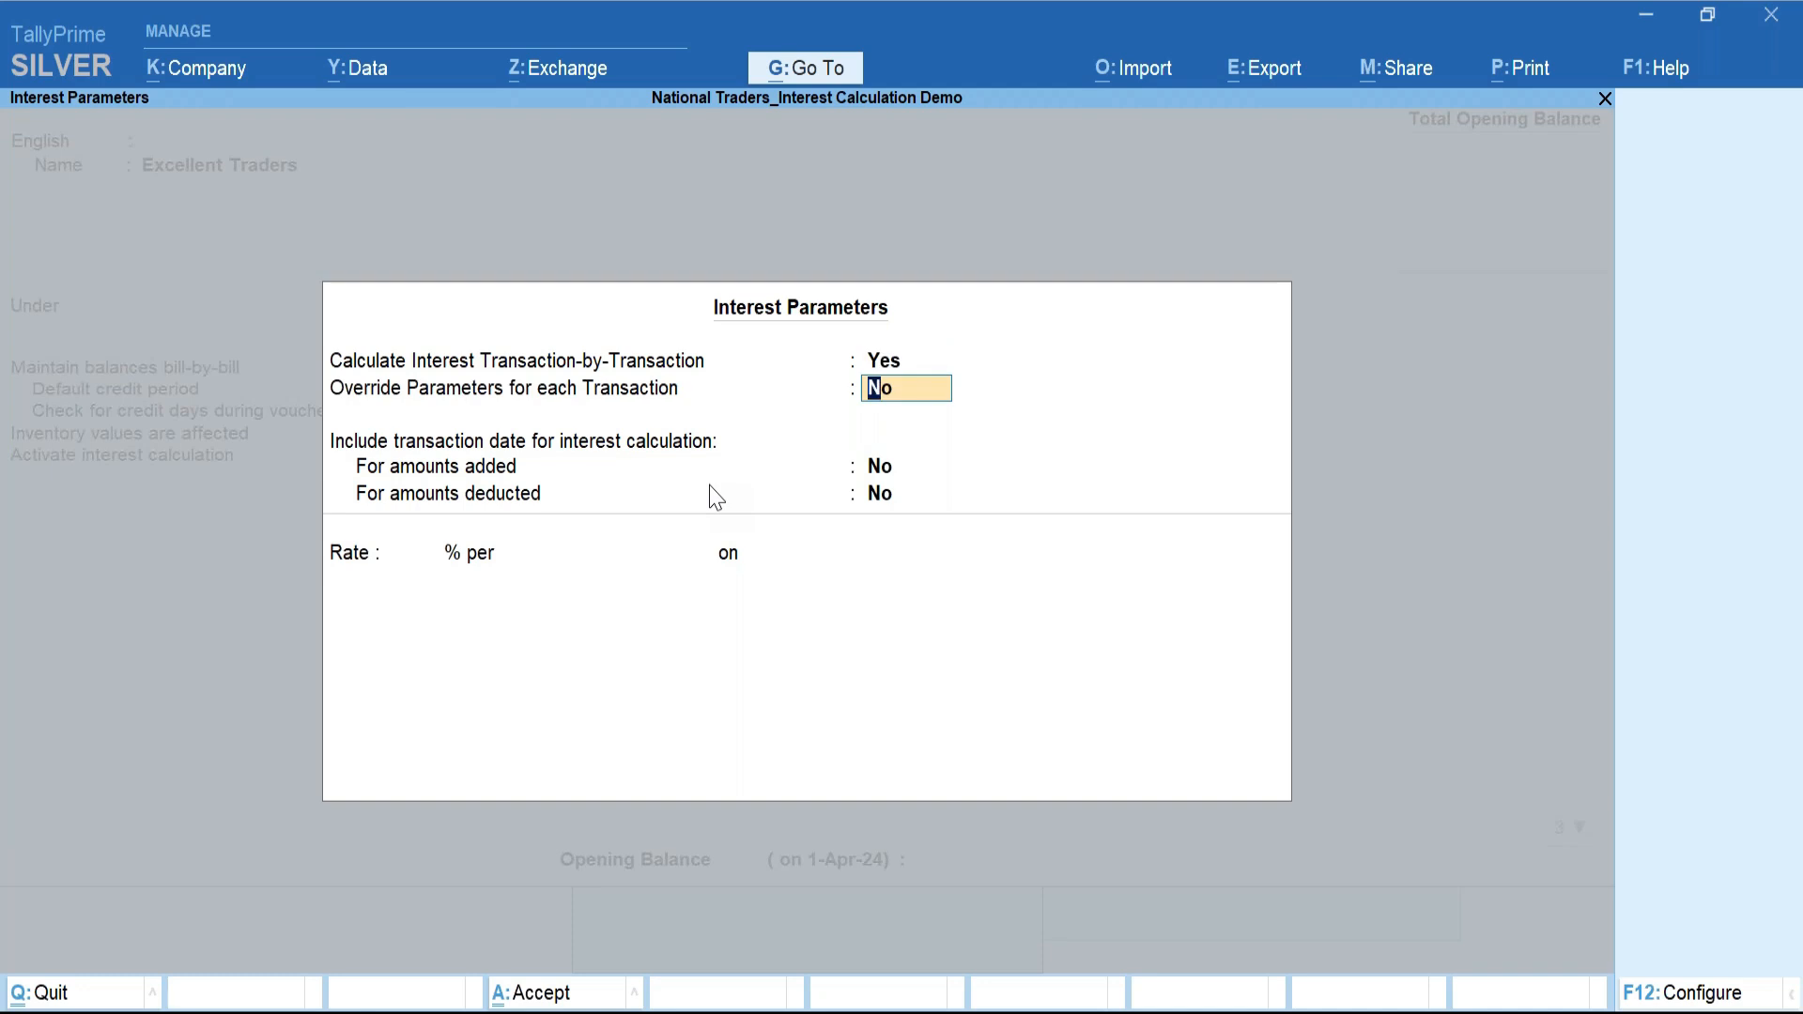
# Set Override Parameters for each Transaction to Yes in the interest parameters.
pyautogui.press('Up')
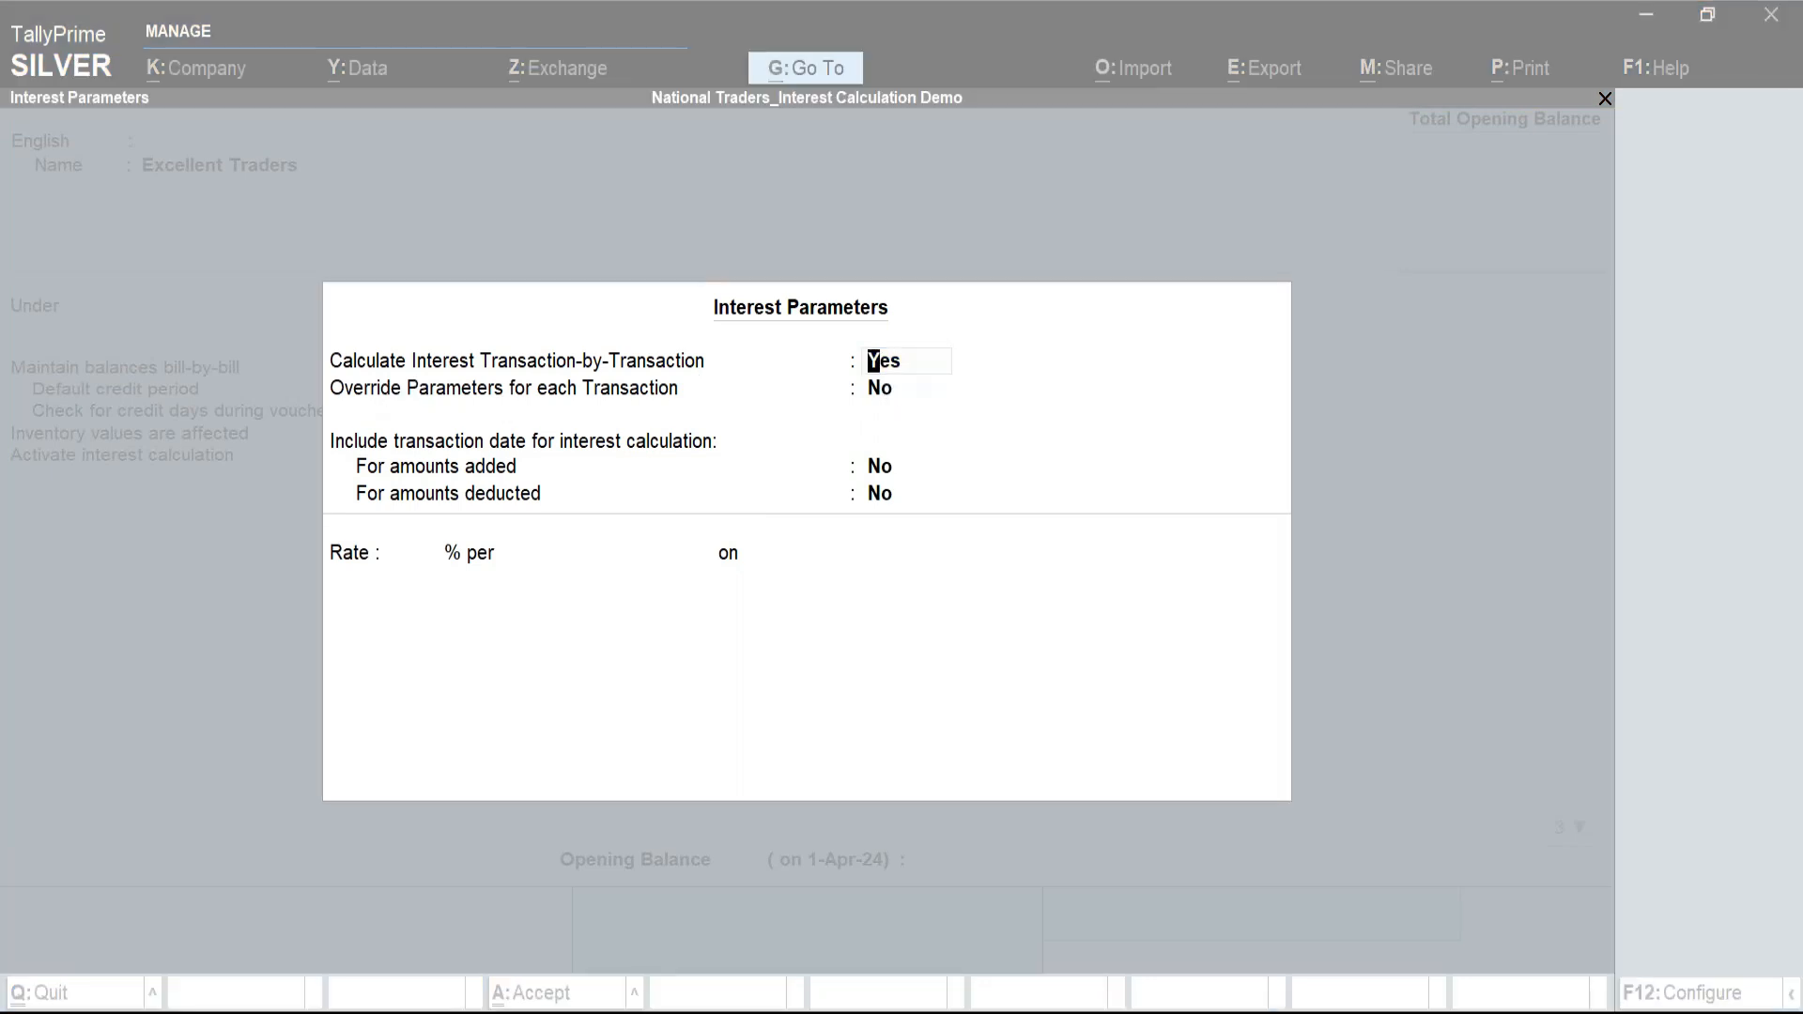
pyautogui.click(892, 399)
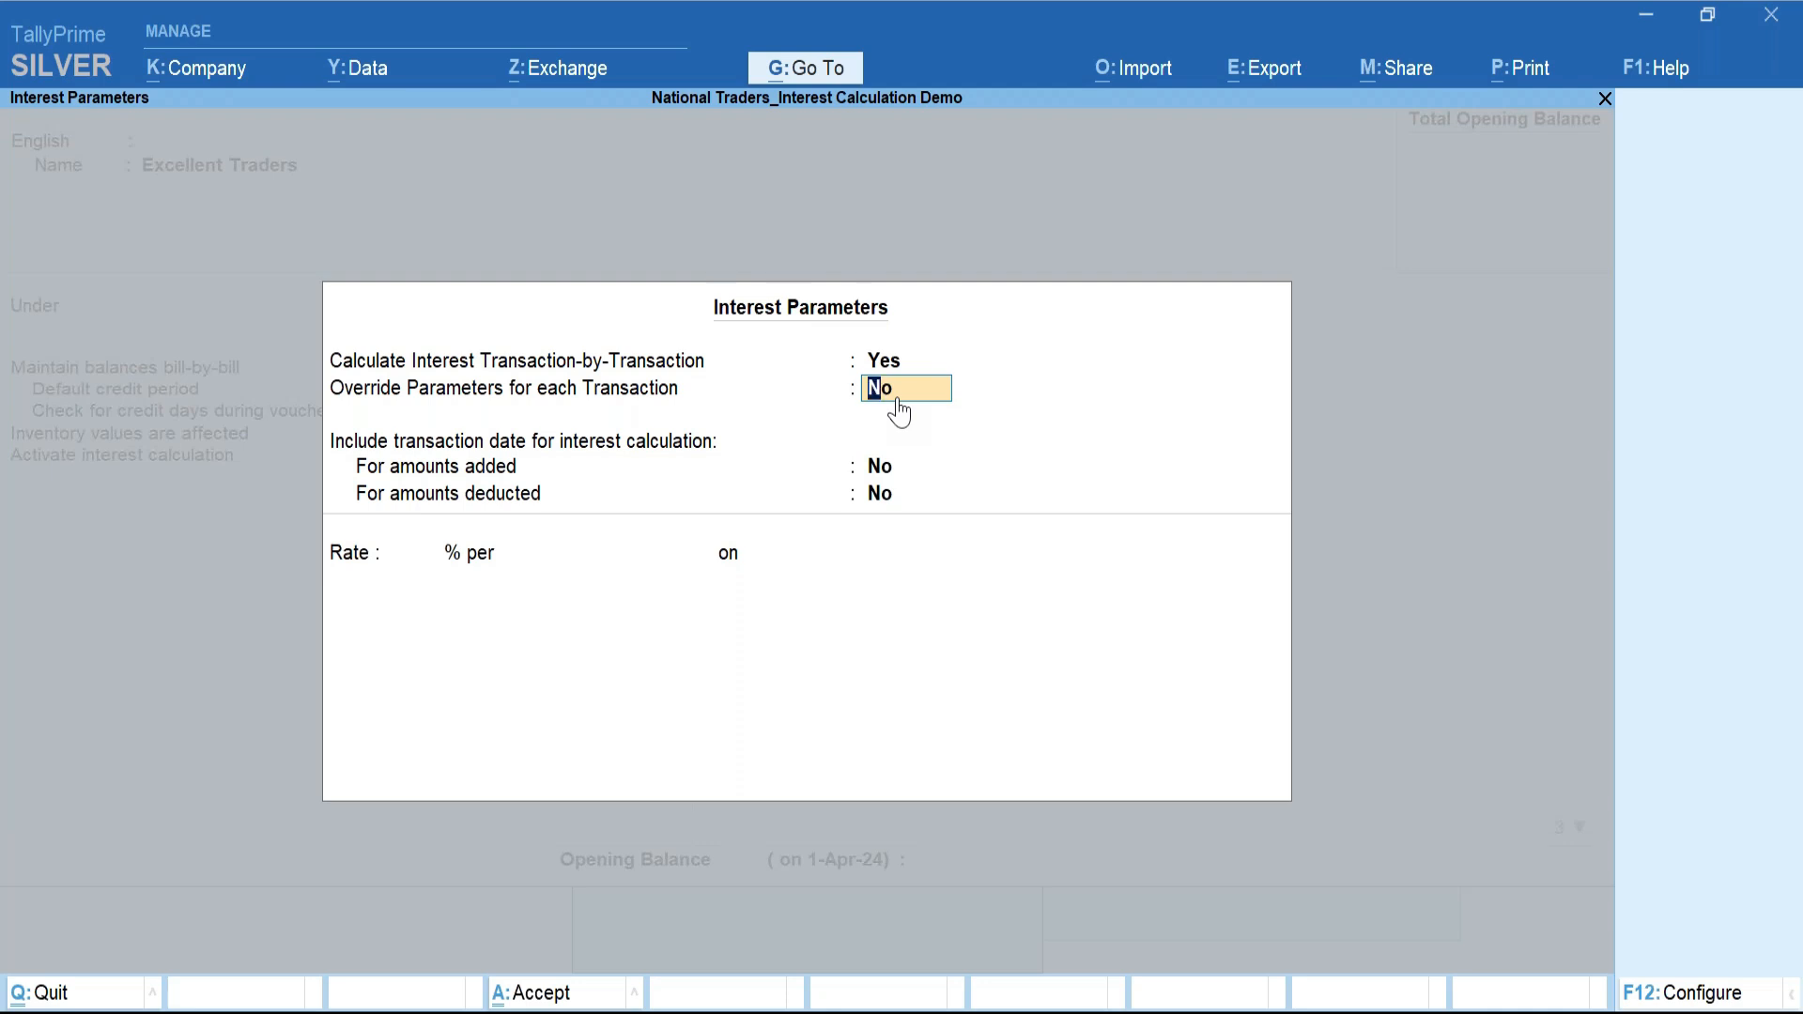
pyautogui.write('y')
pyautogui.press('Return')
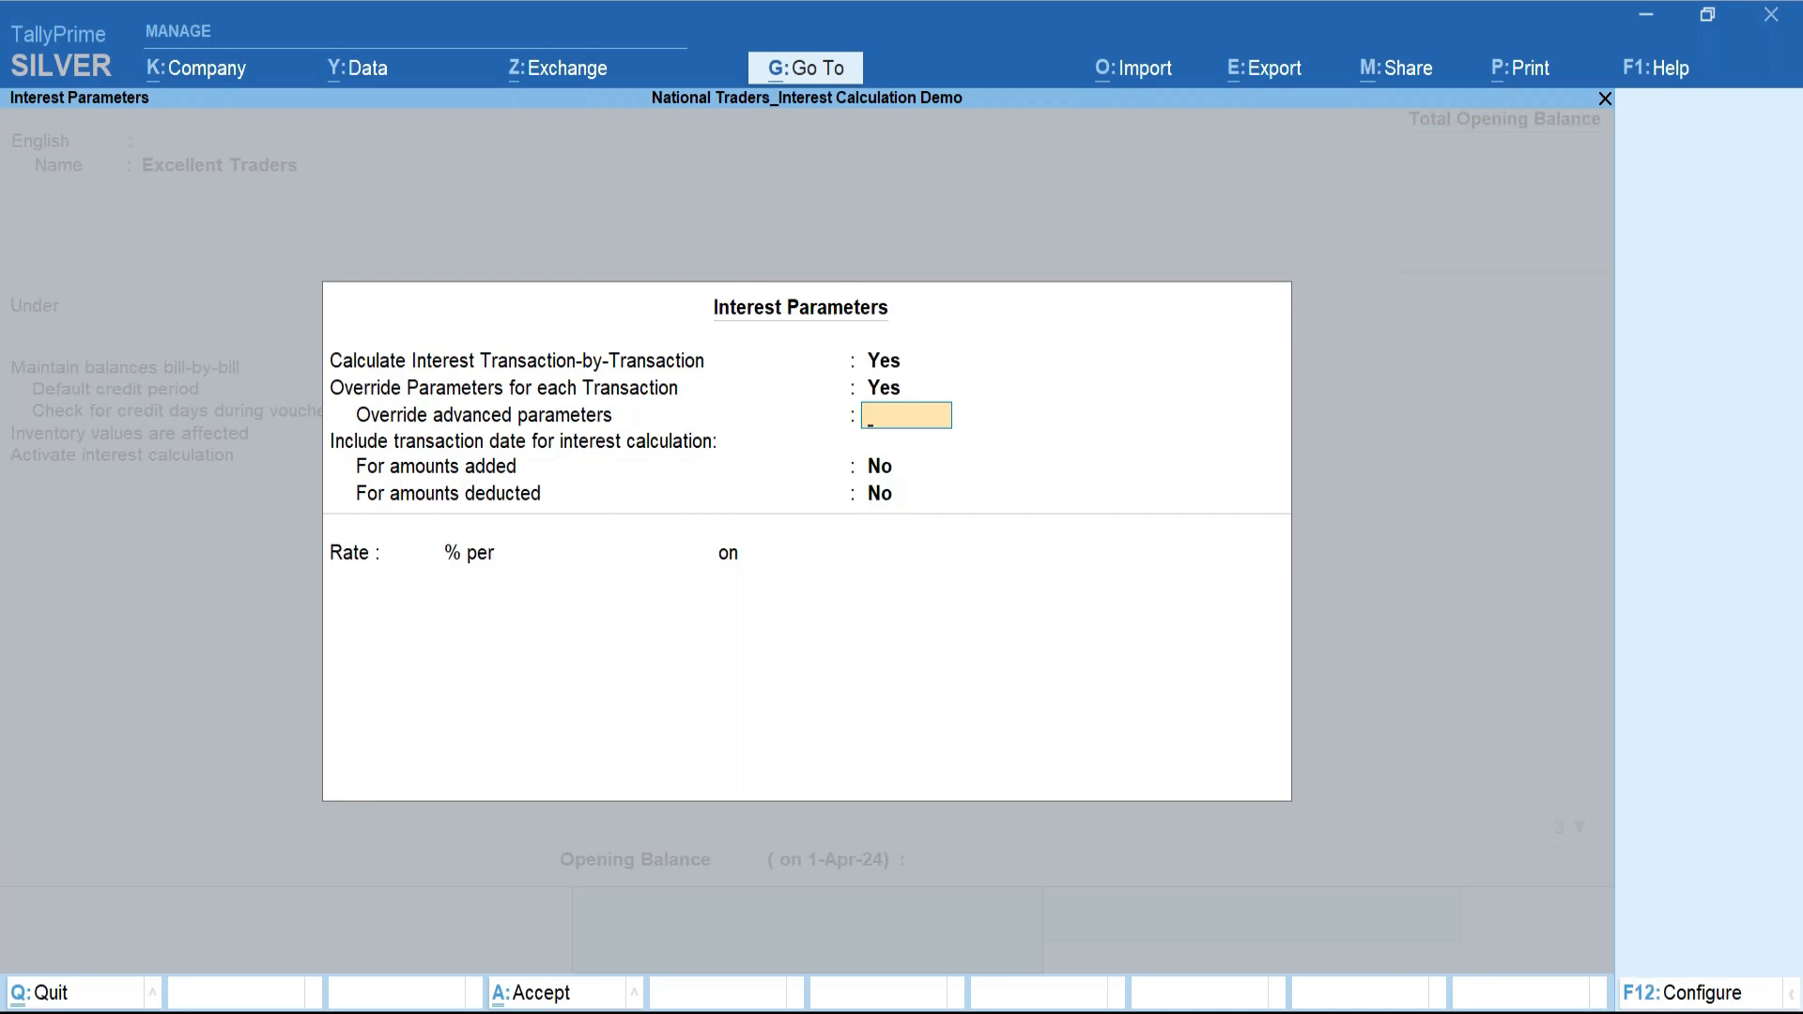
# Turn the use of advance interest parameters off and back on in the interest configuration.
pyautogui.click(1728, 982)
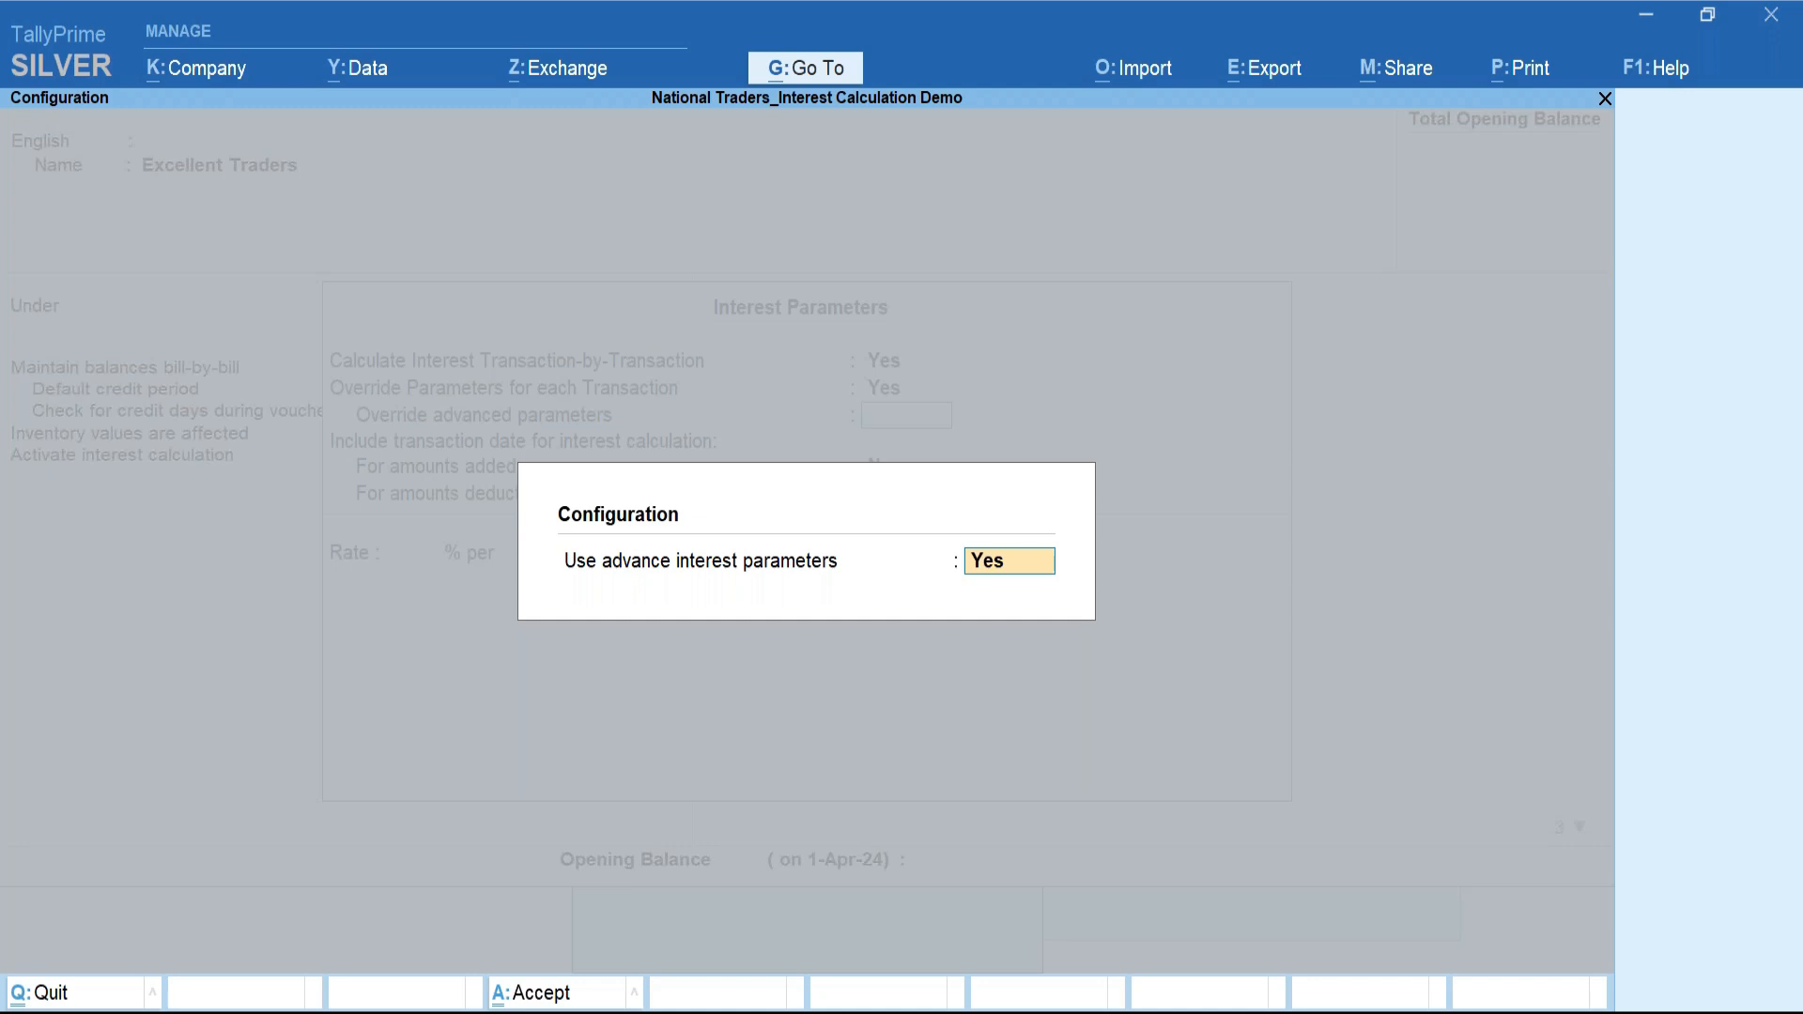
pyautogui.write('n')
pyautogui.press('Return')
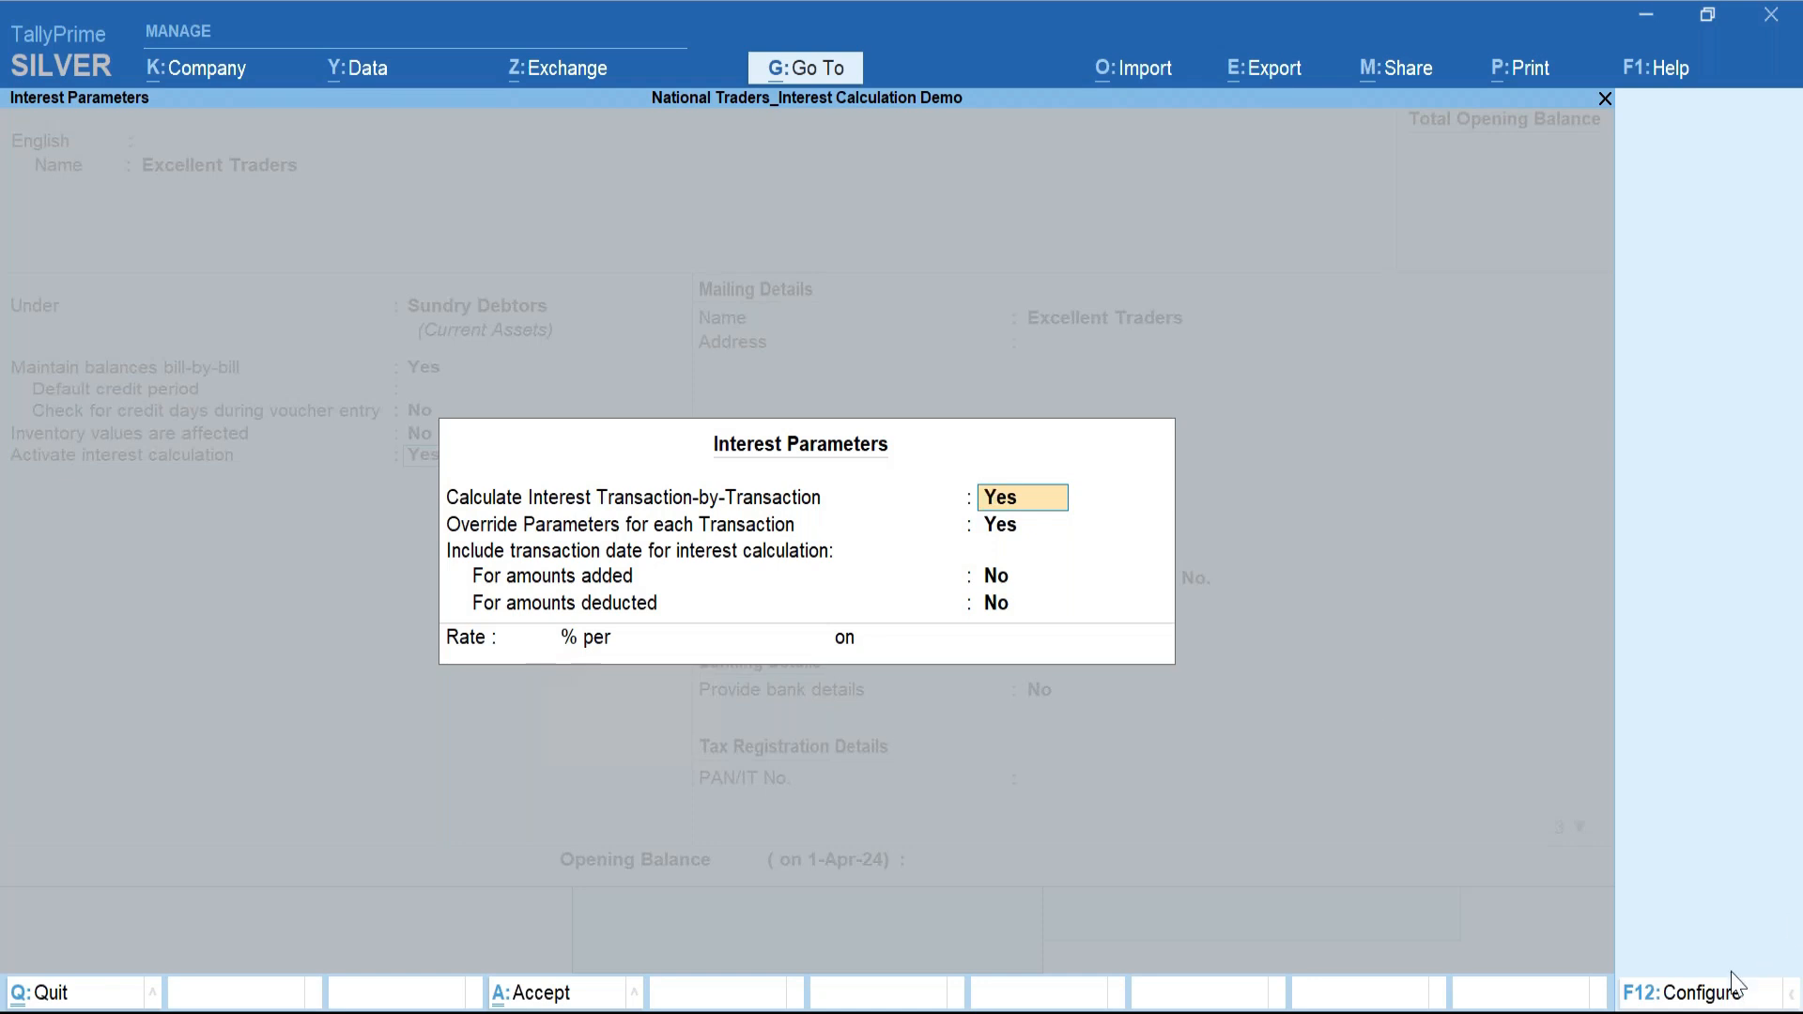
pyautogui.click(1715, 995)
pyautogui.write('y')
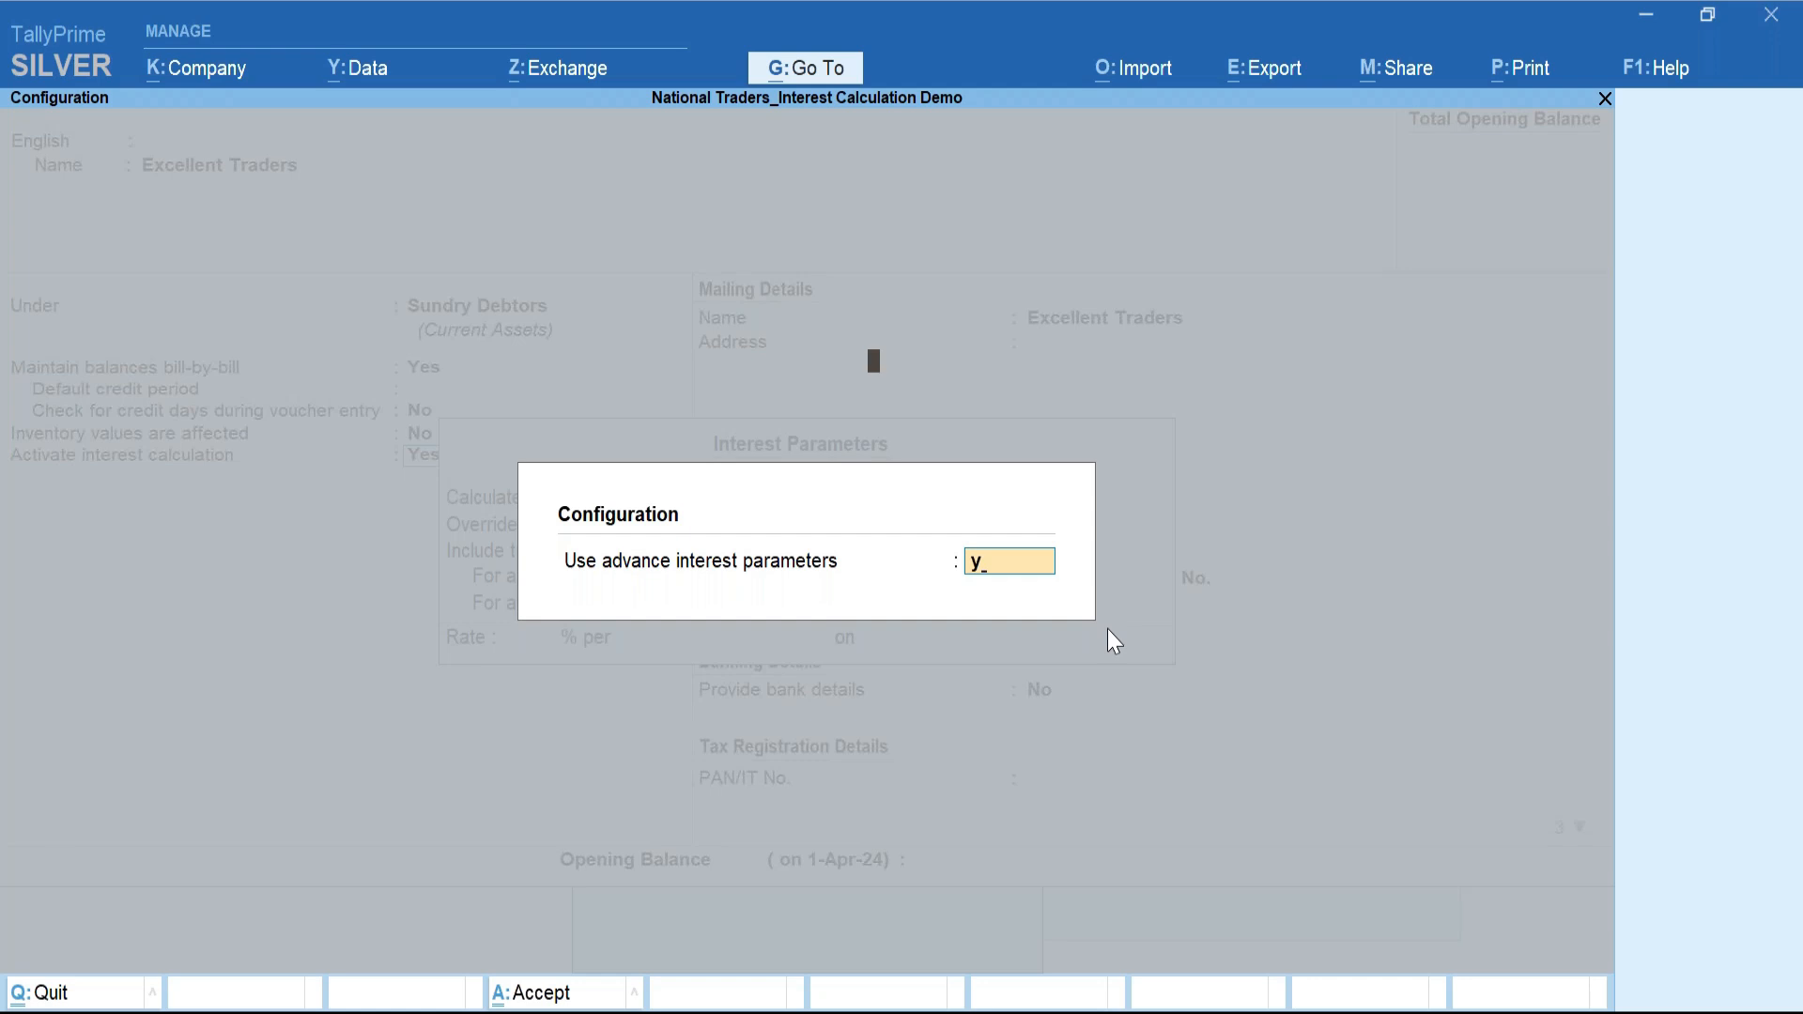
pyautogui.press('Return')
# Allow overriding of advanced parameters and include the transaction date in interest calculation for both amounts added and amounts deducted.
pyautogui.press('Return')
pyautogui.write('y')
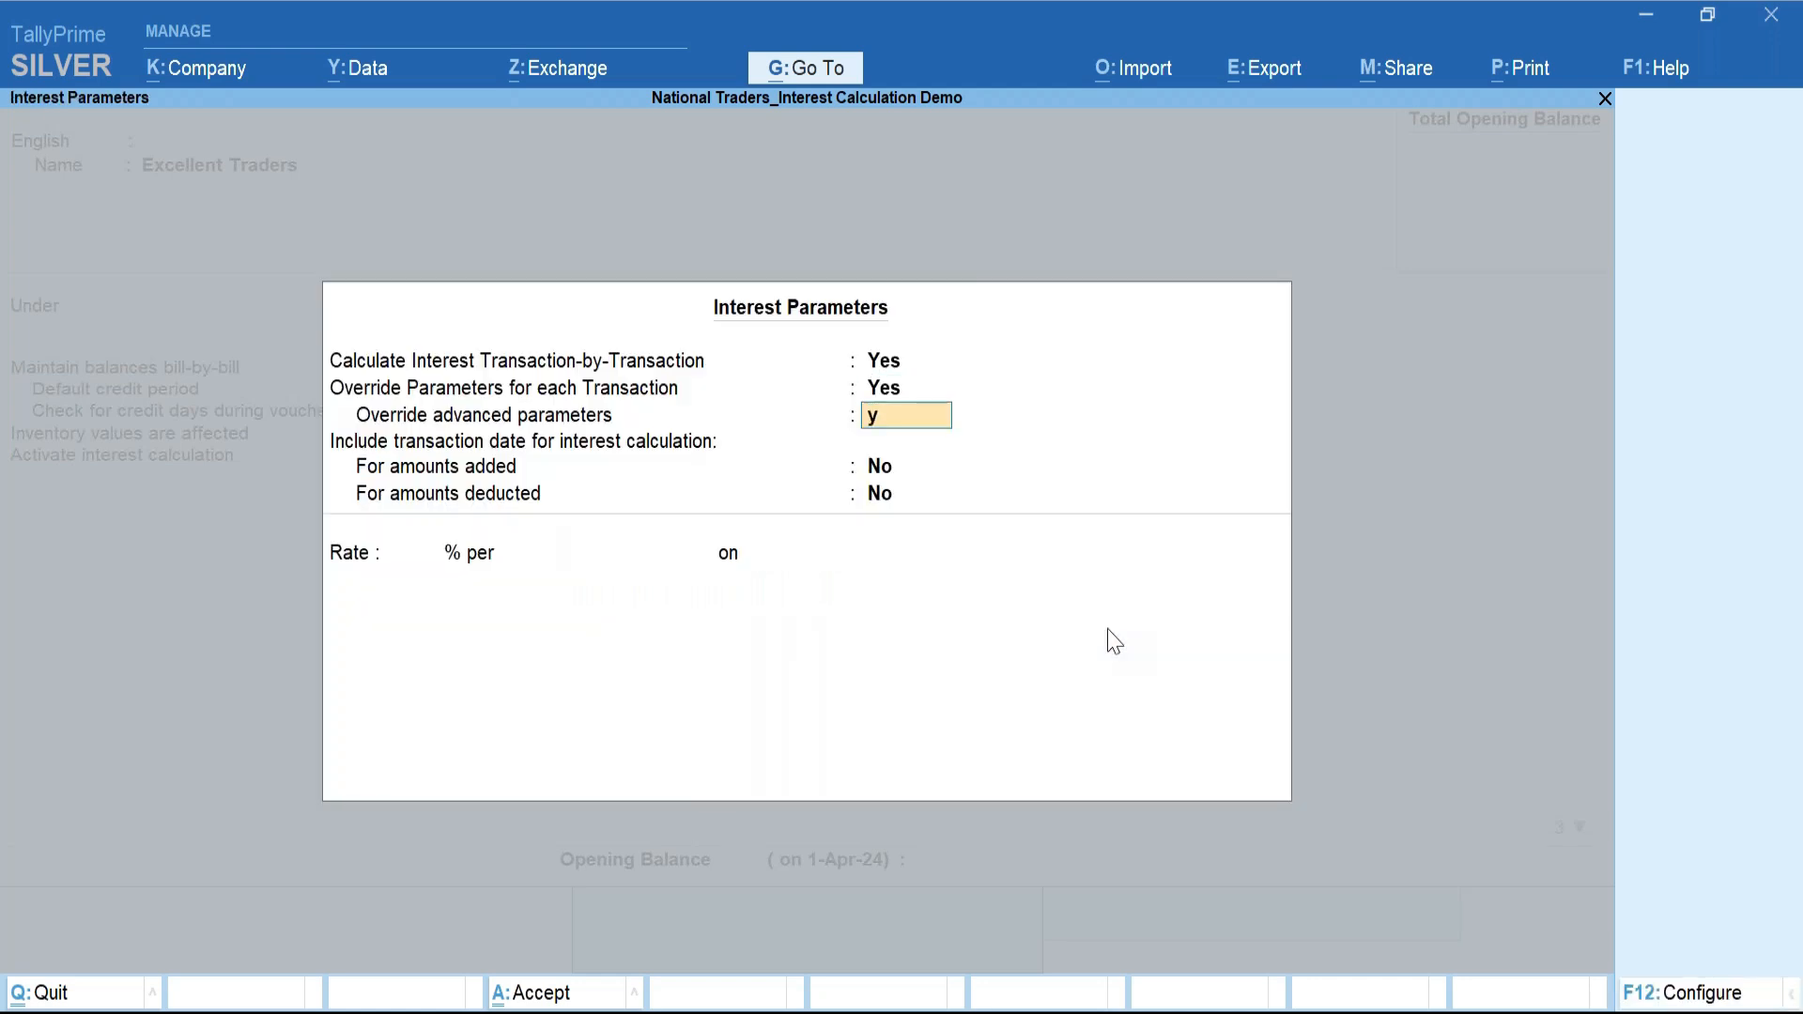
pyautogui.press('Return')
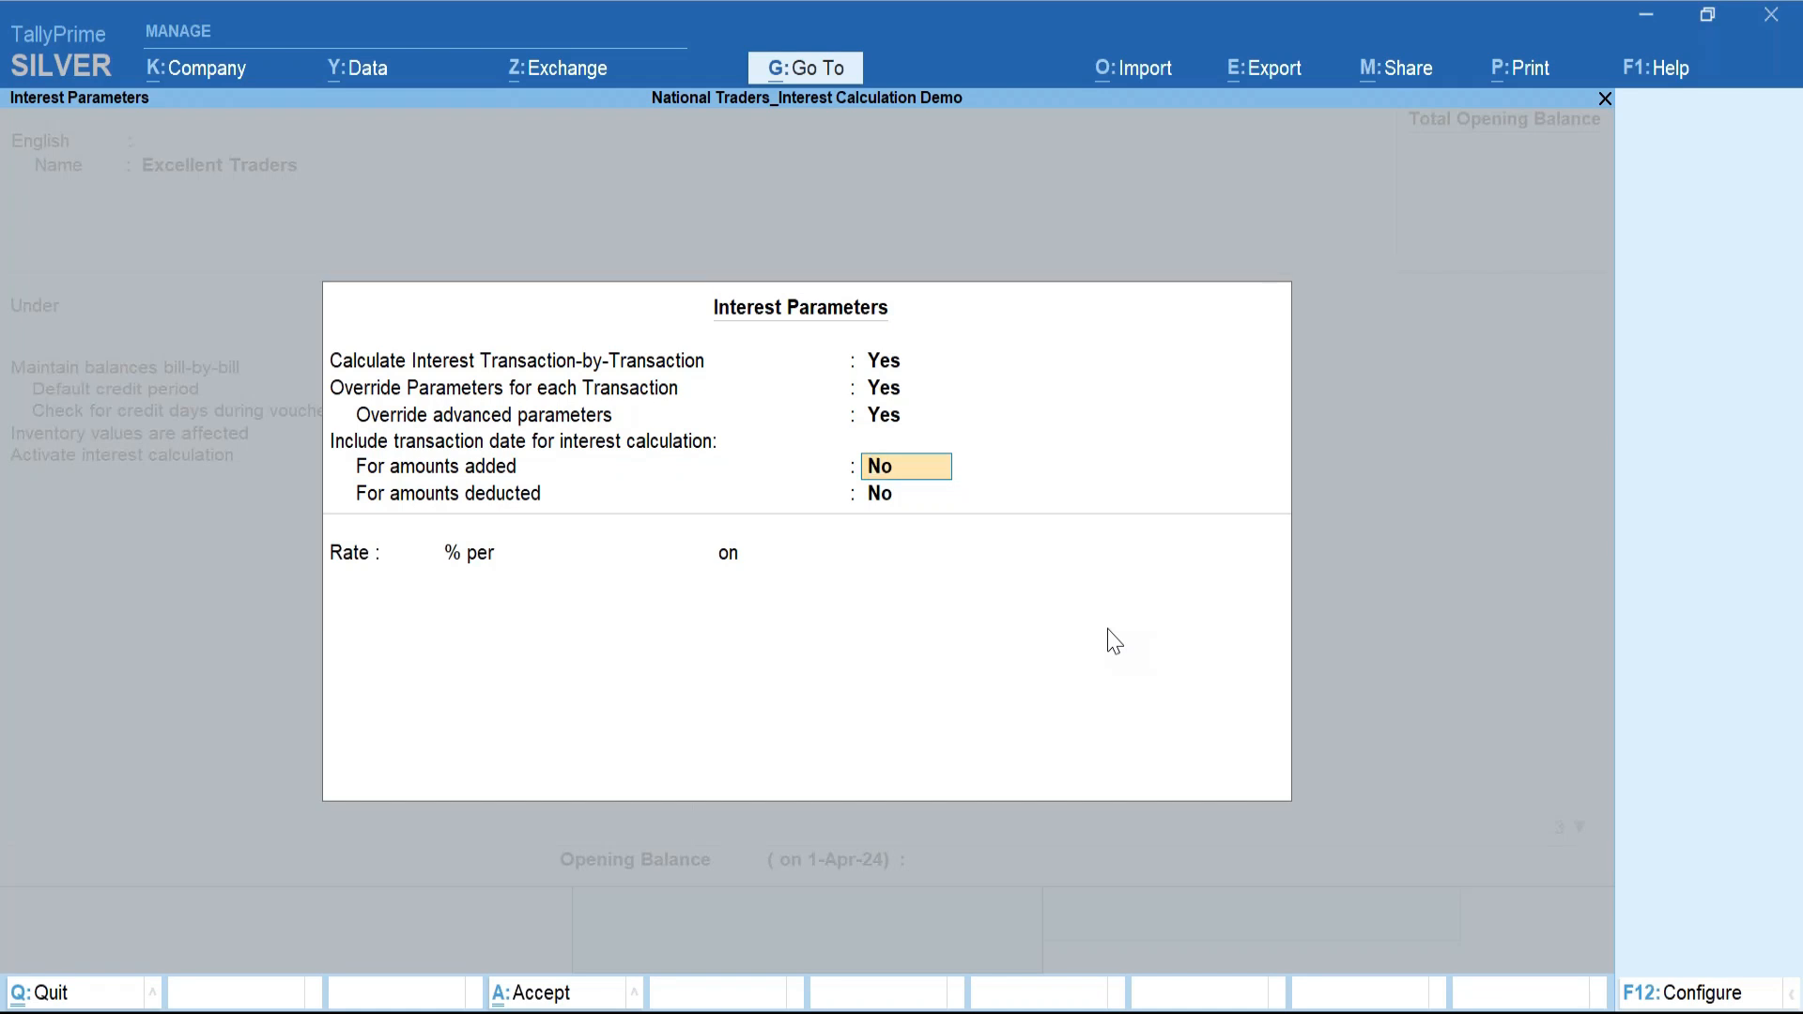
pyautogui.write('y')
pyautogui.press('Return')
pyautogui.write('y')
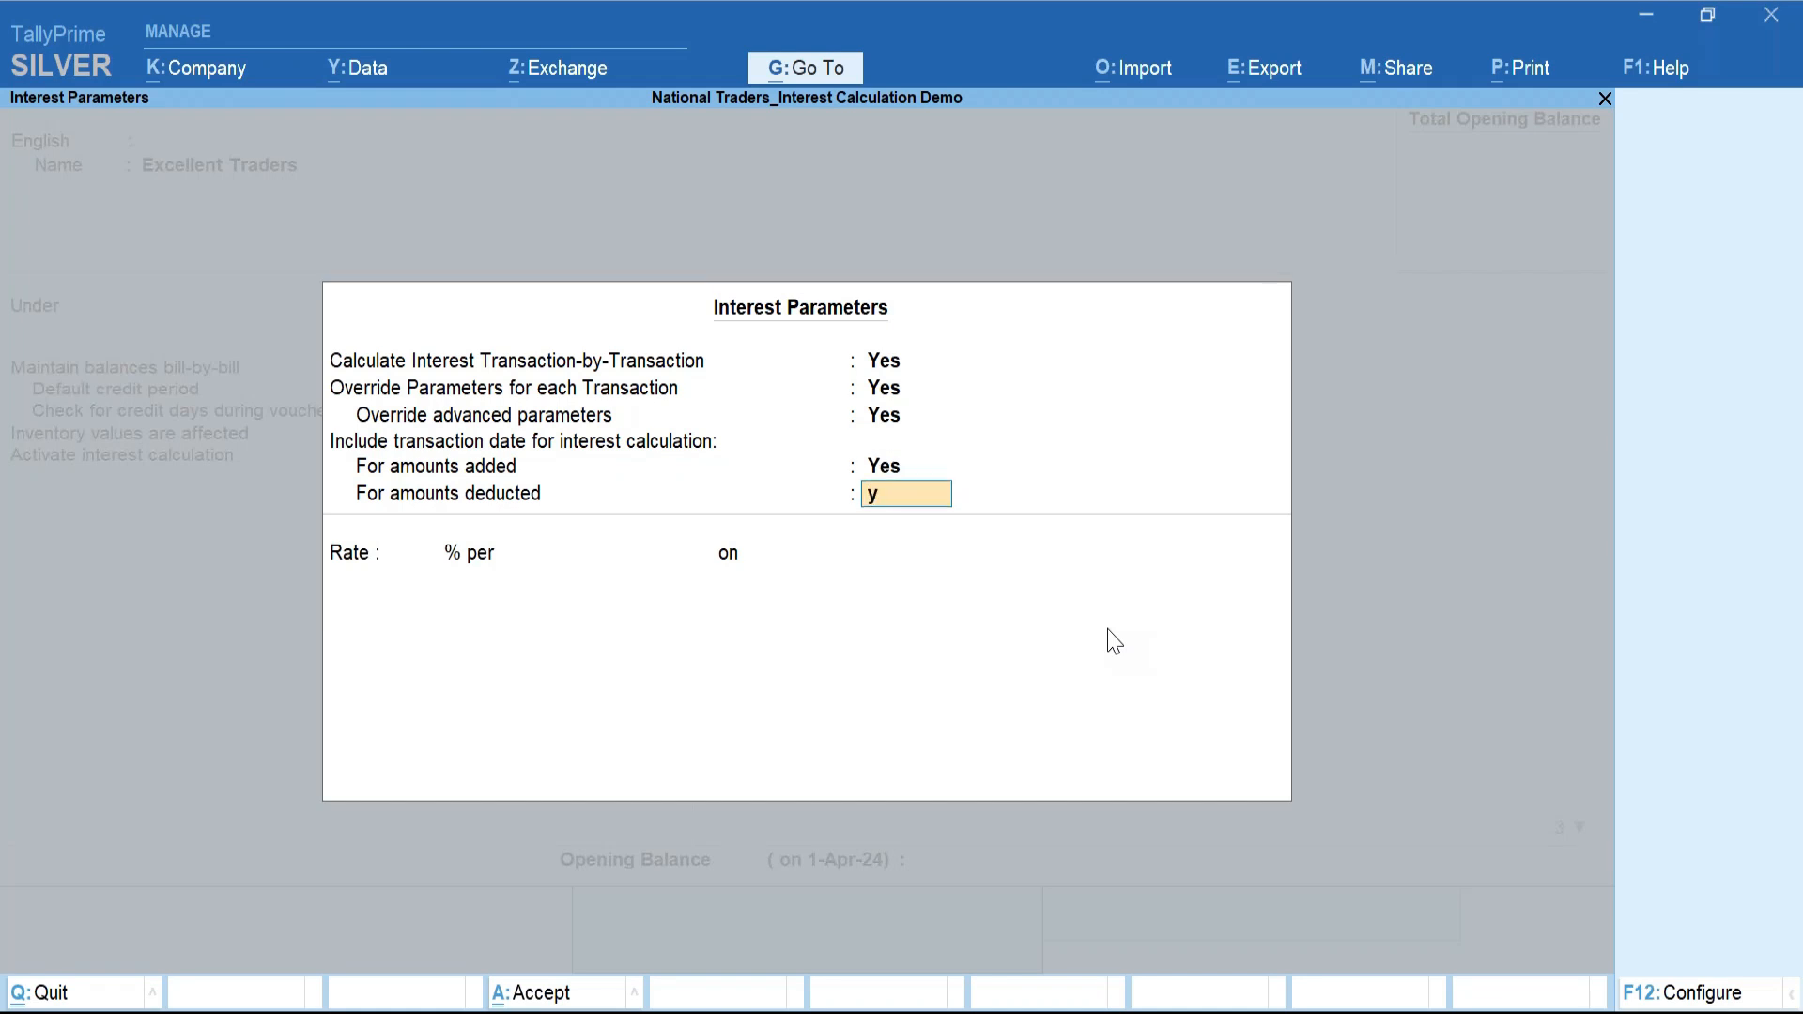
pyautogui.press('Return')
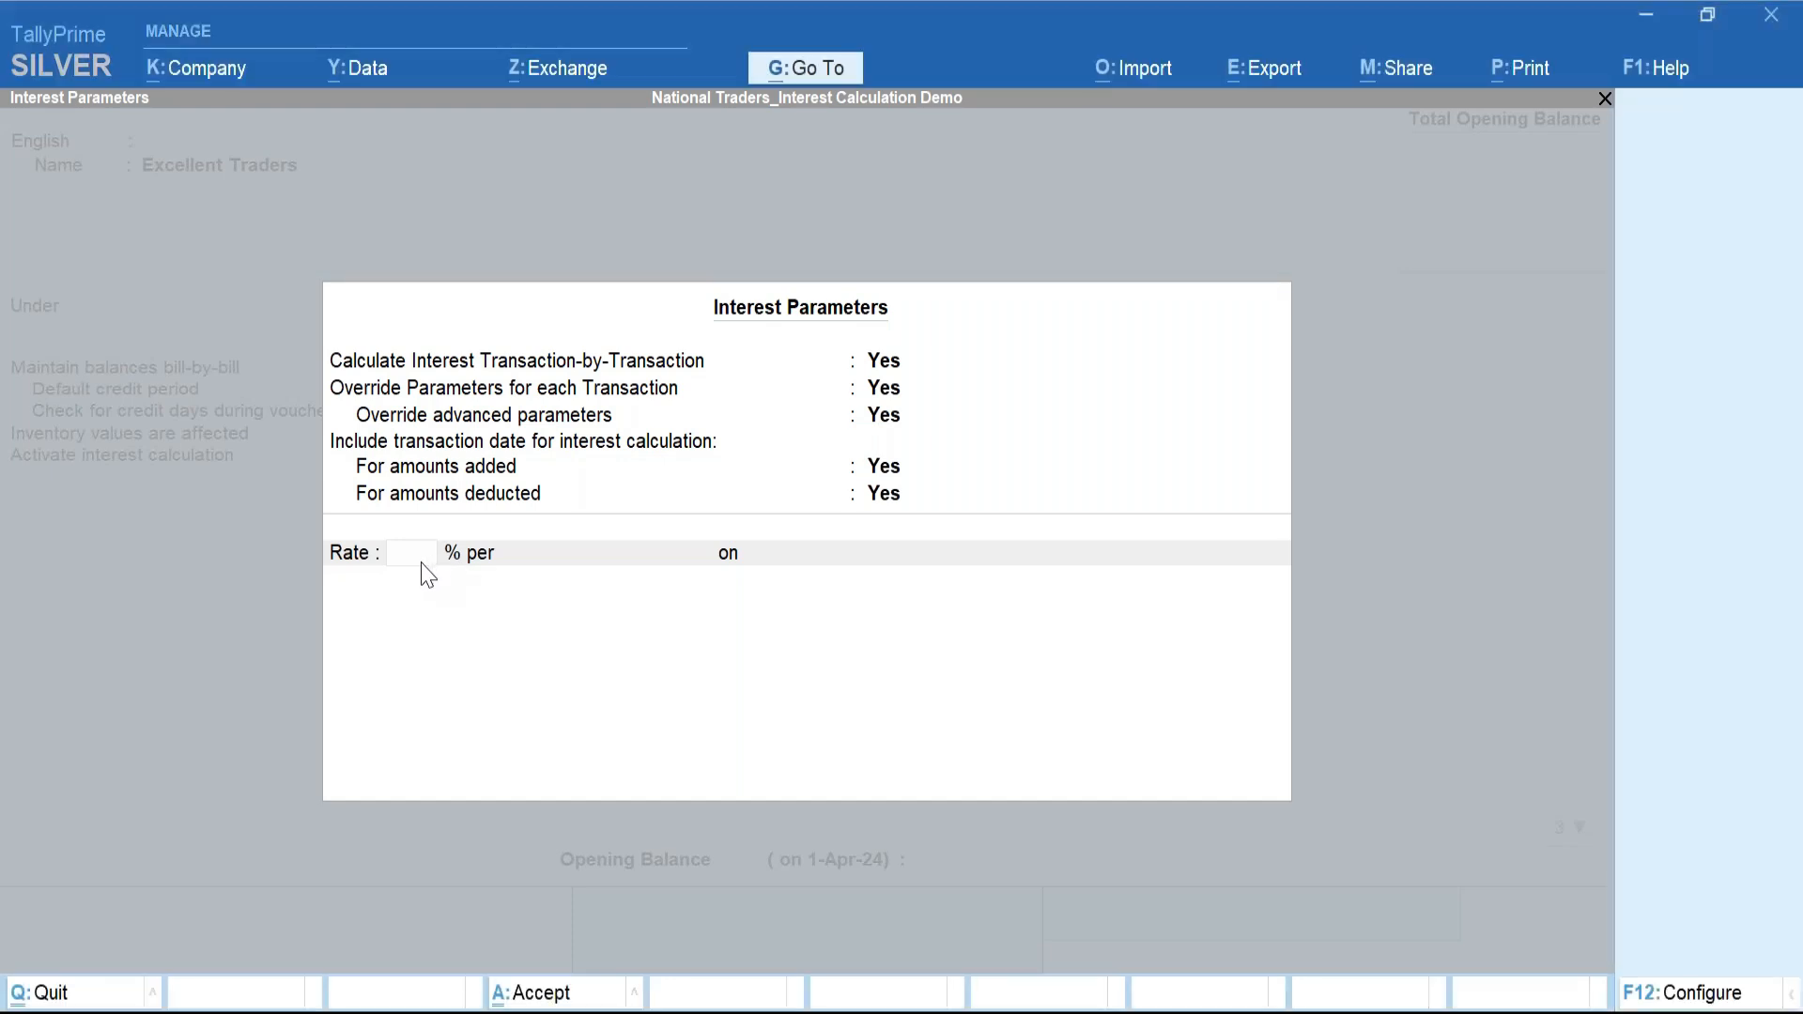
# Set the interest rate to 10% per Calendar Month on Debit Balances Only.
pyautogui.write('10')
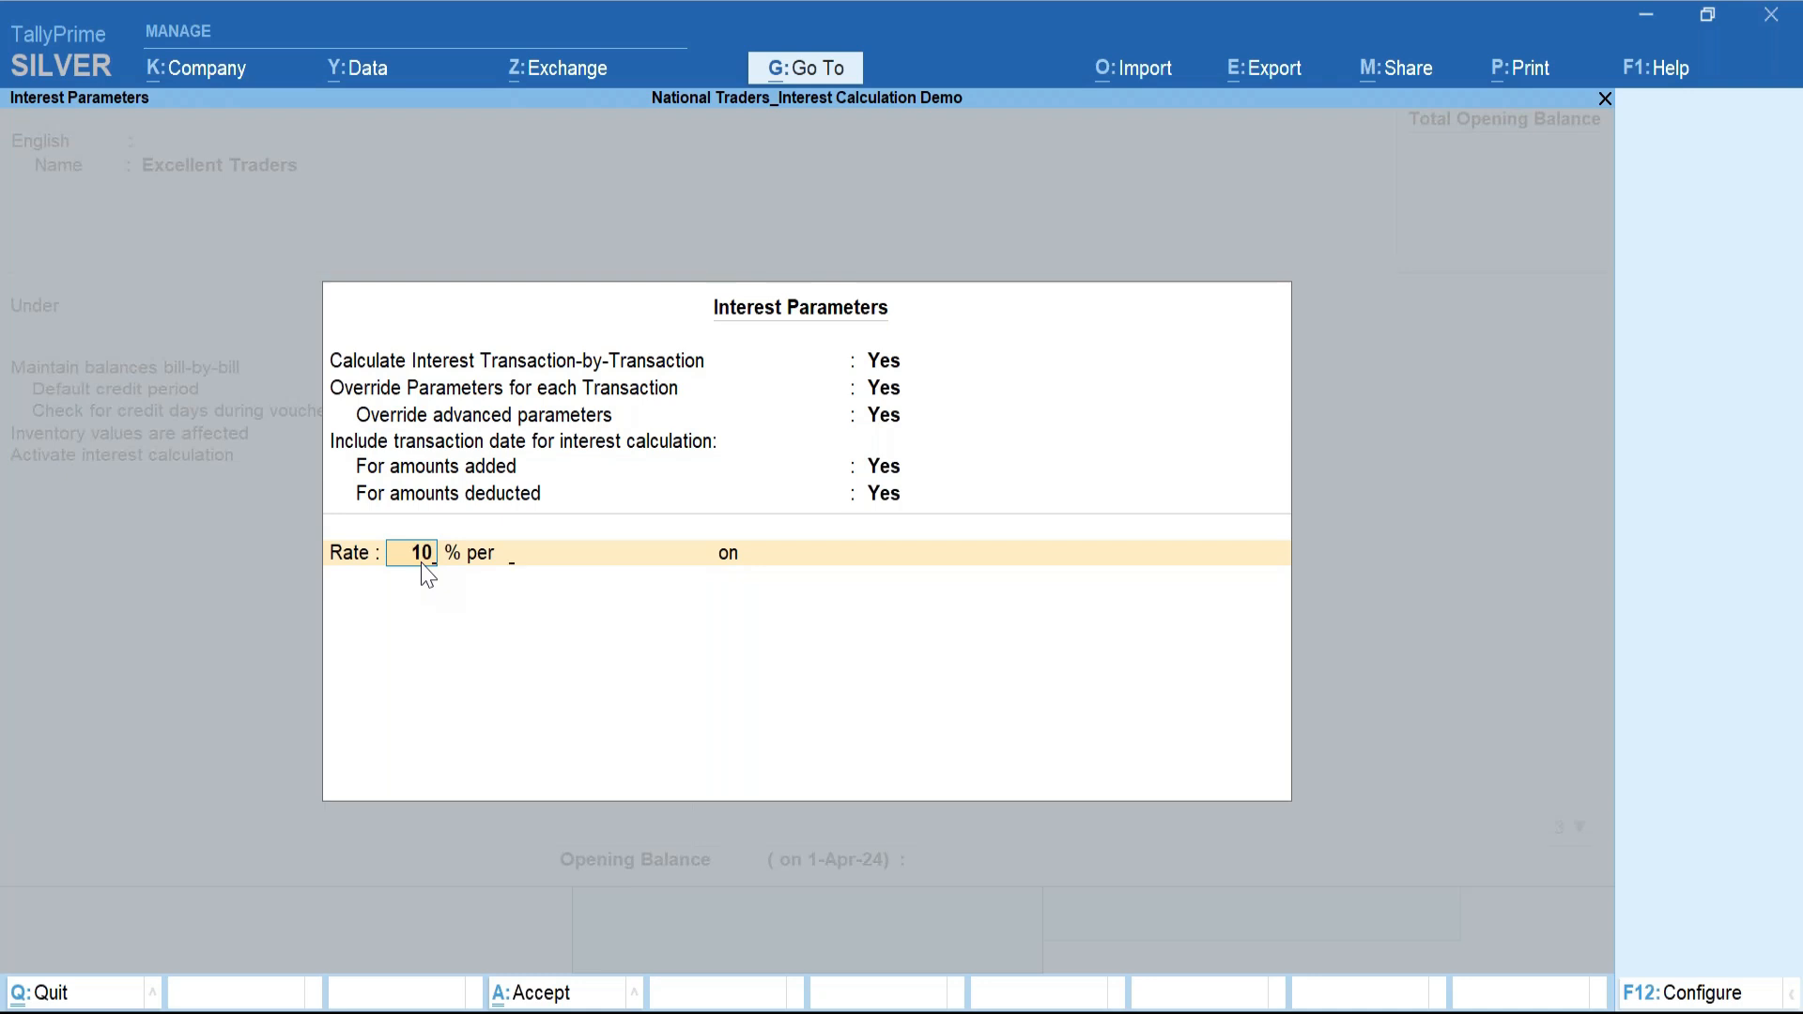
pyautogui.press('Return')
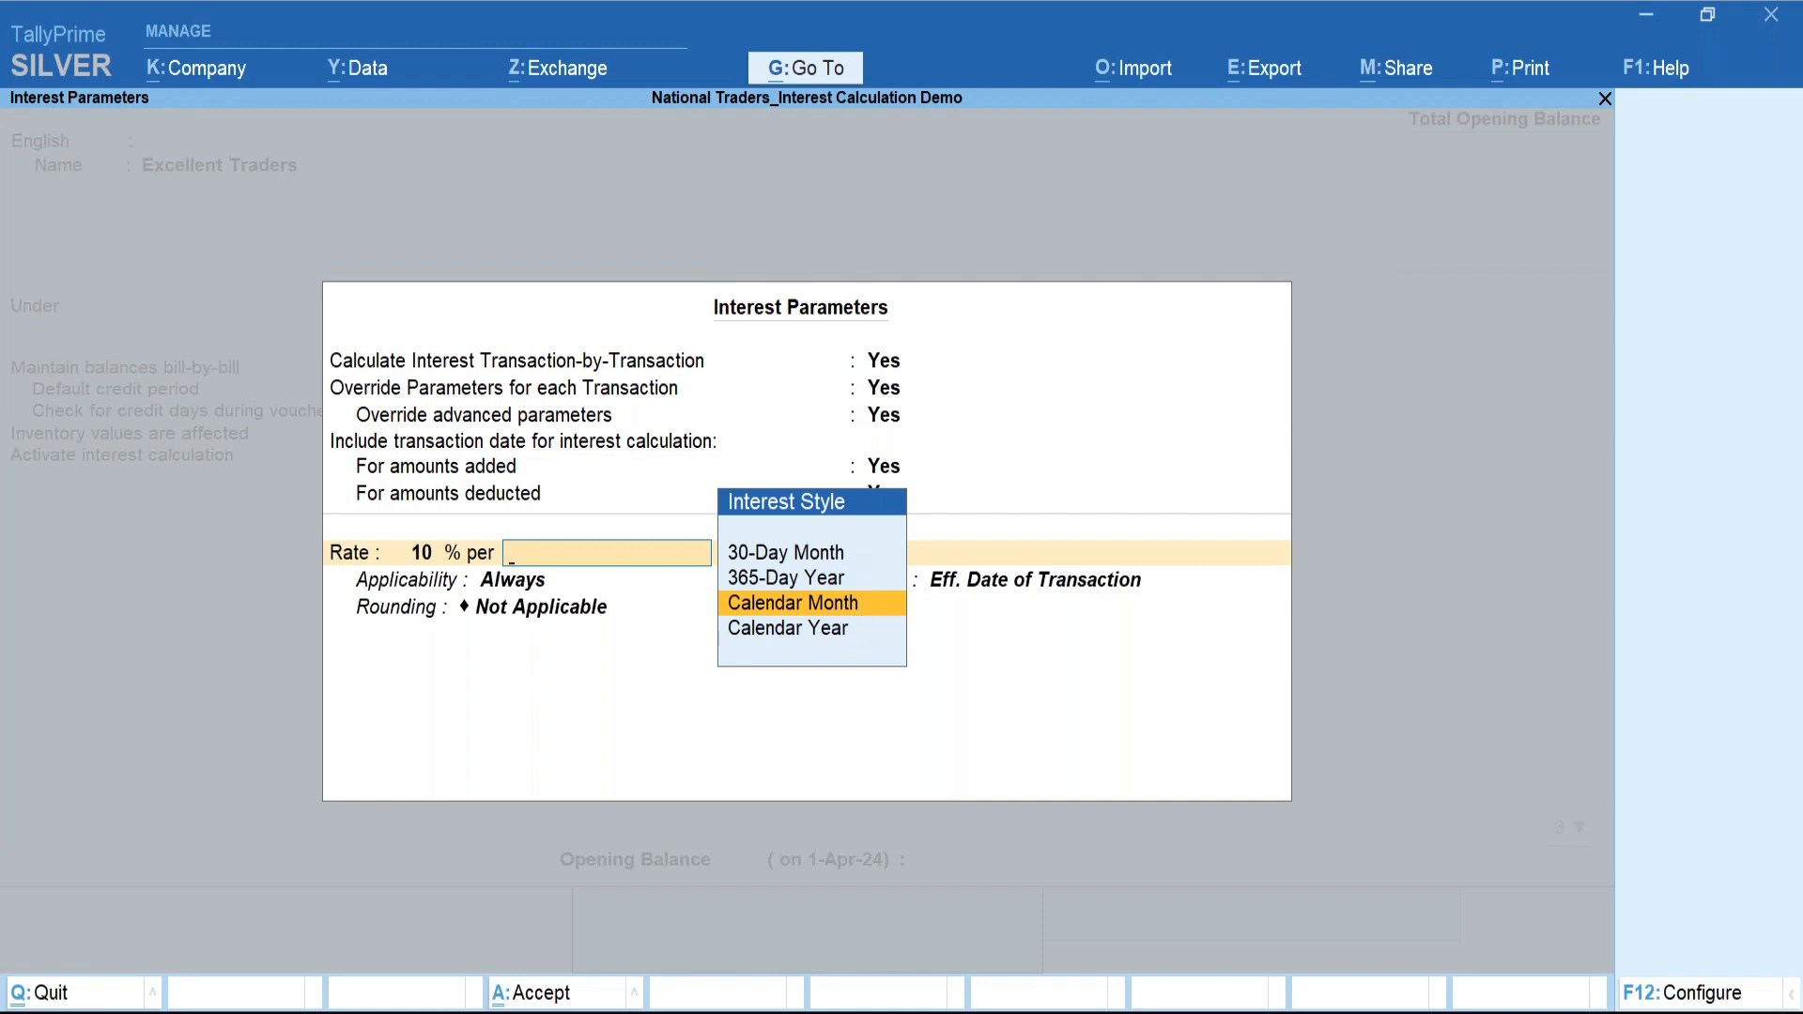
pyautogui.click(846, 604)
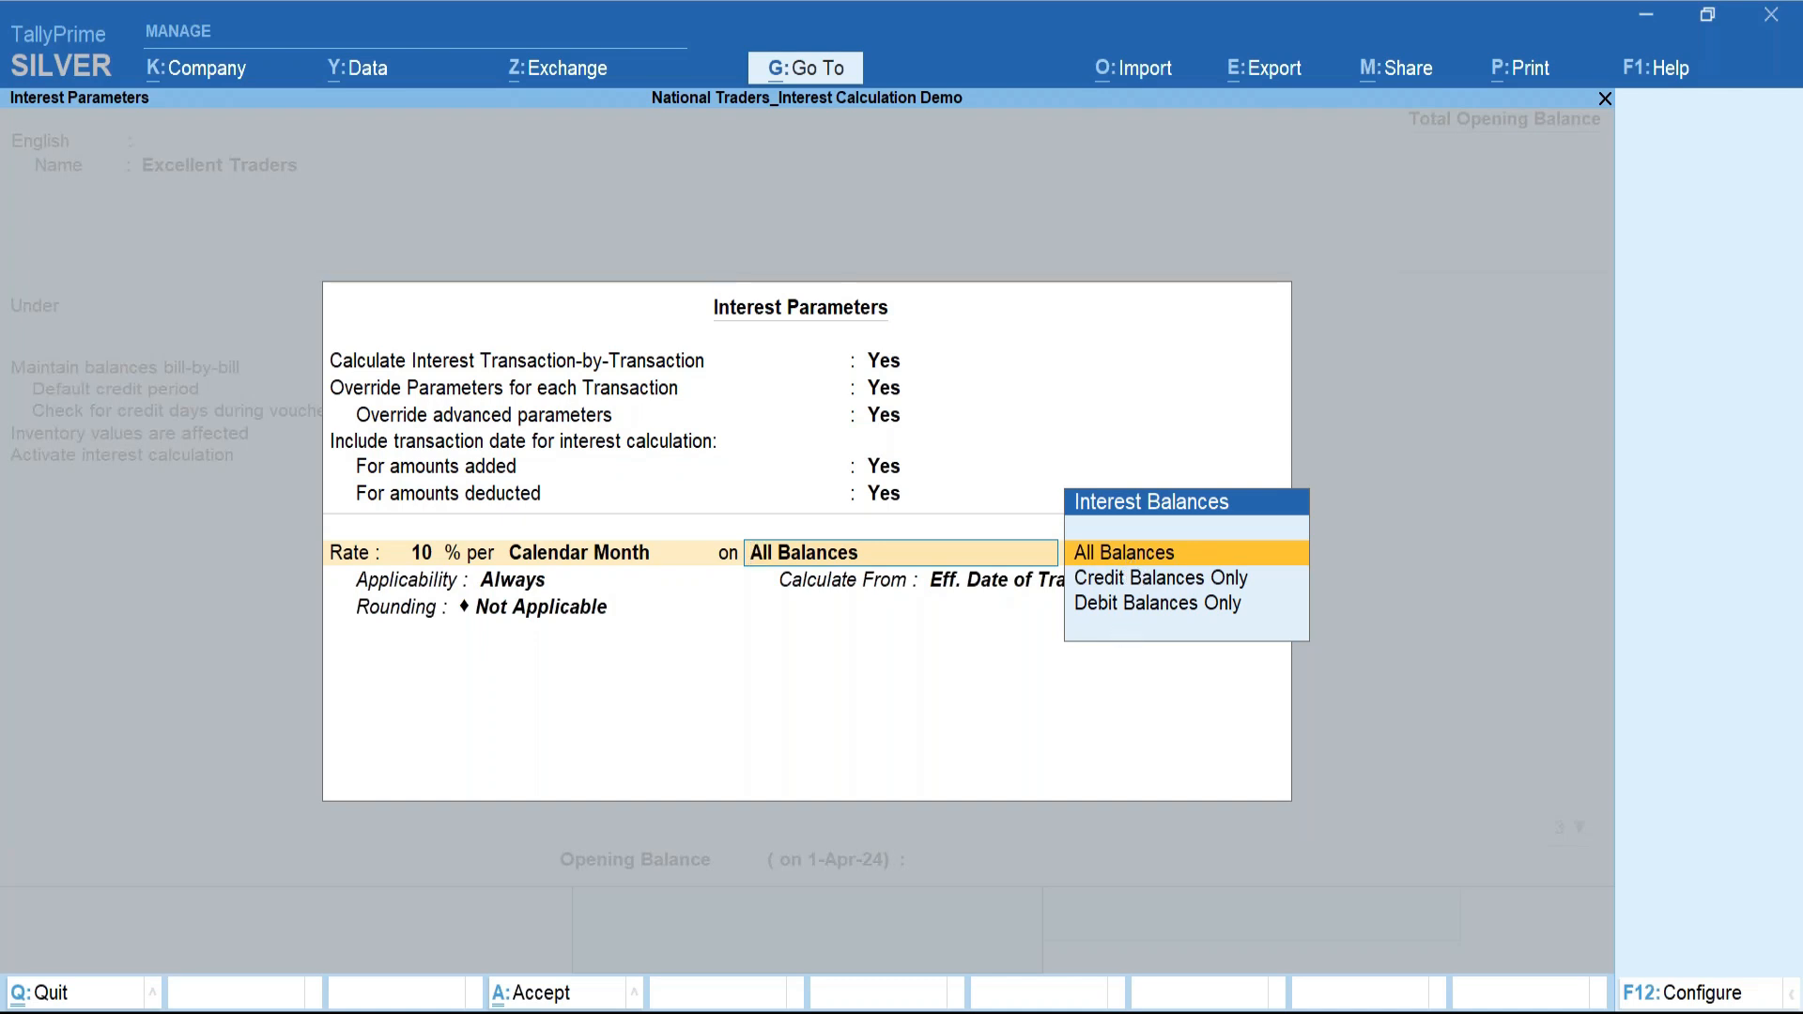
pyautogui.press('Down')
pyautogui.press('Down')
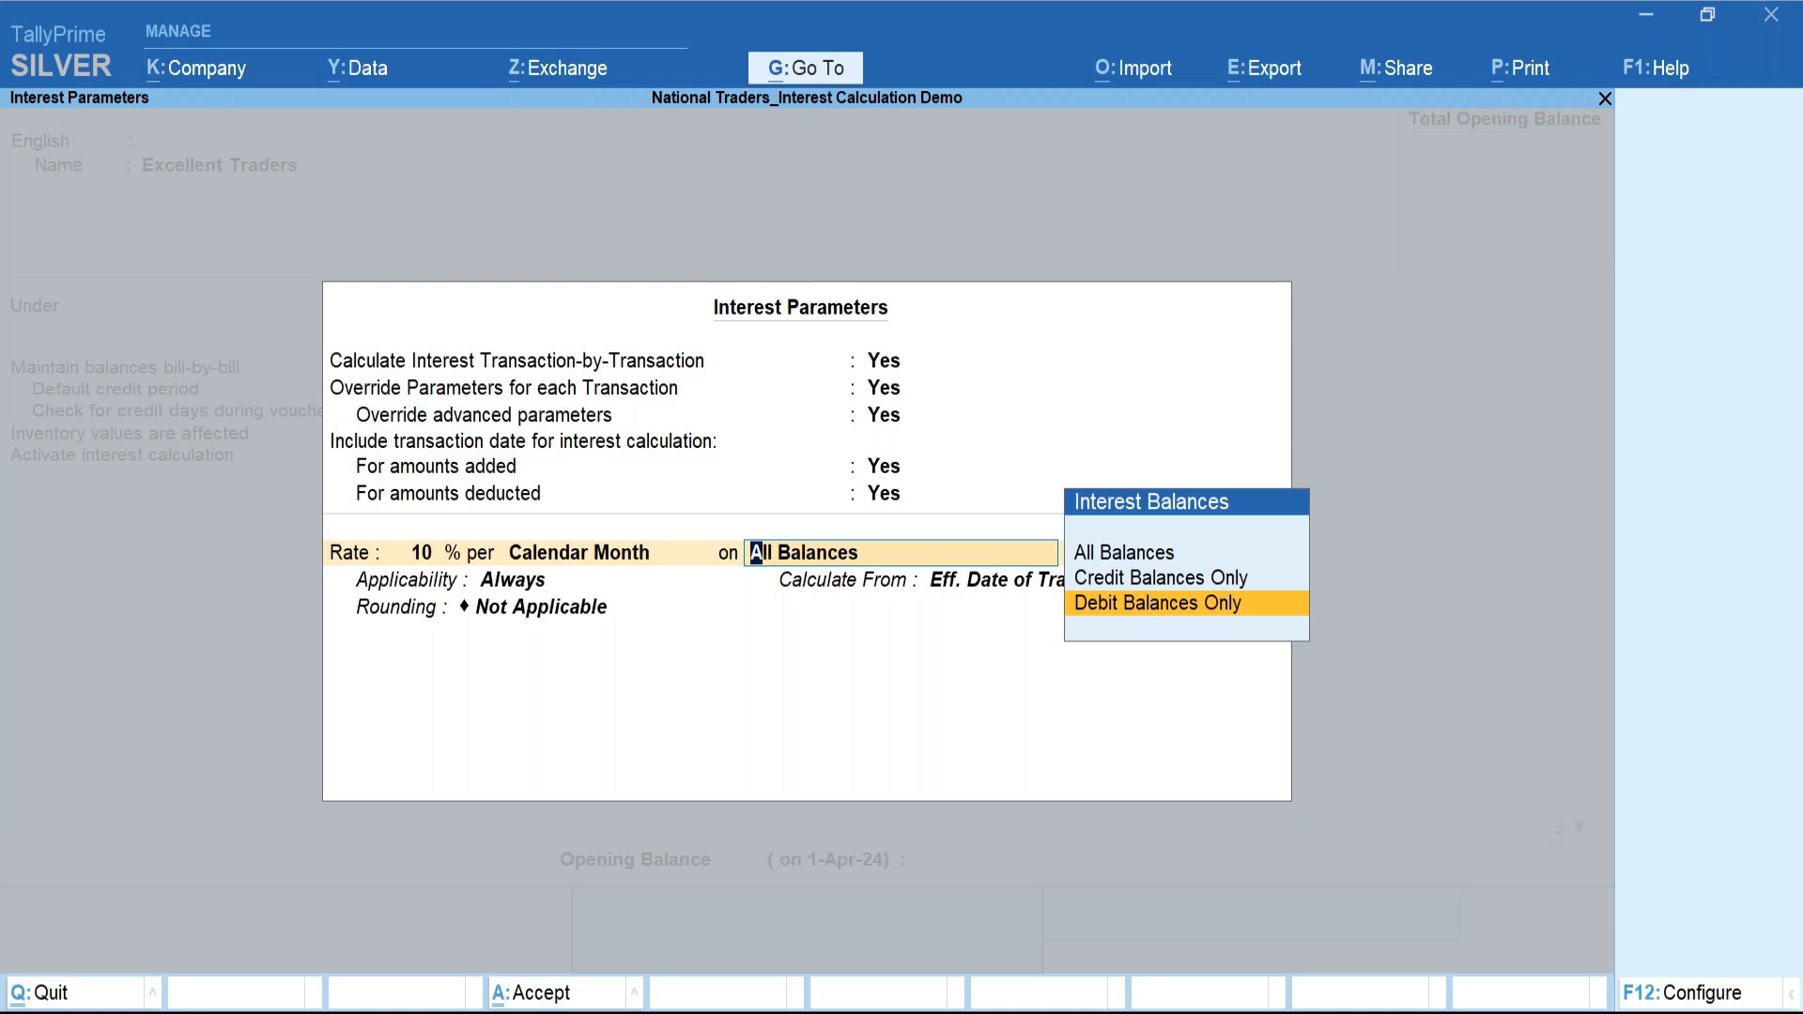
pyautogui.press('Return')
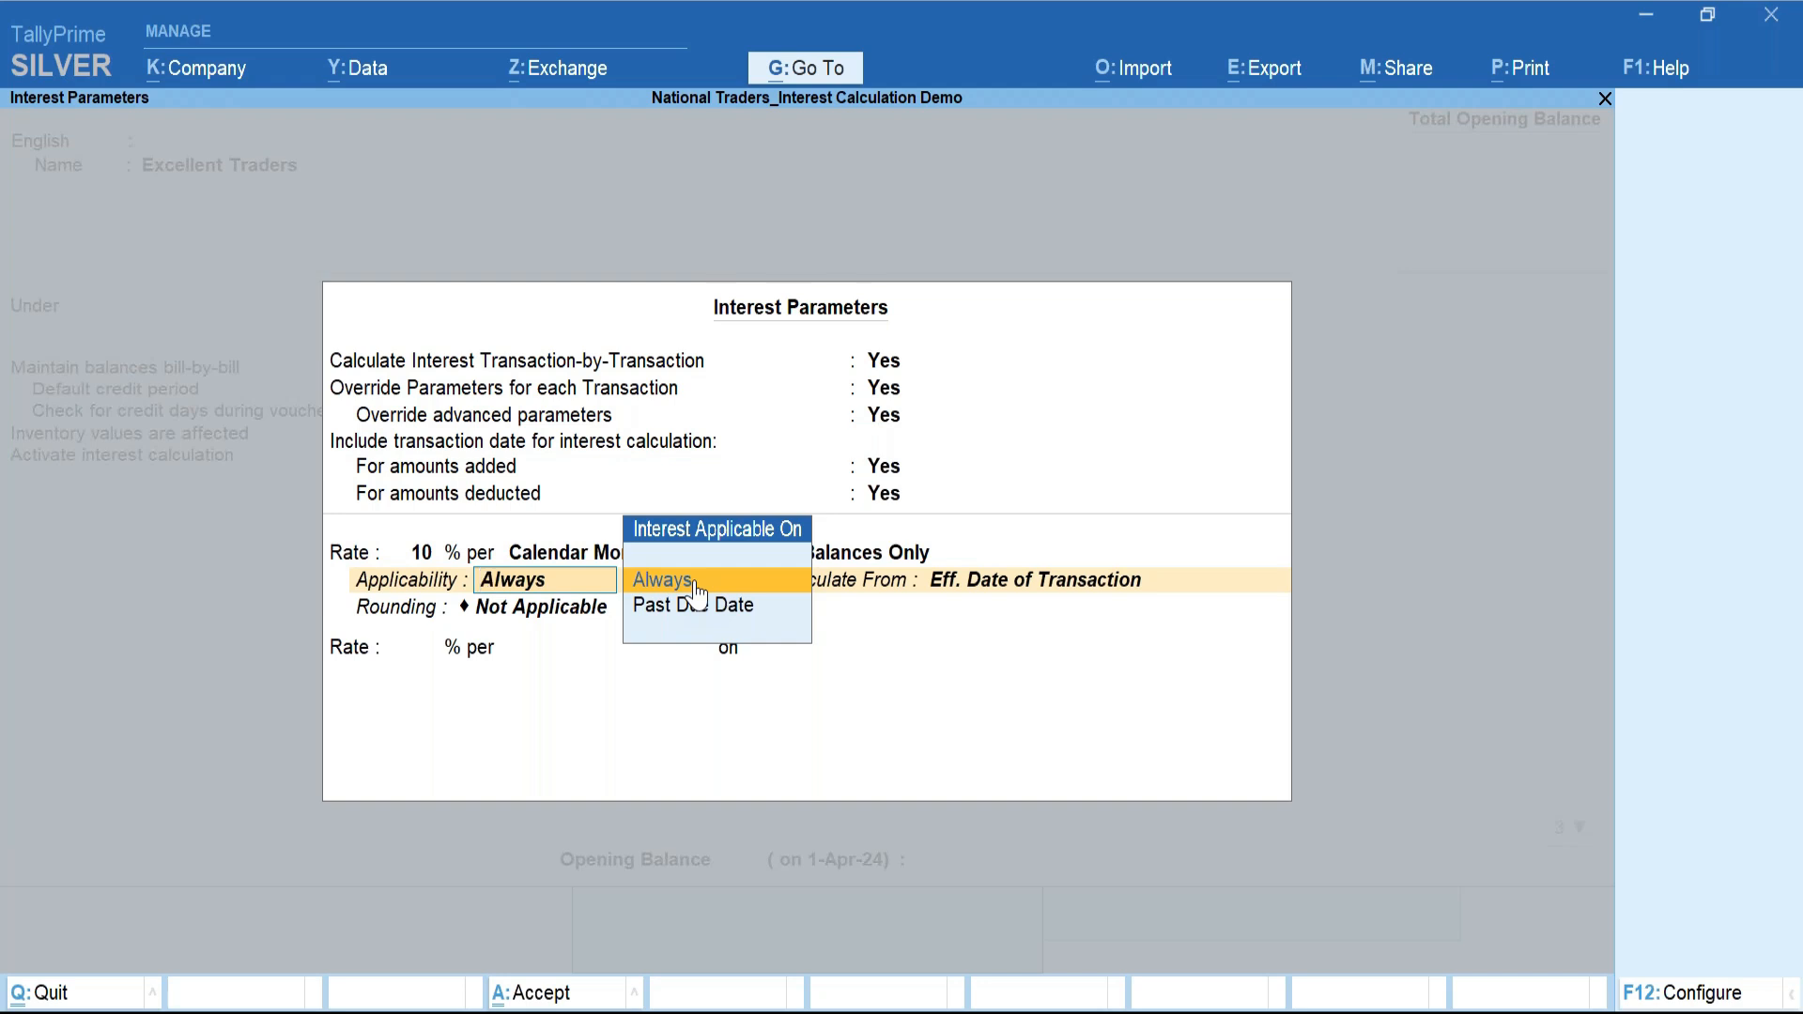
# Make the interest applicable Past Due Date by 1 day.
pyautogui.press('Down')
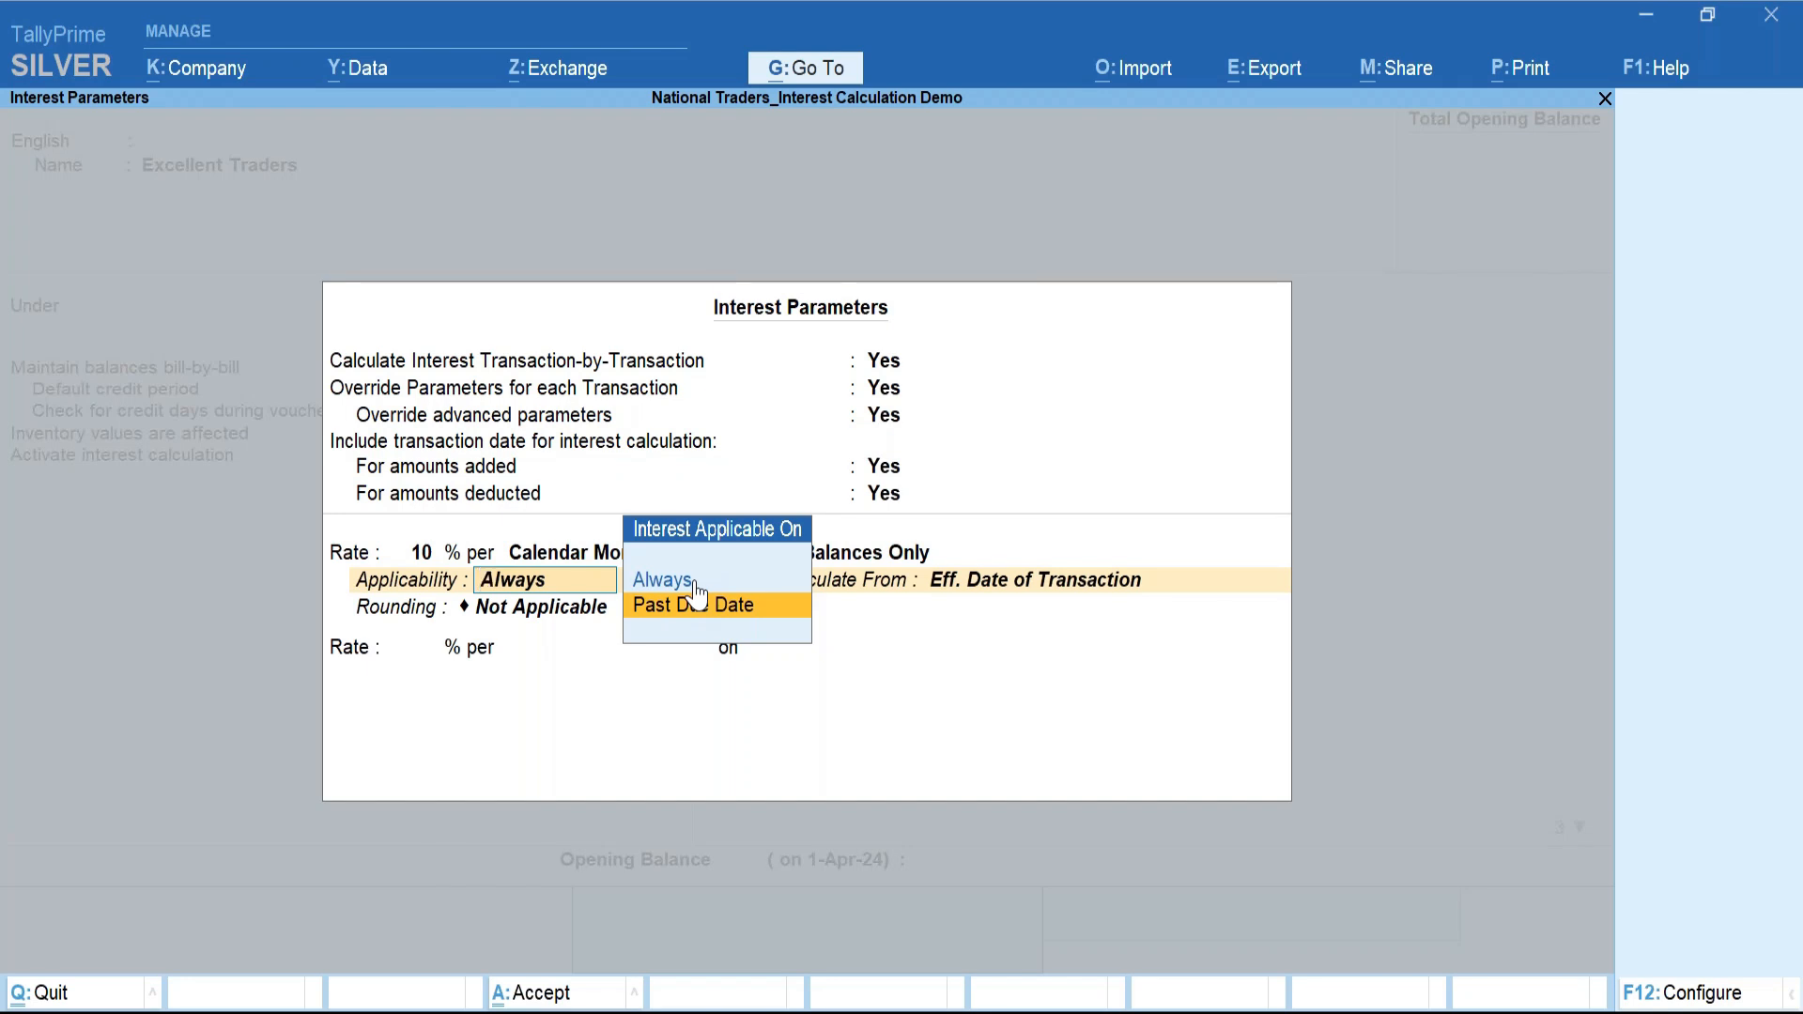
pyautogui.press('Return')
pyautogui.press('BackSpace')
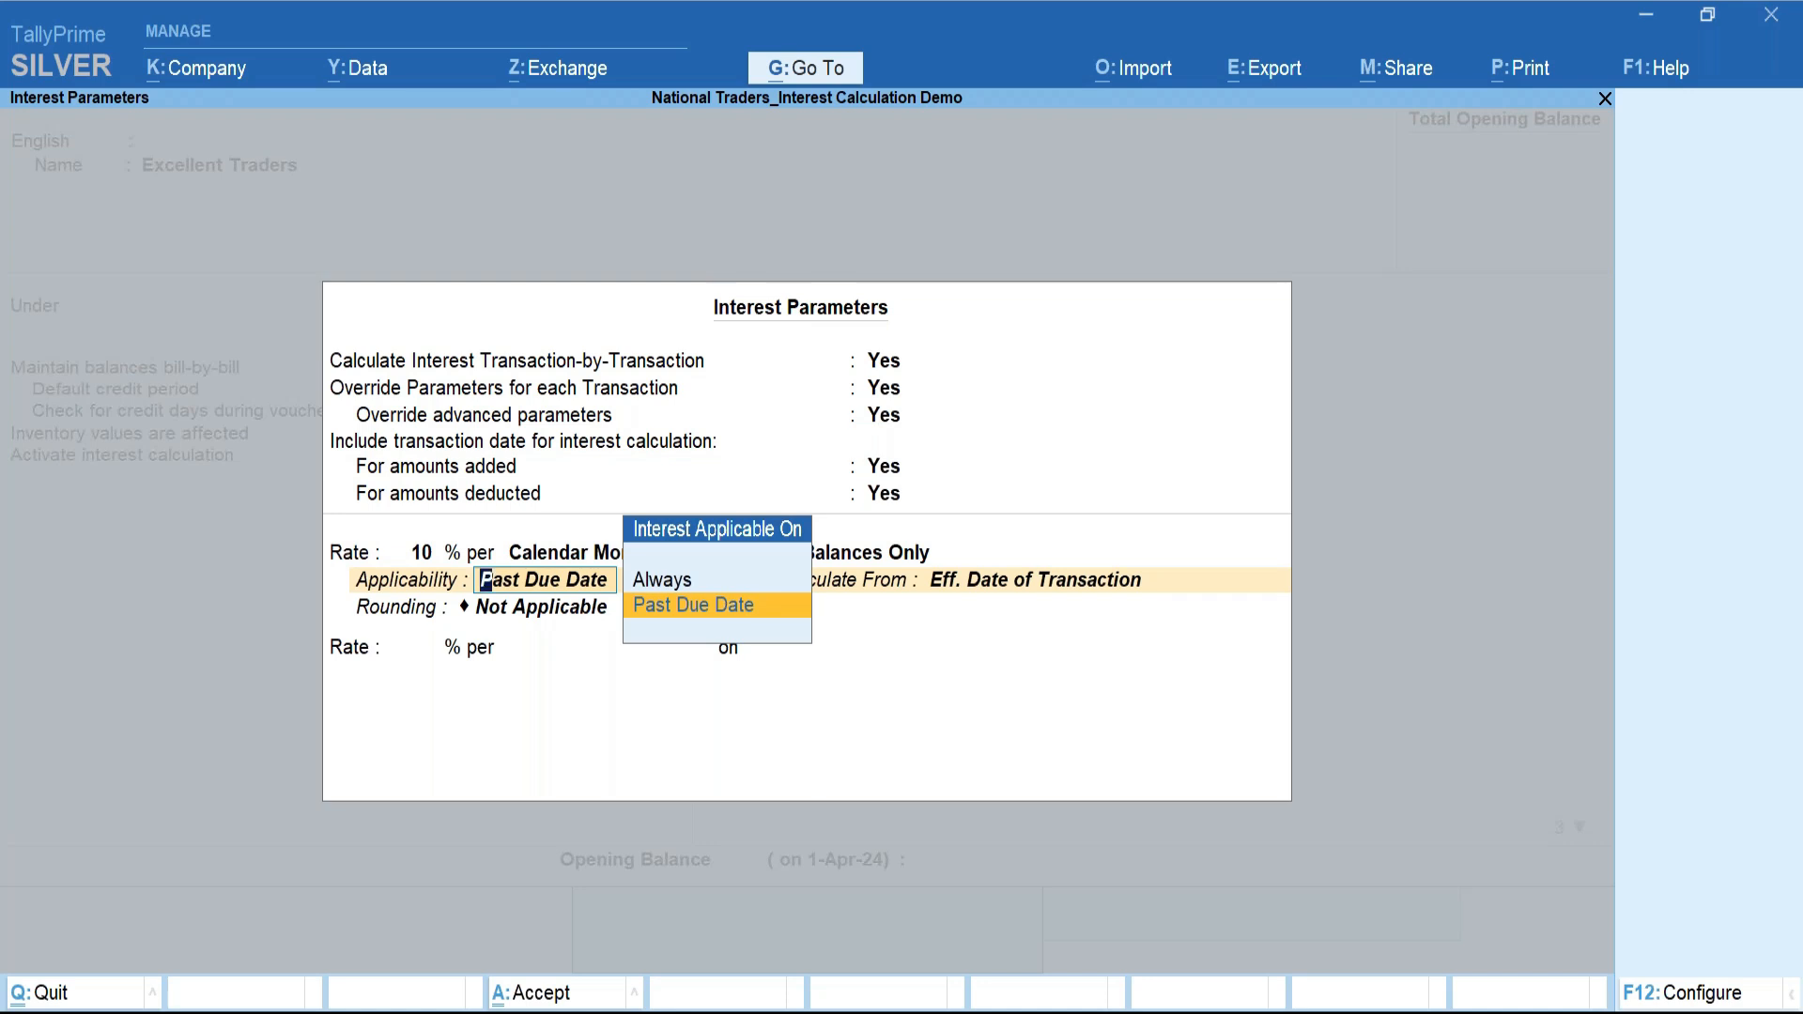
pyautogui.press('Return')
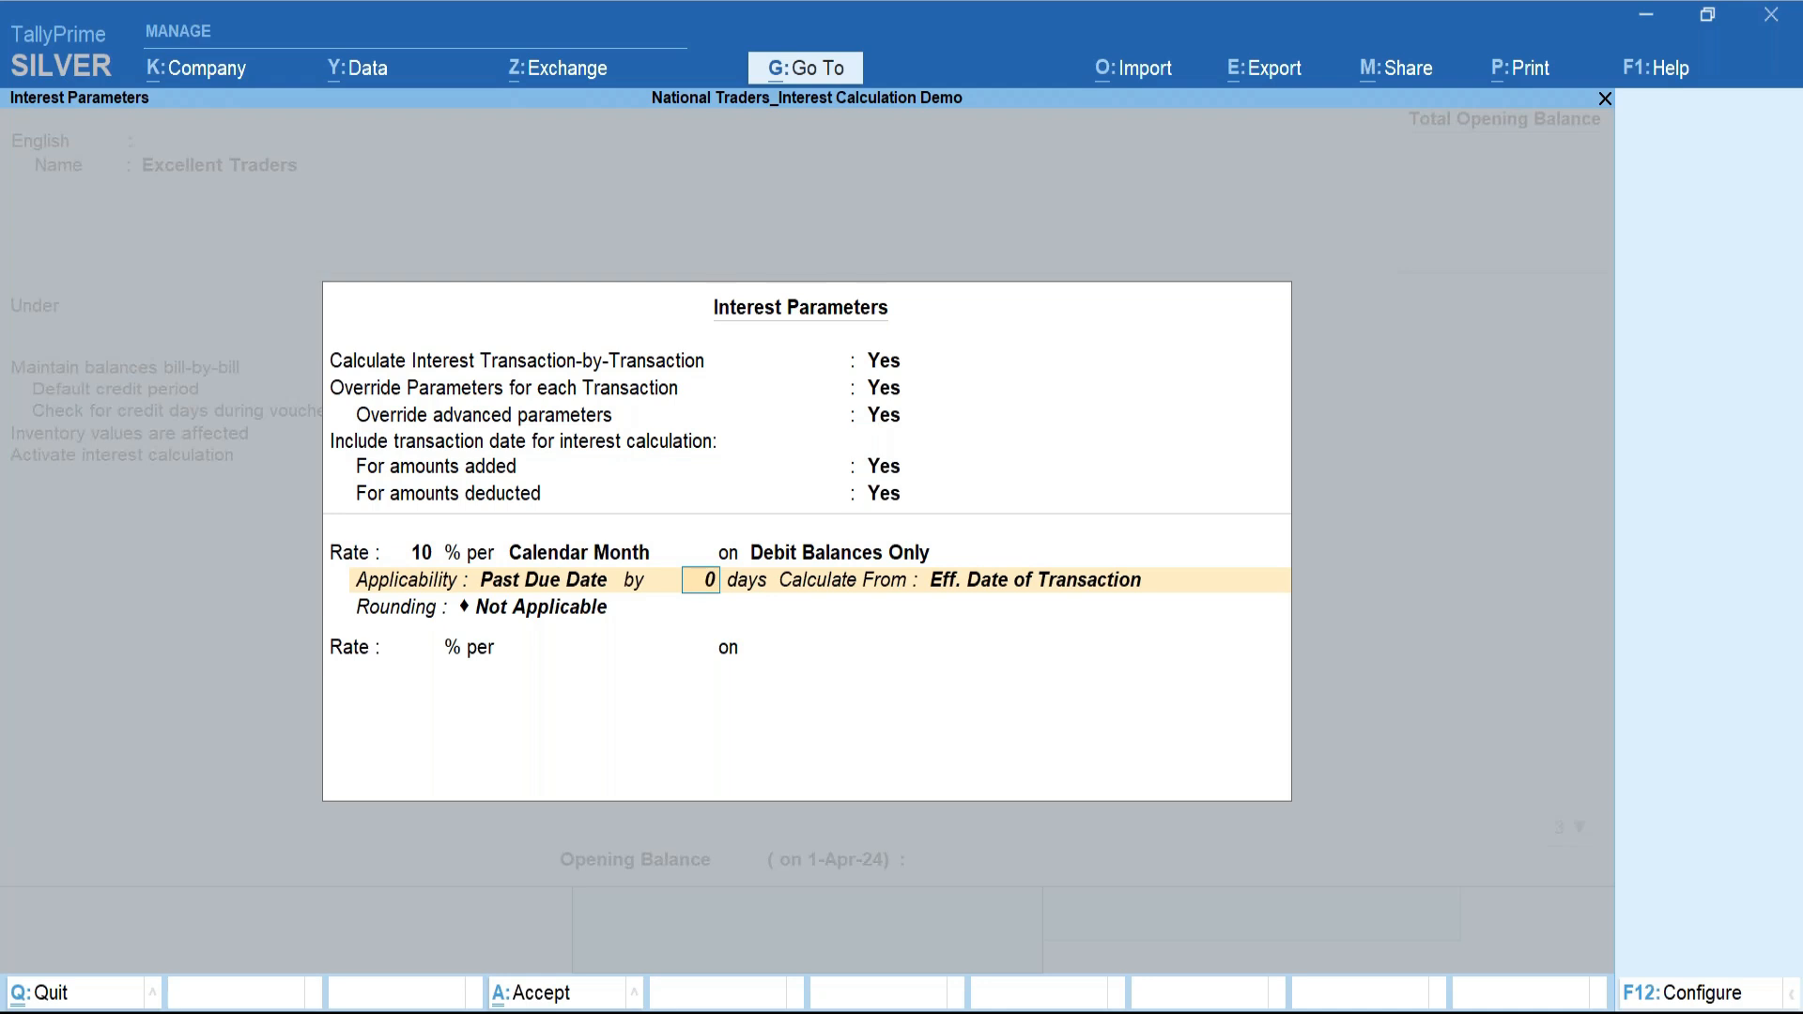
pyautogui.write('1')
pyautogui.press('Return')
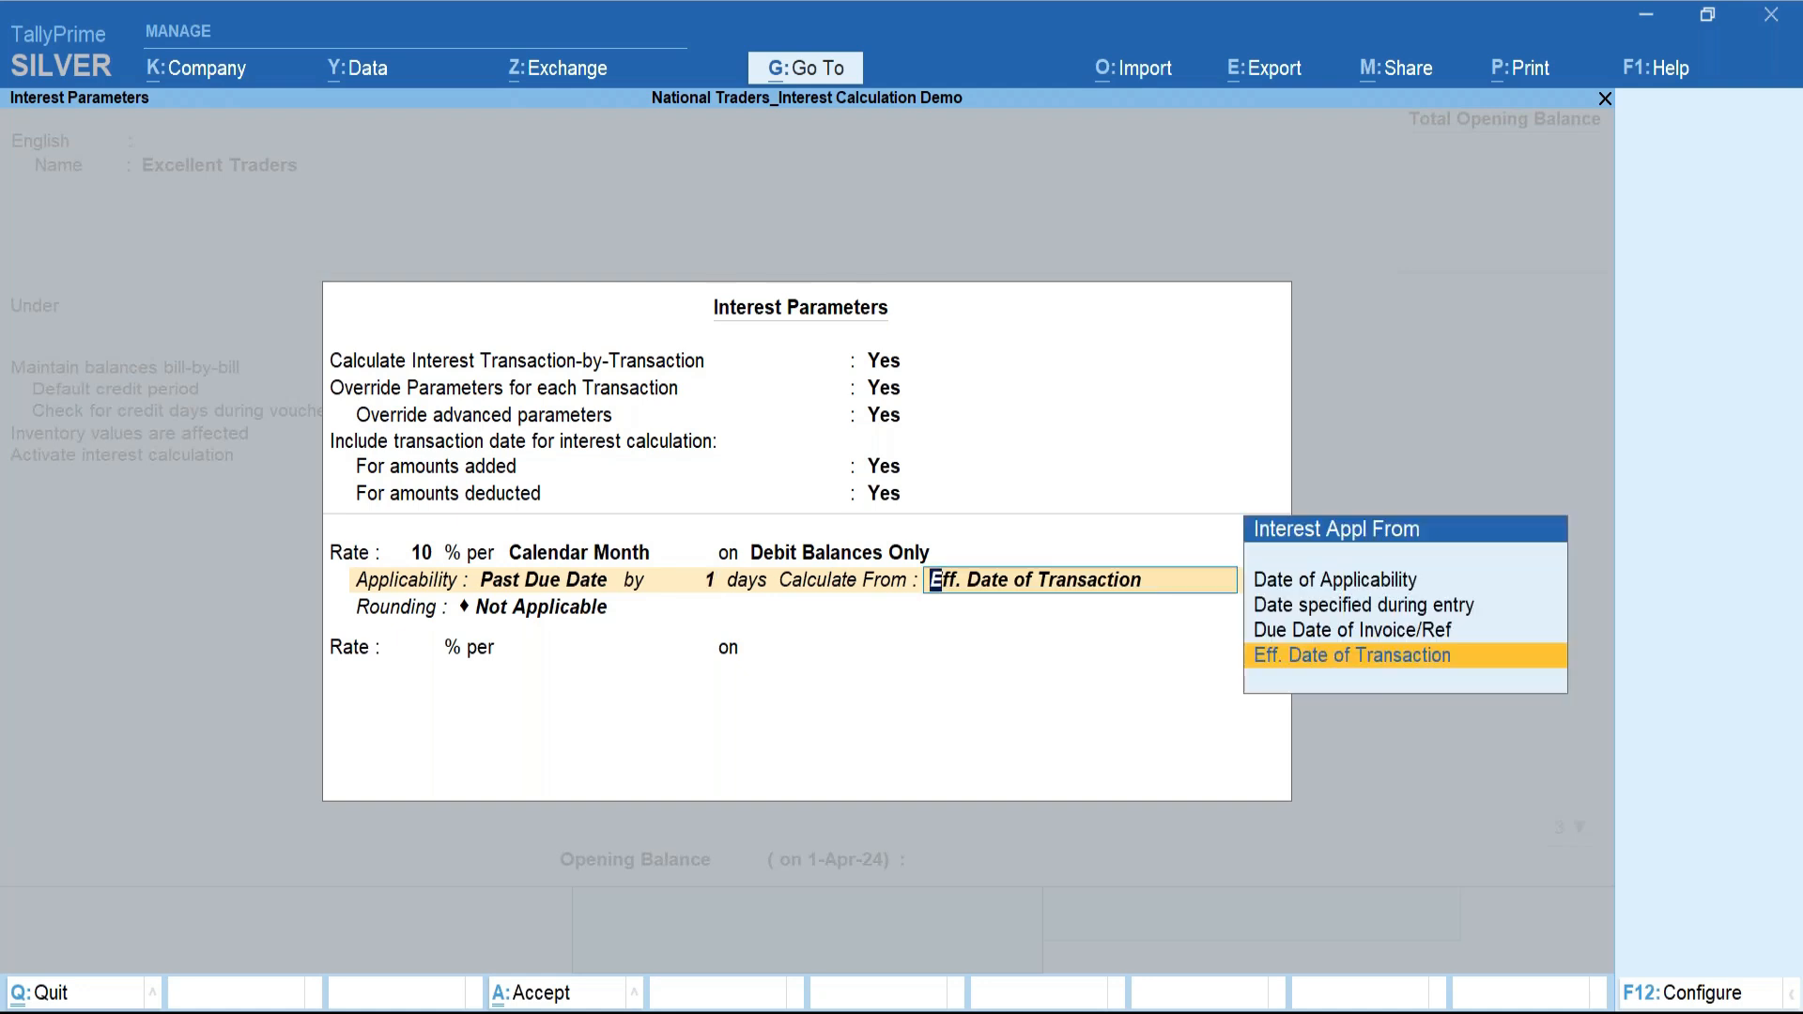
pyautogui.press('BackSpace')
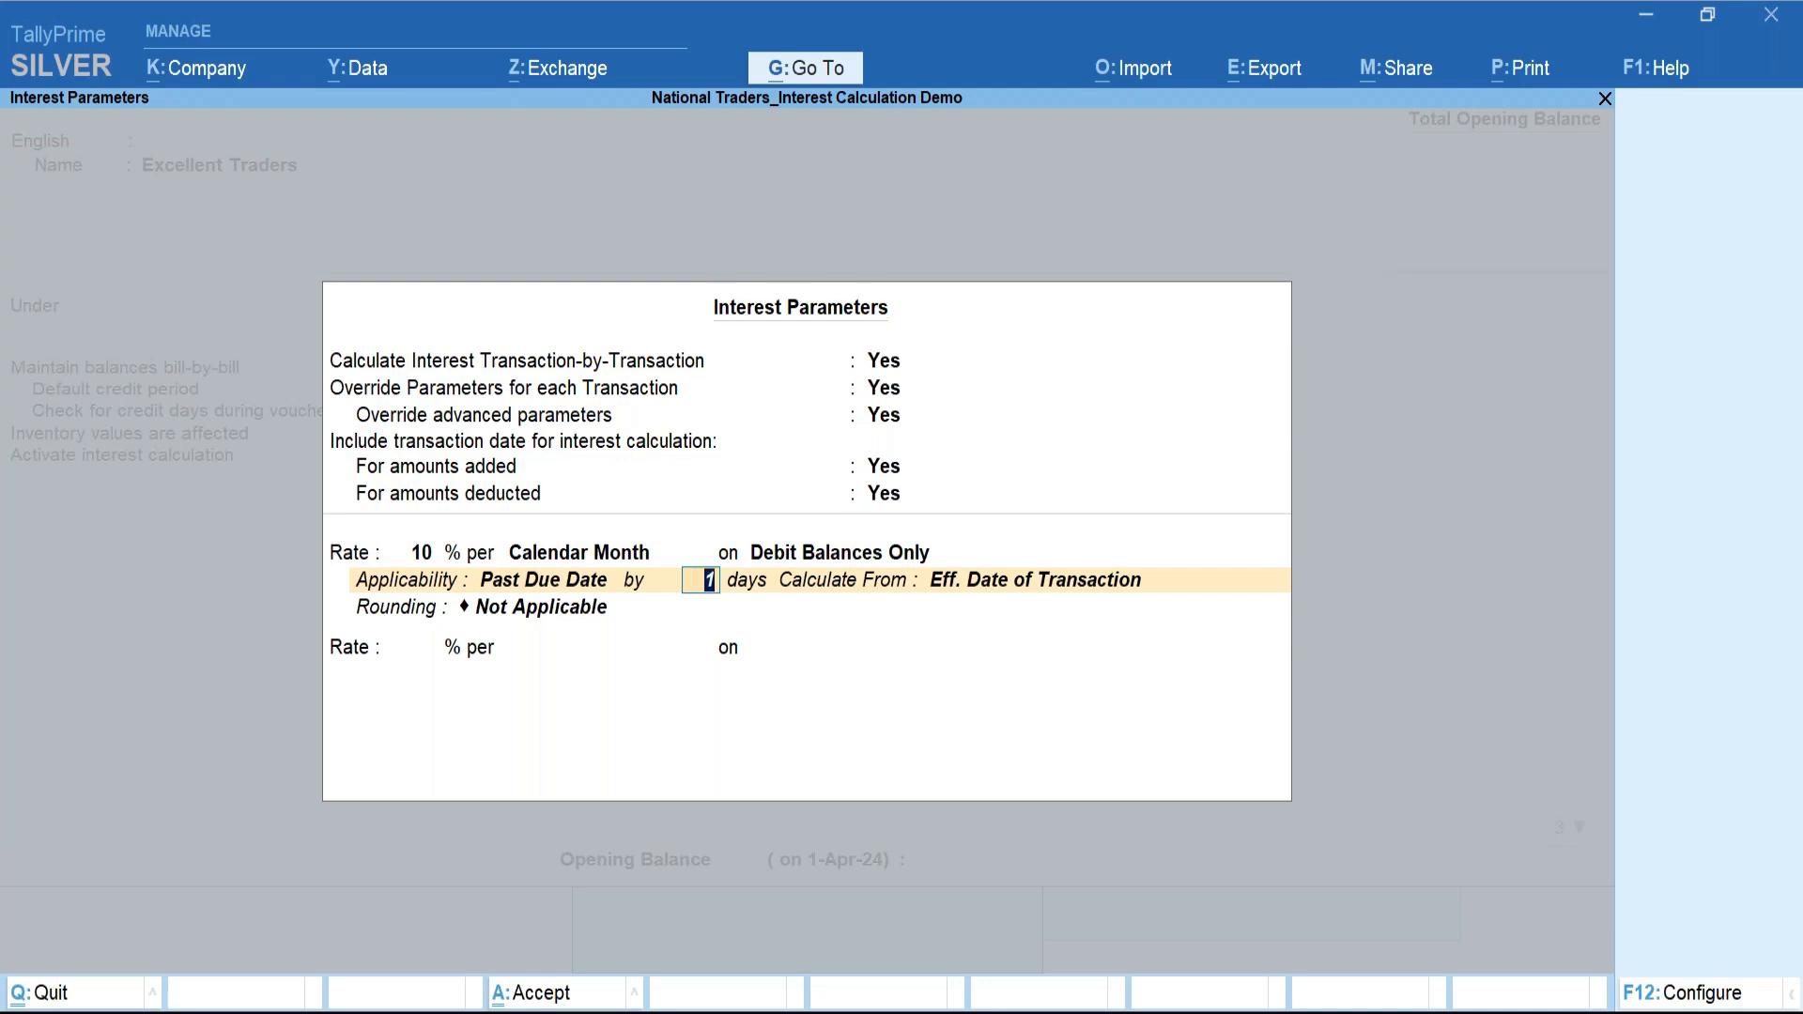
pyautogui.press('Return')
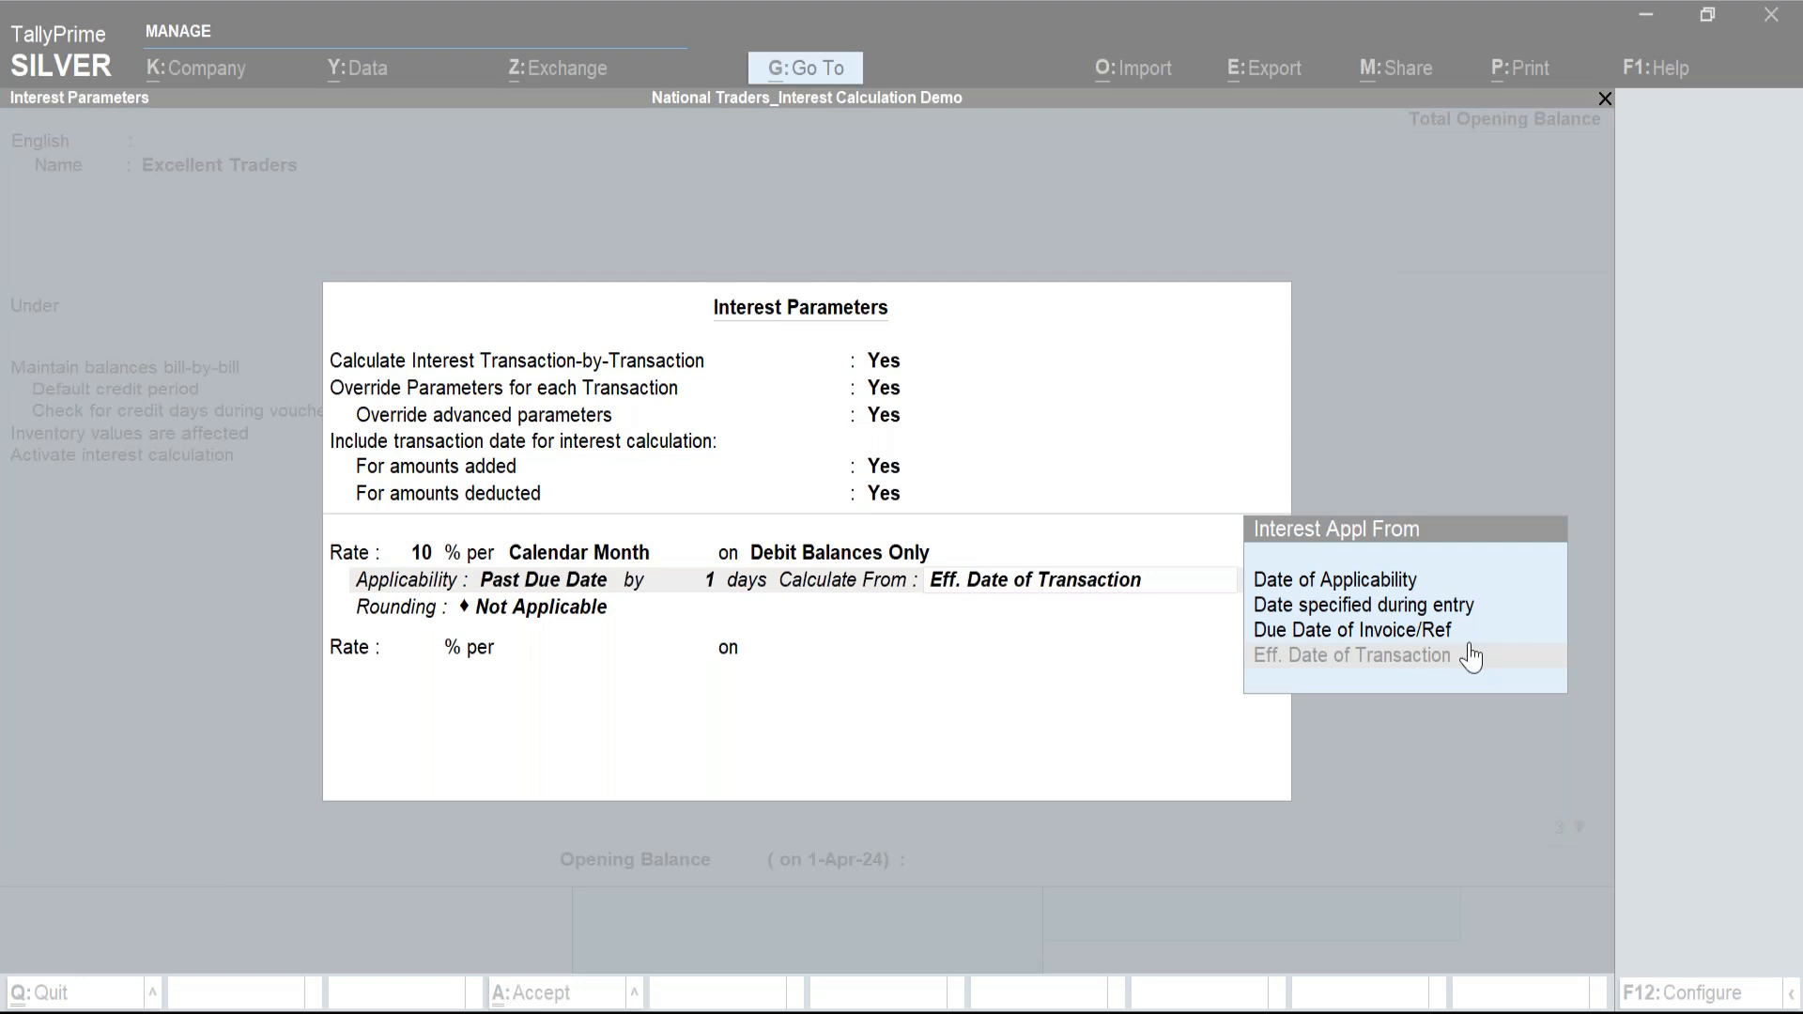
# Calculate the interest from Due Date of Invoice/Ref, leave rounding Not Applicable, and finish the interest parameters.
pyautogui.click(1342, 587)
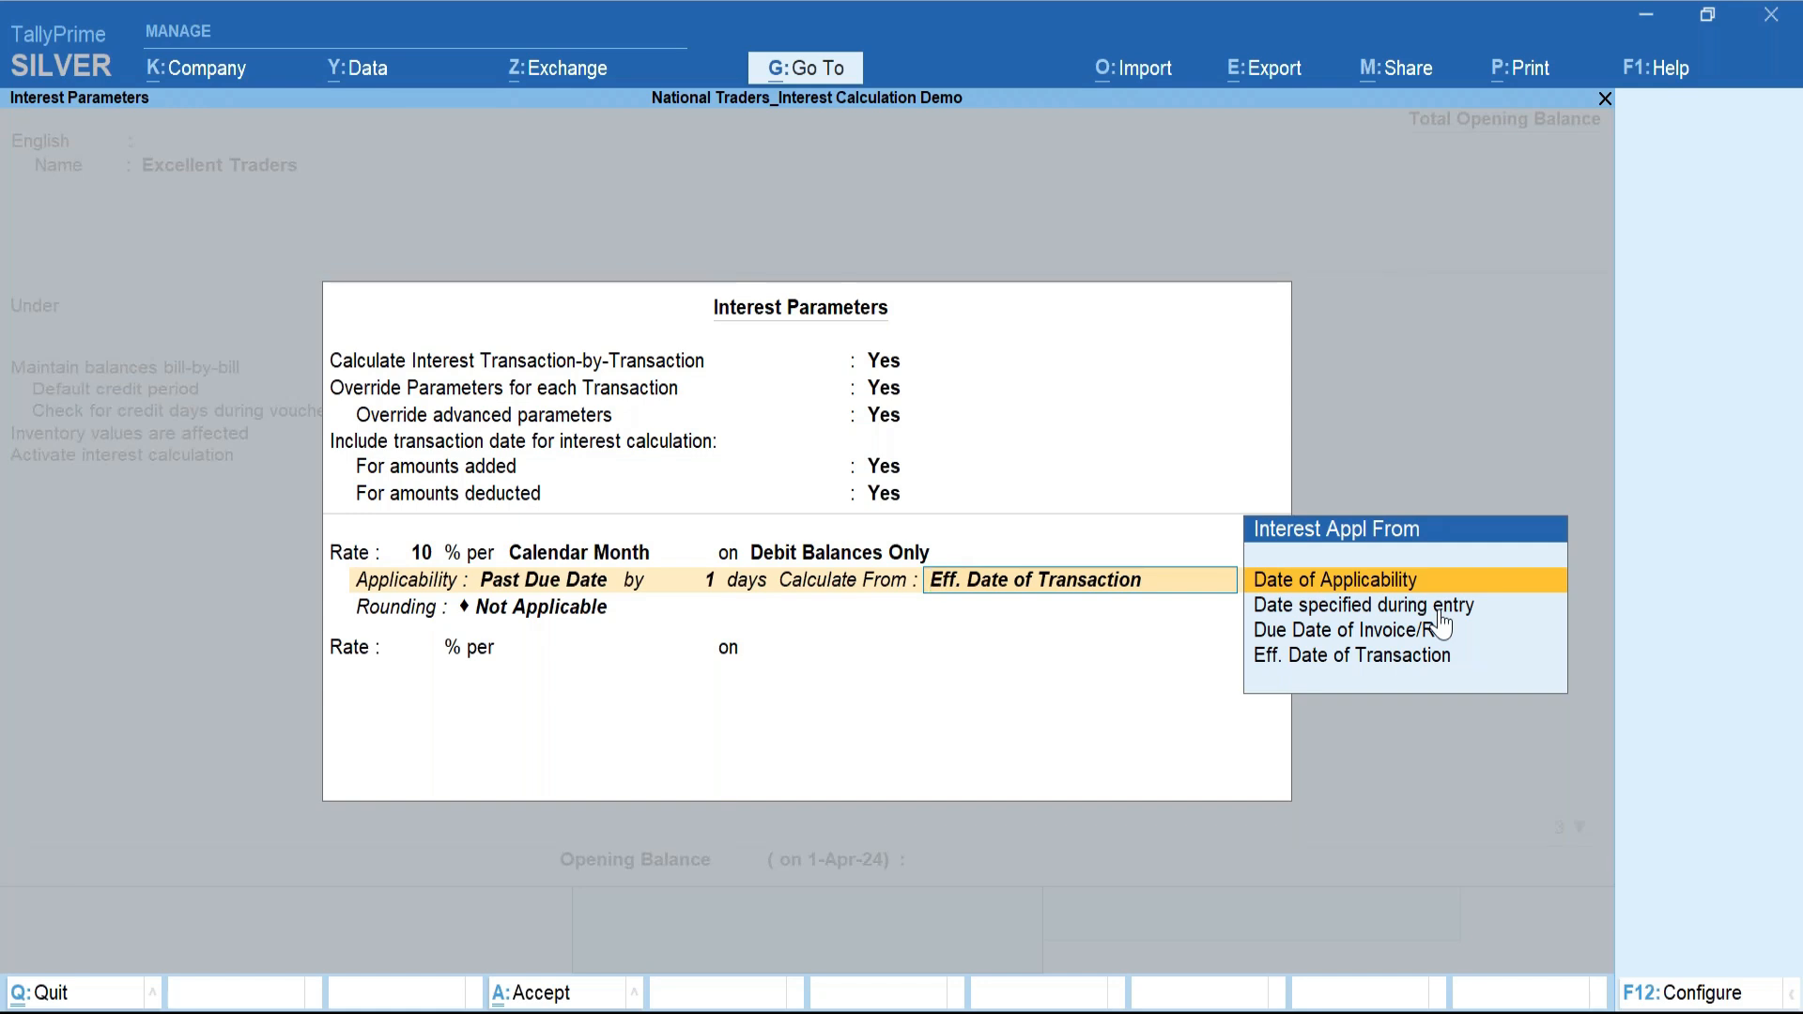
pyautogui.press('Down')
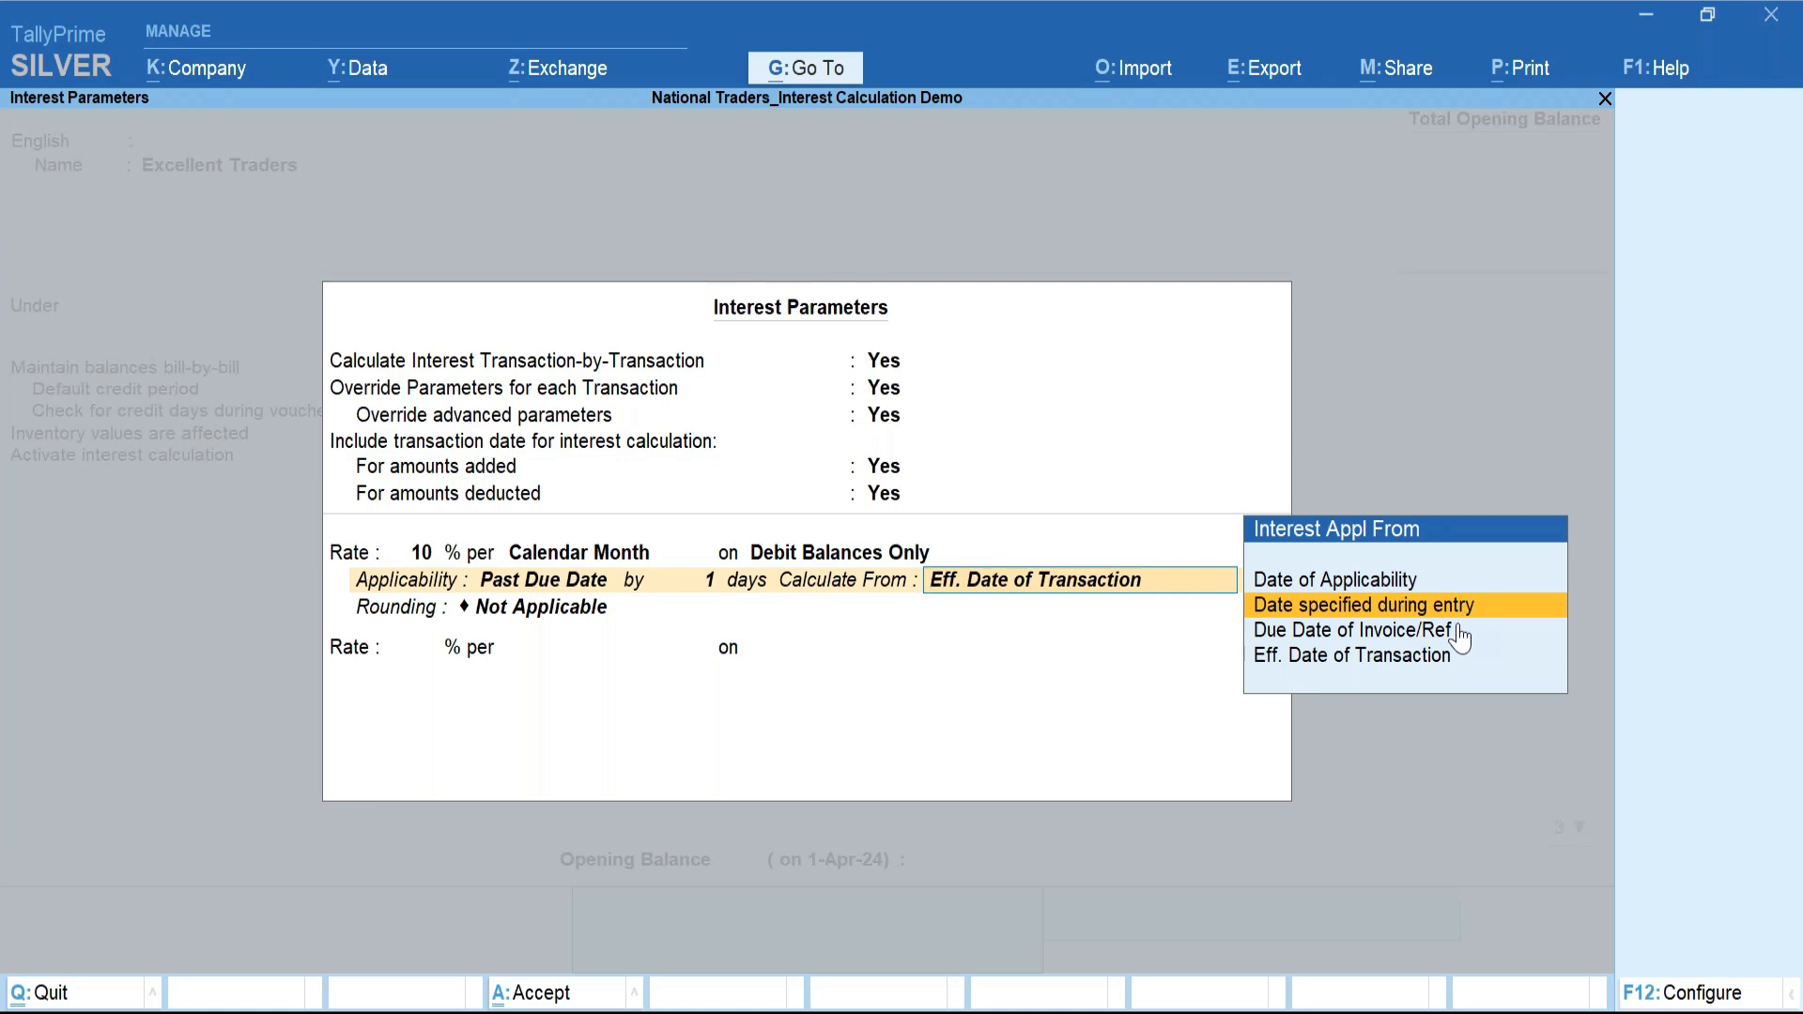
pyautogui.press('Down')
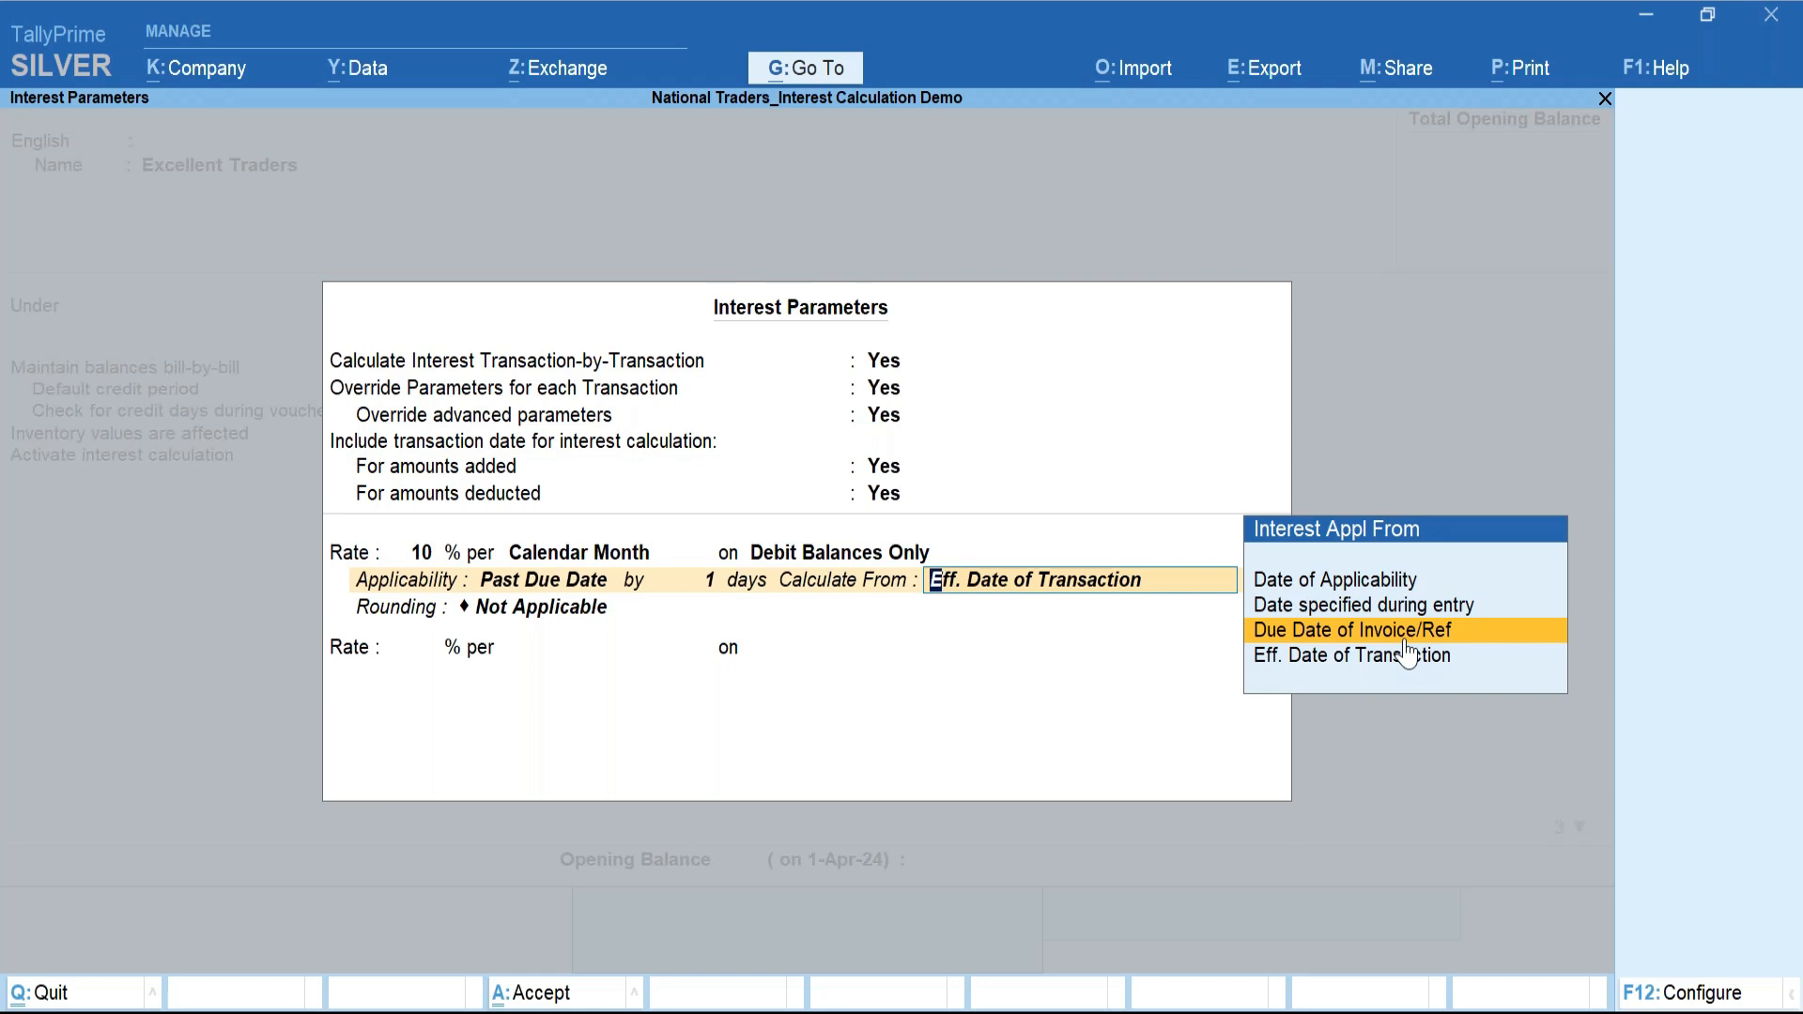
pyautogui.press('Down')
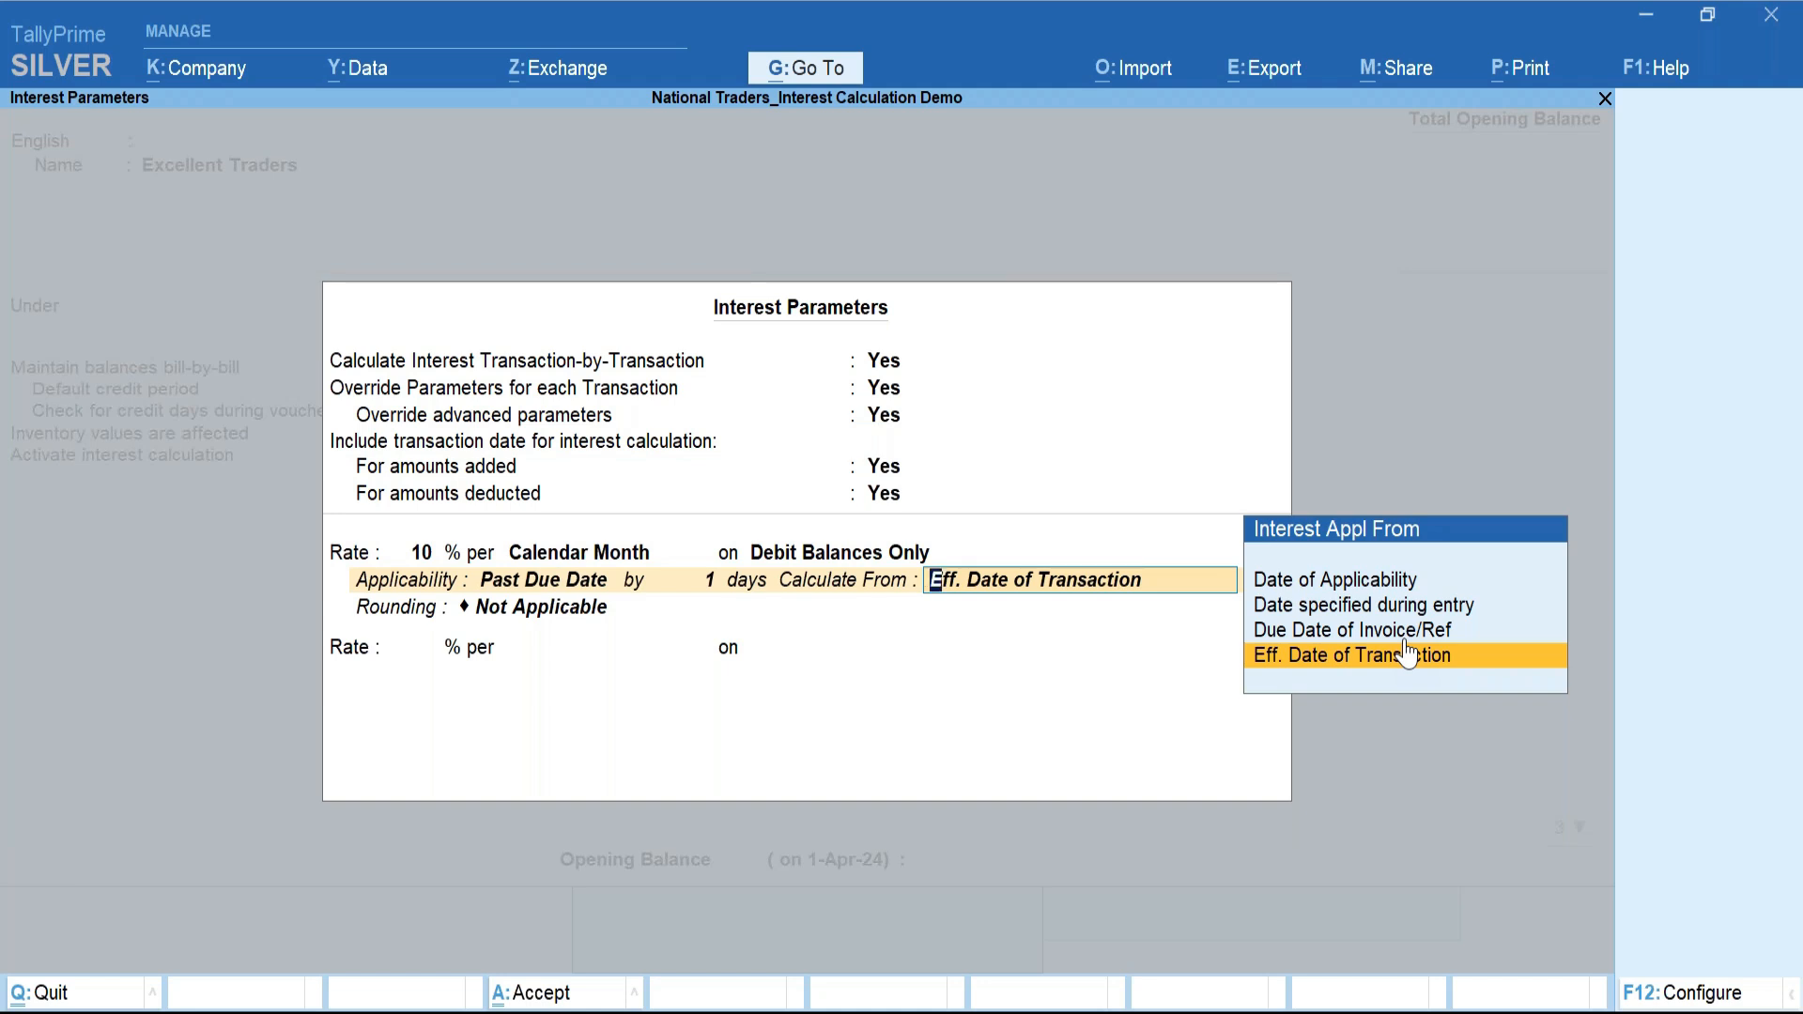
pyautogui.press('Up')
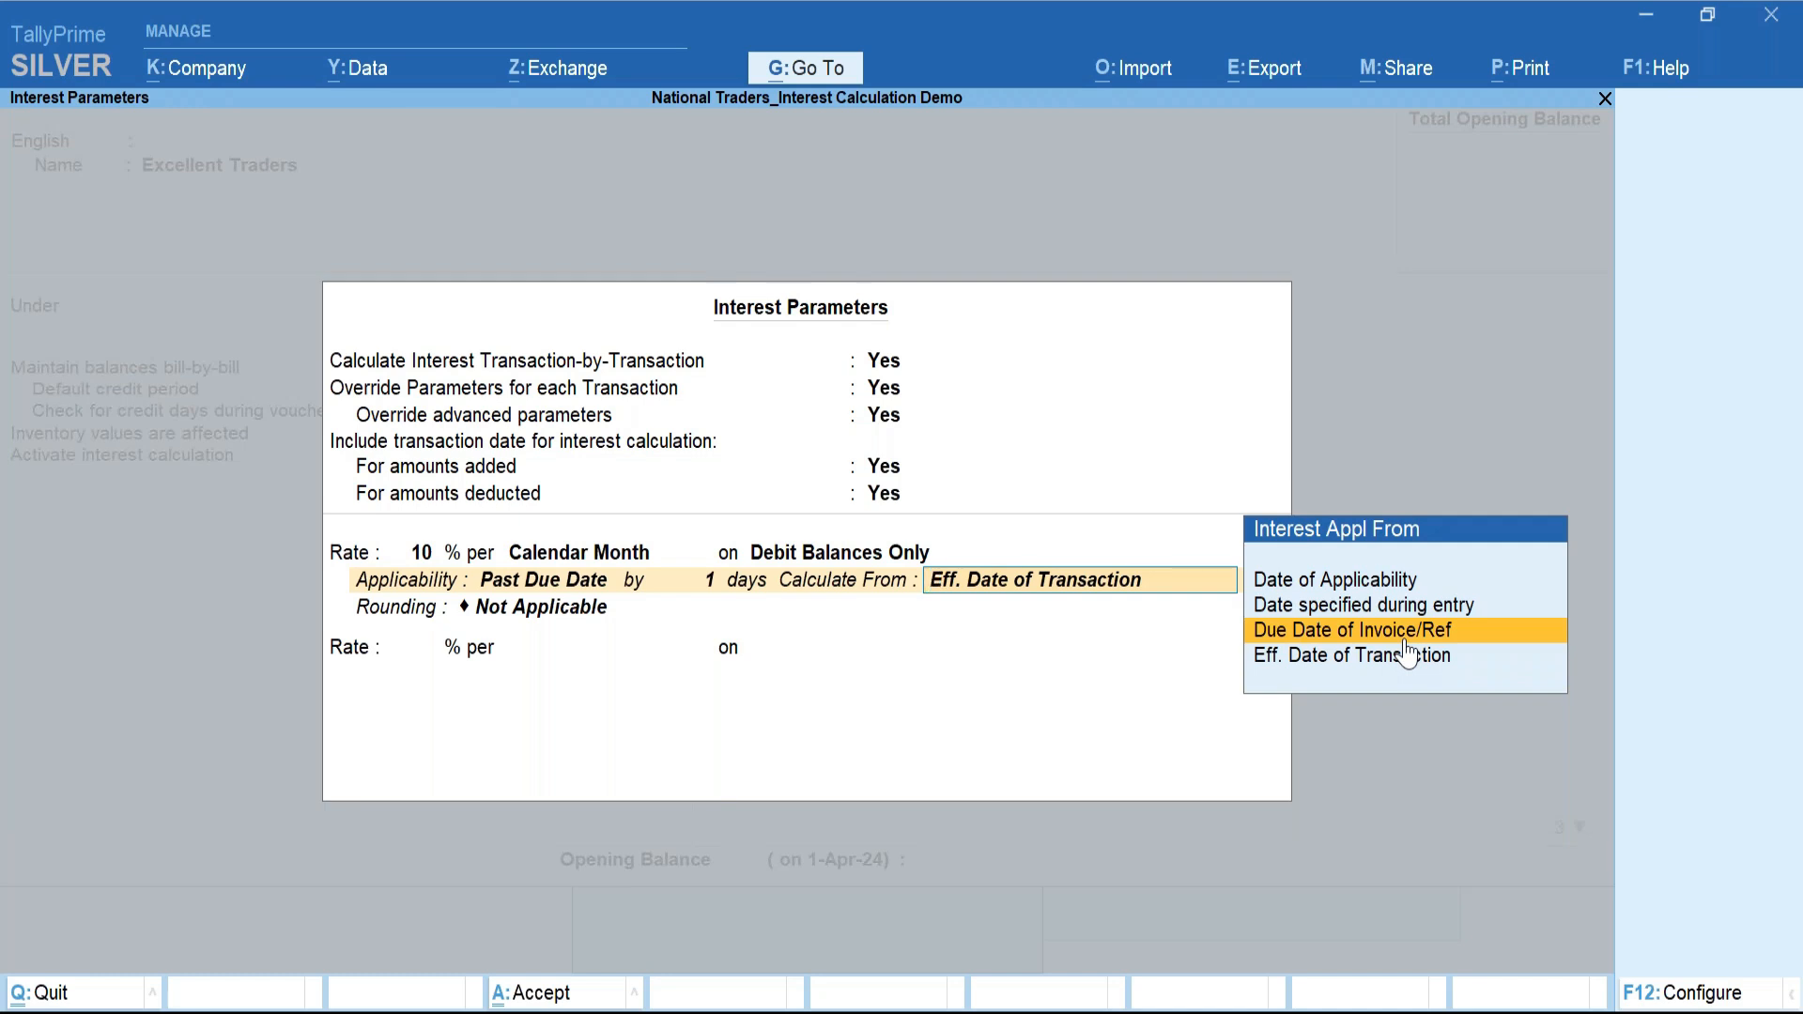
pyautogui.press('Return')
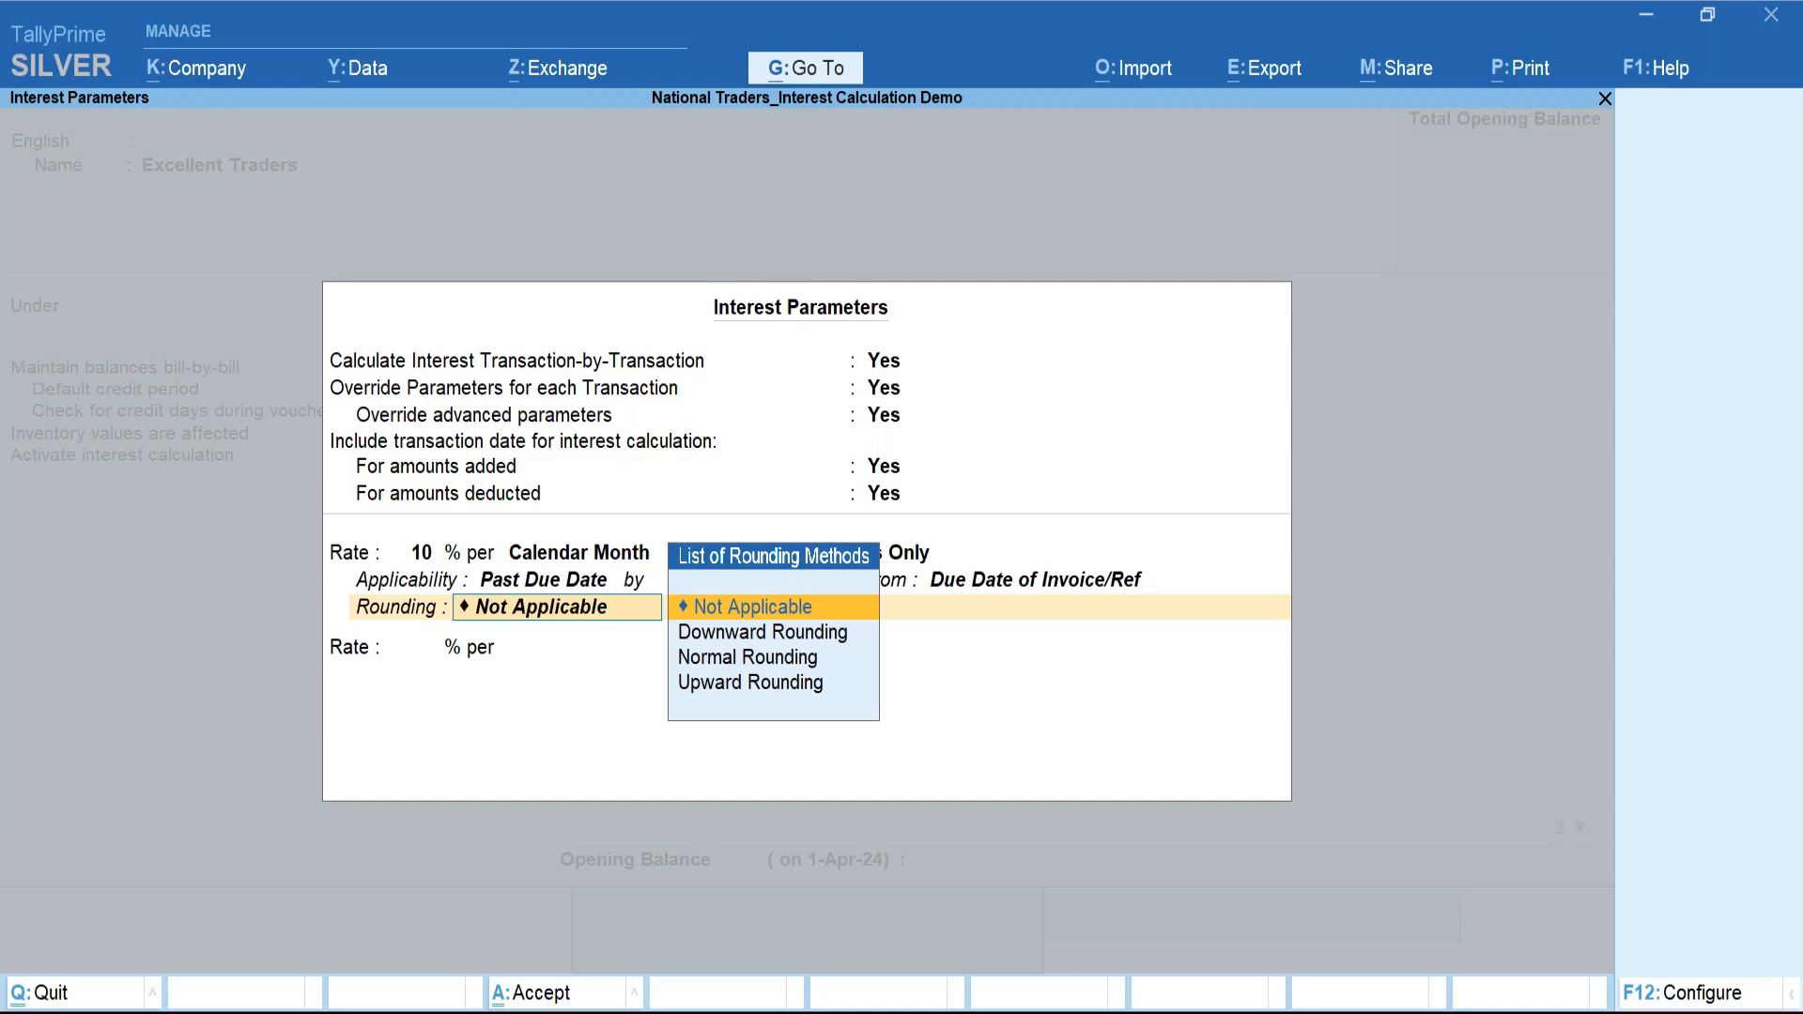
pyautogui.press('Return')
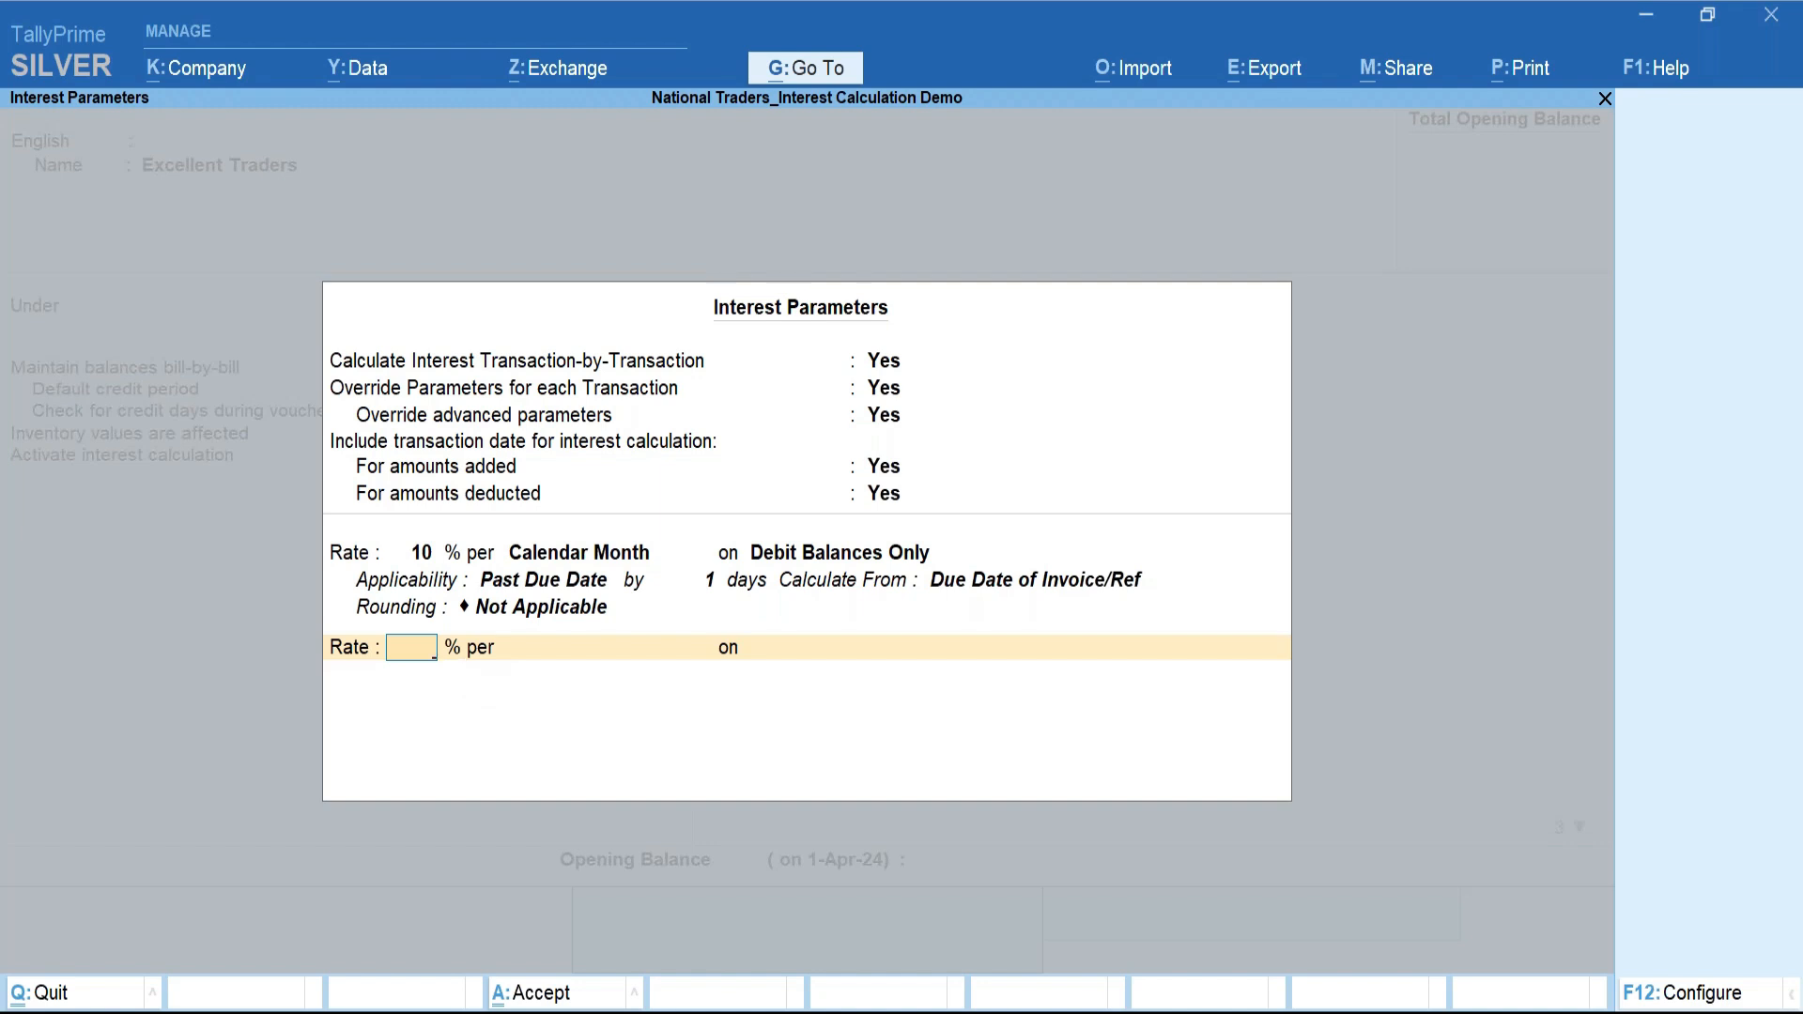
pyautogui.press('Return')
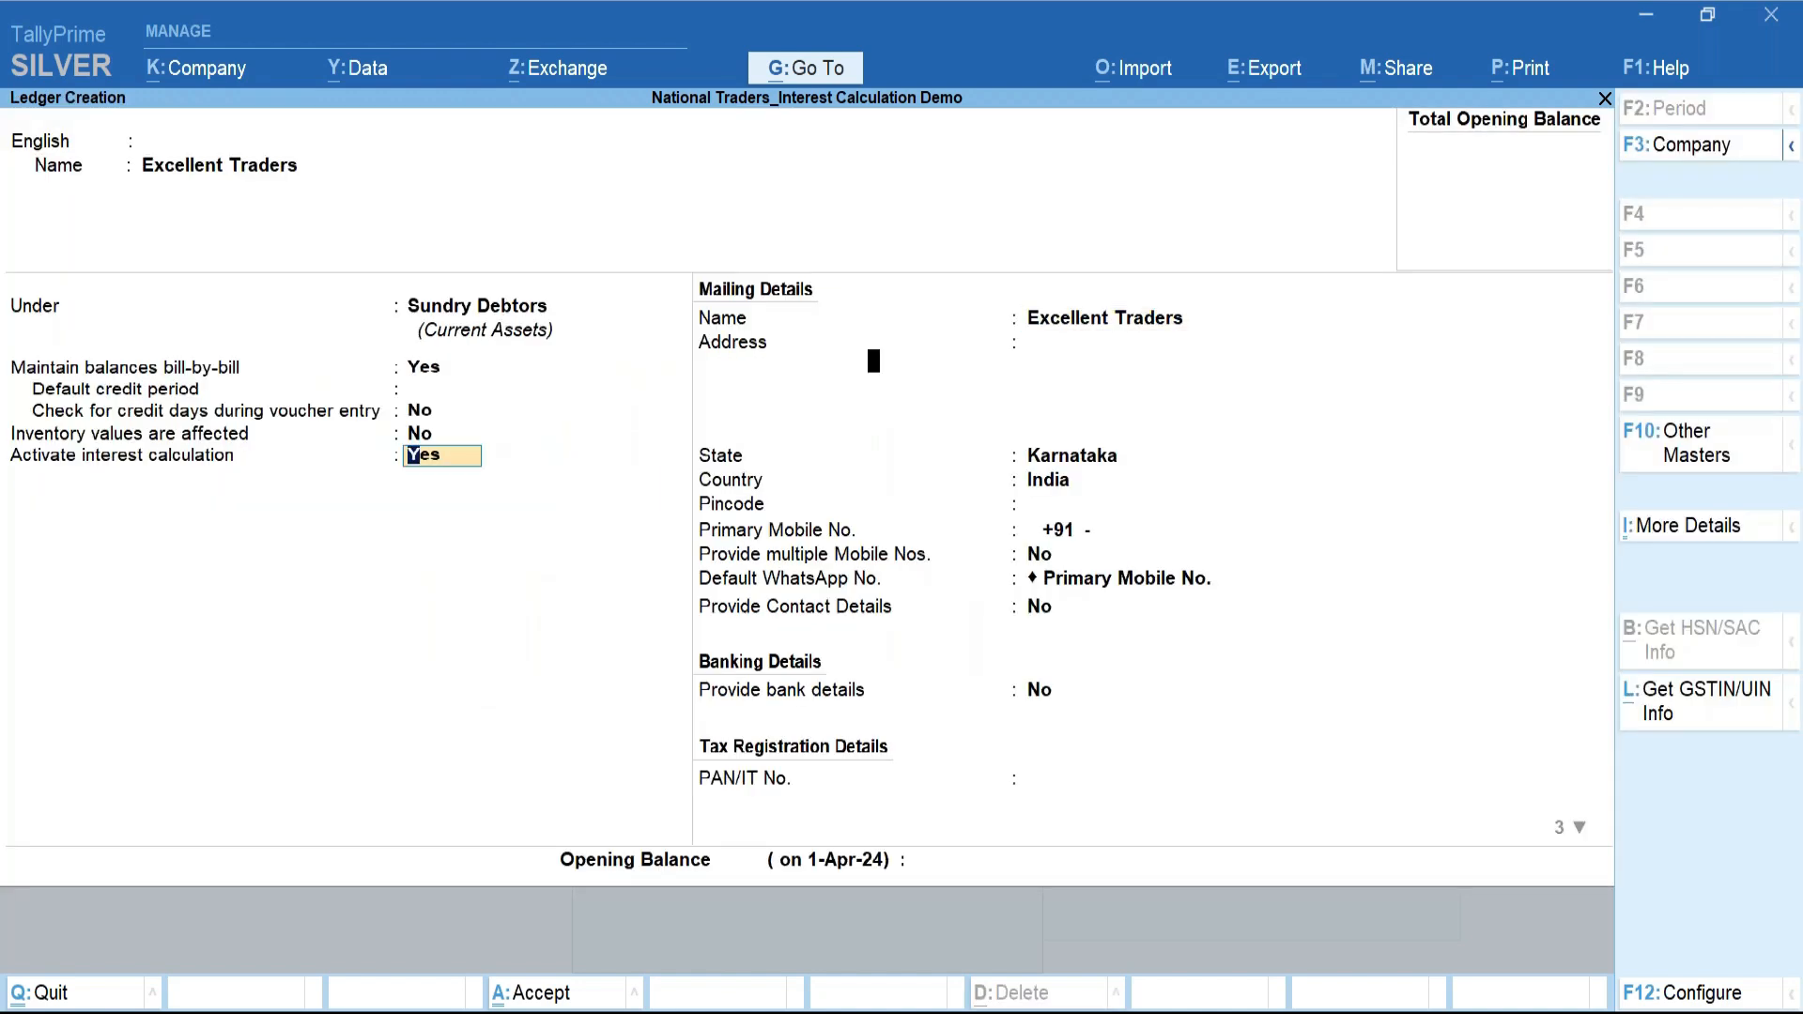
# Reopen and accept the interest parameters, leave the mailing details at their defaults, and save the Excellent Traders ledger.
pyautogui.press('Return')
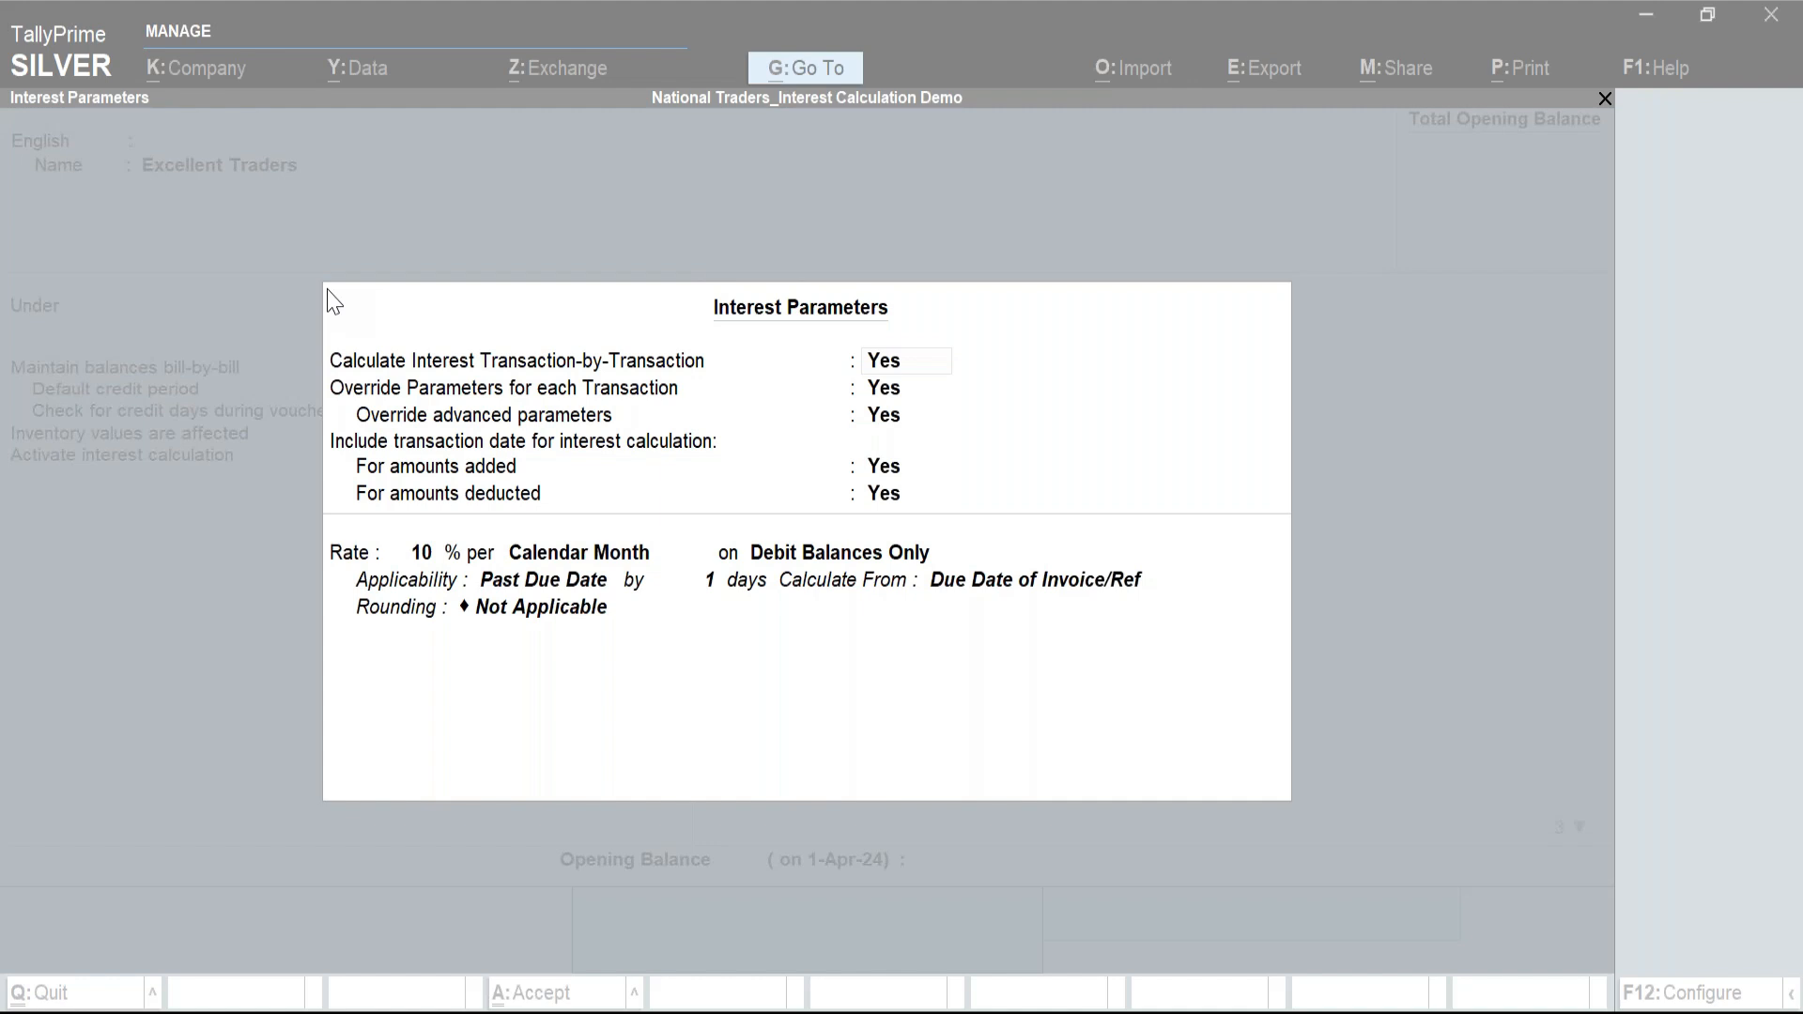
pyautogui.click(1097, 673)
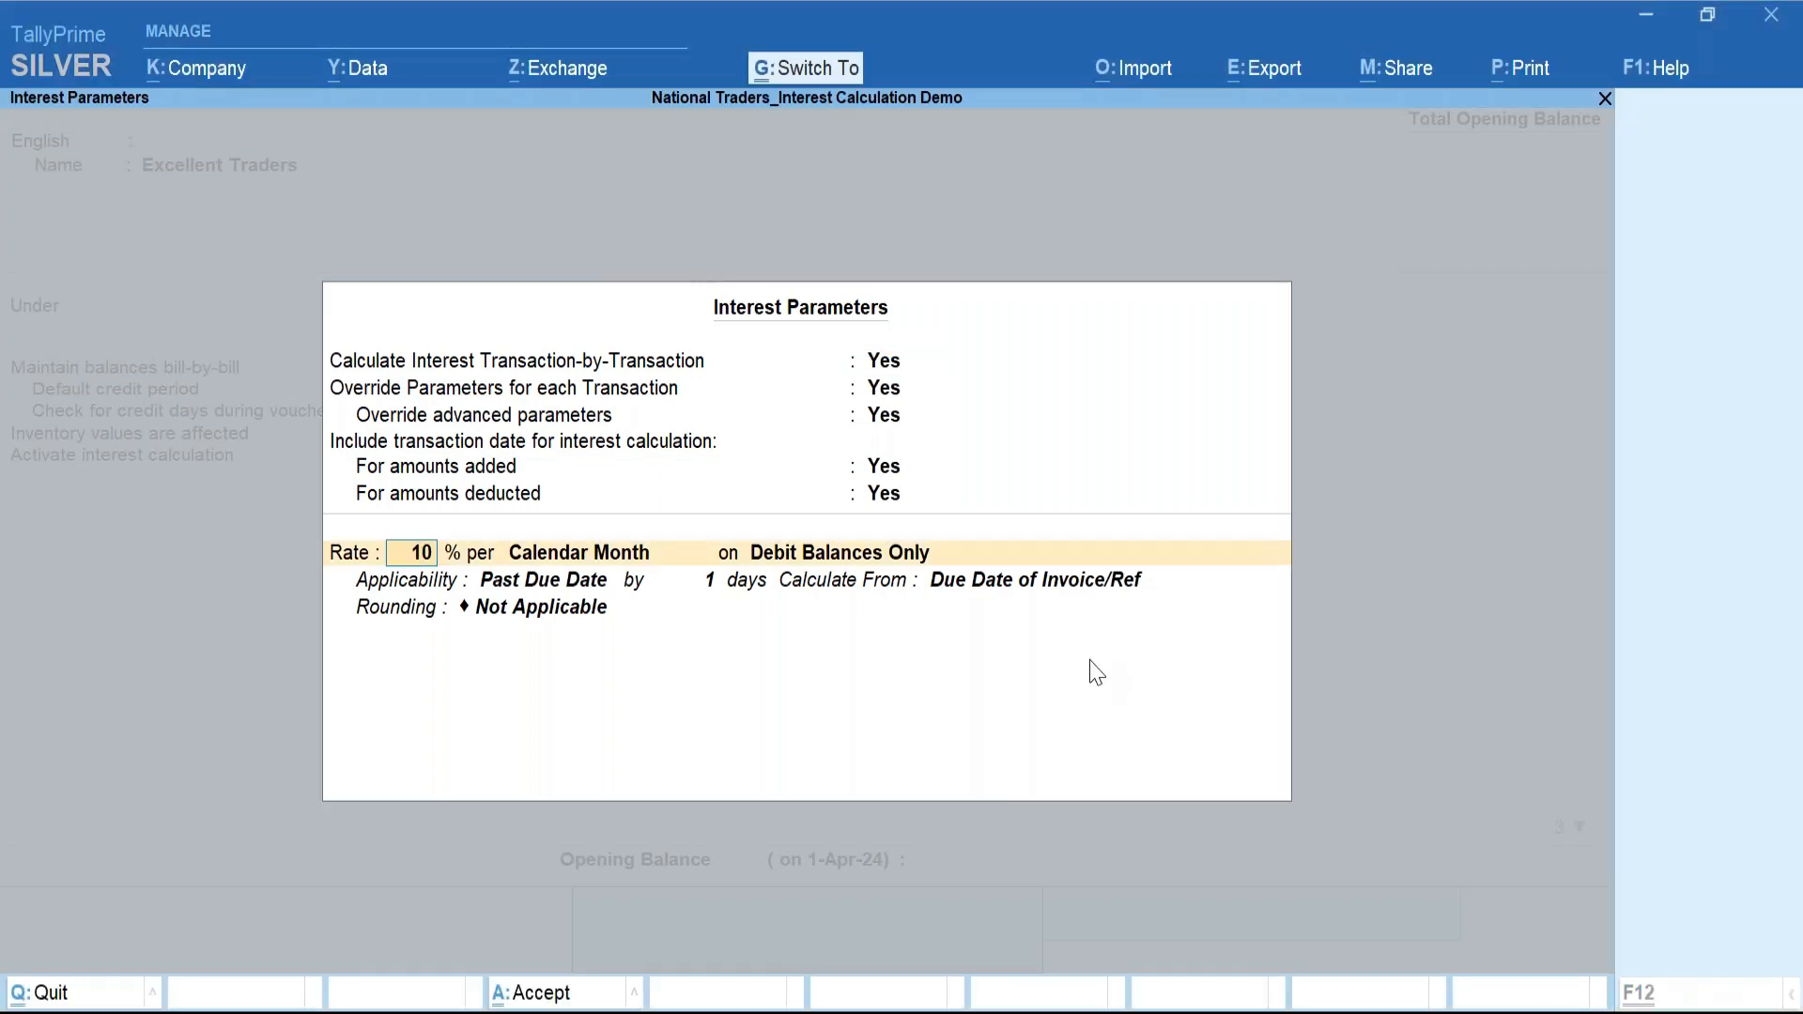
pyautogui.press('Return')
pyautogui.press('Return')
pyautogui.press('Return')
pyautogui.press('Return')
pyautogui.press('Return')
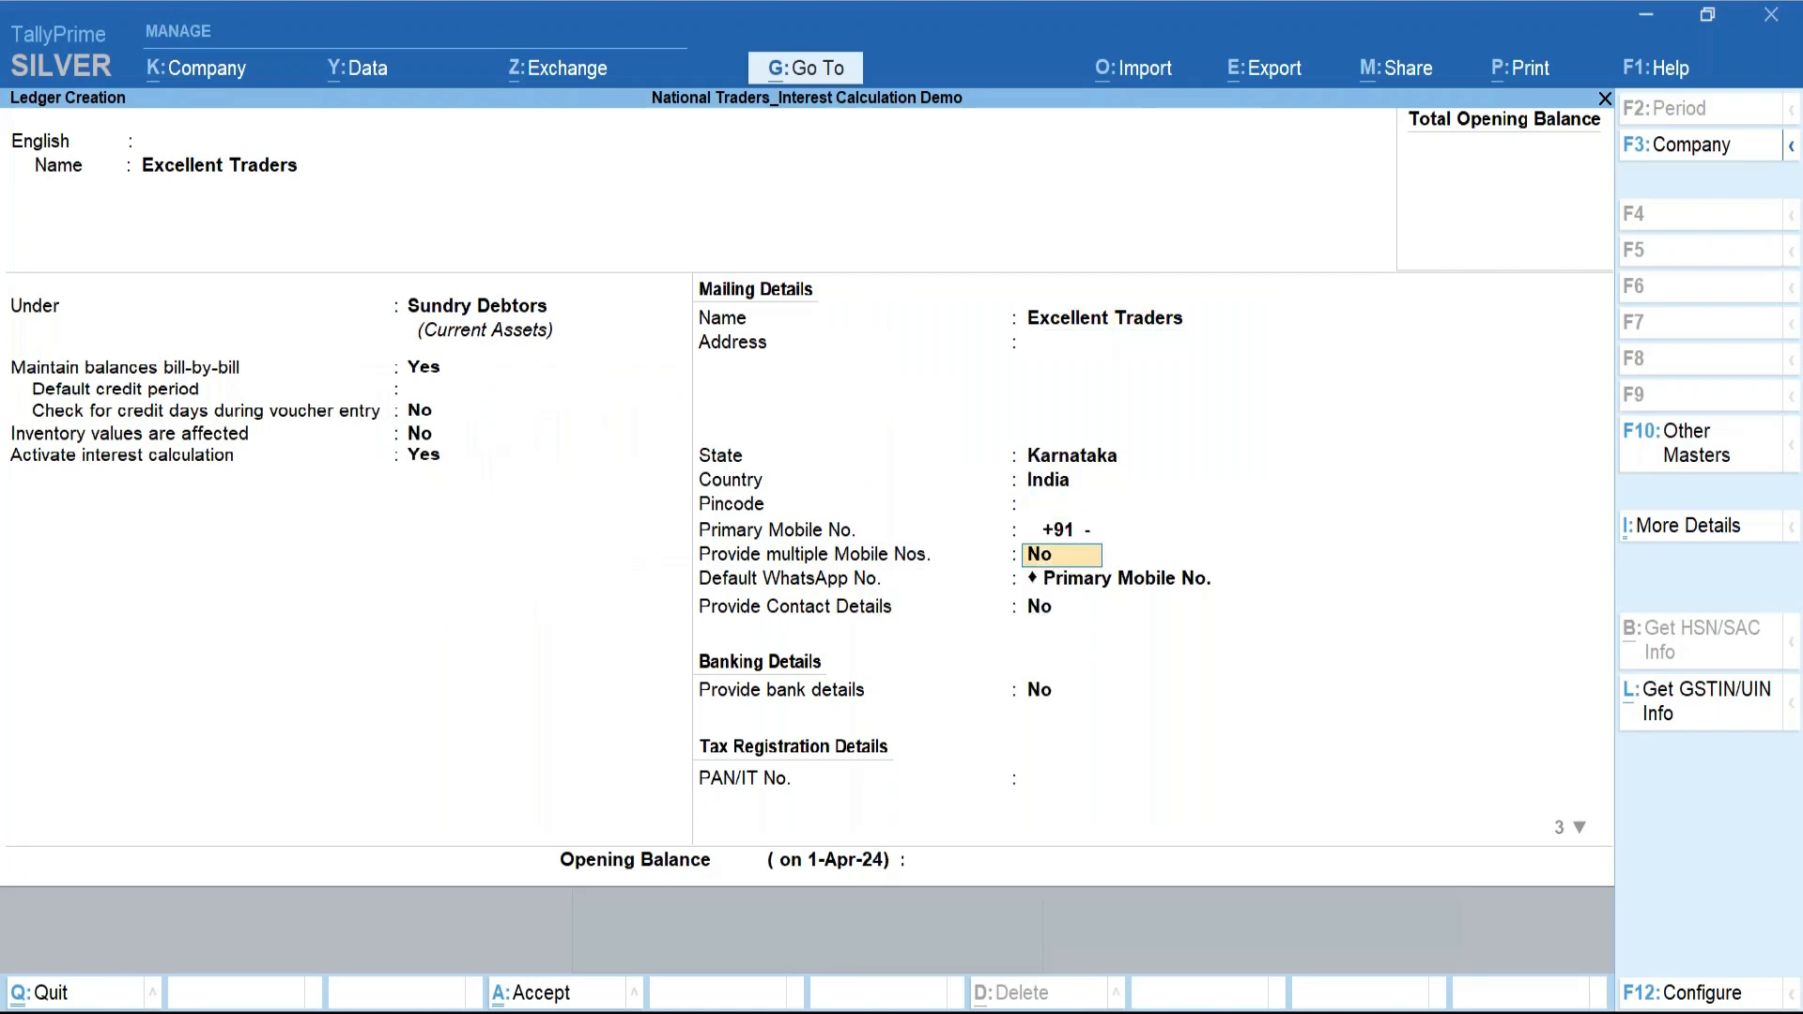
pyautogui.hotkey('ctrl', 'a')
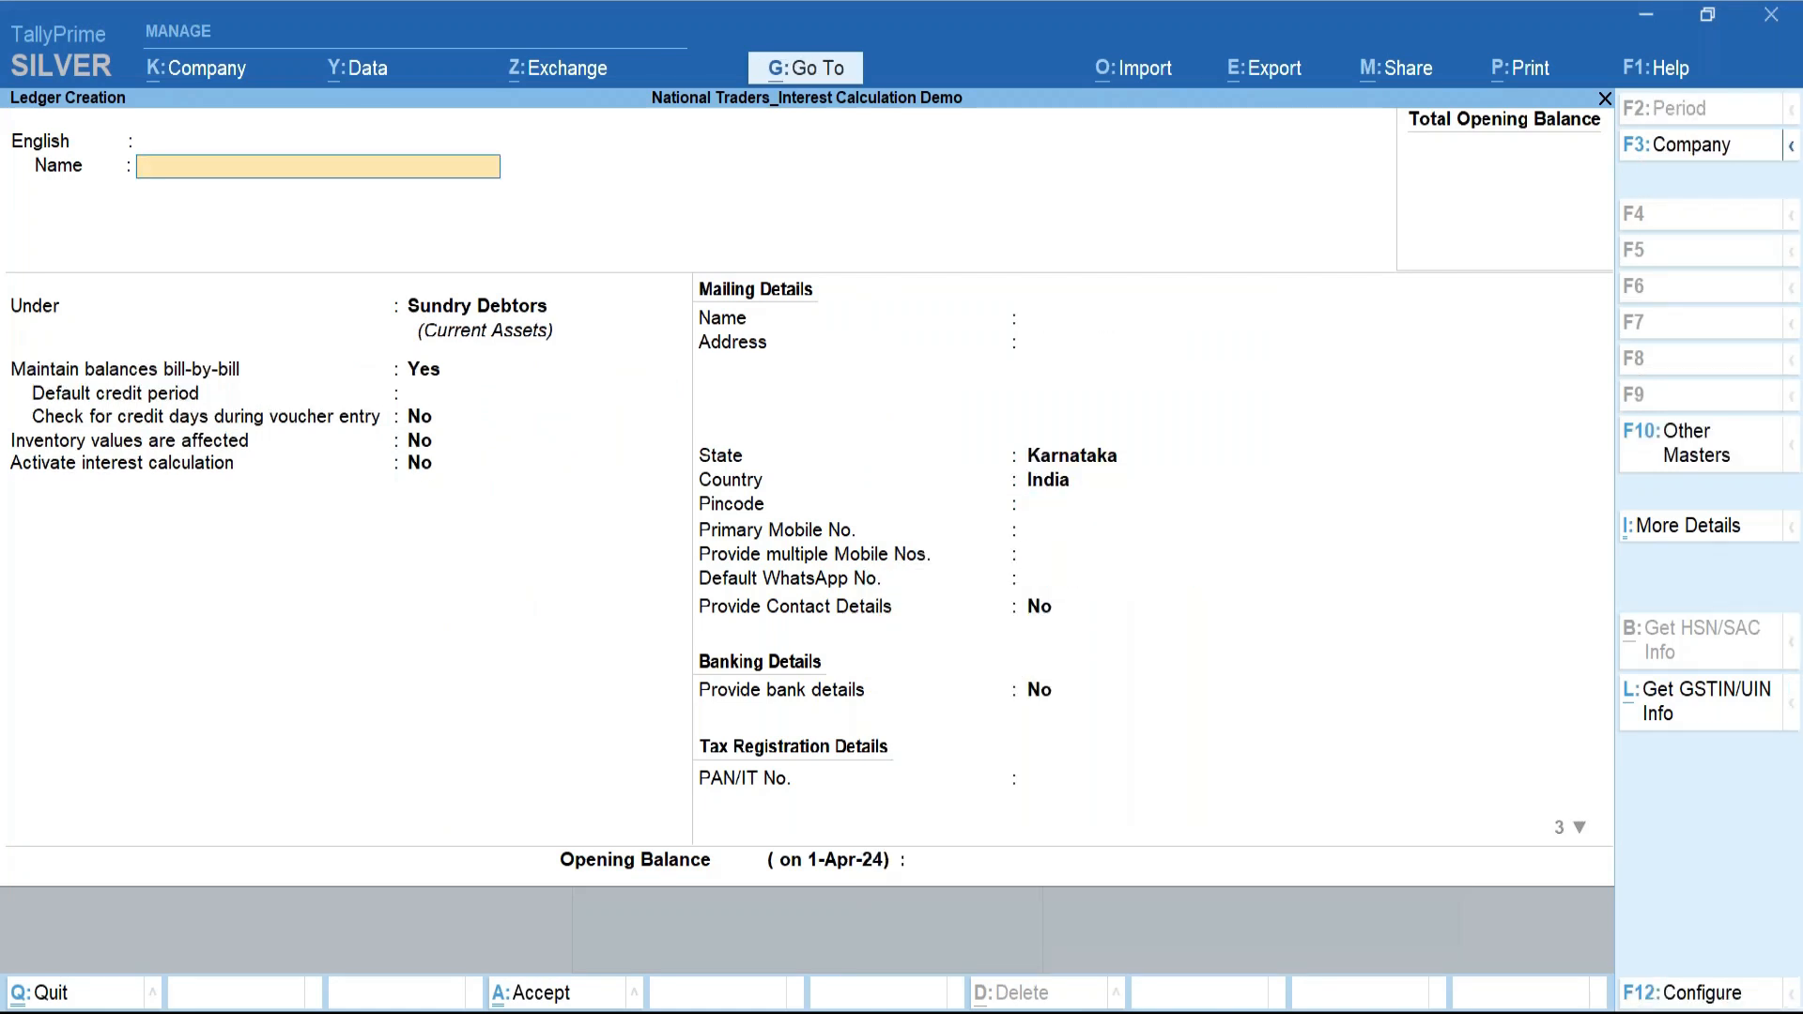
# Create a ledger named Sales A/c under the Sales Accounts group.
pyautogui.write('Sales A/c')
pyautogui.press('Return')
pyautogui.press('Return')
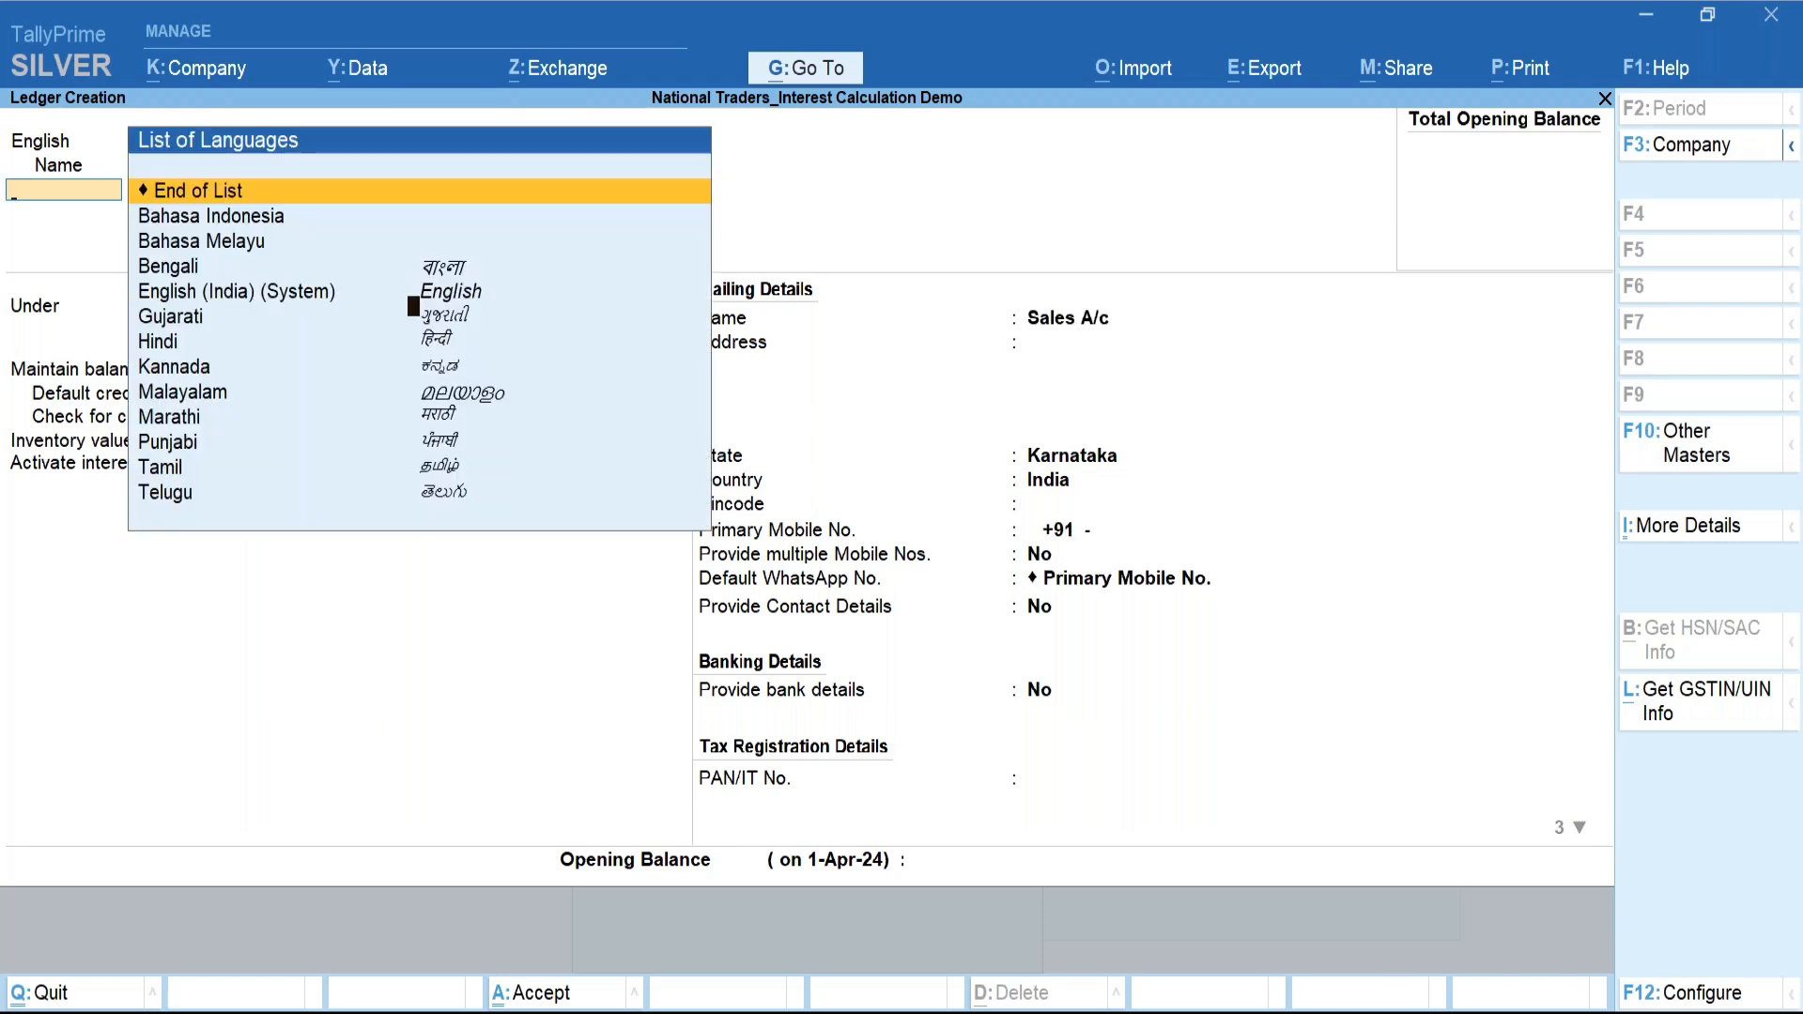
pyautogui.press('Return')
pyautogui.write('Sa')
pyautogui.press('Return')
# Set GST applicability to Not Applicable for the Sales A/c ledger and save it.
pyautogui.press('Return')
pyautogui.press('Down')
pyautogui.press('Return')
pyautogui.press('Return')
pyautogui.press('ctrl')
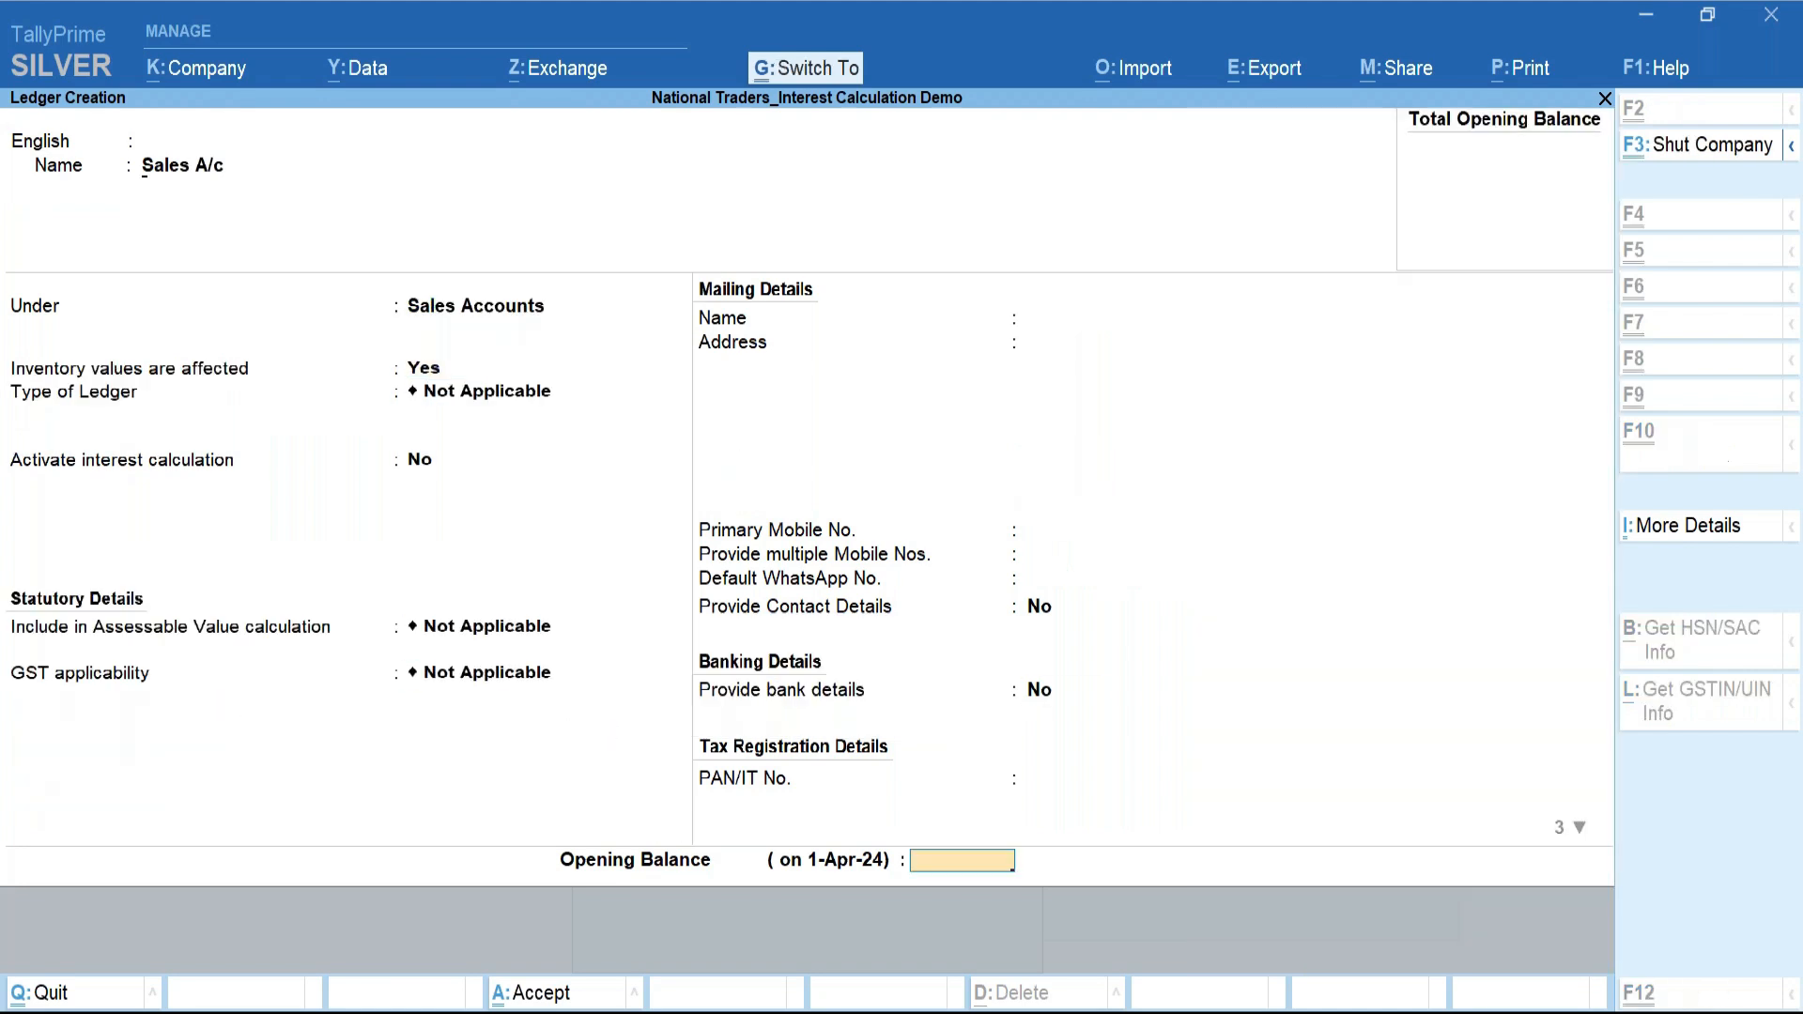
pyautogui.hotkey('ctrl', 'a')
# Create a ledger named Interest Receivable under the Indirect Incomes group.
pyautogui.write('Inte')
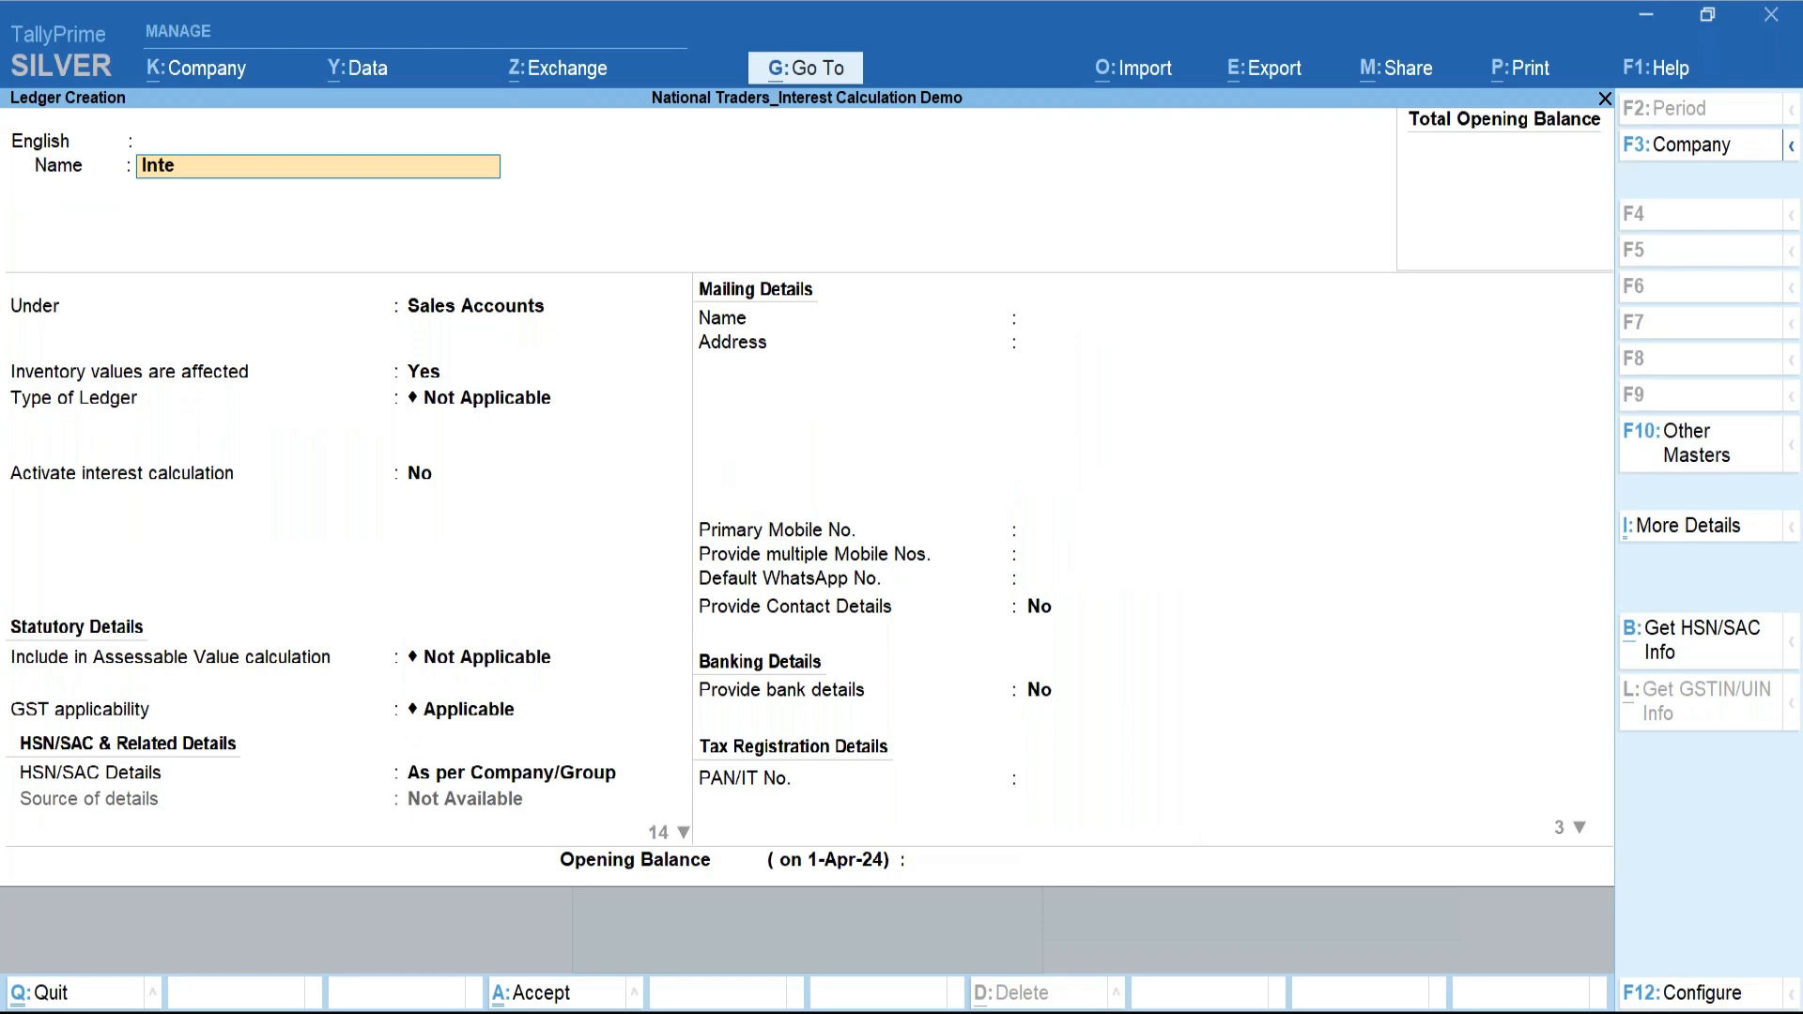
pyautogui.write('rest Receivable')
pyautogui.press('Return')
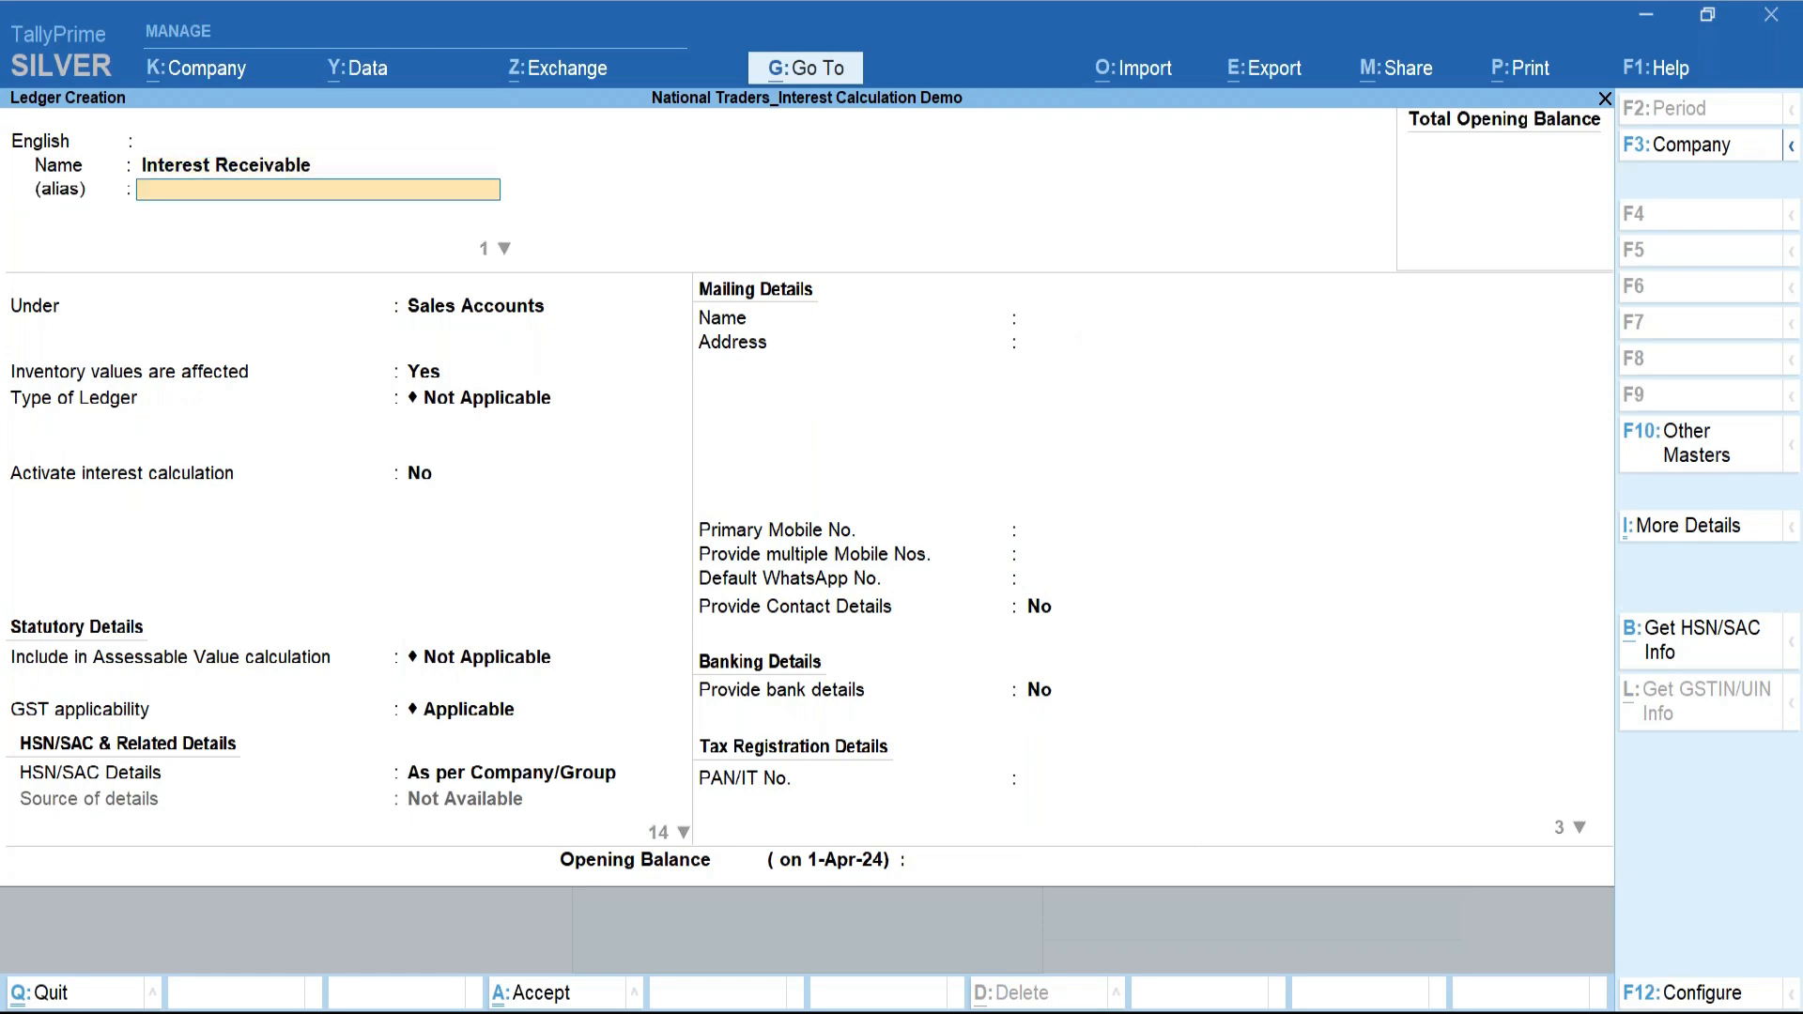
pyautogui.press('Return')
pyautogui.press('Return')
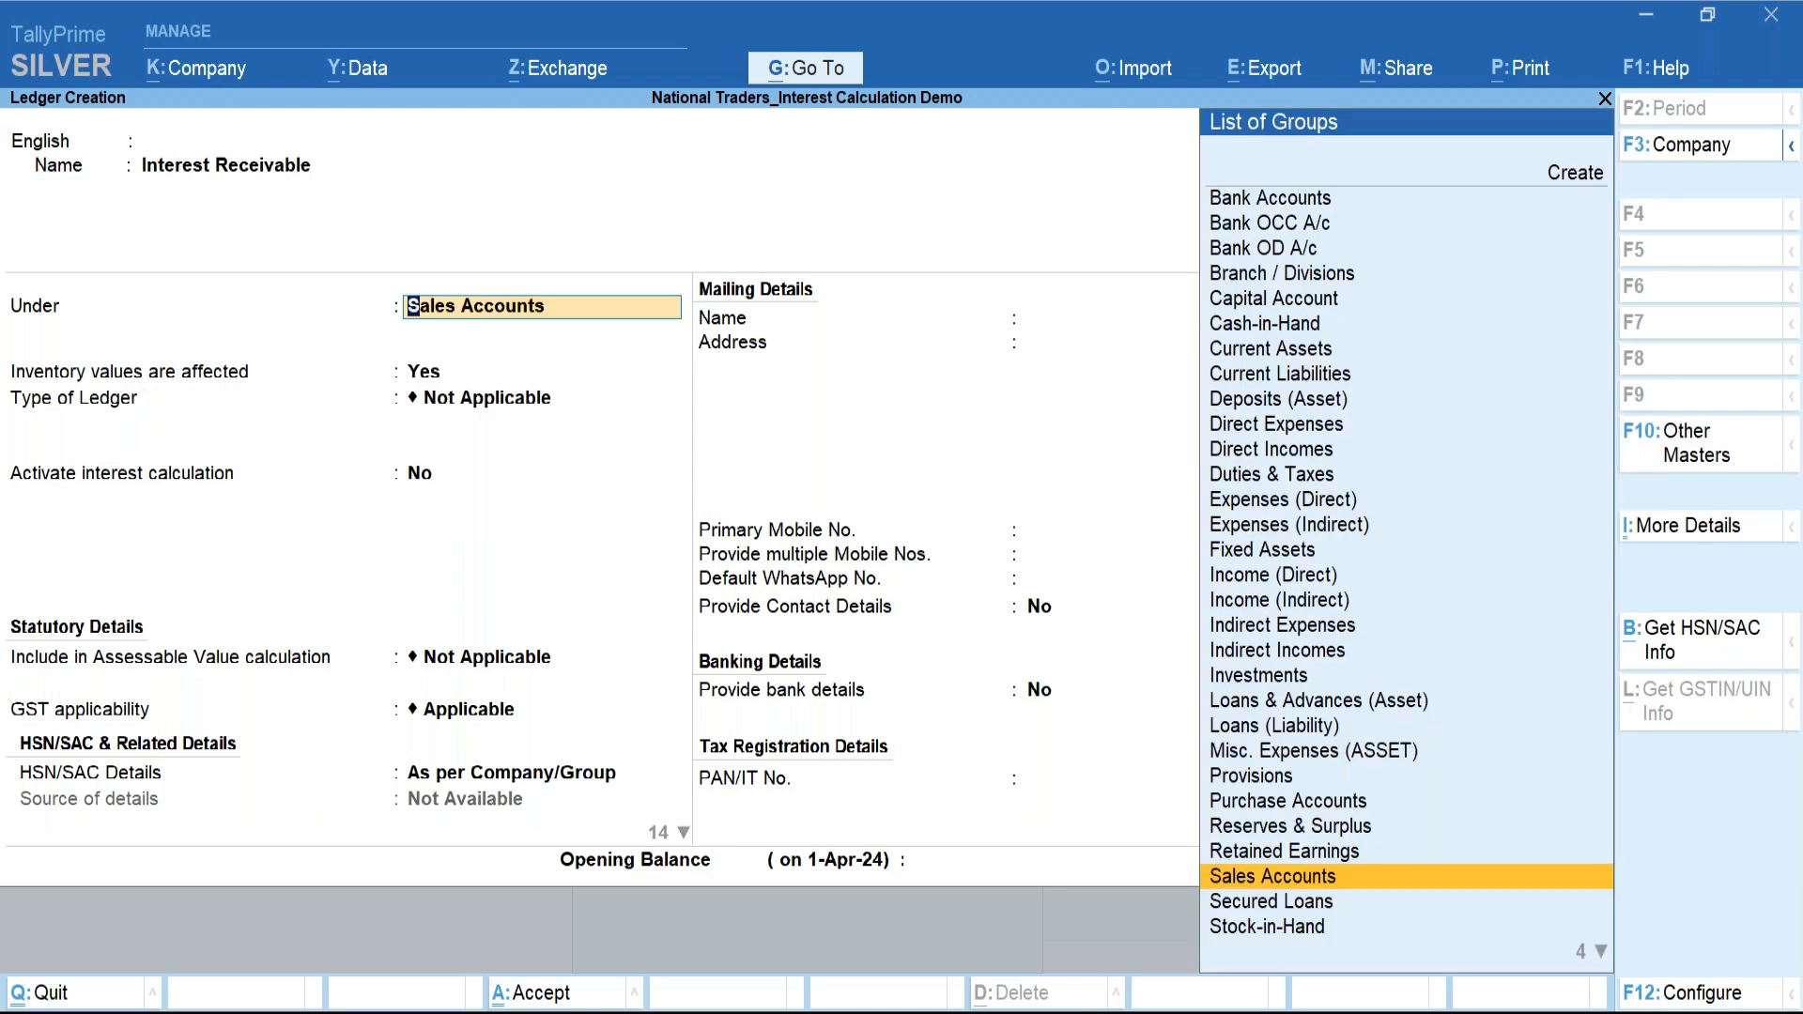
pyautogui.write('In')
pyautogui.press('Return')
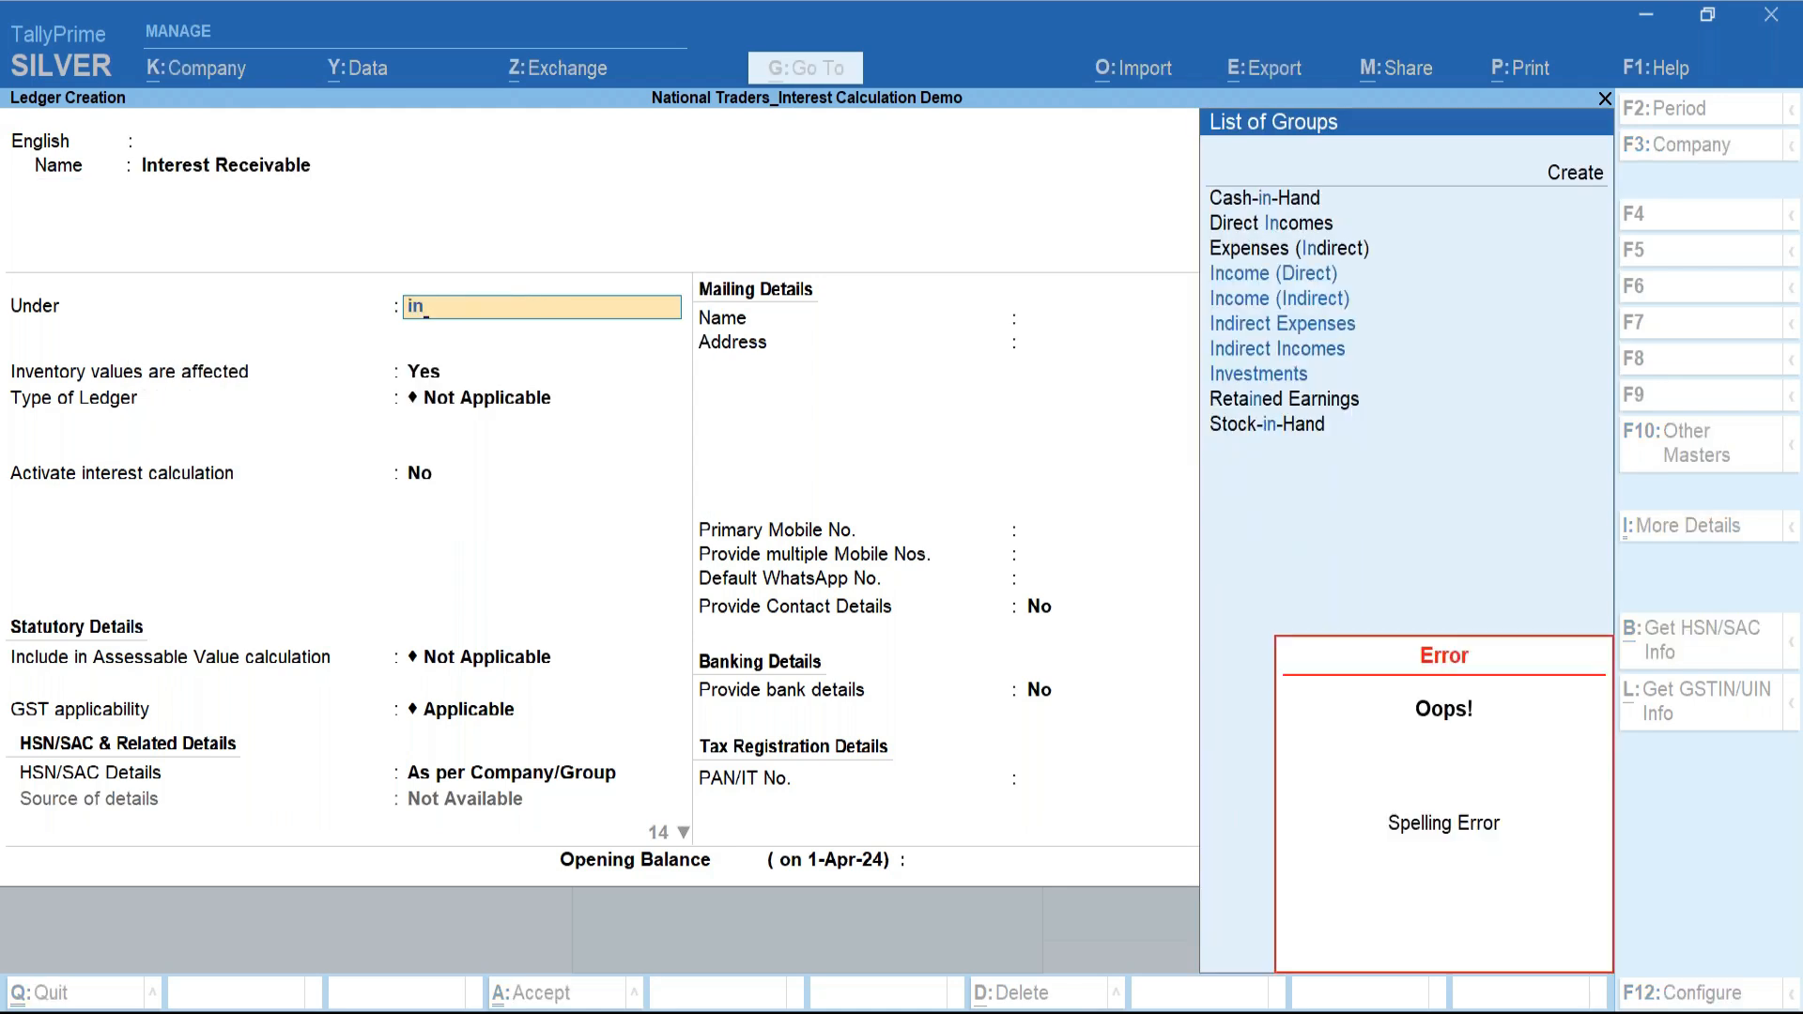
pyautogui.press('Return')
pyautogui.press('Return')
# Set GST applicability to Not Applicable for the Interest Receivable ledger and save it.
pyautogui.press('Return')
pyautogui.press('Return')
pyautogui.press('Down')
pyautogui.press('Return')
pyautogui.press('Return')
pyautogui.press('Return')
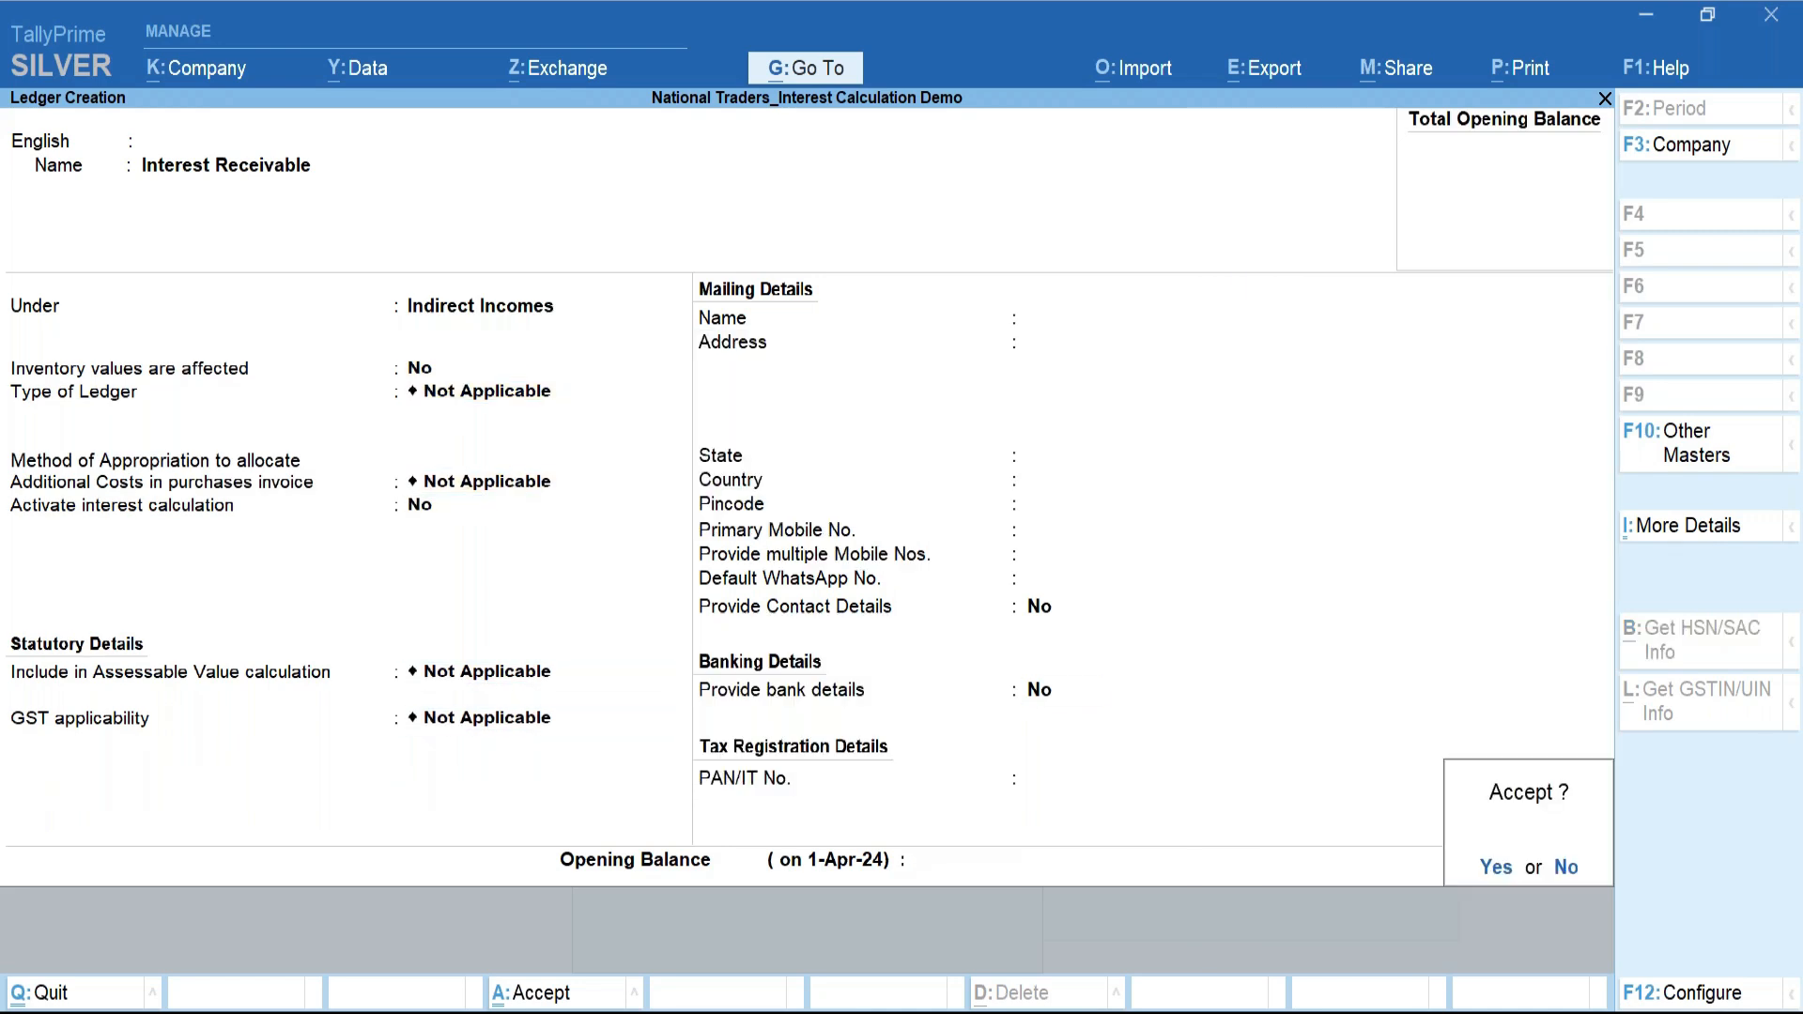
pyautogui.press('Return')
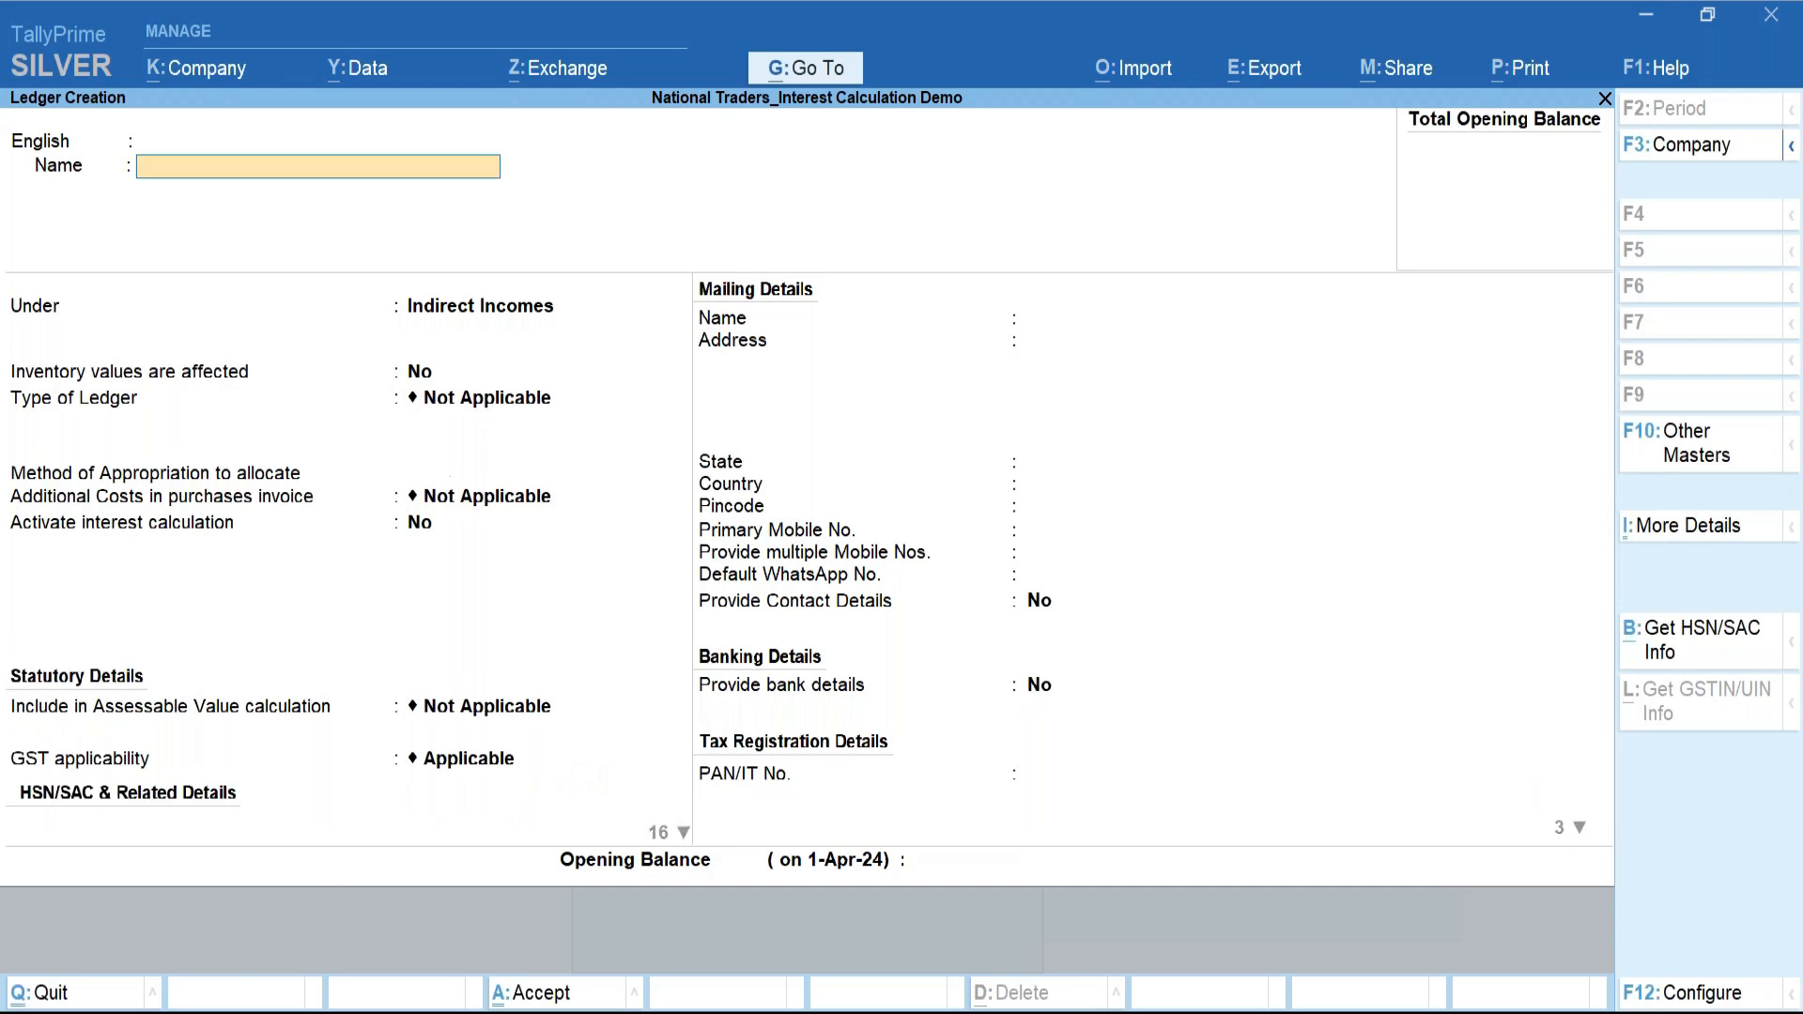
# Leave ledger creation and start creating a stock item.
pyautogui.press('Escape')
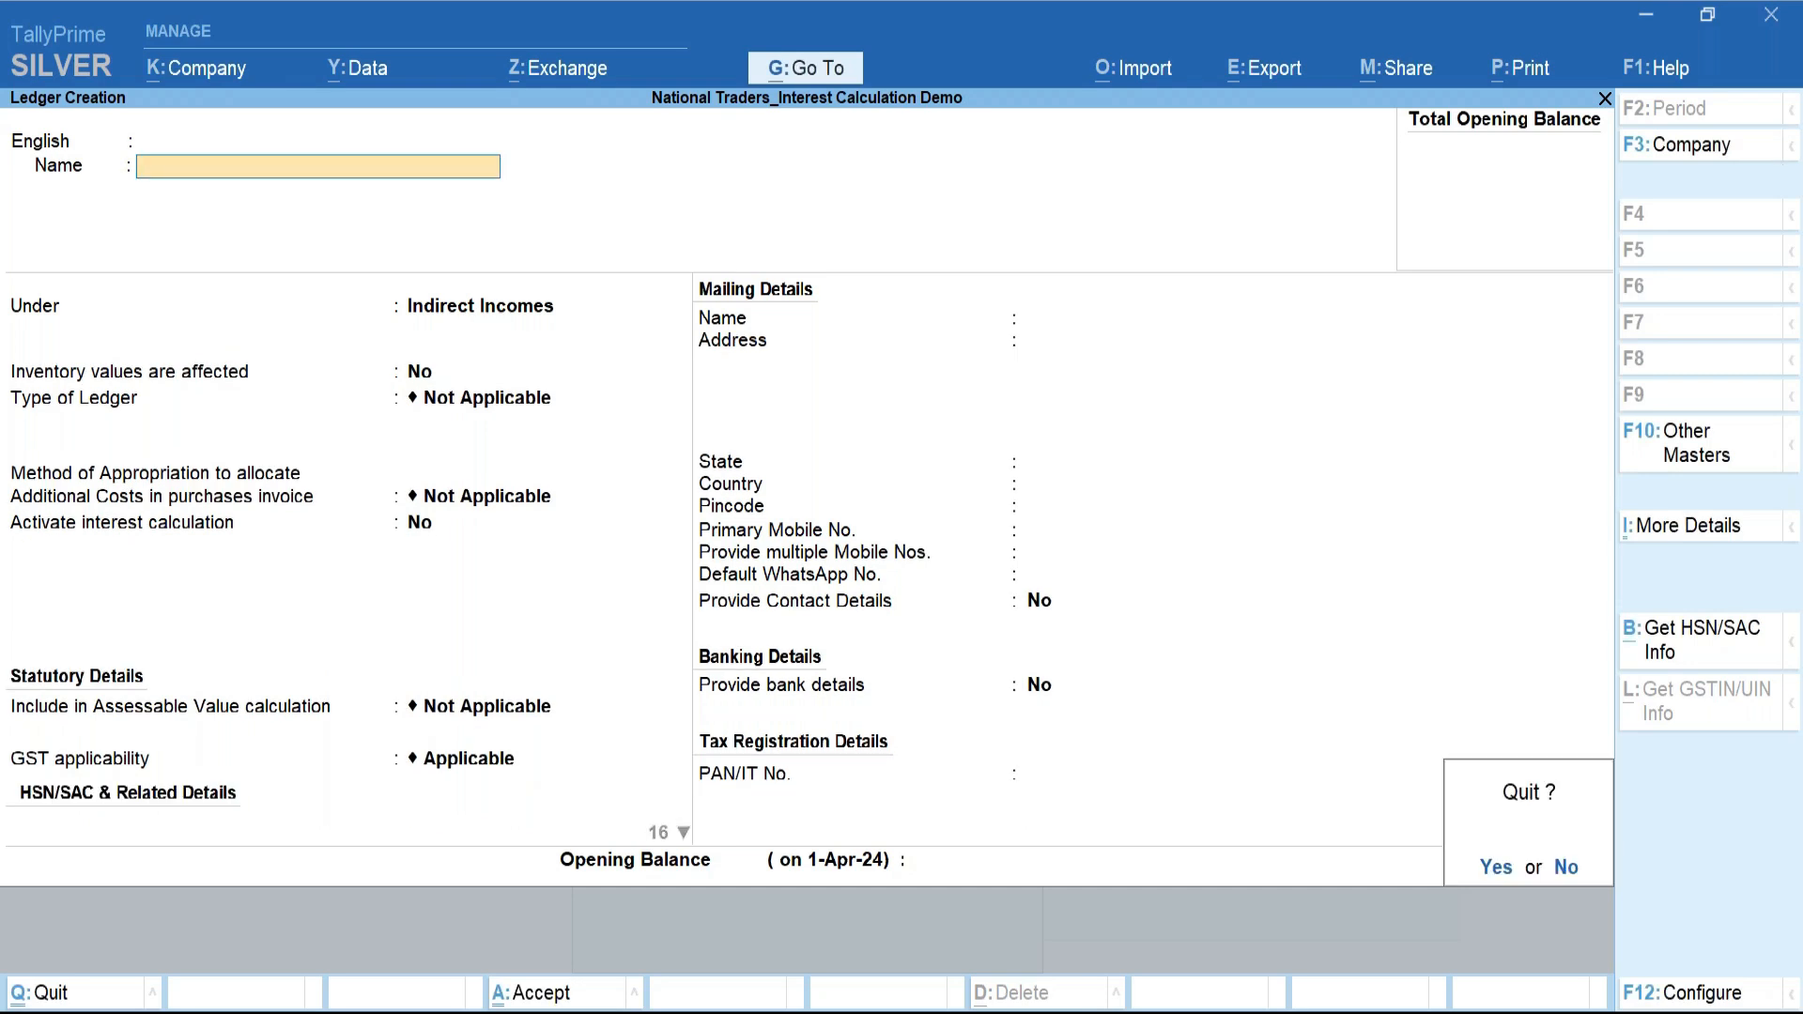
pyautogui.press('y')
pyautogui.press('Down')
pyautogui.press('Down')
pyautogui.press('Down')
pyautogui.press('Down')
pyautogui.press('Down')
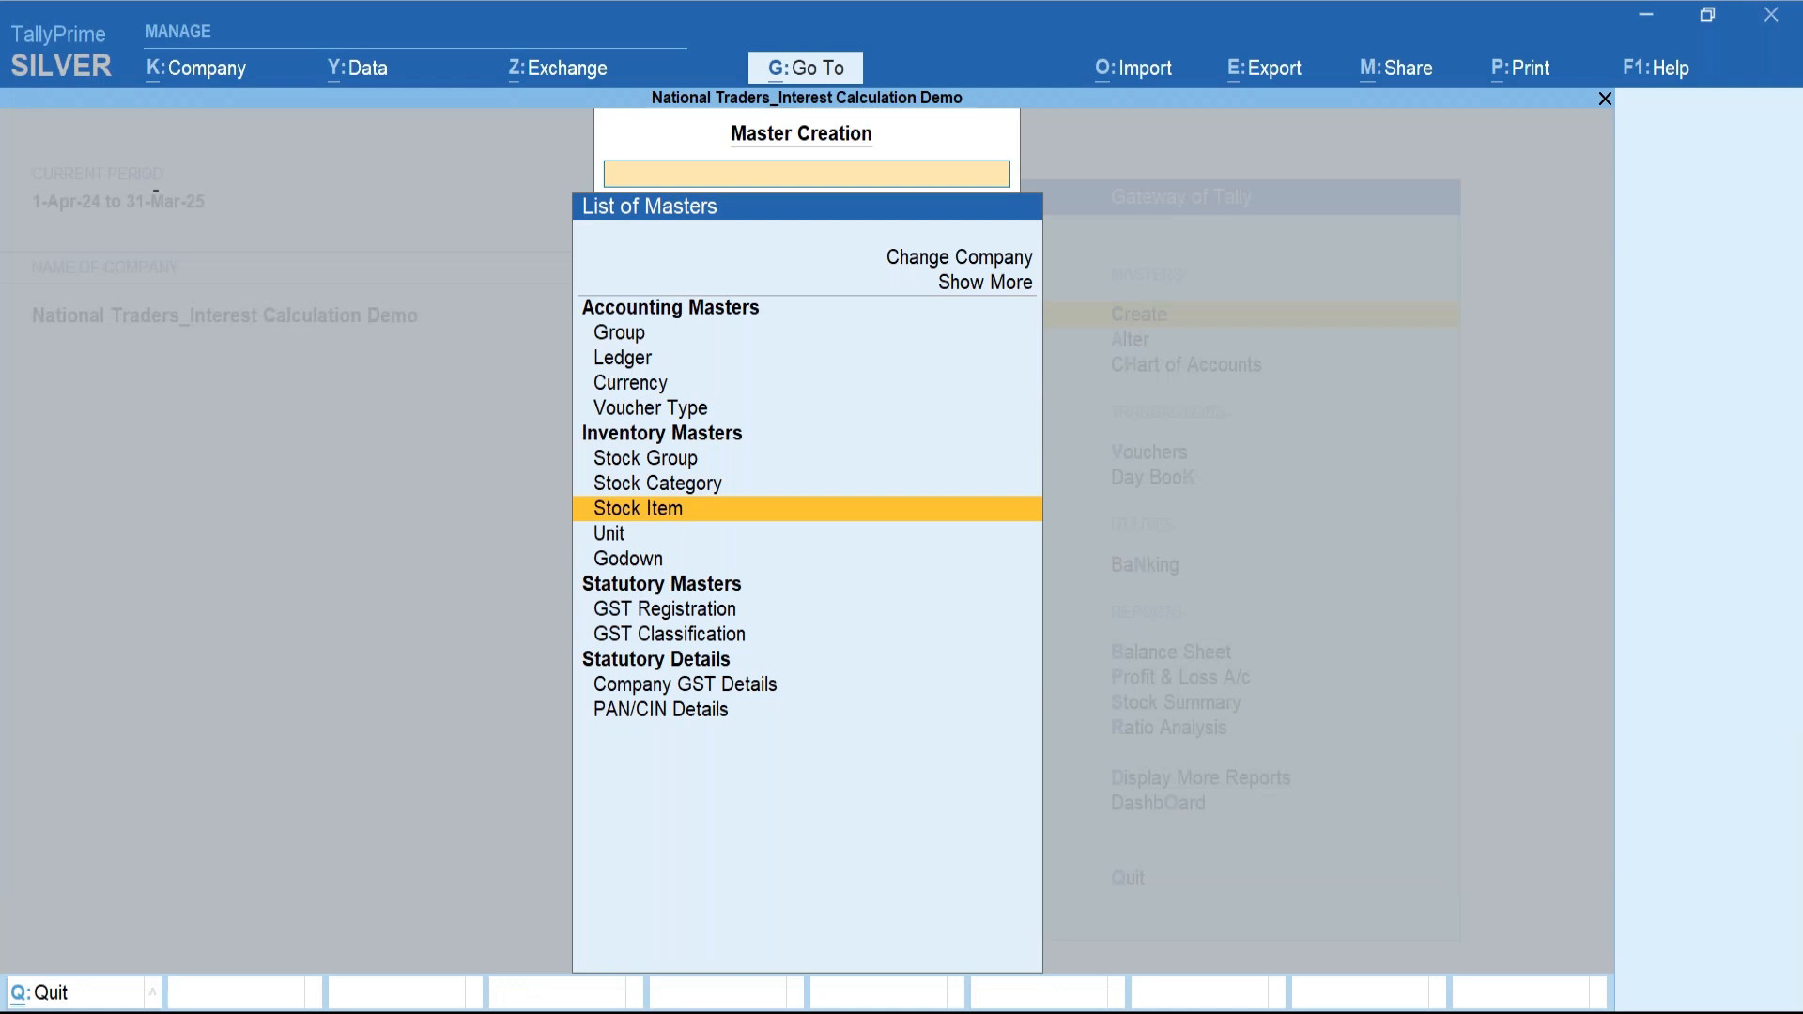
pyautogui.press('Return')
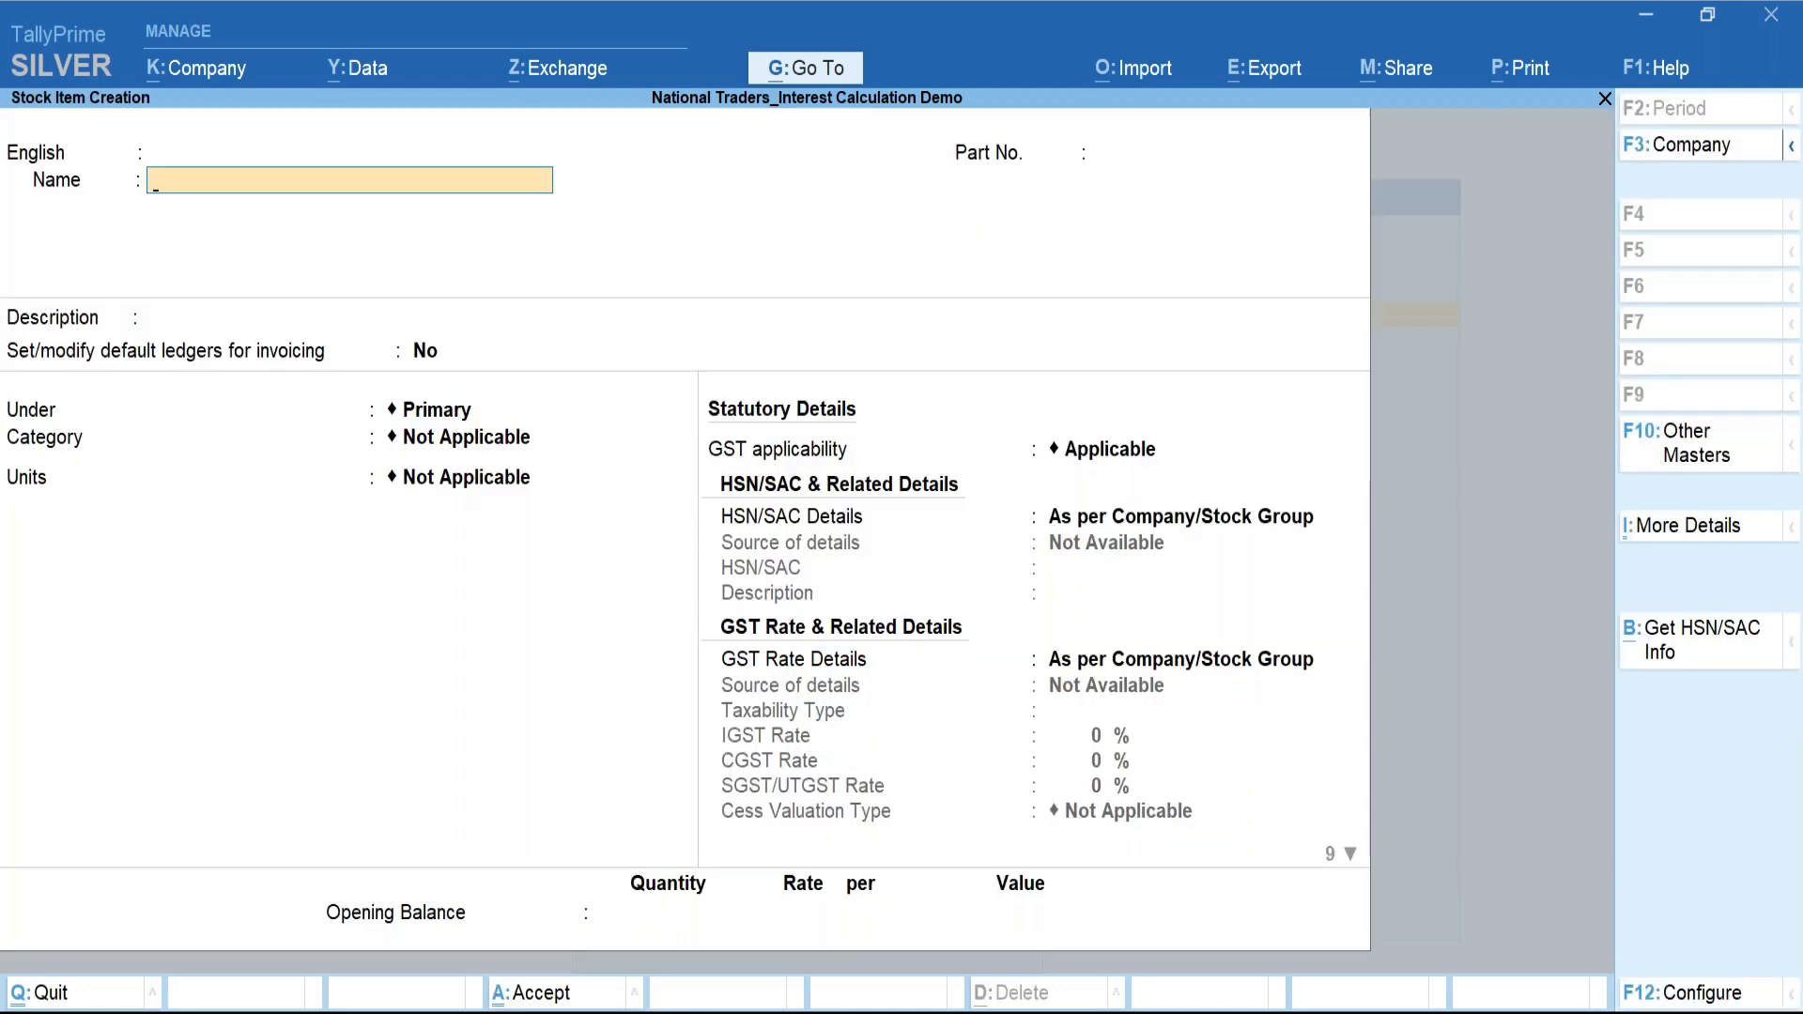
# Name the stock item Office Supplies, under Primary with category Not Applicable.
pyautogui.write('Office Supplies')
pyautogui.press('Return')
pyautogui.press('Return')
pyautogui.press('Return')
pyautogui.press('Return')
pyautogui.press('Return')
pyautogui.press('Return')
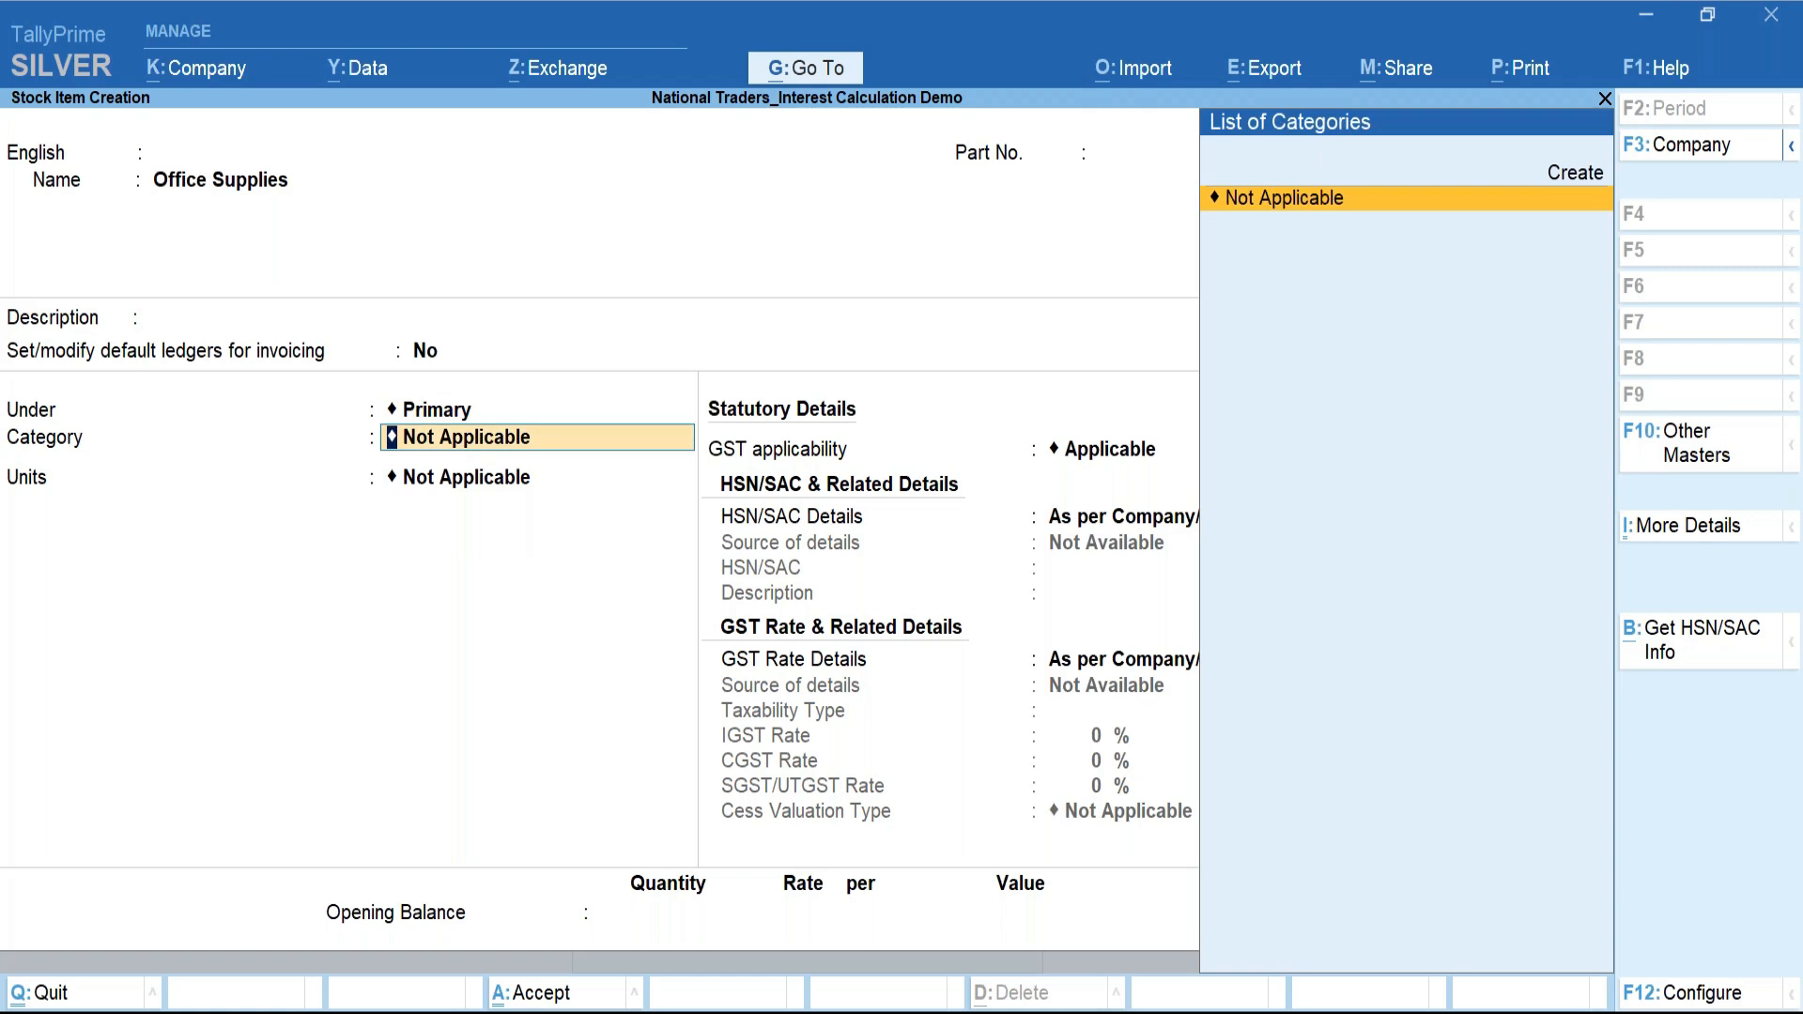
pyautogui.press('Return')
# Create a simple unit with the symbol Nos and use it for the stock item.
pyautogui.hotkey('alt', 'c')
pyautogui.write('Nos')
pyautogui.press('Return')
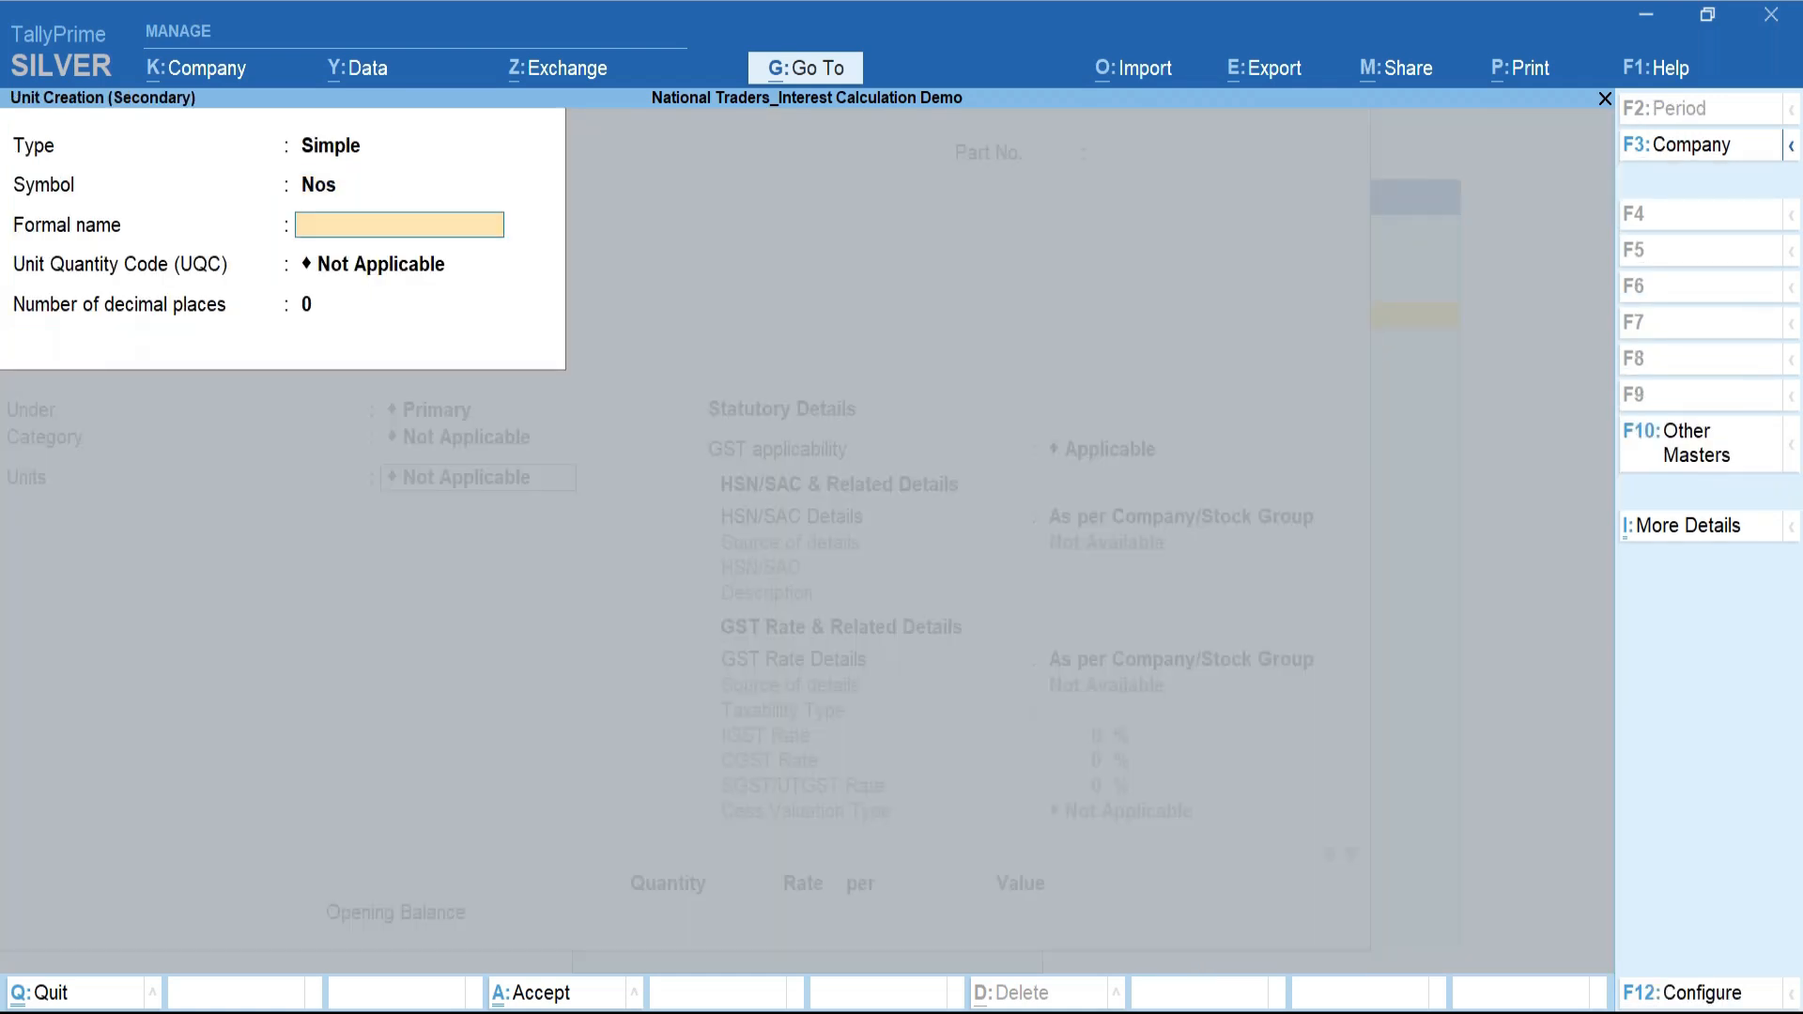
pyautogui.press('Return')
pyautogui.press('Return')
pyautogui.press('Return')
pyautogui.press('Return')
# Keep the item's additional details at their defaults and set its GST applicability to Not Applicable.
pyautogui.press('Return')
pyautogui.press('Return')
pyautogui.press('Return')
pyautogui.press('Return')
pyautogui.press('Return')
pyautogui.press('Return')
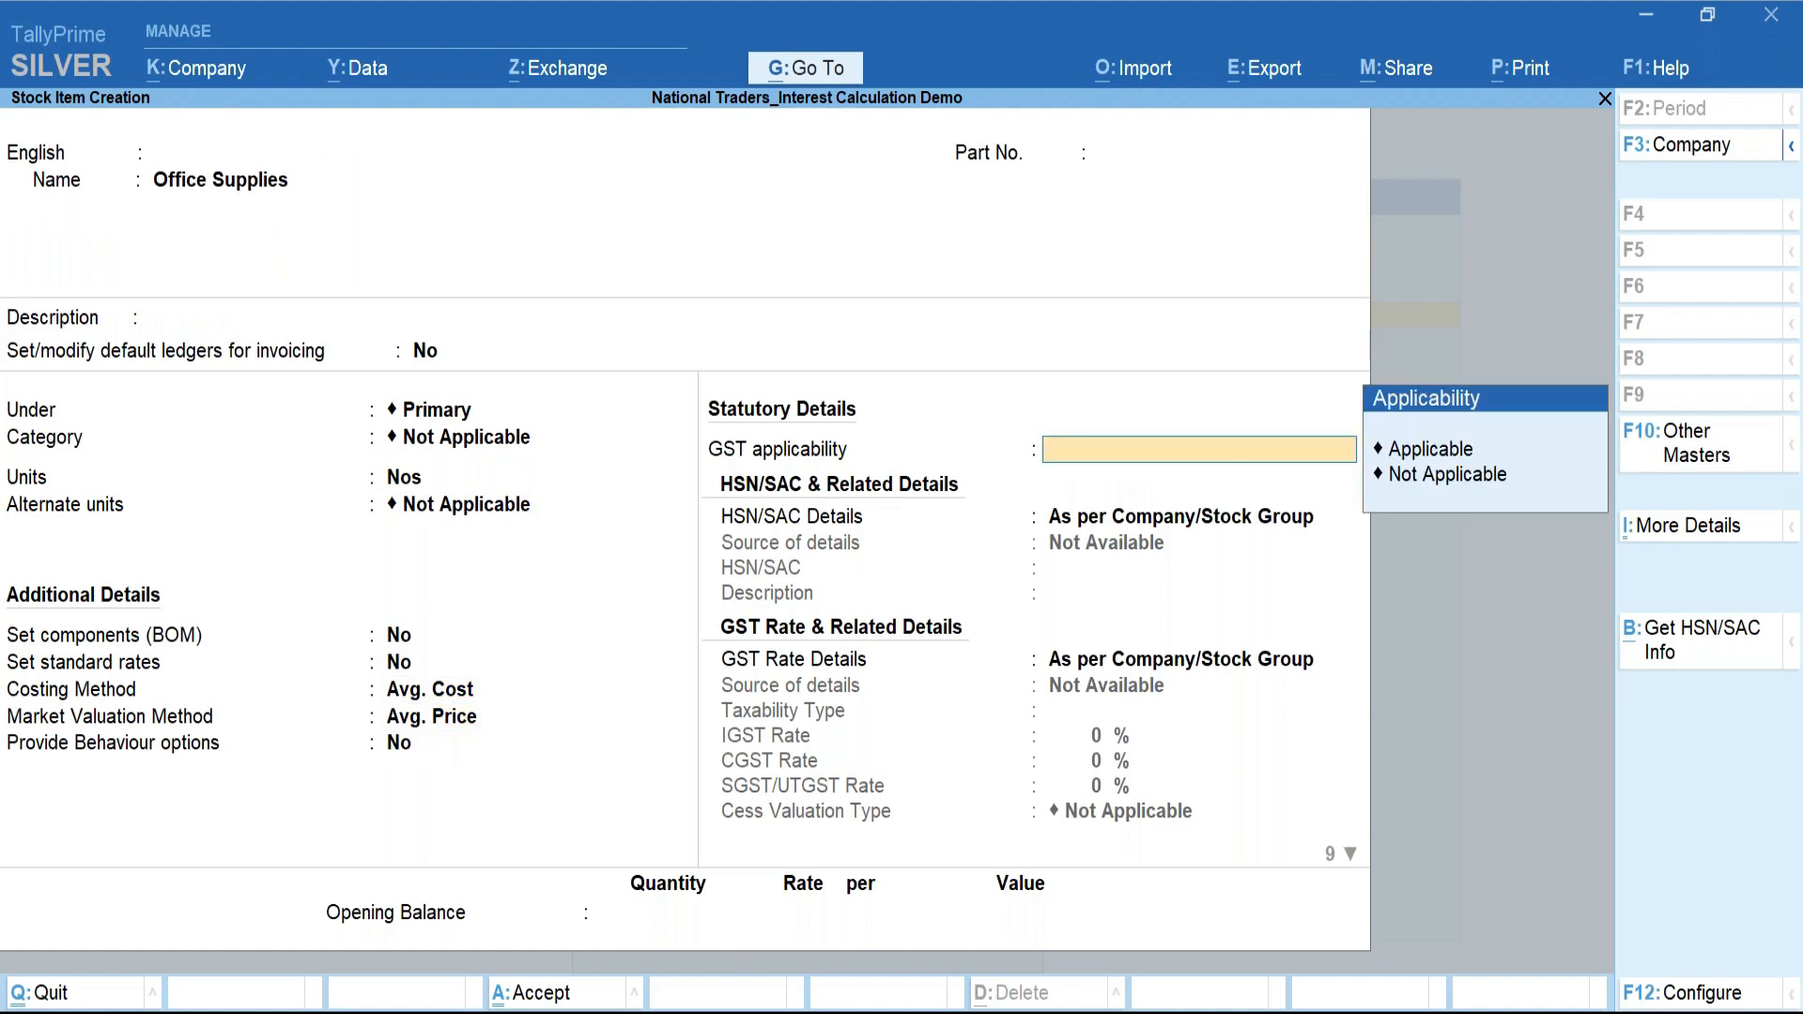
pyautogui.press('Down')
pyautogui.press('Return')
pyautogui.press('Return')
pyautogui.press('Return')
pyautogui.press('Return')
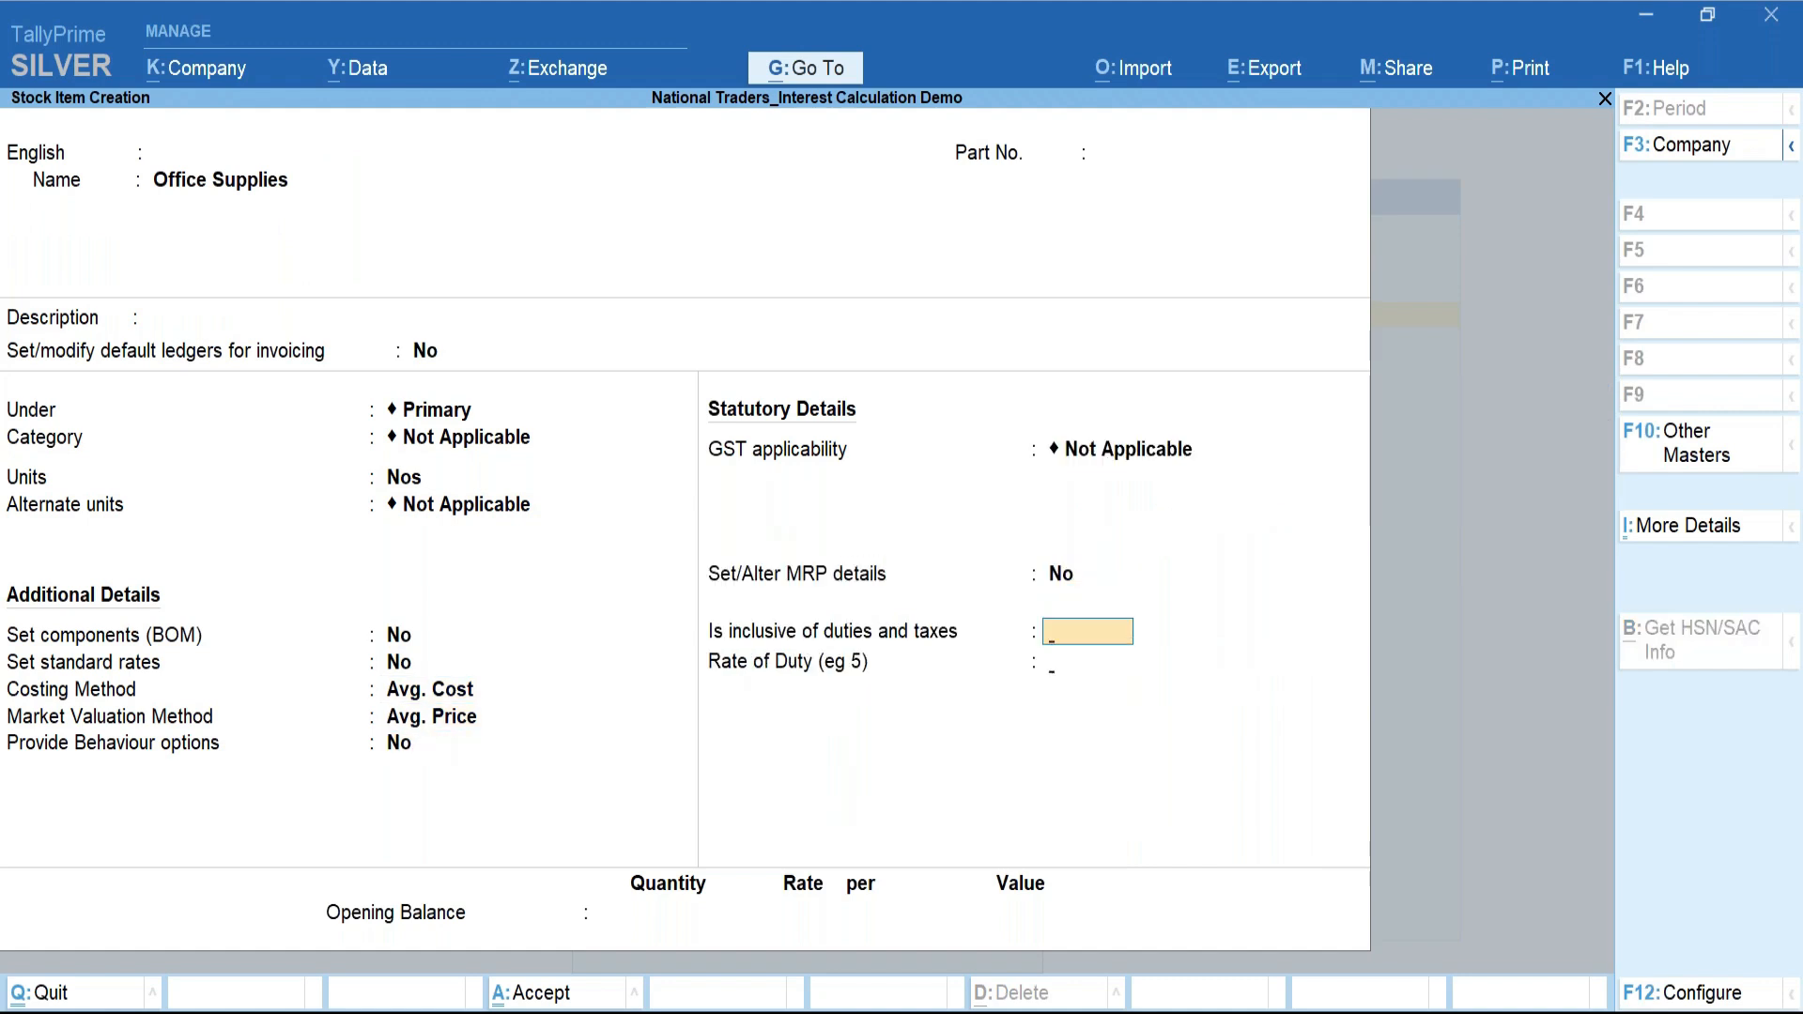
pyautogui.press('Return')
pyautogui.press('Escape')
# Enter an opening balance of 1,00,000 Nos at a rate of 100 for Office Supplies and save the item.
pyautogui.write('1,00')
pyautogui.write('000')
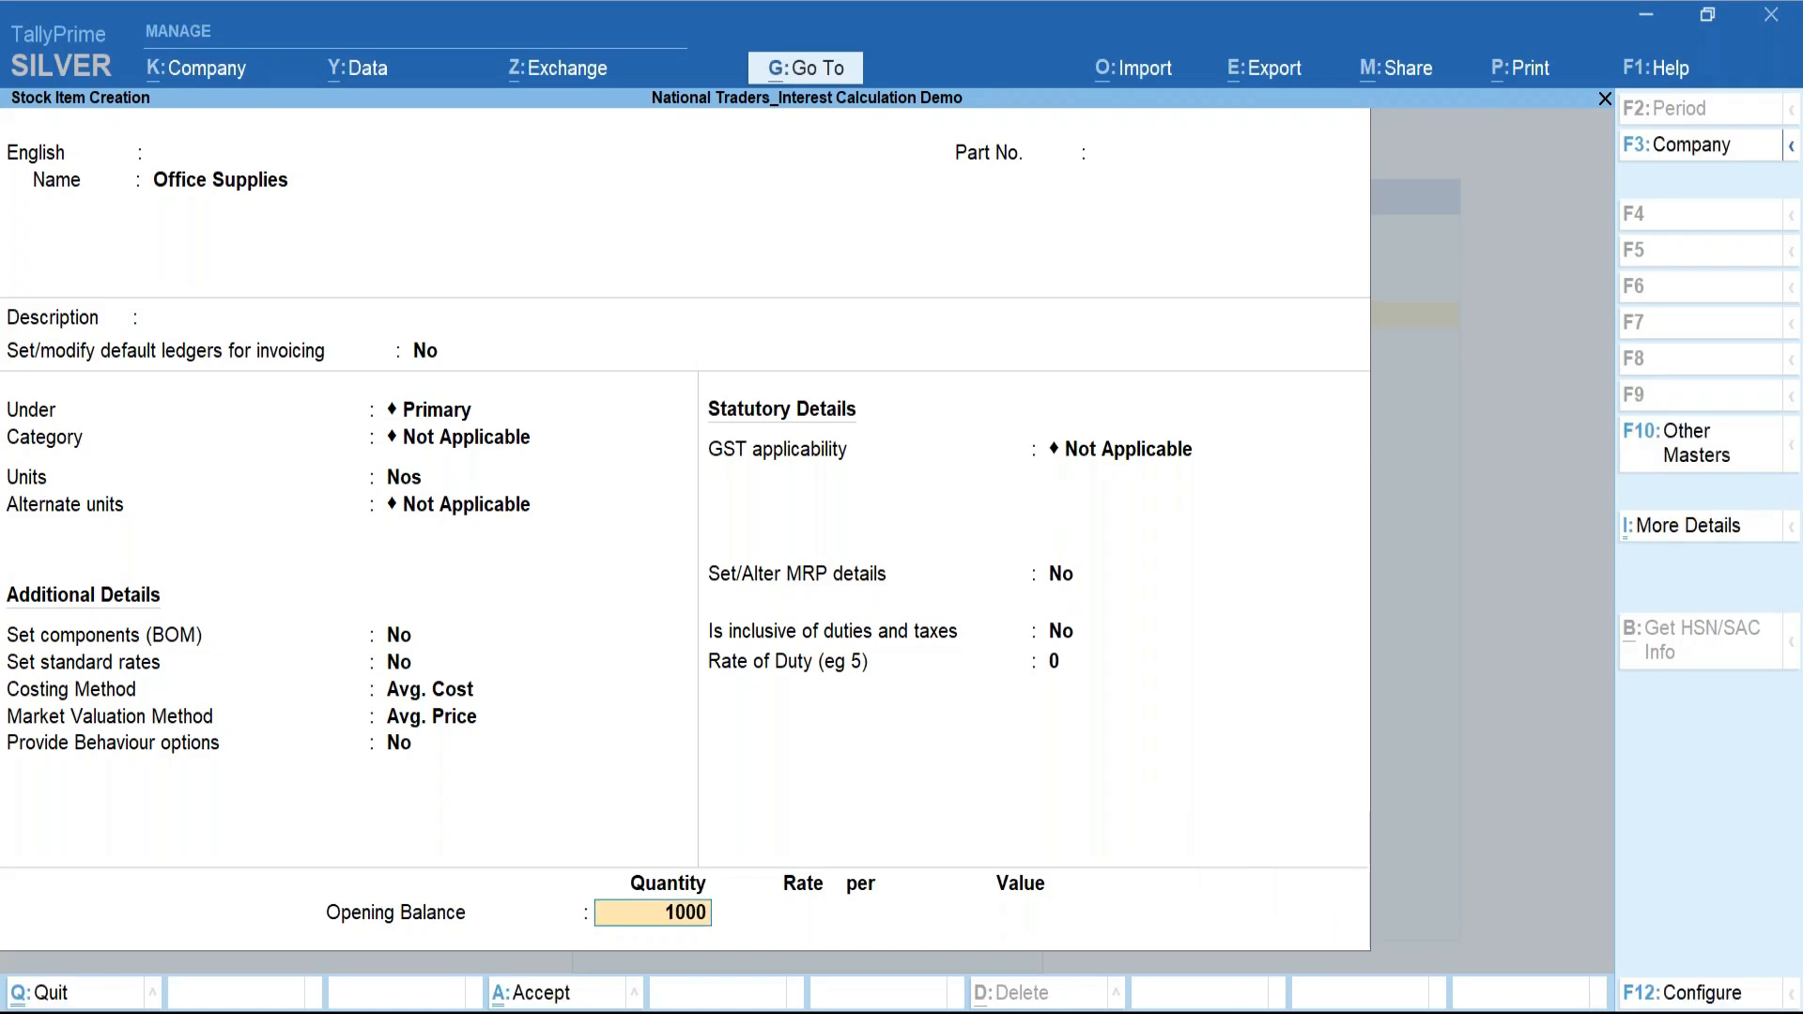
pyautogui.press('Return')
pyautogui.press('BackSpace')
pyautogui.write('100000')
pyautogui.press('Return')
pyautogui.write('1000')
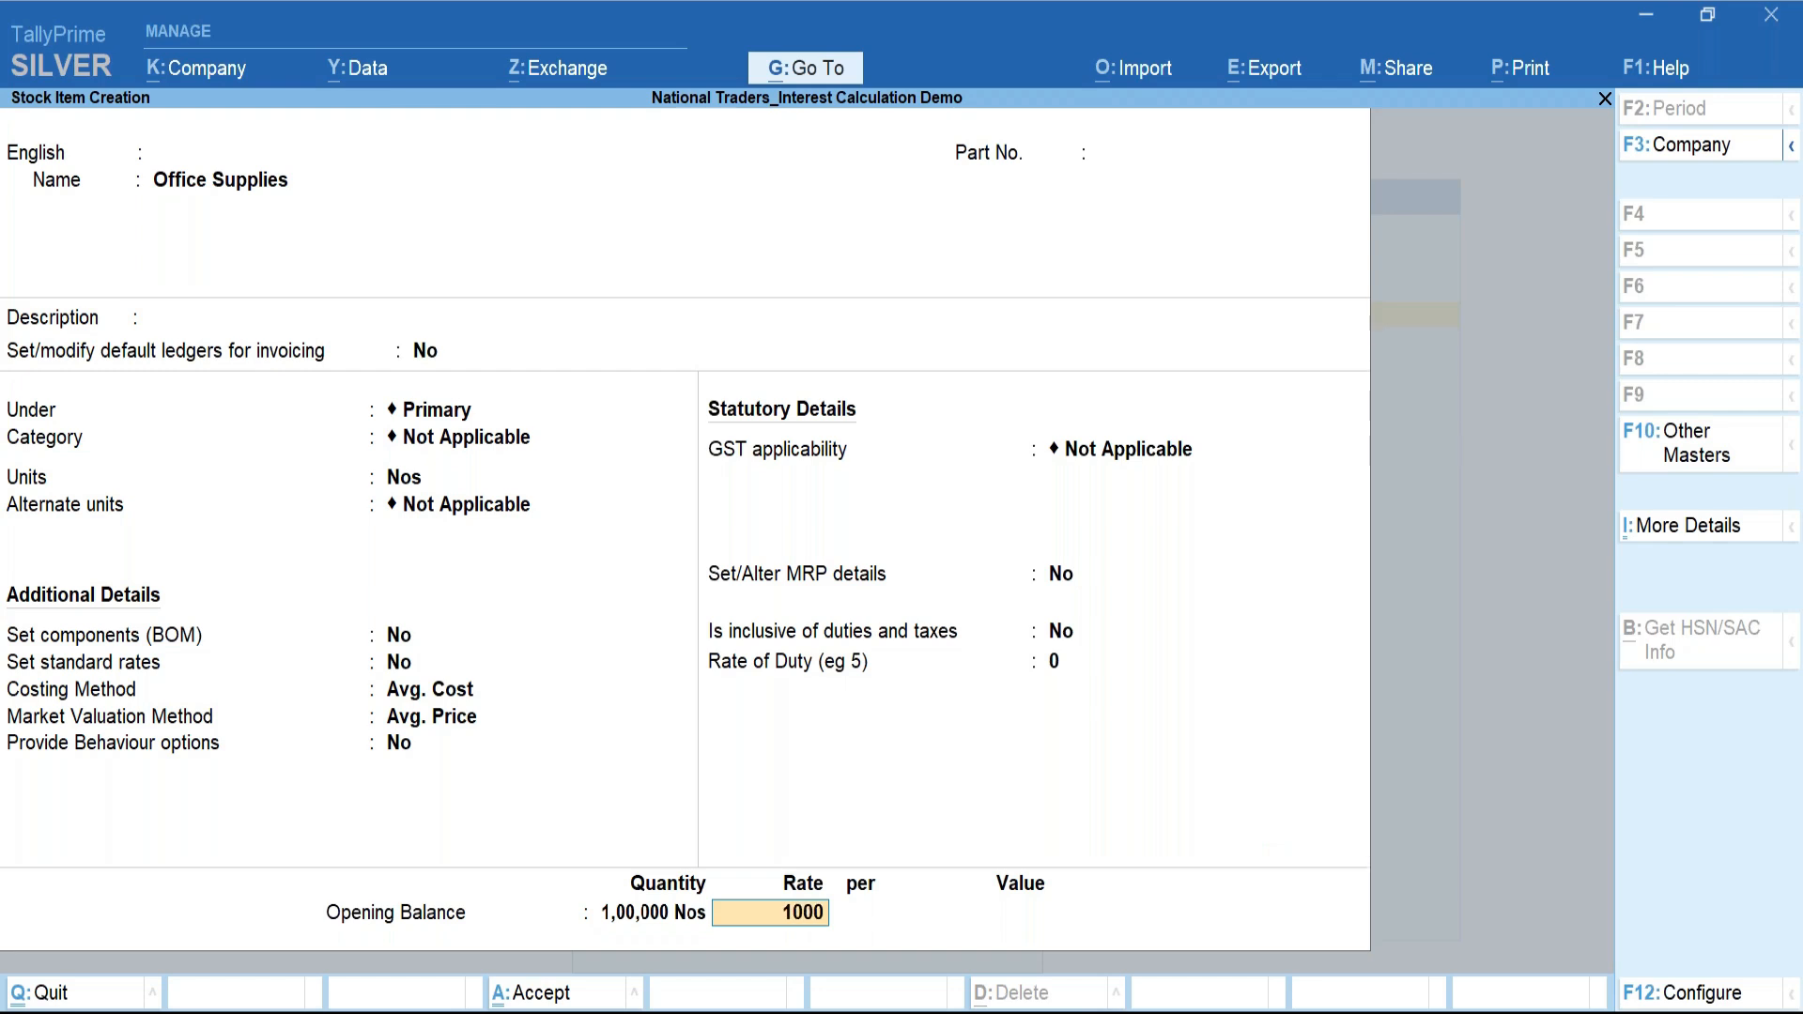
pyautogui.press('BackSpace')
pyautogui.press('Return')
pyautogui.press('Return')
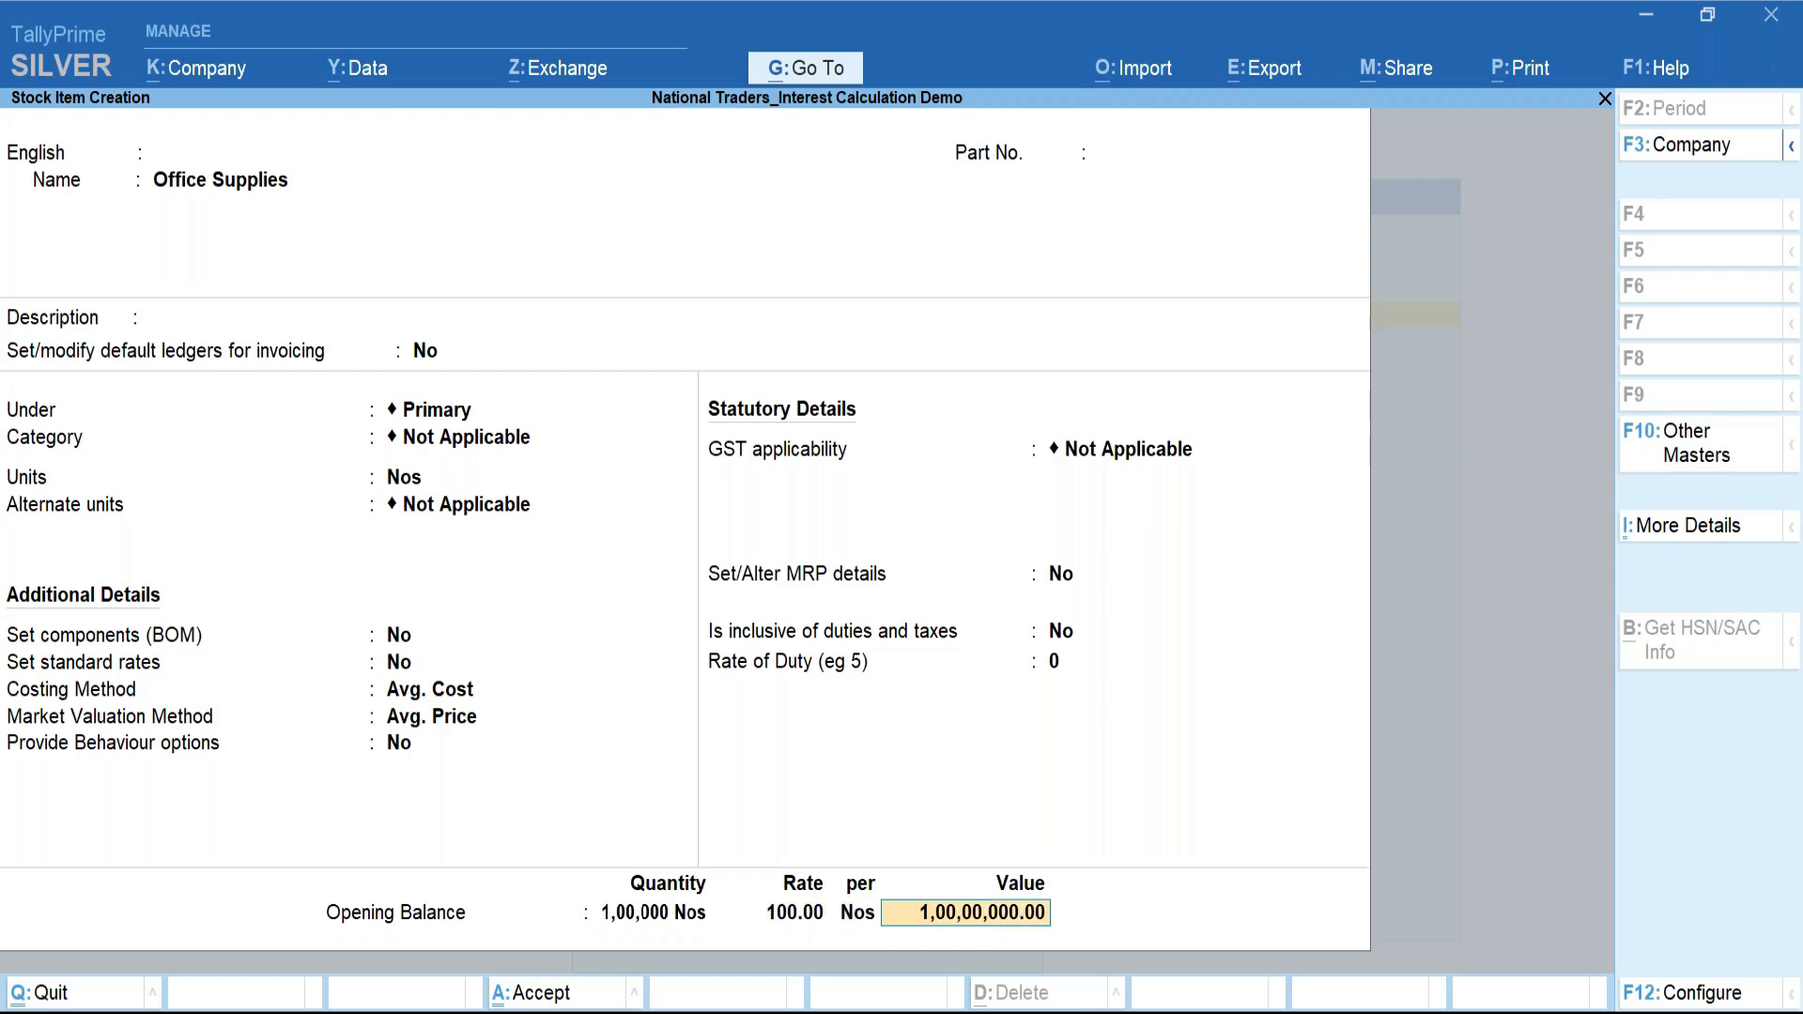
pyautogui.hotkey('ctrl', 'a')
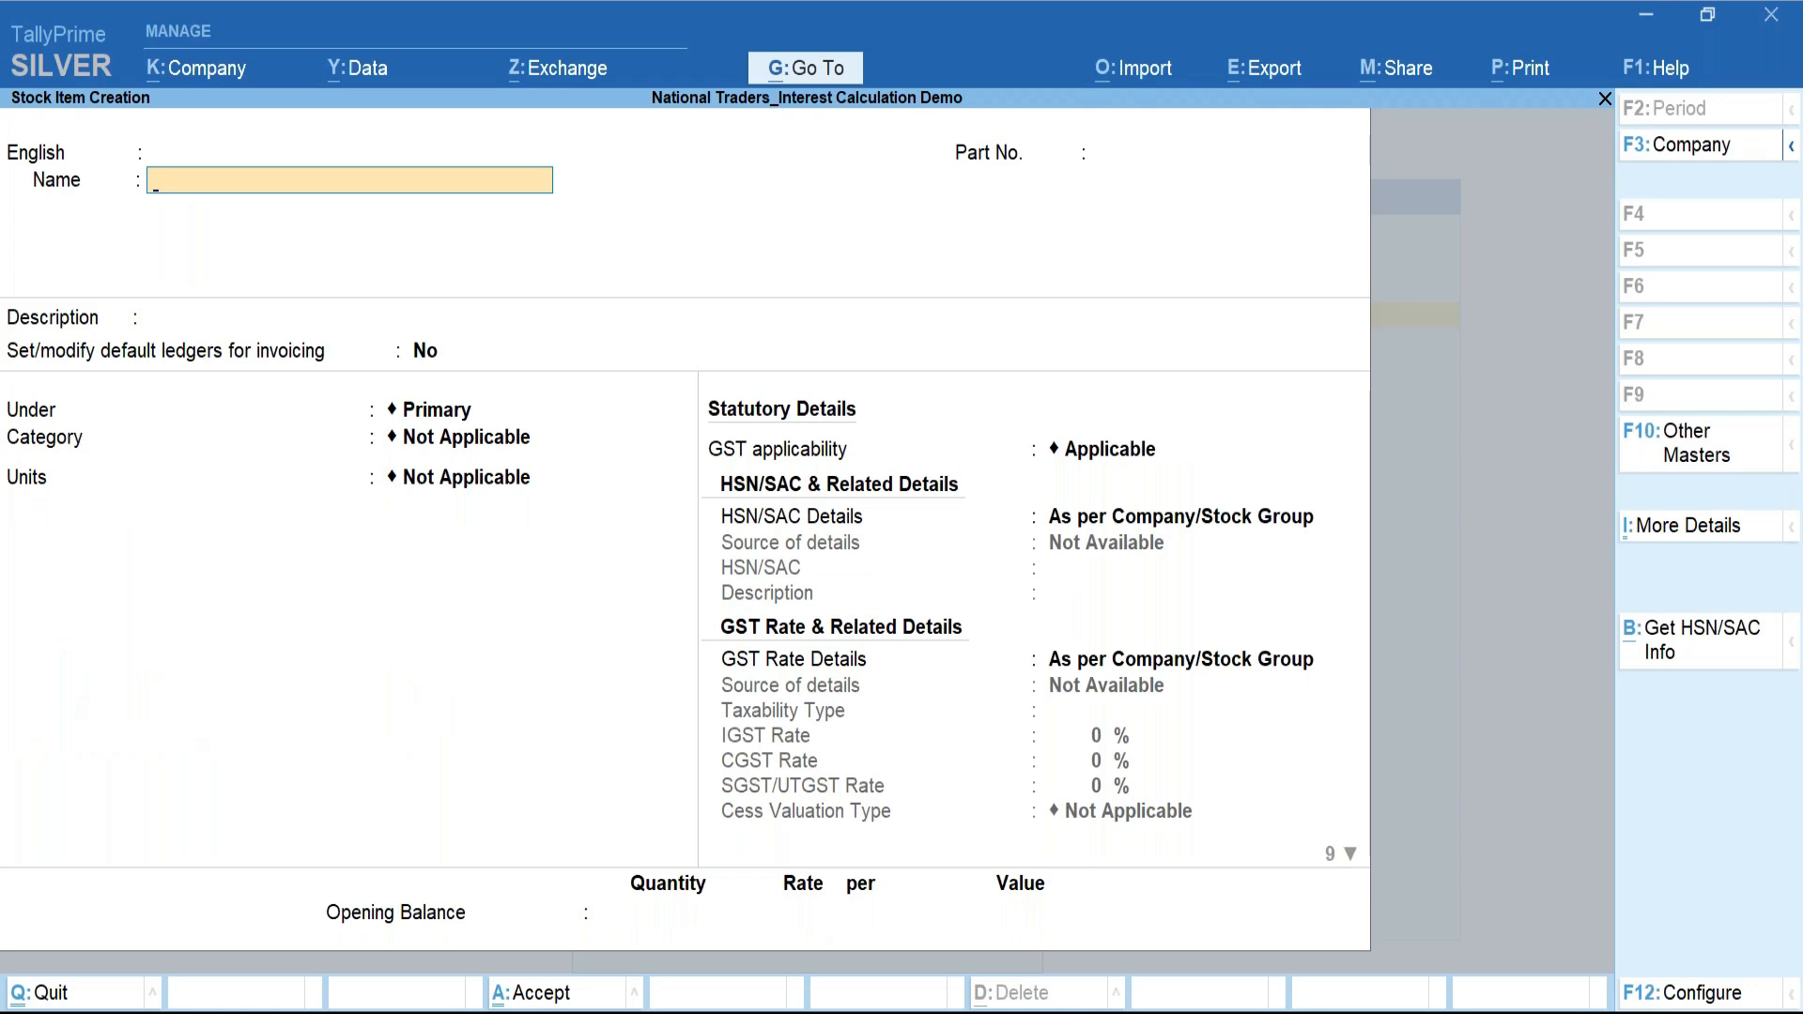
# Leave stock item creation and start a new sales voucher.
pyautogui.press('Escape')
pyautogui.press('y')
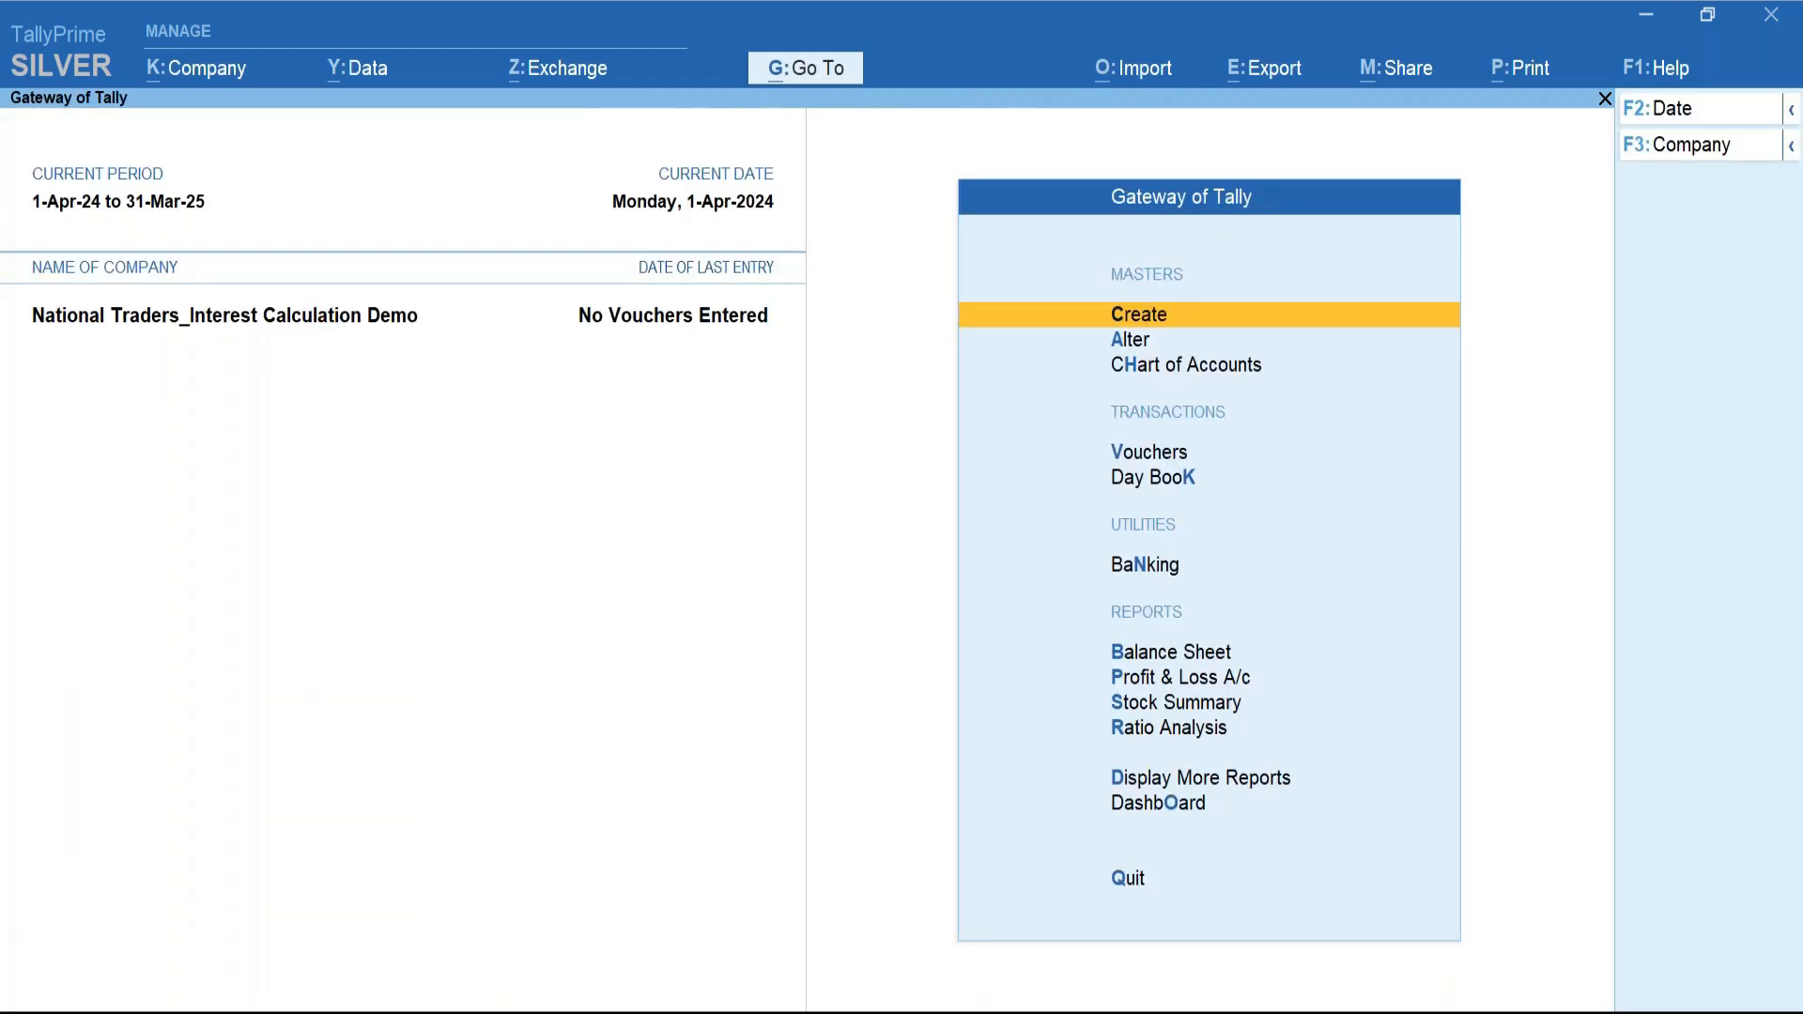
pyautogui.press('Down')
pyautogui.press('Down')
pyautogui.press('Down')
pyautogui.press('Return')
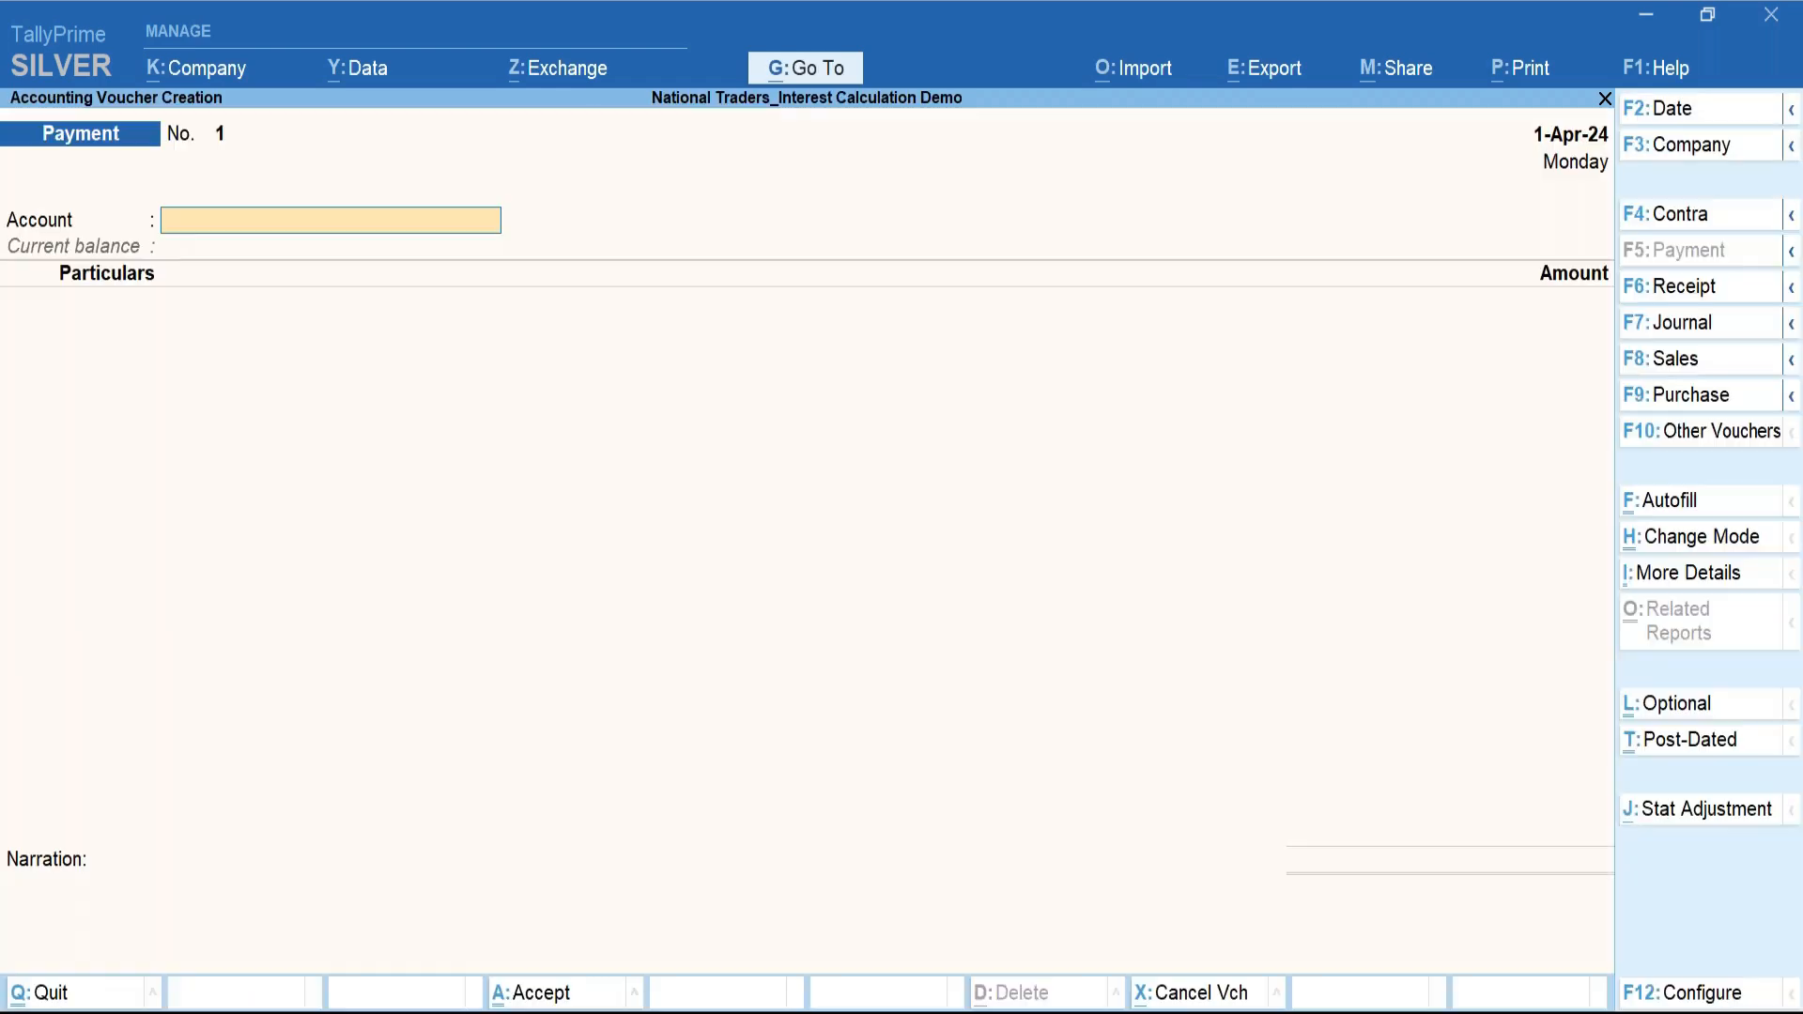
pyautogui.press('F8')
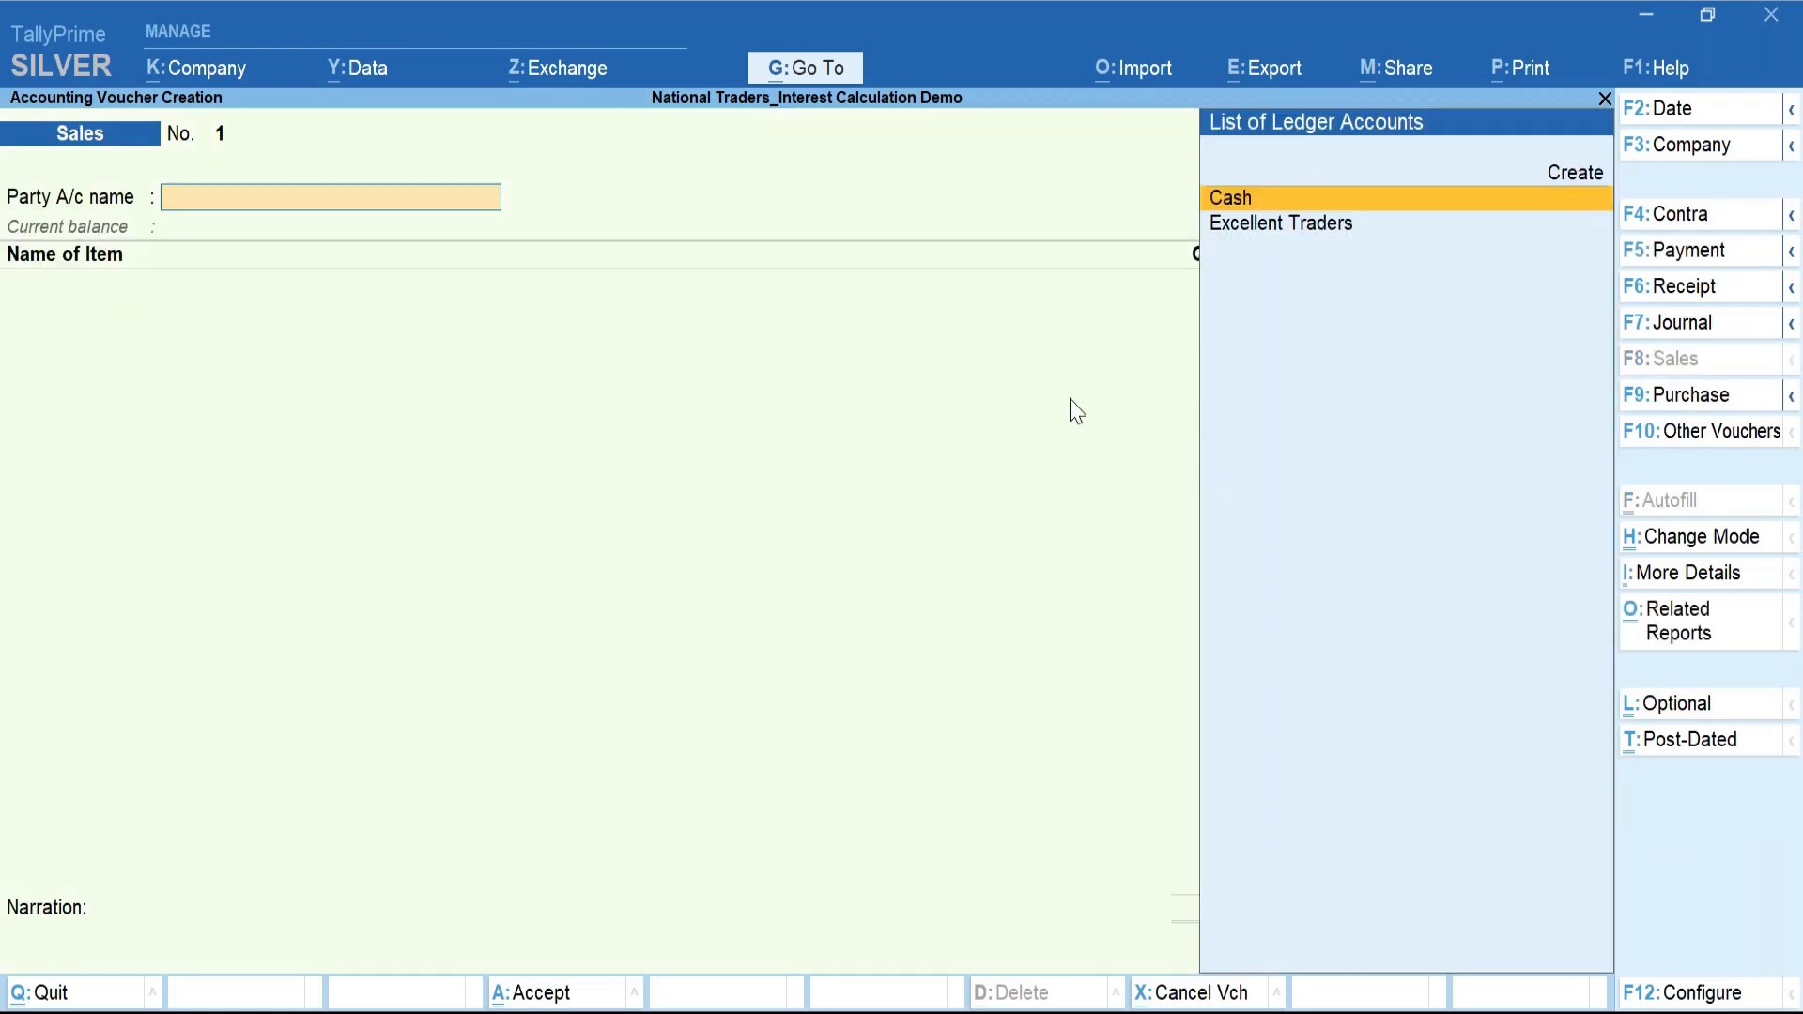
# Choose Excellent Traders as the voucher's party and accept the default dispatch and party details.
pyautogui.press('Down')
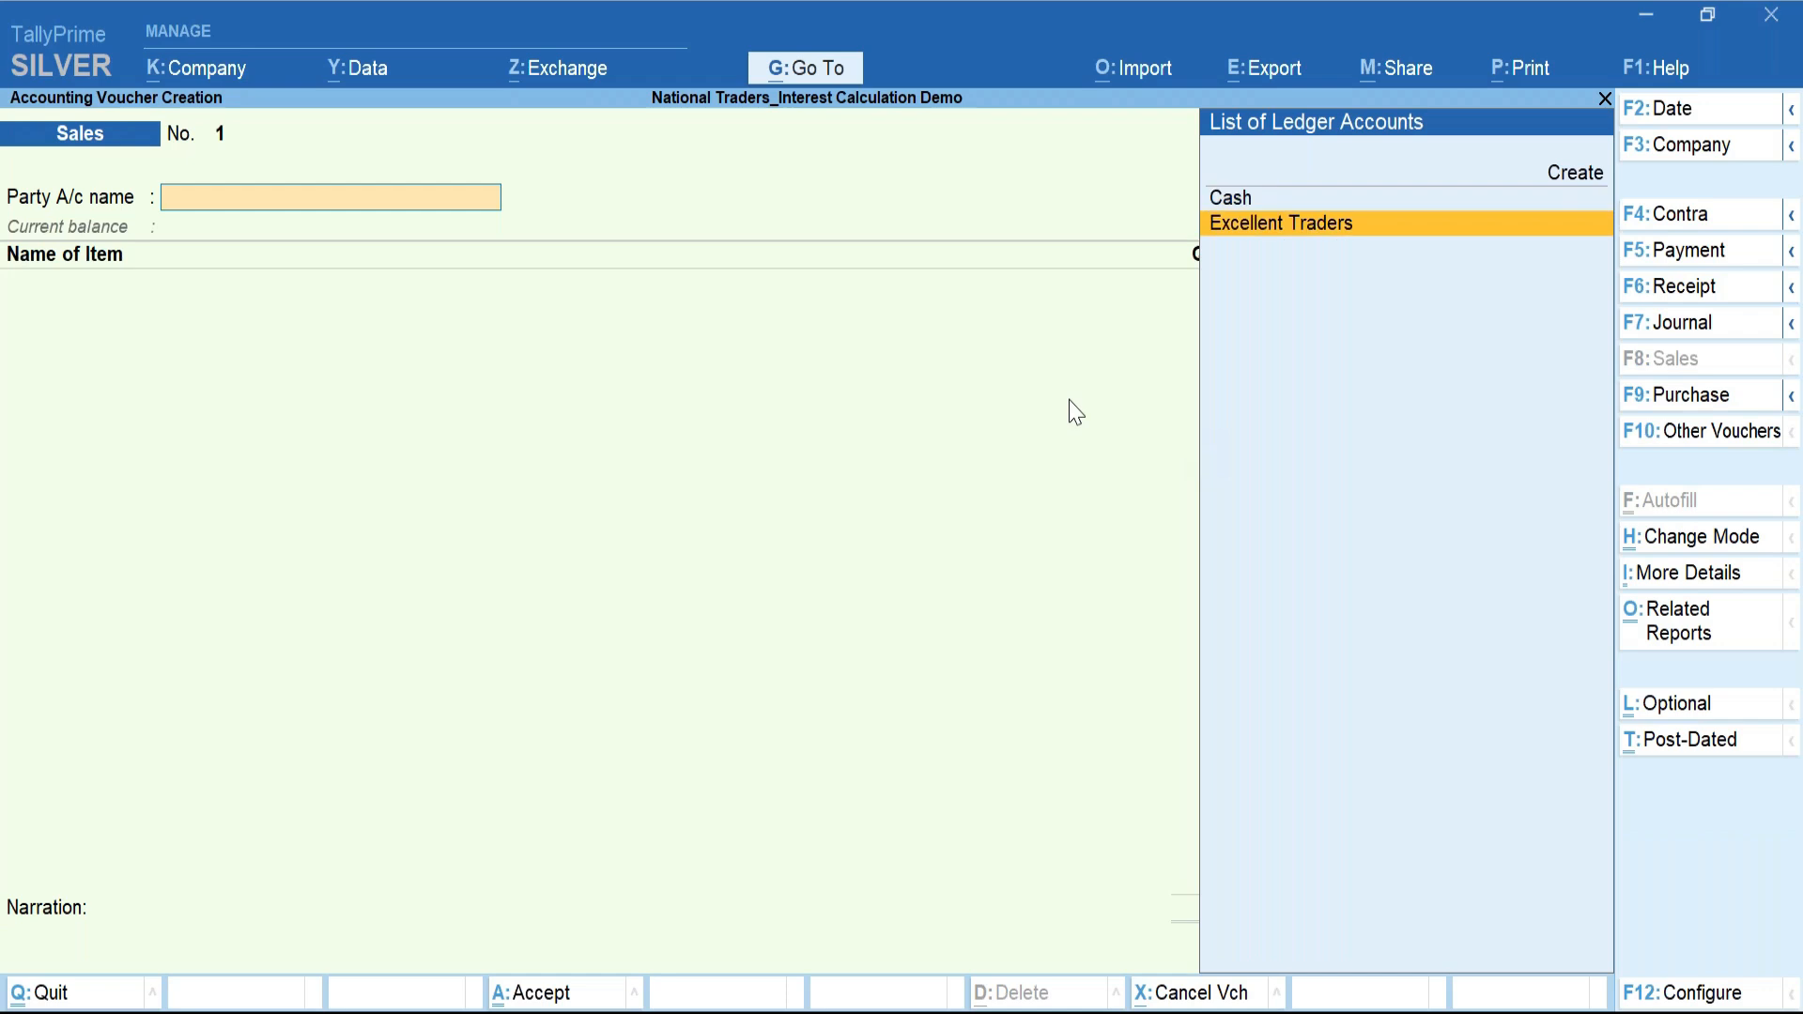
pyautogui.press('Return')
pyautogui.hotkey('ctrl', 'a')
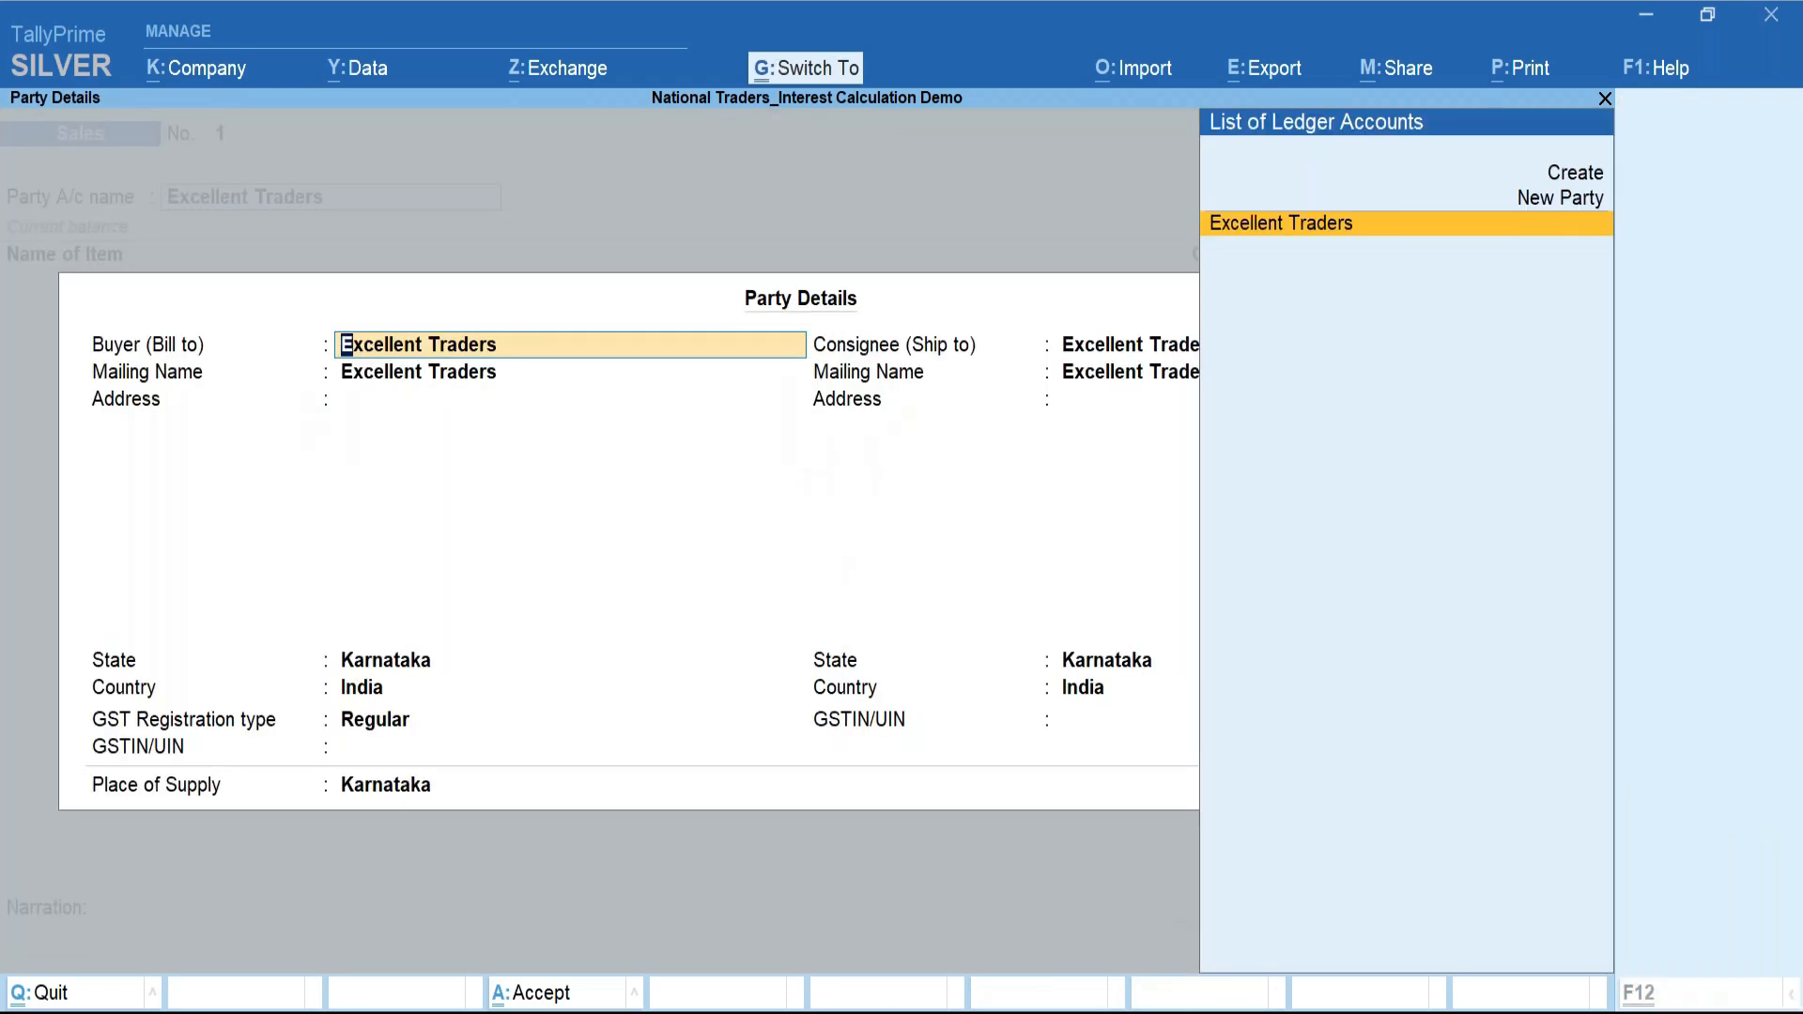
pyautogui.hotkey('ctrl', 'a')
# Add the item Office Supplies with a quantity of 1,000 Nos at a rate of 150.
pyautogui.press('Down')
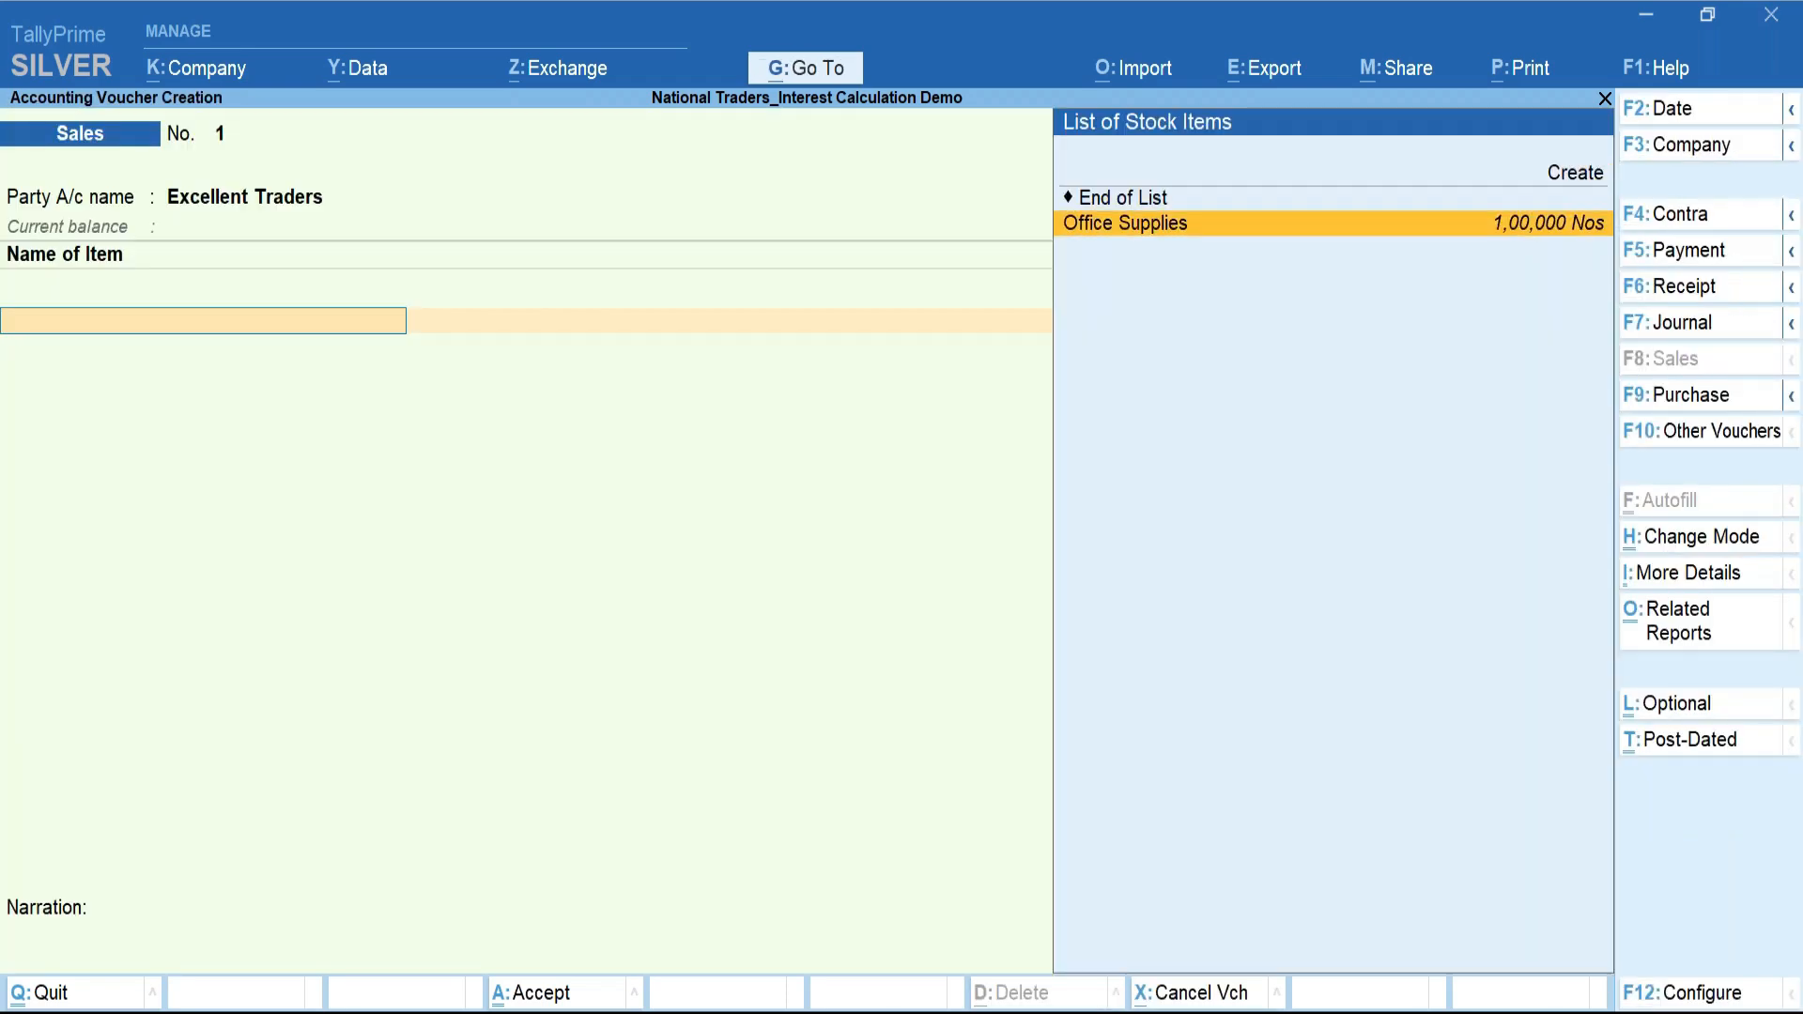
pyautogui.press('Return')
pyautogui.press('Return')
pyautogui.write('1000')
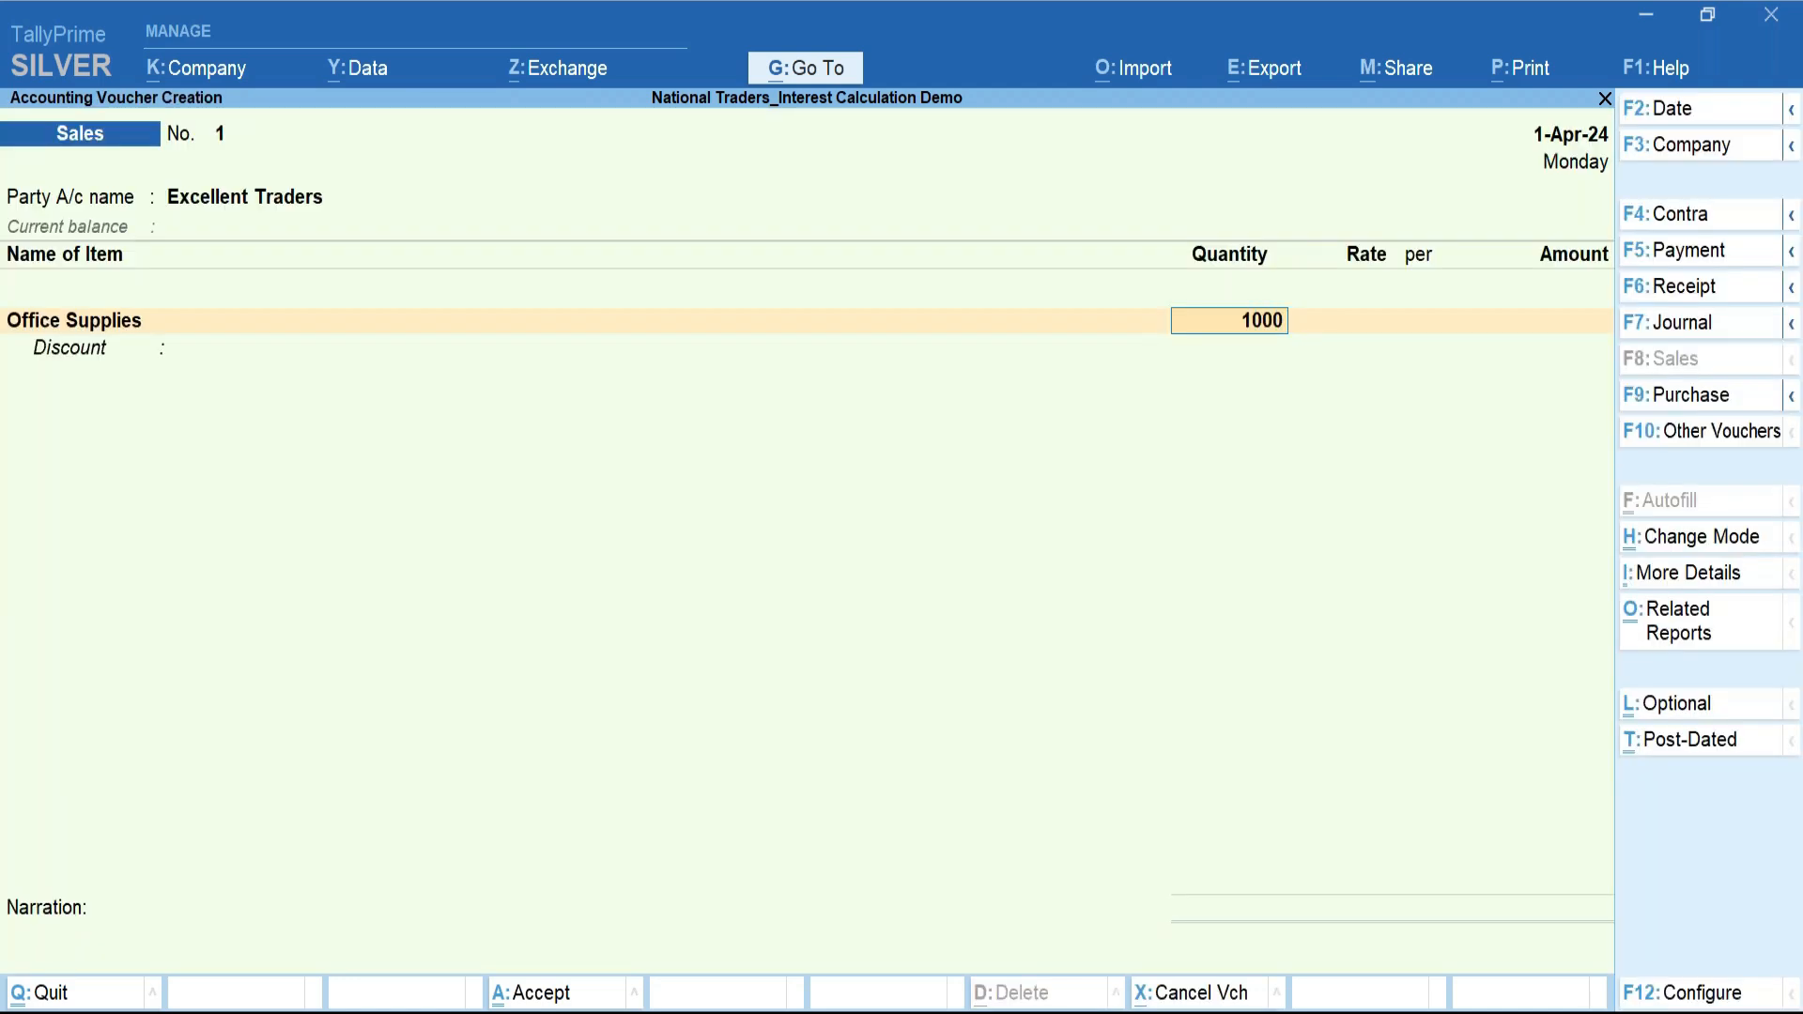
pyautogui.press('Return')
pyautogui.write('150')
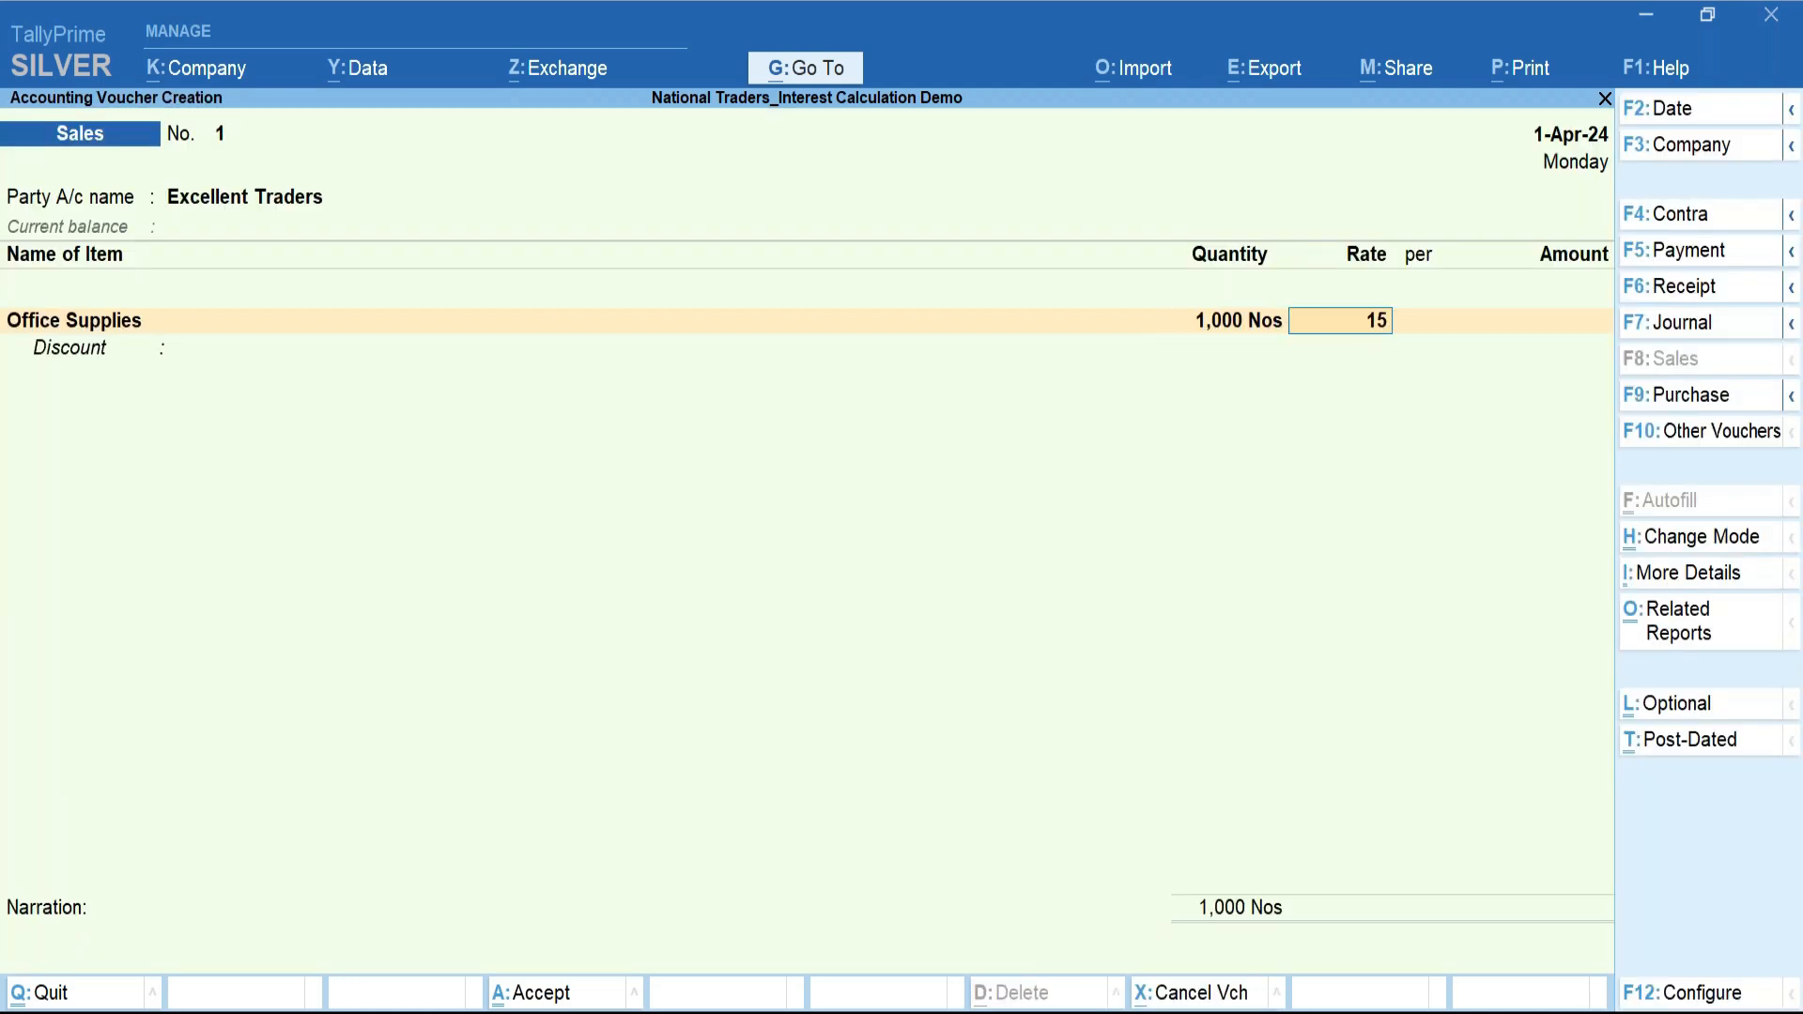
pyautogui.press('Return')
pyautogui.press('Return')
pyautogui.press('Return')
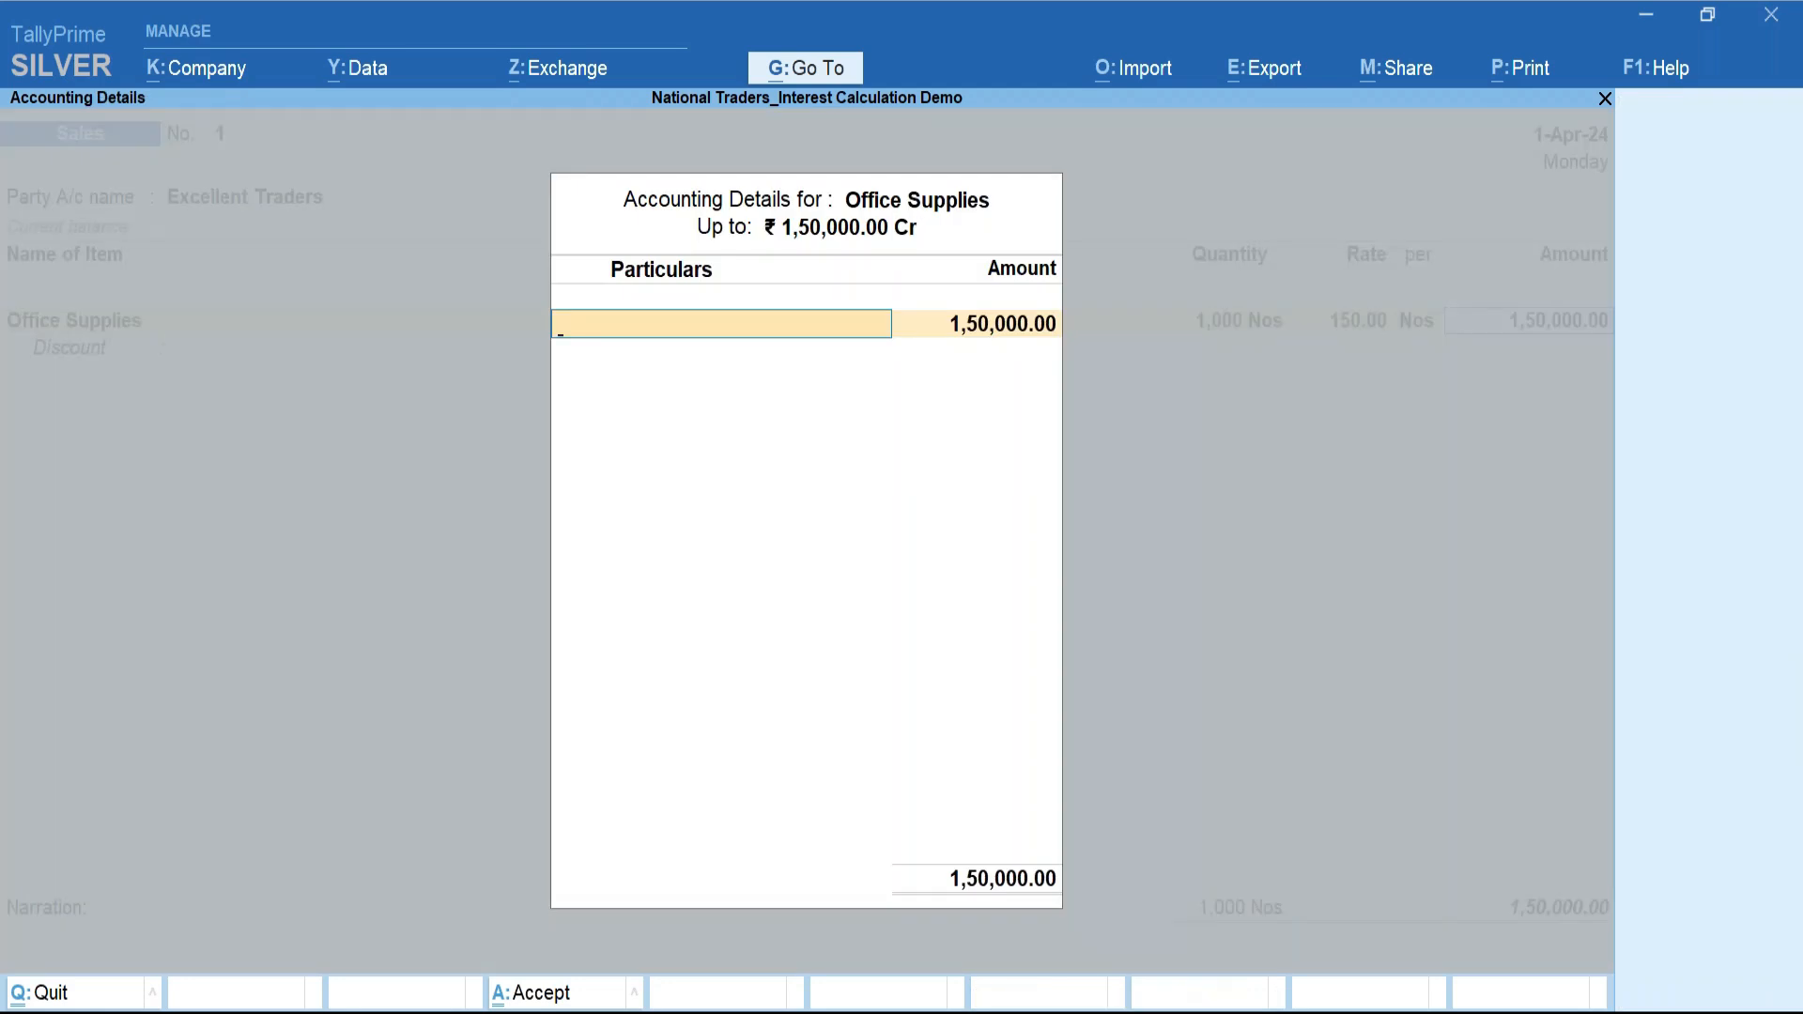
# Allocate the full Office Supplies amount of 1,50,000 to Sales A/c and end the item list.
pyautogui.press('Return')
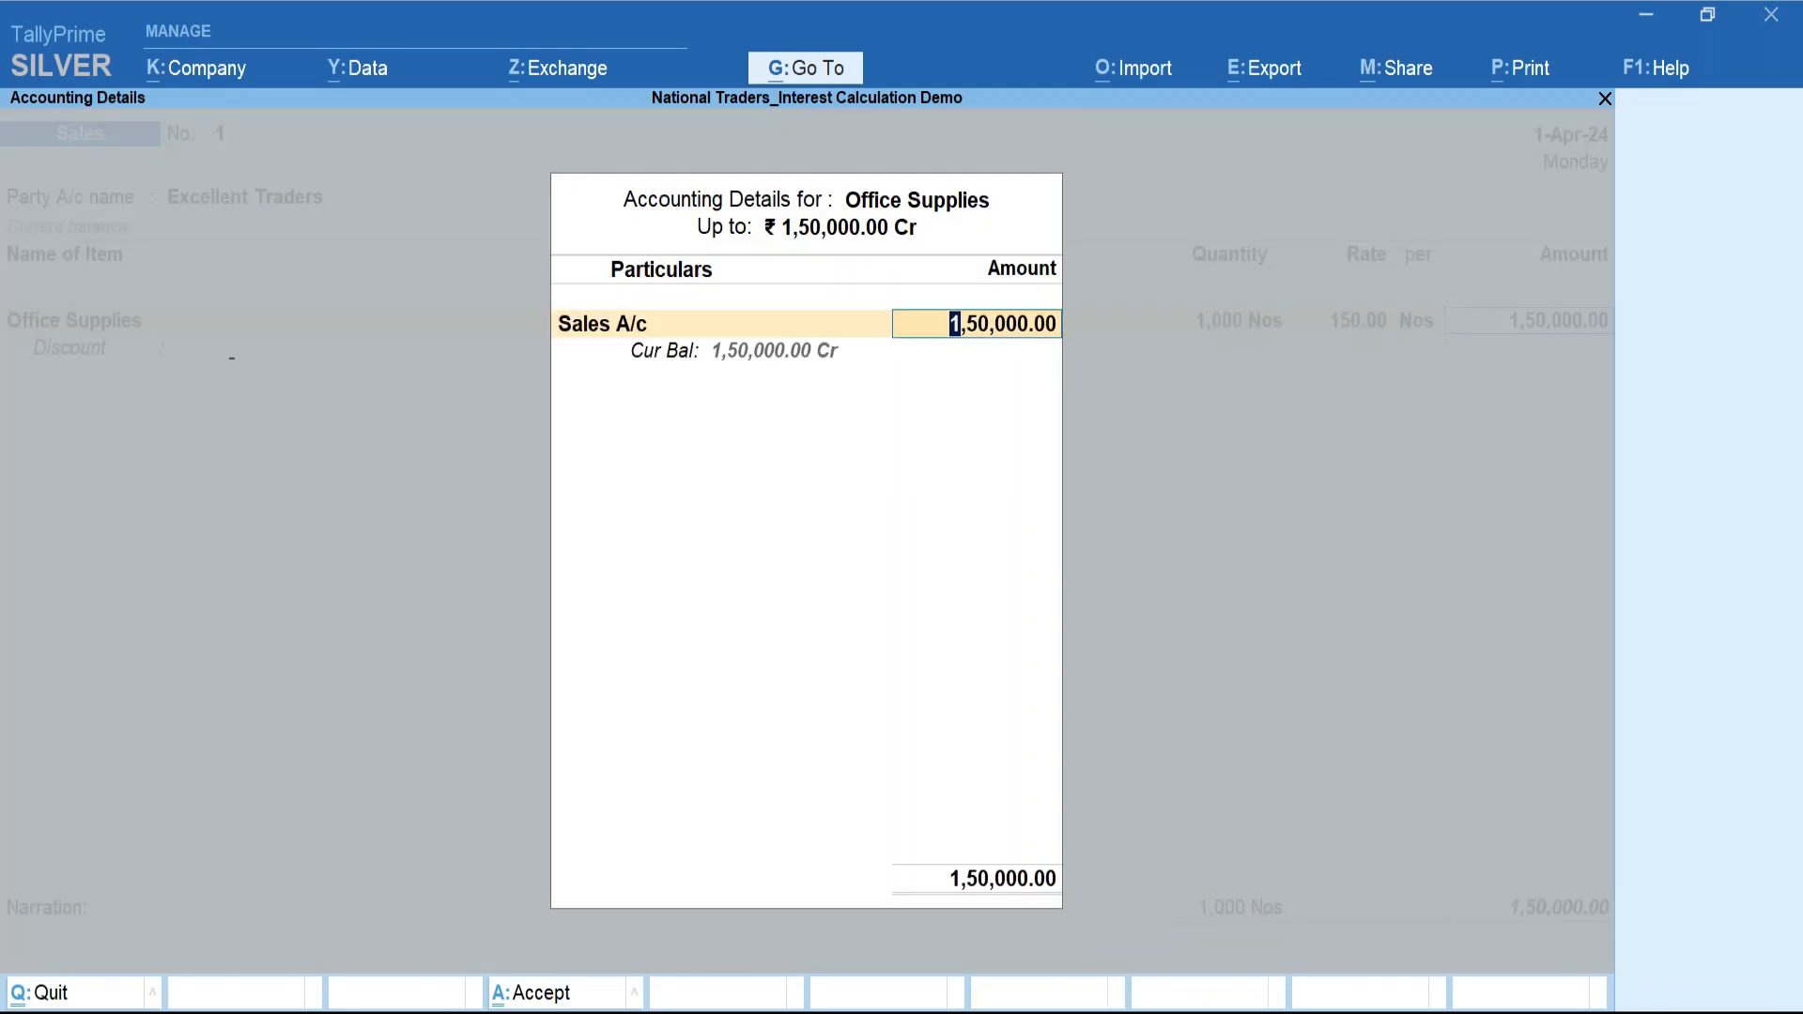
pyautogui.press('Return')
pyautogui.press('Return')
pyautogui.press('Return')
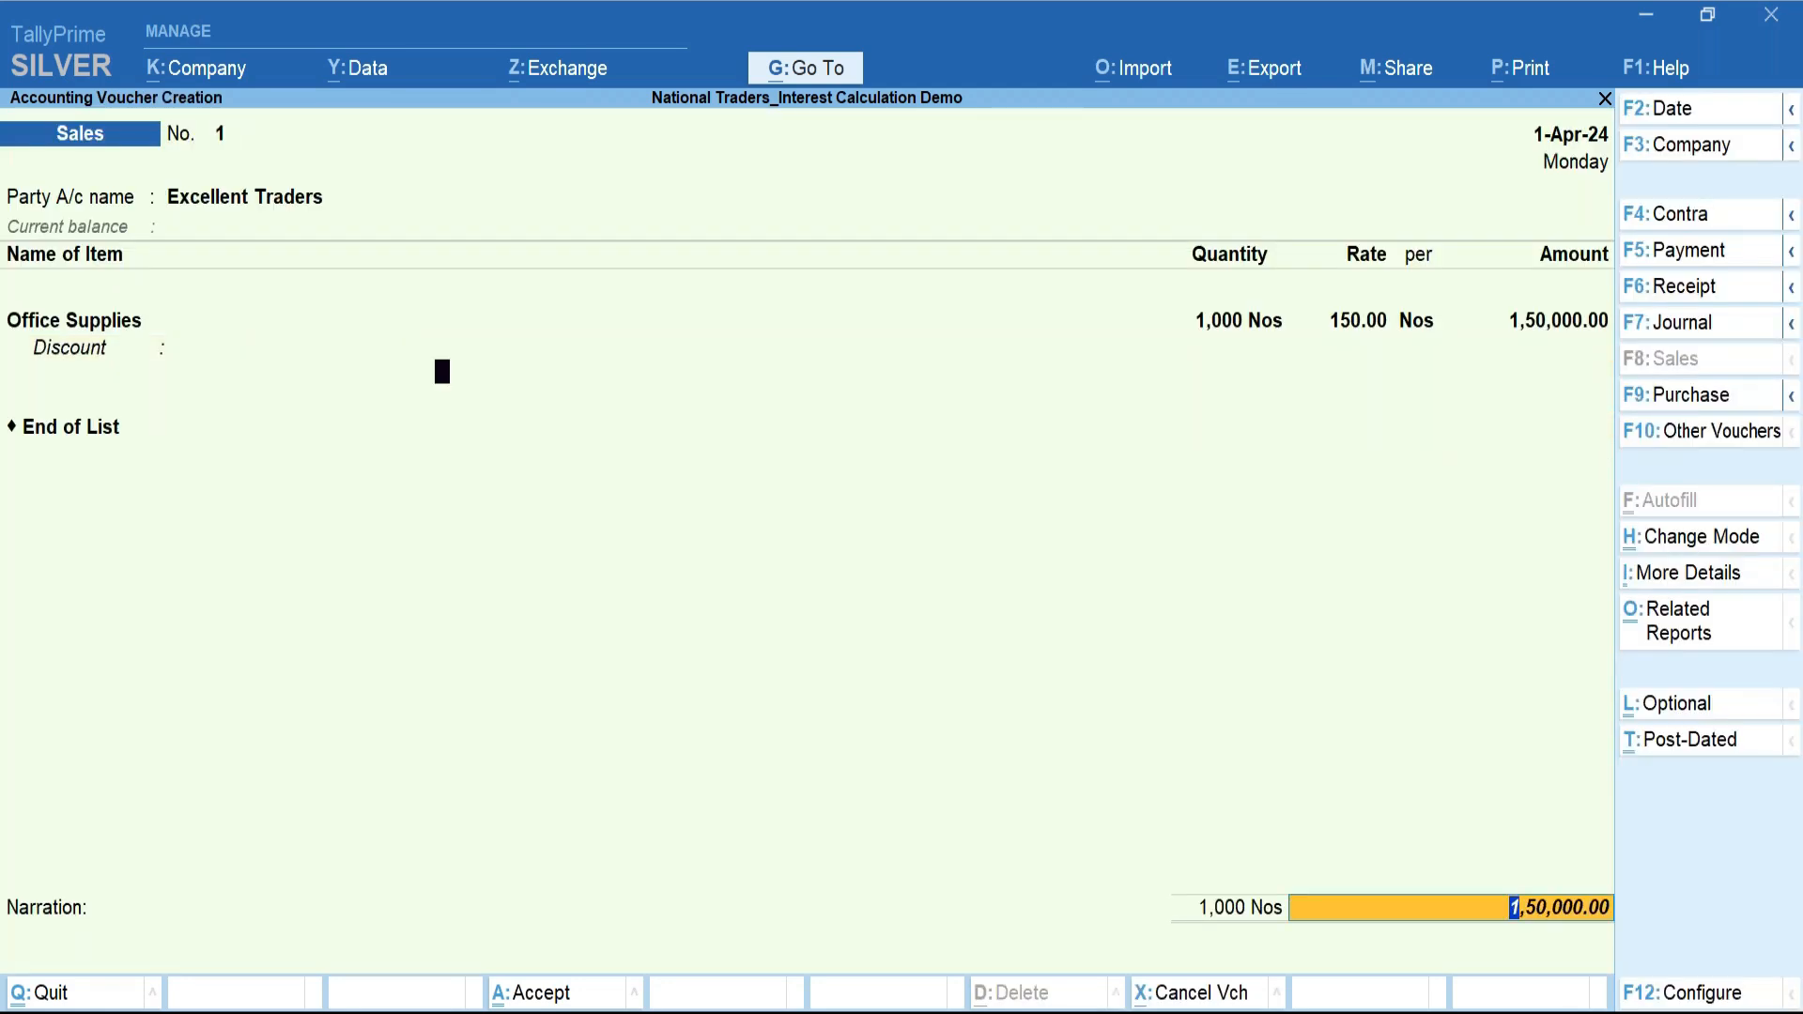
# Record the bill as New Ref 1 with 4 credit days for the full 1,50,000 Dr.
pyautogui.press('Return')
pyautogui.press('Return')
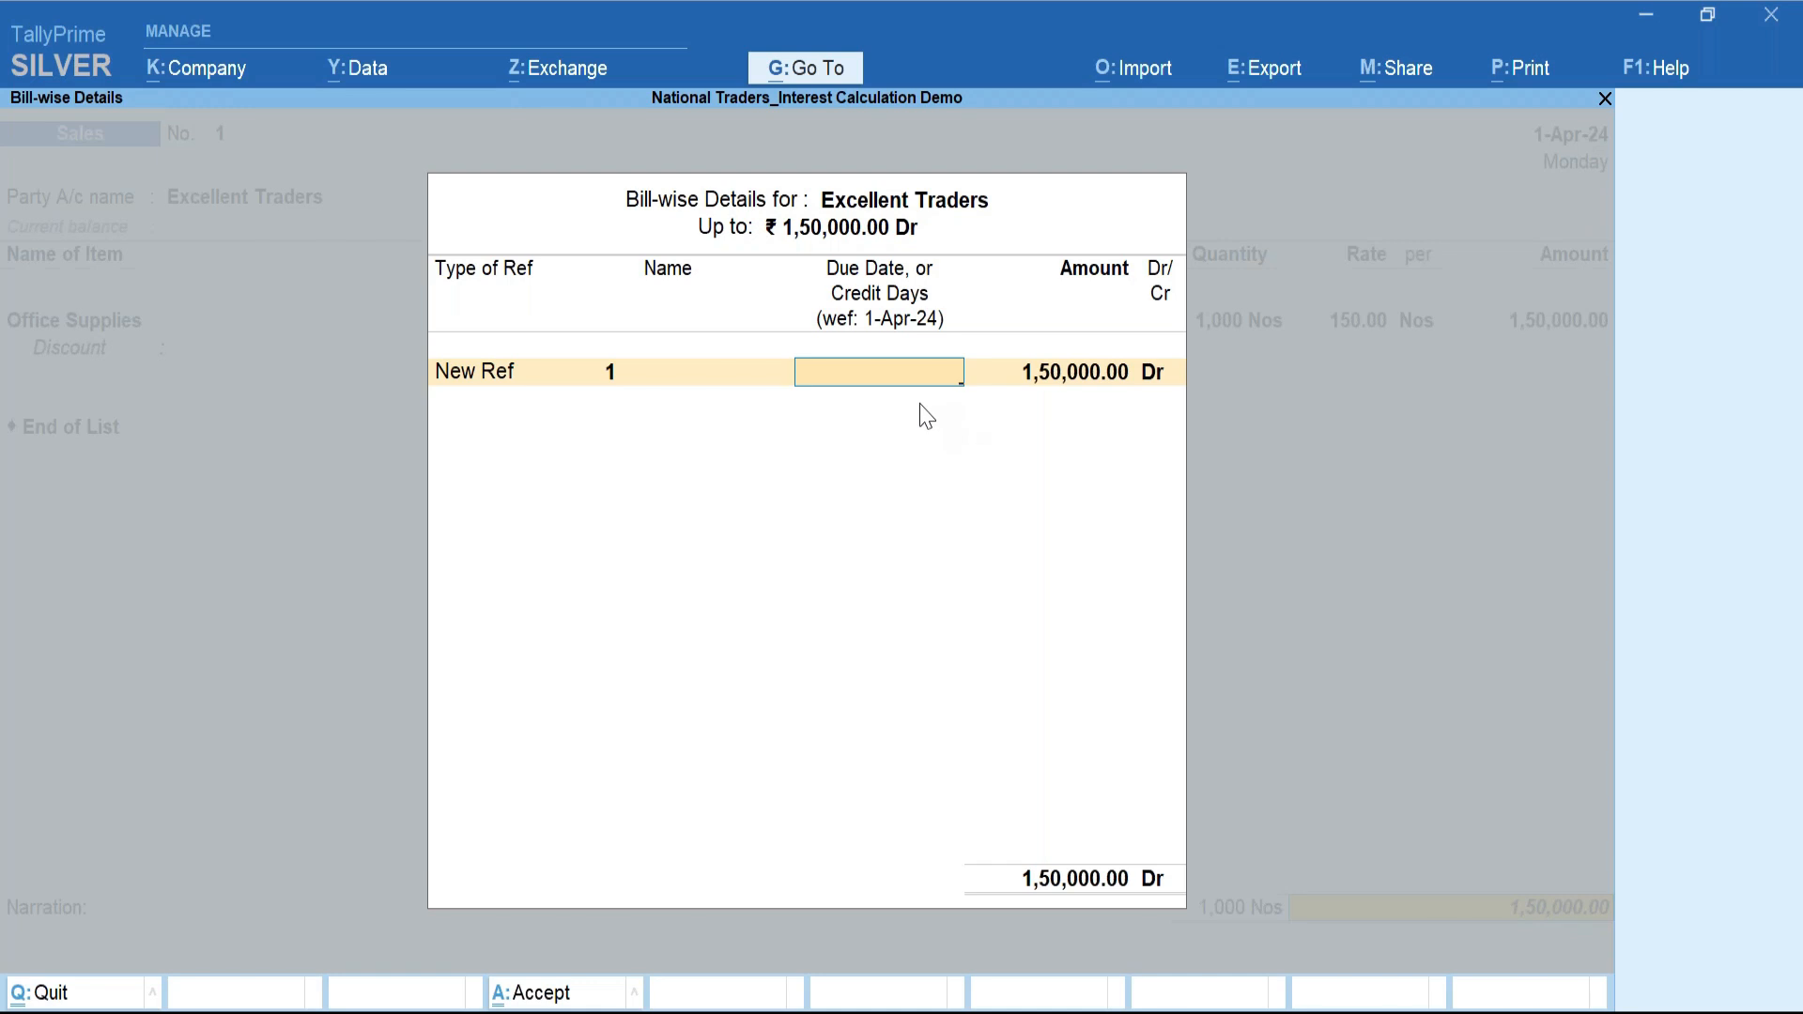
pyautogui.write('4')
pyautogui.press('Return')
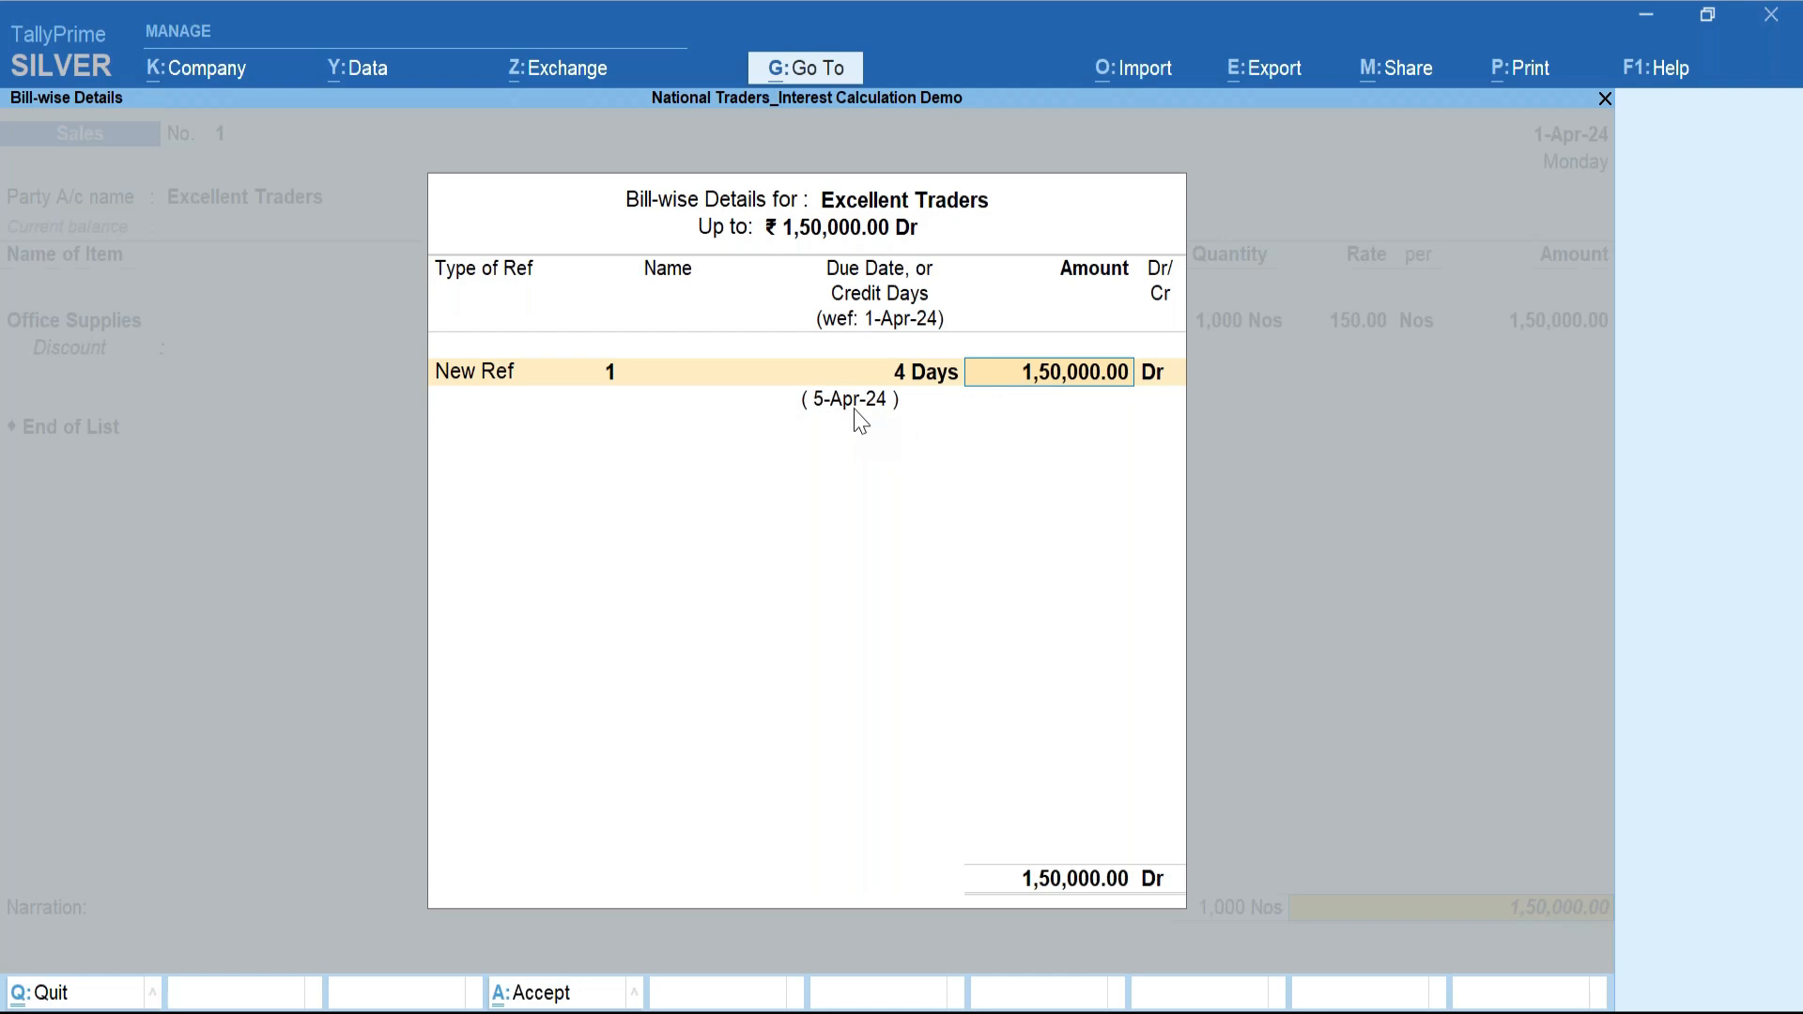
pyautogui.press('Return')
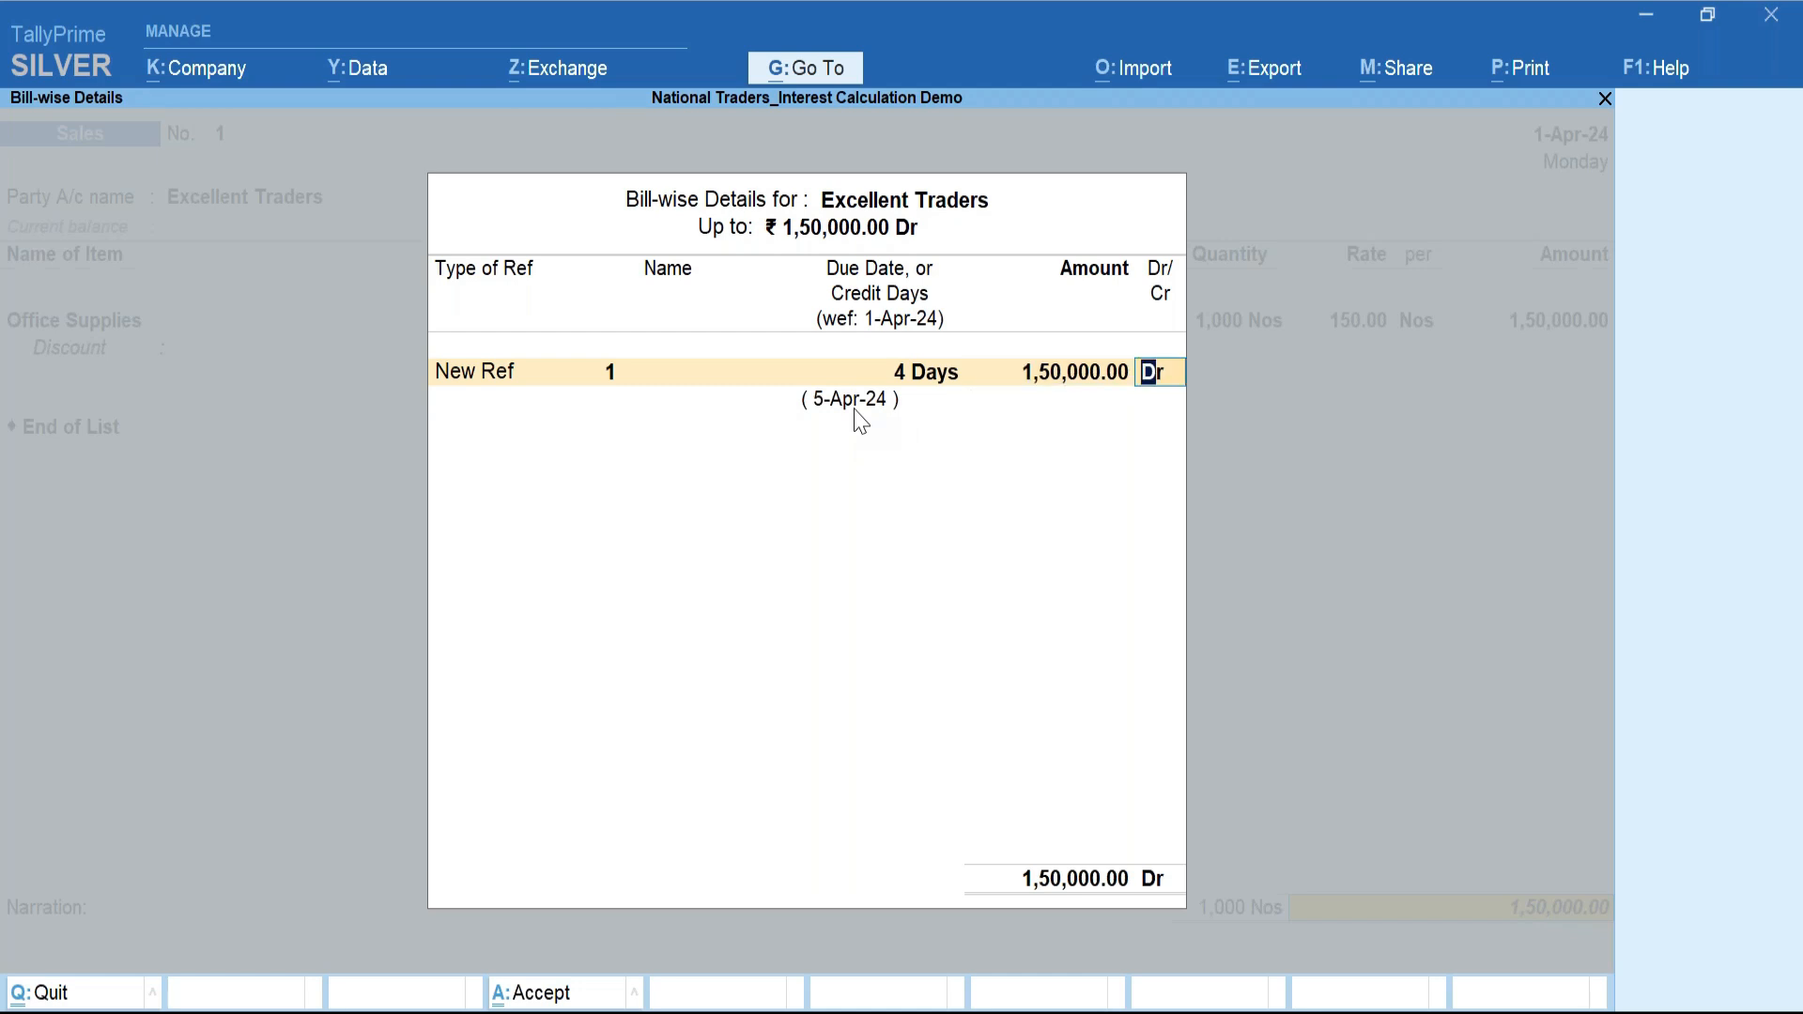
pyautogui.press('Return')
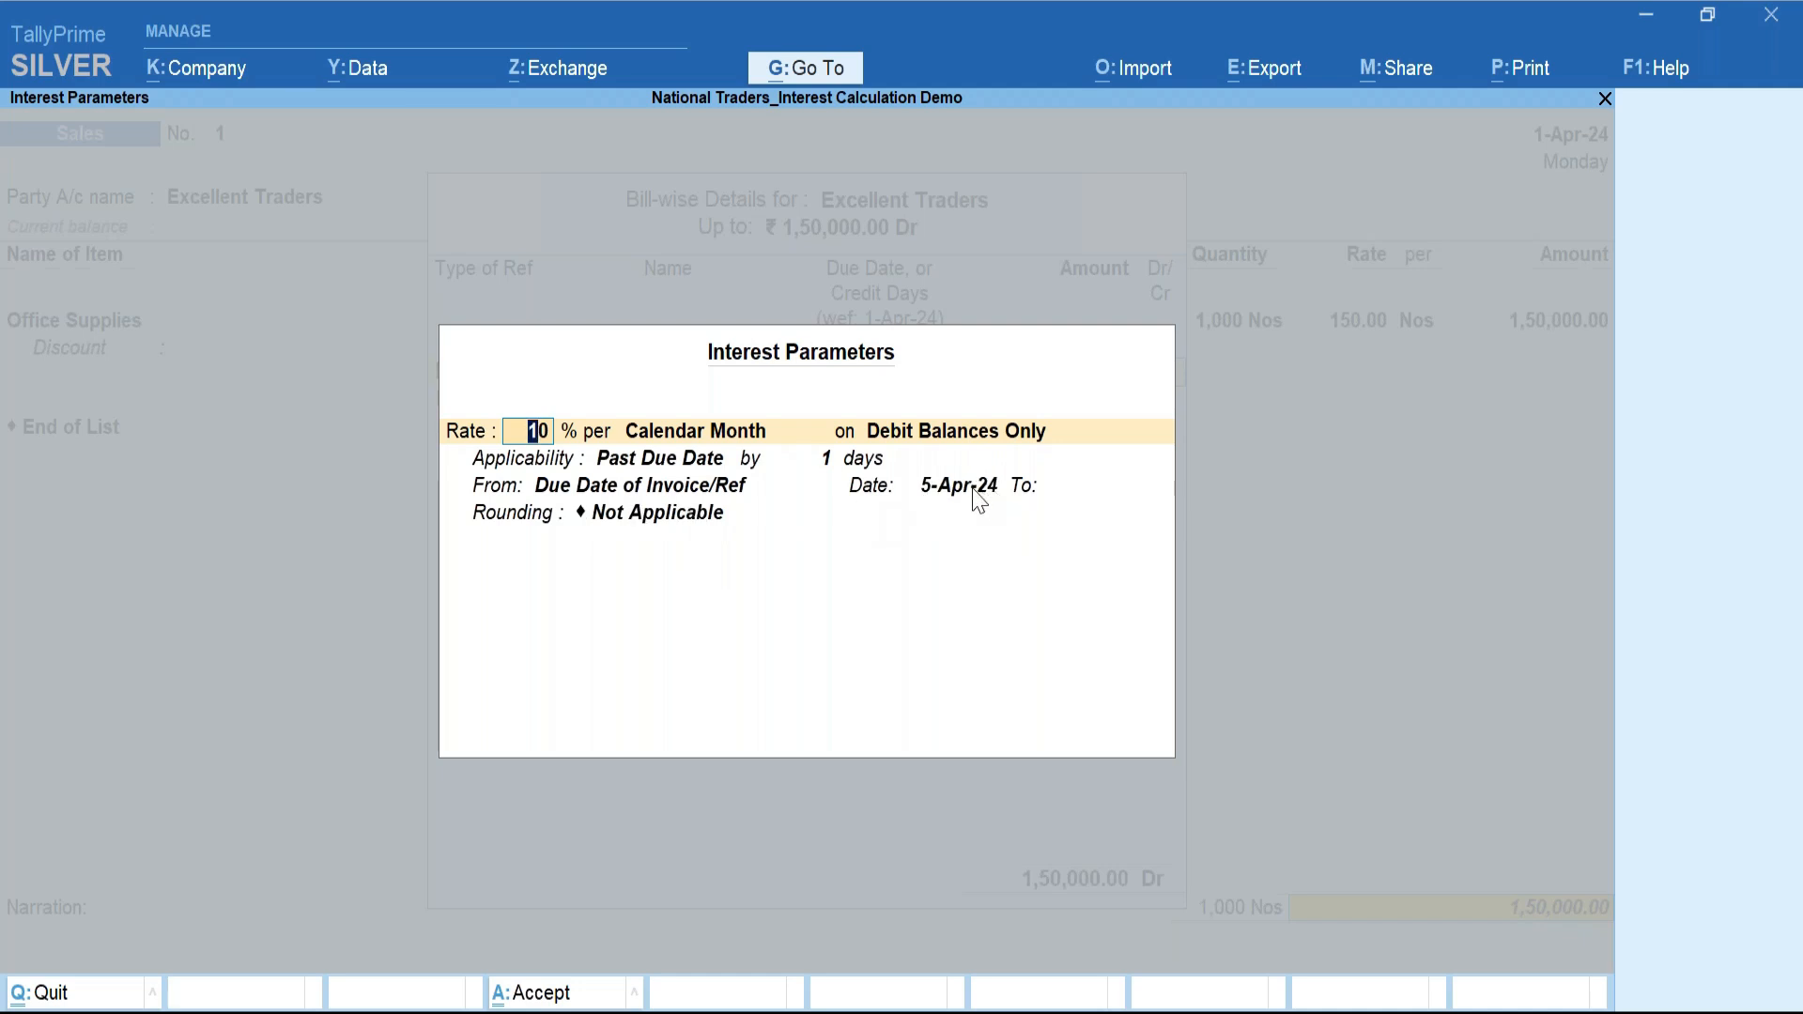
# Keep the bill's interest at 10% per Calendar Month on debit balances, past due date by 1 day, and save the sales voucher without narration.
pyautogui.press('Return')
pyautogui.press('Return')
pyautogui.press('Return')
pyautogui.press('Return')
pyautogui.press('Return')
pyautogui.press('Return')
pyautogui.press('Return')
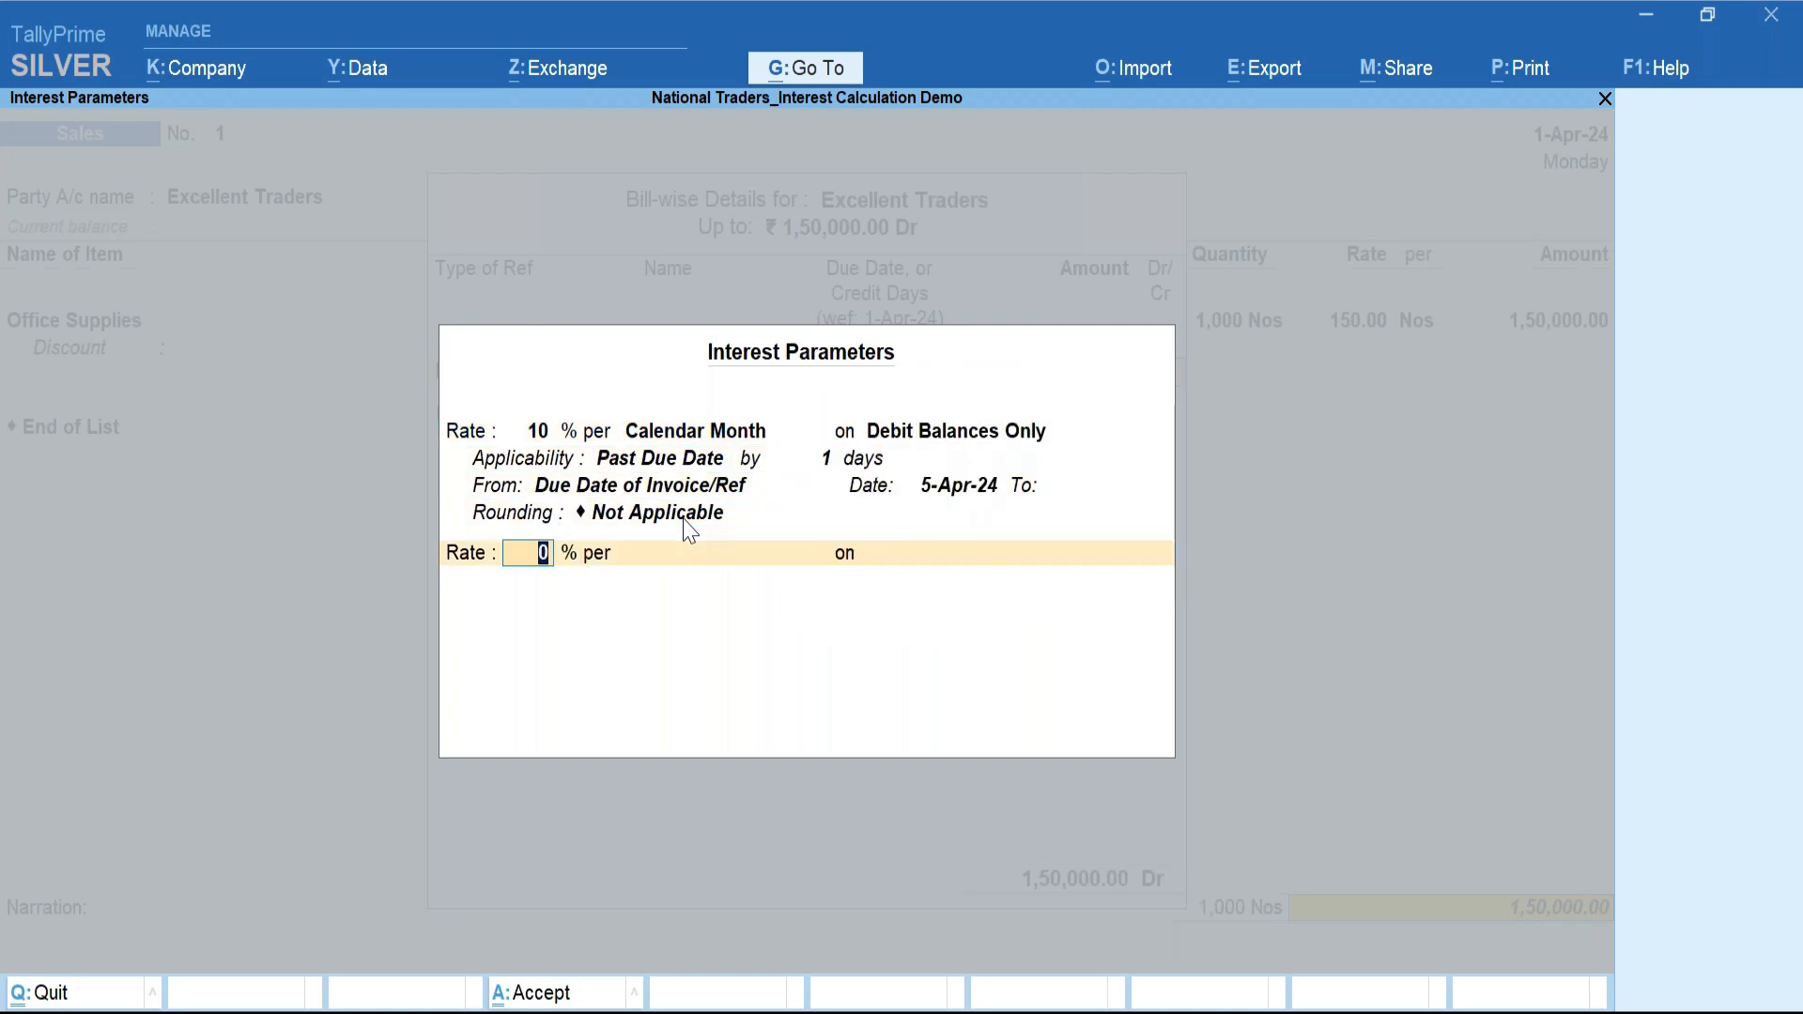
pyautogui.press('Return')
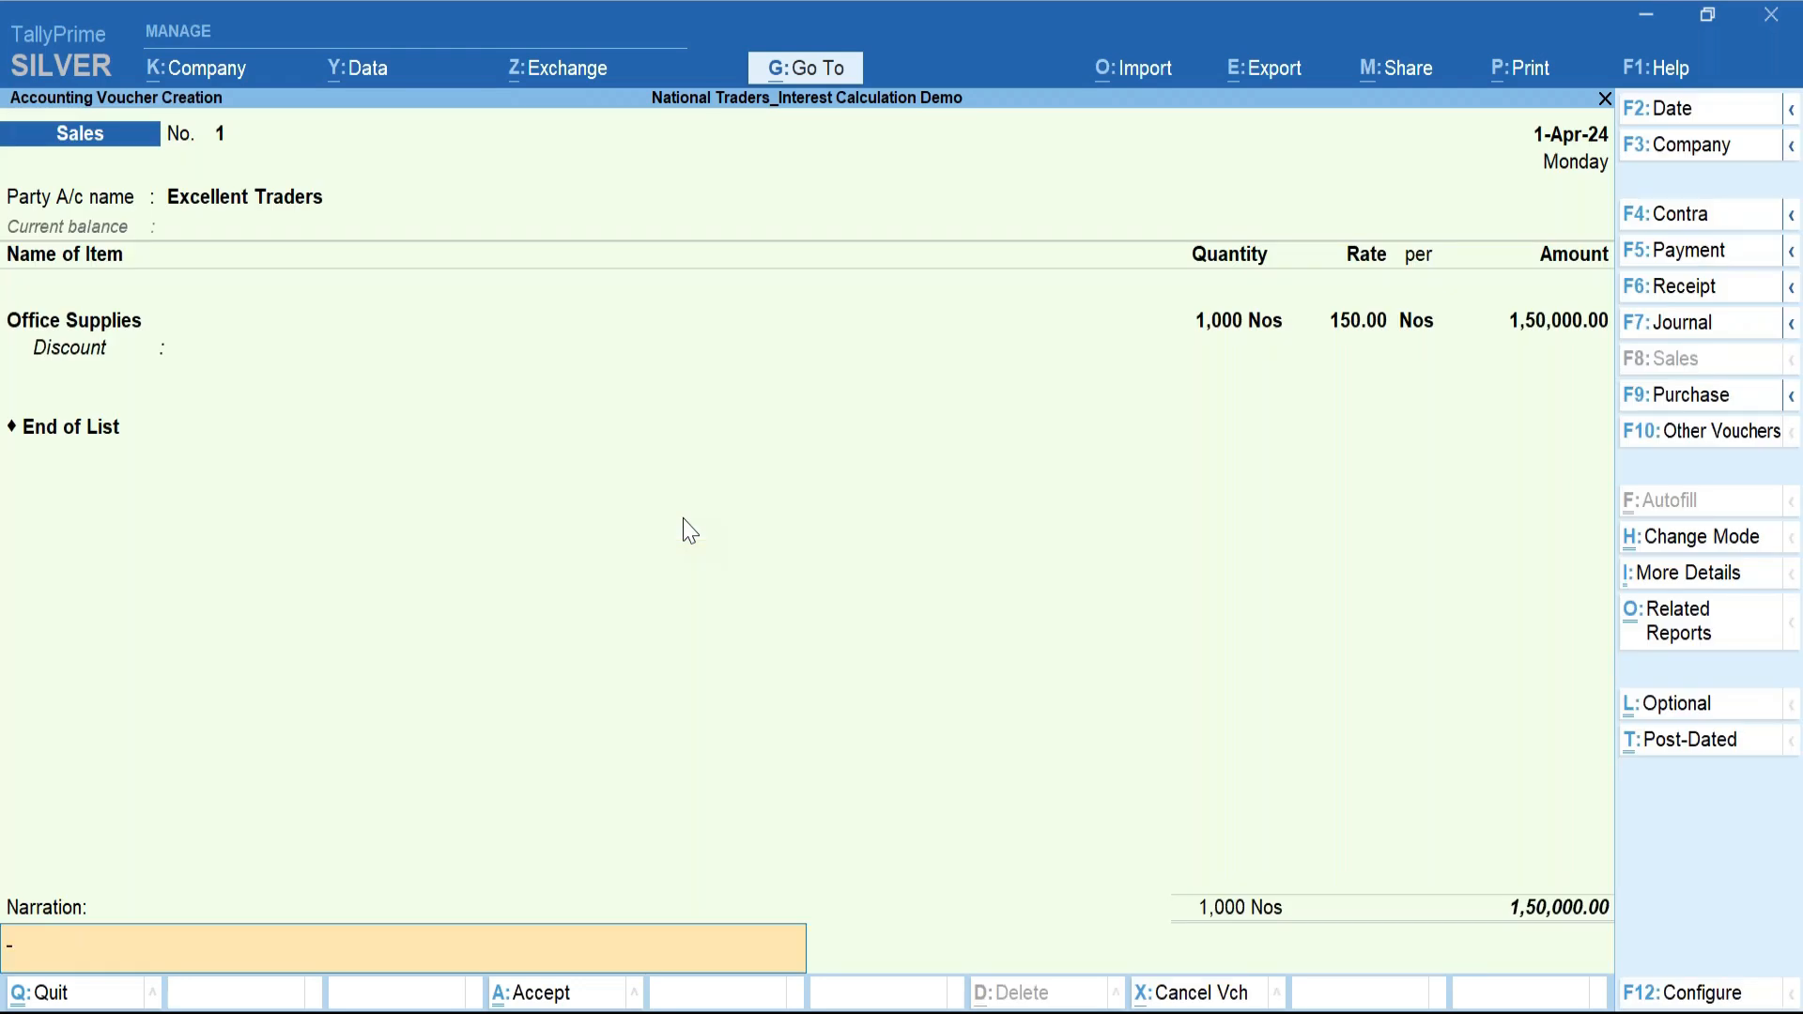
pyautogui.press('Return')
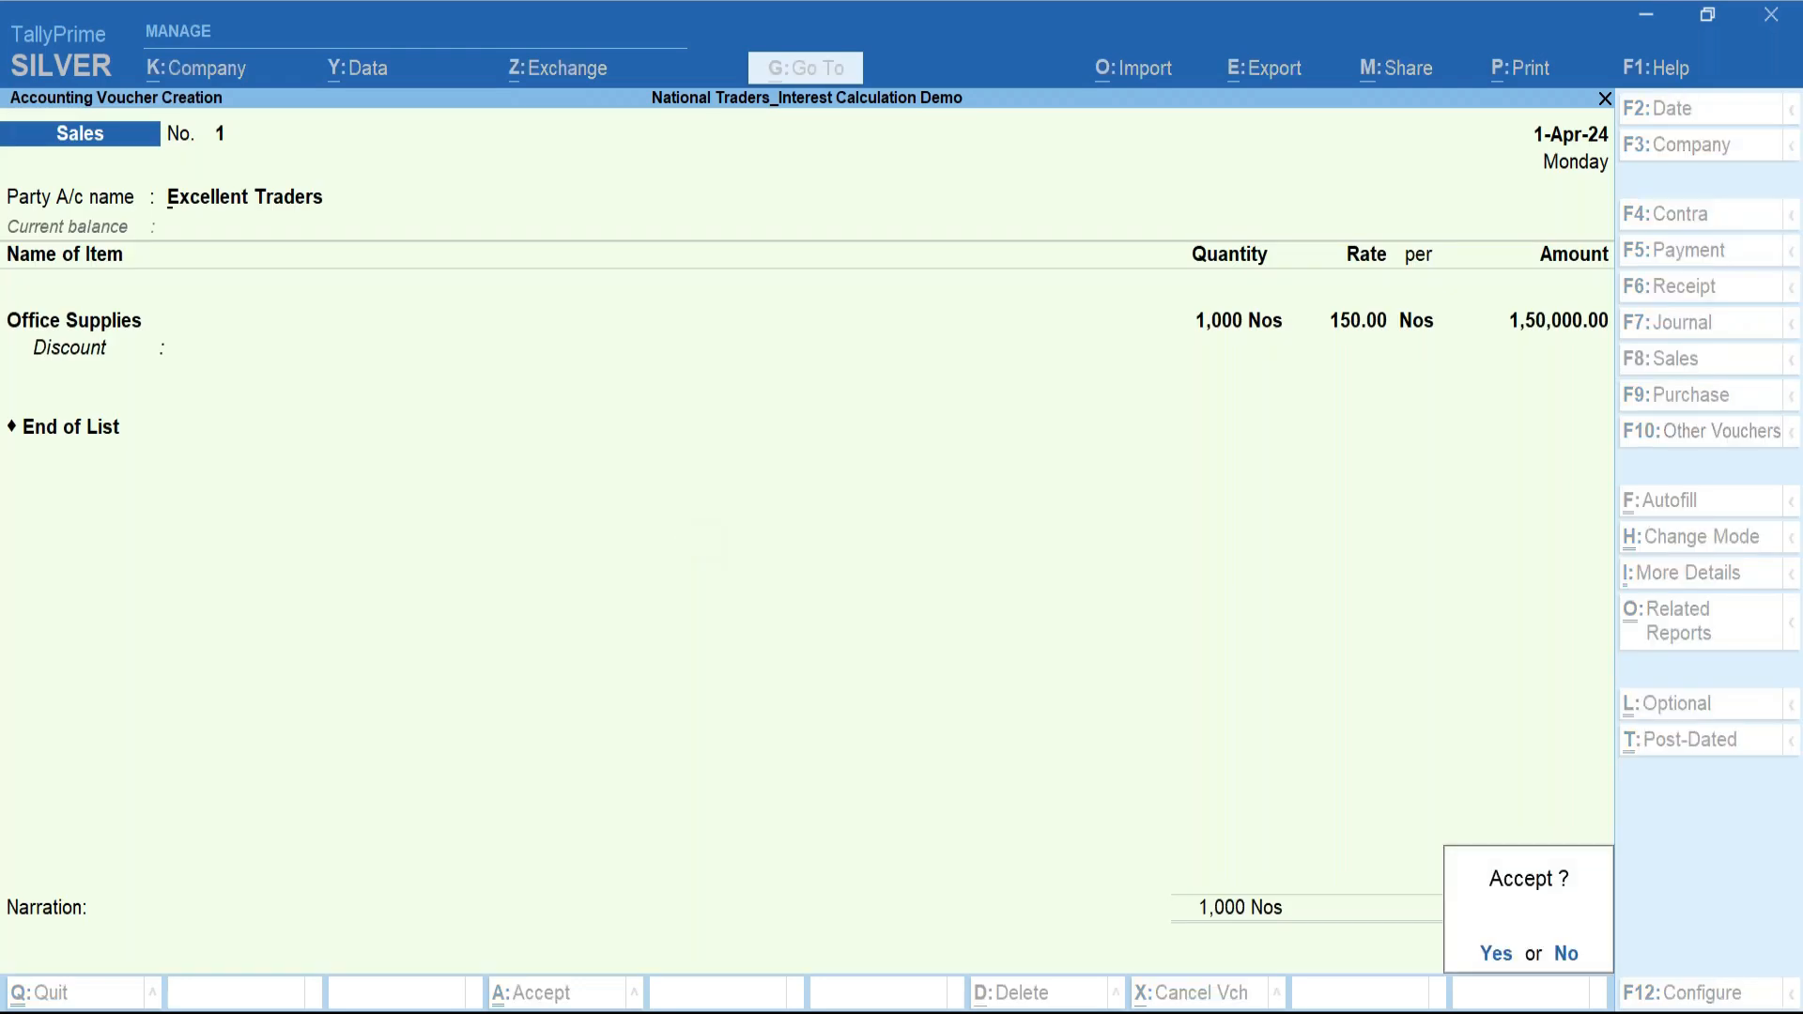
pyautogui.press('Return')
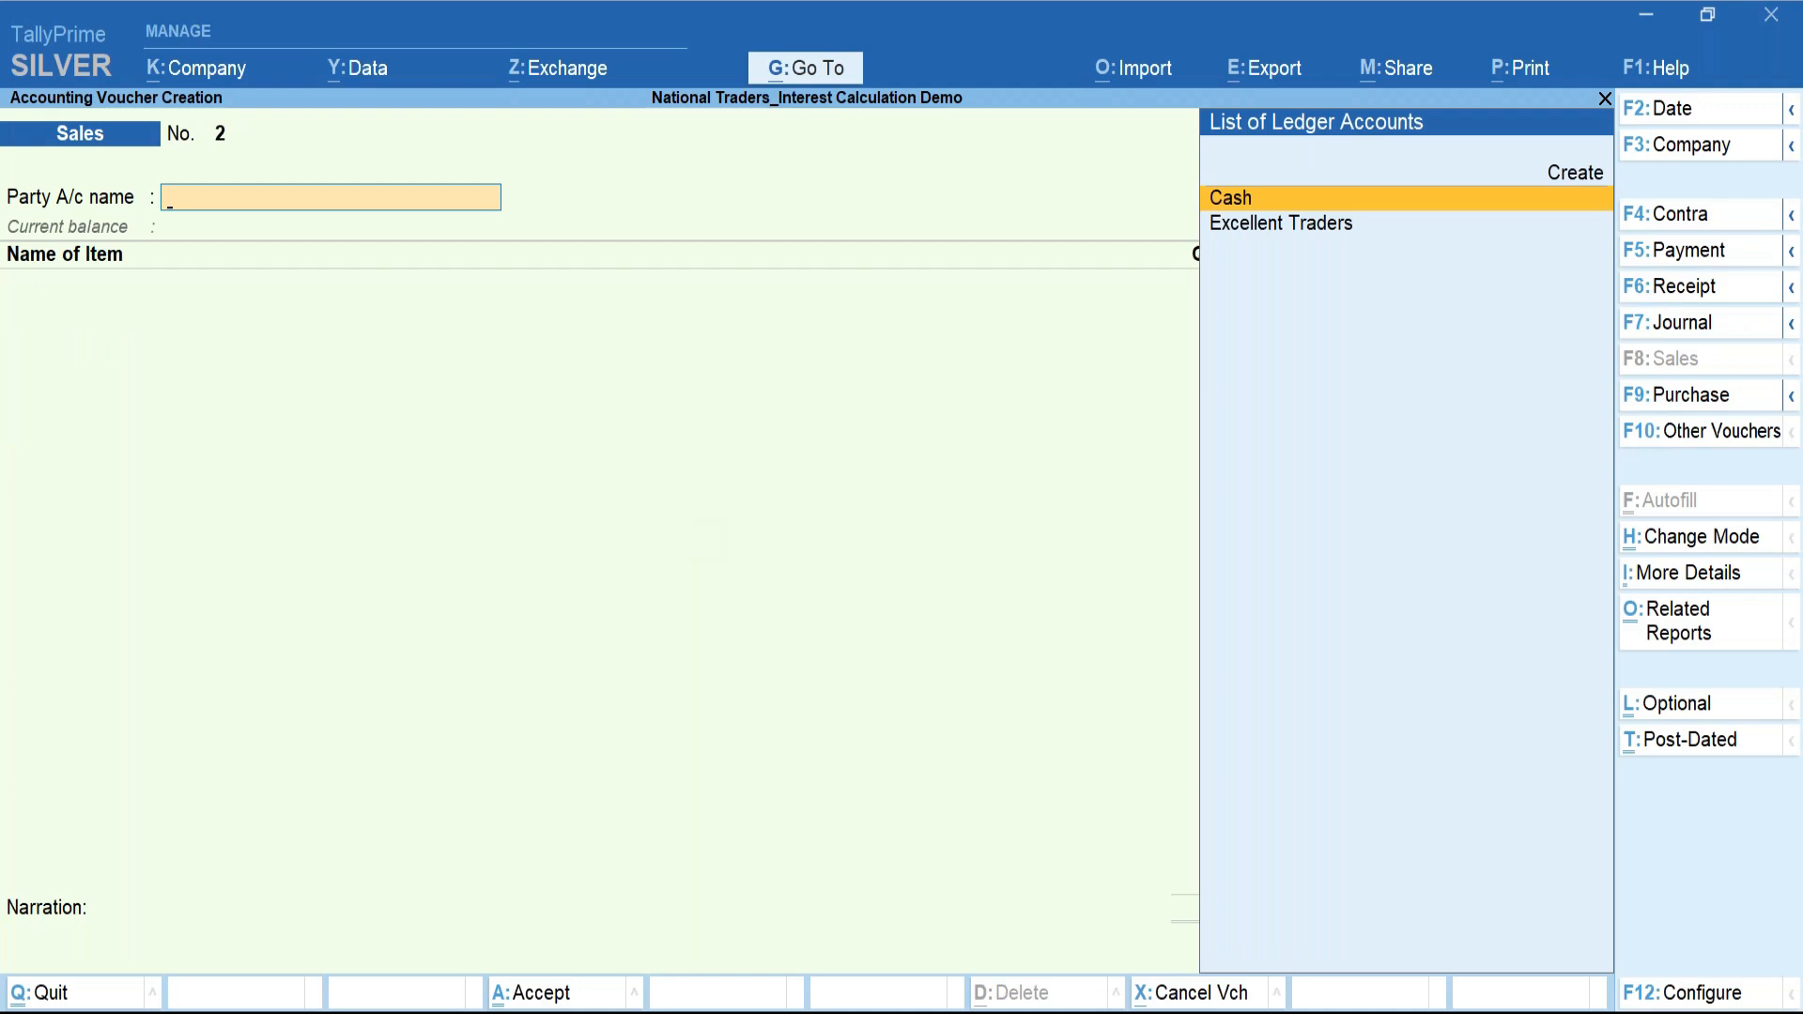
# Leave voucher entry and go to the Interest Calculations reports under Statements of Accounts.
pyautogui.press('Escape')
pyautogui.press('Return')
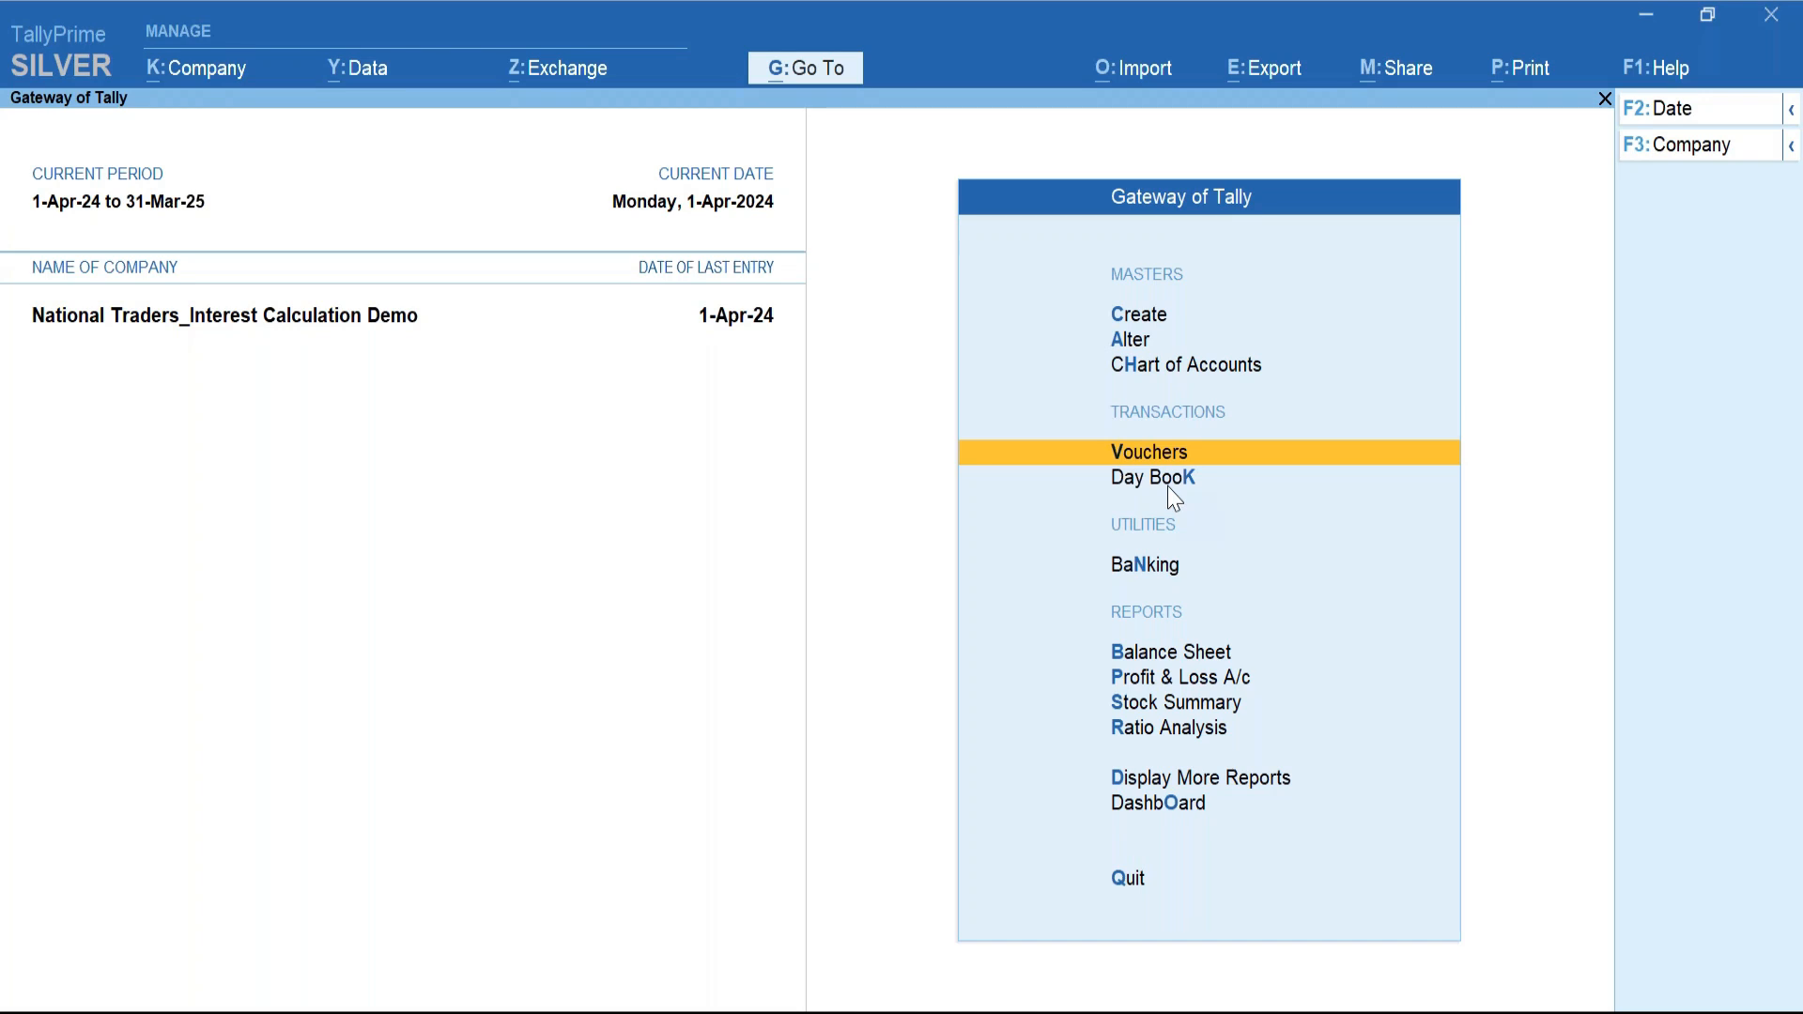
pyautogui.click(1183, 785)
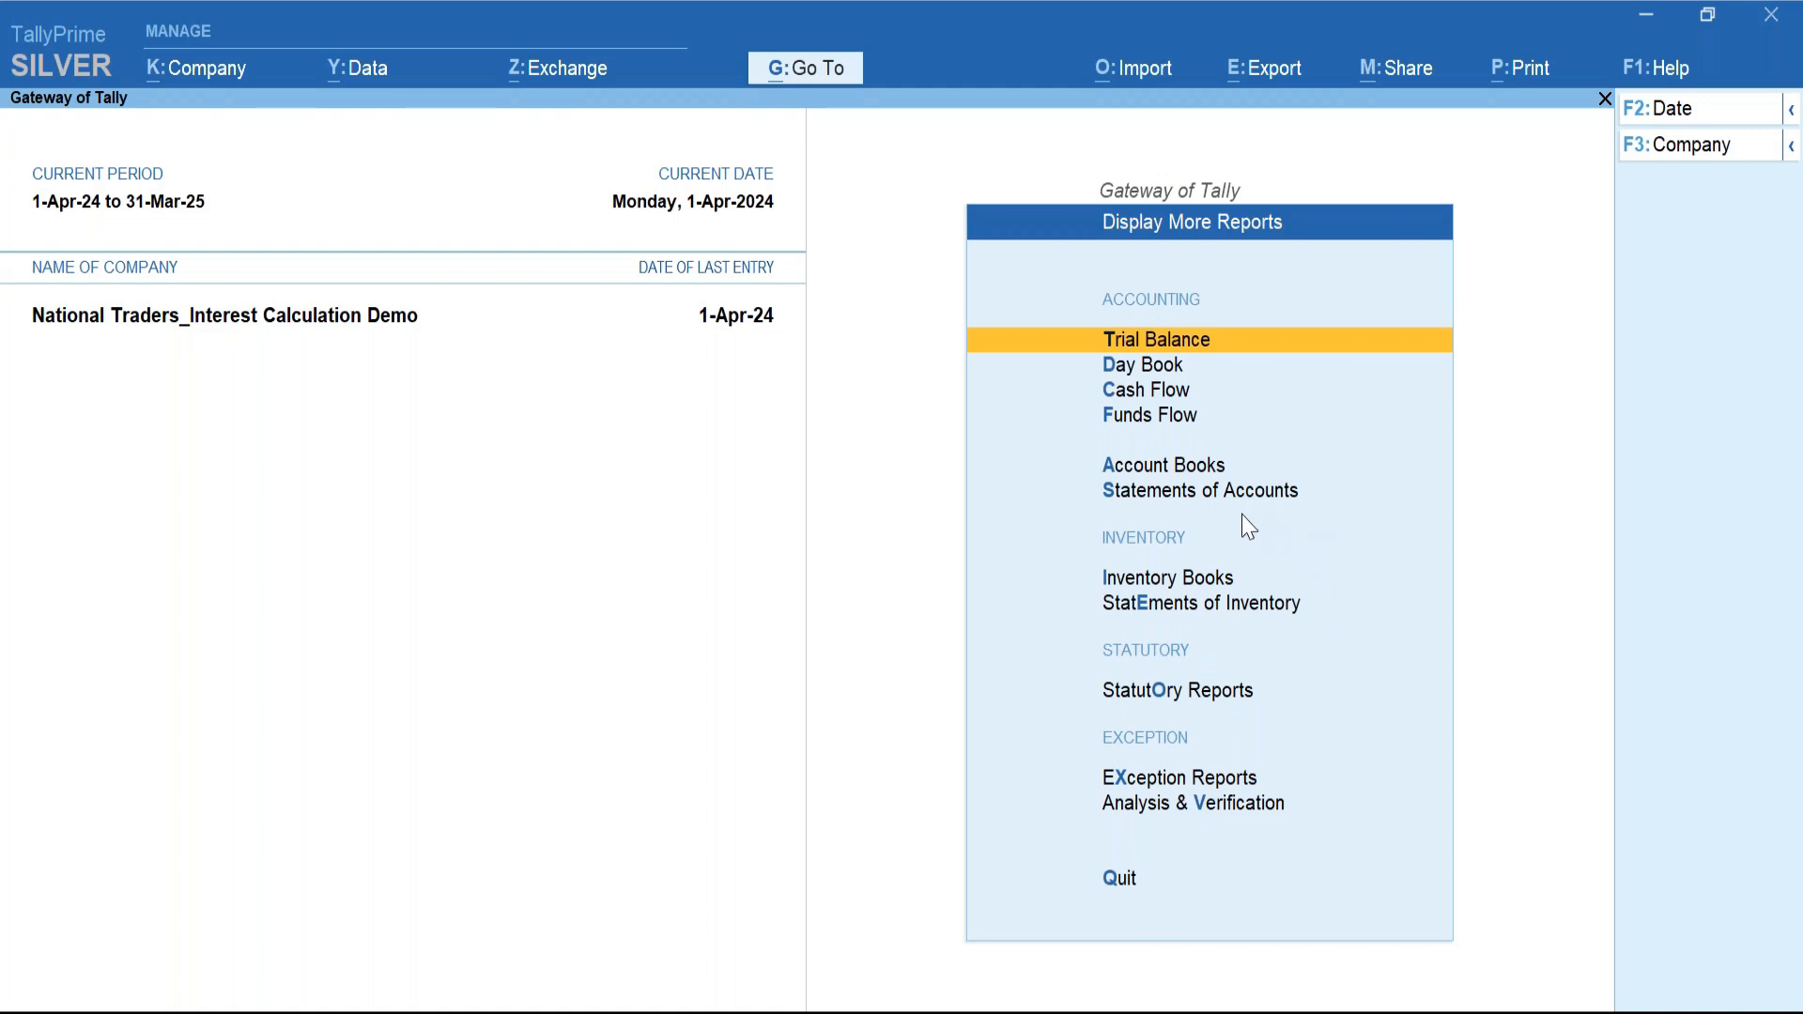
pyautogui.press('Down')
pyautogui.press('Down')
pyautogui.press('Down')
pyautogui.press('Down')
pyautogui.press('Down')
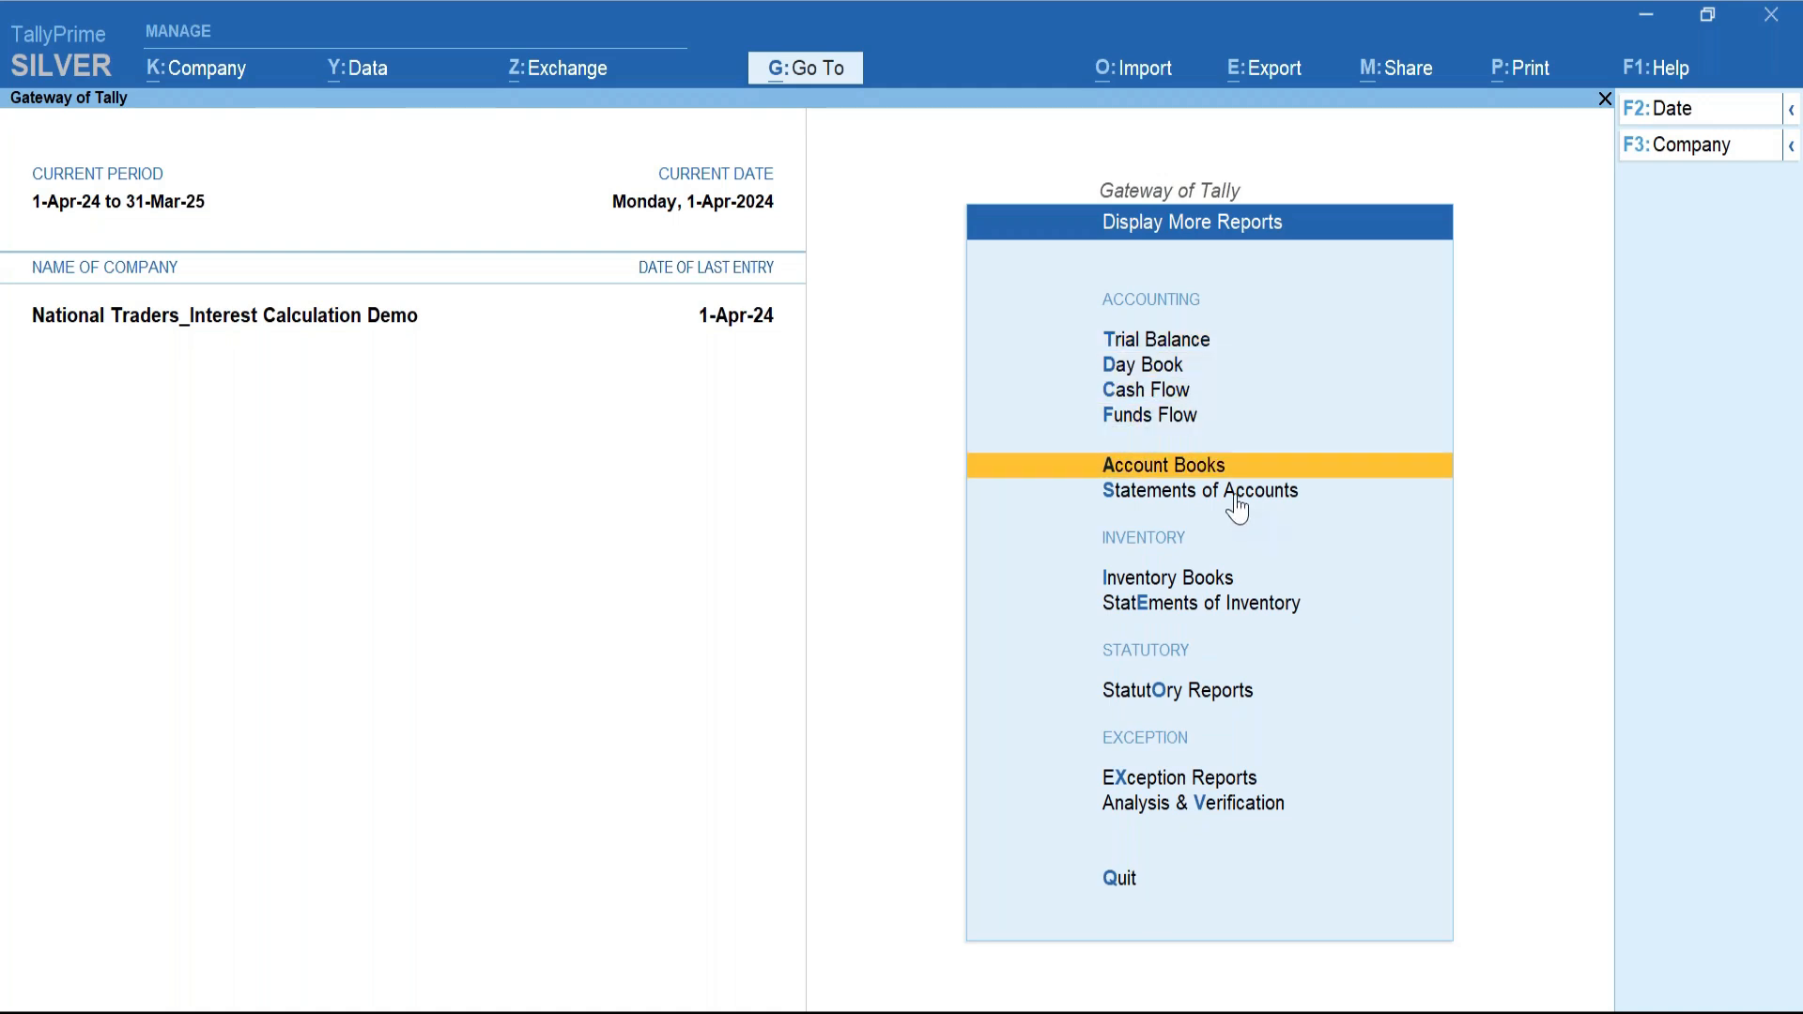
pyautogui.press('Return')
pyautogui.press('Down')
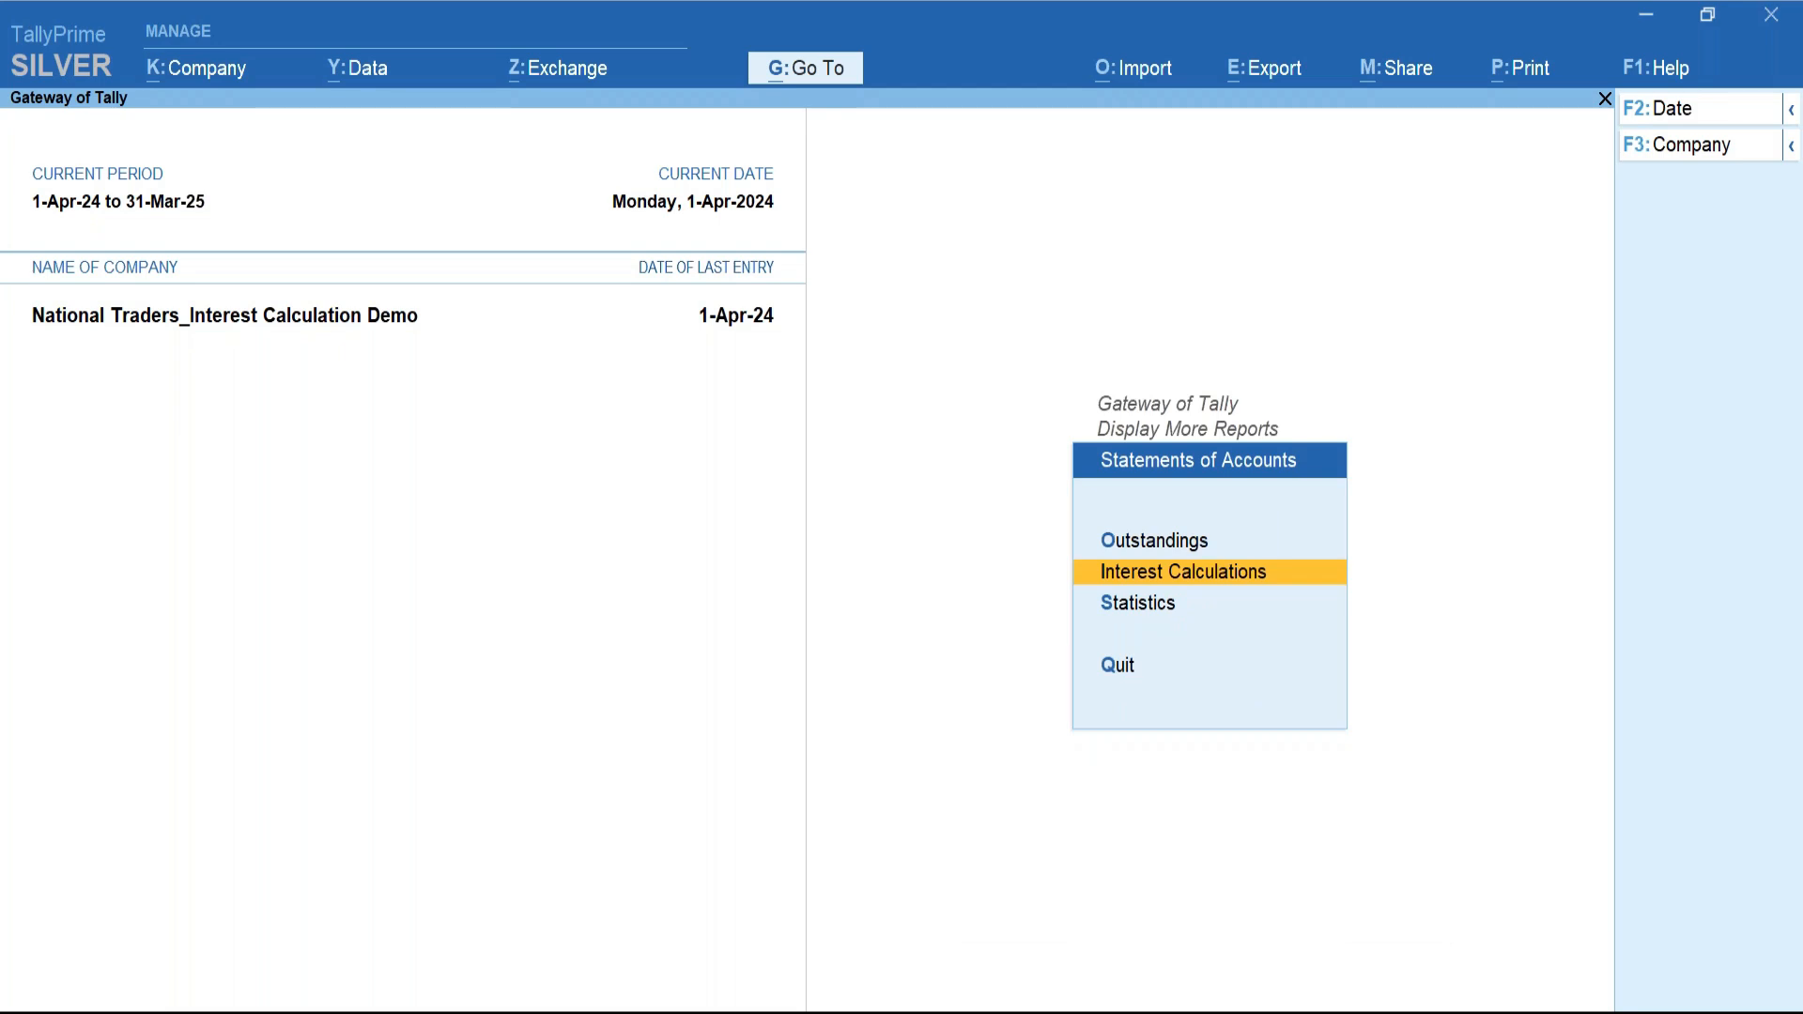
pyautogui.press('Return')
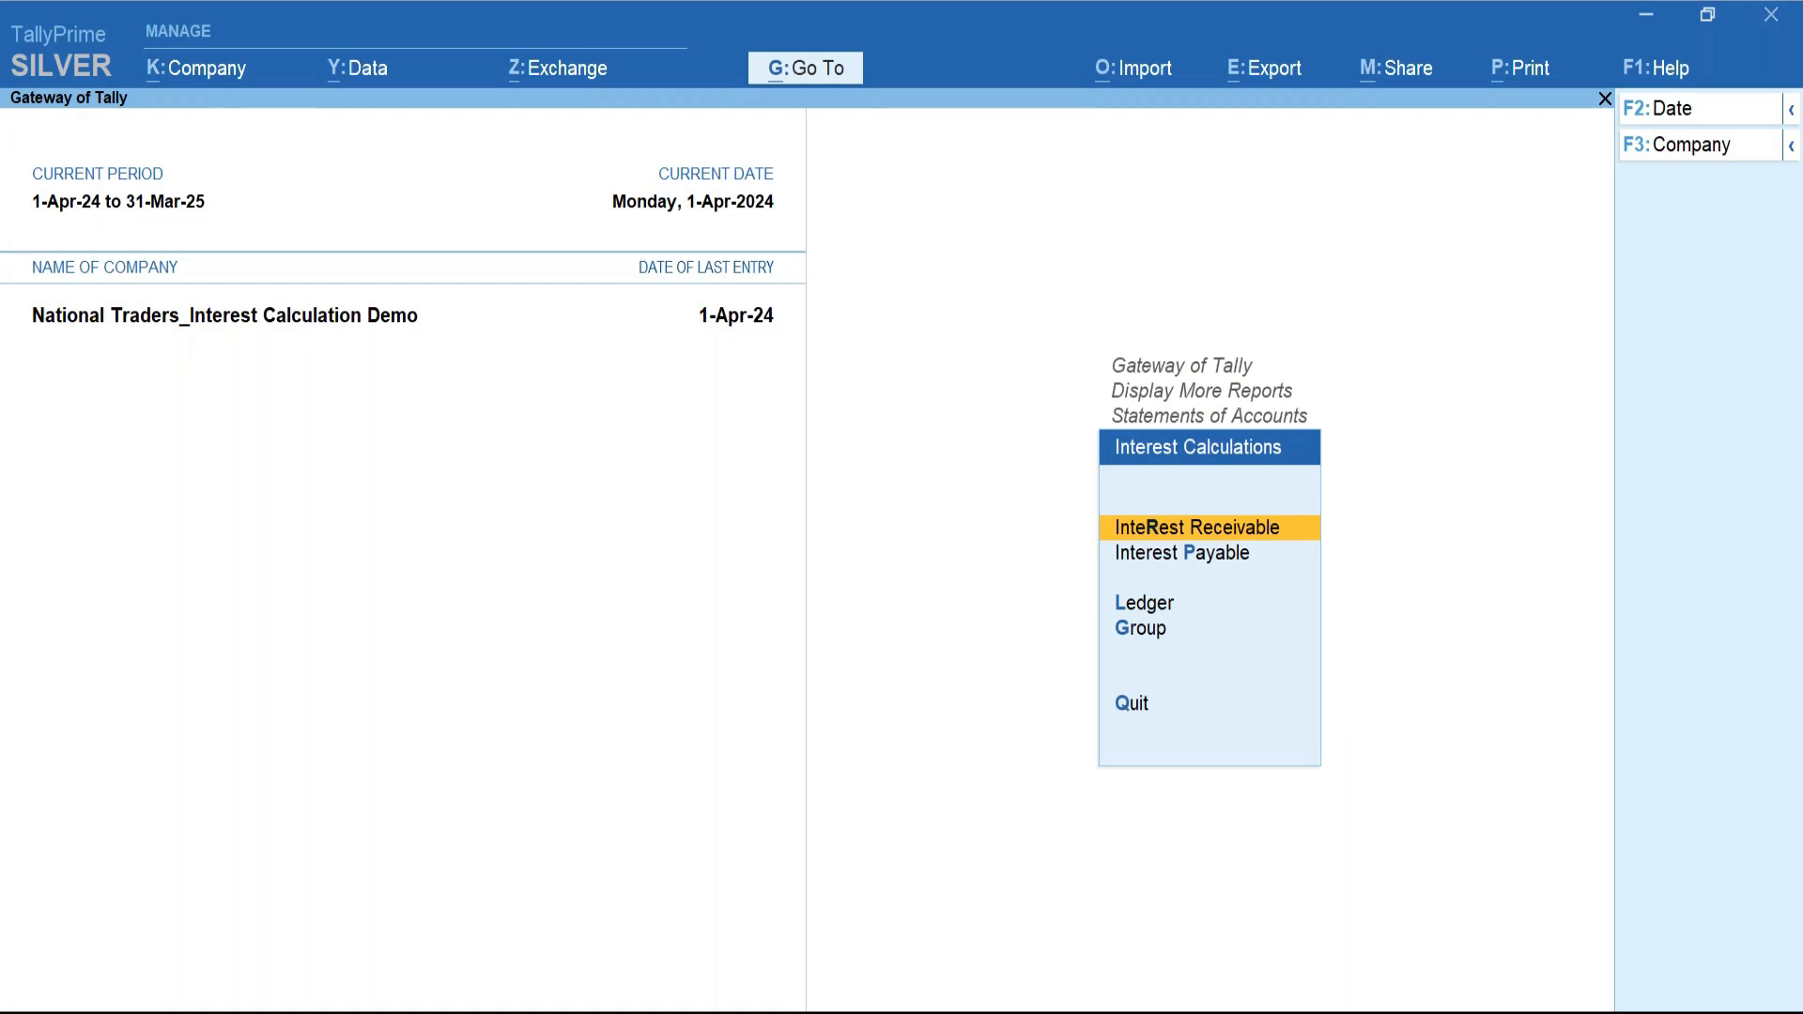
# Open the ledger interest calculation report for Excellent Traders.
pyautogui.press('Down')
pyautogui.press('Down')
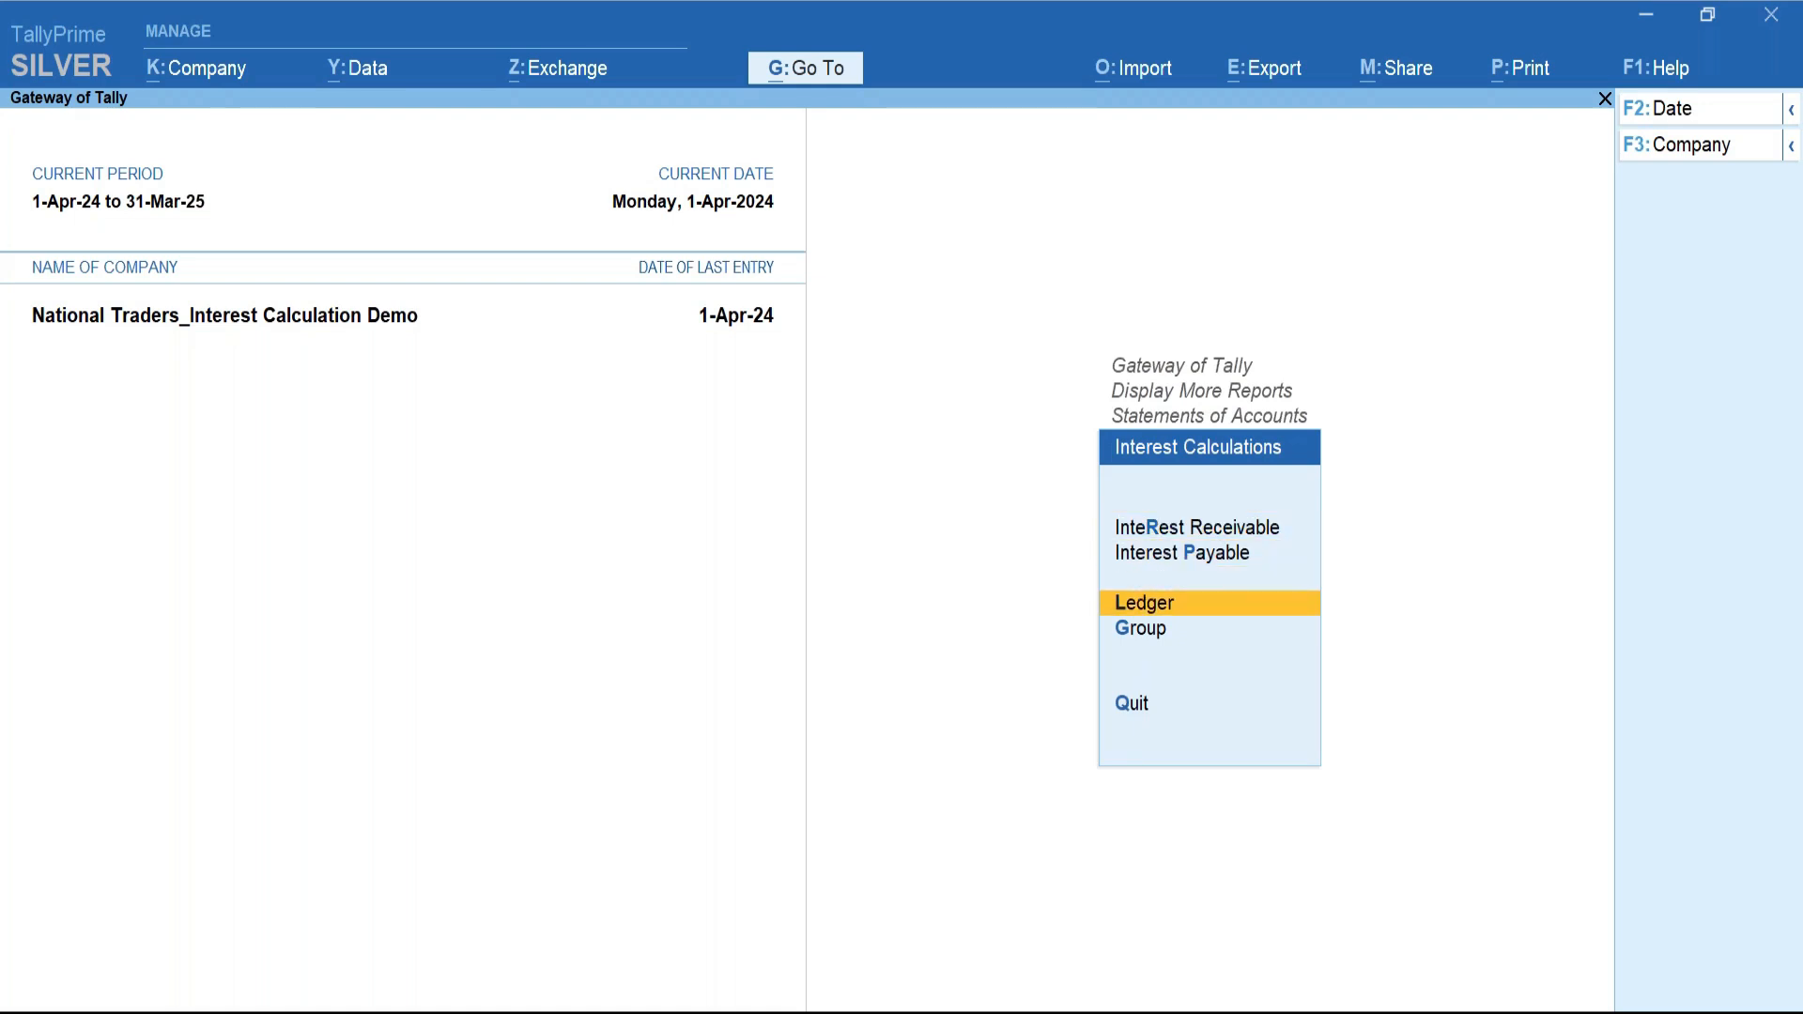
pyautogui.press('Return')
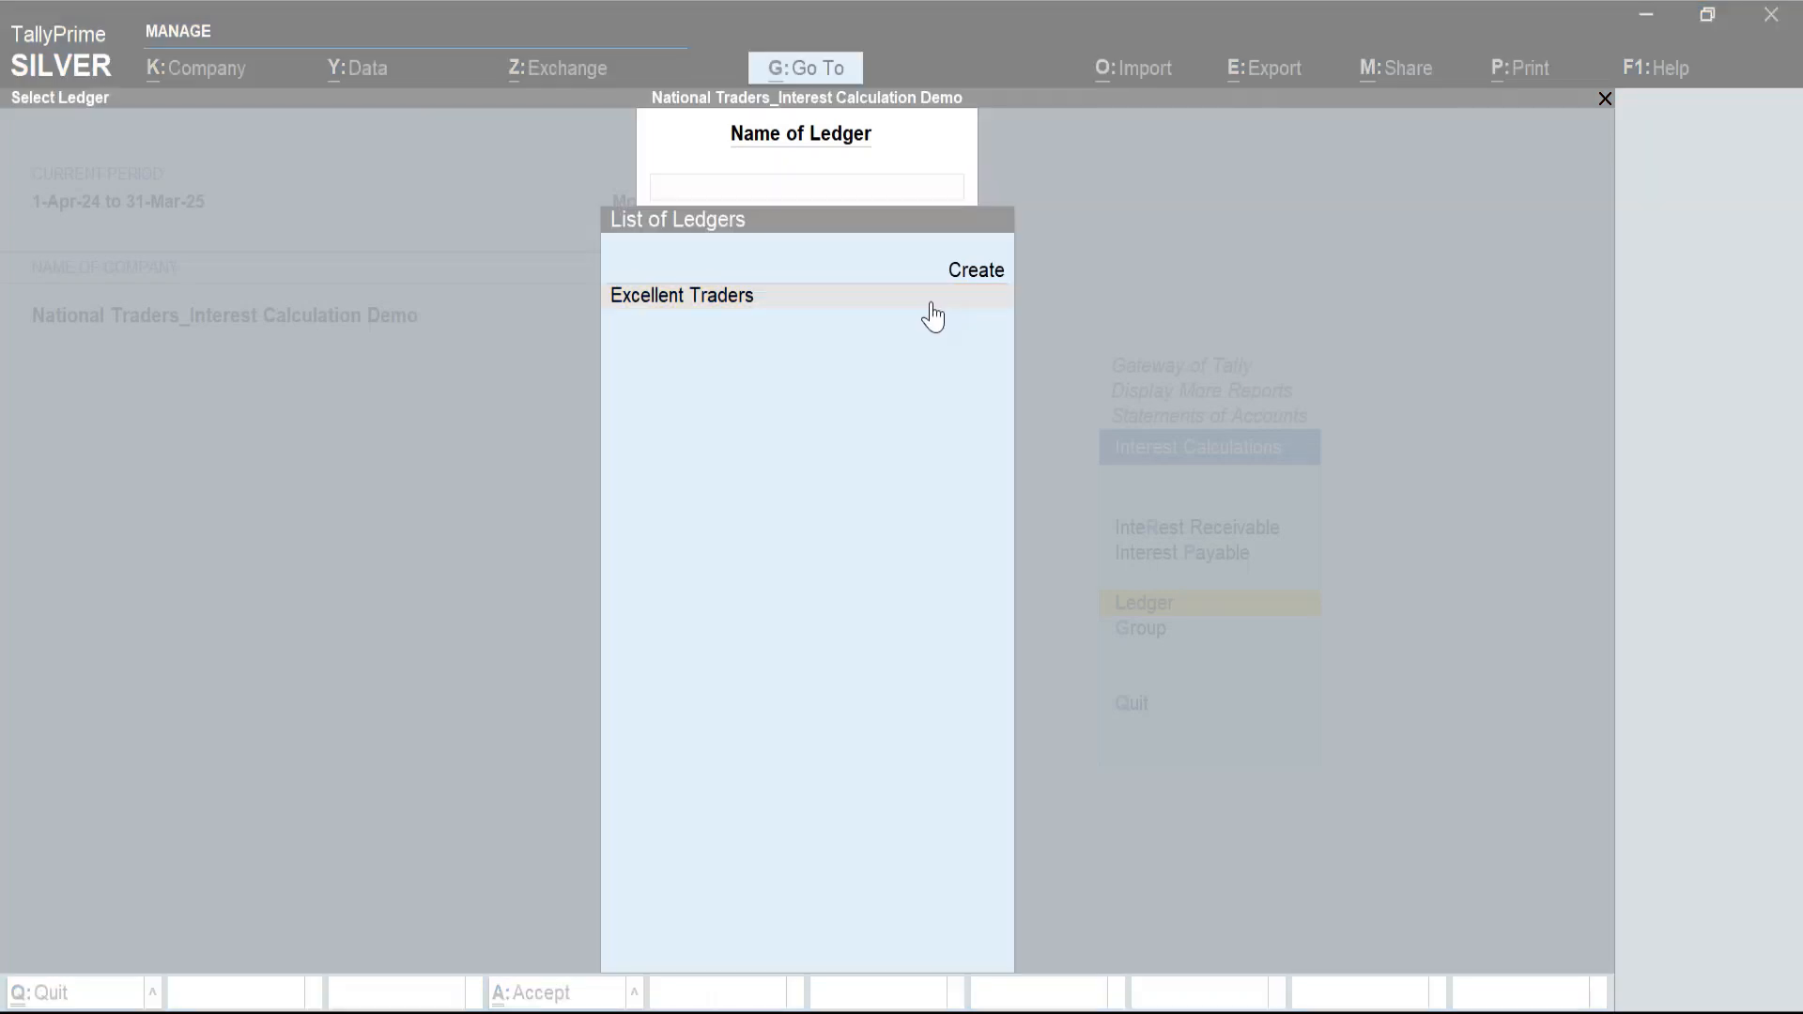
pyautogui.click(932, 304)
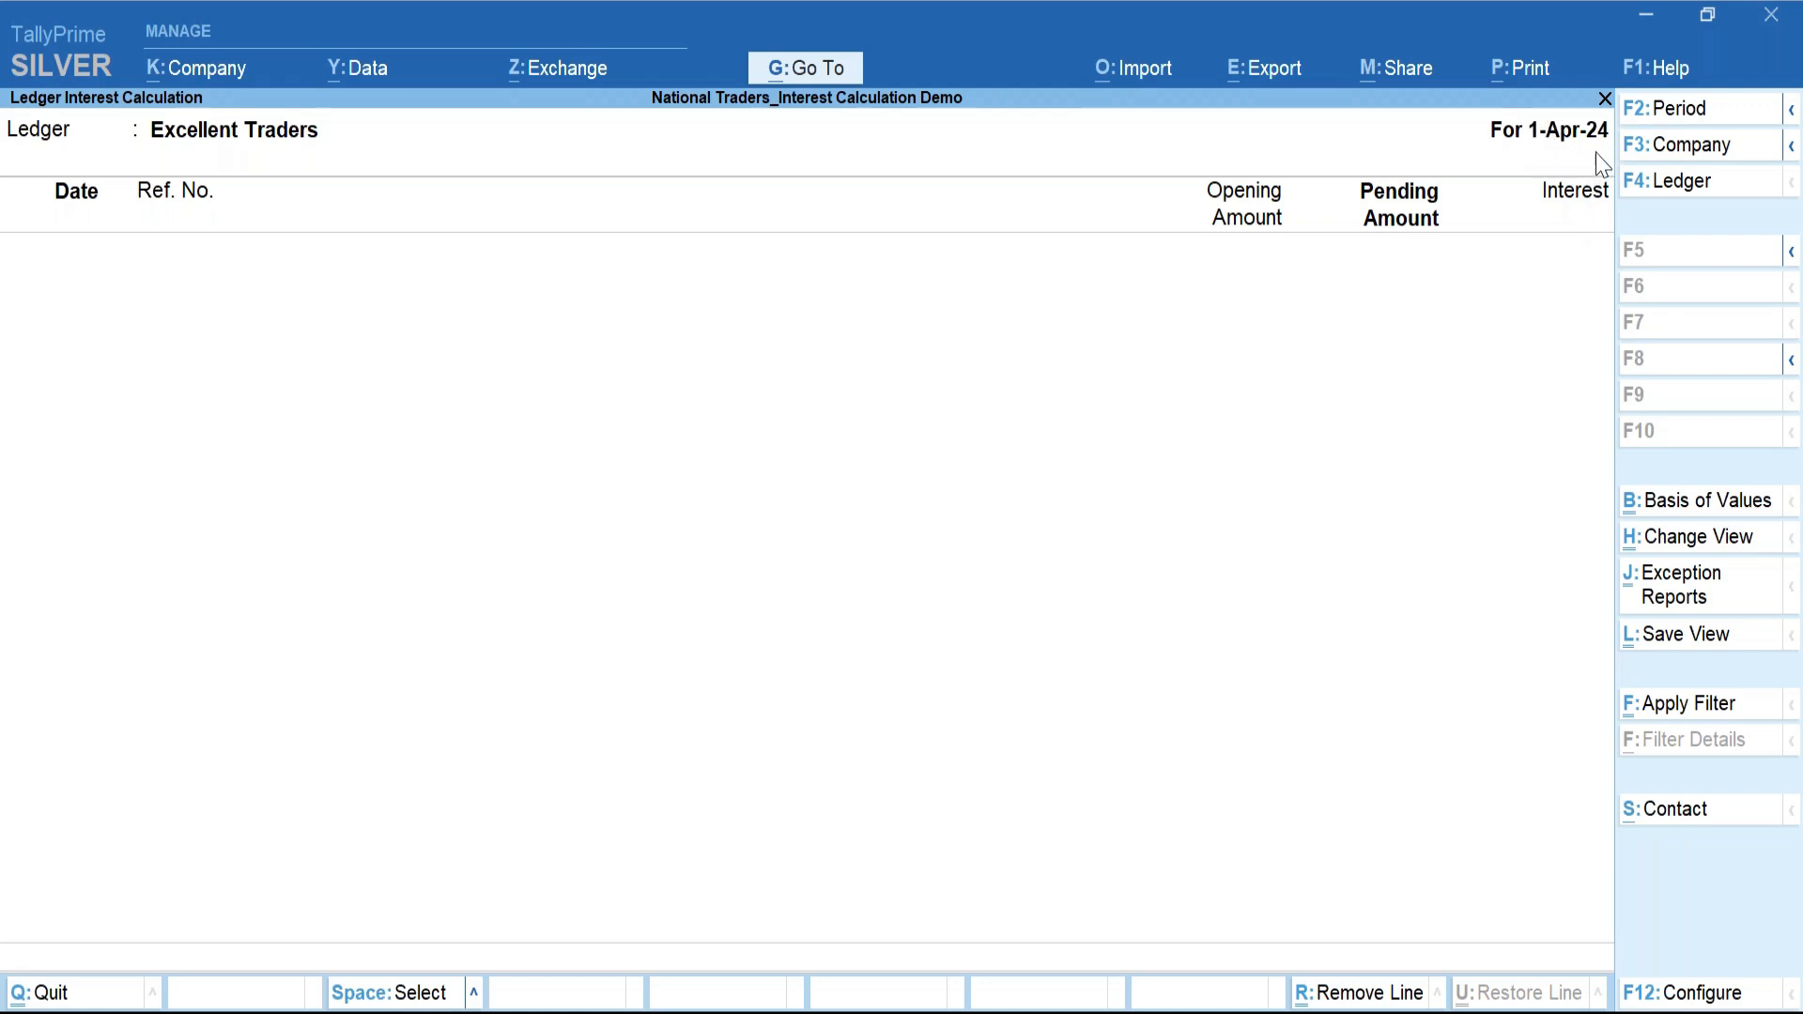
# Set the interest report's period to end on 5-Apr-24.
pyautogui.click(1688, 122)
pyautogui.press('Return')
pyautogui.write('5.4')
pyautogui.press('Return')
# Set the interest report's period to 1-Apr-24 to 10-Apr-24 and expand the bill's interest breakdown.
pyautogui.press('F2')
pyautogui.press('Return')
pyautogui.write('10')
pyautogui.press('Return')
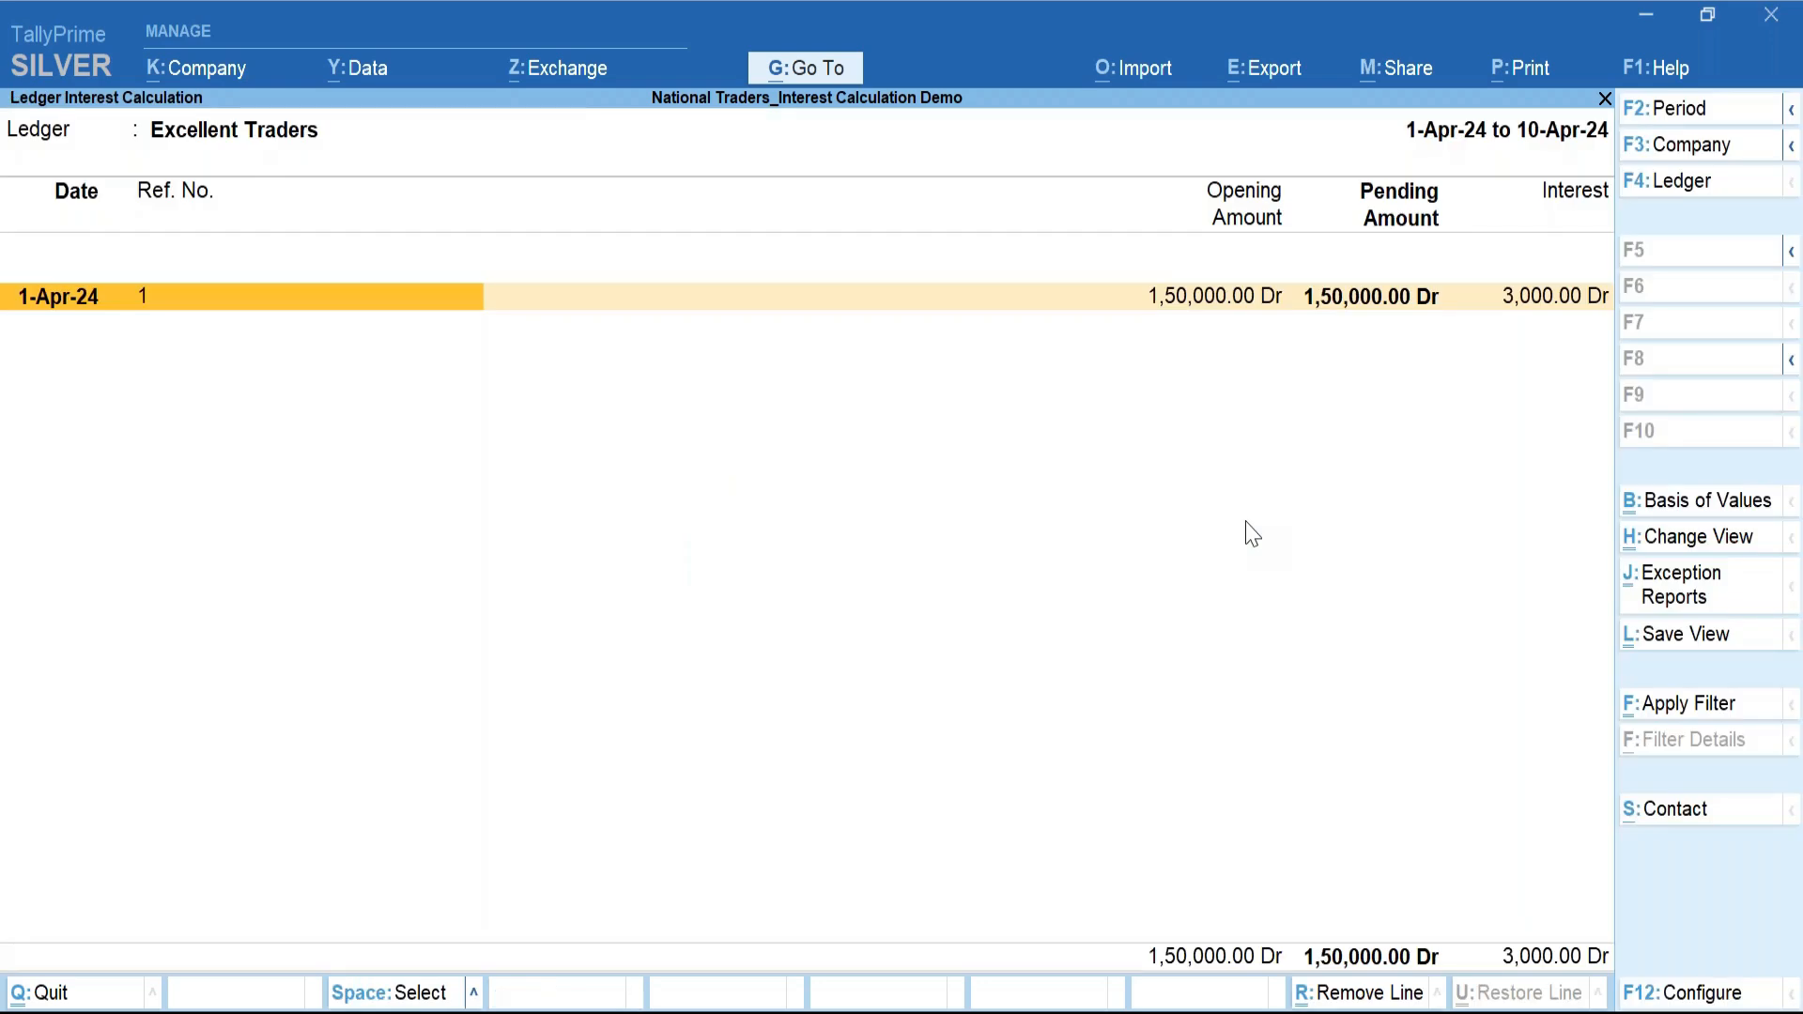
pyautogui.hotkey('shift', 'Return')
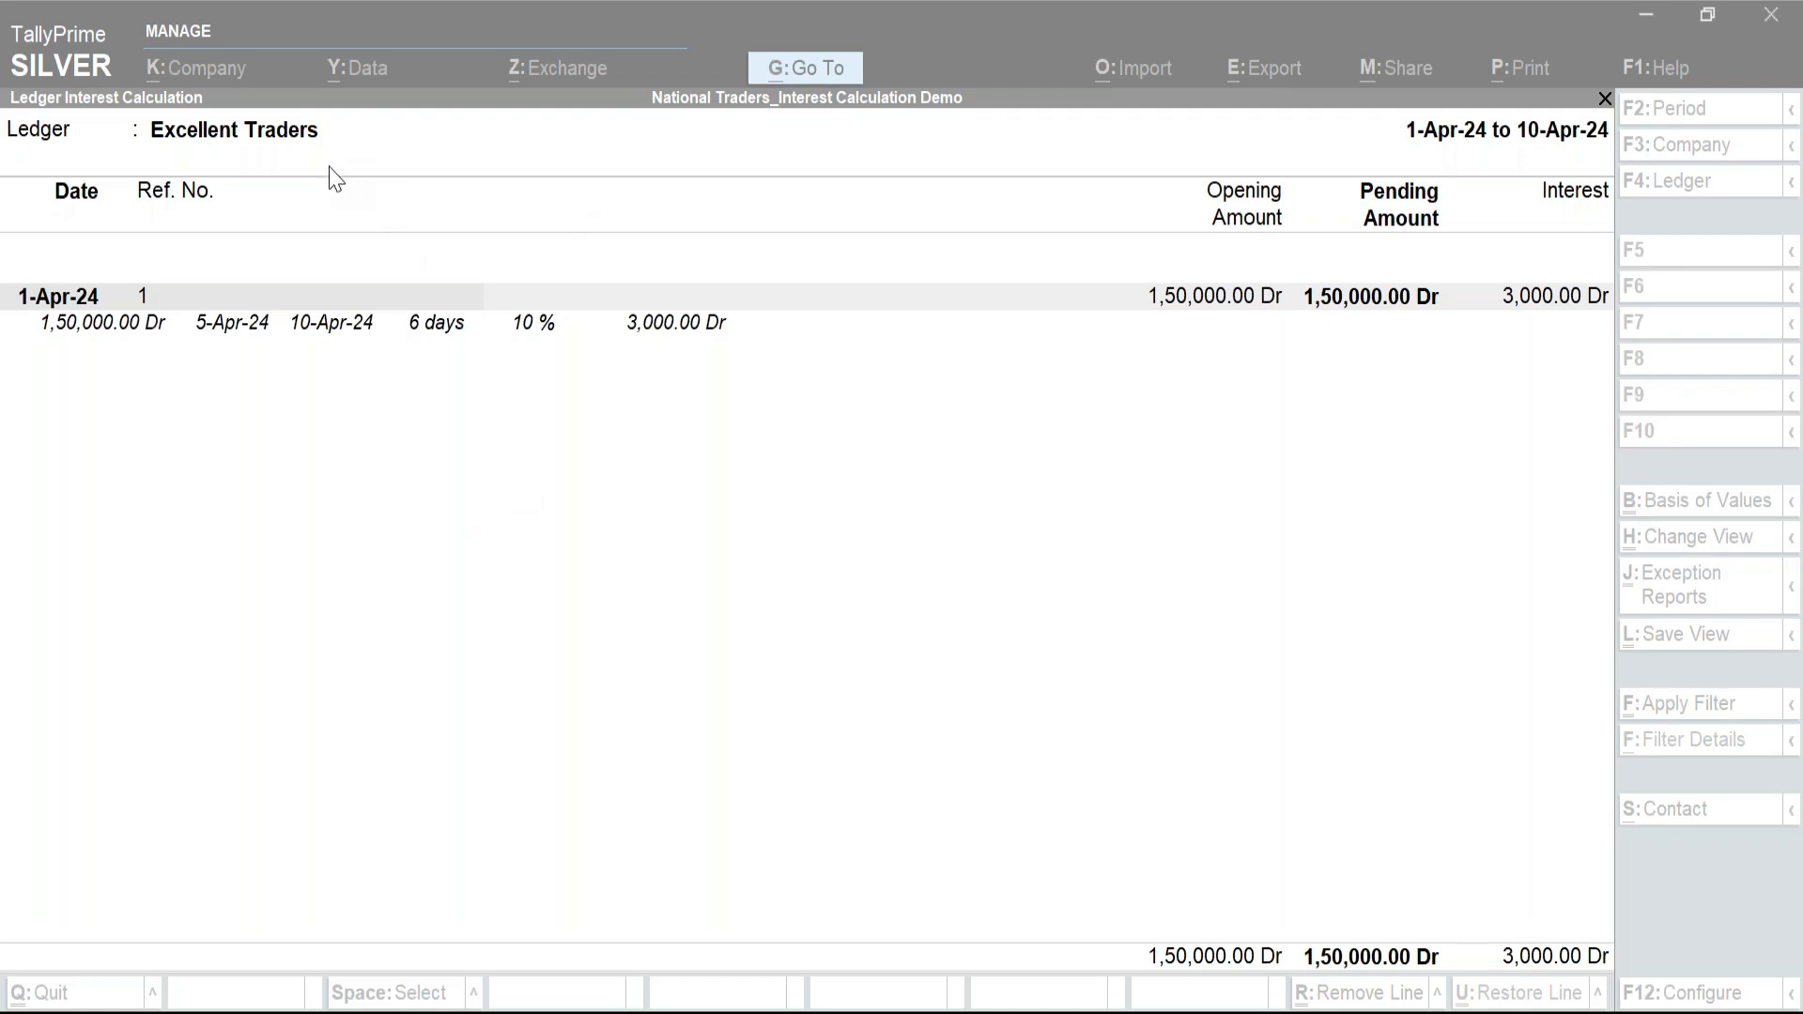
pyautogui.click(920, 378)
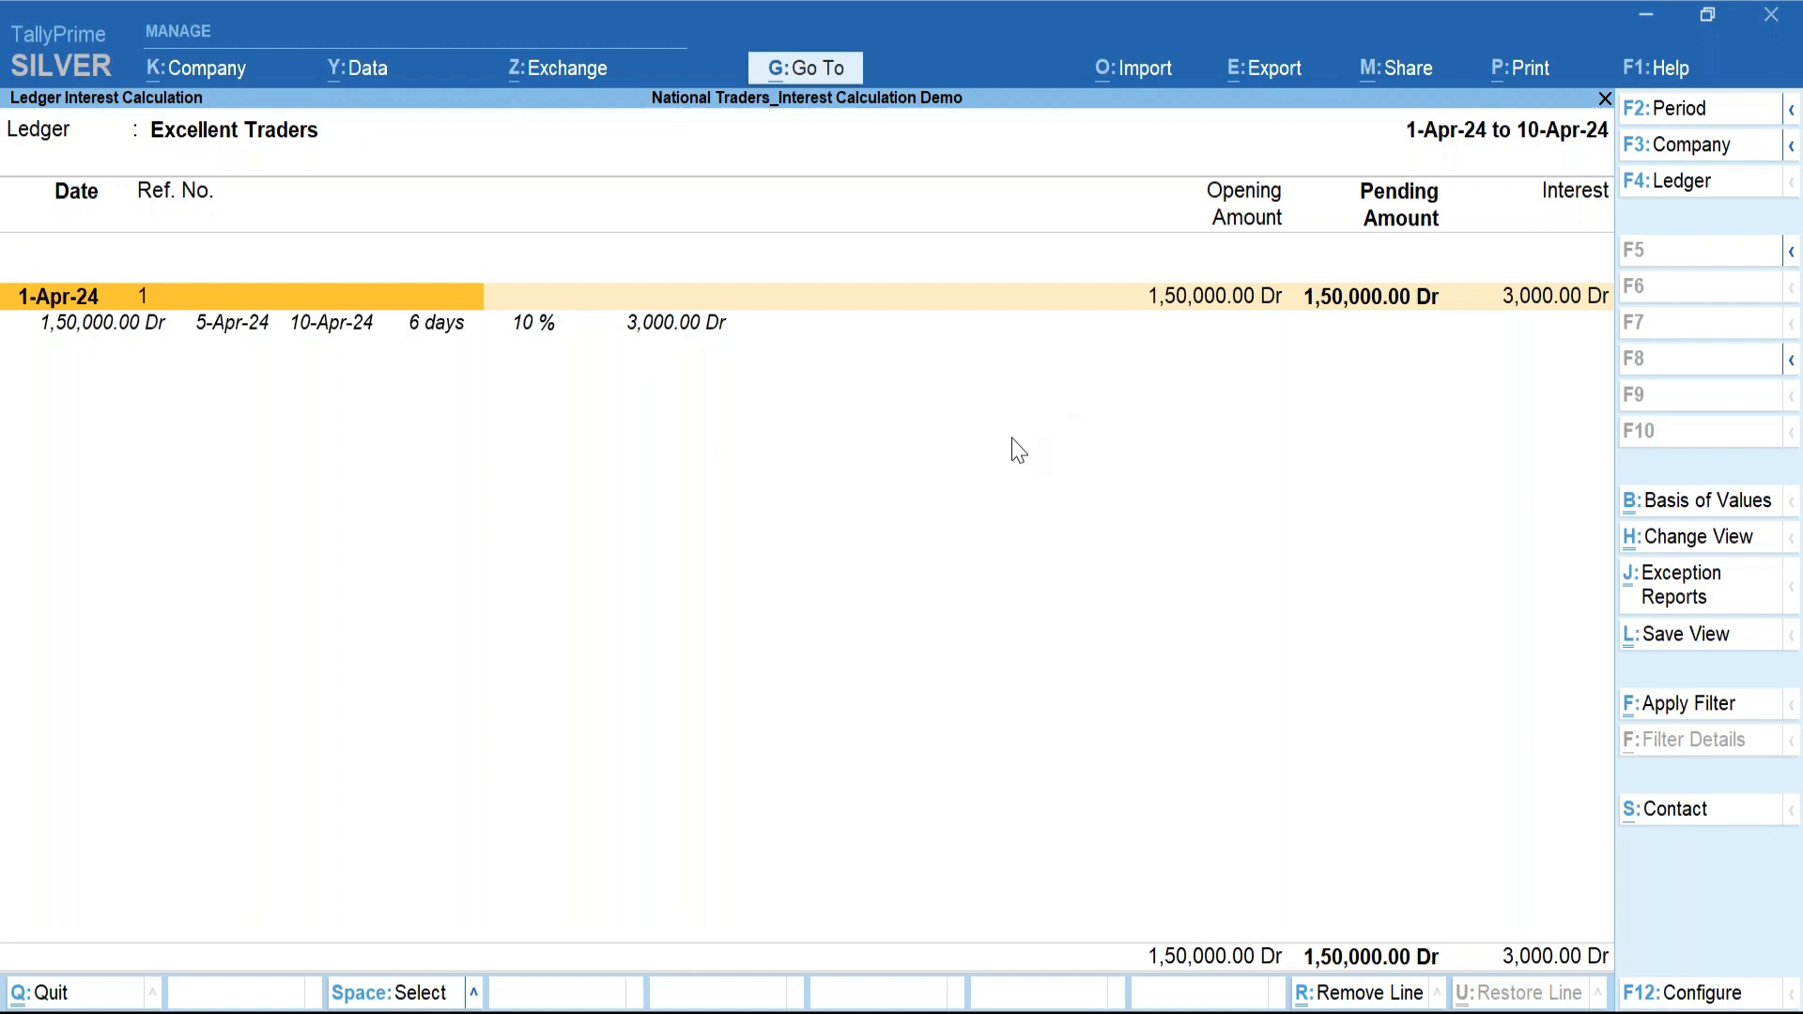
pyautogui.press('F2')
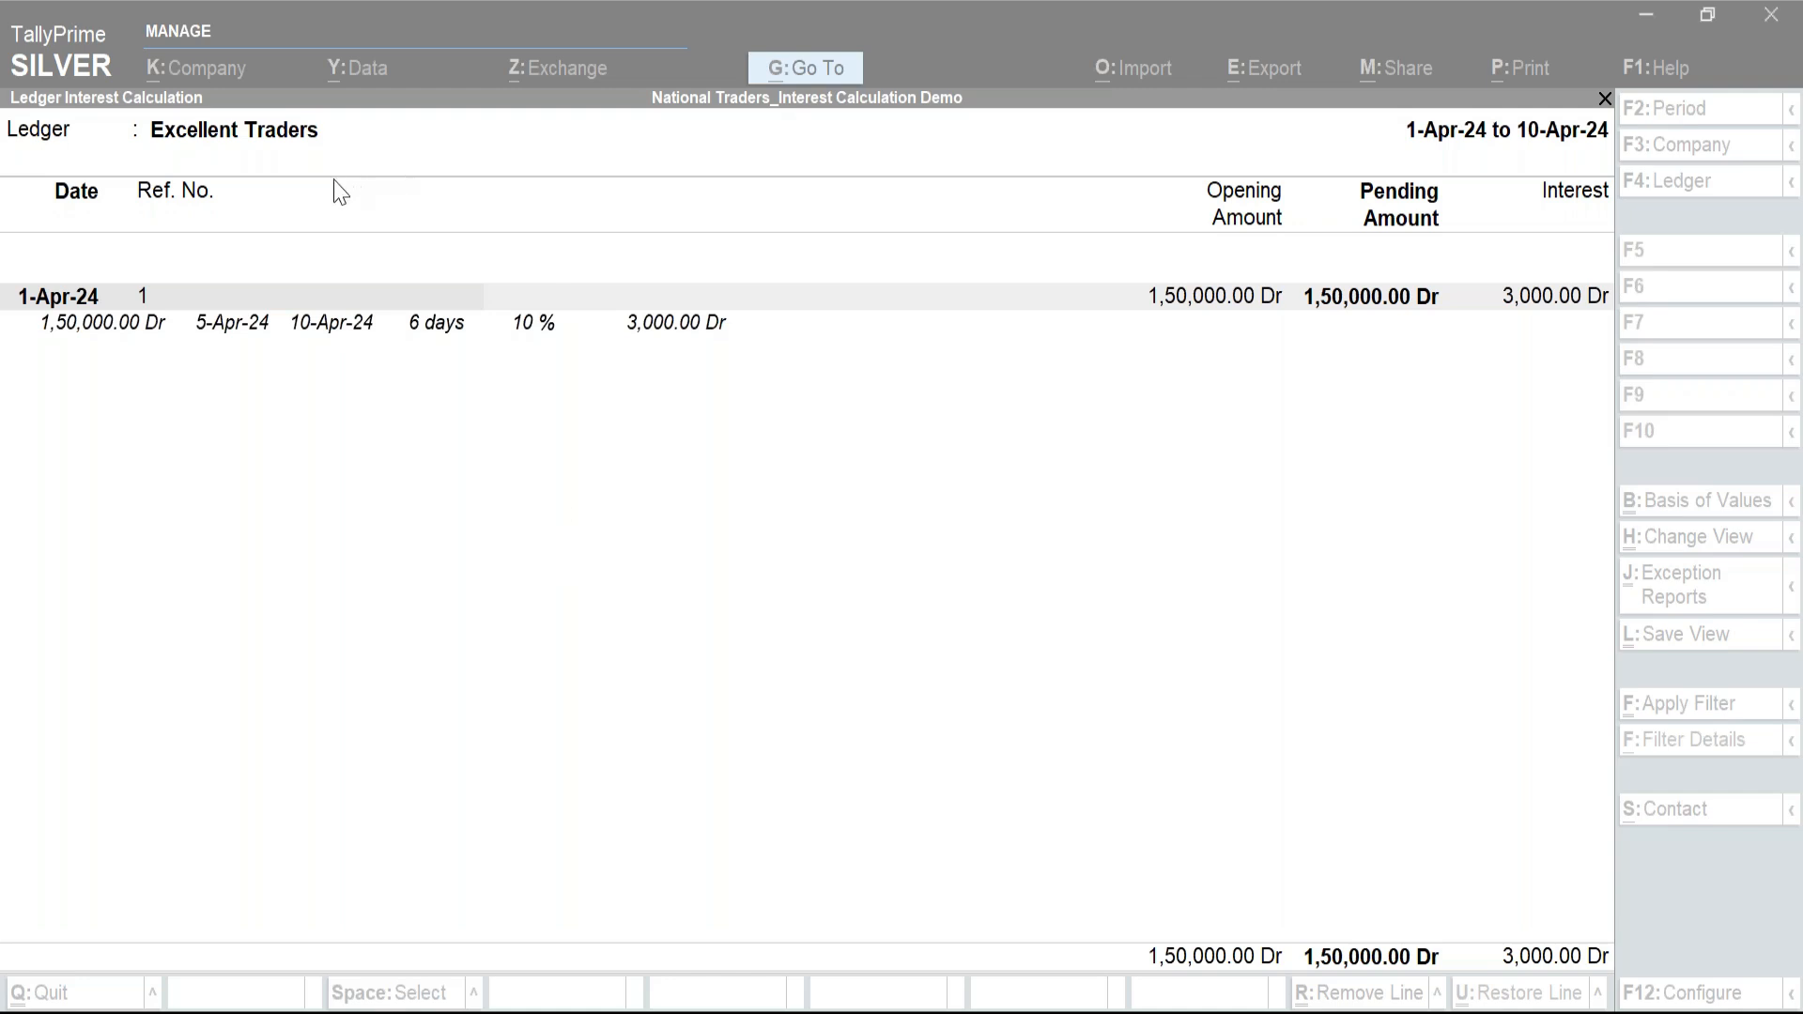
pyautogui.click(343, 314)
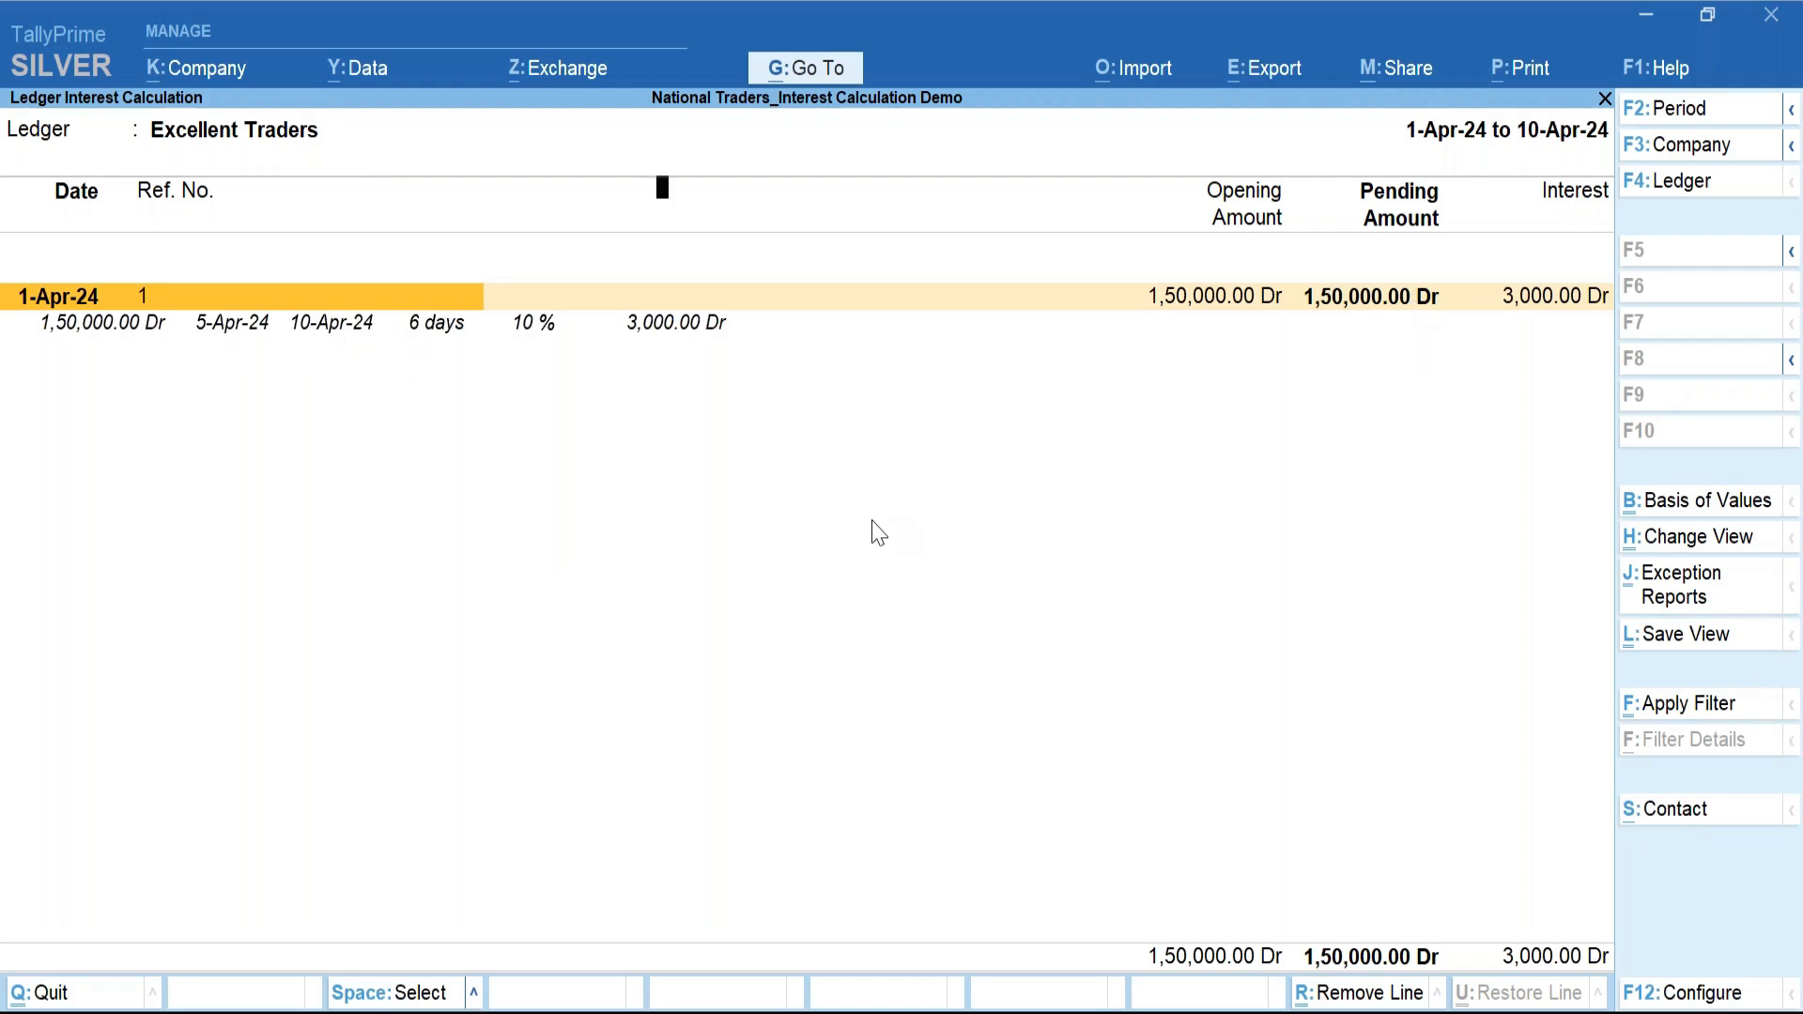
# Leave the interest report and start a new receipt voucher.
pyautogui.press('Escape')
pyautogui.press('Escape')
pyautogui.press('Escape')
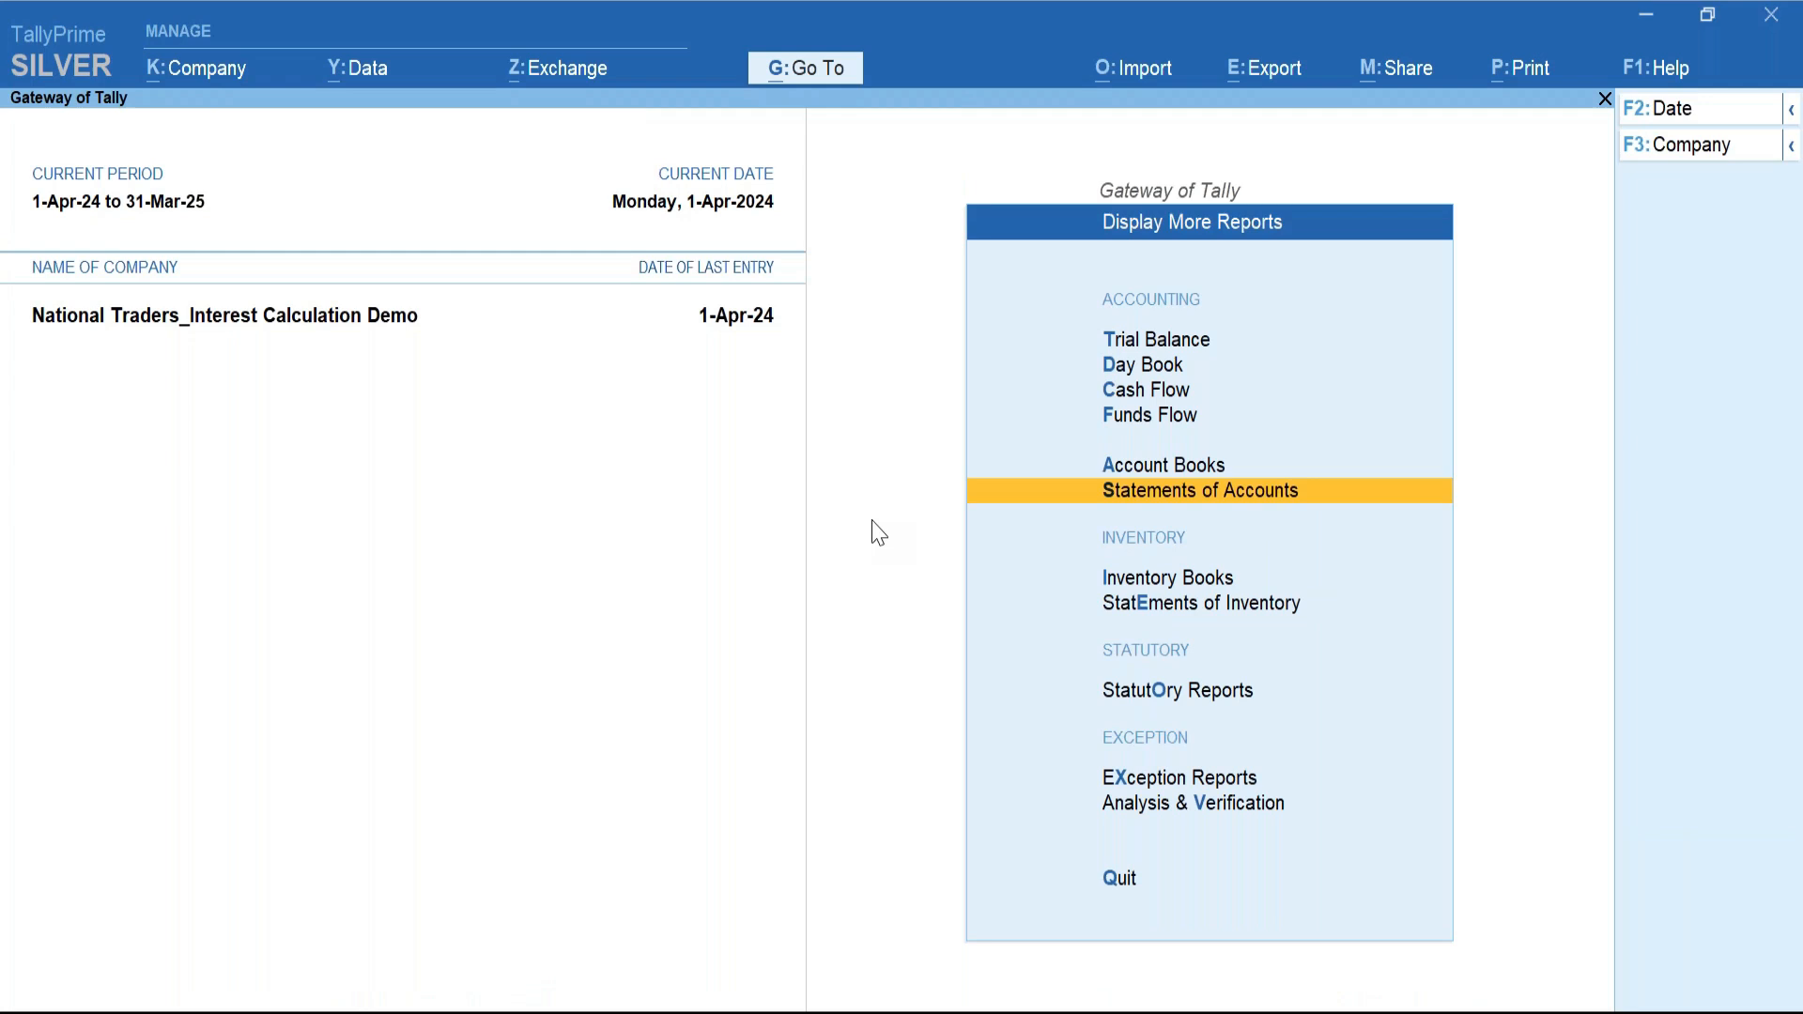
pyautogui.press('Escape')
pyautogui.click(1161, 459)
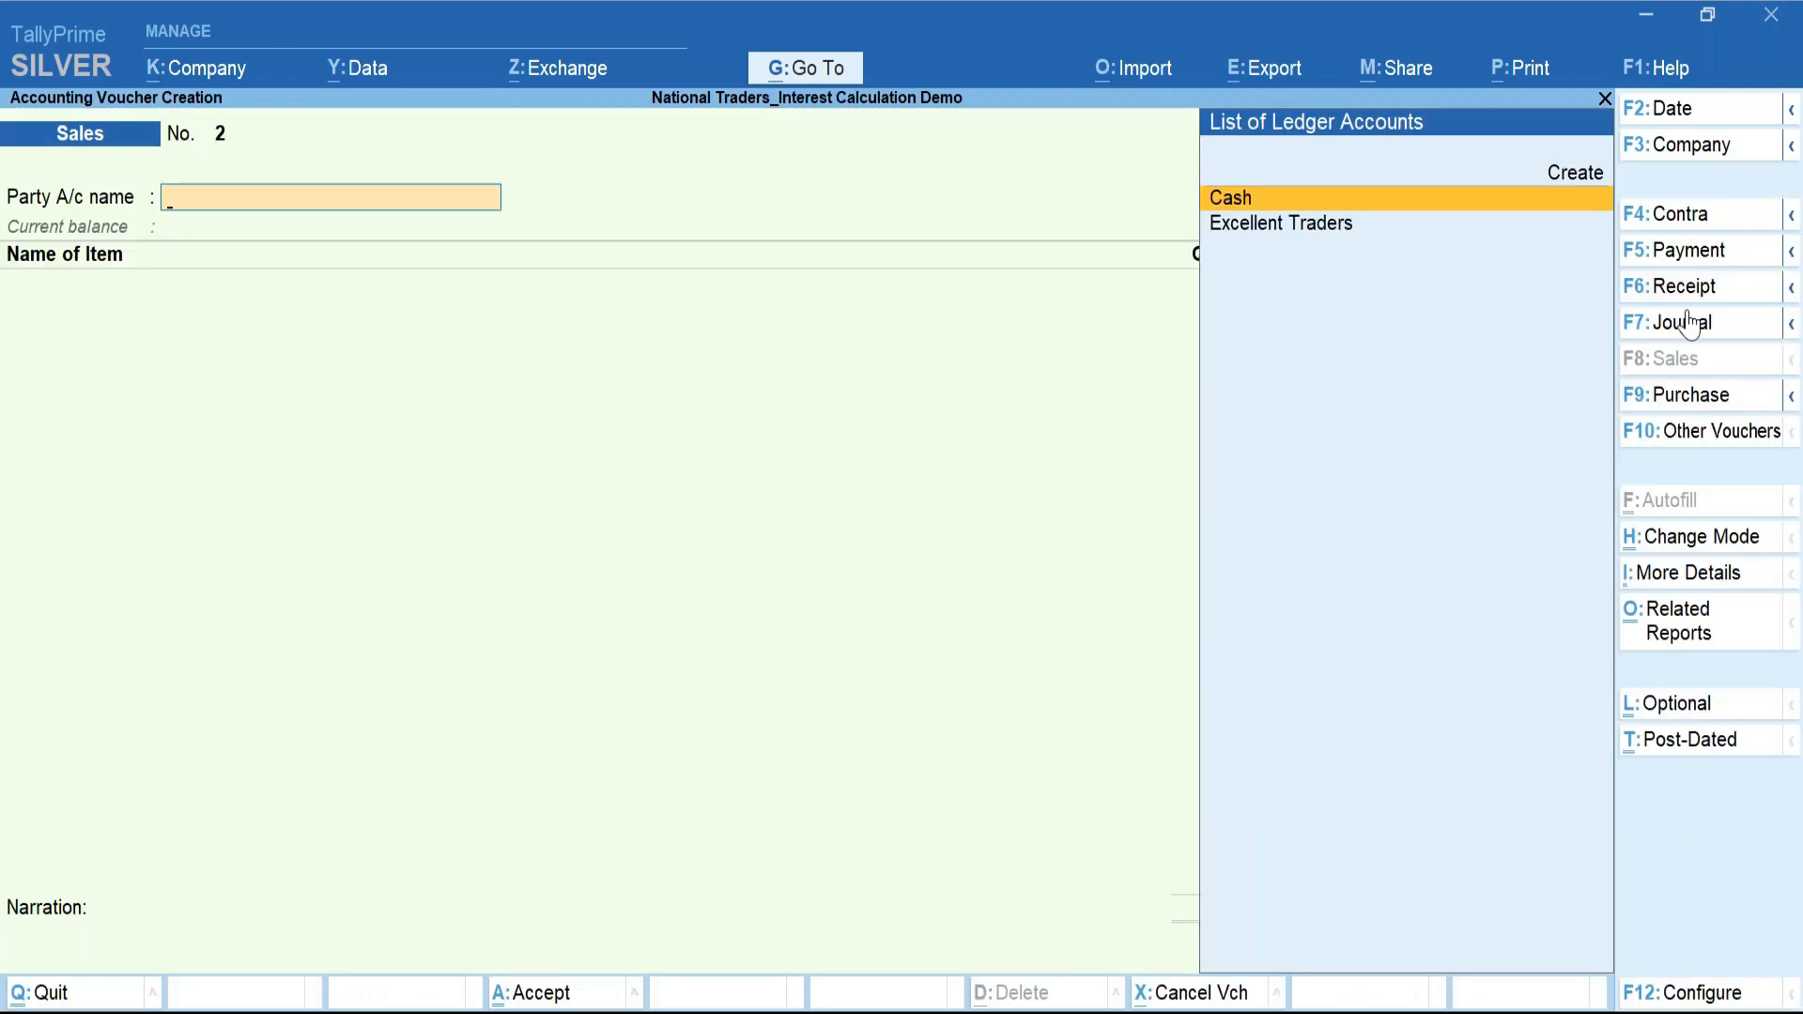
pyautogui.press('F6')
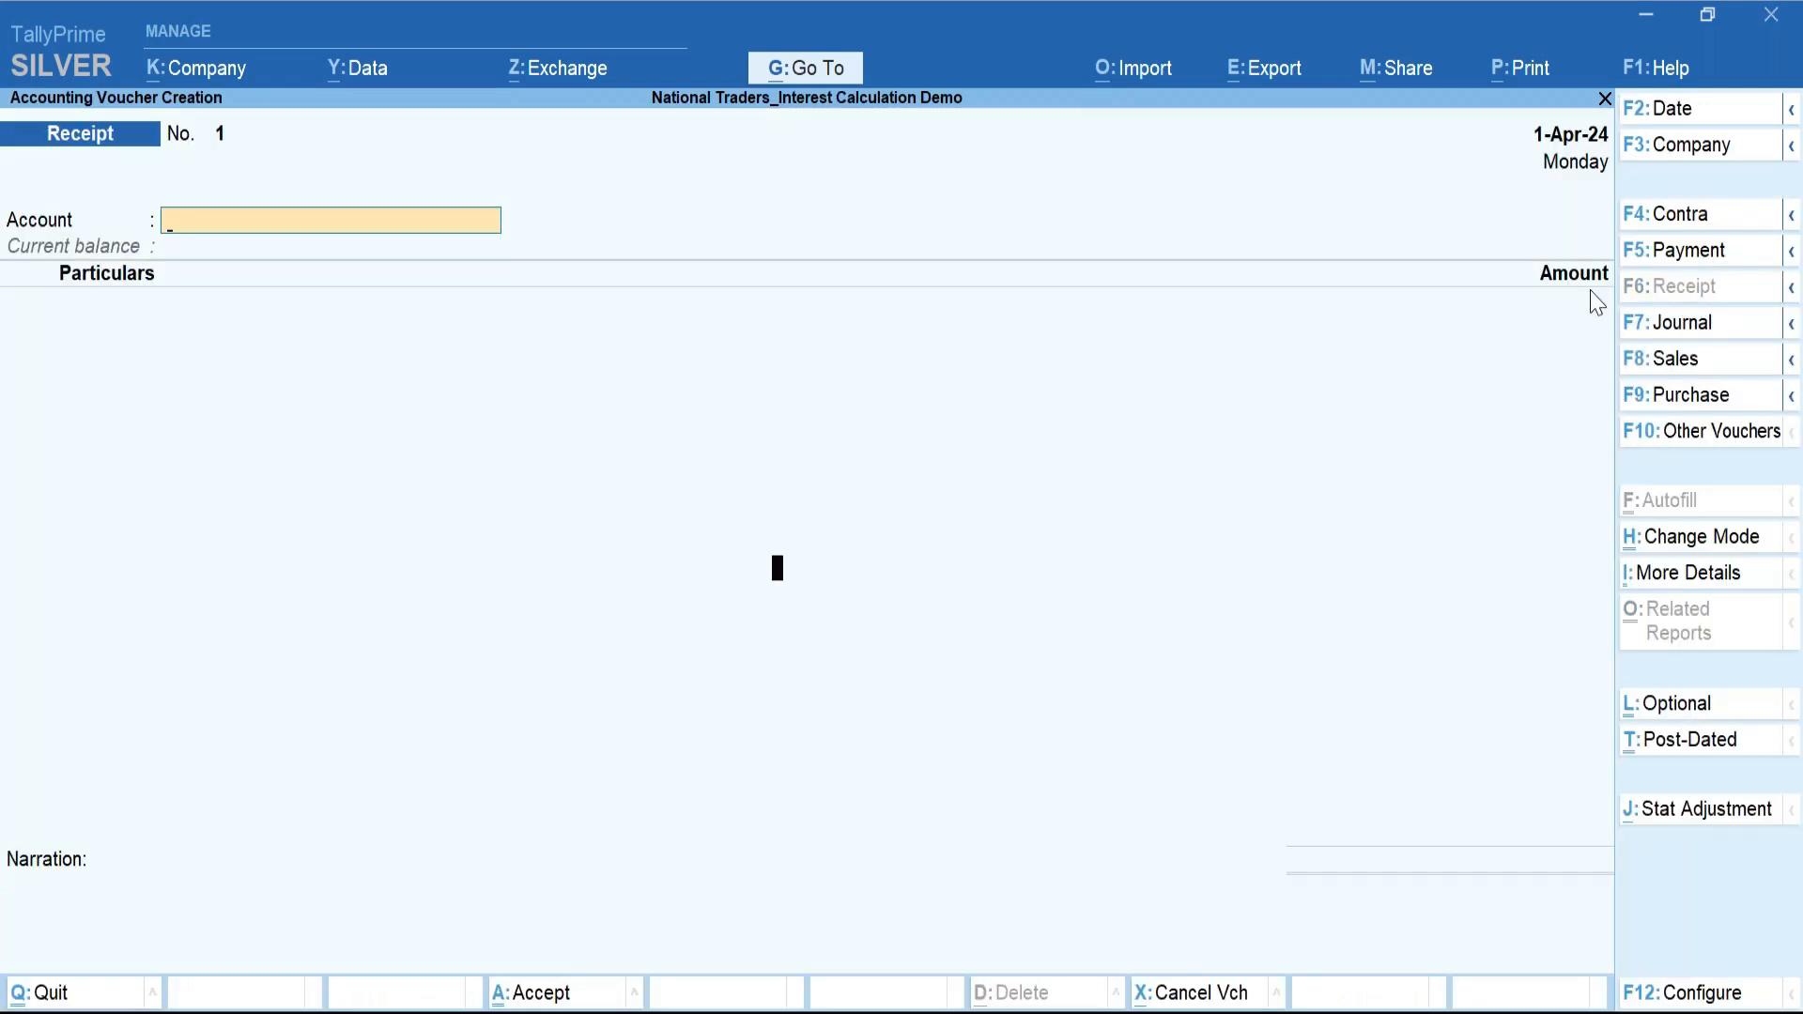
# Date the receipt voucher 4-Apr-24, using Cash as the account and Excellent Traders as the particulars ledger.
pyautogui.press('F2')
pyautogui.write('4')
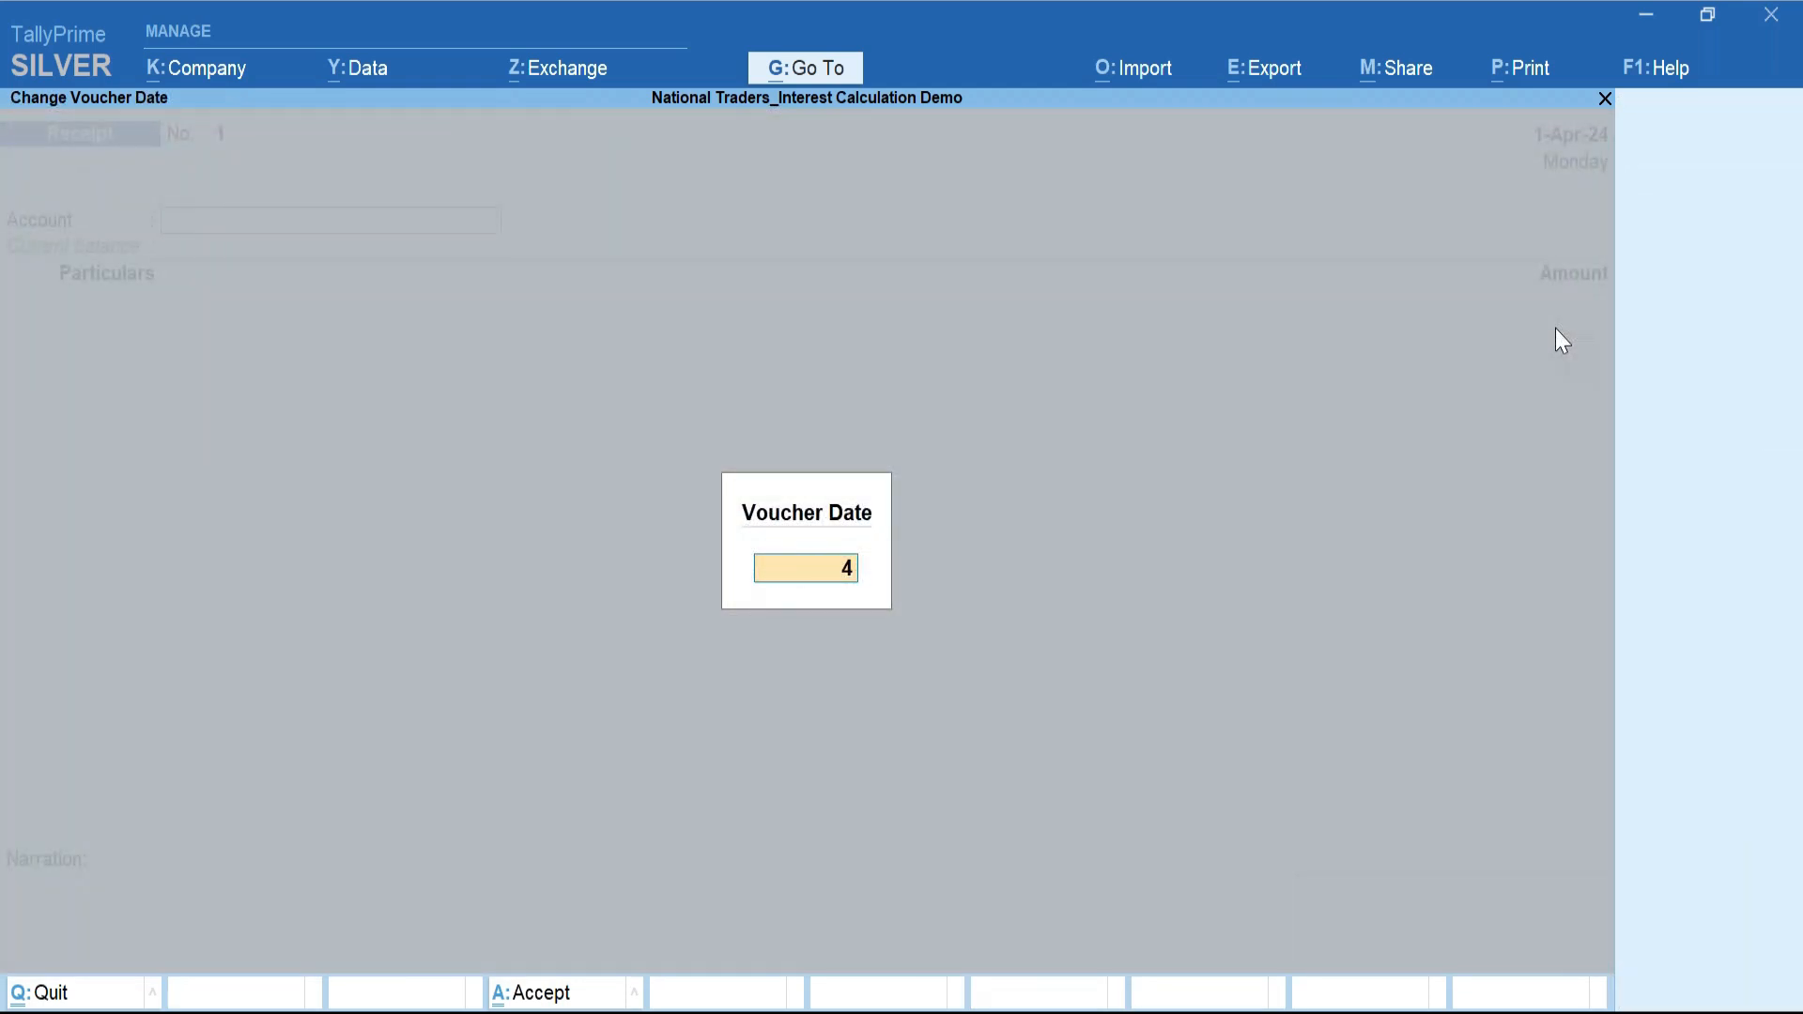
pyautogui.press('Return')
pyautogui.press('Down')
pyautogui.press('Return')
pyautogui.press('Down')
pyautogui.press('Down')
pyautogui.press('Down')
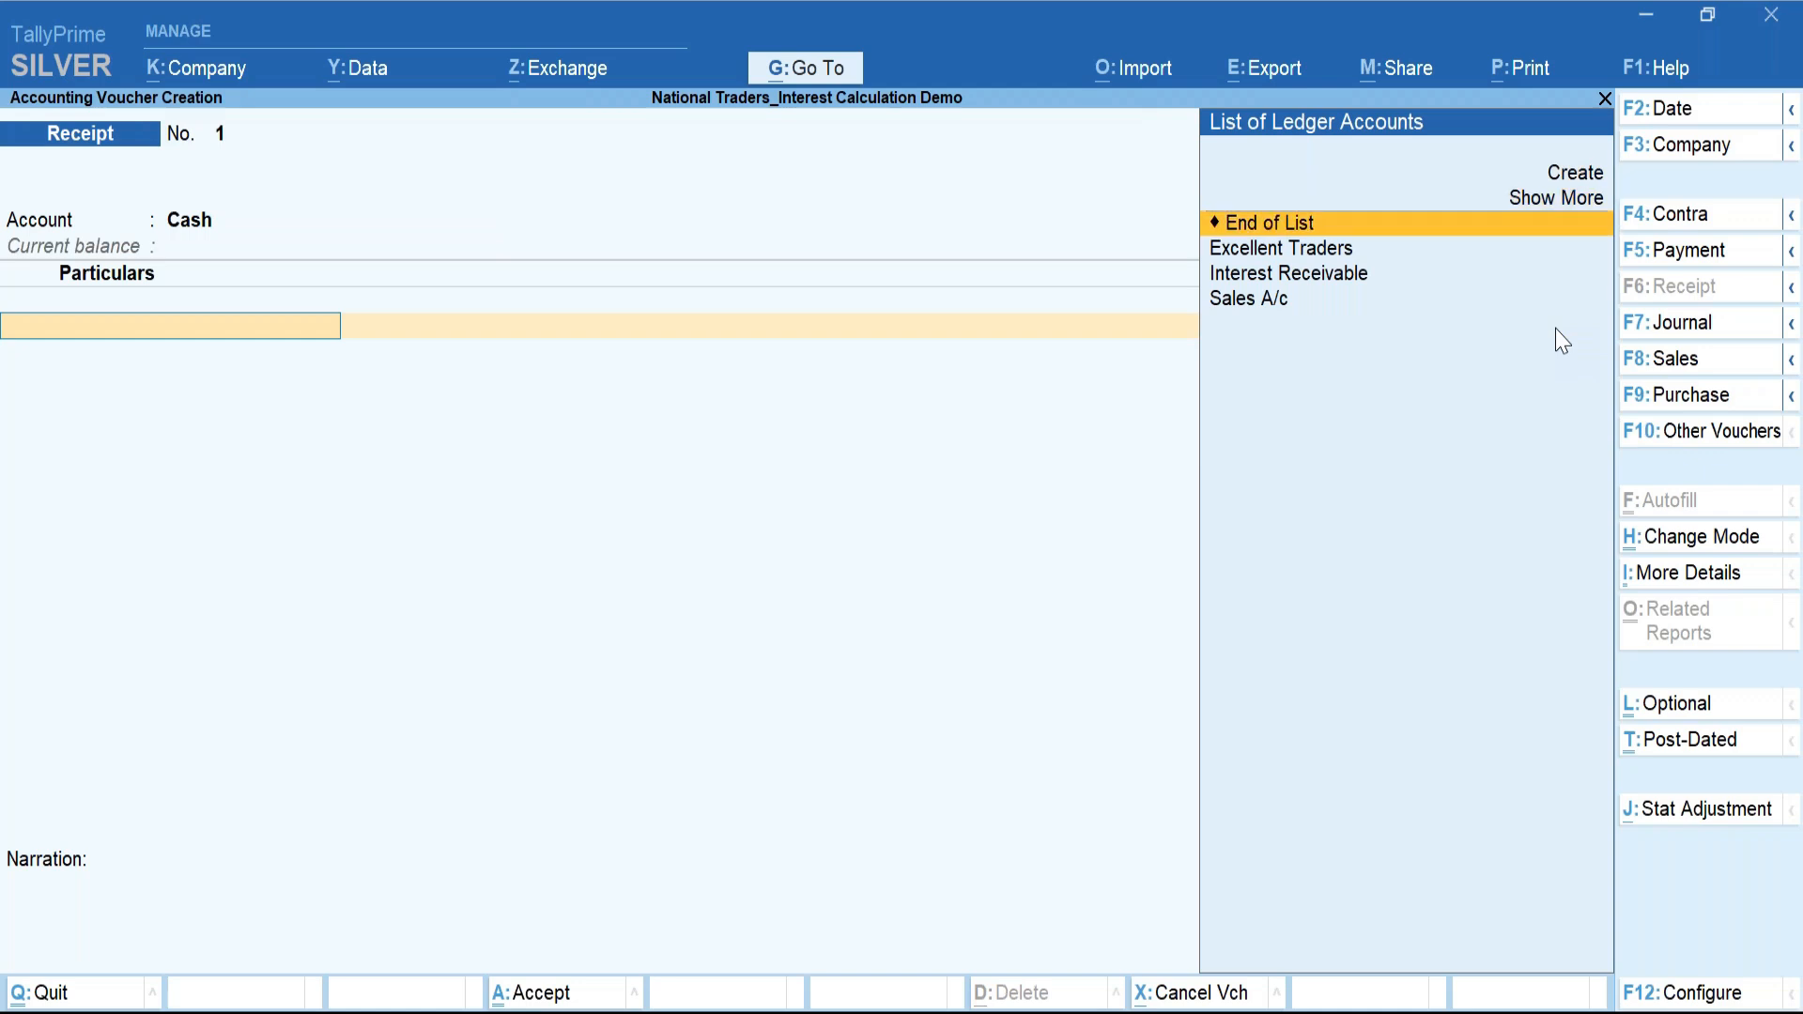
pyautogui.press('Return')
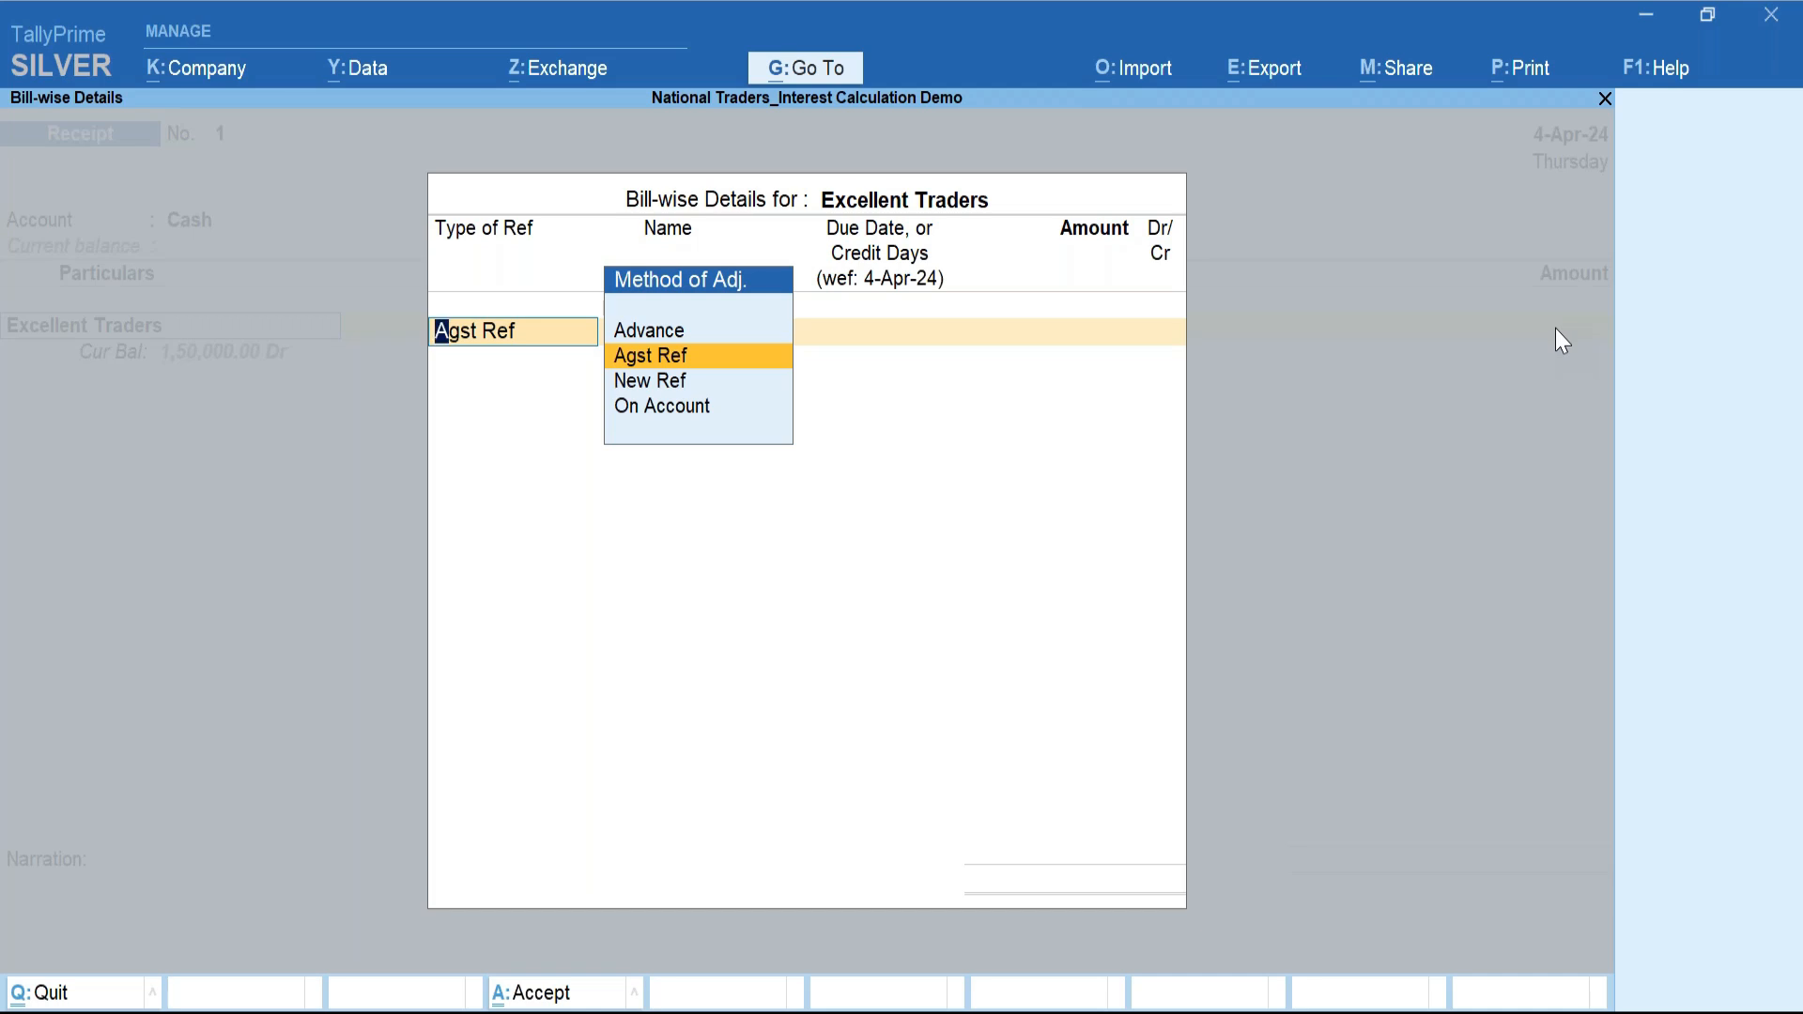
# Allocate 50,000 Cr to Excellent Traders as Agst Ref against pending bill 1 and save the receipt voucher.
pyautogui.press('Return')
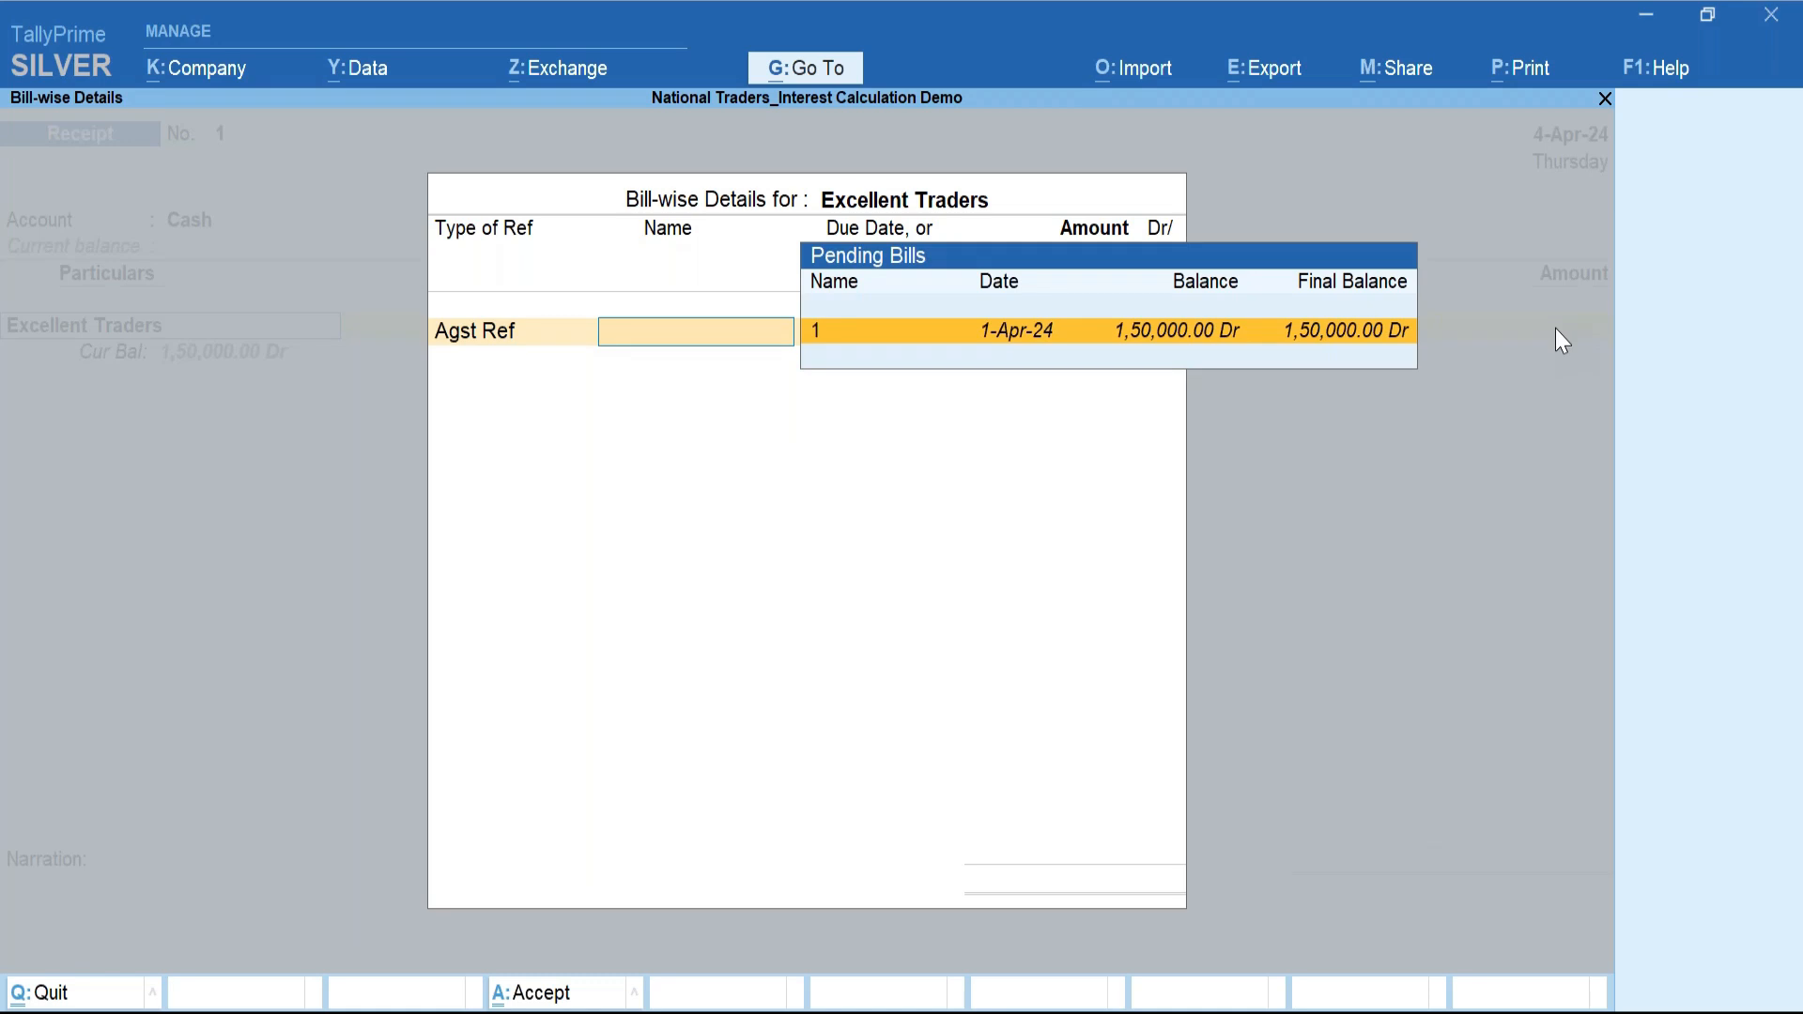
pyautogui.press('Return')
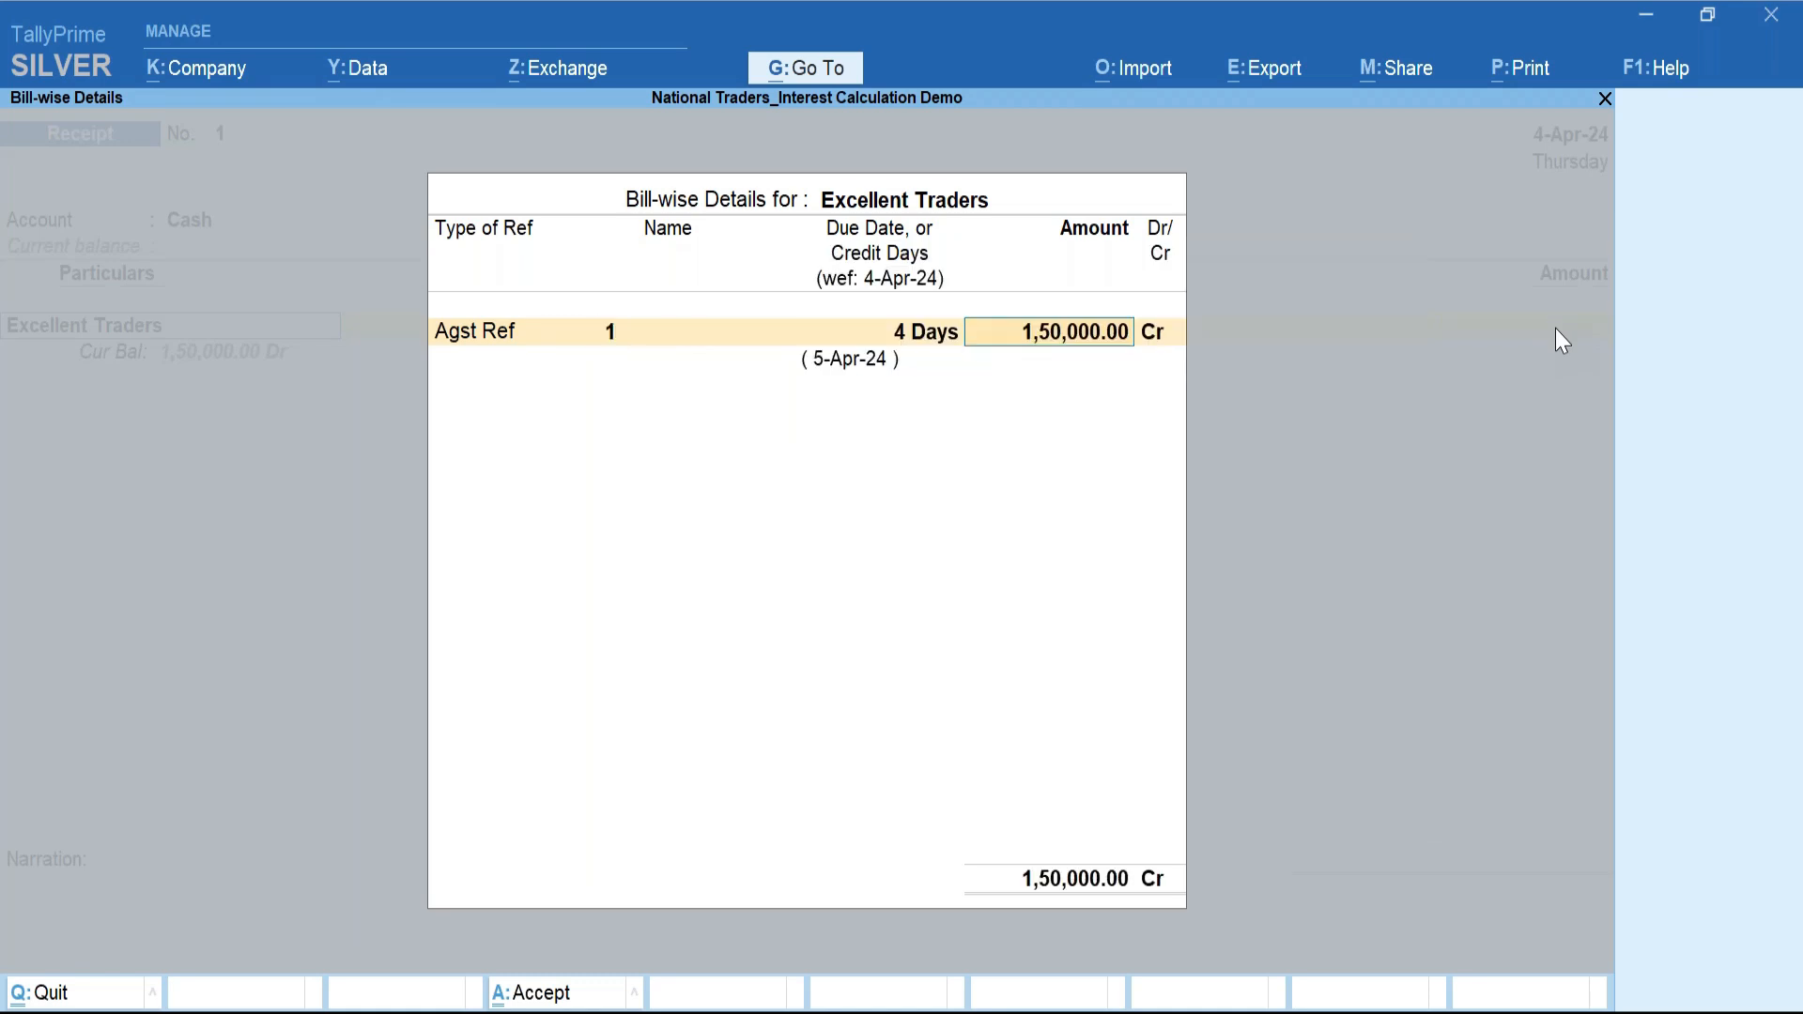
pyautogui.write('50000')
pyautogui.press('Return')
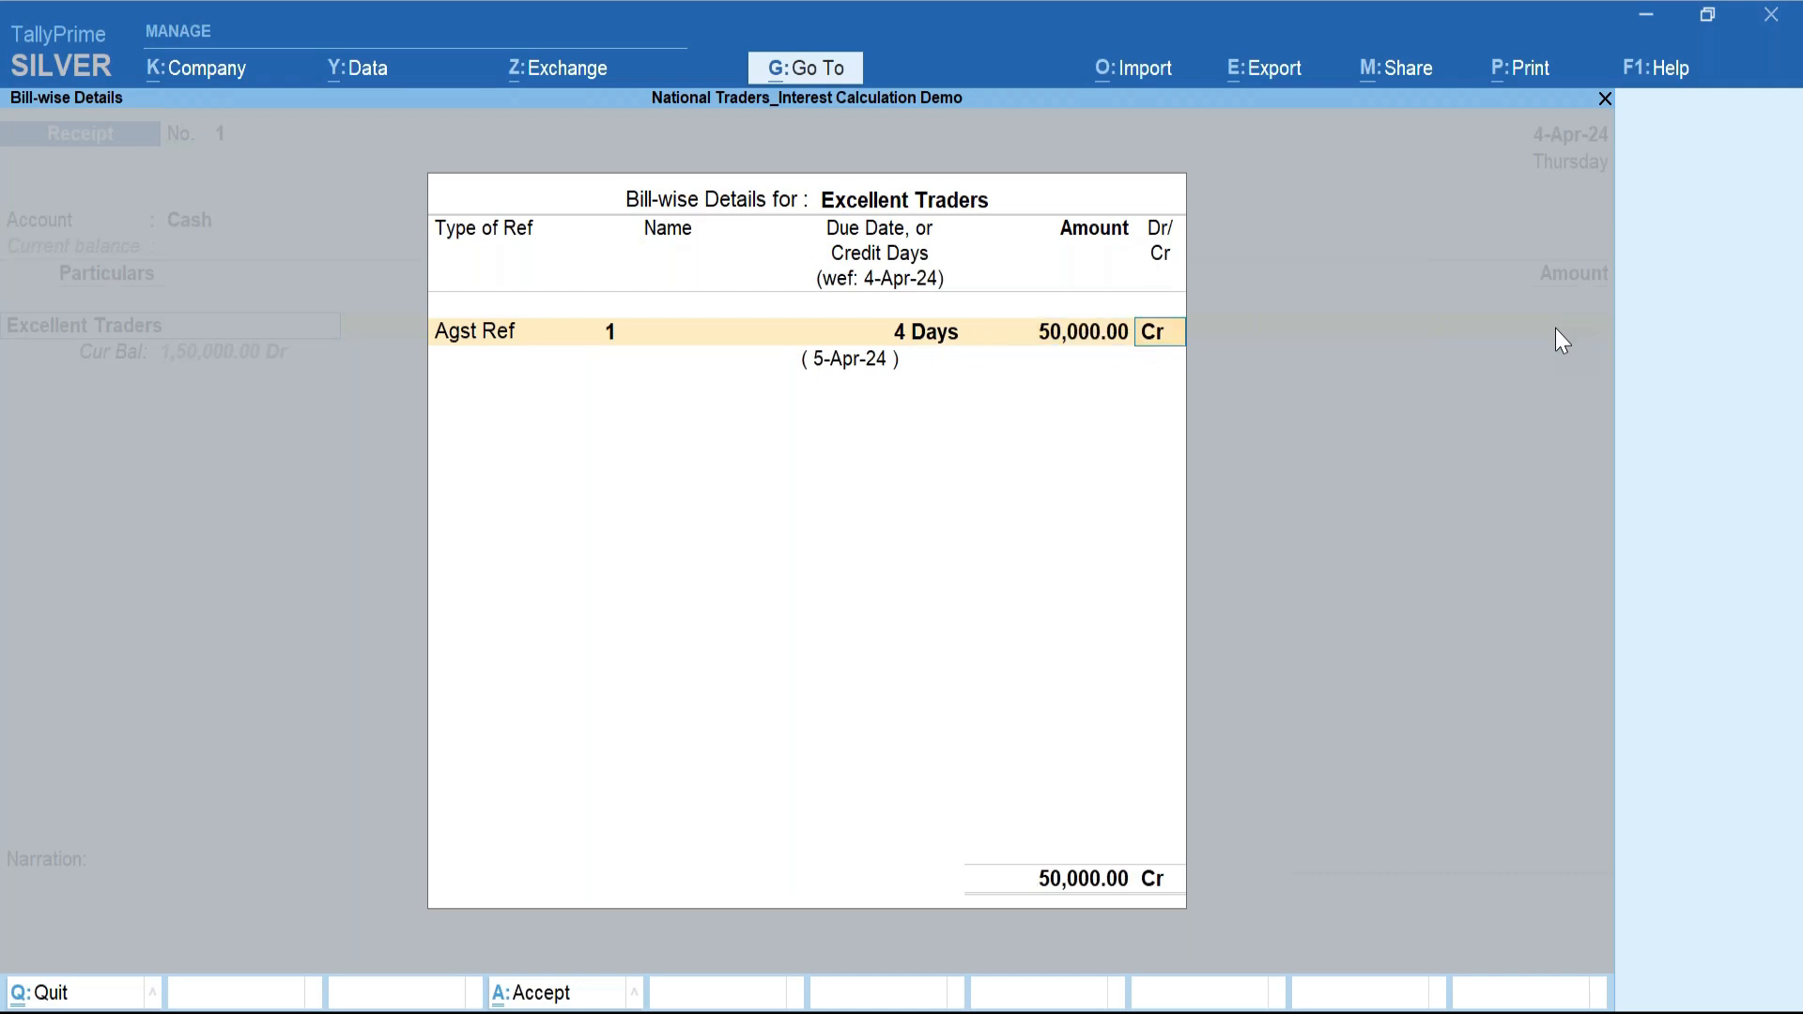
pyautogui.press('Return')
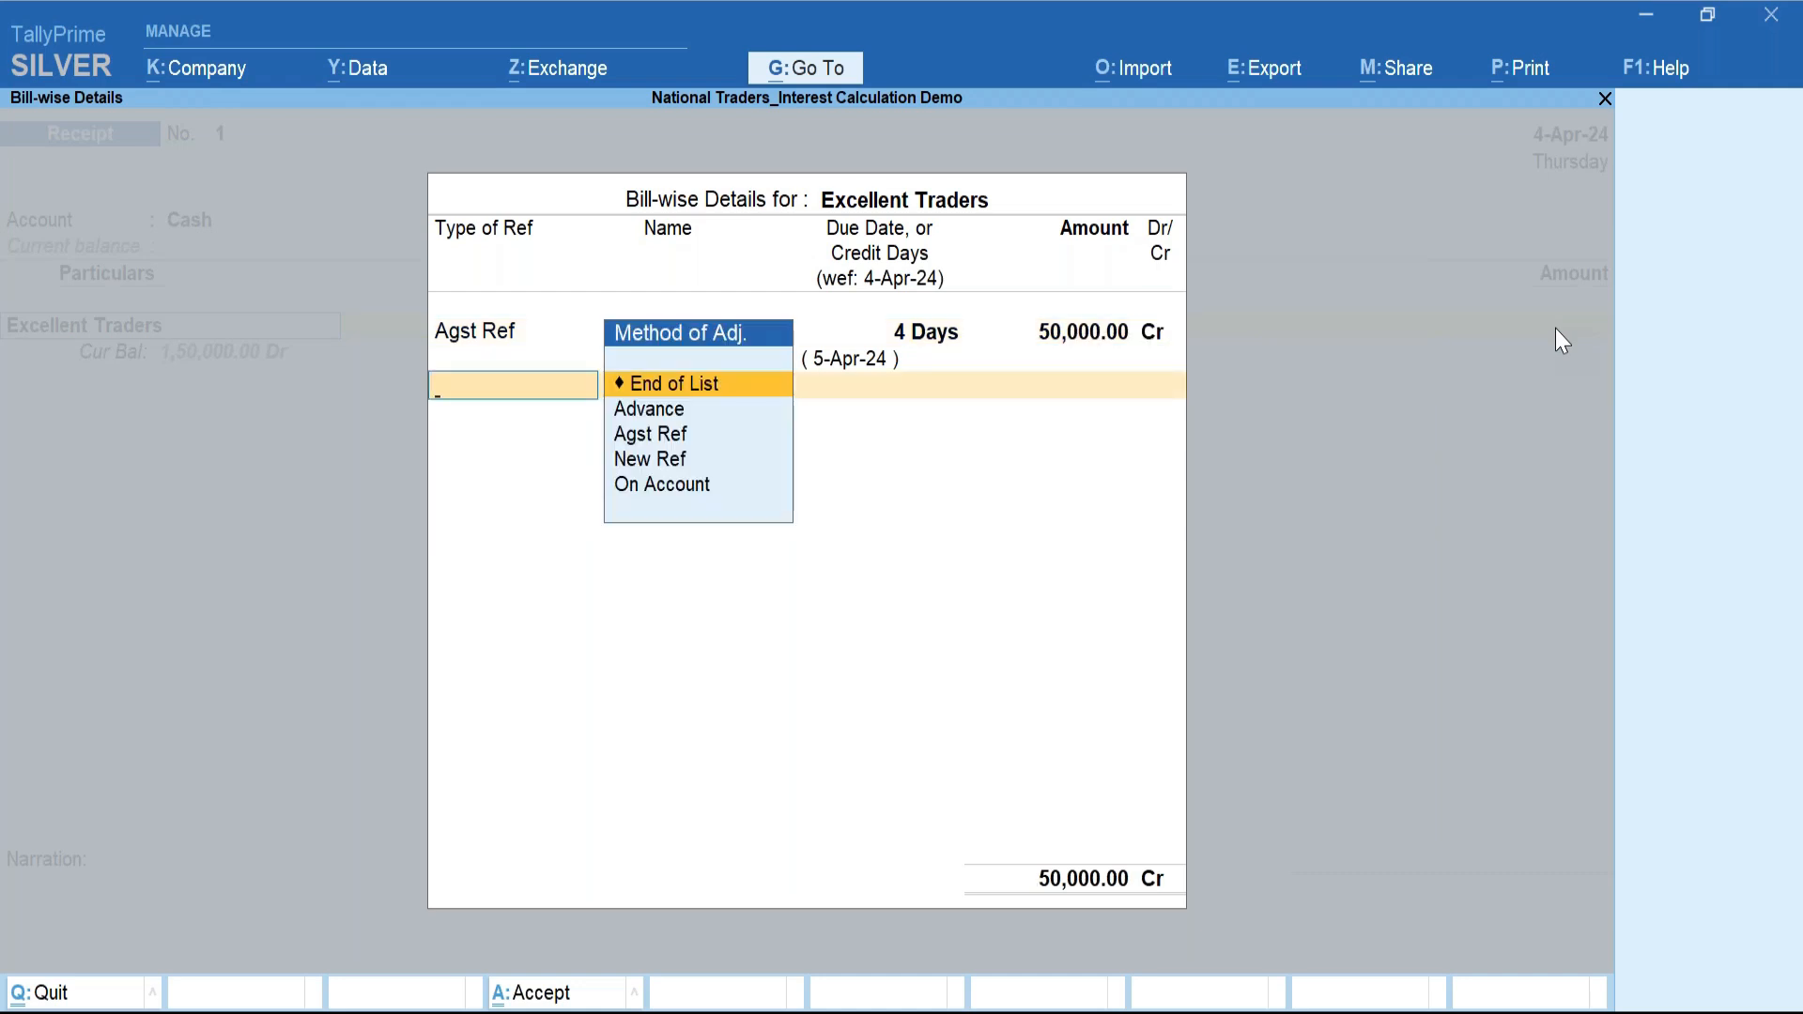
pyautogui.press('Return')
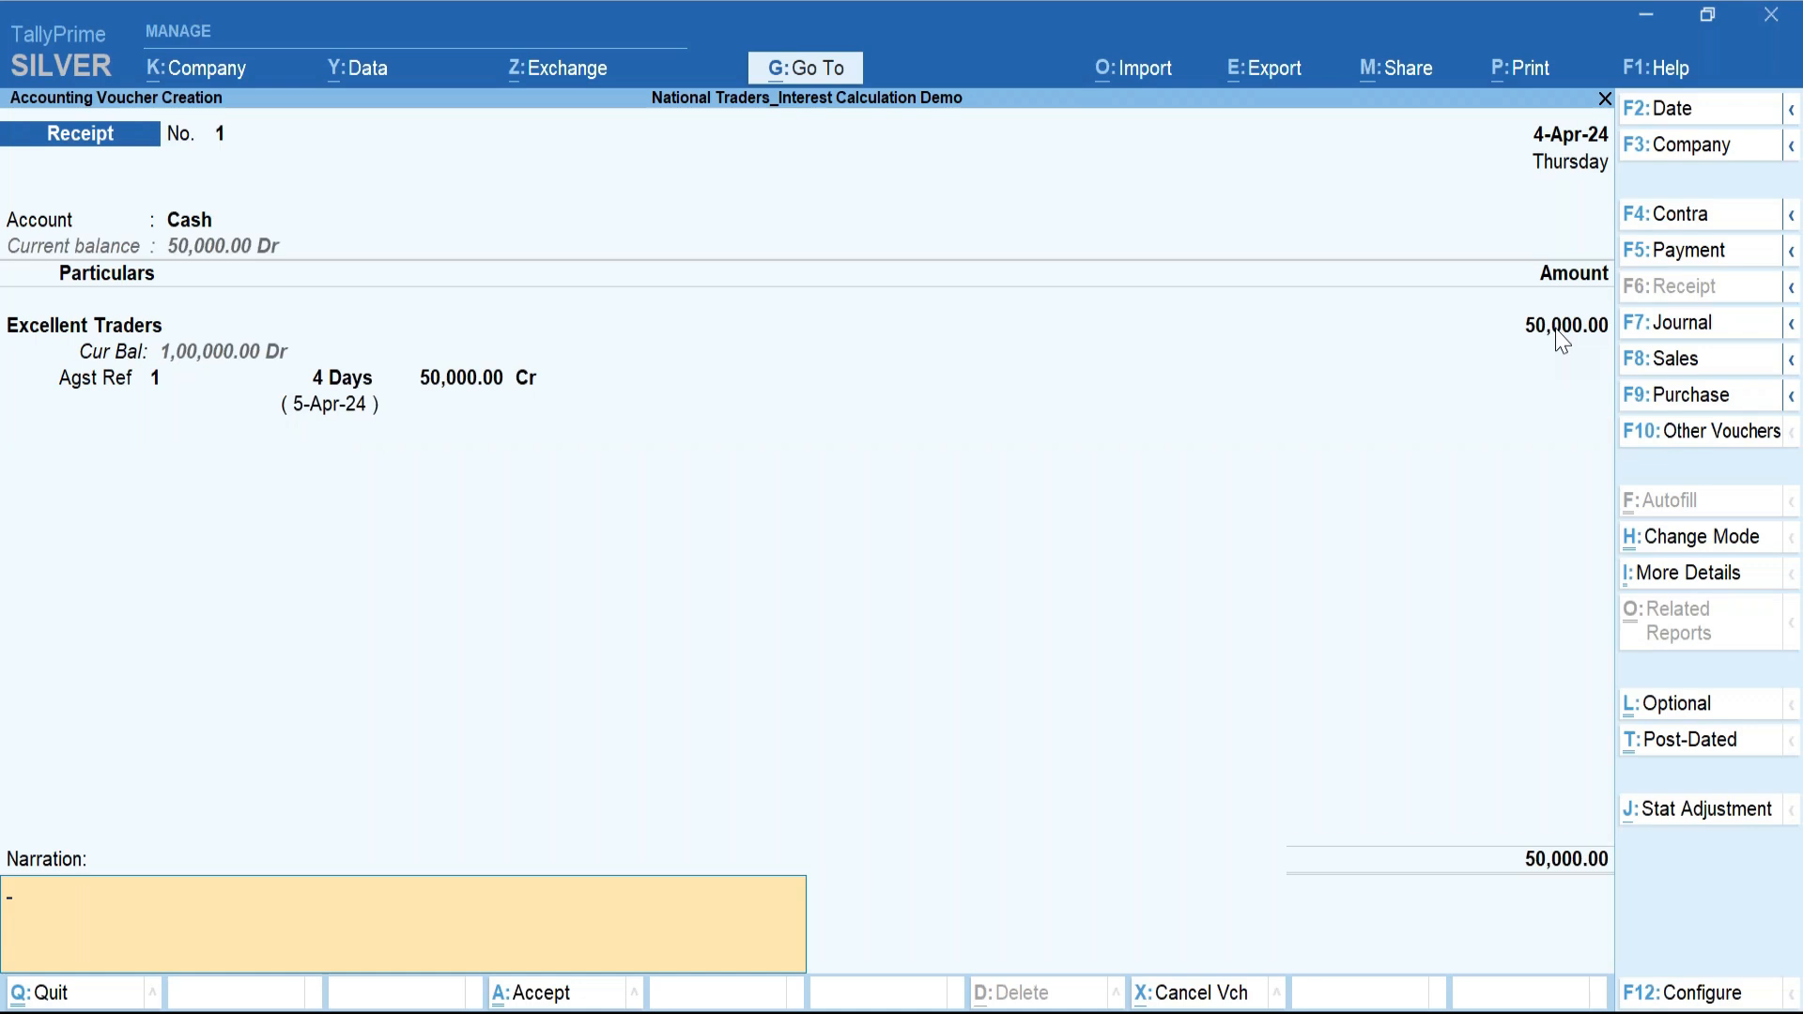
pyautogui.press('Return')
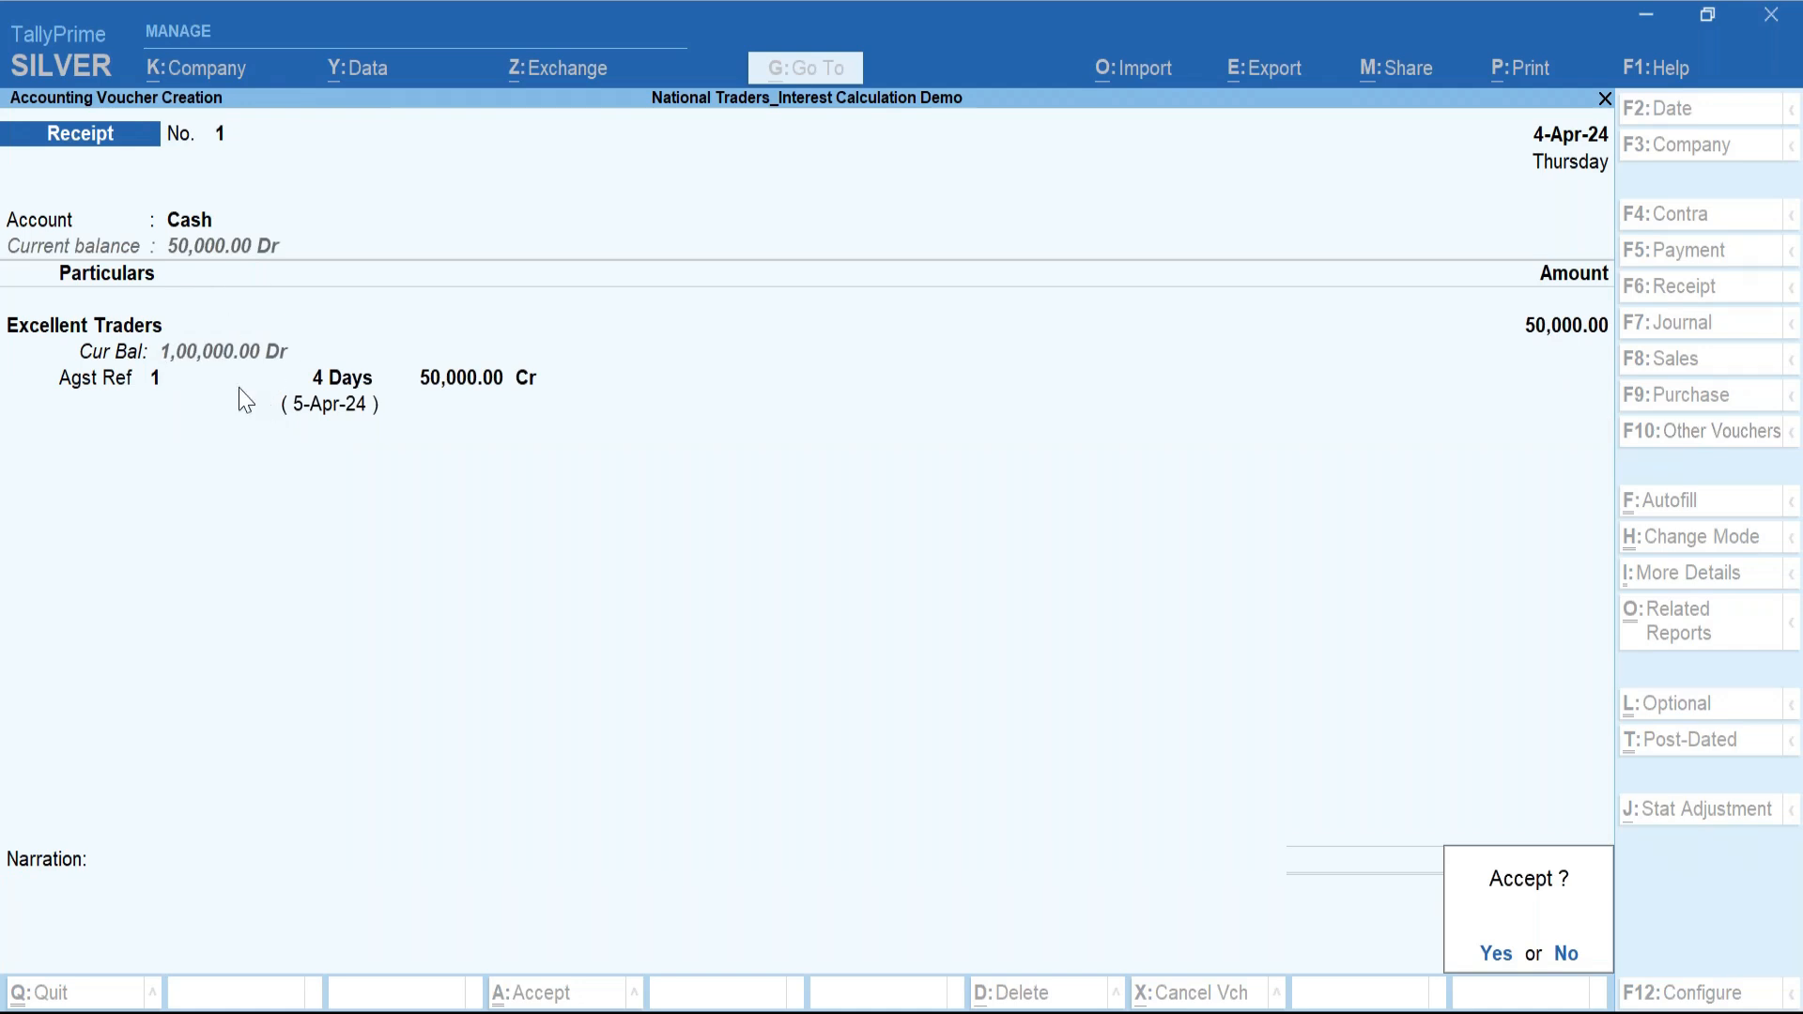
pyautogui.press('Return')
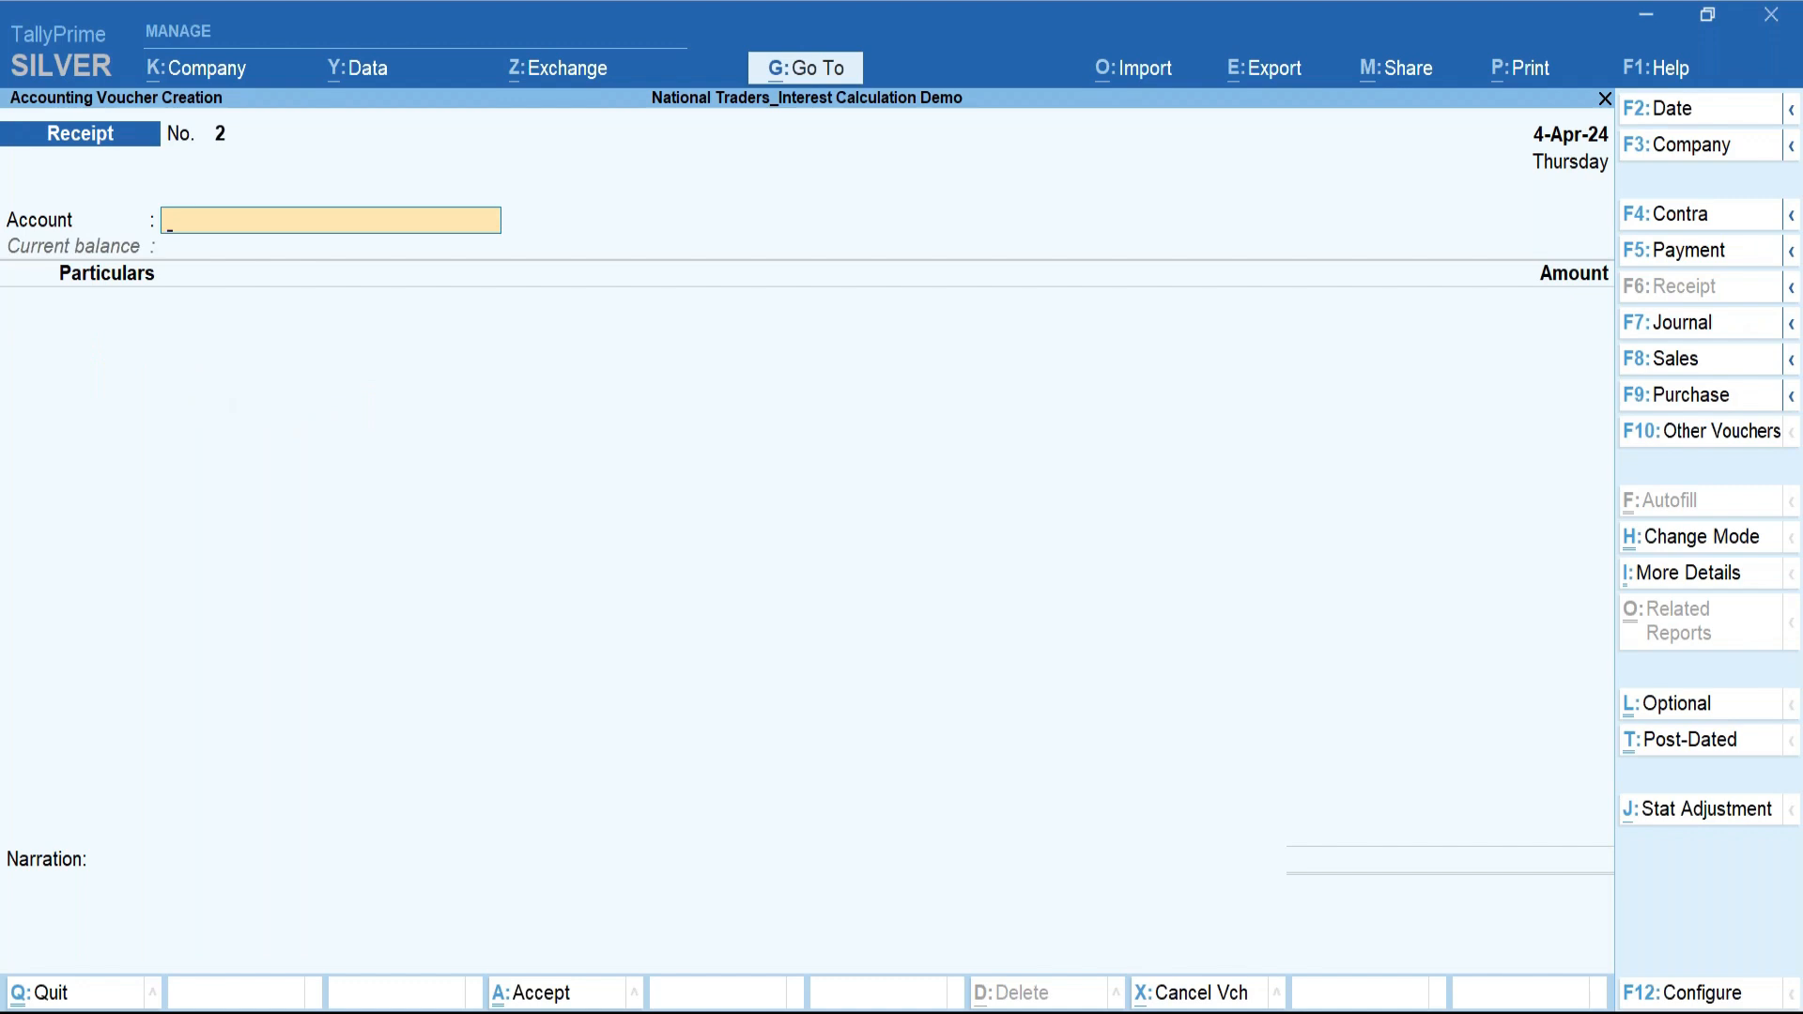
# Leave voucher entry and open the ledger interest calculation report for Excellent Traders.
pyautogui.press('Escape')
pyautogui.press('Return')
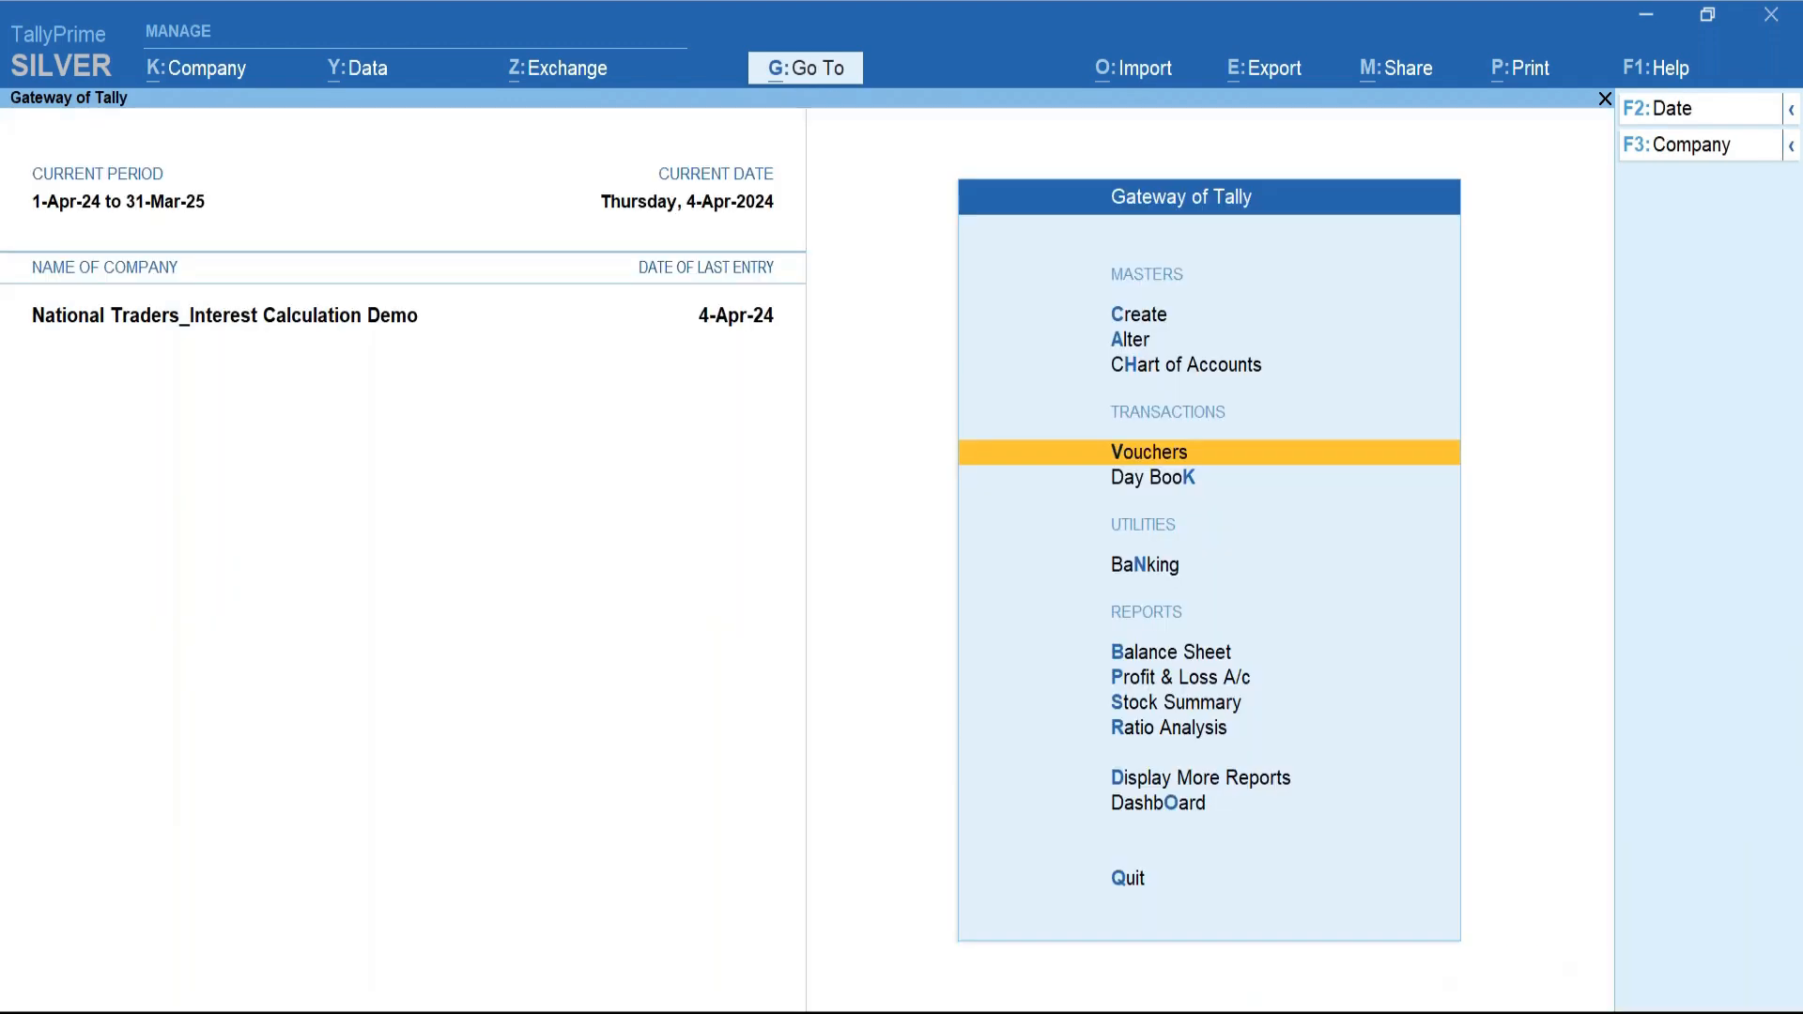
pyautogui.press('d')
pyautogui.press('Down')
pyautogui.press('Down')
pyautogui.press('Down')
pyautogui.press('Down')
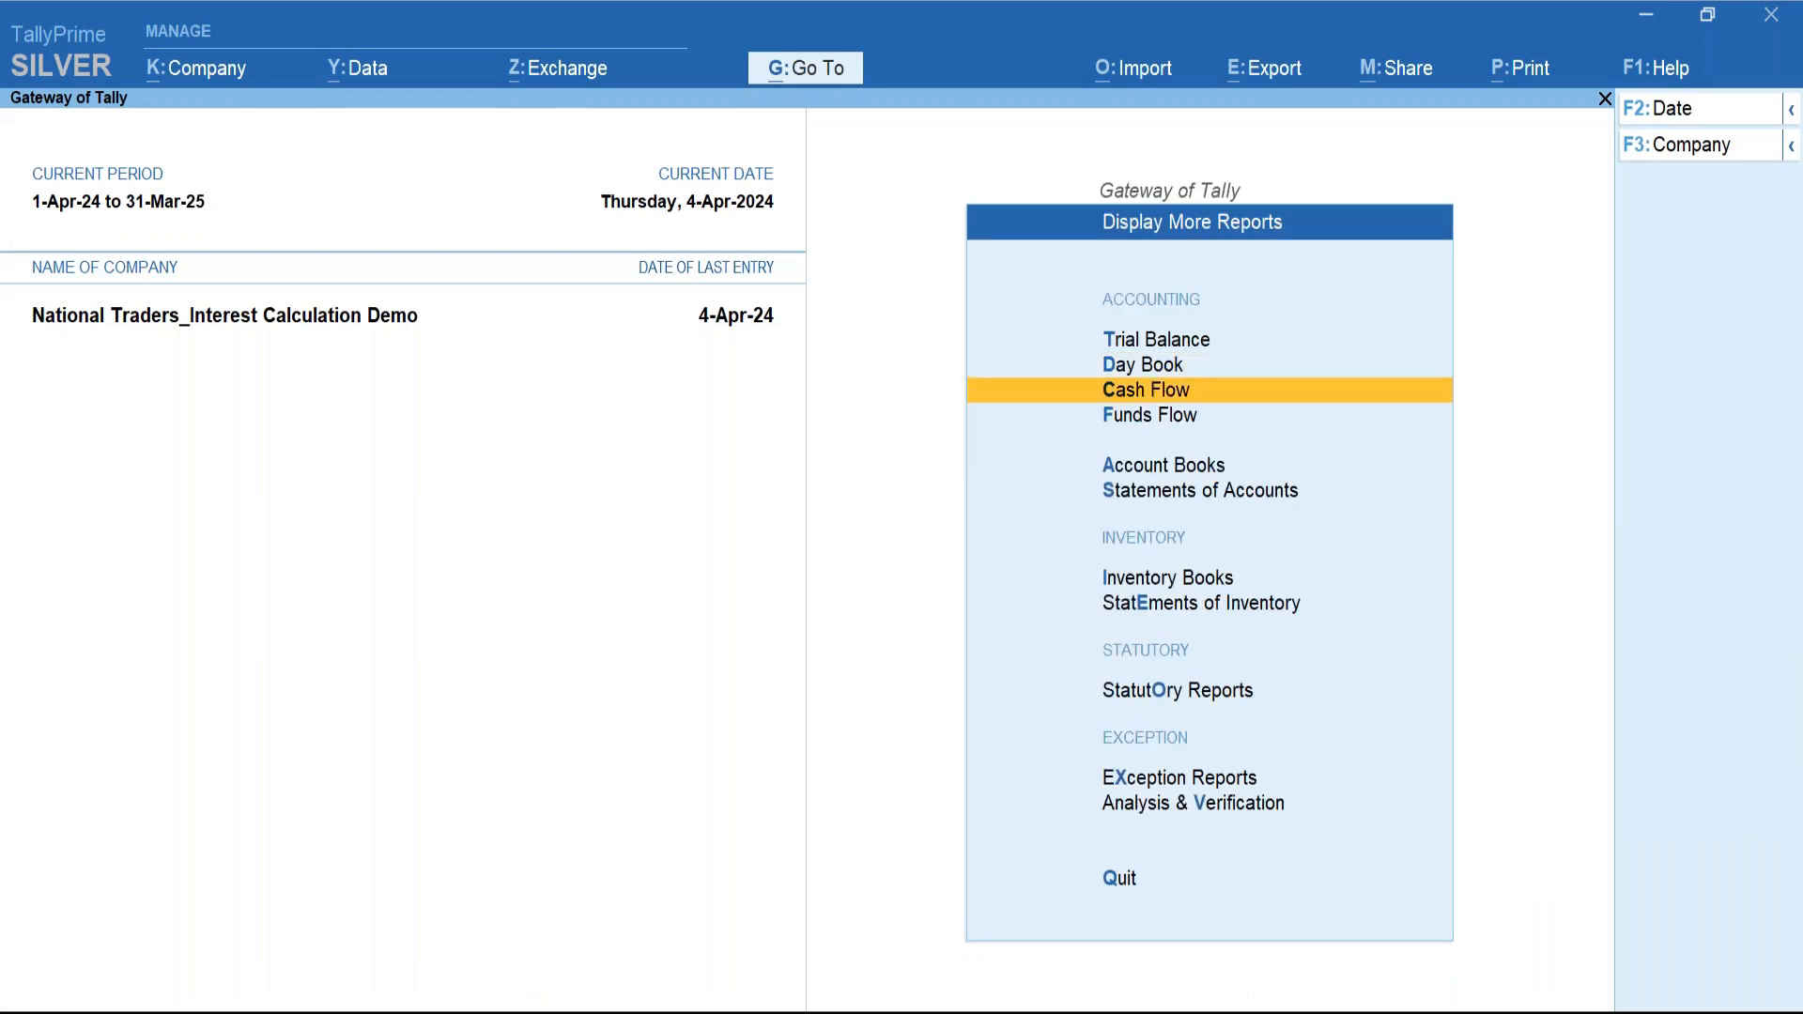
pyautogui.press('Return')
pyautogui.press('Down')
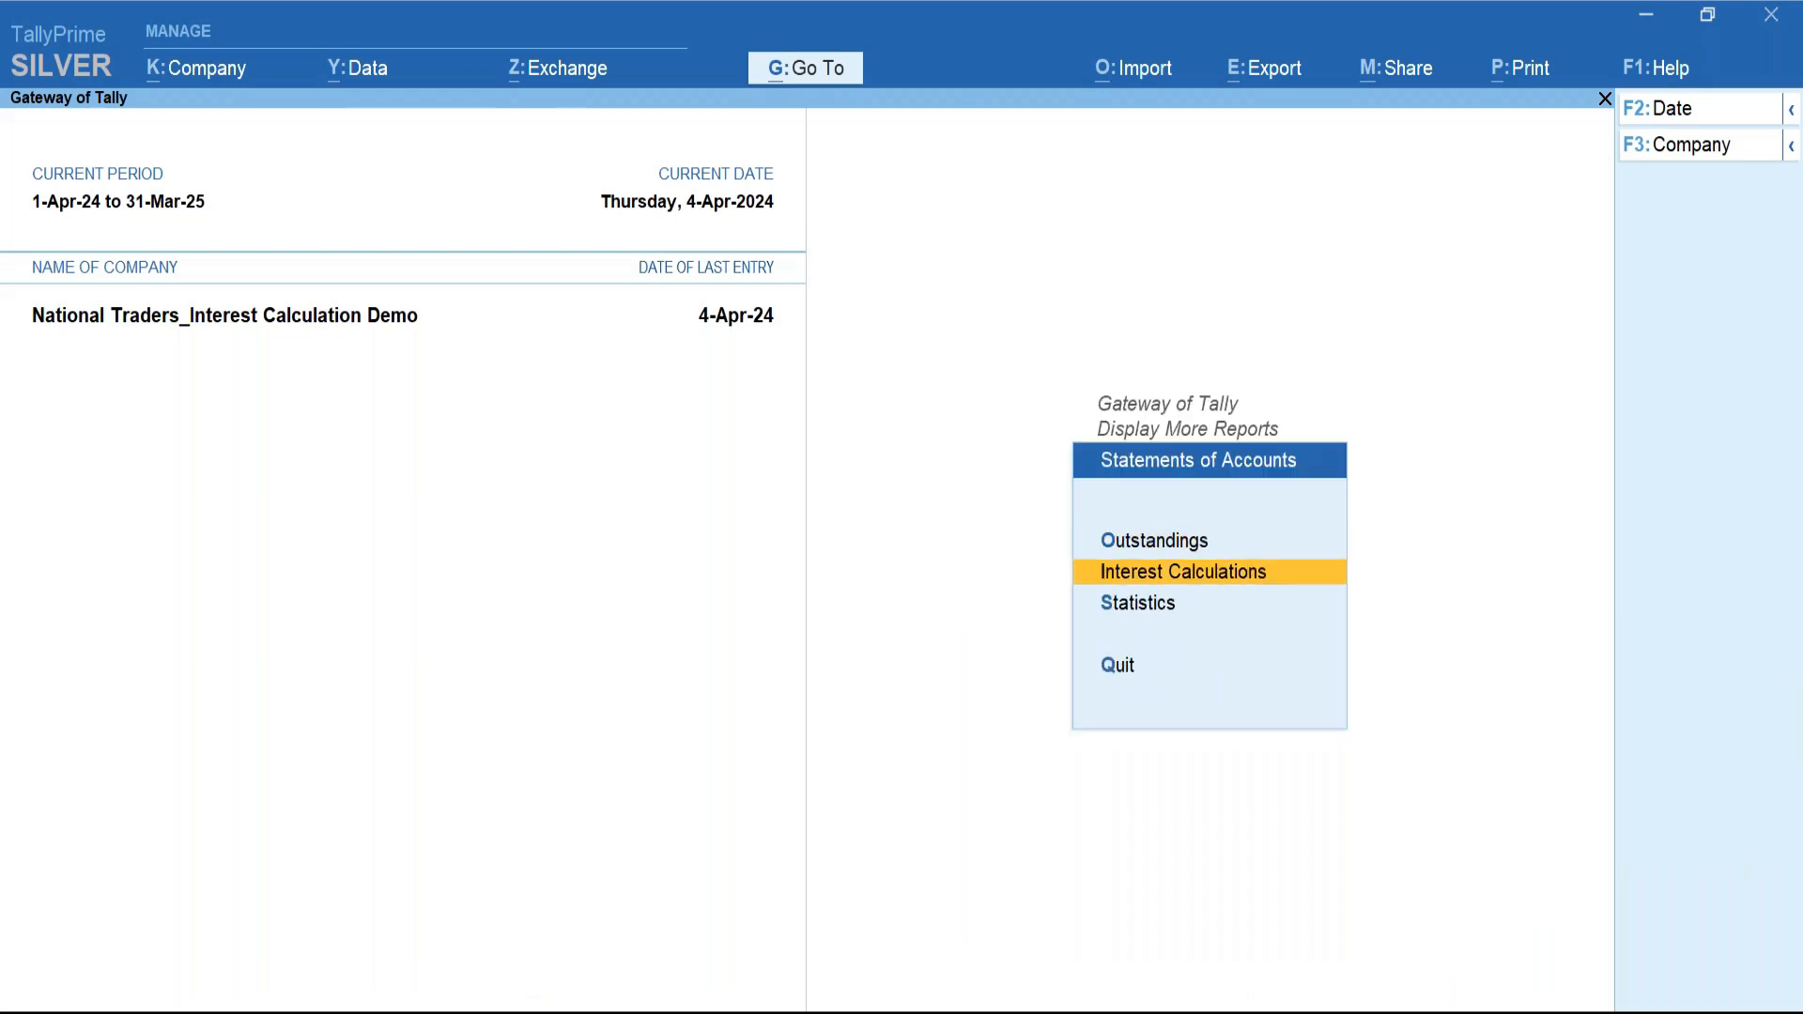
pyautogui.press('Return')
pyautogui.press('Down')
pyautogui.press('Down')
pyautogui.press('Return')
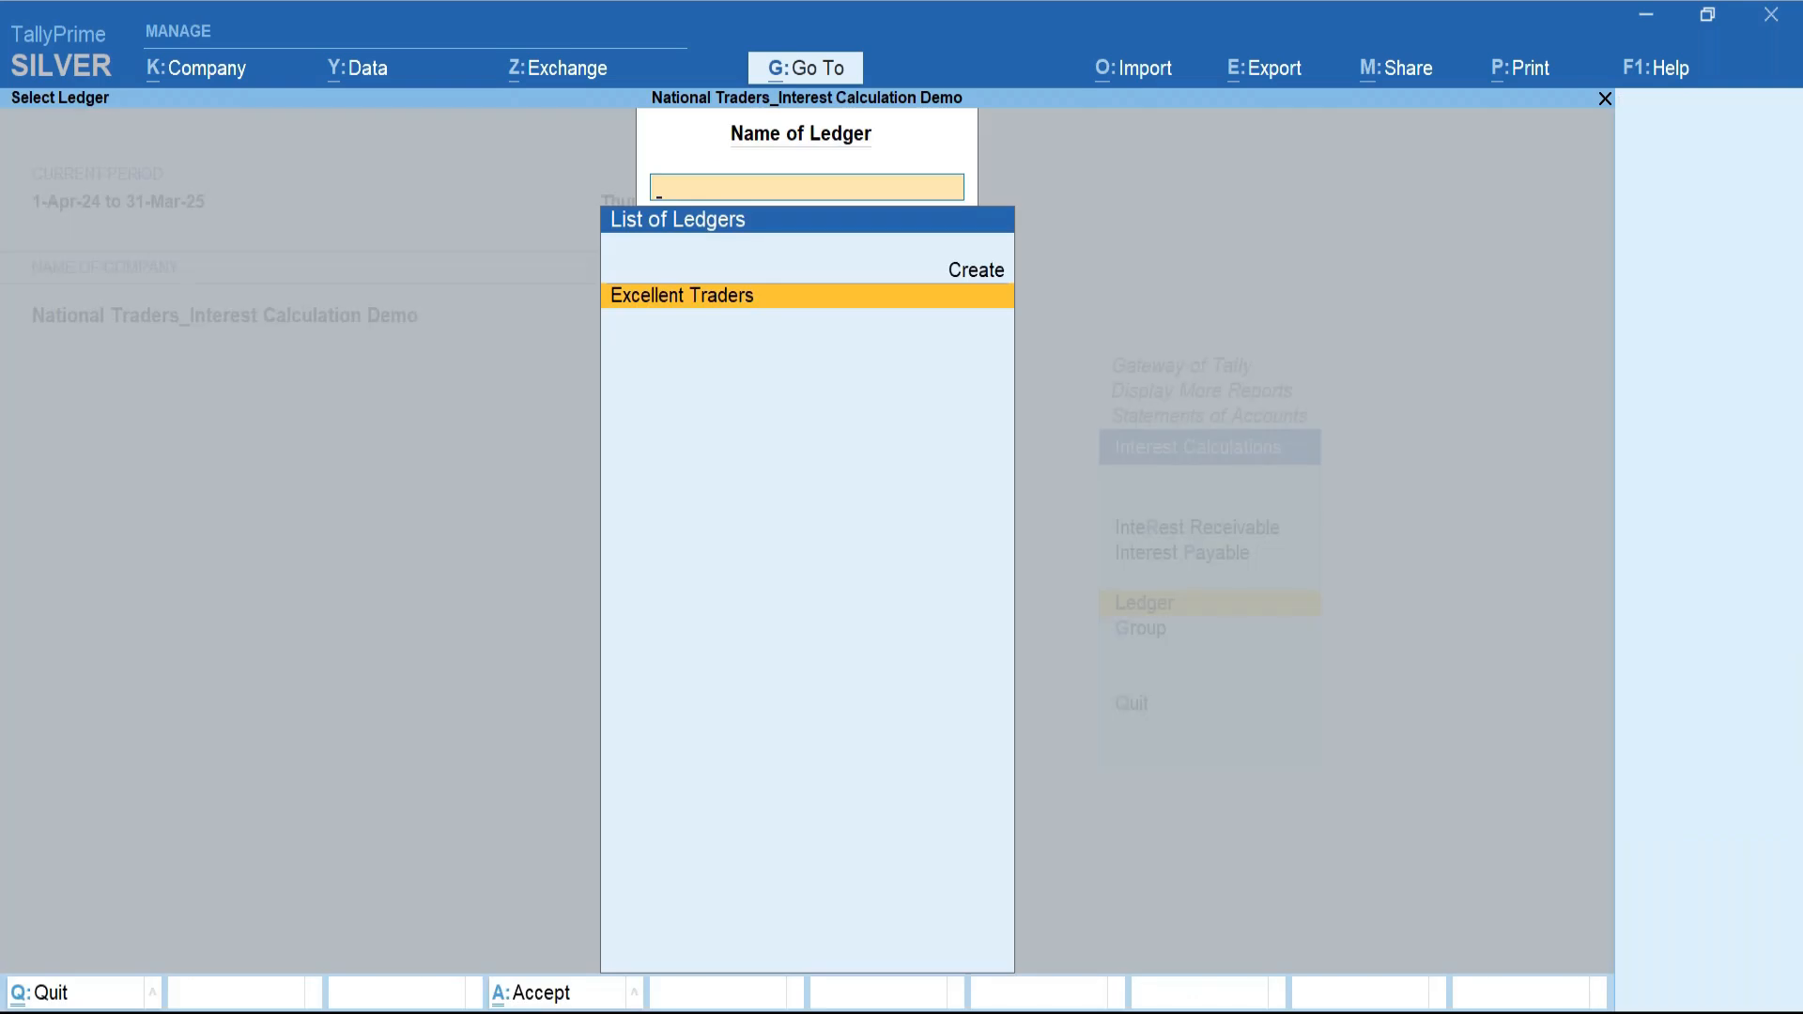
pyautogui.press('Return')
# Set the interest report's period to end on 10-Apr-24 and select the bill's interest breakdown line.
pyautogui.click(1677, 111)
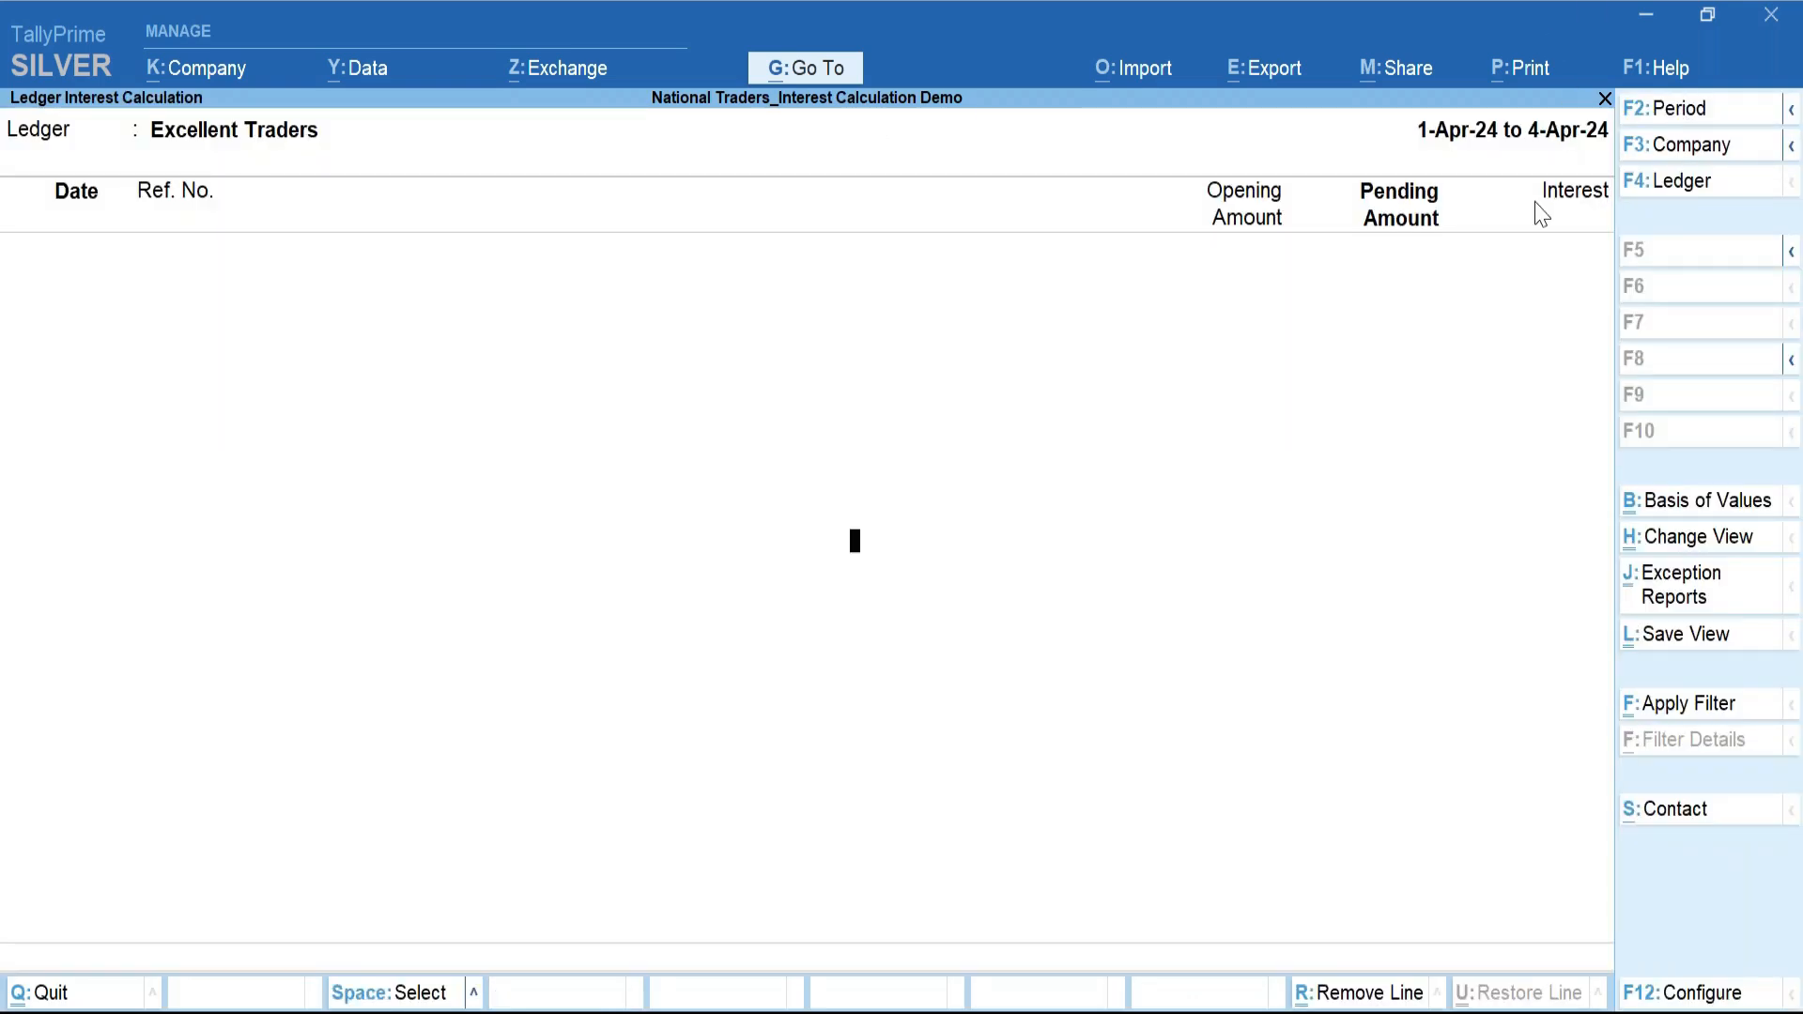
pyautogui.press('Return')
pyautogui.write('10')
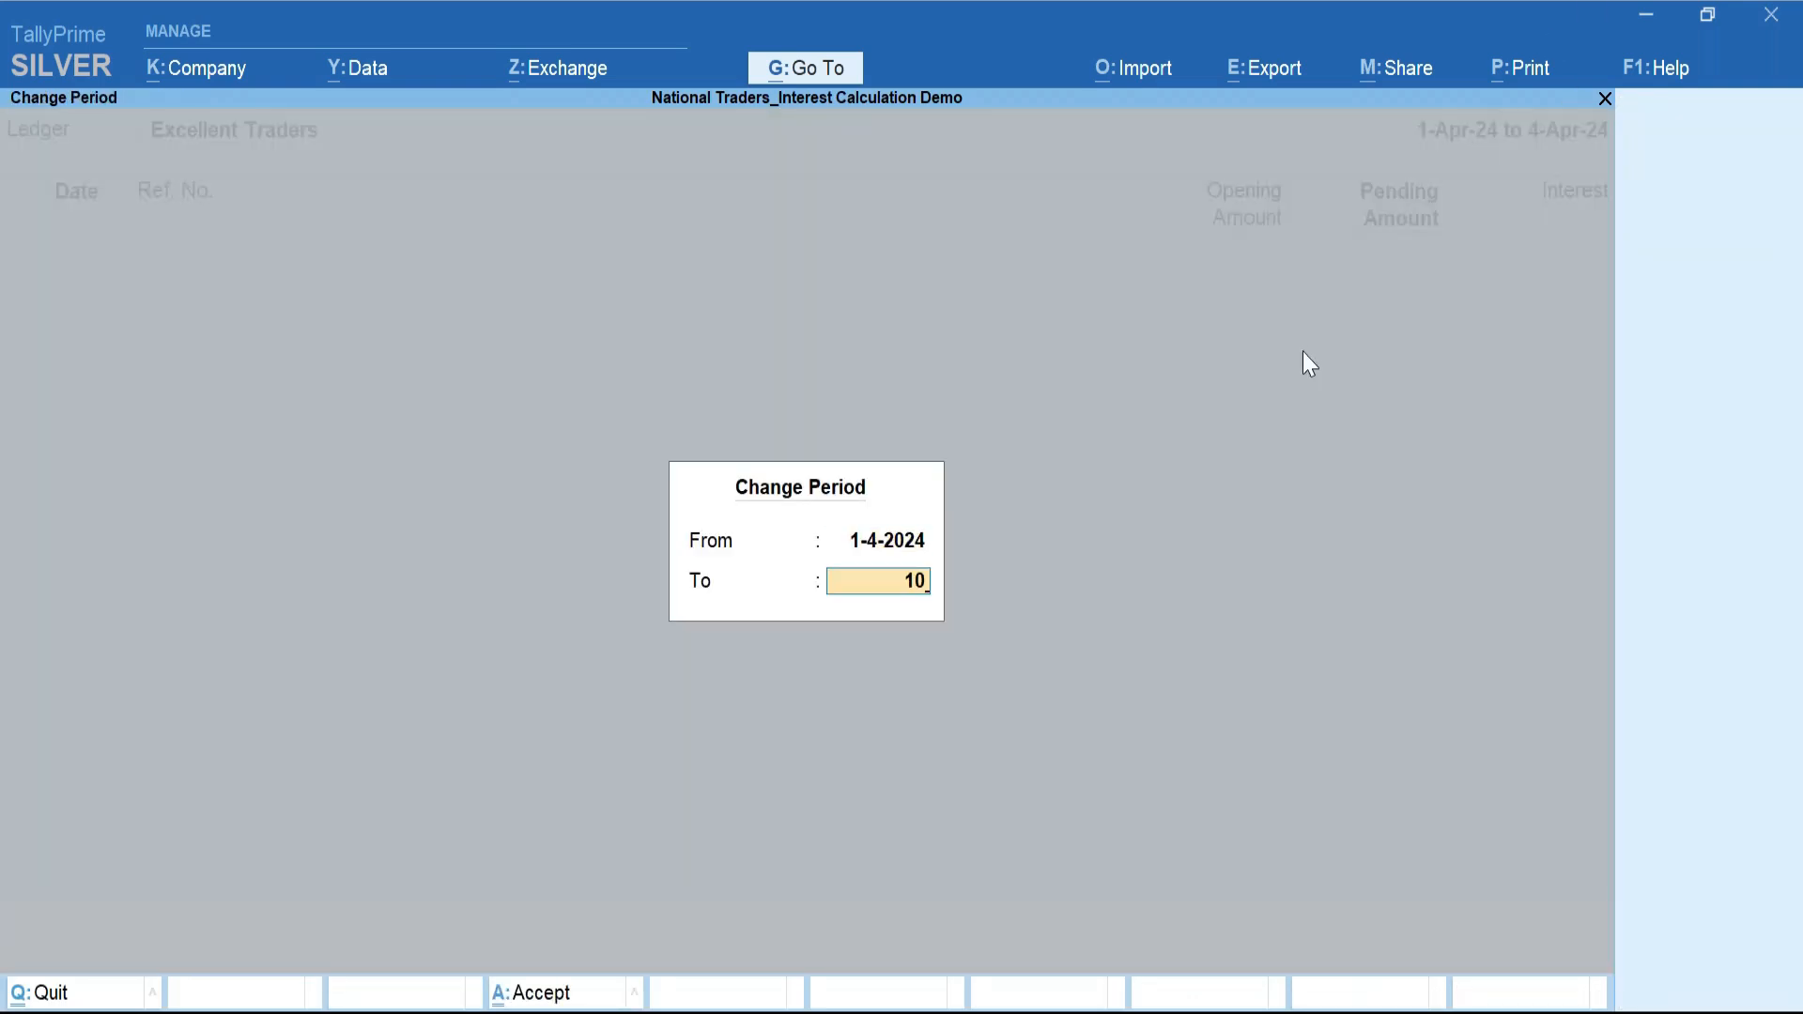
pyautogui.press('Return')
pyautogui.press('Down')
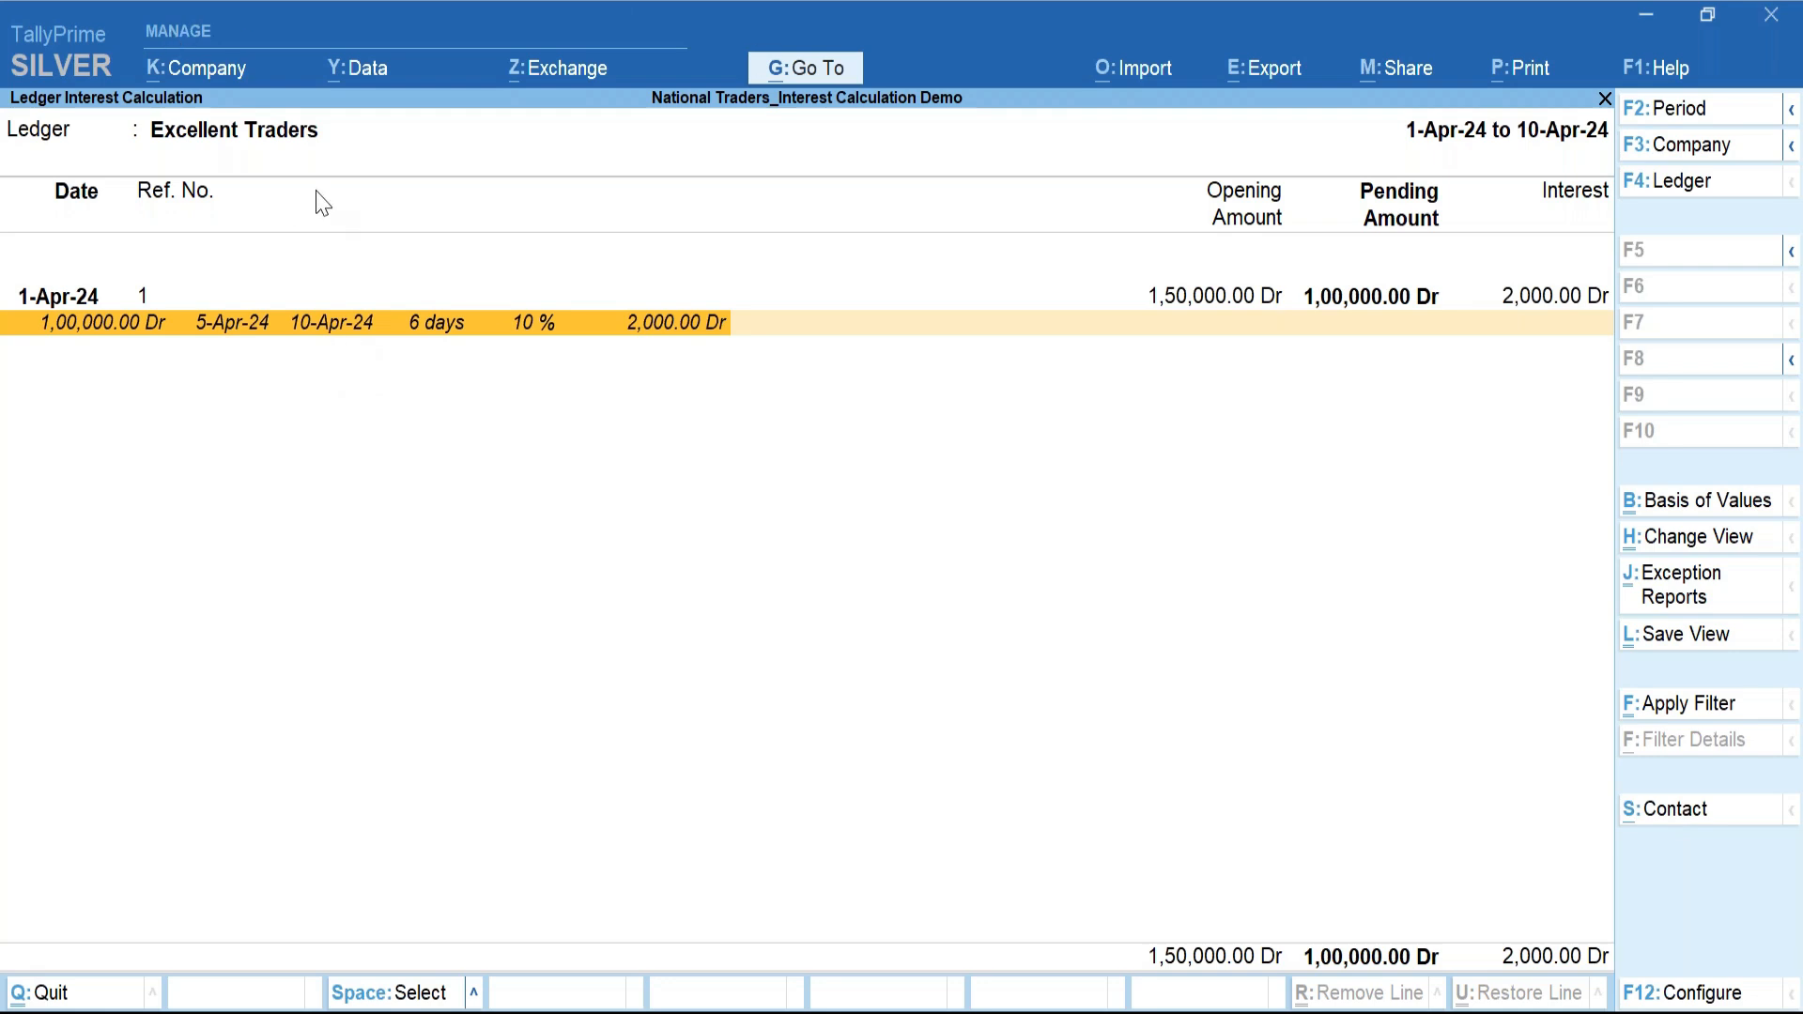
# View the ledger vouchers behind the Excellent Traders bill and return to the interest report.
pyautogui.click(287, 275)
pyautogui.press('Return')
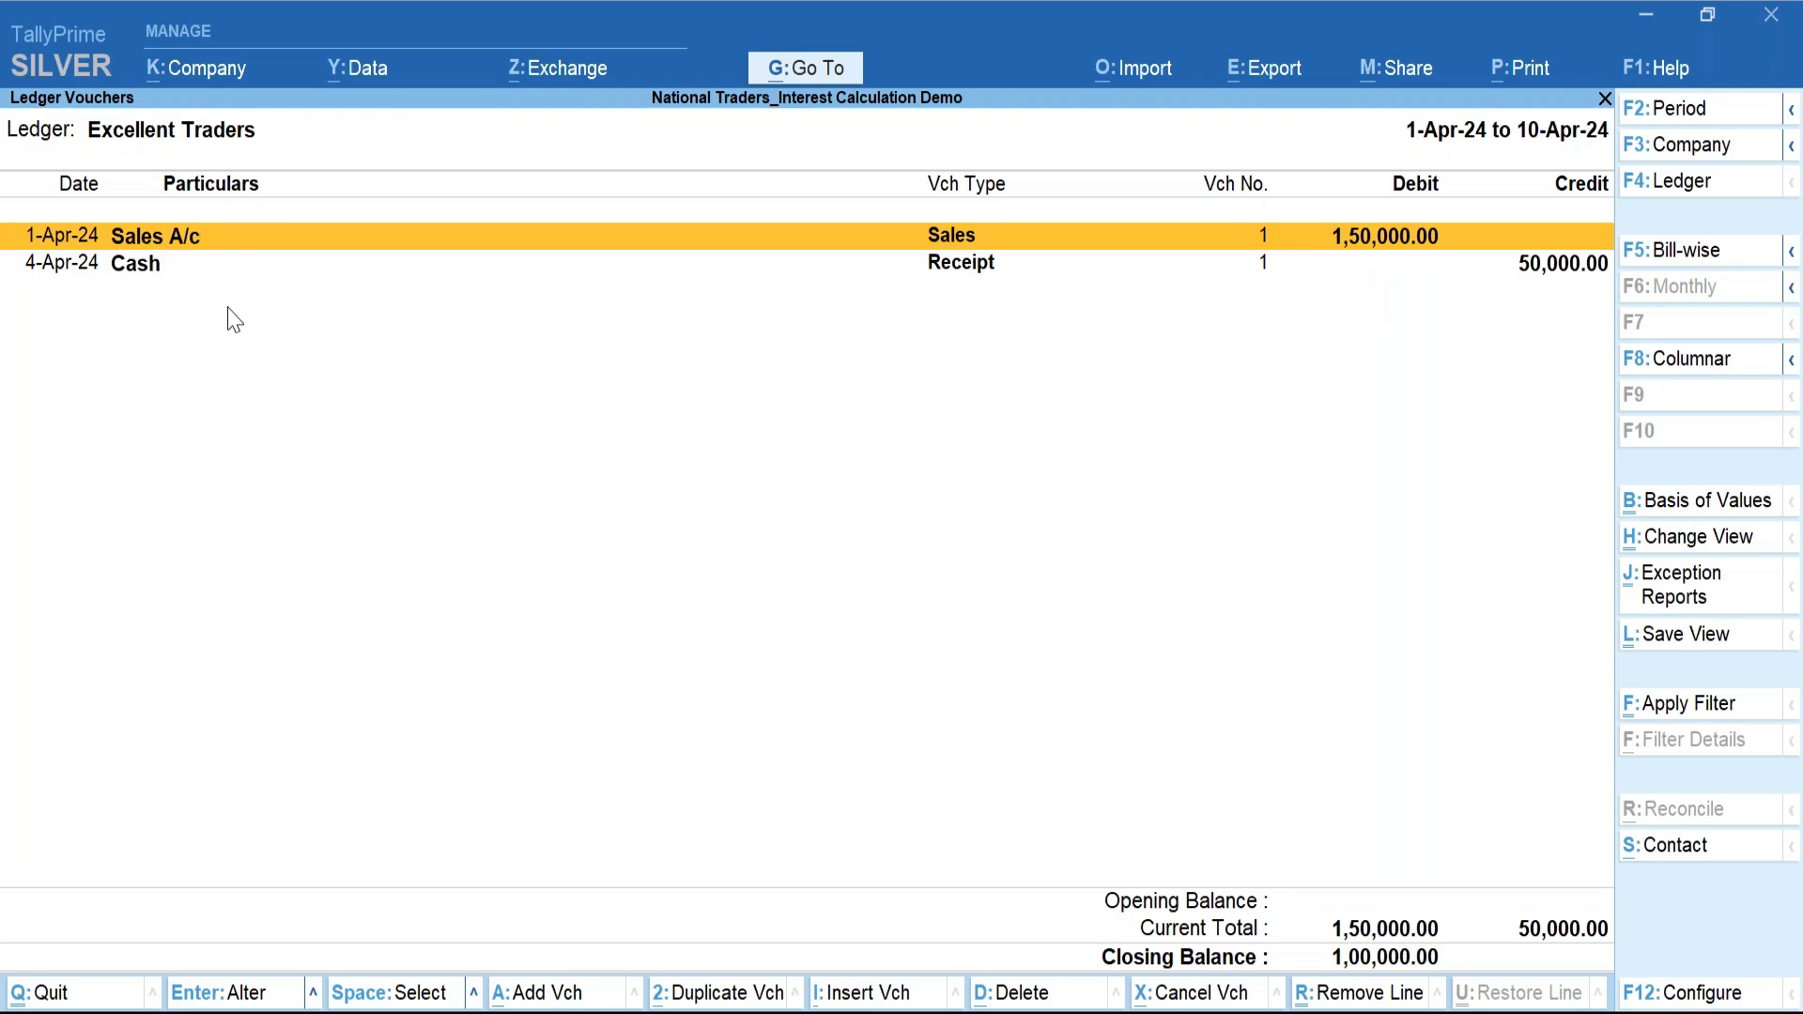
pyautogui.press('Escape')
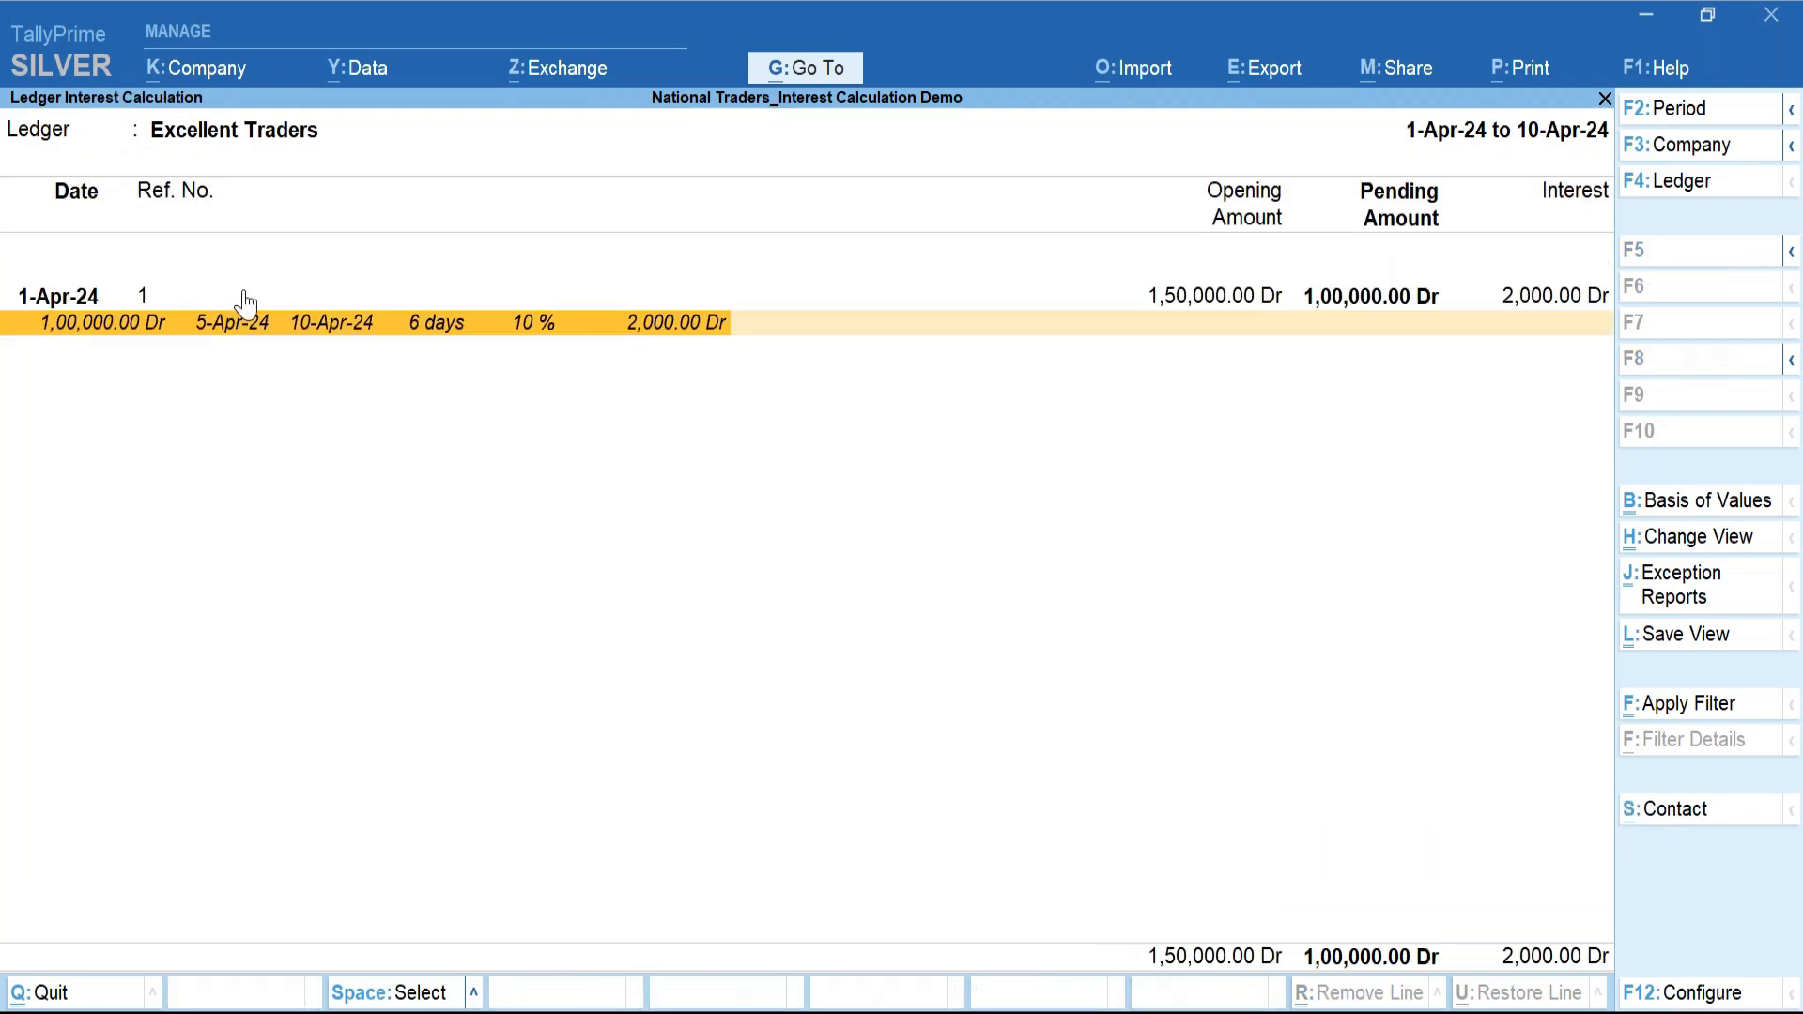
# Open the calculator alongside the interest report and return the focus to the report.
pyautogui.press('F2')
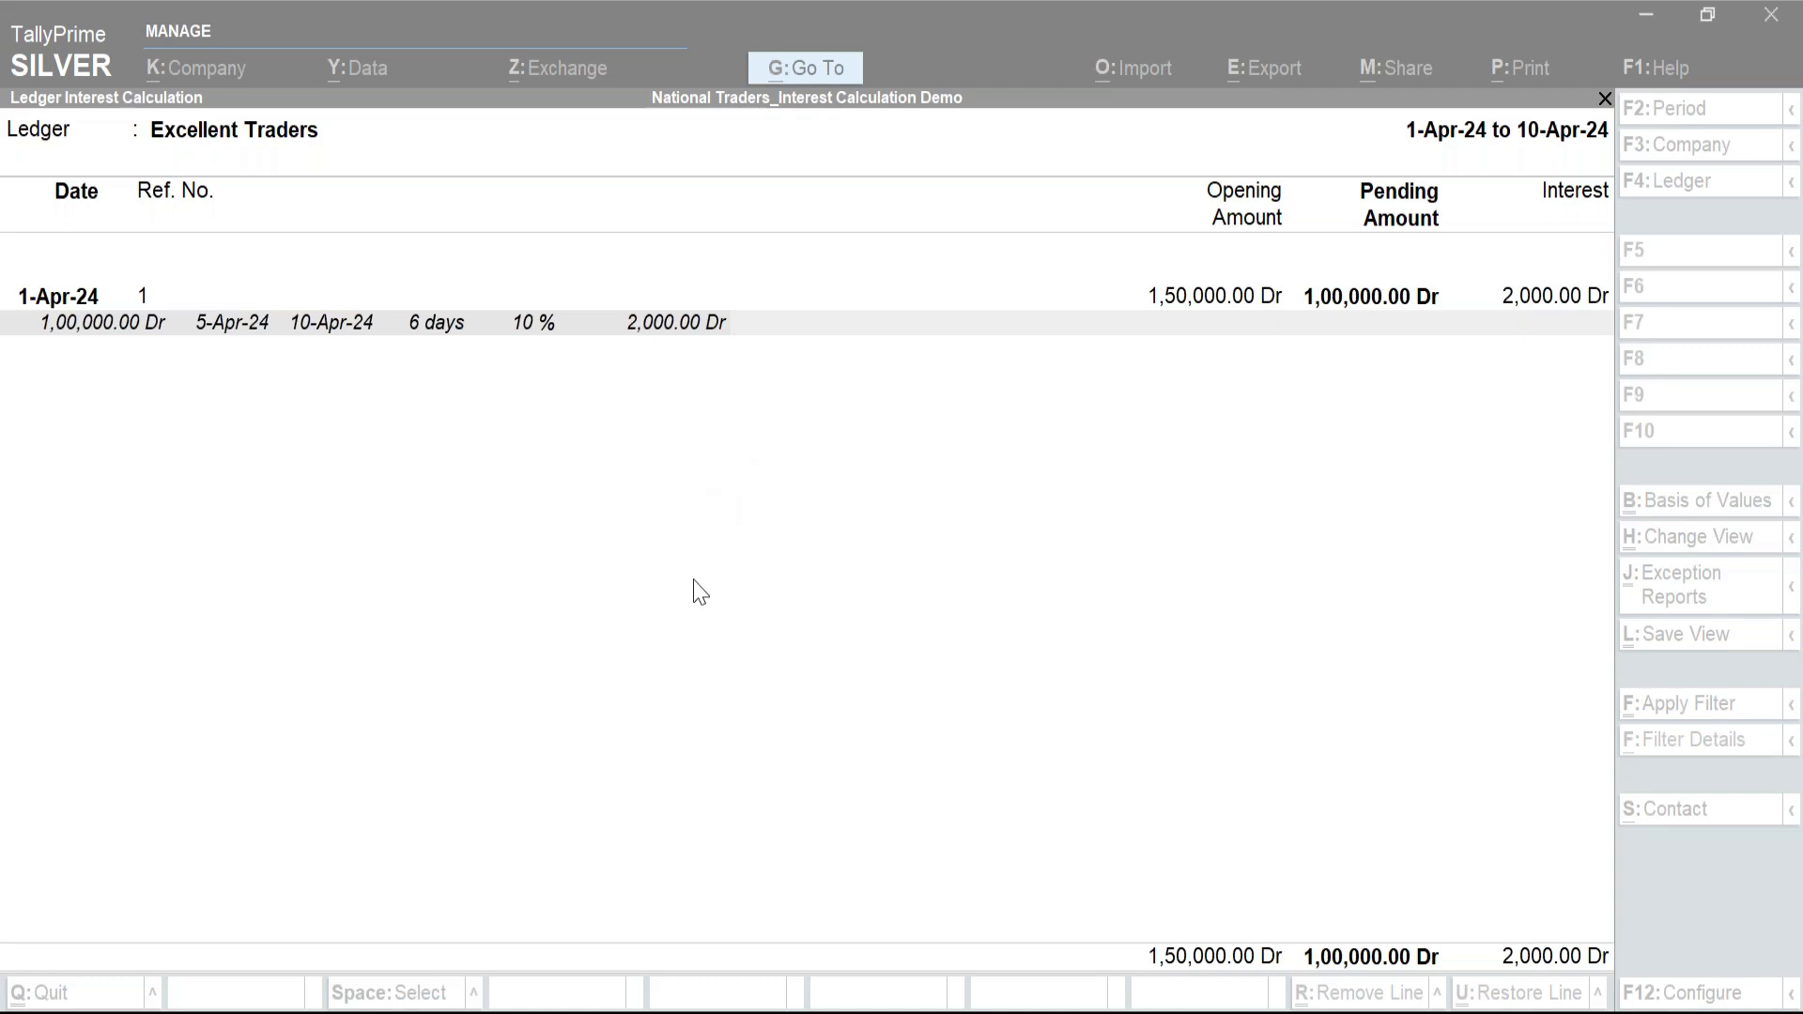
pyautogui.click(823, 906)
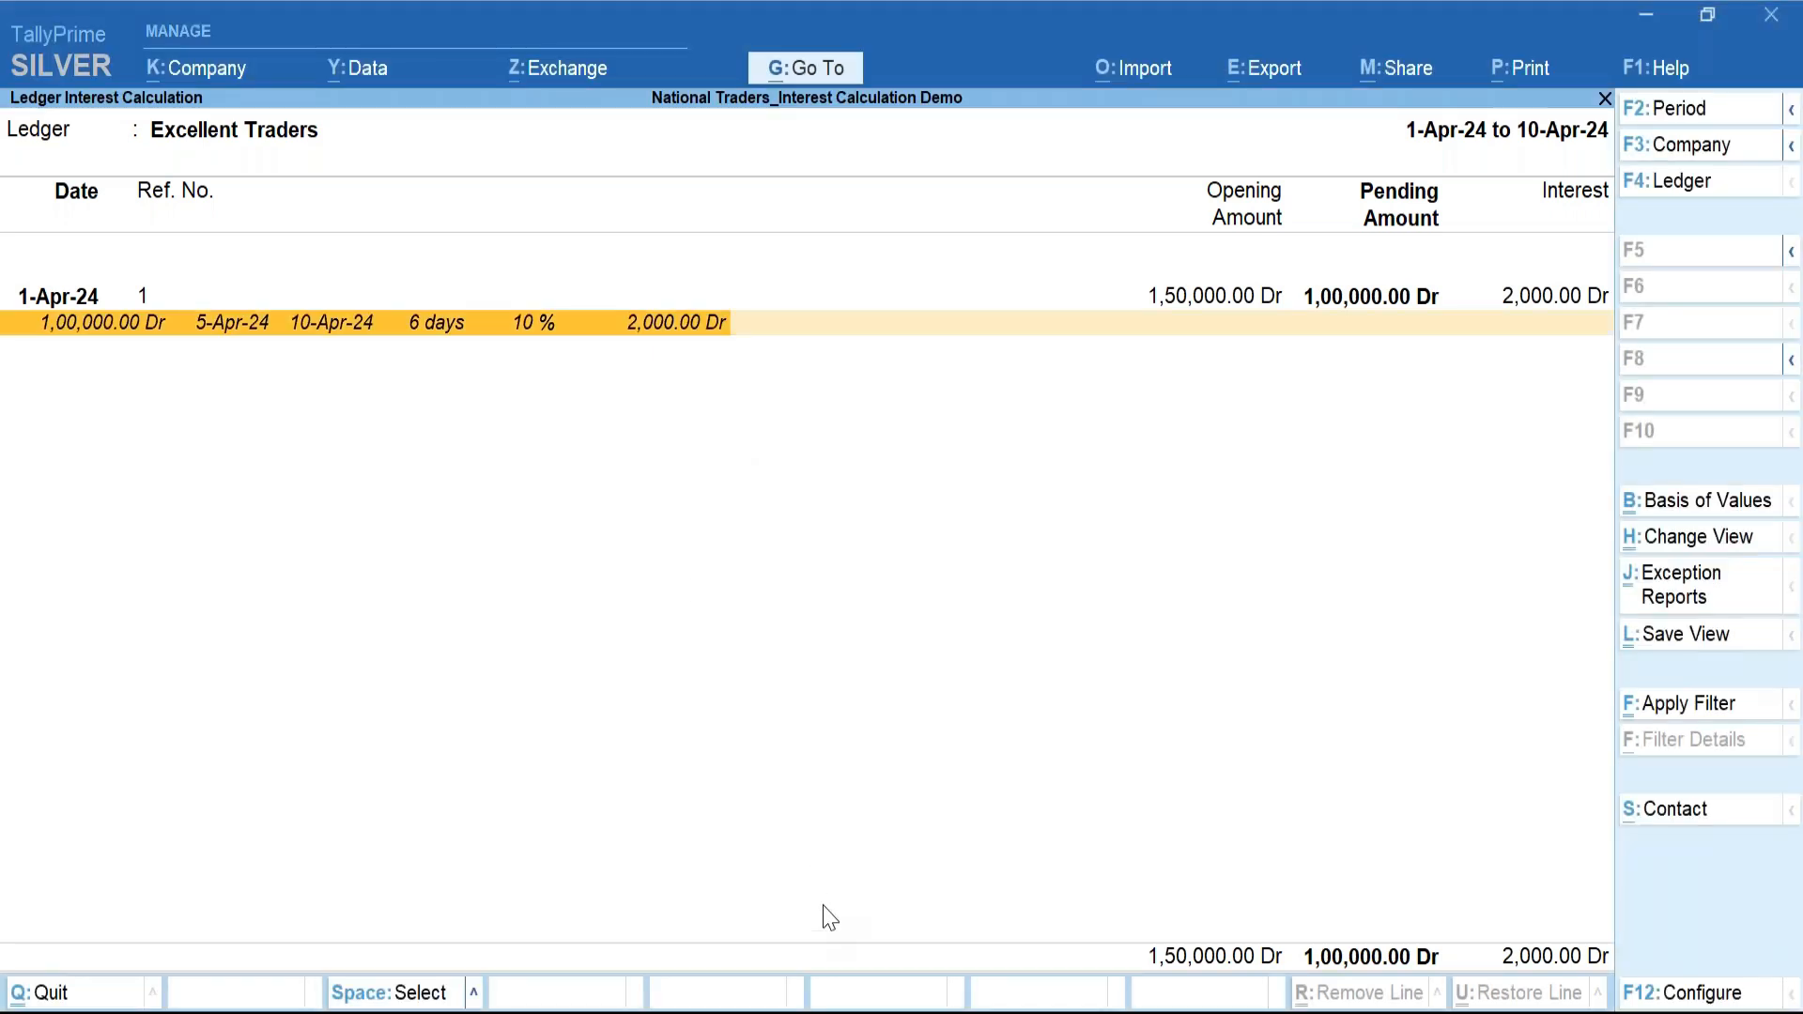
pyautogui.press('ctrl')
pyautogui.hotkey('ctrl', 'n')
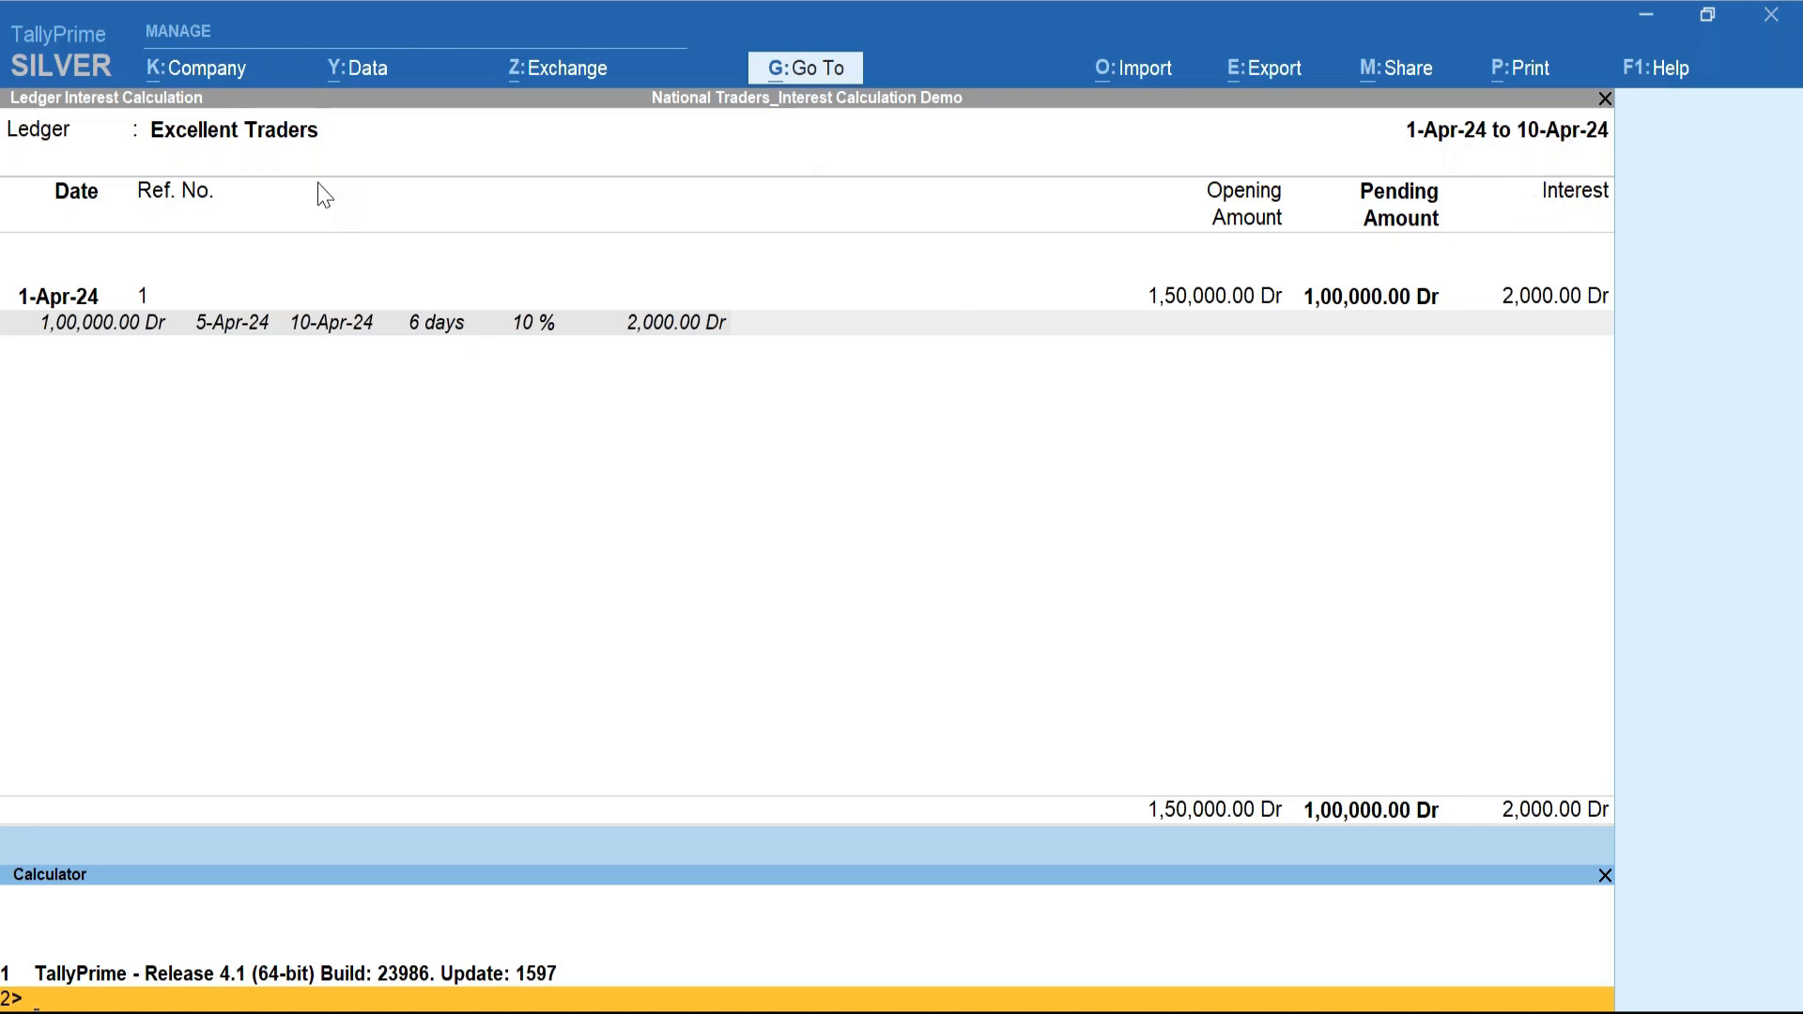
pyautogui.hotkey('alt', 'Tab')
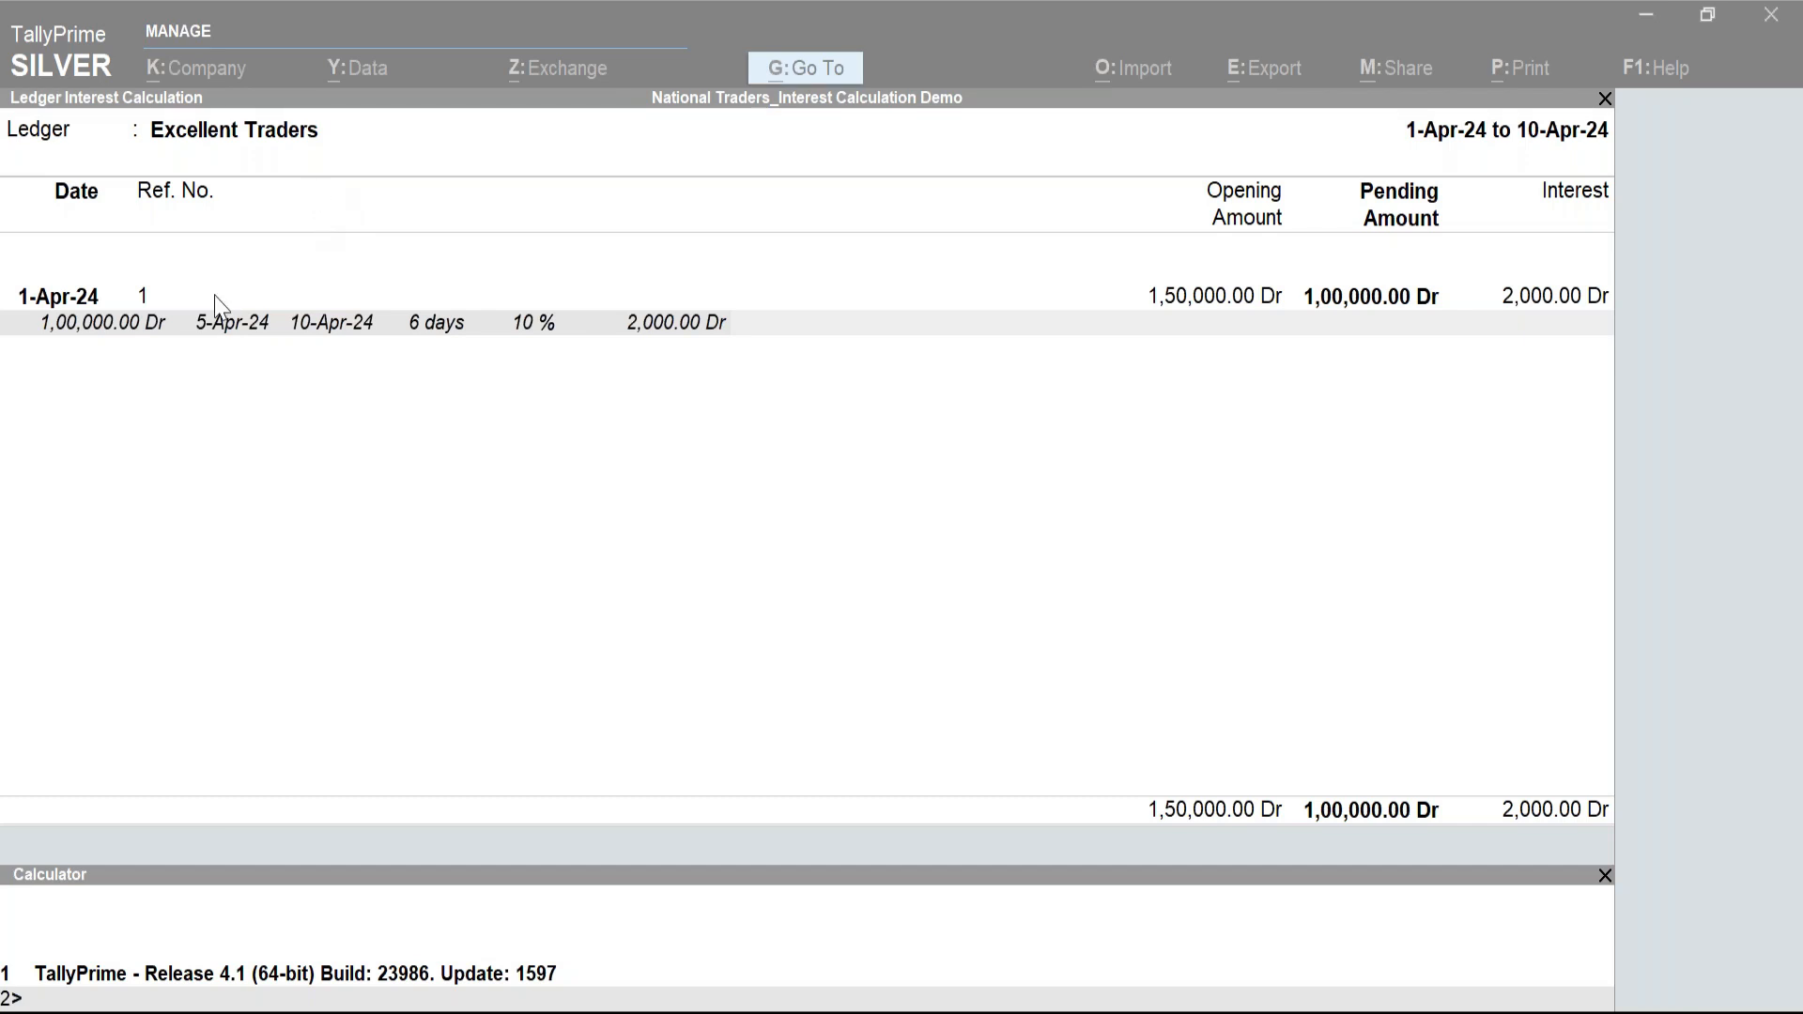
pyautogui.click(125, 330)
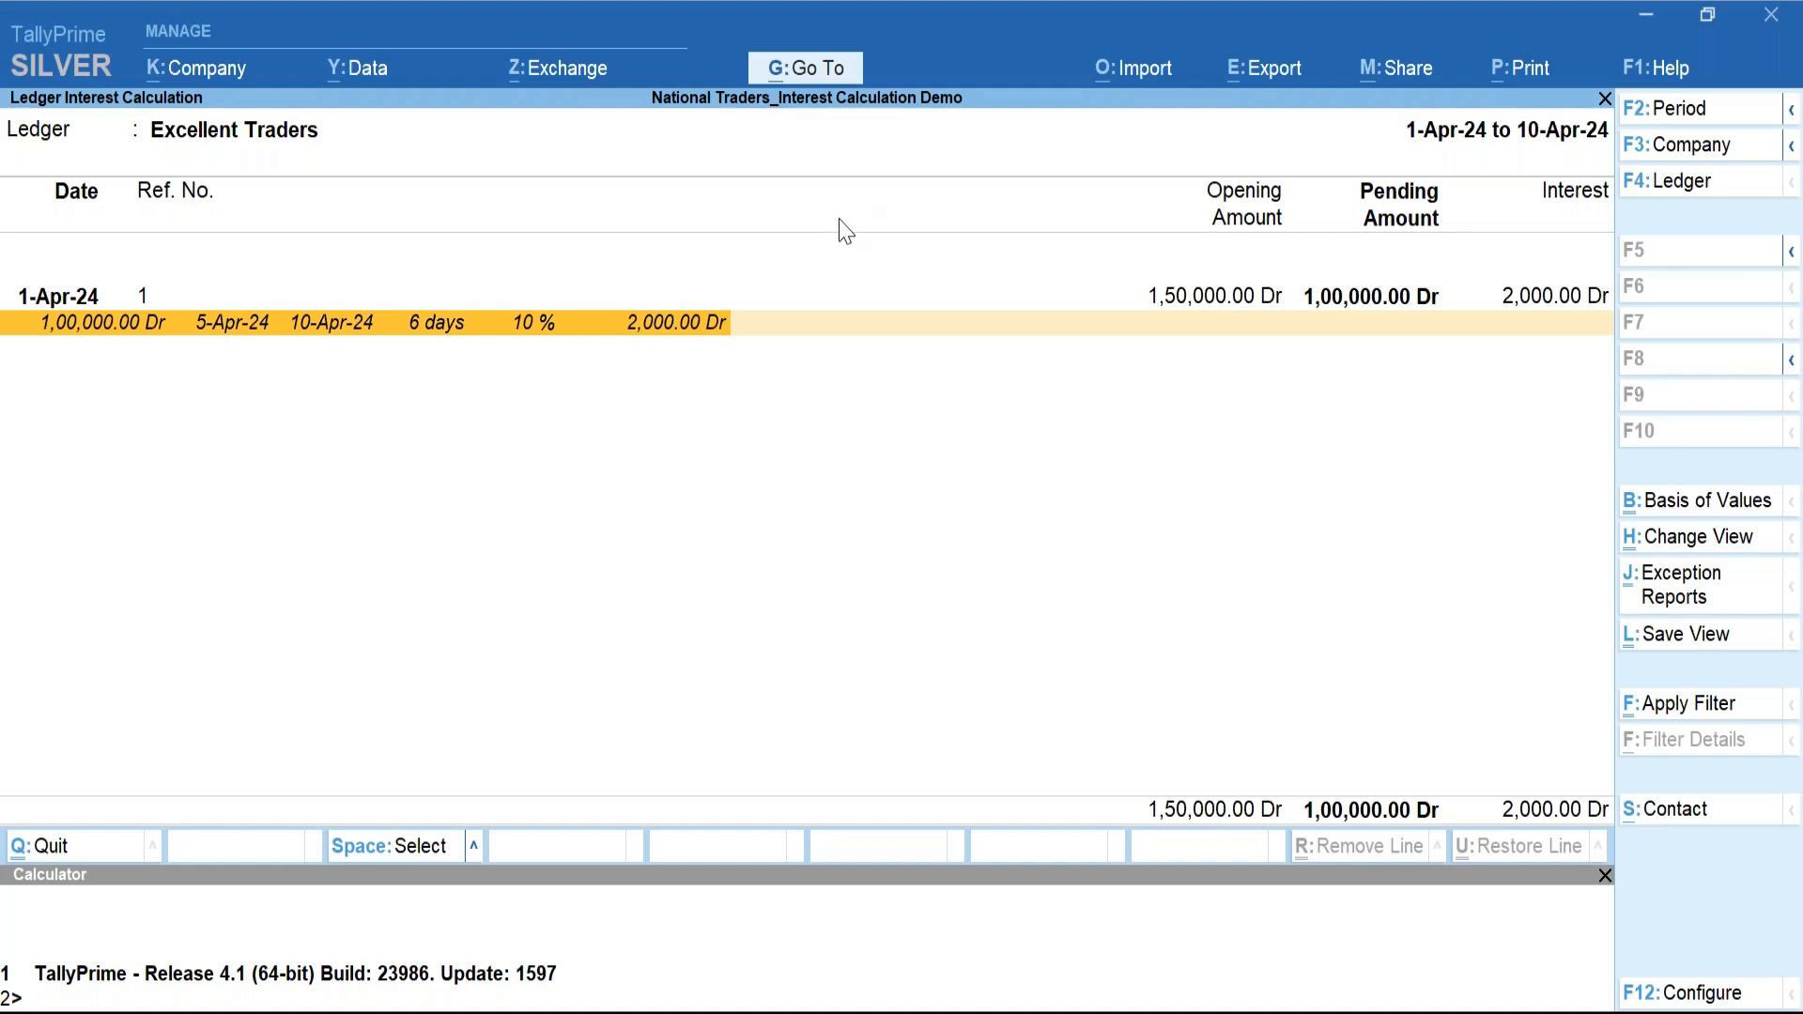
# Open the Excellent Traders ledger master for alteration.
pyautogui.hotkey('alt', 'g')
pyautogui.press('Up')
pyautogui.press('Up')
pyautogui.press('Up')
pyautogui.press('Up')
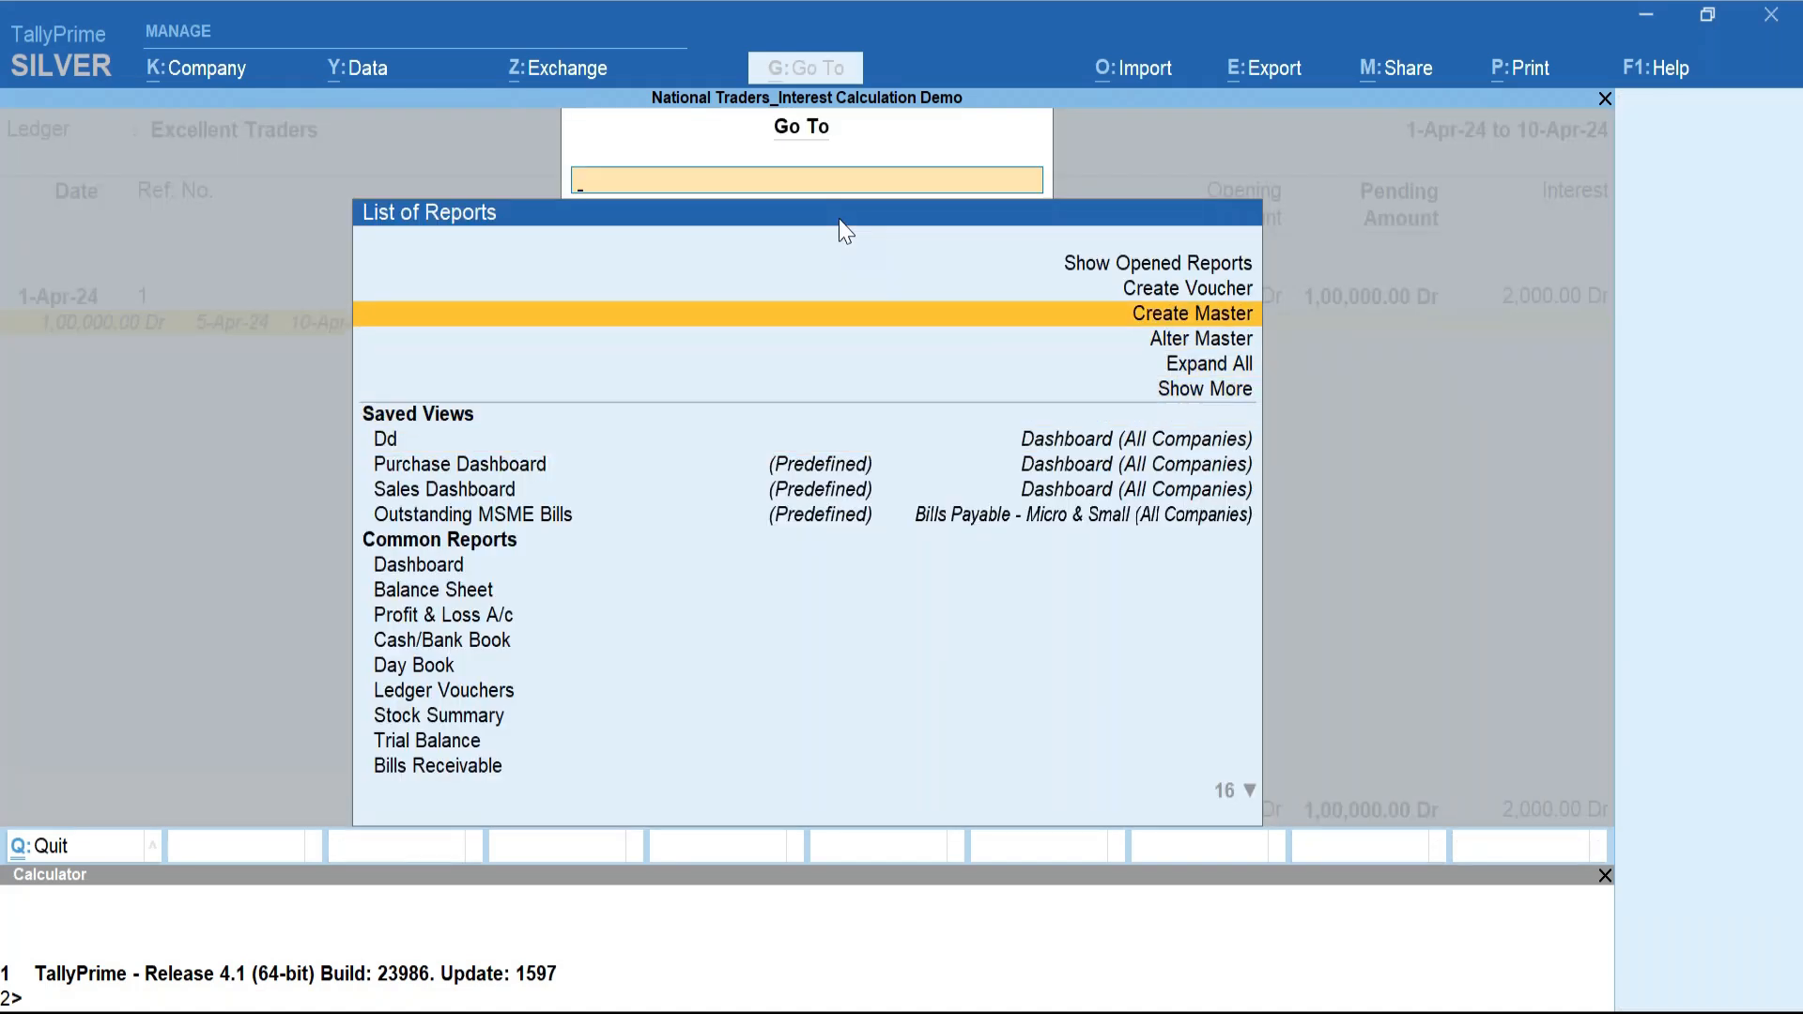
pyautogui.press('Down')
pyautogui.press('Return')
pyautogui.press('Down')
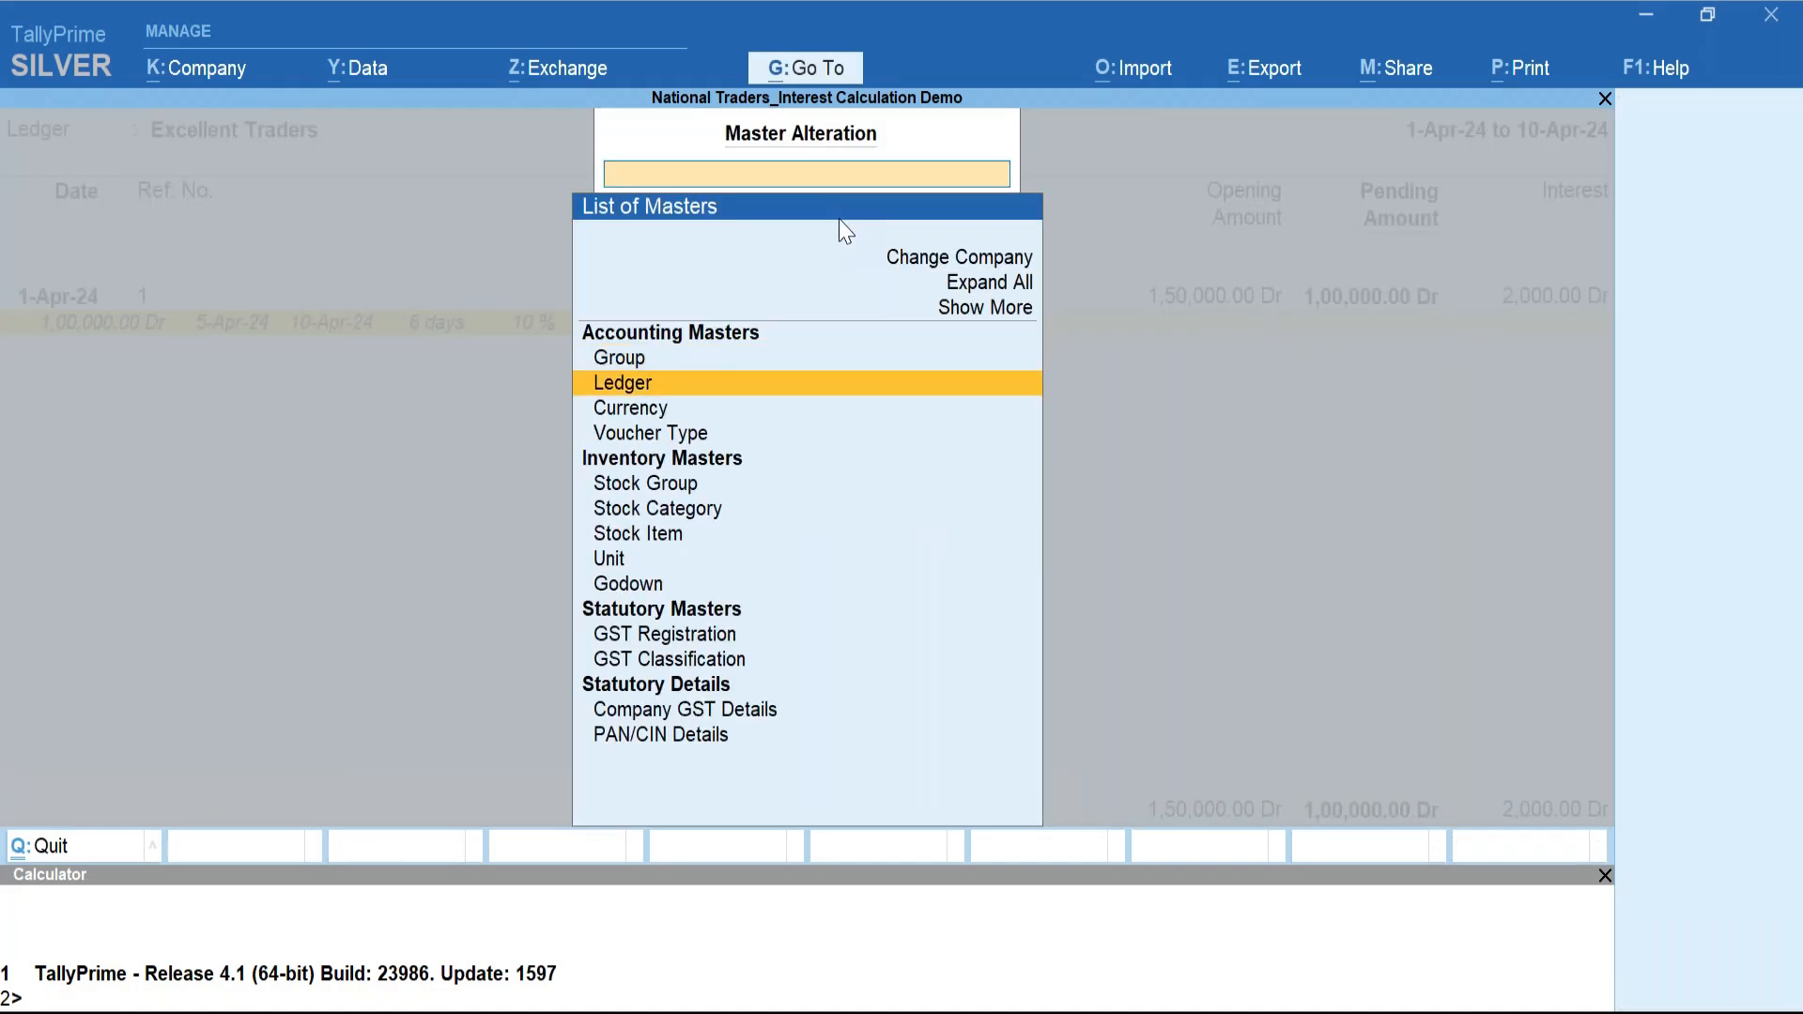
pyautogui.press('Return')
pyautogui.press('Down')
pyautogui.press('Return')
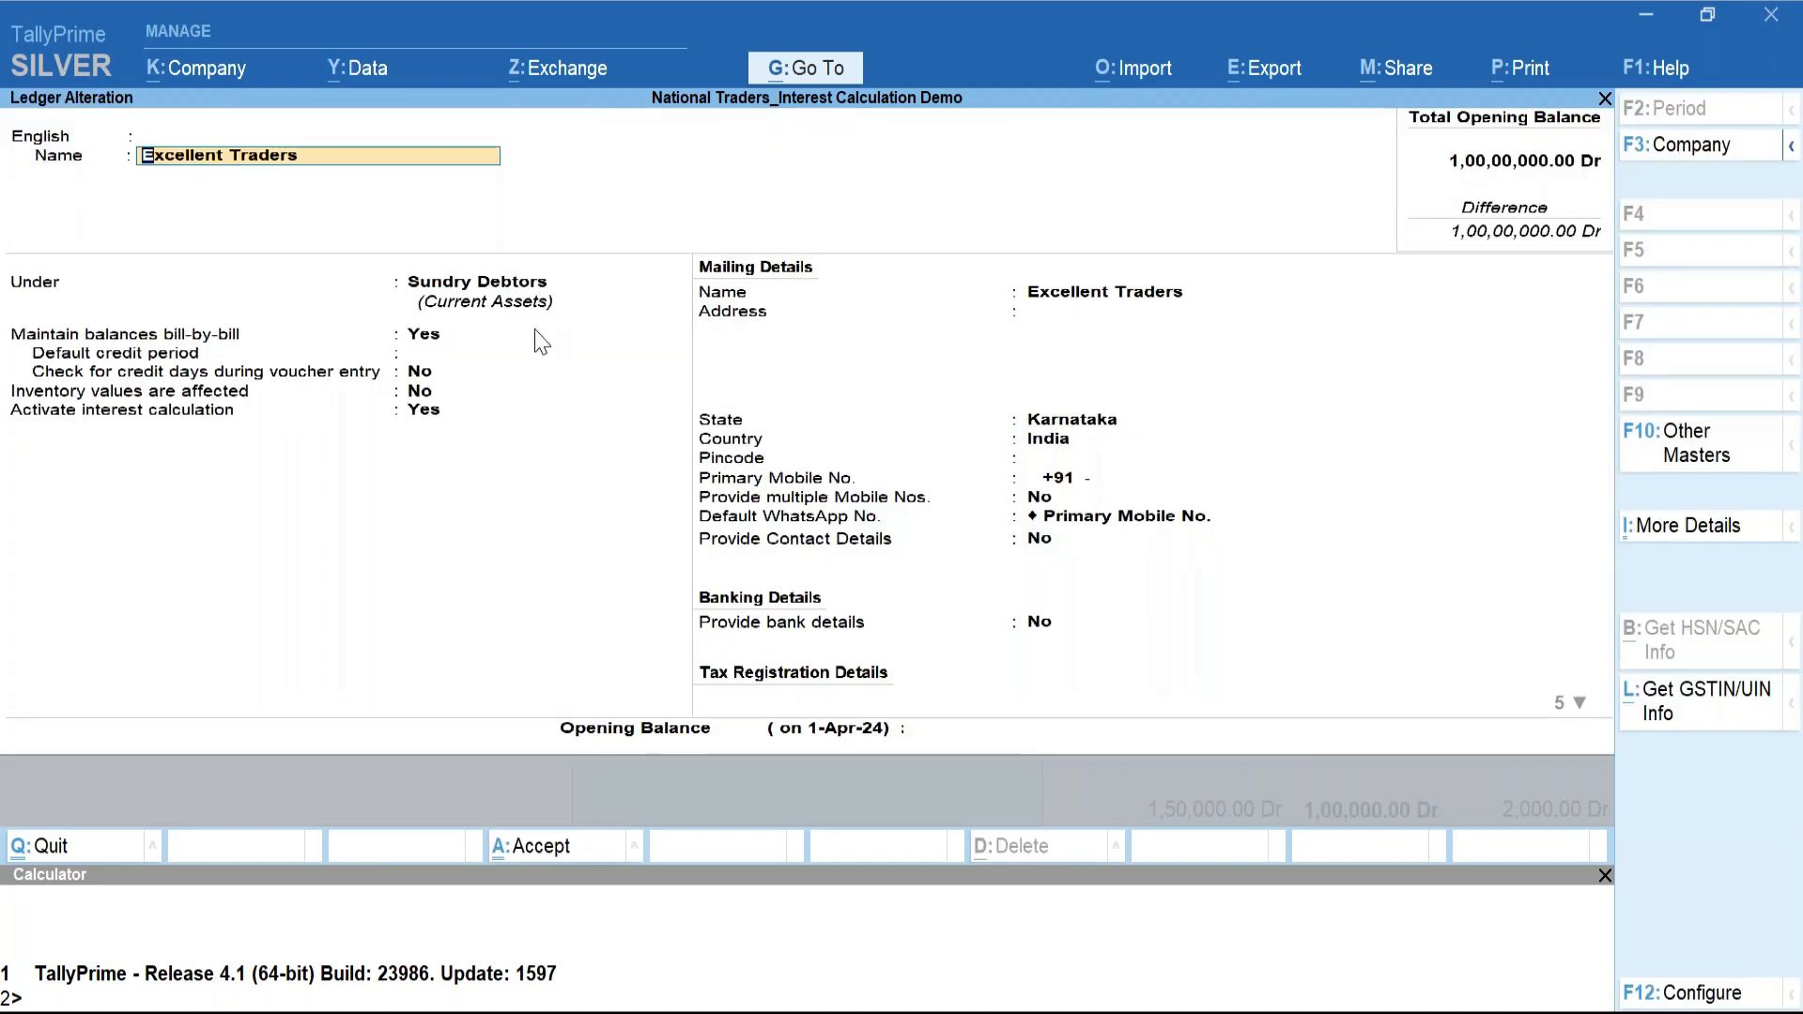
# Review the ledger's interest parameters for including the transaction date on amounts added and deducted, and accept the ledger without the calculator open.
pyautogui.click(420, 417)
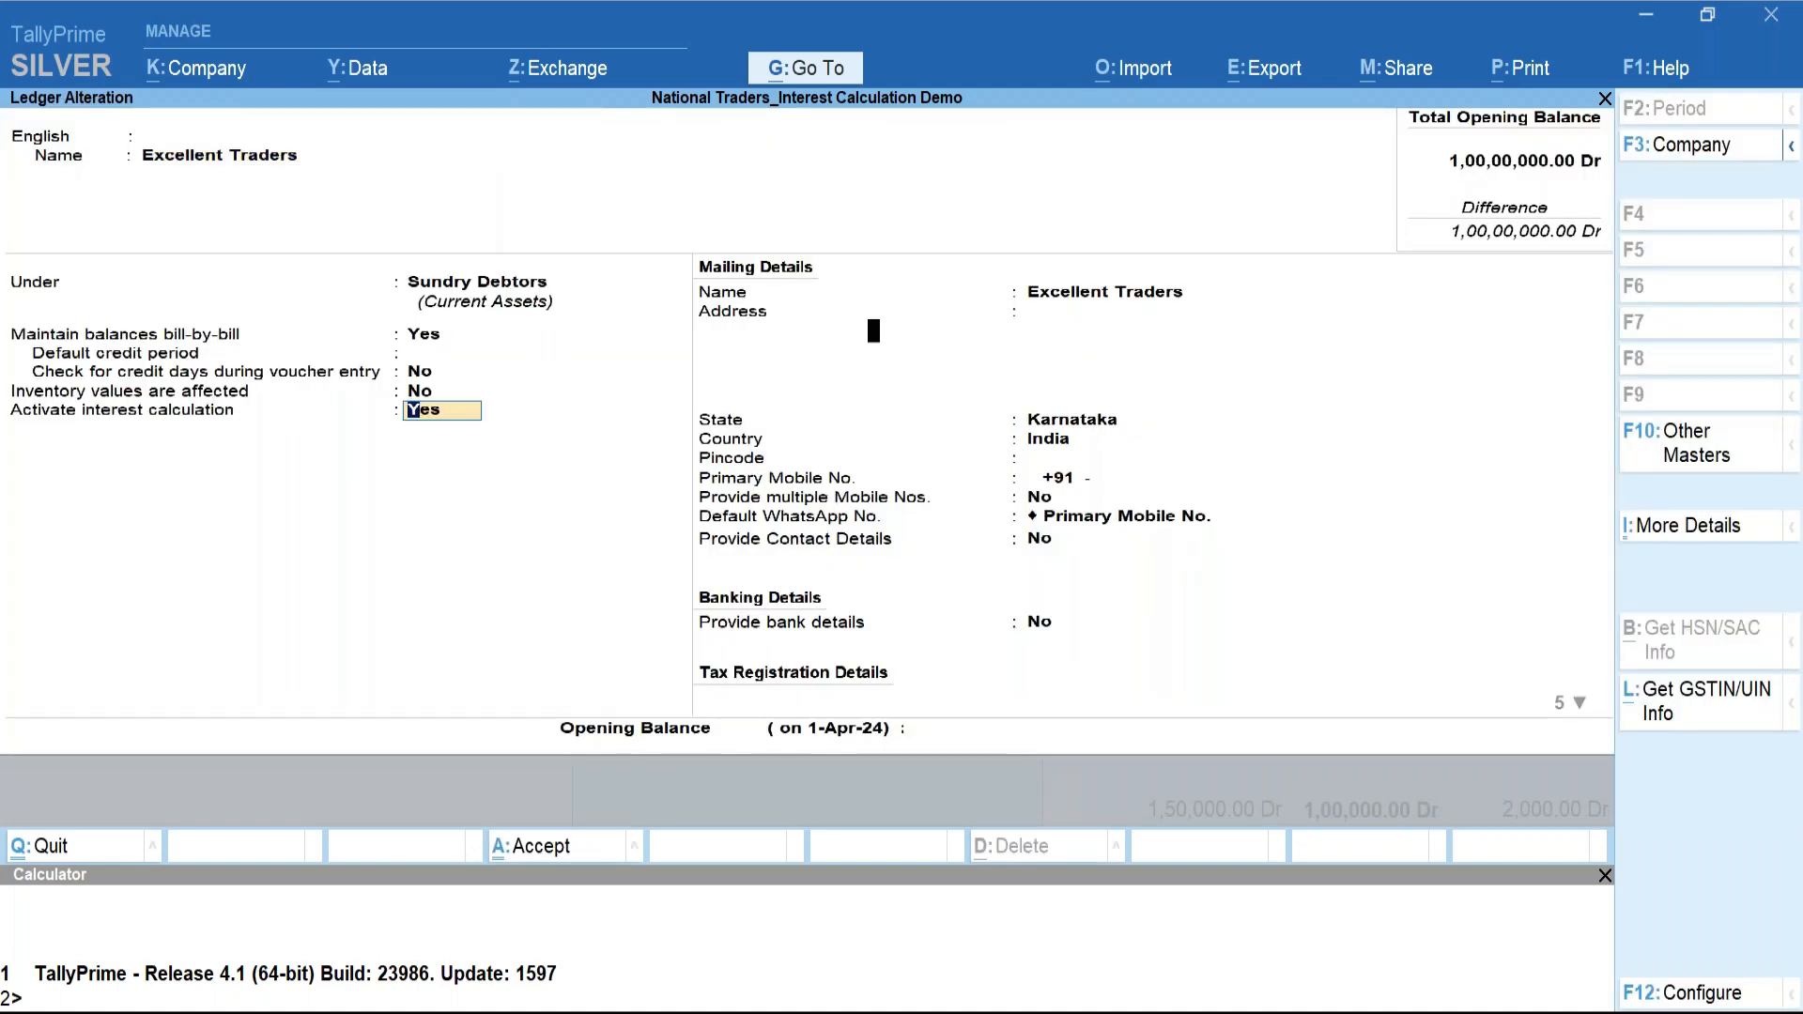
pyautogui.press('Return')
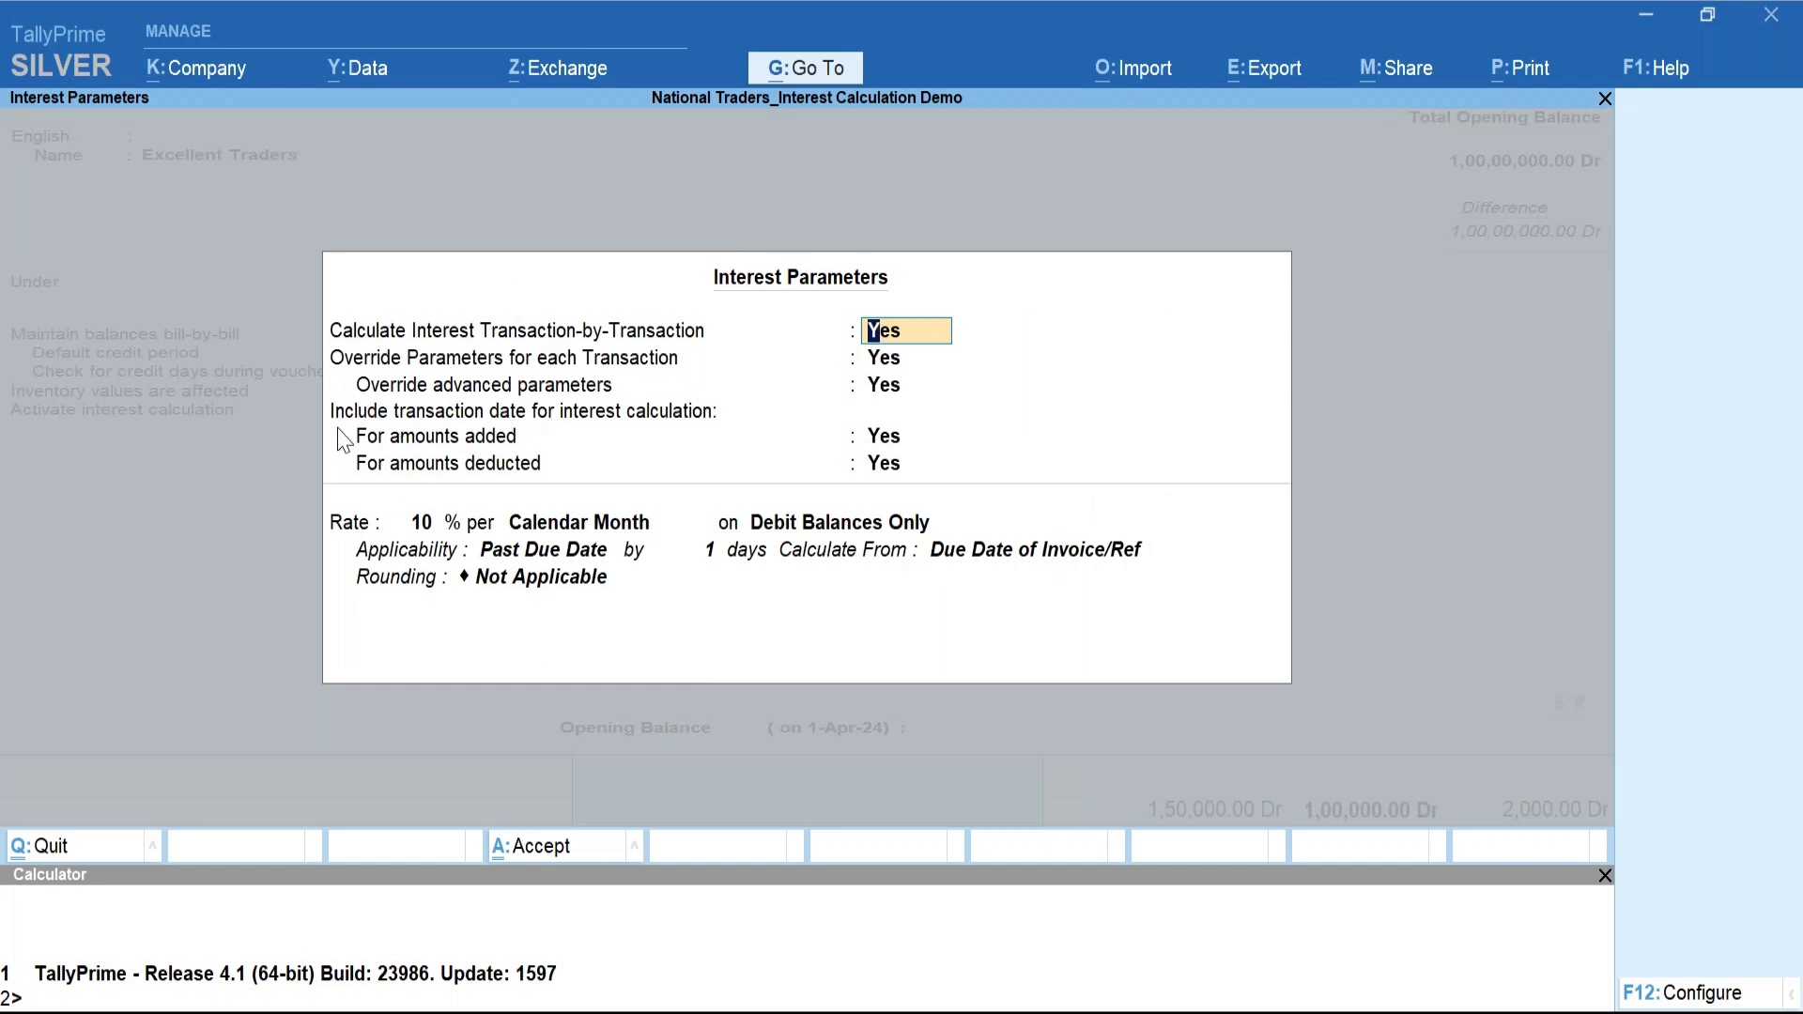
pyautogui.click(891, 445)
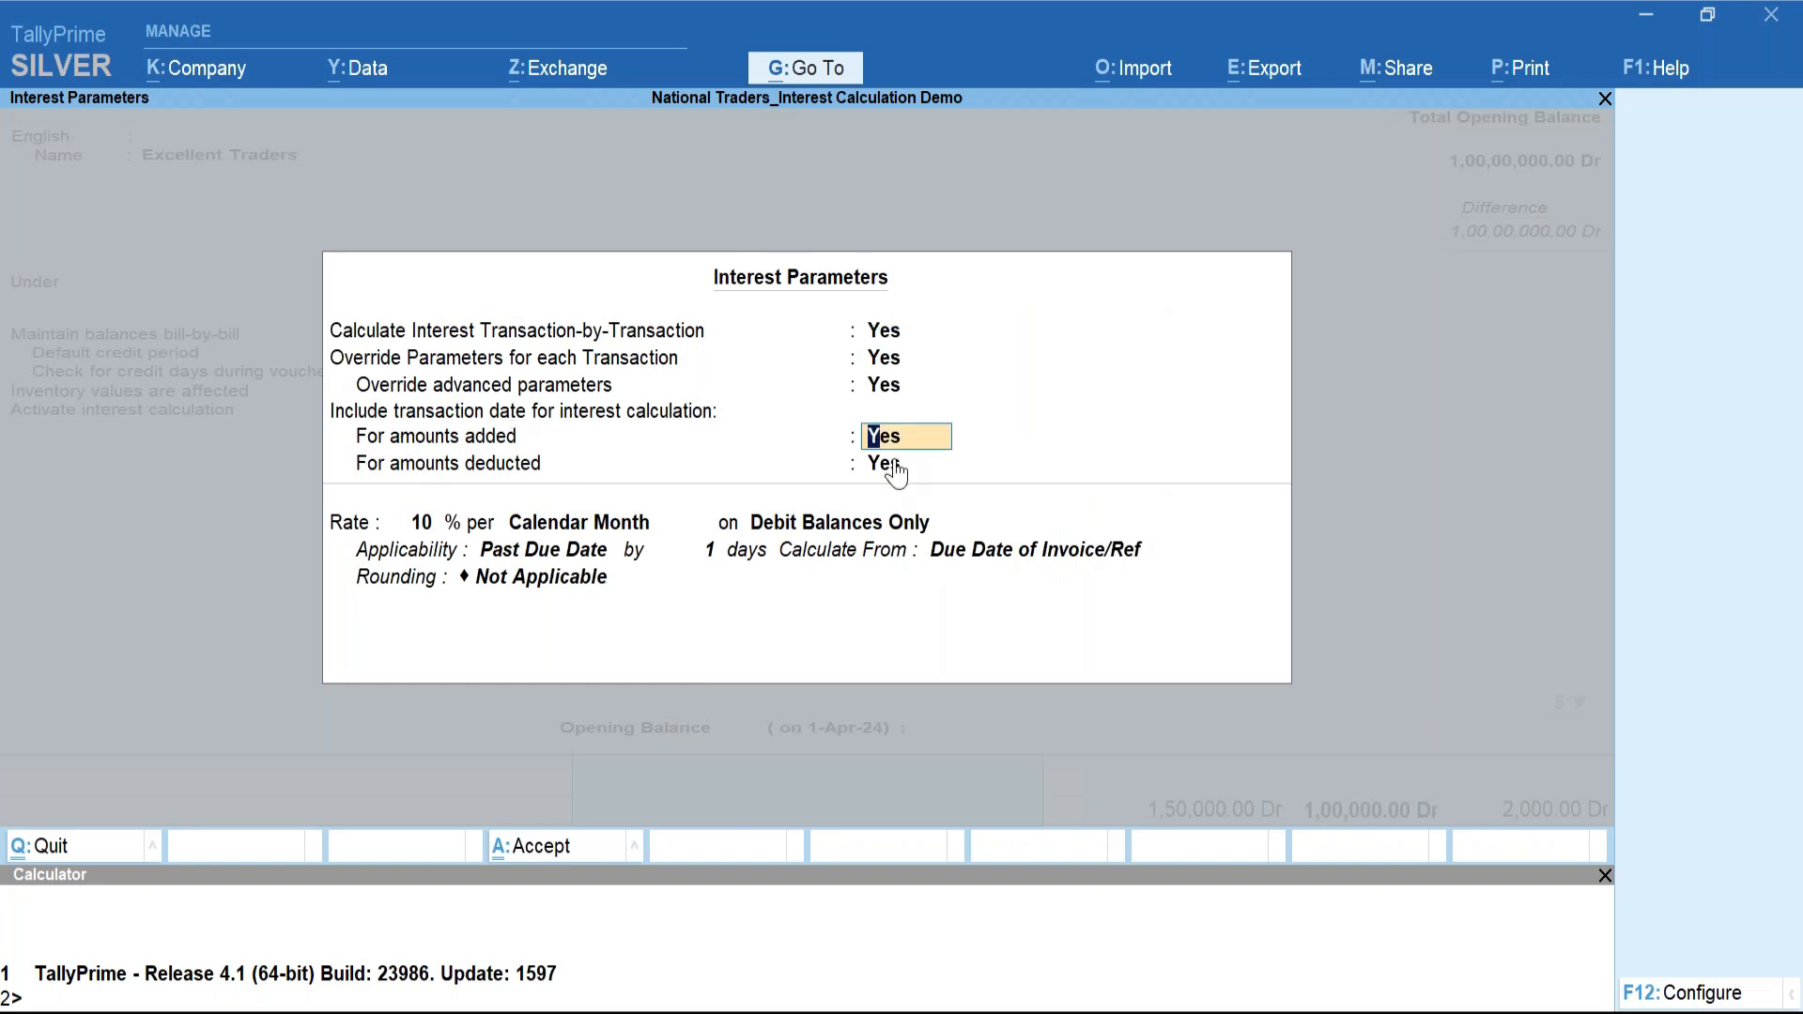
pyautogui.click(895, 465)
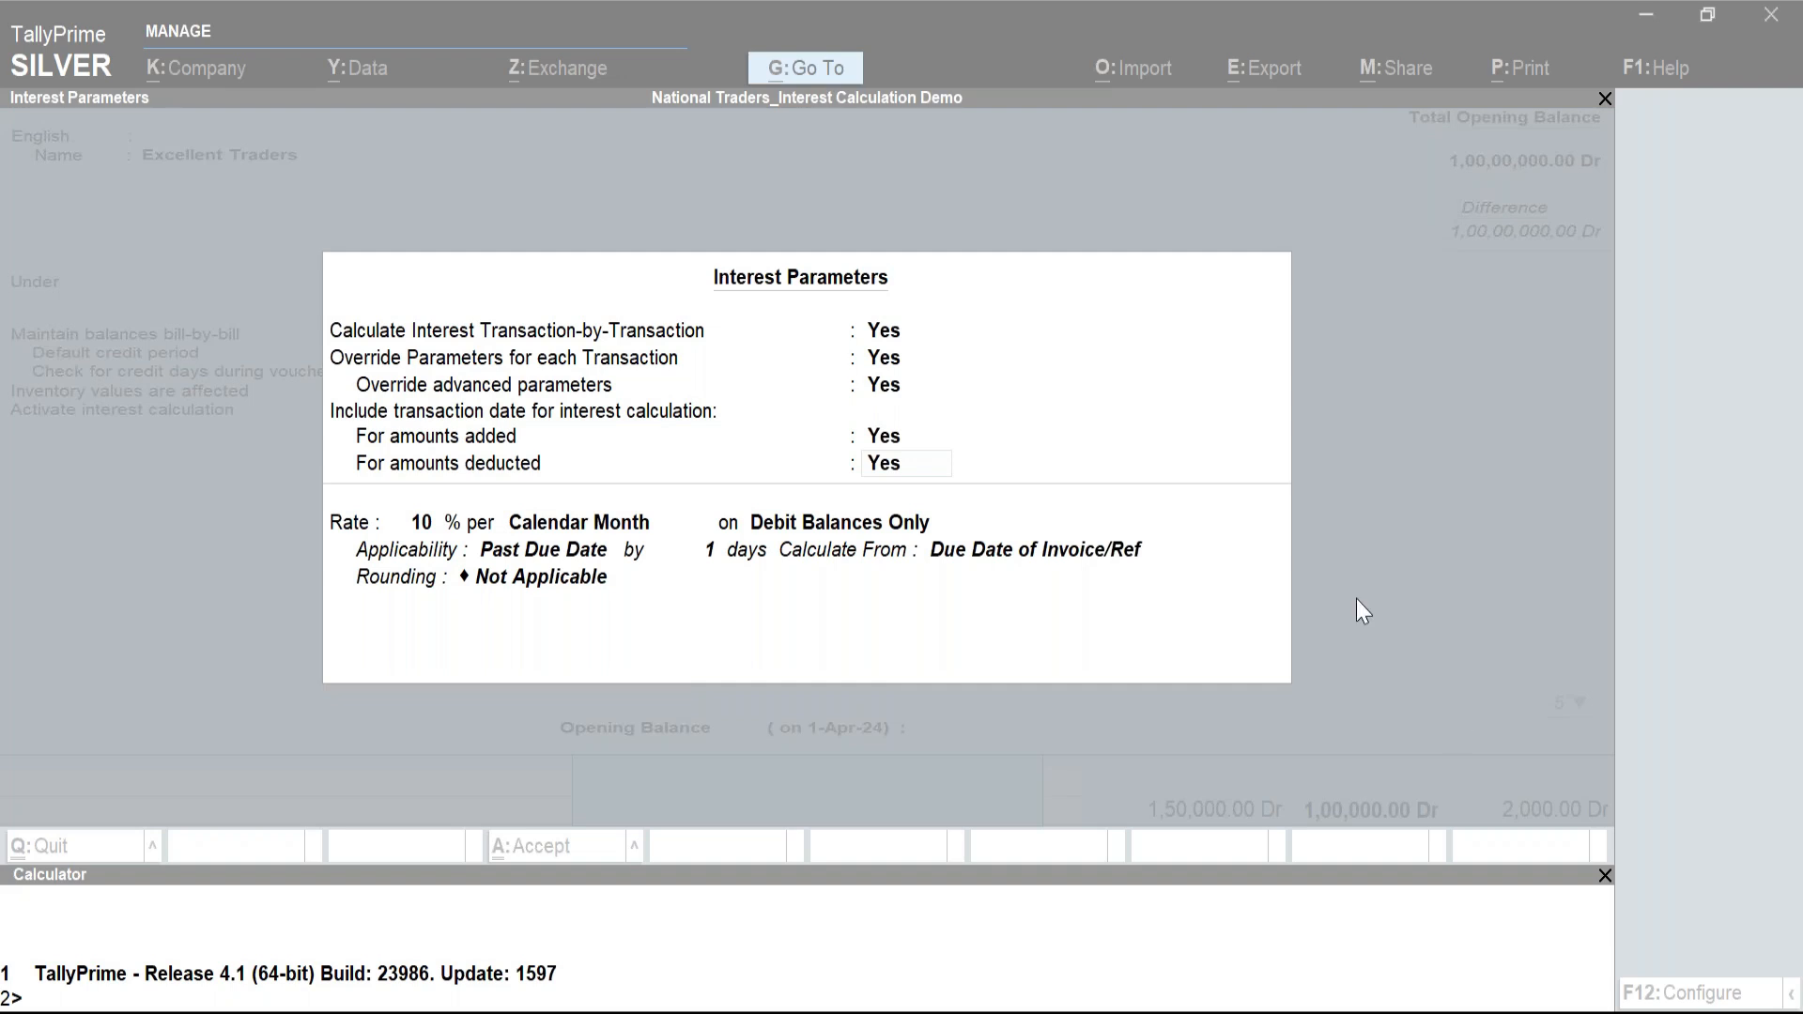
pyautogui.click(1605, 876)
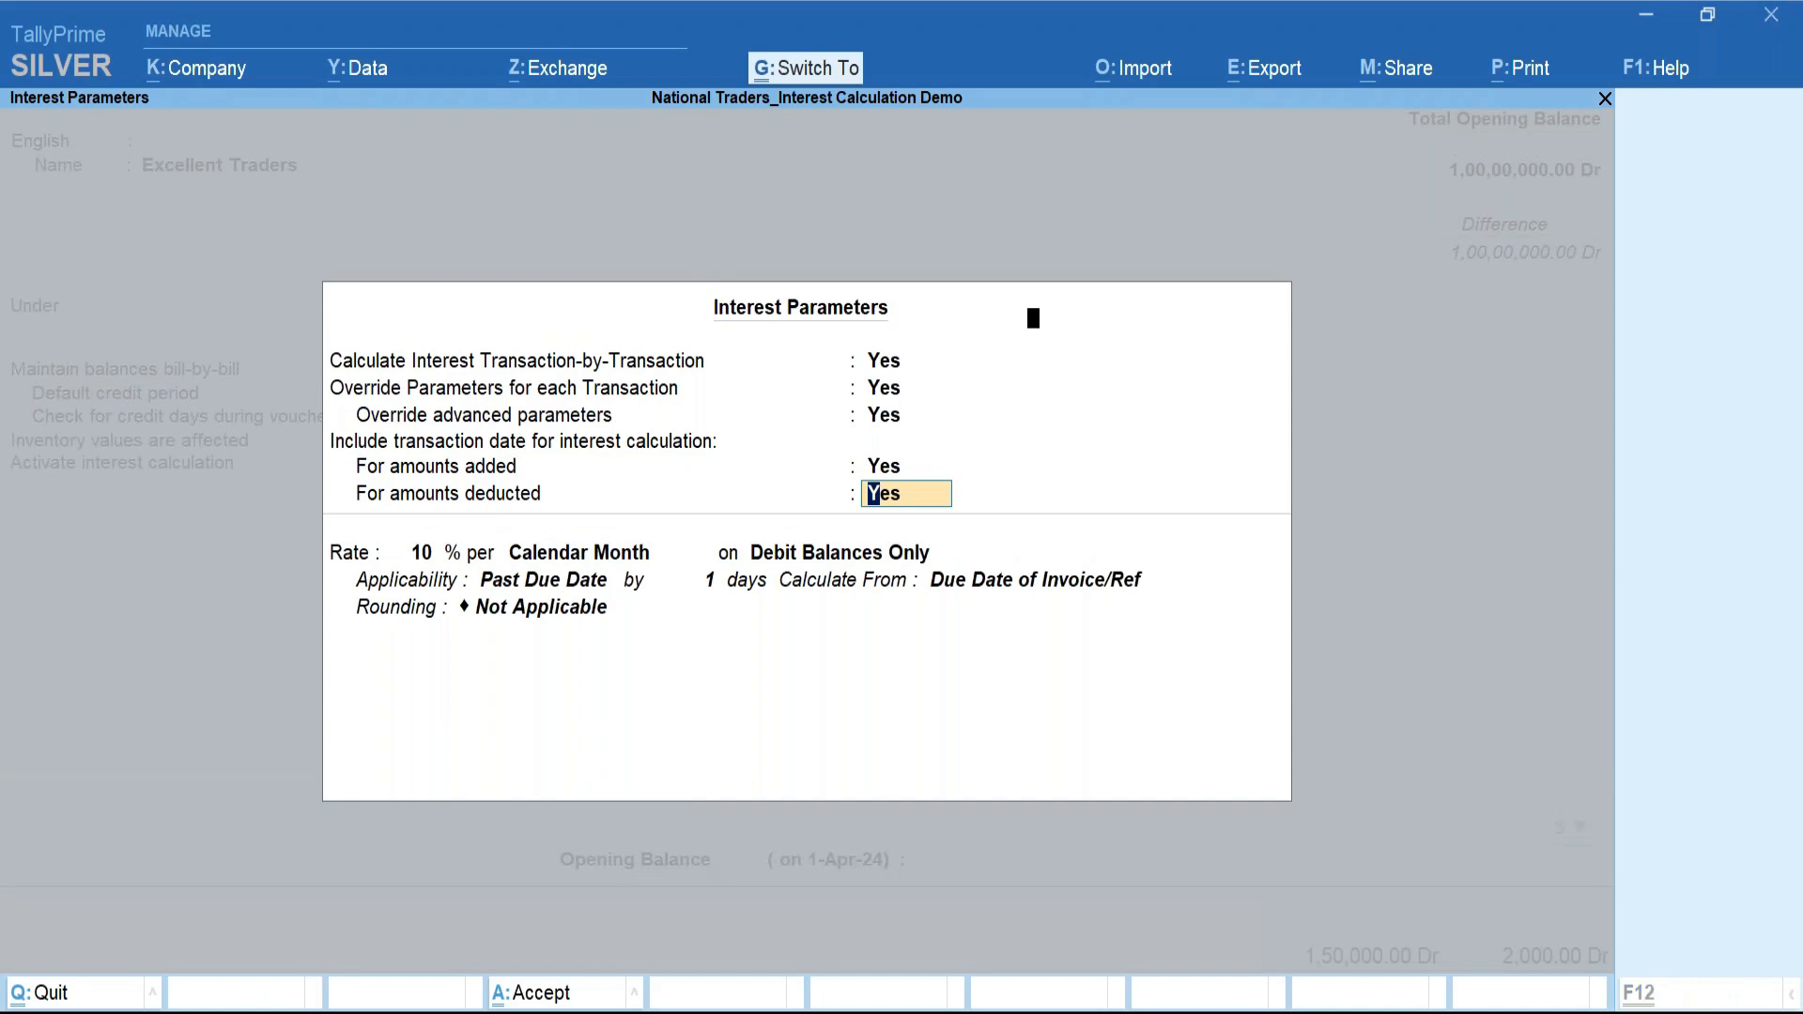
pyautogui.hotkey('ctrl', 'a')
pyautogui.hotkey('ctrl', 'a')
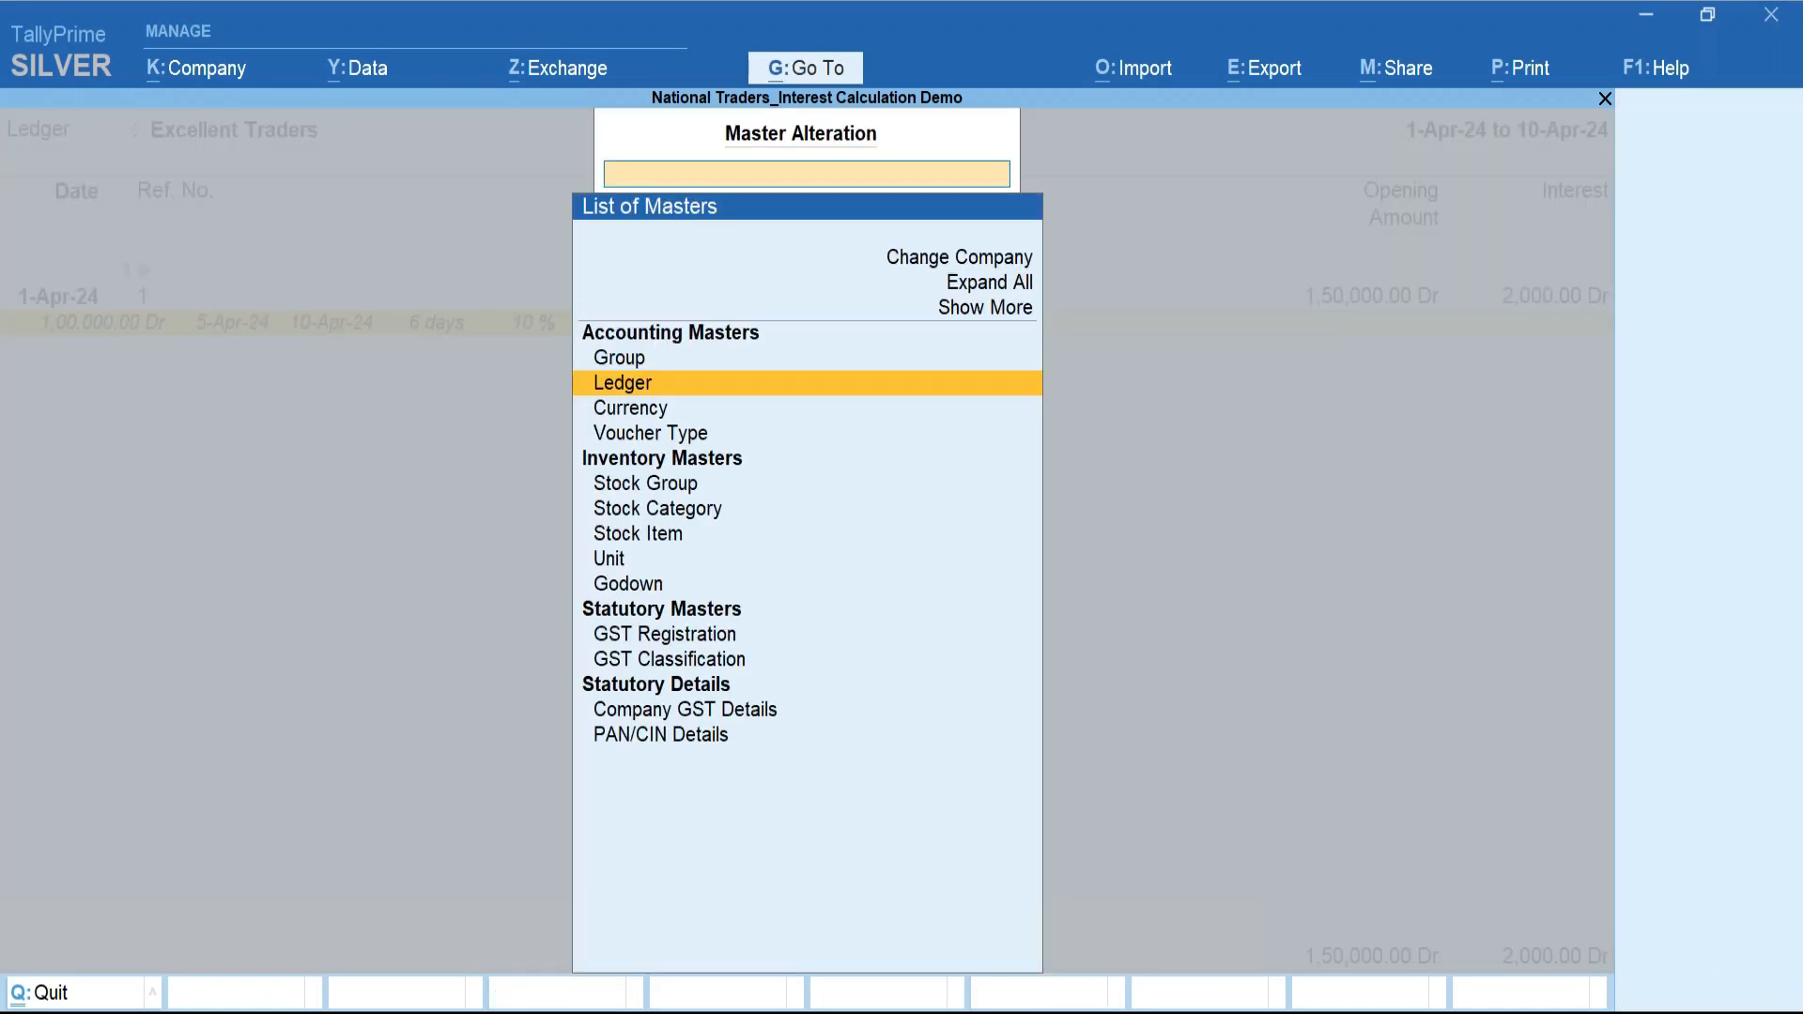
# Leave the ledger alteration selection and the interest report, going back to Statements of Accounts.
pyautogui.press('Escape')
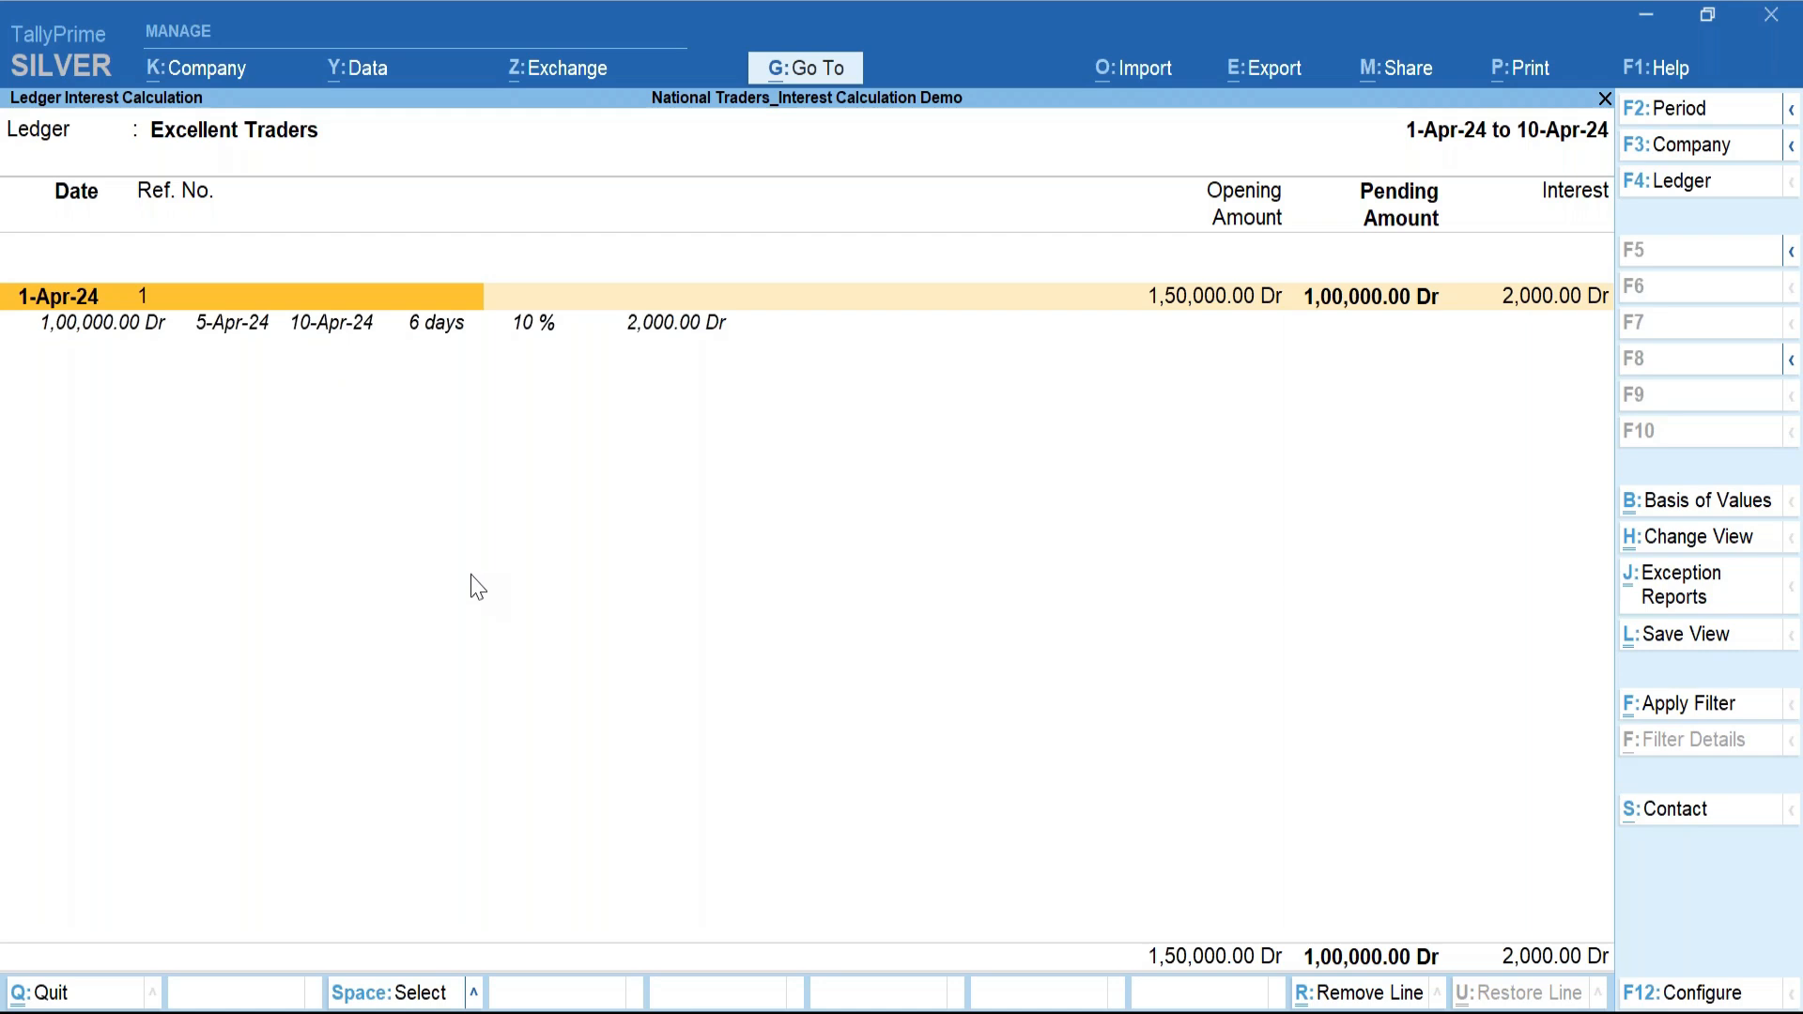
pyautogui.press('Escape')
pyautogui.press('Escape')
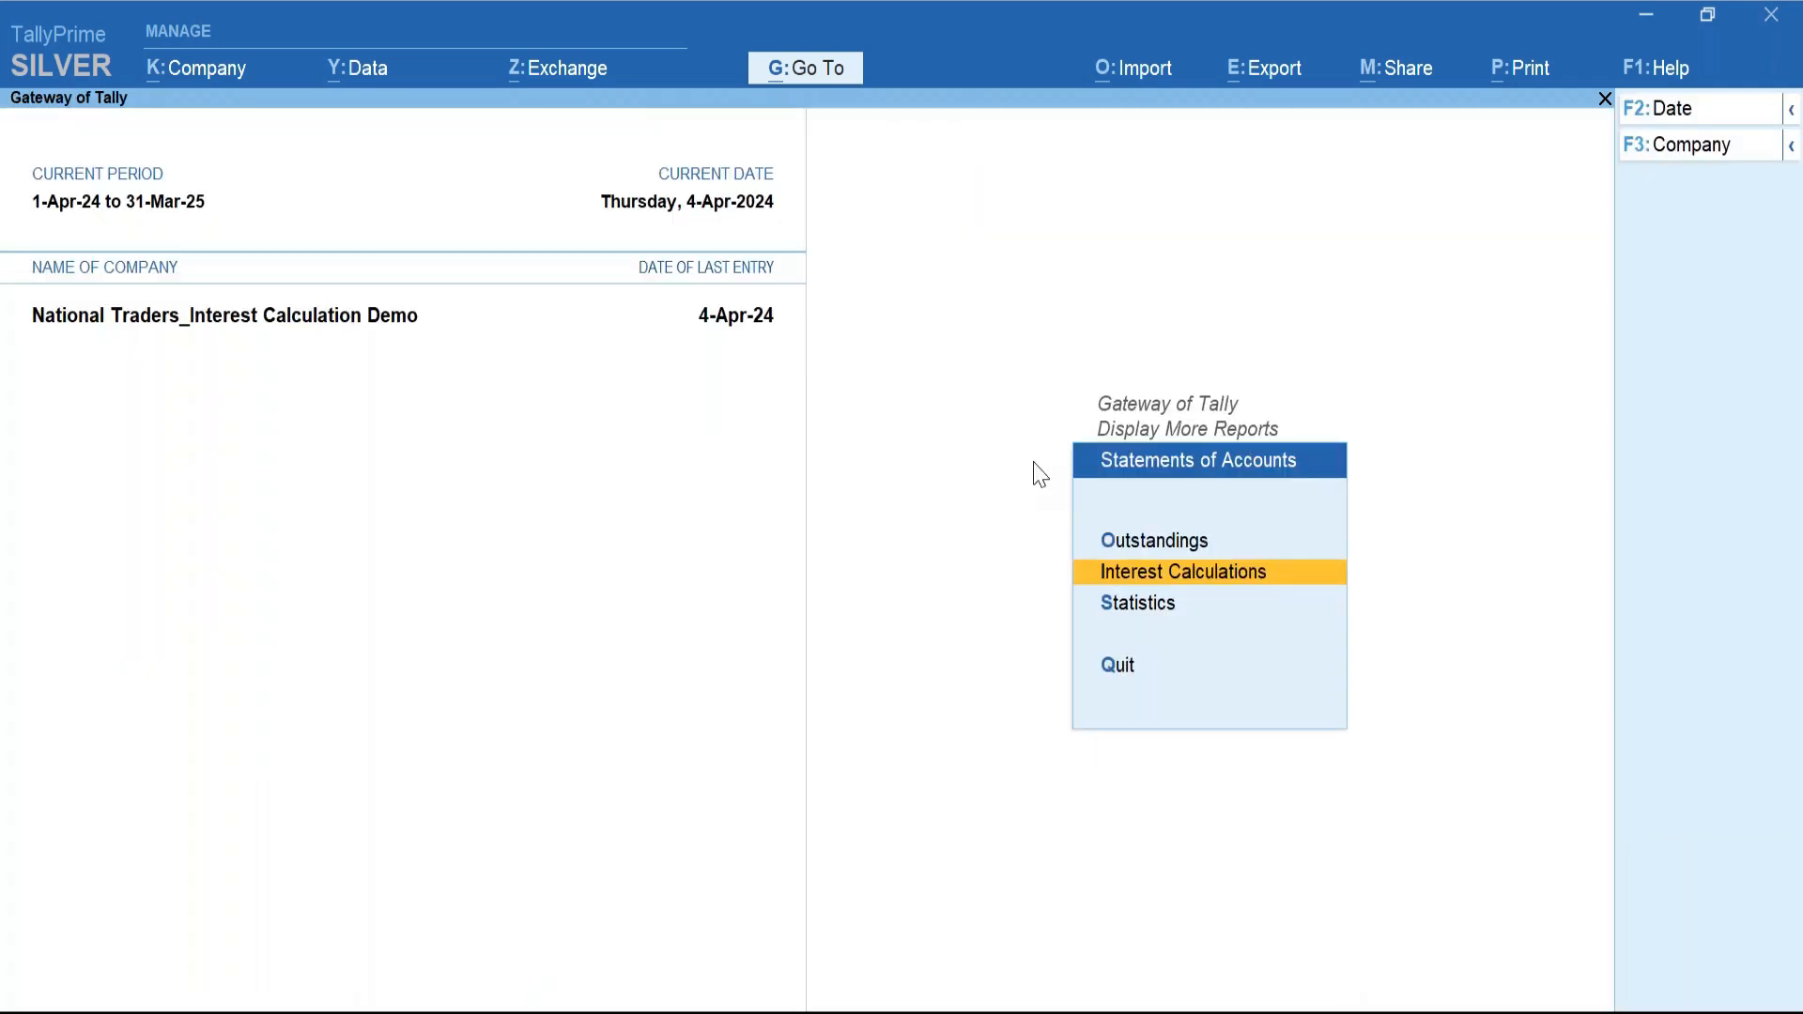
# Start a receipt voucher dated 20-Apr-24 with Cash as the account and Excellent Traders as the party.
pyautogui.press('Escape')
pyautogui.press('Escape')
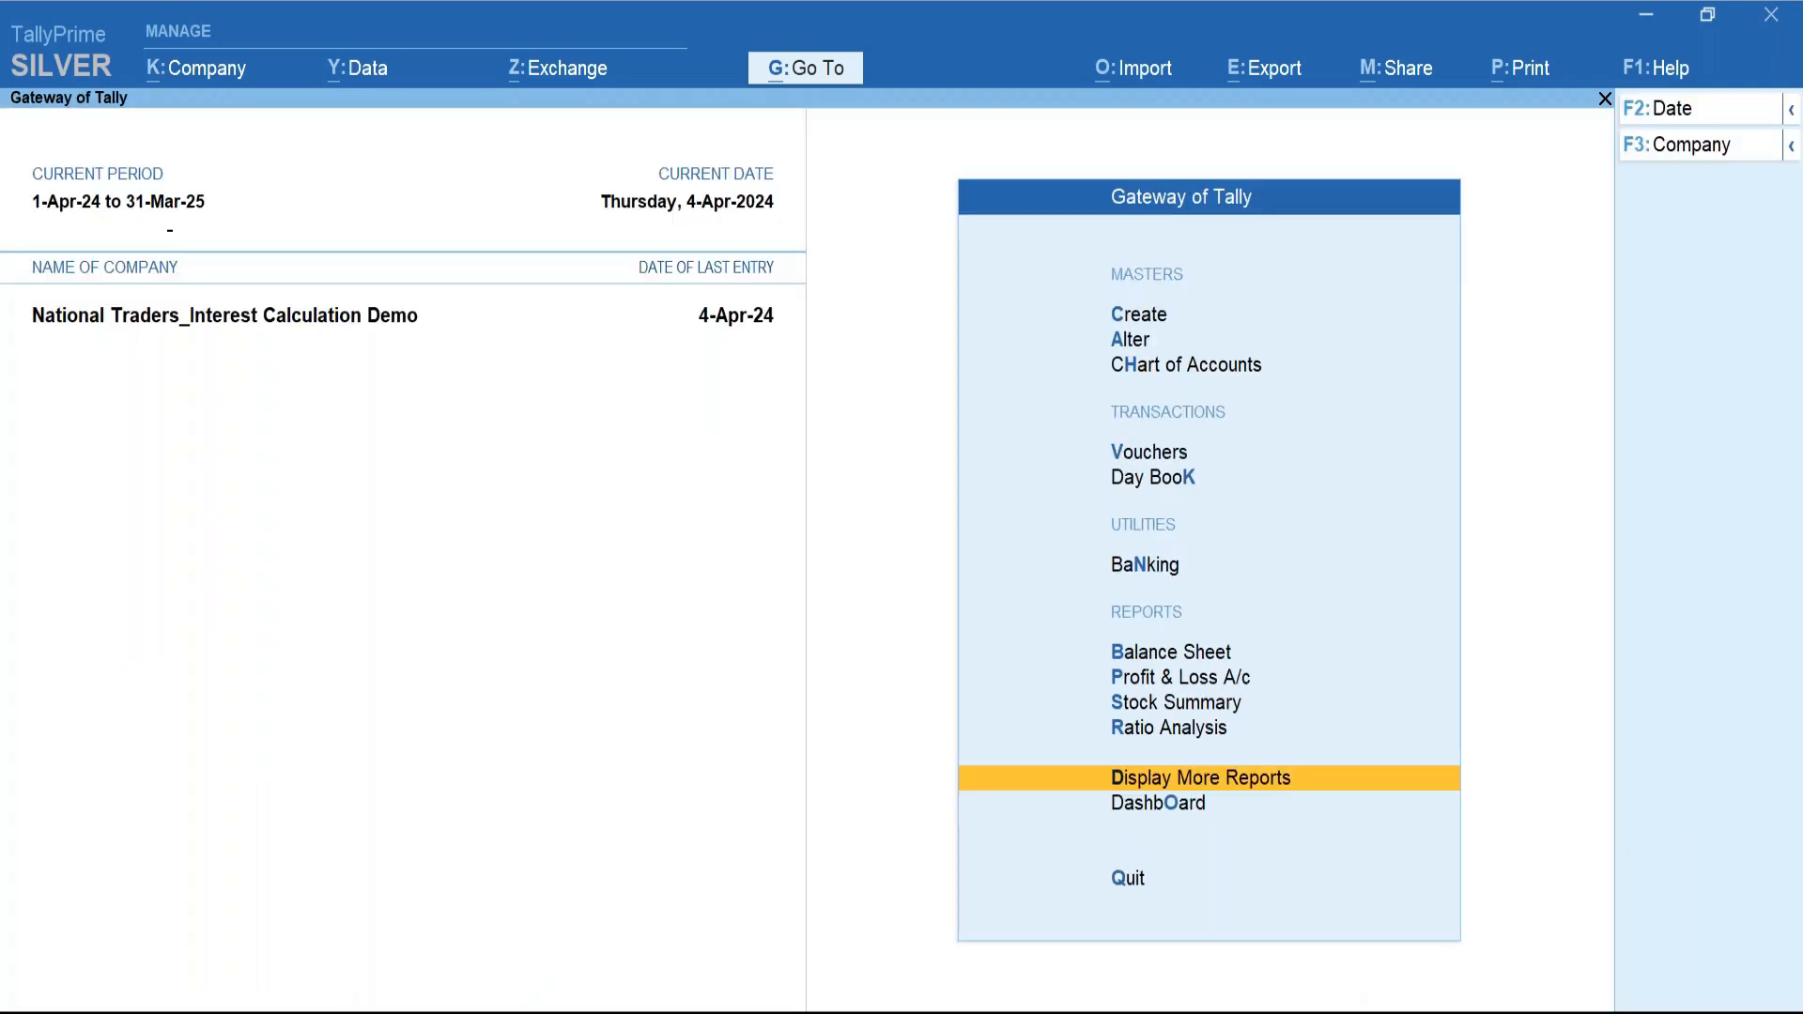
pyautogui.click(1132, 455)
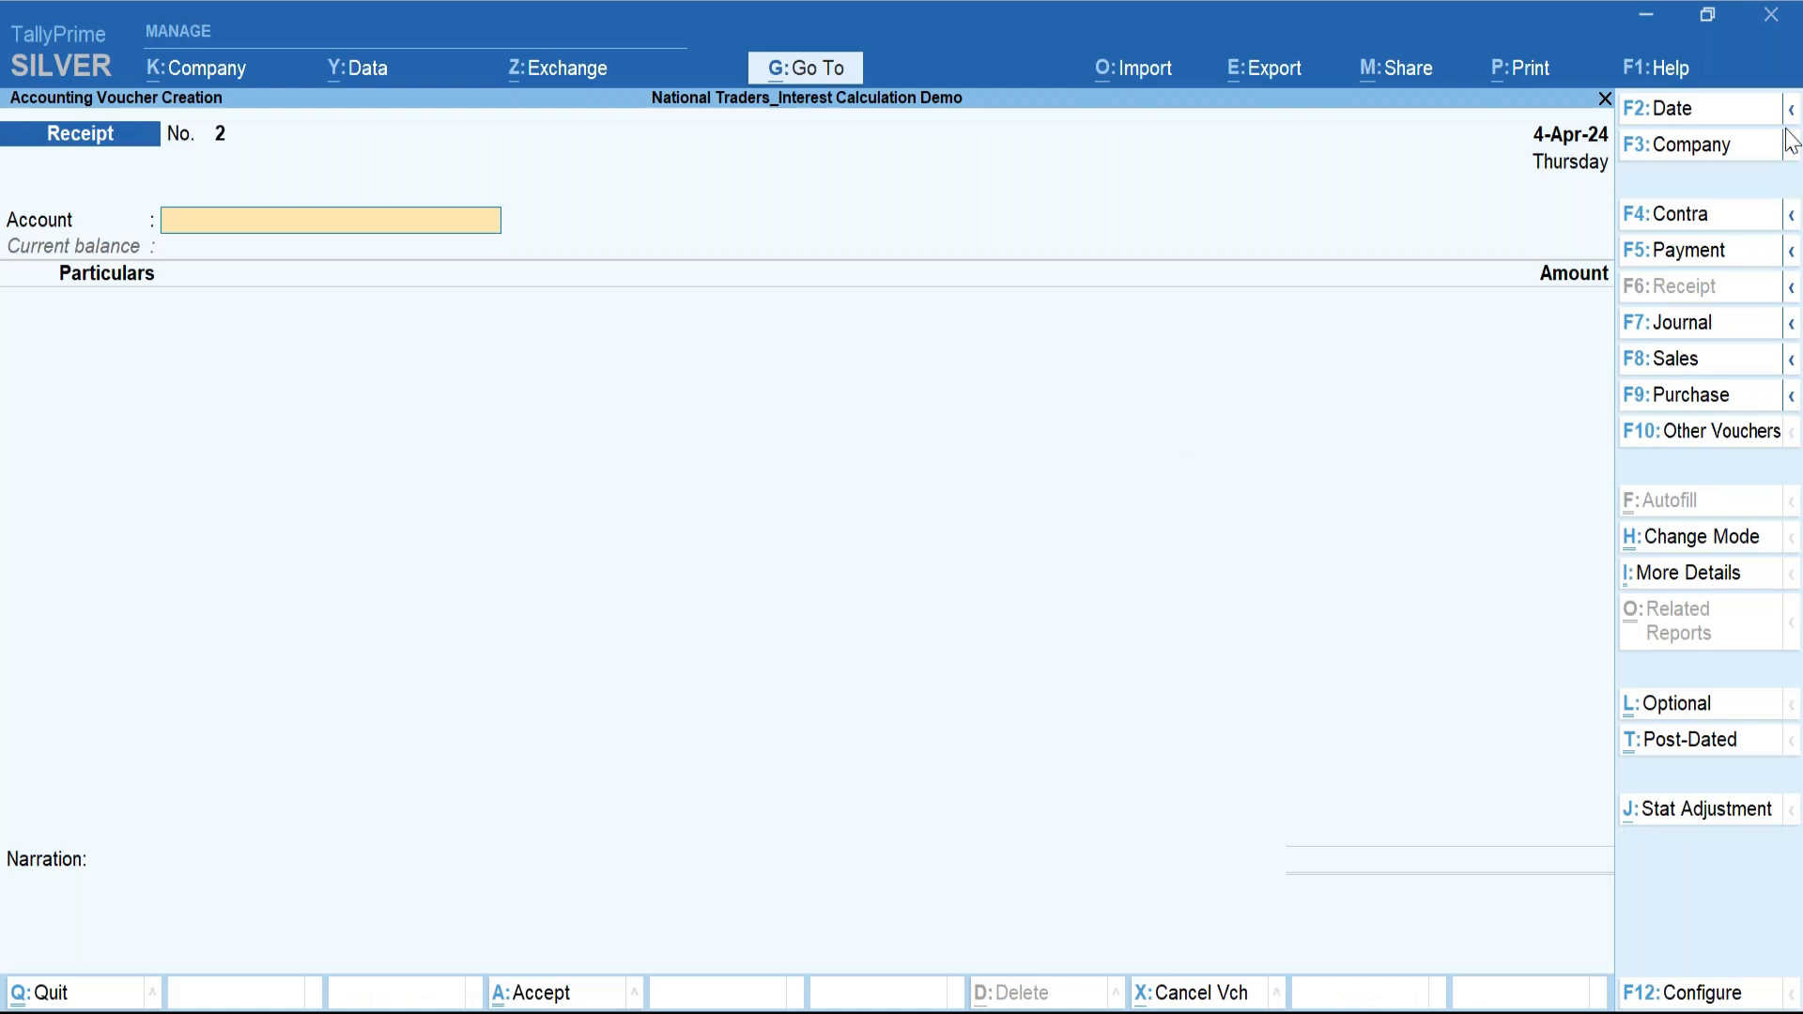
pyautogui.press('F2')
pyautogui.write('20ap')
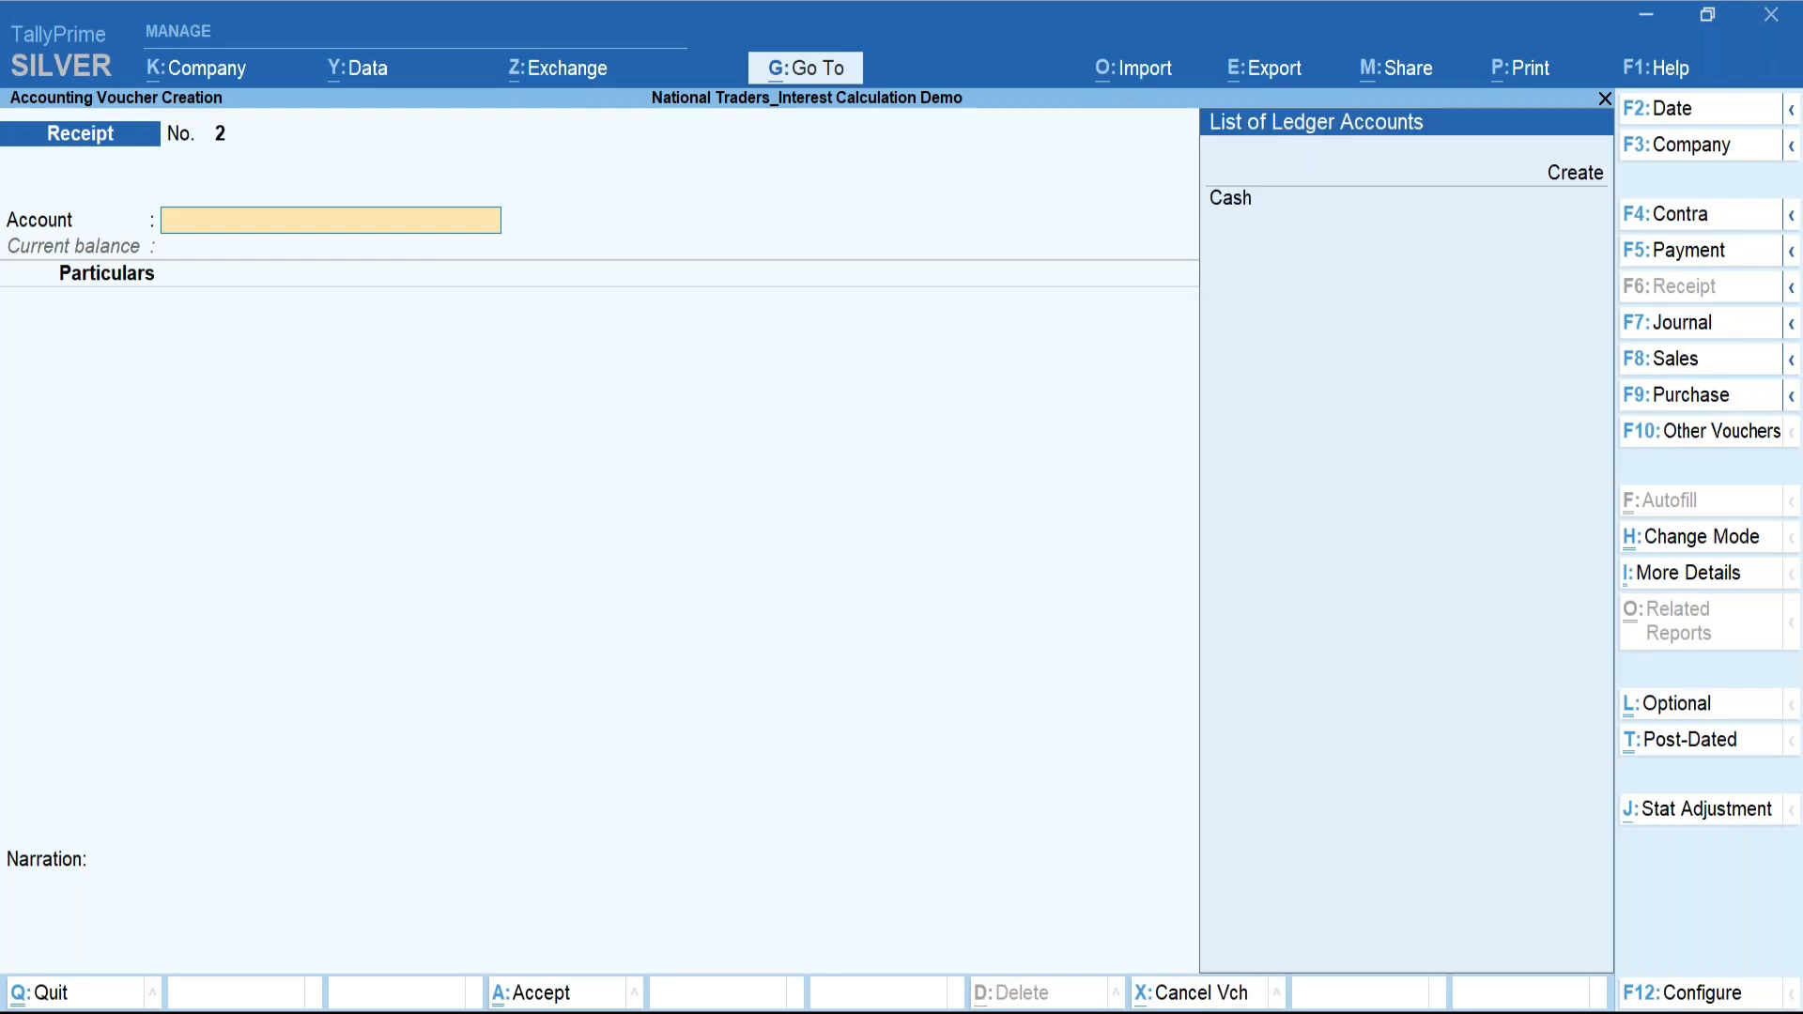
pyautogui.press('Return')
pyautogui.press('Down')
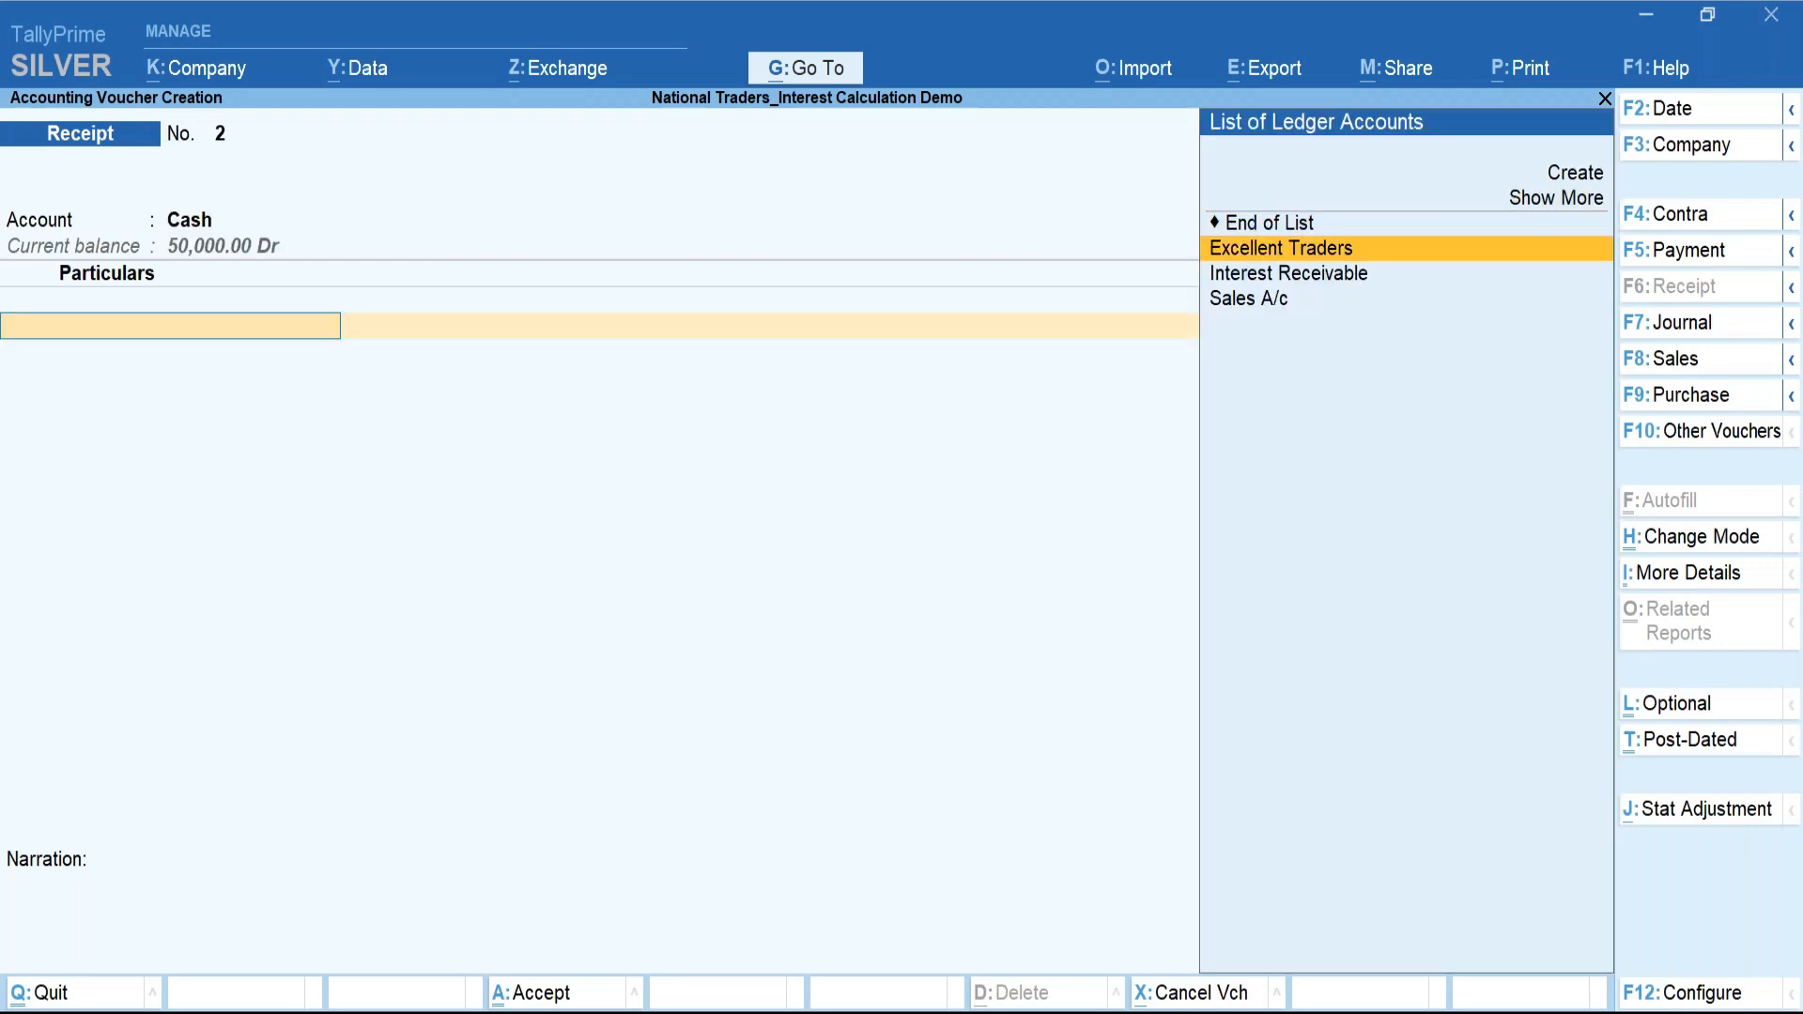
pyautogui.press('Return')
pyautogui.press('Return')
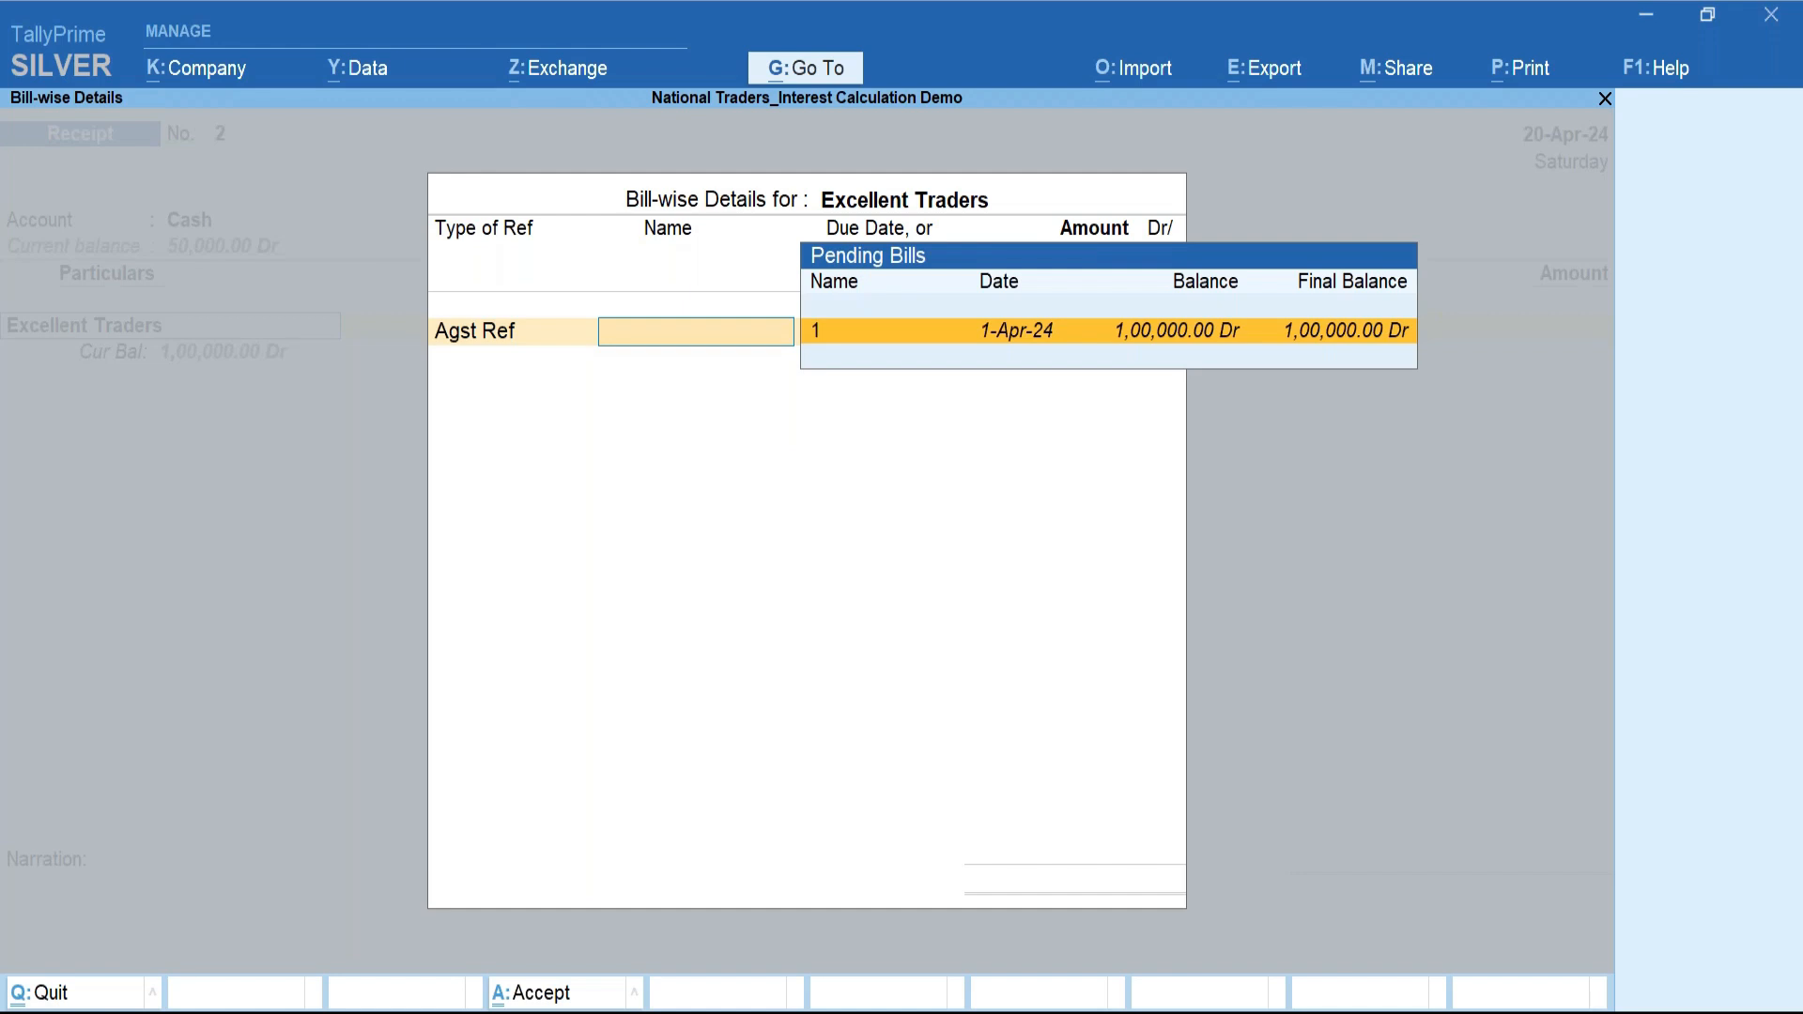
# Allocate 1,00,000.00 as Agst Ref to bill 1, accept the receipt, and leave voucher creation.
pyautogui.press('Return')
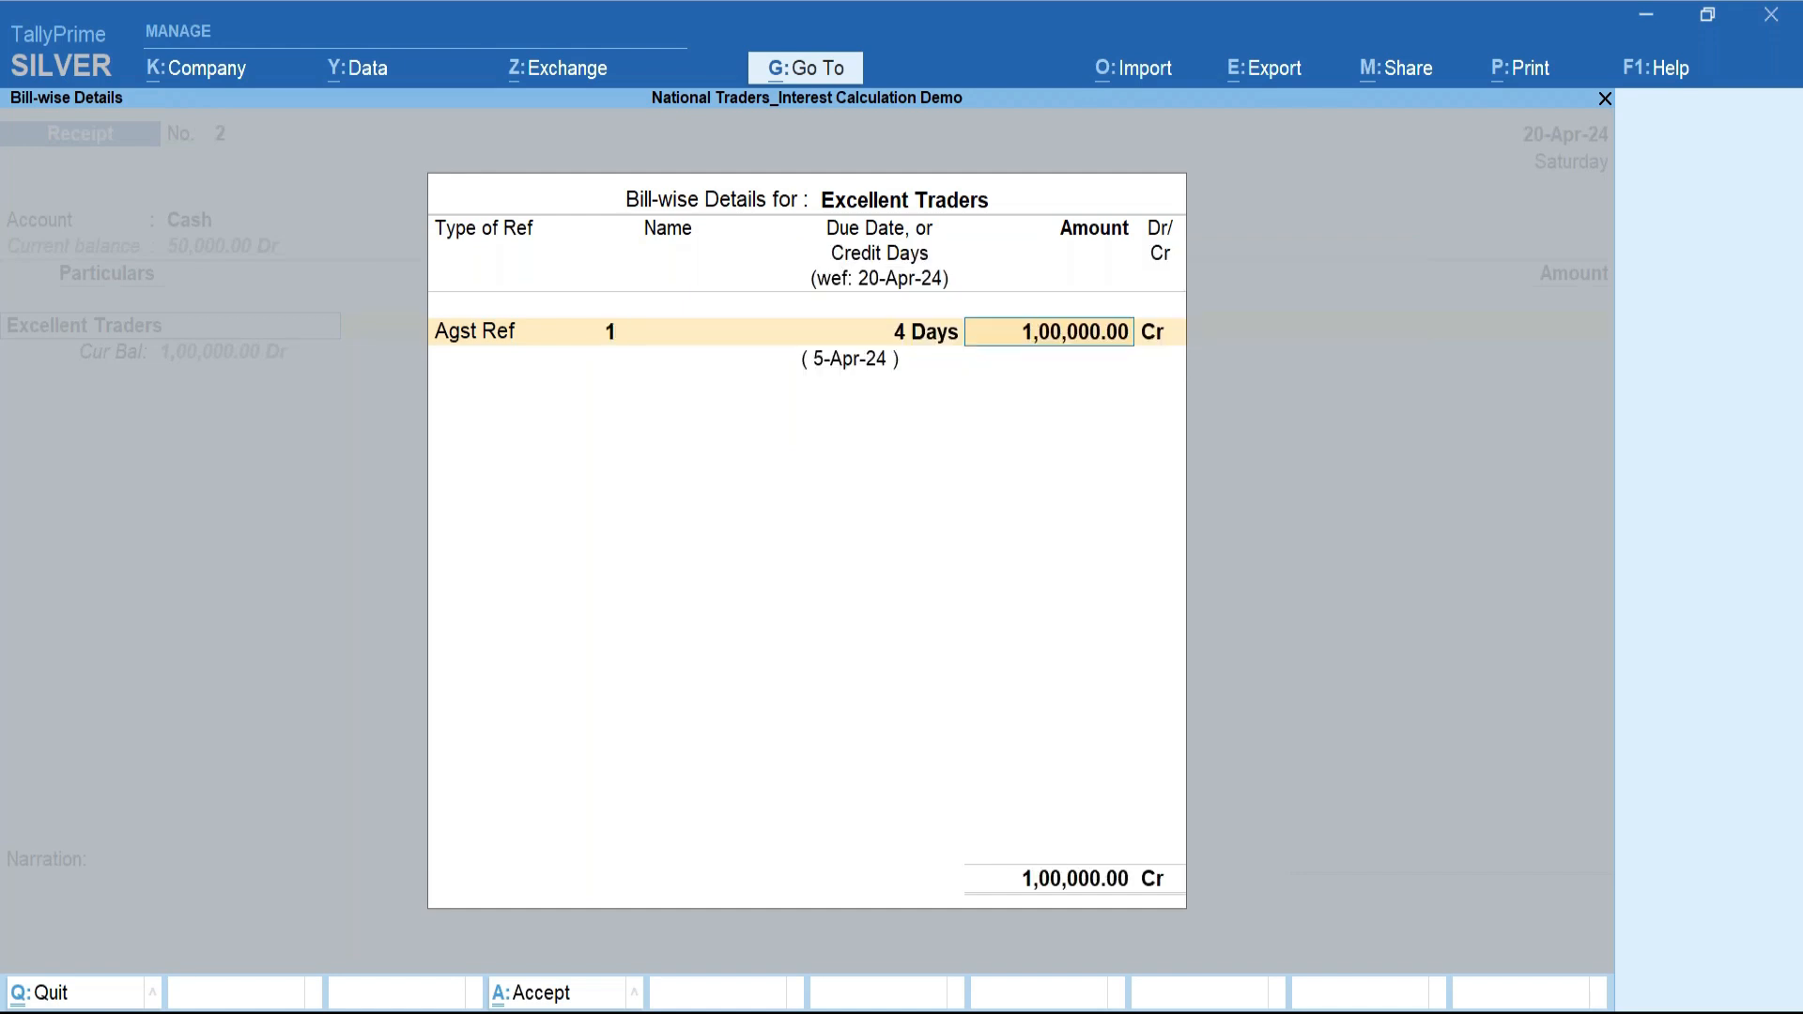
pyautogui.press('Return')
pyautogui.press('Return')
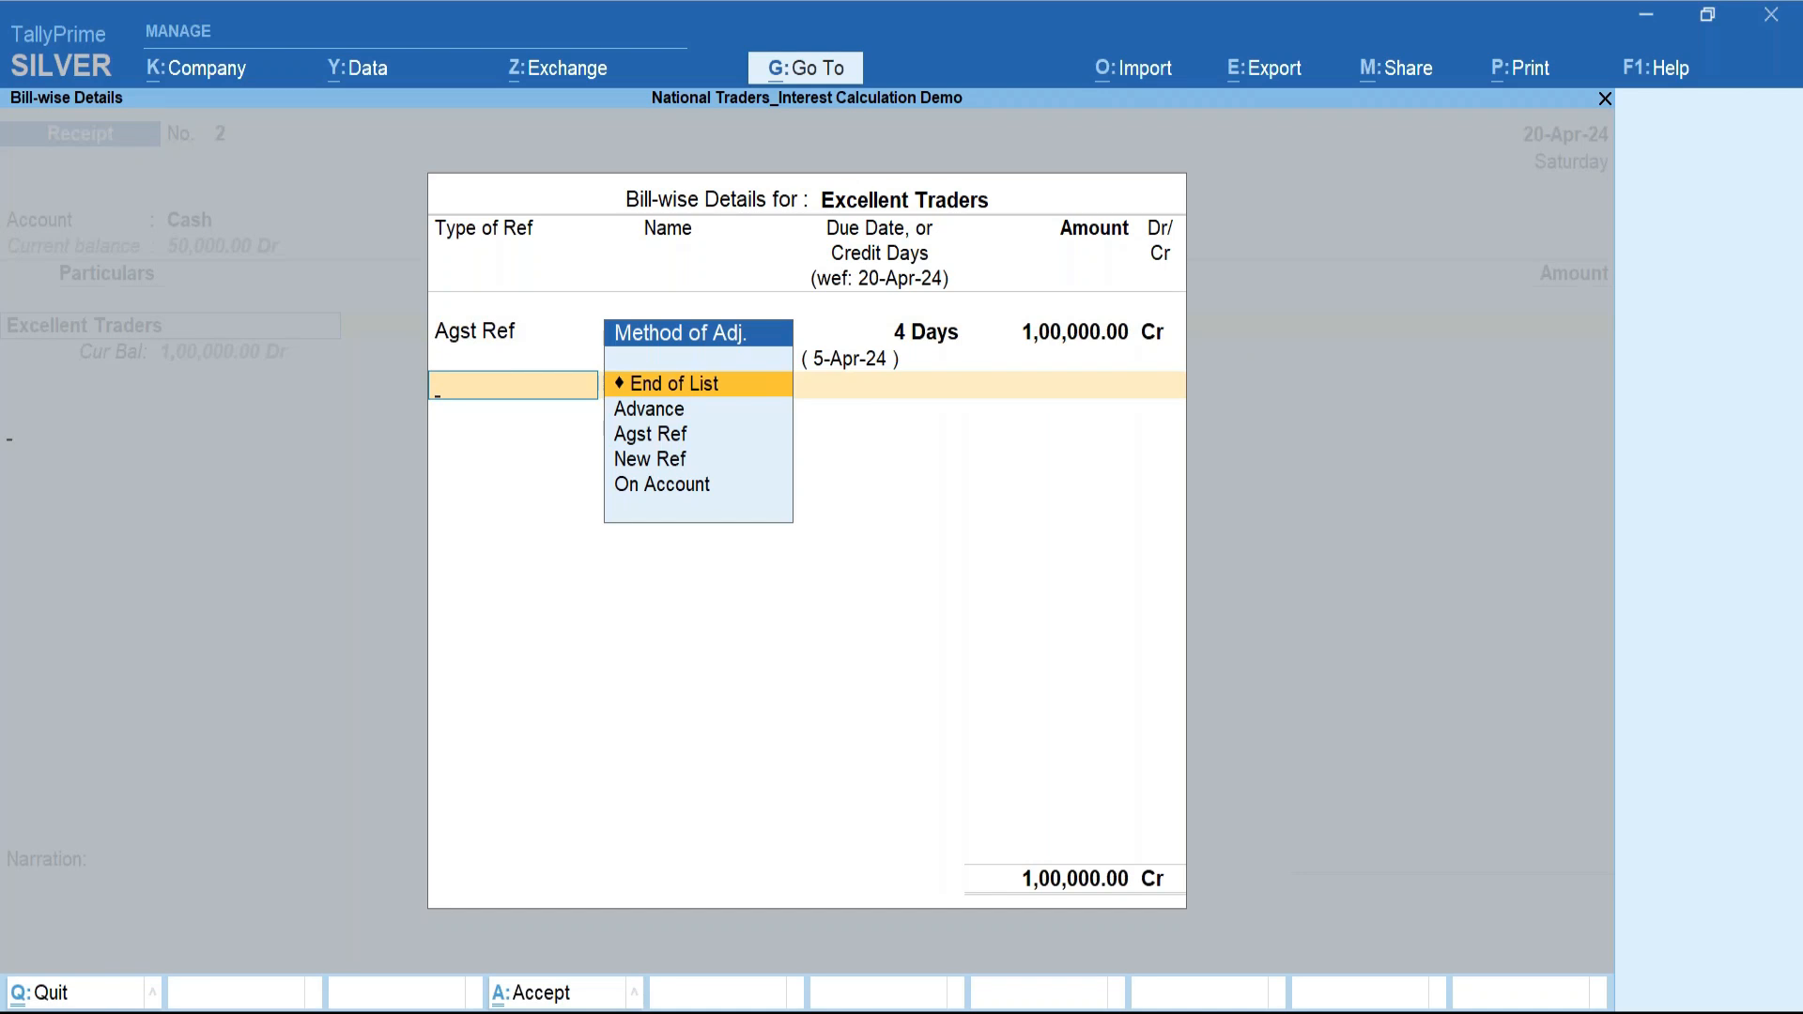
pyautogui.press('Return')
pyautogui.press('Return')
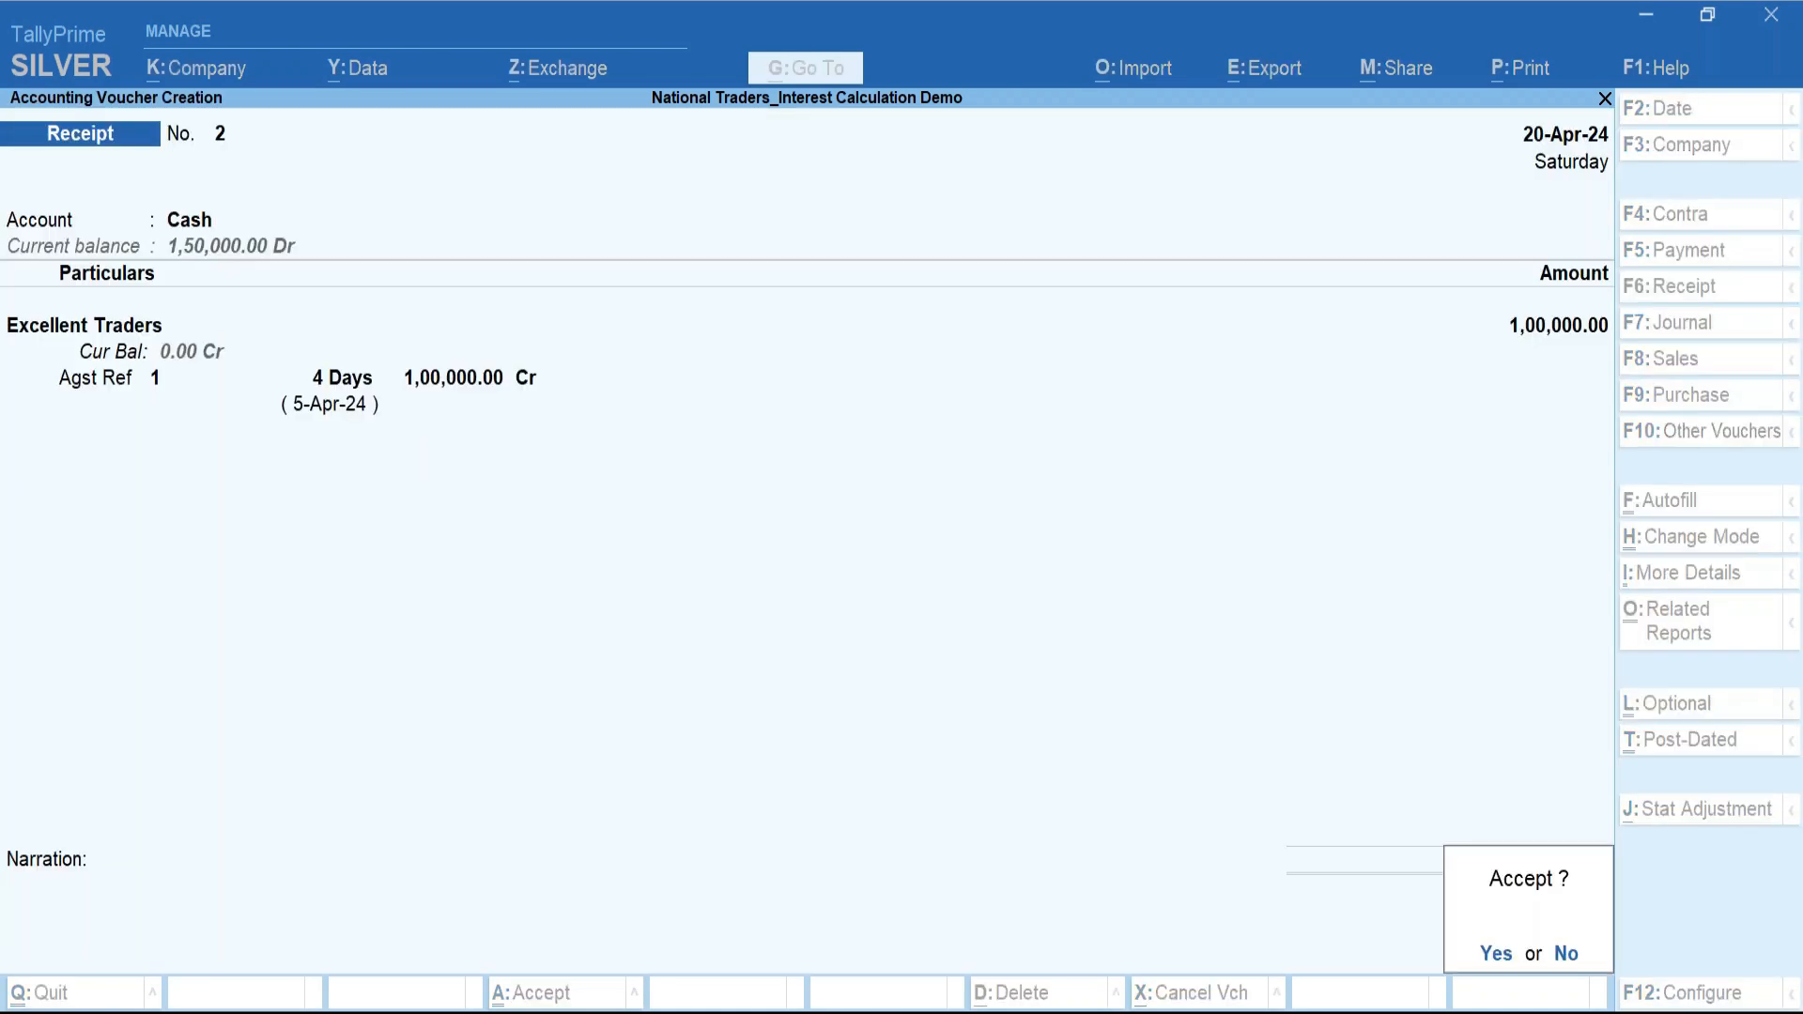
pyautogui.press('Return')
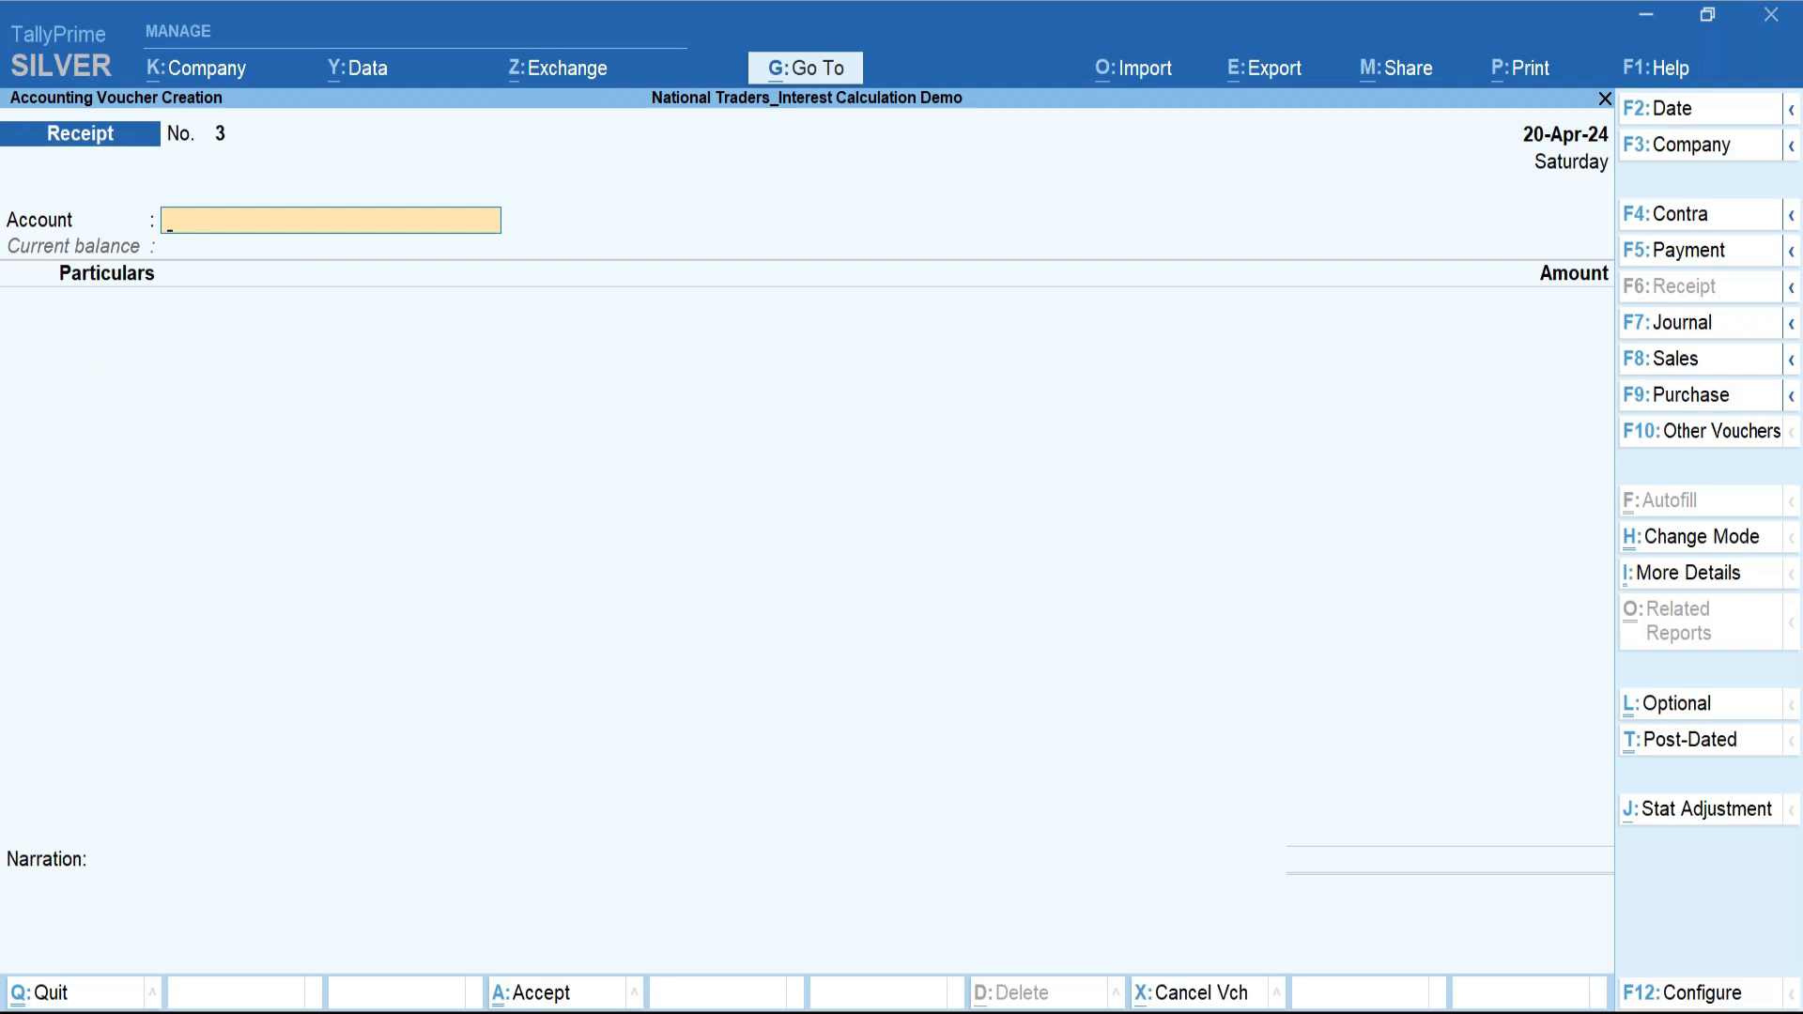
pyautogui.press('Escape')
pyautogui.press('Return')
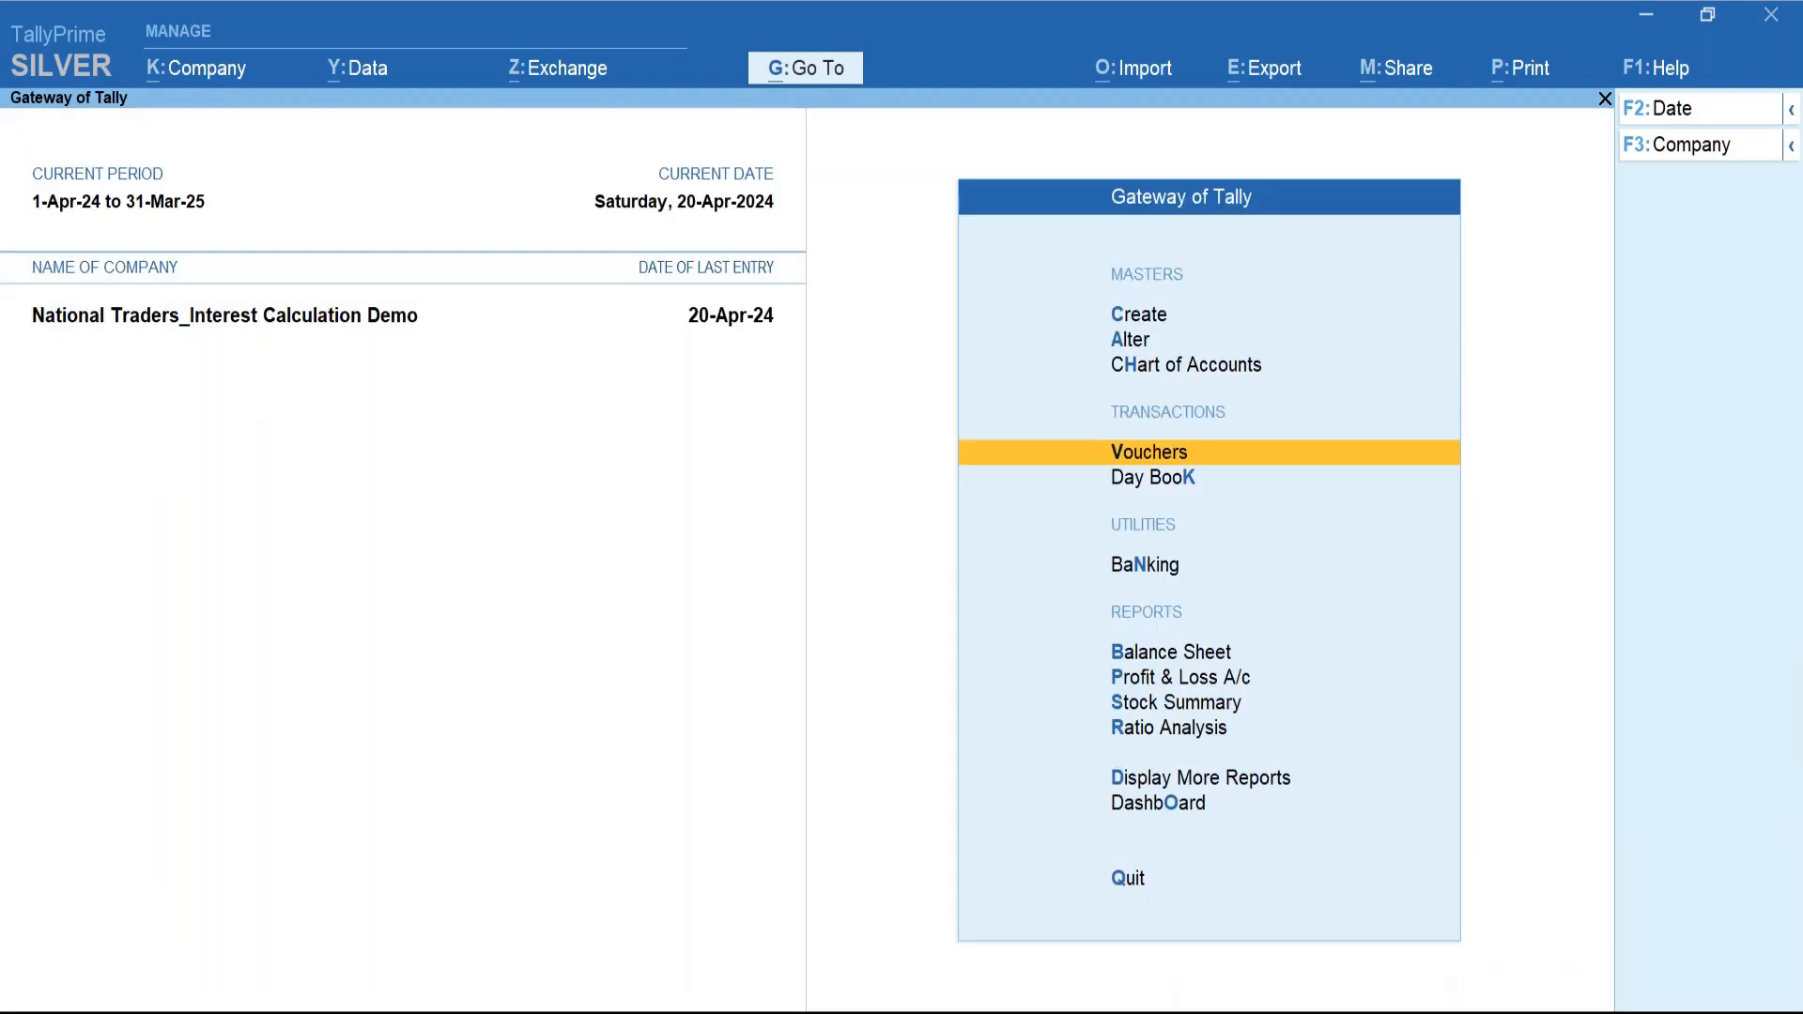
# Open the Statements of Accounts reports.
pyautogui.press('d')
pyautogui.press('Down')
pyautogui.press('Down')
pyautogui.press('Down')
pyautogui.press('Down')
pyautogui.press('Down')
pyautogui.press('Return')
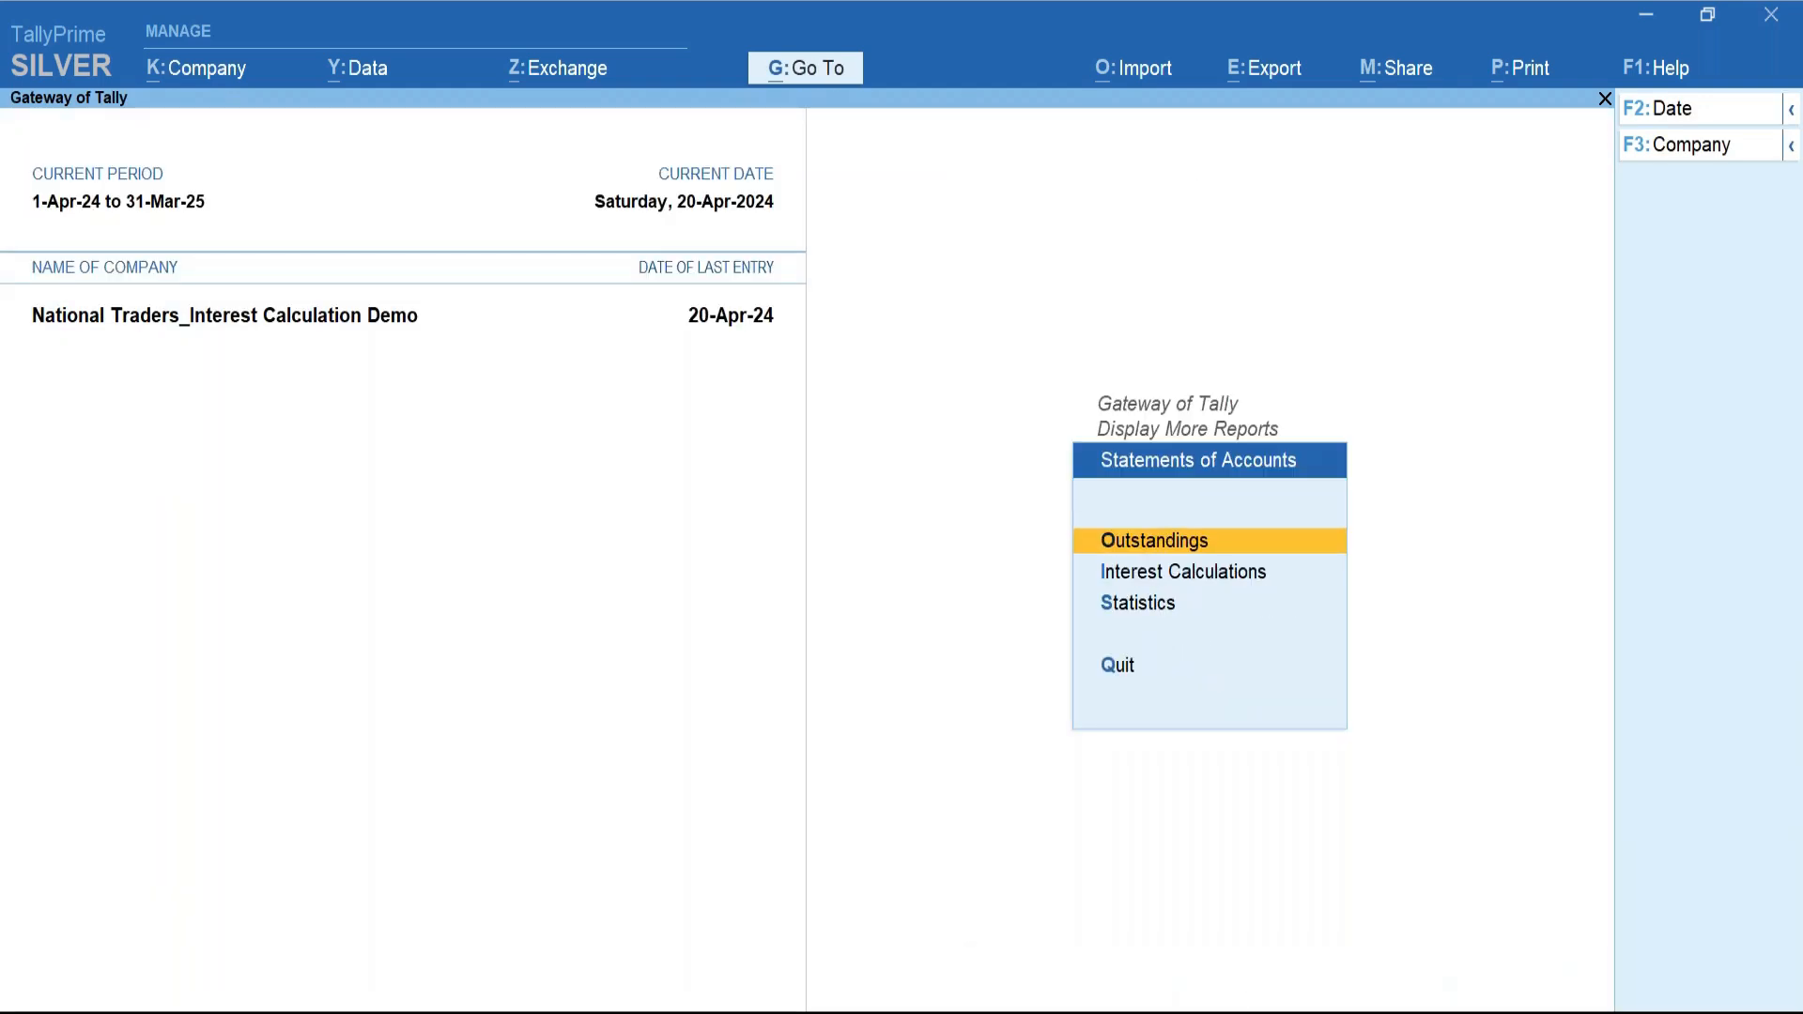
# Open the ledger interest calculation for Excellent Traders in detailed format and go to the interest line under bill 1.
pyautogui.press('Down')
pyautogui.press('Return')
pyautogui.press('Down')
pyautogui.press('Down')
pyautogui.press('Return')
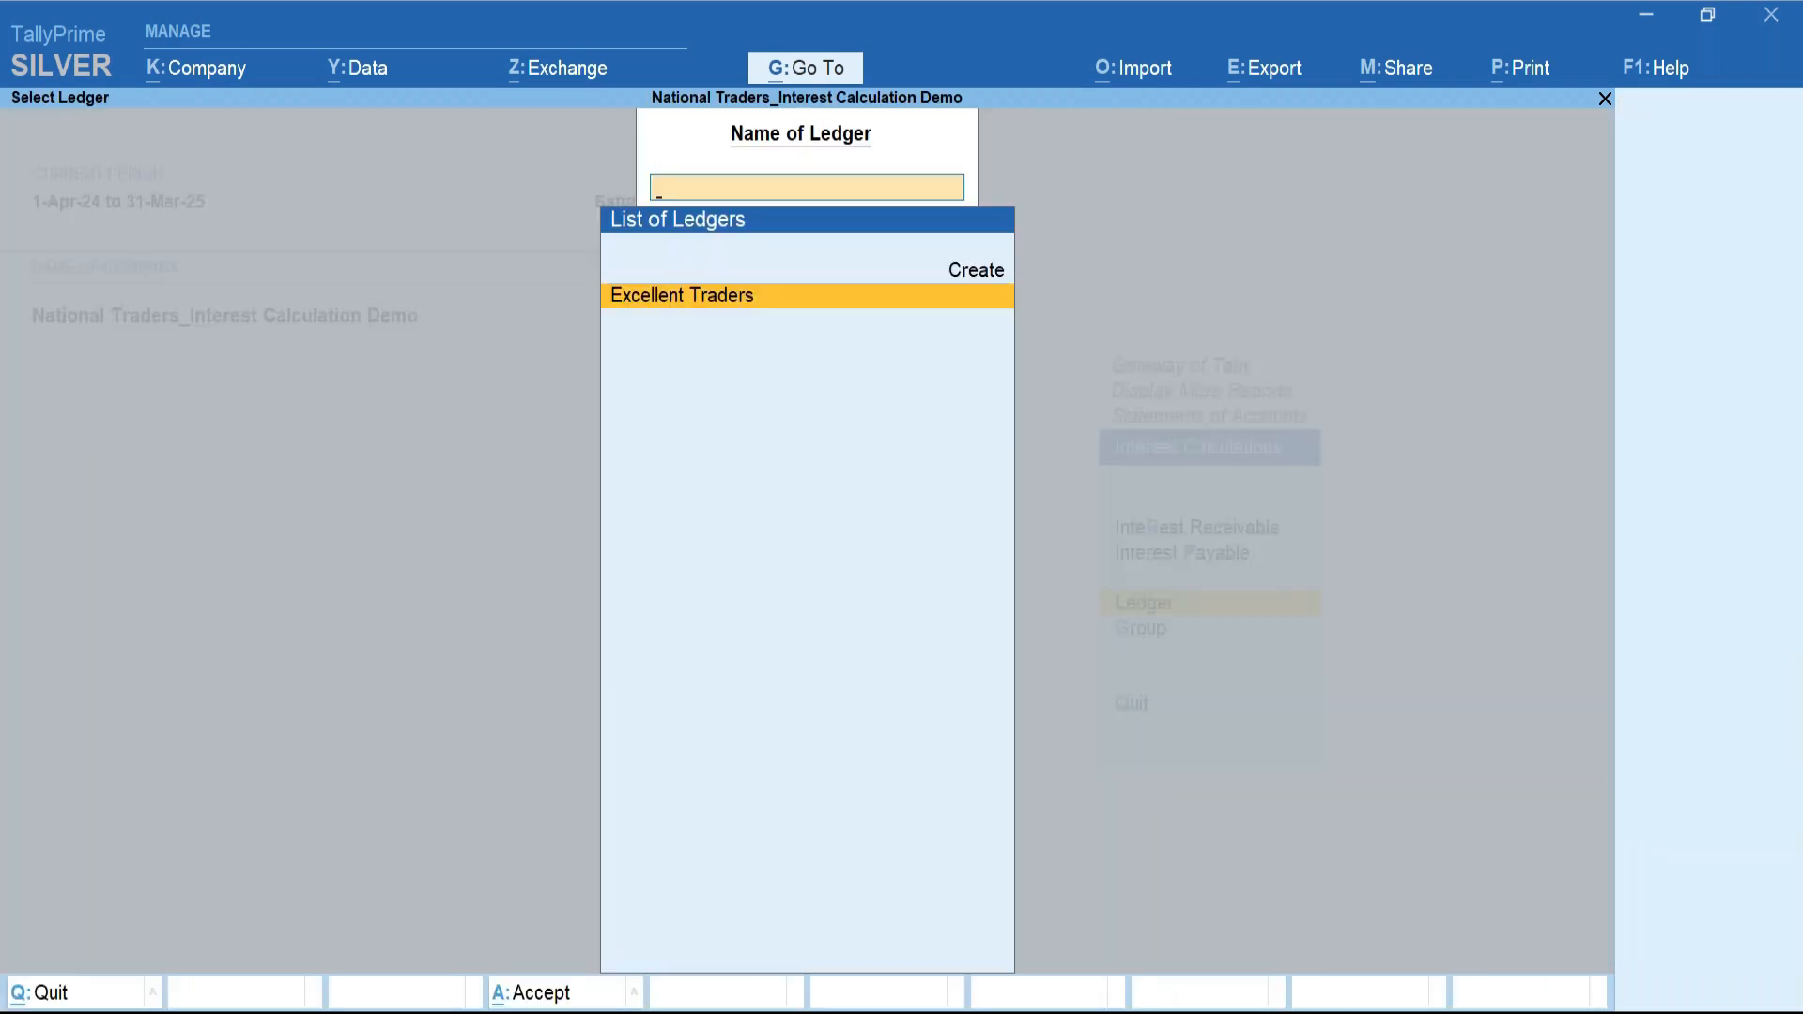
pyautogui.press('Return')
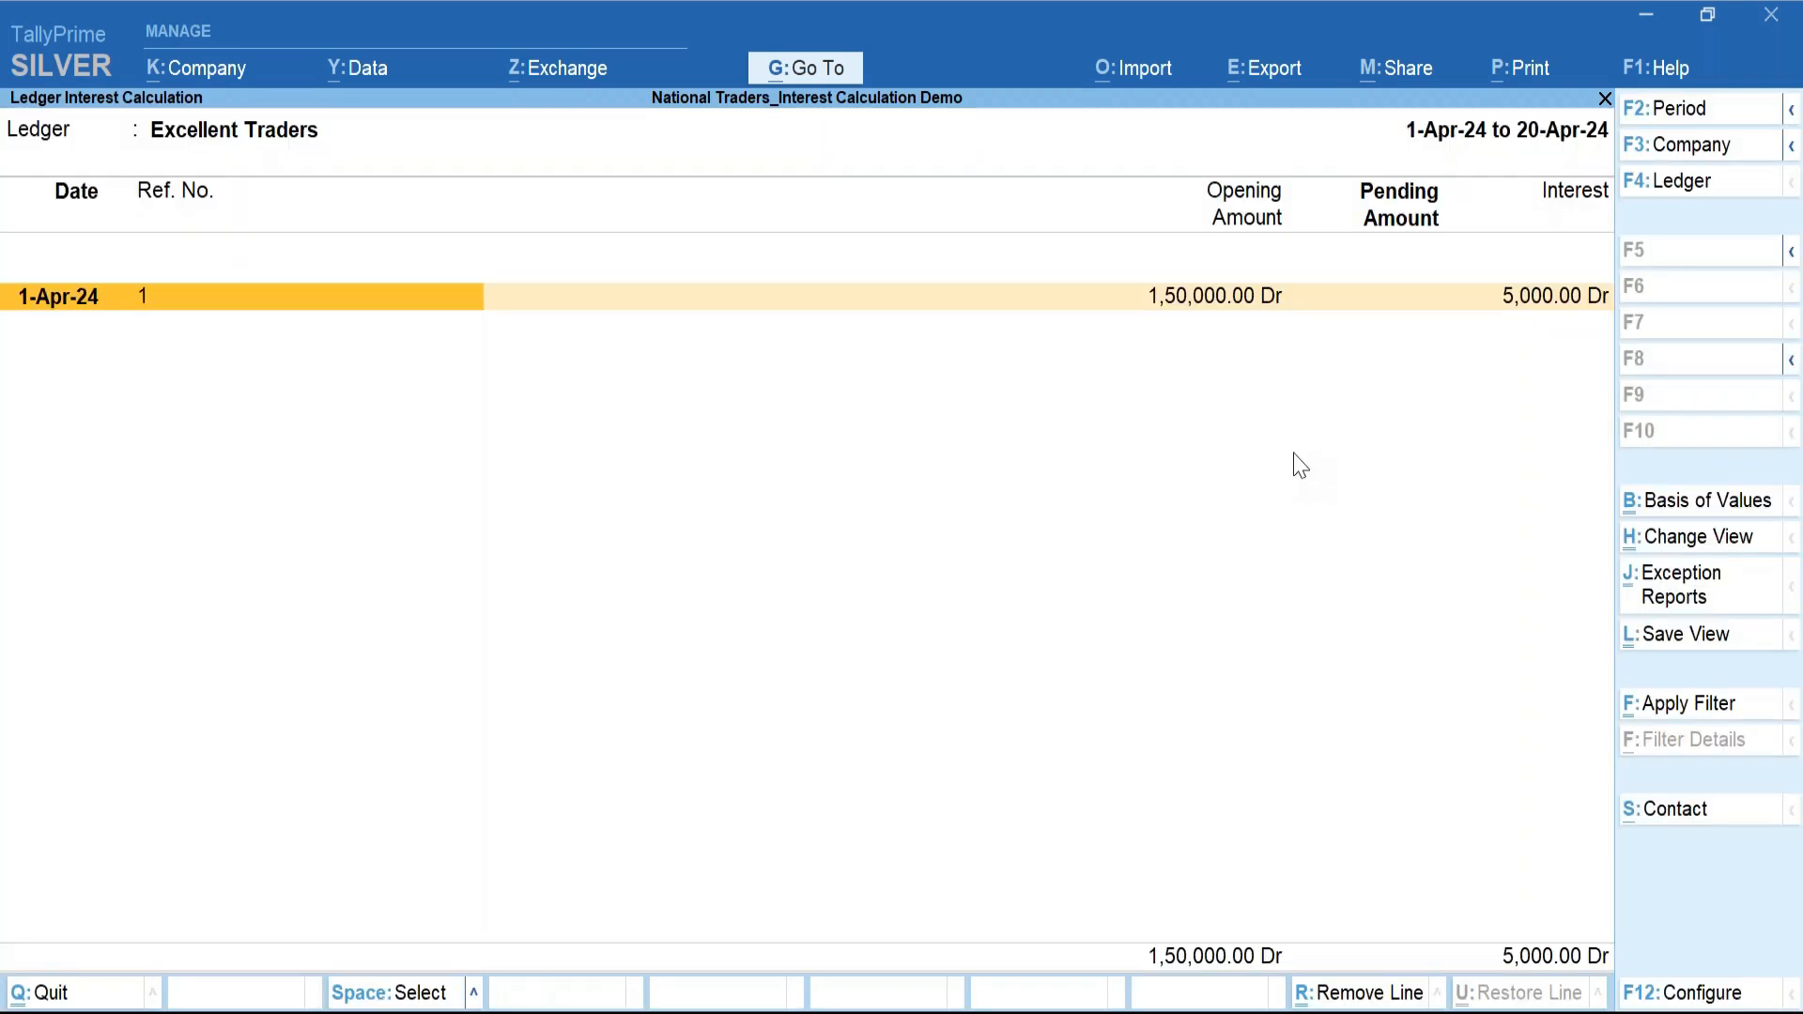
pyautogui.hotkey('alt', 'f5')
pyautogui.press('Down')
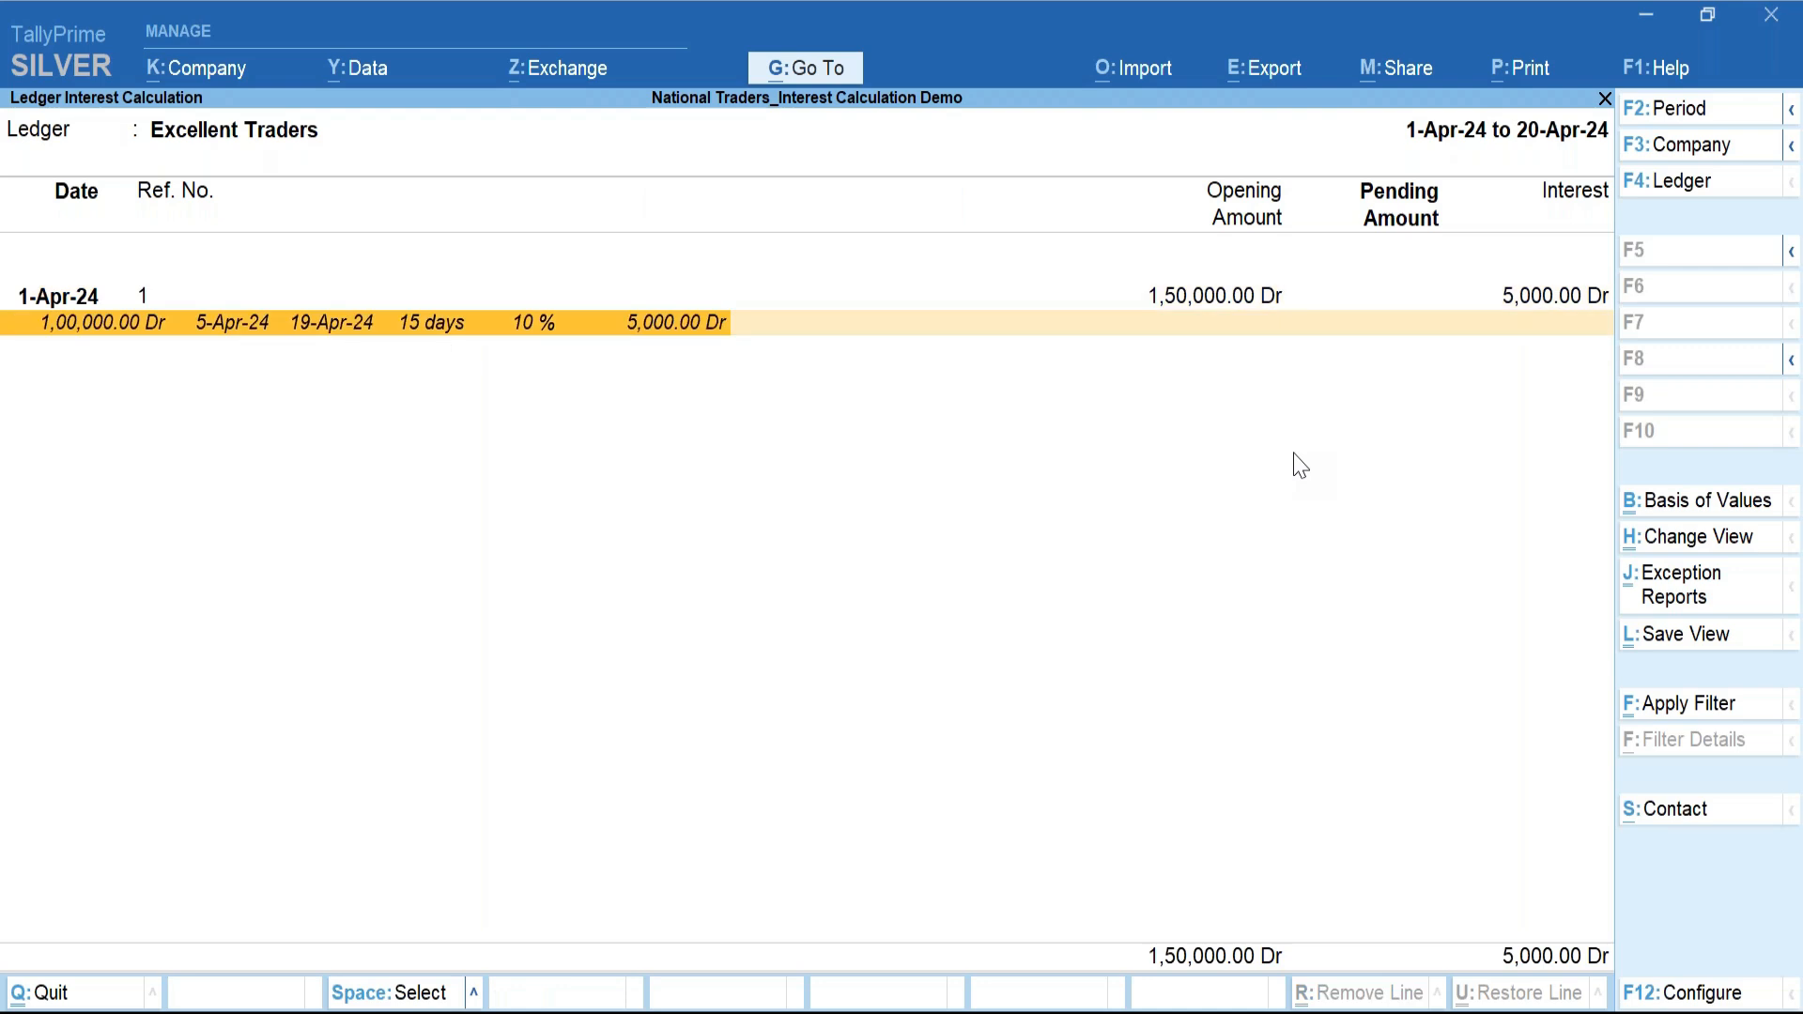
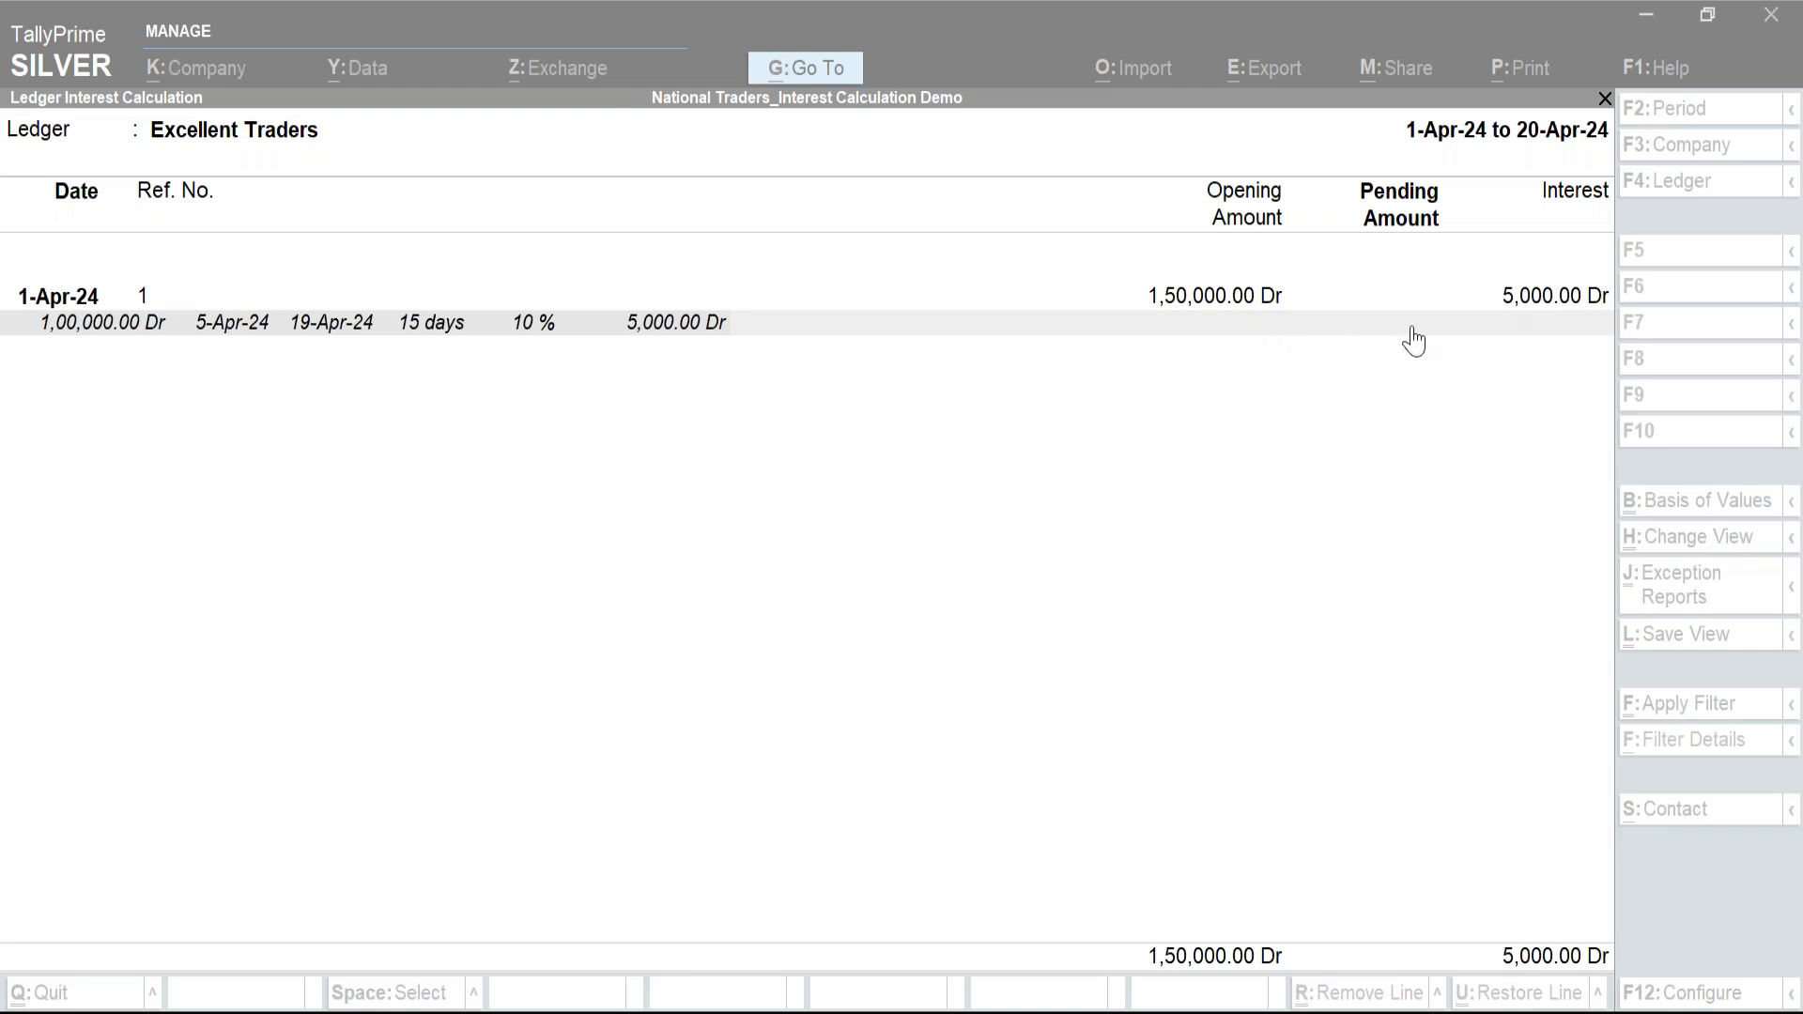
# Set the interest report's period from 1-4-2024 to 30-Apr-24.
pyautogui.click(819, 474)
pyautogui.click(1681, 109)
pyautogui.press('Return')
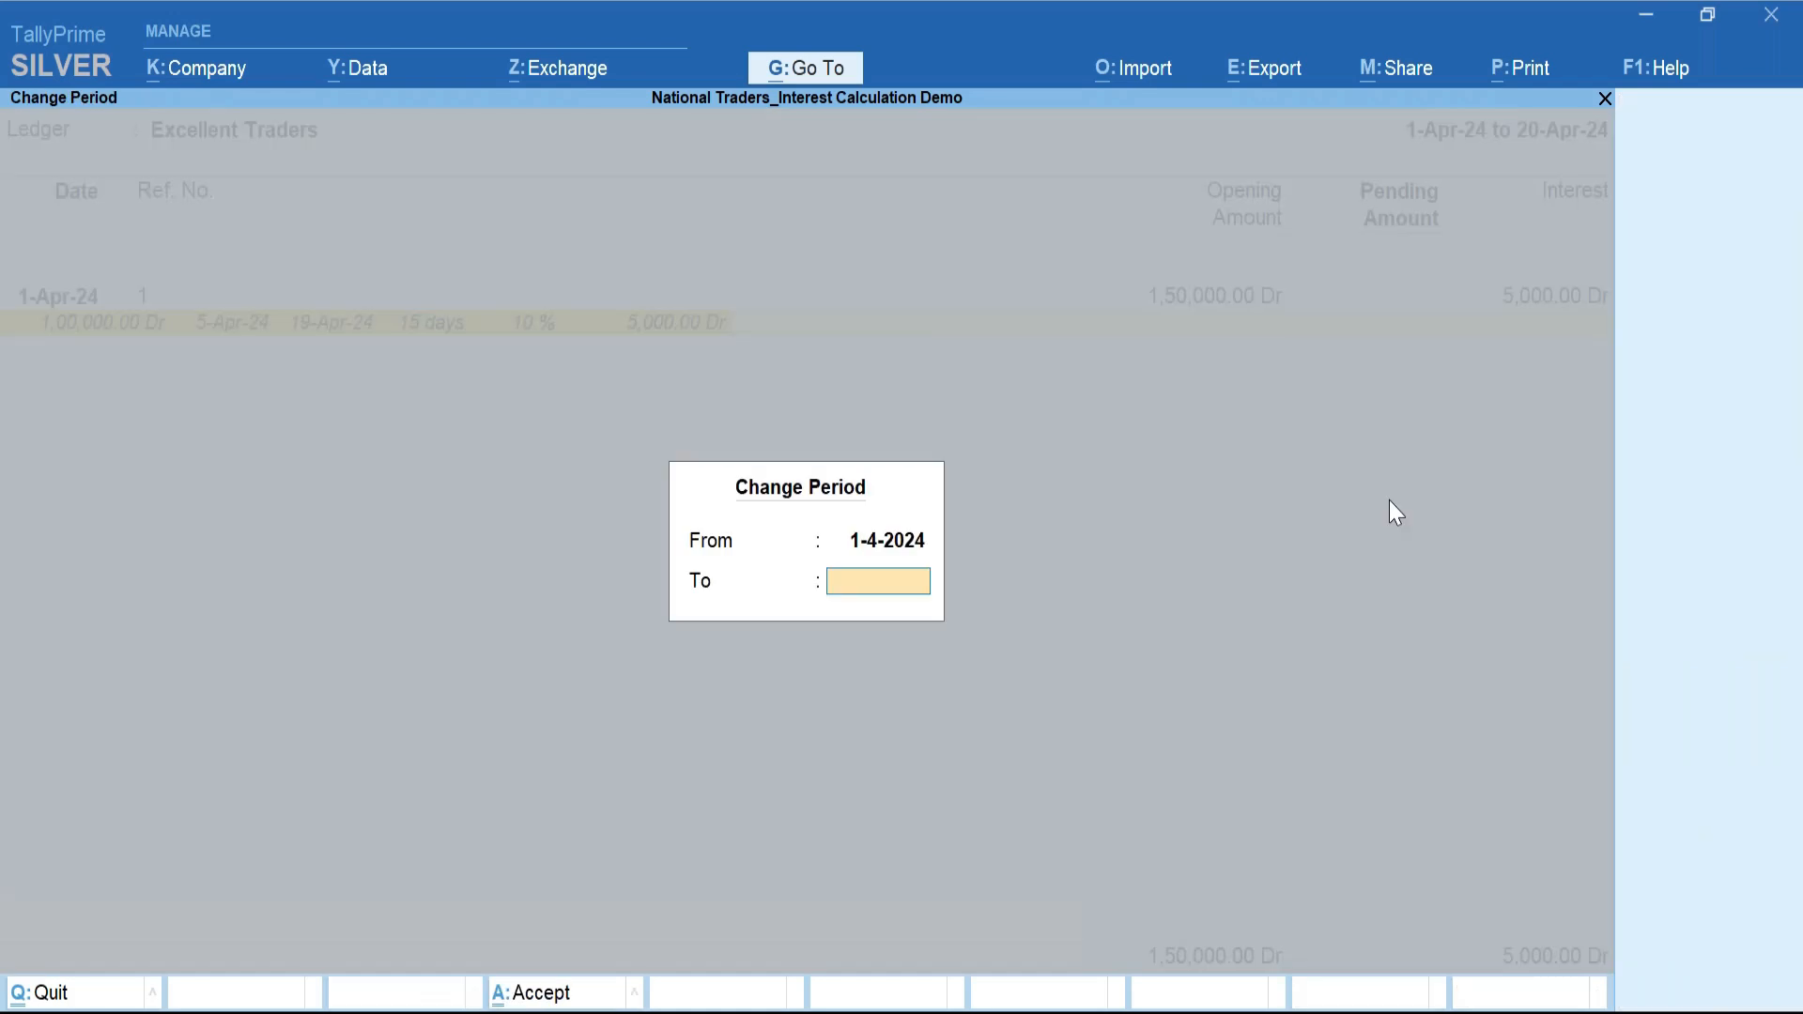
pyautogui.write('30')
pyautogui.press('Return')
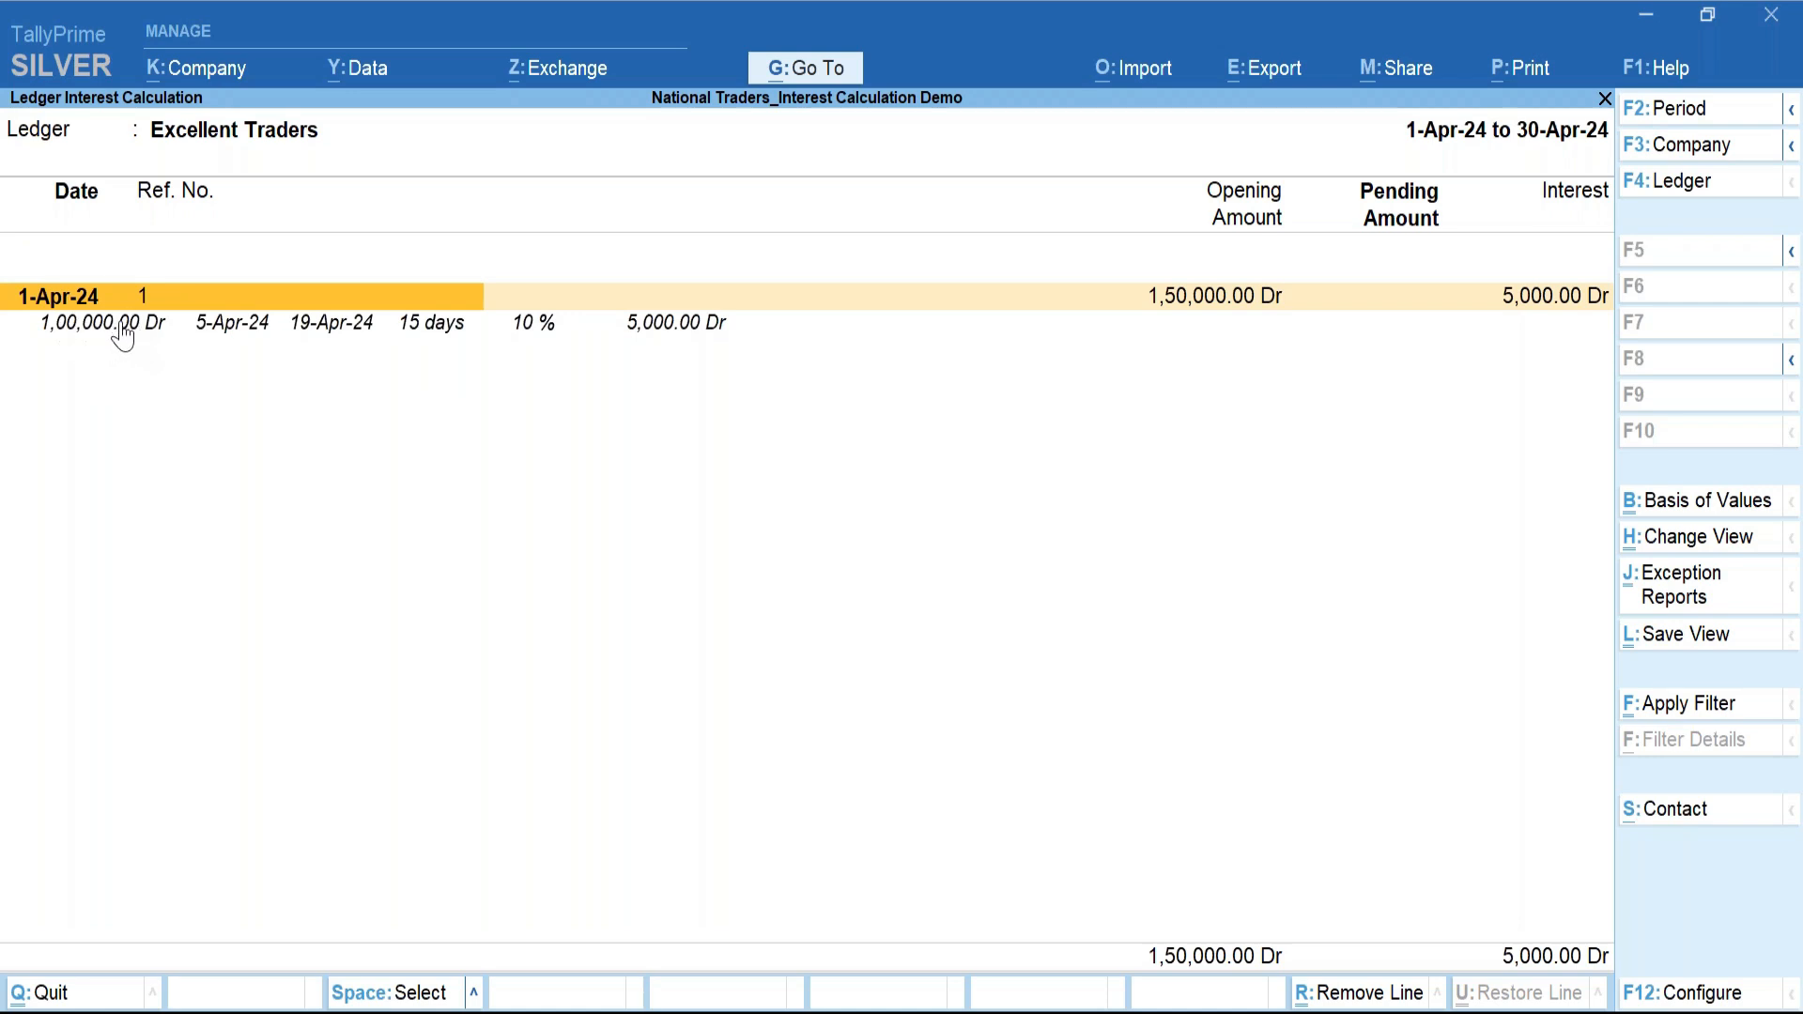
# Calculate 100000*15/30*10/100 in the calculator to check the interest on the pending amount.
pyautogui.press('F12')
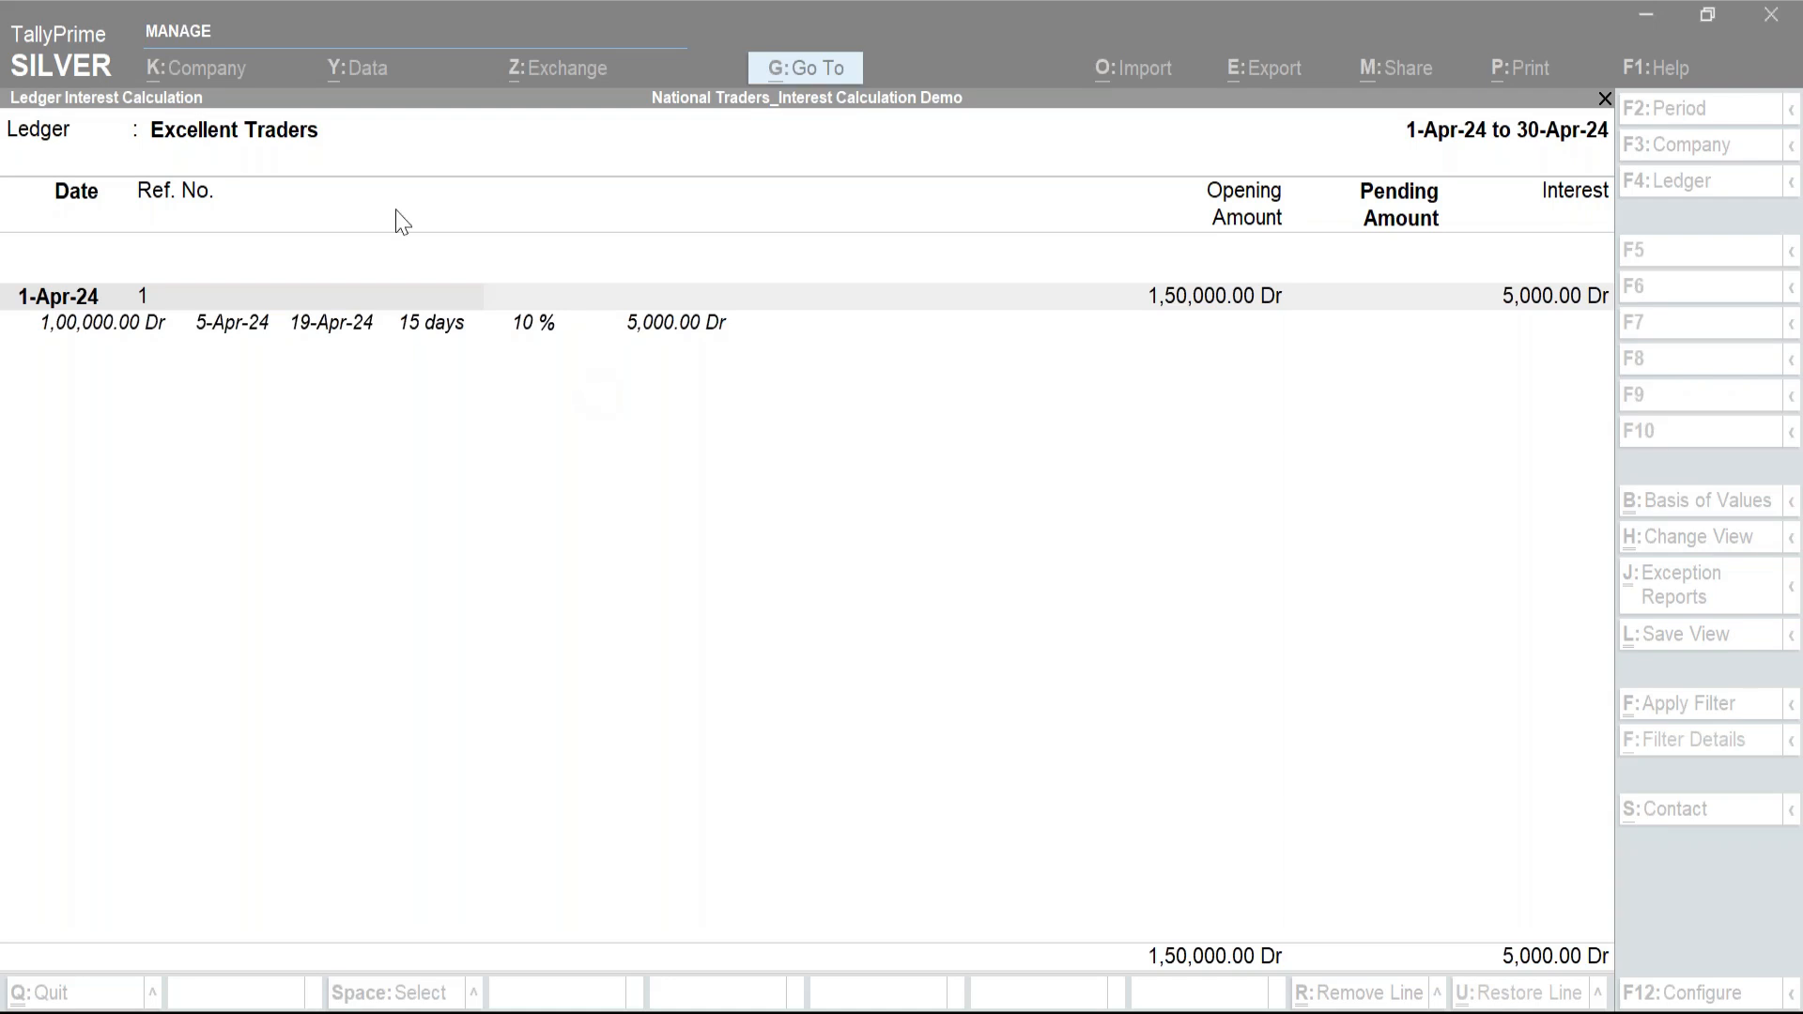
pyautogui.click(784, 855)
pyautogui.hotkey('ctrl', 'n')
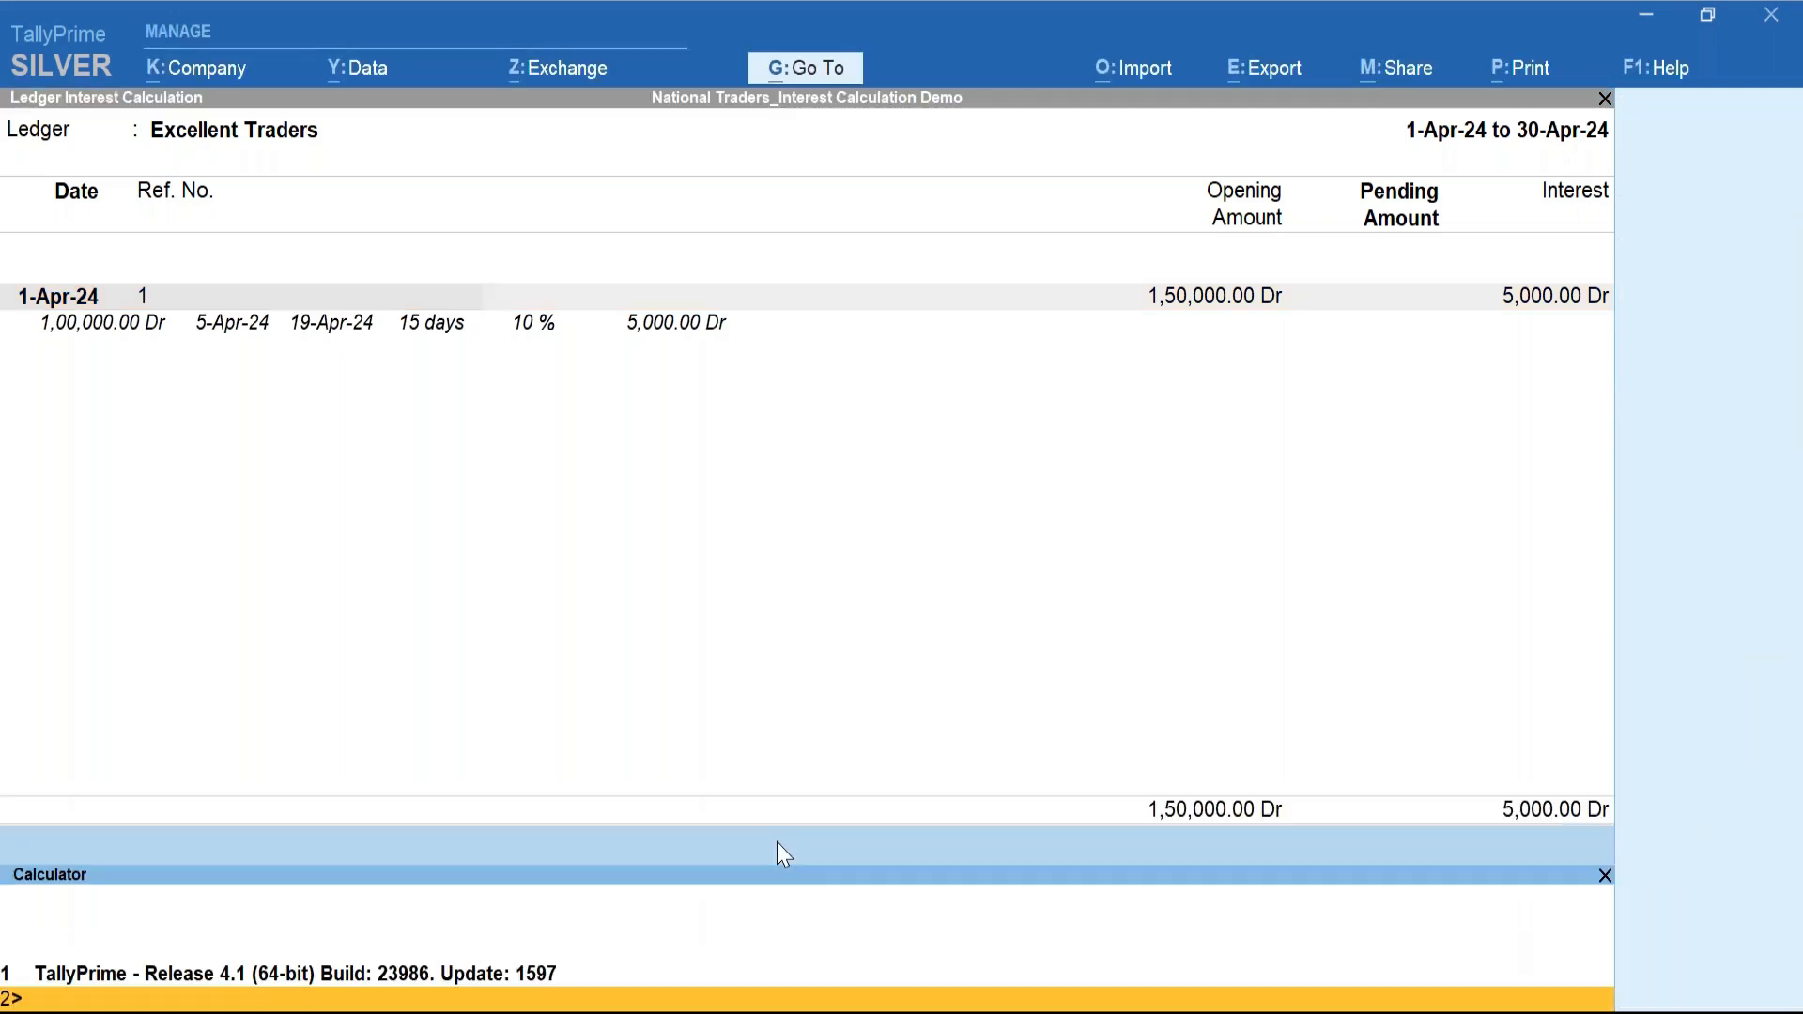
pyautogui.write('100000*15/')
pyautogui.write('30*10/100')
pyautogui.press('Return')
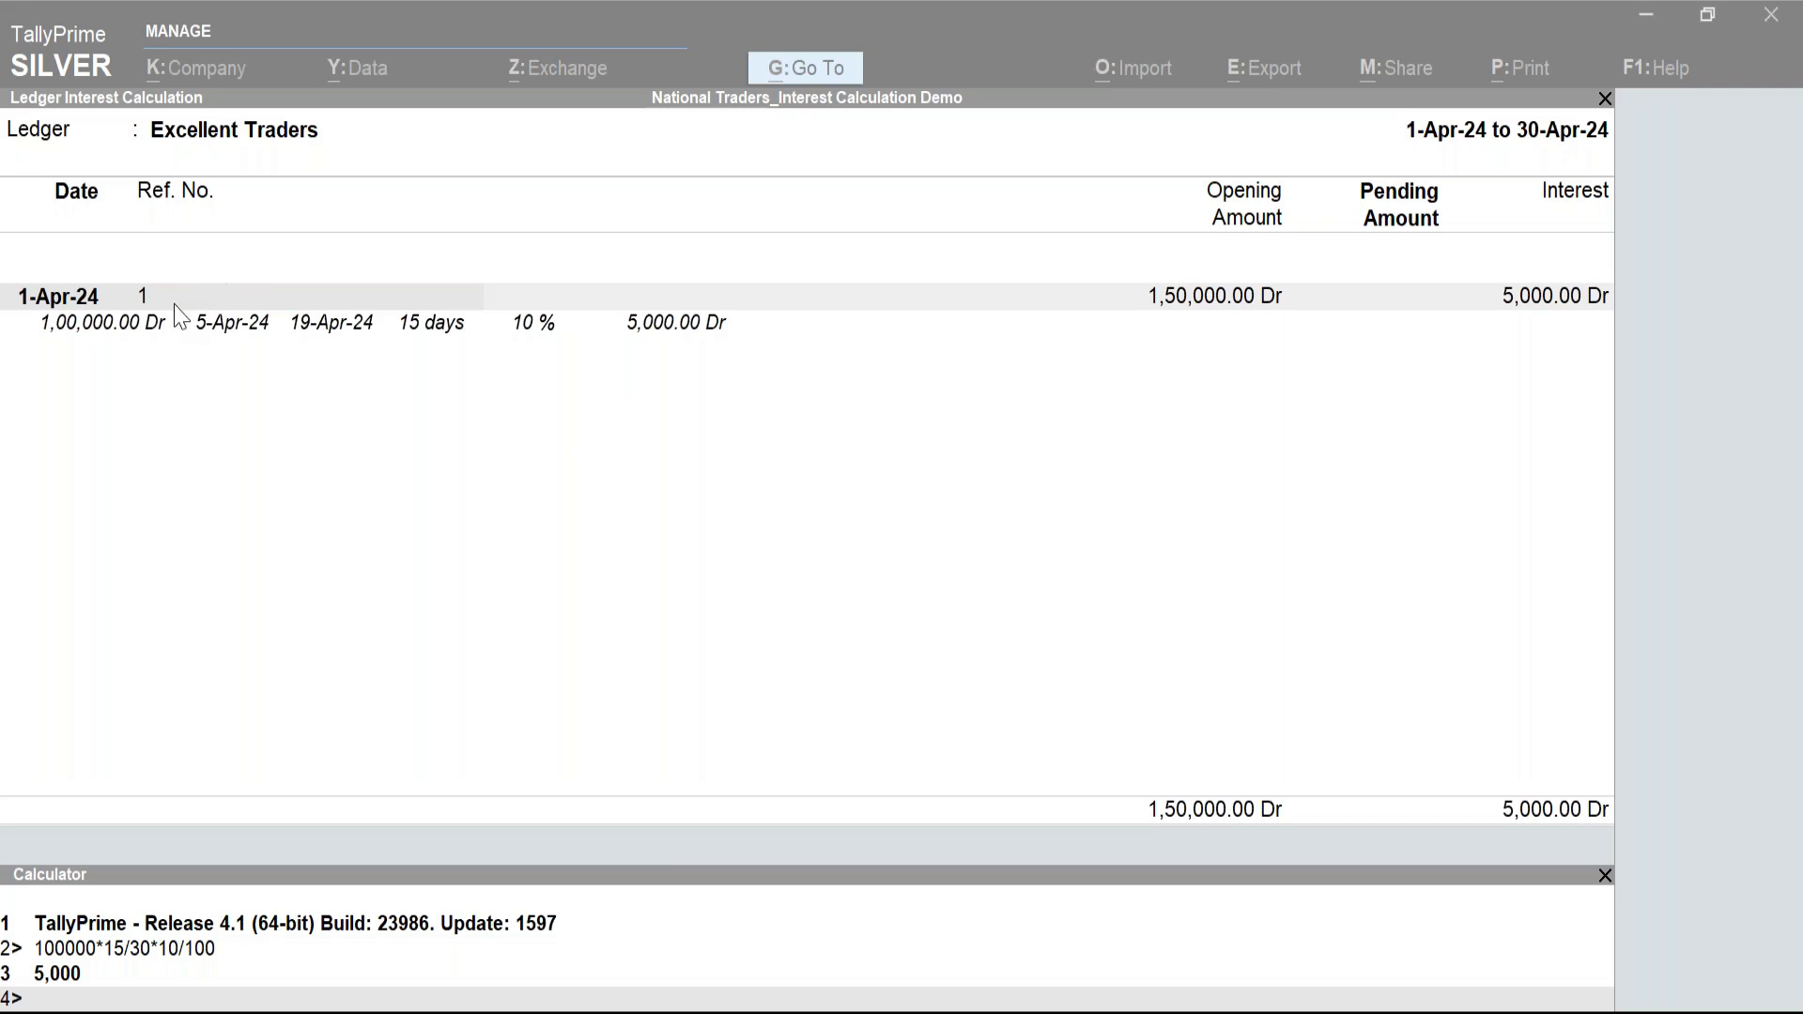
# Review the ledger vouchers behind the bill's interest line, including the cash receipt, and return to the interest report.
pyautogui.hotkey('ctrl', 'n')
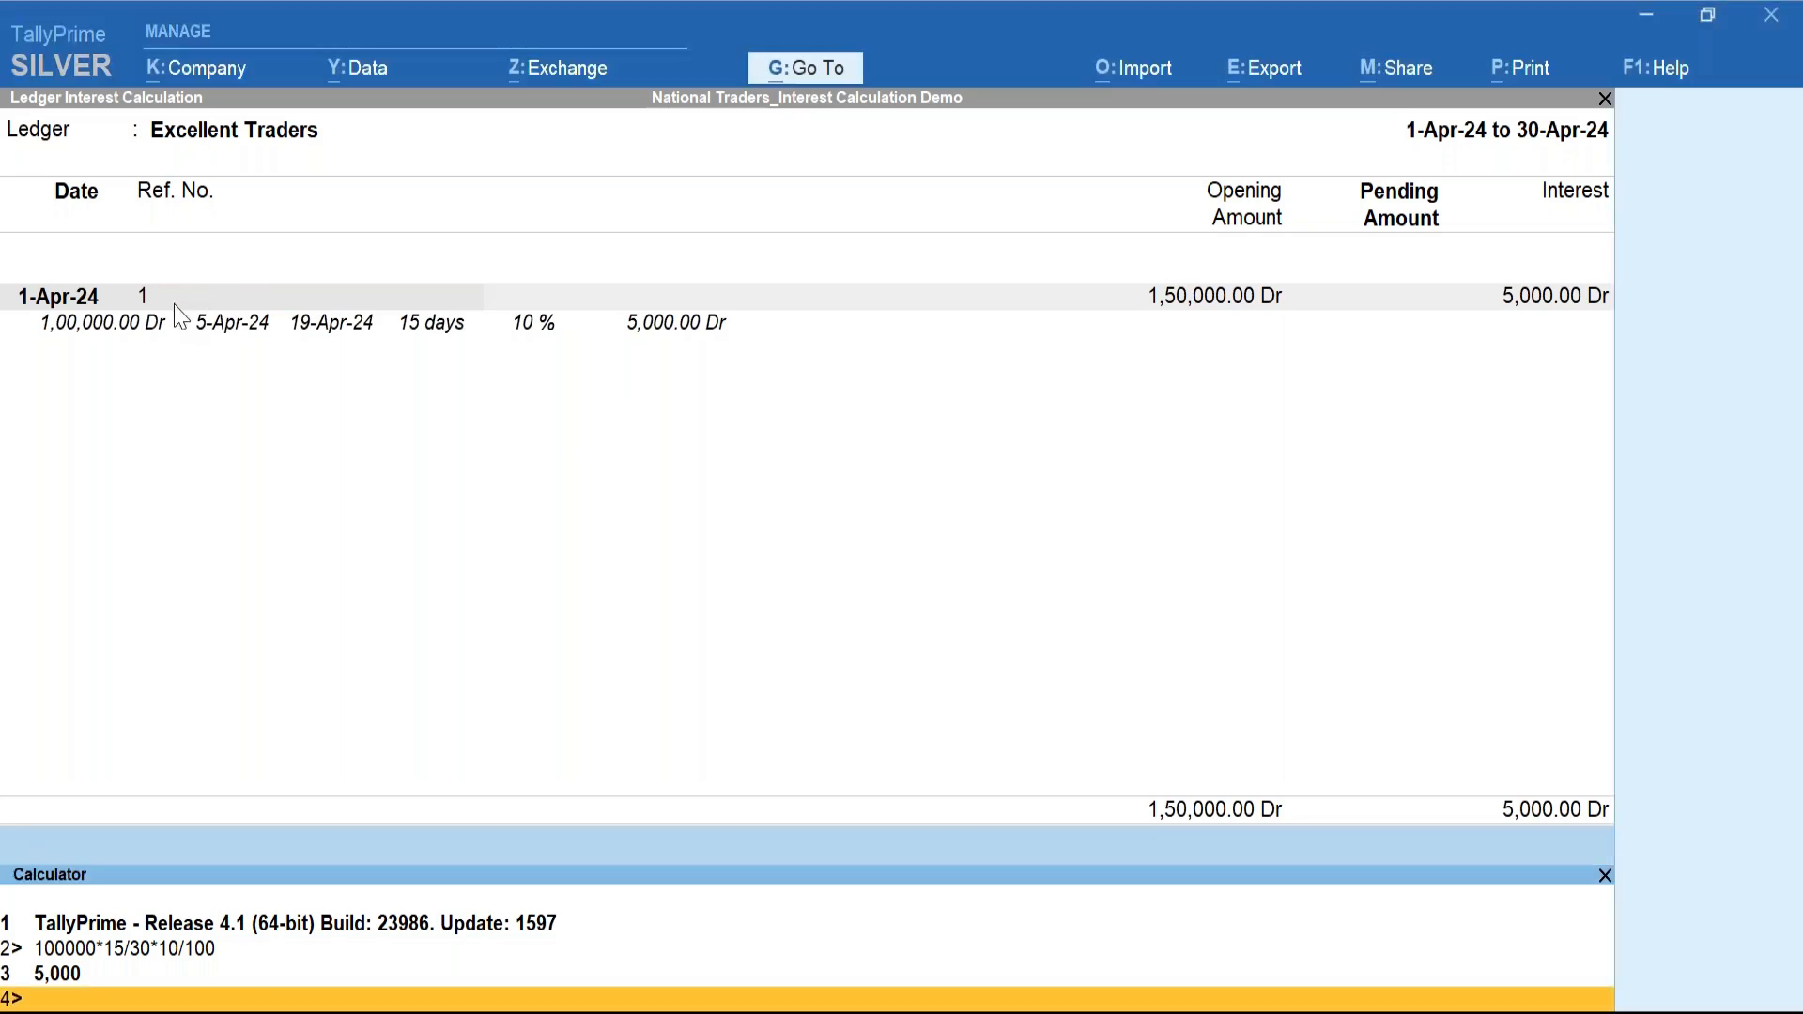
pyautogui.click(181, 321)
pyautogui.press('Return')
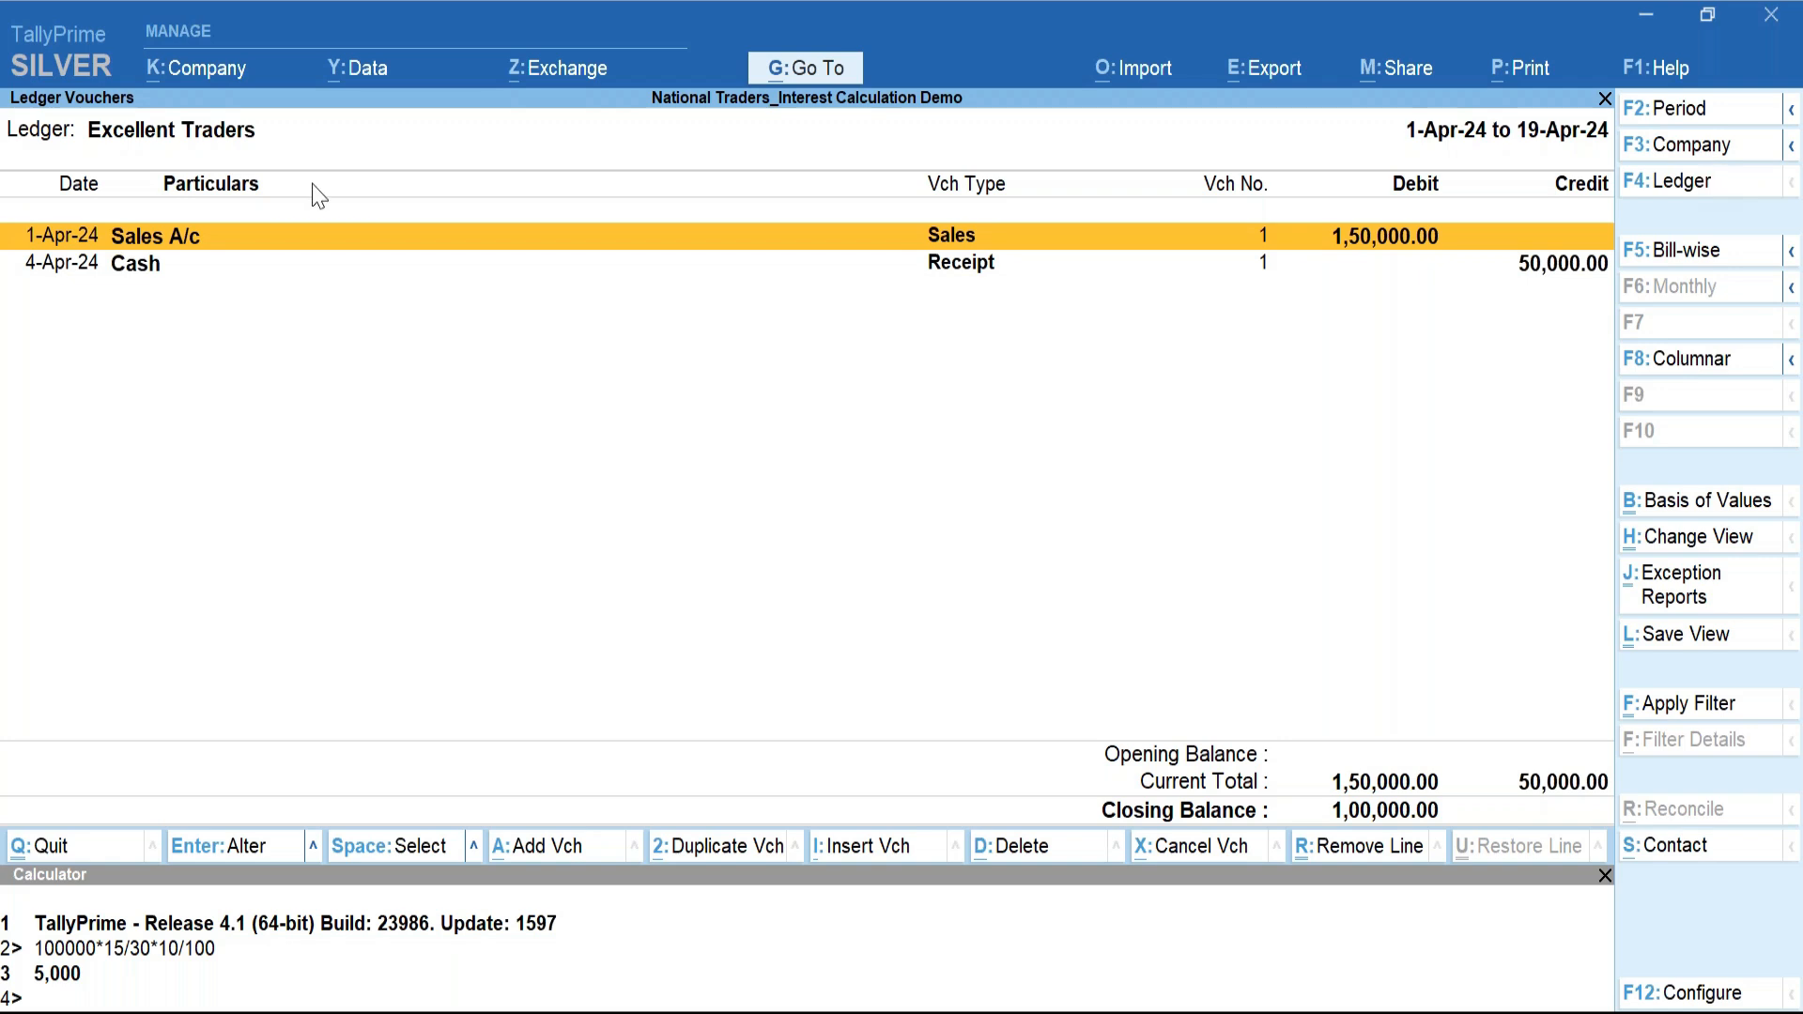
pyautogui.hotkey('ctrl', 'n')
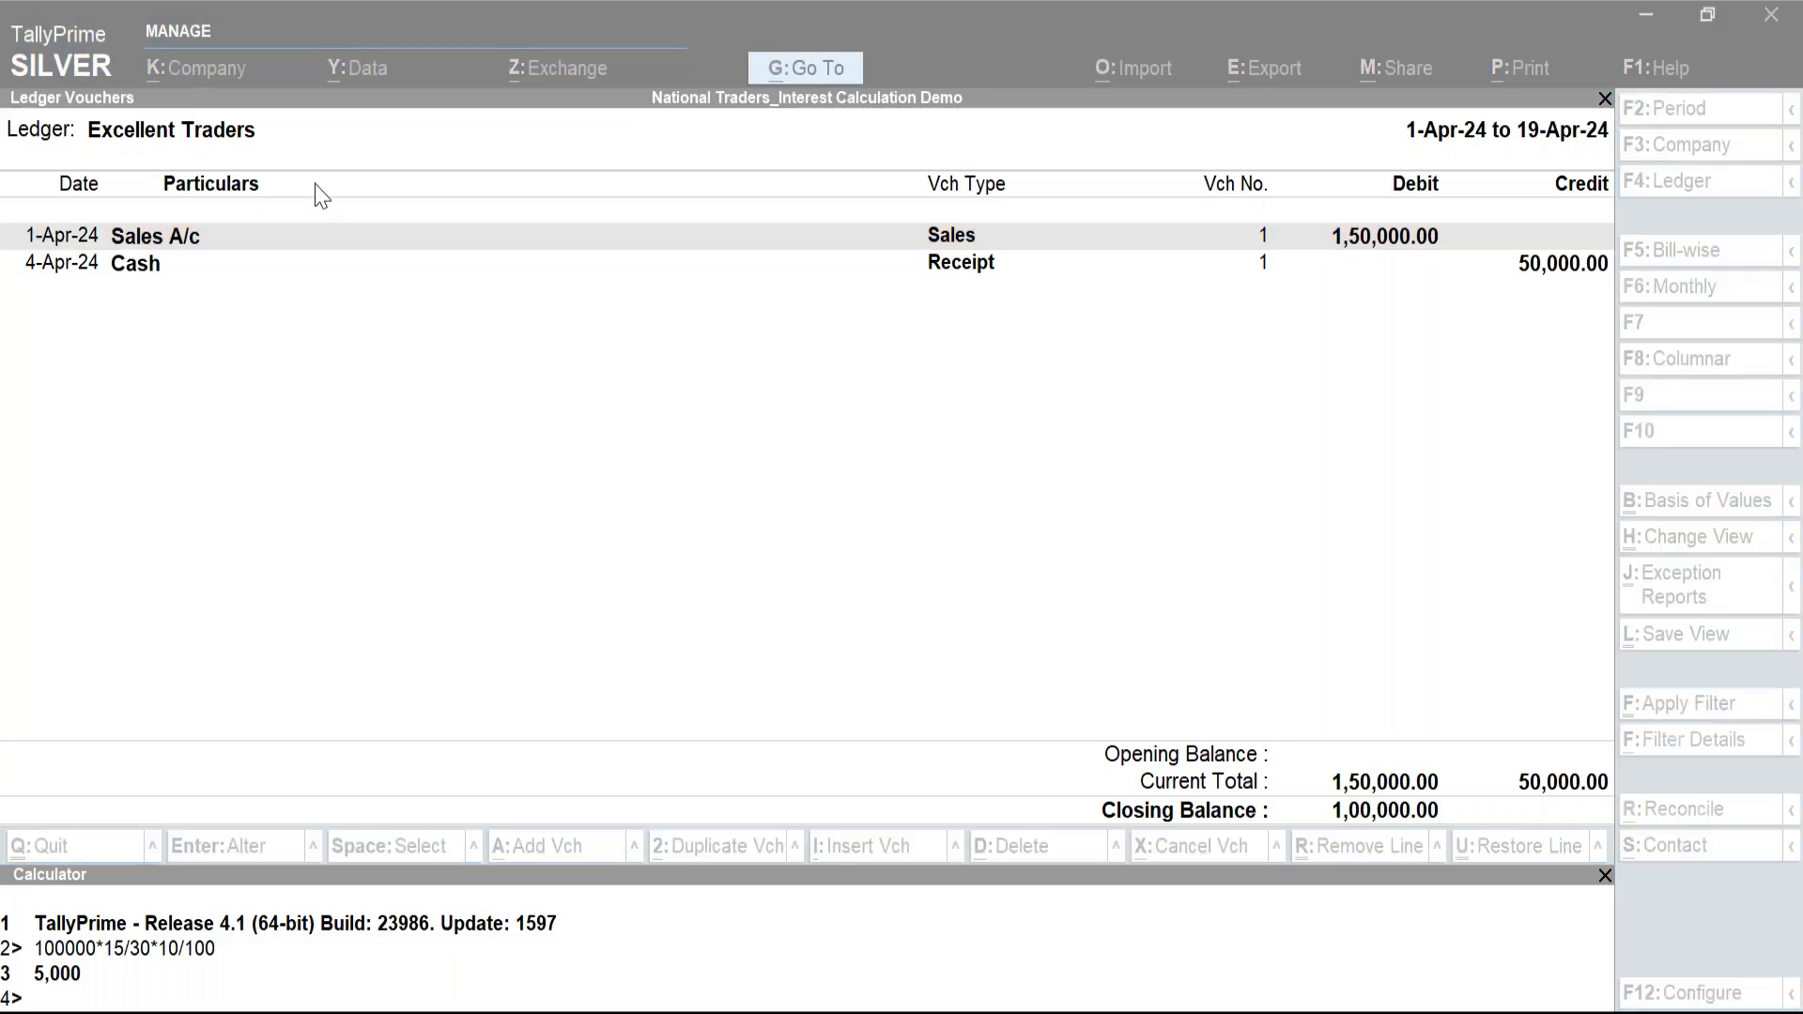
pyautogui.click(697, 424)
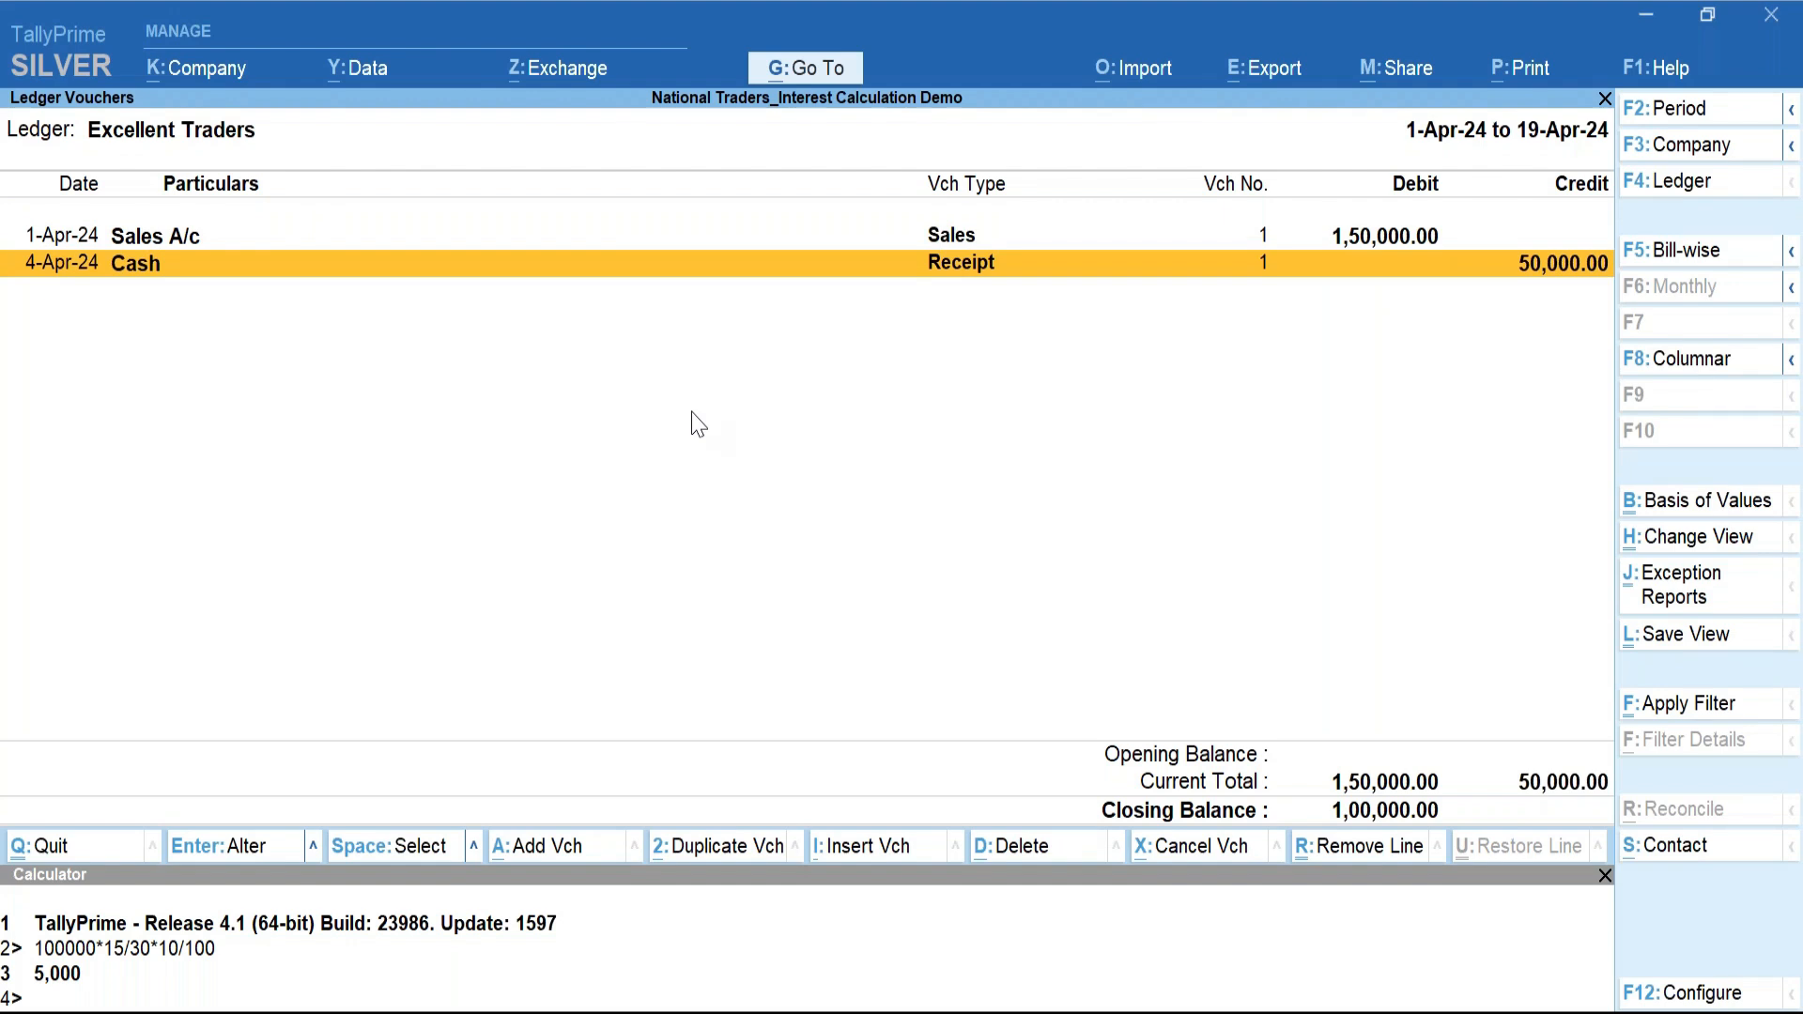
pyautogui.press('Escape')
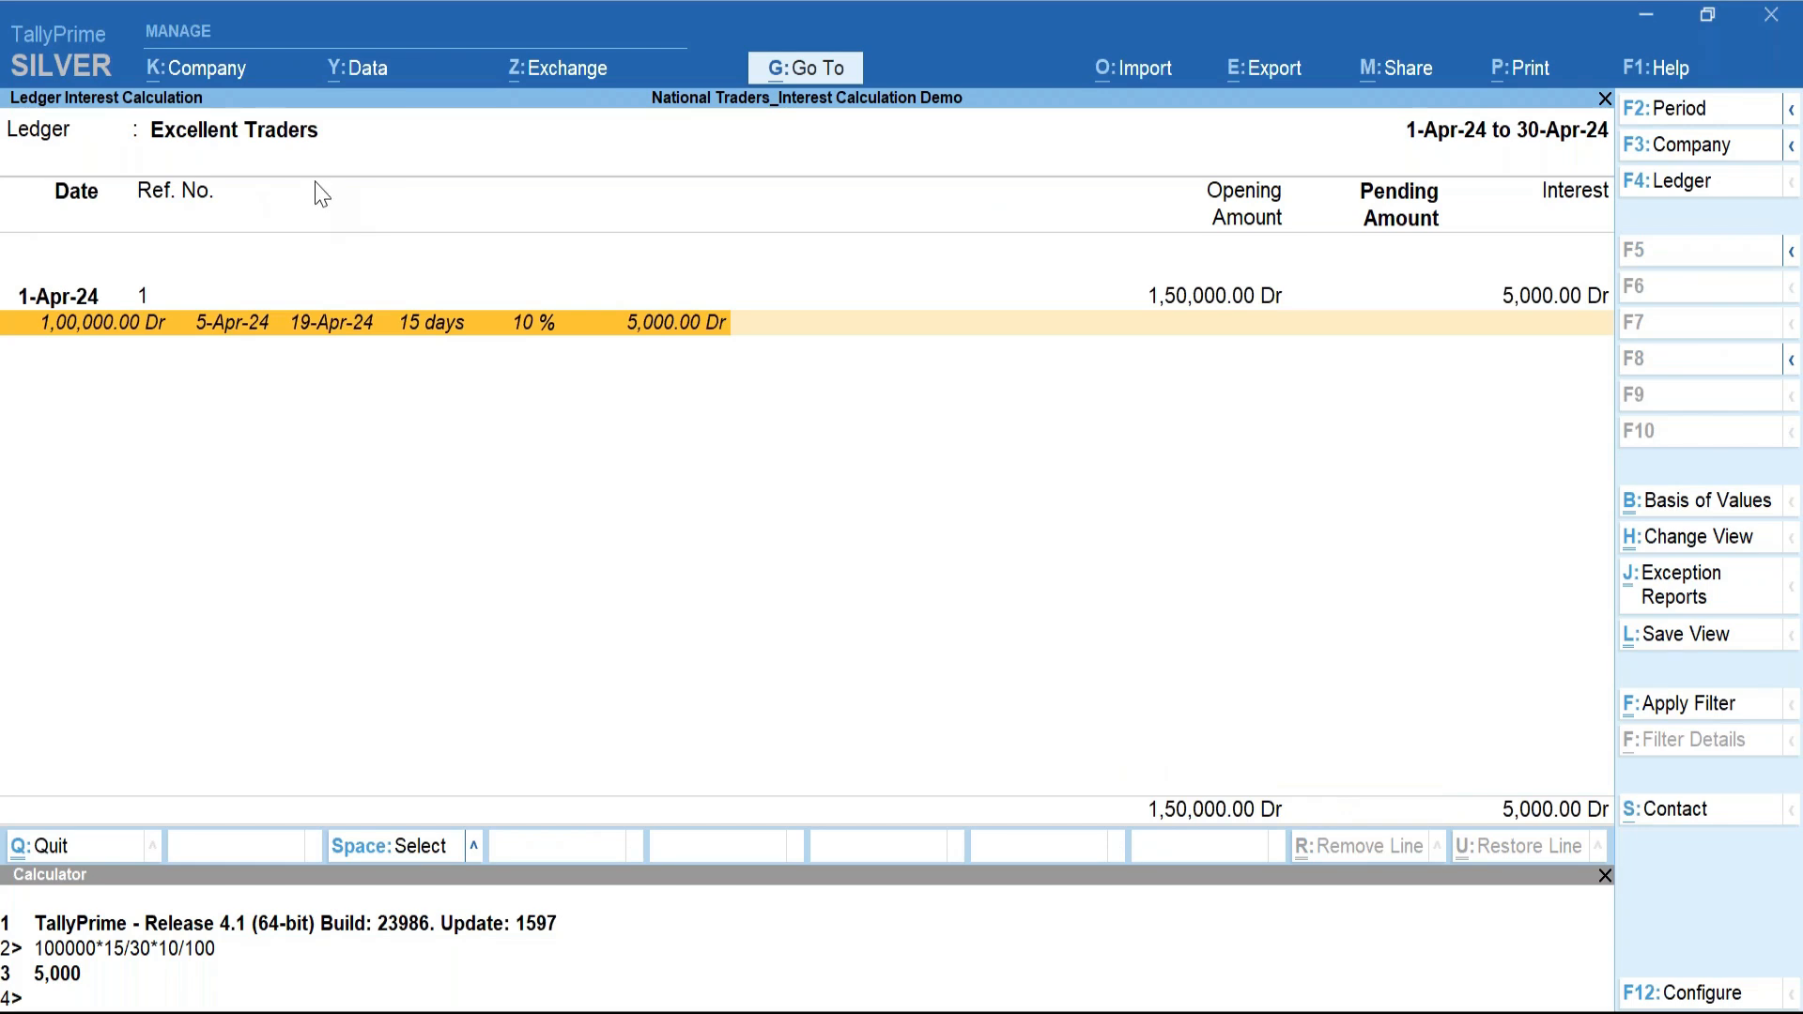
pyautogui.hotkey('ctrl', 'n')
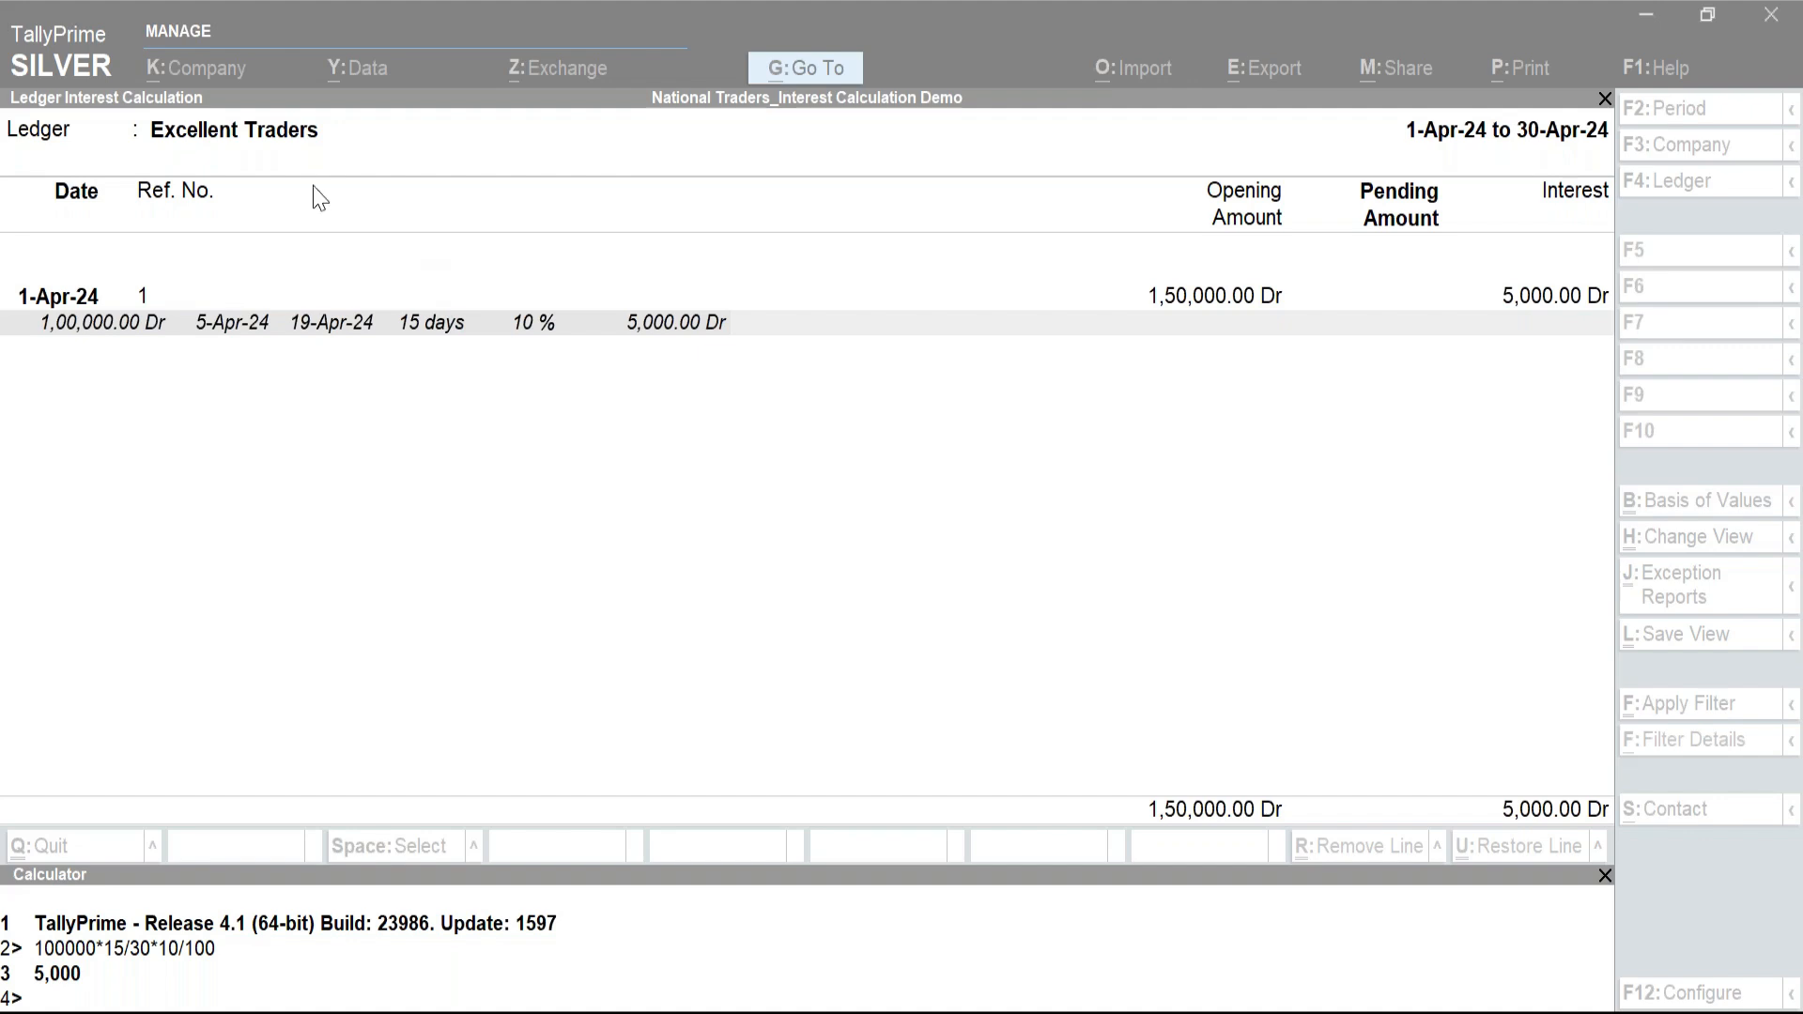
# Open the 50,000.00 cash receipt from the ledger vouchers, change its date to 10-Apr-24, and accept it.
pyautogui.click(331, 299)
pyautogui.press('Down')
pyautogui.press('Return')
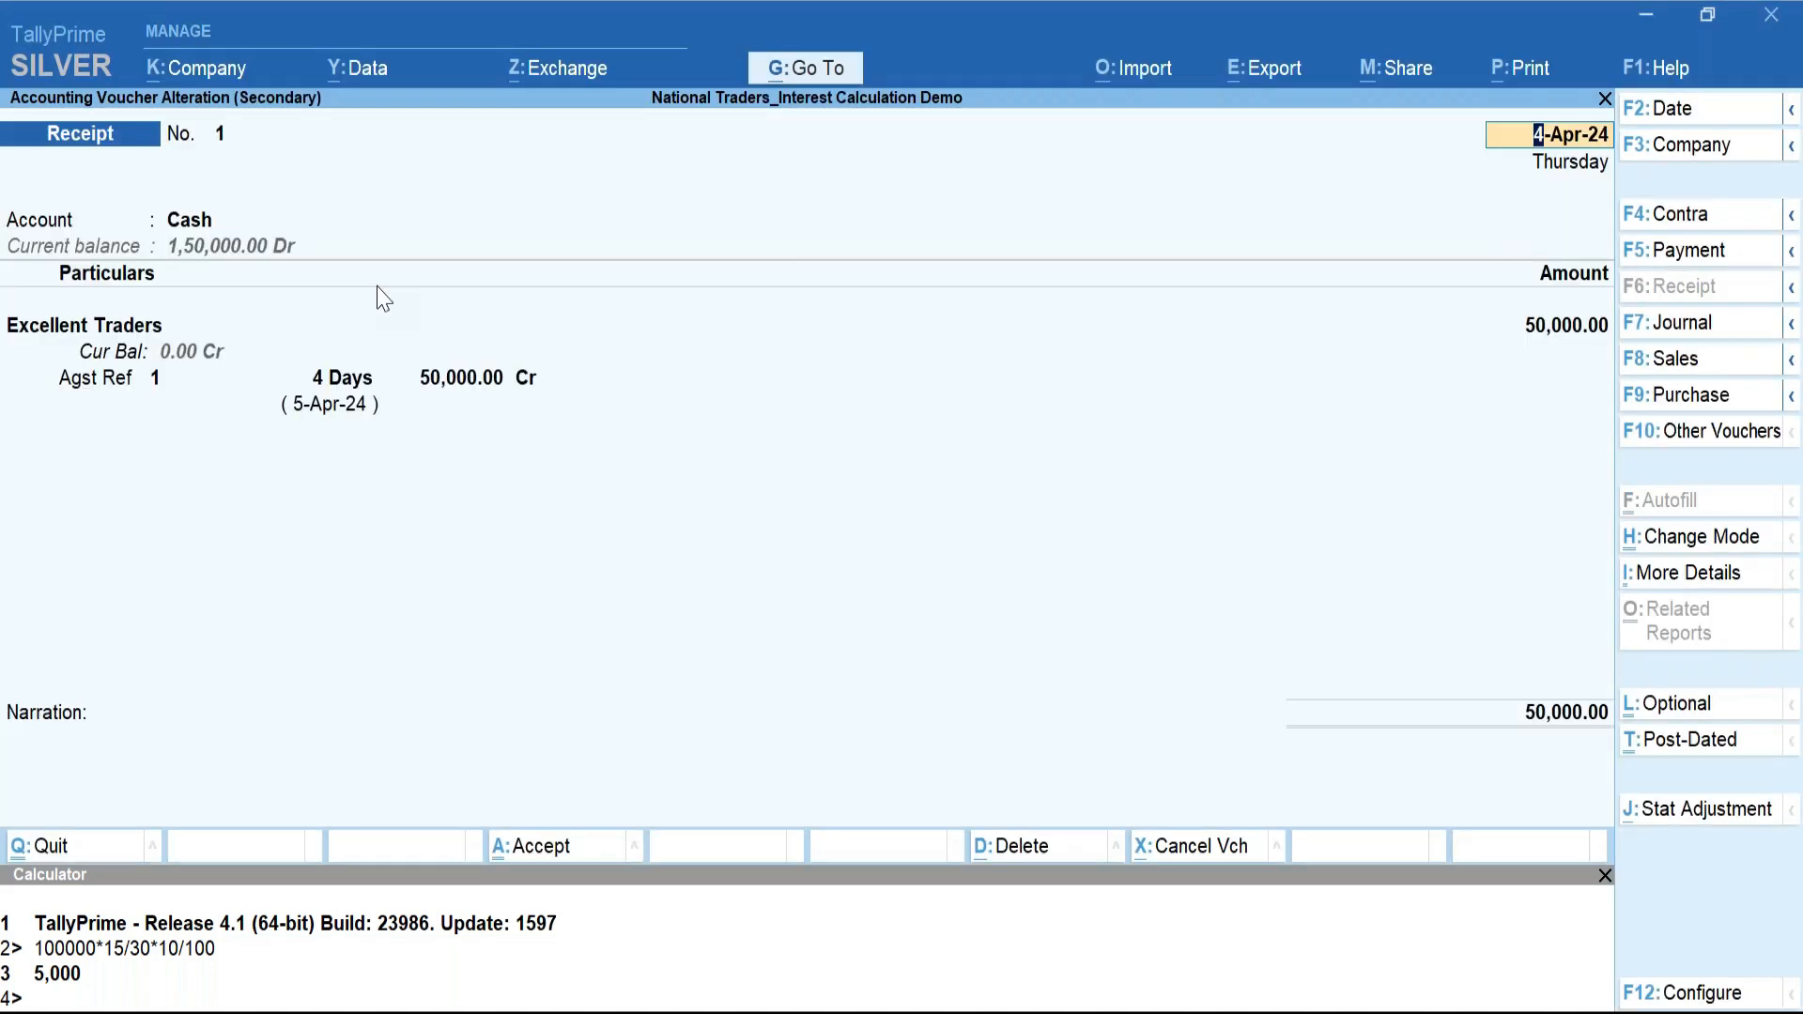
pyautogui.write('10')
pyautogui.press('Return')
pyautogui.press('Return')
pyautogui.press('Return')
pyautogui.press('Return')
pyautogui.press('Return')
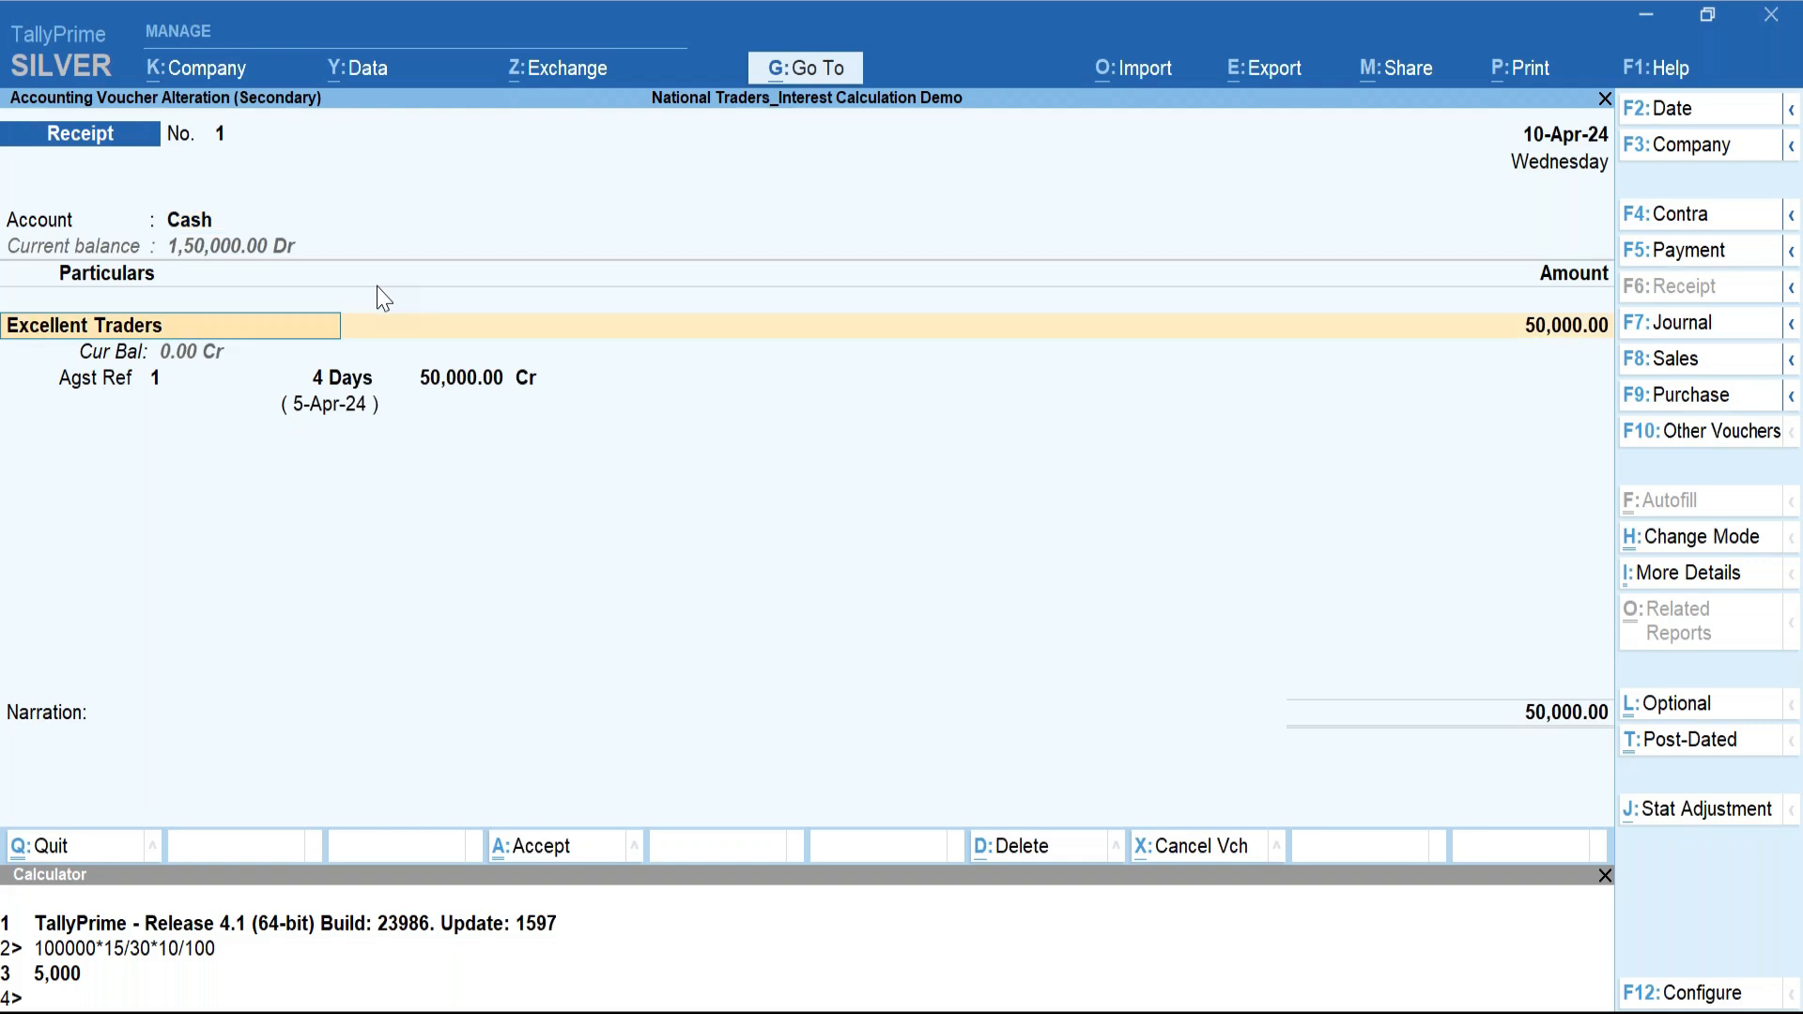
pyautogui.press('Return')
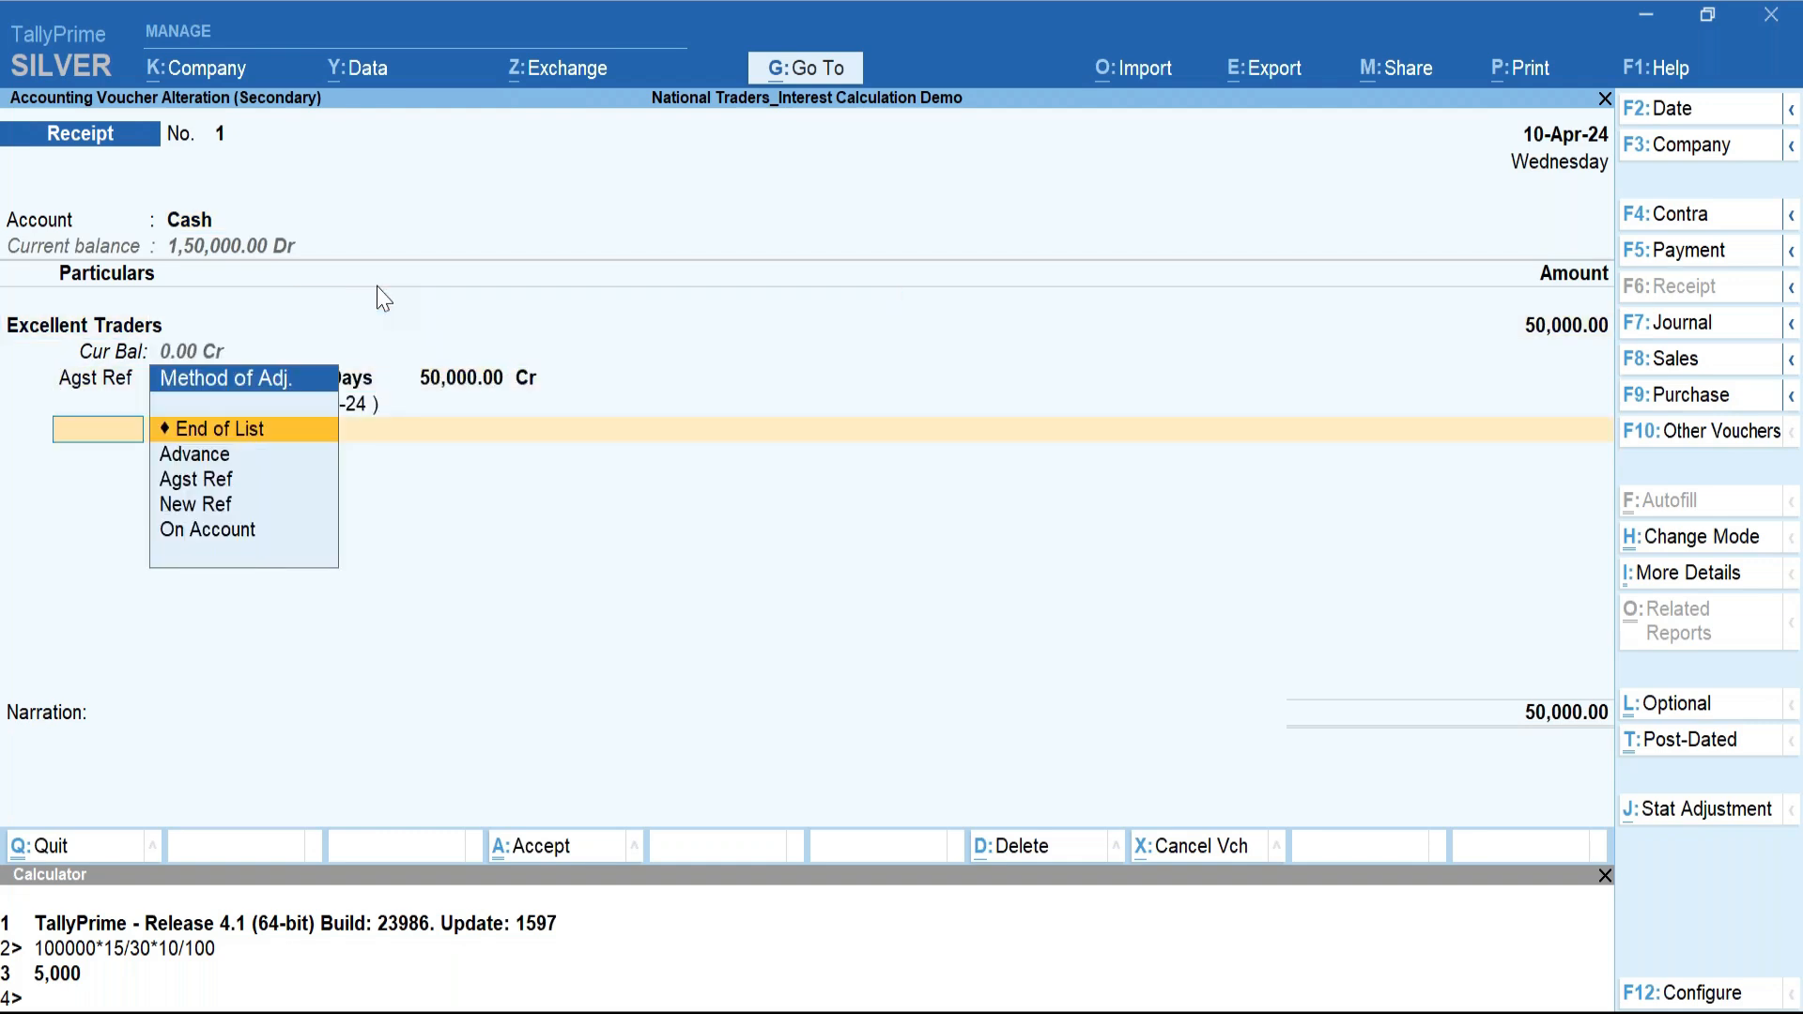
pyautogui.press('ctrl')
pyautogui.hotkey('ctrl', 'a')
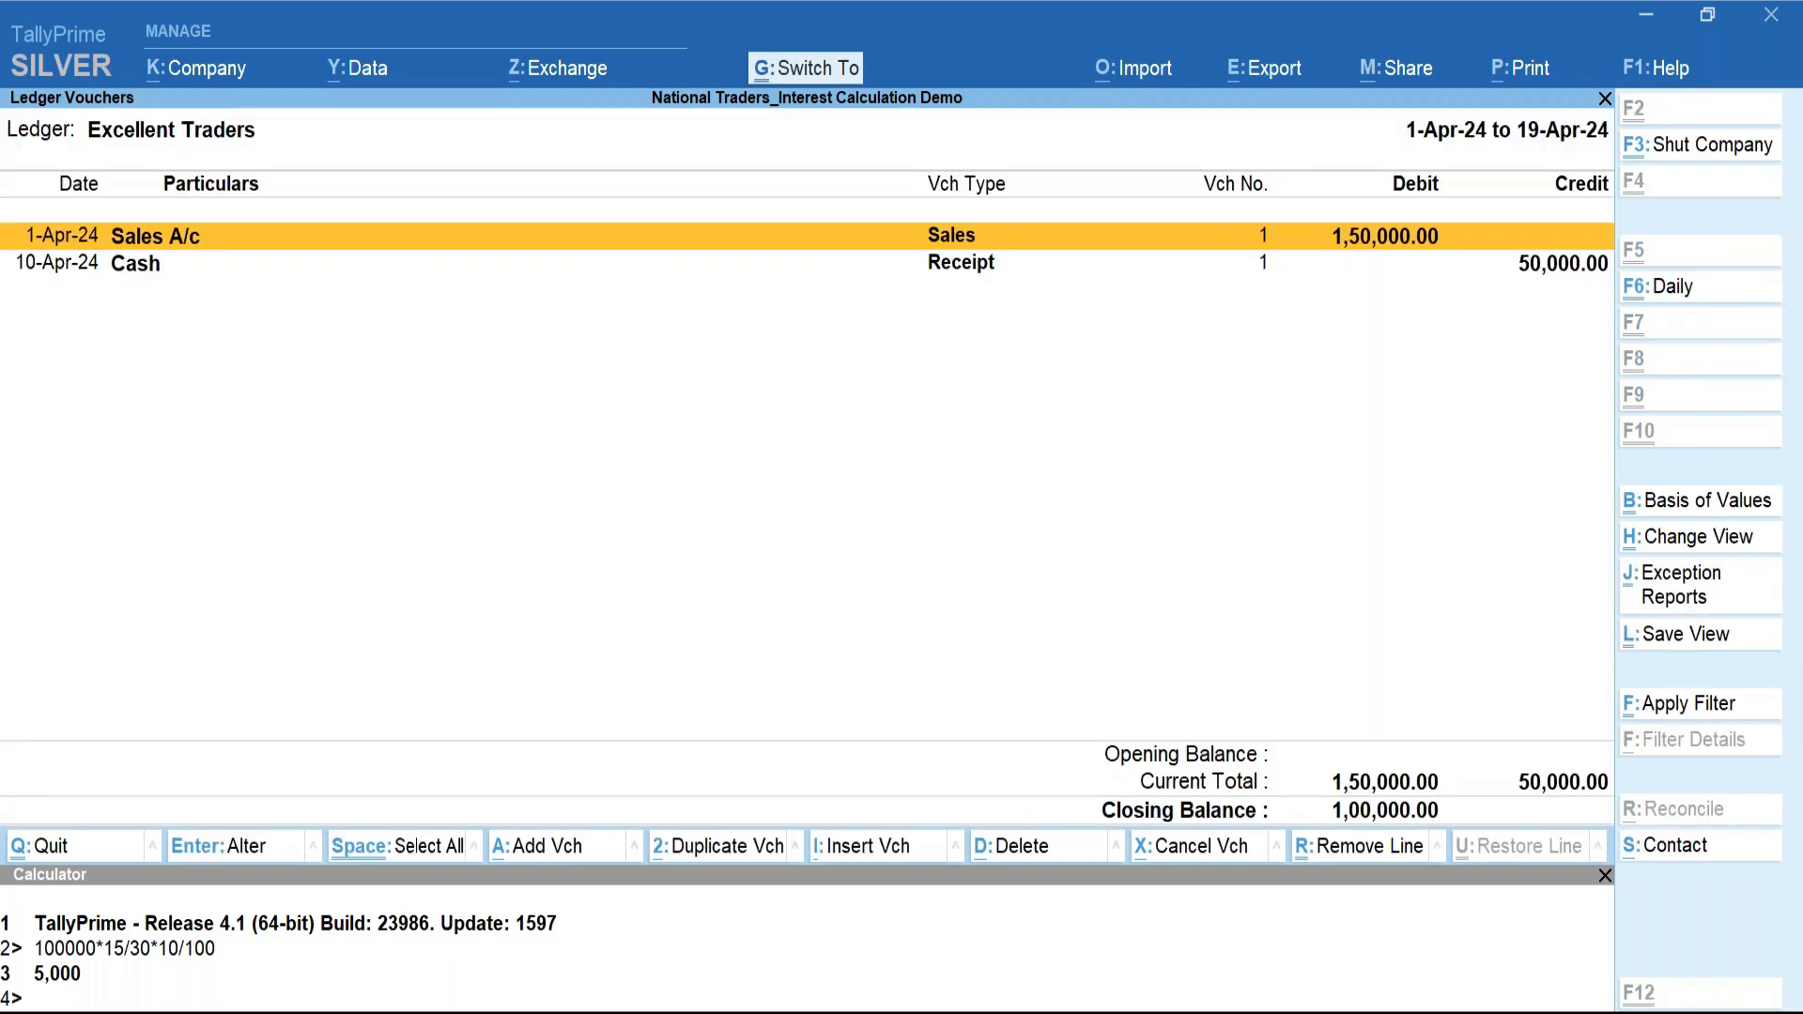
# Return to the interest report and examine the interest breakdown for the receipt dated 10-Apr-24.
pyautogui.press('Escape')
pyautogui.click(403, 314)
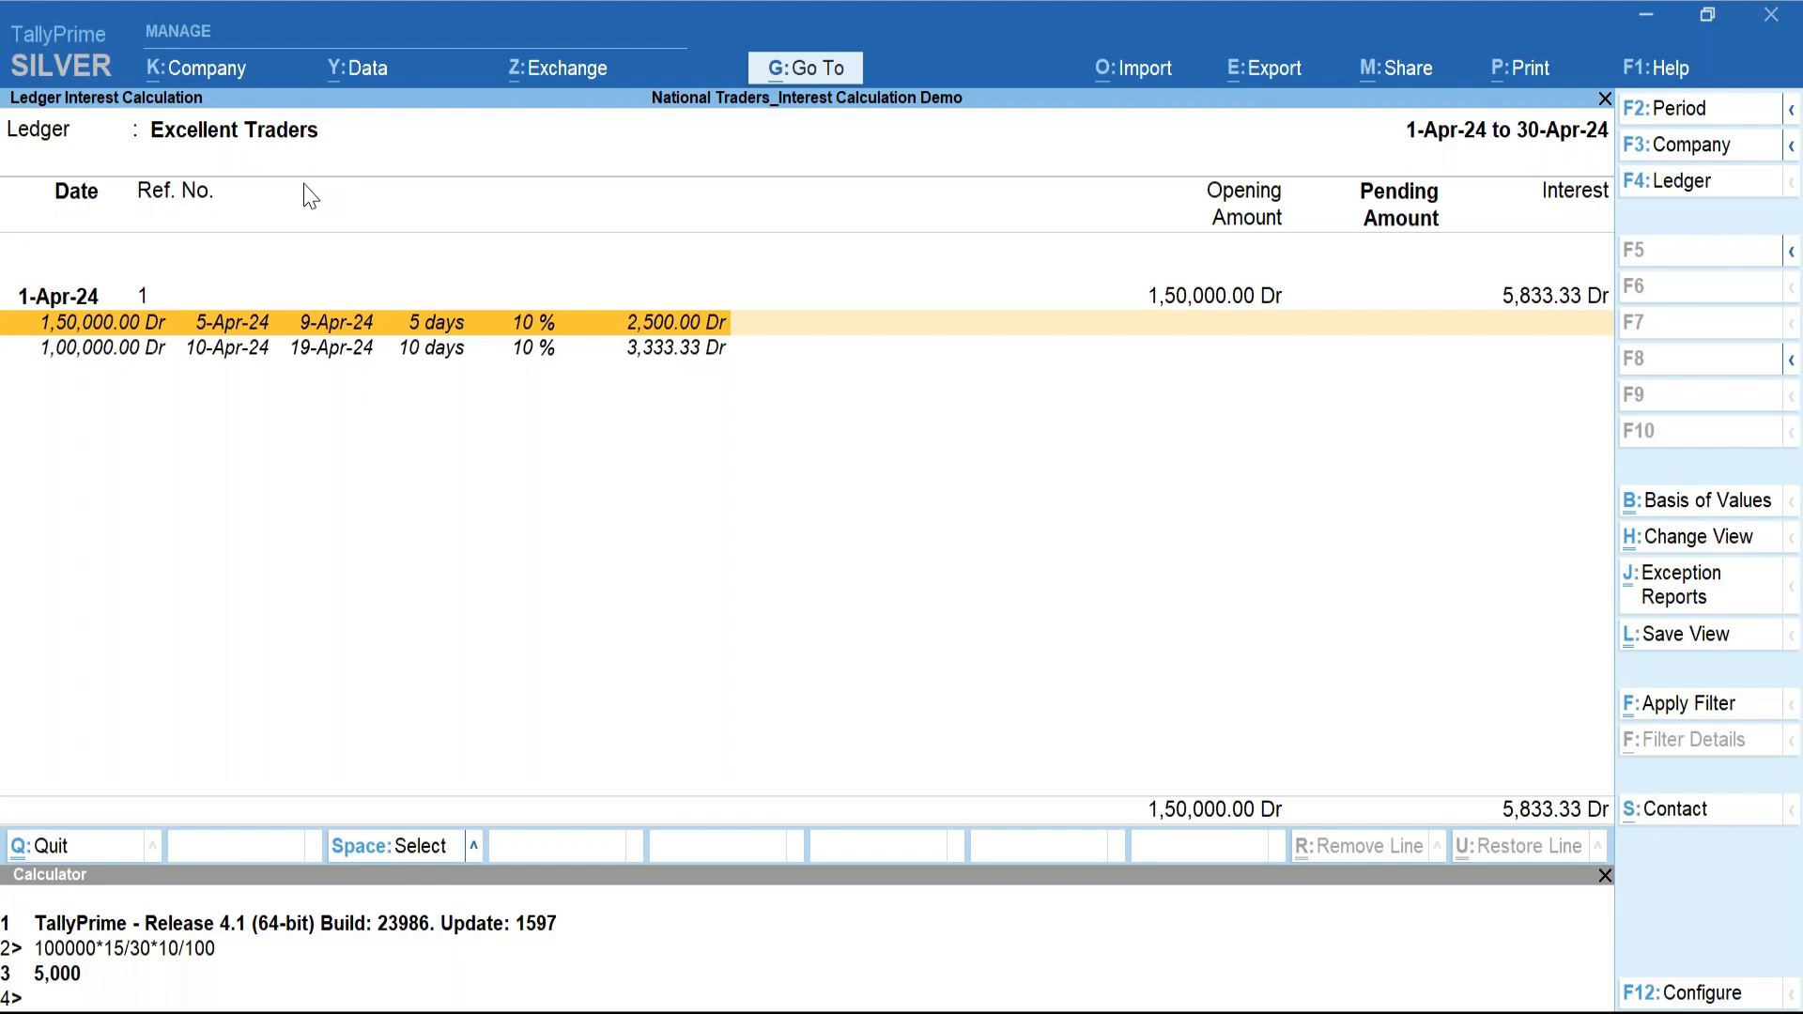
pyautogui.hotkey('ctrl', 'n')
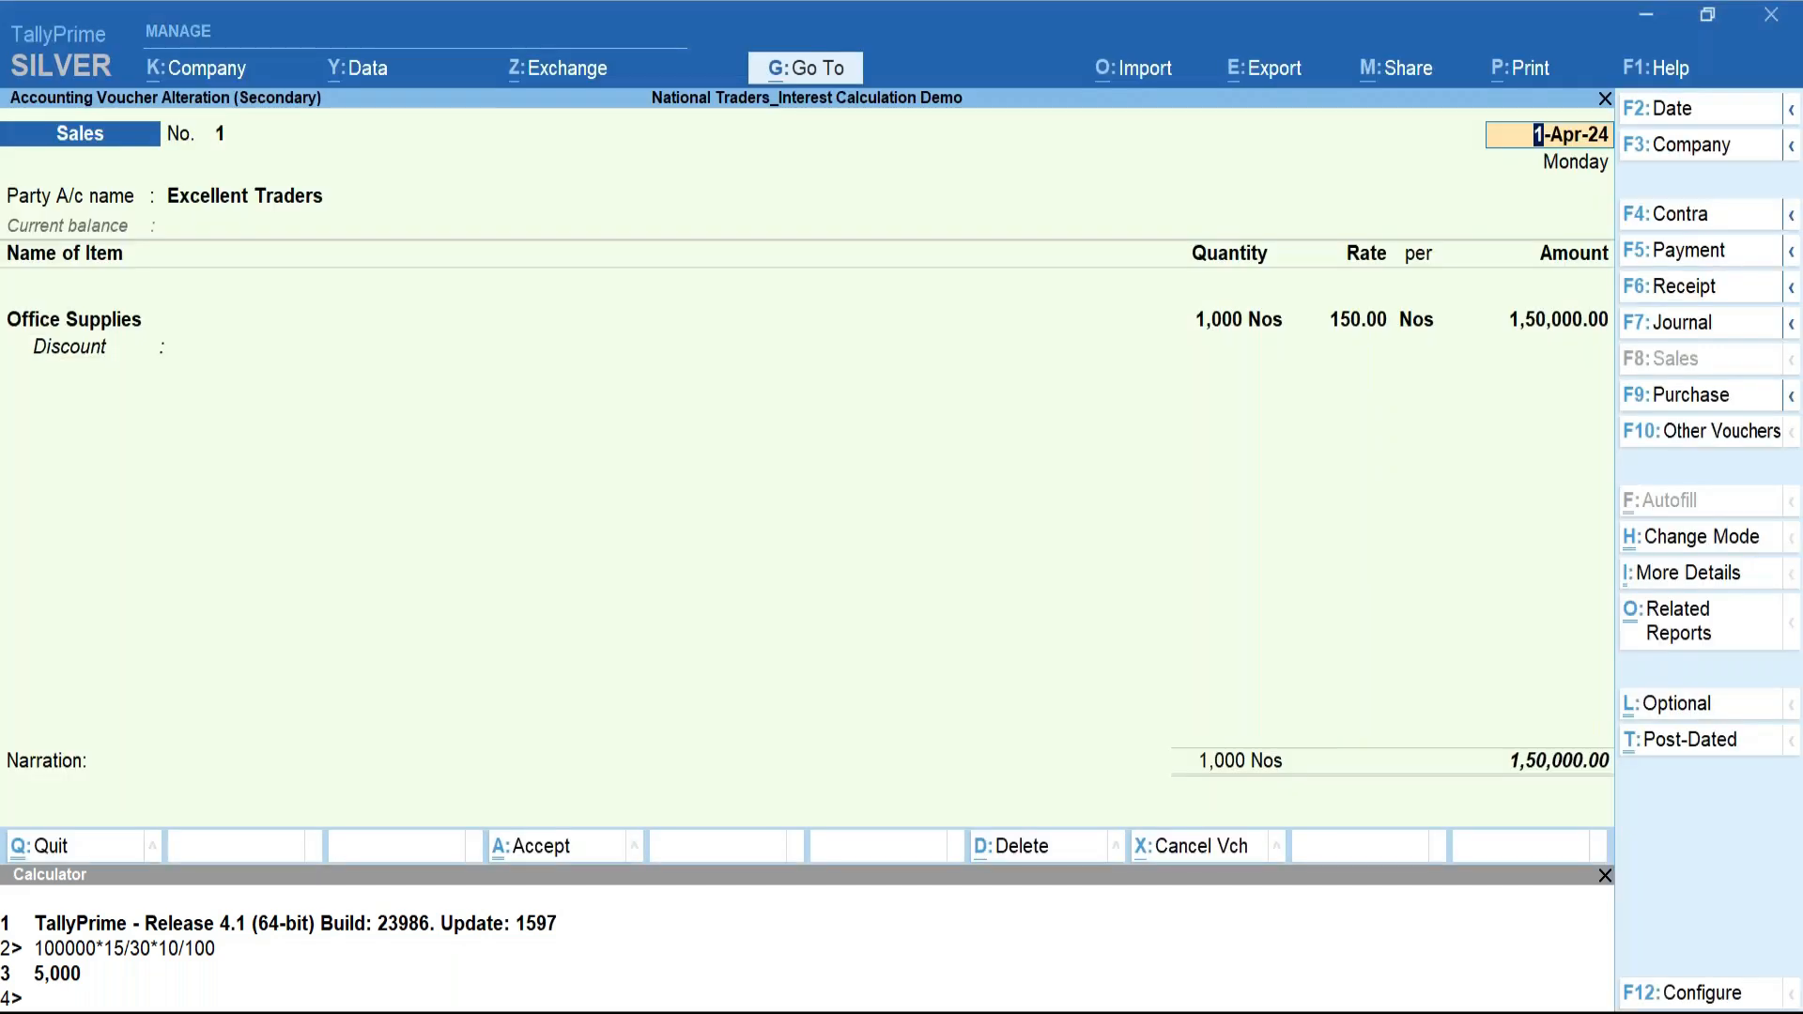
# Open the 50,000.00 cash receipt from the ledger vouchers, change its date to 4-Apr-24, and accept it.
pyautogui.press('Escape')
pyautogui.press('Down')
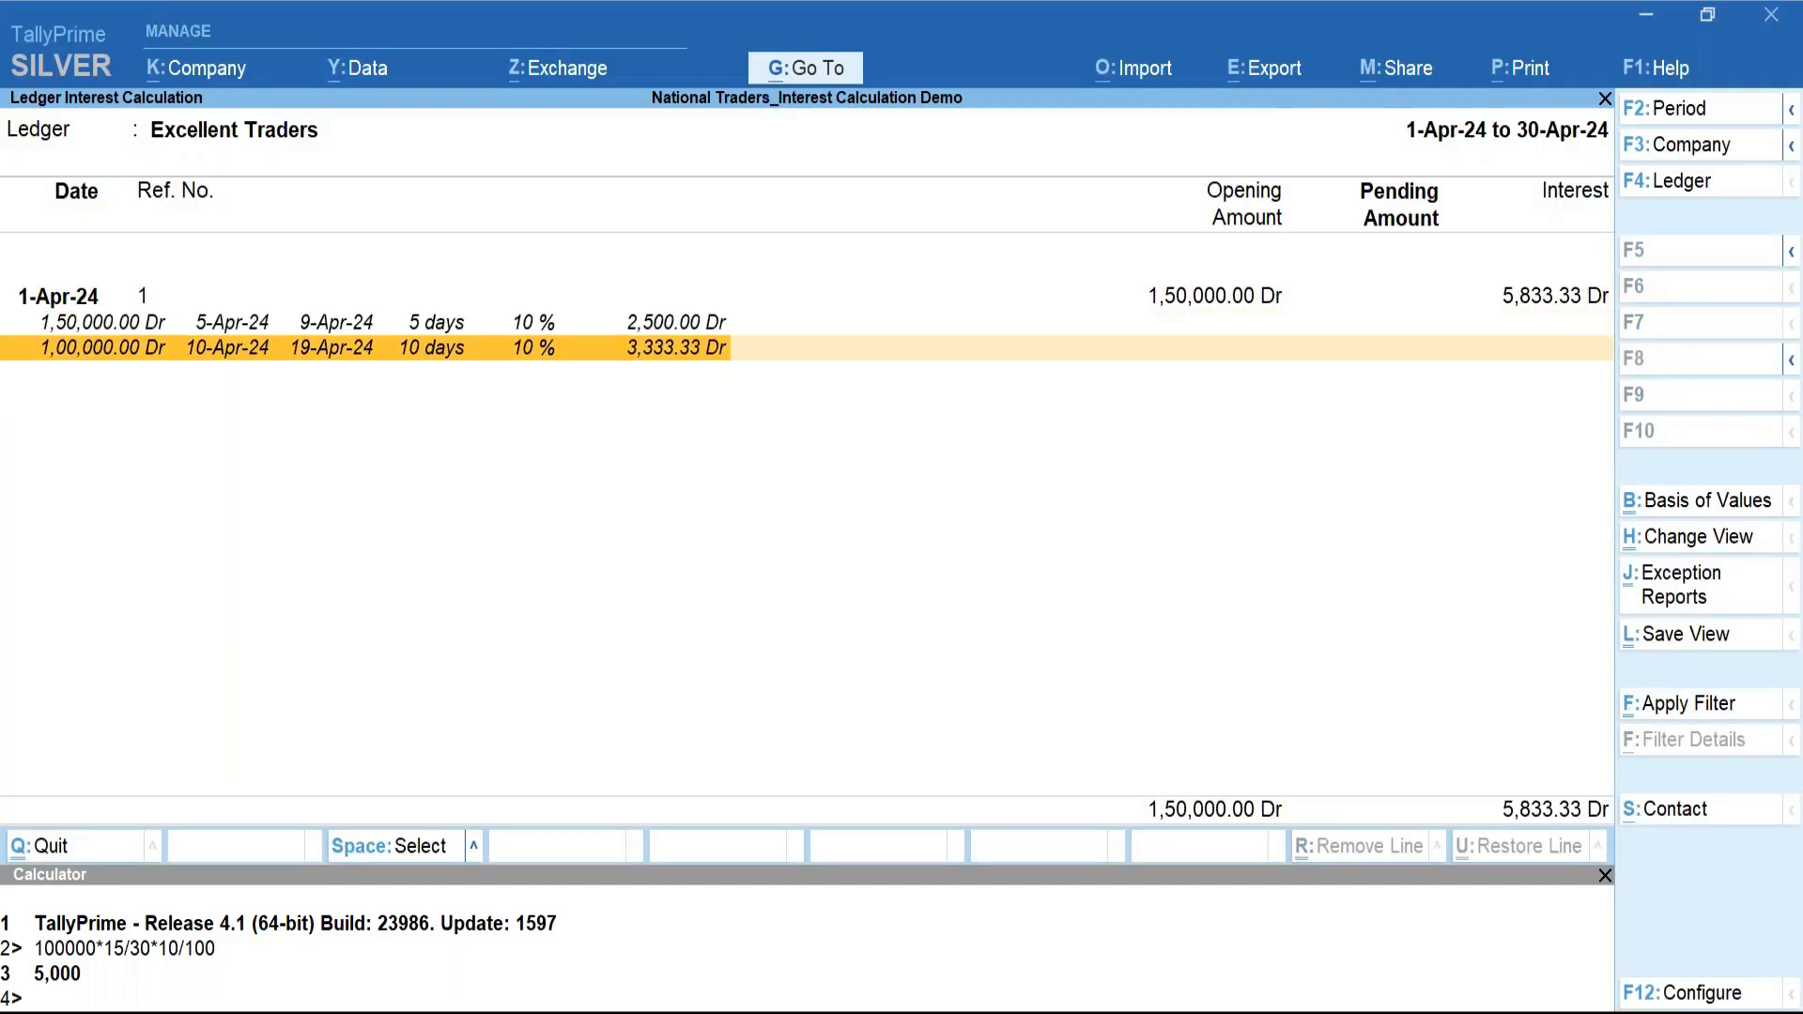
pyautogui.press('Return')
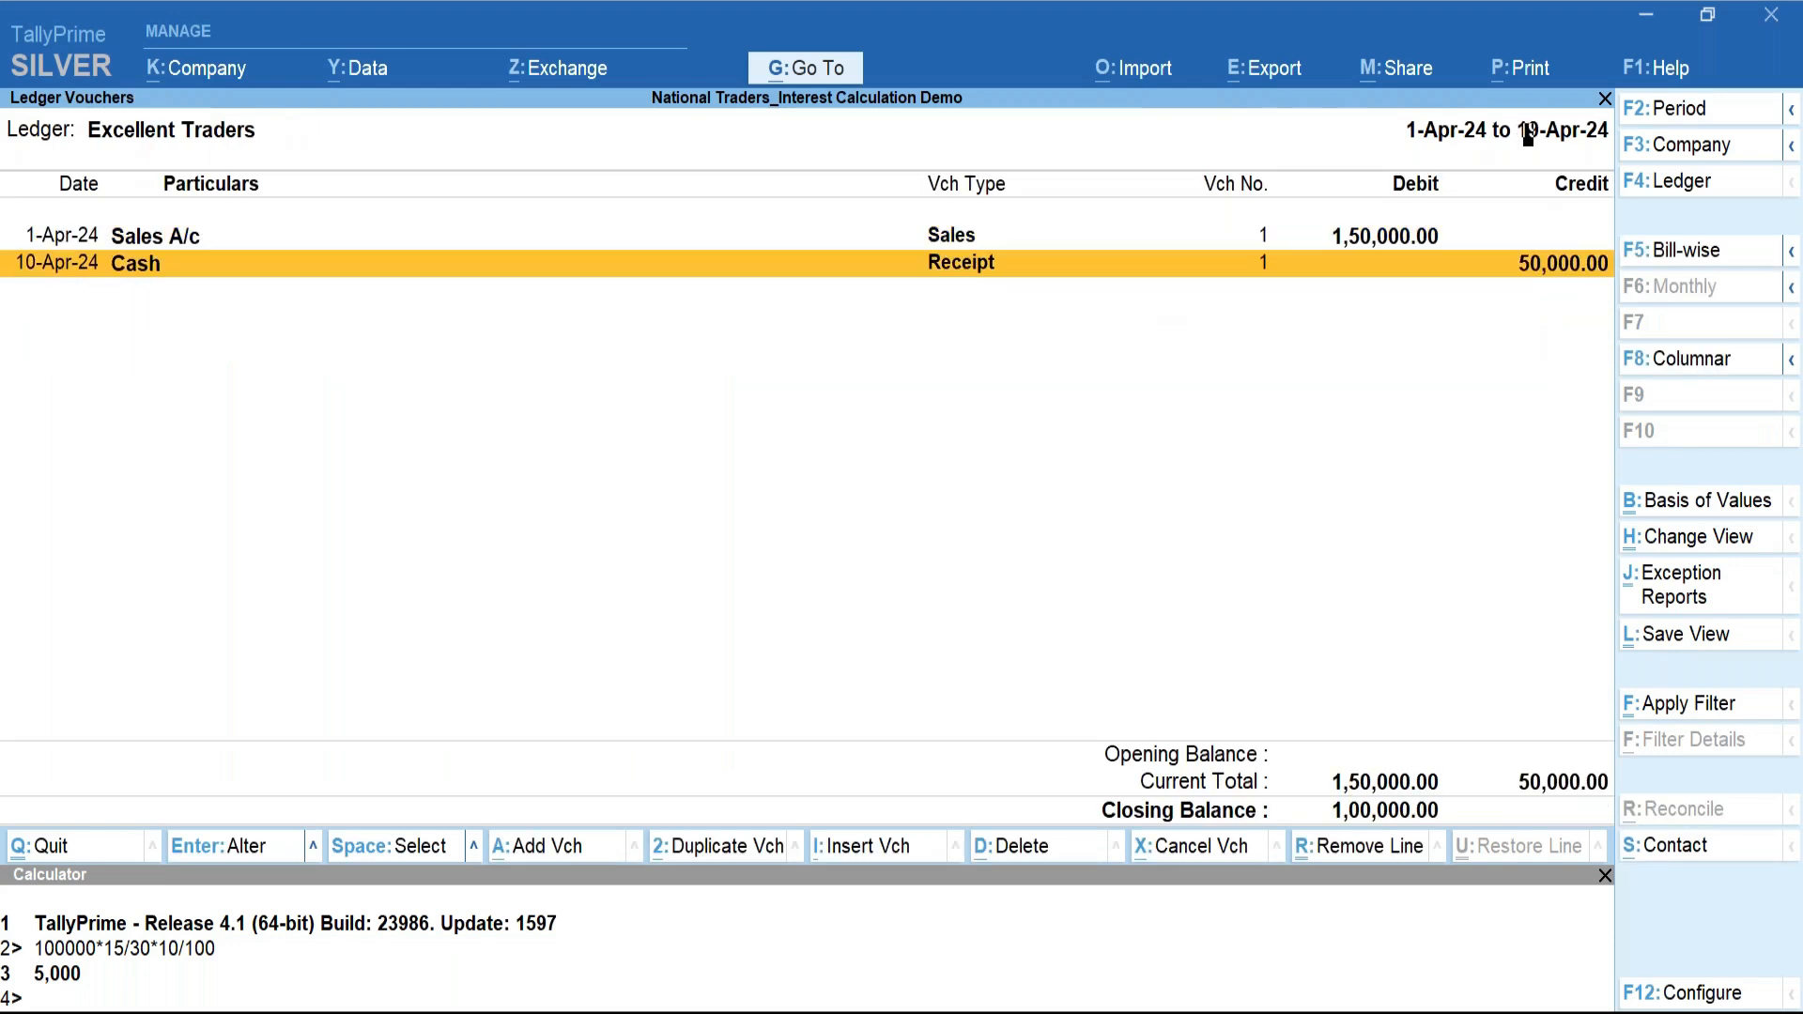
pyautogui.press('Return')
pyautogui.press('Return')
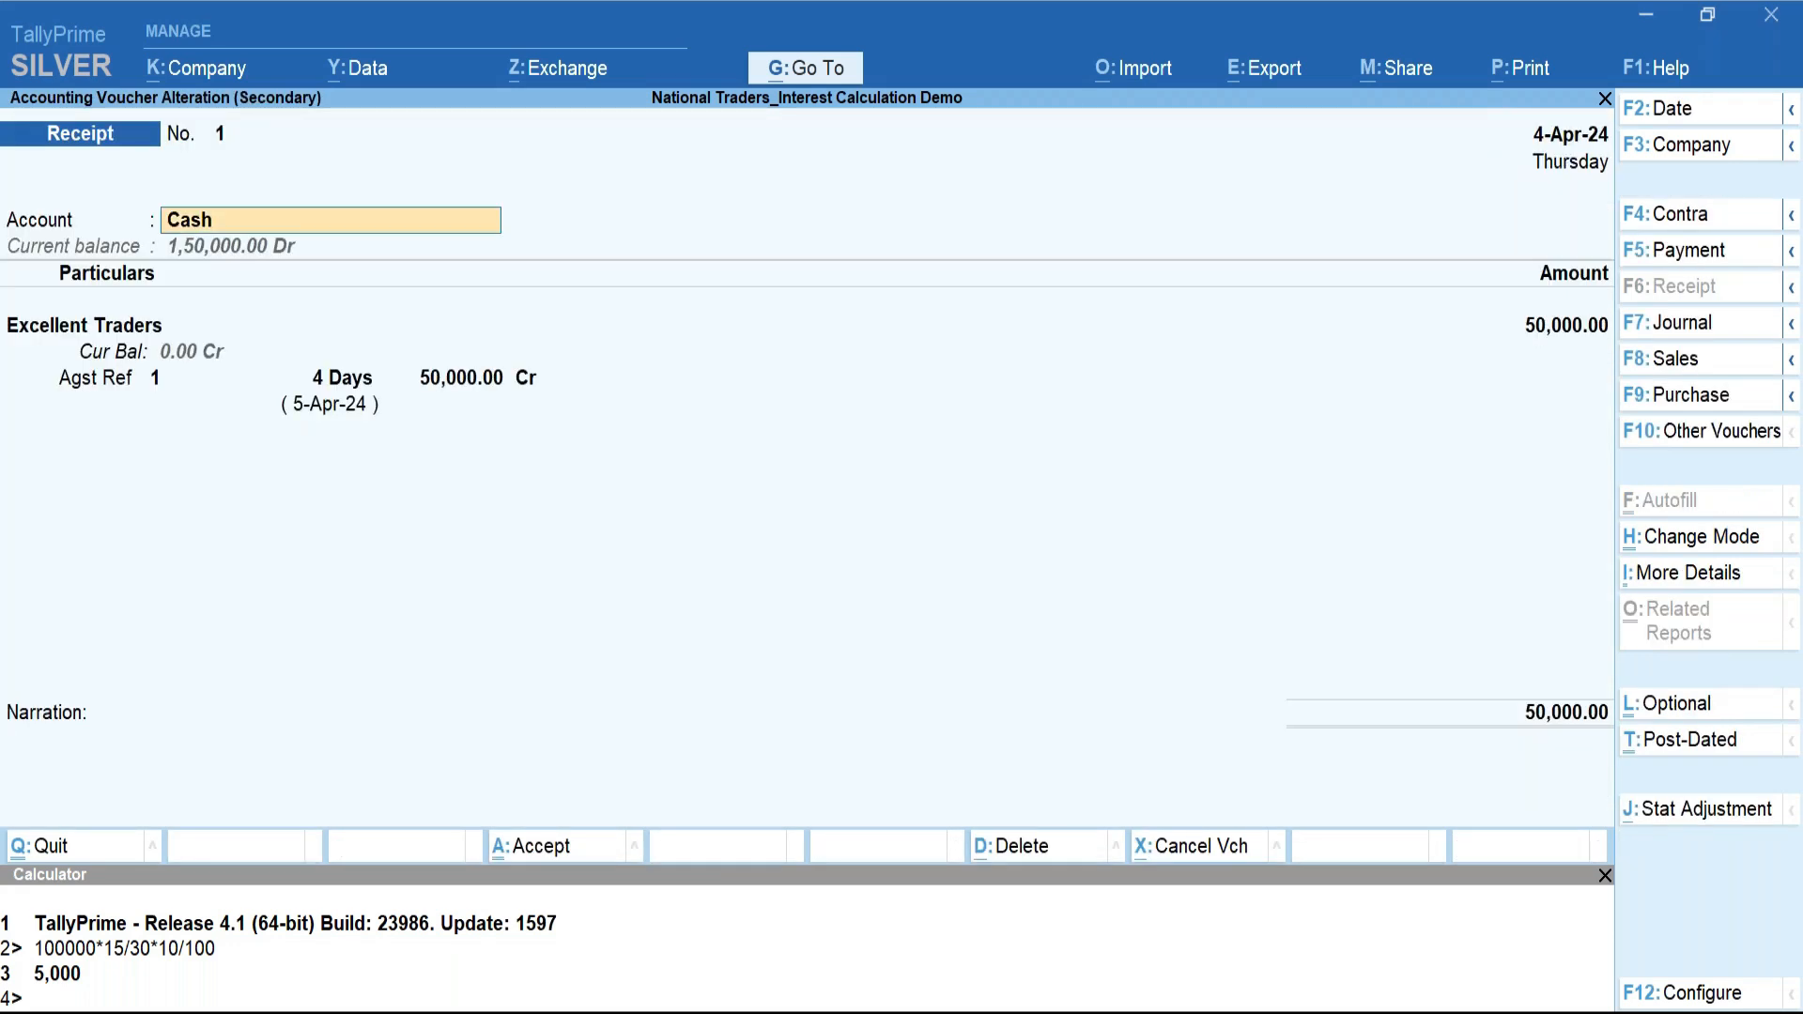
pyautogui.press('ctrl')
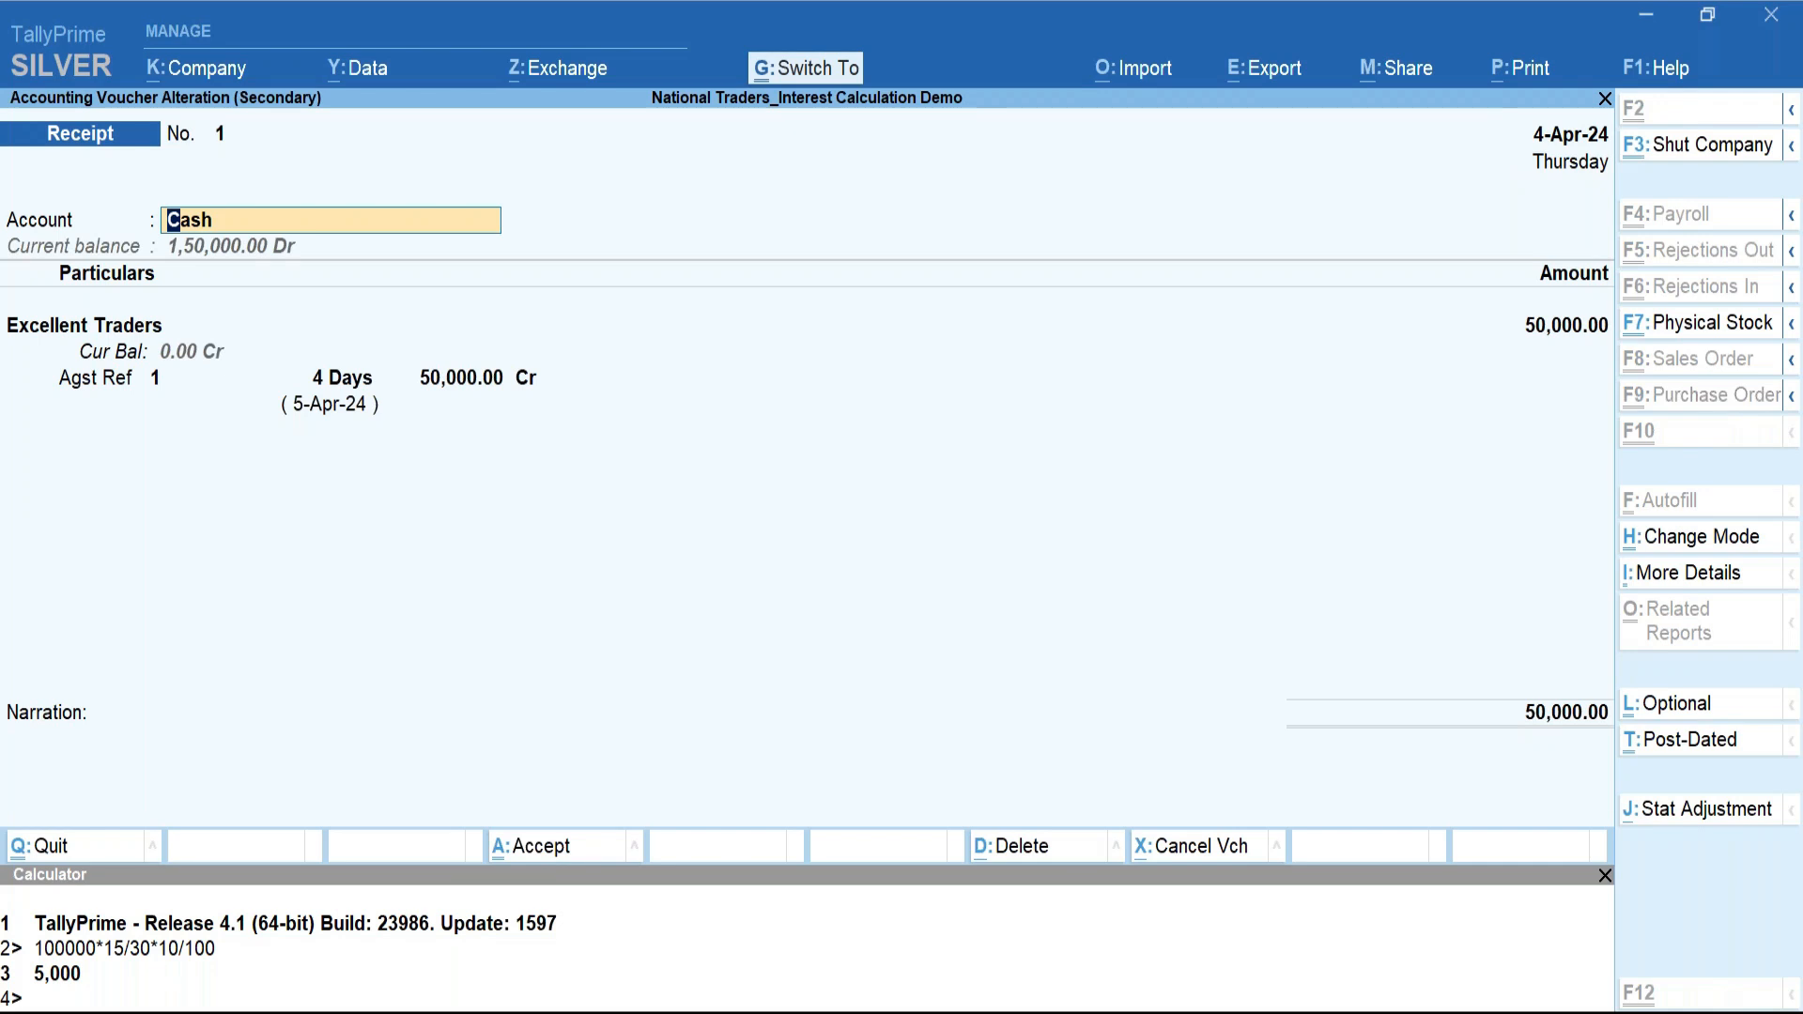
pyautogui.hotkey('ctrl', 'q')
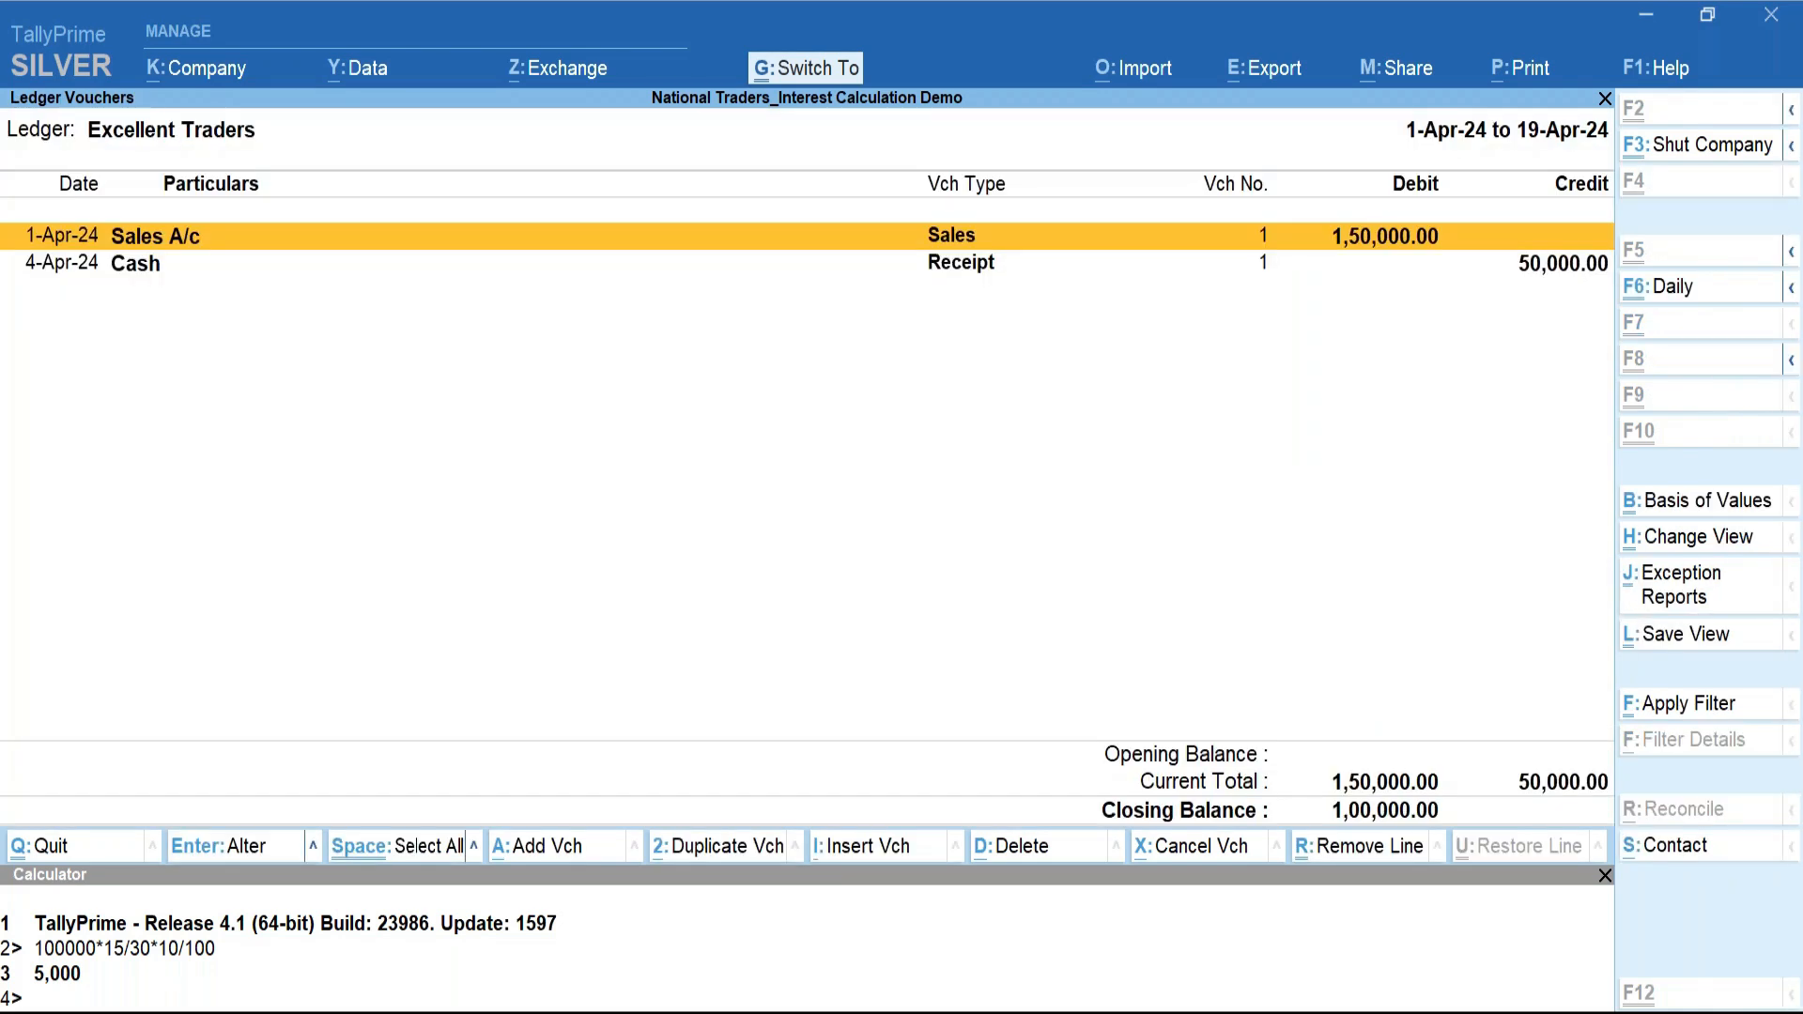
# Leave the ledger vouchers and interest report, close the calculator, and return to the Gateway of Tally.
pyautogui.hotkey('ctrl', 'q')
pyautogui.press('Down')
pyautogui.hotkey('ctrl', 'n')
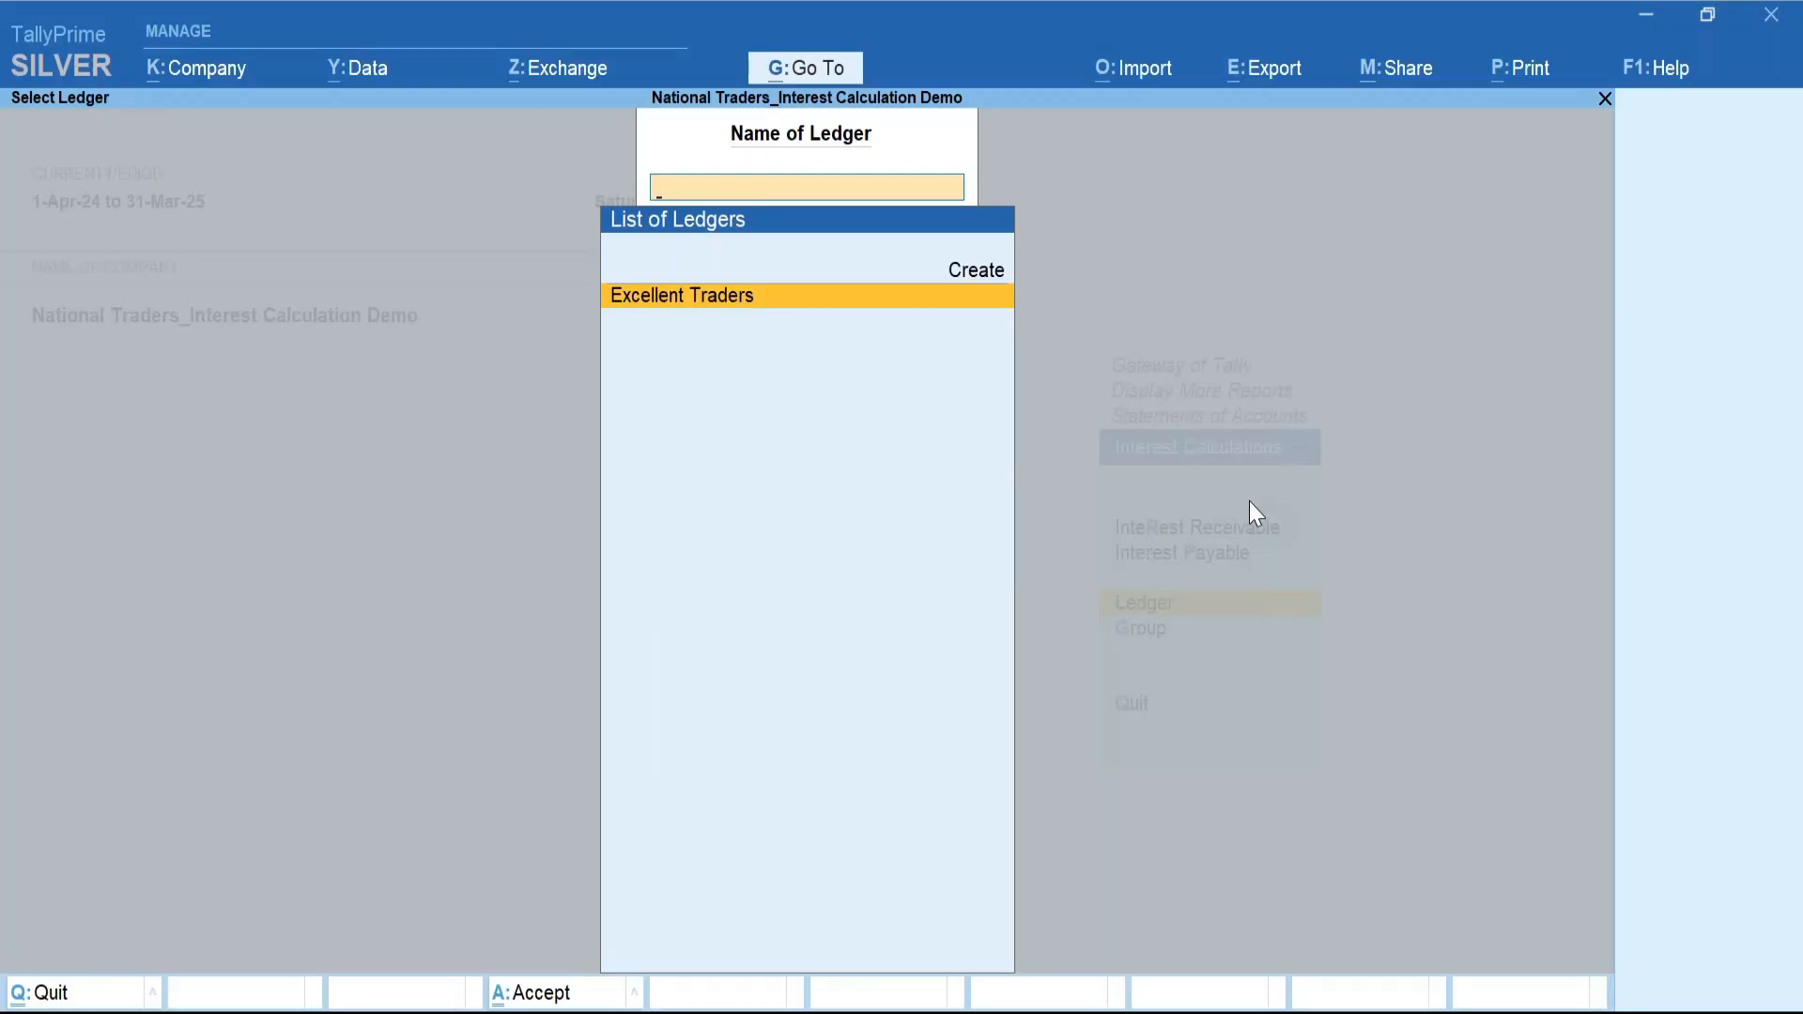
pyautogui.press('Escape')
pyautogui.press('Escape')
pyautogui.press('Escape')
pyautogui.press('Escape')
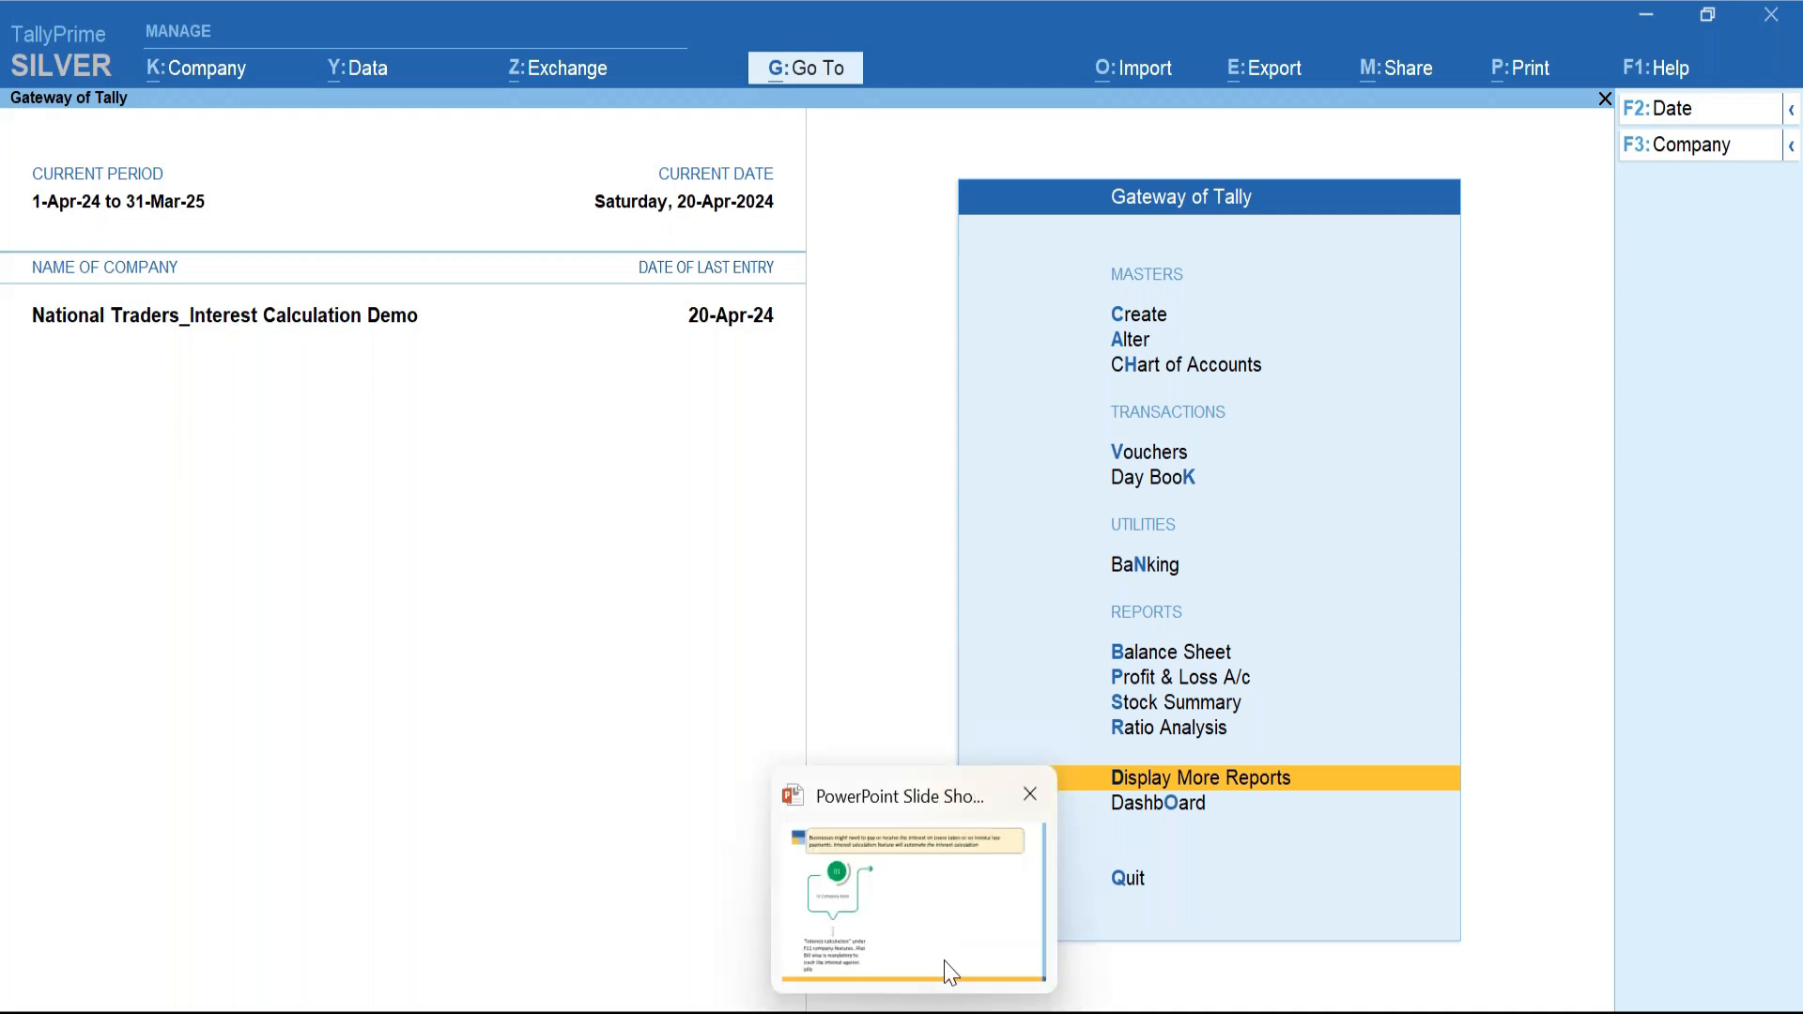
# Switch to the PowerPoint slide show and review the interest calculation setup slide.
pyautogui.click(951, 973)
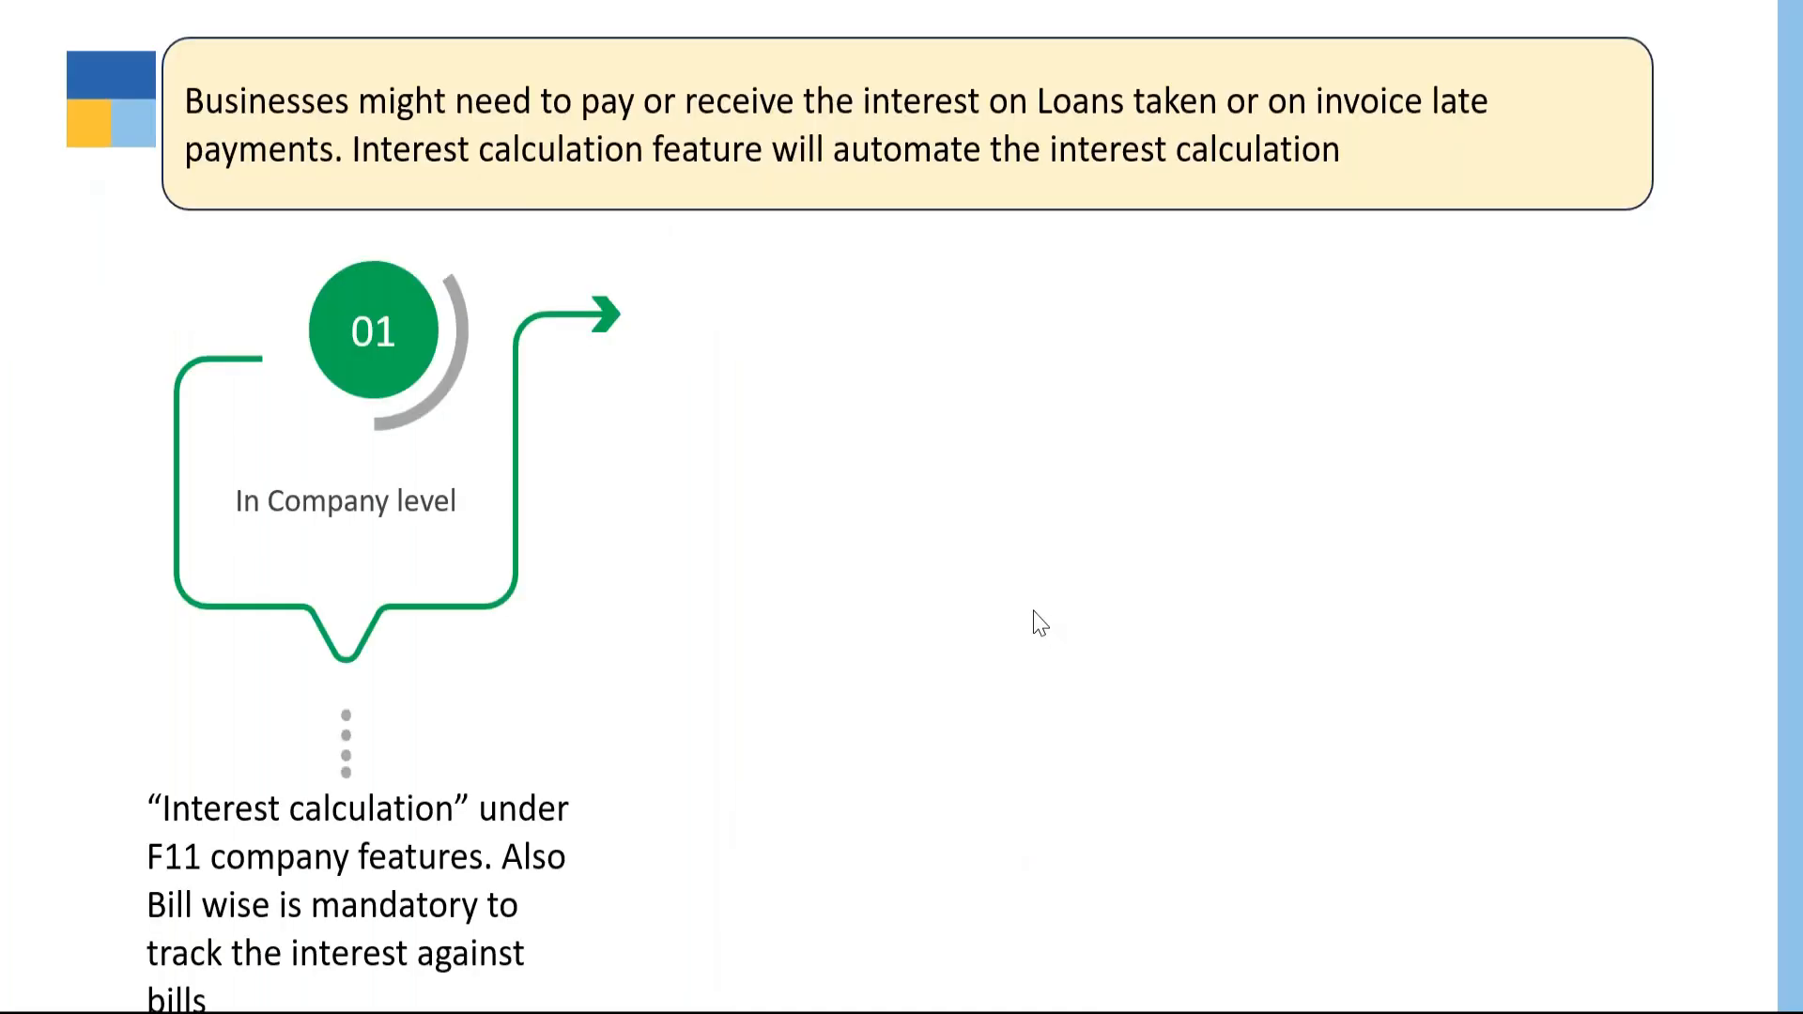
pyautogui.click(1033, 608)
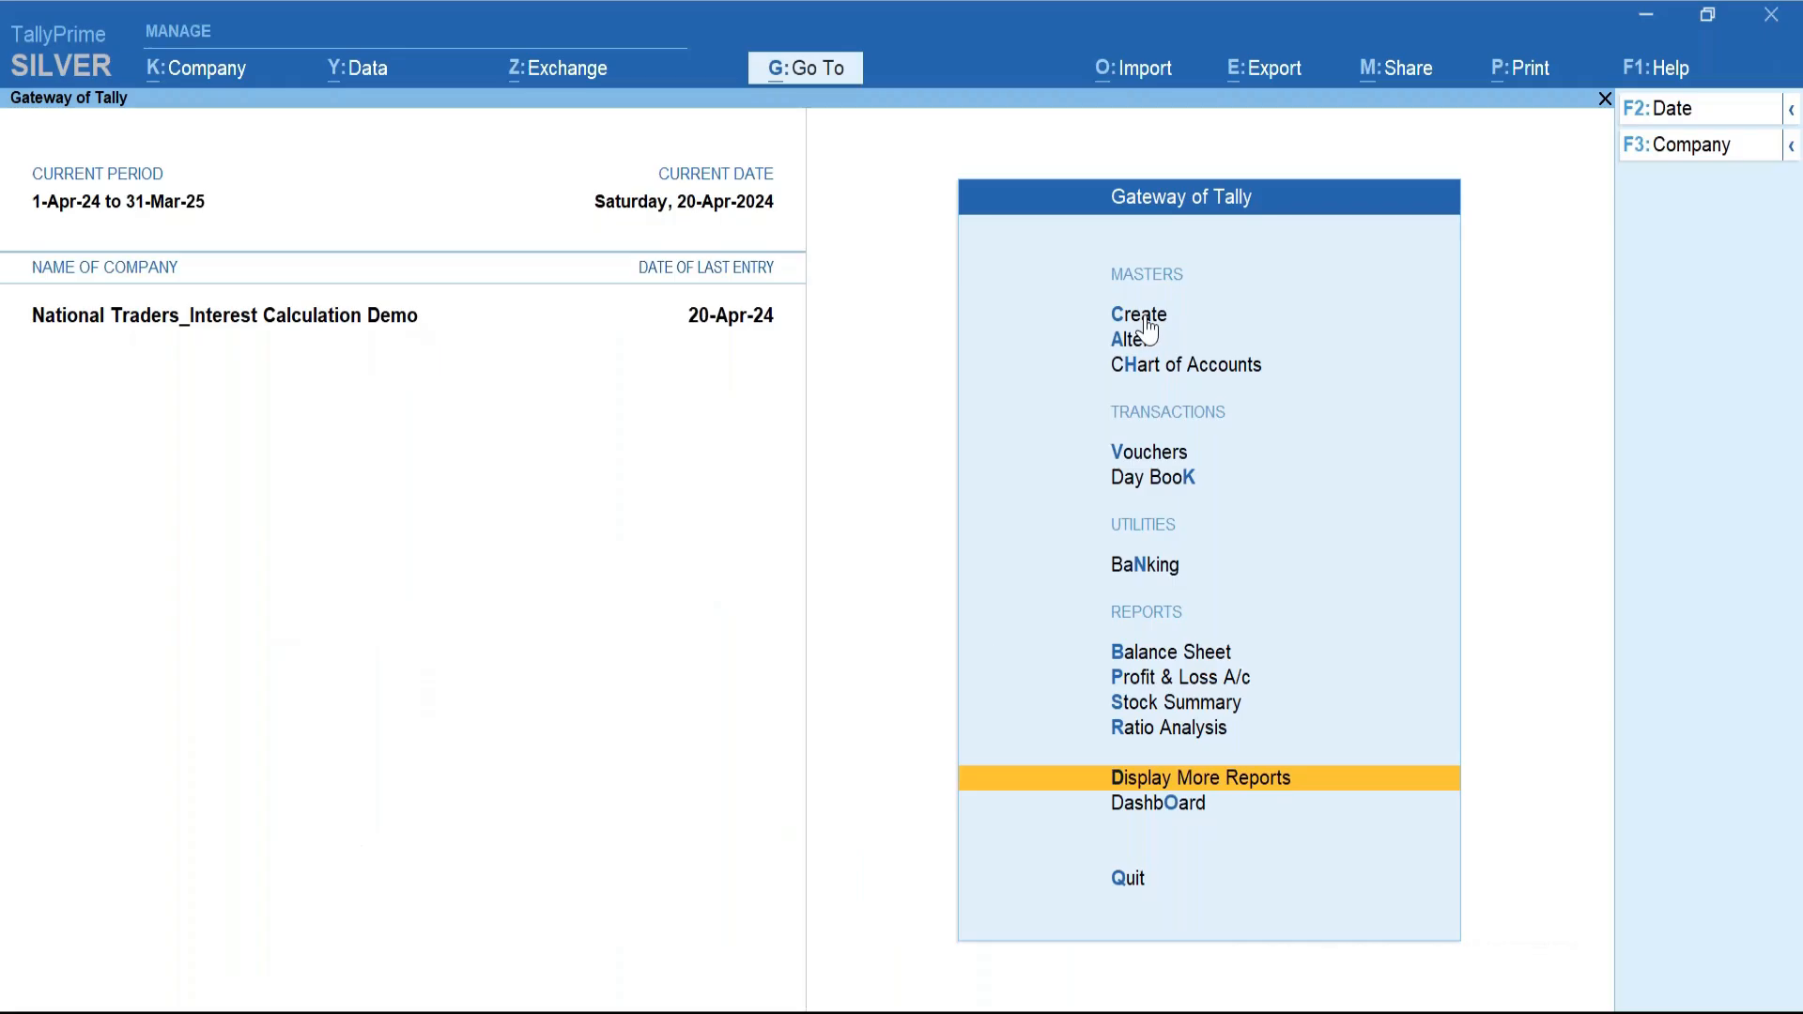
pyautogui.click(1147, 320)
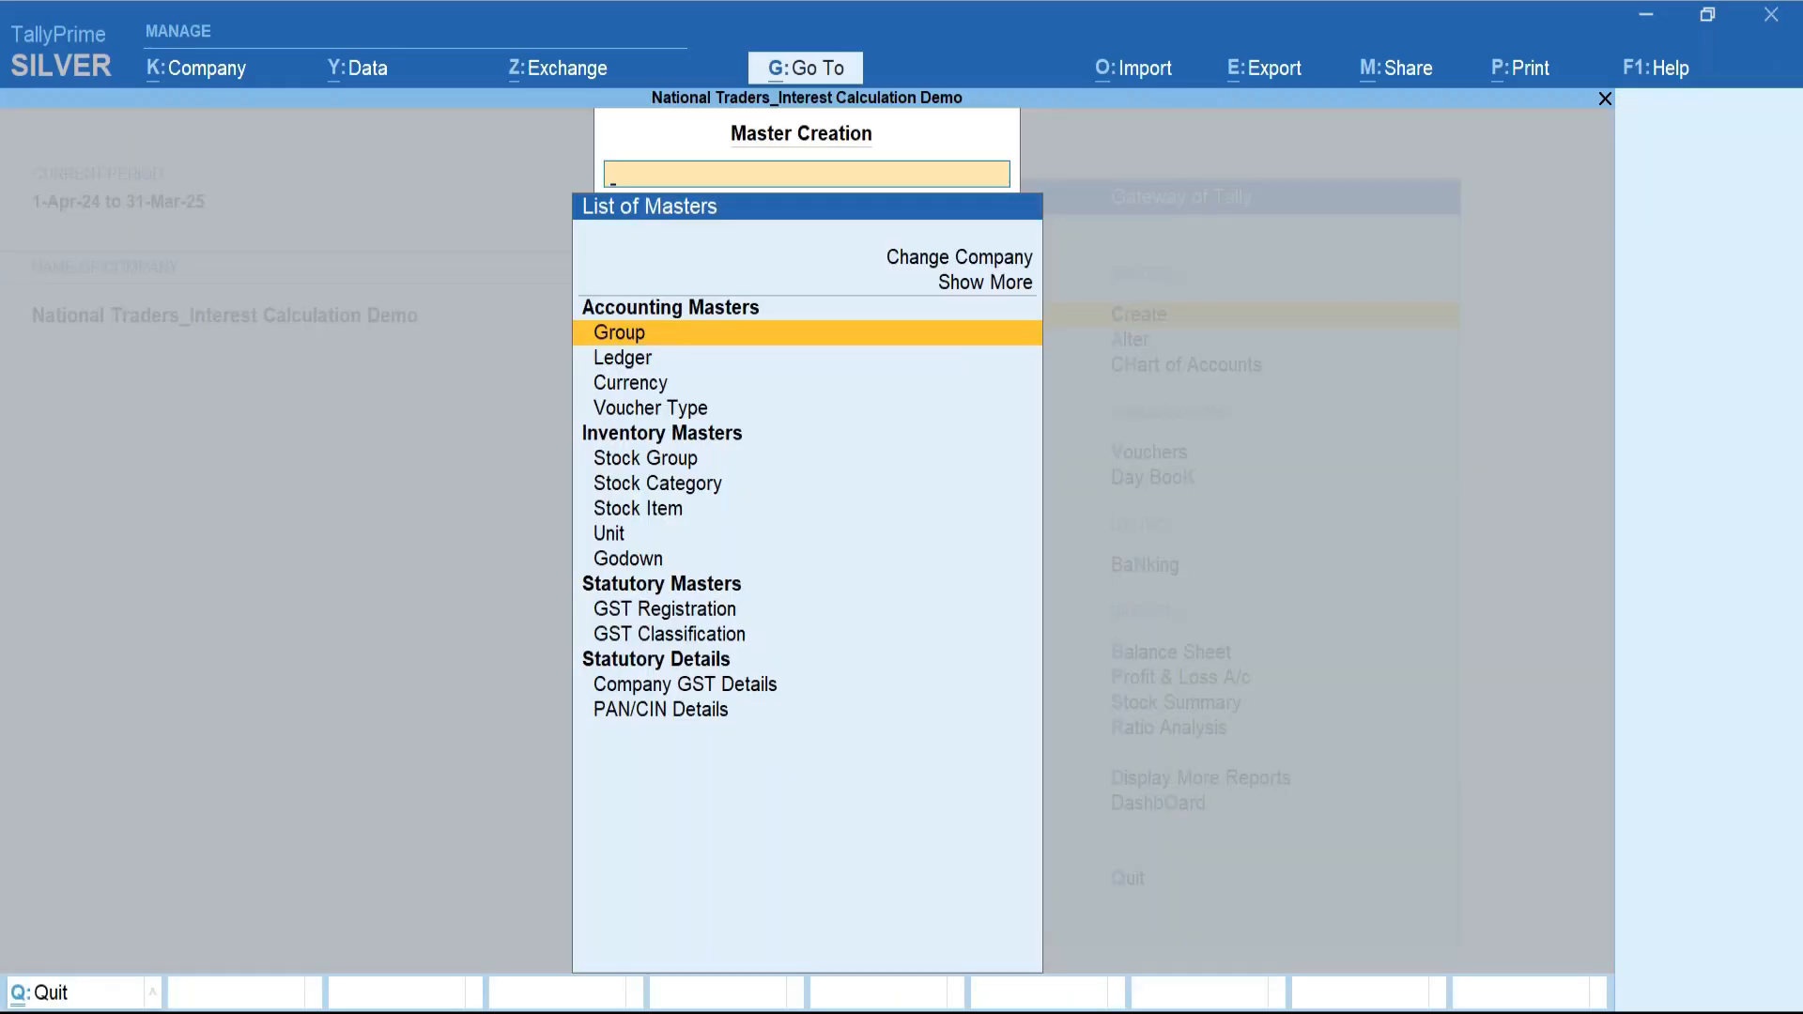
pyautogui.press('Down')
pyautogui.press('Down')
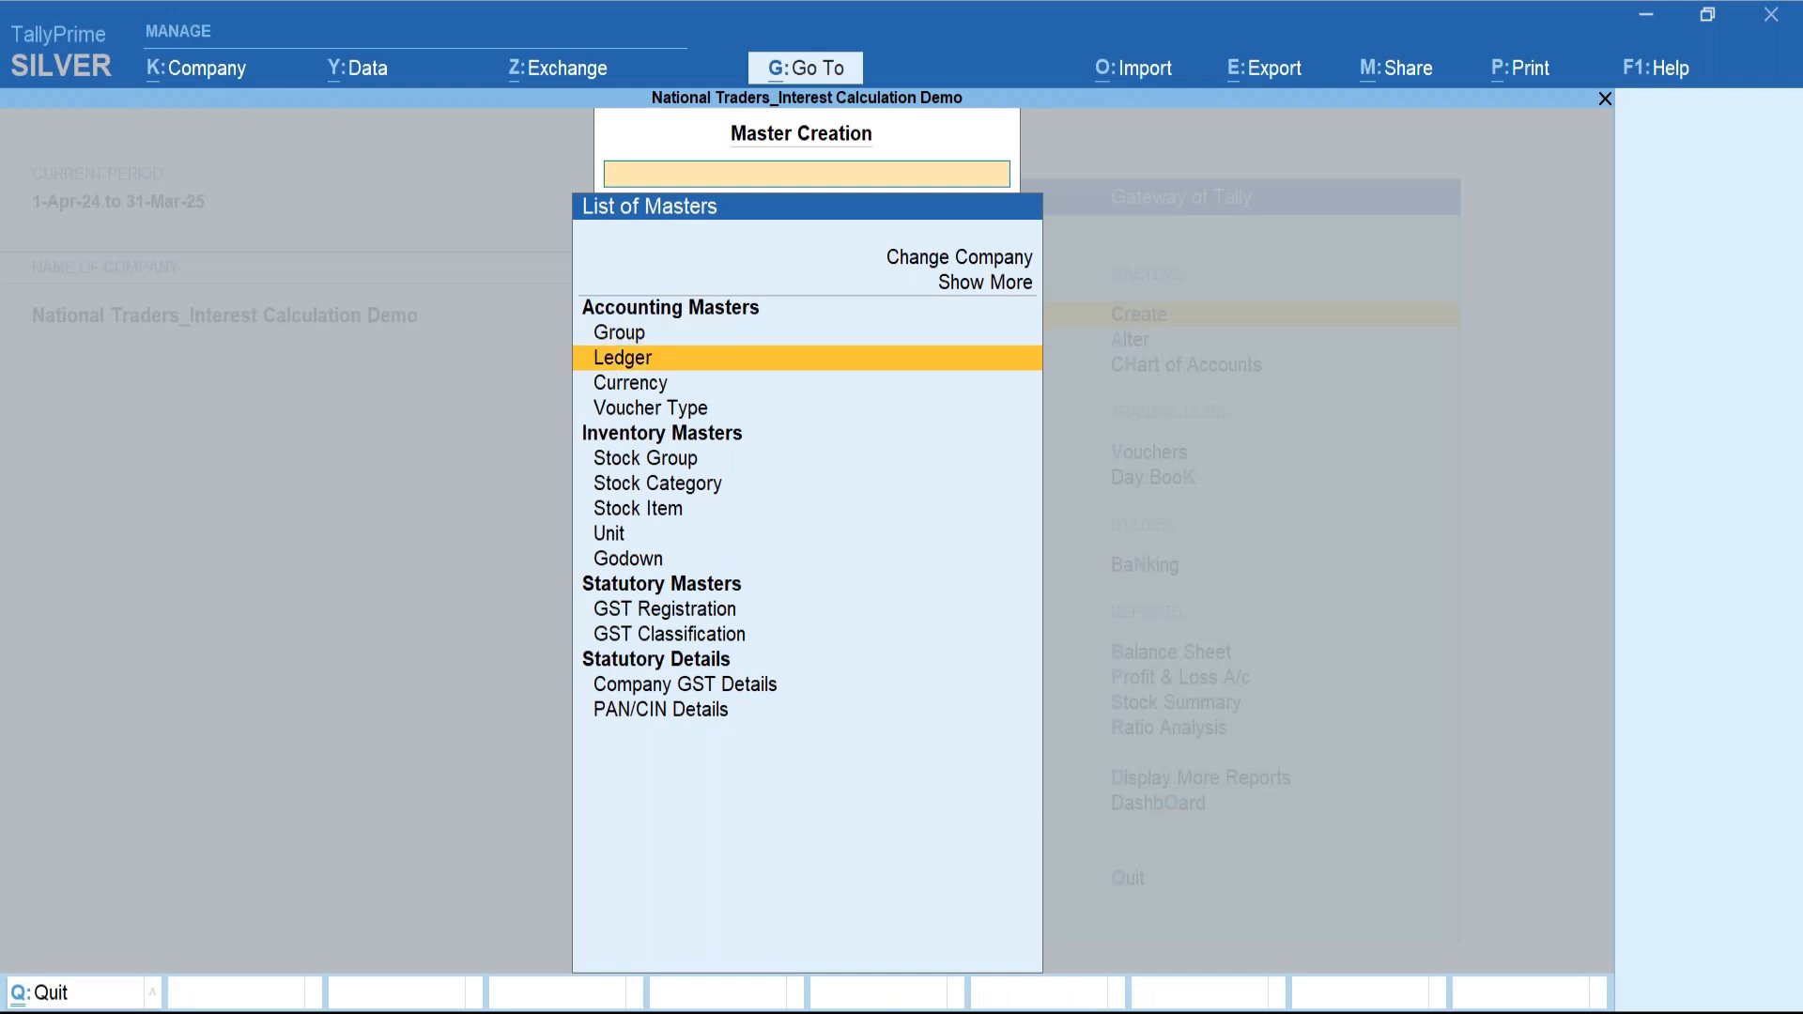
pyautogui.press('Escape')
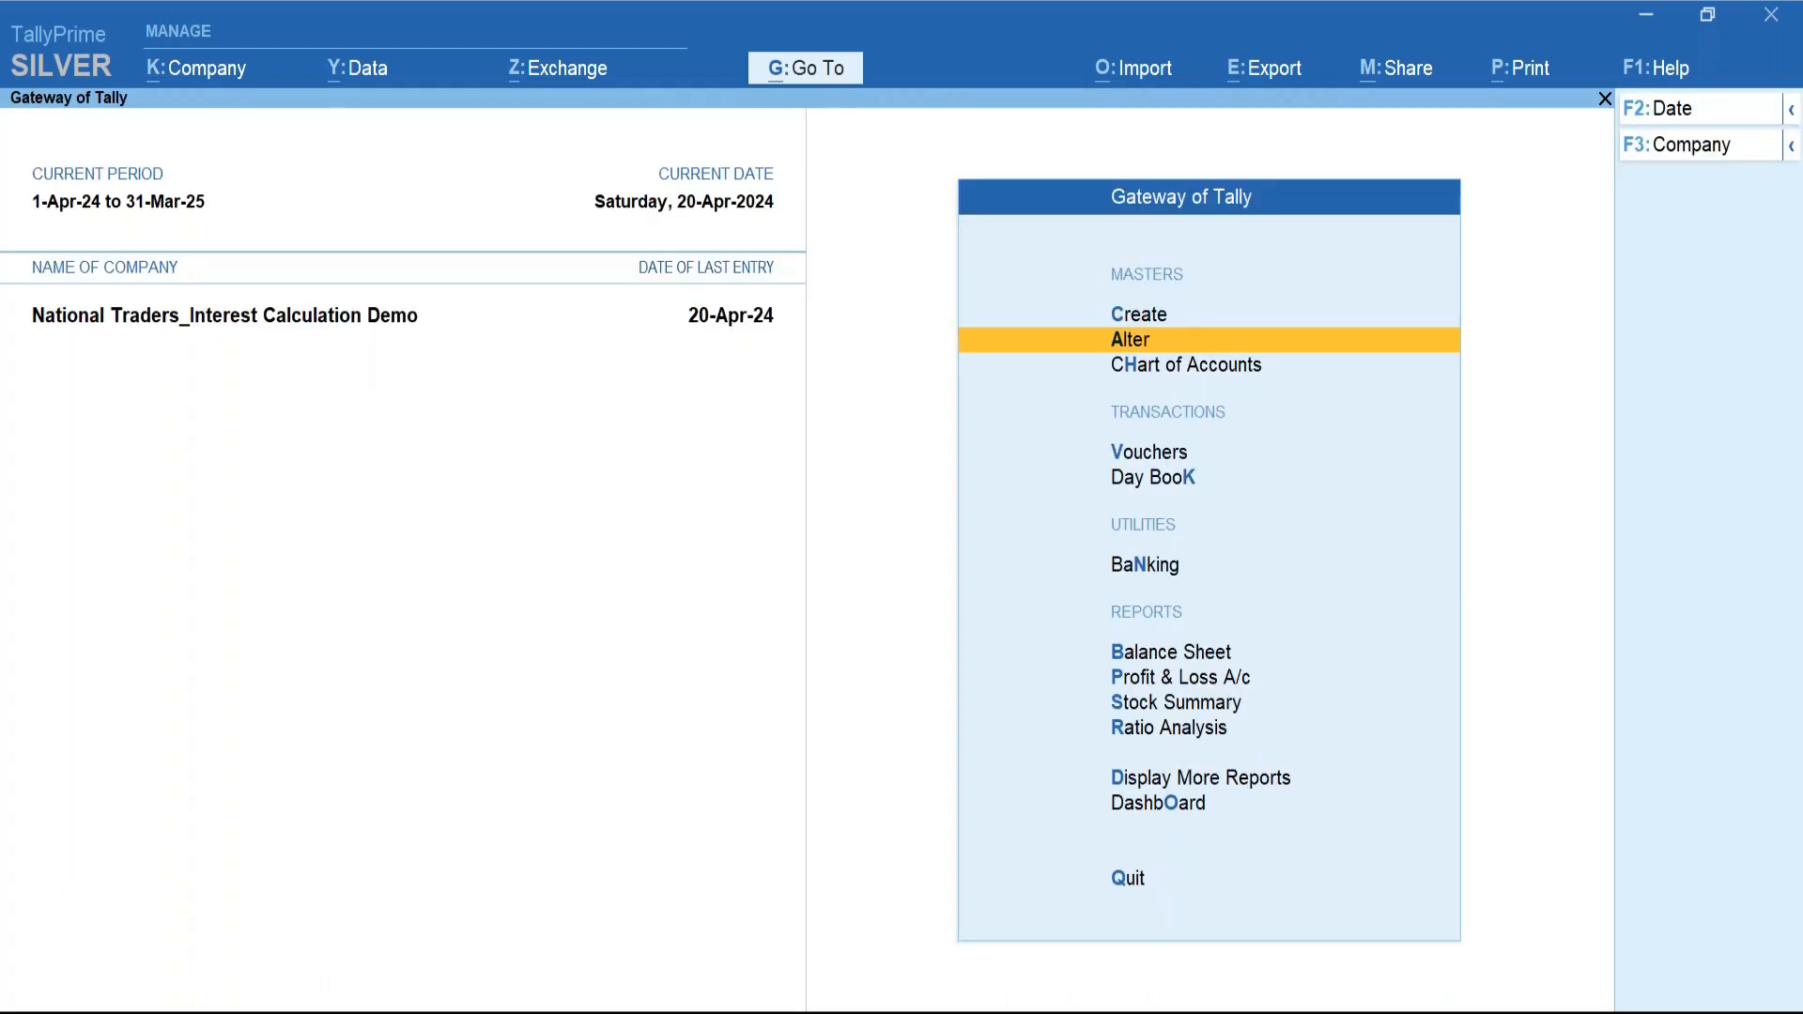
# Open the Debit Note voucher type for alteration.
pyautogui.press('Return')
pyautogui.press('Down')
pyautogui.press('Down')
pyautogui.press('Down')
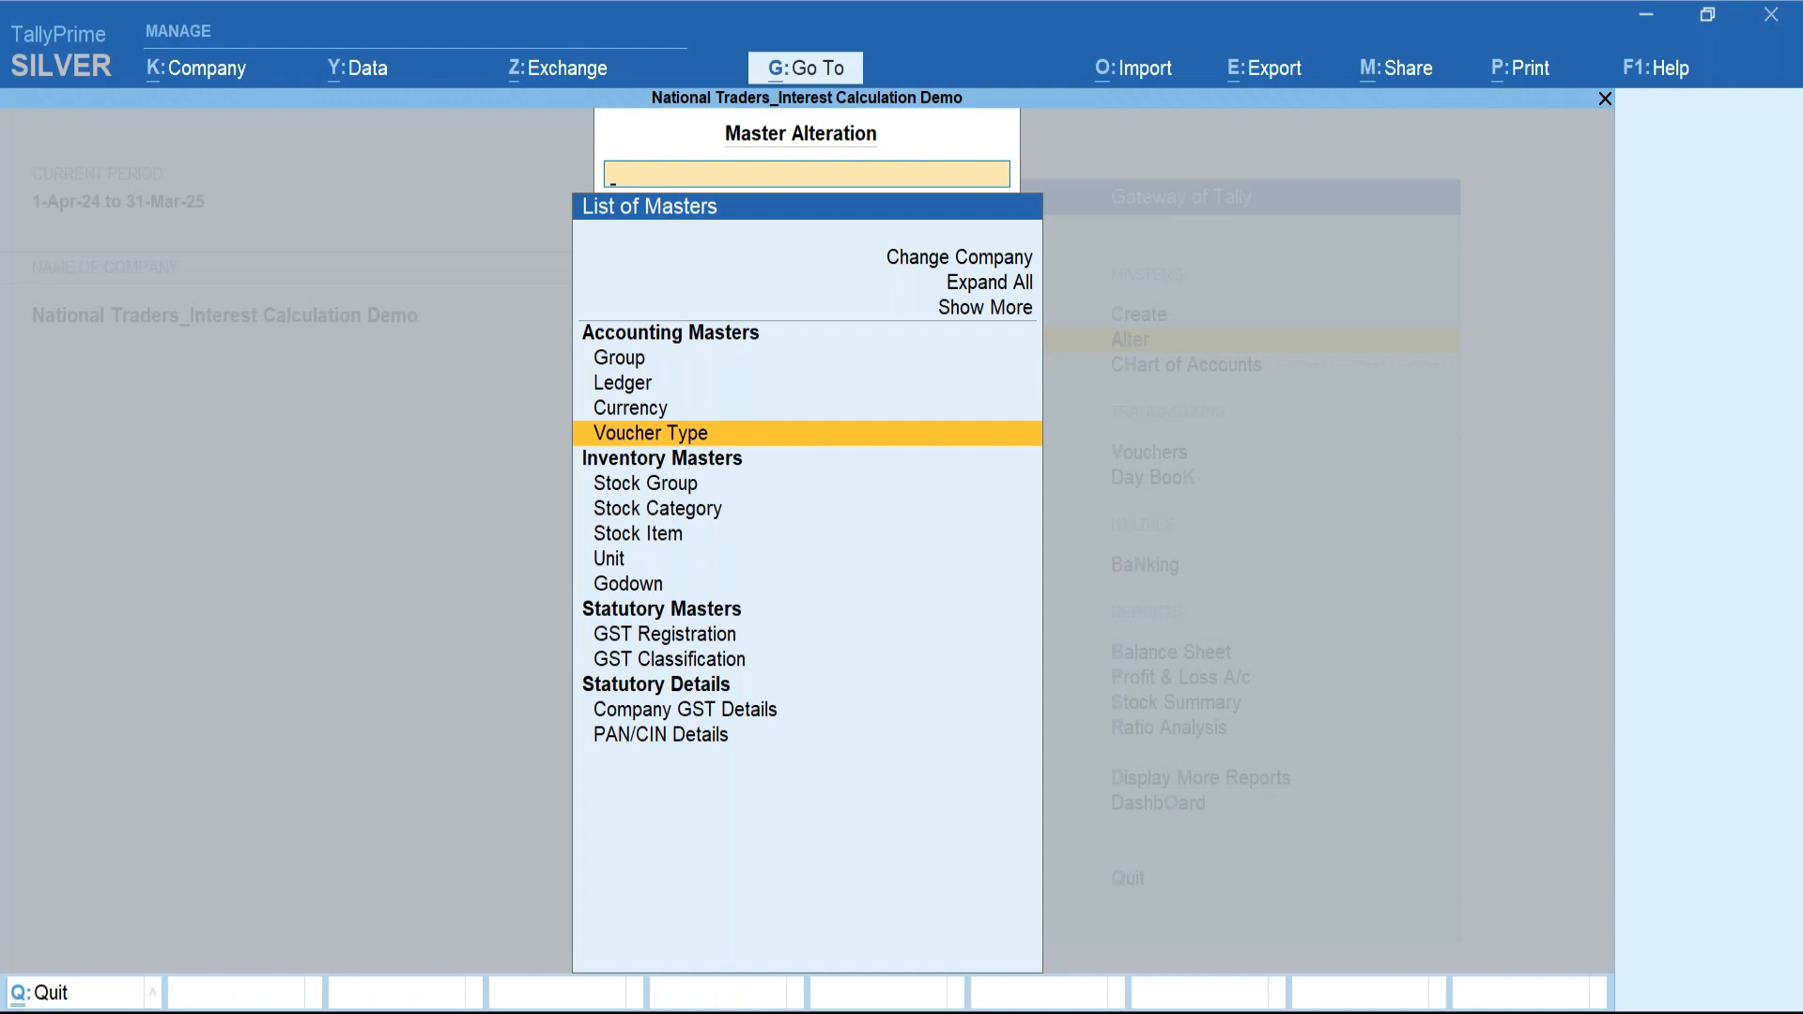
pyautogui.press('Return')
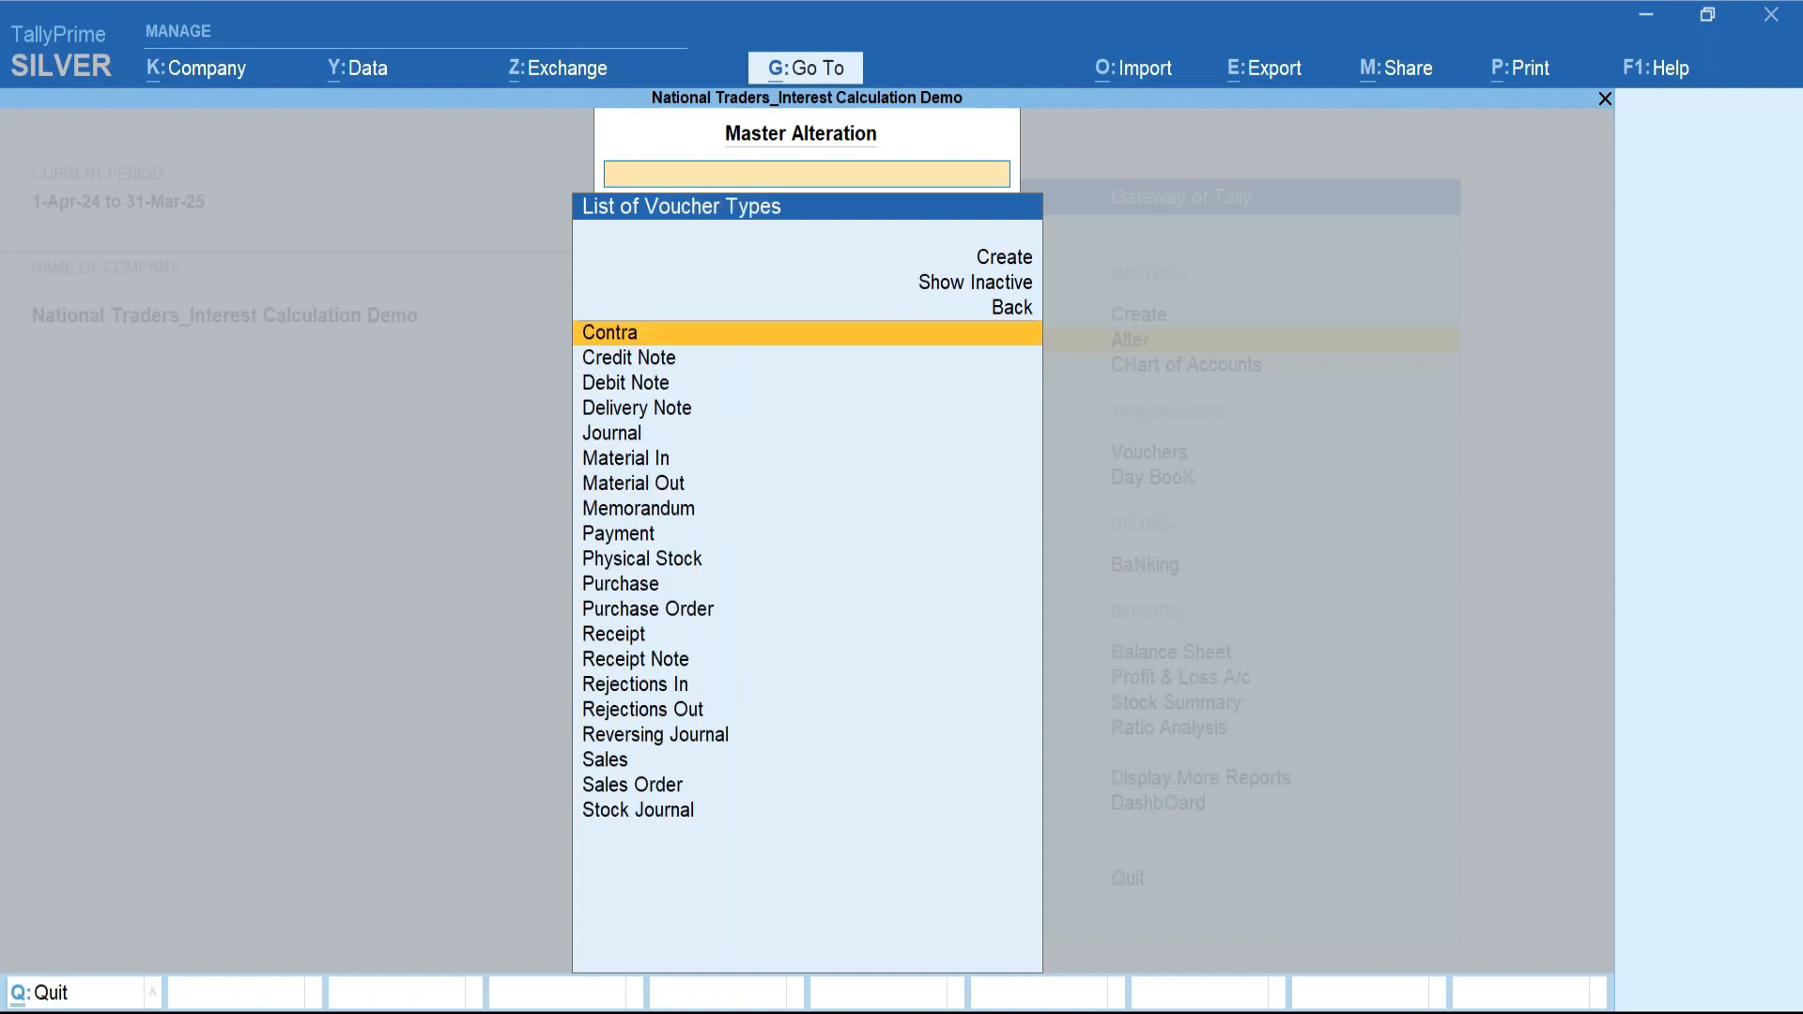
pyautogui.write('De')
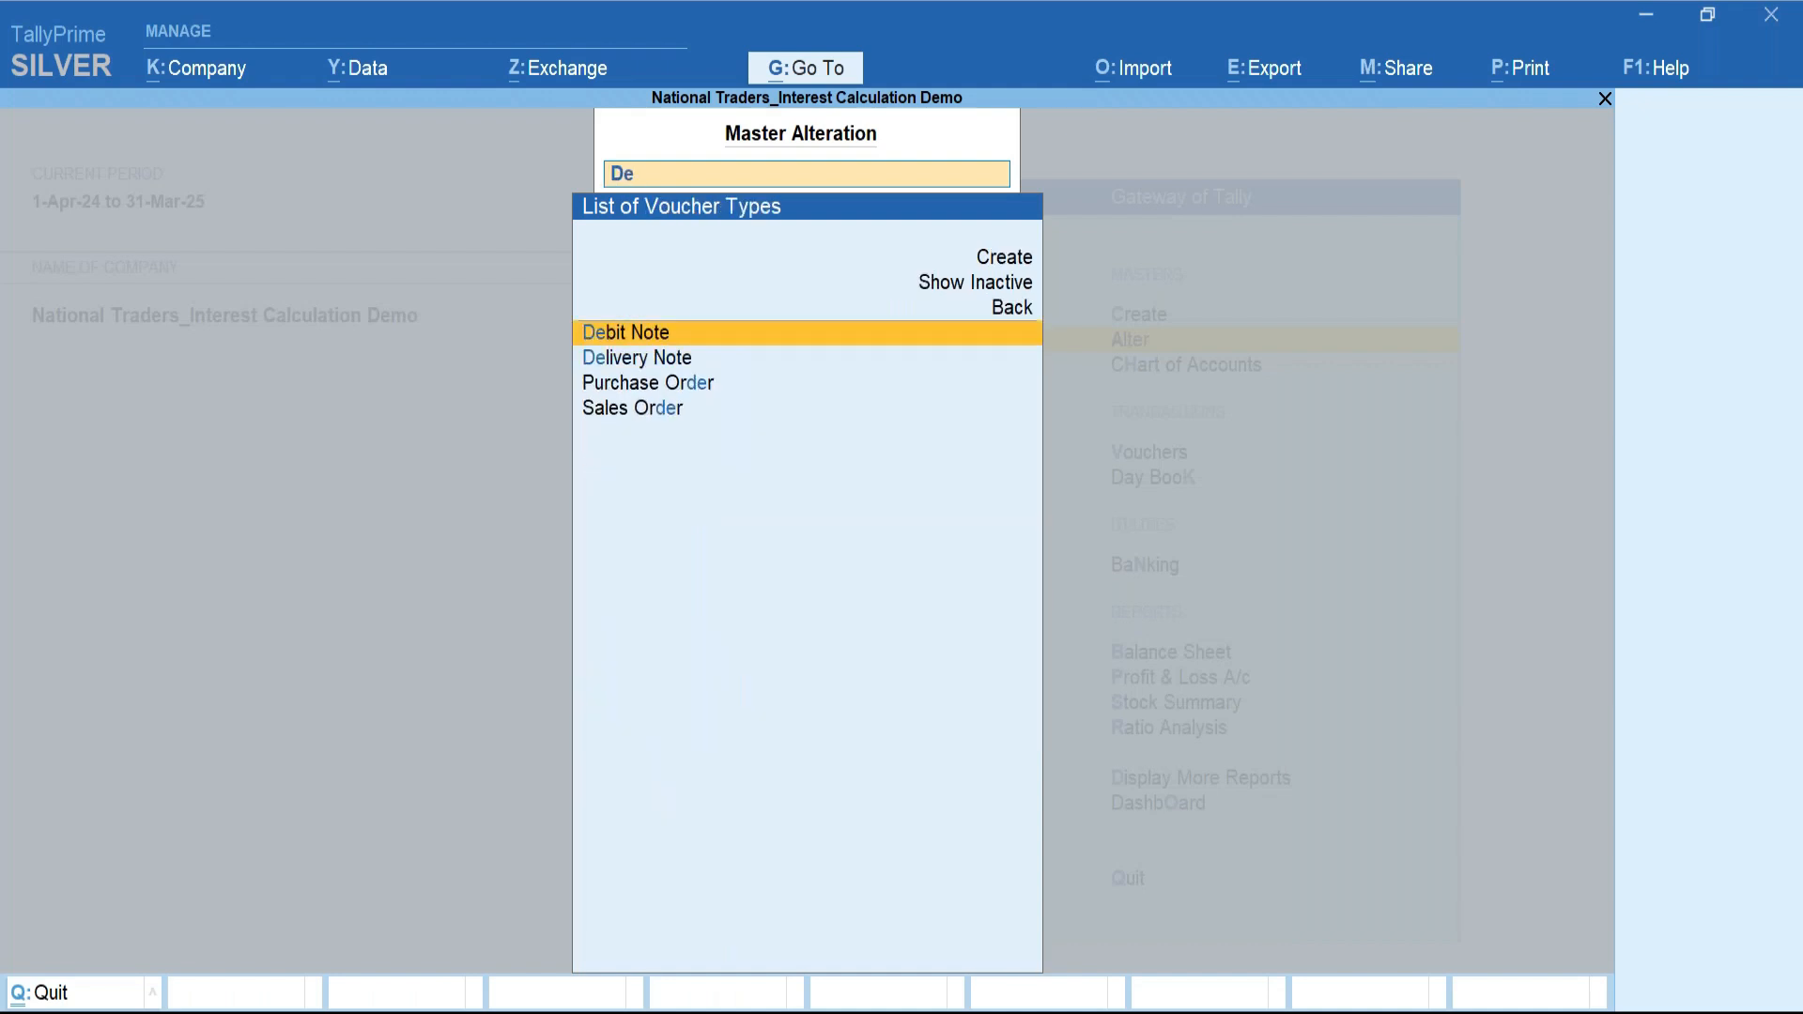
pyautogui.press('Return')
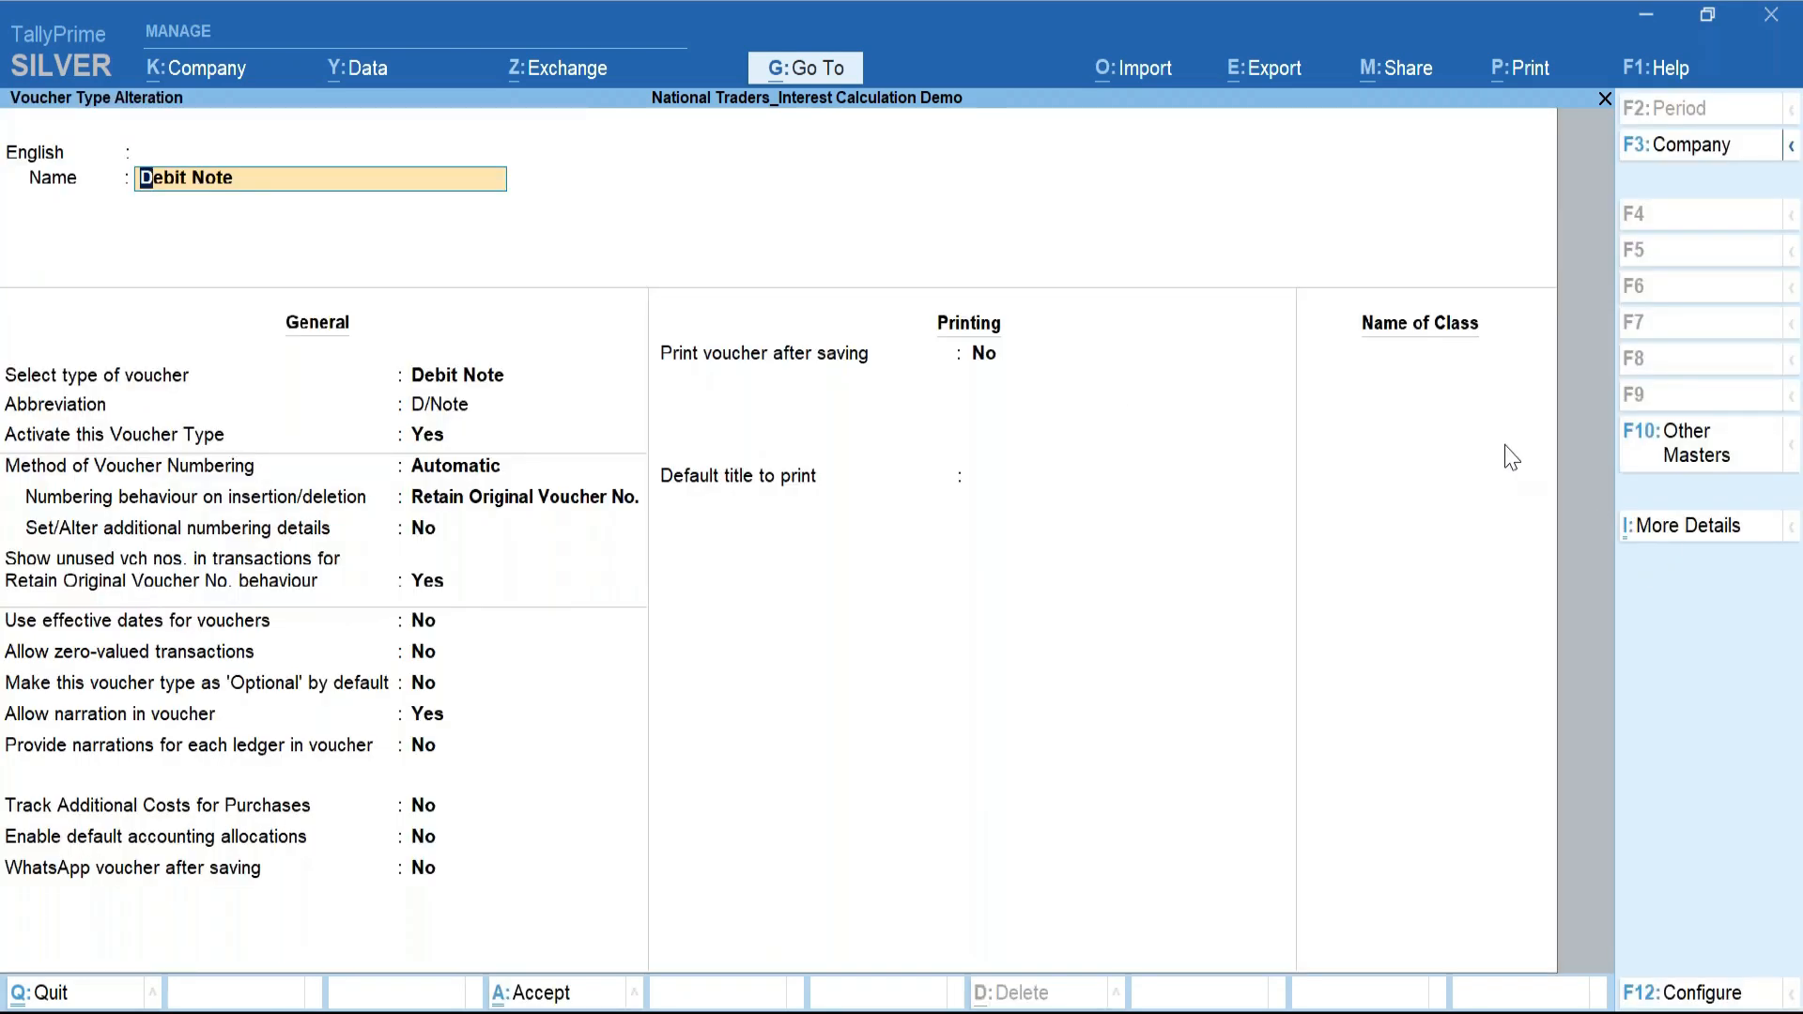
# Add a voucher class named Interest Receivable to the Debit Note voucher type.
pyautogui.click(1491, 399)
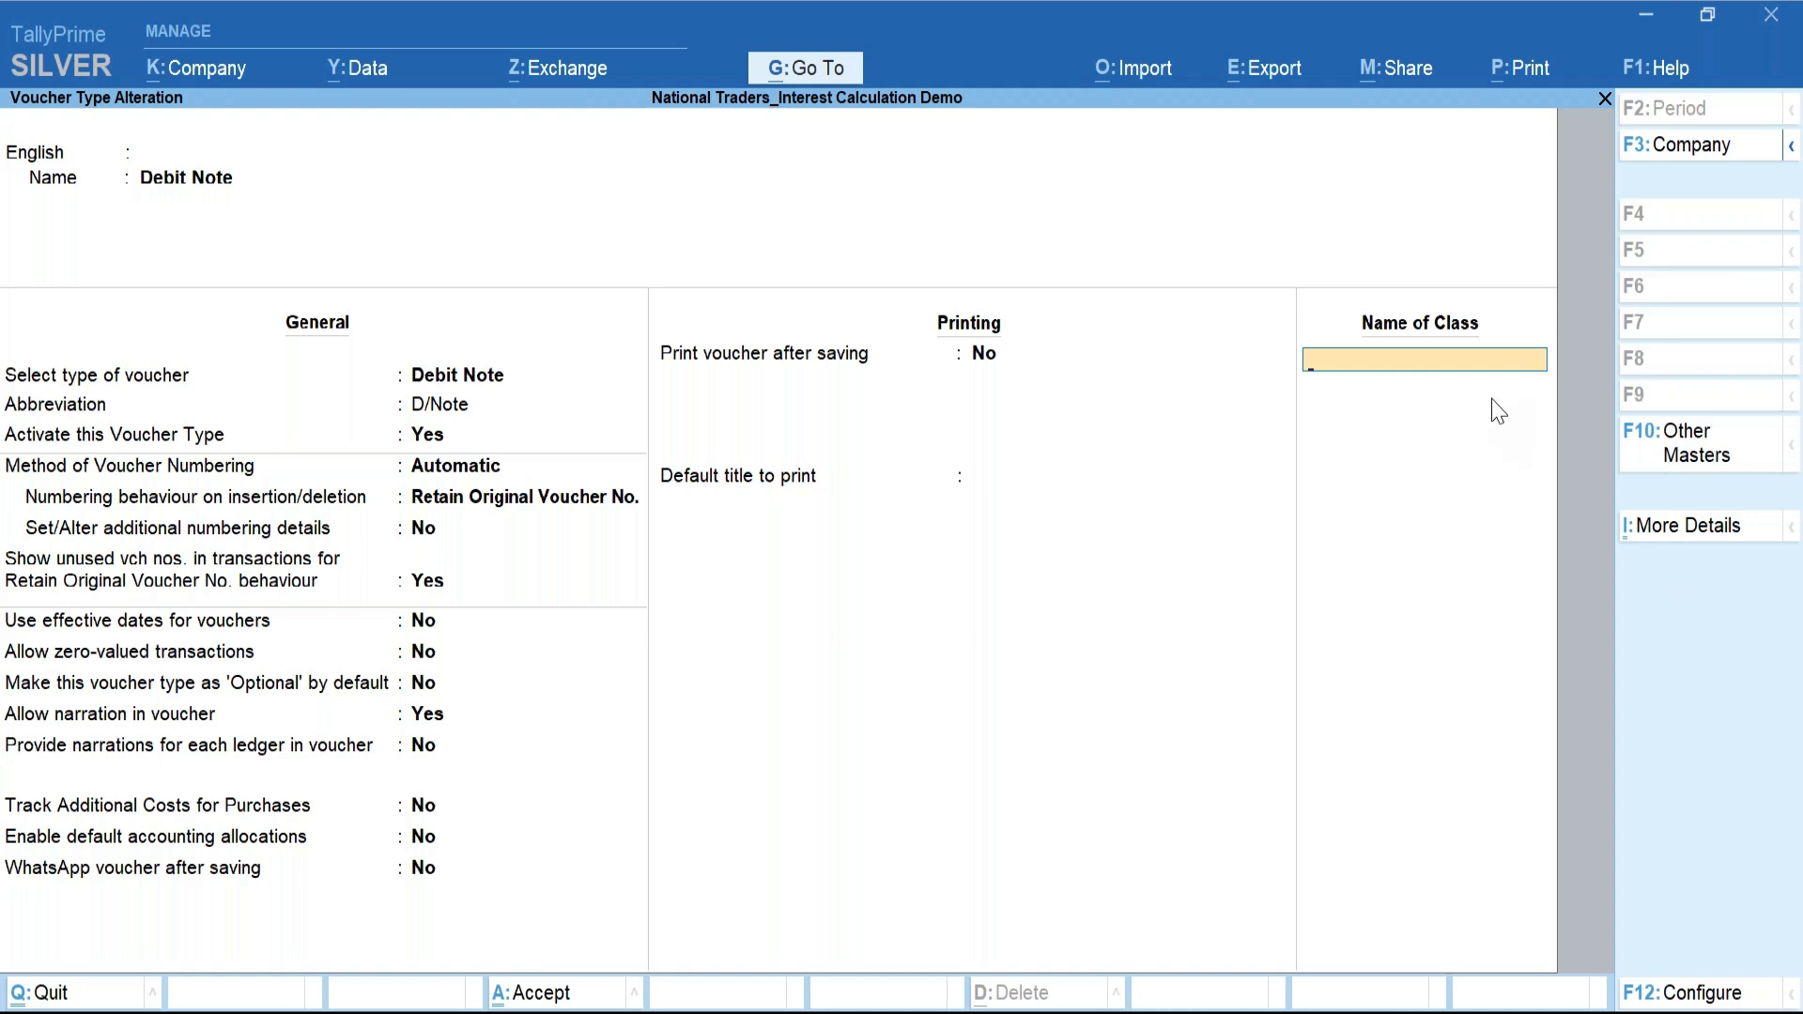
pyautogui.write('Intr')
pyautogui.write('erest Rece')
pyautogui.write('ivable')
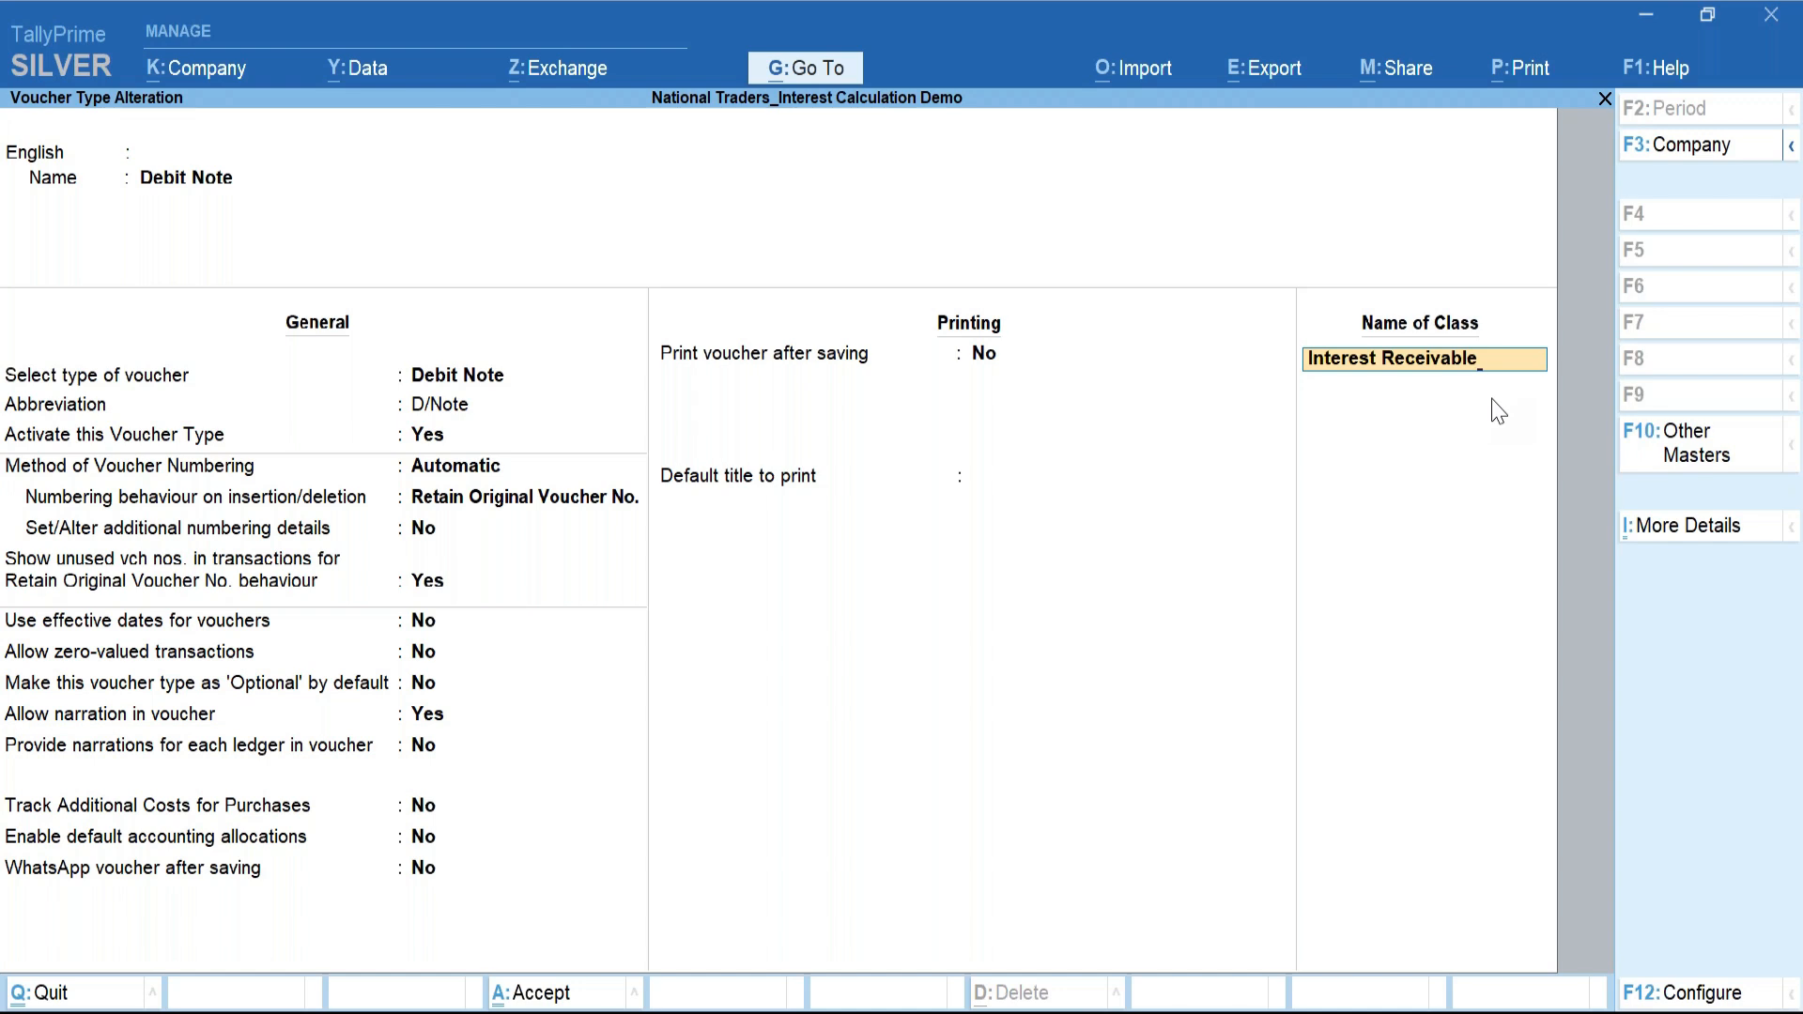
pyautogui.press('Return')
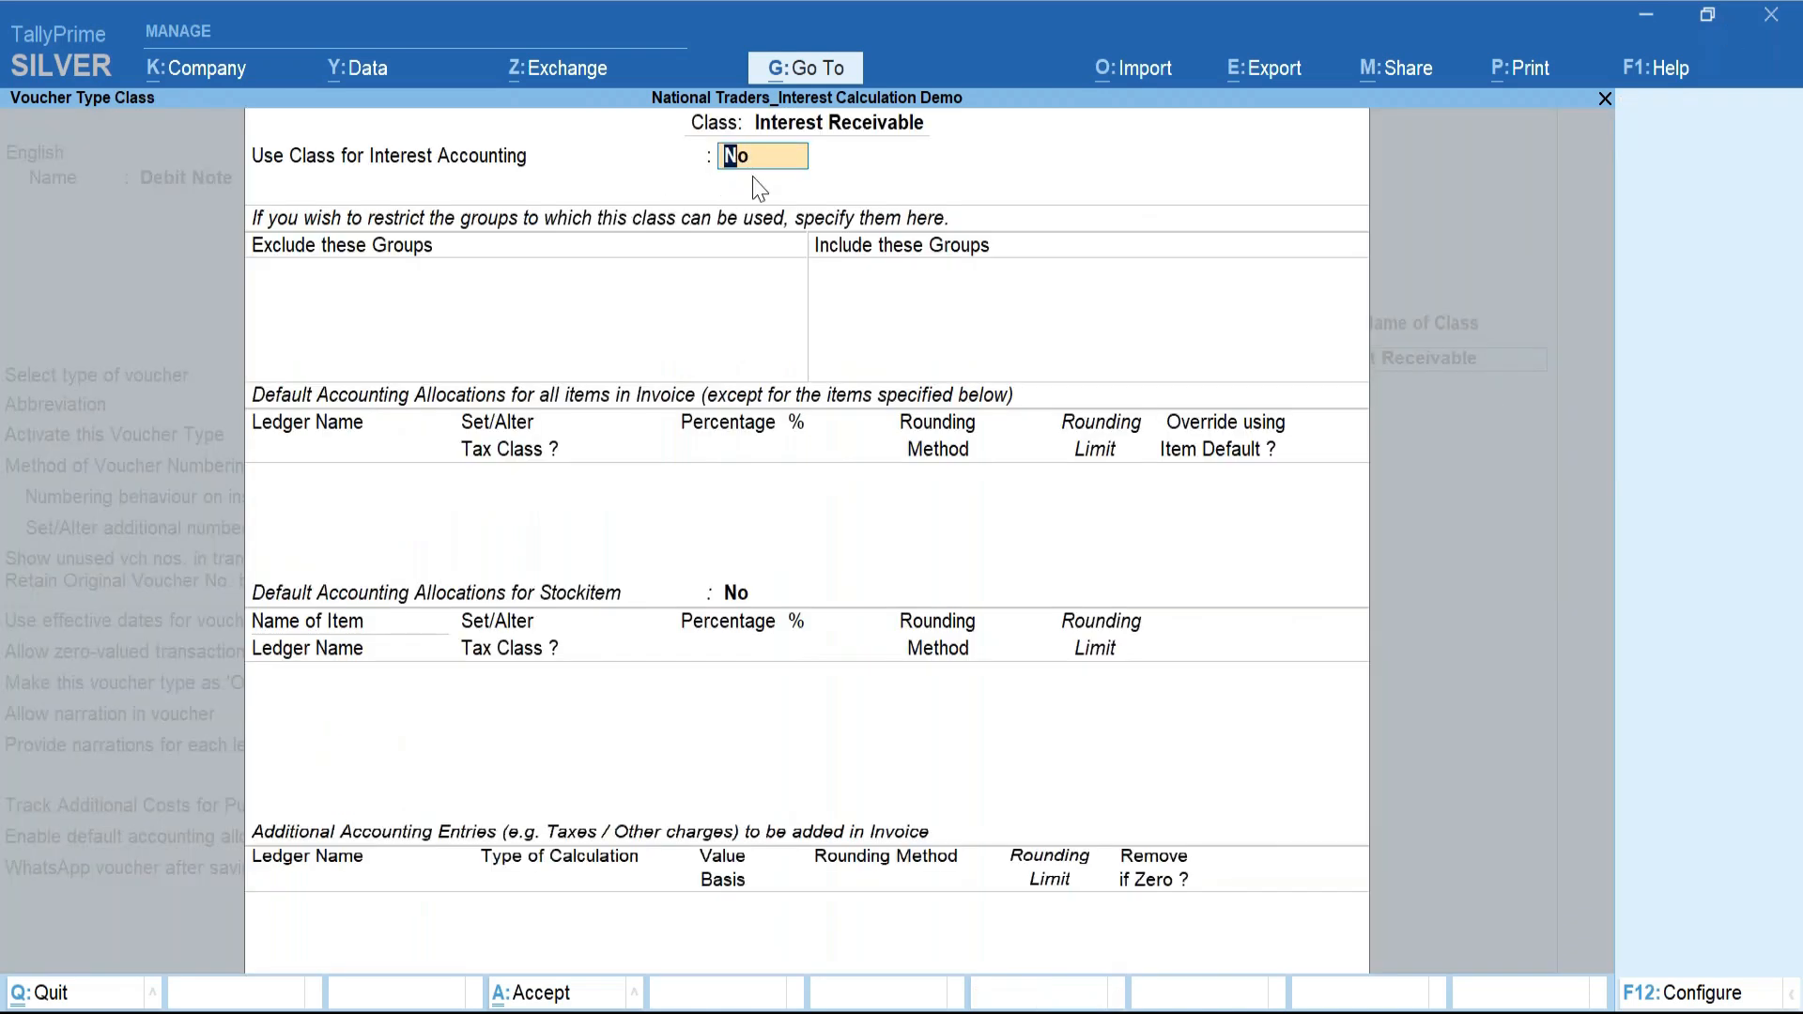
# Enable the class for interest accounting, keep compound interest and stock item allocations at No, and accept the voucher type.
pyautogui.write('y')
pyautogui.press('Return')
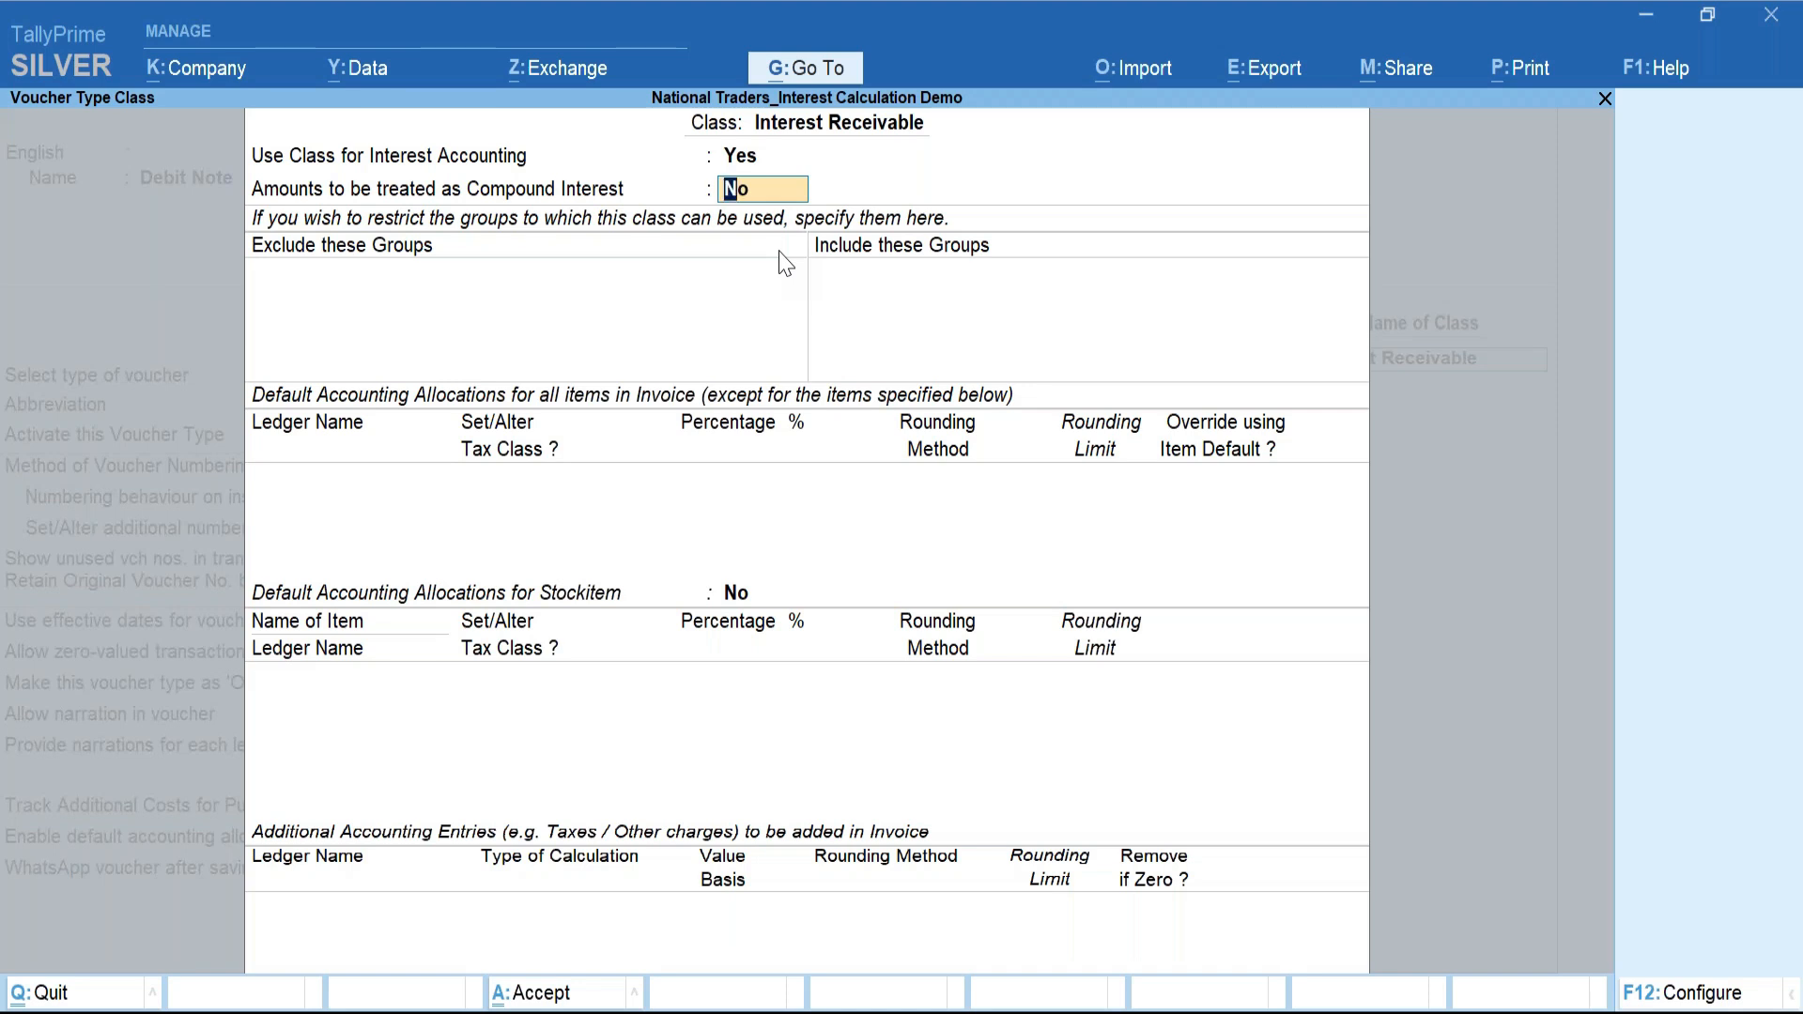
pyautogui.press('Return')
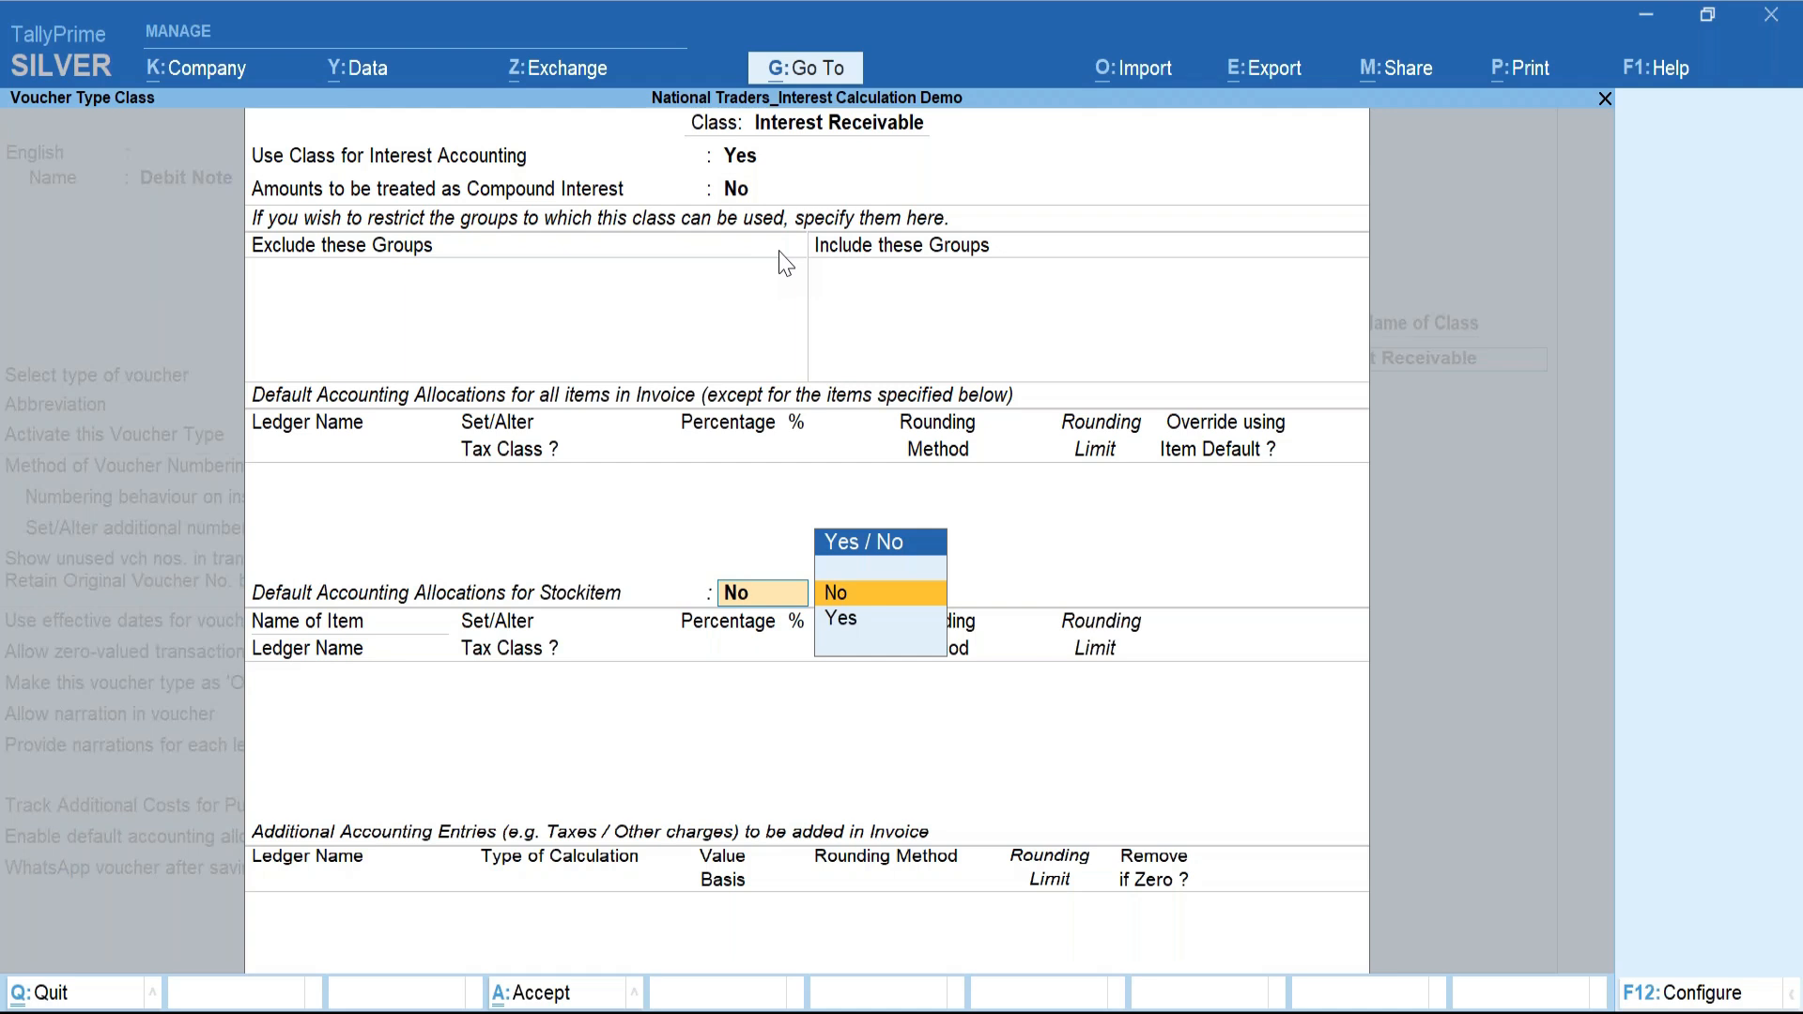
pyautogui.press('Return')
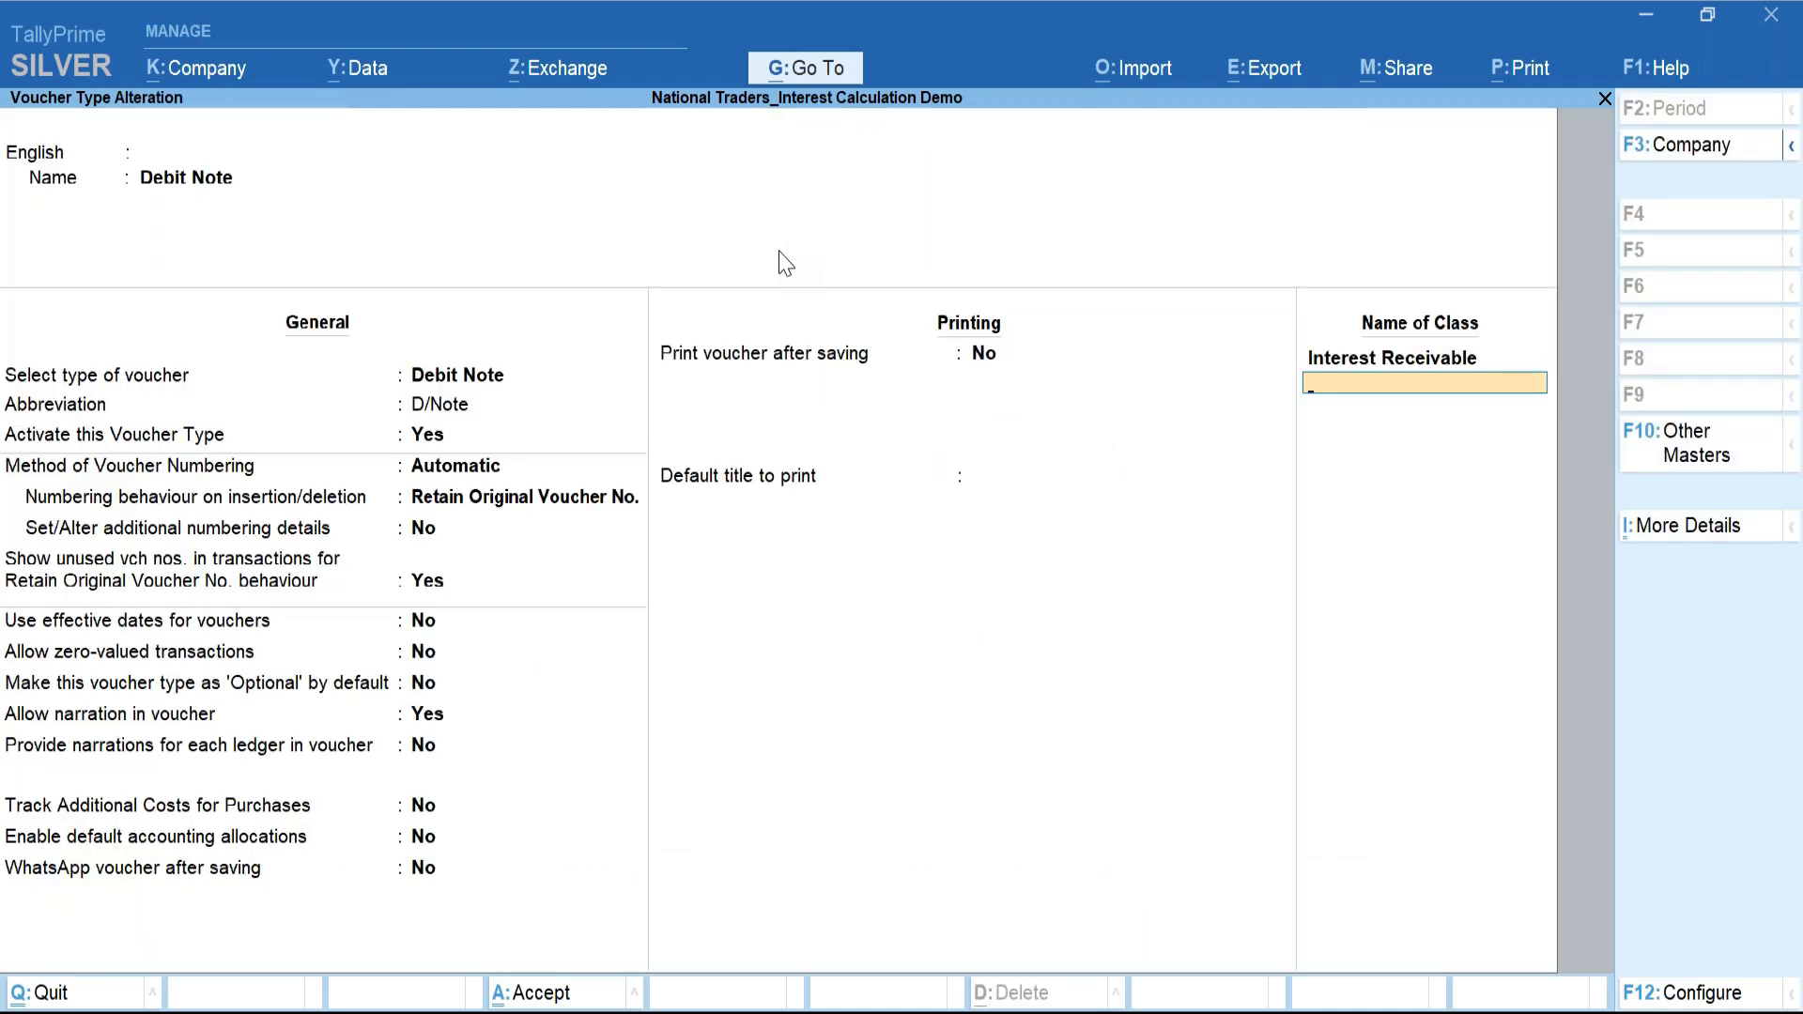
pyautogui.press('Return')
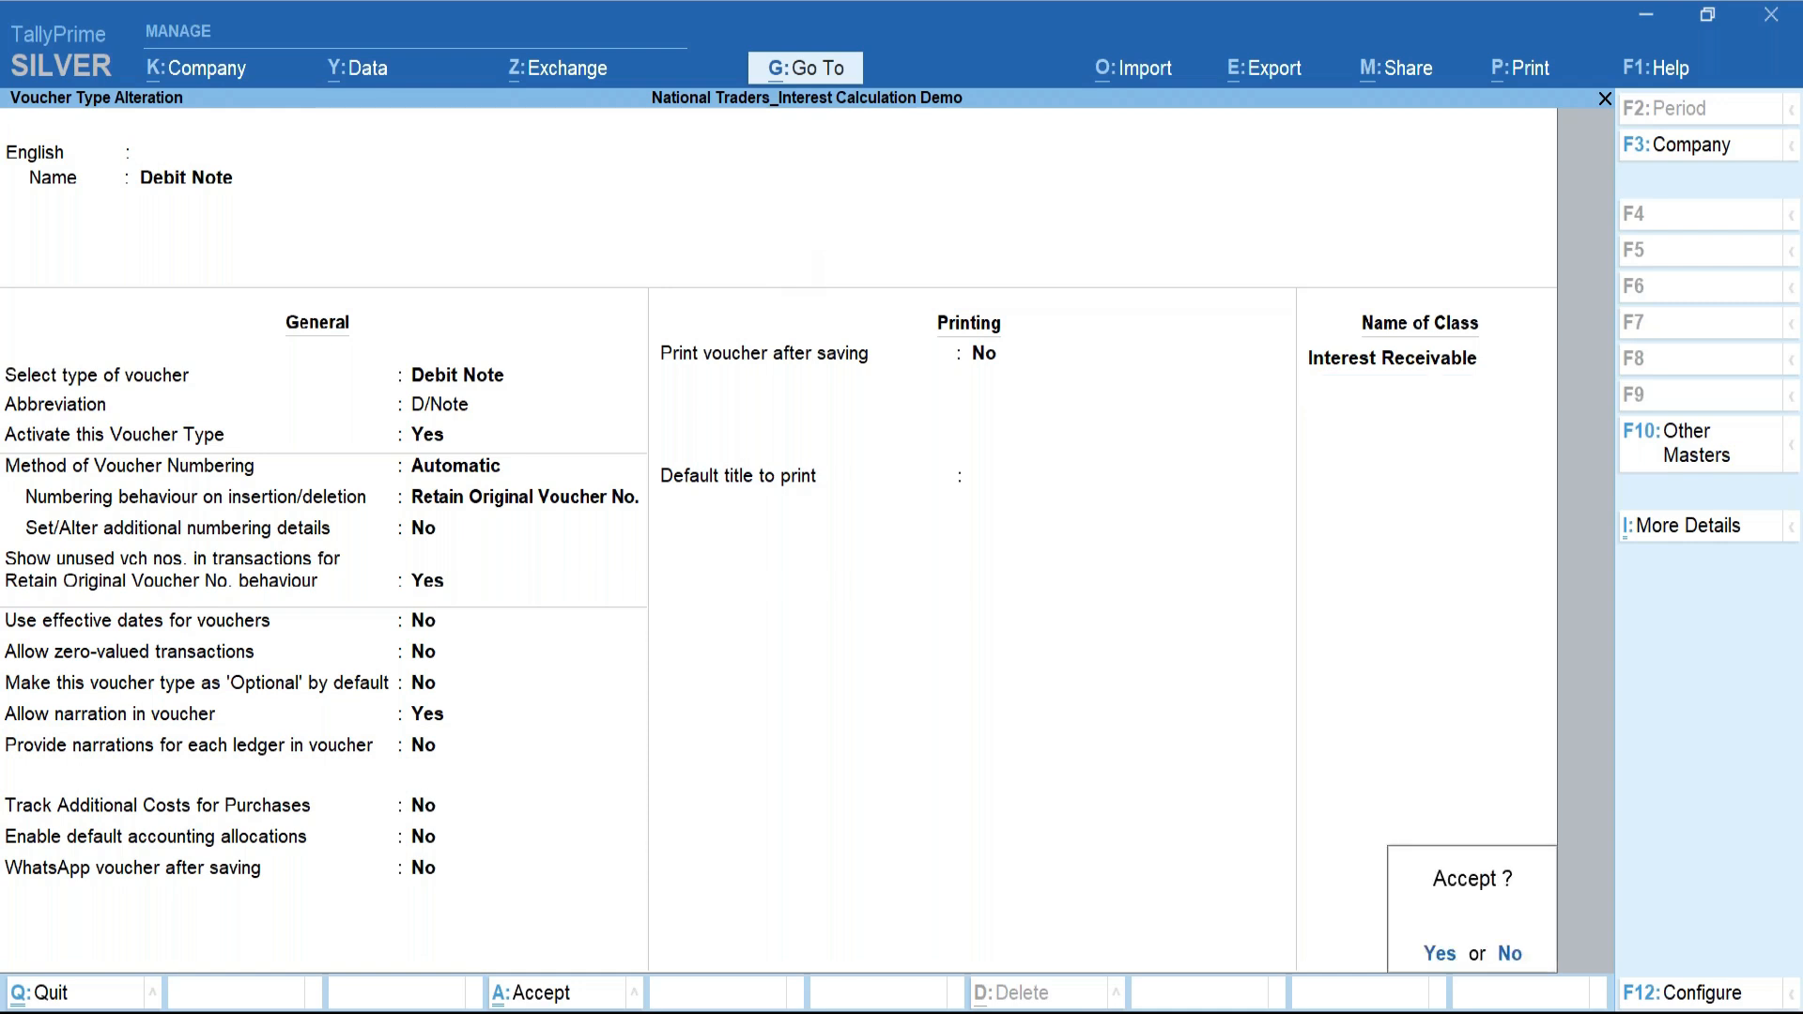
pyautogui.press('Return')
pyautogui.press('Escape')
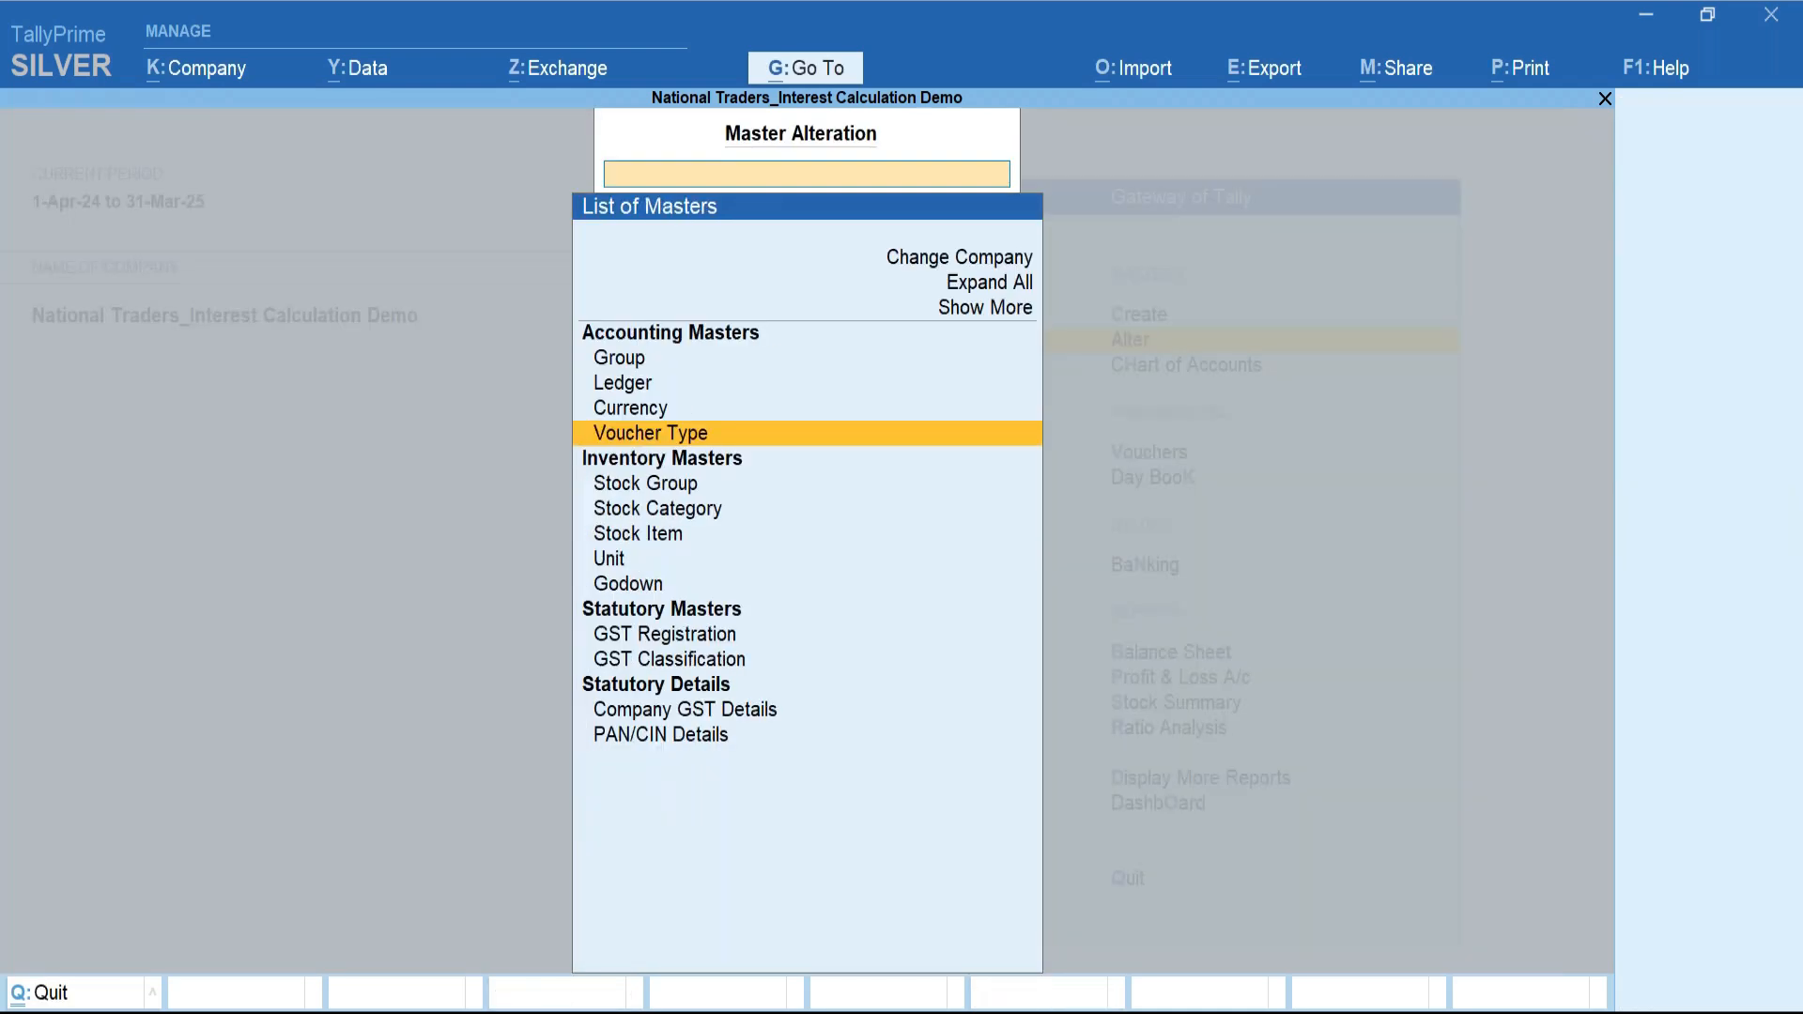
pyautogui.press('Escape')
# Start a new Debit Note voucher using the Interest Receivable class.
pyautogui.press('Down')
pyautogui.press('Down')
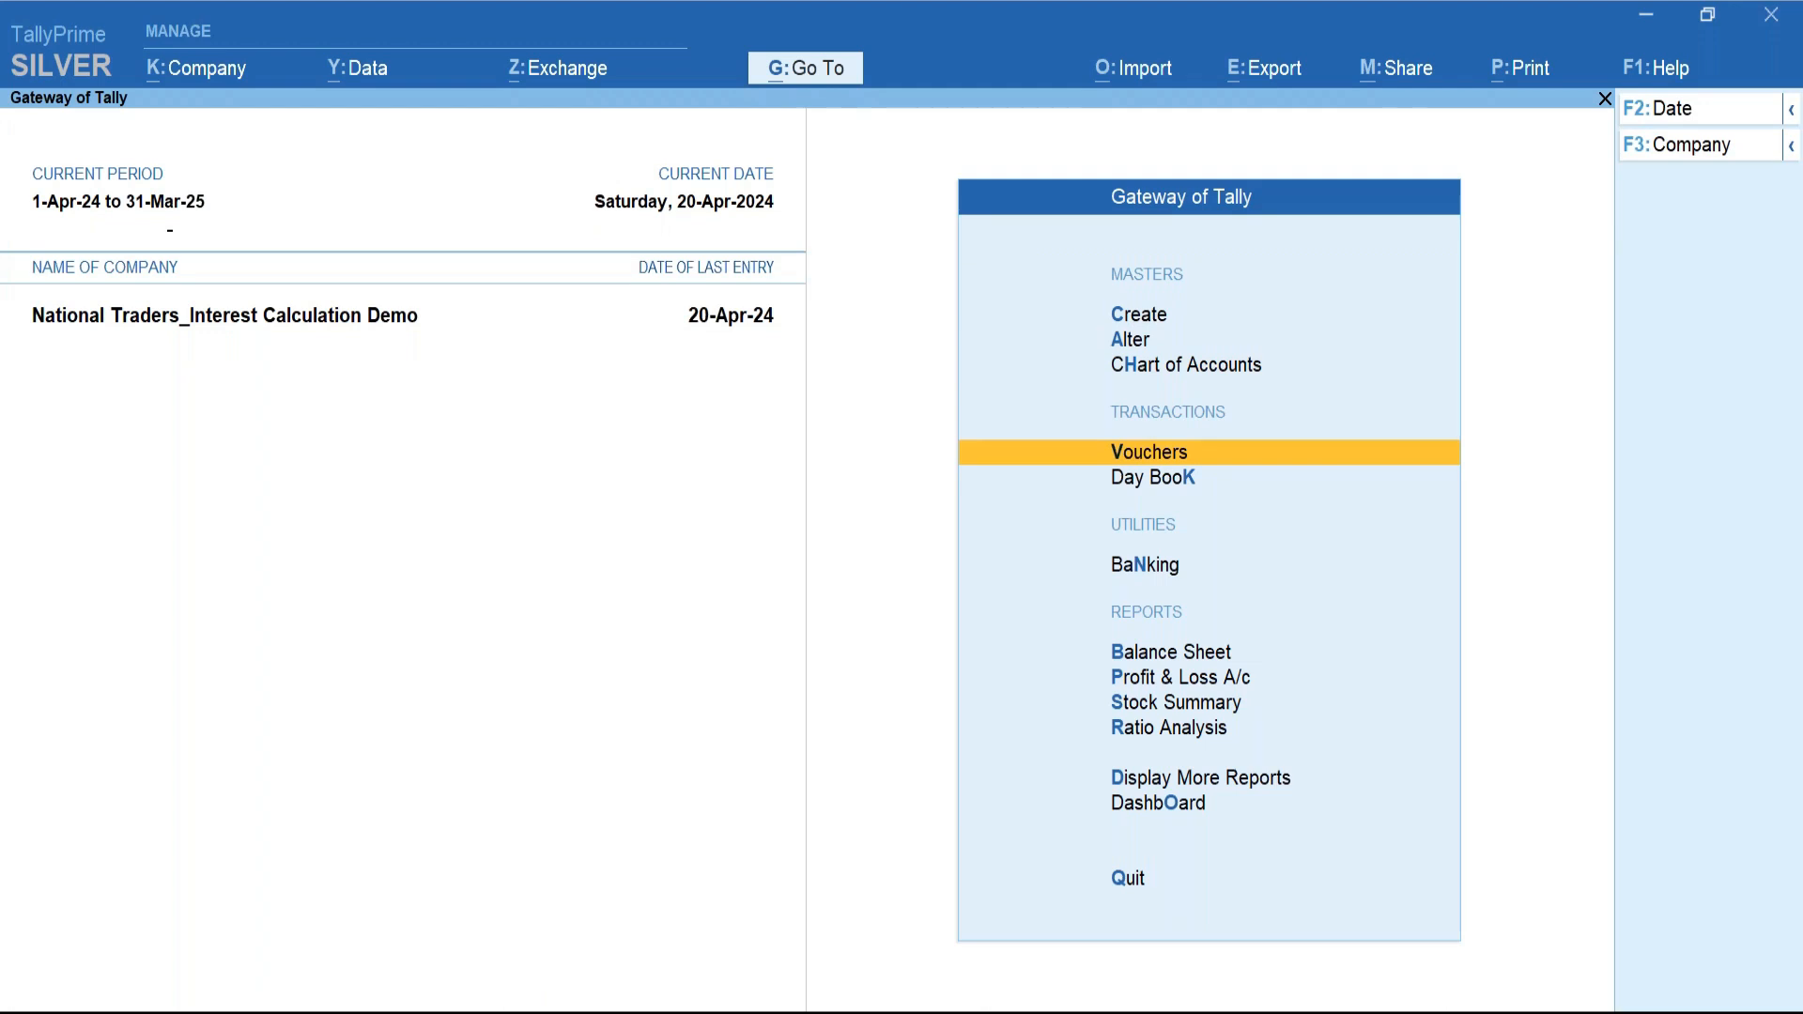
pyautogui.press('Return')
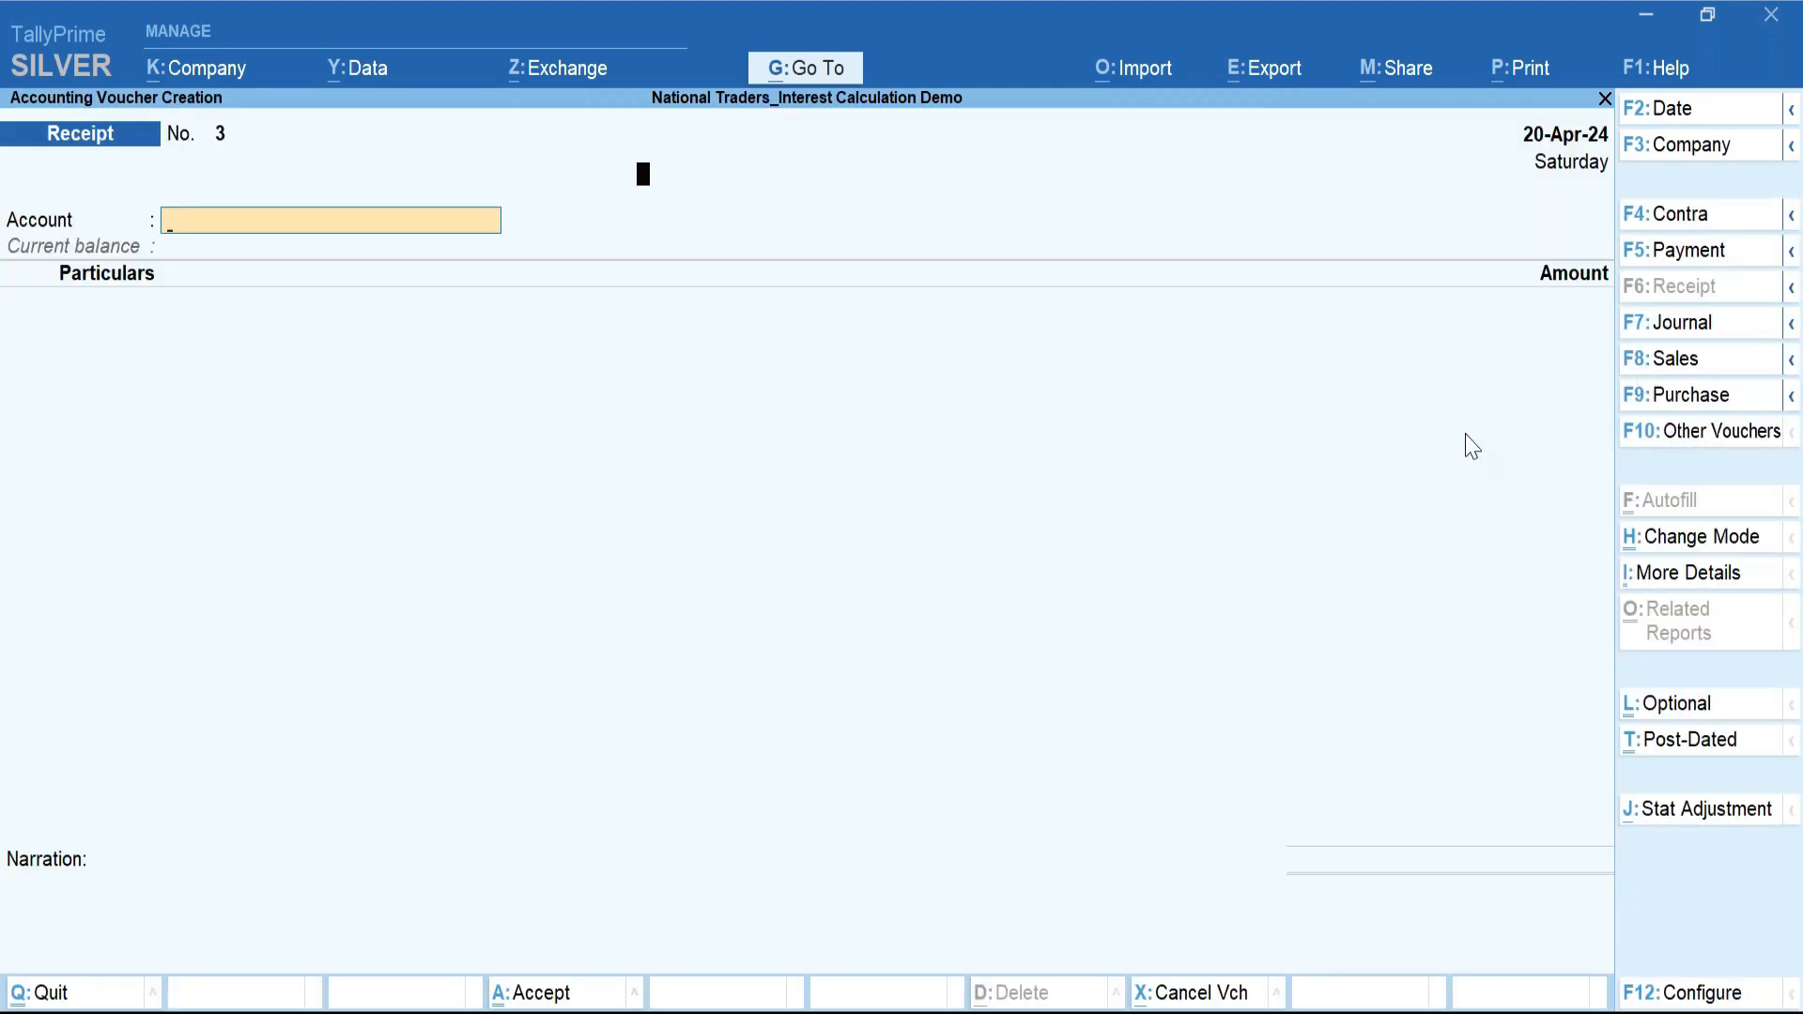
pyautogui.press('F10')
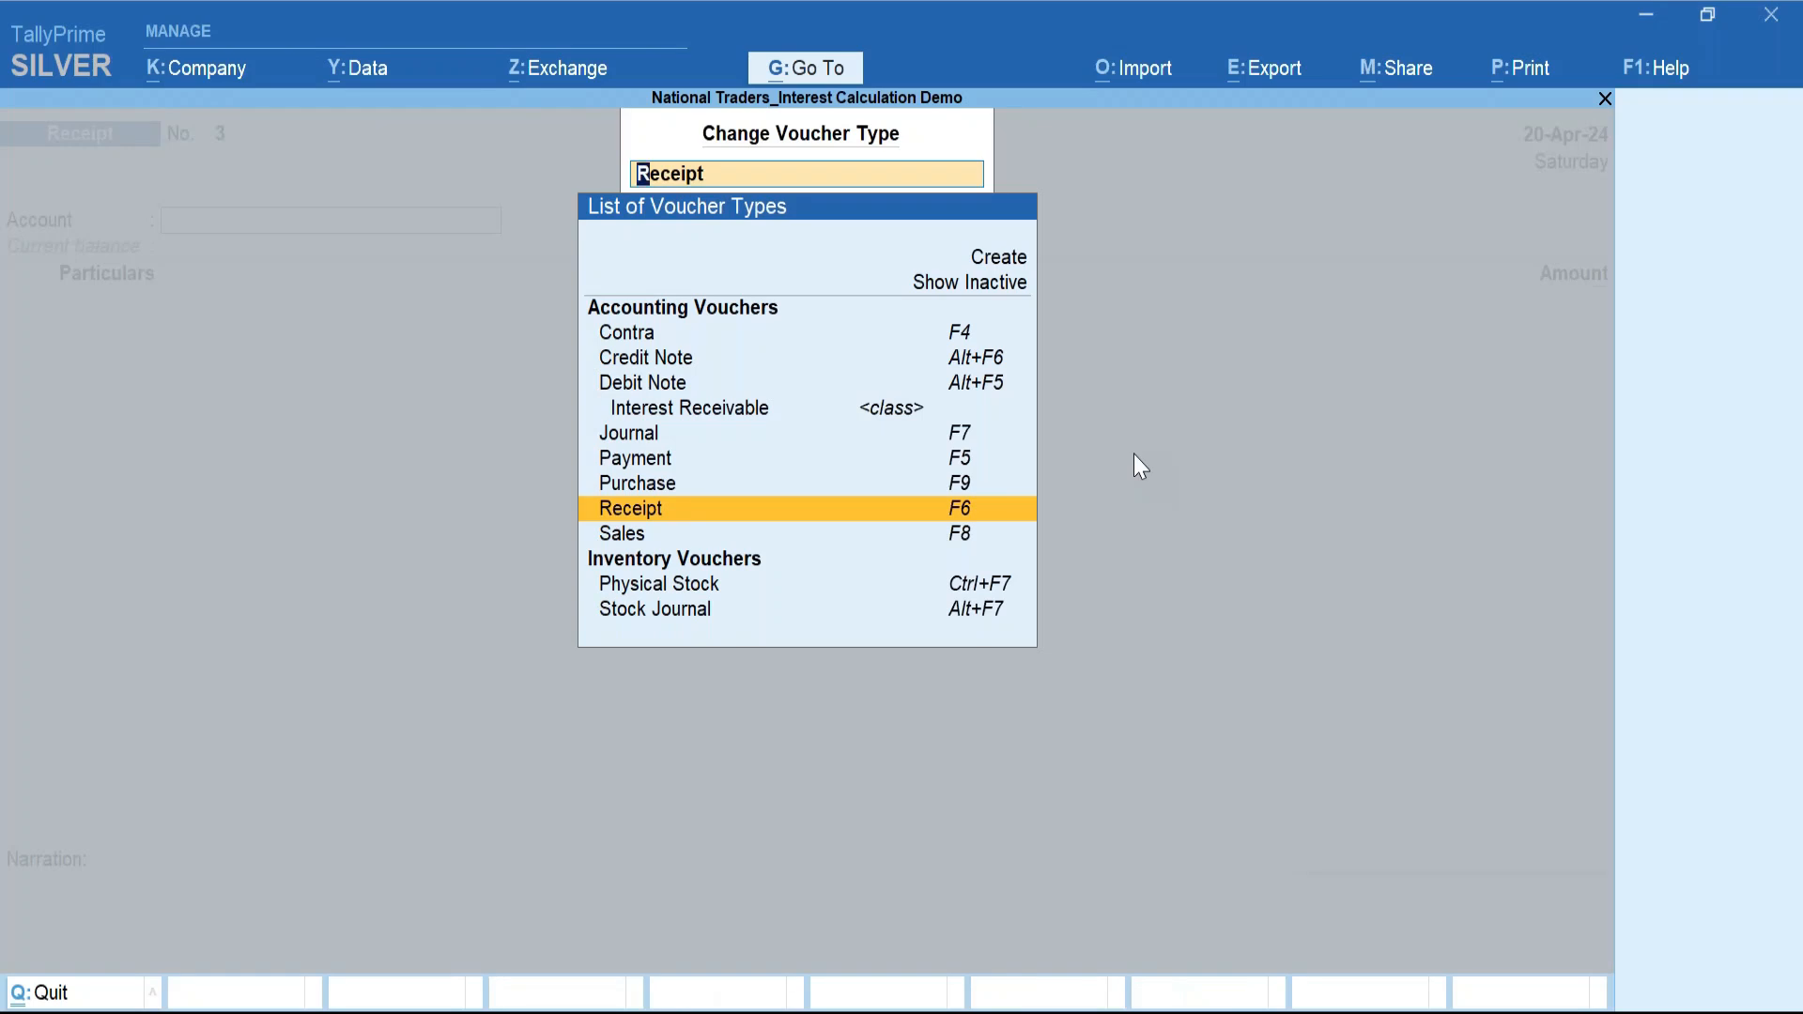
pyautogui.press('Up')
pyautogui.press('Up')
pyautogui.press('Up')
pyautogui.press('Up')
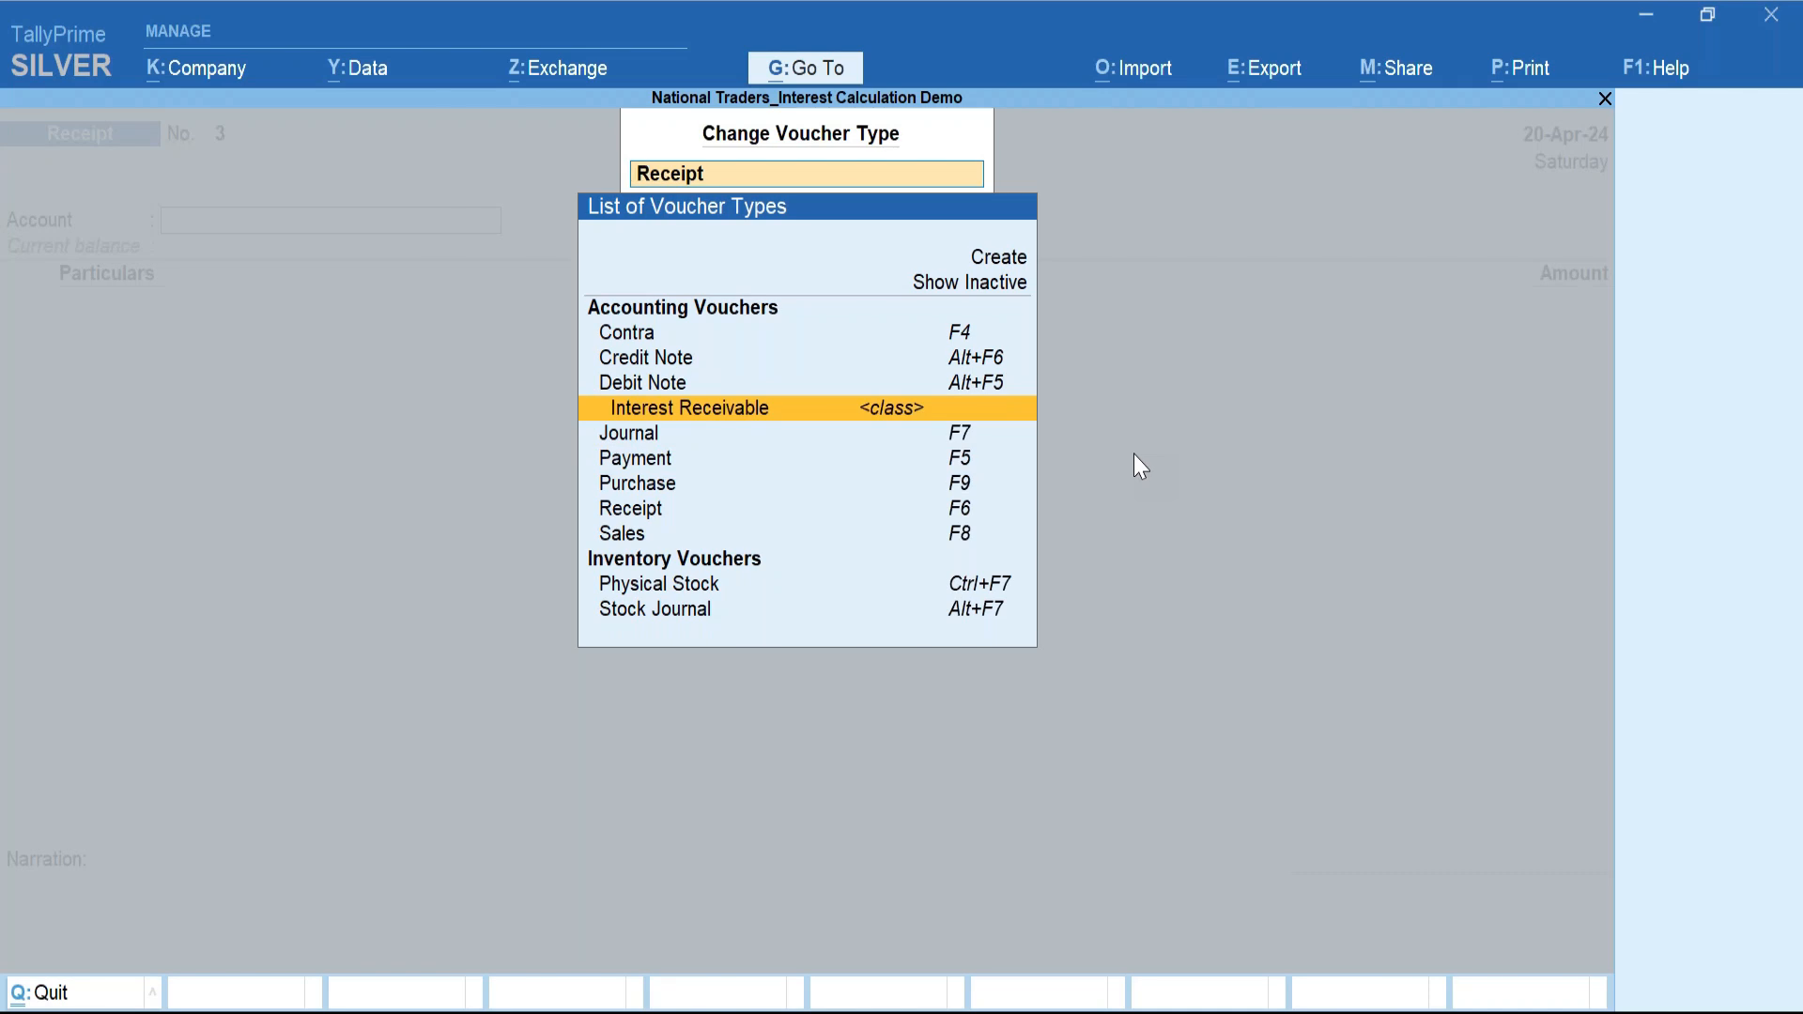
pyautogui.press('Return')
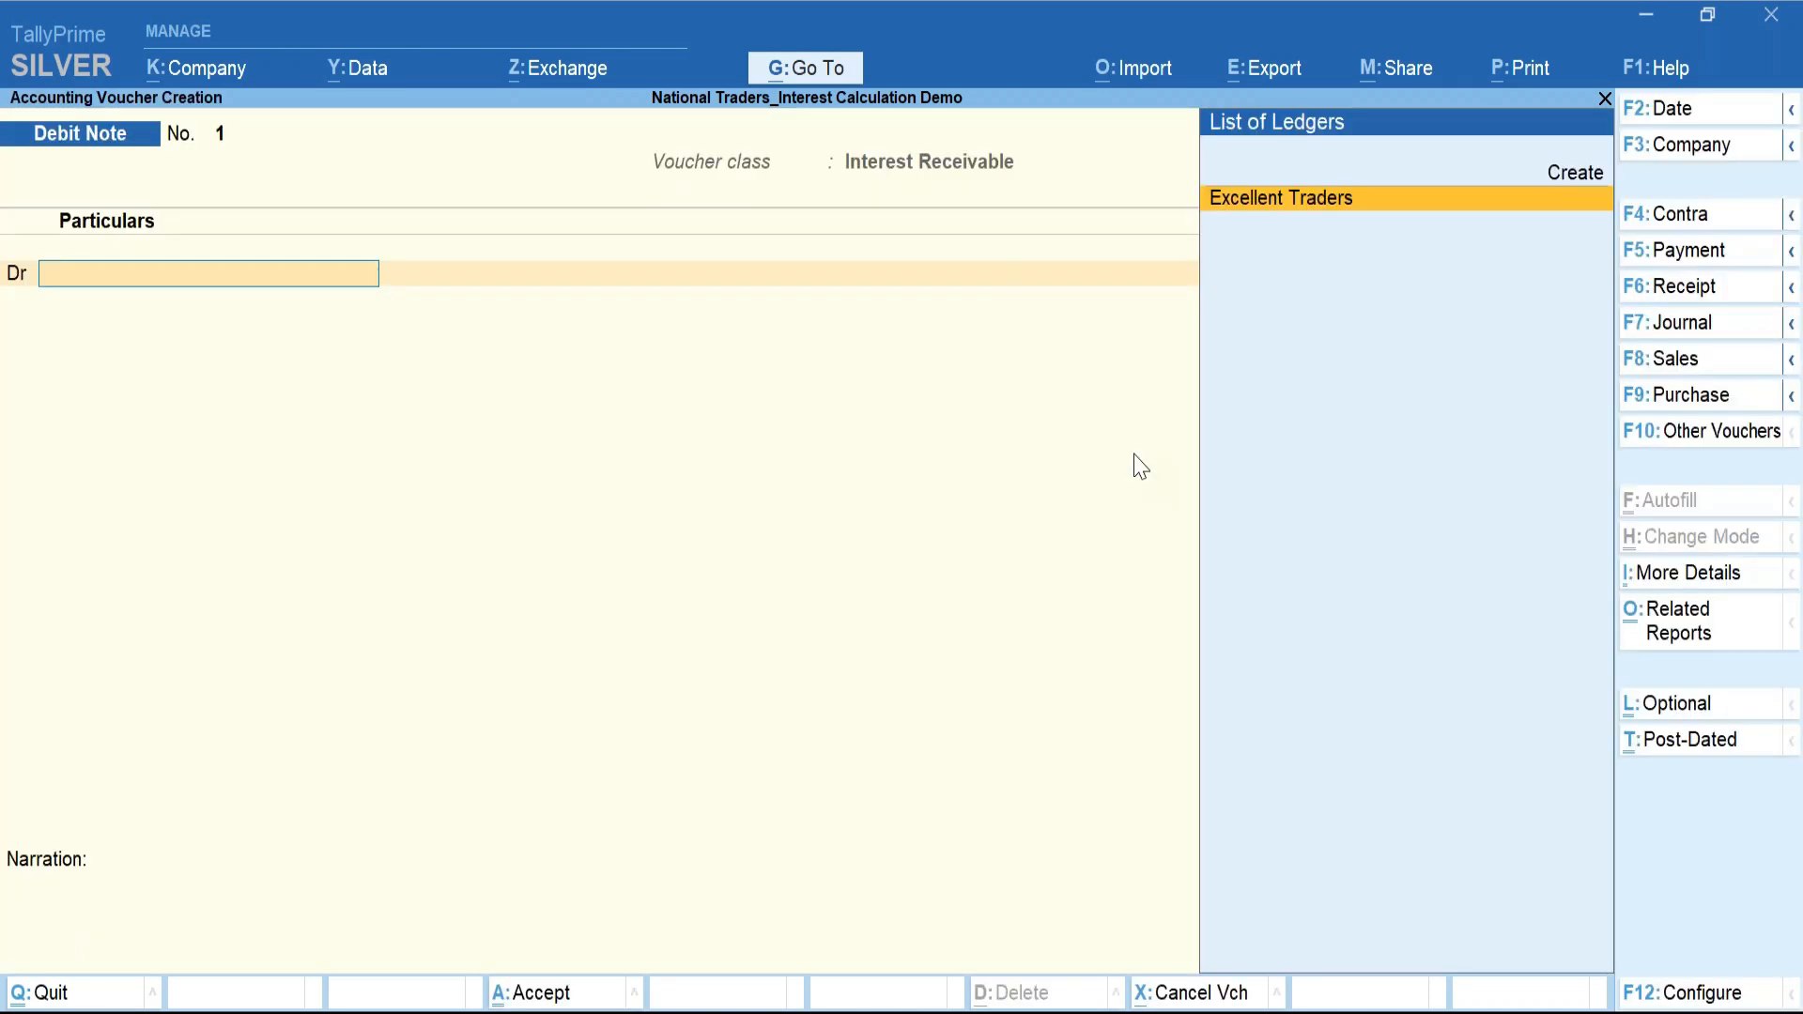
# Debit Excellent Traders in the debit note with the 5,000.00 interest on bill 1.
pyautogui.press('Return')
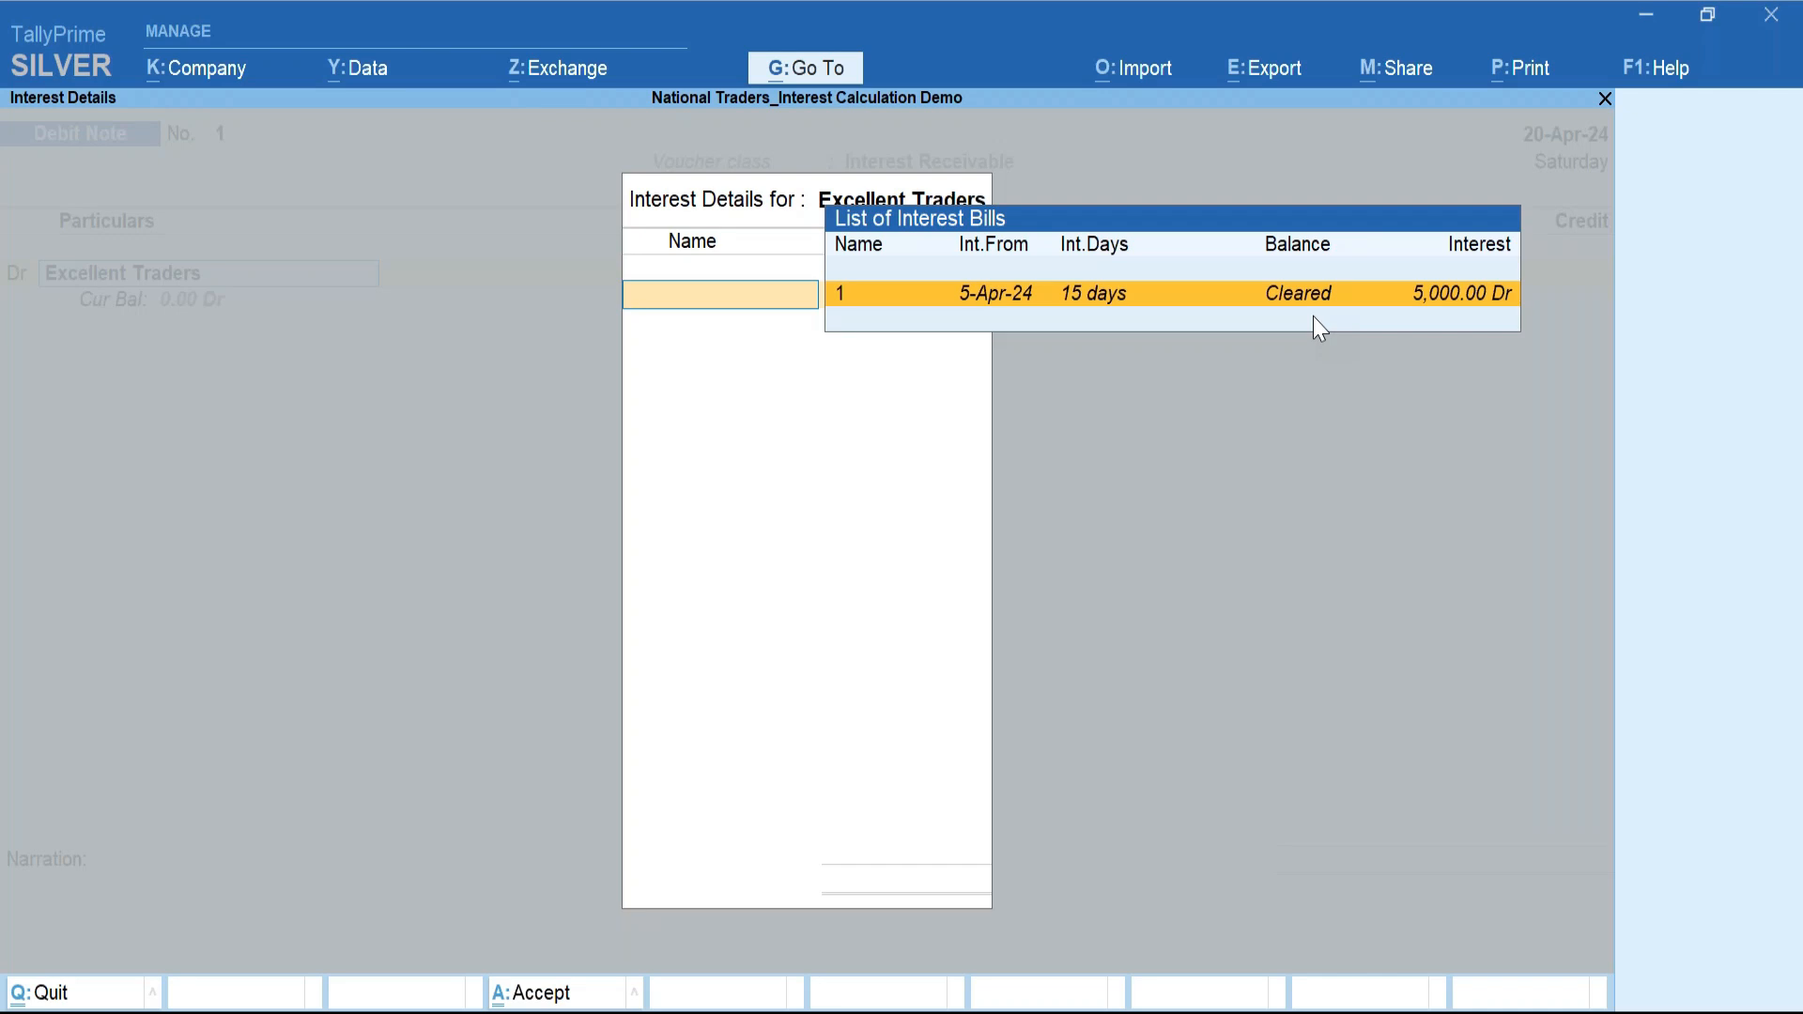
pyautogui.press('Return')
pyautogui.press('Return')
pyautogui.press('Return')
pyautogui.press('Return')
pyautogui.press('Return')
pyautogui.press('Return')
pyautogui.press('Return')
pyautogui.press('Return')
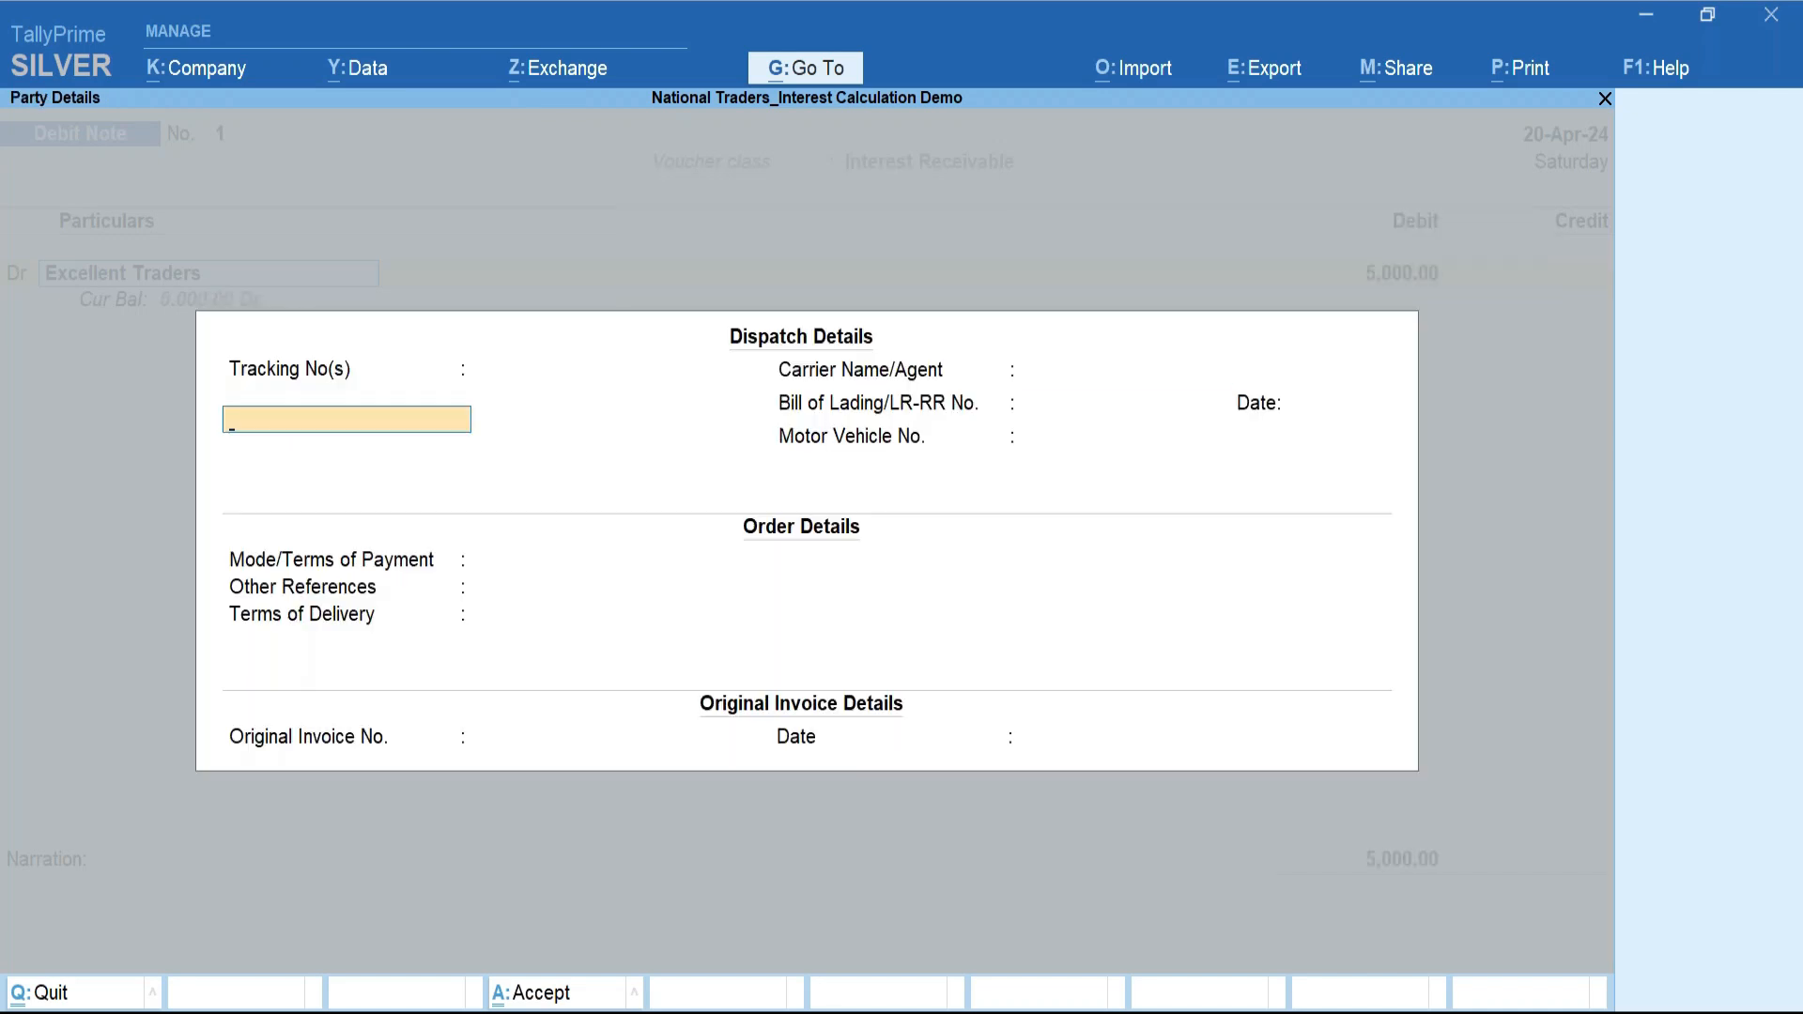
# Leave the dispatch and order details blank, enter 1 as the original invoice number and 1 as its date, and accept the party details.
pyautogui.press('Return')
pyautogui.press('Return')
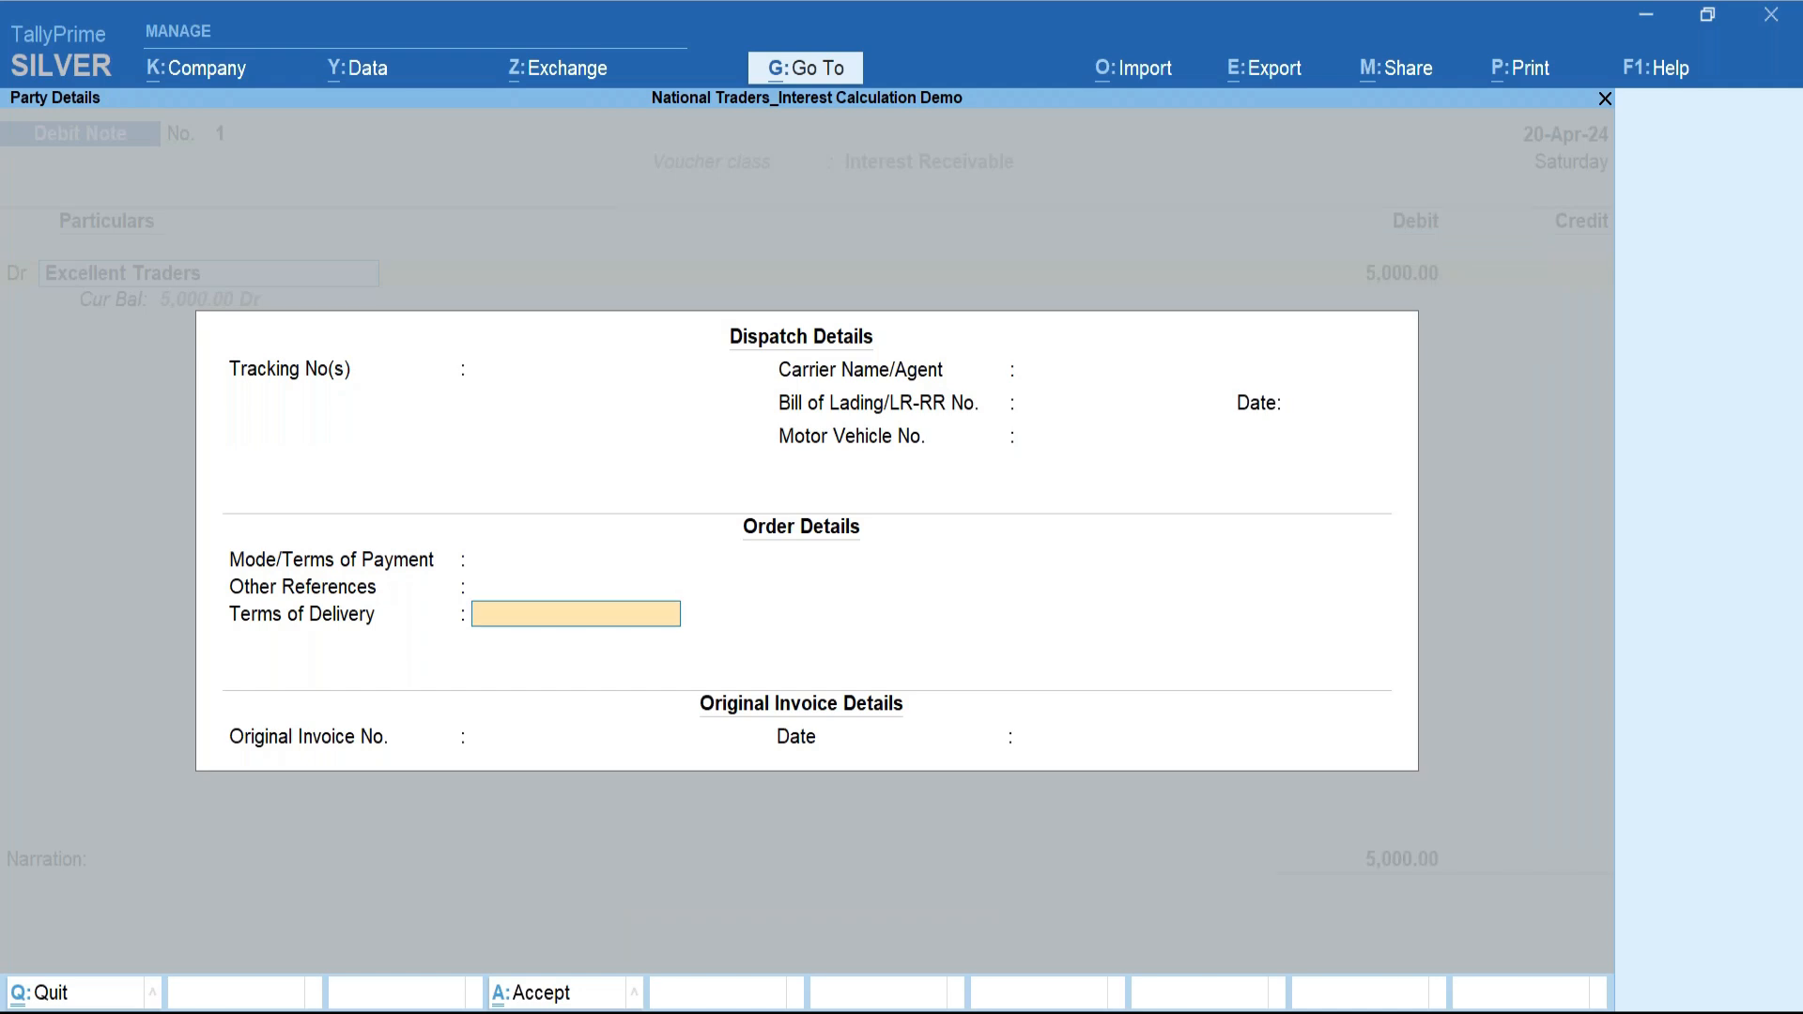
pyautogui.write('1')
pyautogui.press('Return')
pyautogui.write('1')
pyautogui.press('Return')
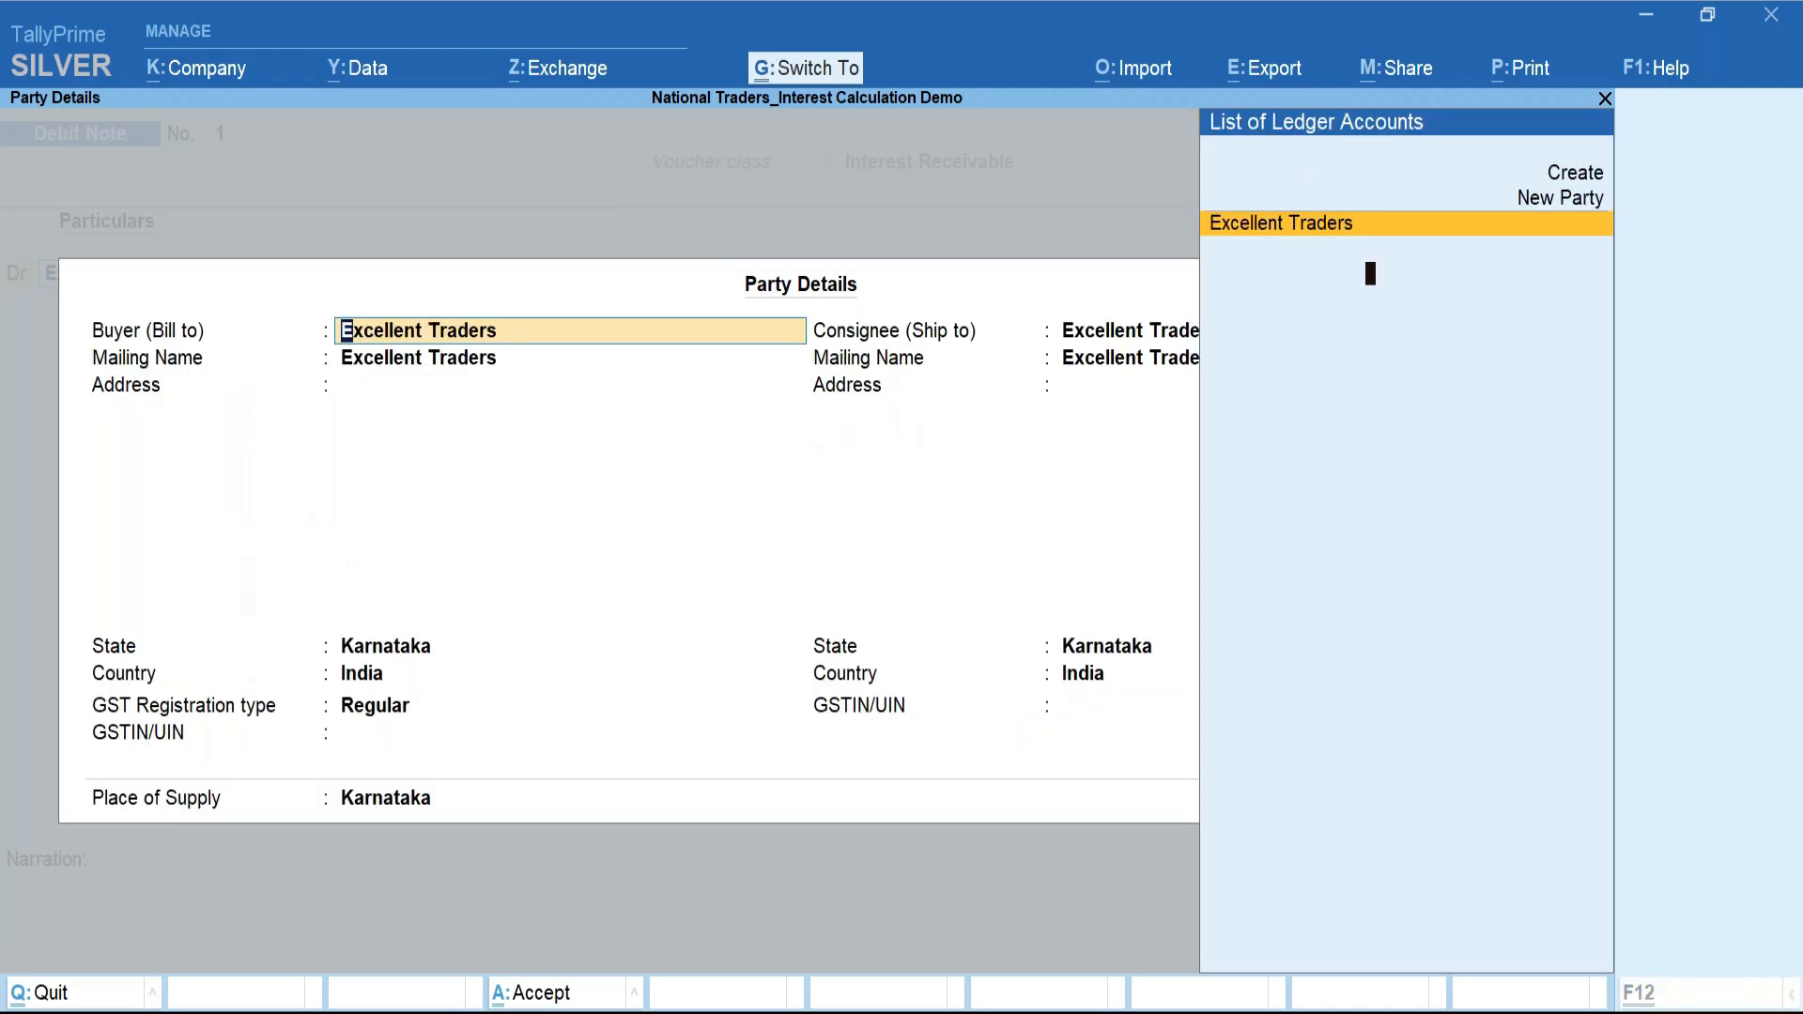
pyautogui.hotkey('ctrl', 'a')
# Keep Excellent Traders as the buyer, accept the party details and proceed to the bill-wise details.
pyautogui.press('Return')
pyautogui.press('Return')
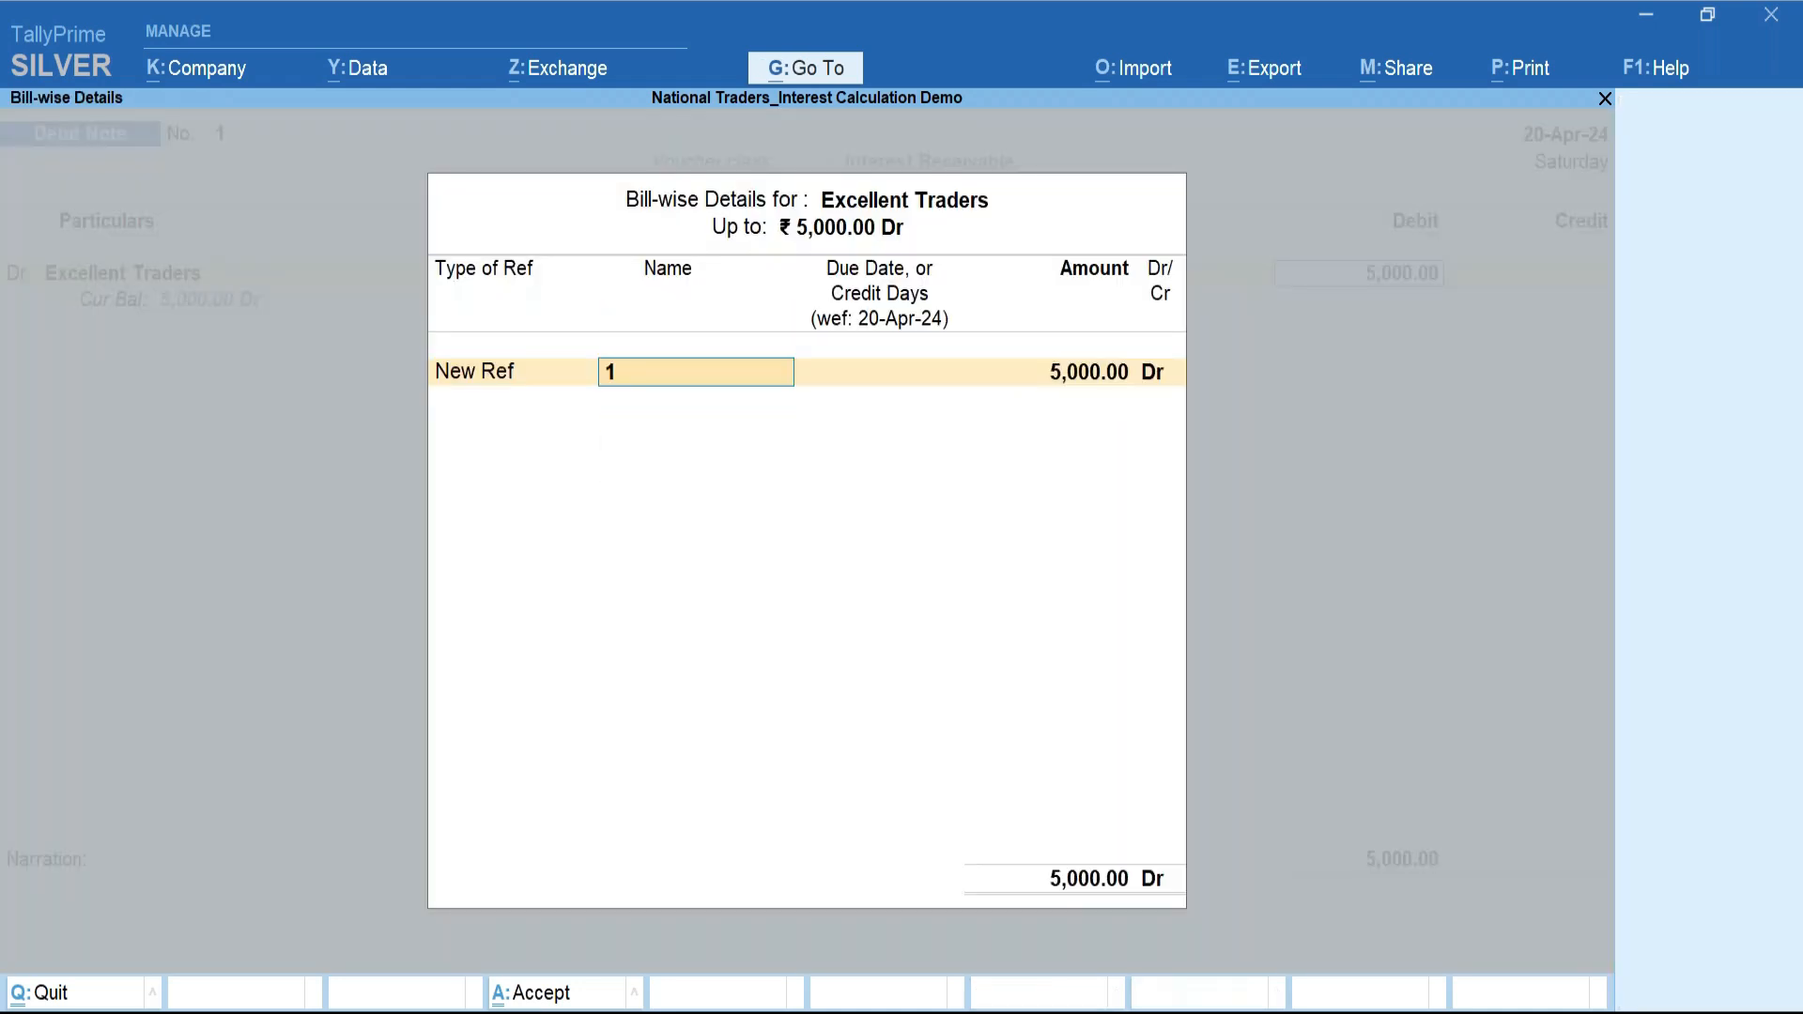
pyautogui.press('BackSpace')
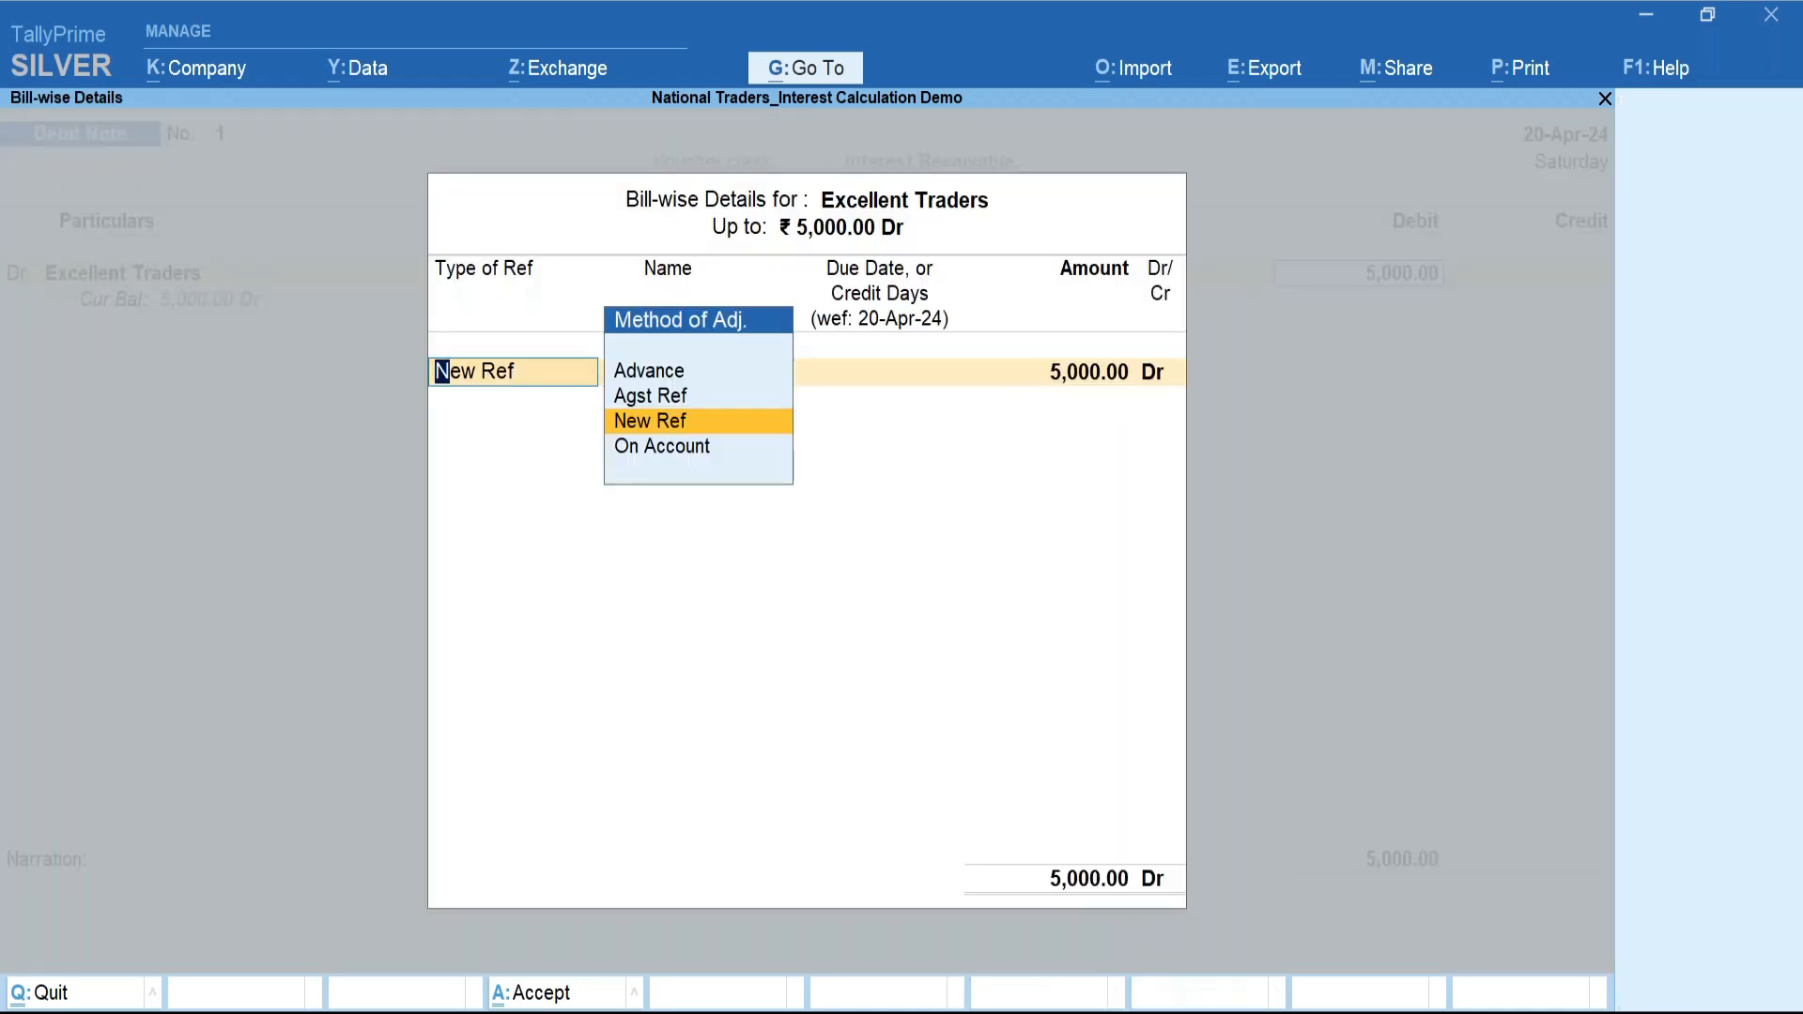
pyautogui.press('Up')
pyautogui.press('Return')
pyautogui.press('BackSpace')
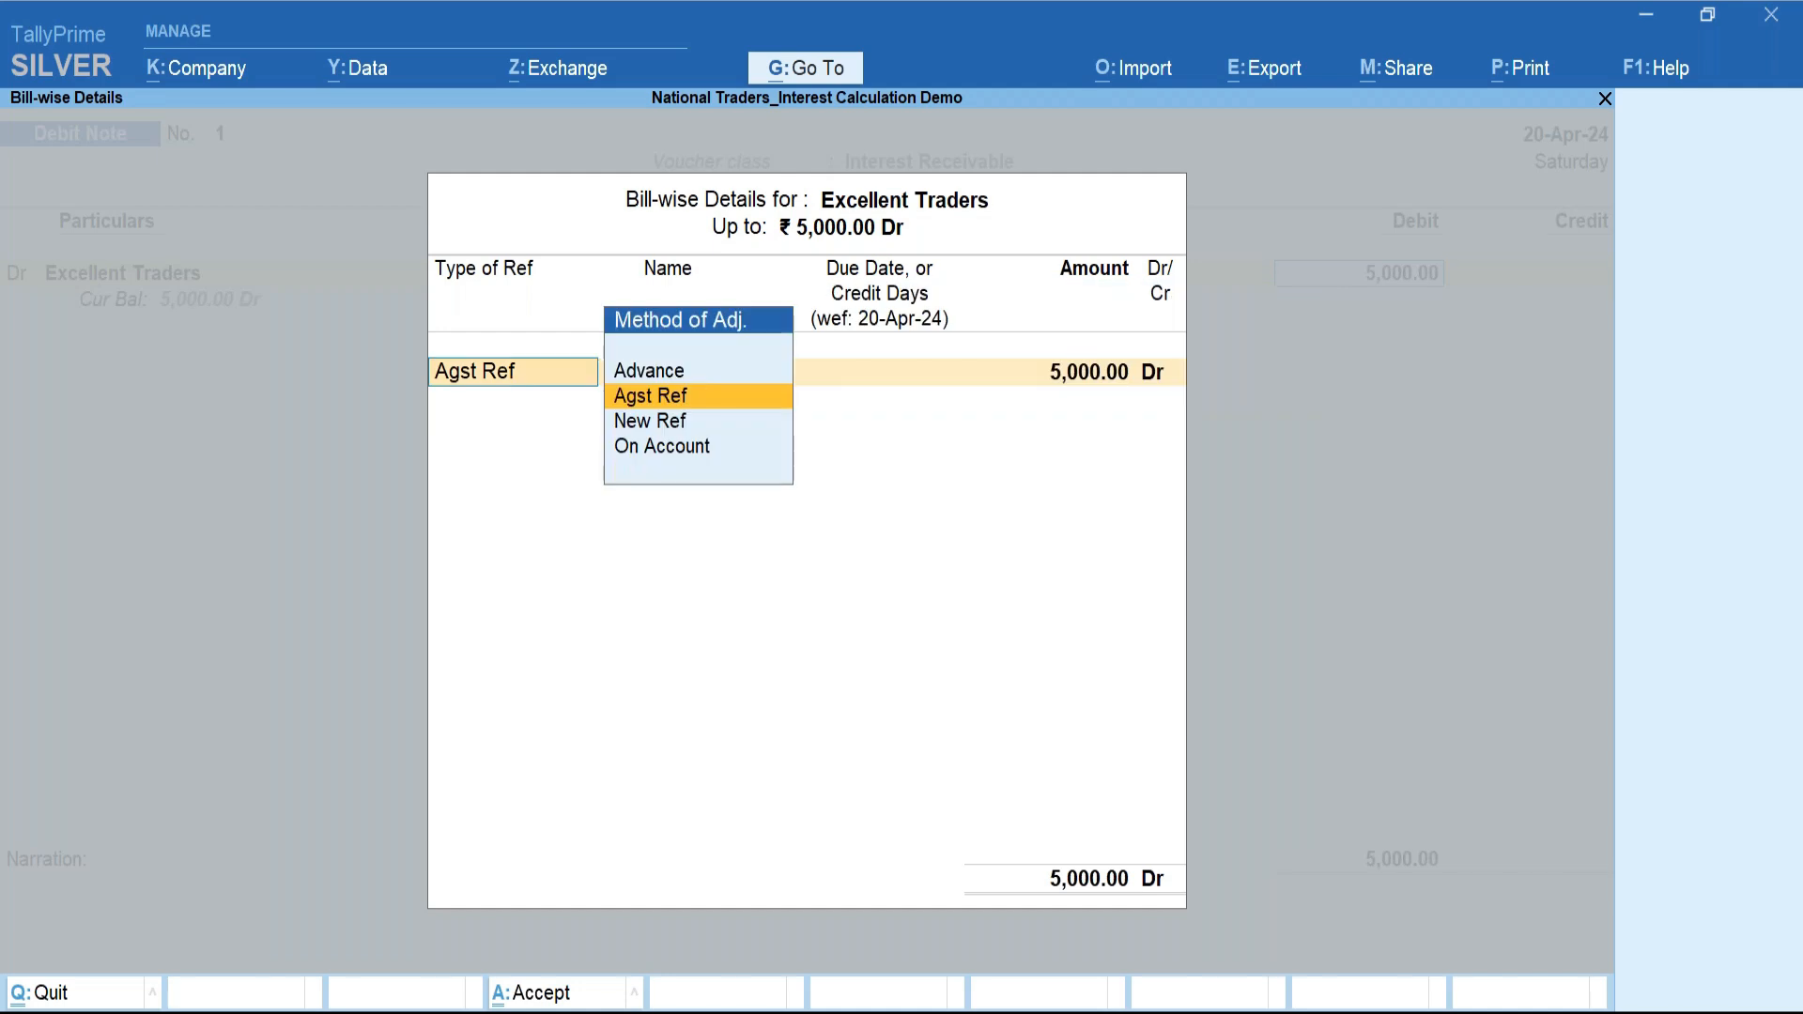
pyautogui.press('Return')
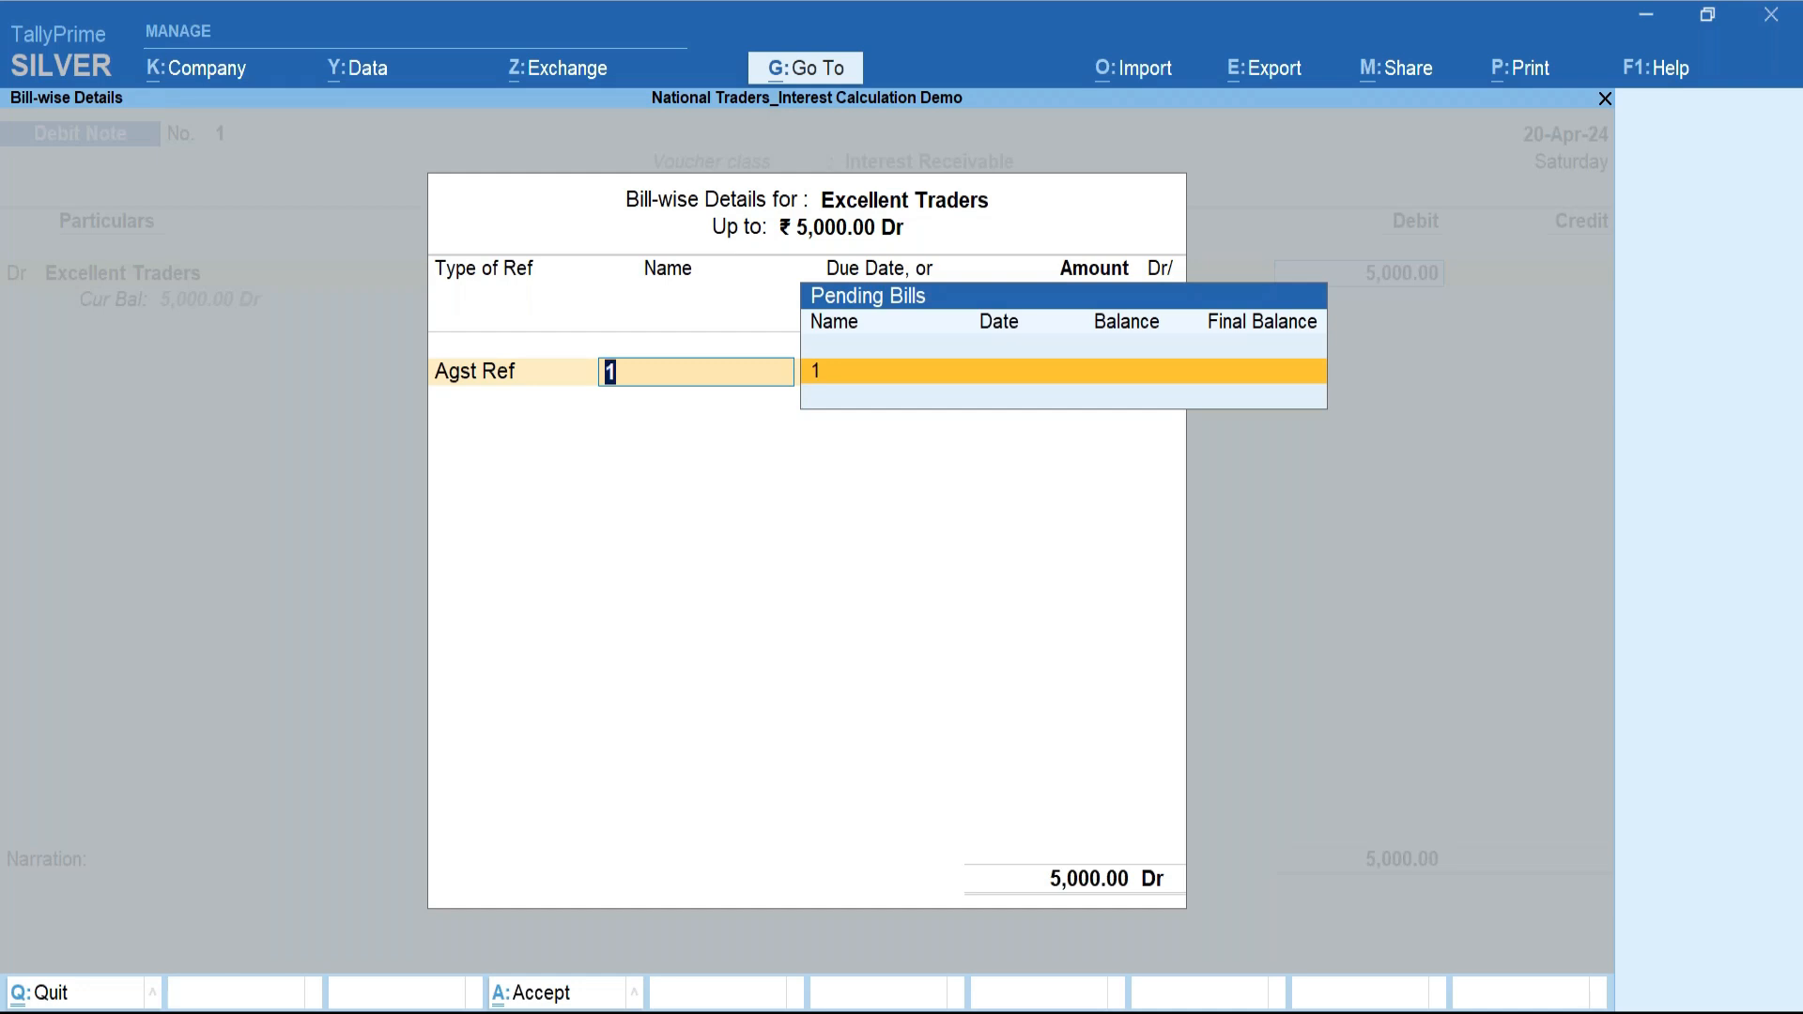
pyautogui.press('BackSpace')
pyautogui.press('Down')
pyautogui.press('Return')
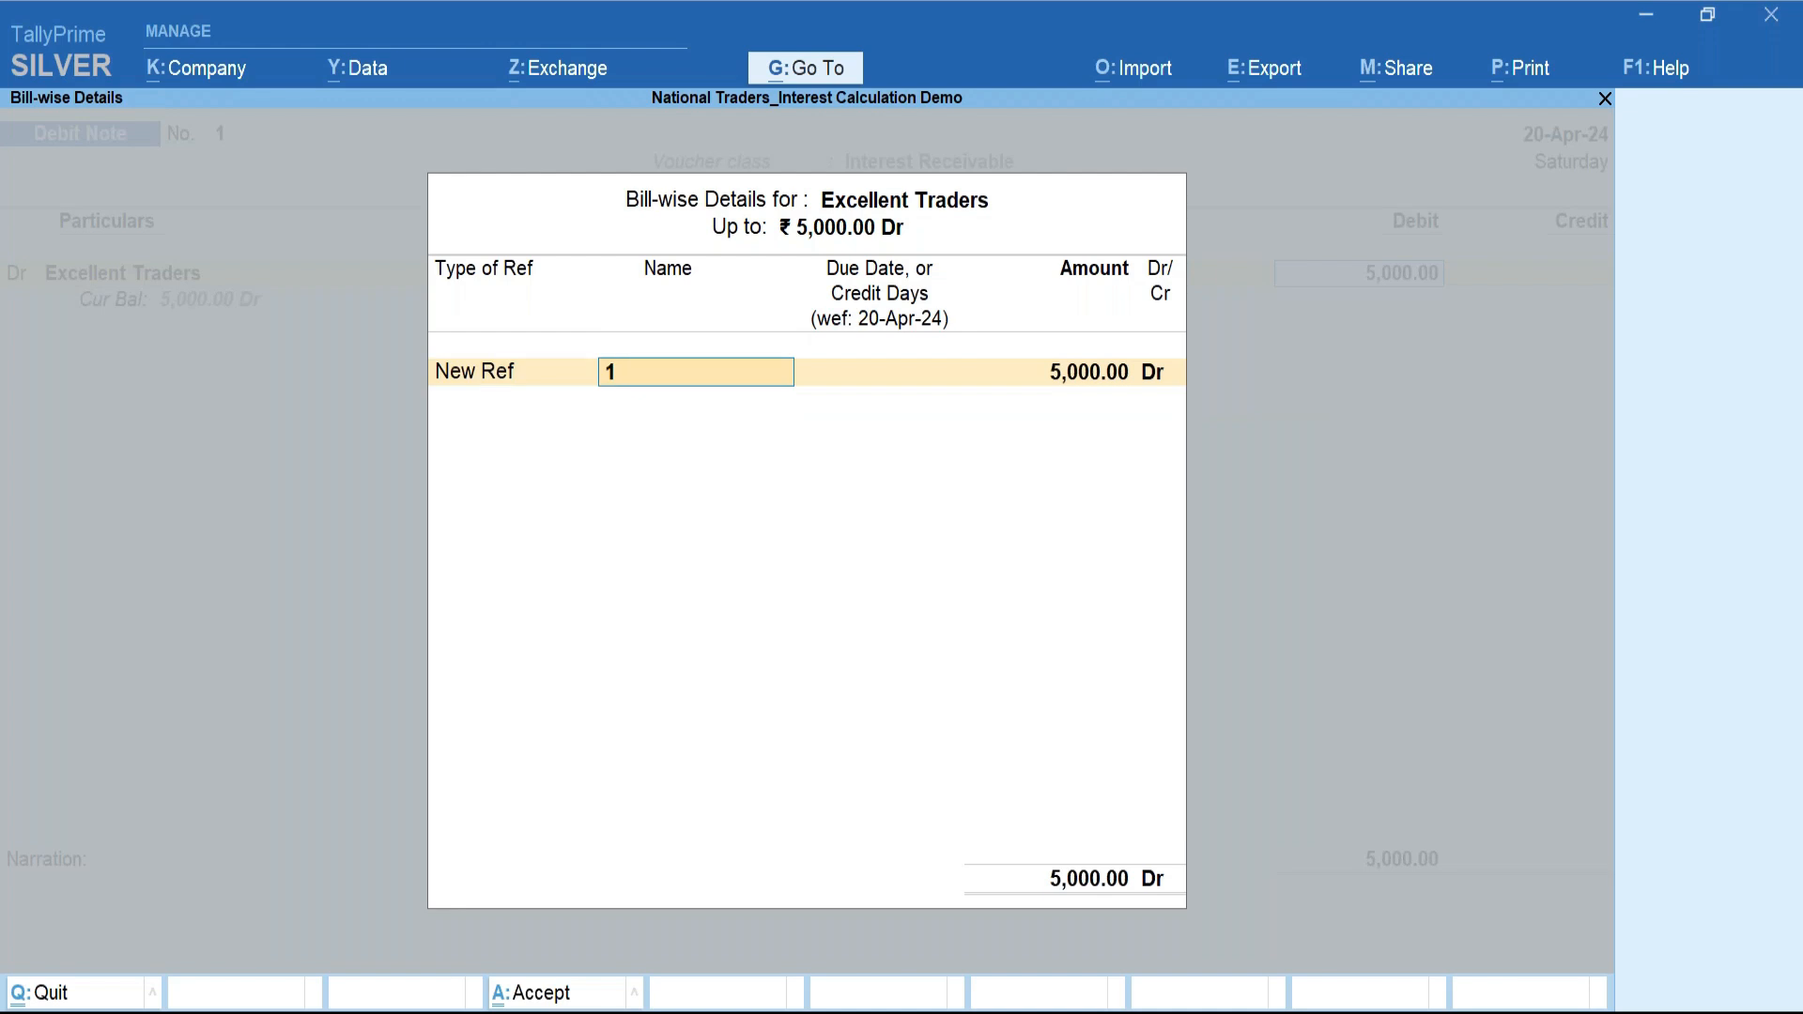
# Name the new bill reference Int-1, leave its due date blank and accept the amount of 5,000.00 Dr.
pyautogui.write('Int-1')
pyautogui.press('Return')
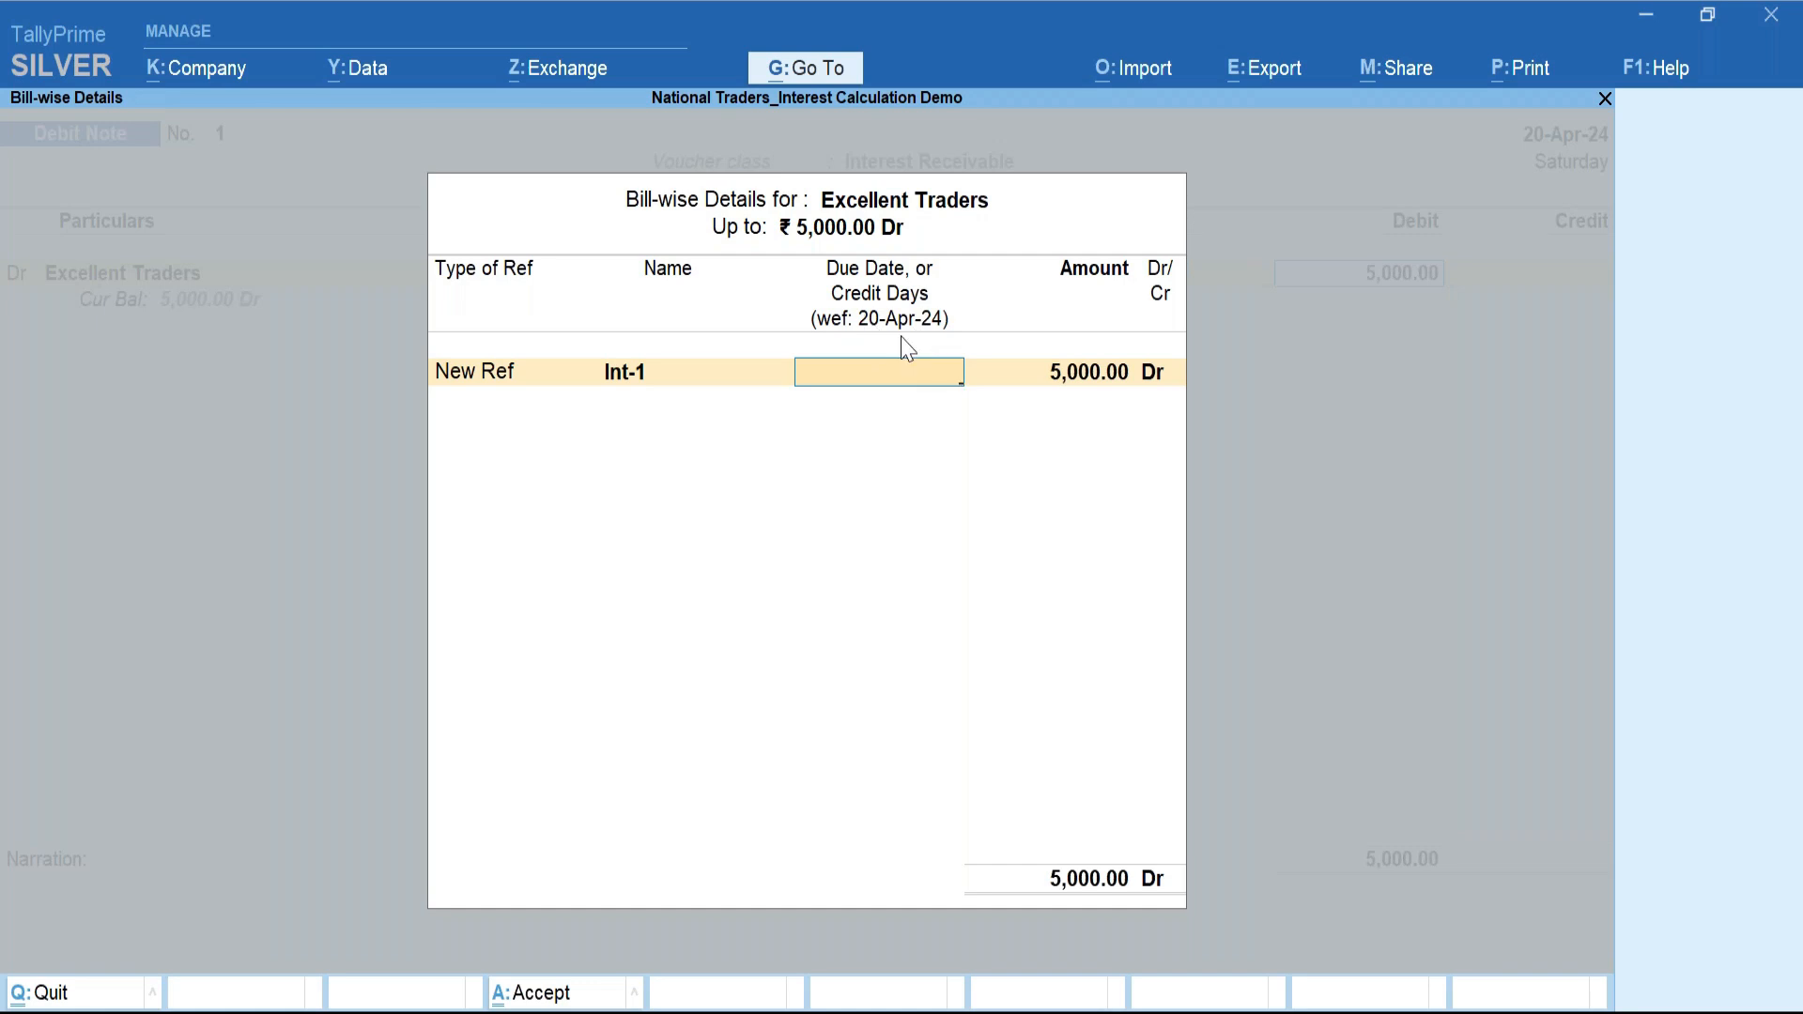
pyautogui.write('20')
pyautogui.press('Return')
pyautogui.press('BackSpace')
pyautogui.press('Return')
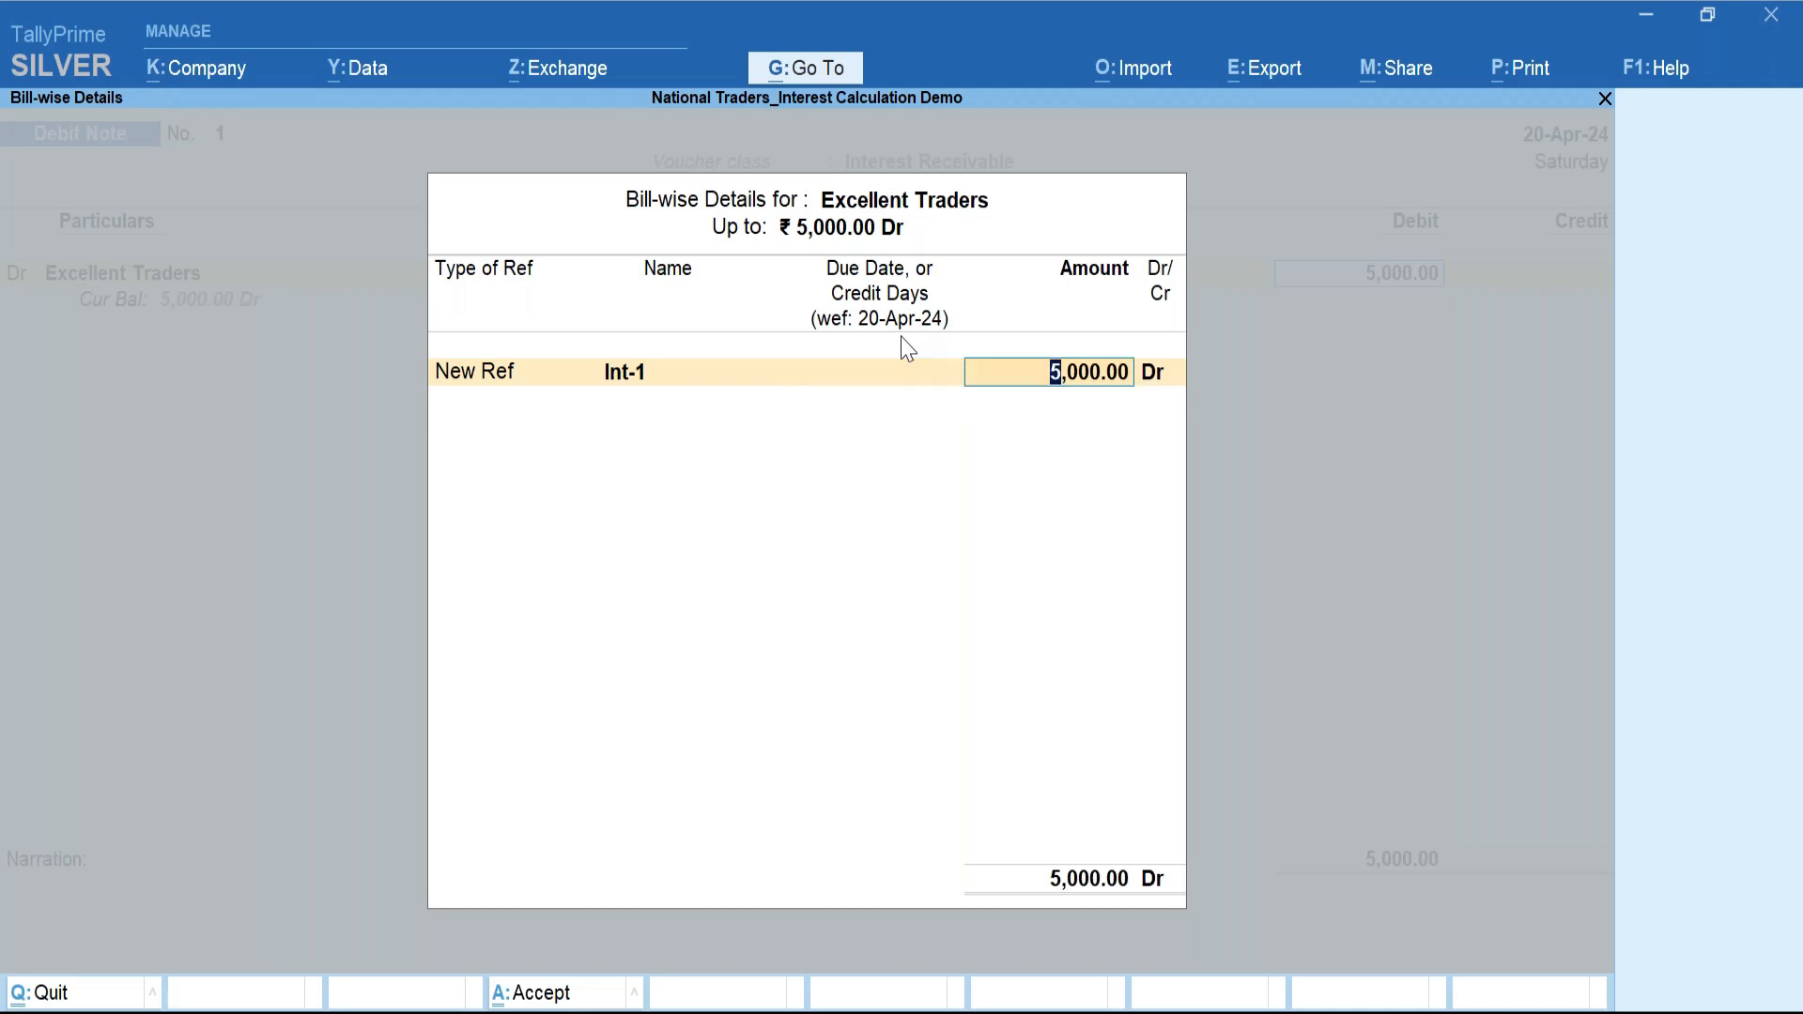
pyautogui.press('Return')
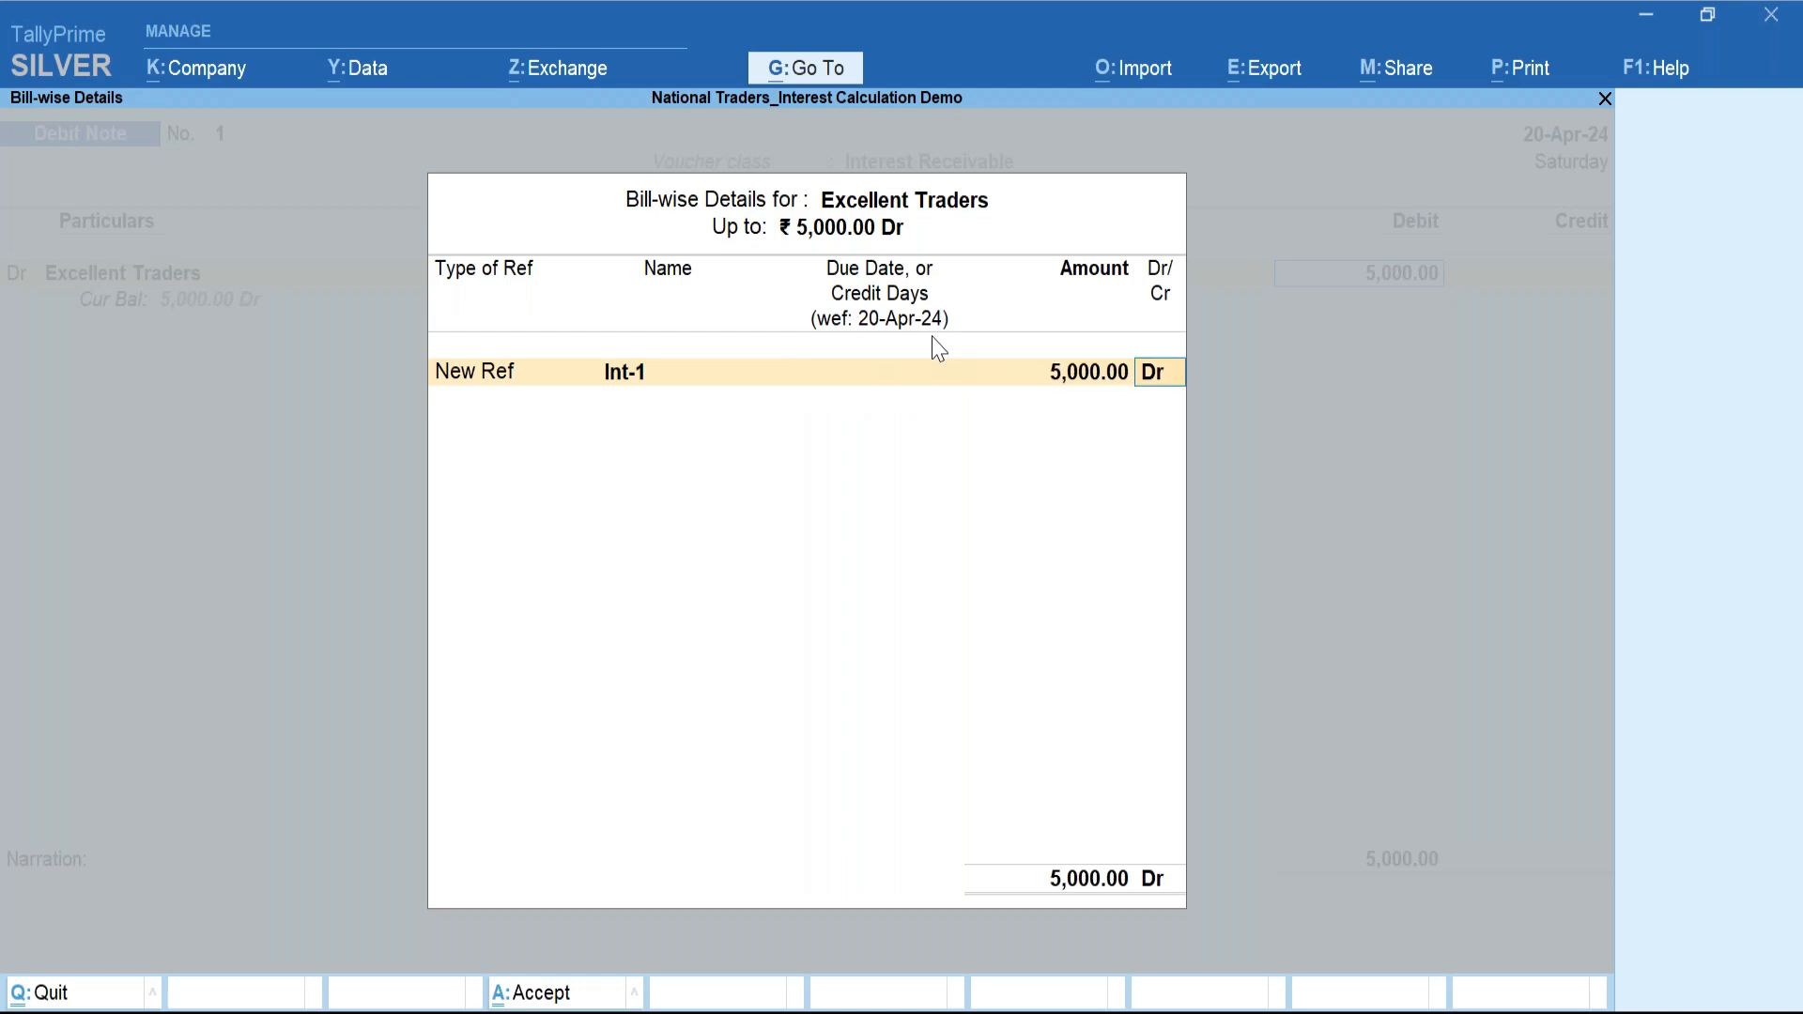
pyautogui.press('Return')
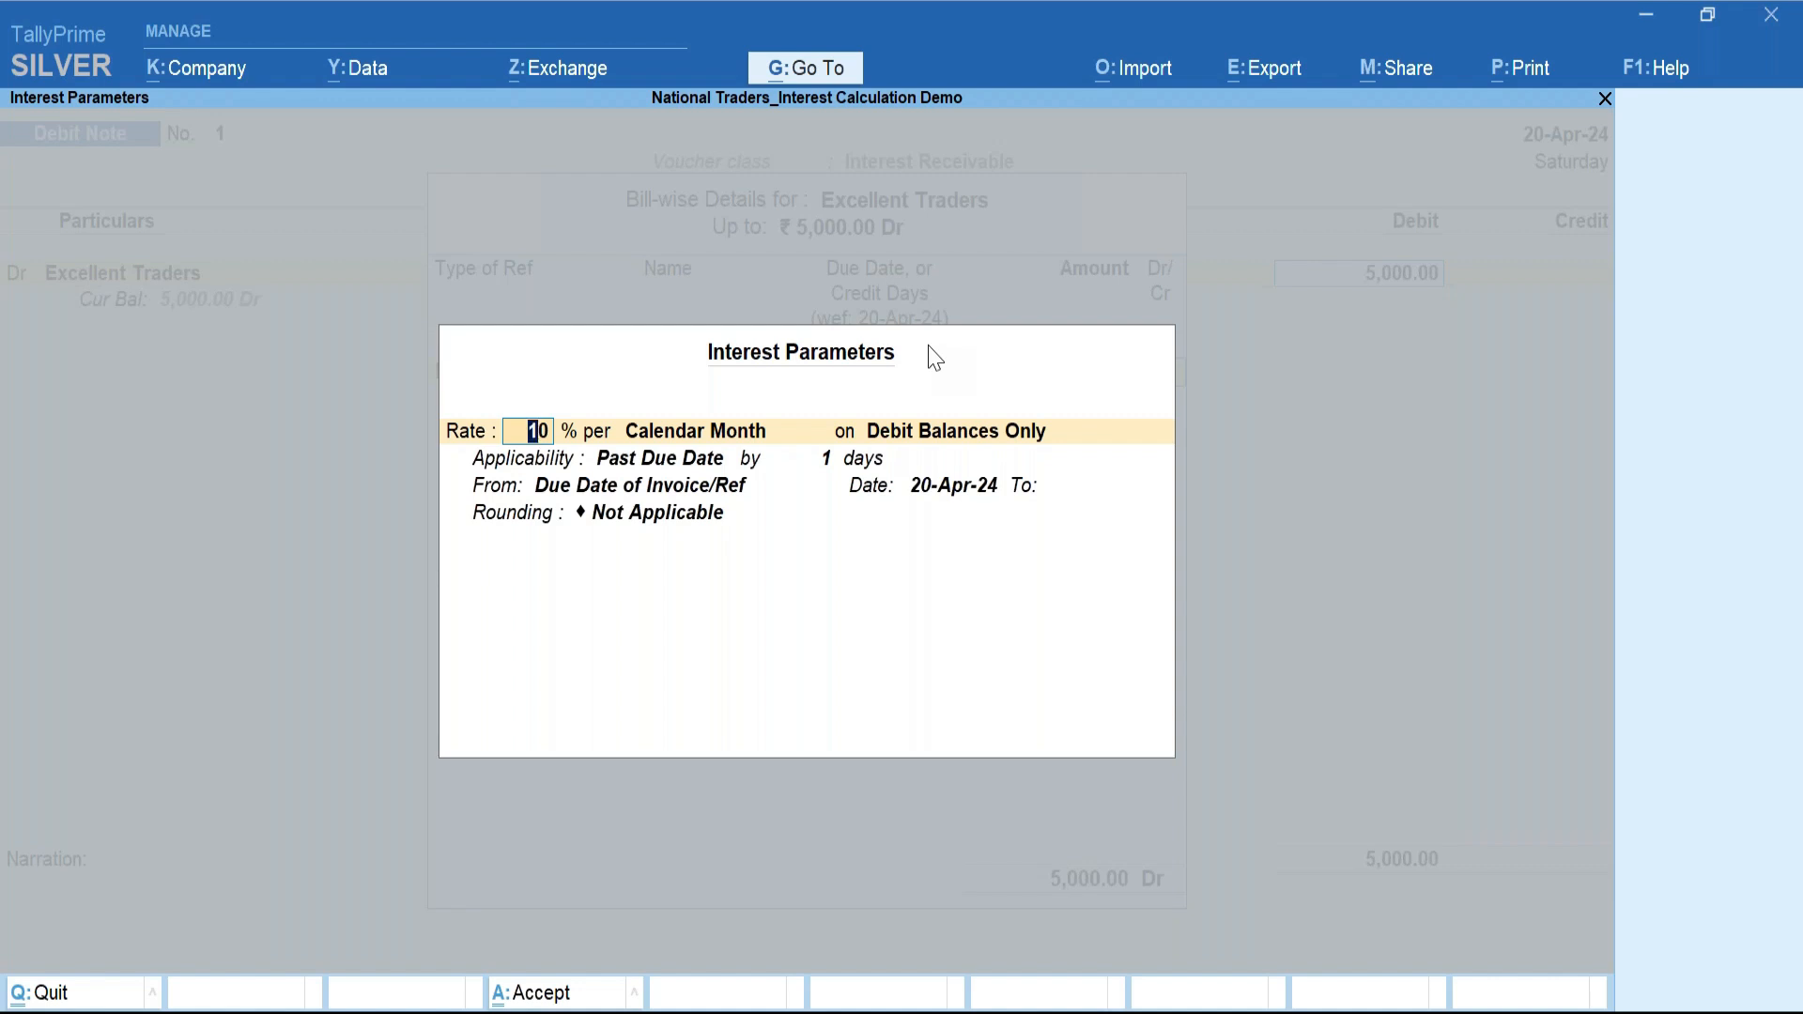
# Accept the interest parameters, credit Interest Receivable with 5,000.00, and save the debit note for Excellent Traders.
pyautogui.press('ctrl')
pyautogui.hotkey('ctrl', 'a')
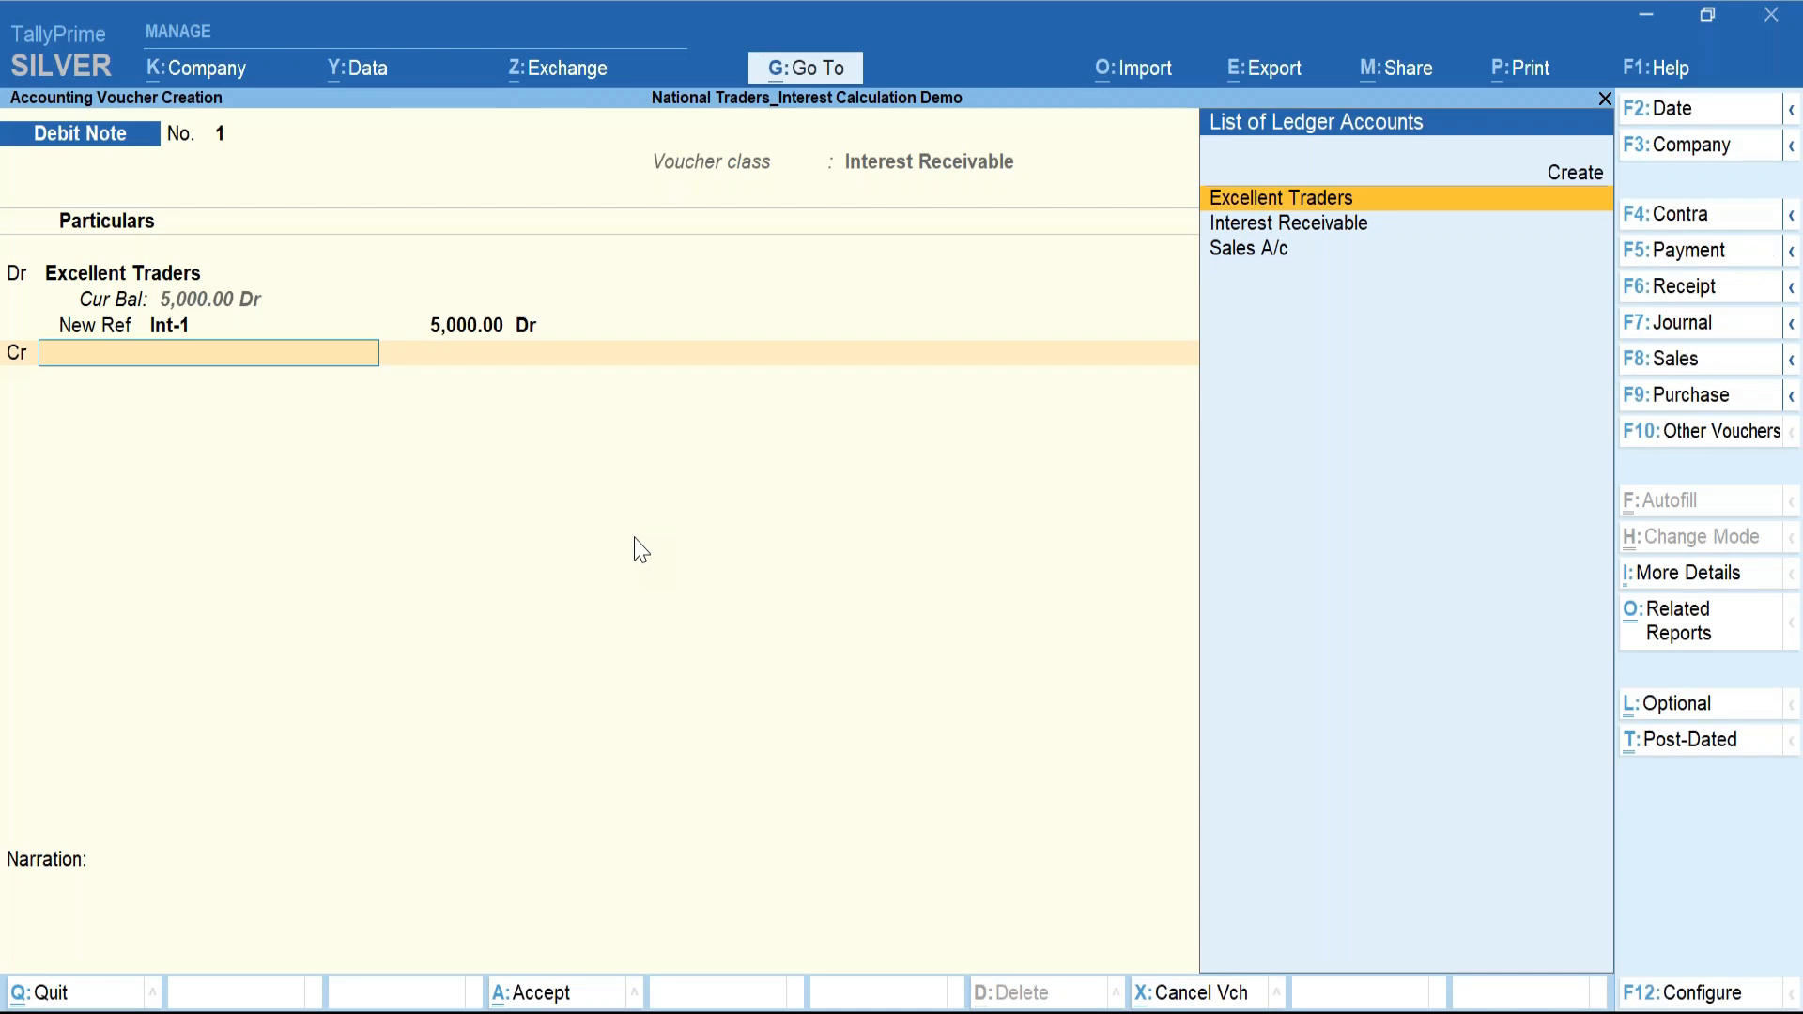
pyautogui.press('Down')
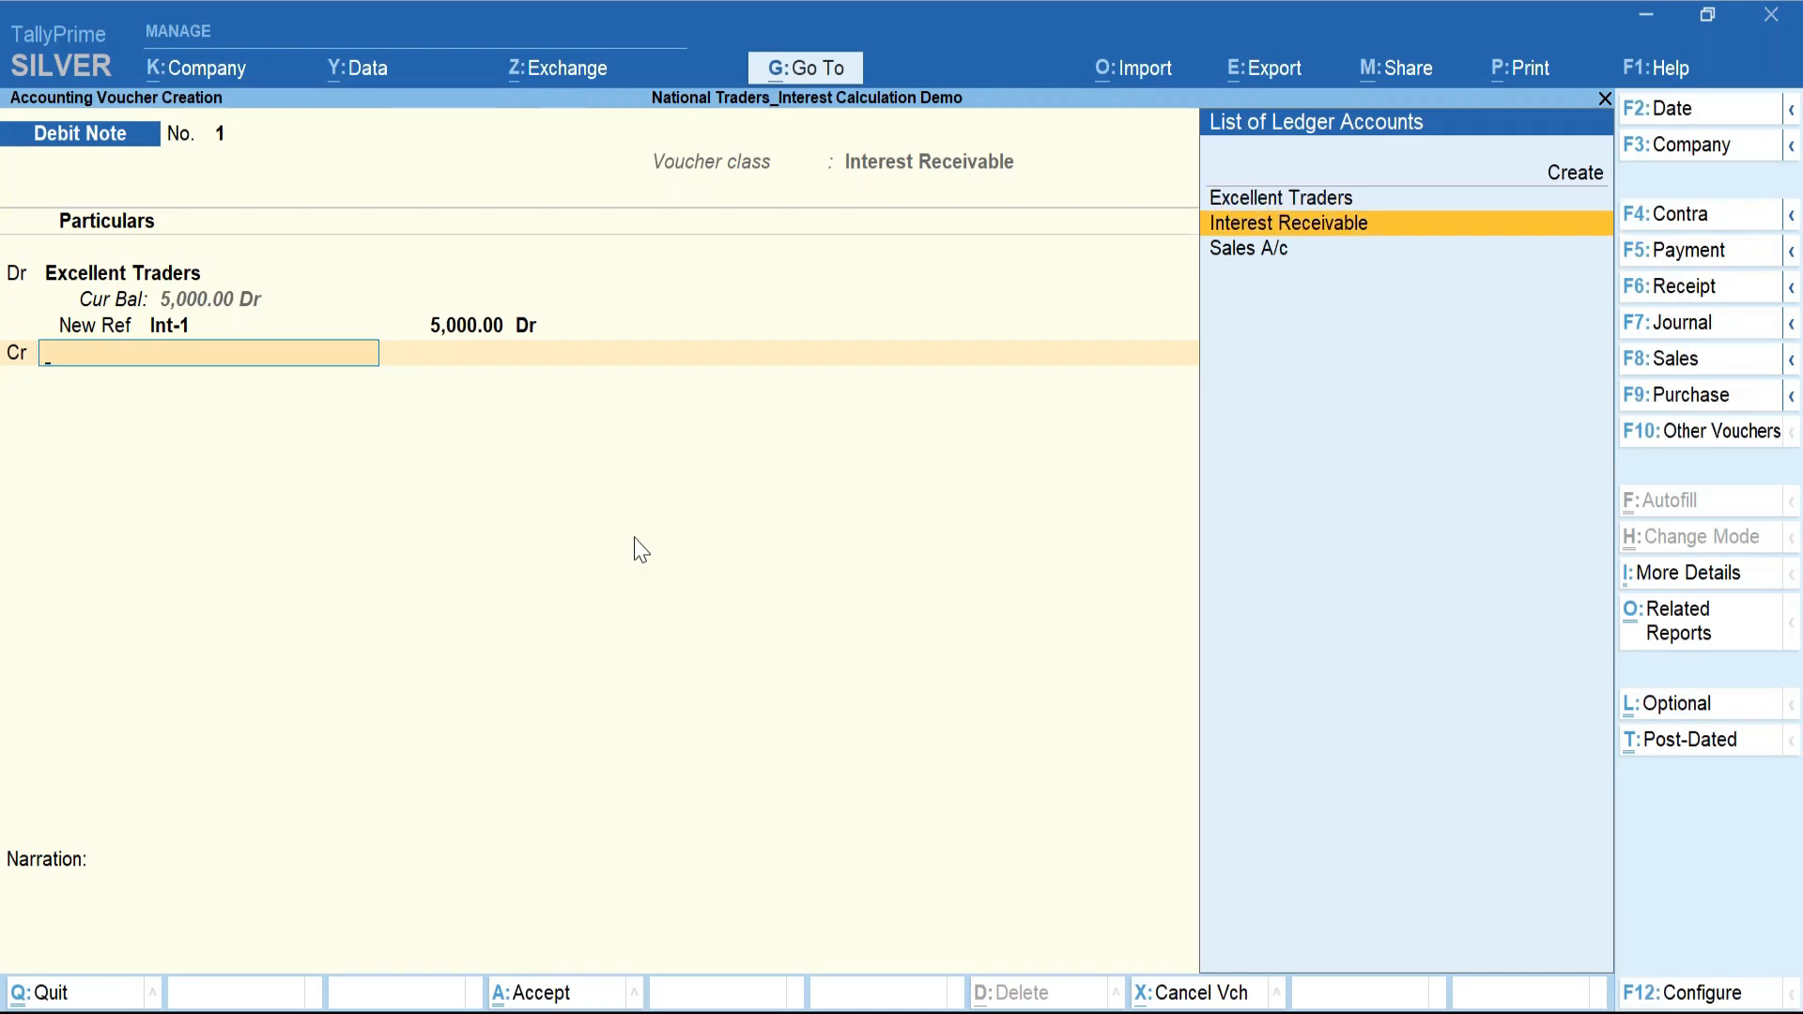
pyautogui.press('Return')
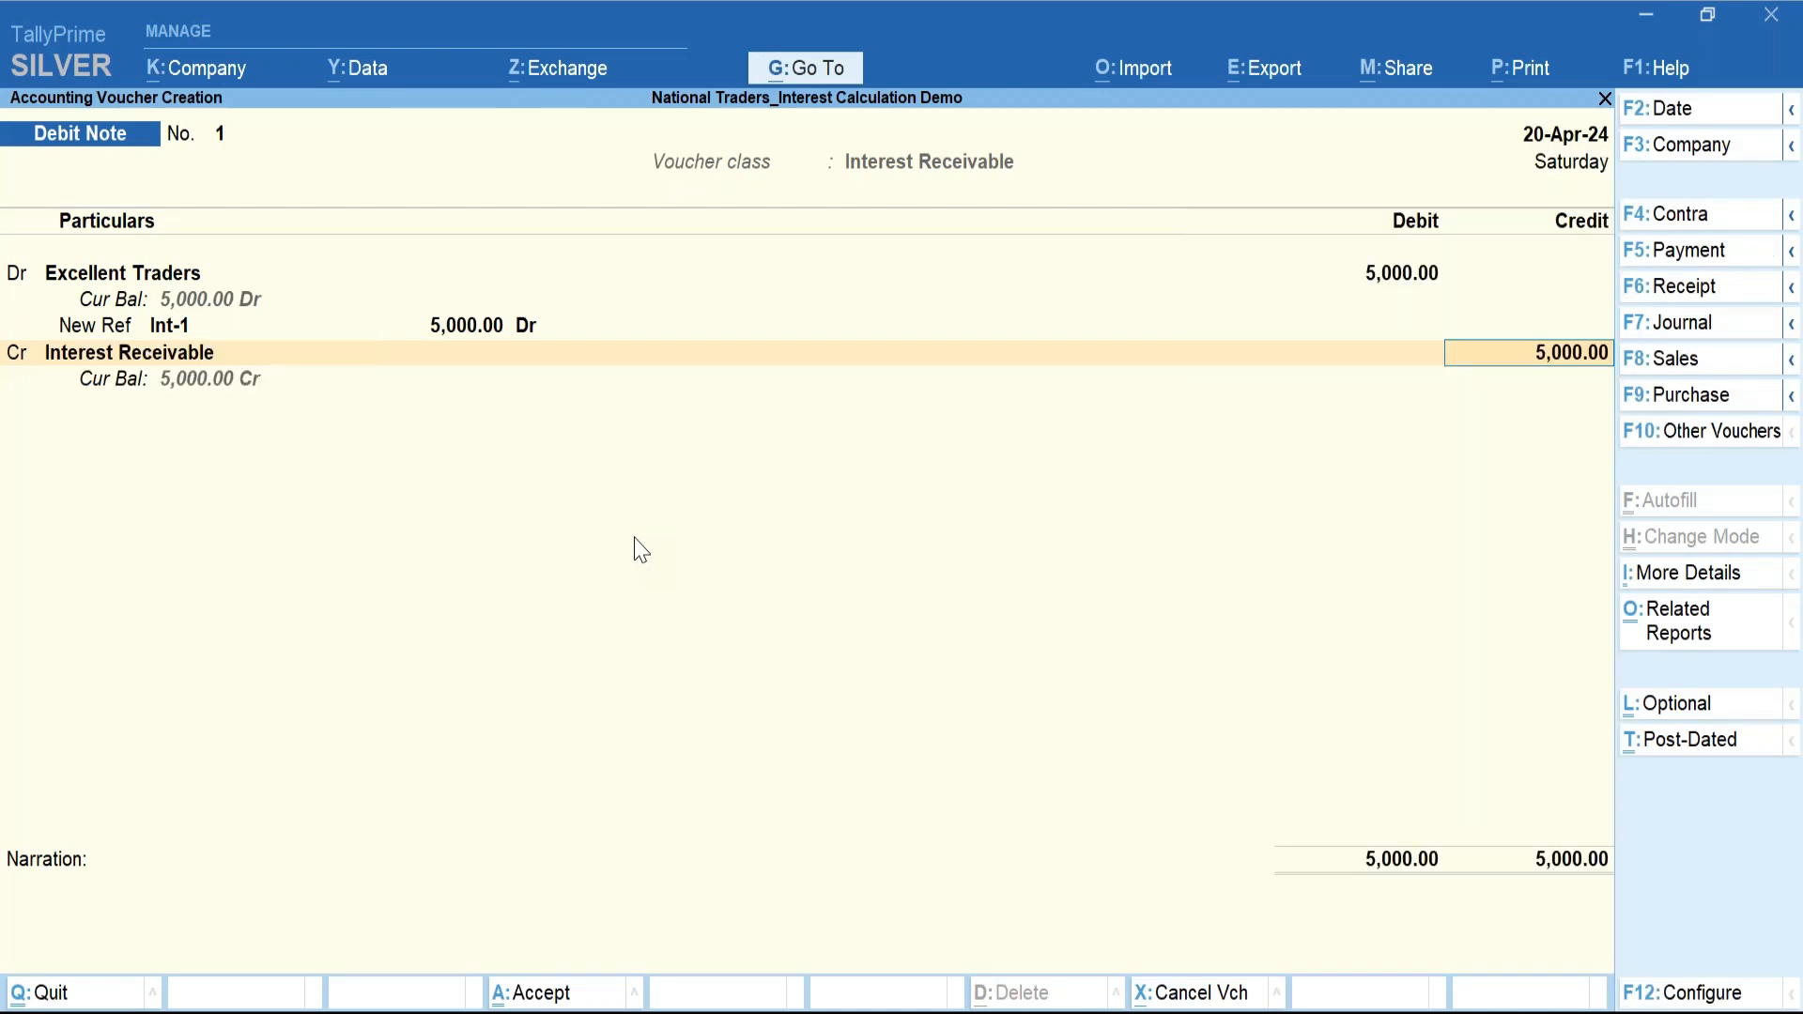
pyautogui.press('Return')
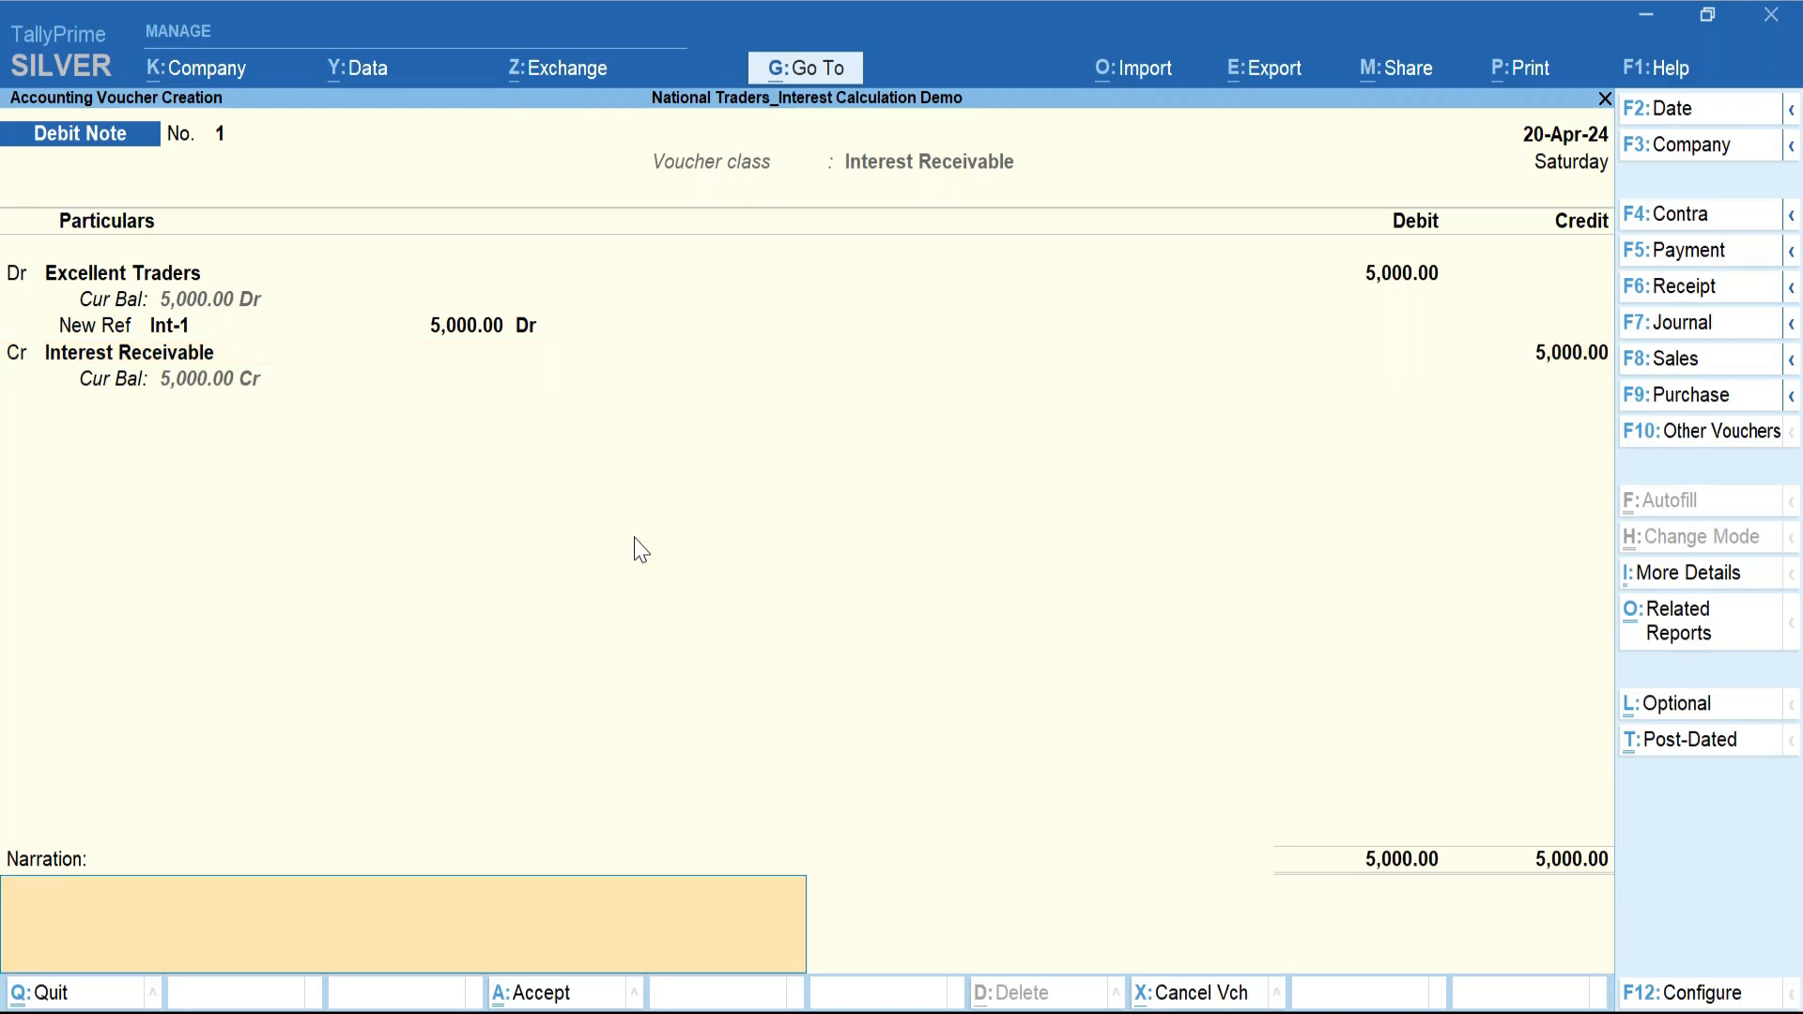
pyautogui.press('Return')
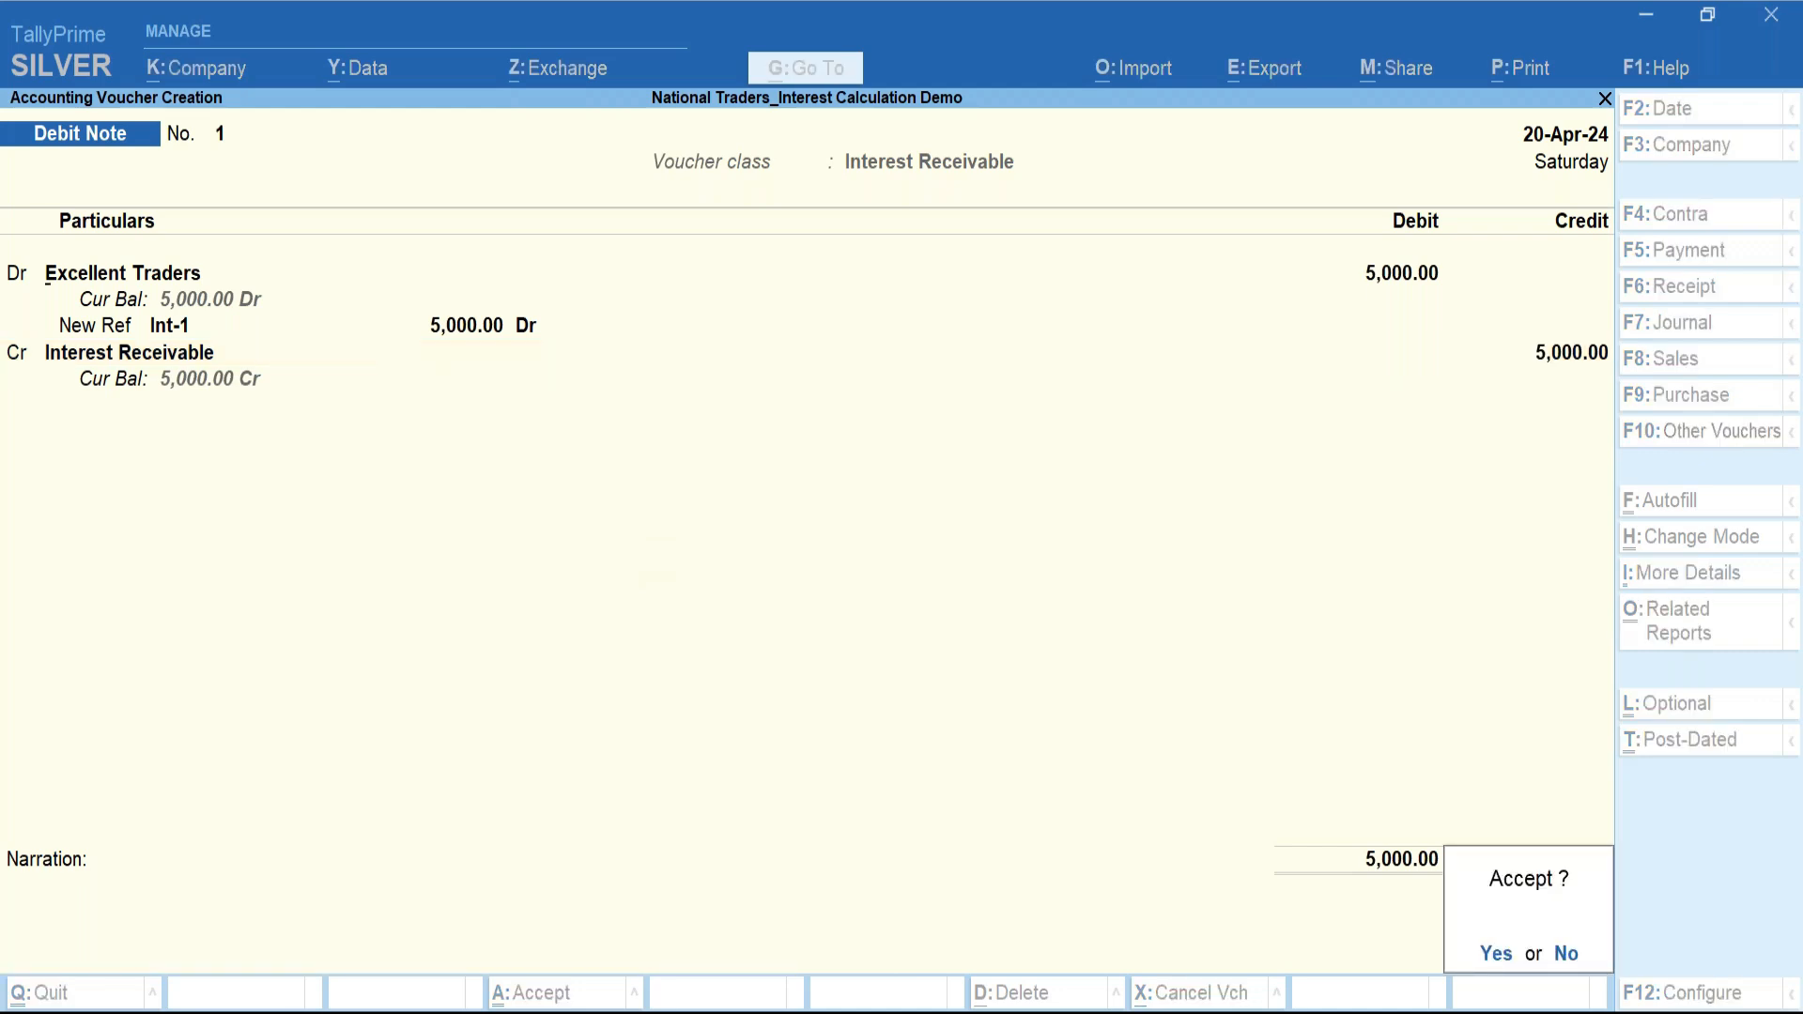
pyautogui.press('Return')
pyautogui.press('Escape')
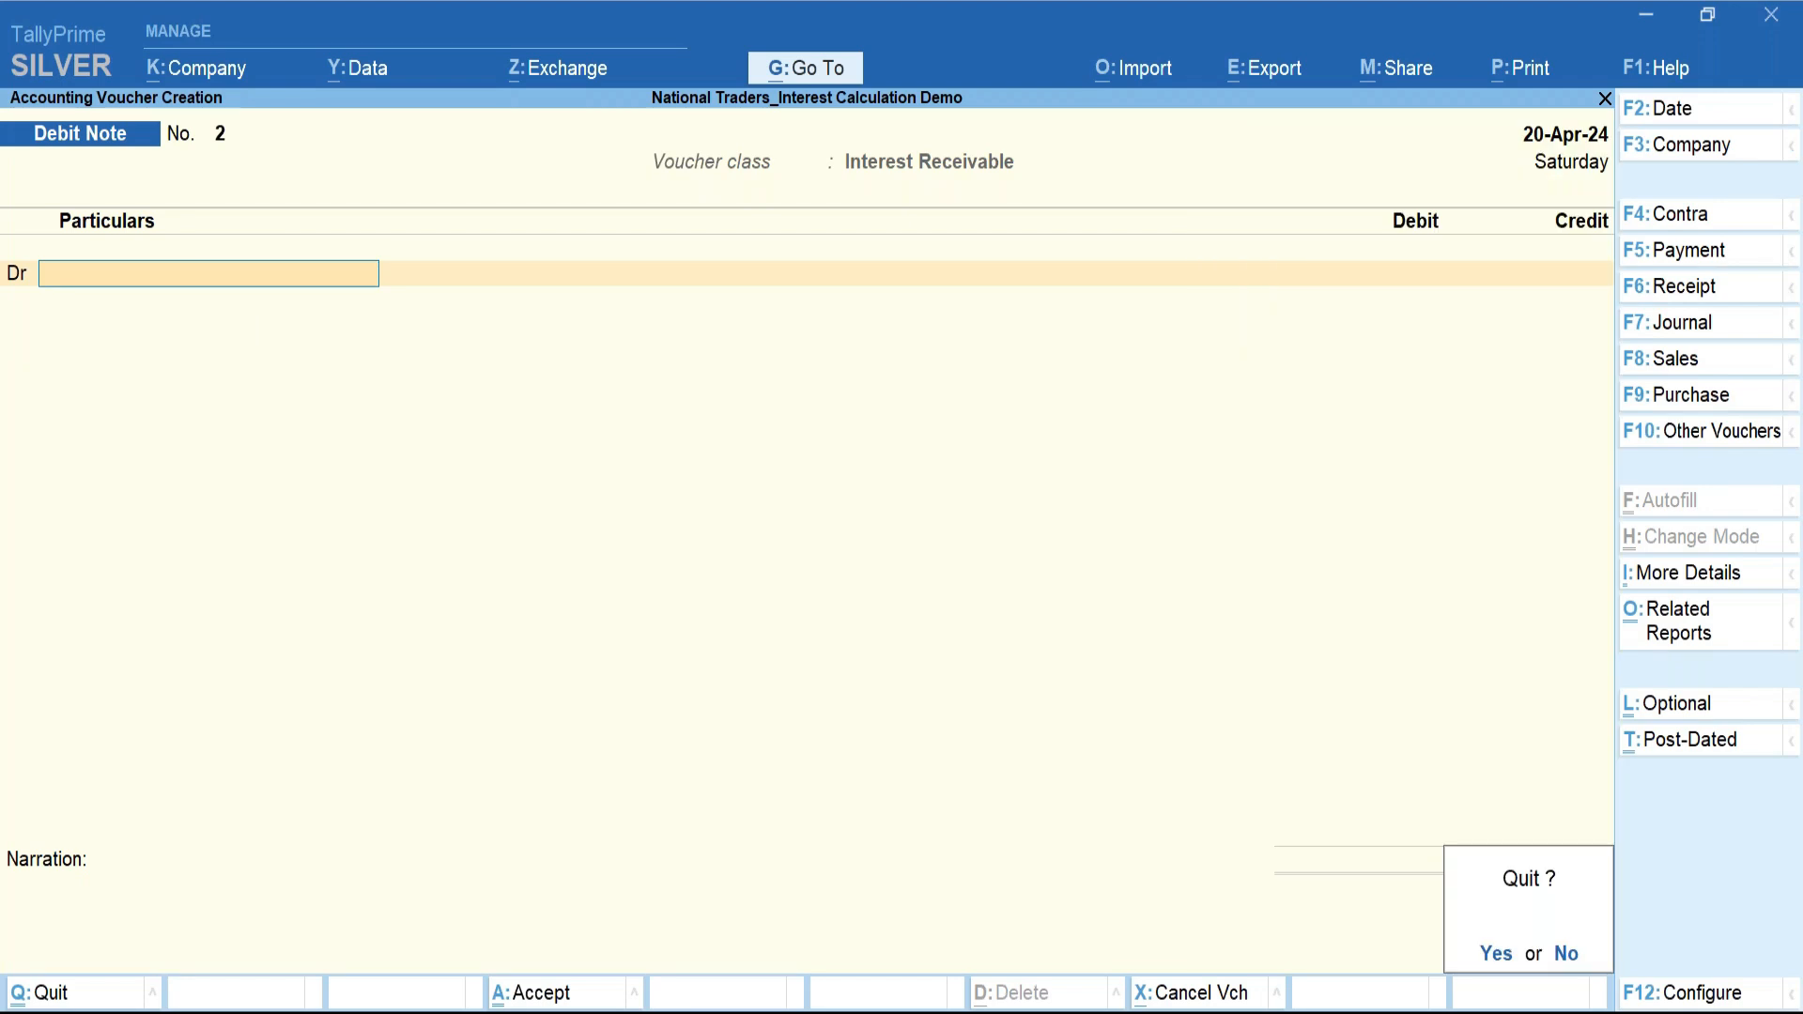
pyautogui.press('Return')
# Examine the ledger outstandings report for Excellent Traders and return to the Gateway of Tally.
pyautogui.press('d')
pyautogui.press('Down')
pyautogui.press('Down')
pyautogui.press('Down')
pyautogui.press('Down')
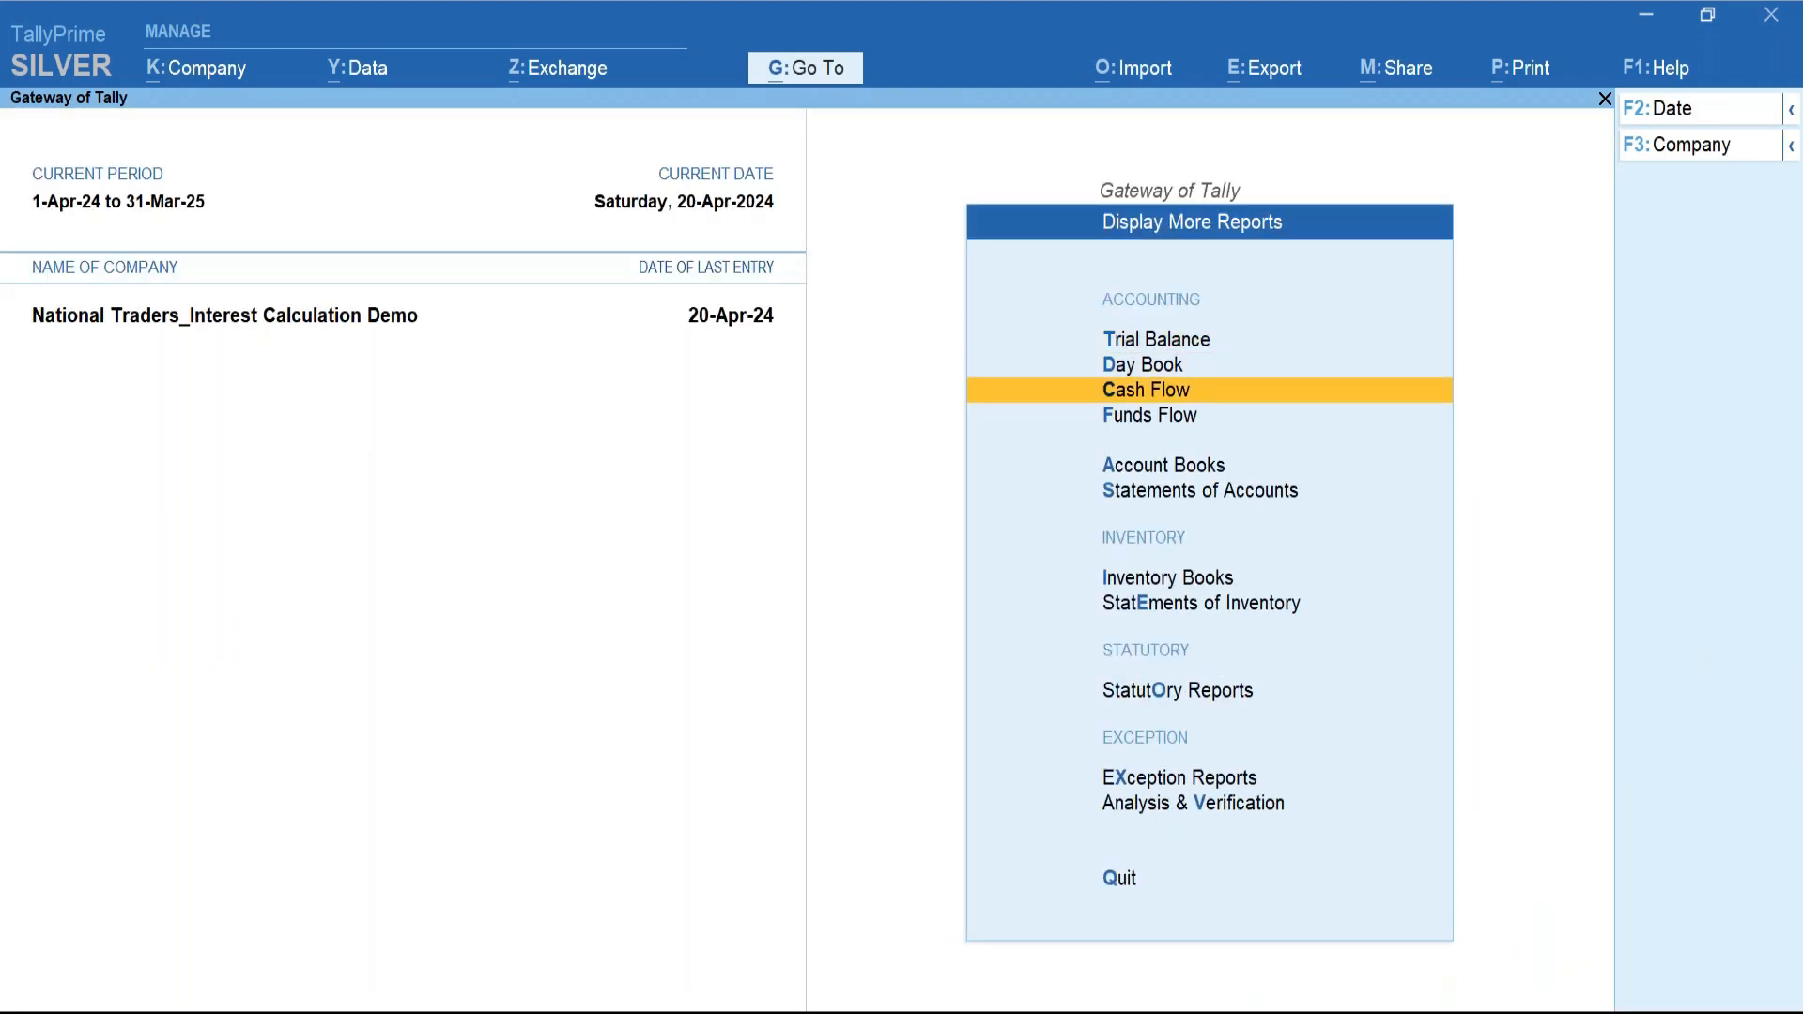
pyautogui.press('Return')
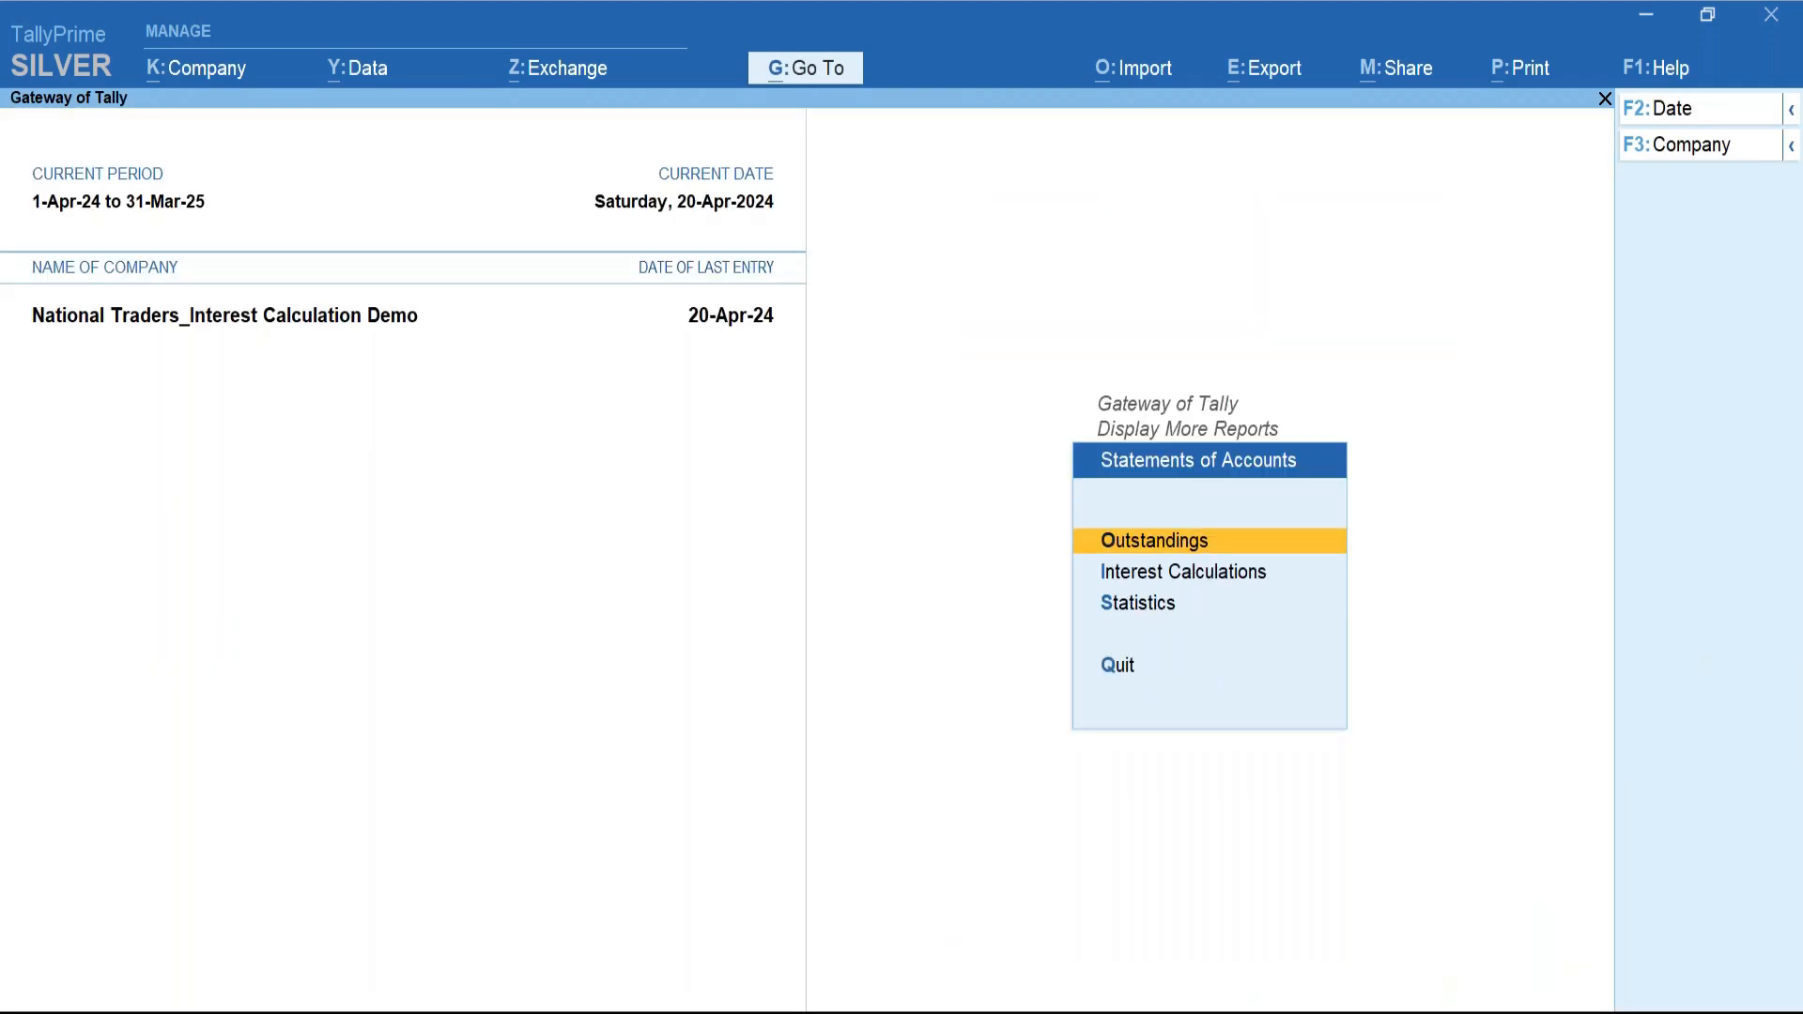
pyautogui.press('Return')
pyautogui.press('Down')
pyautogui.press('Down')
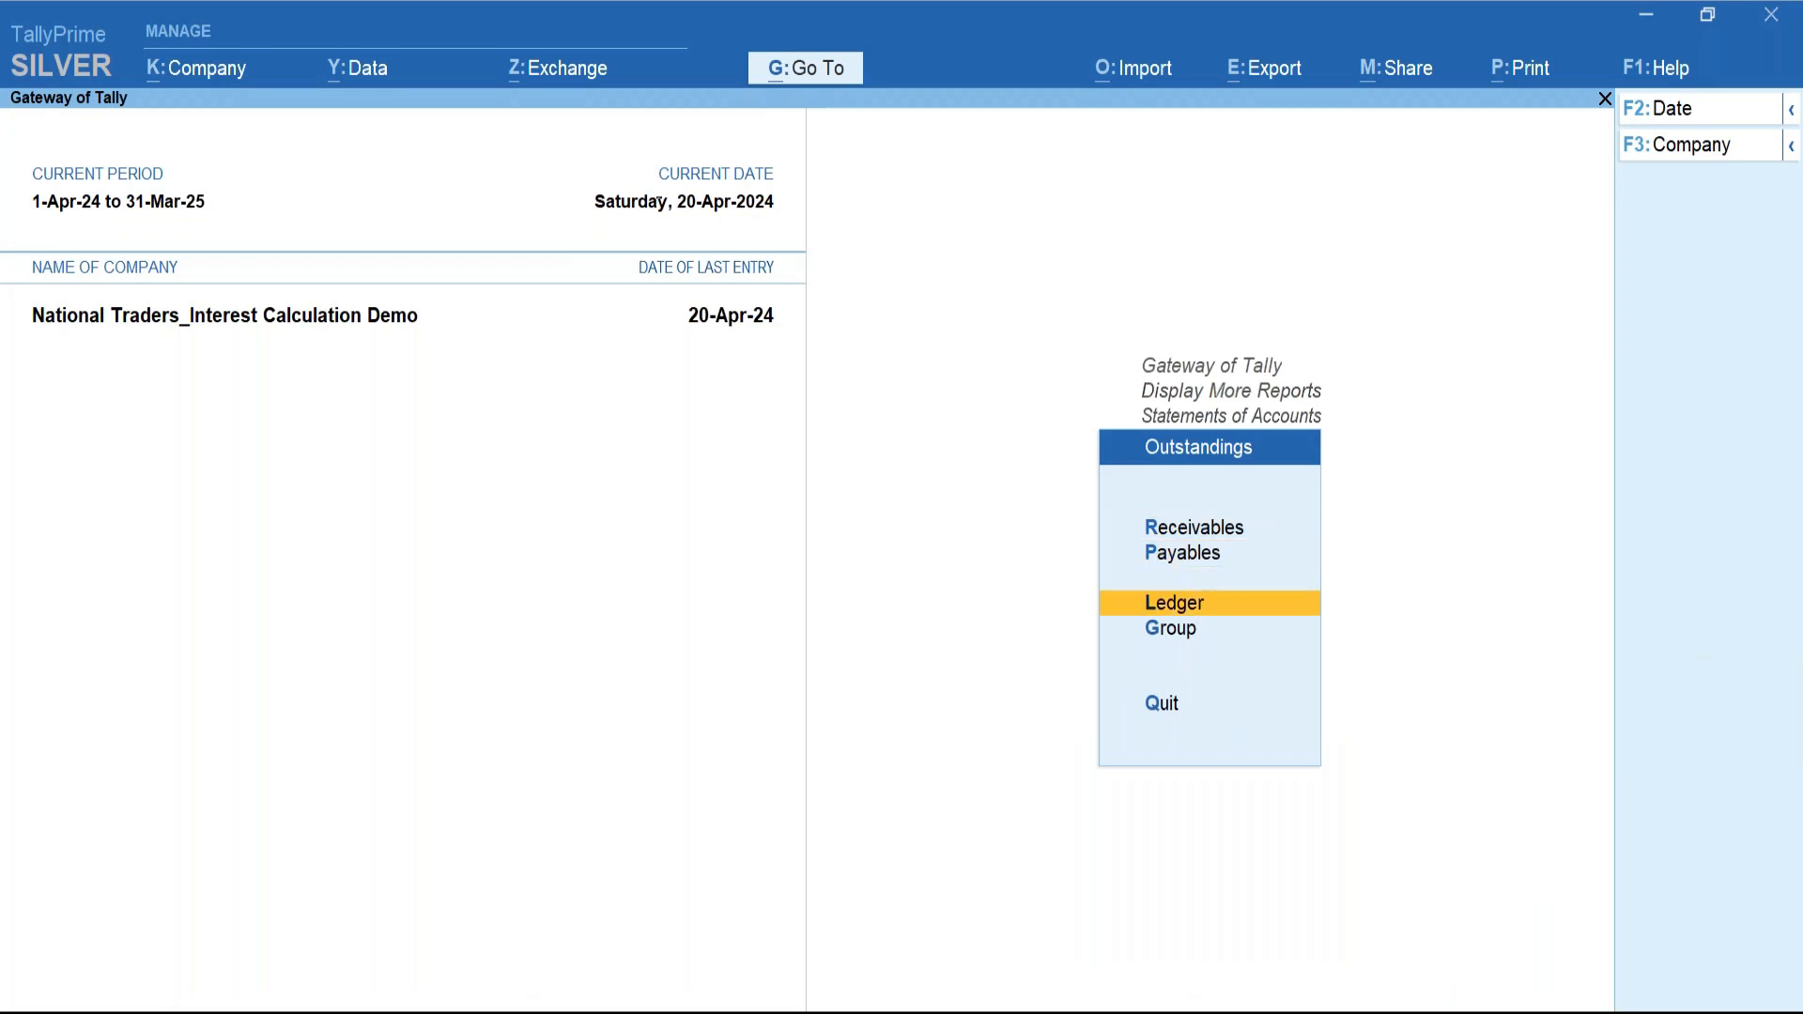
pyautogui.press('Return')
pyautogui.press('Return')
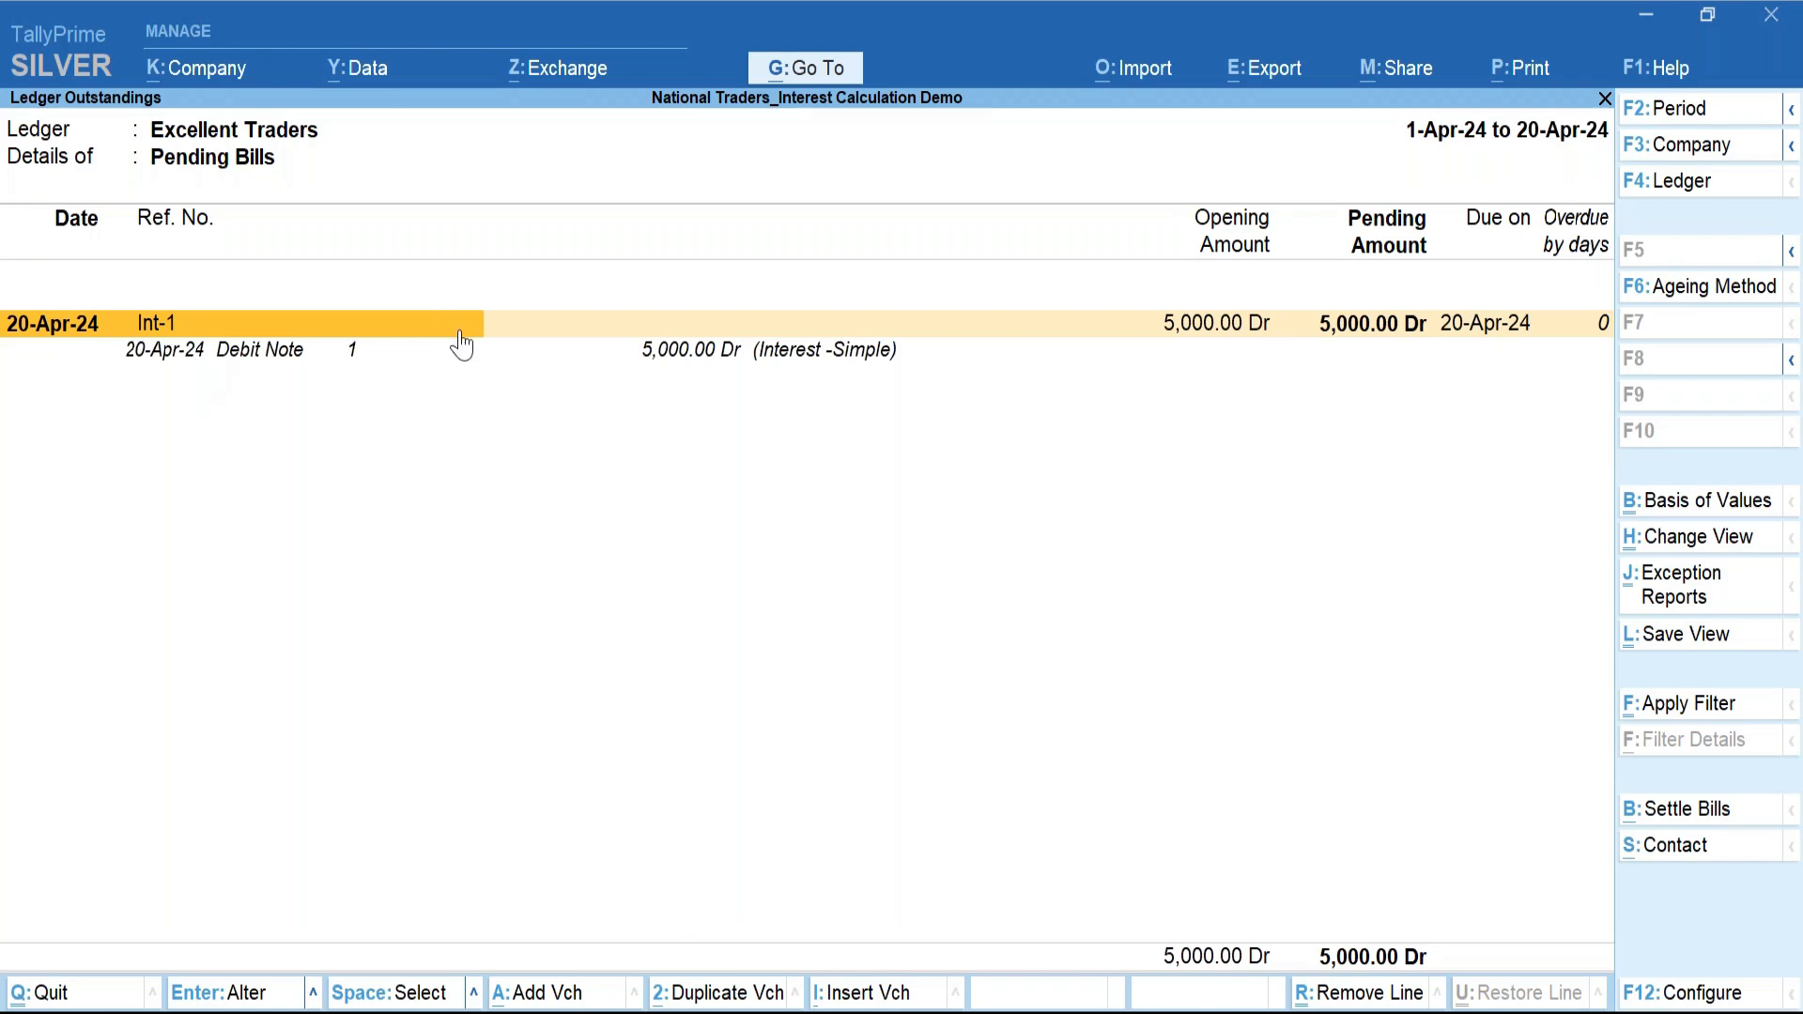
pyautogui.press('Escape')
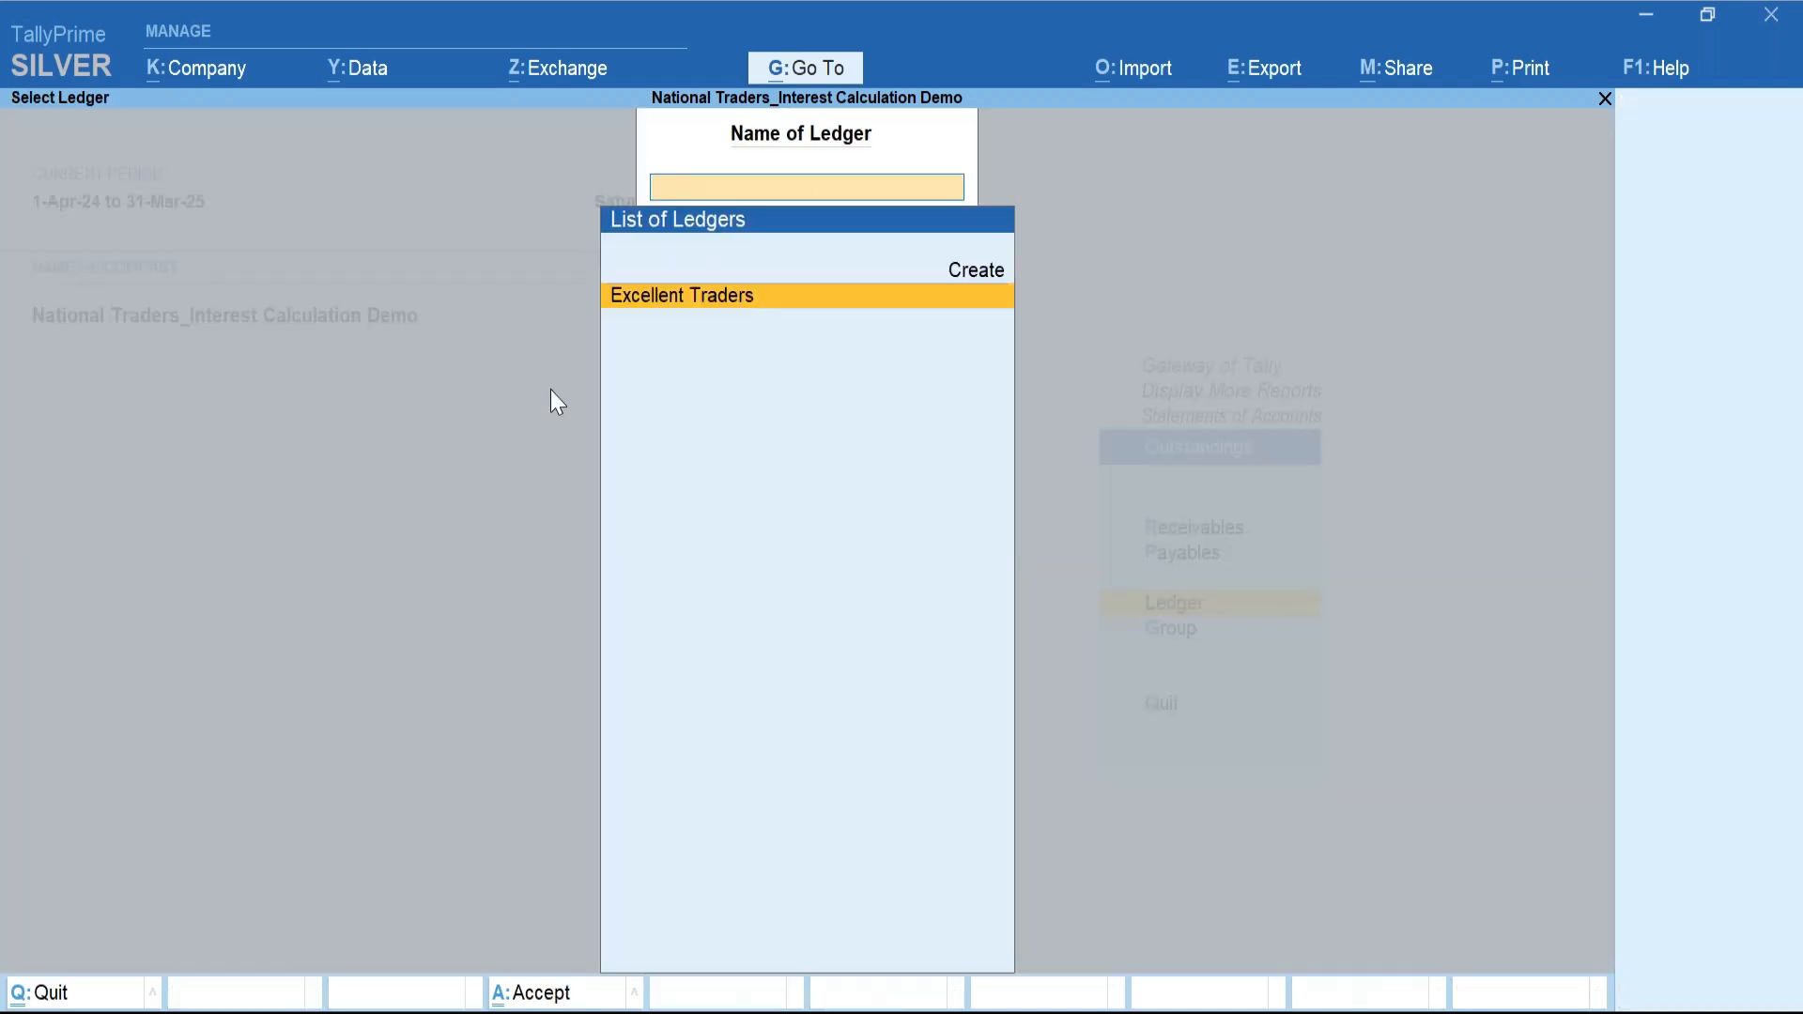
pyautogui.press('Escape')
pyautogui.press('Escape')
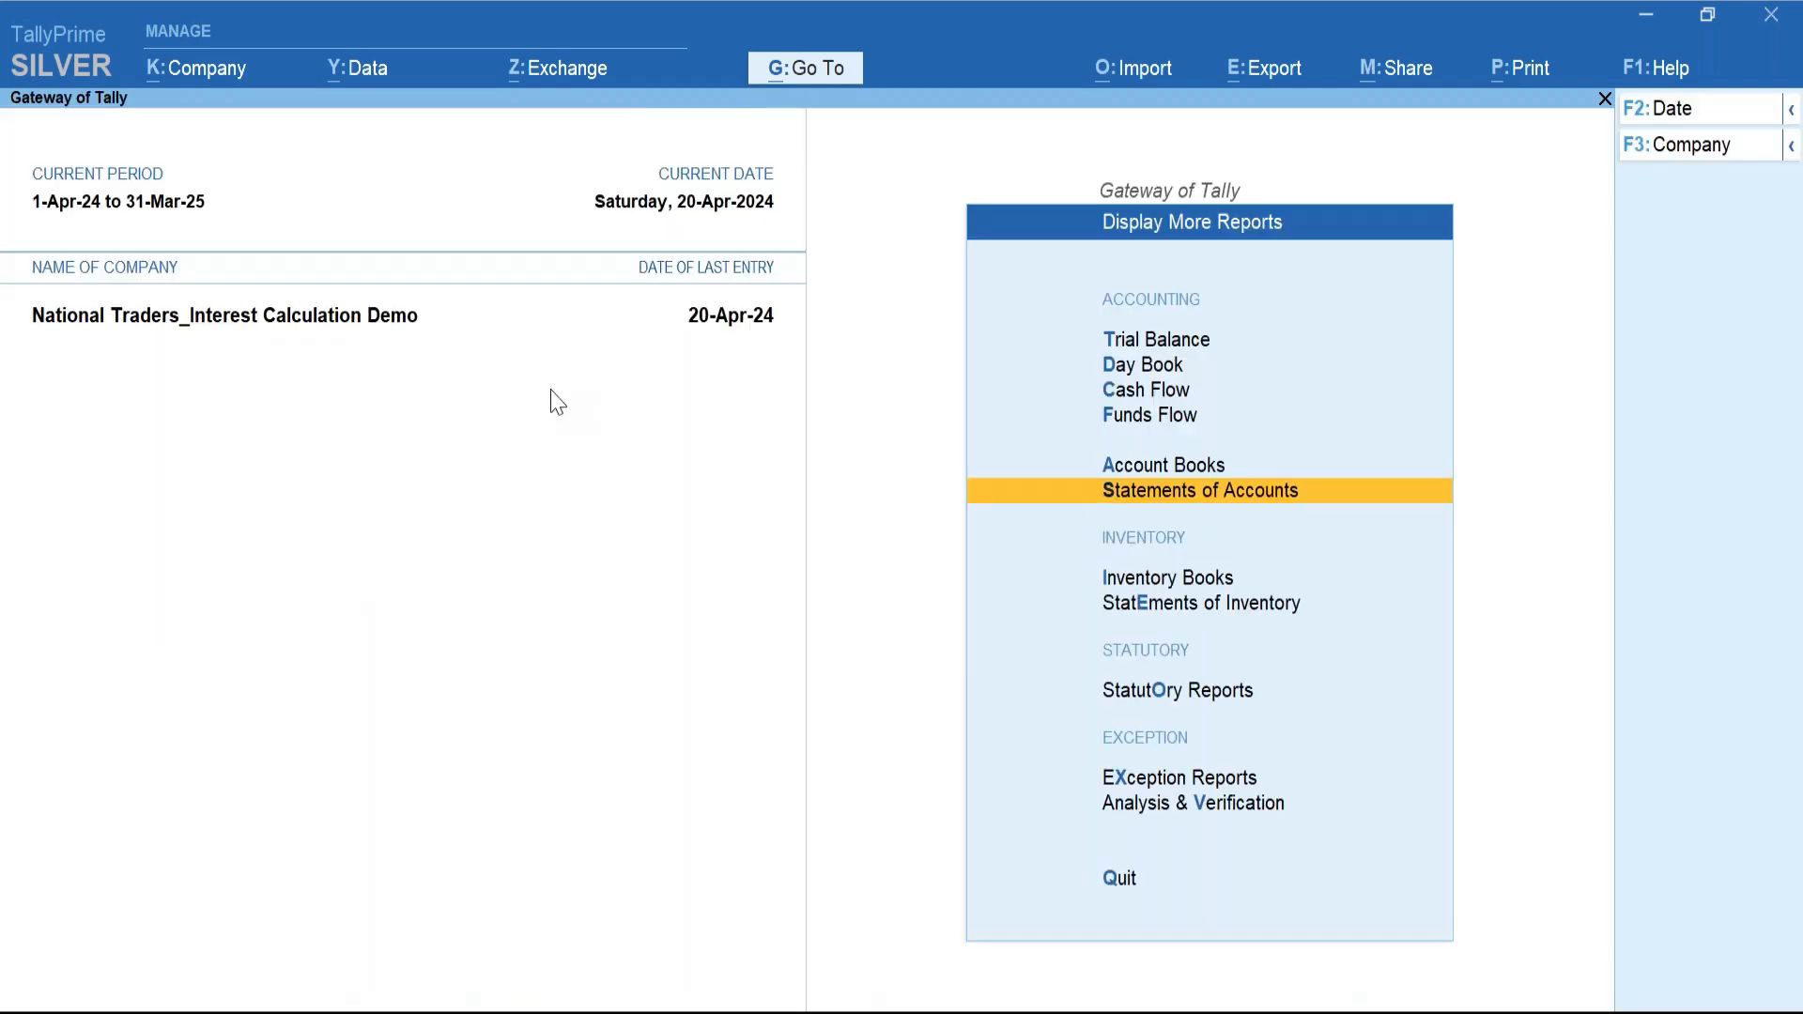
pyautogui.press('Escape')
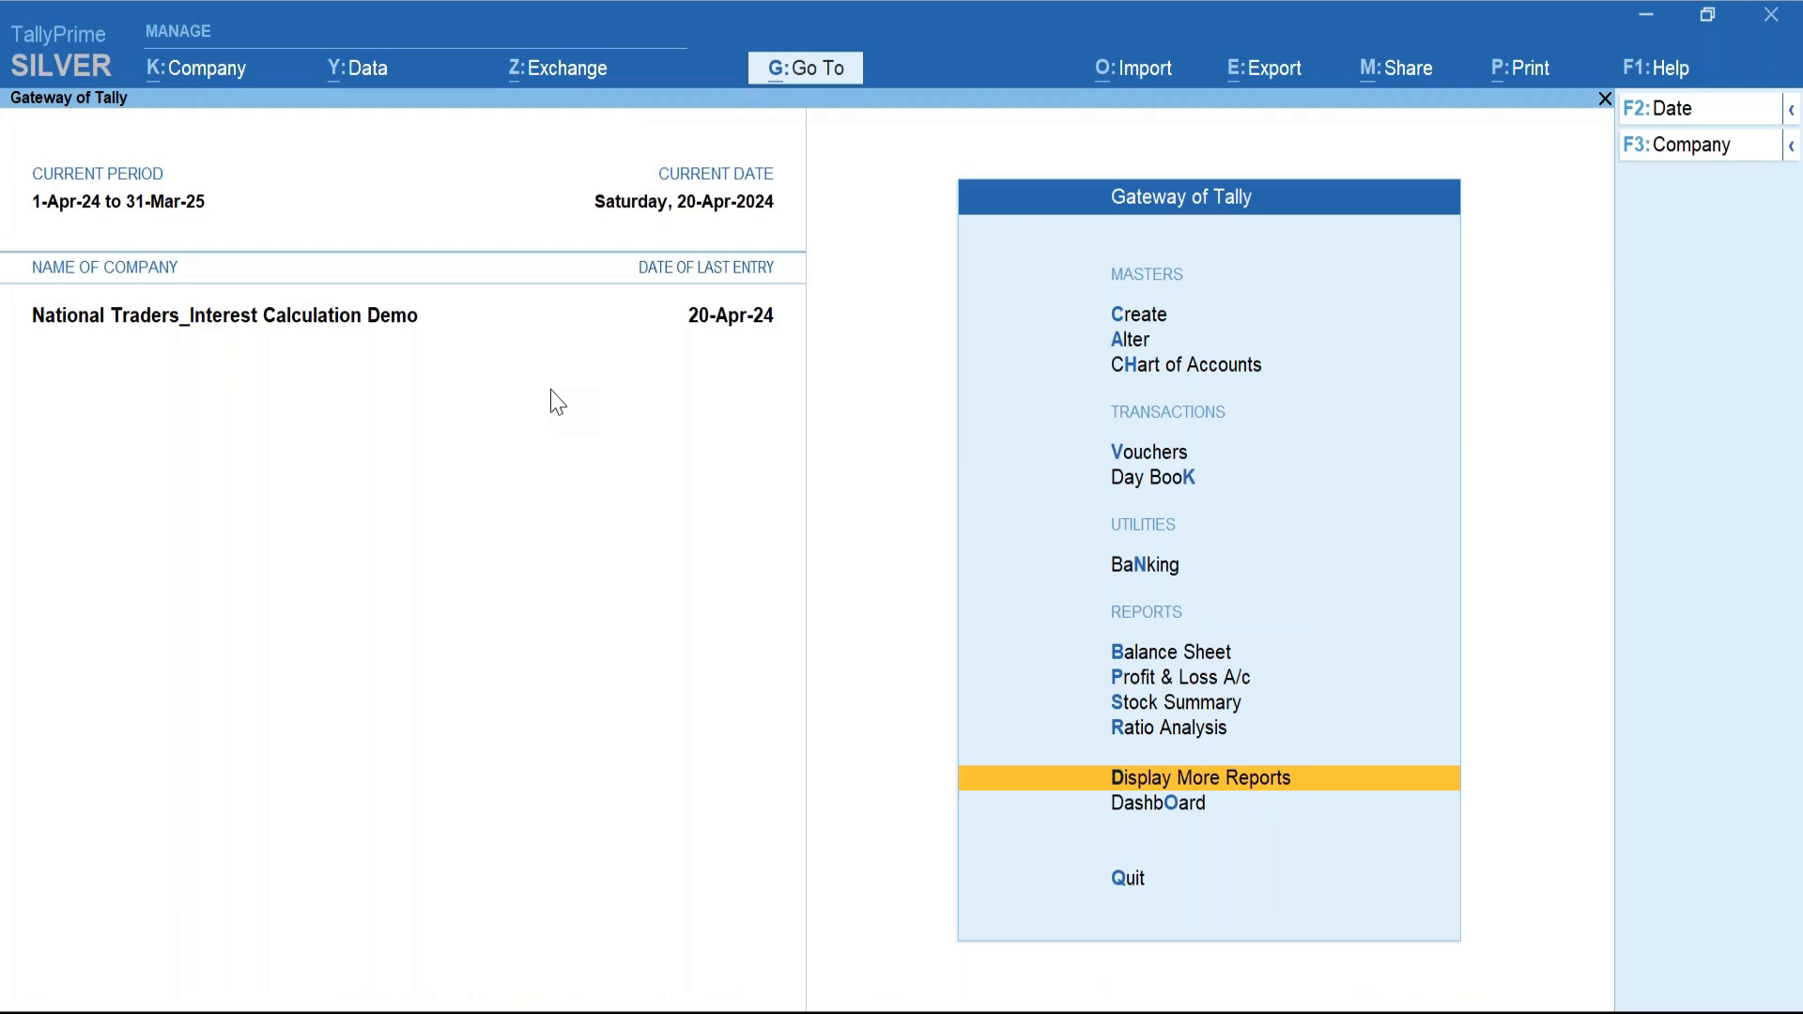
# Examine the ledgers under Indirect Incomes in the Profit & Loss account.
pyautogui.press('p')
pyautogui.press('Right')
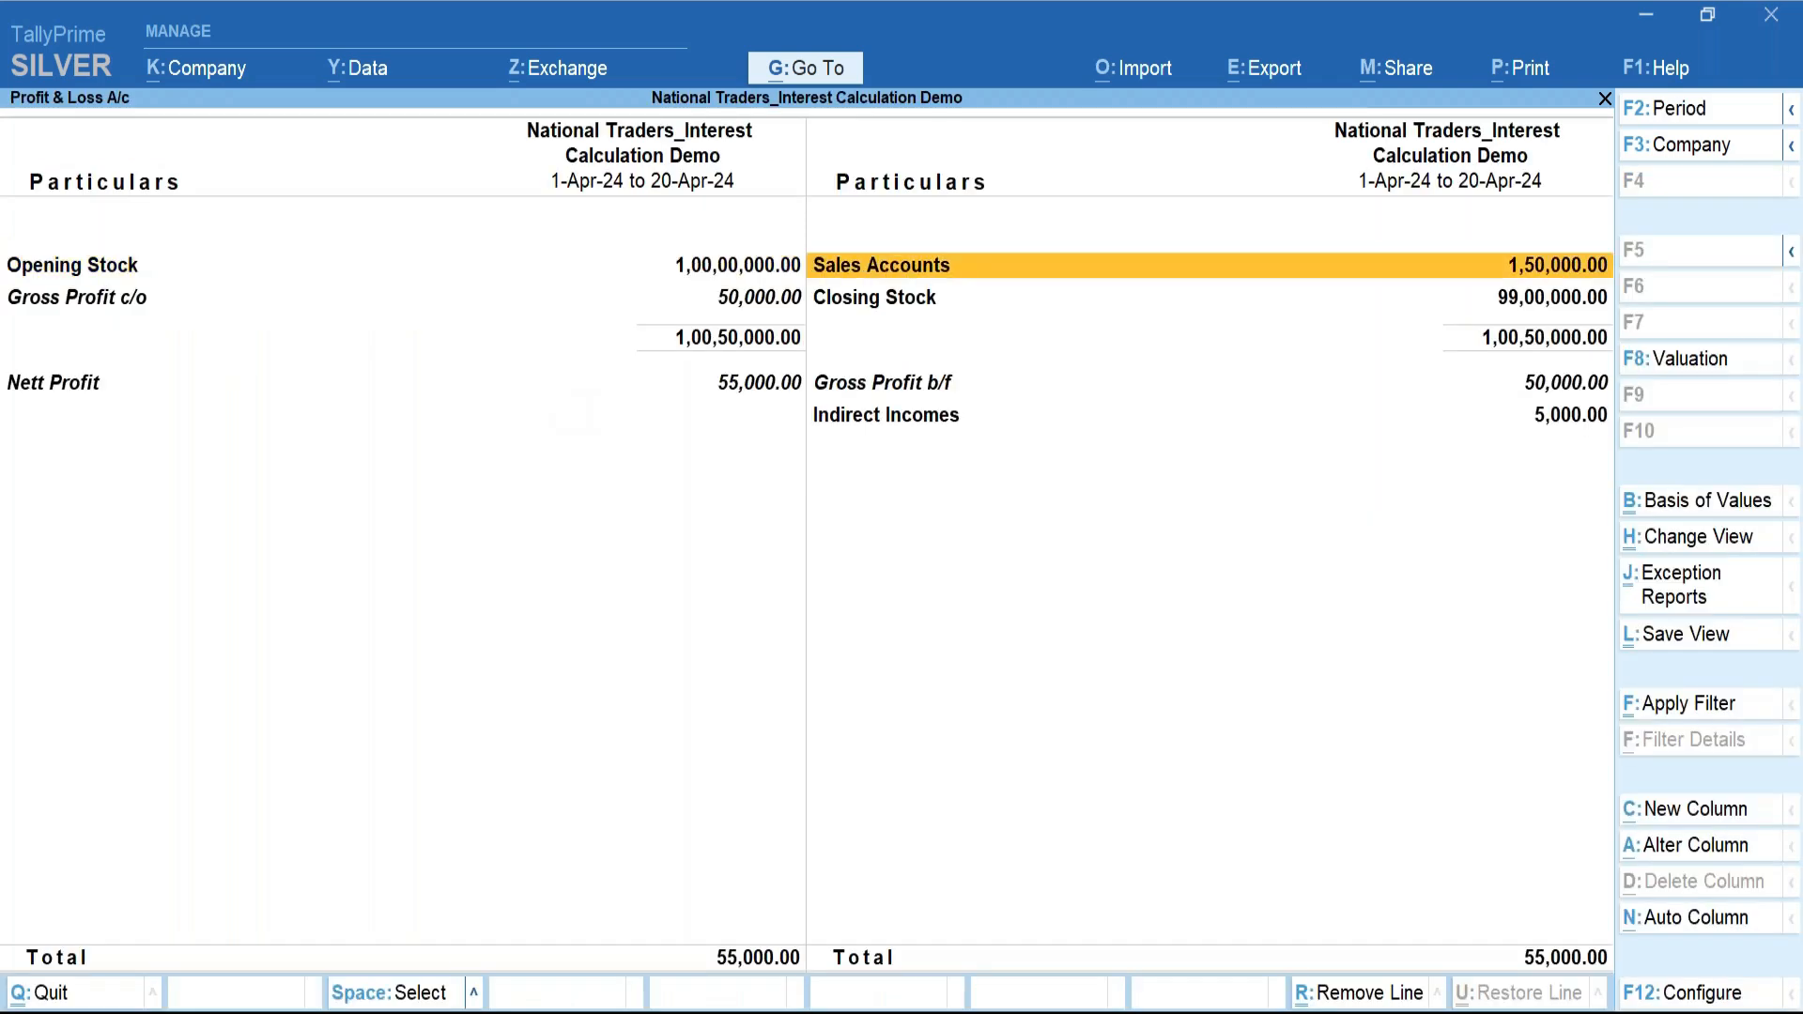
pyautogui.press('Down')
pyautogui.press('Down')
pyautogui.hotkey('shift', 'Return')
pyautogui.press('Down')
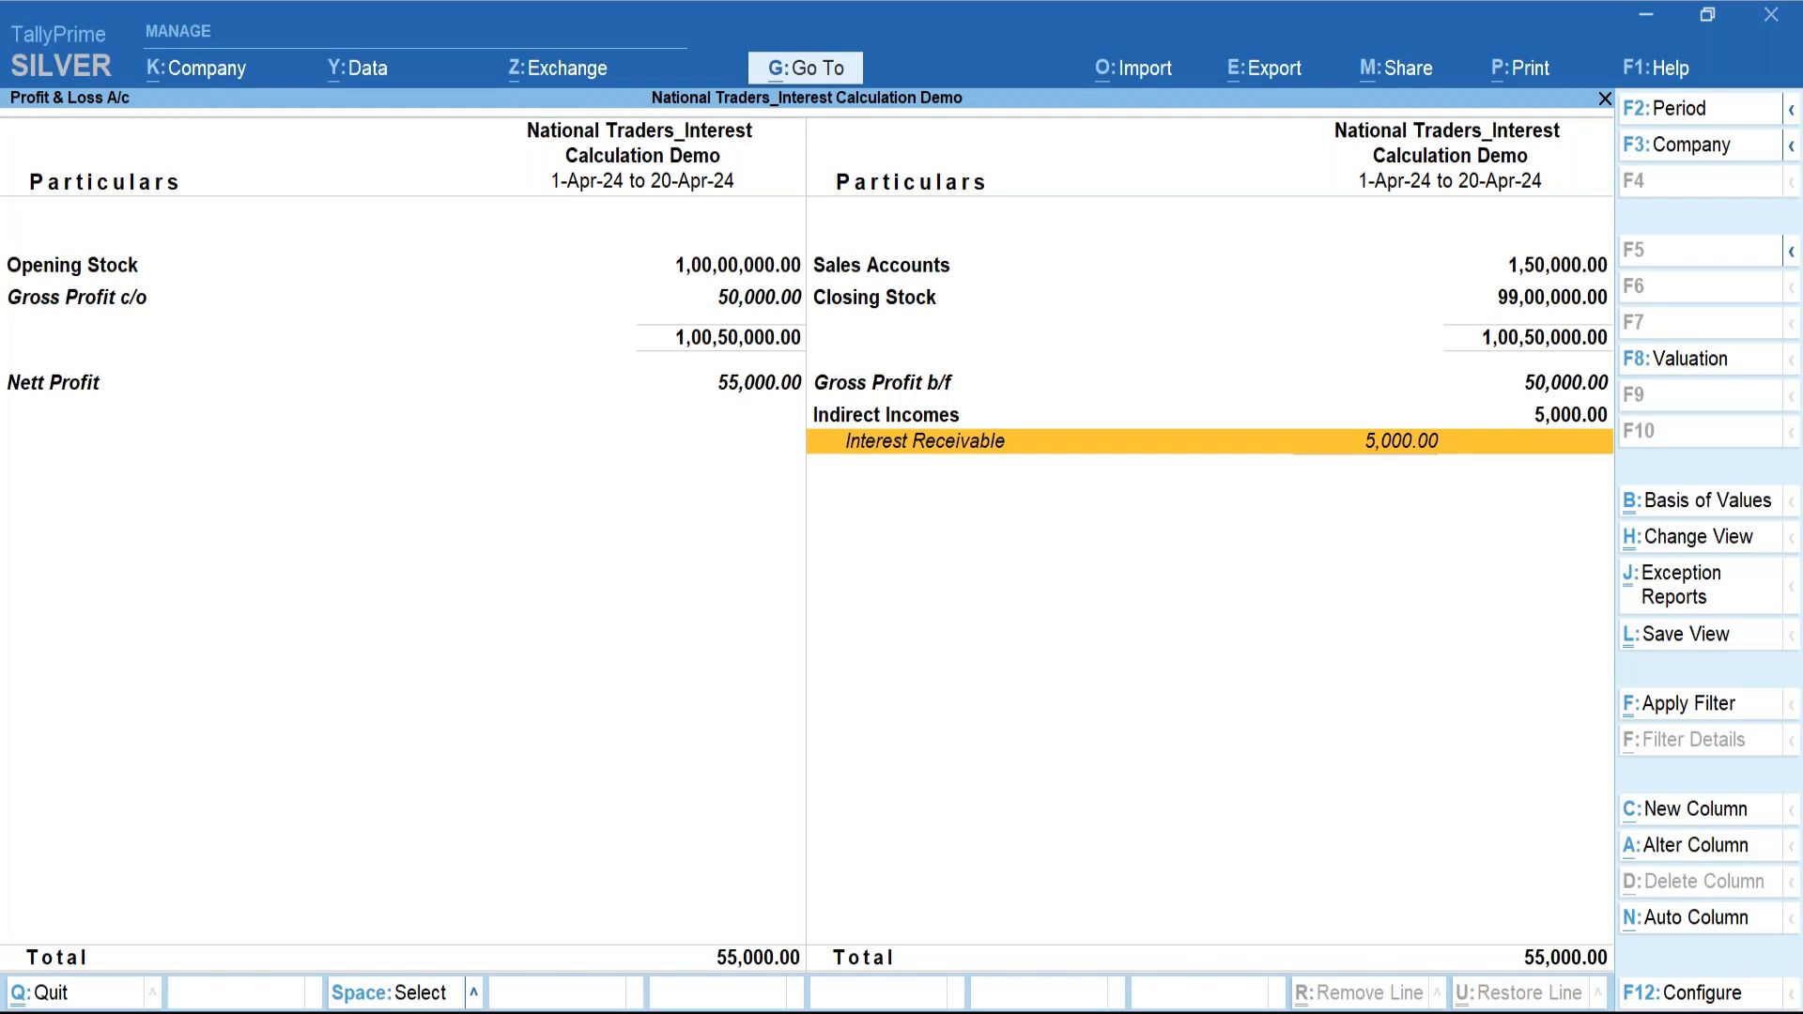
pyautogui.press('Escape')
# Display the Balance Sheet with the working capital details on the assets side expanded.
pyautogui.press('Up')
pyautogui.press('Return')
pyautogui.press('Right')
pyautogui.hotkey('shift', 'Return')
pyautogui.press('Down')
pyautogui.press('Down')
pyautogui.press('Down')
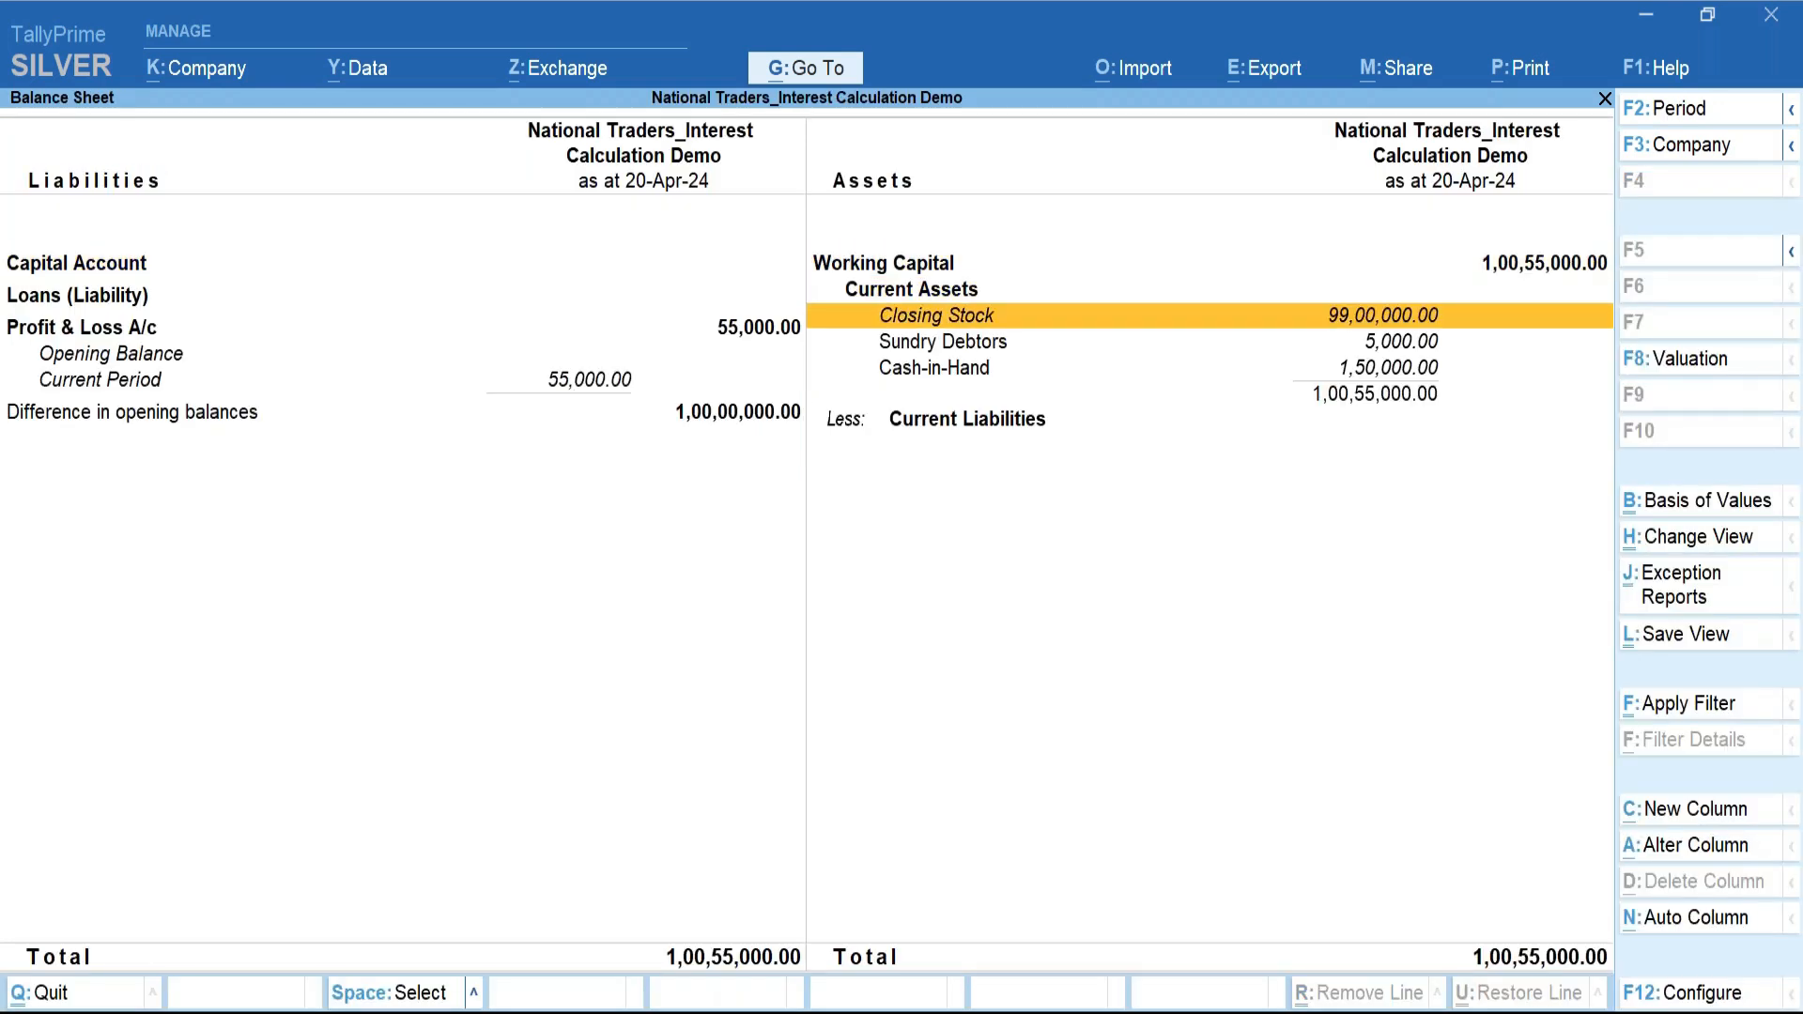
# Drill down from Sundry Debtors to the monthly summary of Excellent Traders, and leave the Balance Sheet.
pyautogui.press('Return')
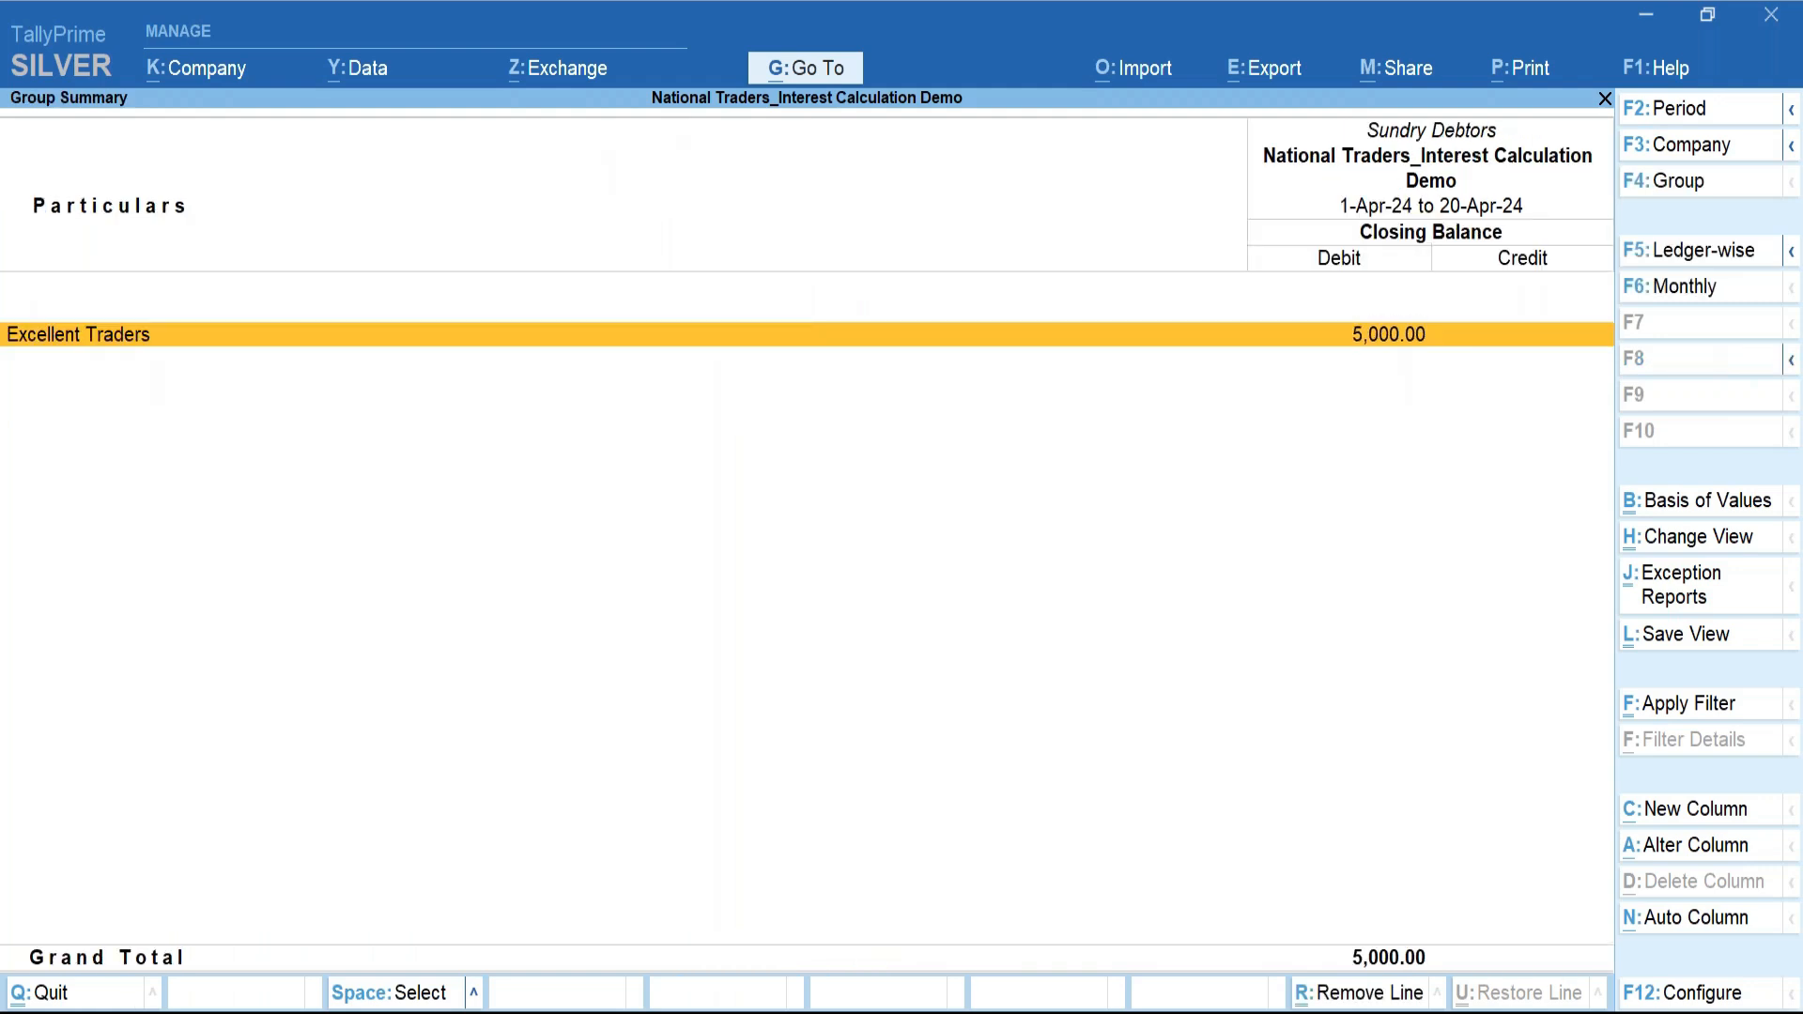
pyautogui.press('Return')
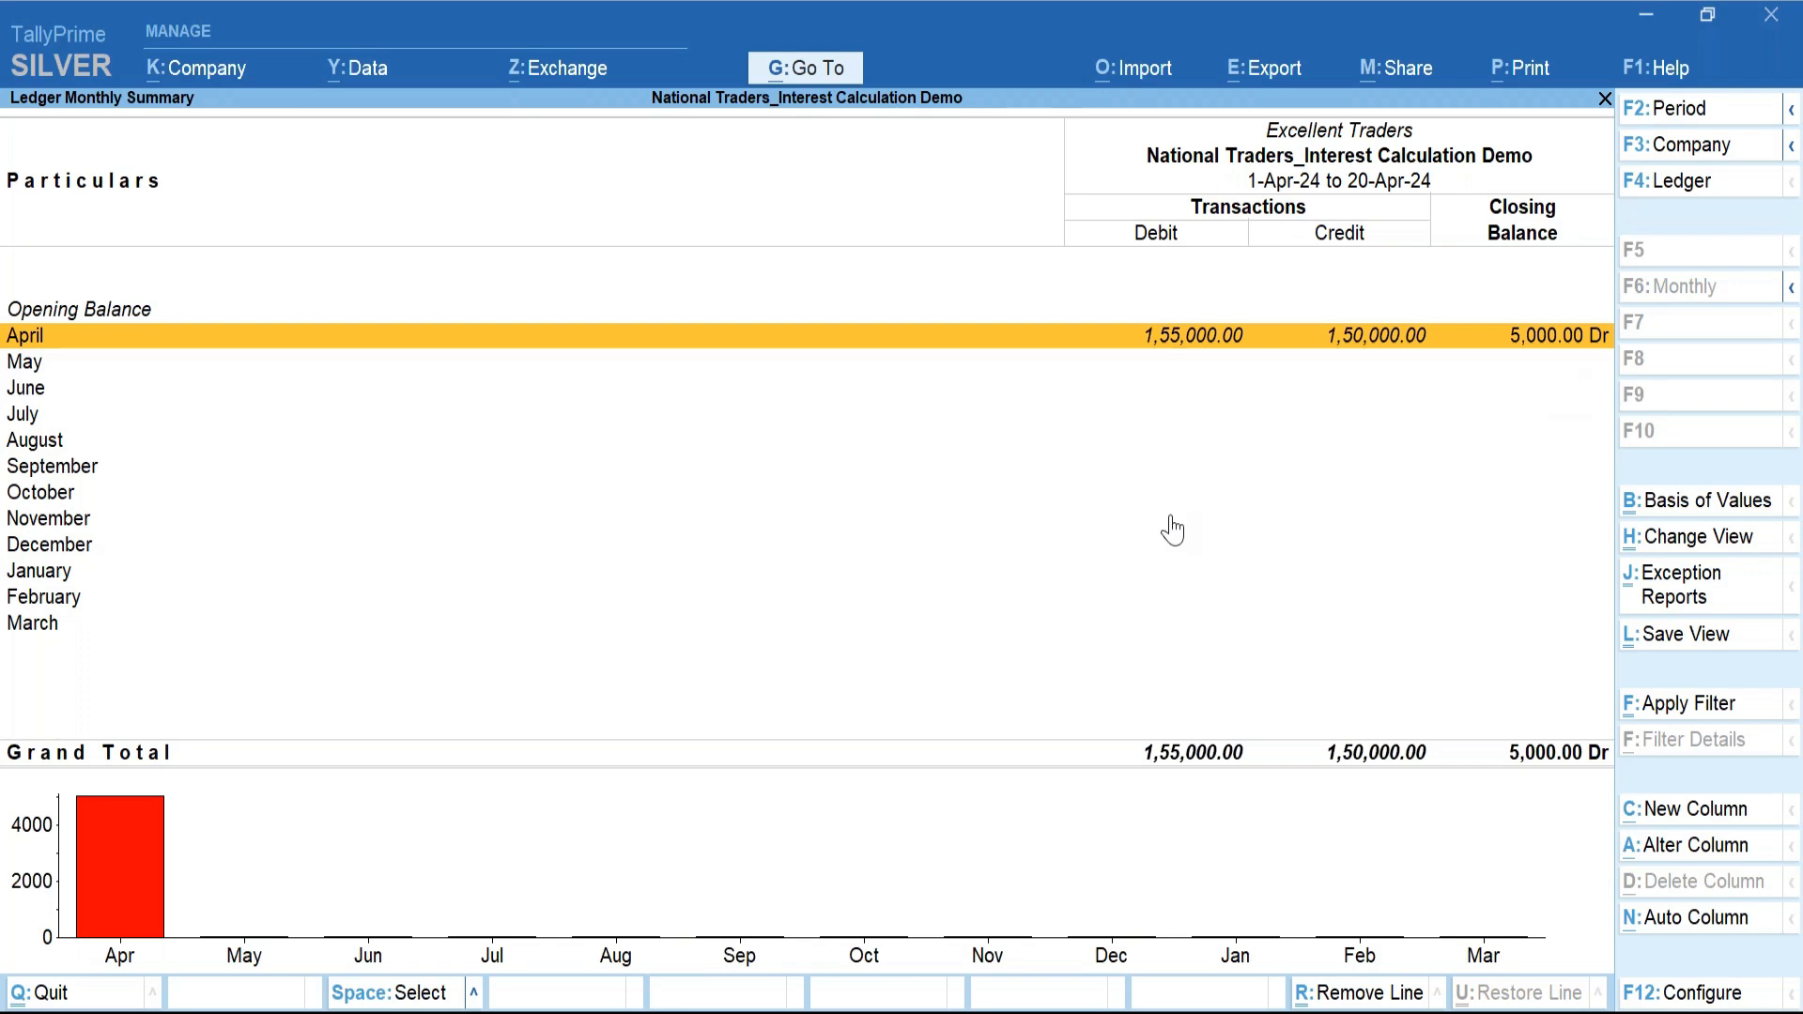
pyautogui.press('Escape')
pyautogui.press('Escape')
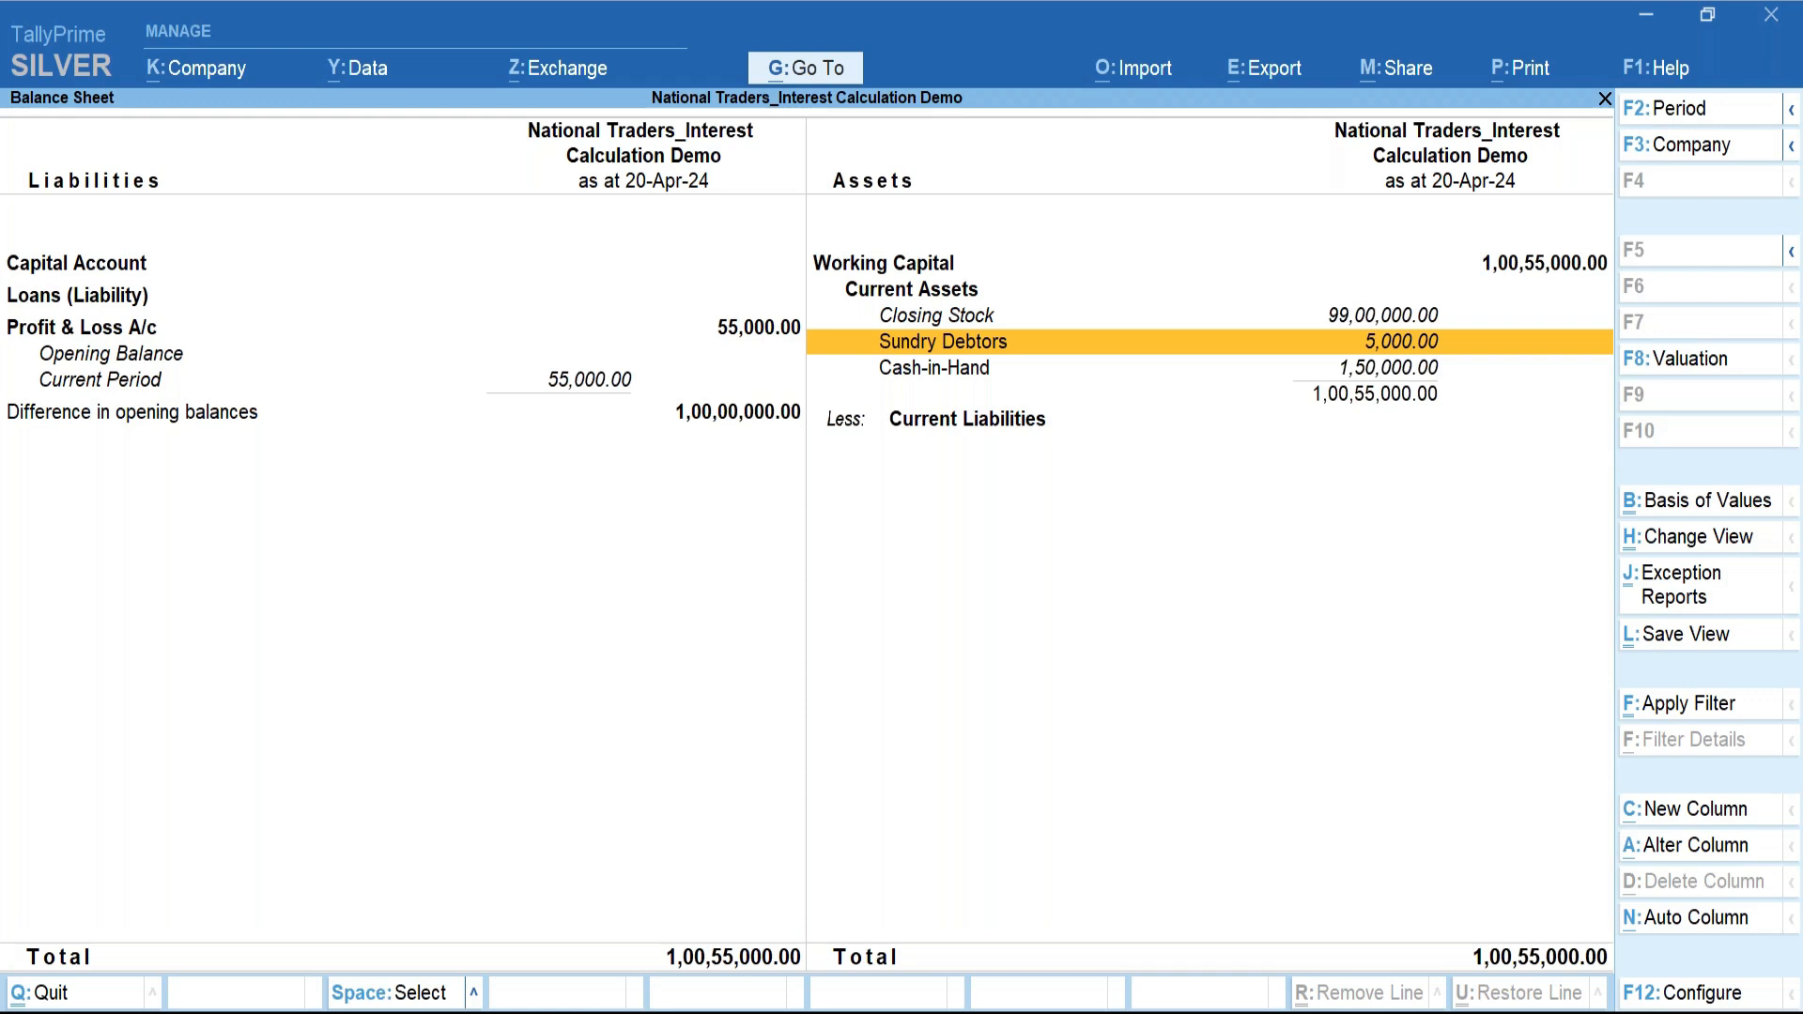
pyautogui.press('Escape')
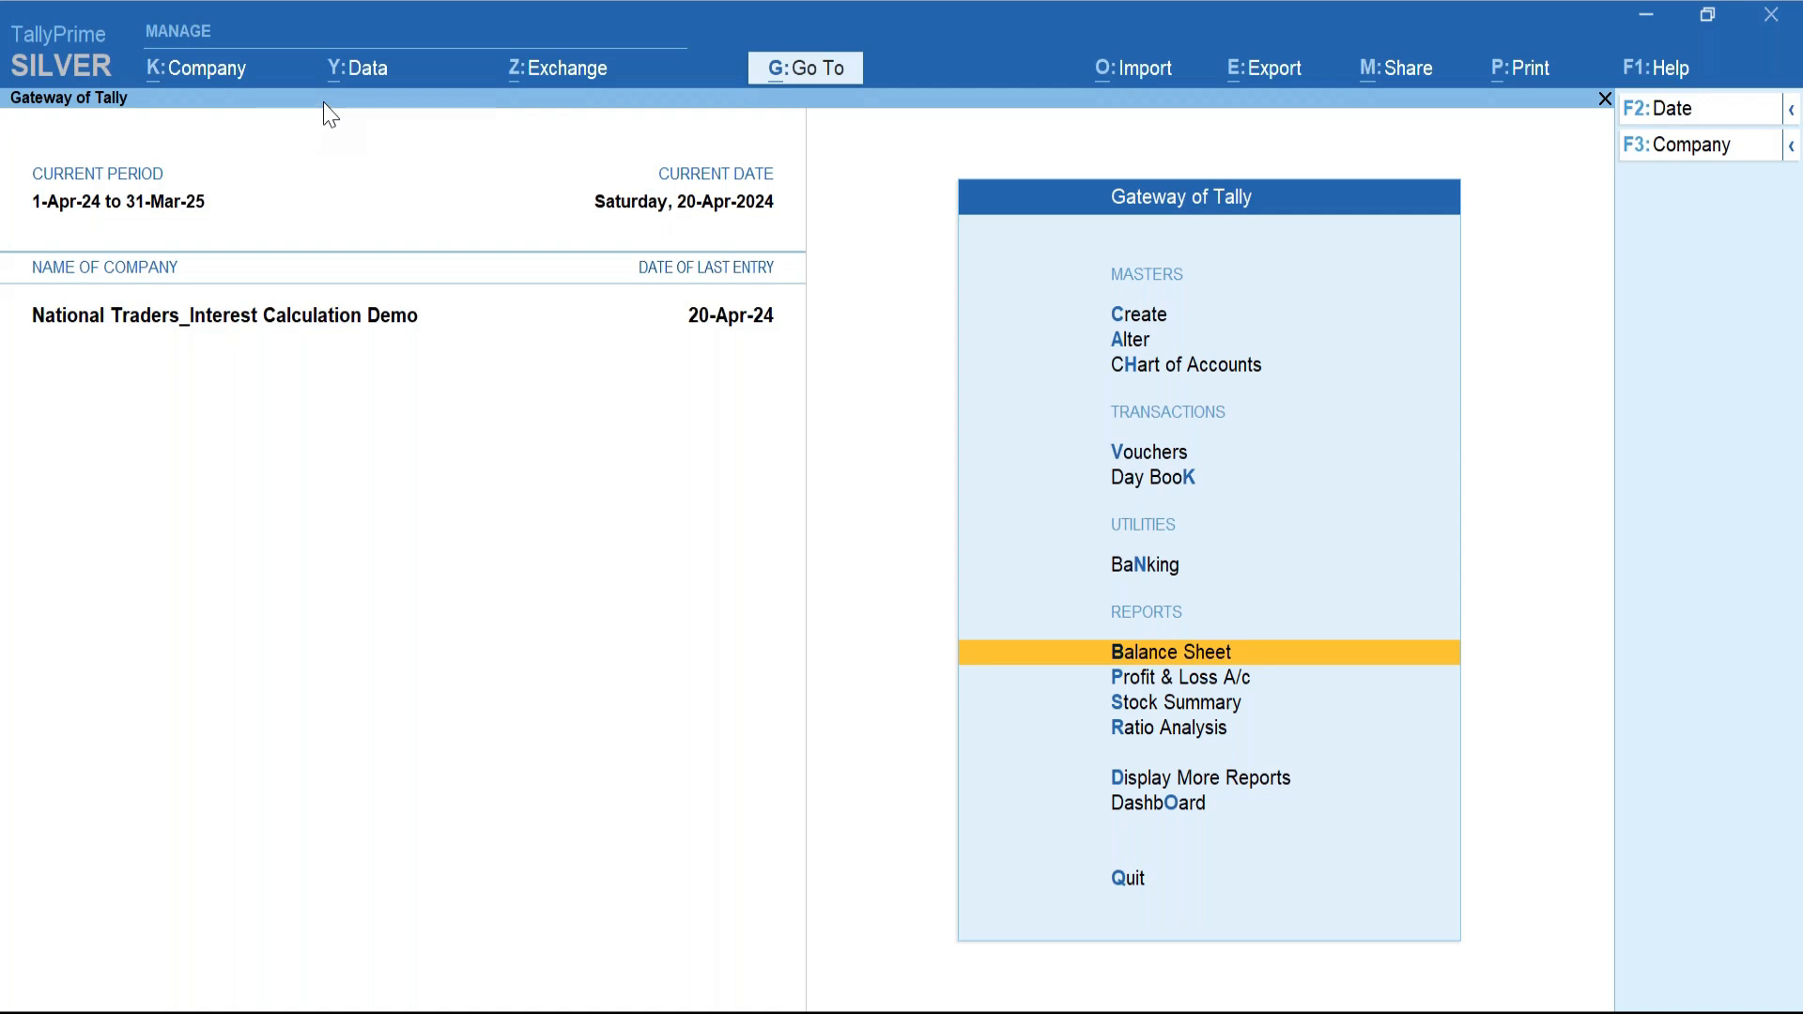
# Open Debit Note No. 1 for Excellent Traders from the Day Book for alteration.
pyautogui.hotkey('alt', 'g')
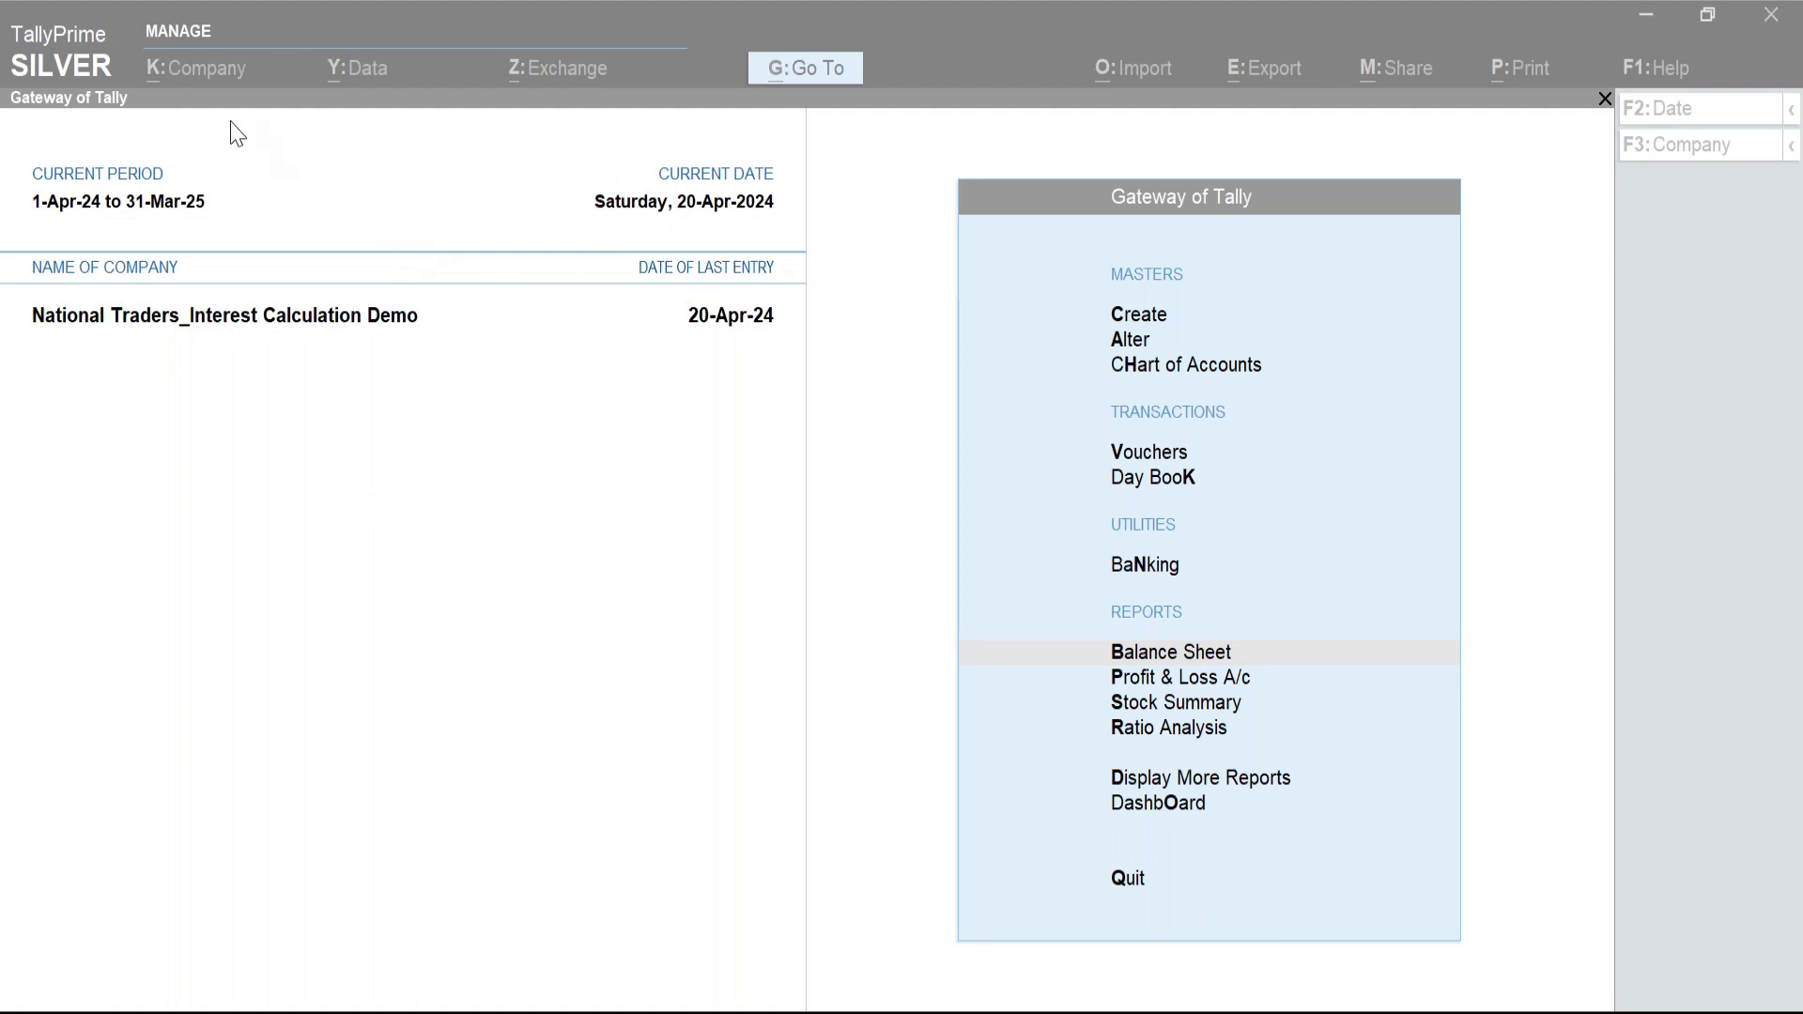
pyautogui.click(1180, 785)
pyautogui.press('Down')
pyautogui.press('Return')
pyautogui.press('Down')
pyautogui.press('Return')
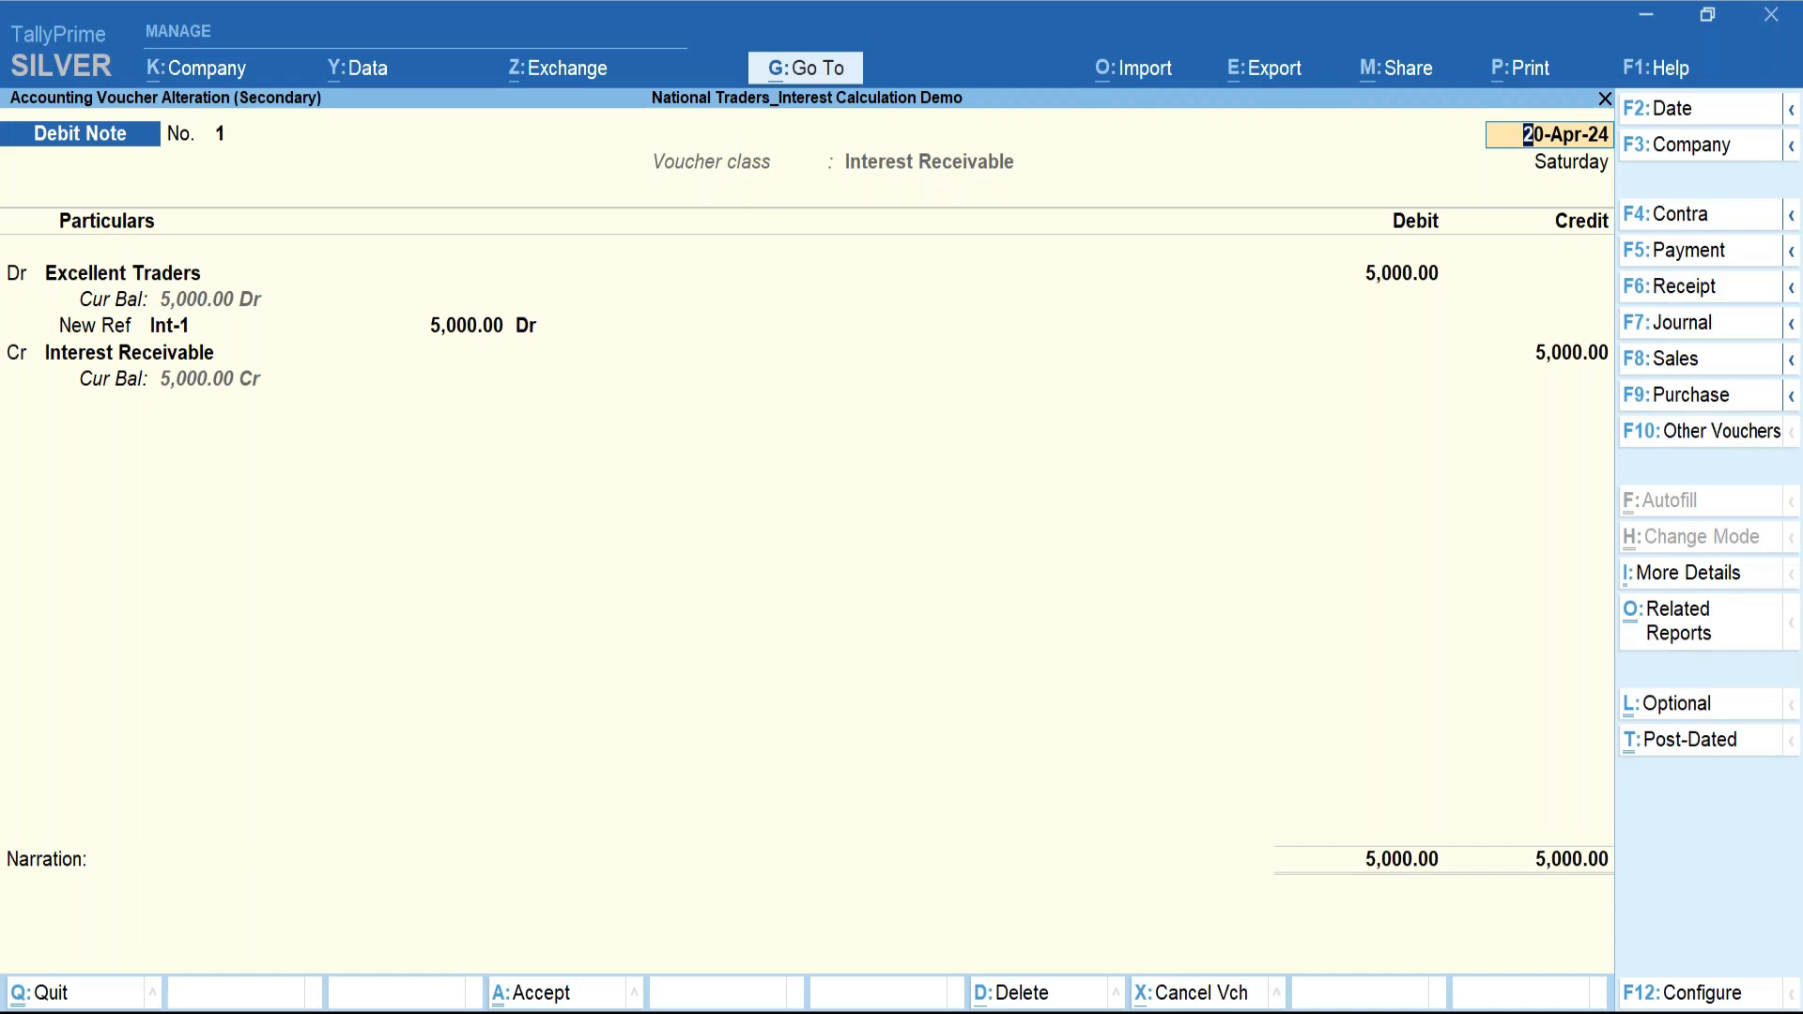
# Accept the date, interest bill 1 and the party details for Excellent Traders in the debit note.
pyautogui.press('Return')
pyautogui.press('Return')
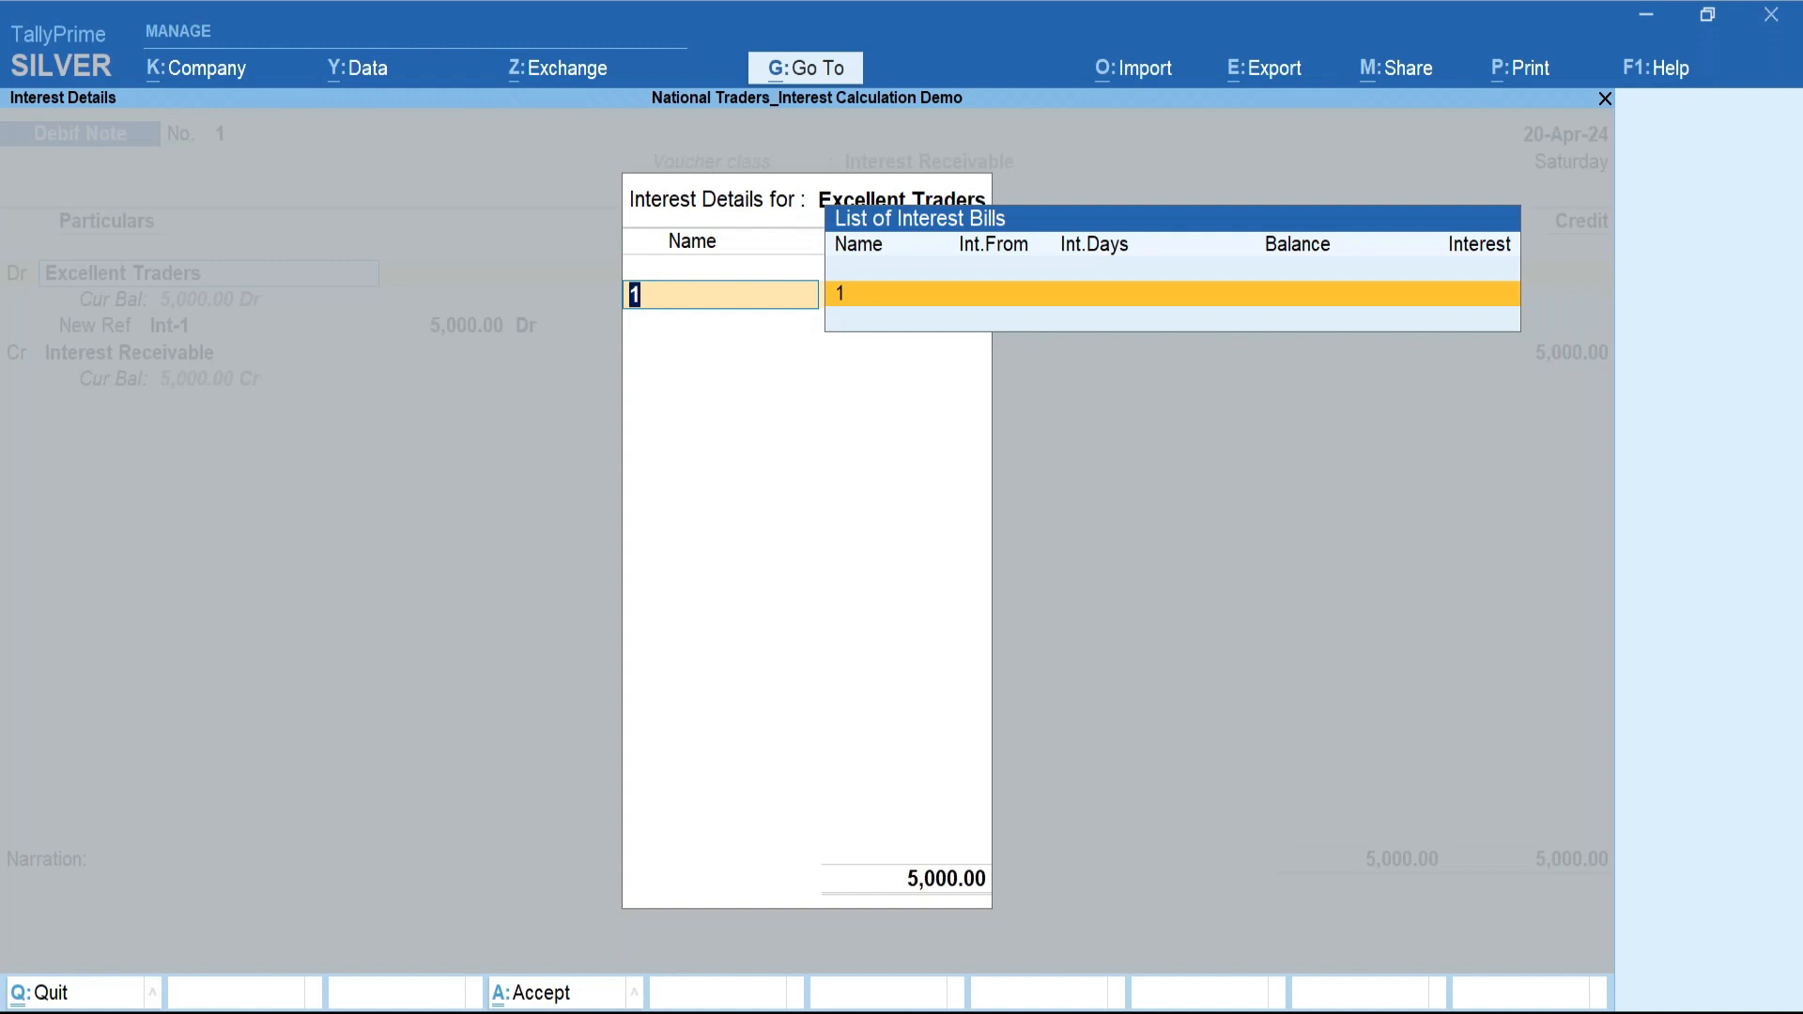
pyautogui.press('Return')
pyautogui.press('Return')
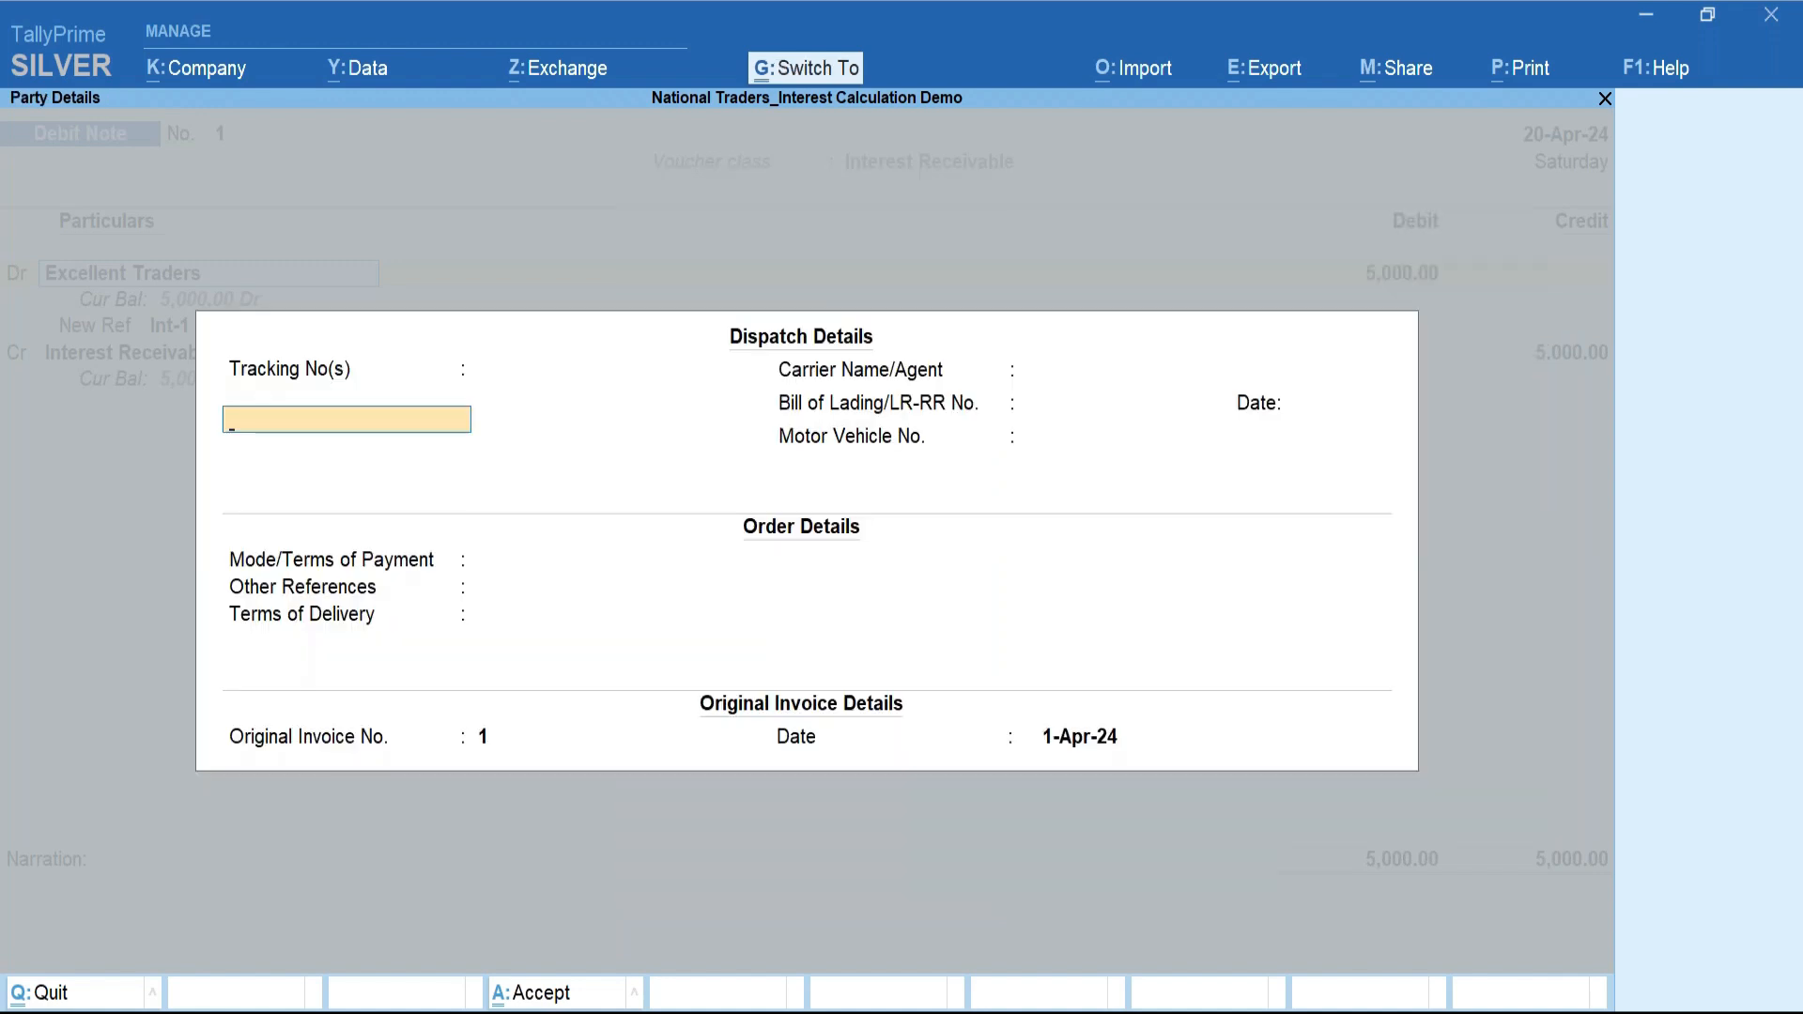
pyautogui.hotkey('ctrl', 'a')
pyautogui.hotkey('ctrl', 'a')
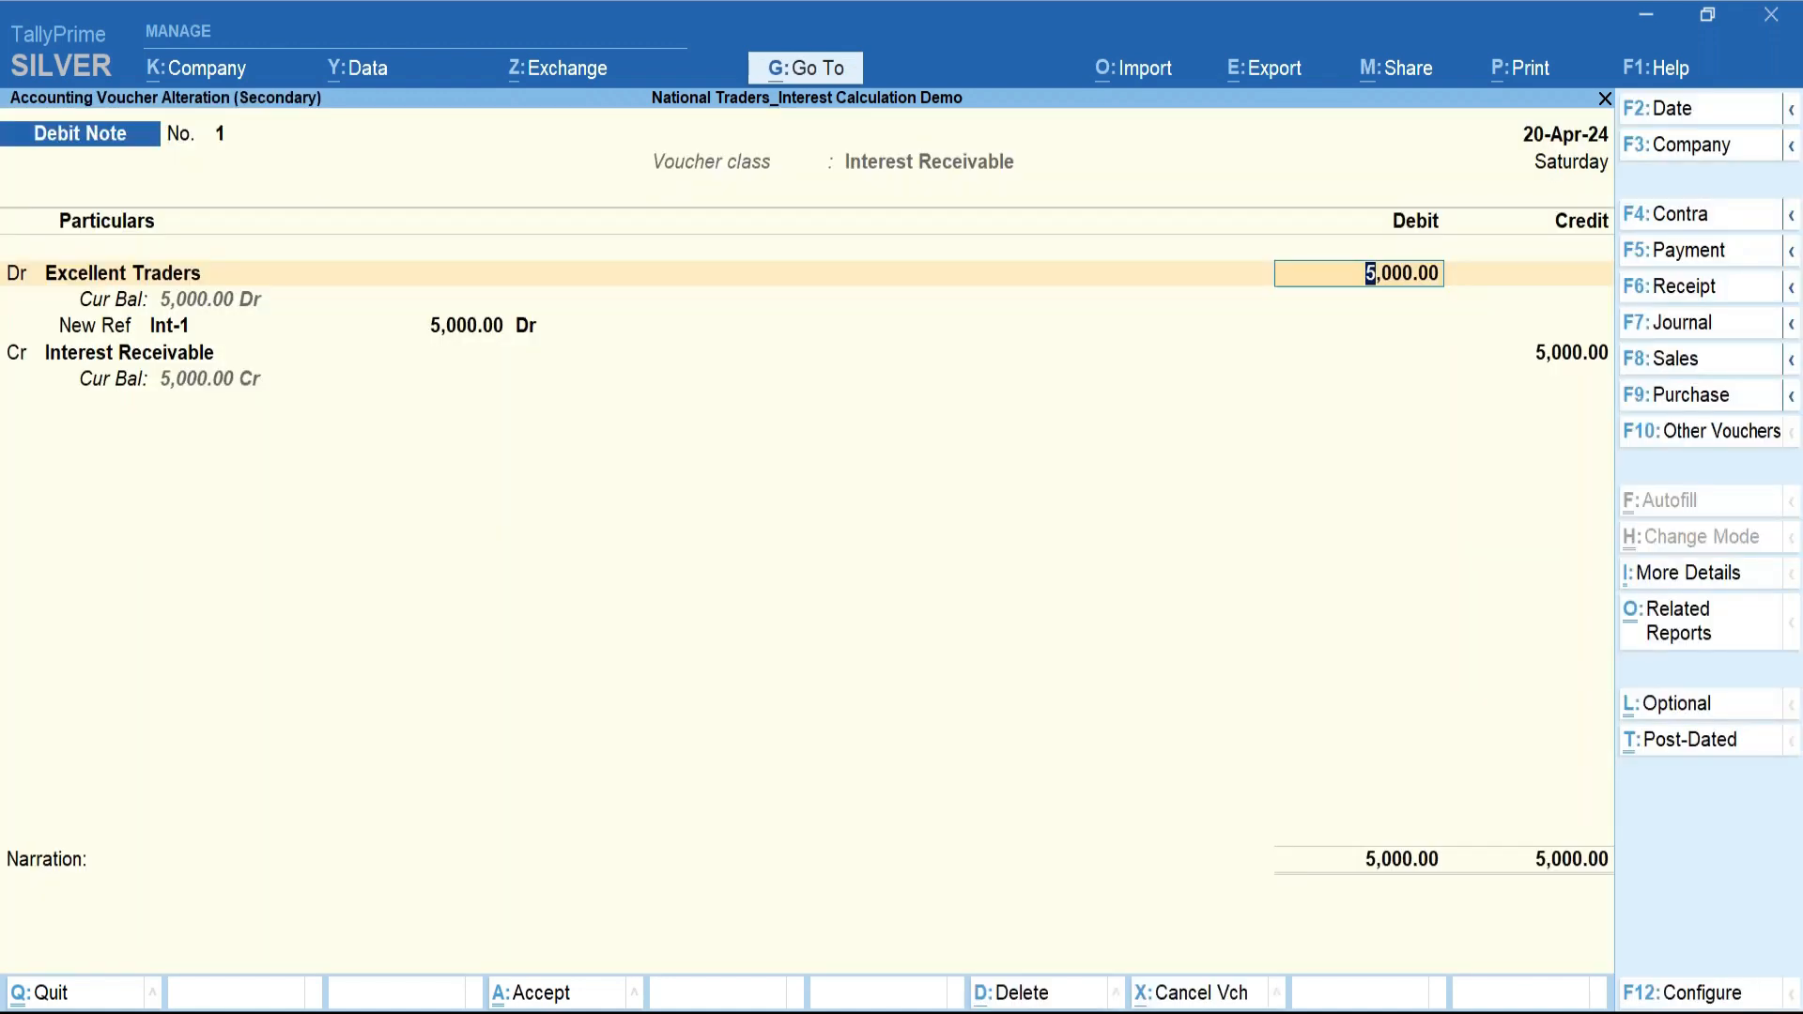
# Review the ledger master of Interest Receivable from the debit note's credit line and return to the voucher.
pyautogui.click(143, 359)
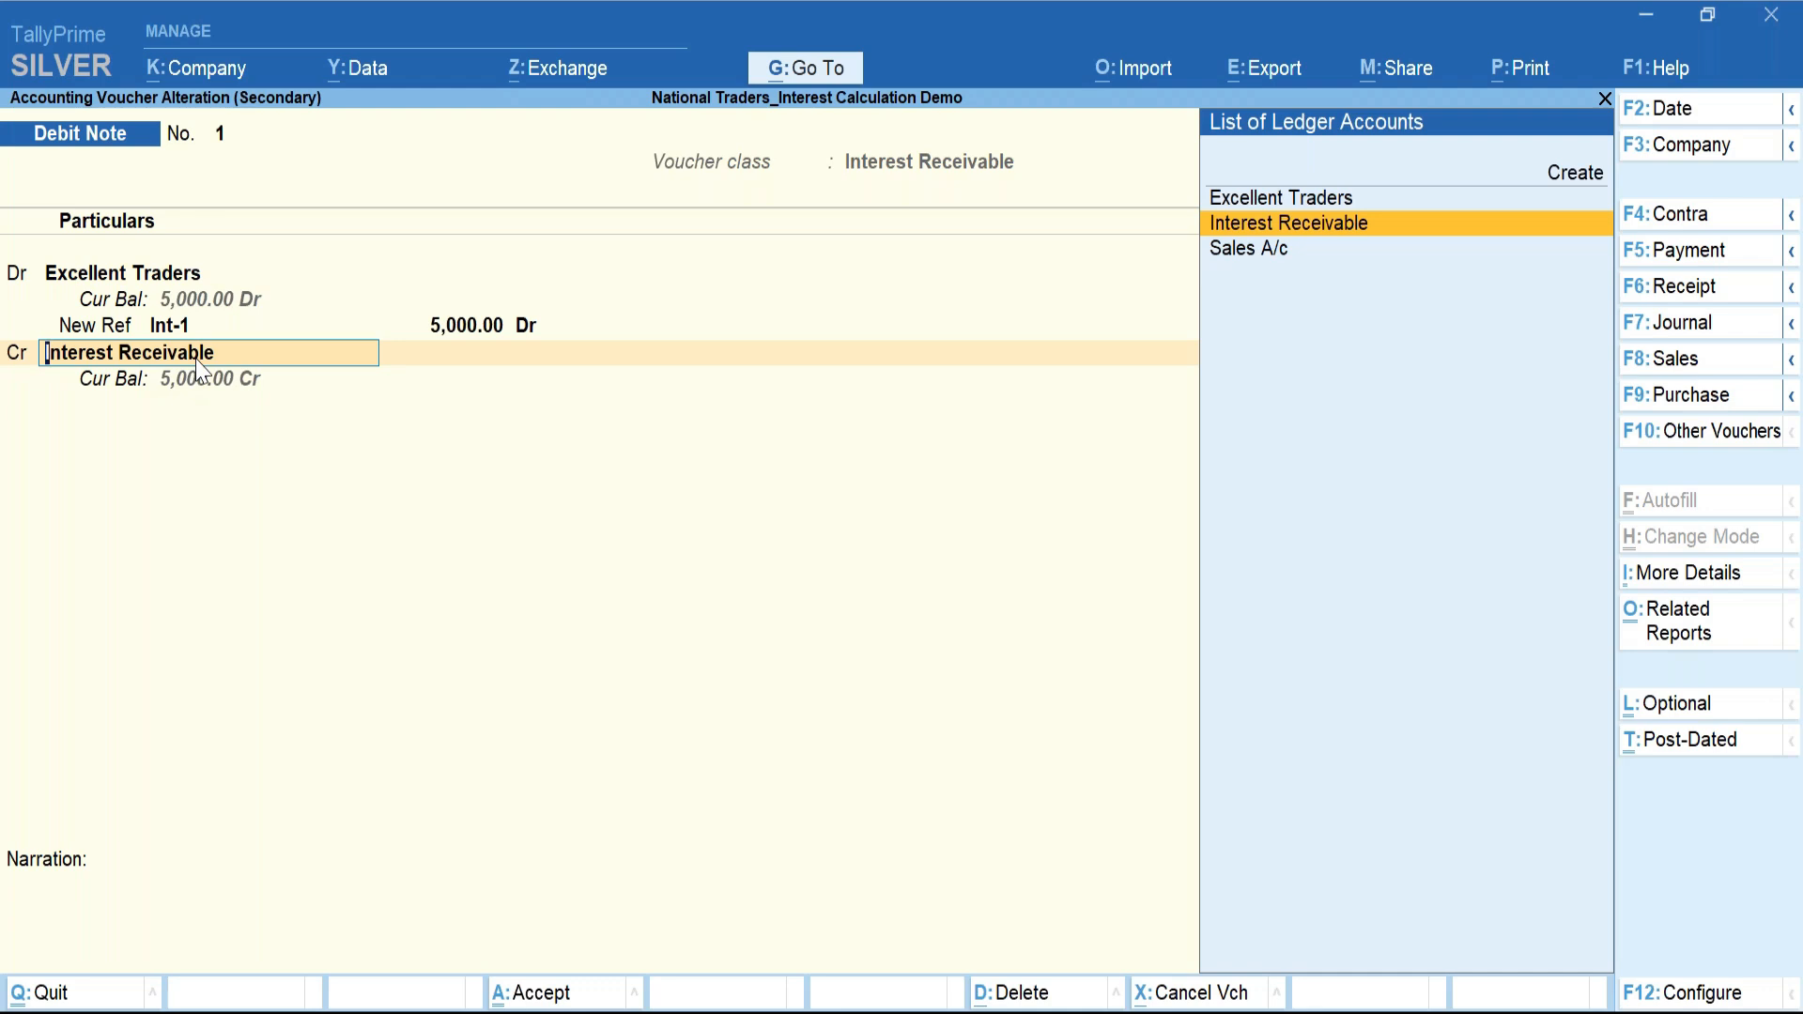
pyautogui.hotkey('ctrl', 'Return')
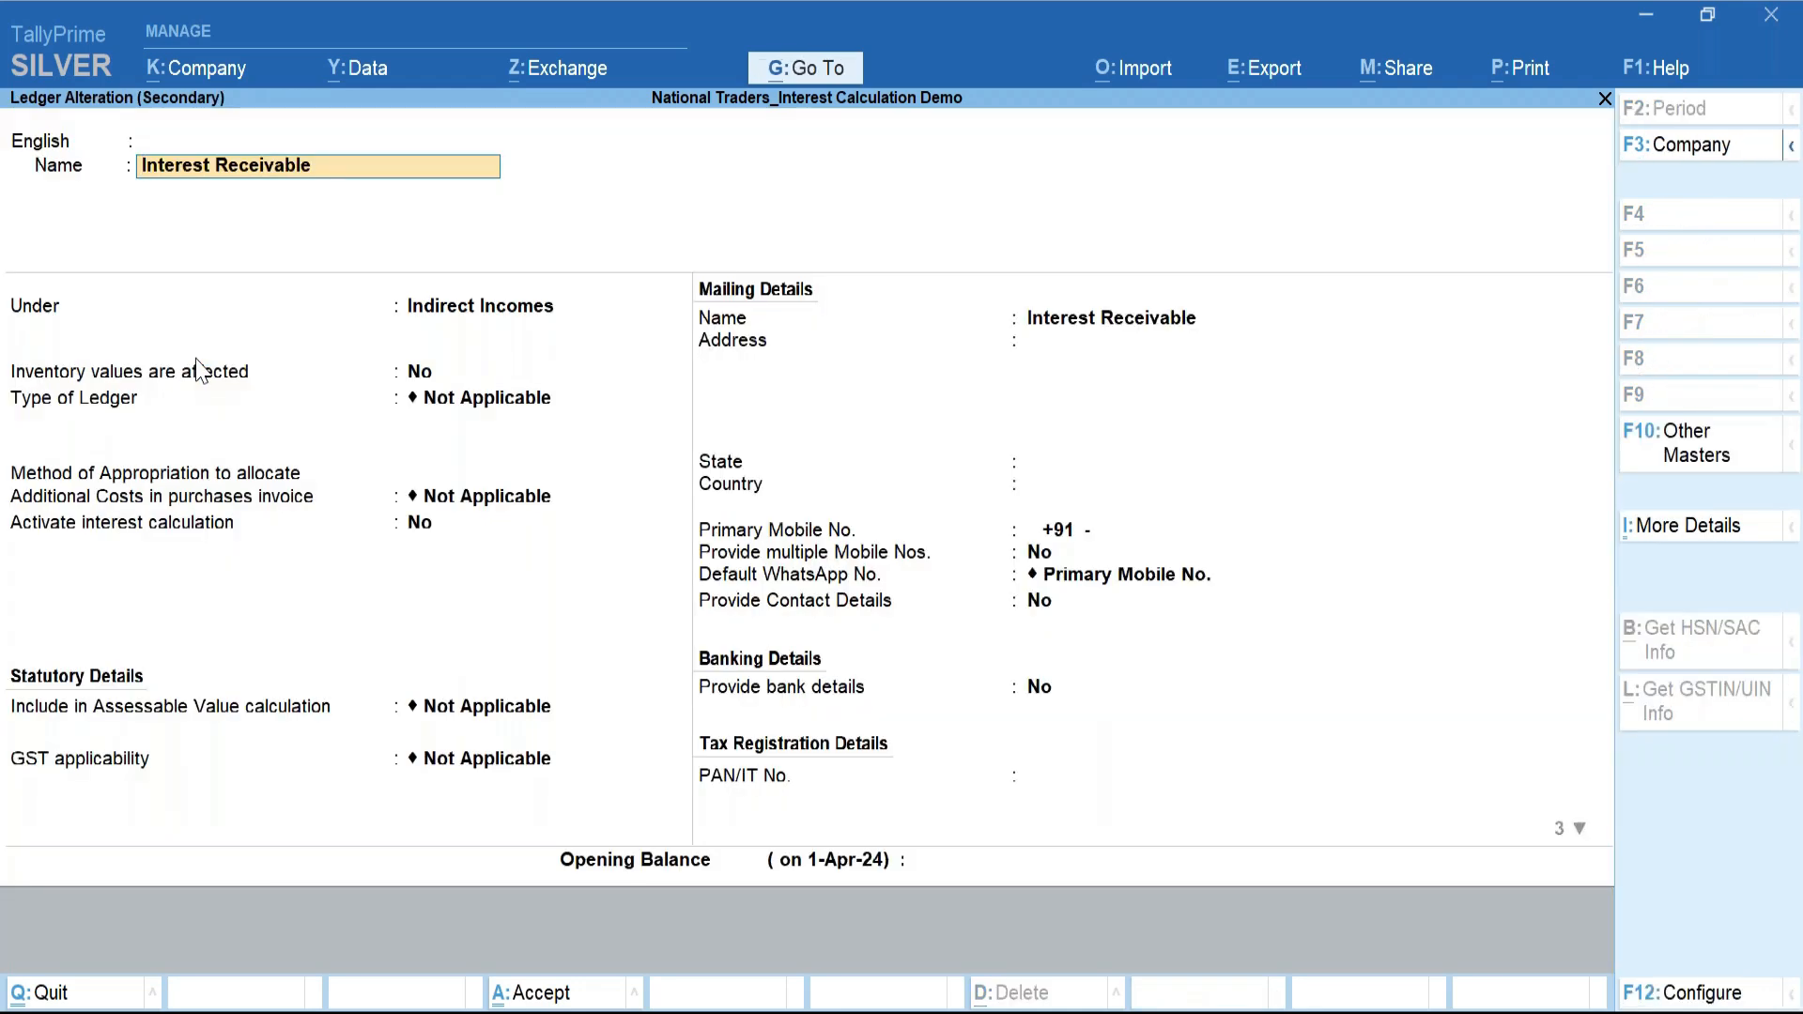
pyautogui.press('alt')
pyautogui.hotkey('ctrl', 'a')
pyautogui.press('Return')
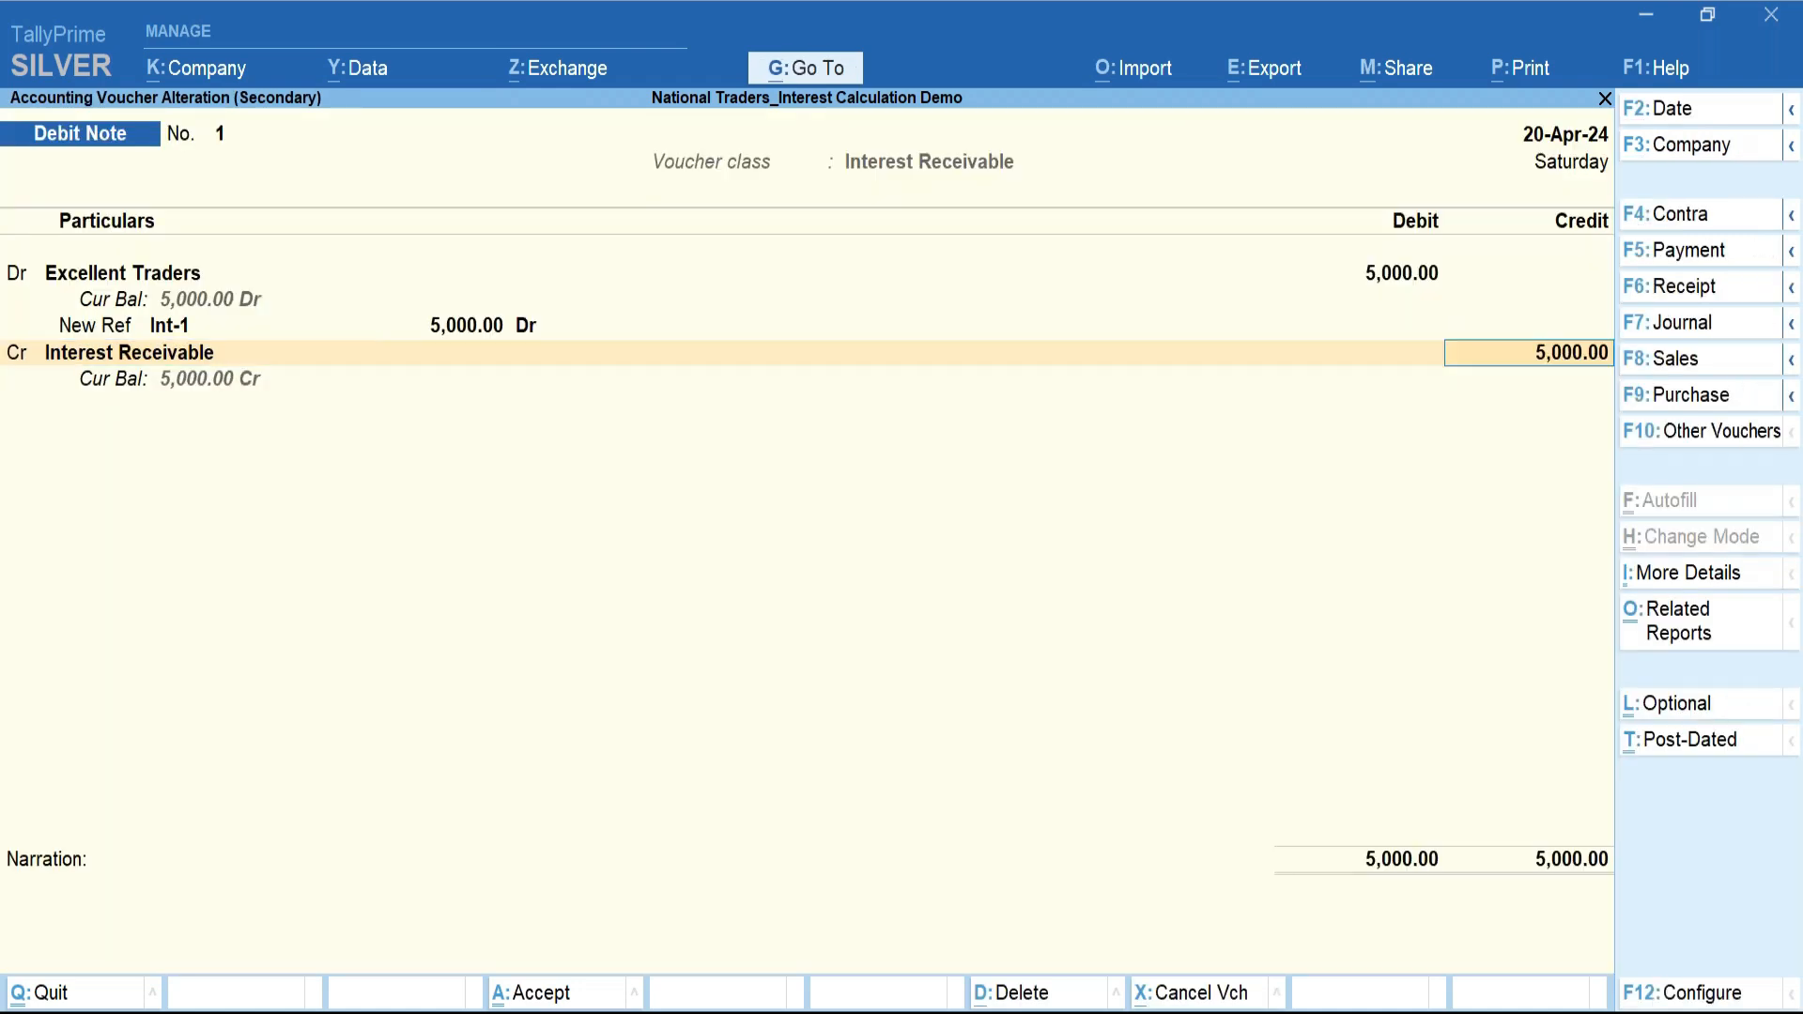
# Add the narration "Being interest accrued" to the debit note and save it.
pyautogui.press('Return')
pyautogui.write('Be')
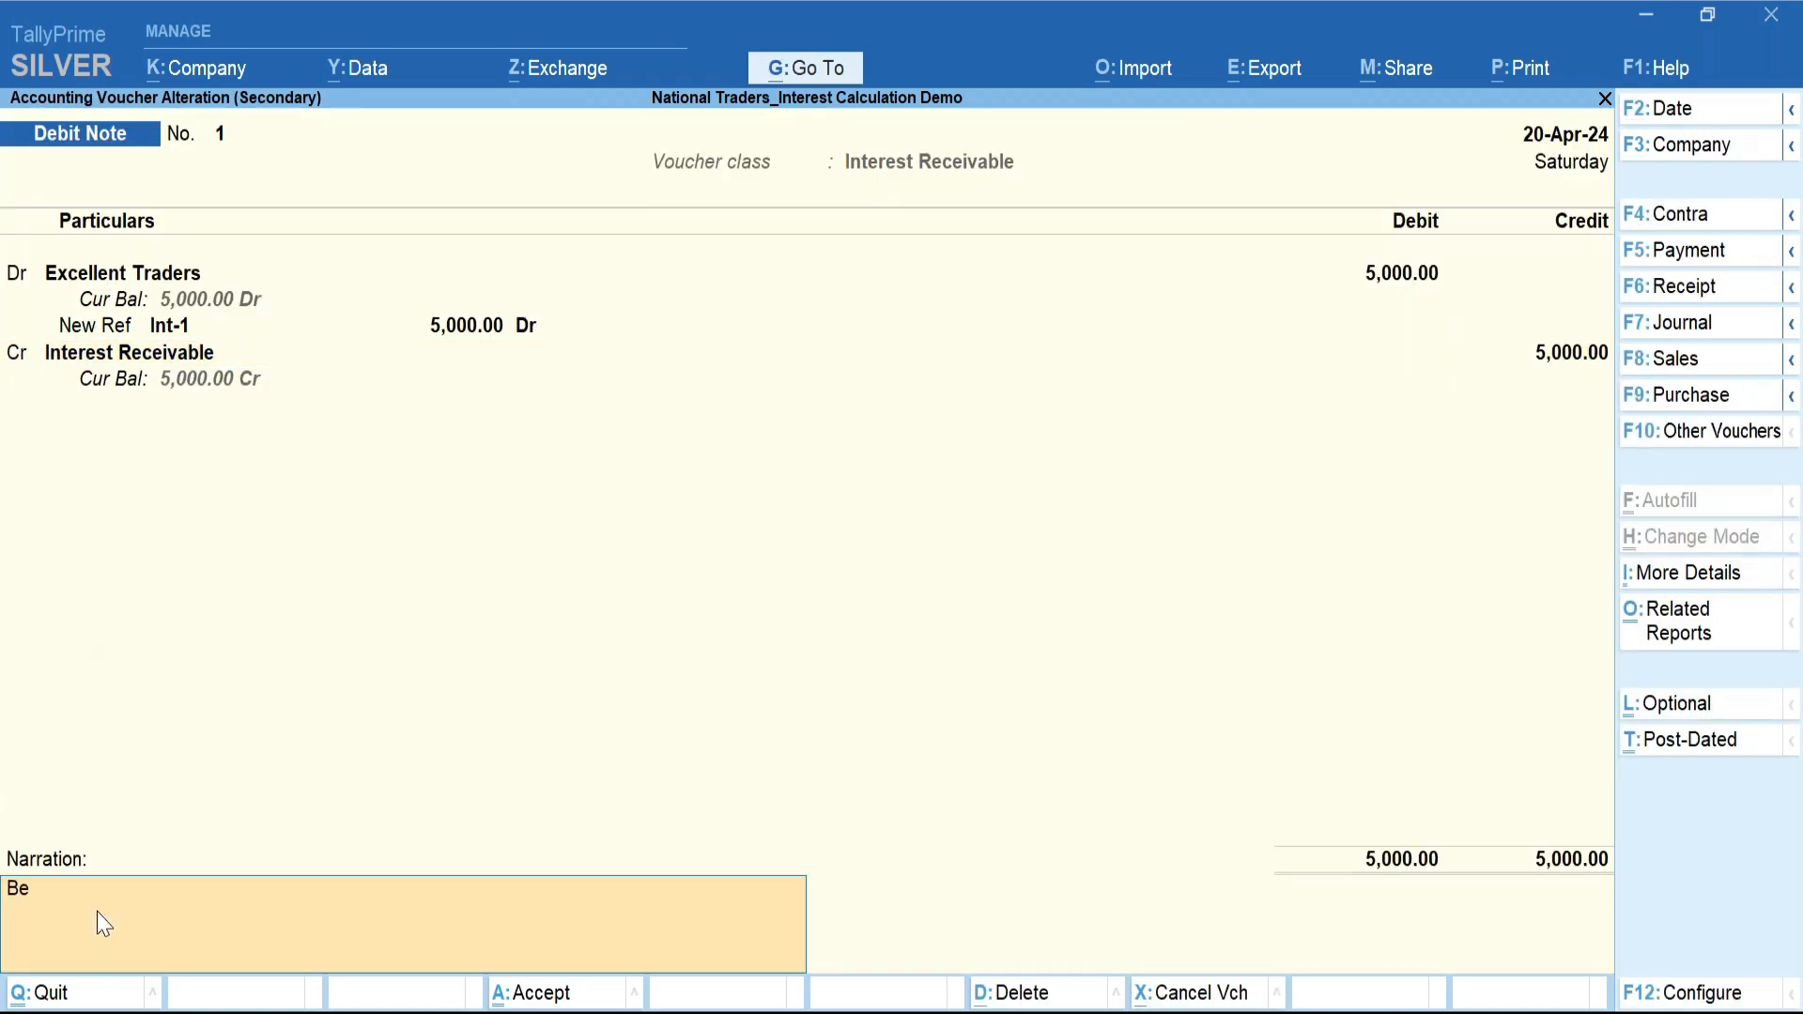
pyautogui.write('ing interest accu,')
pyautogui.press('BackSpace')
pyautogui.press('BackSpace')
pyautogui.write('rued')
pyautogui.press('Return')
pyautogui.press('Return')
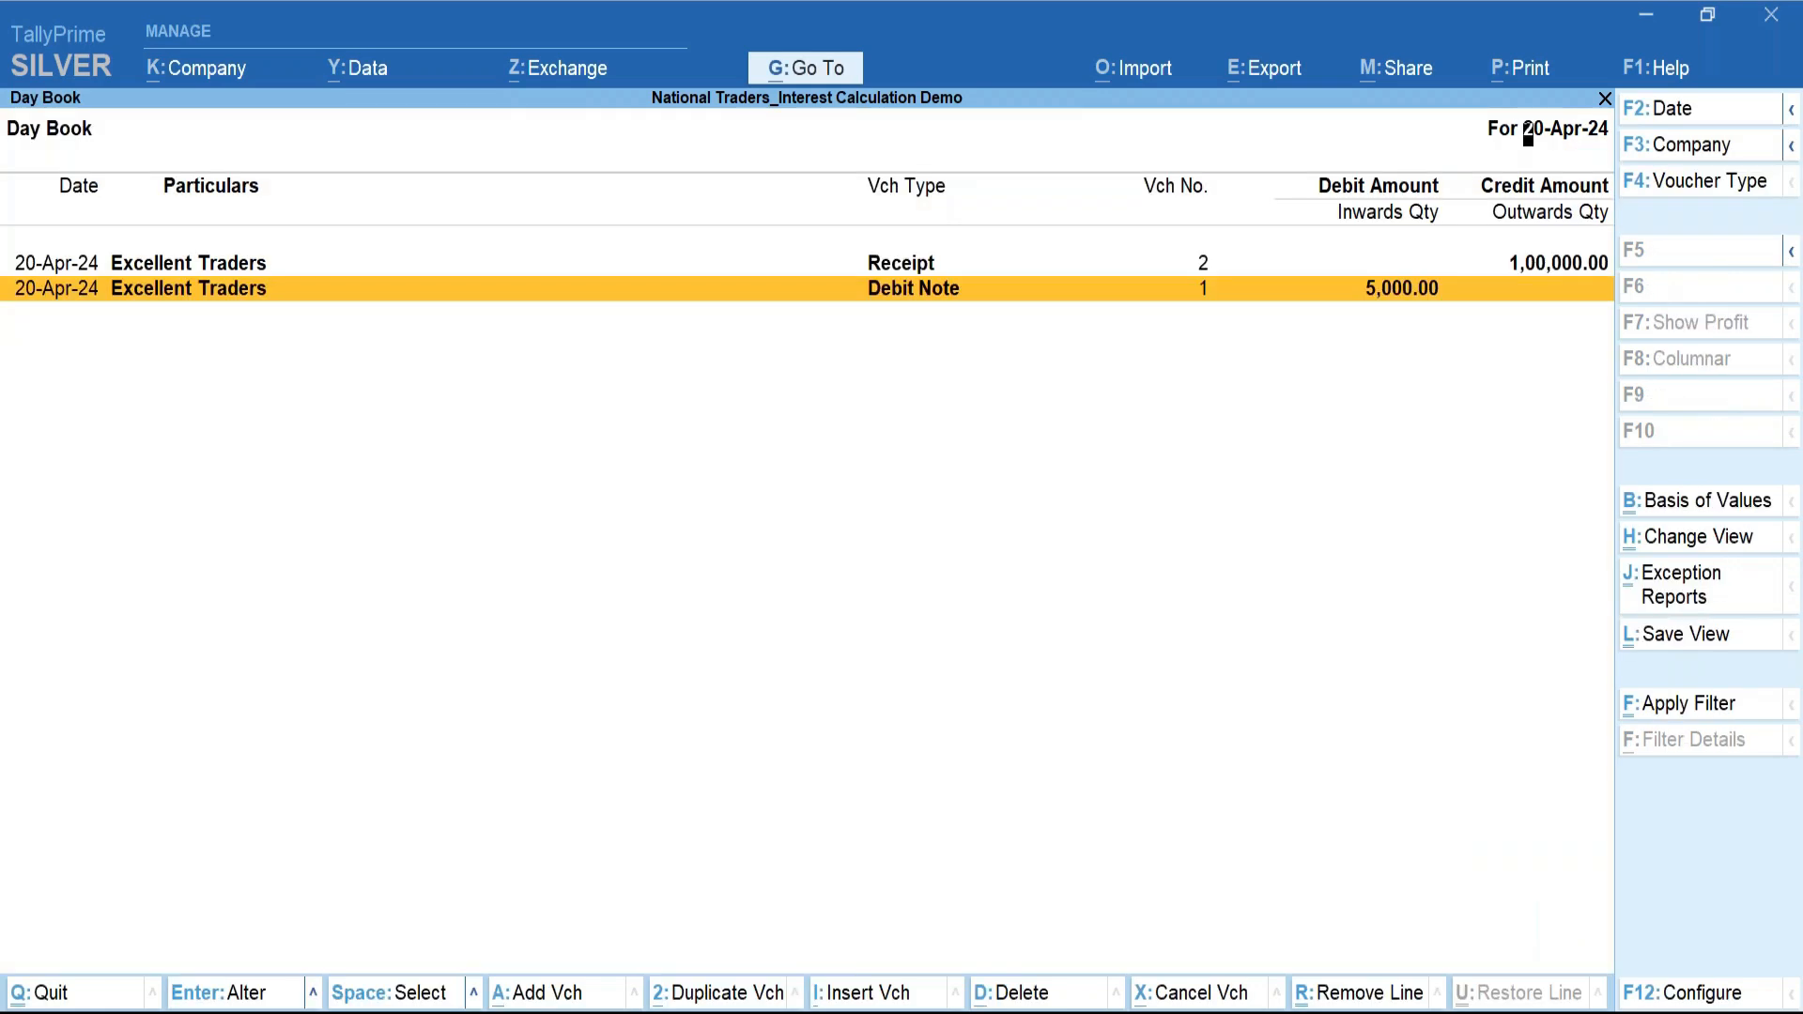
# Reopen Debit Note No. 1 from the Day Book to check its entries and narration, and quit it.
pyautogui.press('Return')
pyautogui.press('Escape')
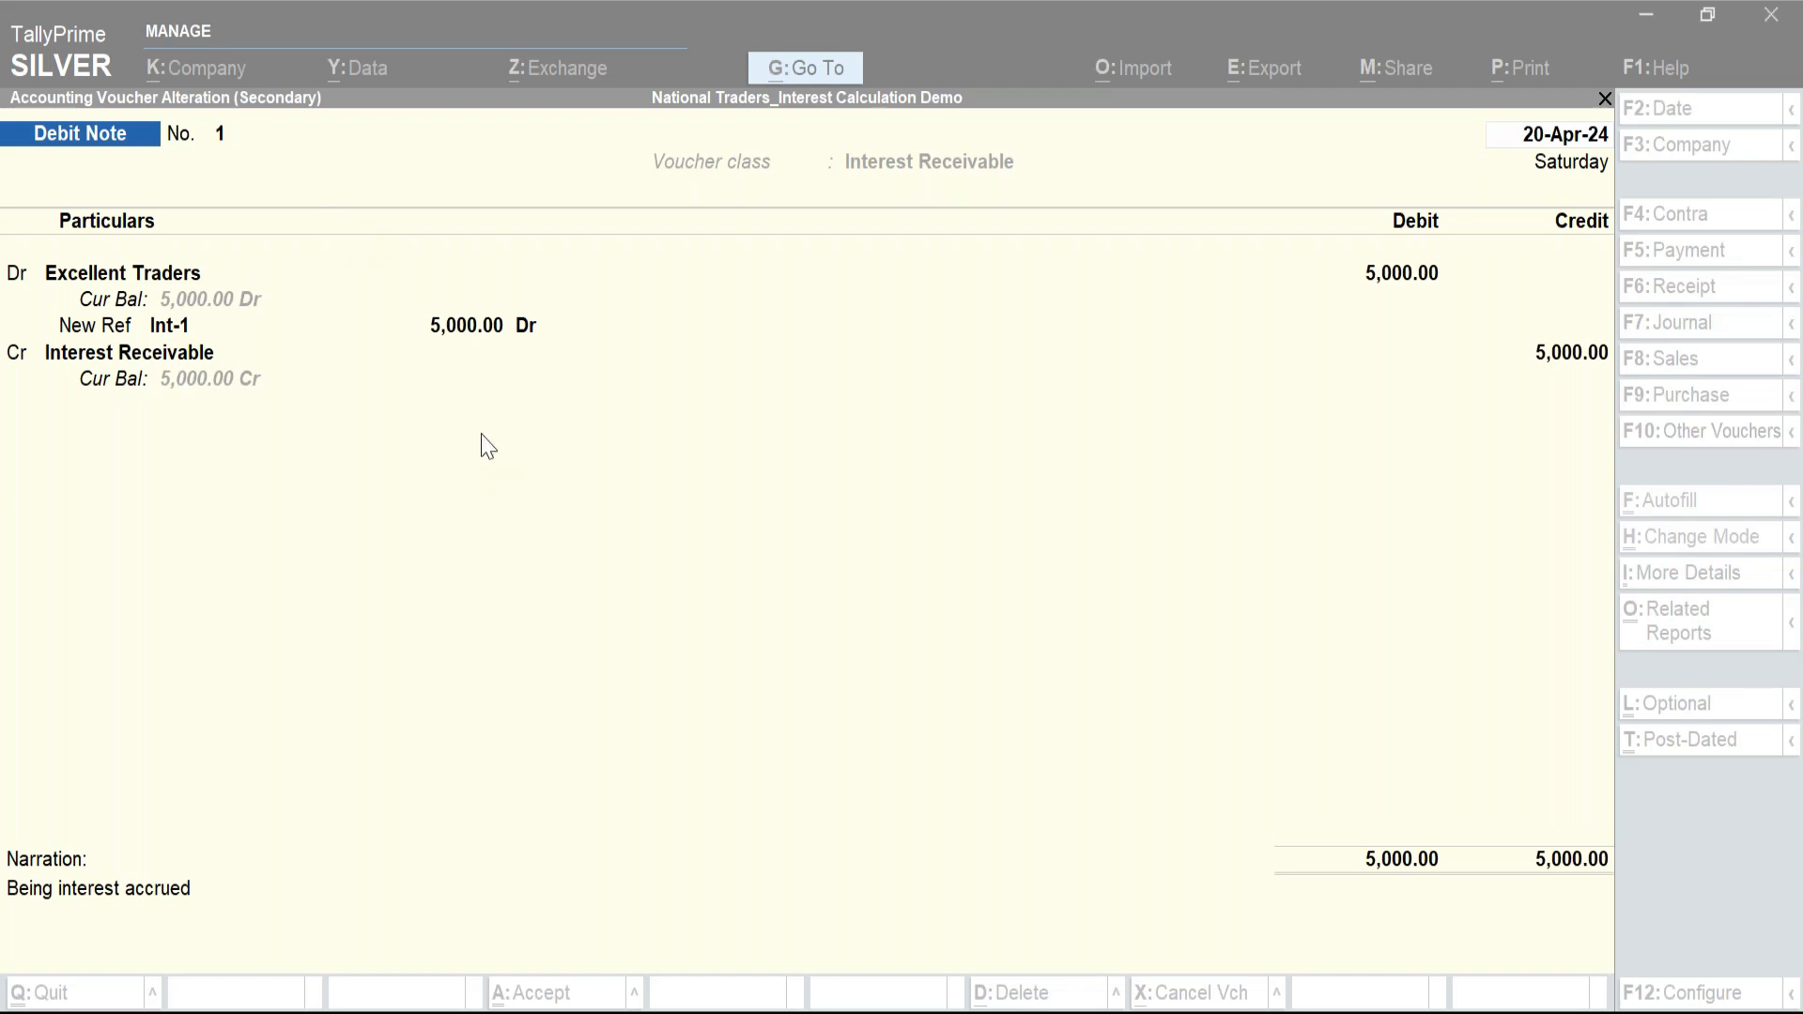
pyautogui.click(564, 631)
pyautogui.press('Return')
pyautogui.press('Escape')
pyautogui.press('y')
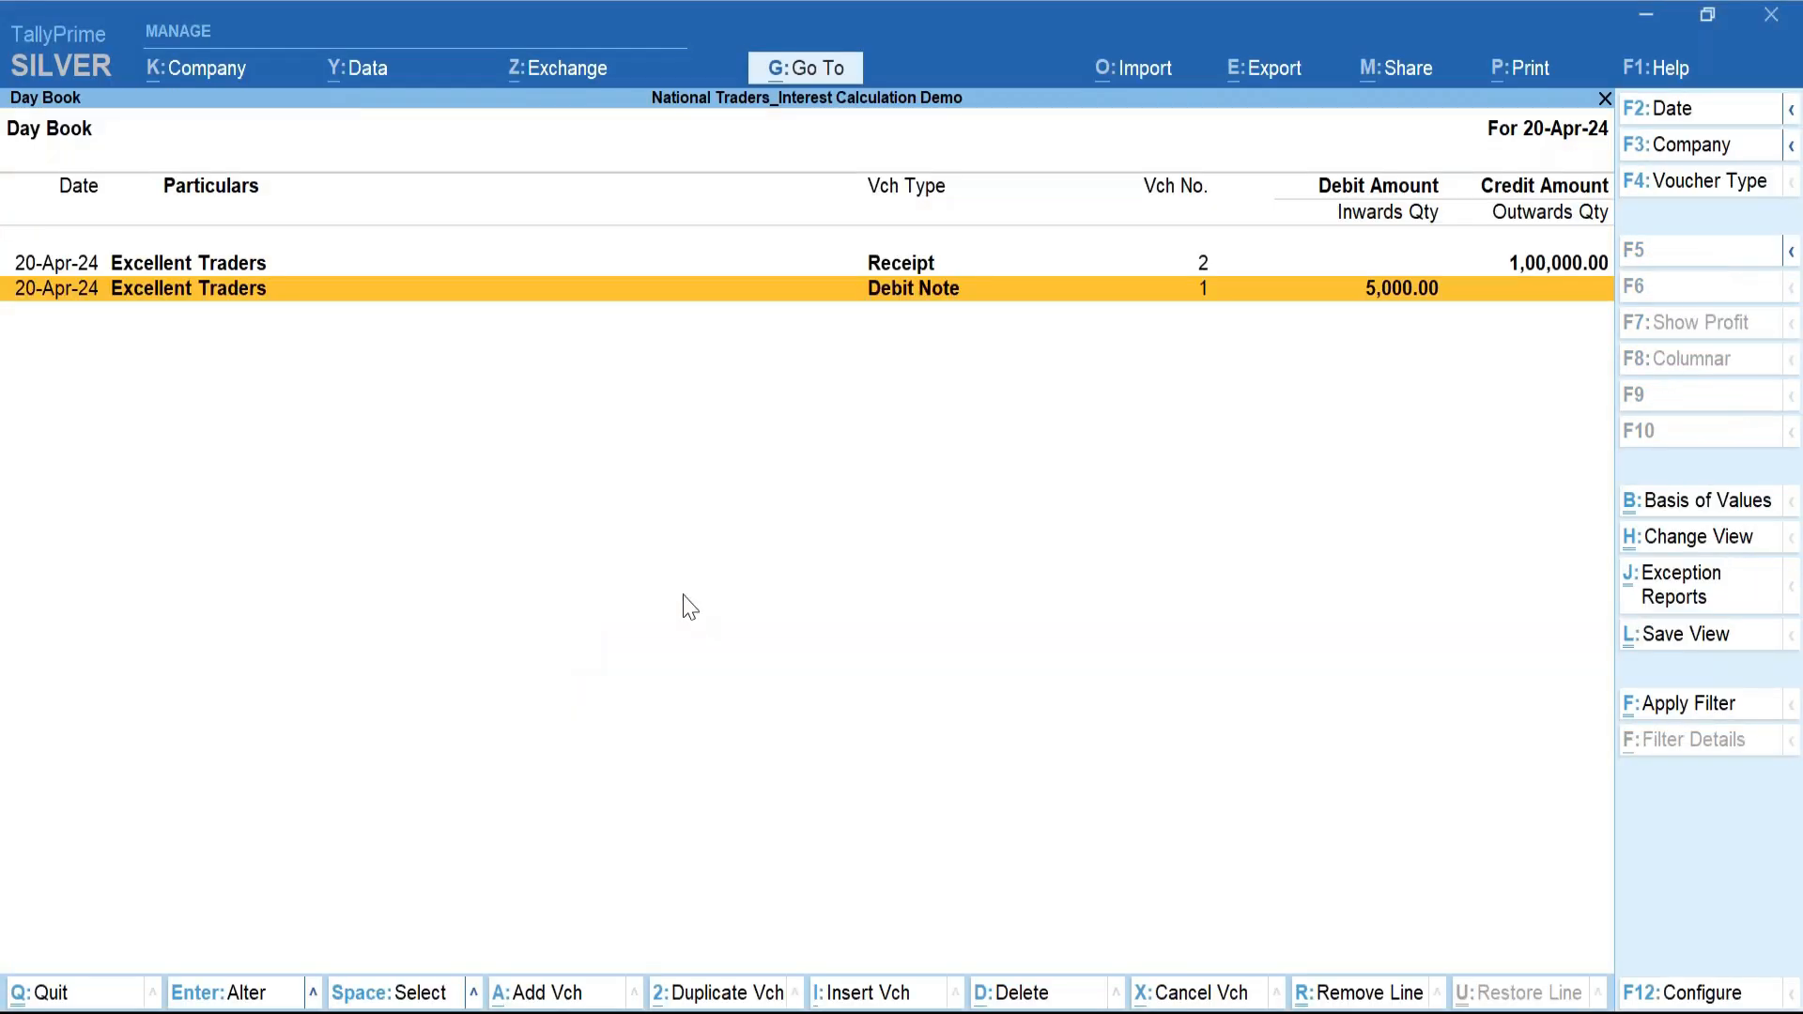
pyautogui.press('Escape')
# Display the pending bills of Excellent Traders in the ledger outstandings report.
pyautogui.click(1171, 494)
pyautogui.press('Return')
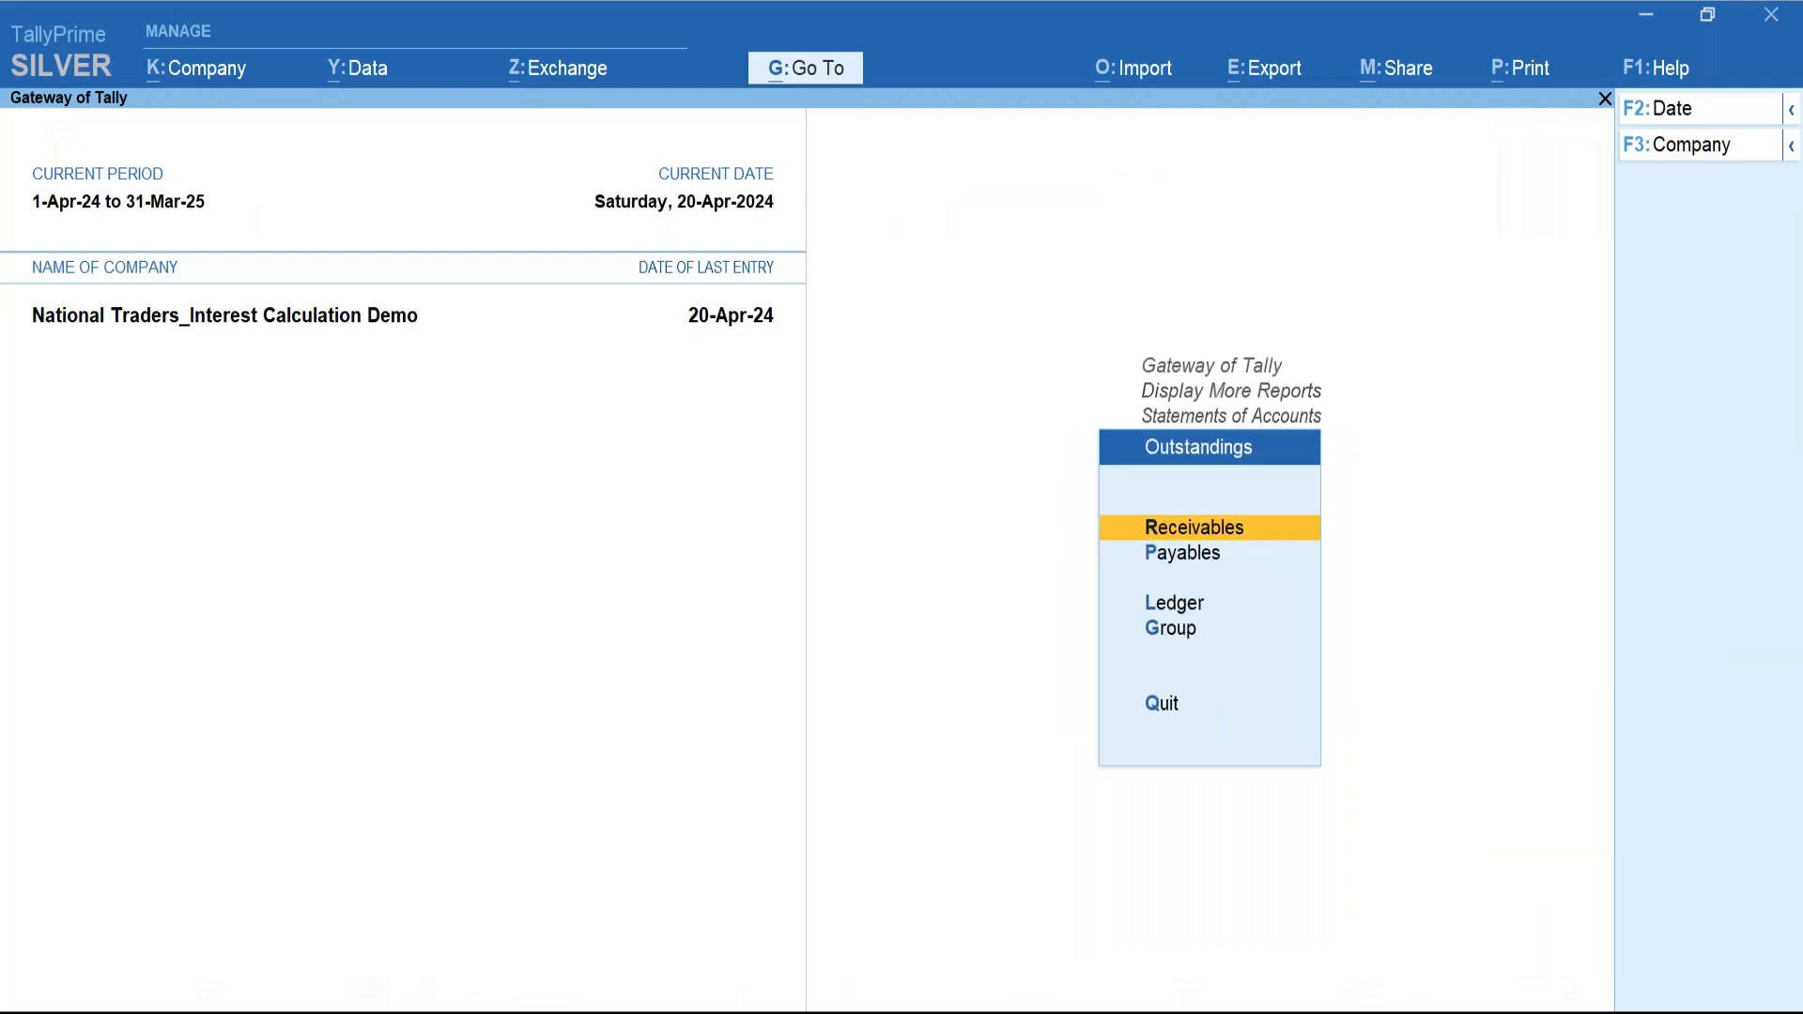
pyautogui.press('Down')
pyautogui.press('Down')
pyautogui.press('Return')
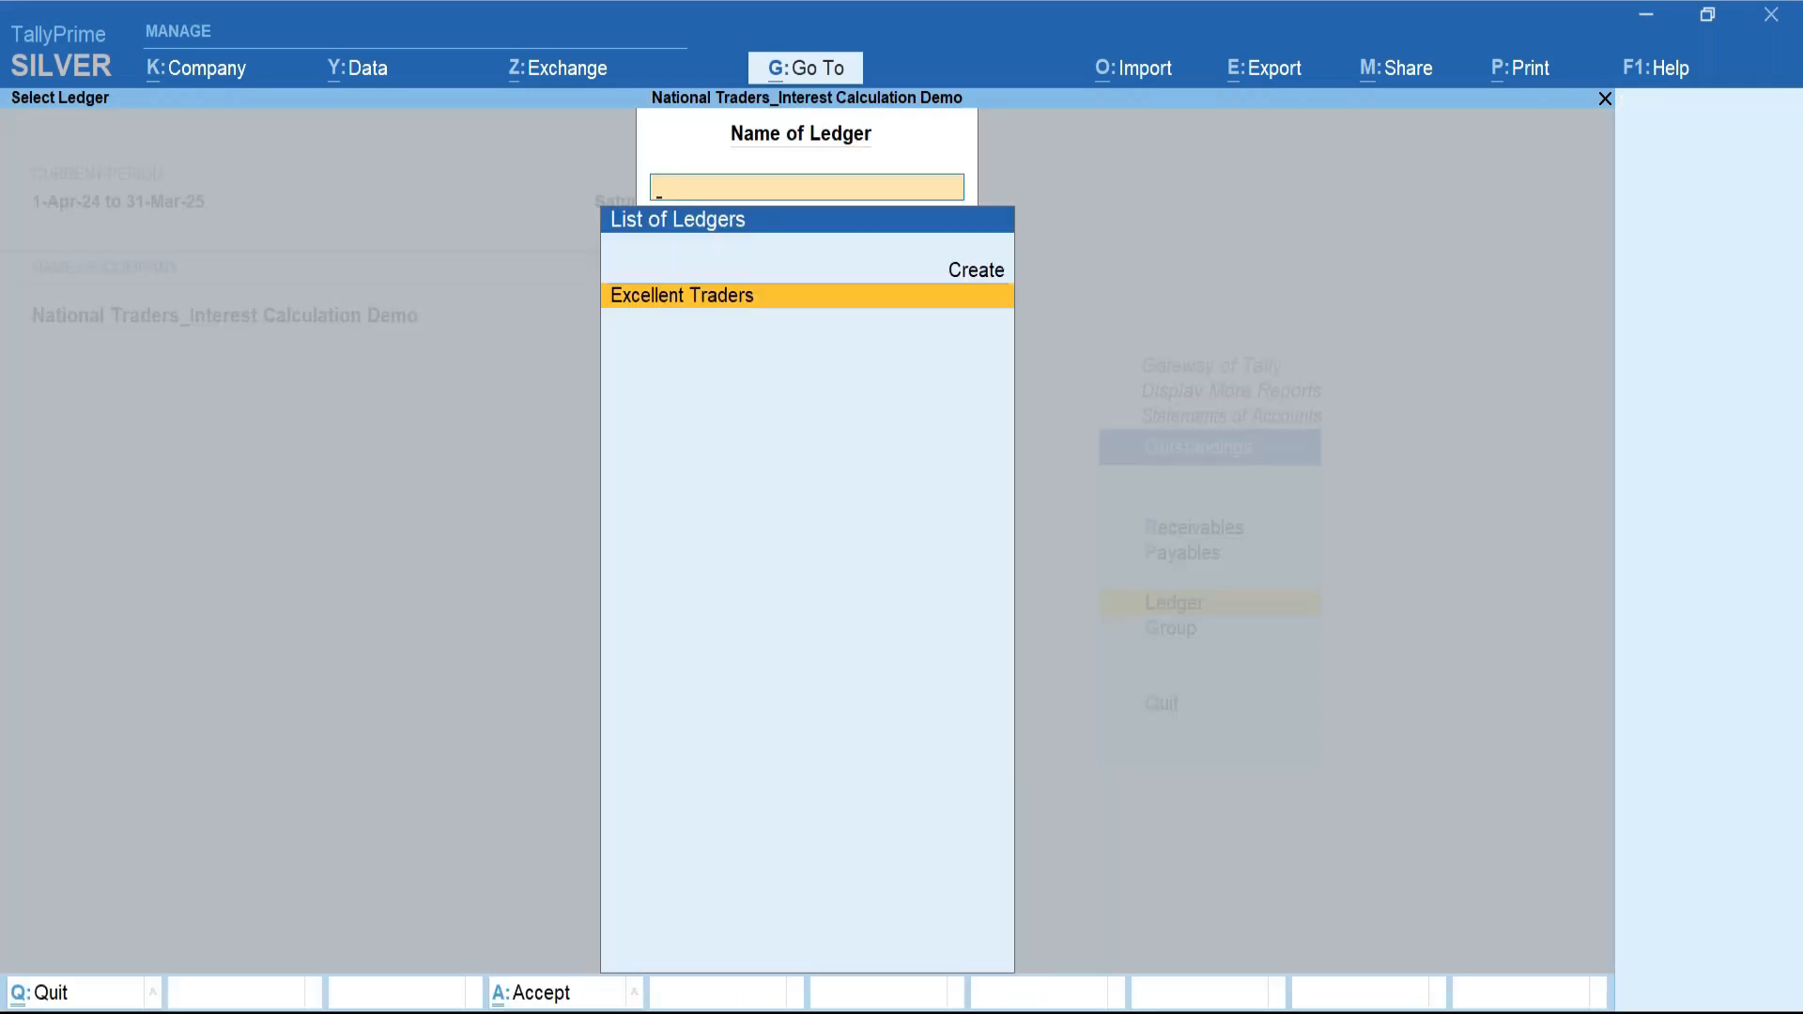
pyautogui.press('Return')
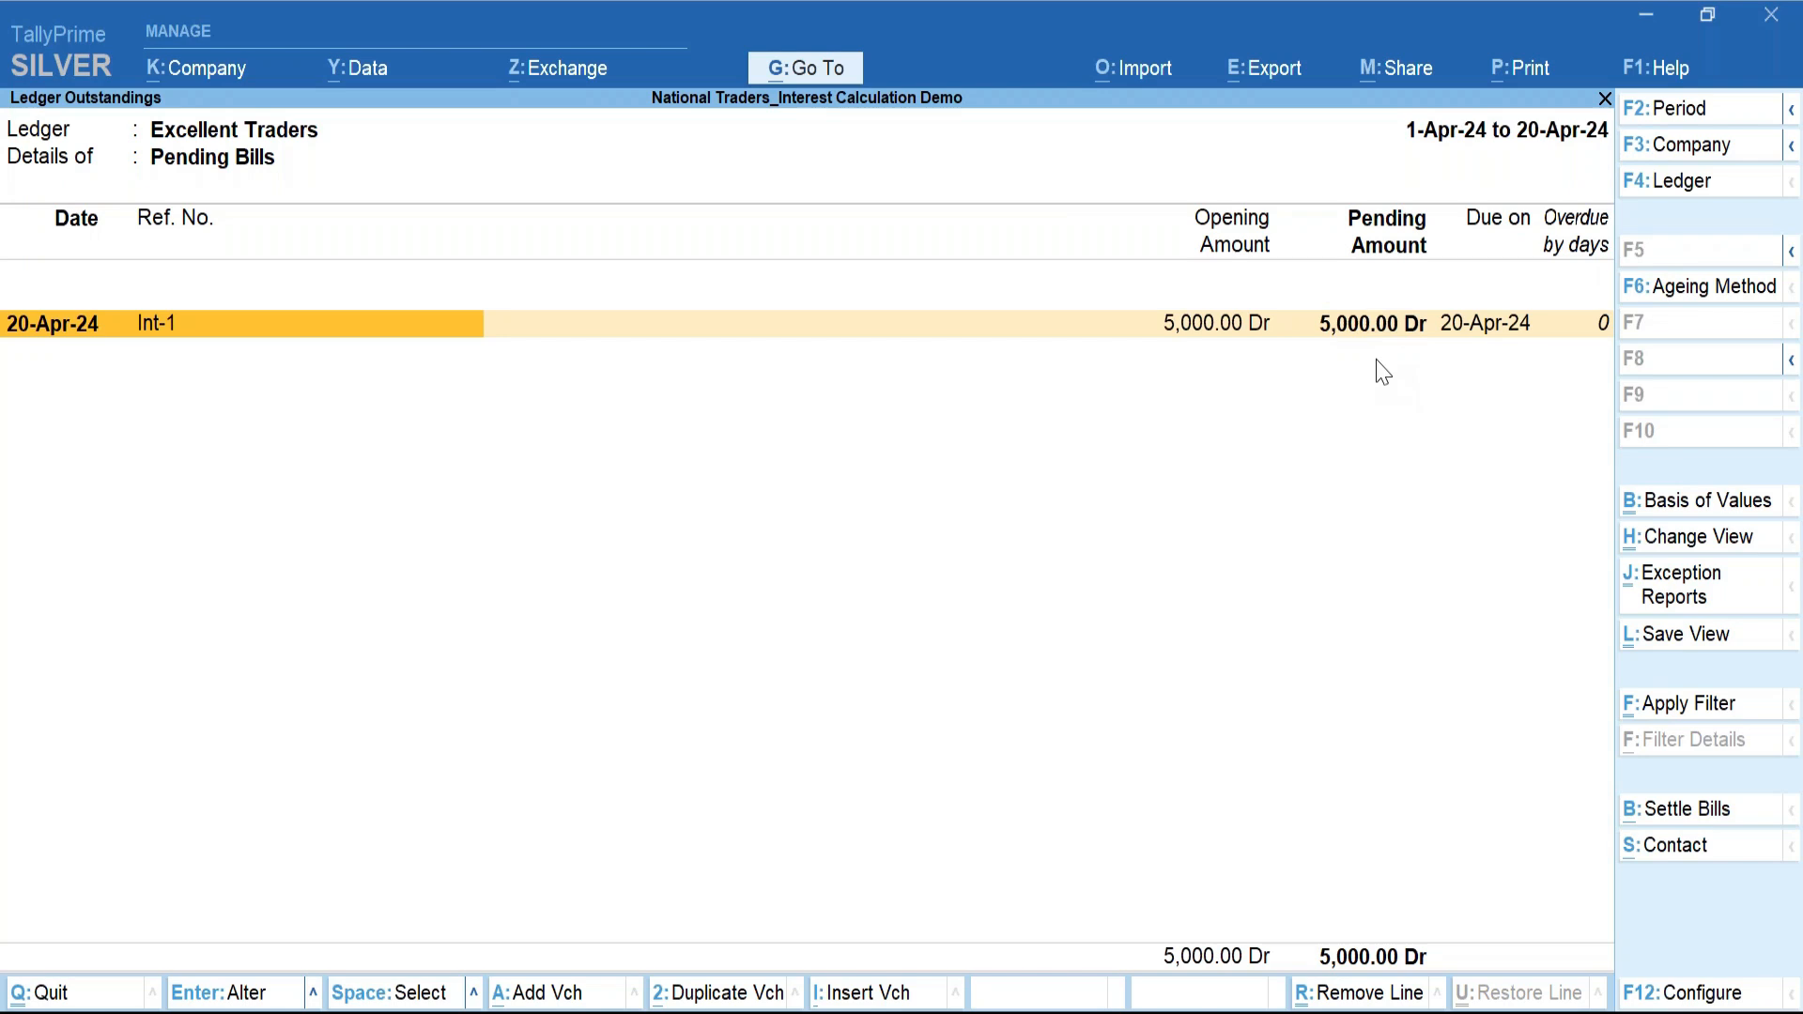
# Leave the outstandings report and start a receipt voucher with Cash as the account.
pyautogui.press('Escape')
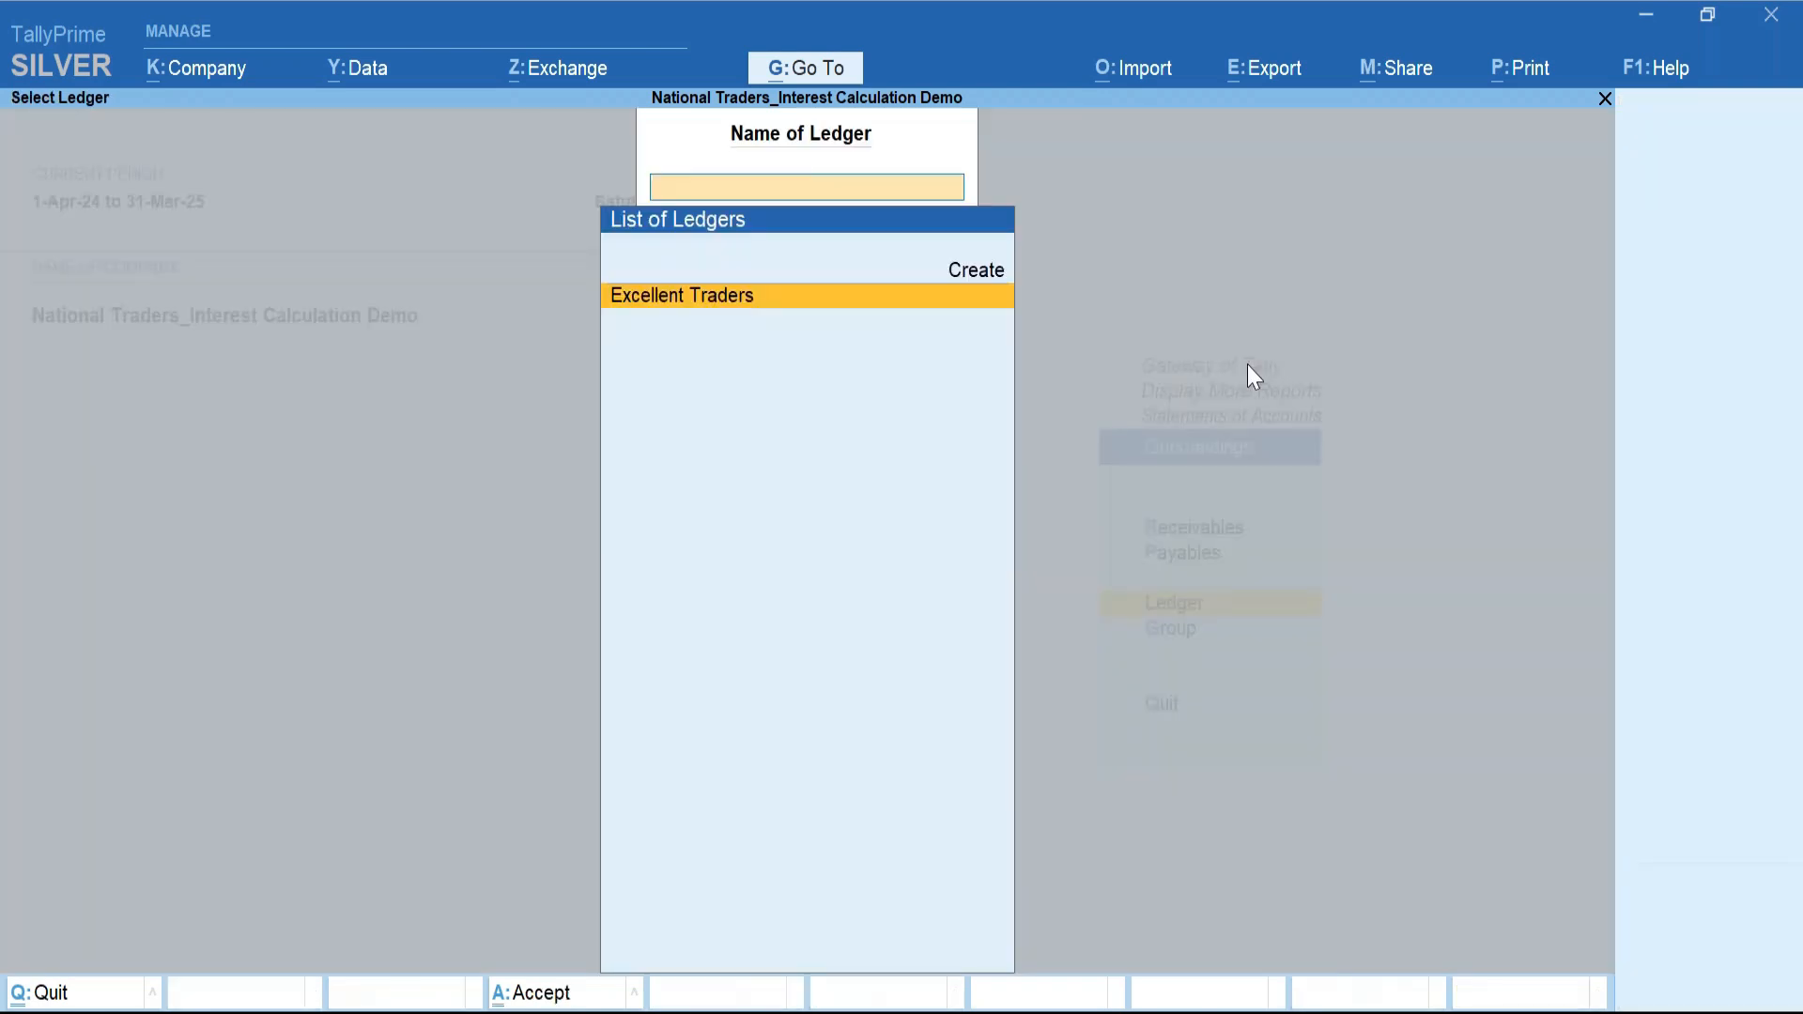
pyautogui.press('Escape')
pyautogui.press('Escape')
pyautogui.press('Escape')
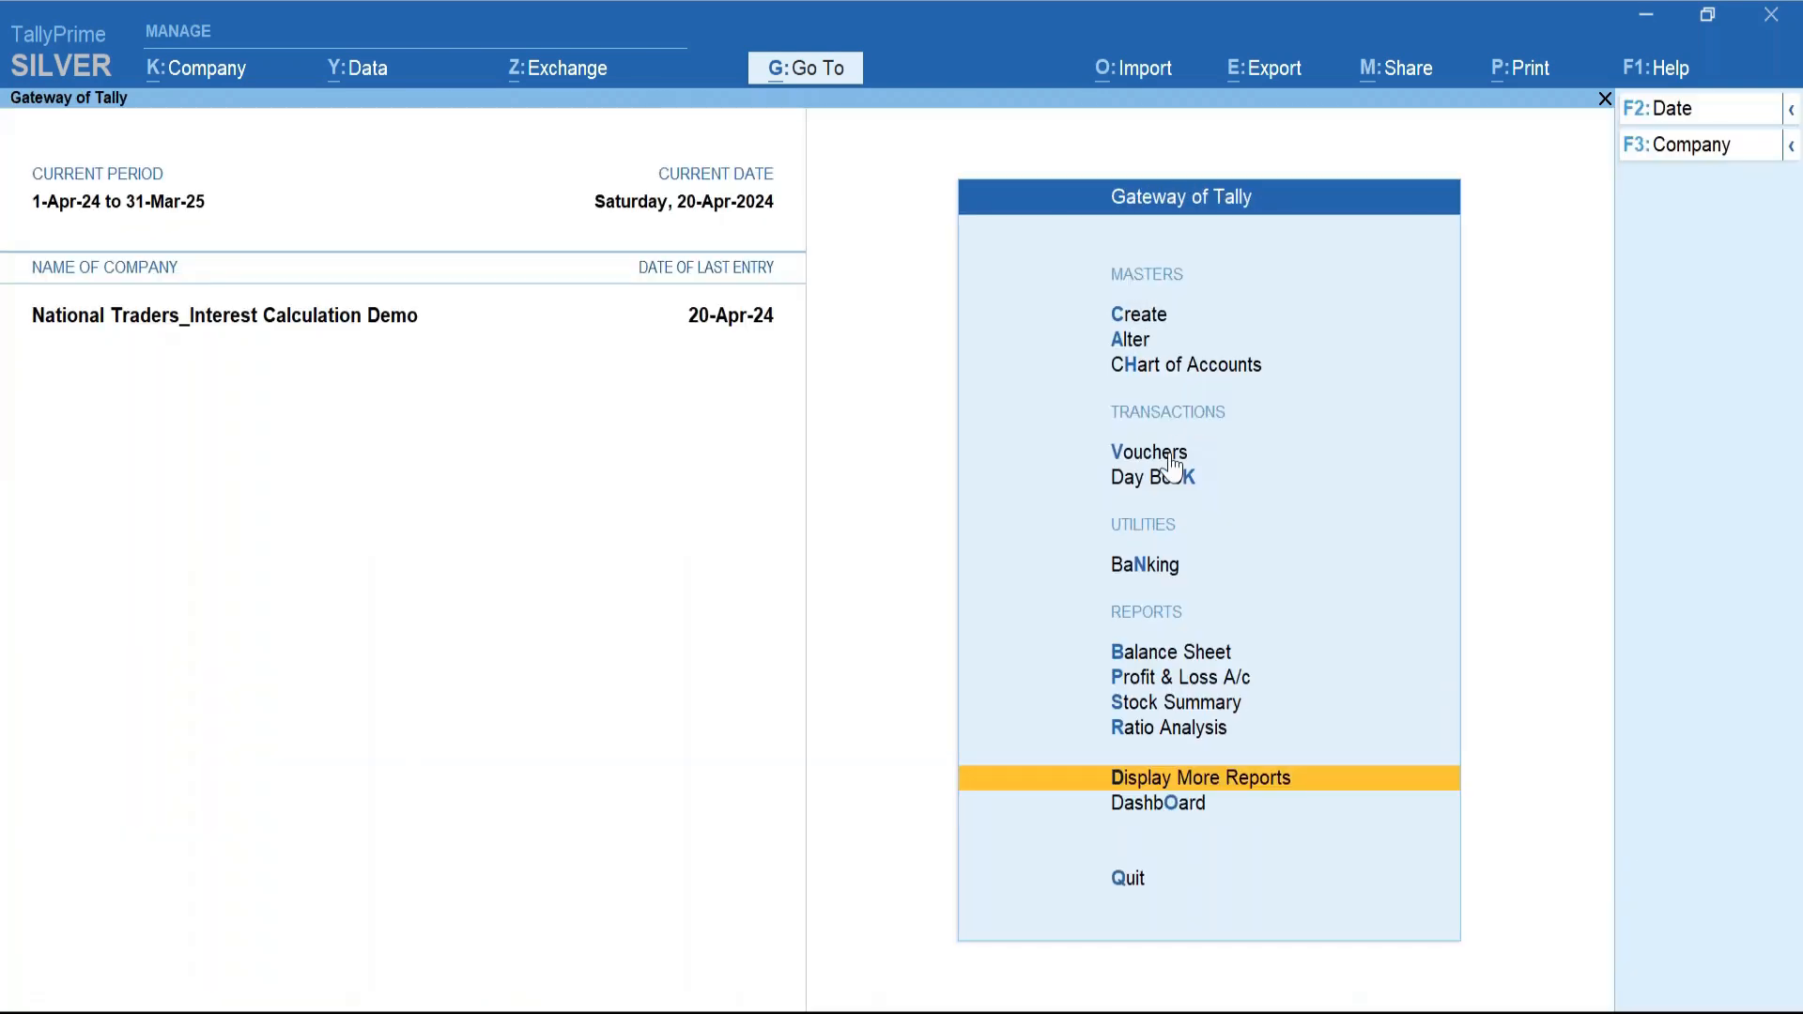
pyautogui.click(1172, 467)
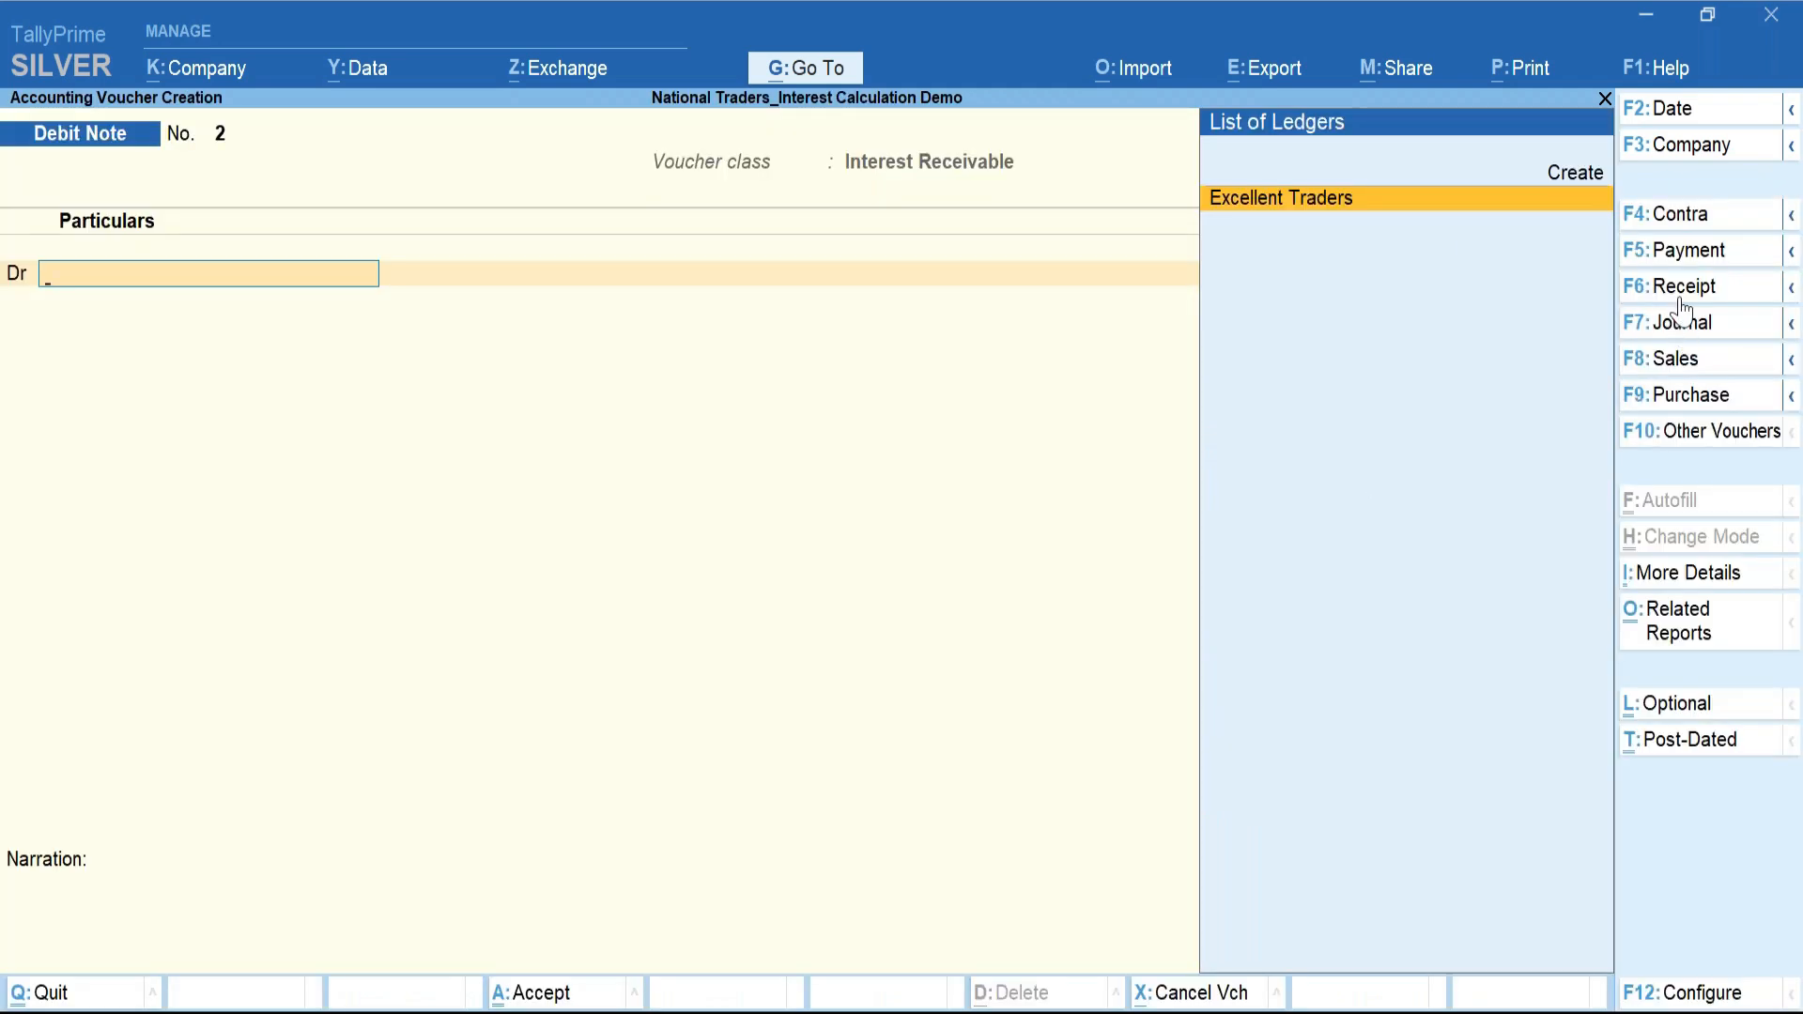
pyautogui.press('F6')
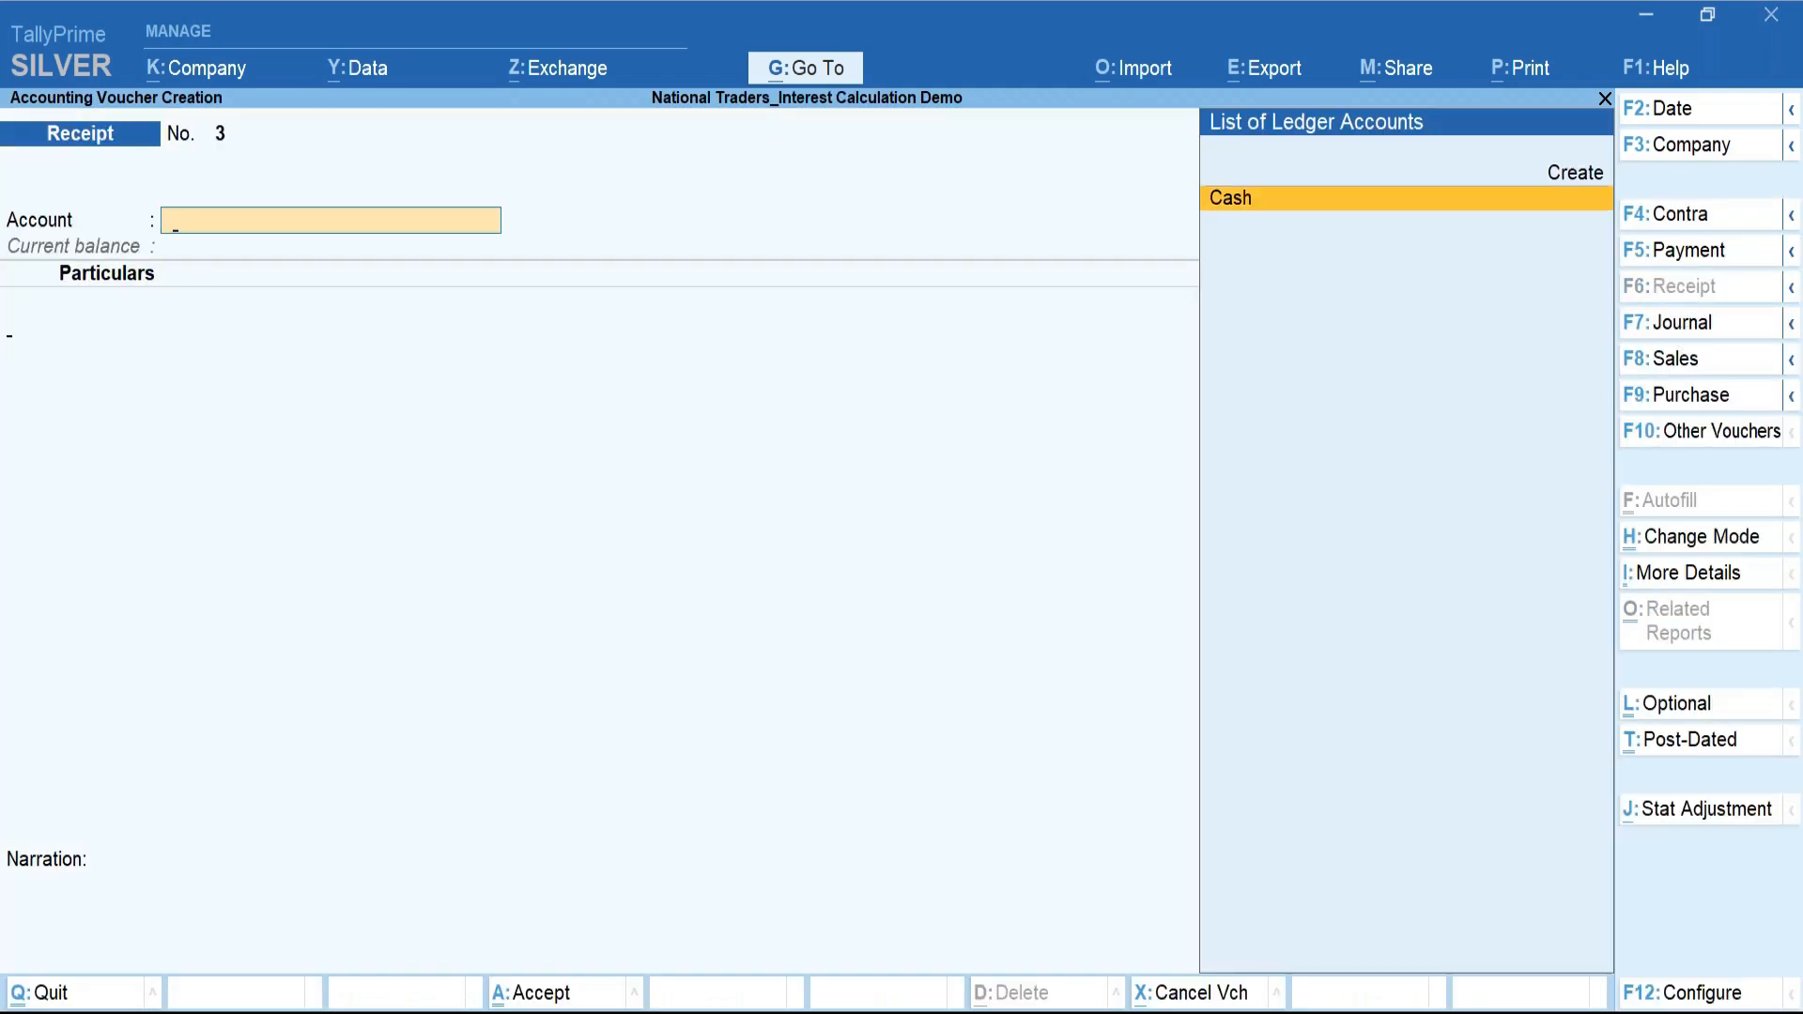
pyautogui.press('Return')
# Credit Excellent Traders with 5,000.00 against reference Int-1, then save the receipt and quit voucher creation.
pyautogui.press('Down')
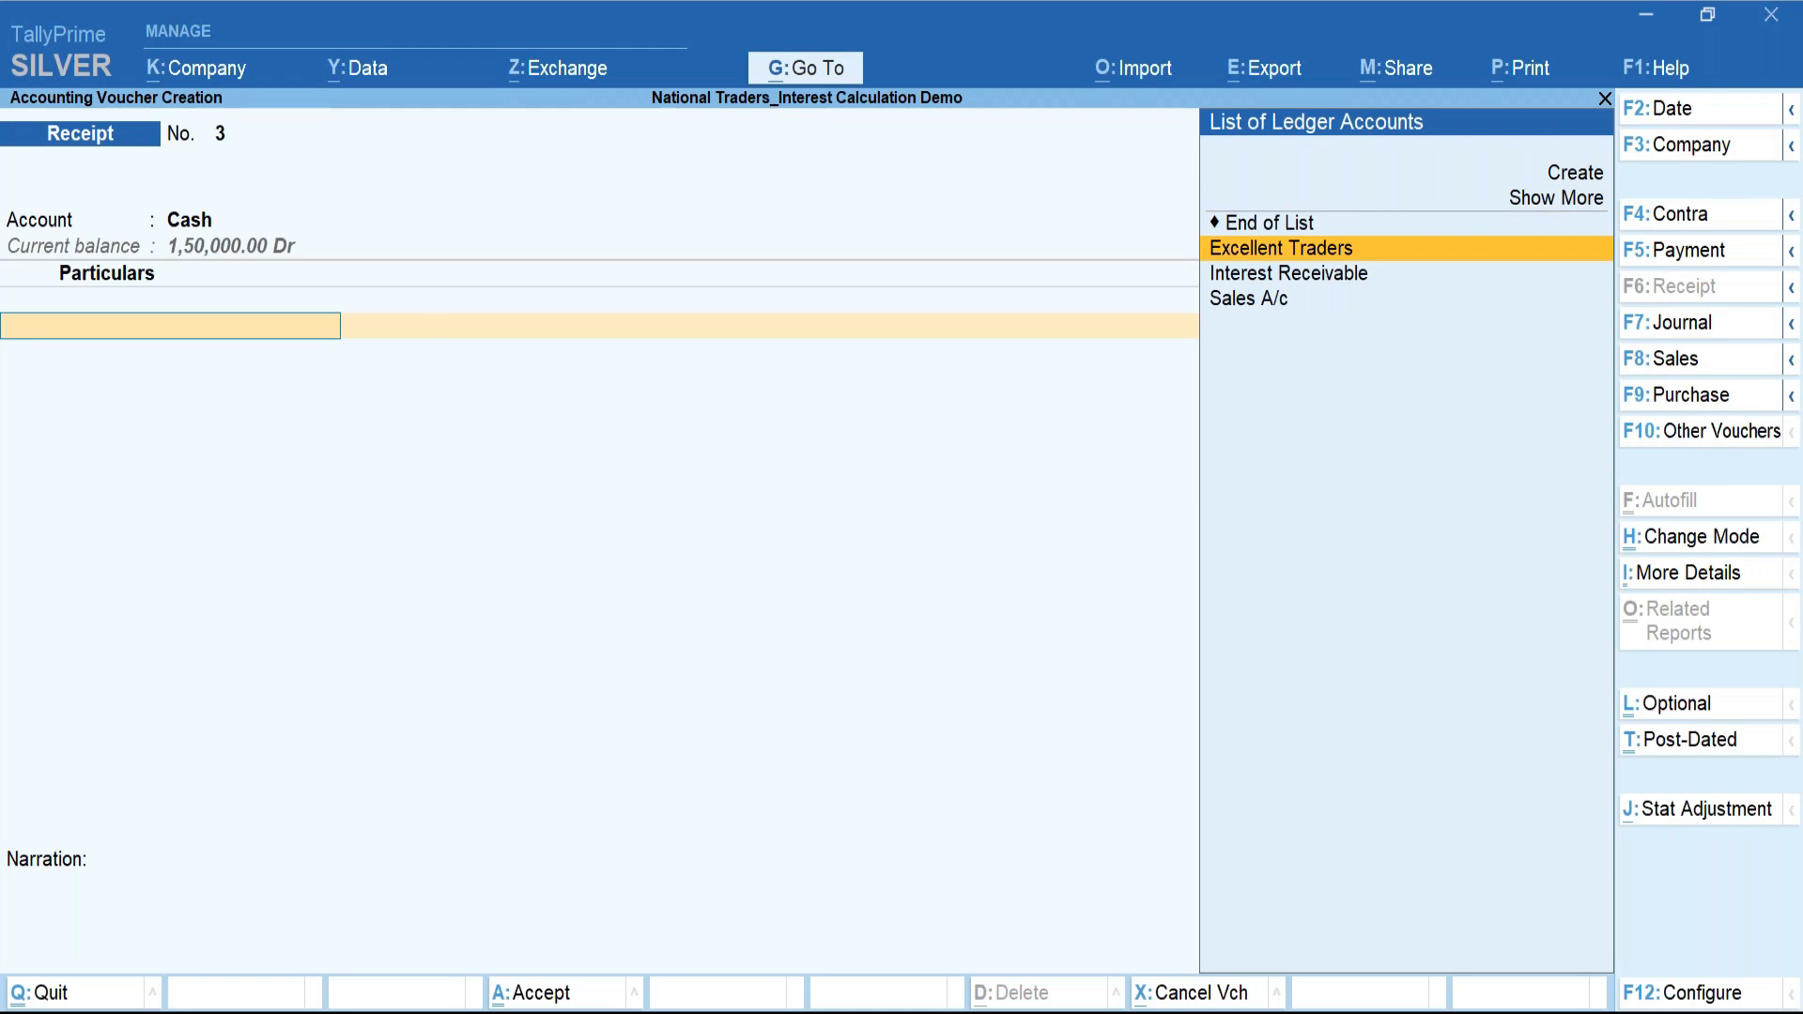
pyautogui.press('Return')
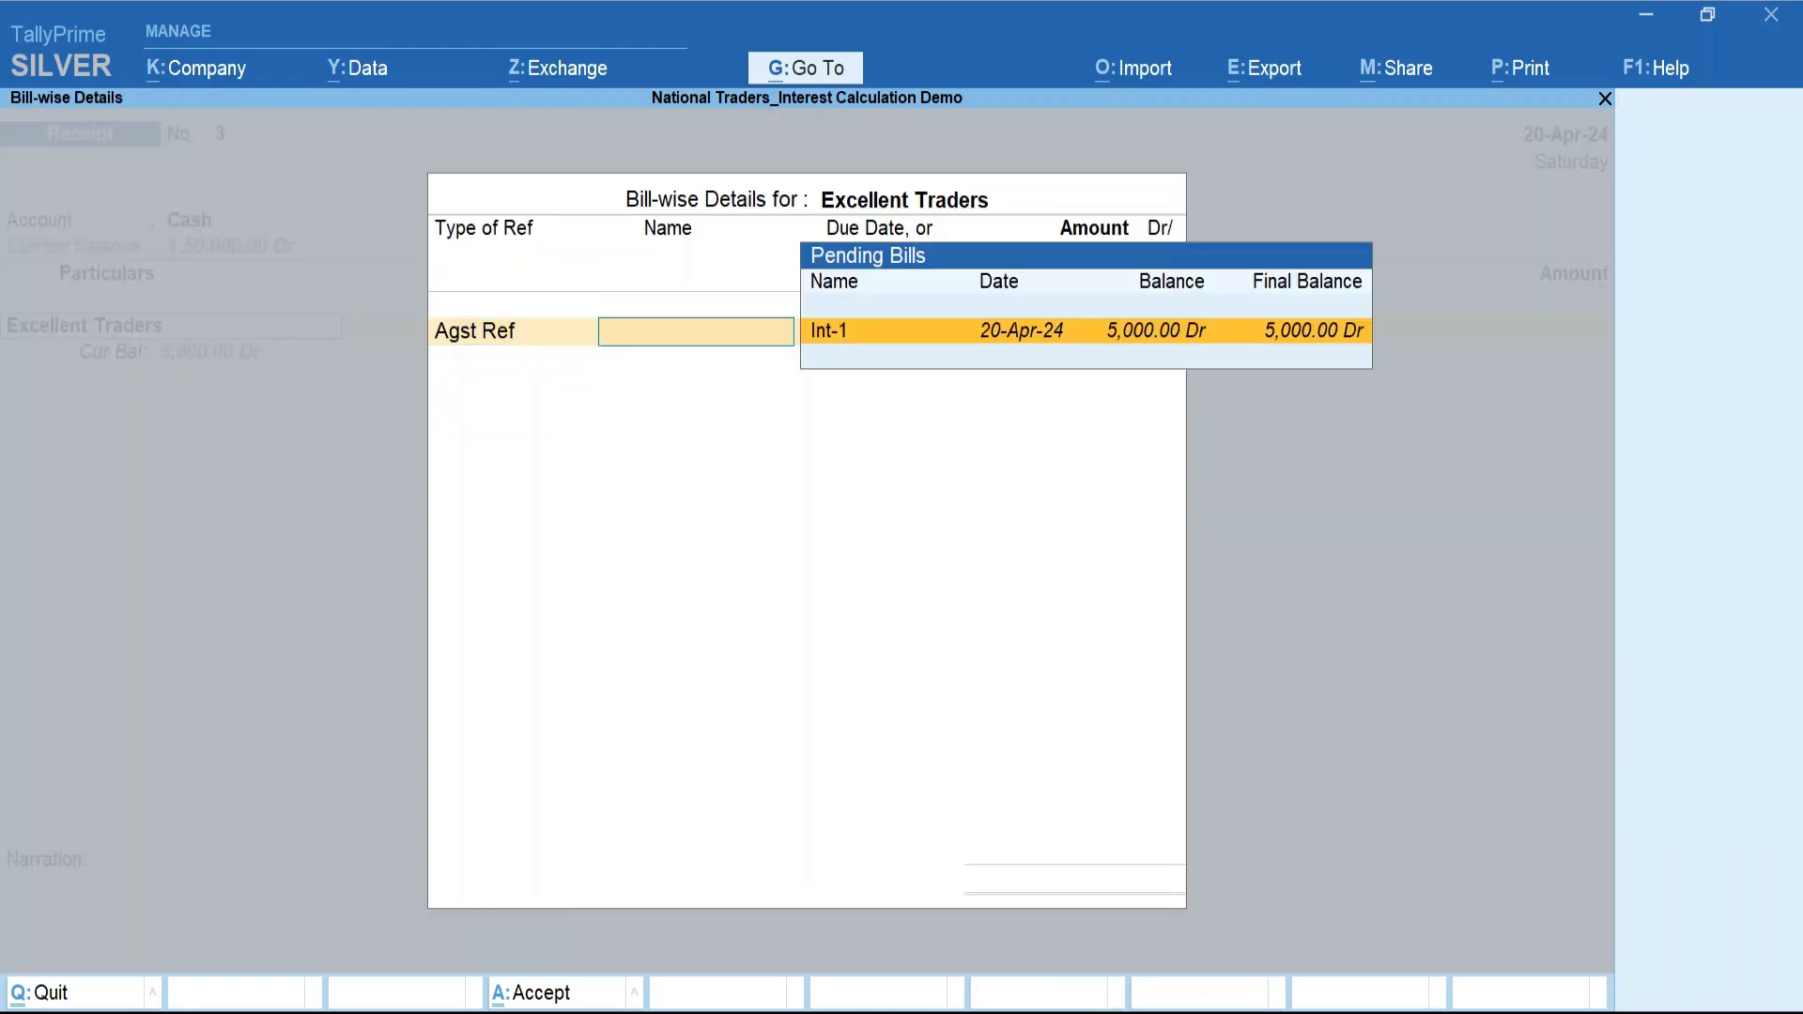
pyautogui.press('Return')
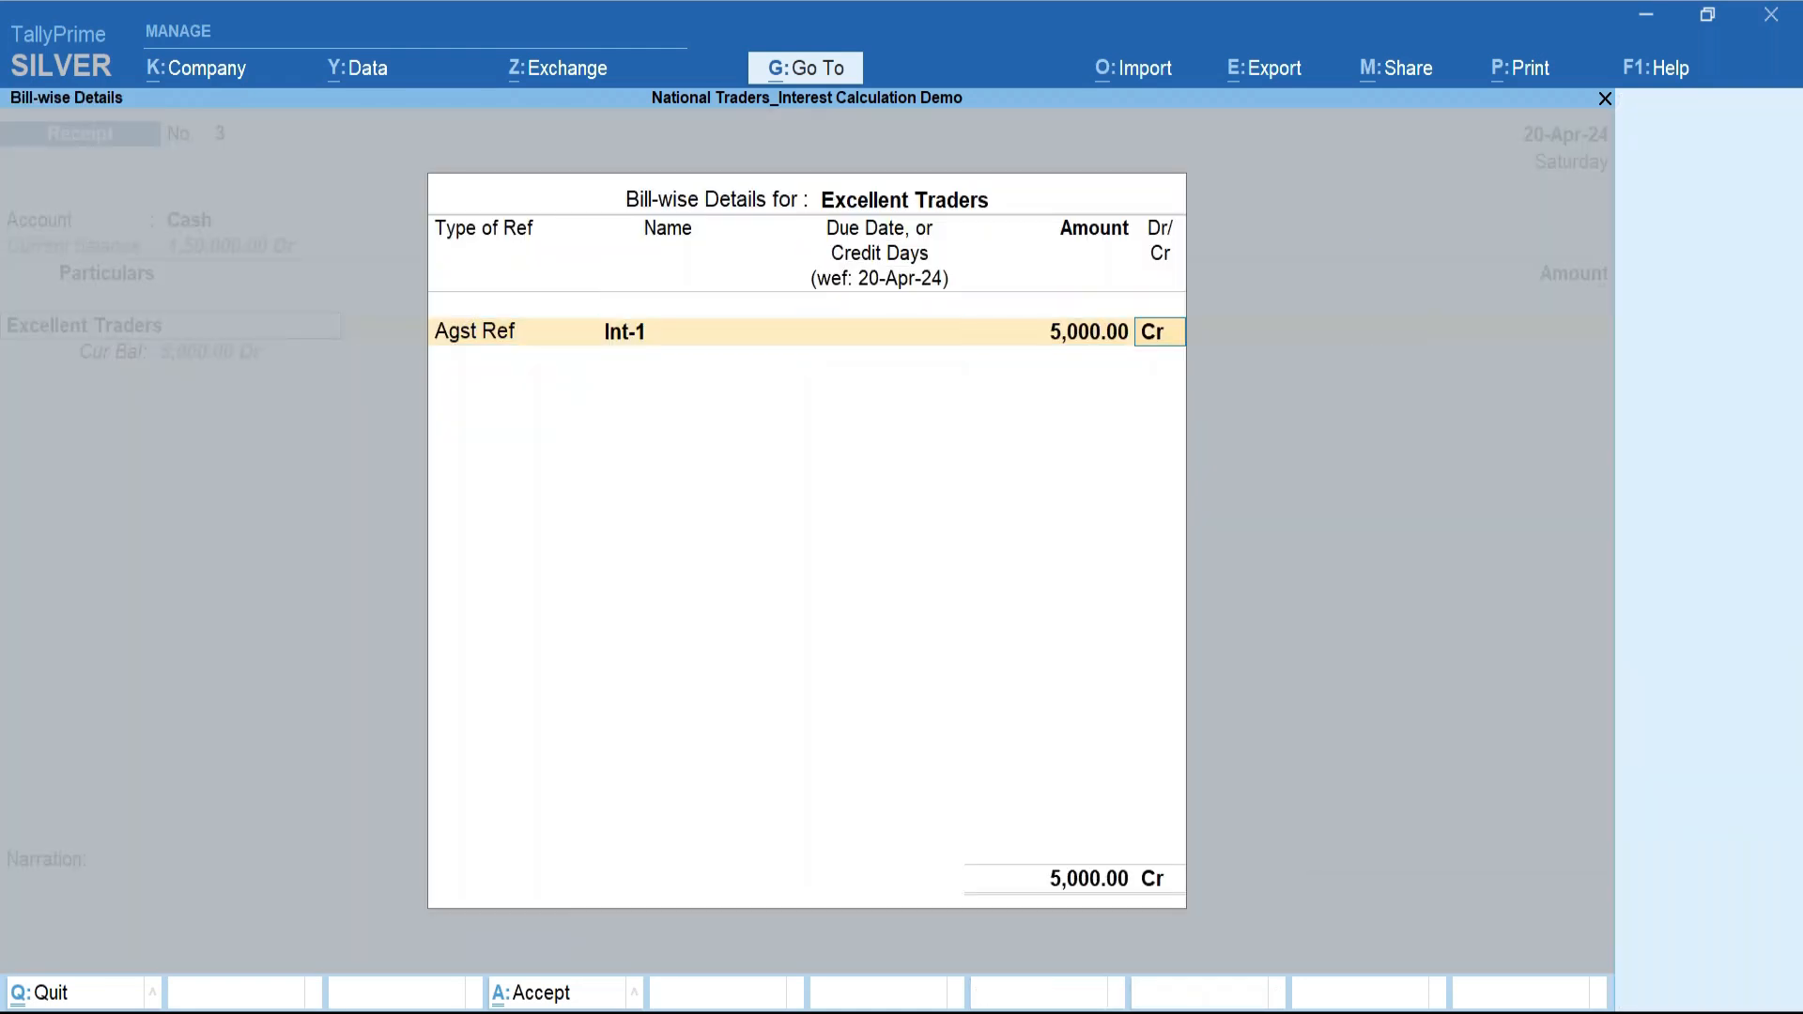
pyautogui.press('Return')
pyautogui.press('Return')
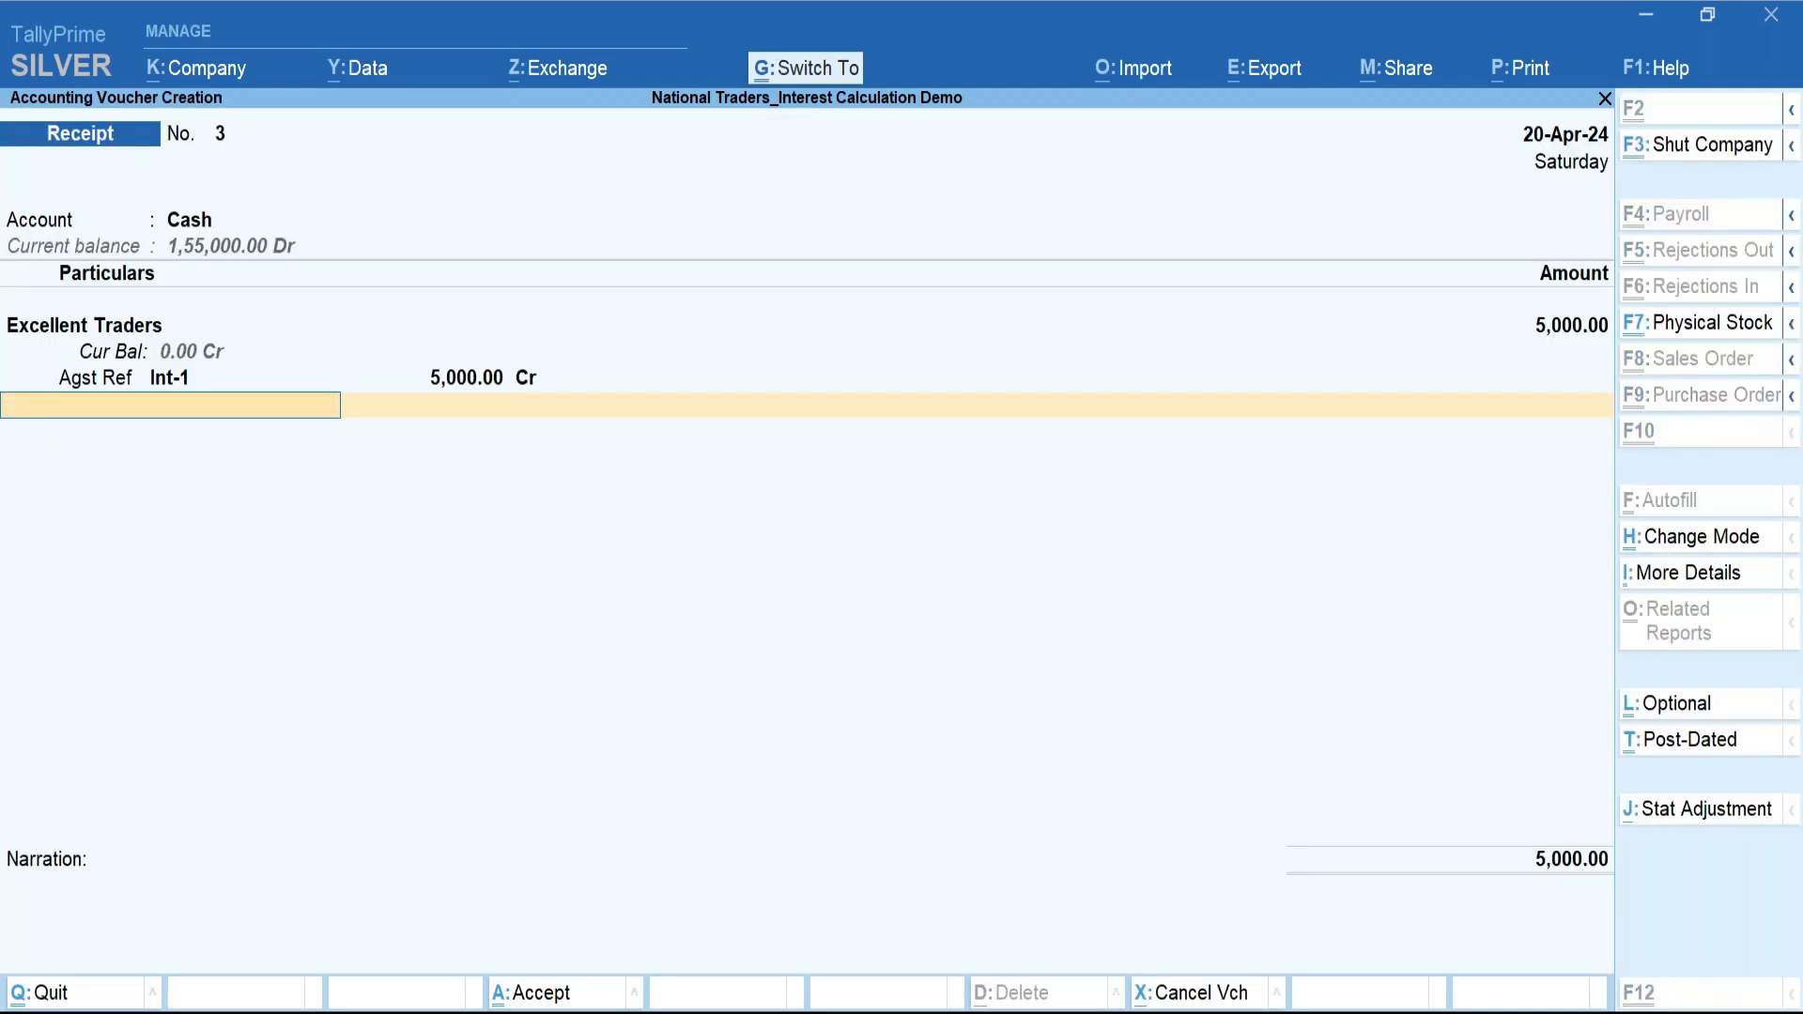
pyautogui.hotkey('ctrl', 'a')
pyautogui.press('Escape')
pyautogui.press('Return')
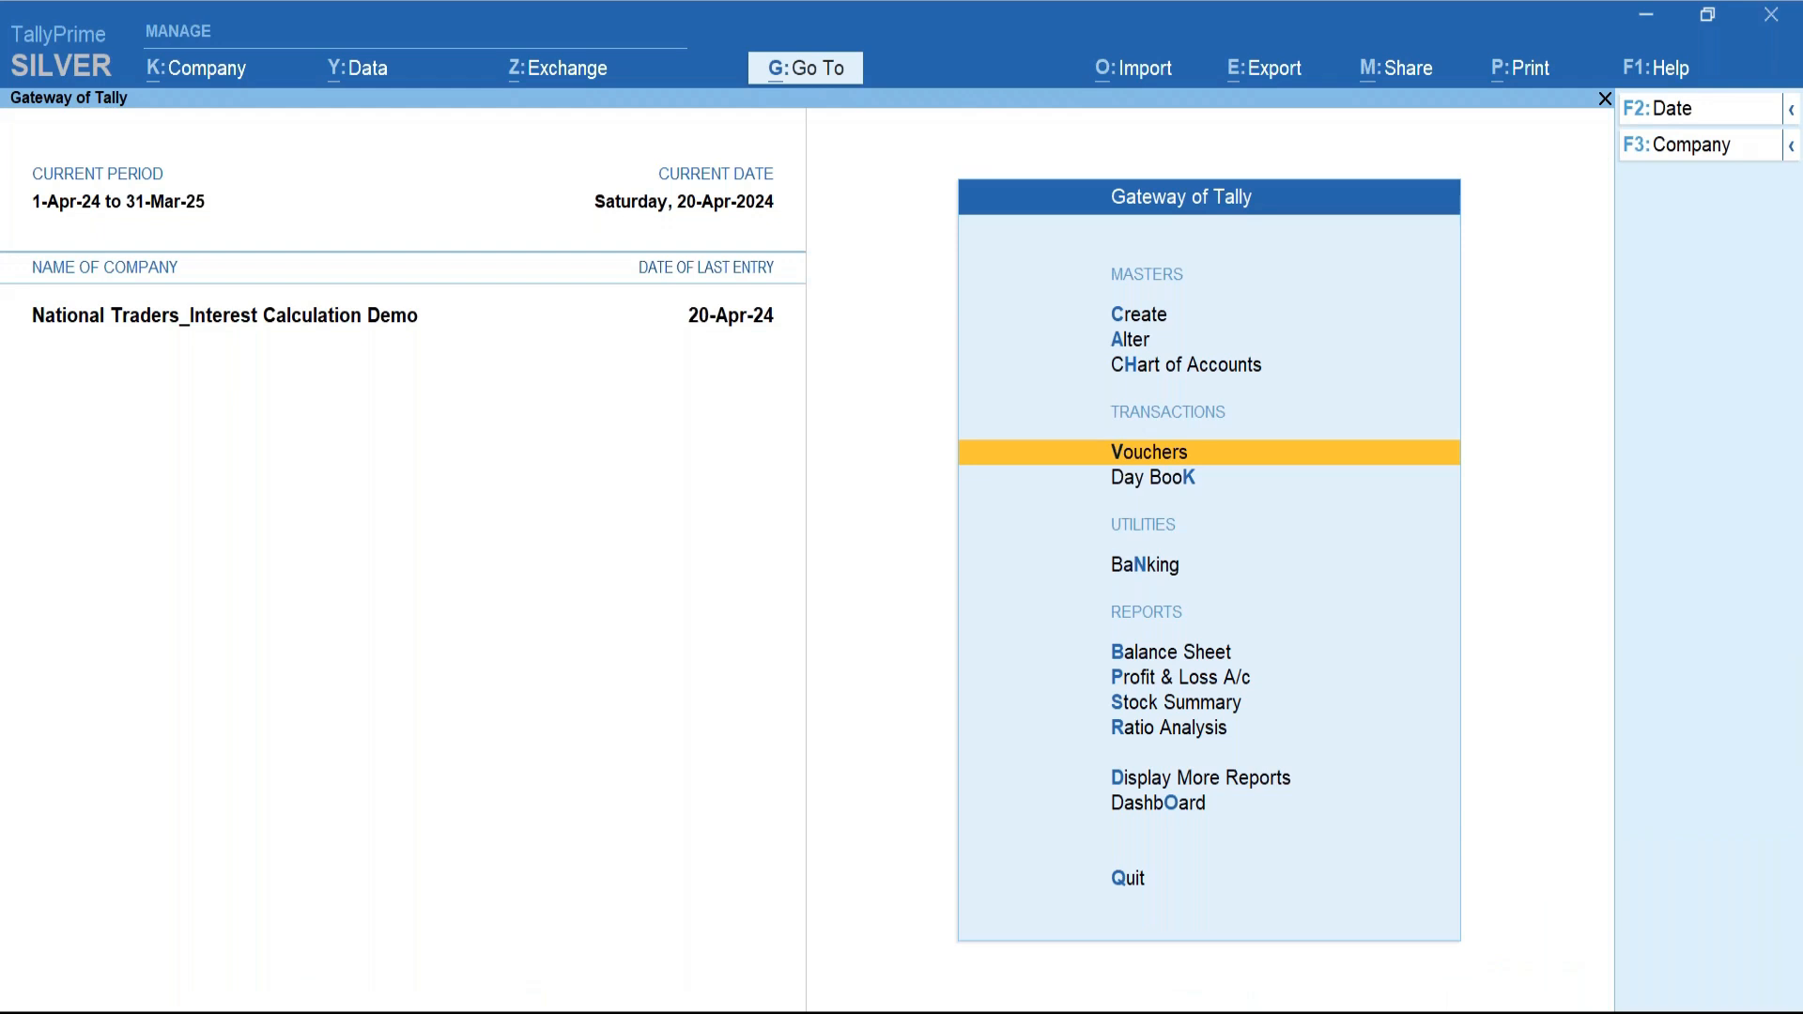
# Check the pending bills of Excellent Traders in the ledger outstandings report, then leave the report.
pyautogui.press('d')
pyautogui.press('Down')
pyautogui.press('Down')
pyautogui.press('Down')
pyautogui.press('Down')
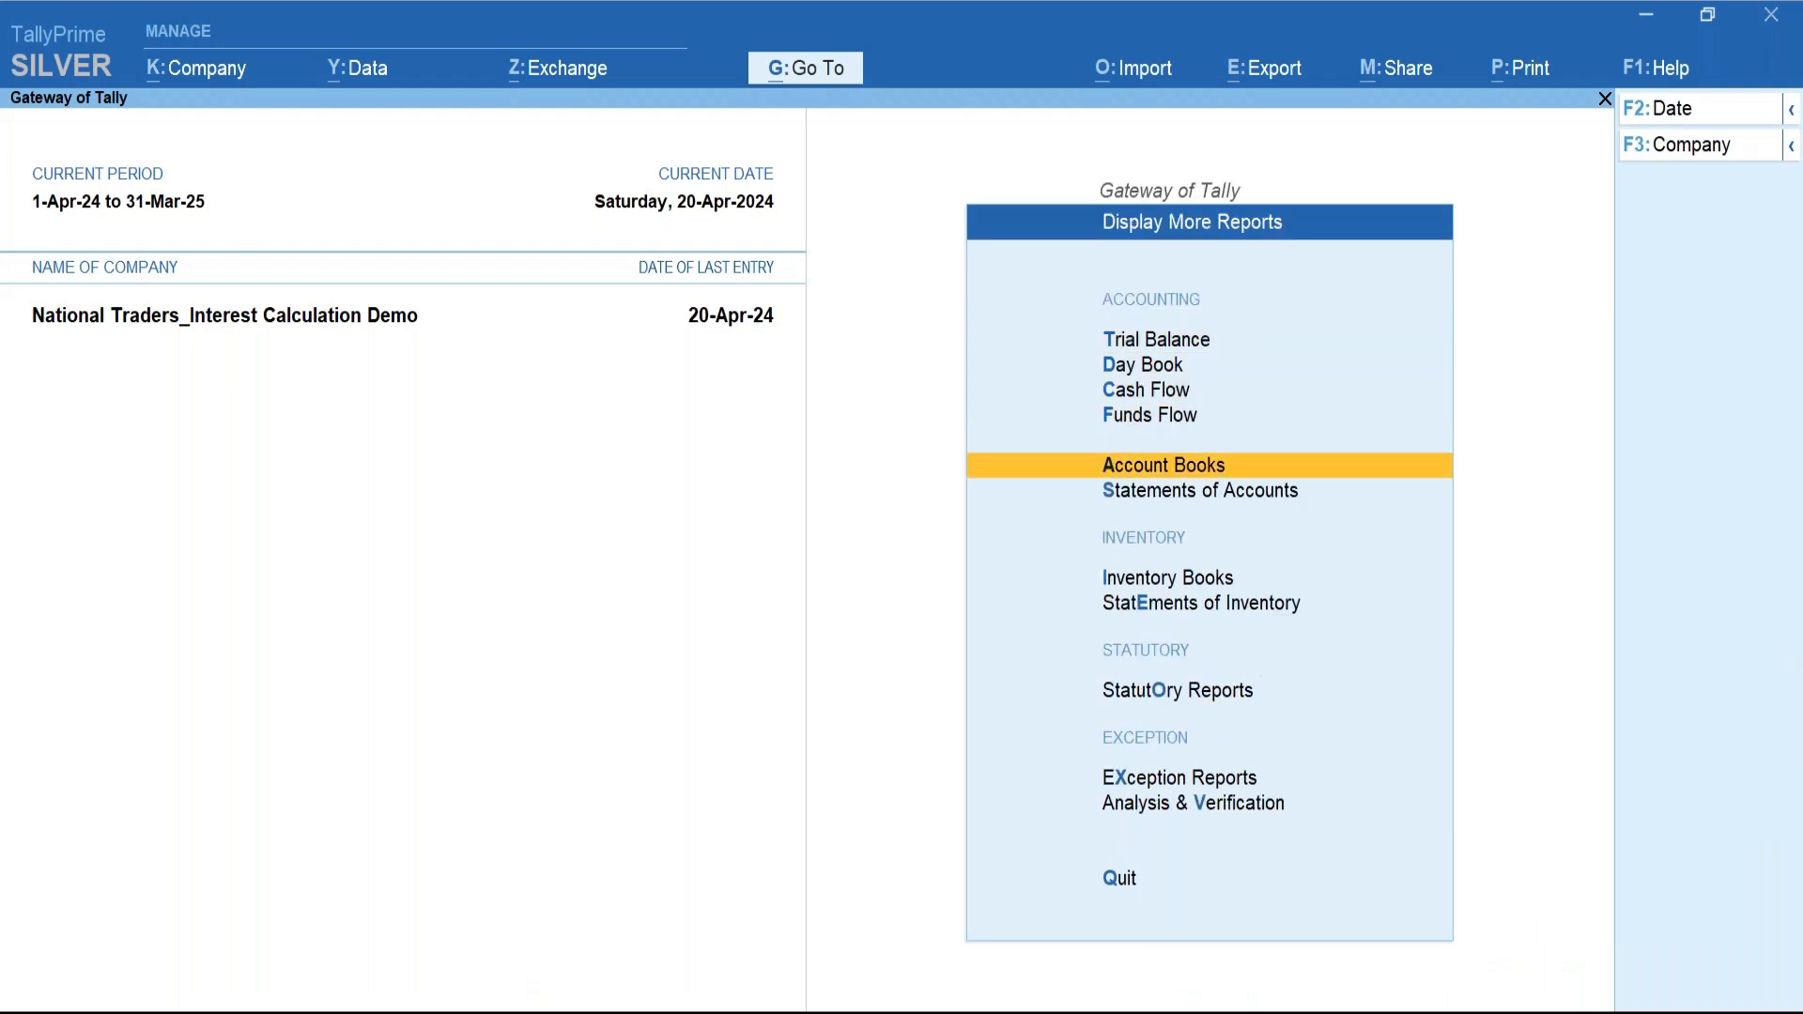
pyautogui.press('Down')
pyautogui.press('Return')
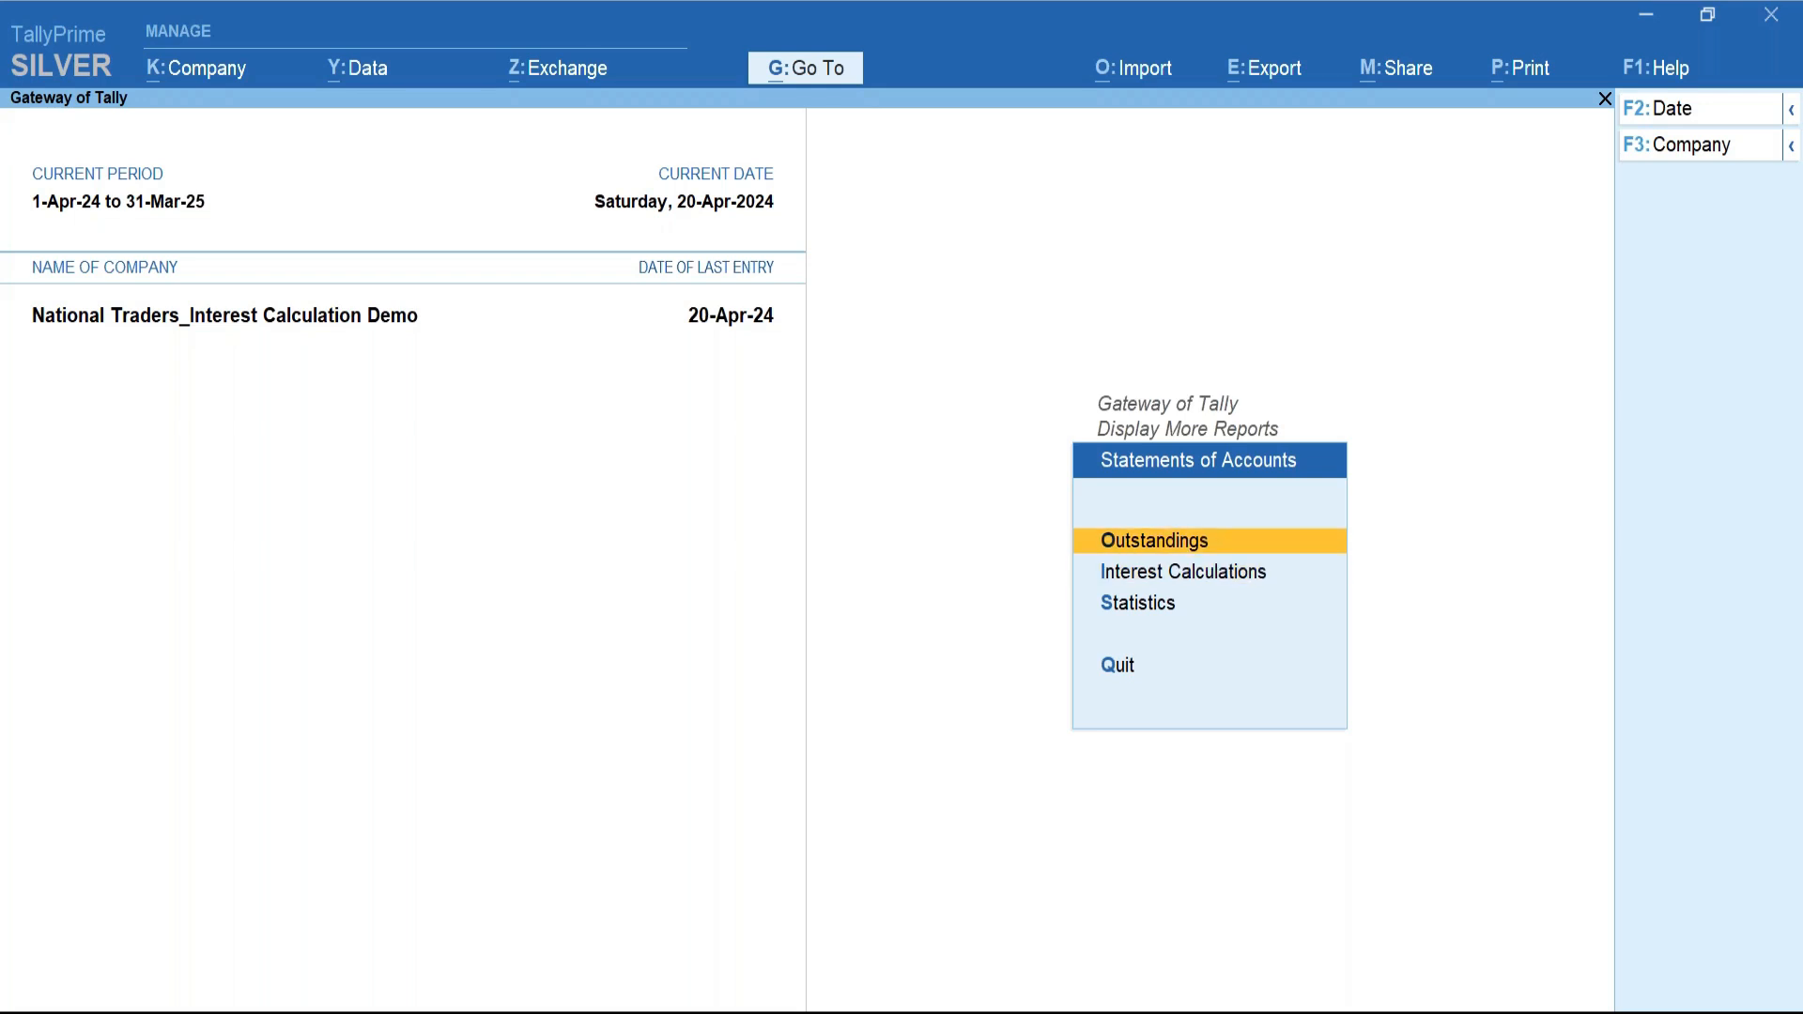
pyautogui.press('Return')
pyautogui.press('Down')
pyautogui.press('Down')
pyautogui.press('Return')
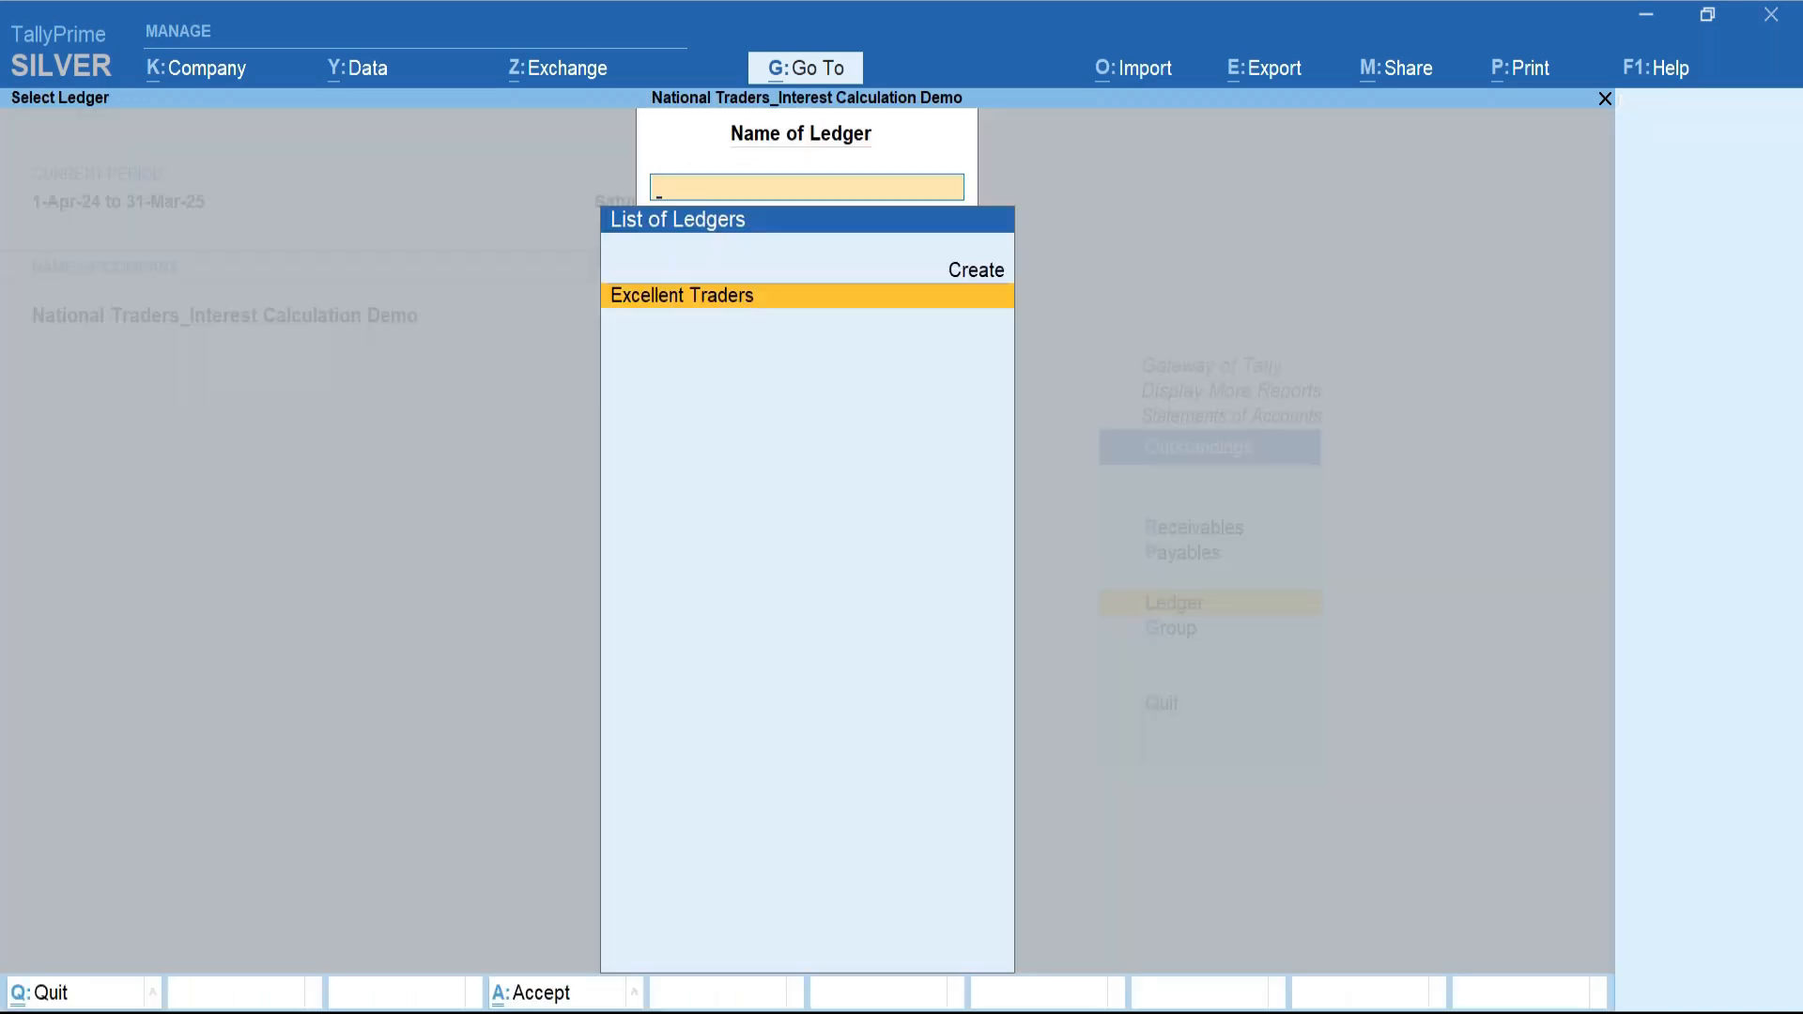
pyautogui.press('Return')
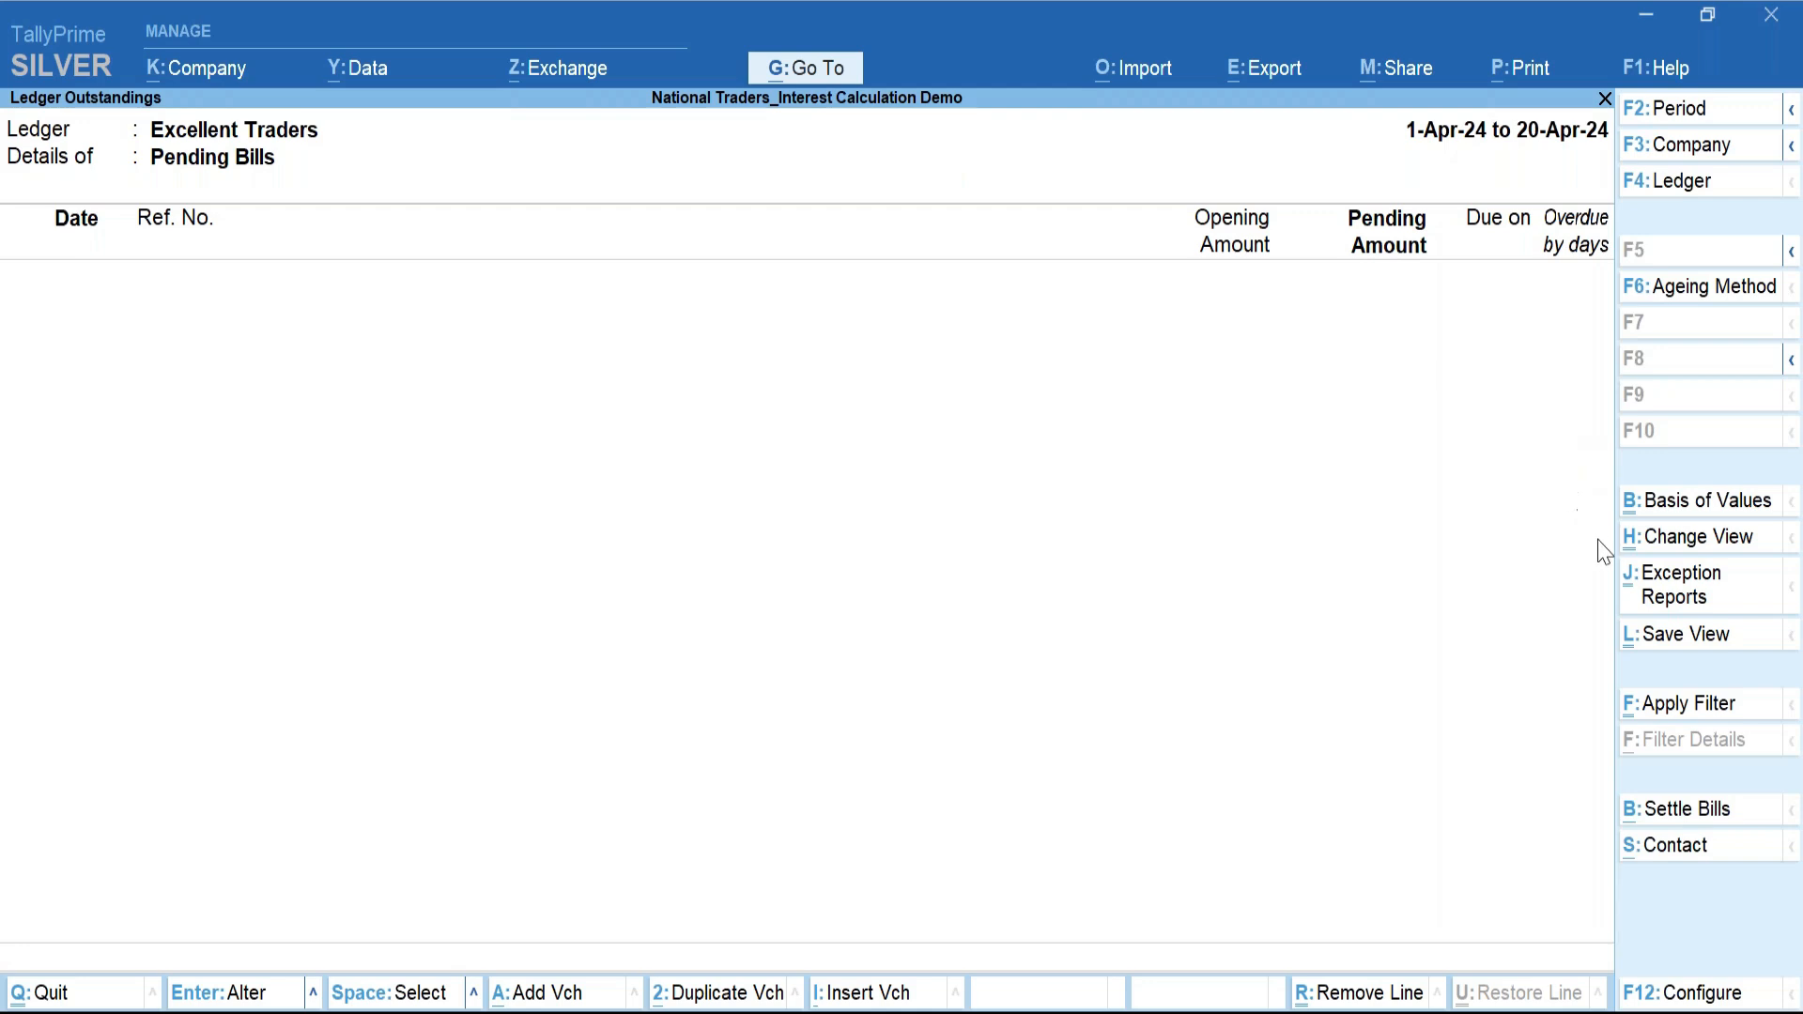
pyautogui.press('Escape')
pyautogui.press('Escape')
pyautogui.press('Escape')
pyautogui.press('Escape')
pyautogui.press('Escape')
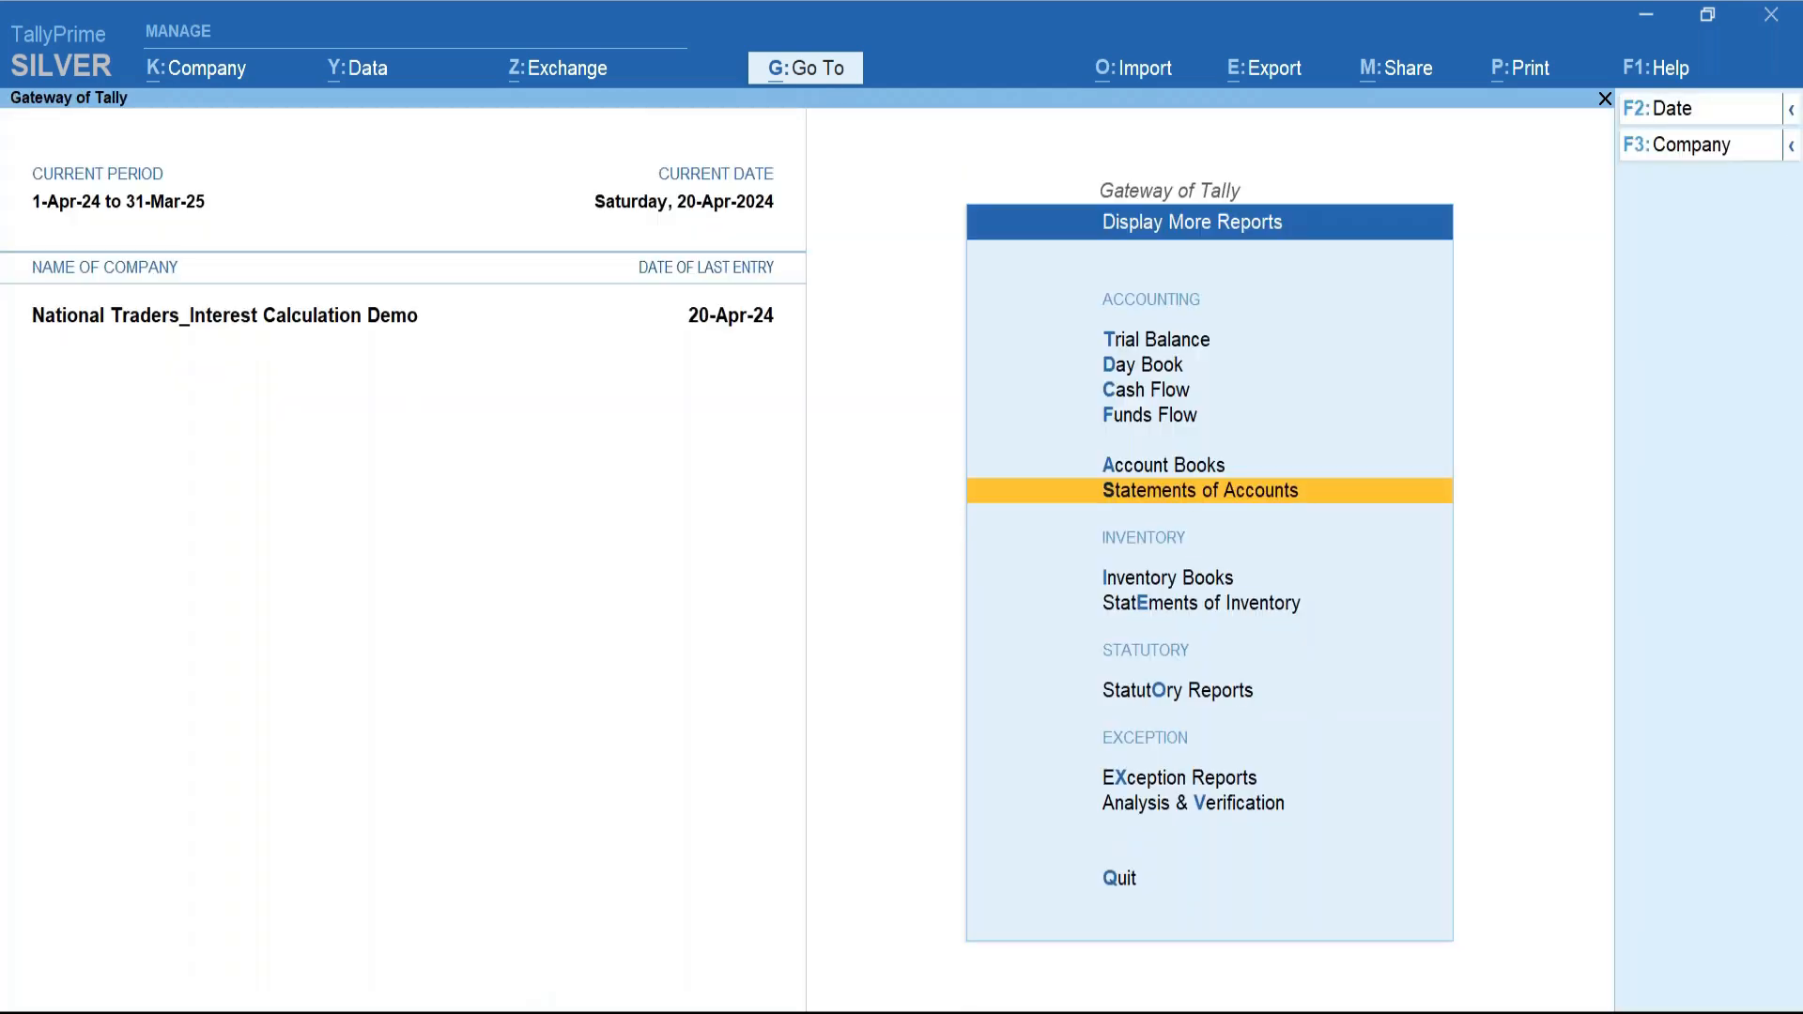
# Review the ledger vouchers of Excellent Traders from the account books and return to the Gateway of Tally.
pyautogui.press('Up')
pyautogui.press('Return')
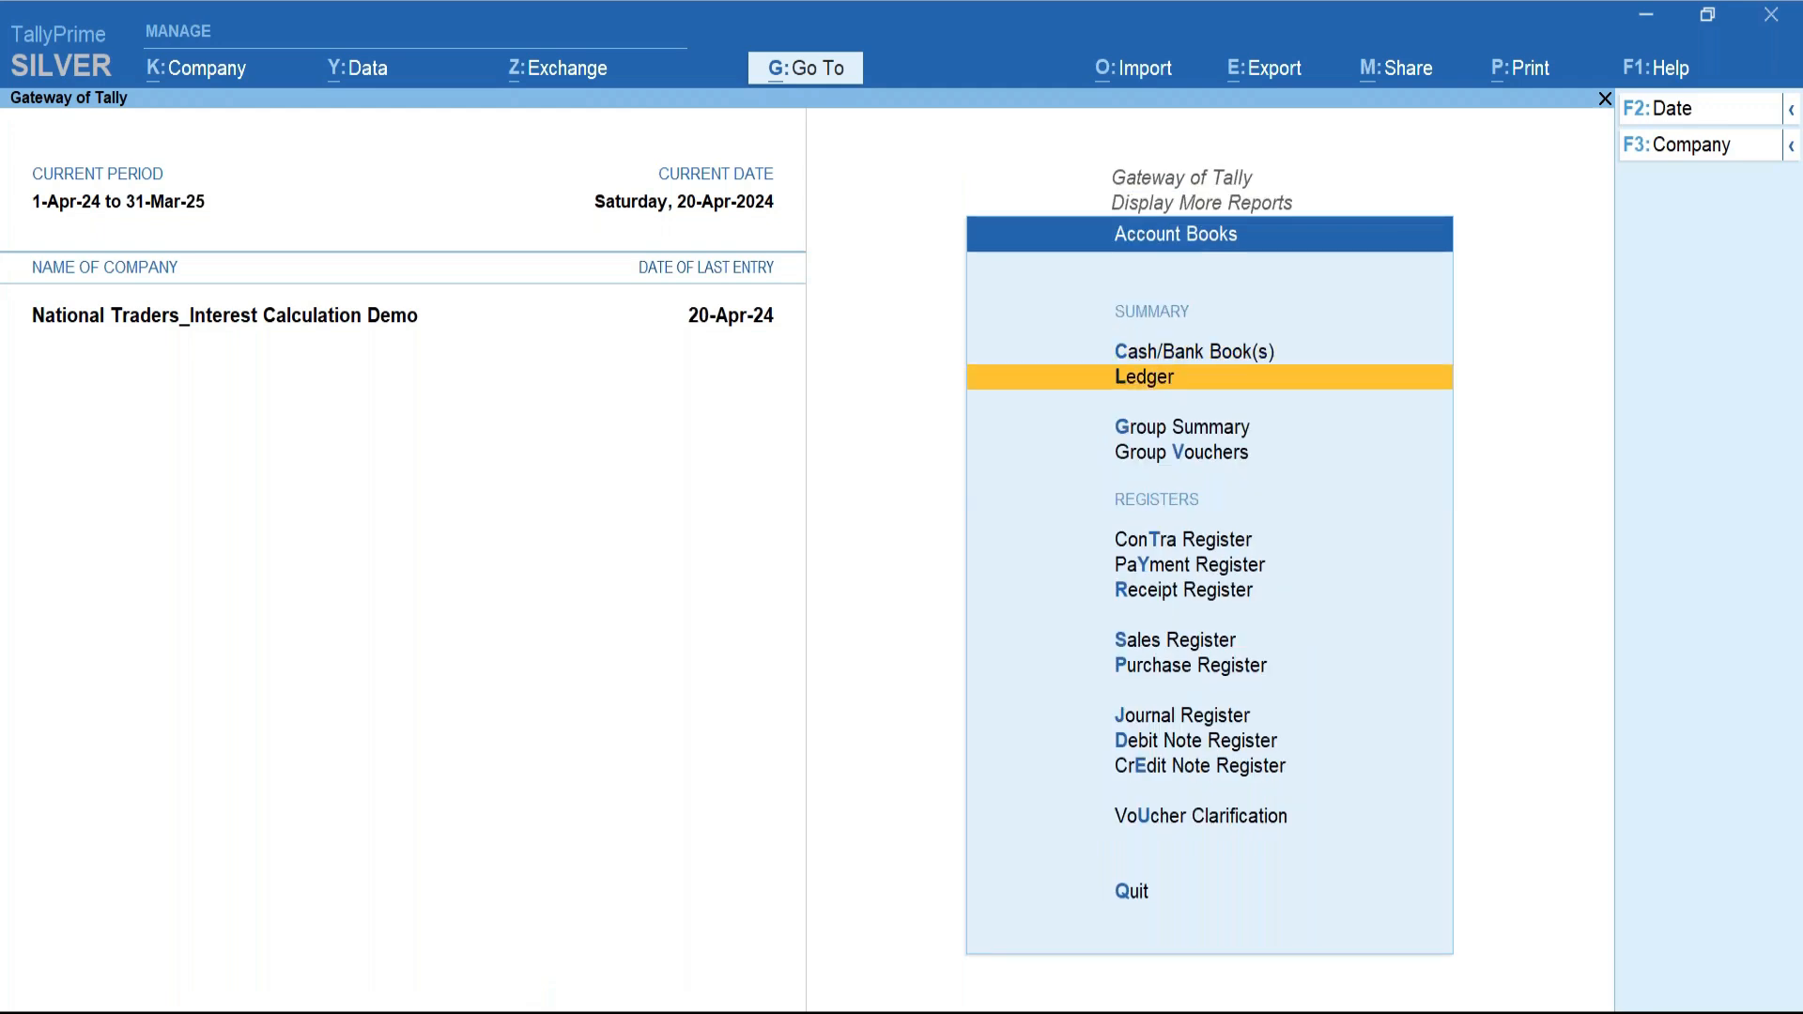
pyautogui.press('Return')
pyautogui.press('Down')
pyautogui.press('Return')
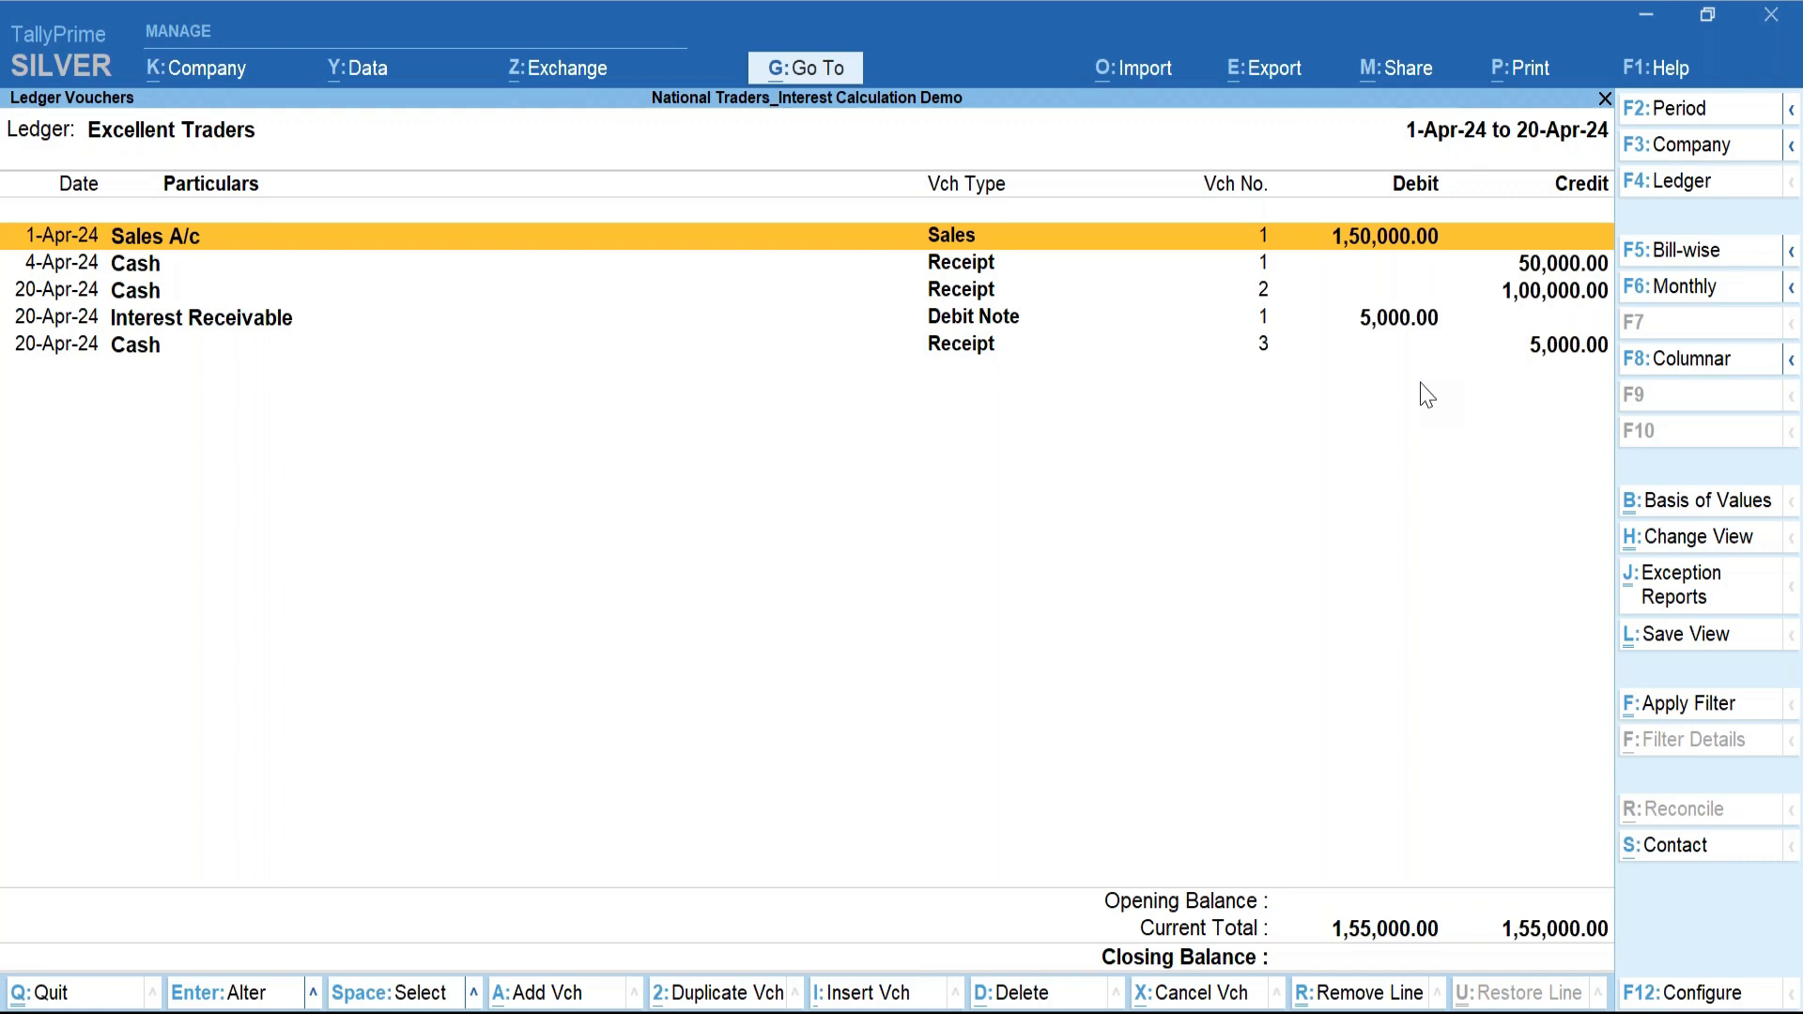
pyautogui.click(235, 129)
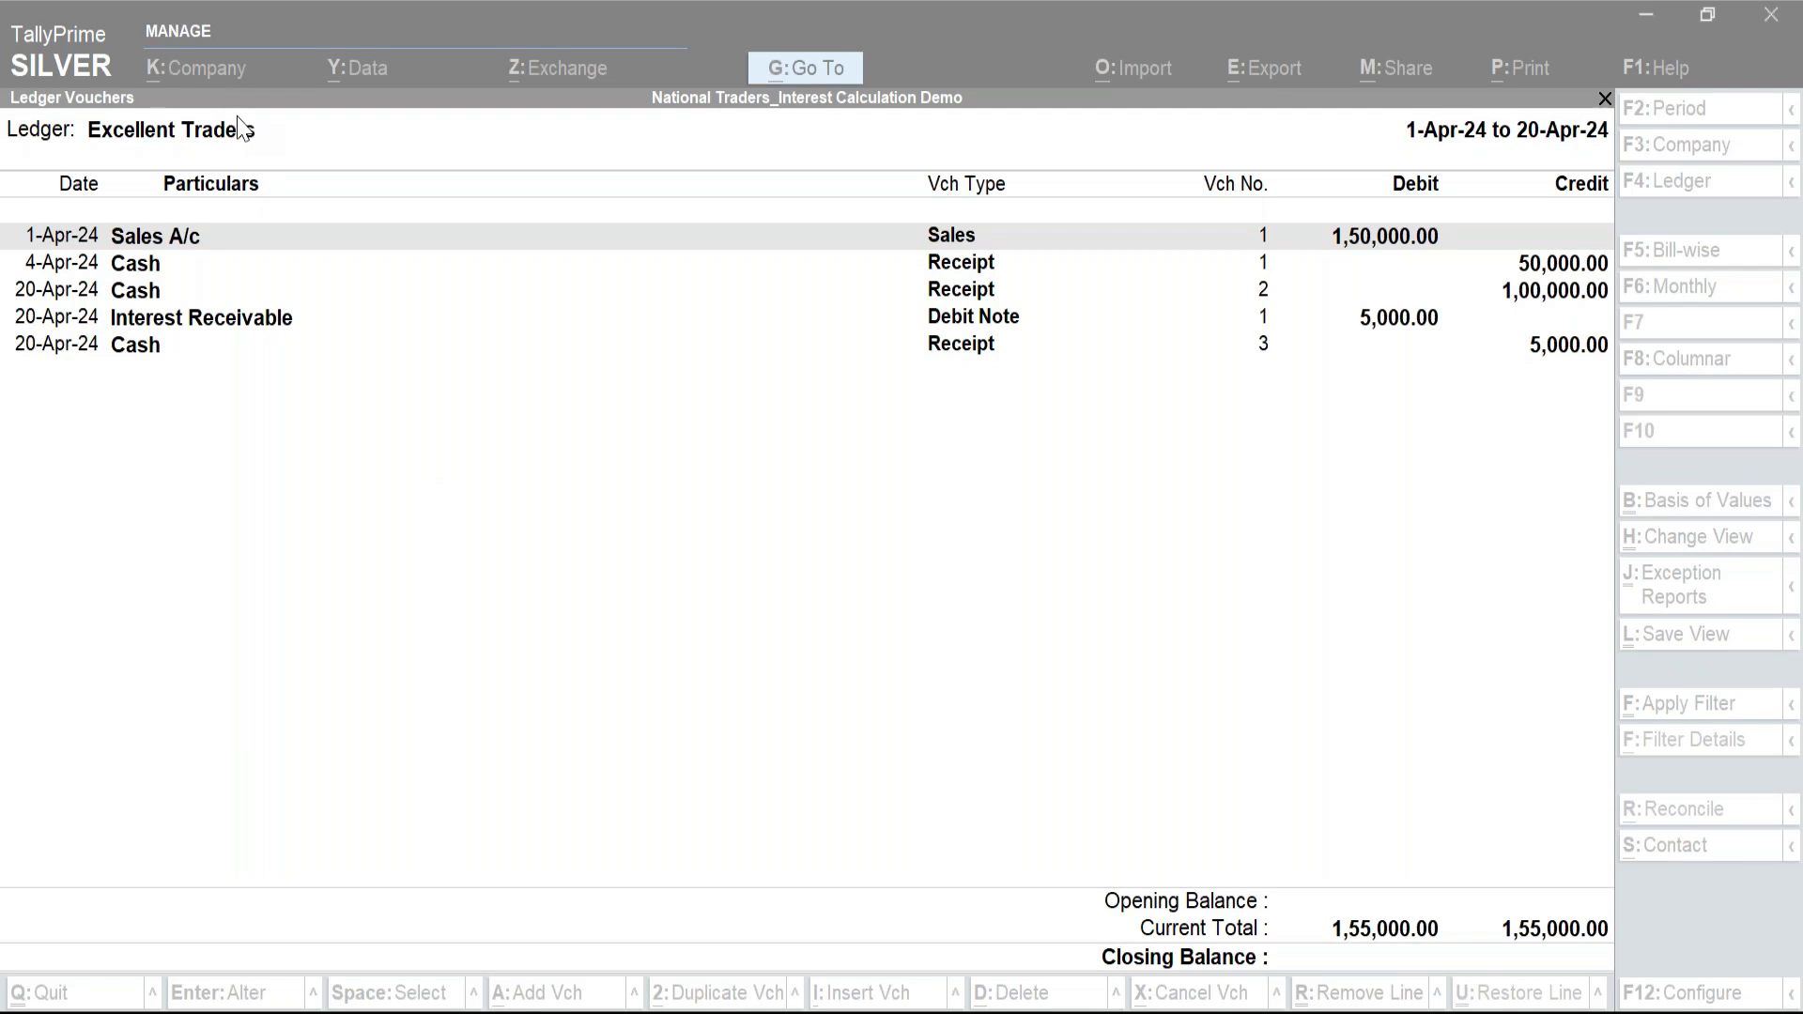
pyautogui.click(708, 579)
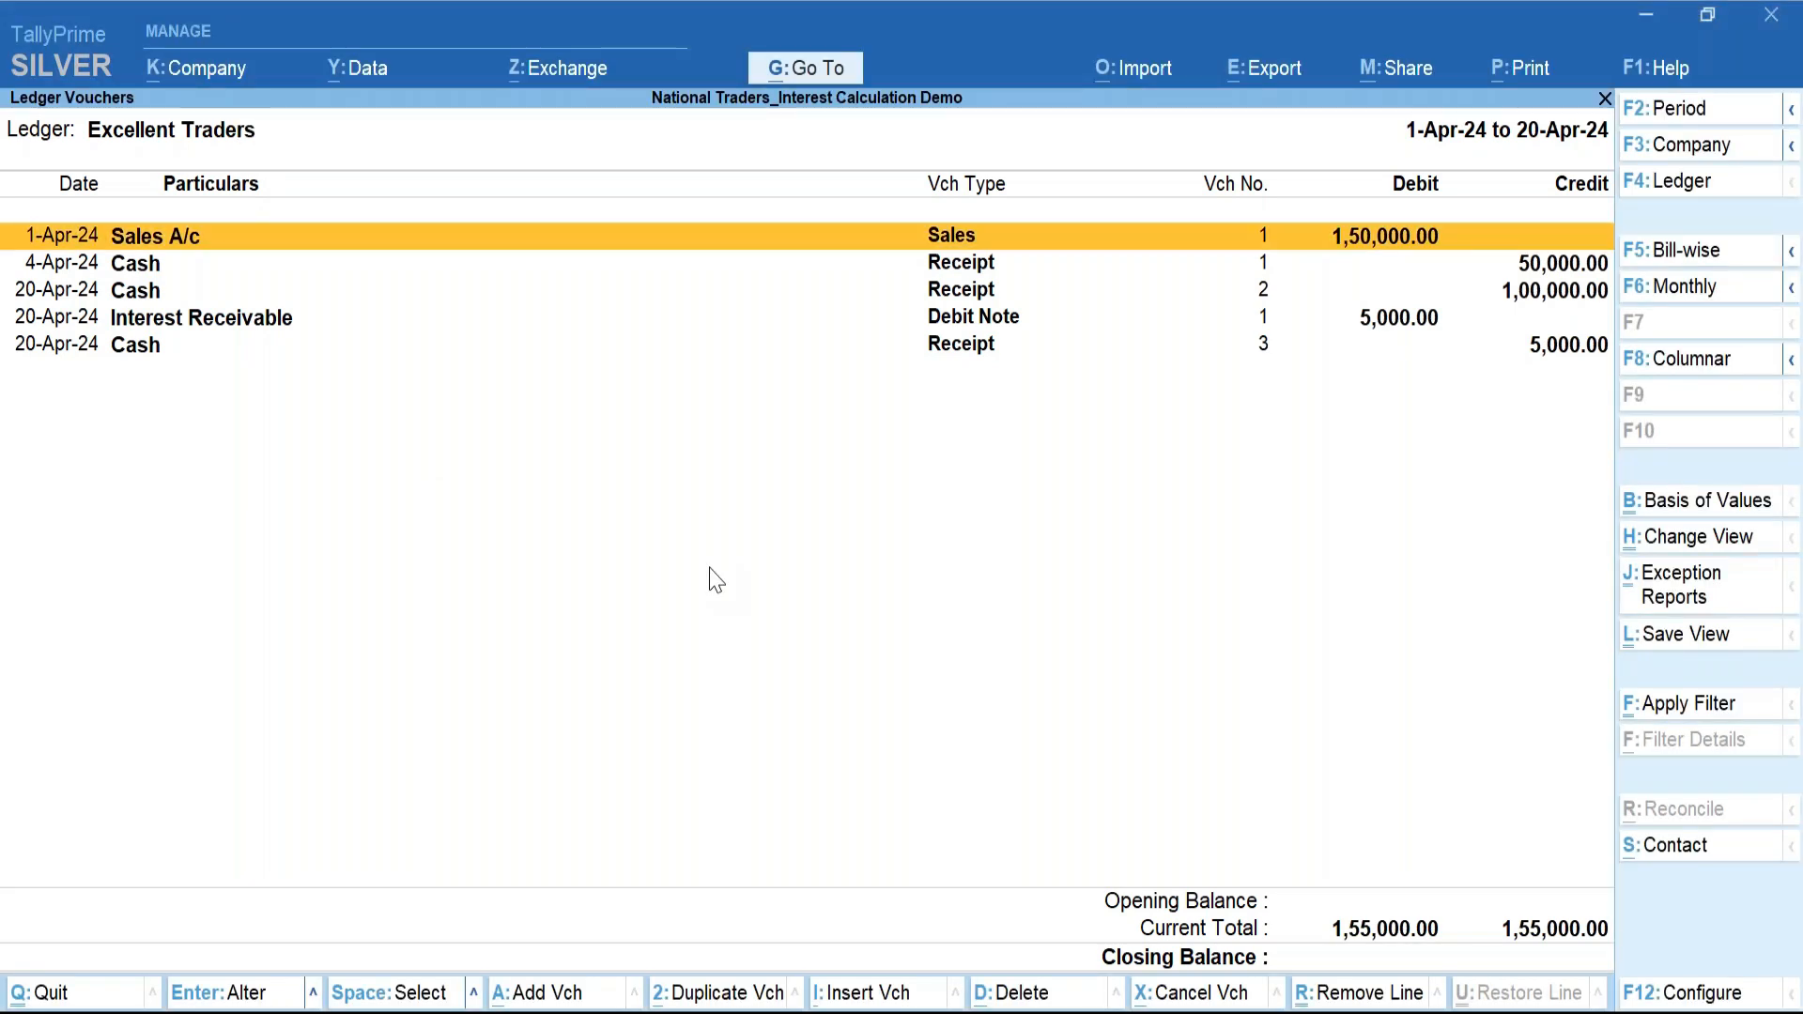
pyautogui.press('Escape')
pyautogui.press('Escape')
pyautogui.press('Escape')
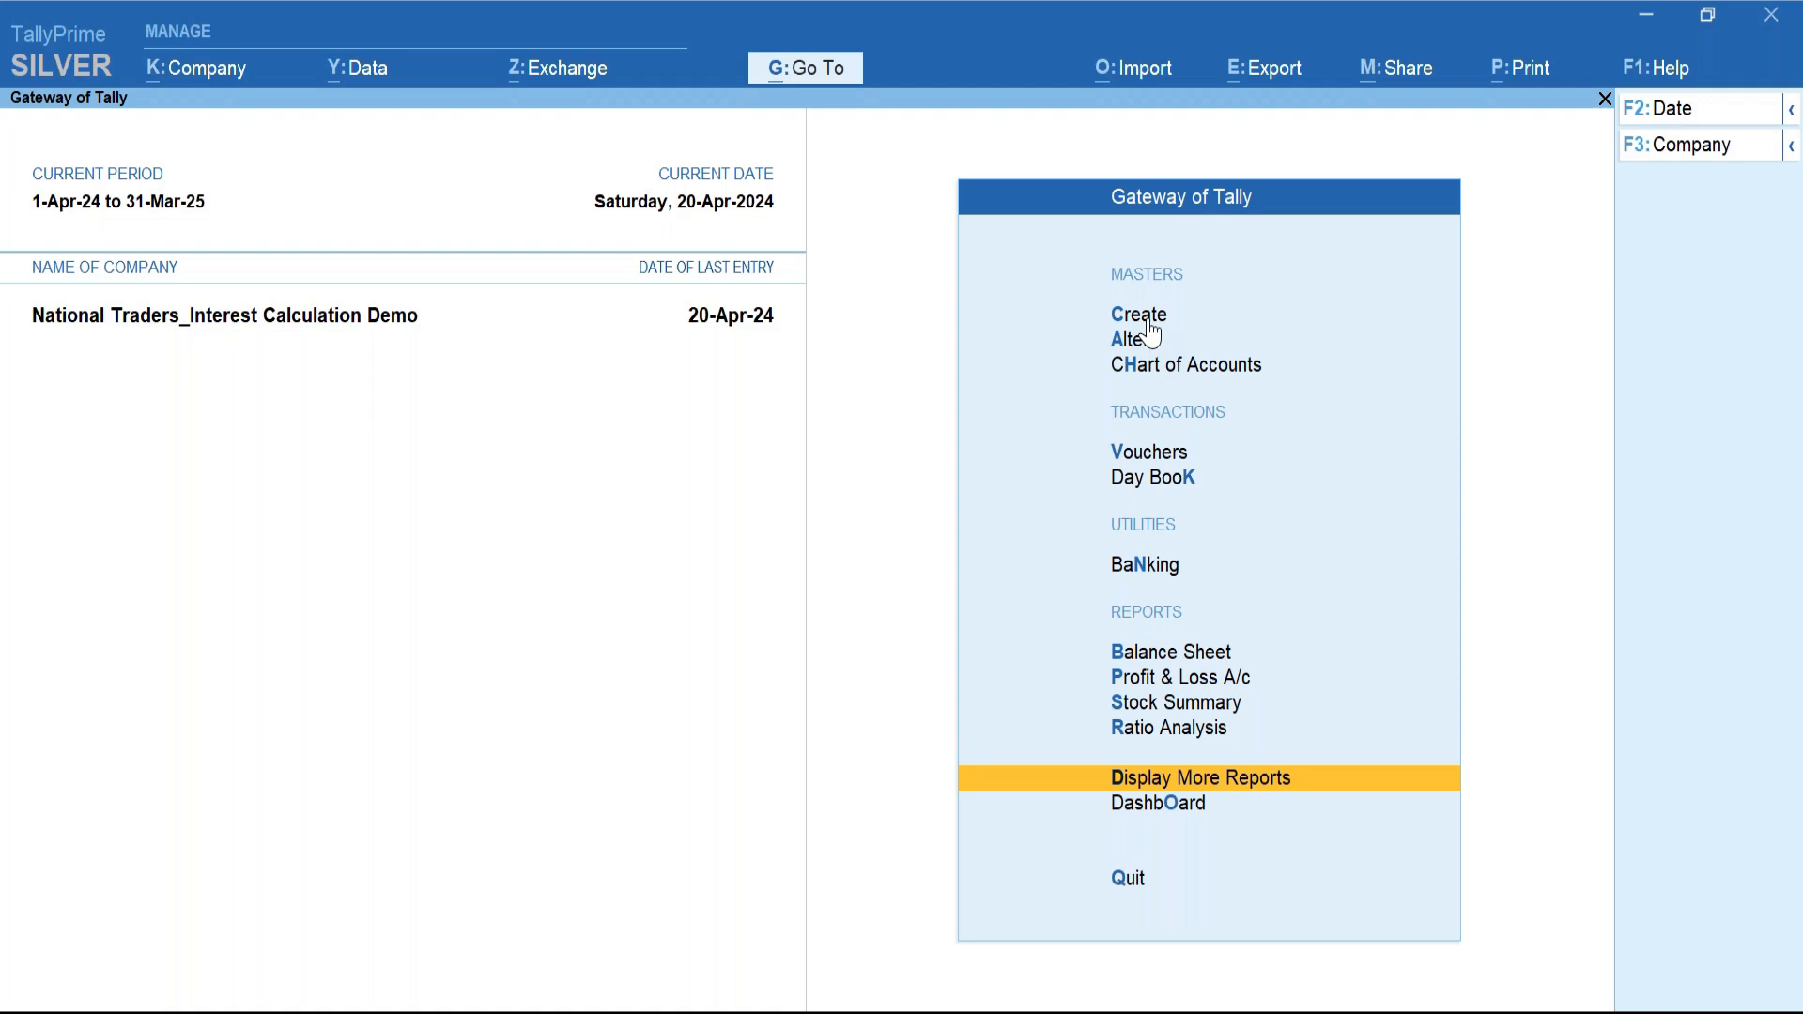
# Start a new ledger master named "Bank Loan A/c".
pyautogui.press('c')
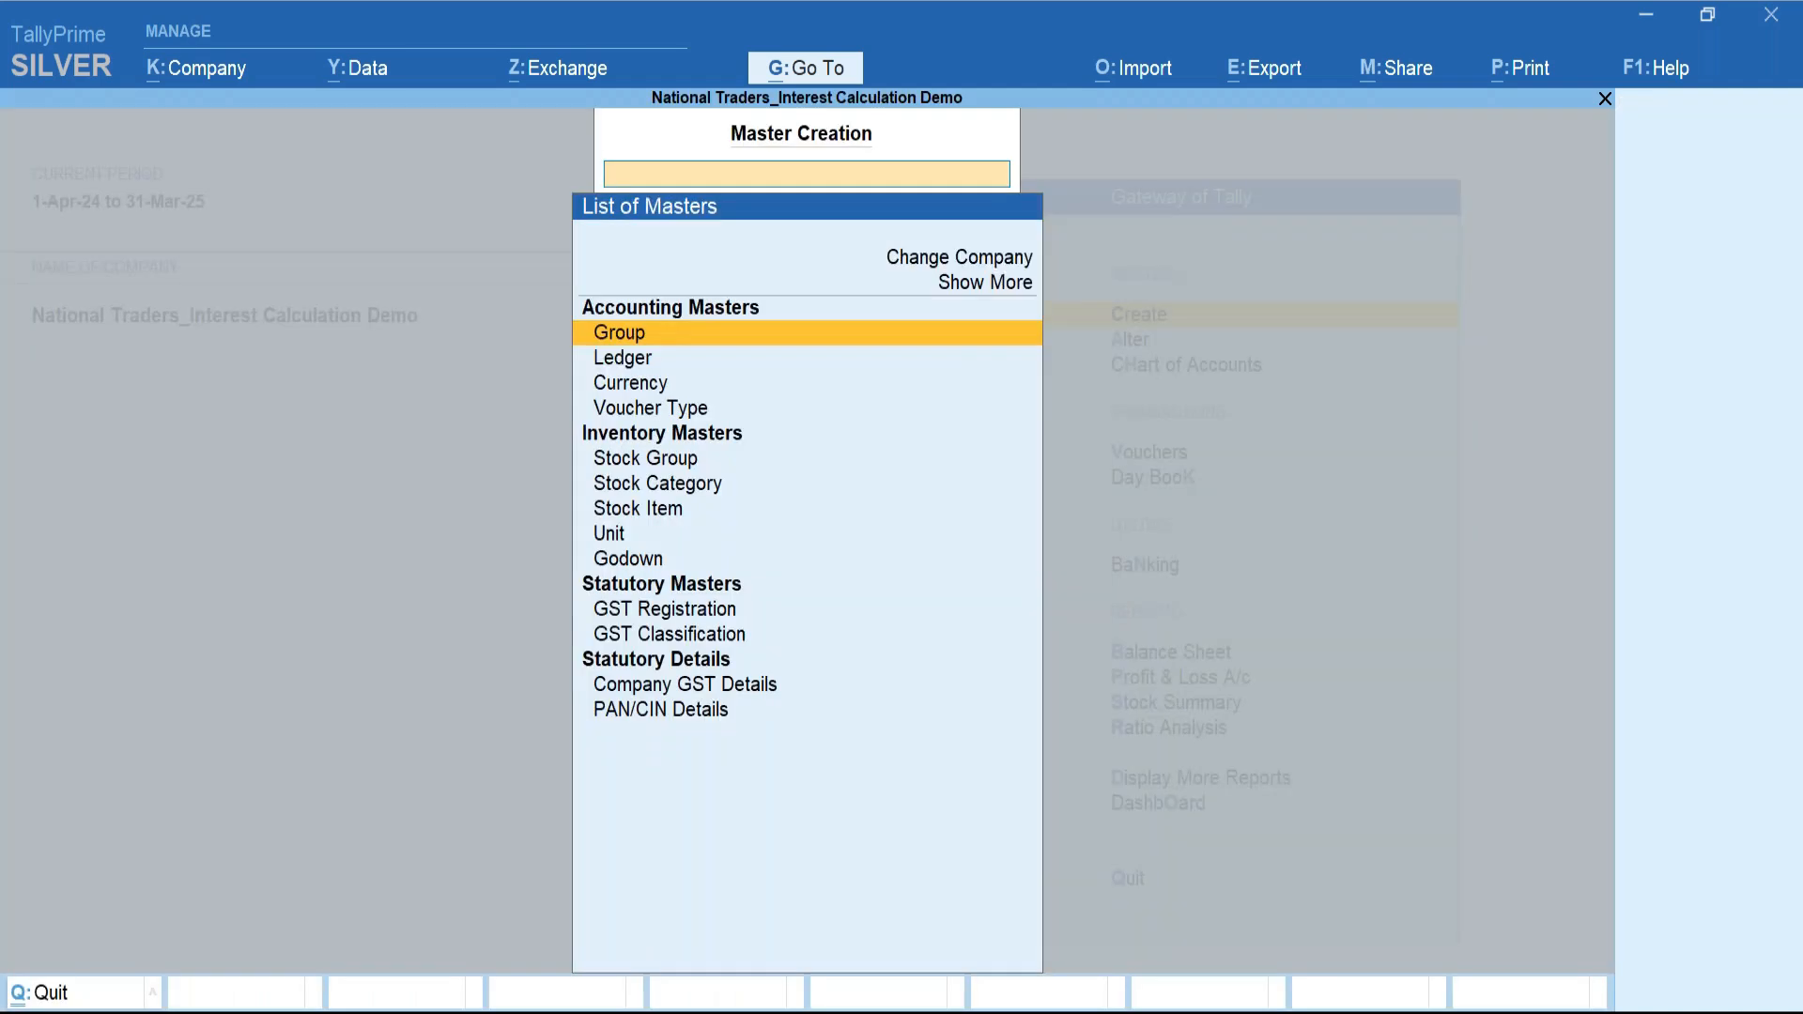
pyautogui.press('Down')
pyautogui.press('Return')
pyautogui.write('Bank Loan')
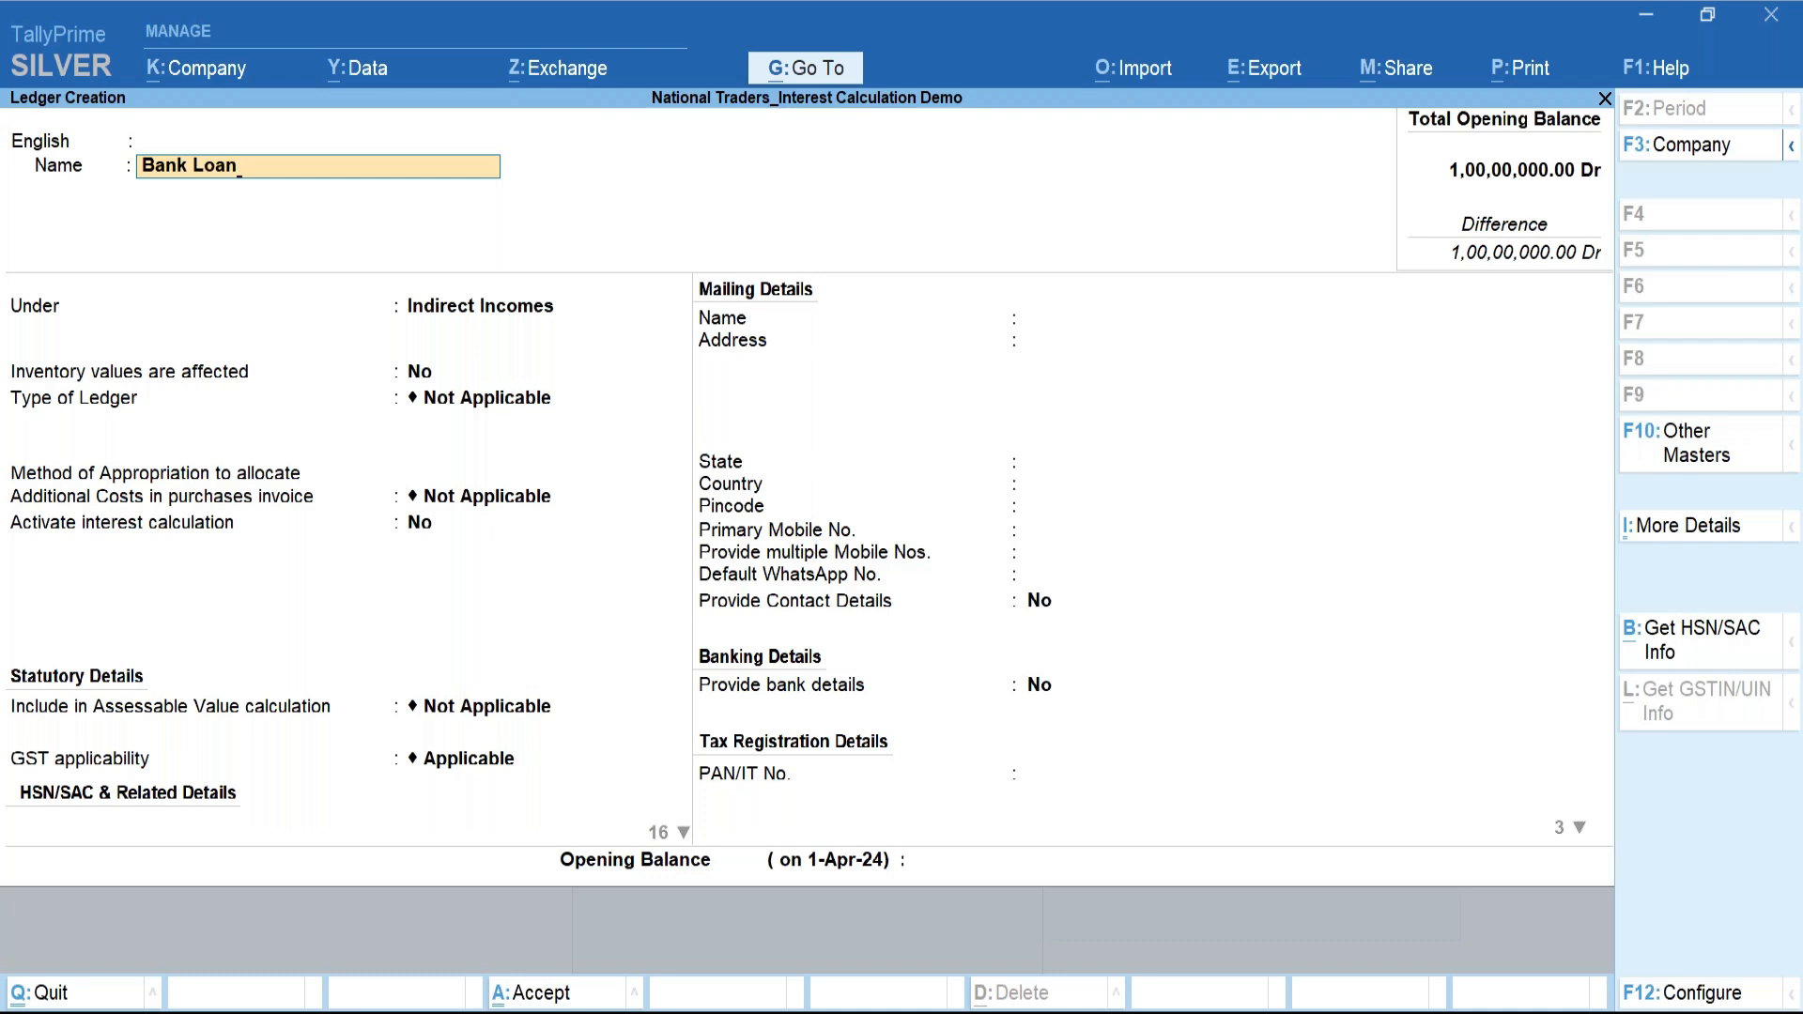
pyautogui.write(' A/c')
pyautogui.press('Return')
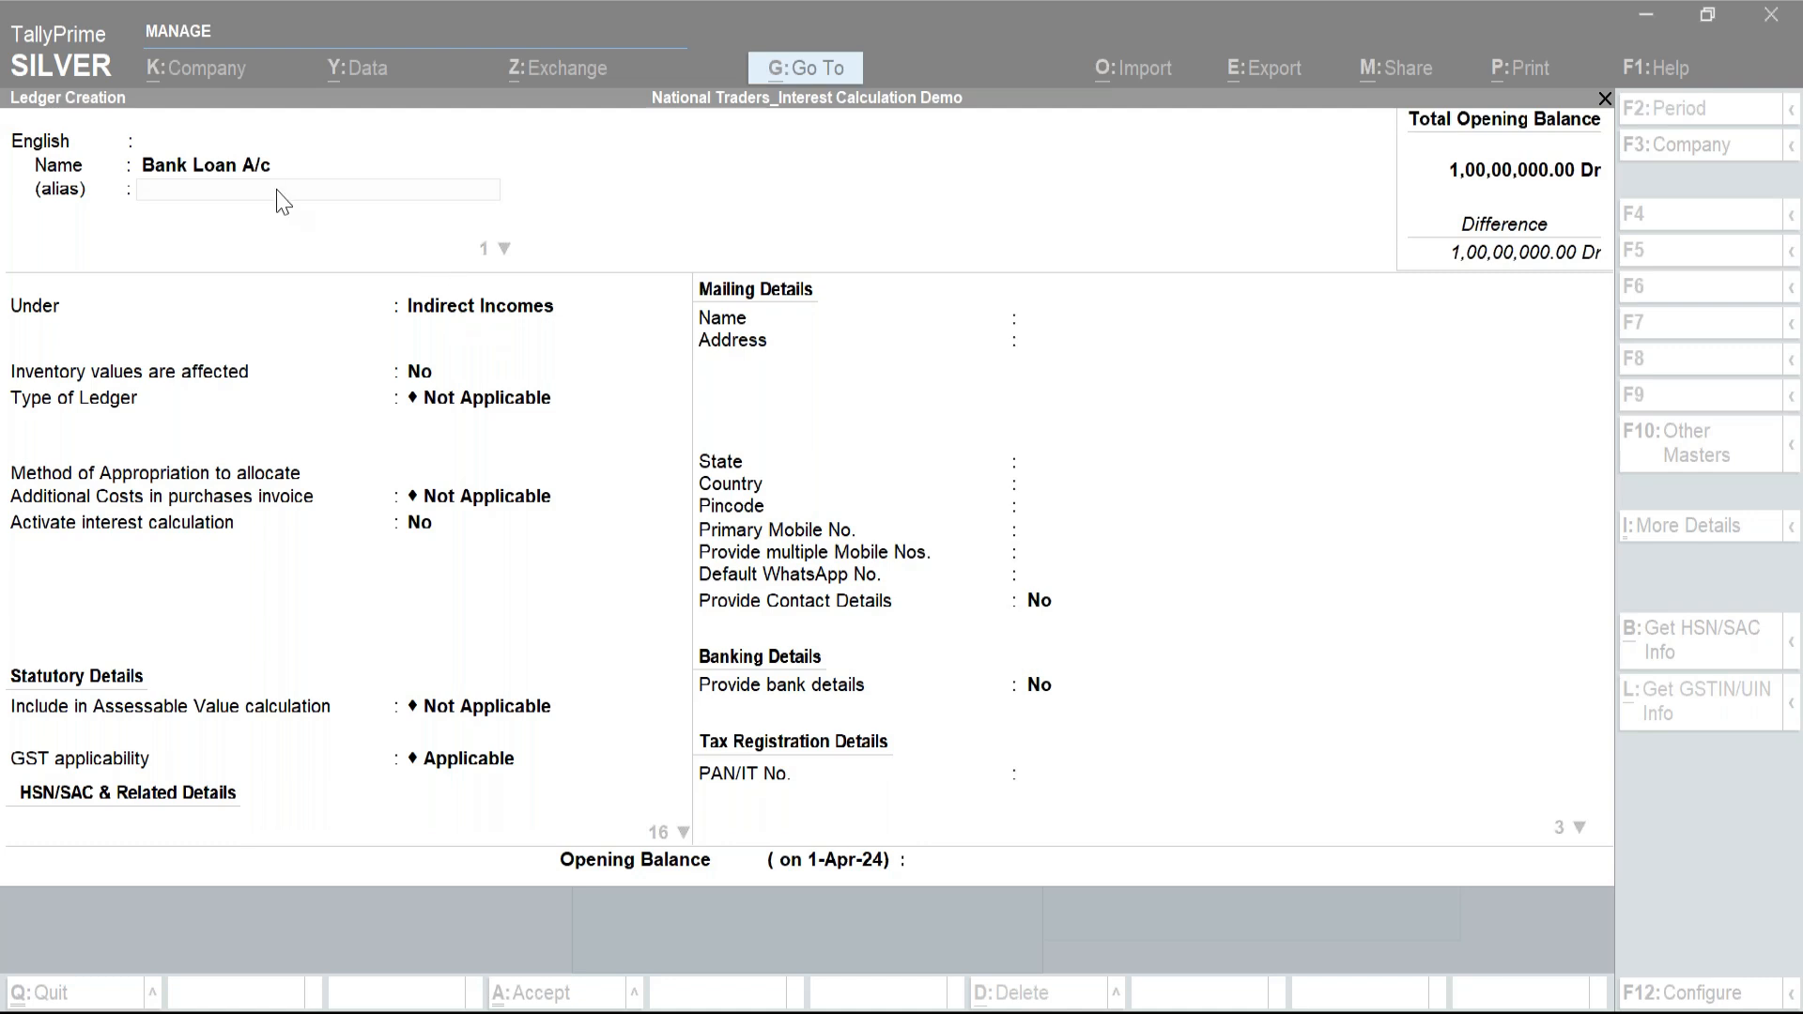
# Leave the alias blank and place the Bank Loan A/c ledger under the Loans (Liability) group.
pyautogui.click(483, 313)
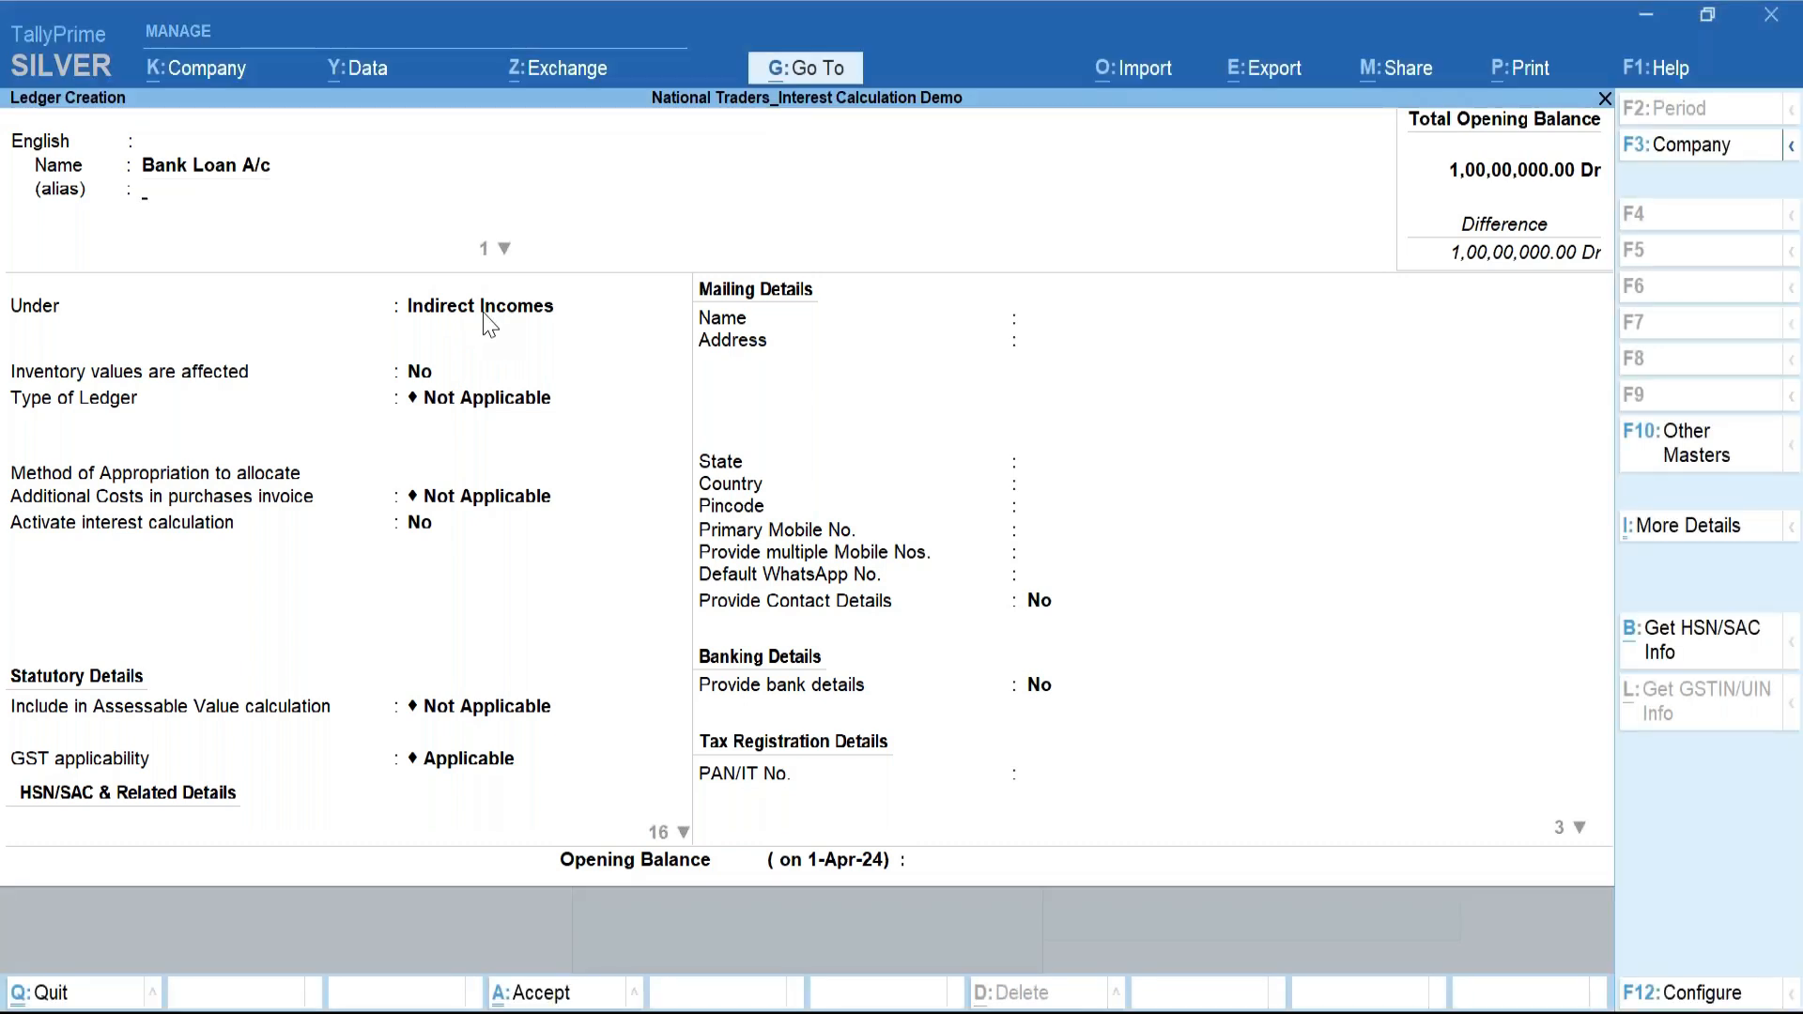
pyautogui.click(114, 218)
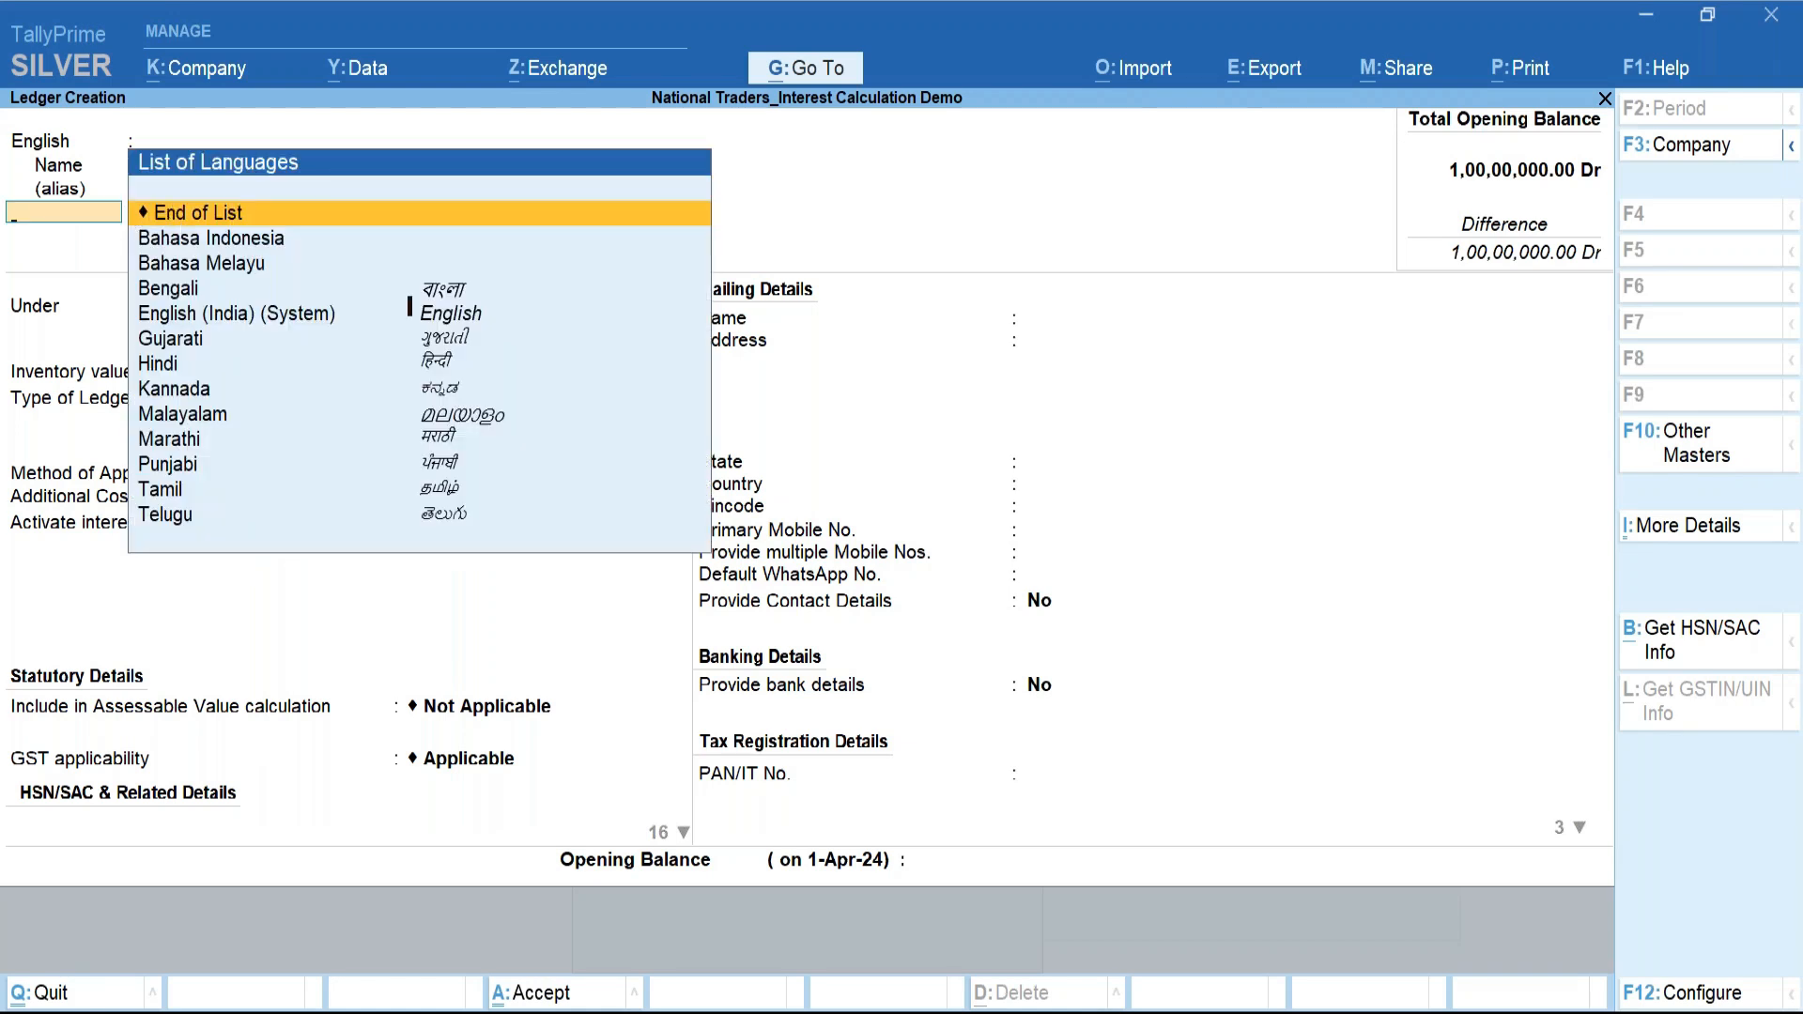
pyautogui.press('Return')
pyautogui.write('Loa')
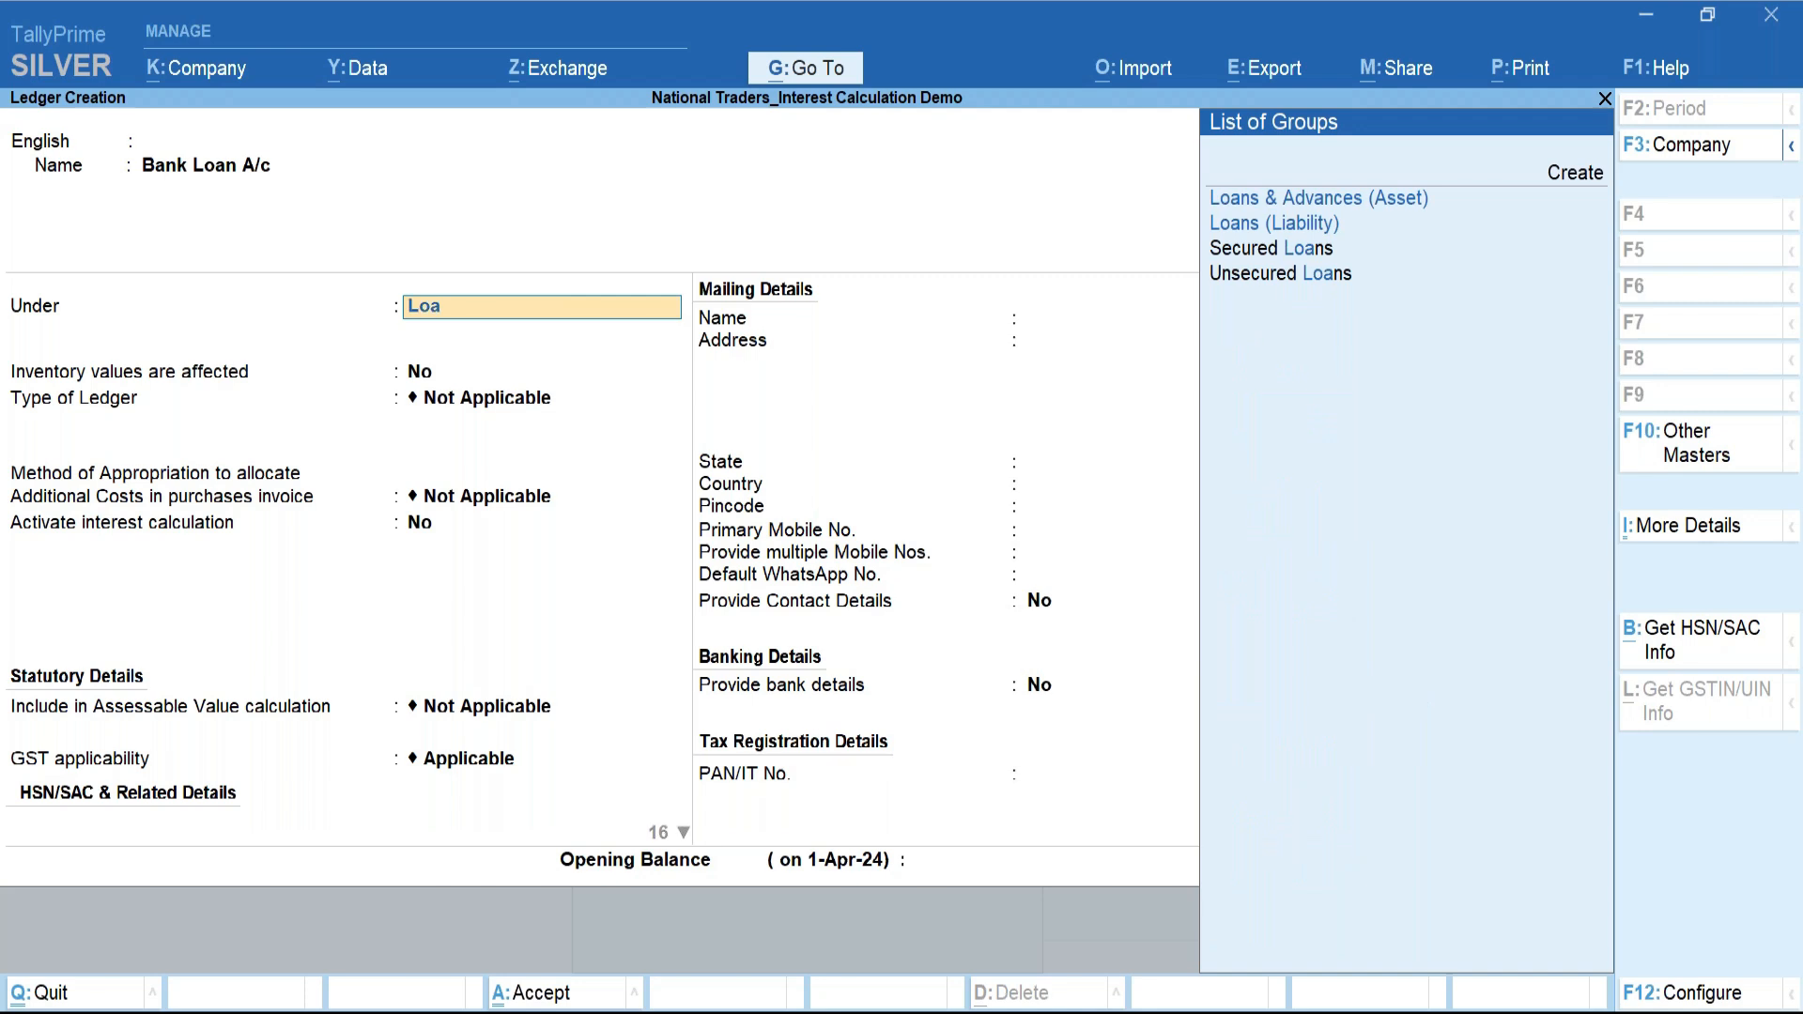
pyautogui.press('Down')
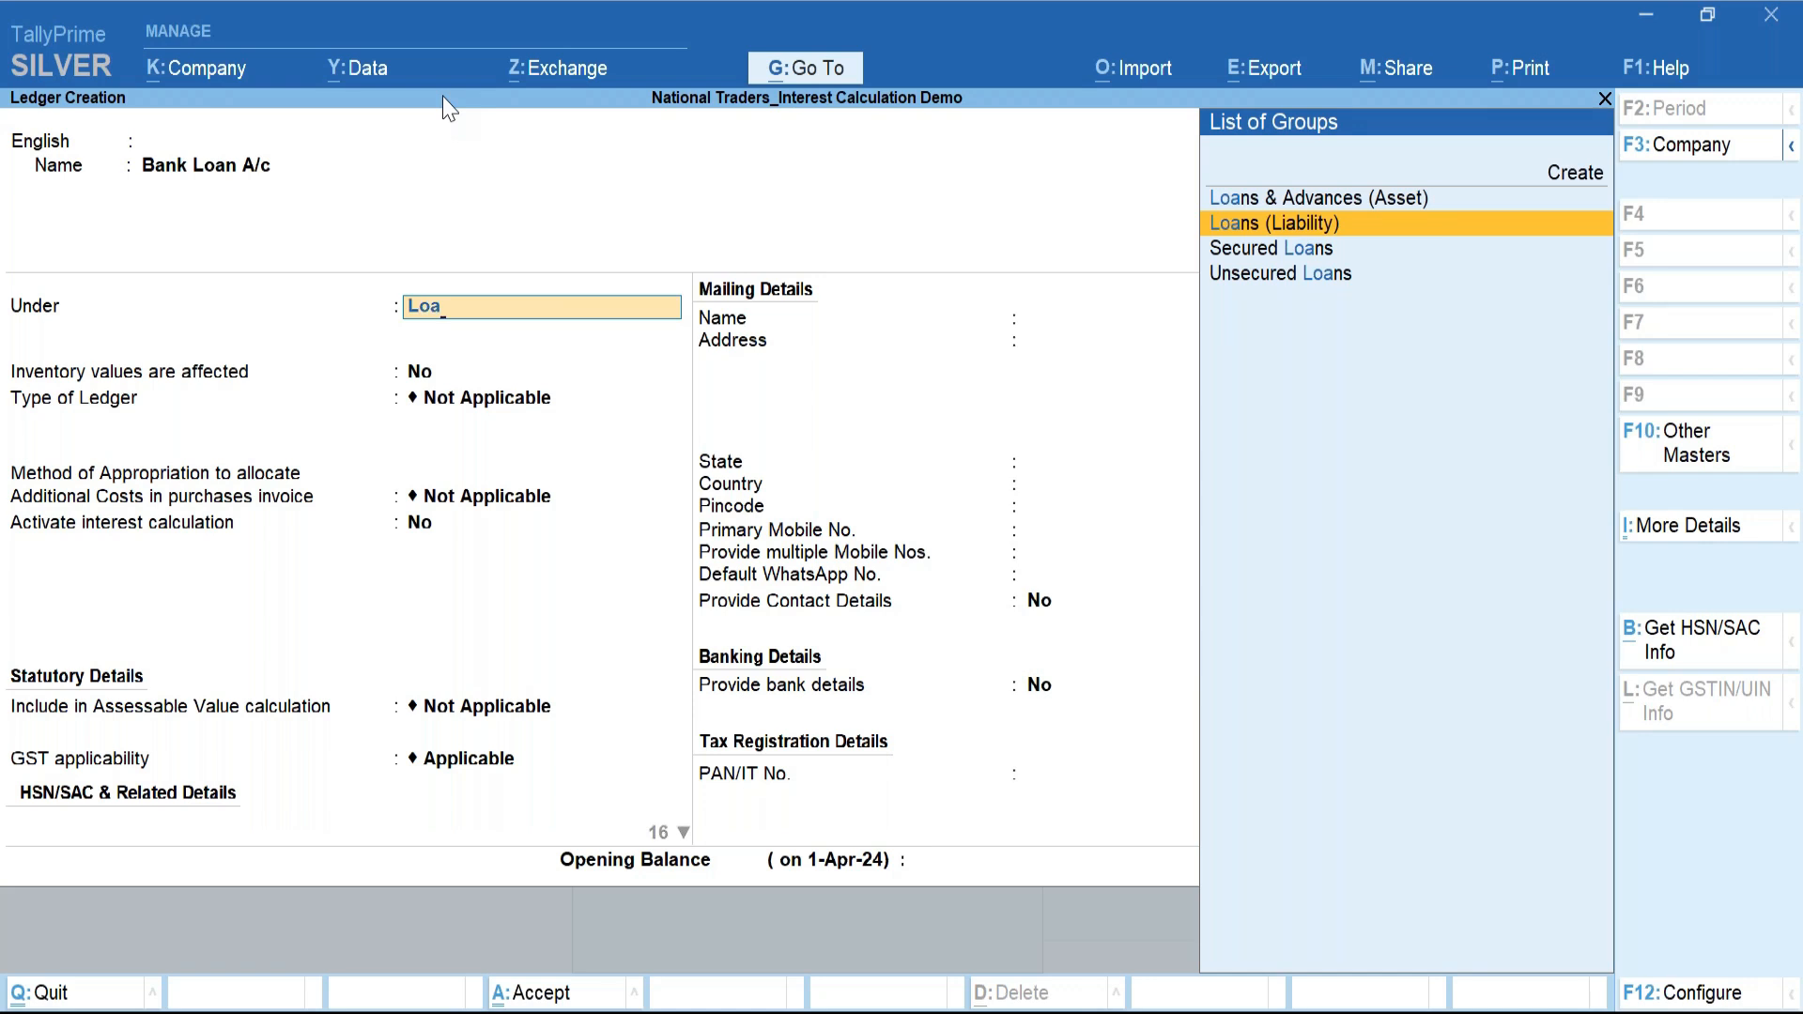
pyautogui.press('Return')
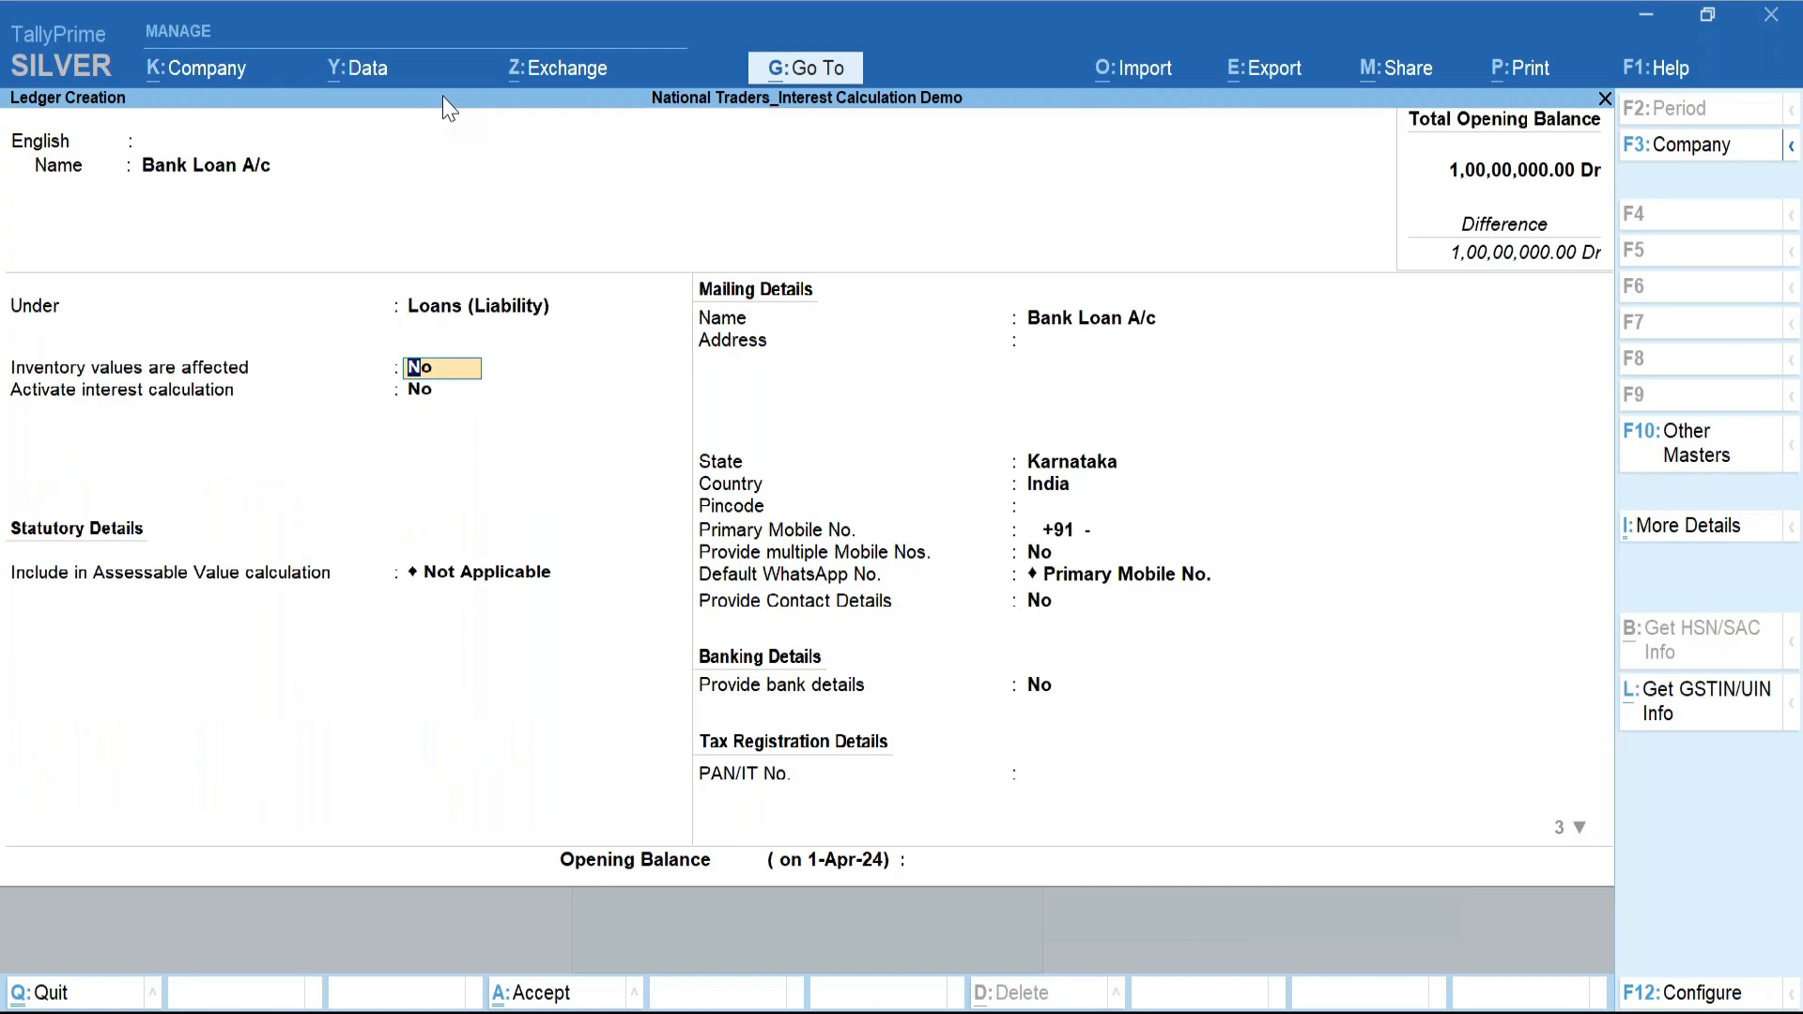
# Activate interest calculation for the Bank Loan A/c ledger, keeping the use of advance interest parameters at Yes.
pyautogui.press('Return')
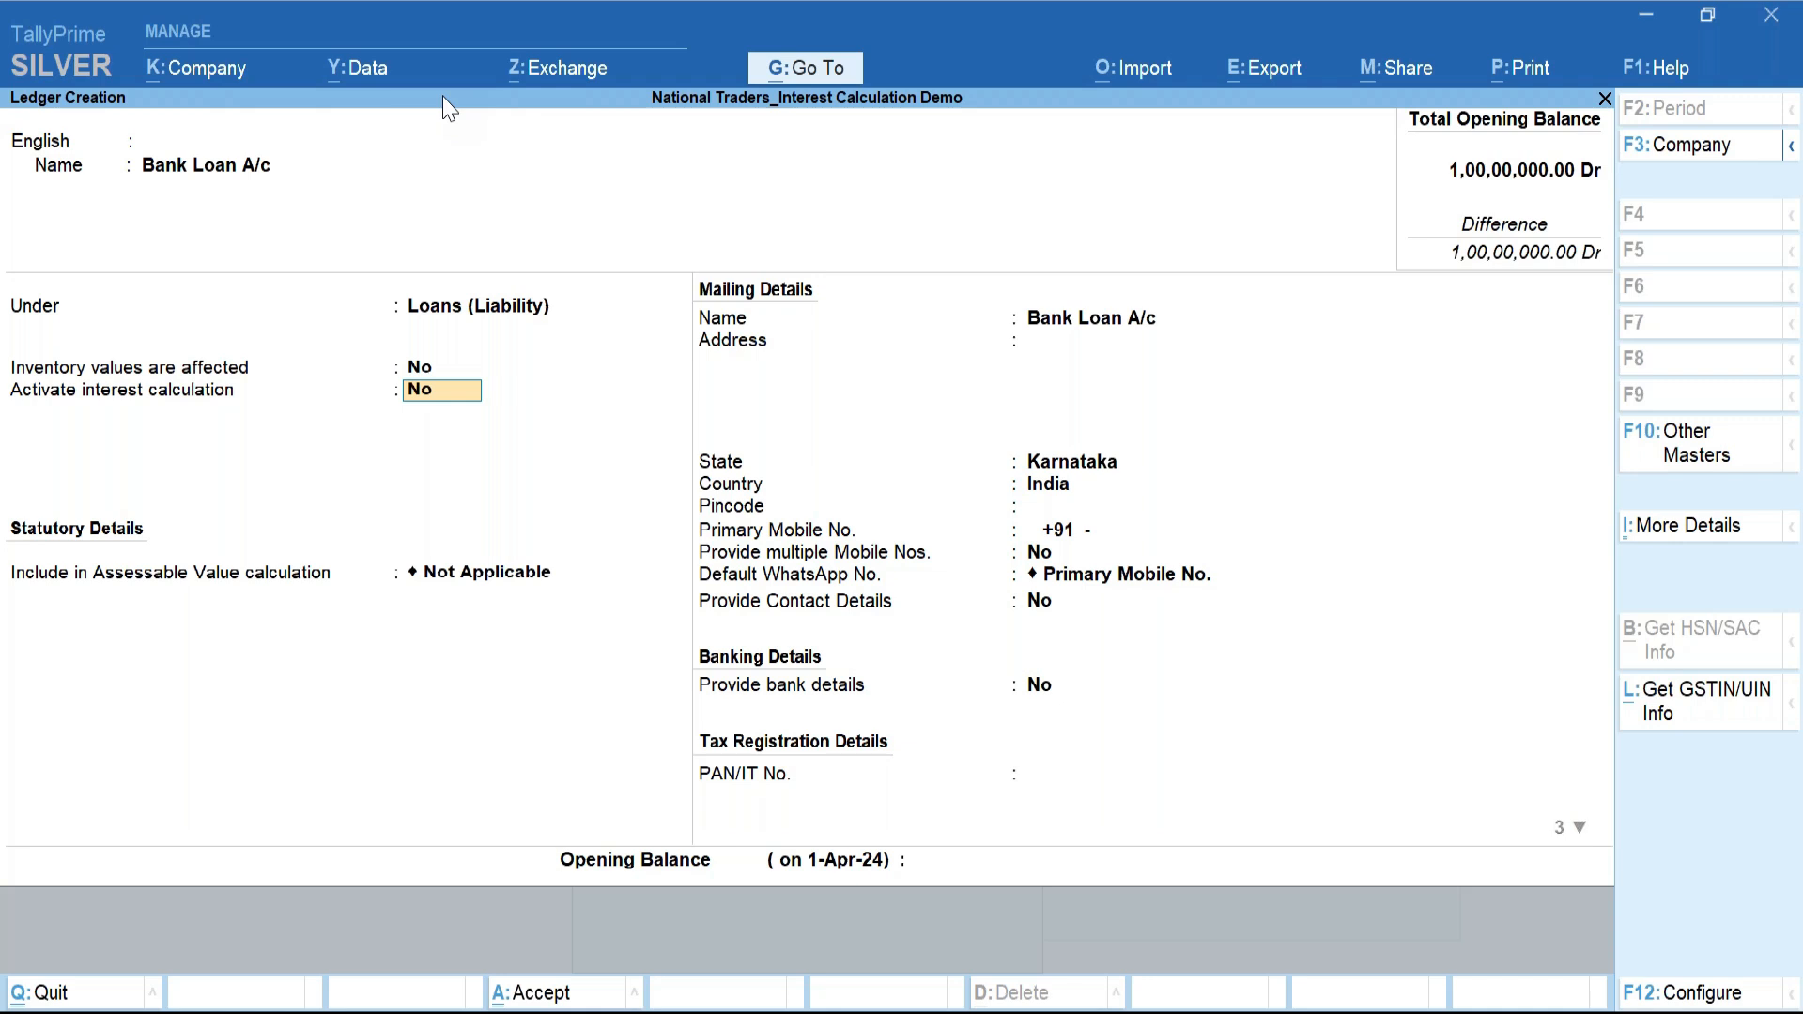
pyautogui.write('y')
pyautogui.press('Return')
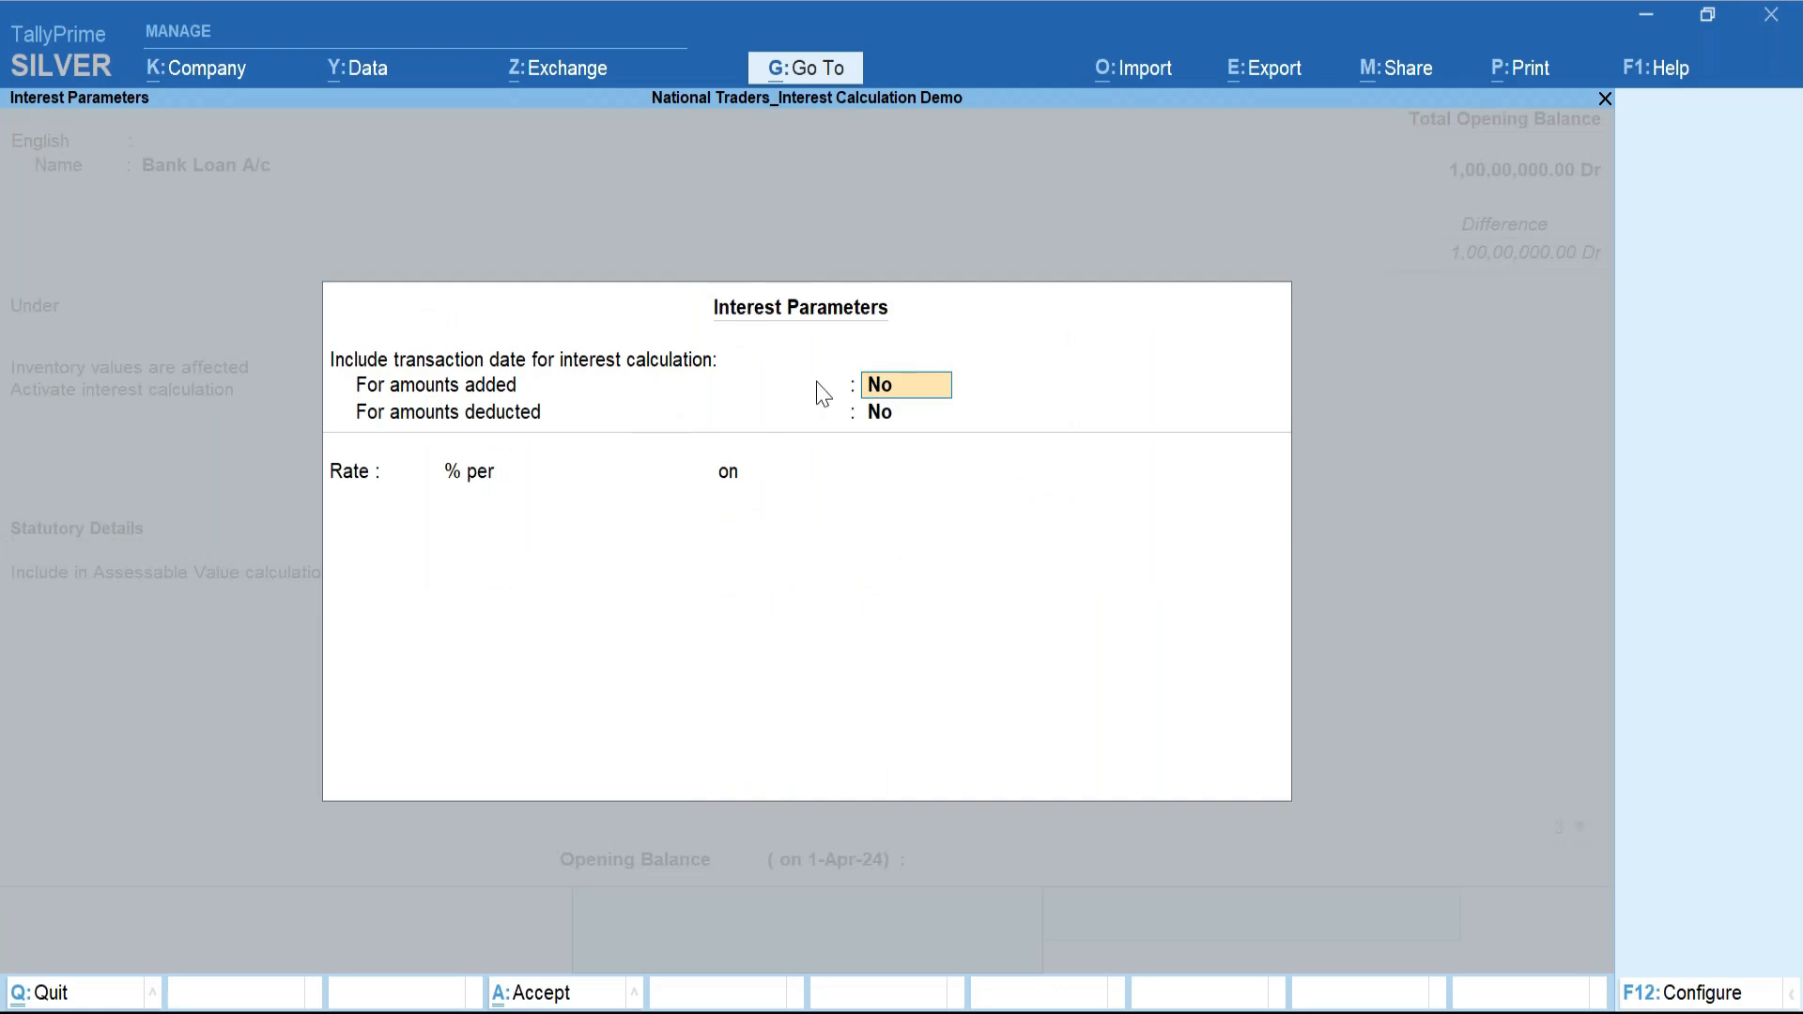
pyautogui.click(1676, 991)
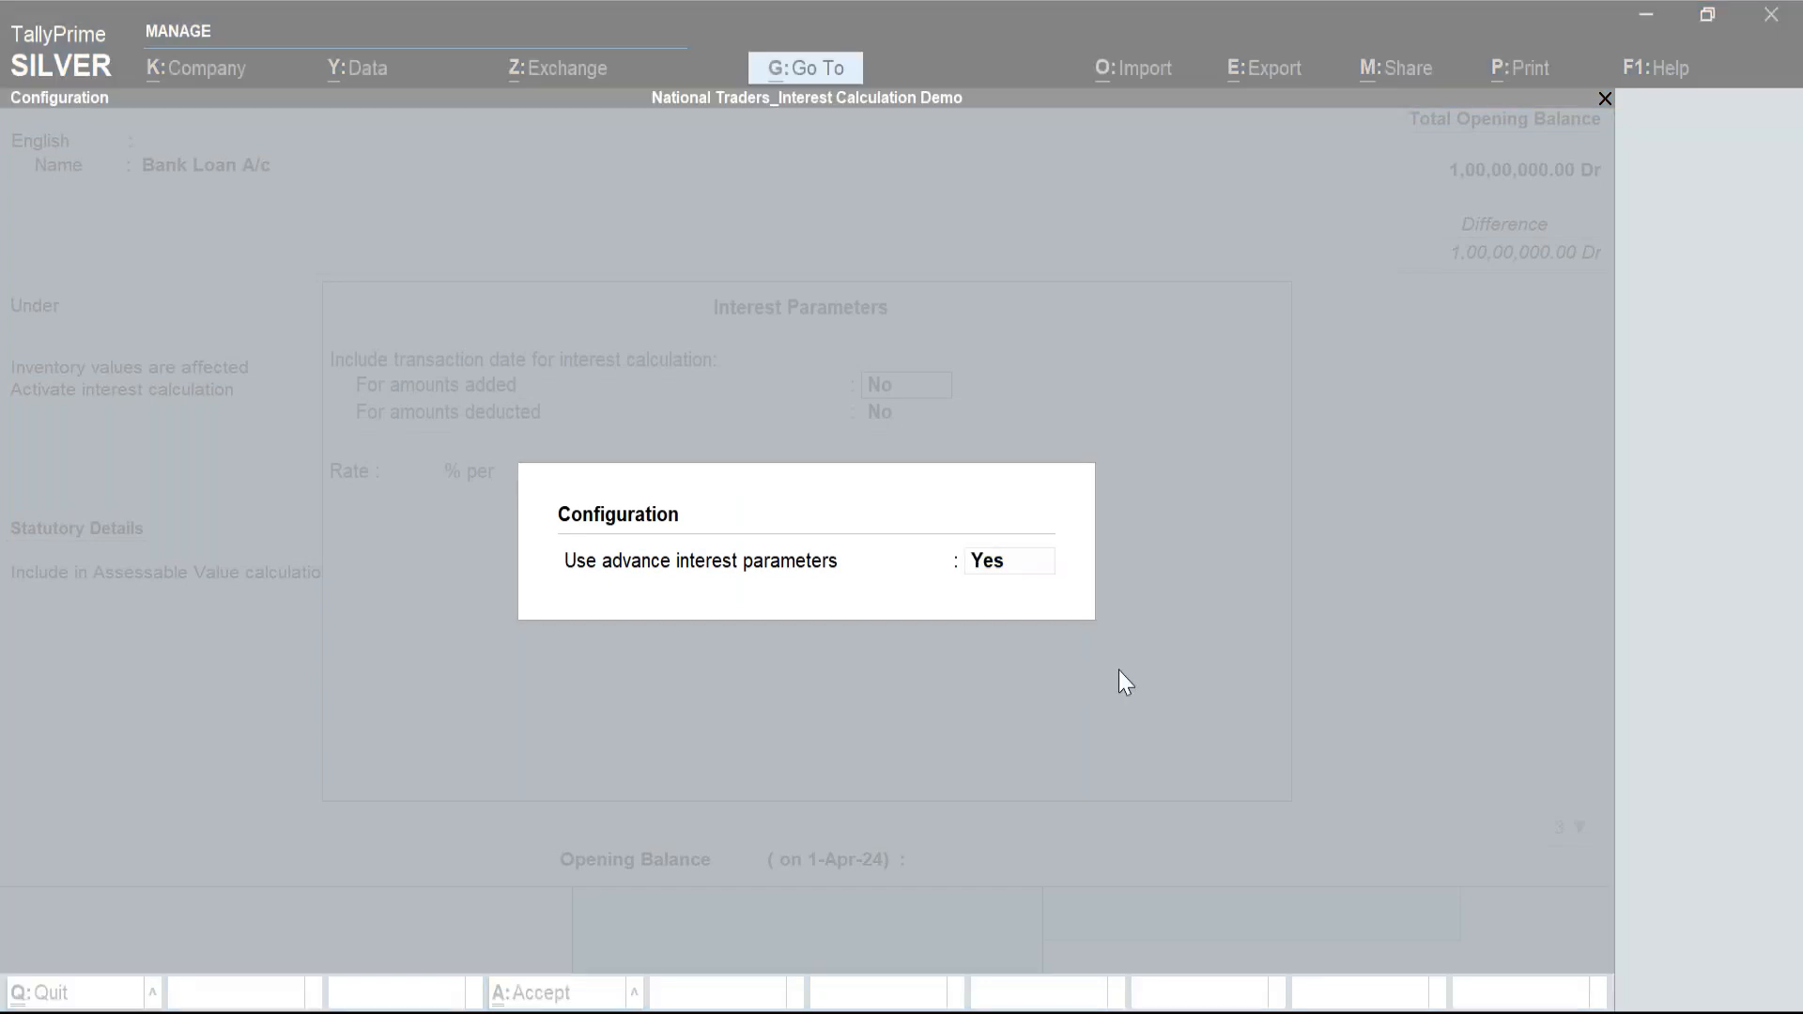
pyautogui.click(1119, 669)
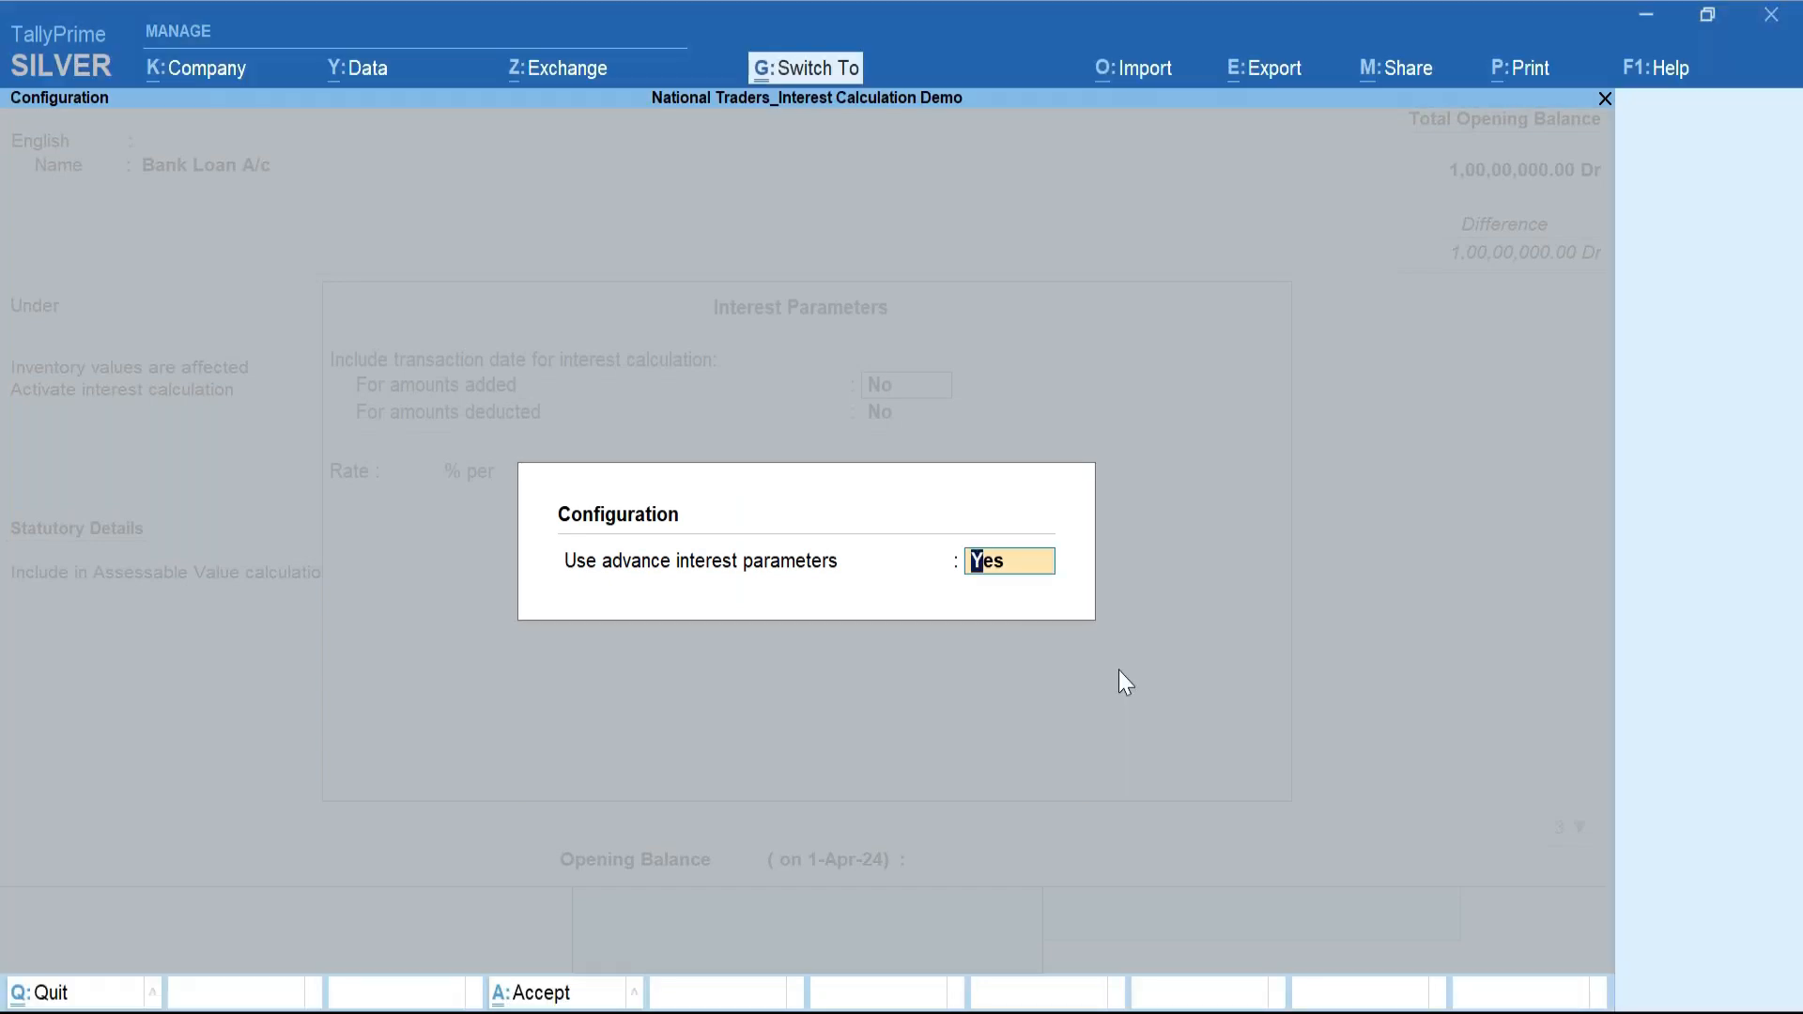
pyautogui.press('Return')
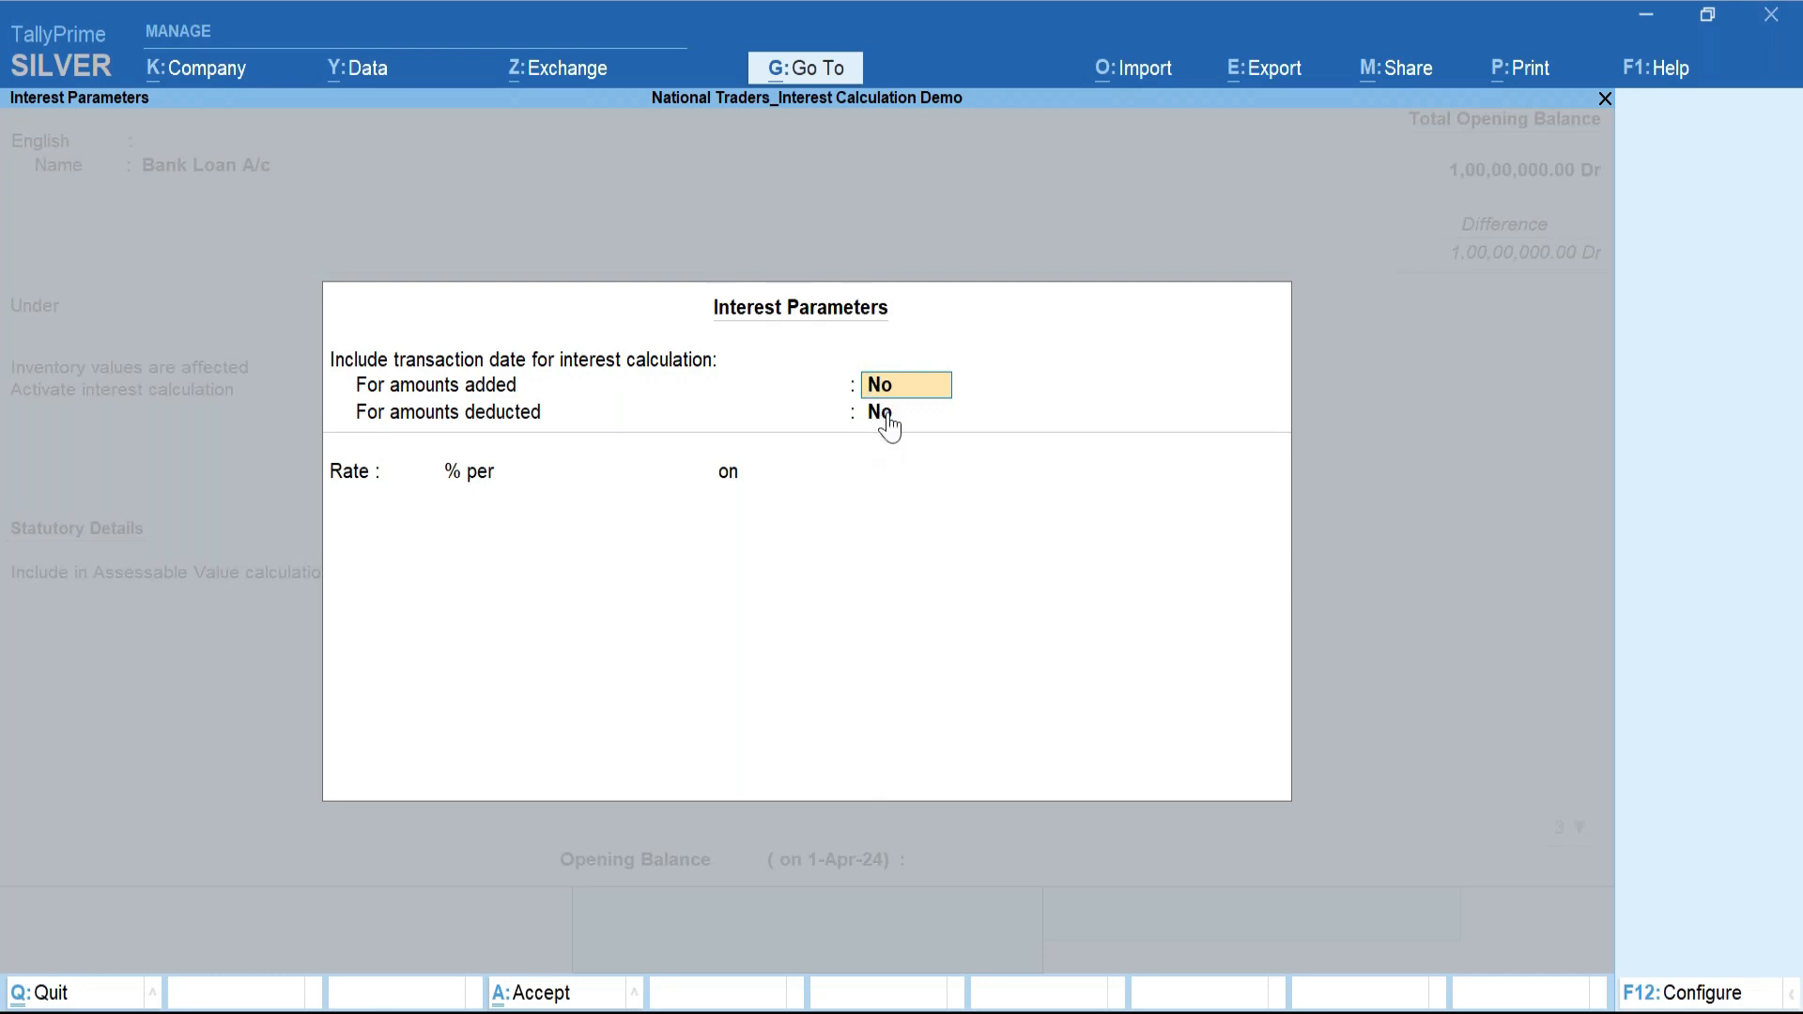
# Include the transaction date for both amounts added and amounts deducted, and set the interest rate to 15%.
pyautogui.write('y')
pyautogui.press('Return')
pyautogui.write('y')
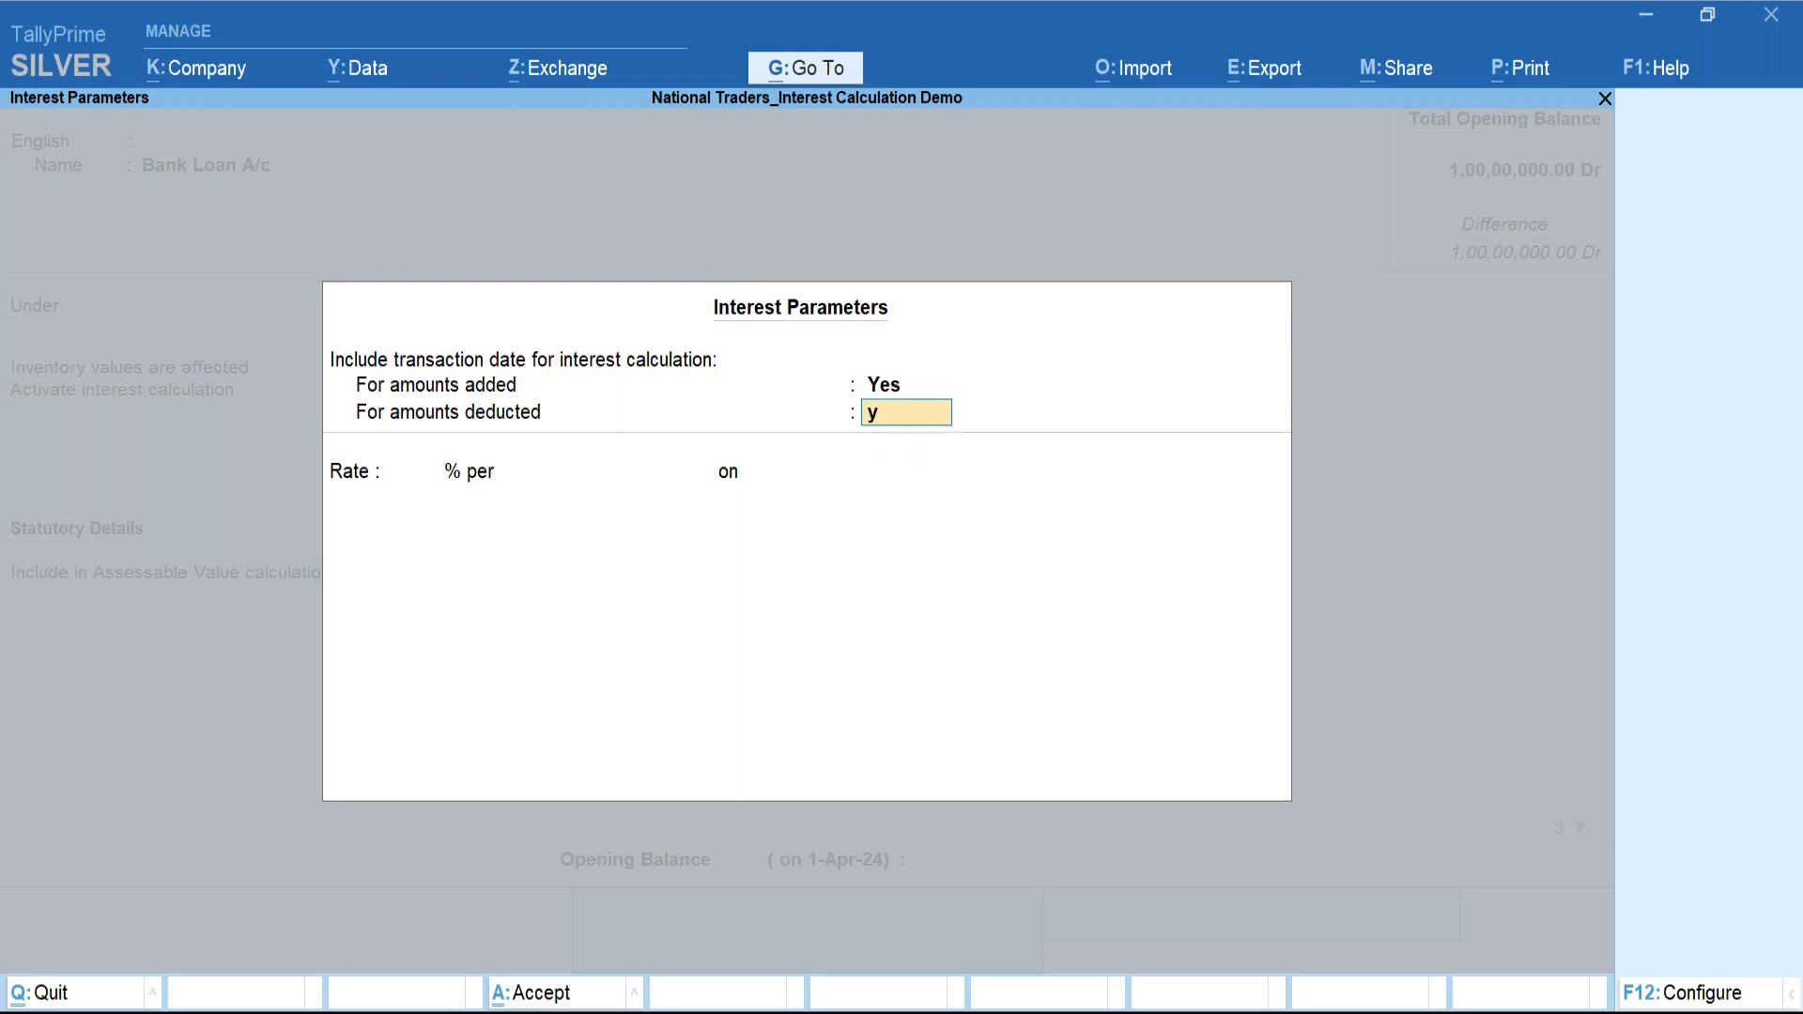
pyautogui.press('Return')
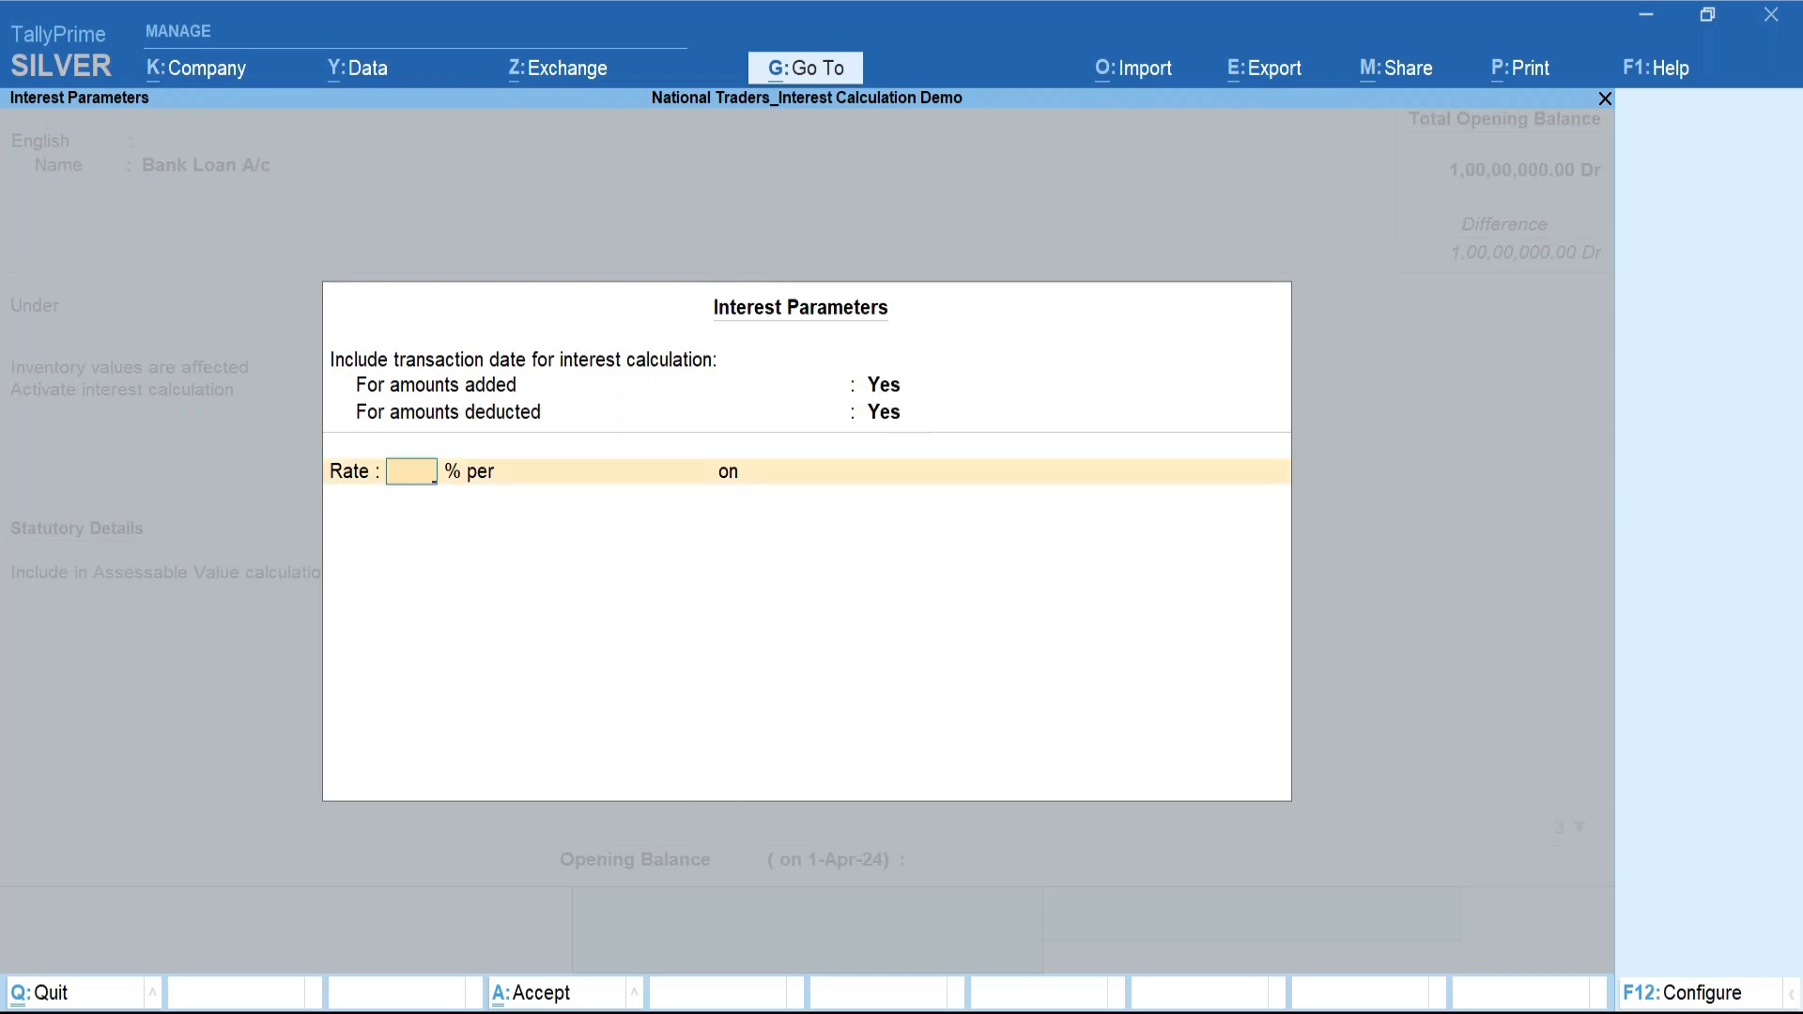
pyautogui.write('15')
pyautogui.press('Return')
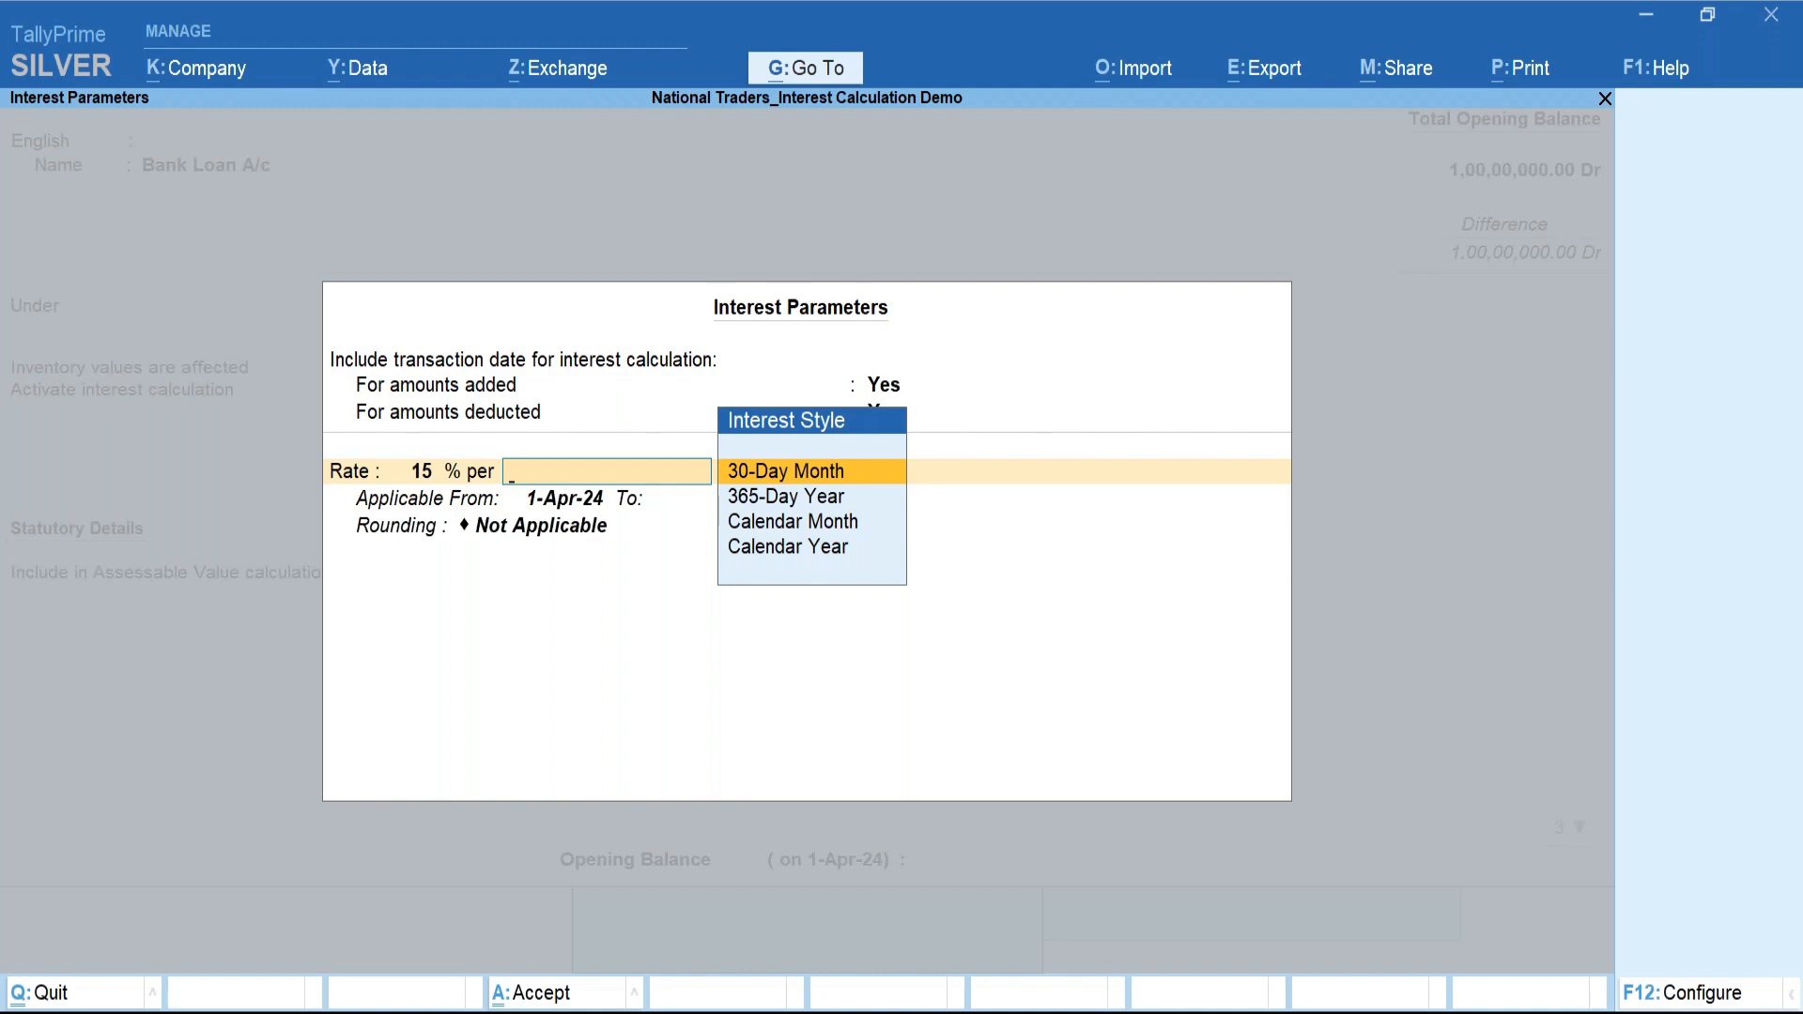
# Apply the 15% interest rate per Calendar Year on All Balances.
pyautogui.press('Down')
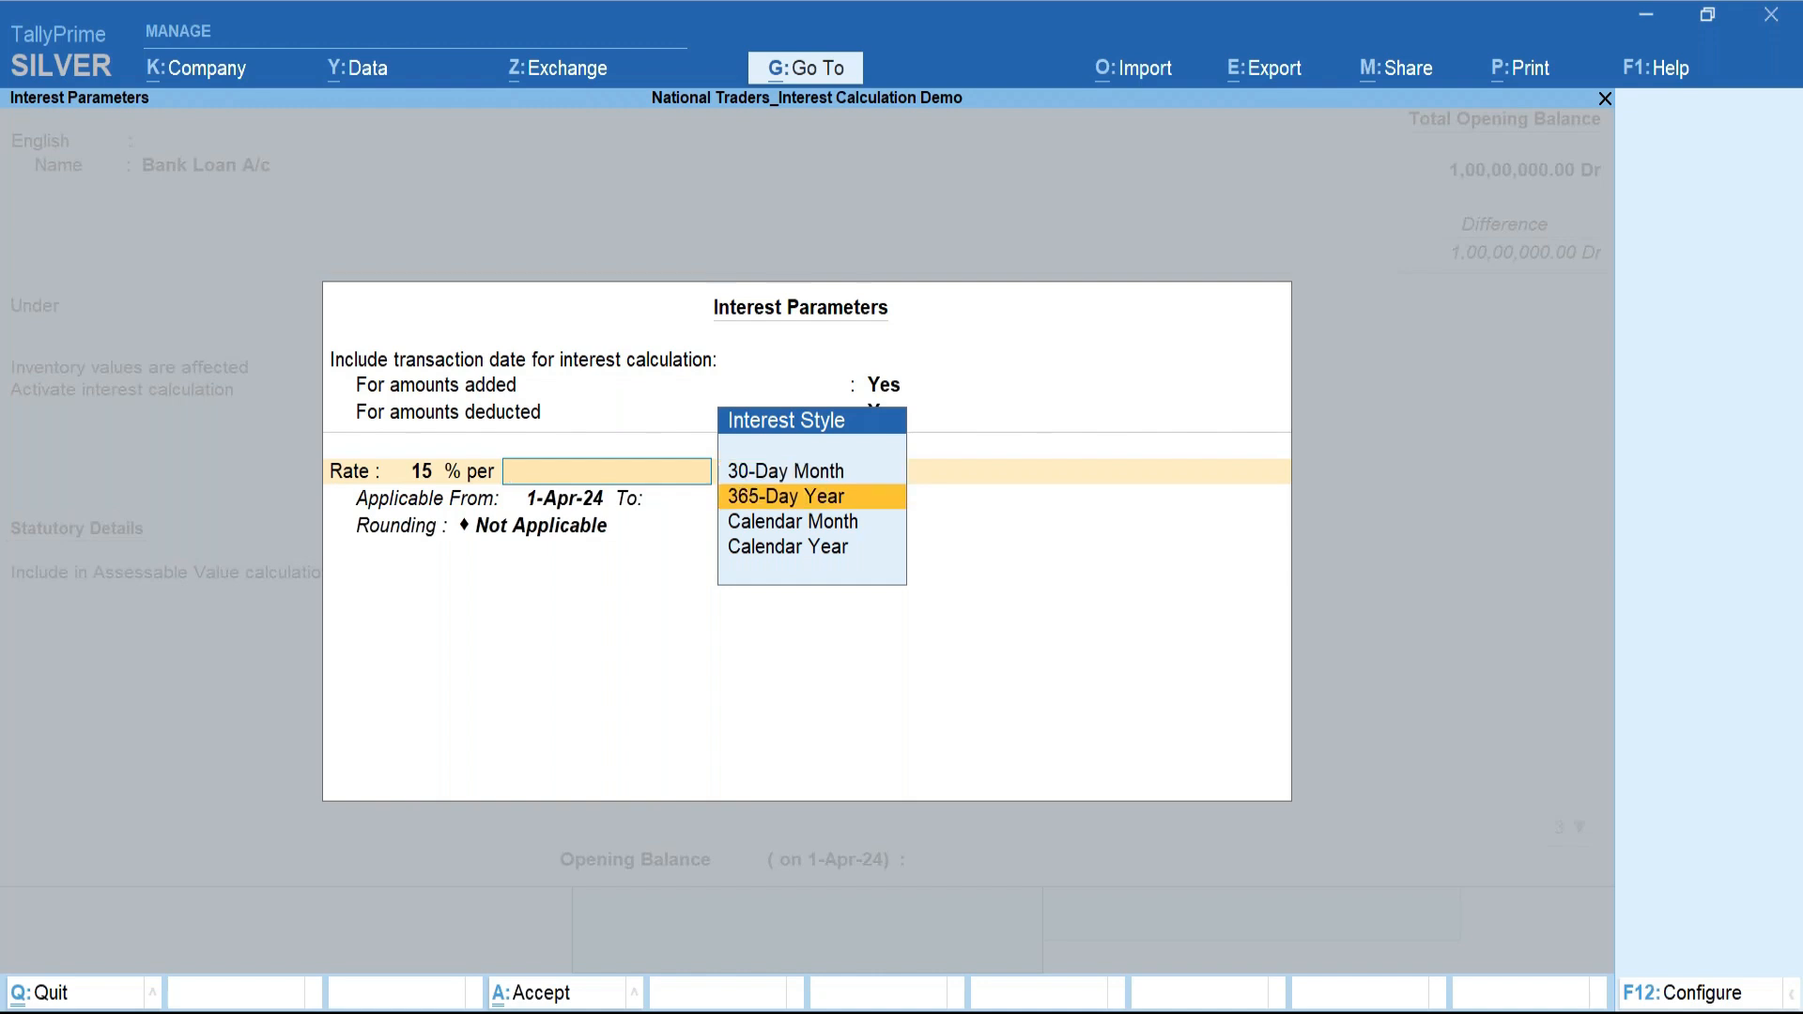
pyautogui.press('Down')
pyautogui.press('Down')
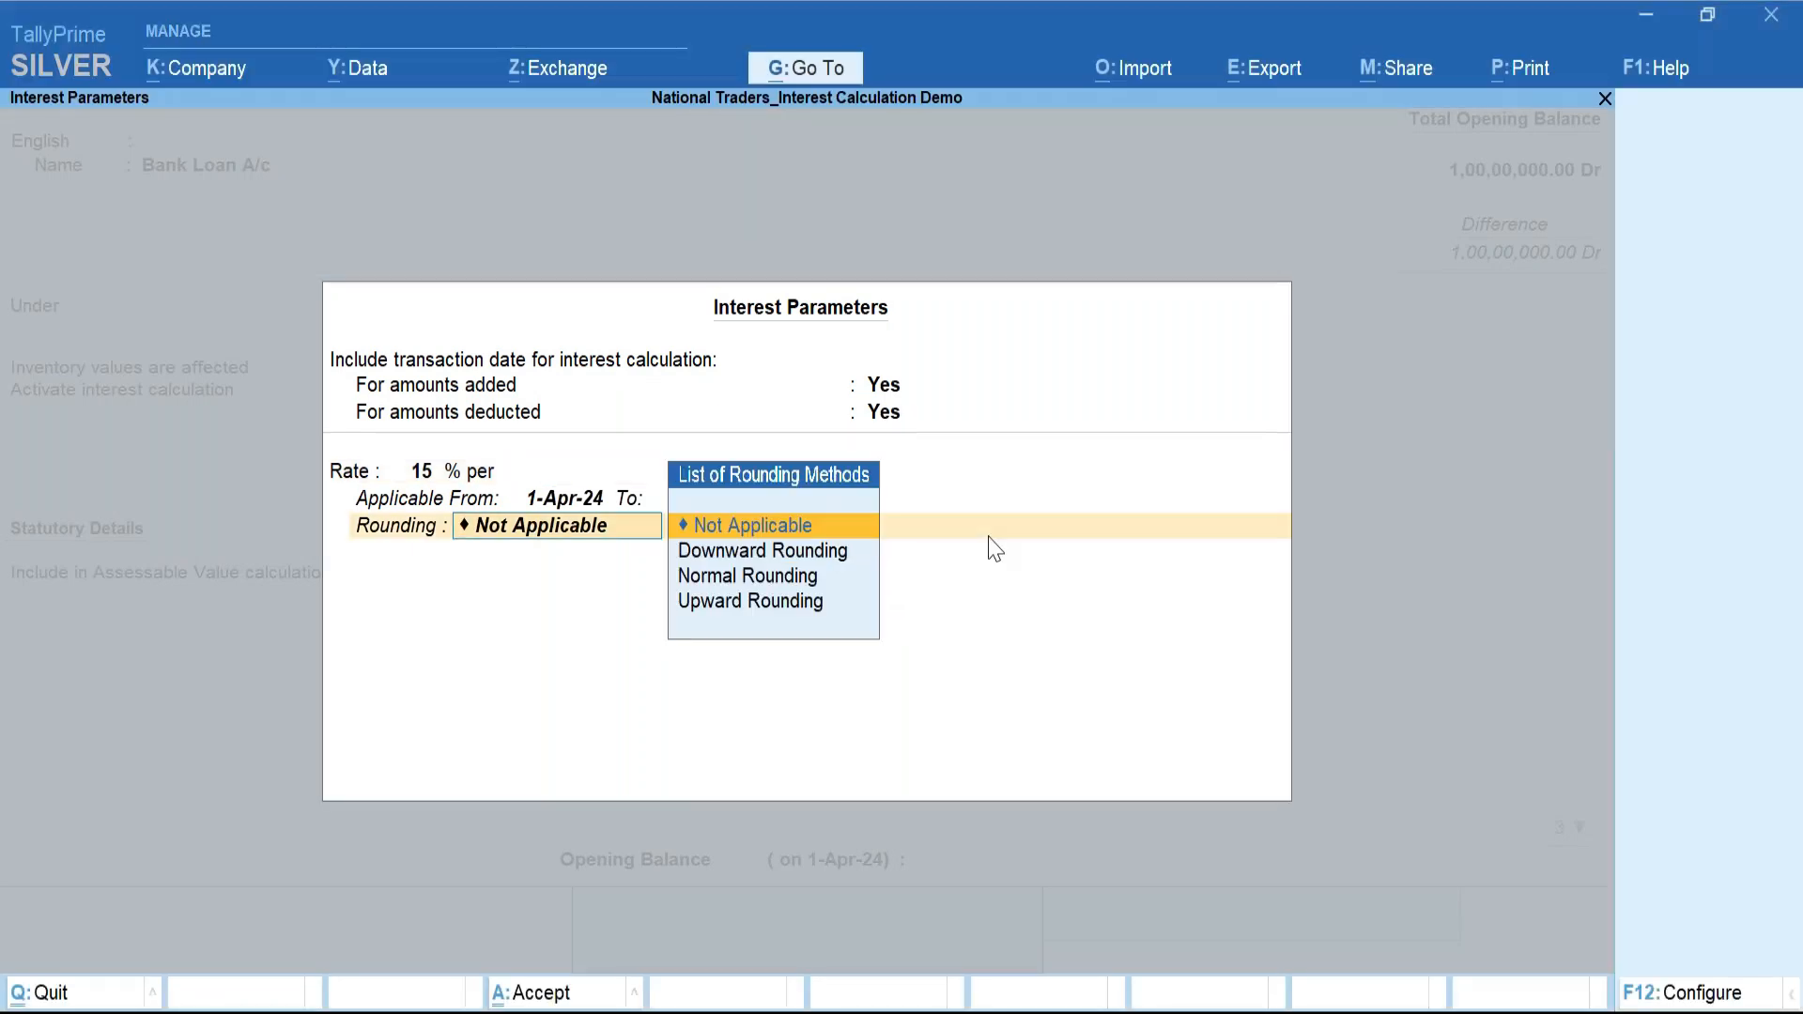
pyautogui.press('BackSpace')
pyautogui.press('BackSpace')
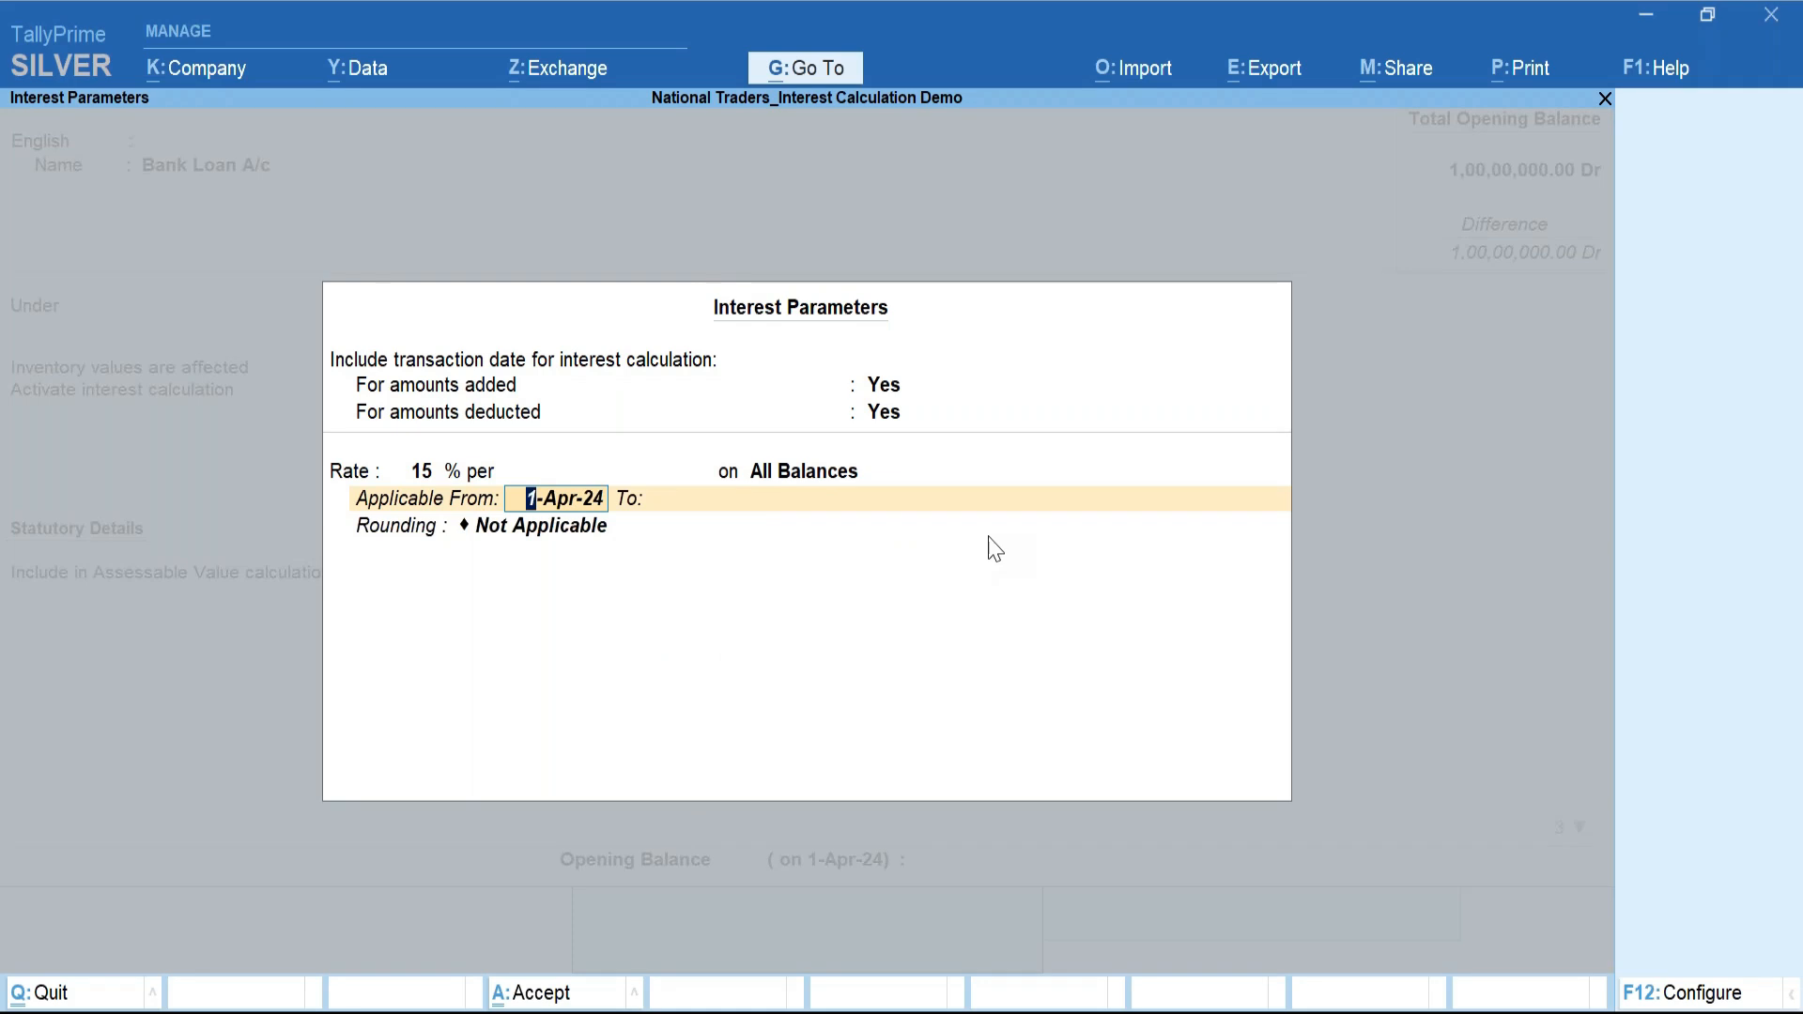
pyautogui.press('BackSpace')
pyautogui.press('BackSpace')
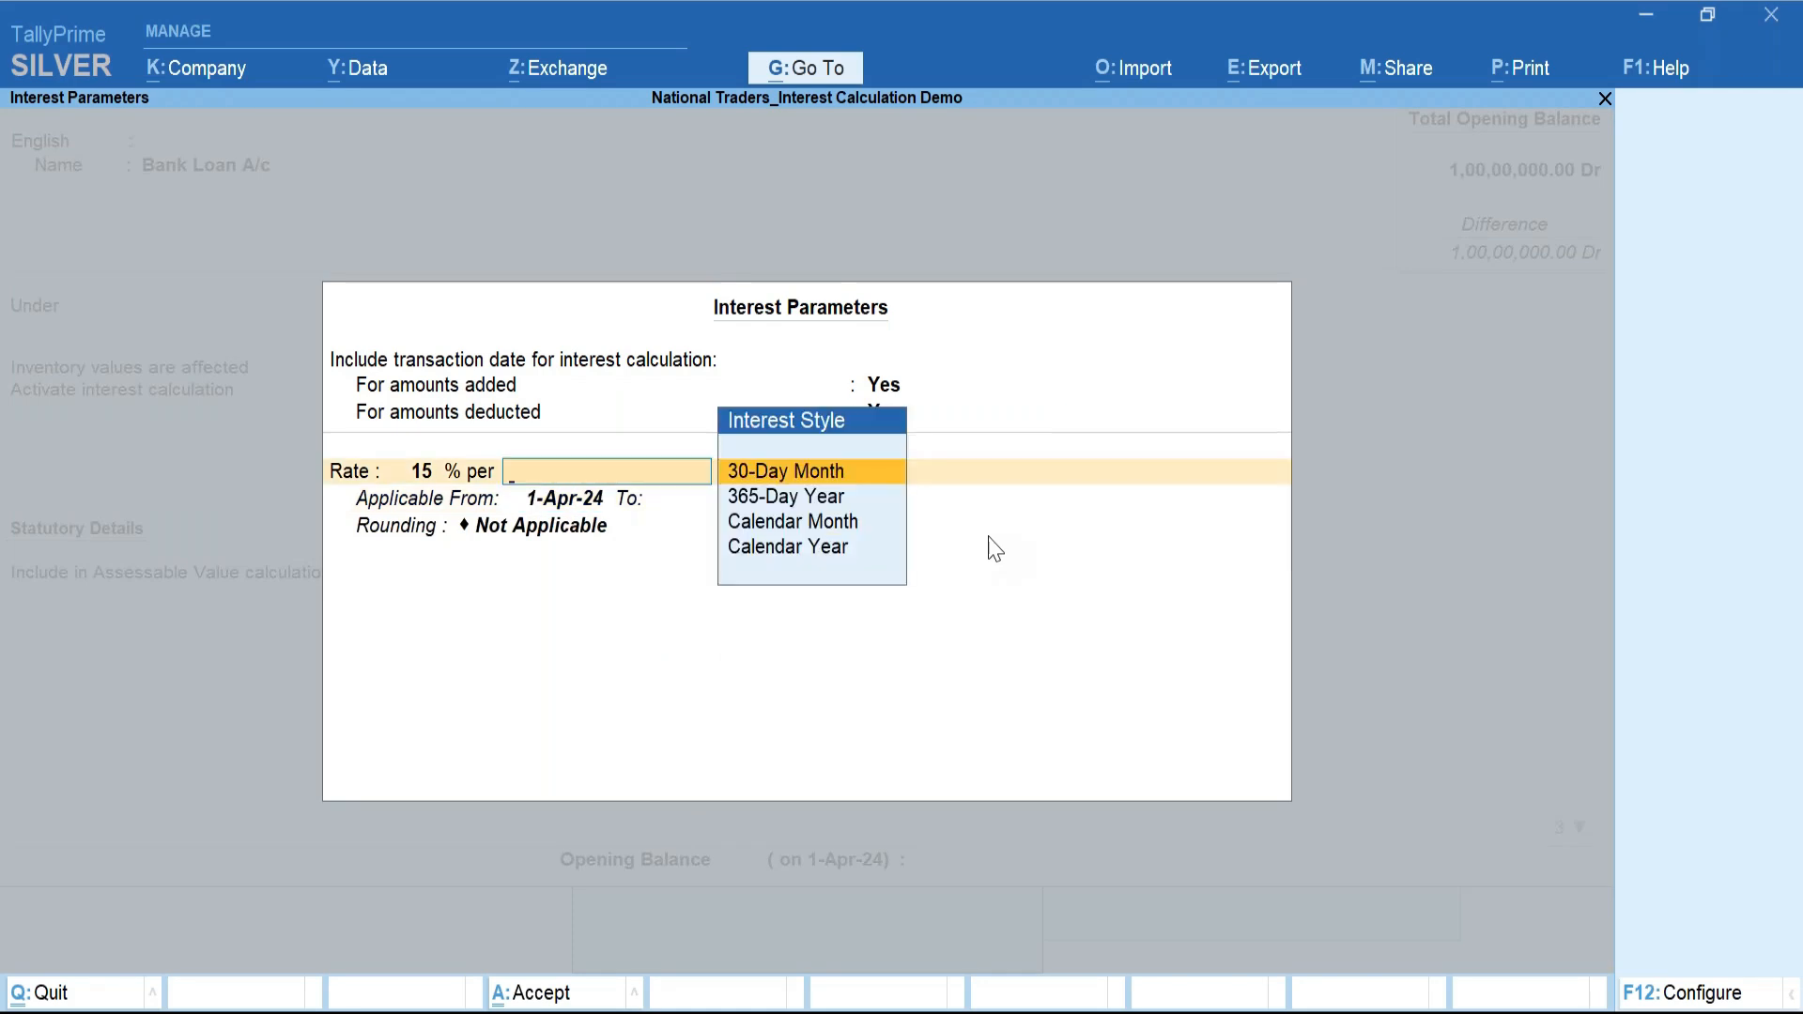
pyautogui.press('Down')
pyautogui.press('Down')
pyautogui.press('Down')
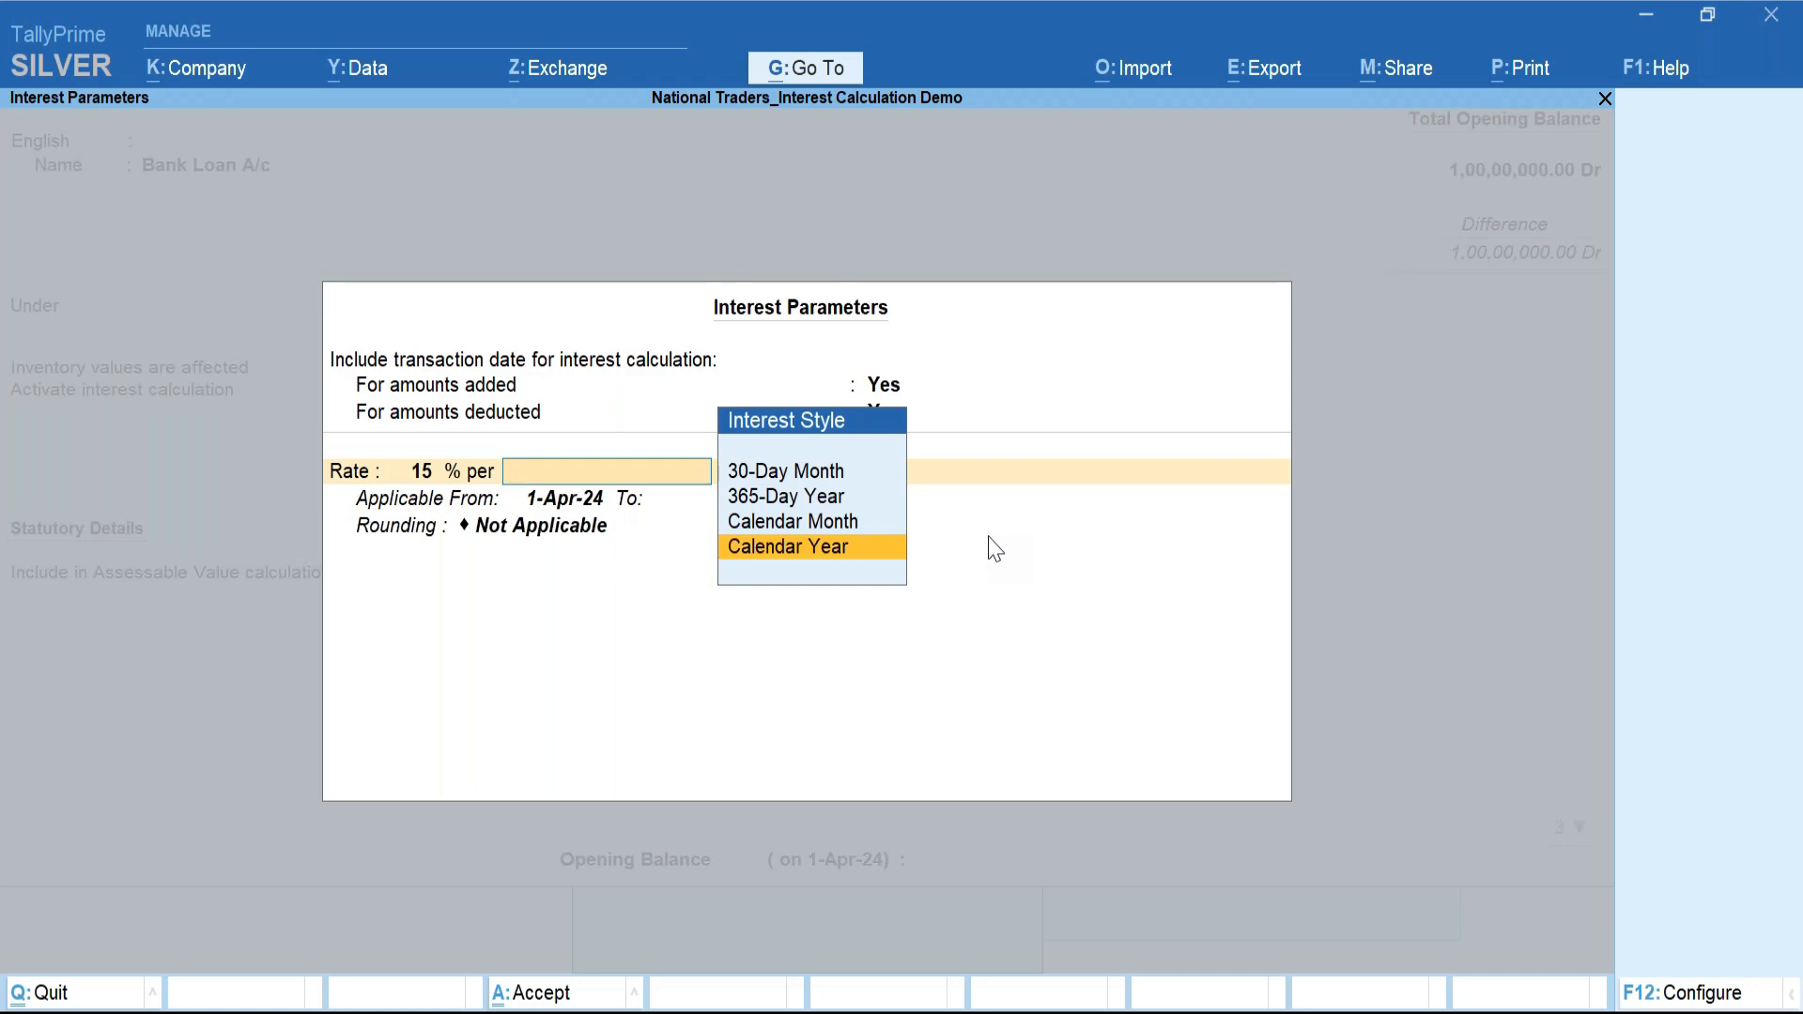
pyautogui.press('Return')
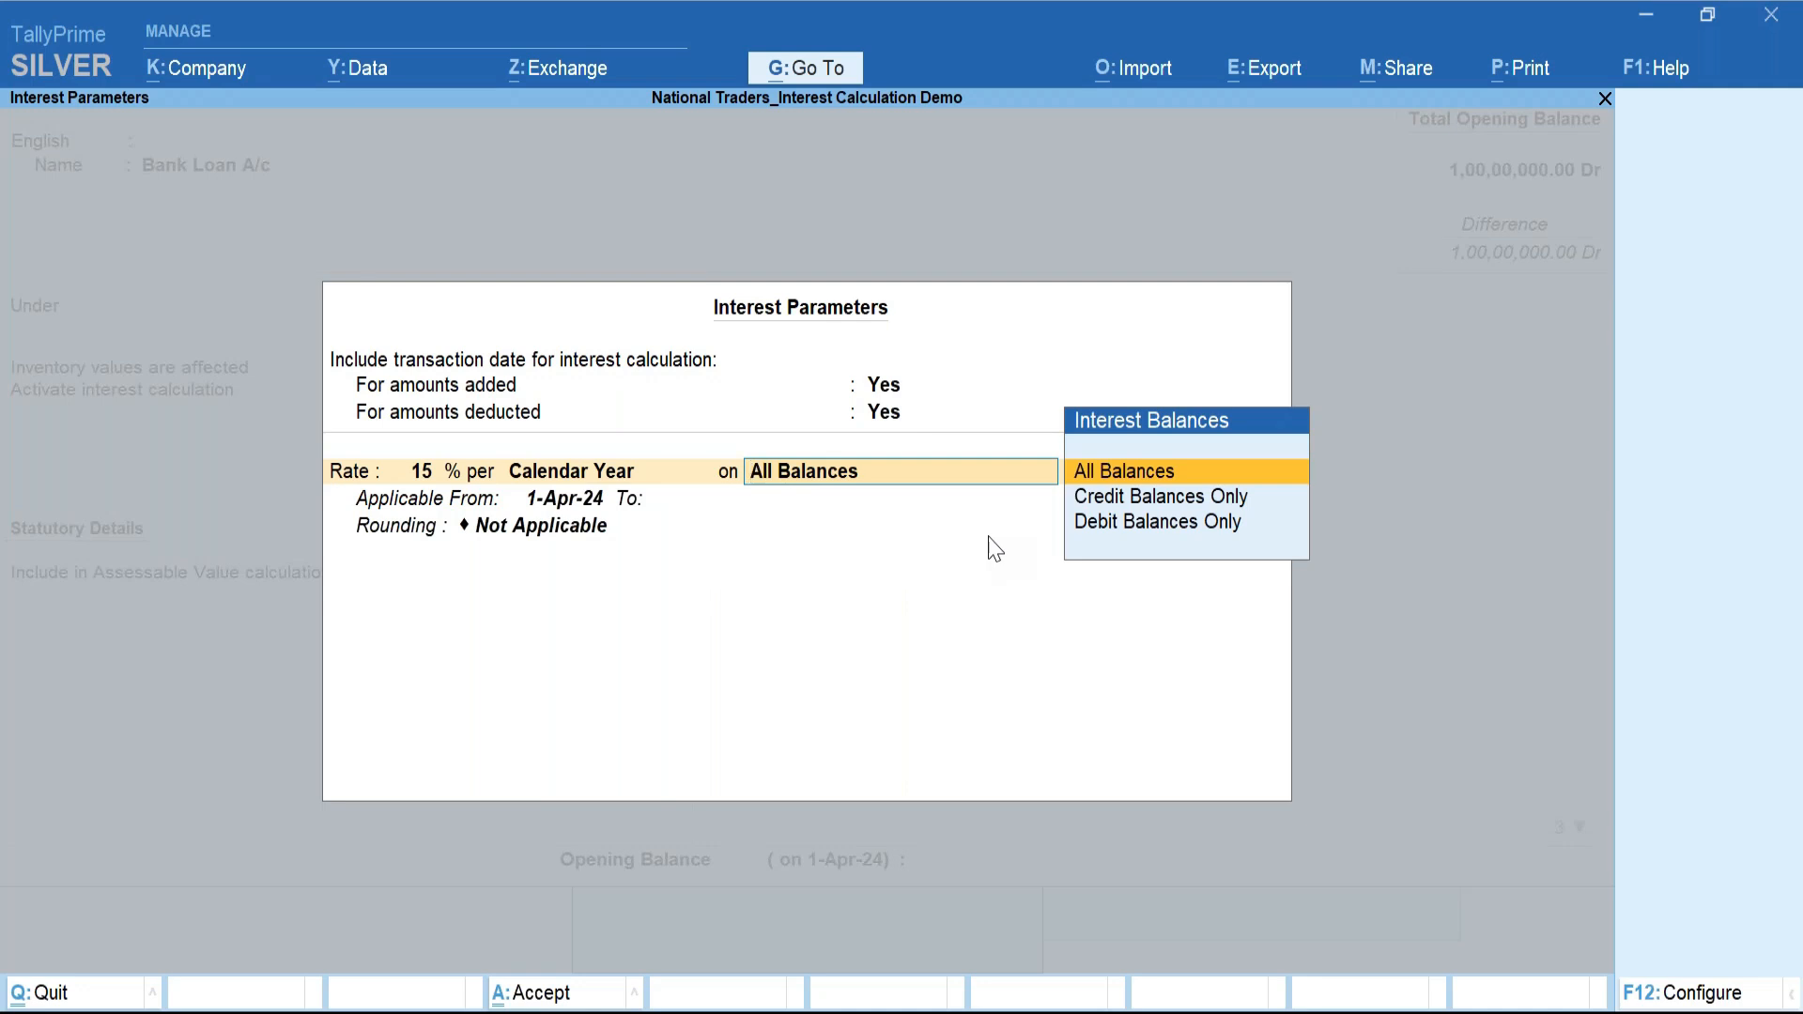
pyautogui.press('Return')
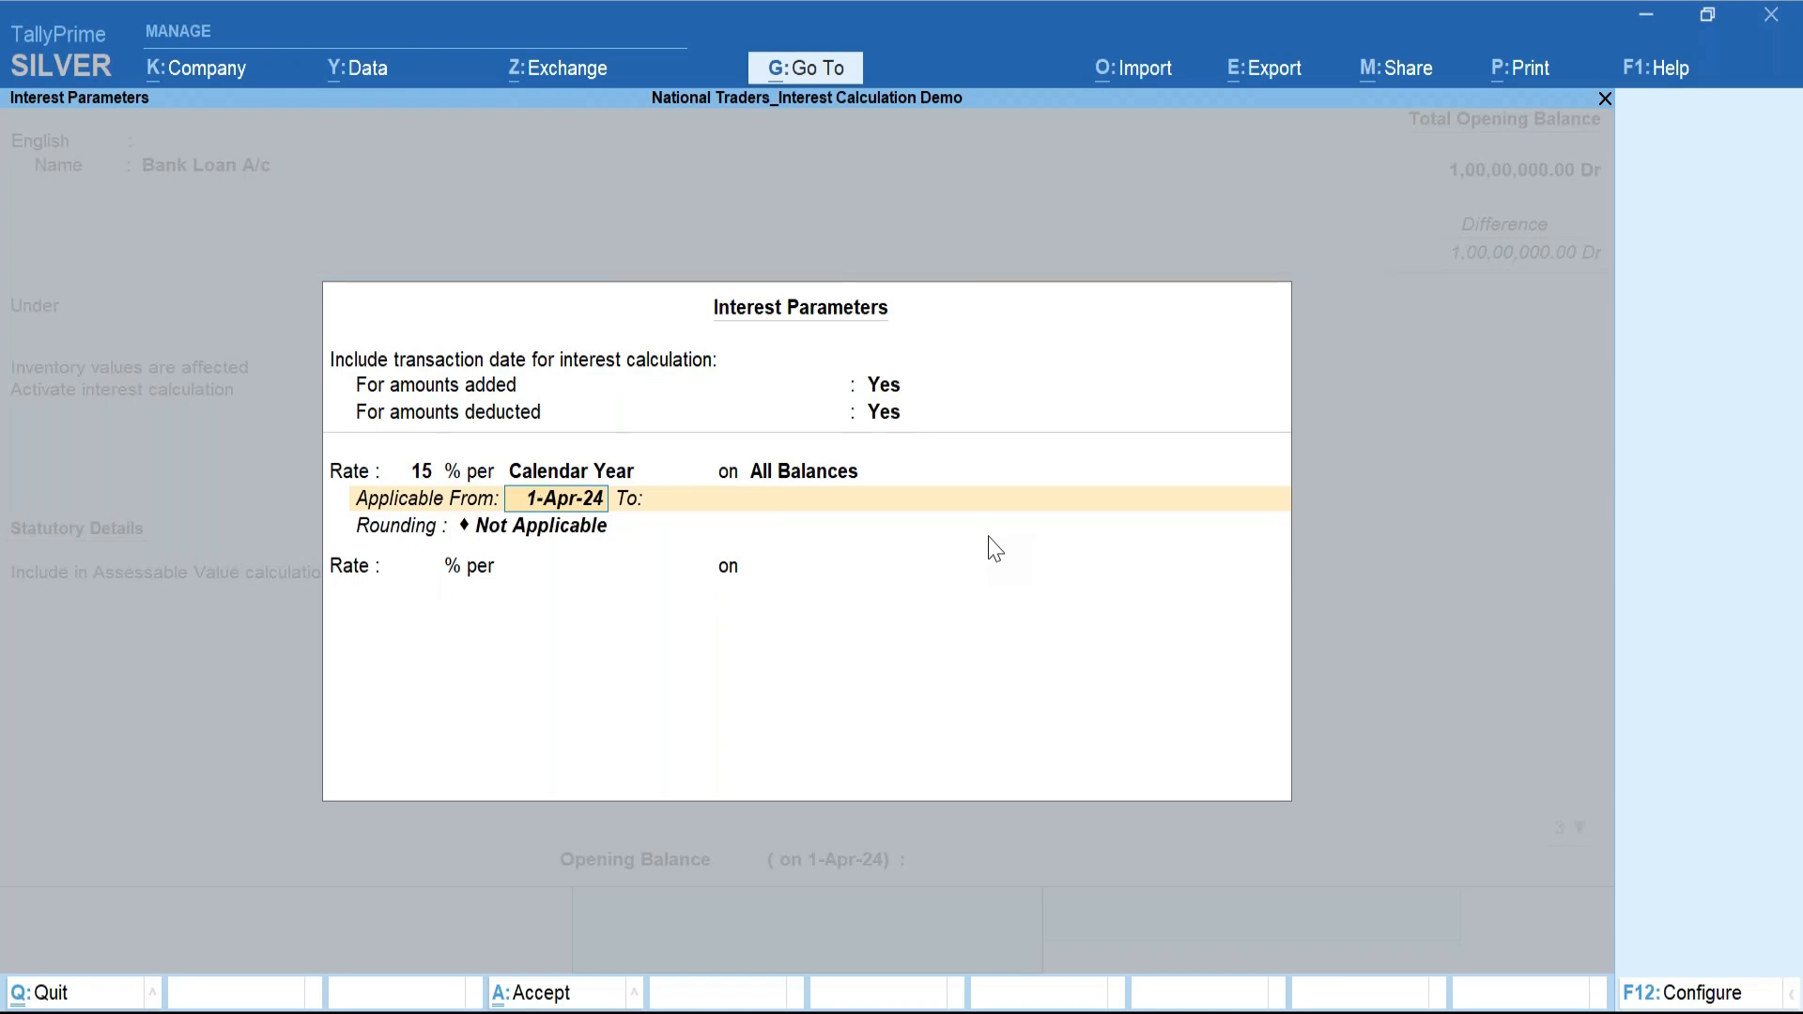
# Make the 15% rate applicable from 1-Apr-24 to 31-Mar-25, with rounding left at Not Applicable.
pyautogui.press('Return')
pyautogui.write('31march2024')
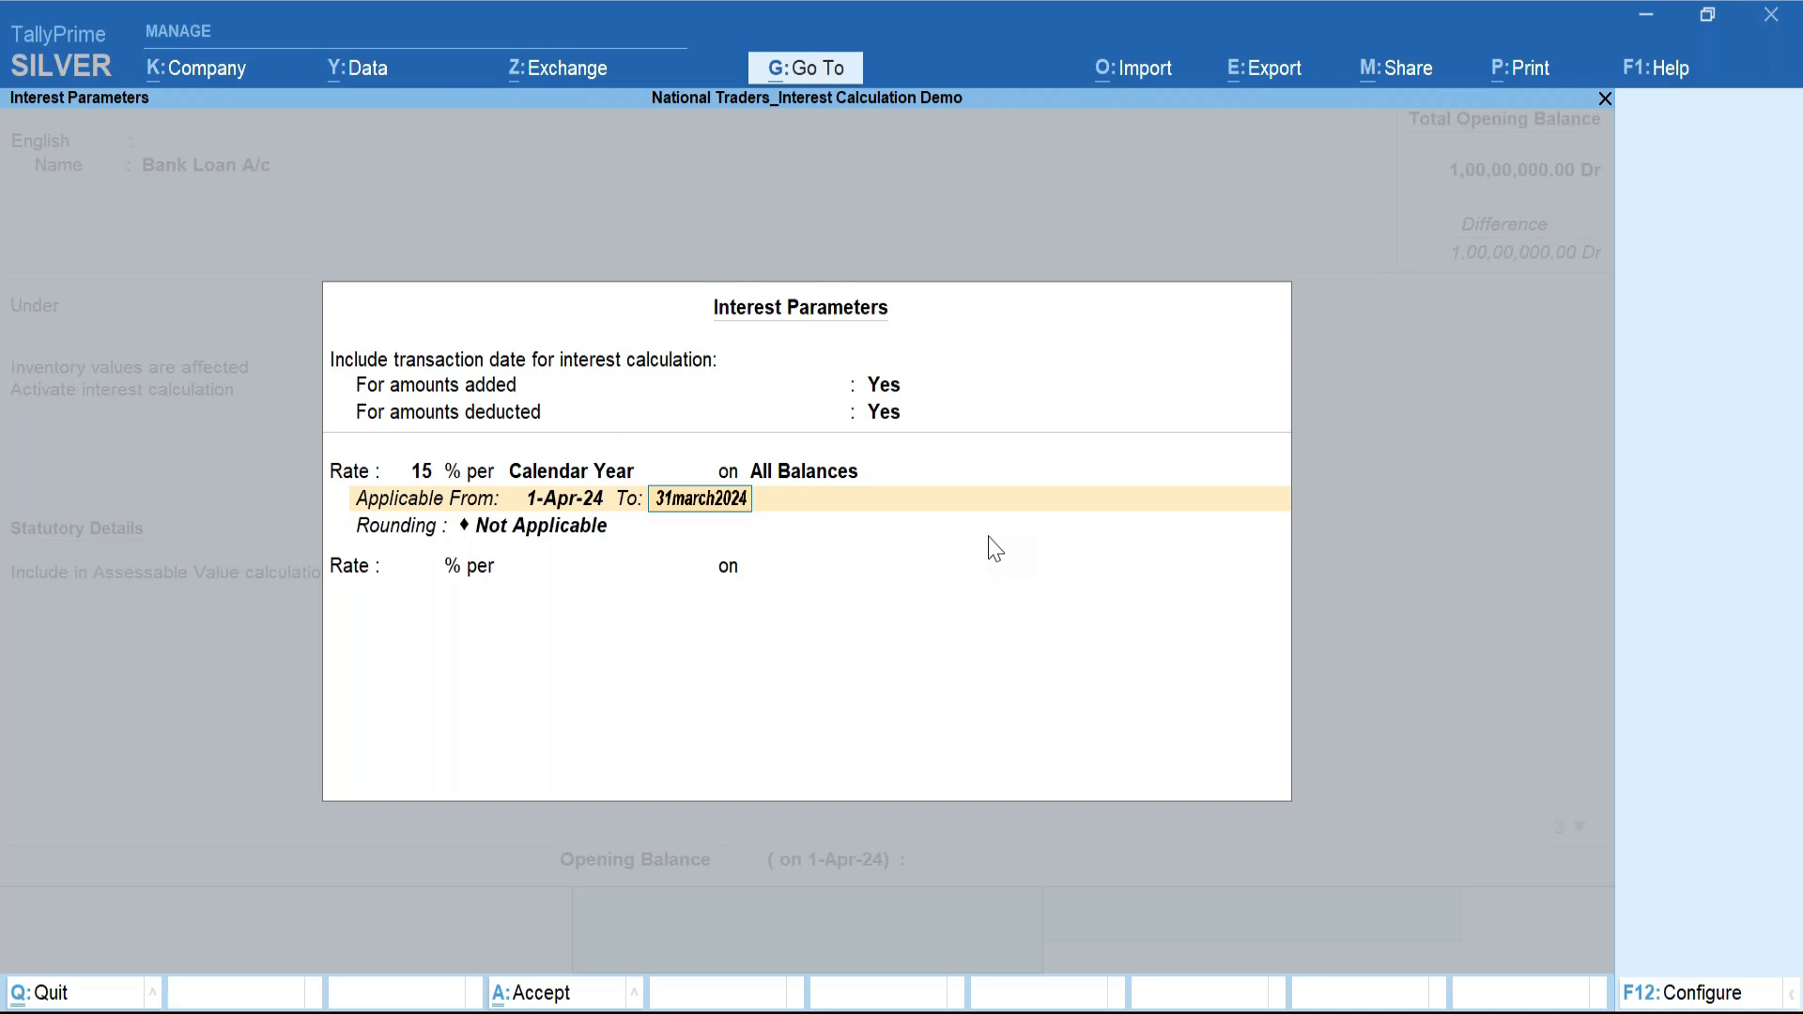
pyautogui.press('Return')
pyautogui.write('31march2024')
pyautogui.press('Return')
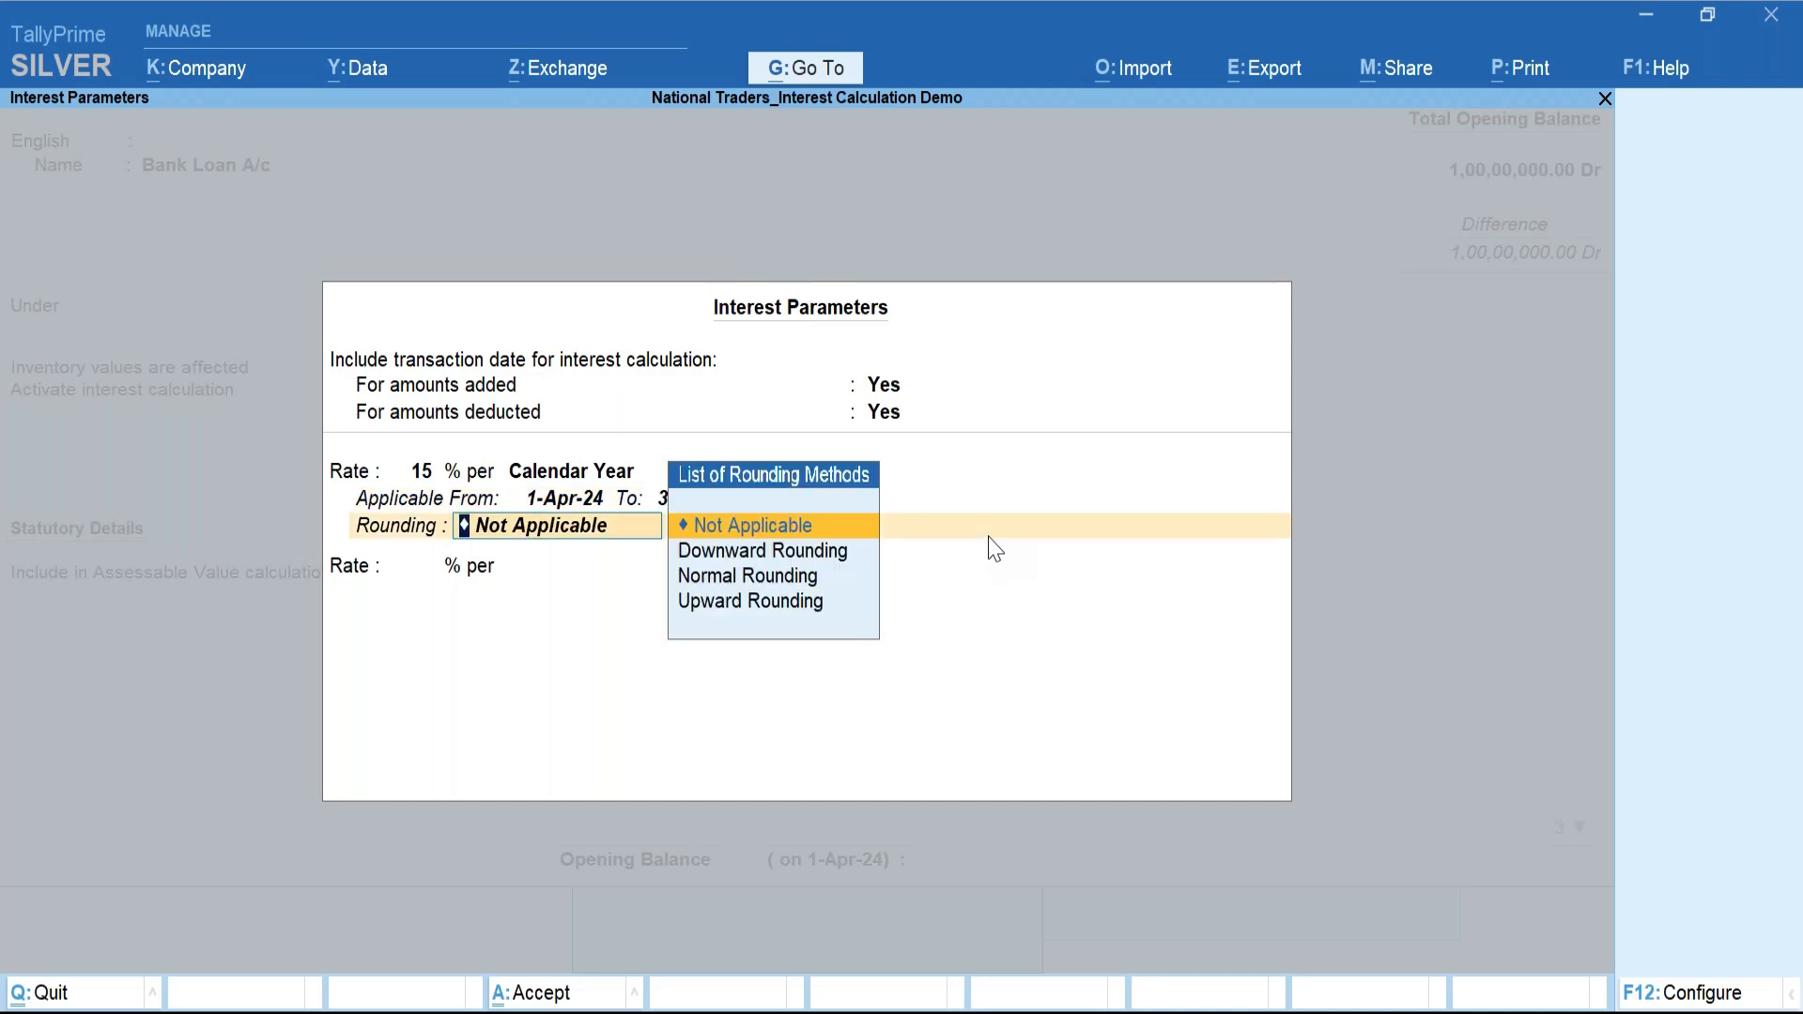
pyautogui.press('Return')
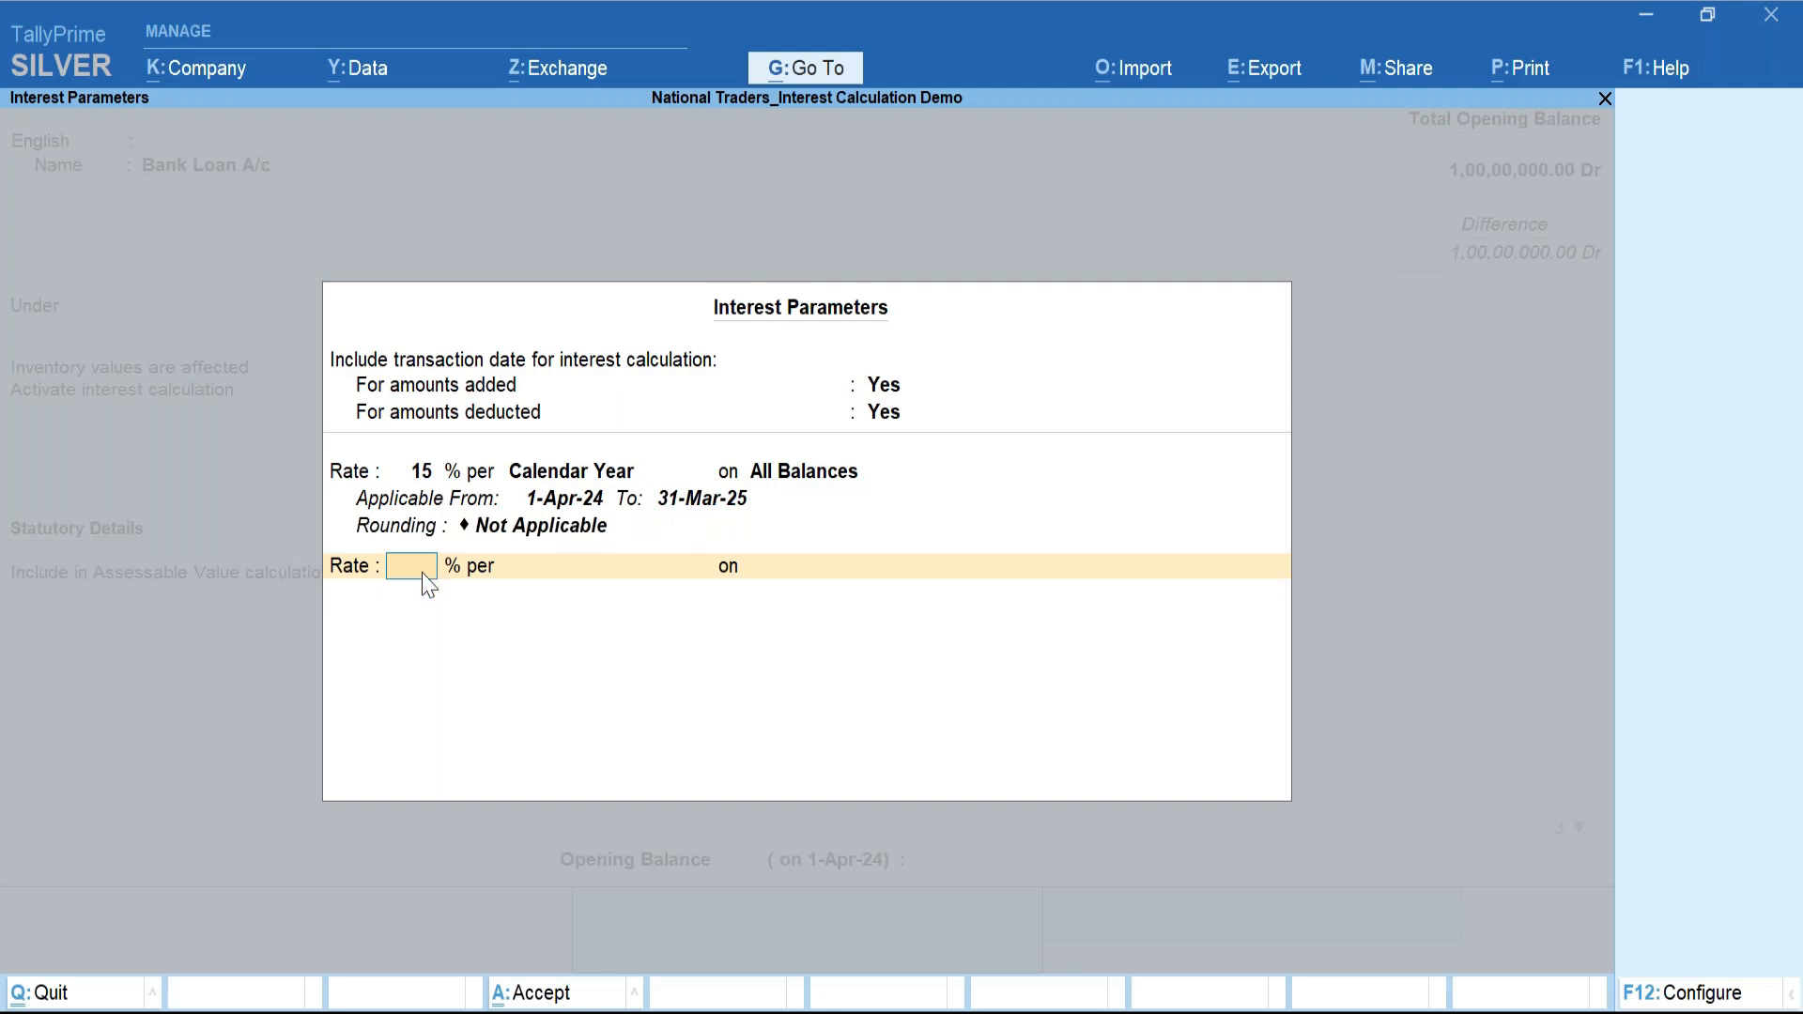
# Set the end date of the 15% rate to 30-Sep-24, keeping rounding at Not Applicable.
pyautogui.click(725, 507)
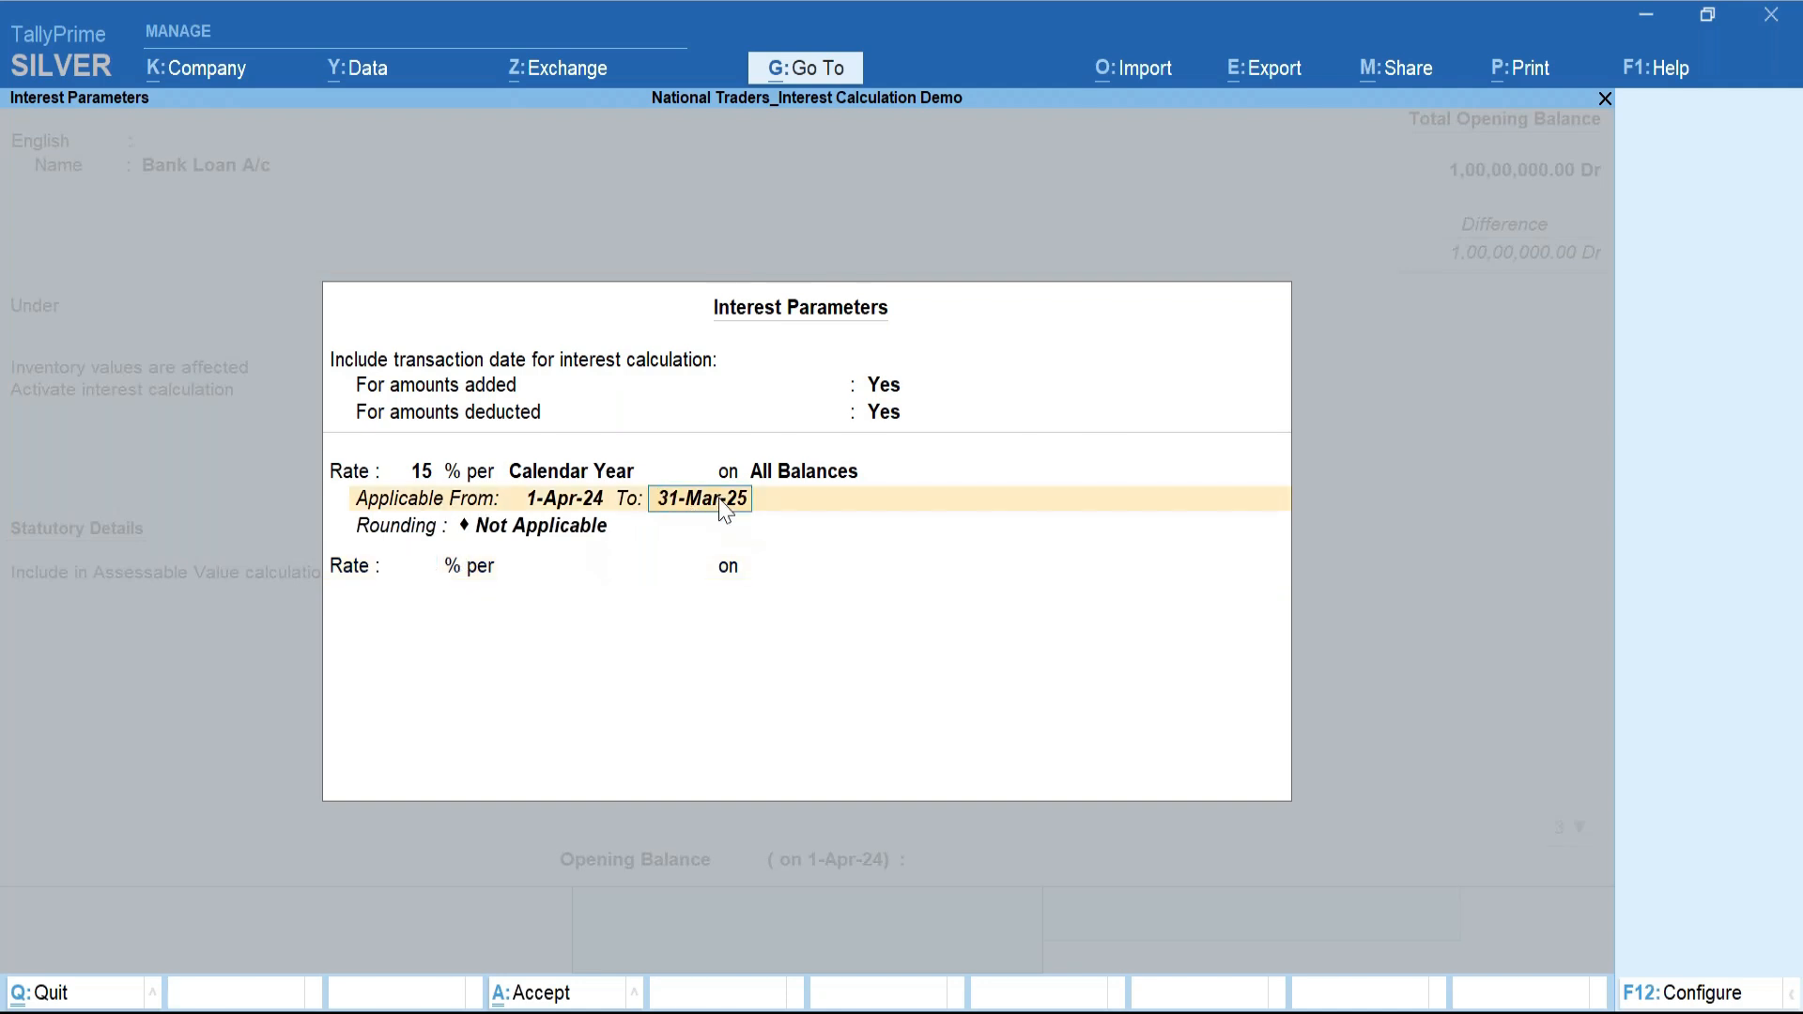
pyautogui.write('30sep2024')
pyautogui.press('Return')
pyautogui.press('Return')
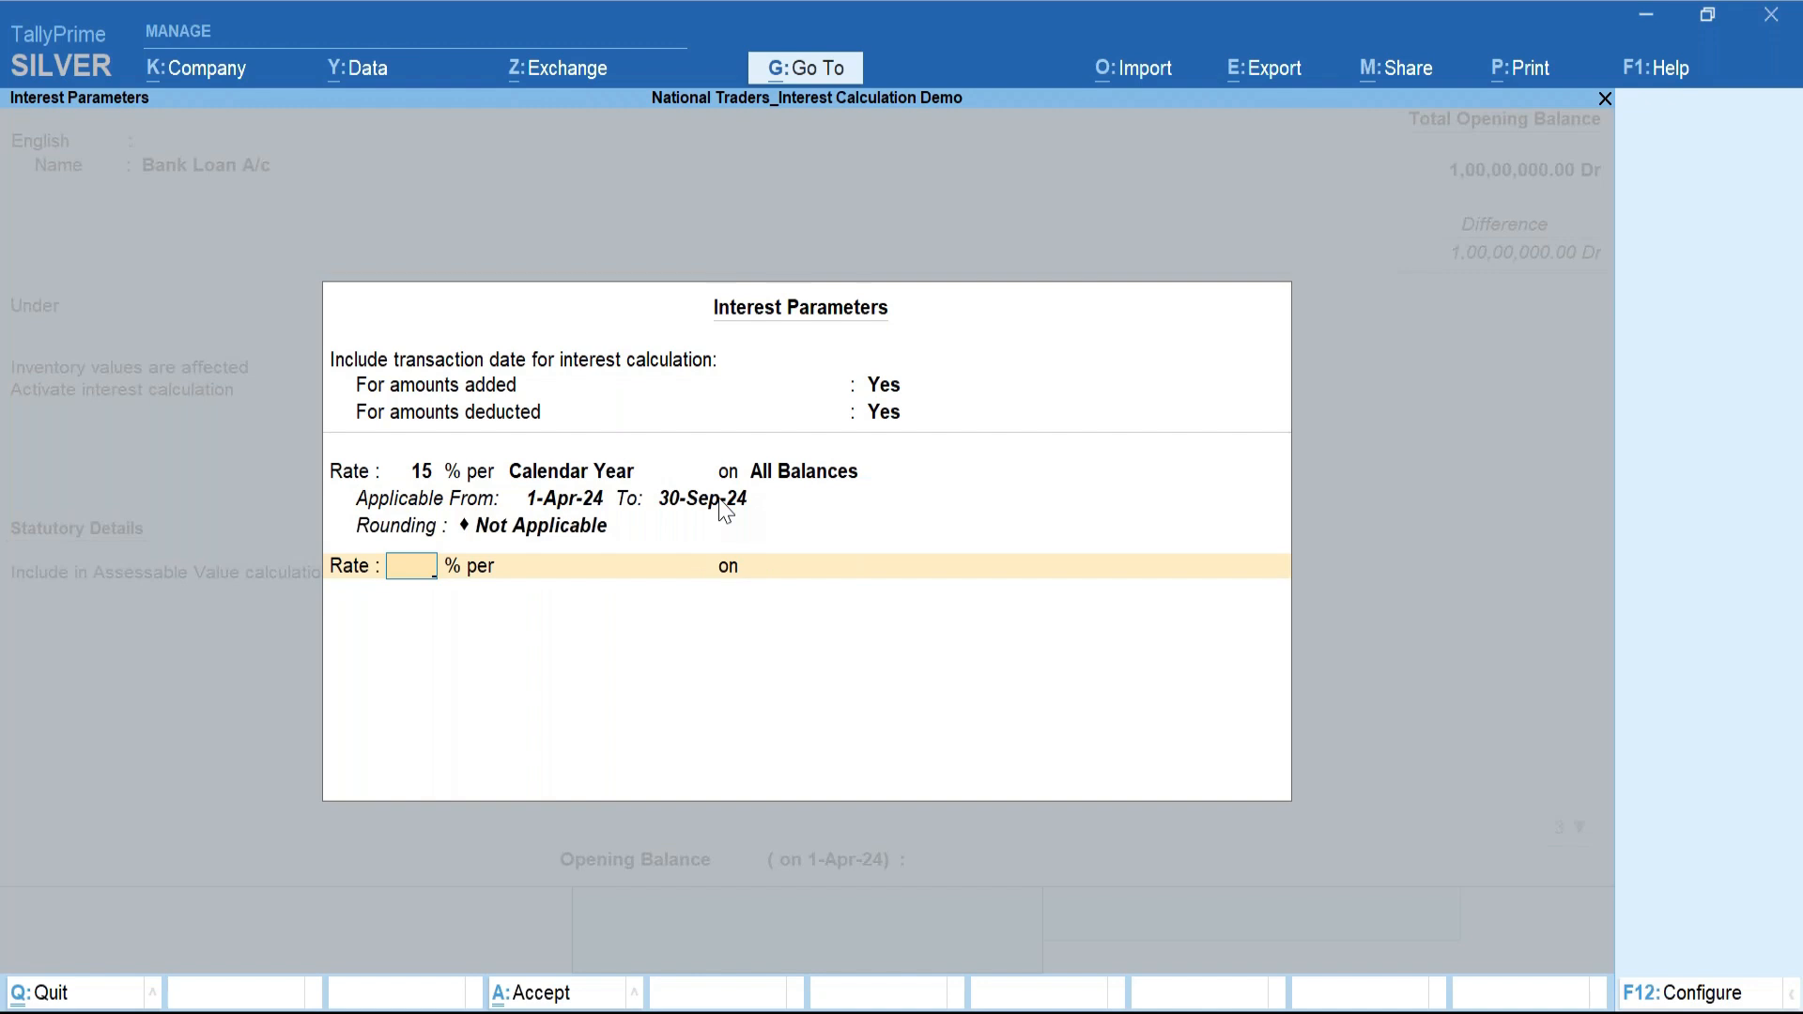
# Add a second interest rate of 10% per Calendar Year on All Balances.
pyautogui.write('10')
pyautogui.press('Return')
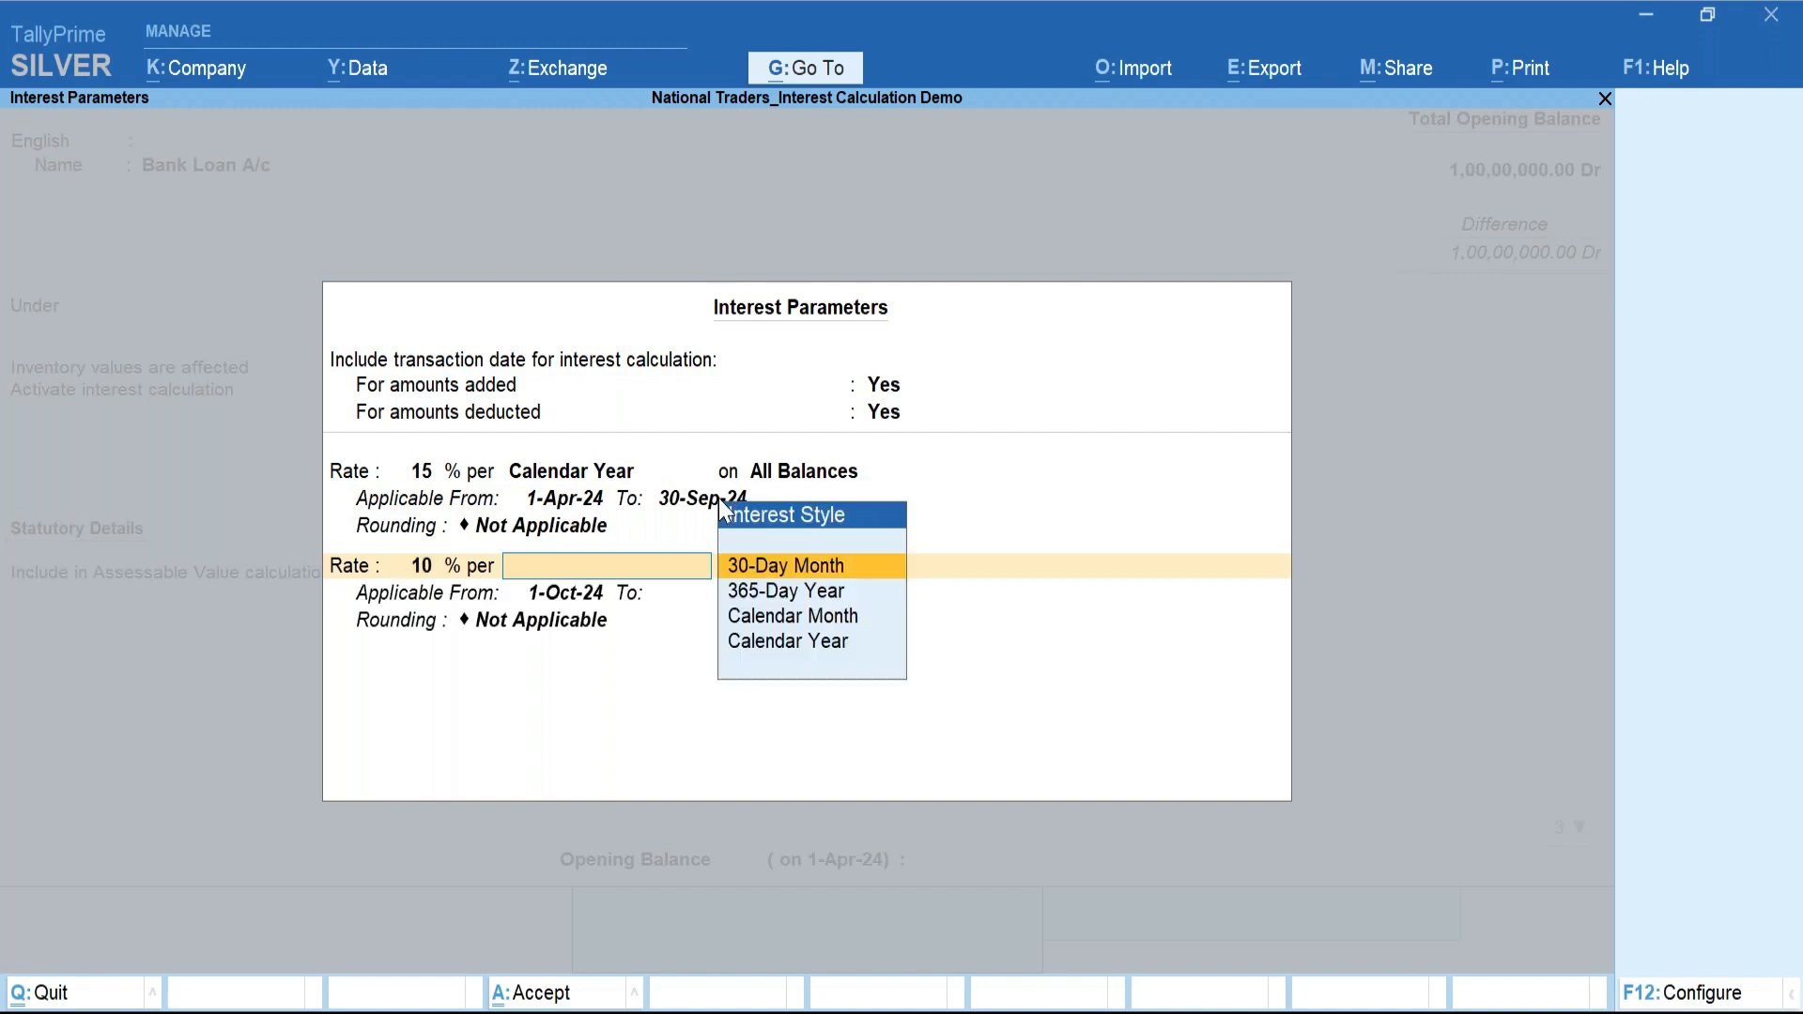
pyautogui.press('Down')
pyautogui.press('Down')
pyautogui.press('Down')
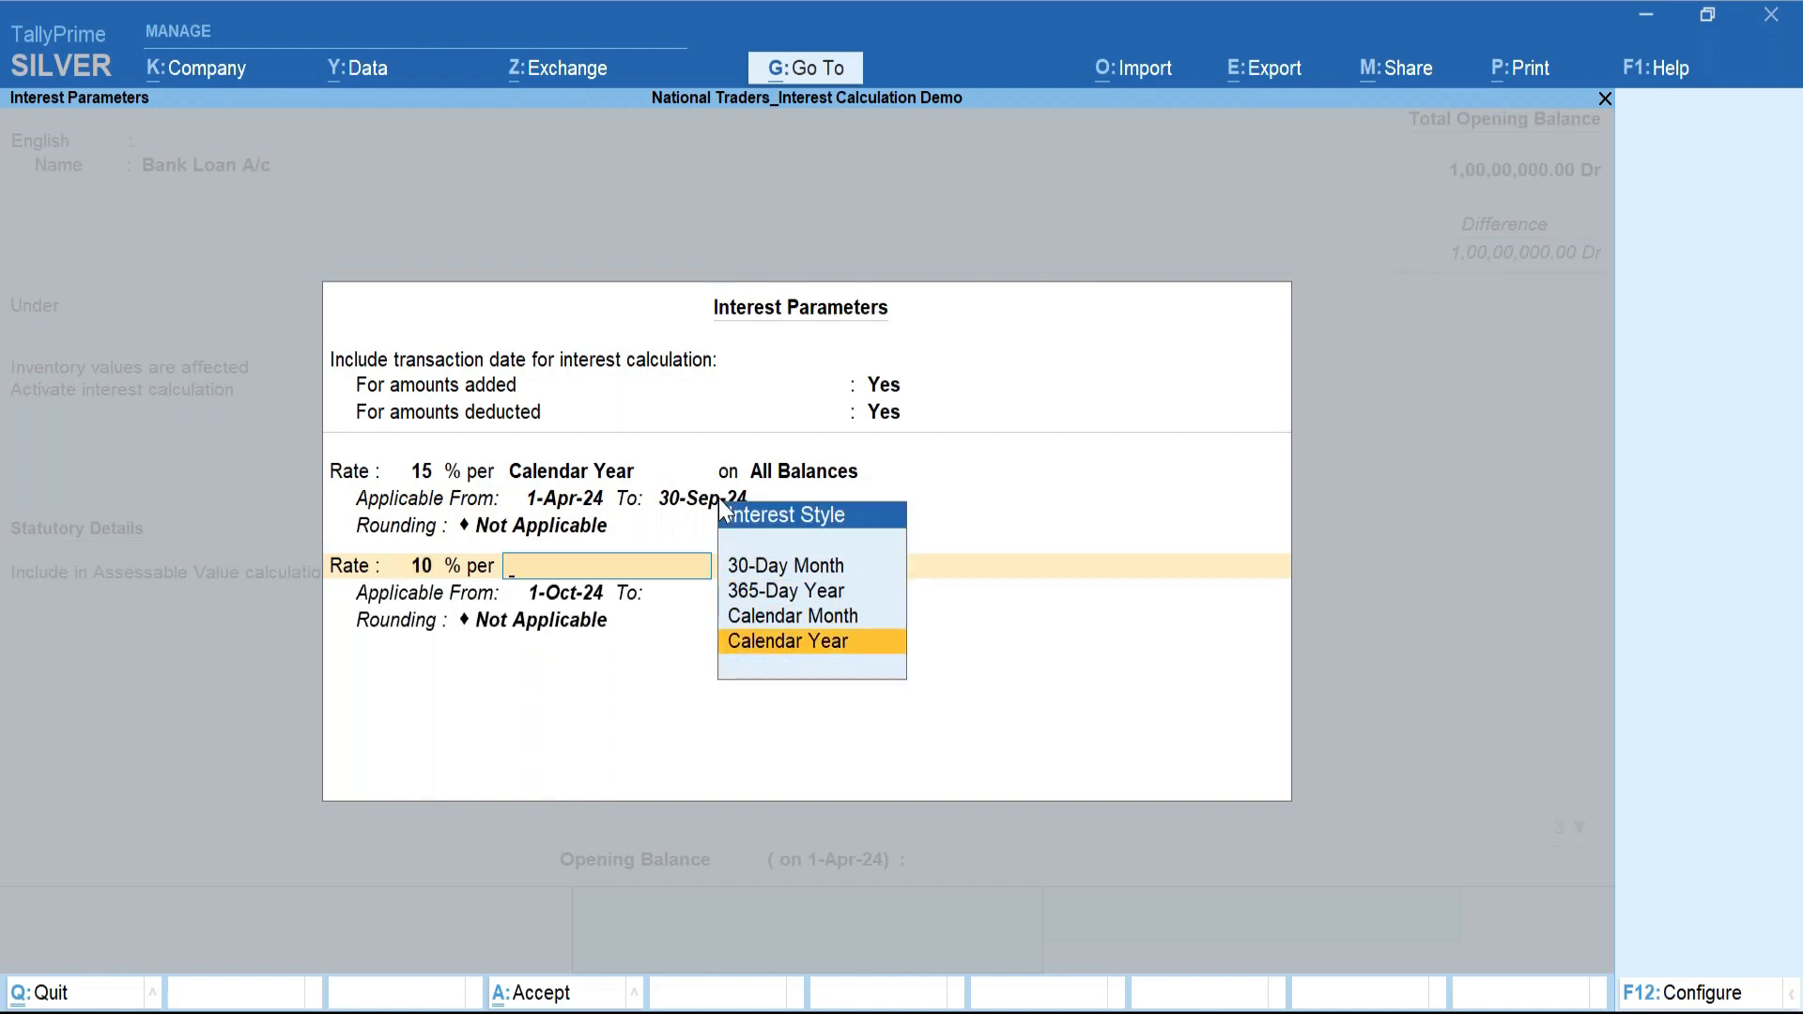
pyautogui.press('Return')
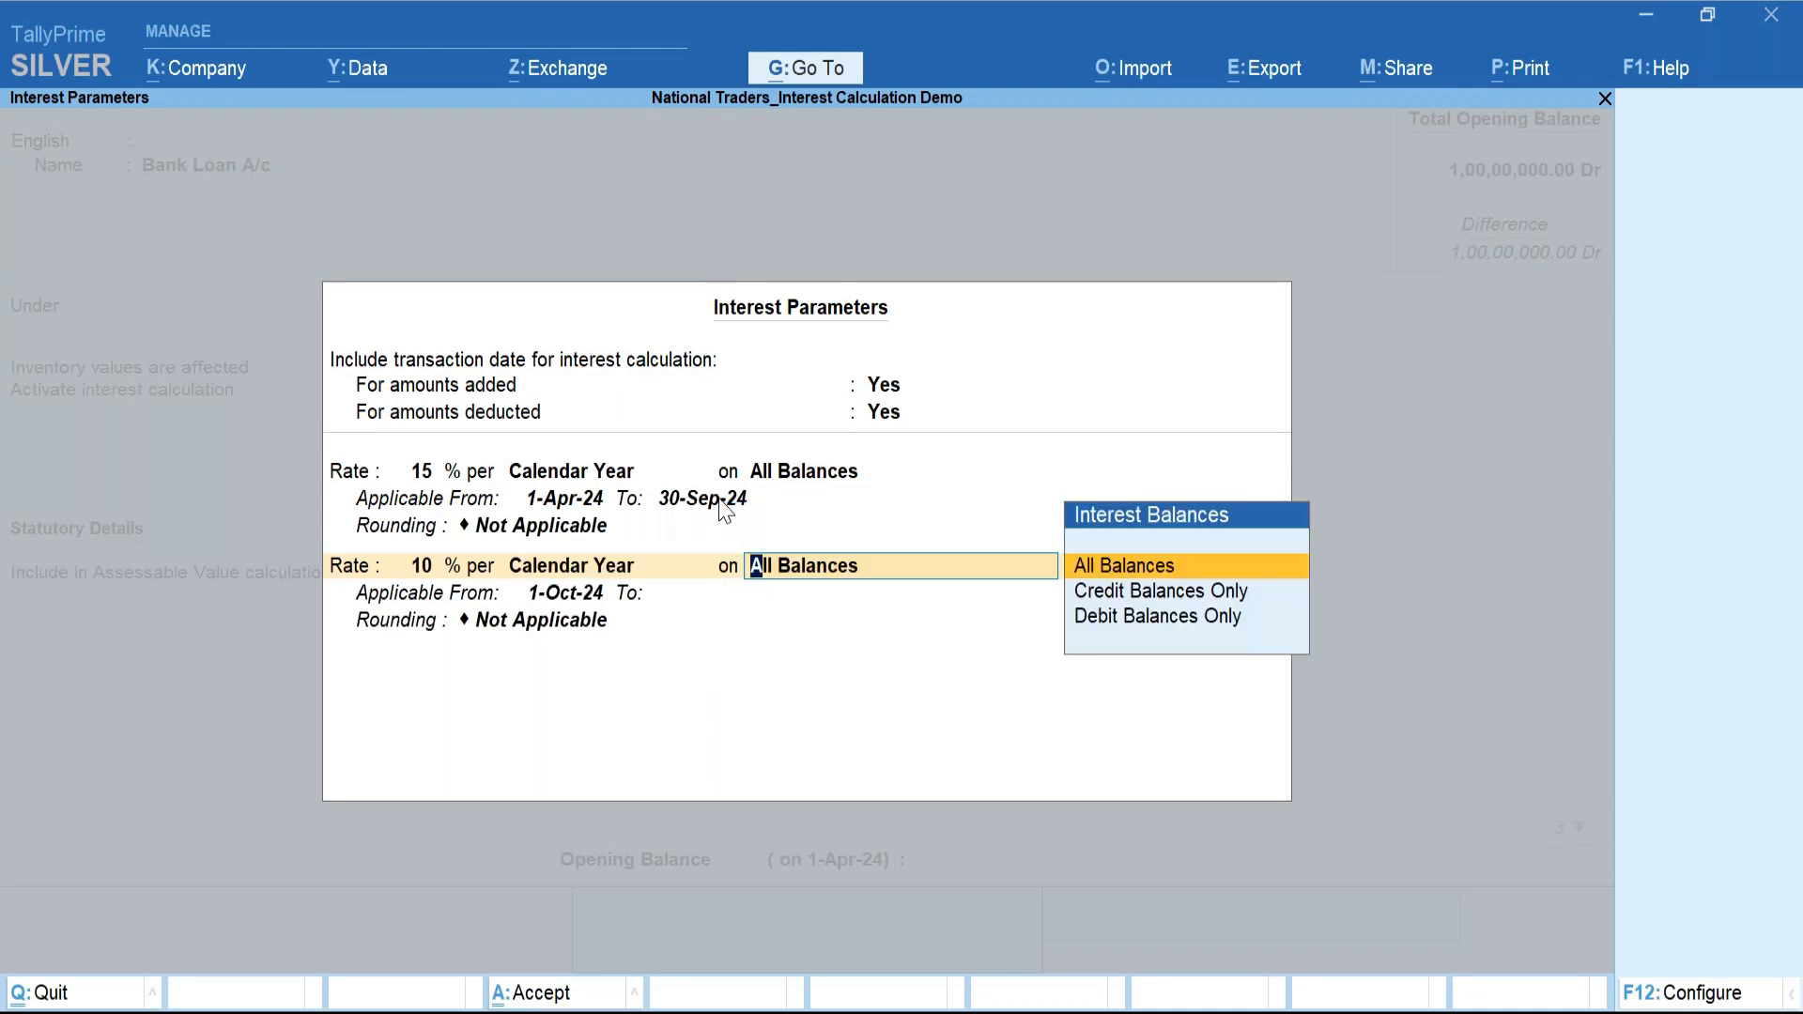
pyautogui.press('Return')
# Make the 10% rate applicable from 1-Oct-24 to 31-Mar-25, with rounding left at Not Applicable.
pyautogui.press('Return')
pyautogui.write('31marc')
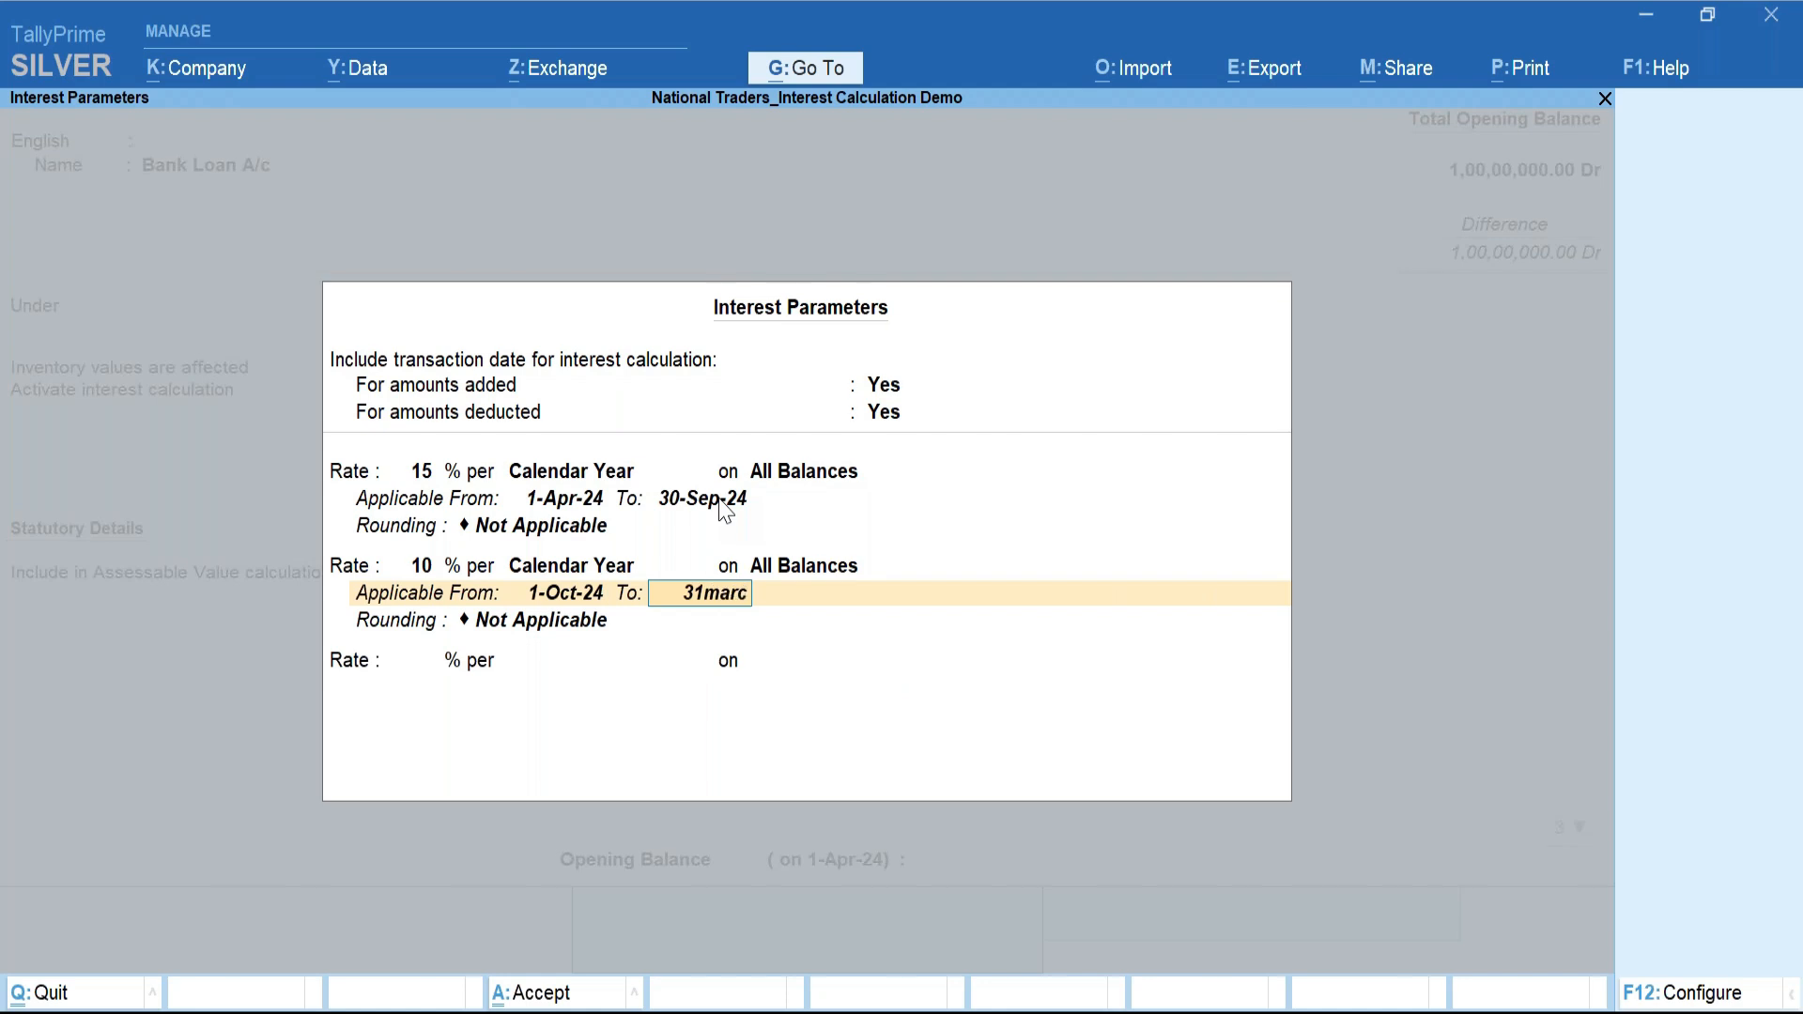
pyautogui.write('h2025')
pyautogui.press('Return')
pyautogui.press('Return')
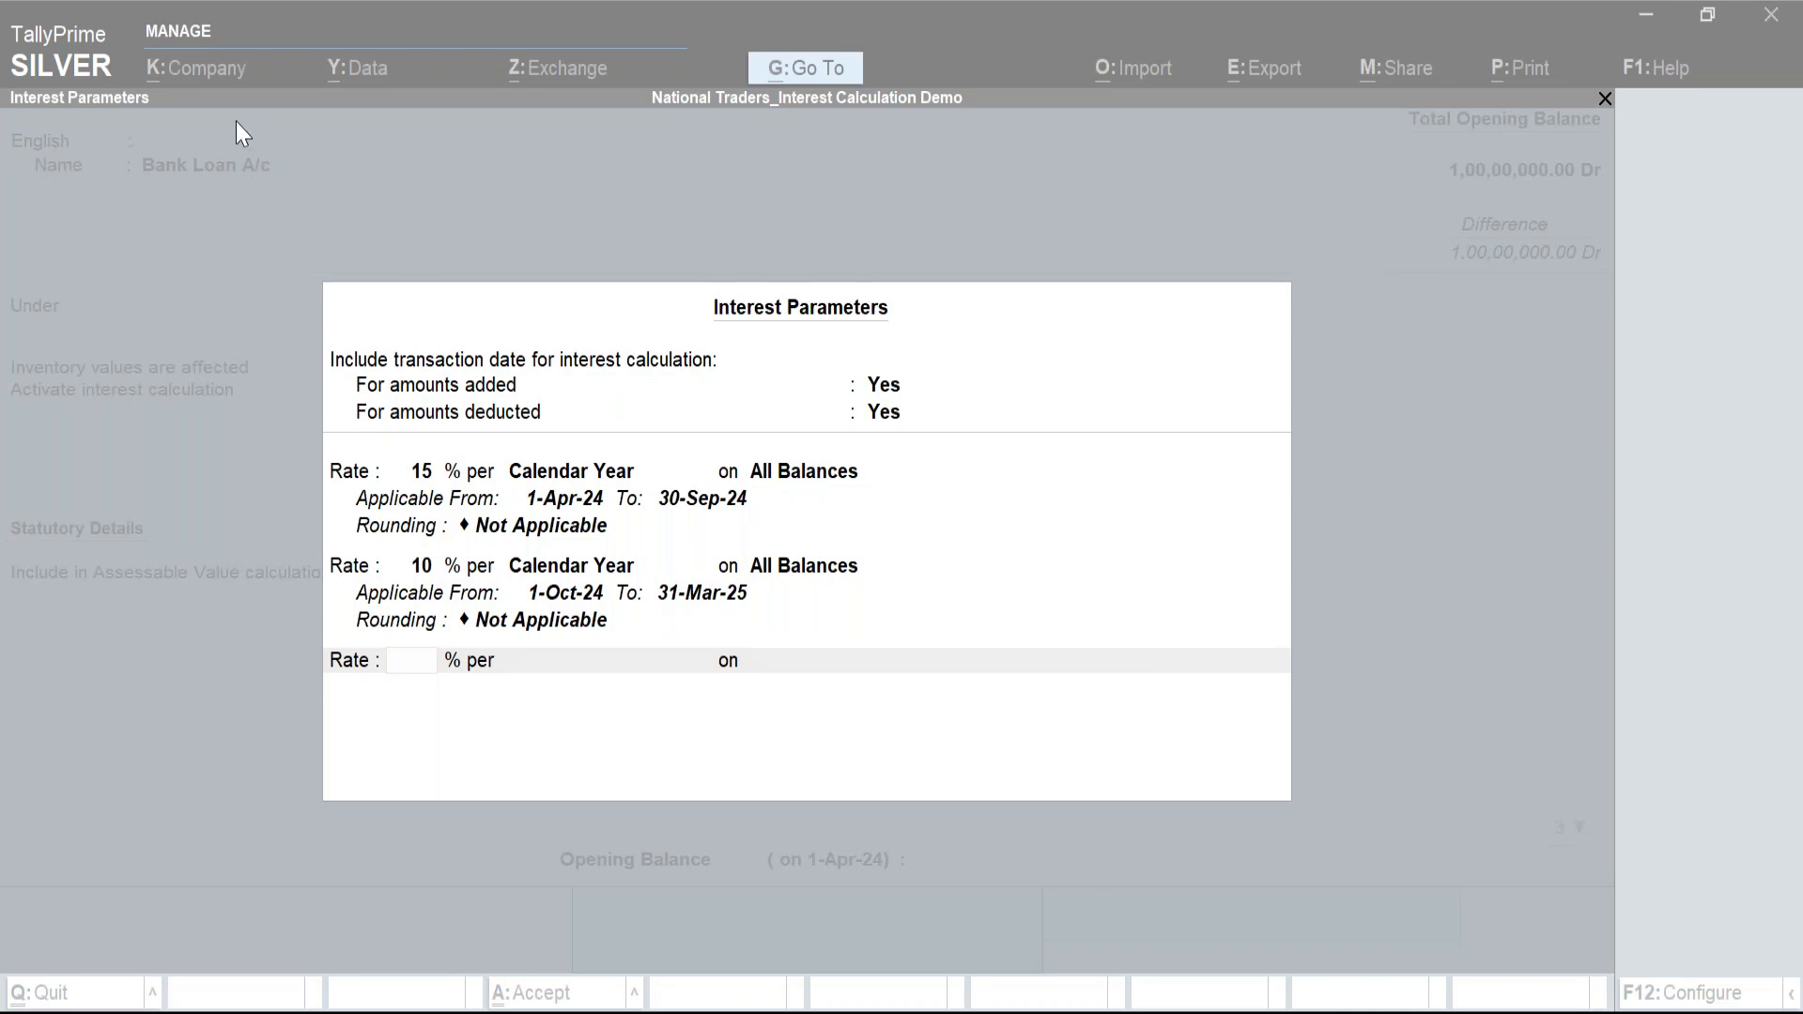
# Accept the interest parameters, save the Bank Loan A/c ledger and return to the Gateway of Tally.
pyautogui.click(873, 677)
pyautogui.press('Return')
pyautogui.press('Return')
pyautogui.press('Return')
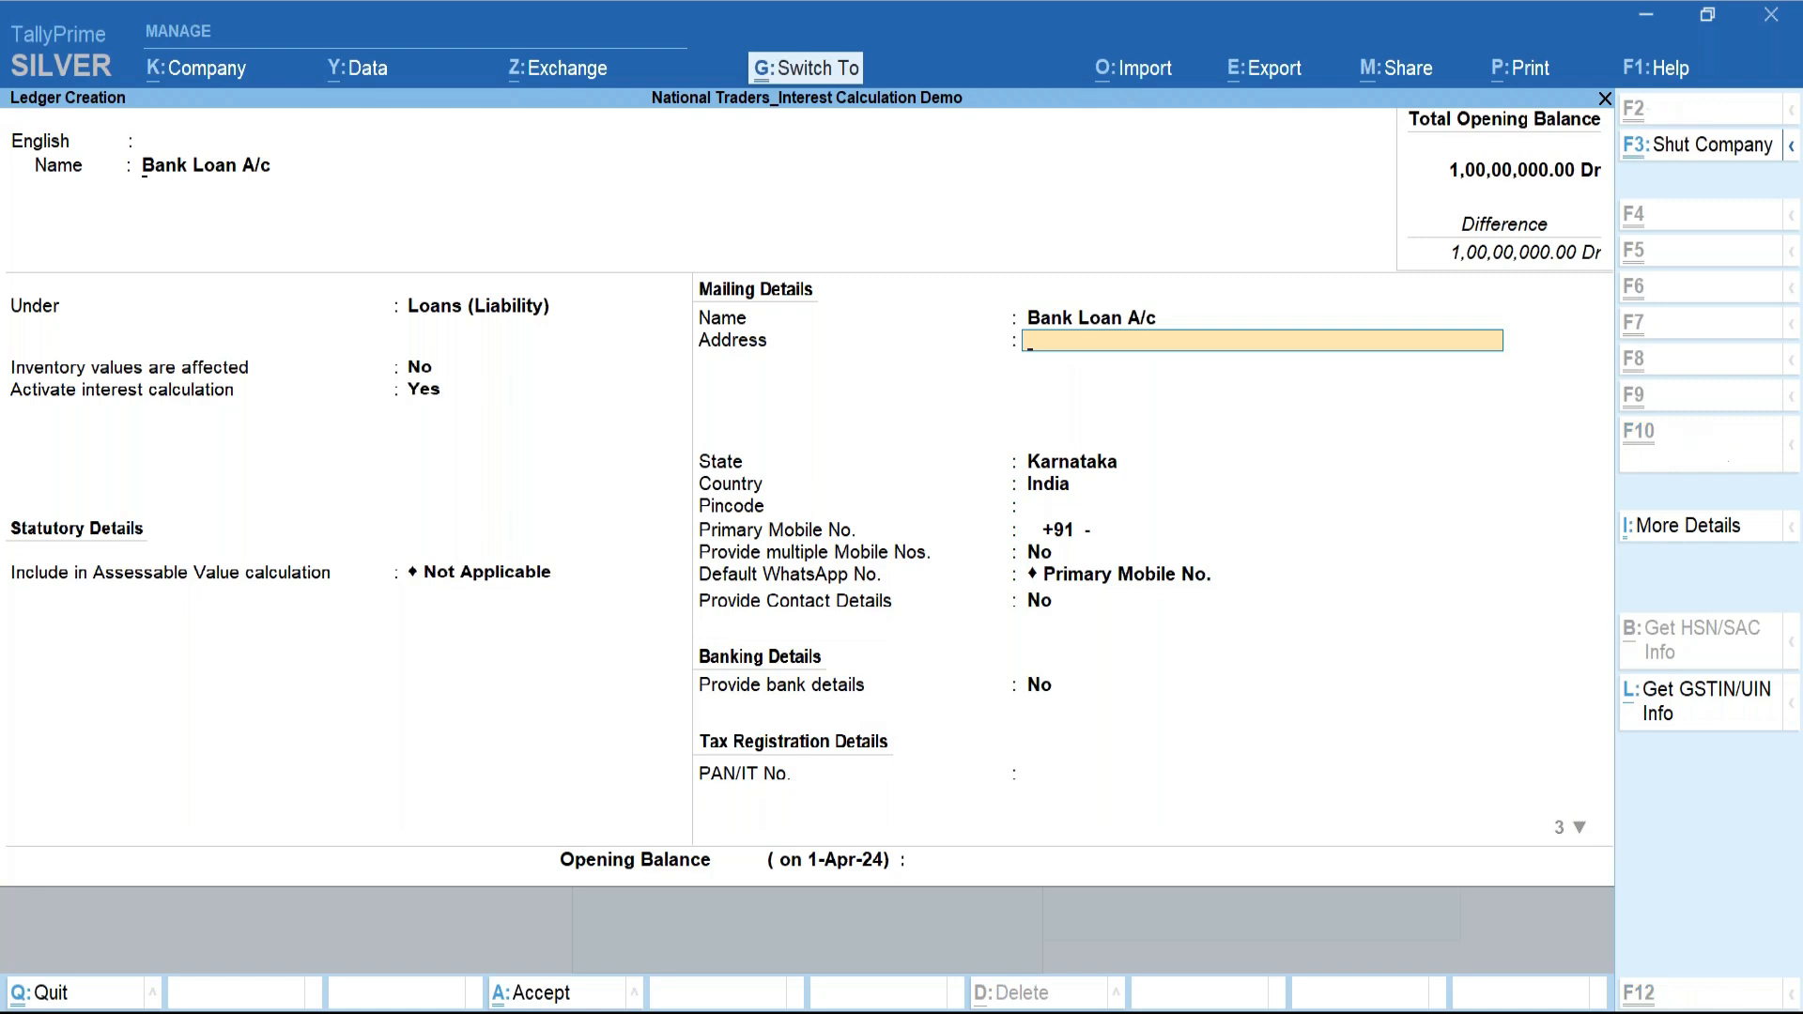
pyautogui.hotkey('ctrl', 'a')
pyautogui.press('Escape')
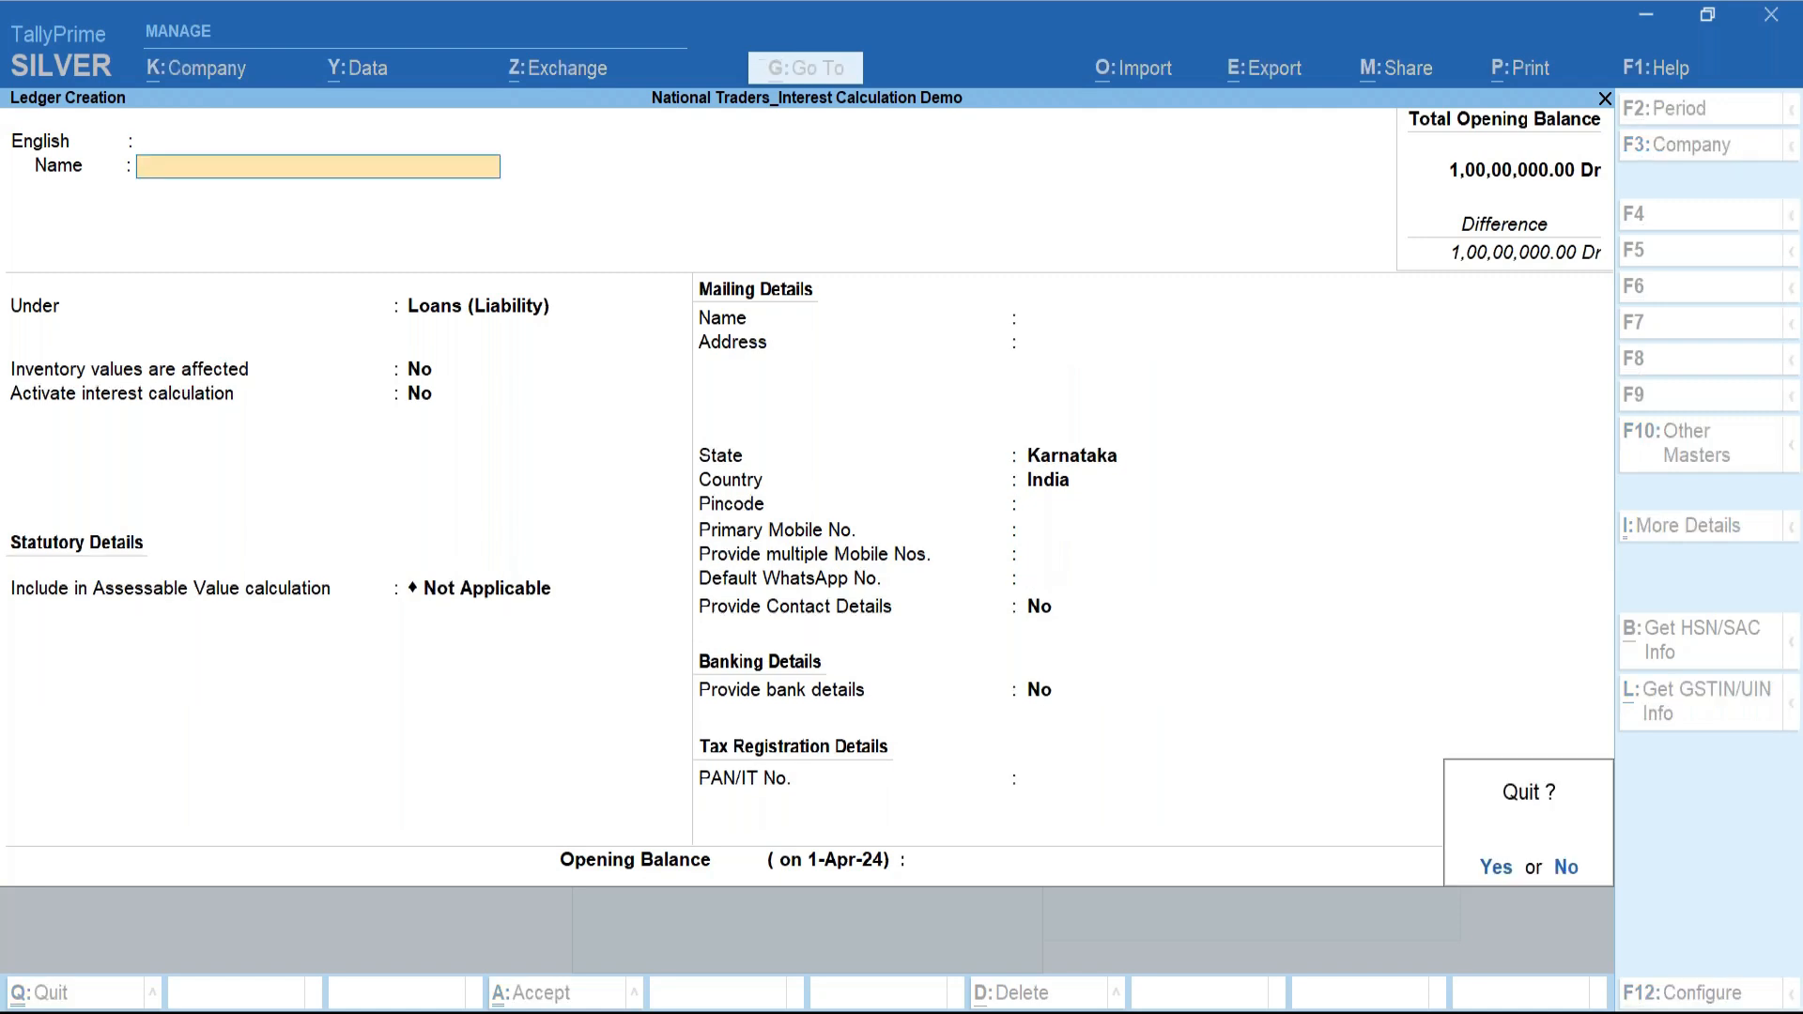
pyautogui.press('y')
pyautogui.press('Escape')
# Start a Receipt voucher dated 1-May-24.
pyautogui.press('Down')
pyautogui.press('Down')
pyautogui.press('Down')
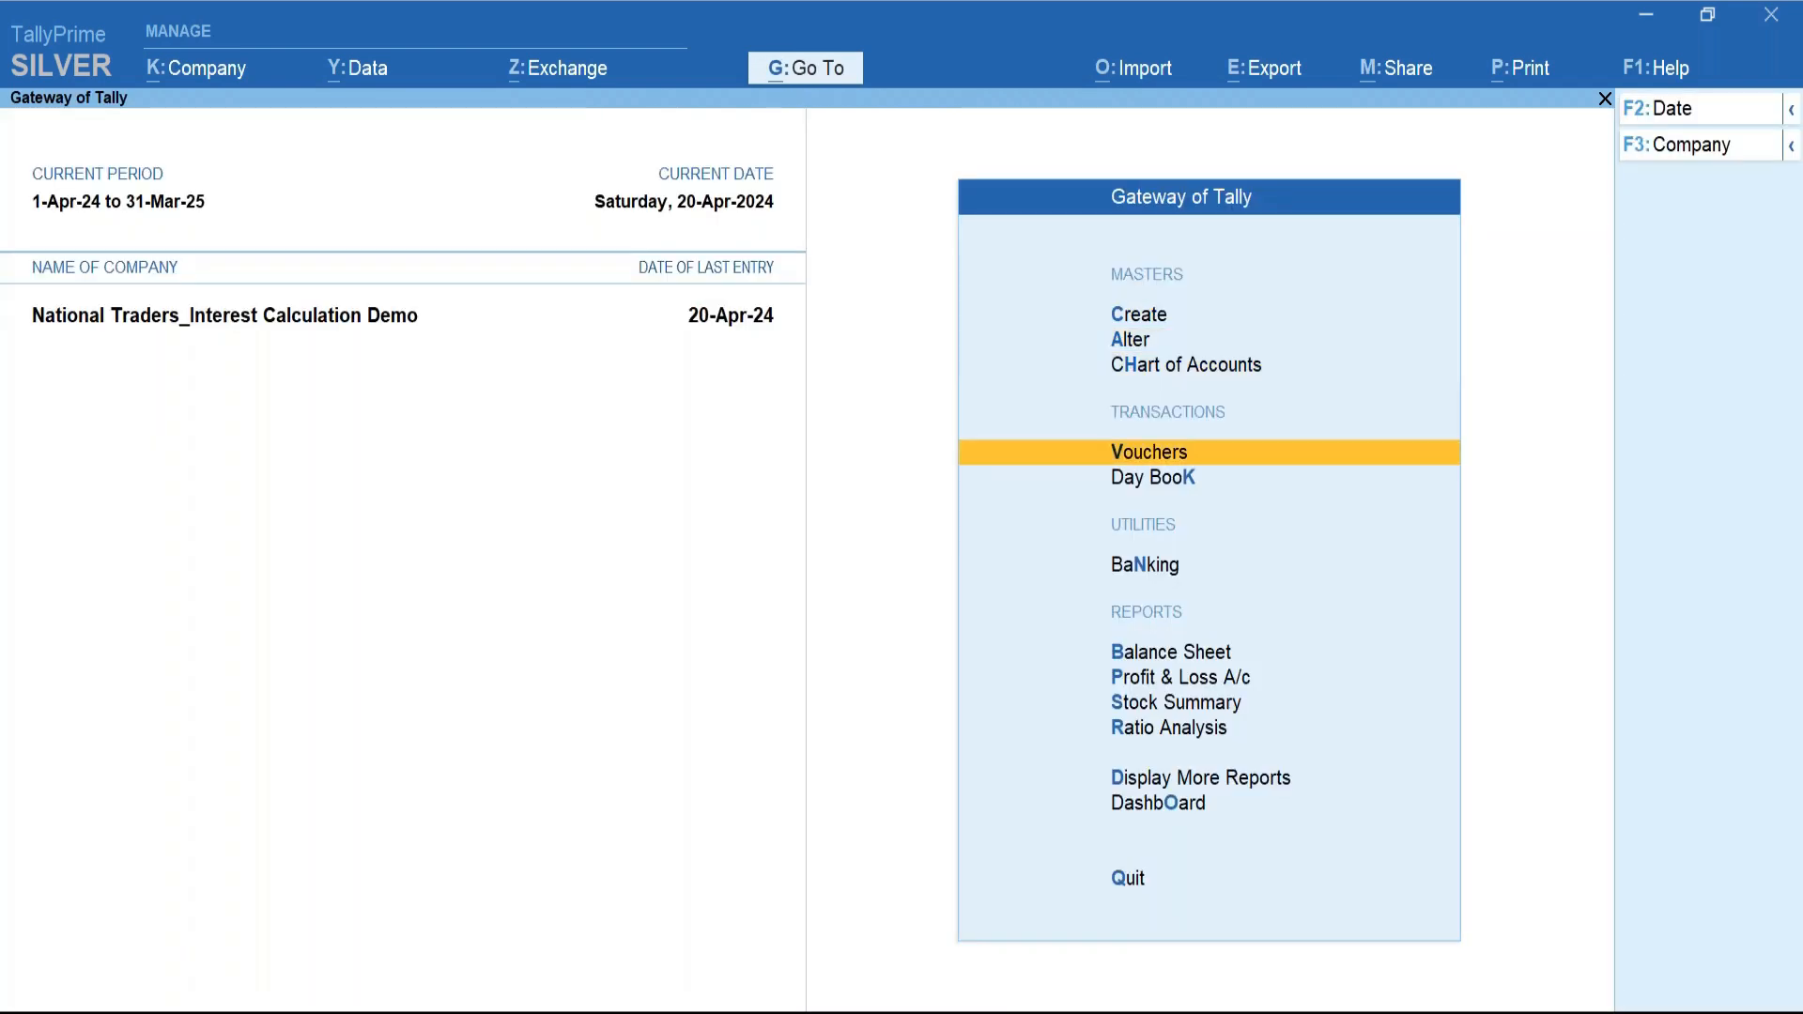
pyautogui.press('Return')
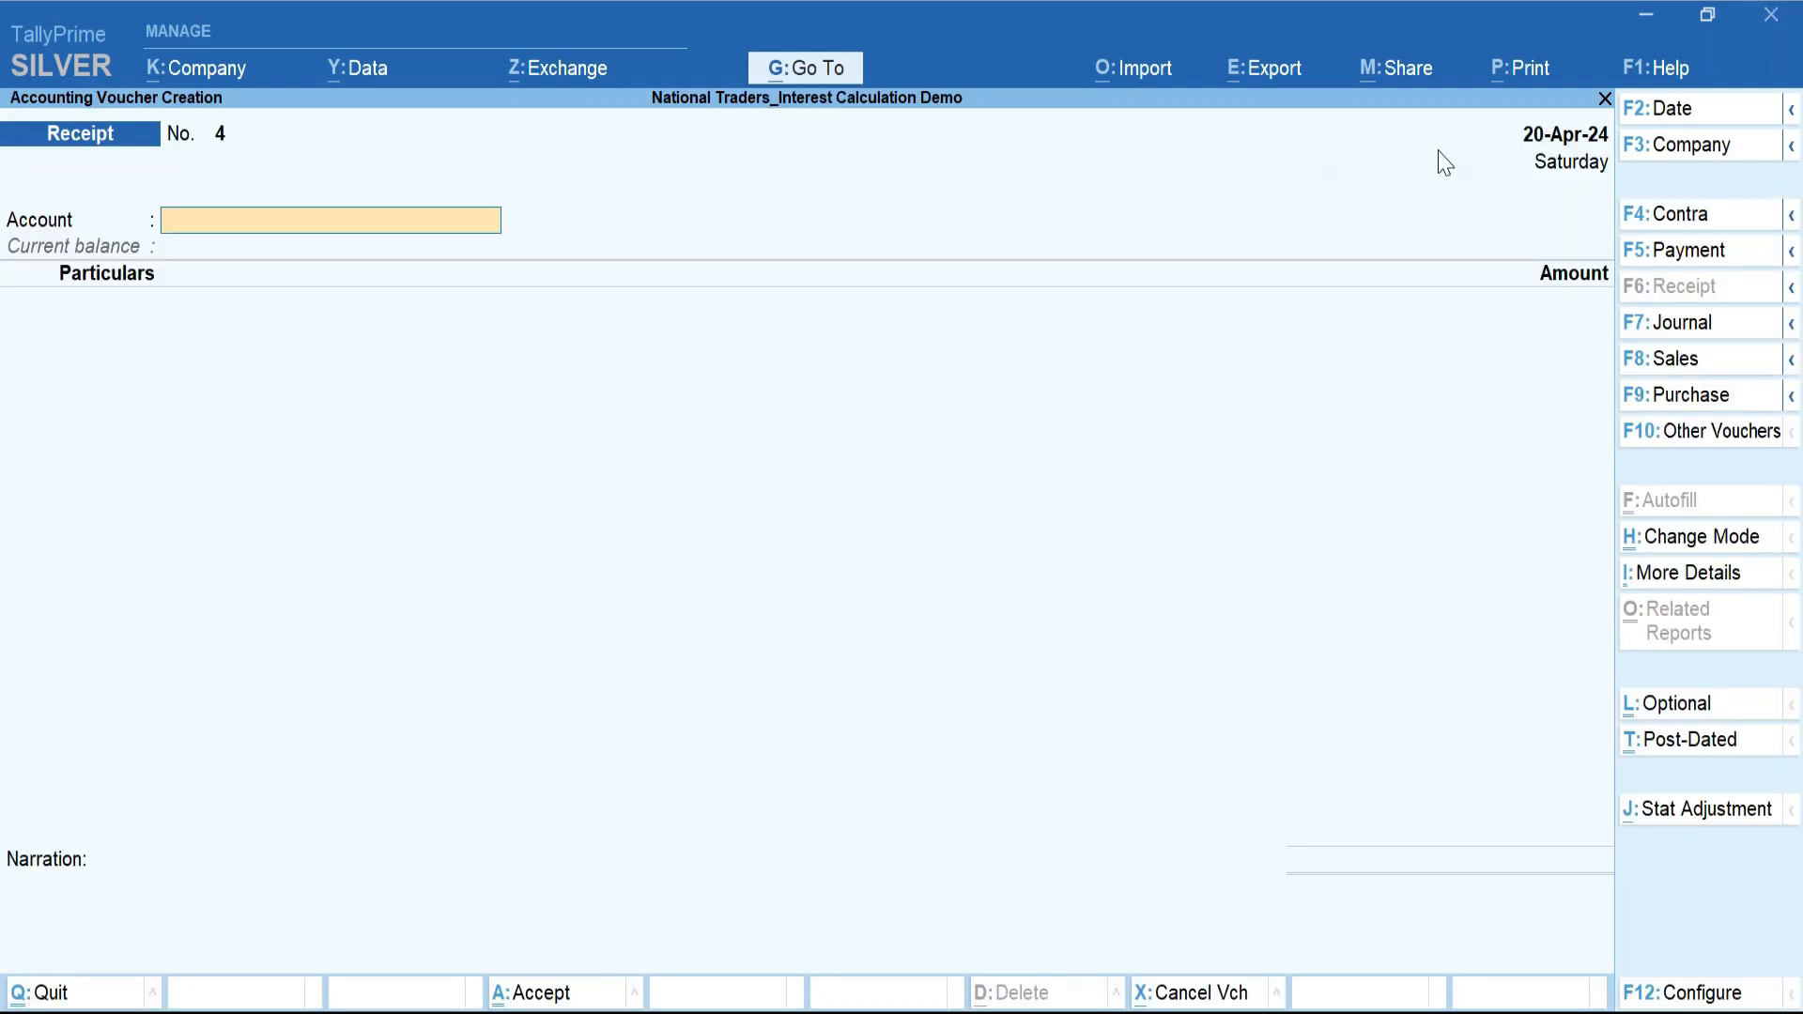
pyautogui.press('F2')
pyautogui.write('1may')
pyautogui.press('Return')
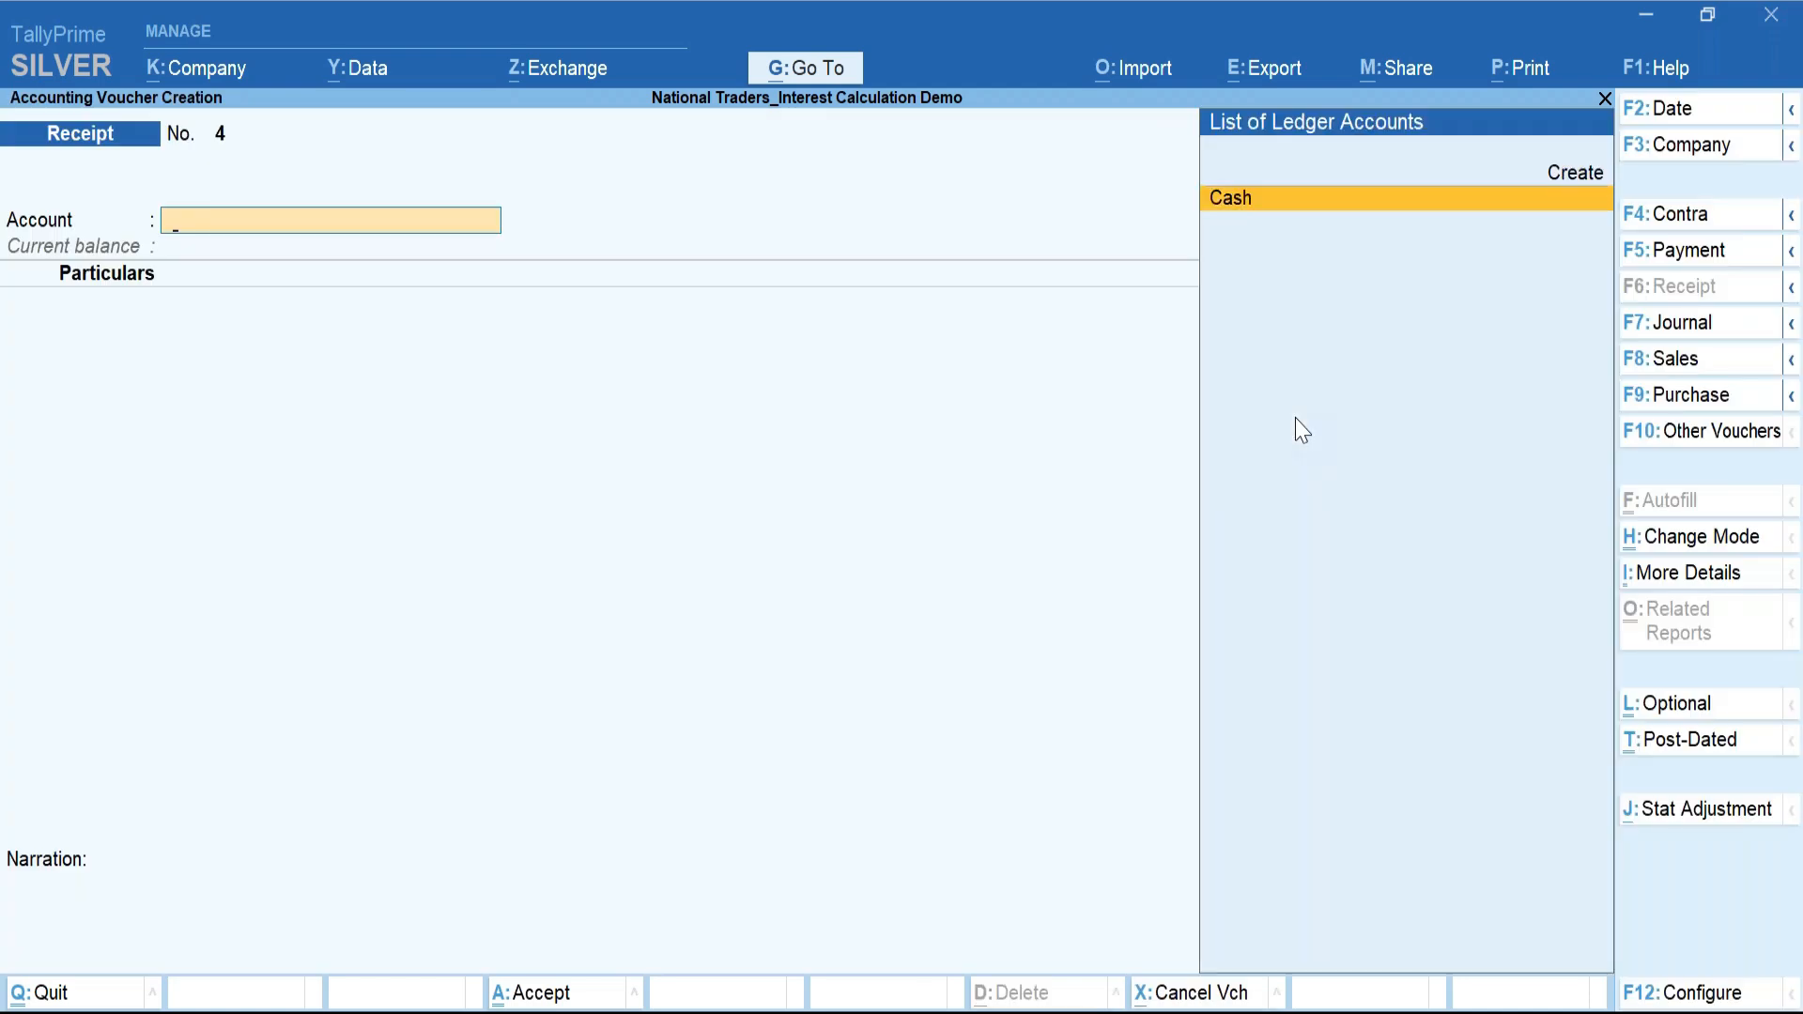
# Create the ledger "SBI Bank" under Bank Accounts as the receipt's account, without an alias.
pyautogui.press('Up')
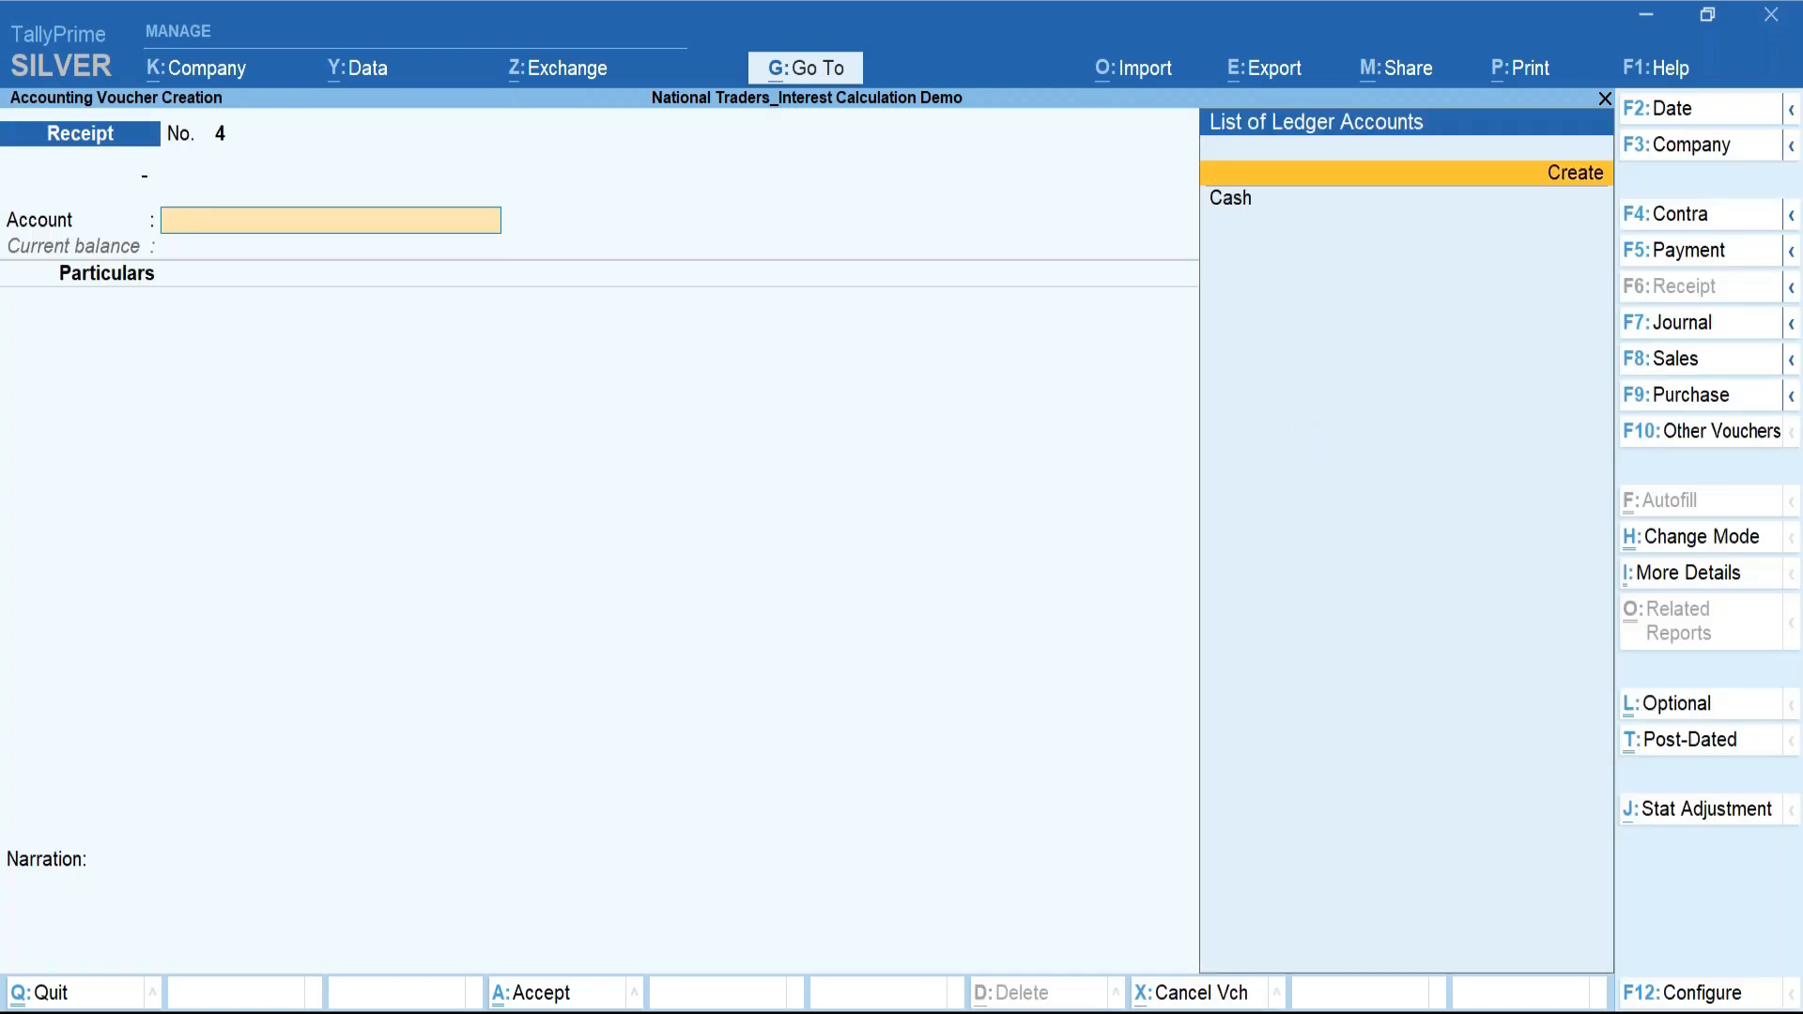
pyautogui.press('Return')
pyautogui.write('SBI Bank')
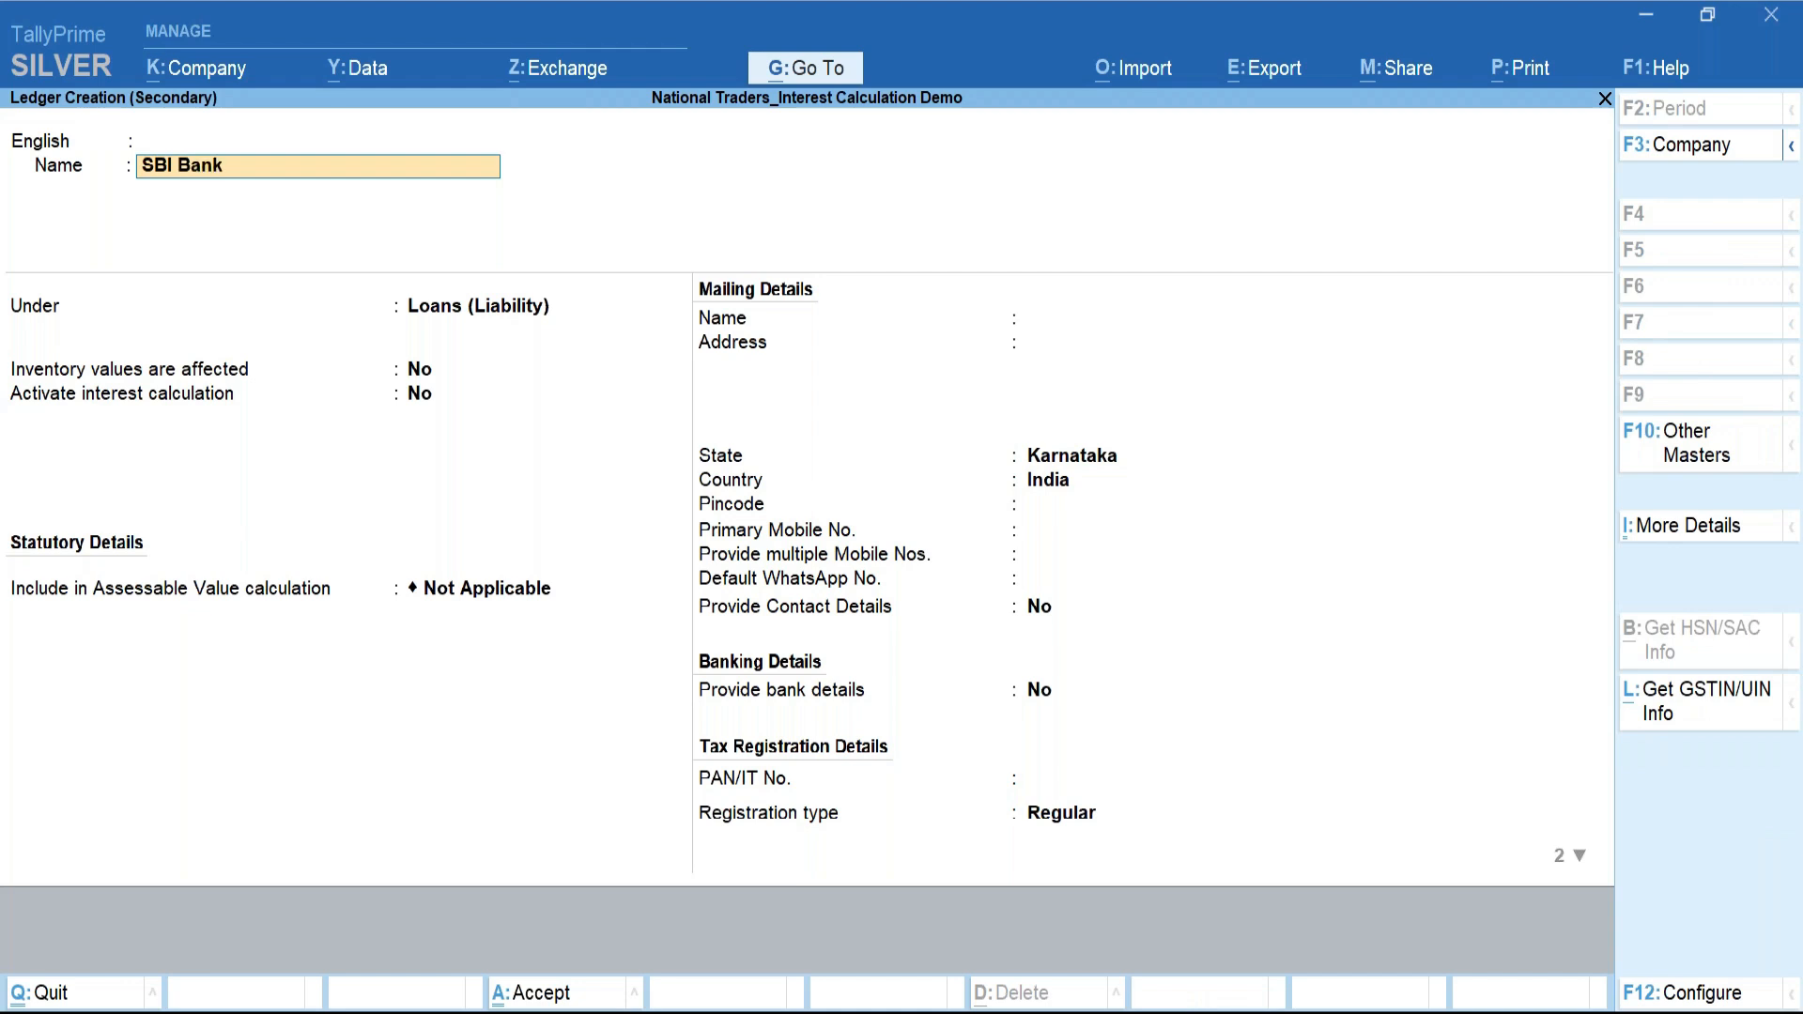
pyautogui.press('Return')
pyautogui.press('Return')
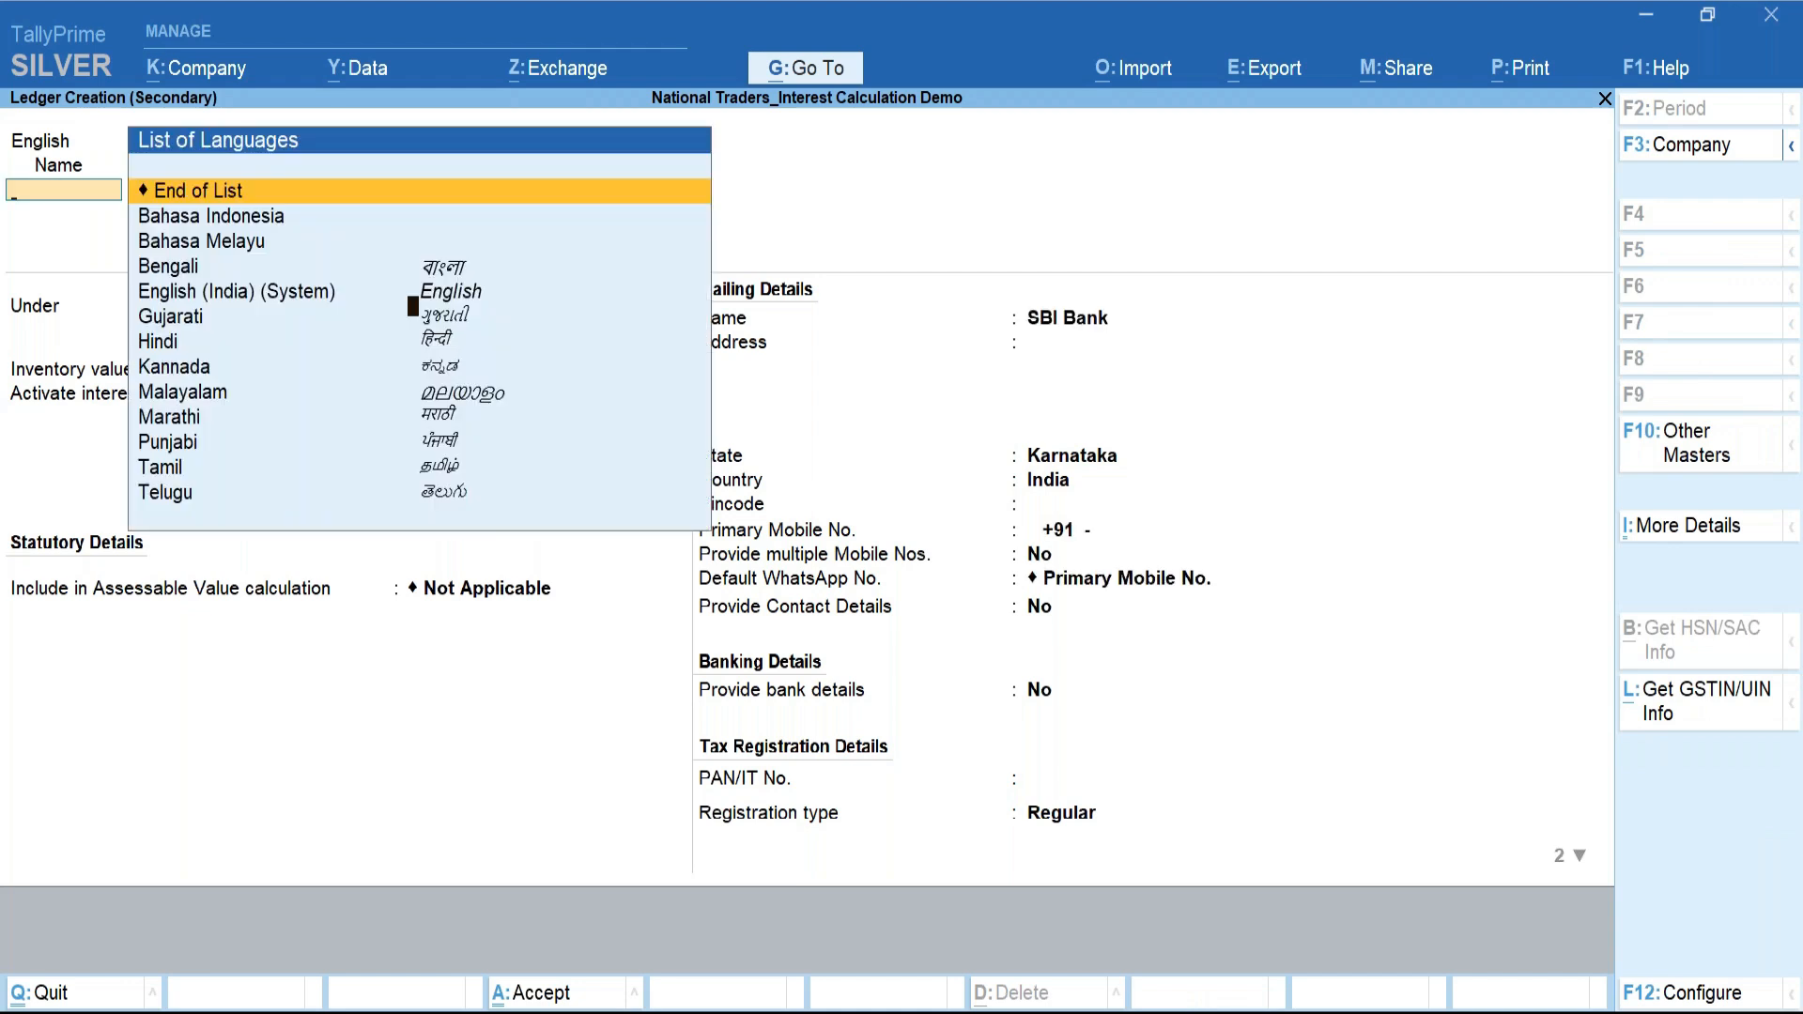
pyautogui.press('Return')
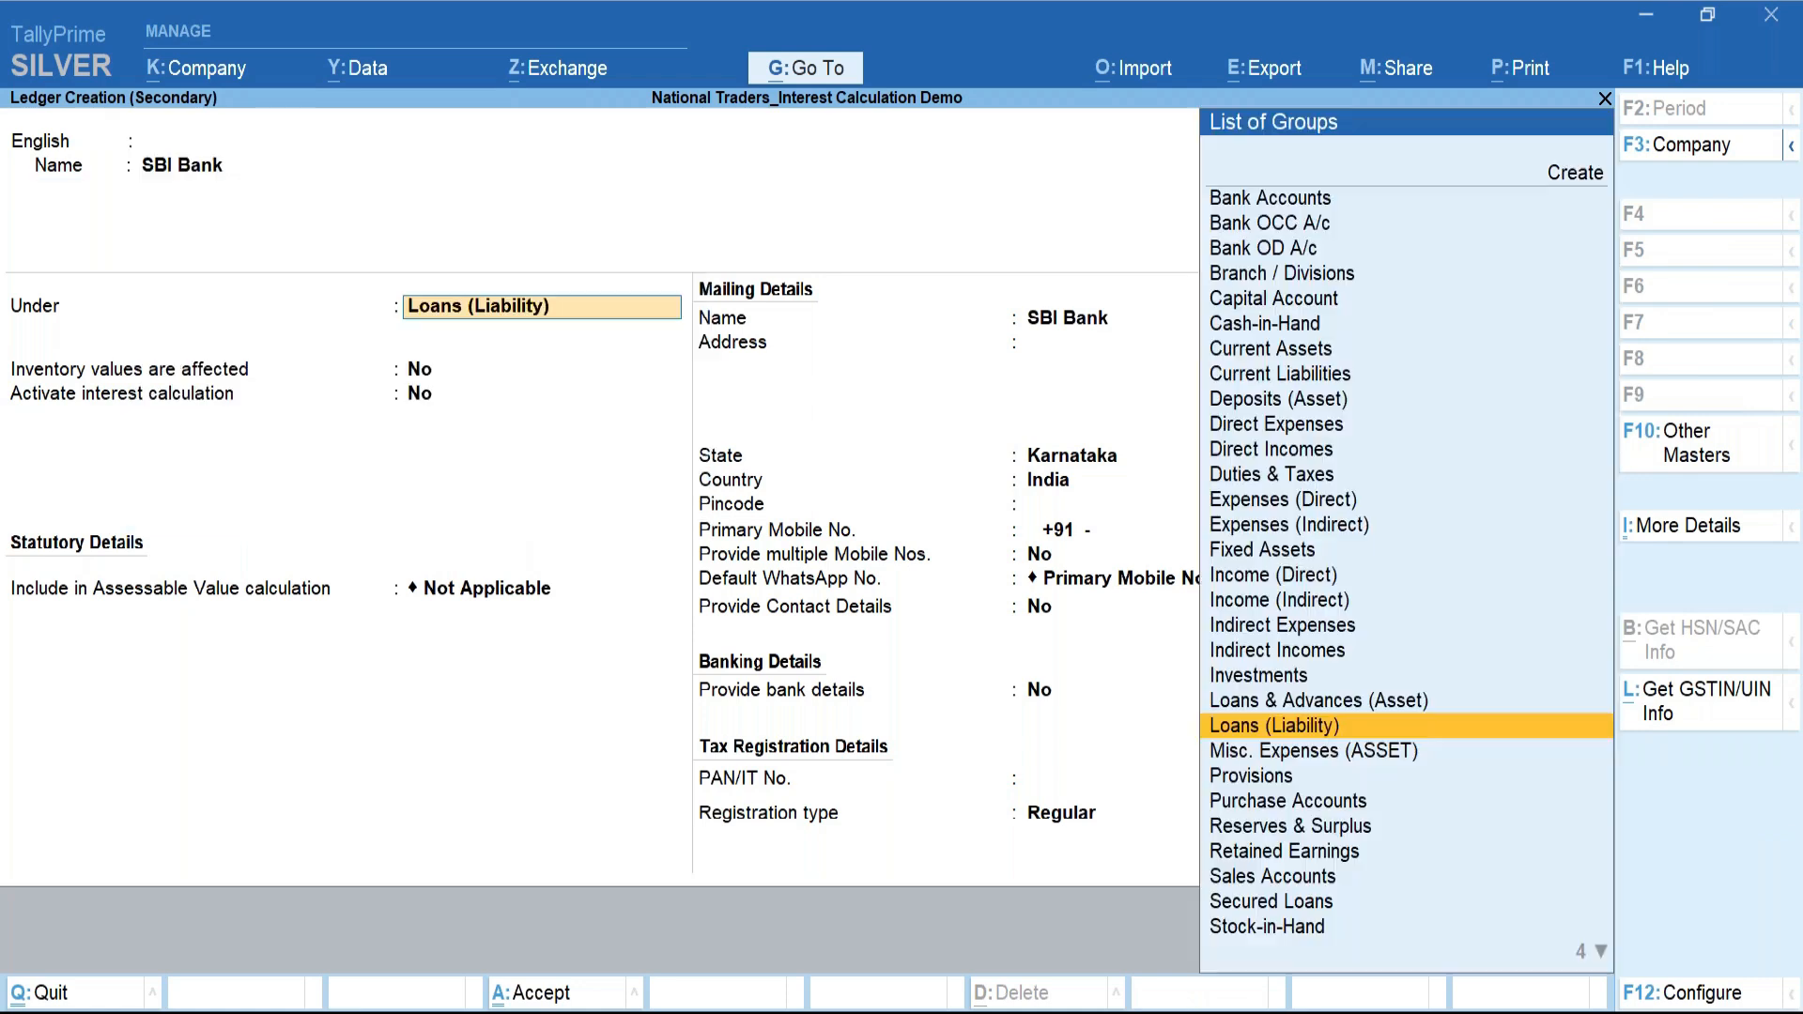
pyautogui.write('b')
pyautogui.press('Return')
pyautogui.press('Return')
pyautogui.press('Return')
pyautogui.press('Return')
pyautogui.hotkey('ctrl', 'a')
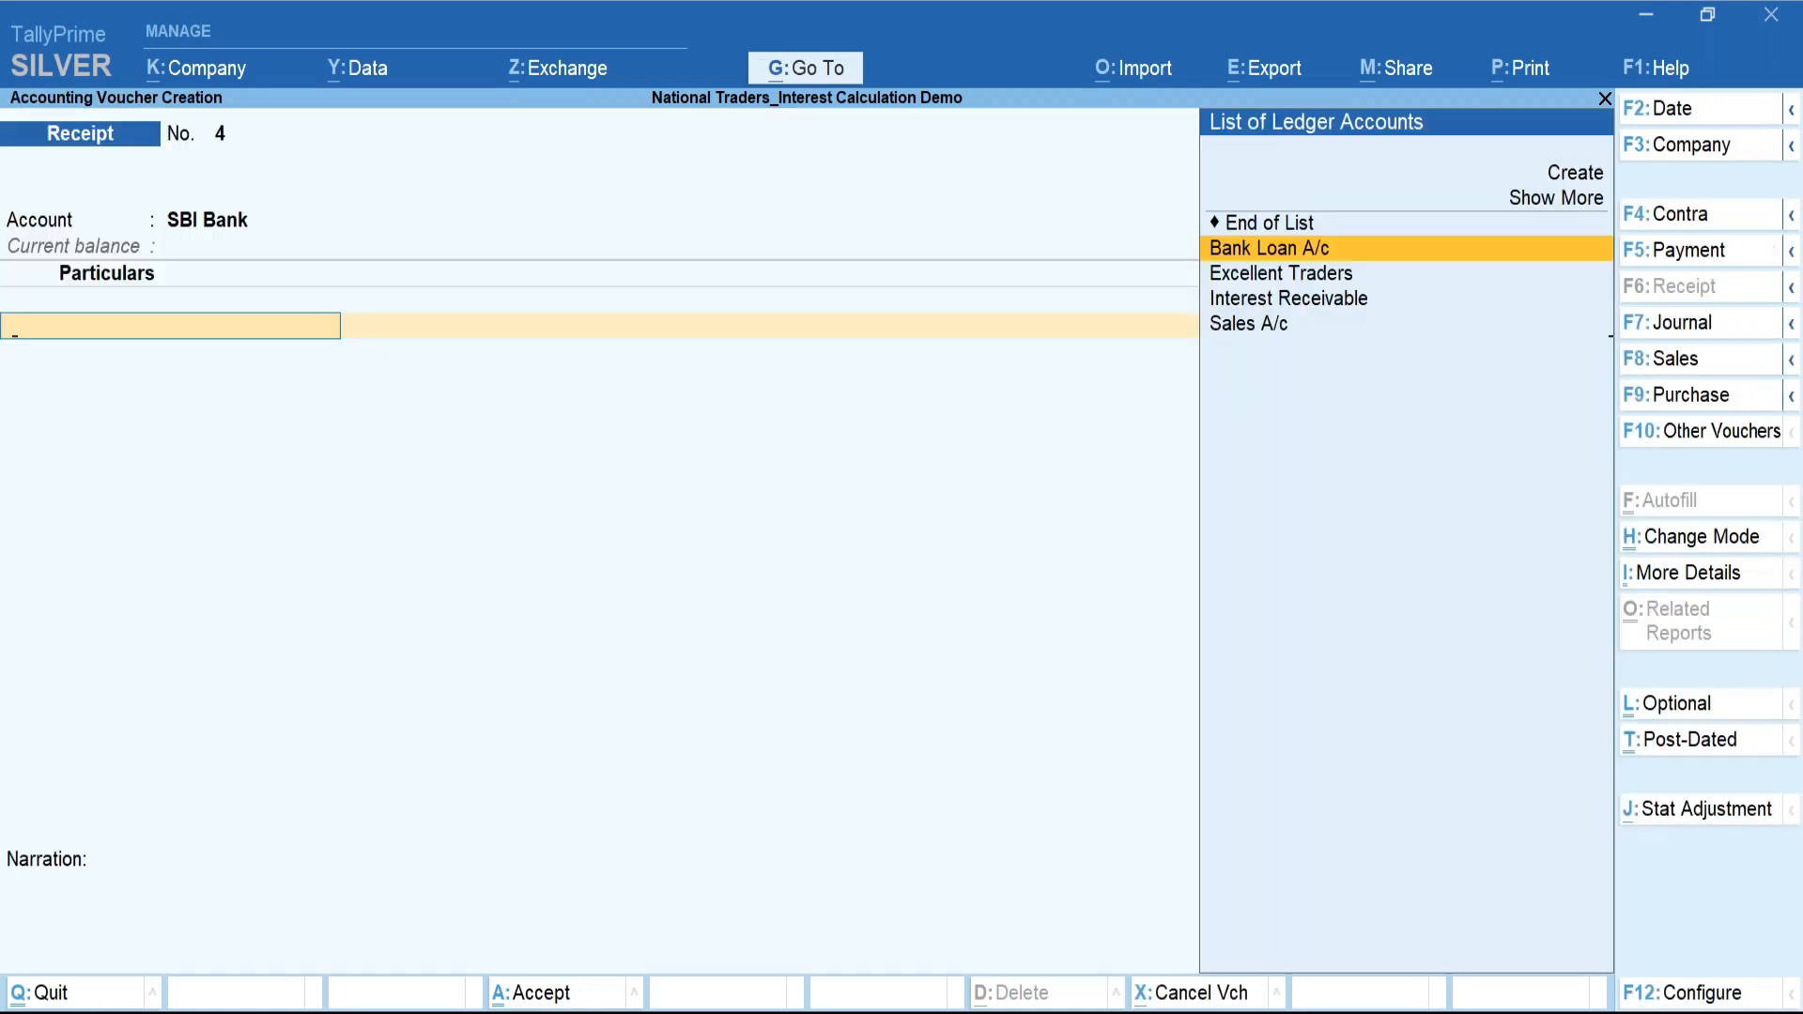
# Enter Bank Loan A/c in the receipt's particulars with an amount of 1,00,000.
pyautogui.press('Return')
pyautogui.write('100000')
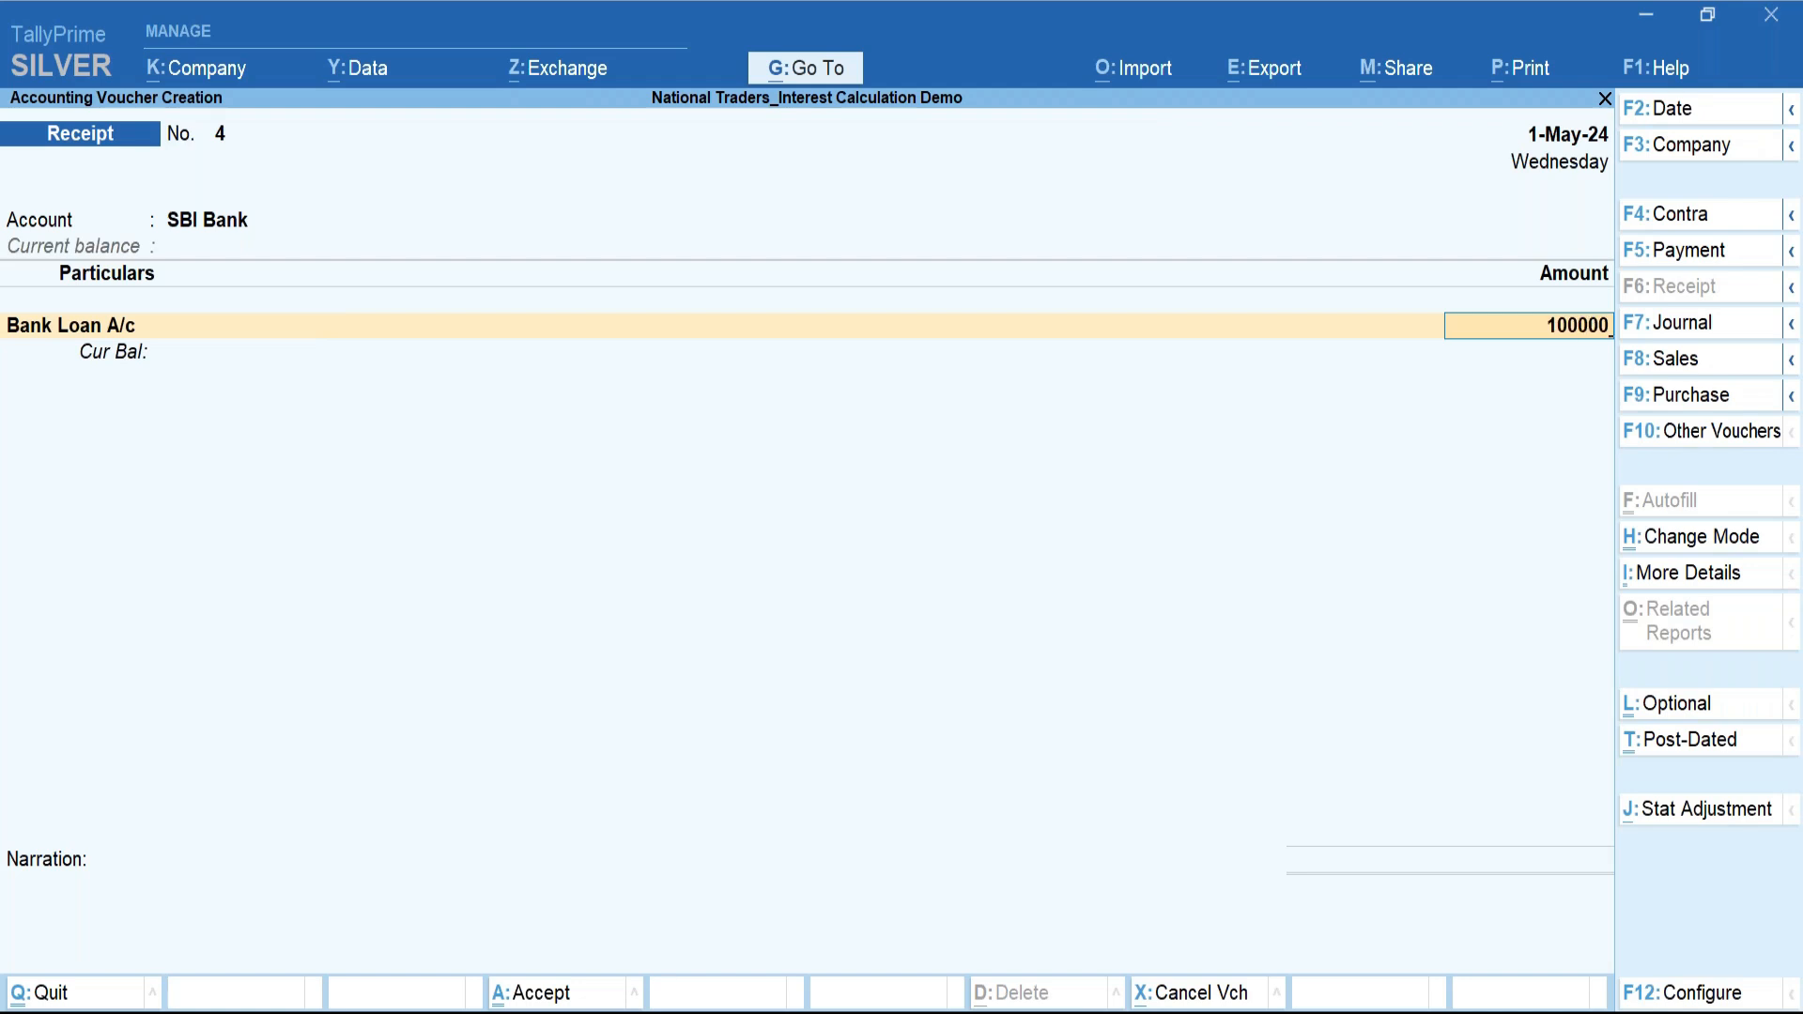
pyautogui.press('Return')
pyautogui.press('Return')
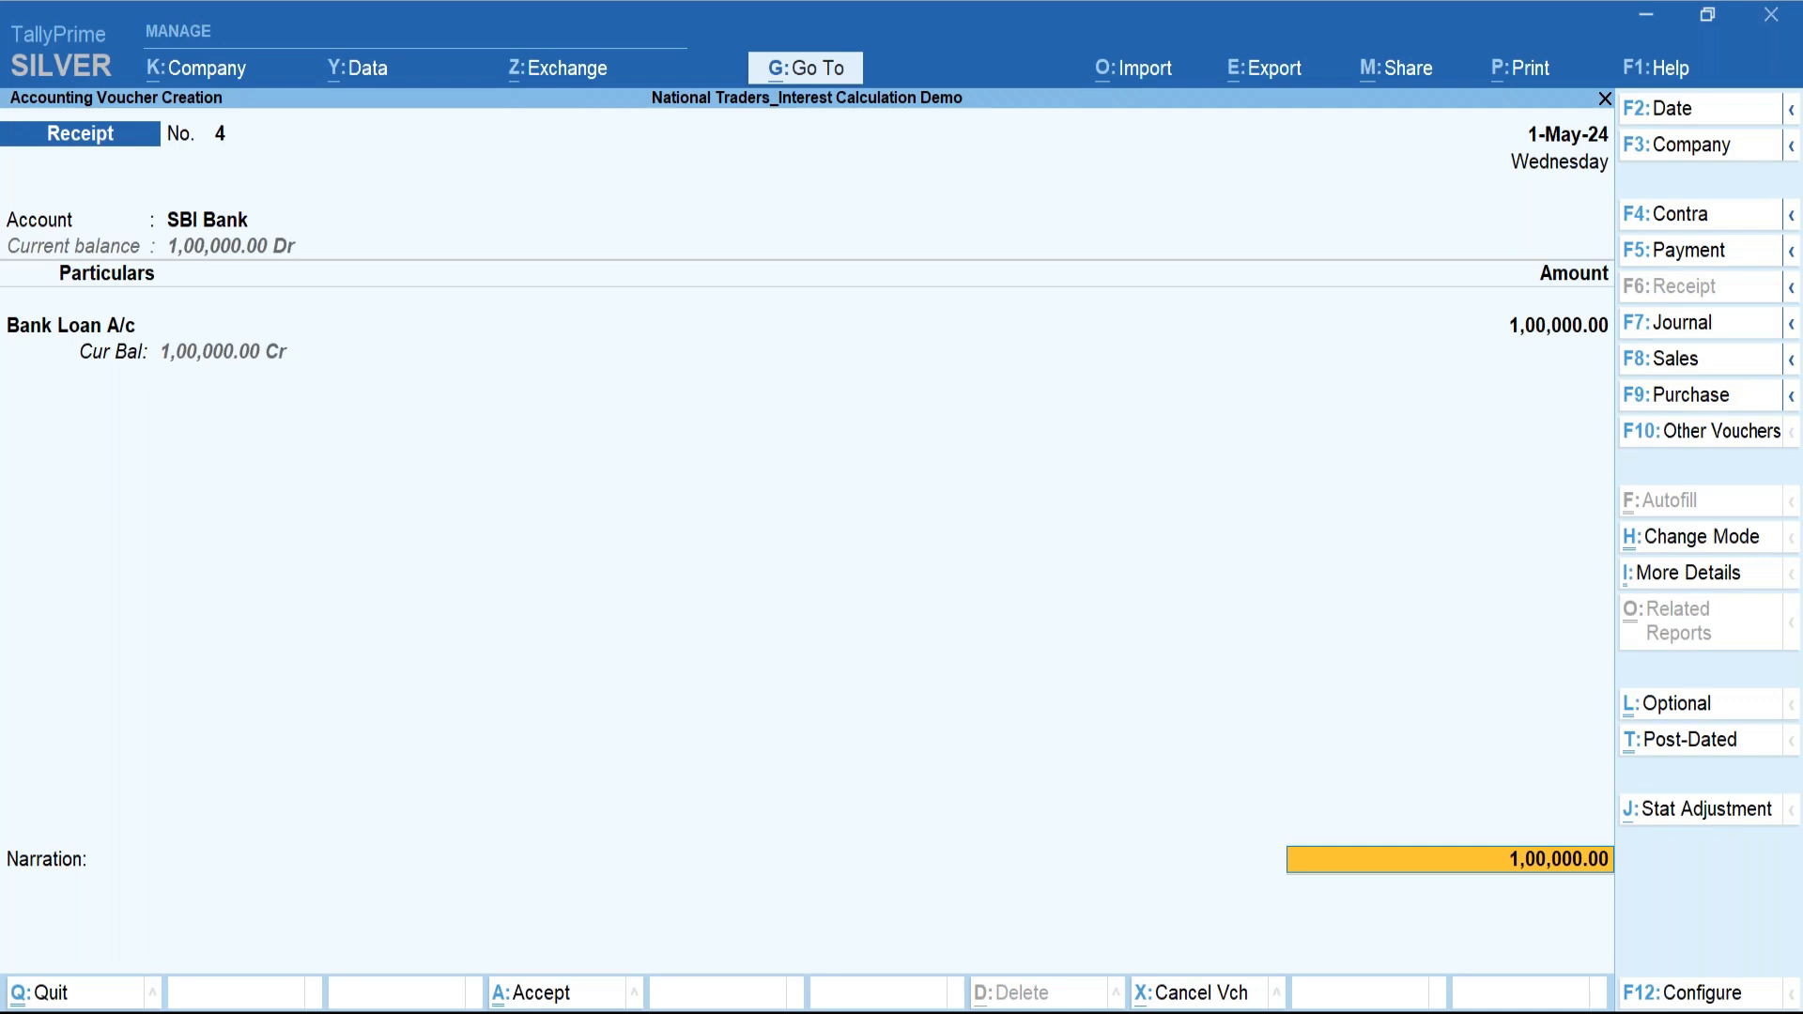
# Allocate the SBI Bank amount as an e-Fund Transfer, save the receipt and leave voucher creation.
pyautogui.press('Return')
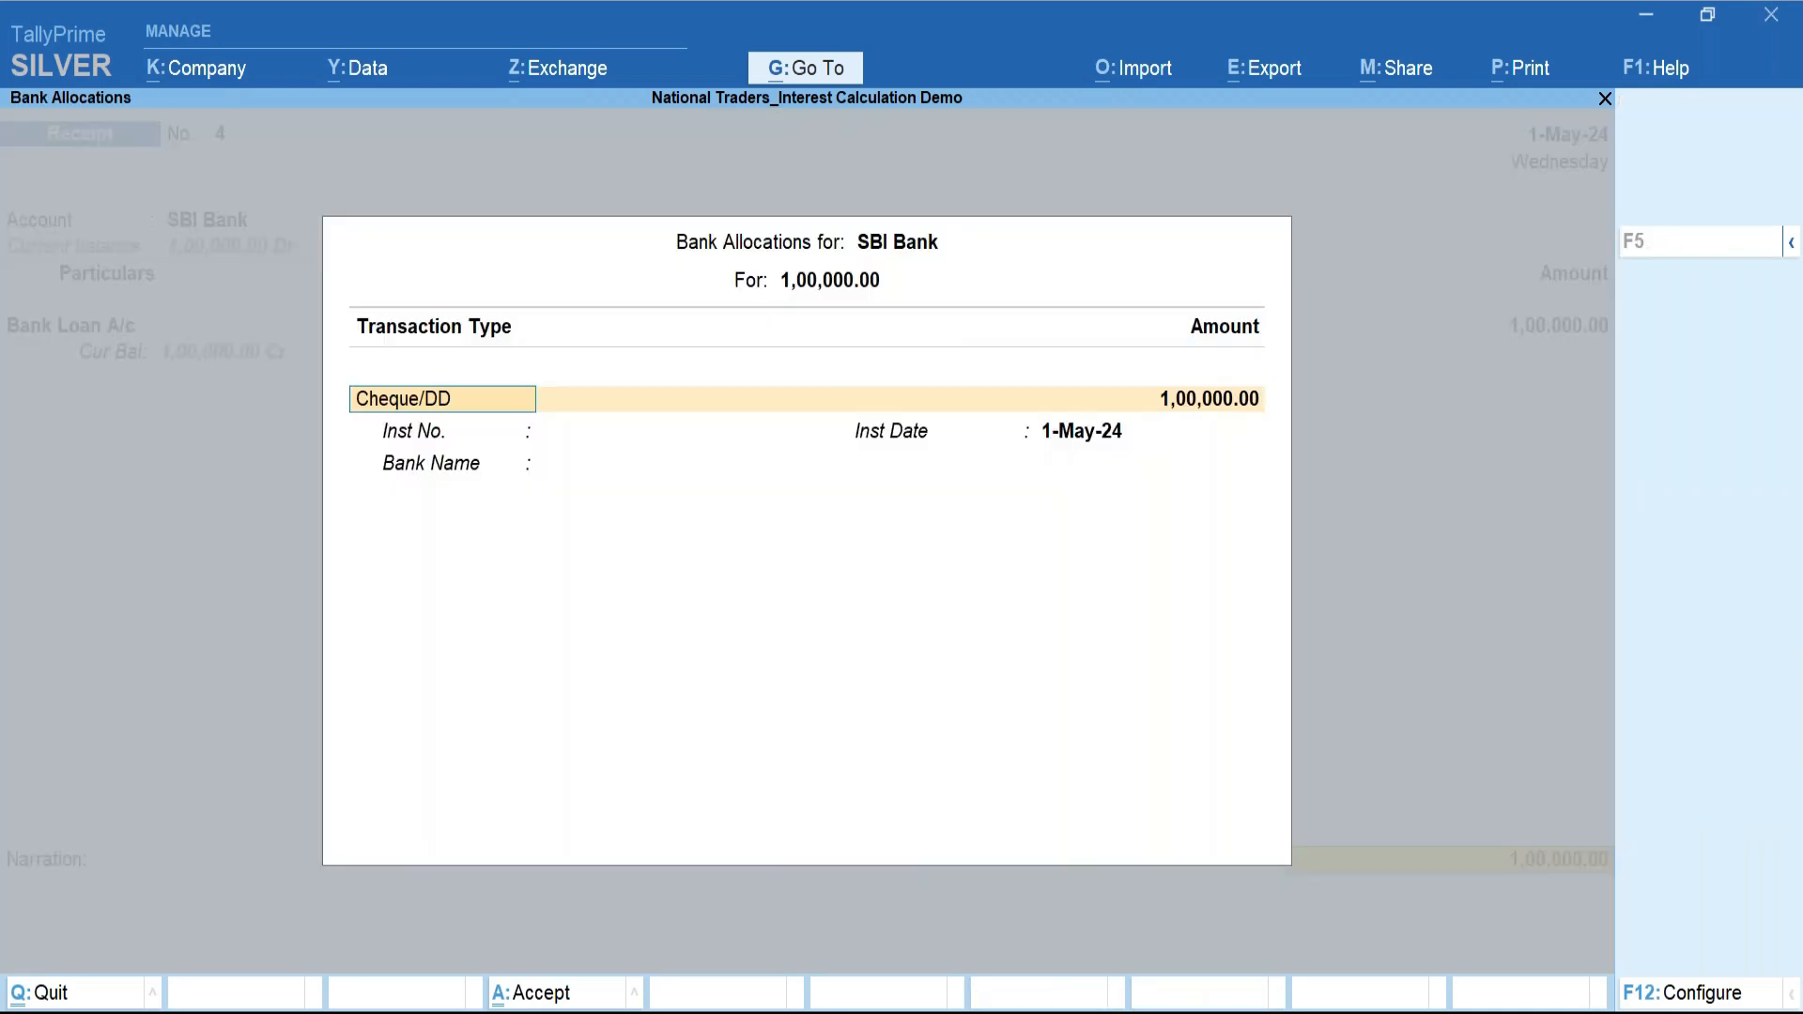
pyautogui.press('Return')
pyautogui.press('BackSpace')
pyautogui.press('Down')
pyautogui.press('Return')
pyautogui.press('Return')
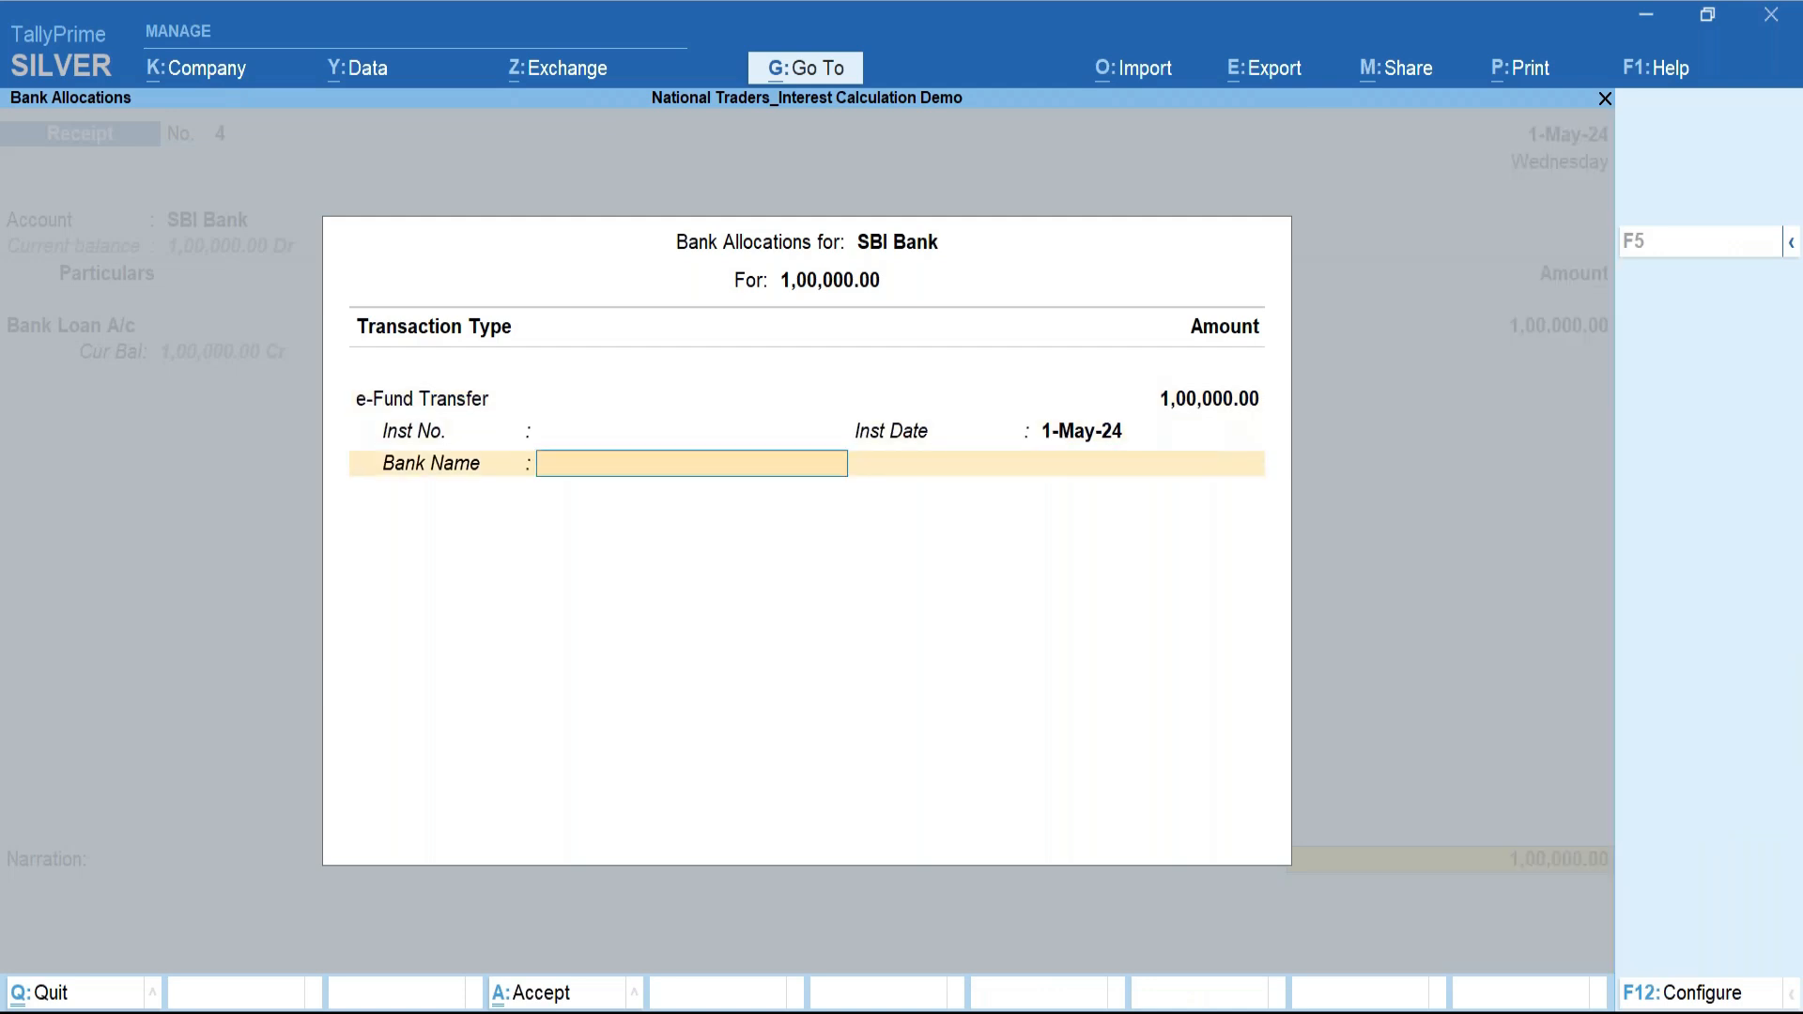
pyautogui.press('Return')
pyautogui.press('Return')
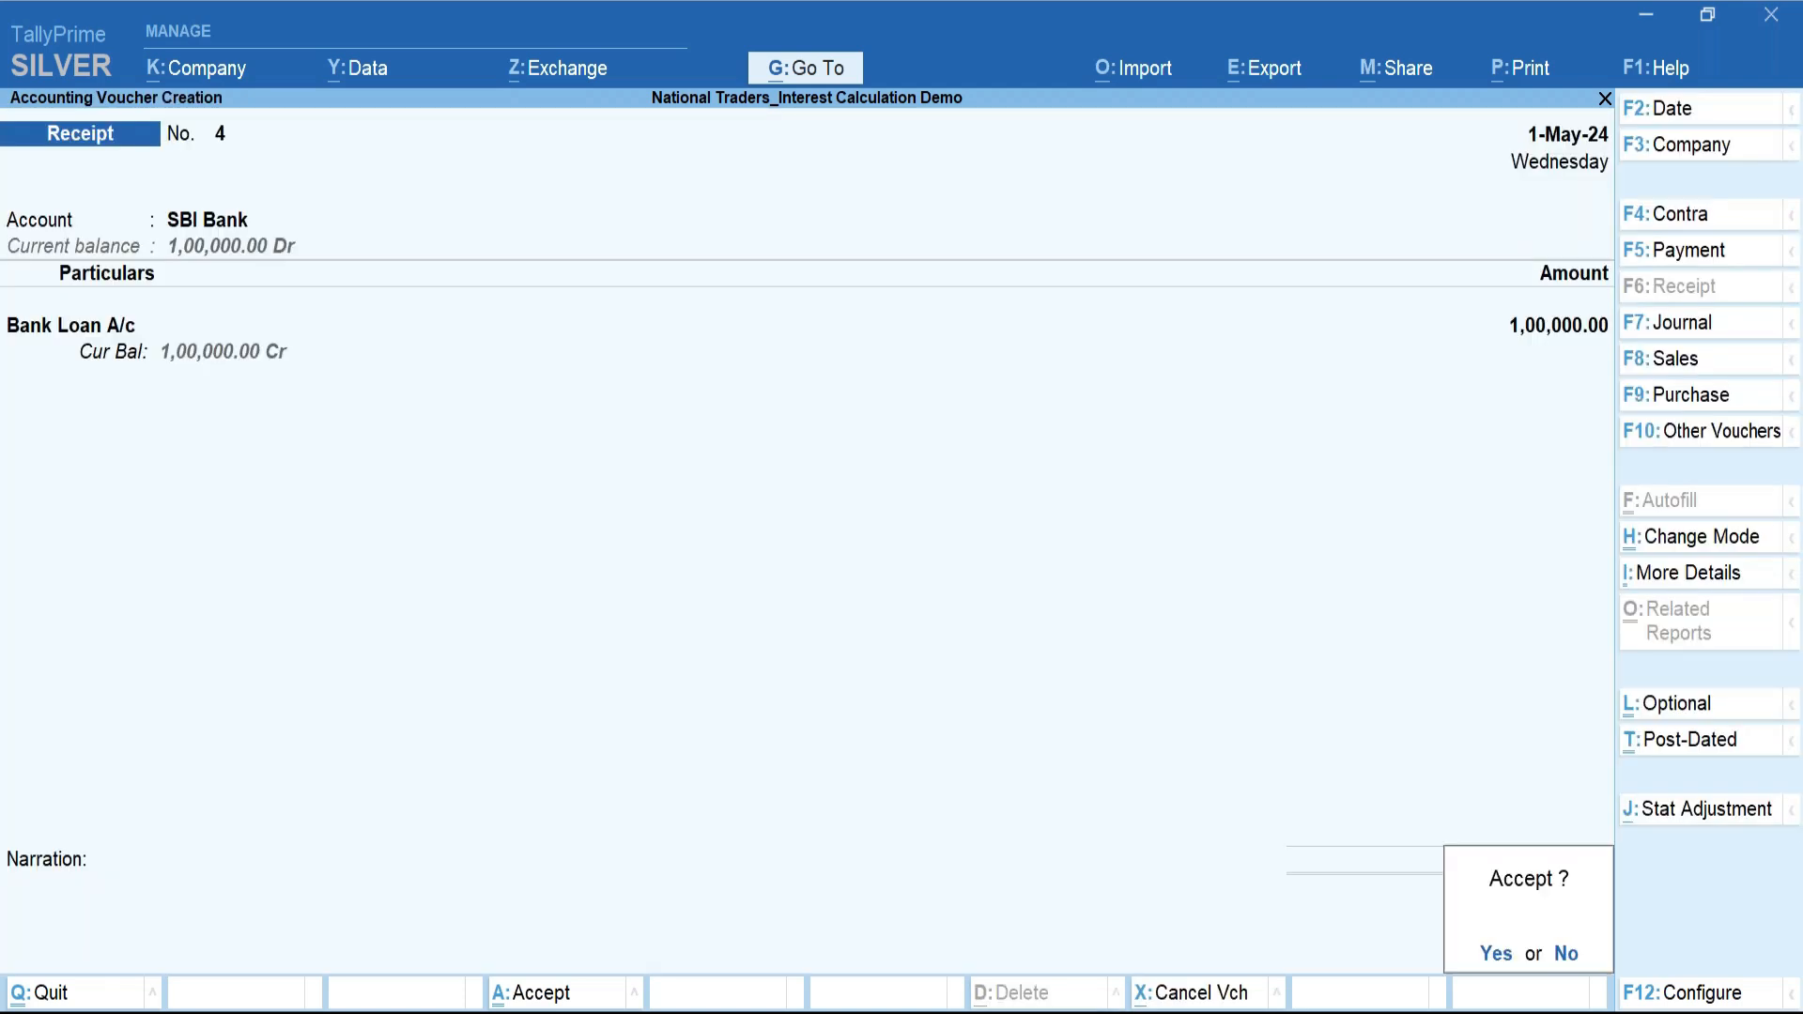
pyautogui.press('Return')
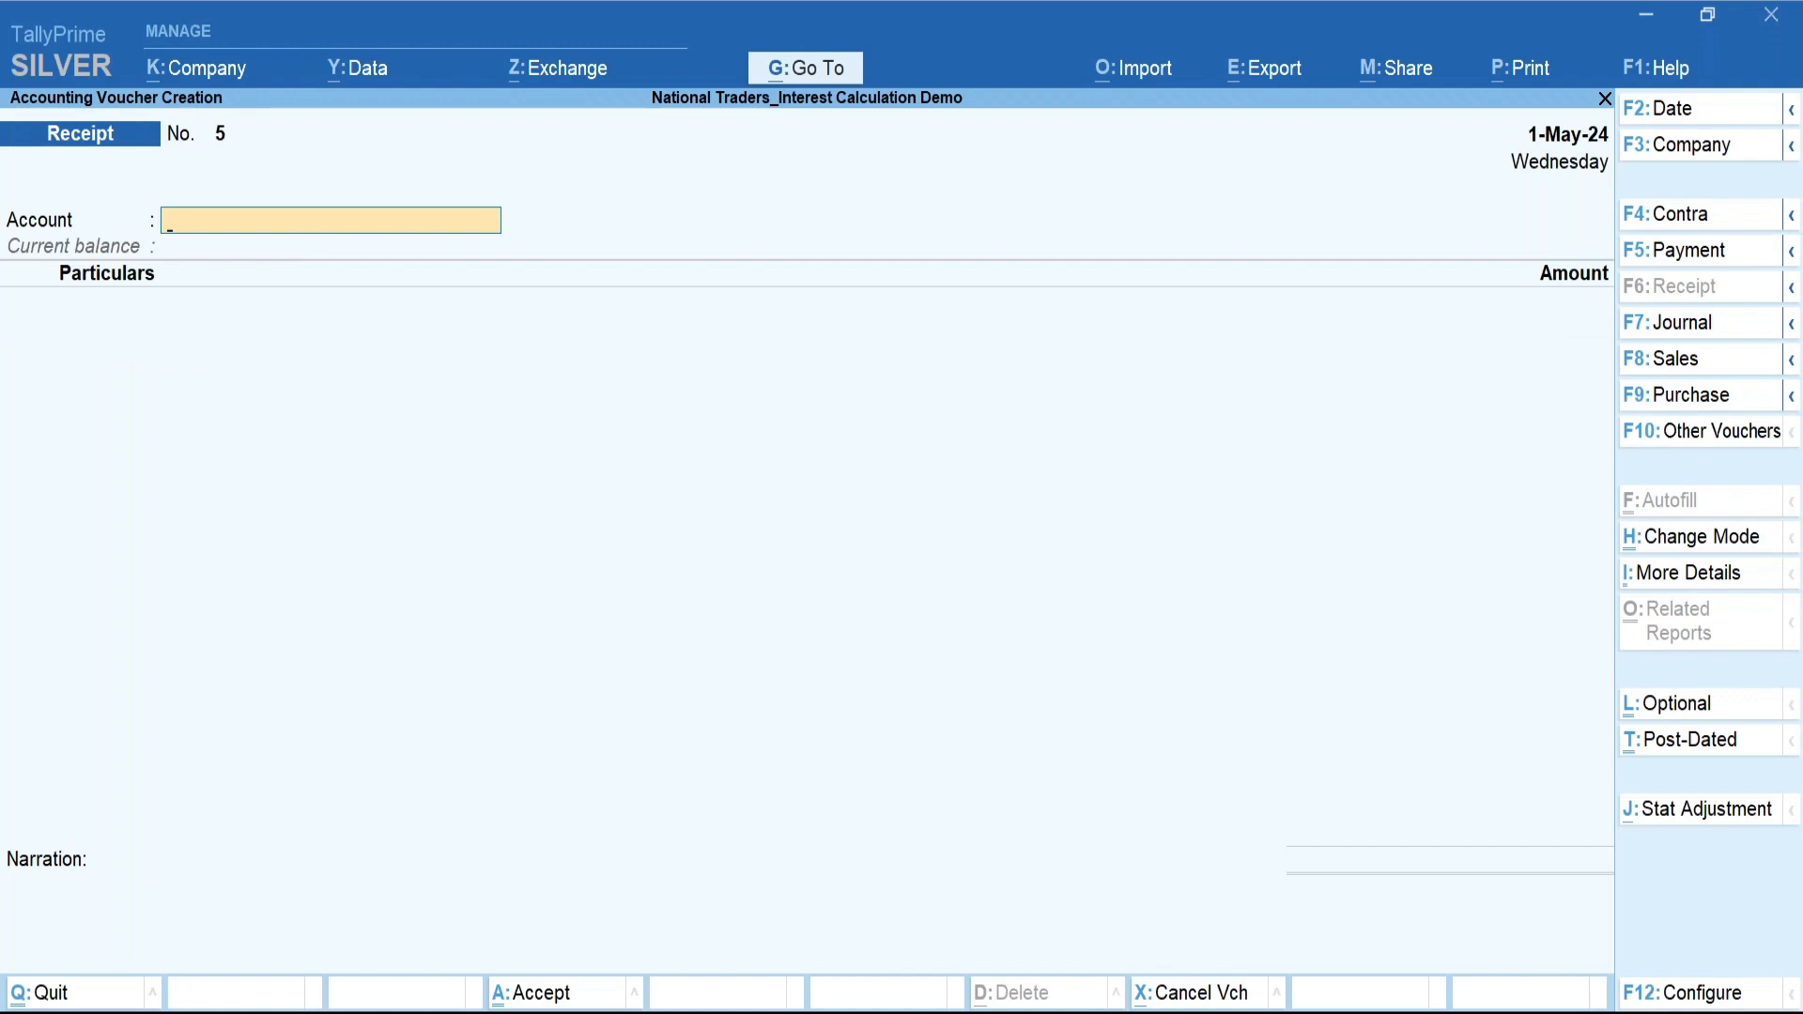
pyautogui.press('Escape')
pyautogui.press('Return')
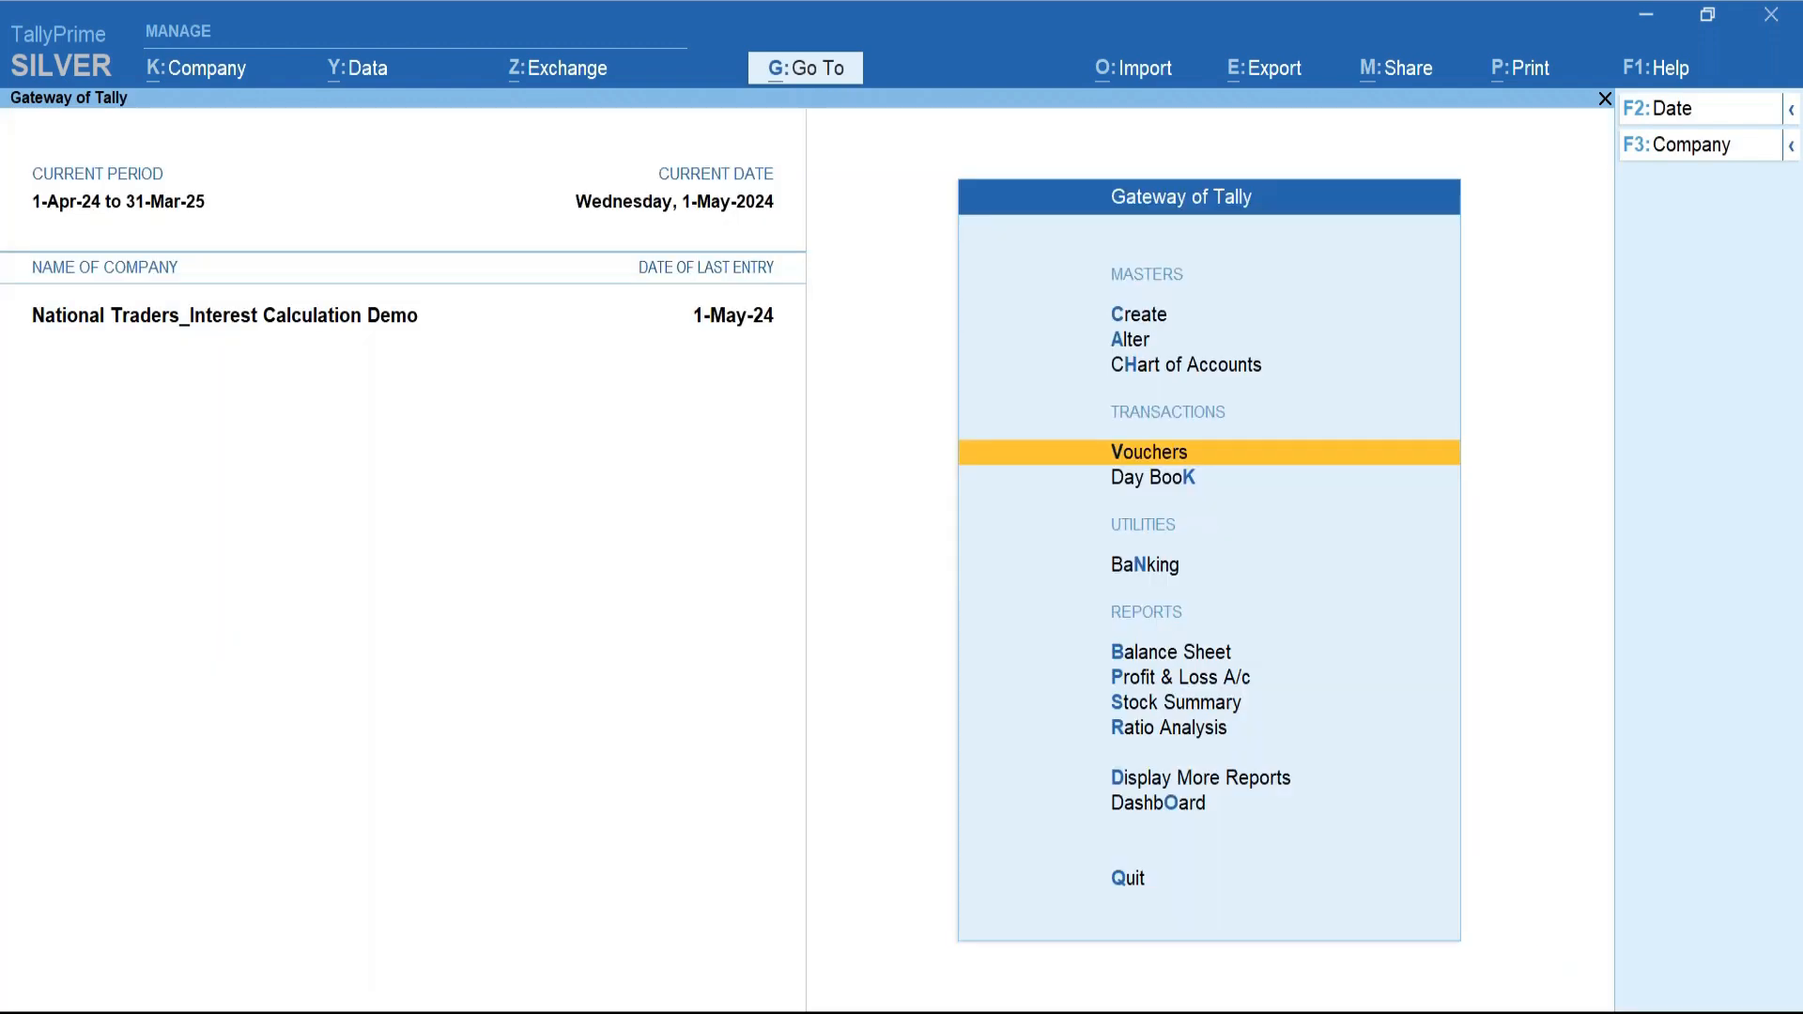
# Open the ledger-wise Interest Calculations report for Bank Loan A/c from the Statements of Accounts.
pyautogui.press('Down')
pyautogui.press('Down')
pyautogui.press('Down')
pyautogui.press('Down')
pyautogui.press('Down')
pyautogui.press('Down')
pyautogui.press('Down')
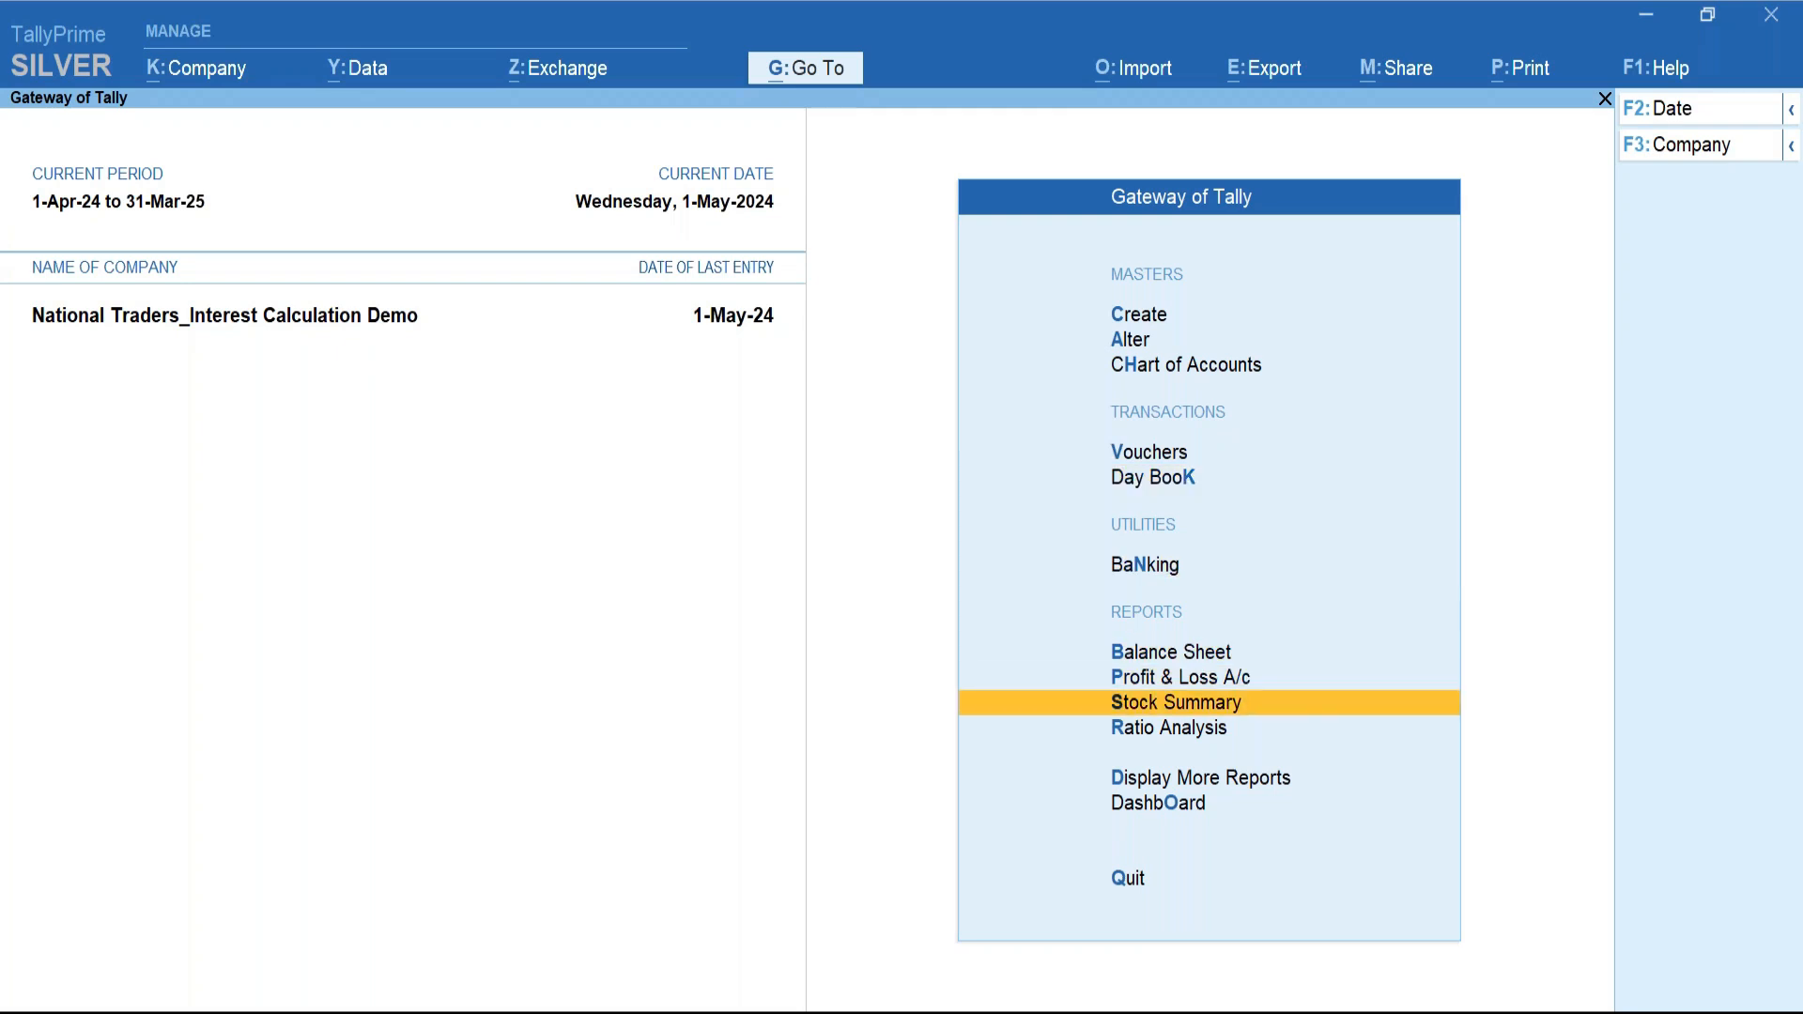
pyautogui.press('Return')
pyautogui.press('Down')
pyautogui.press('Down')
pyautogui.press('Down')
pyautogui.press('Down')
pyautogui.press('Down')
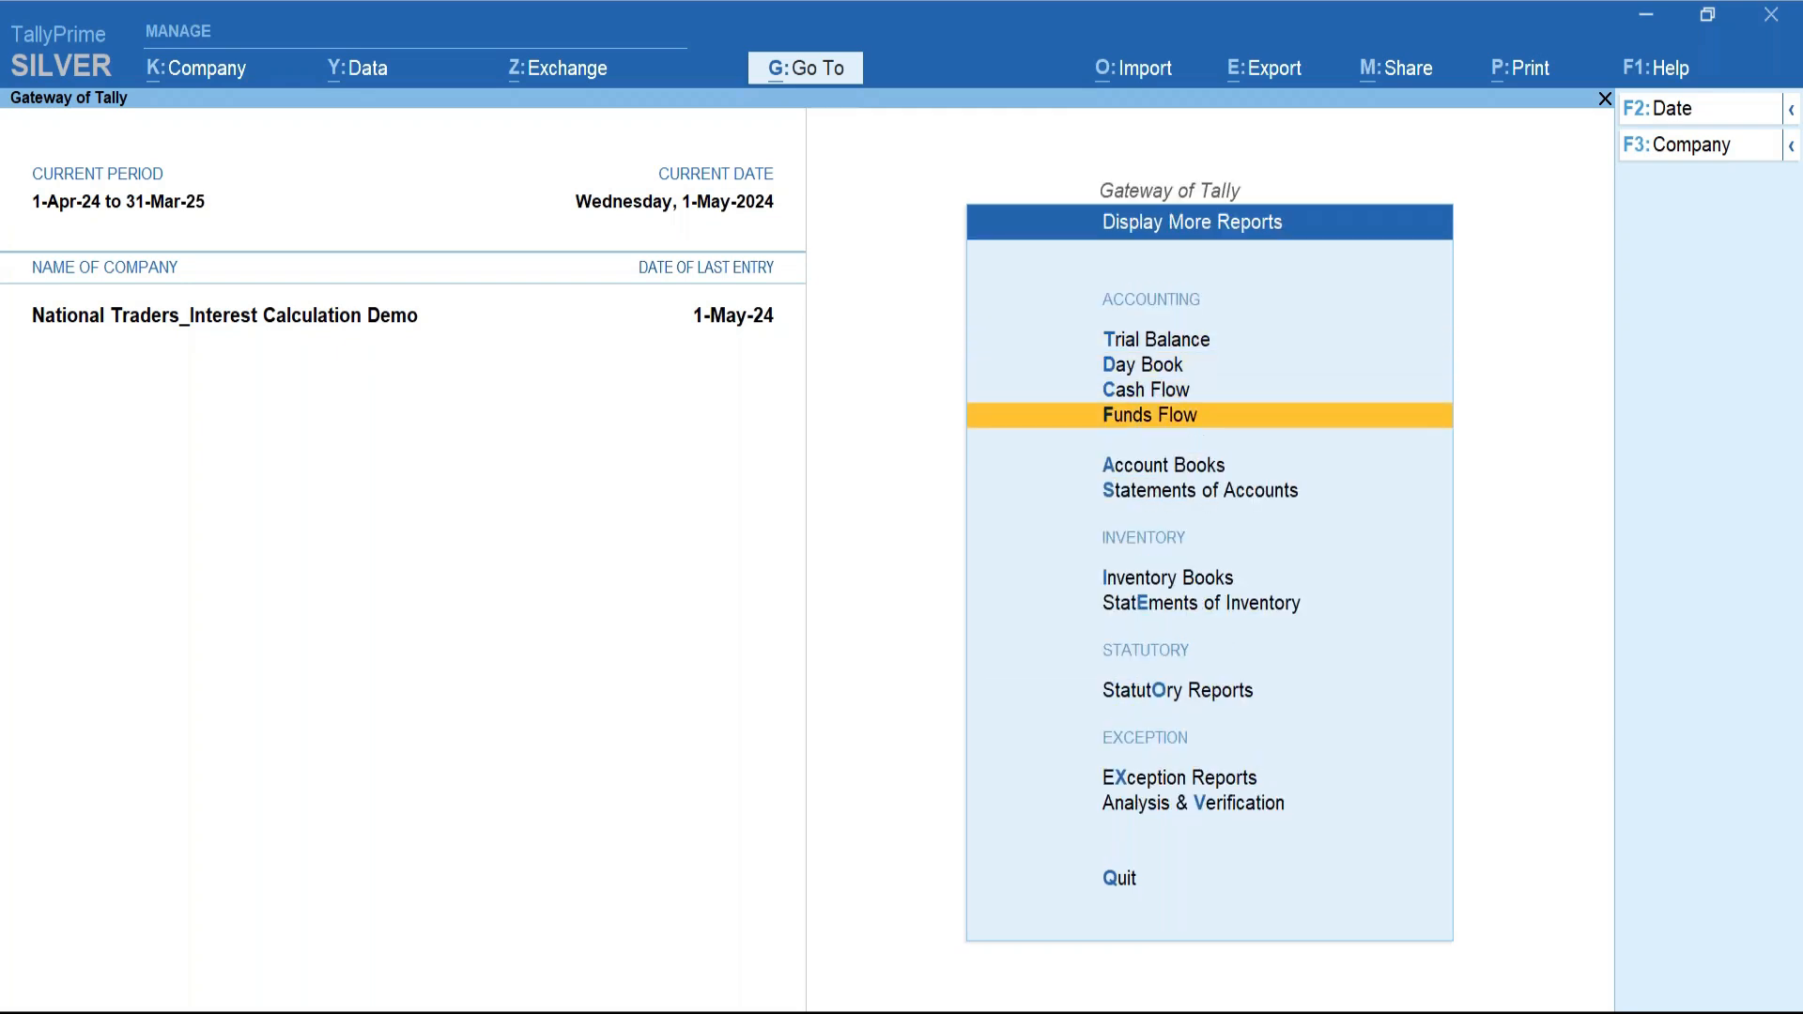
pyautogui.press('Return')
pyautogui.press('Down')
pyautogui.press('Return')
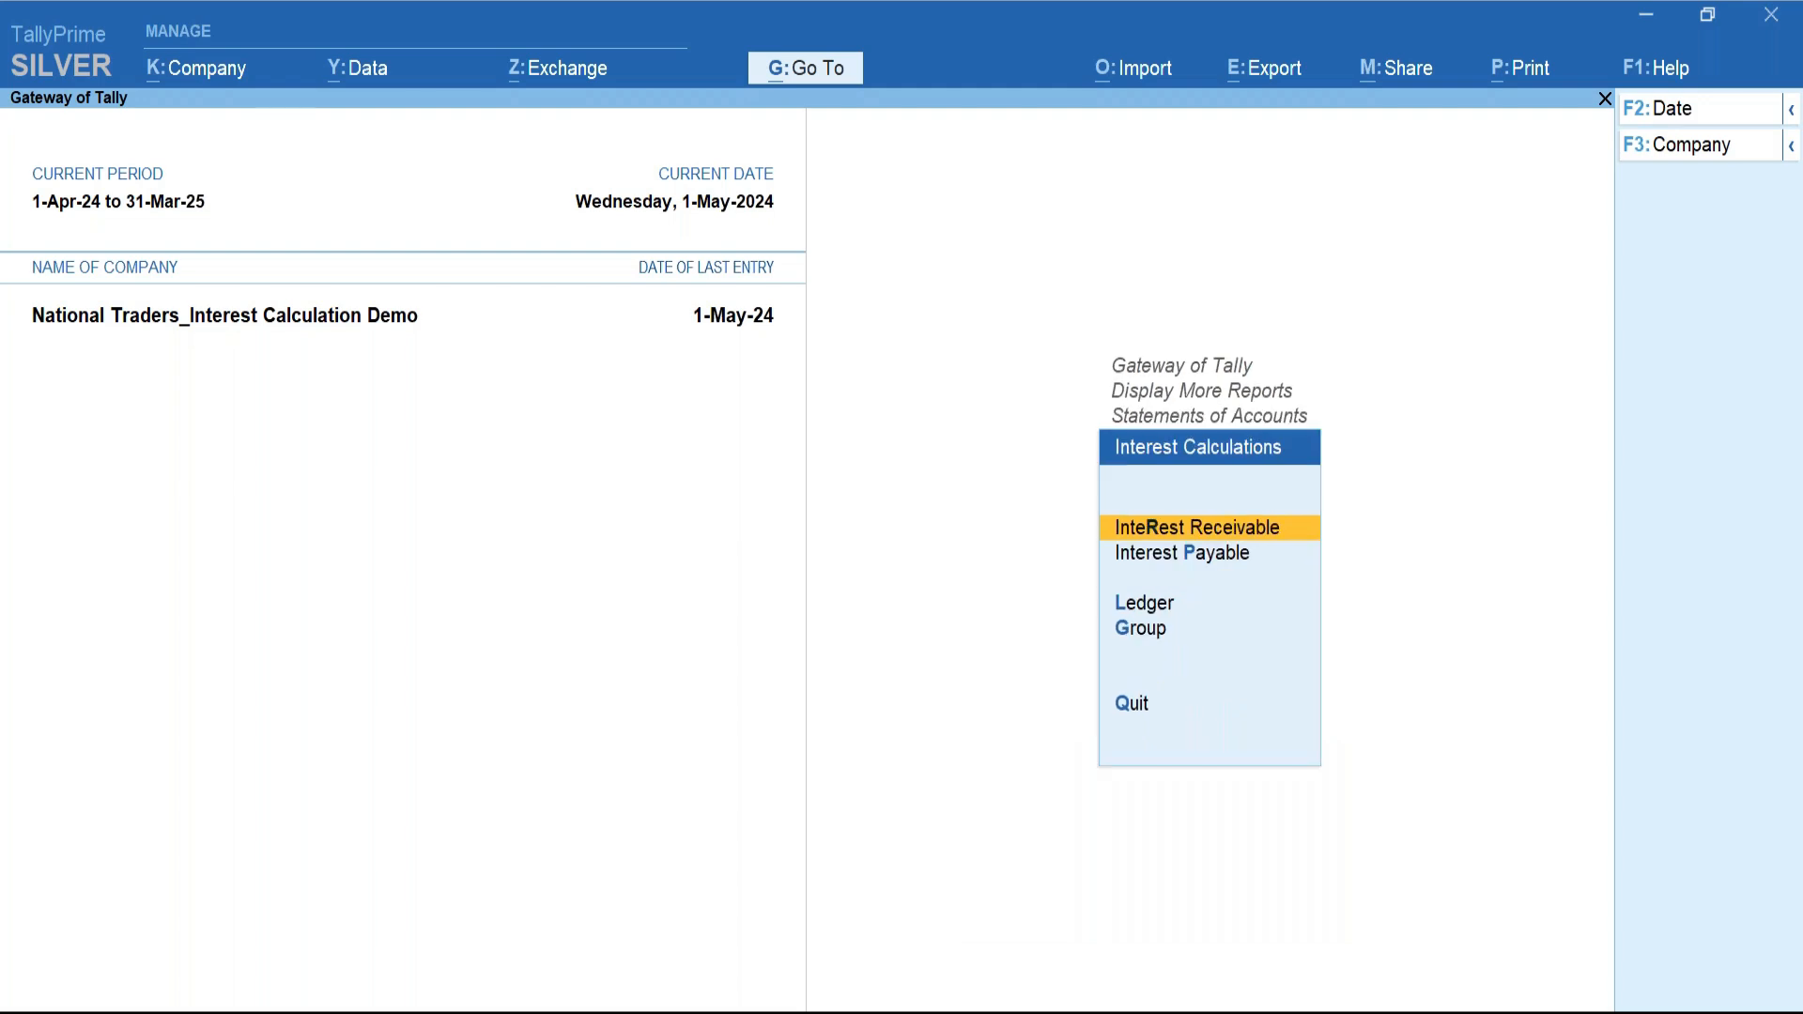
pyautogui.press('Down')
pyautogui.press('Down')
pyautogui.press('Return')
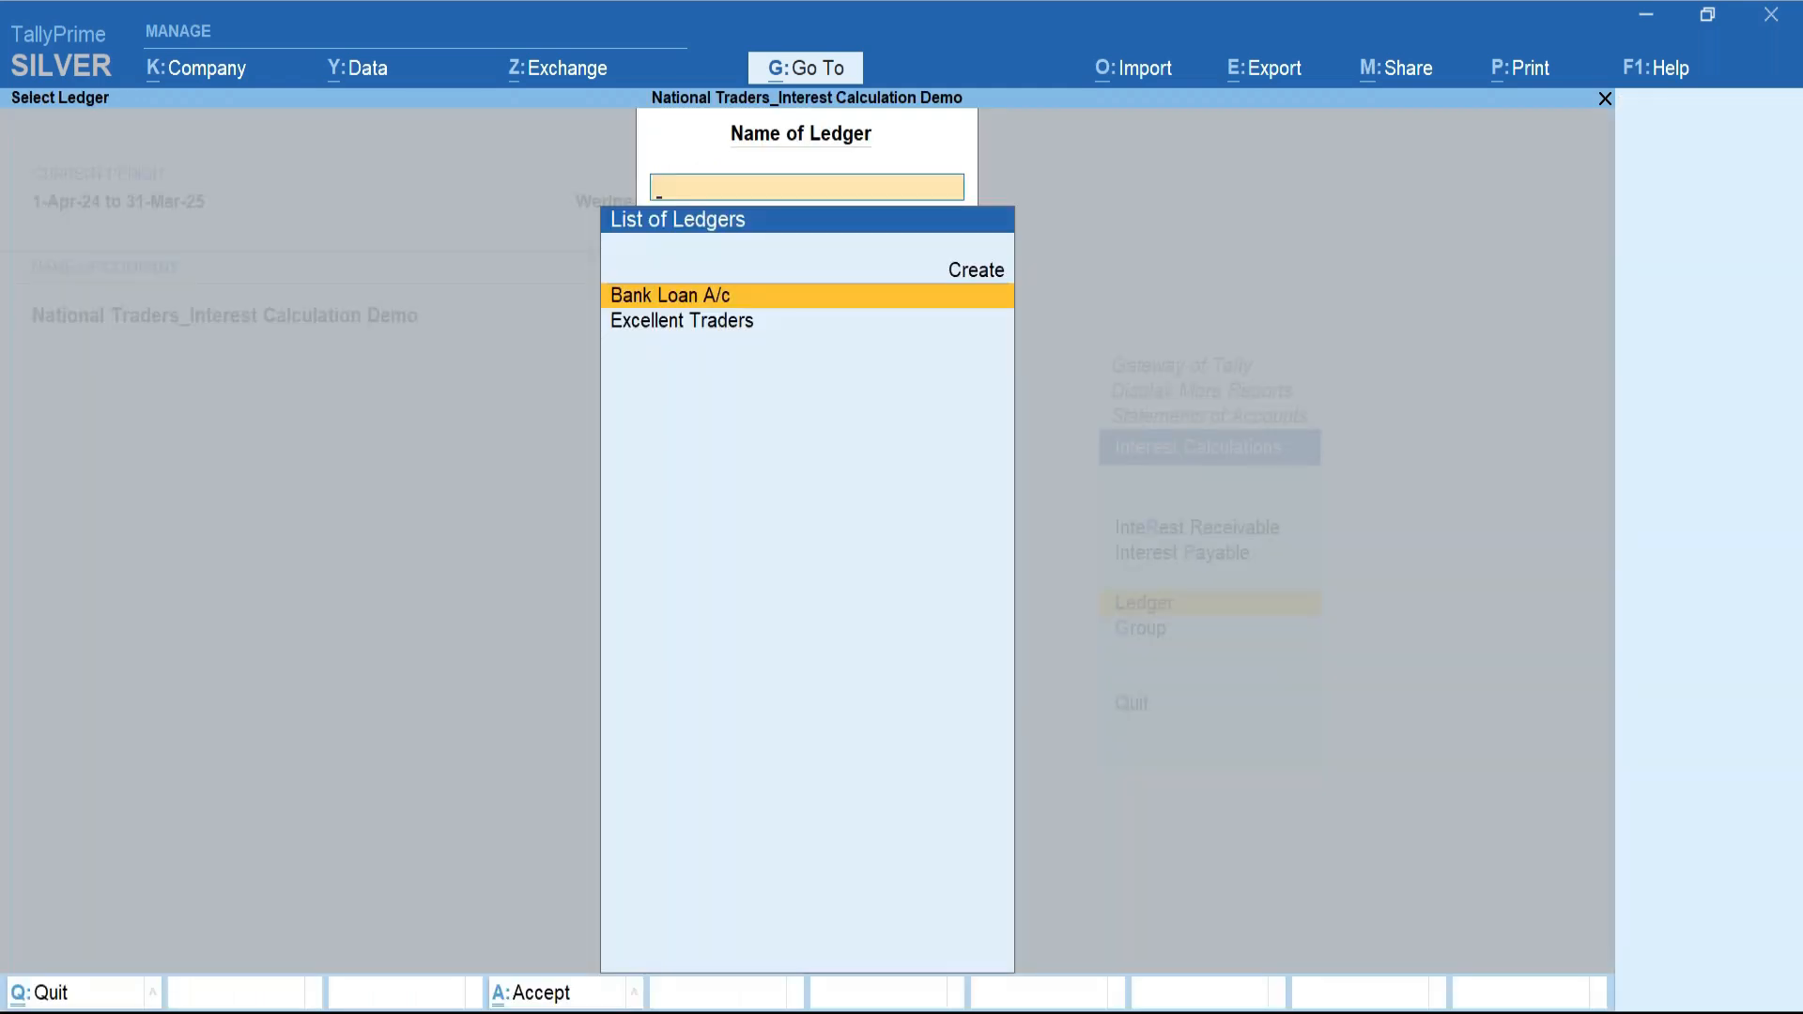
pyautogui.press('Return')
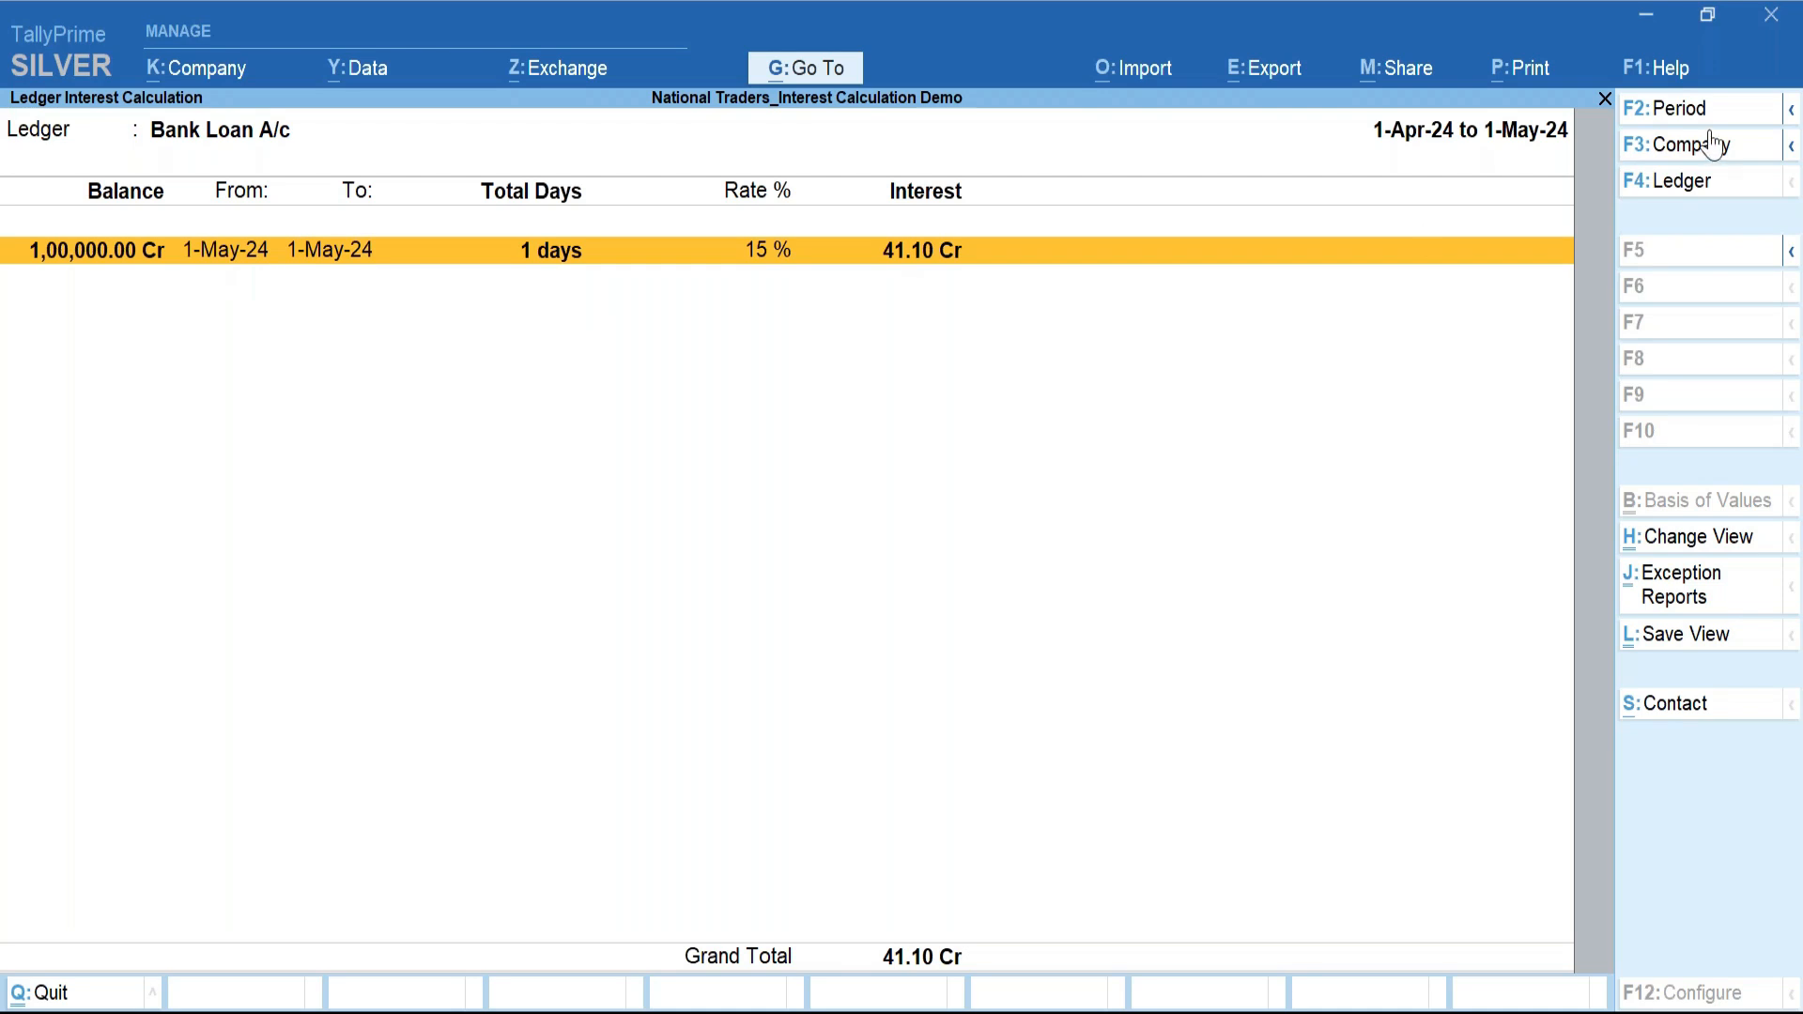
# Set the period of the Bank Loan A/c interest report to 1-Apr-24 to 31-Mar-25.
pyautogui.click(1665, 109)
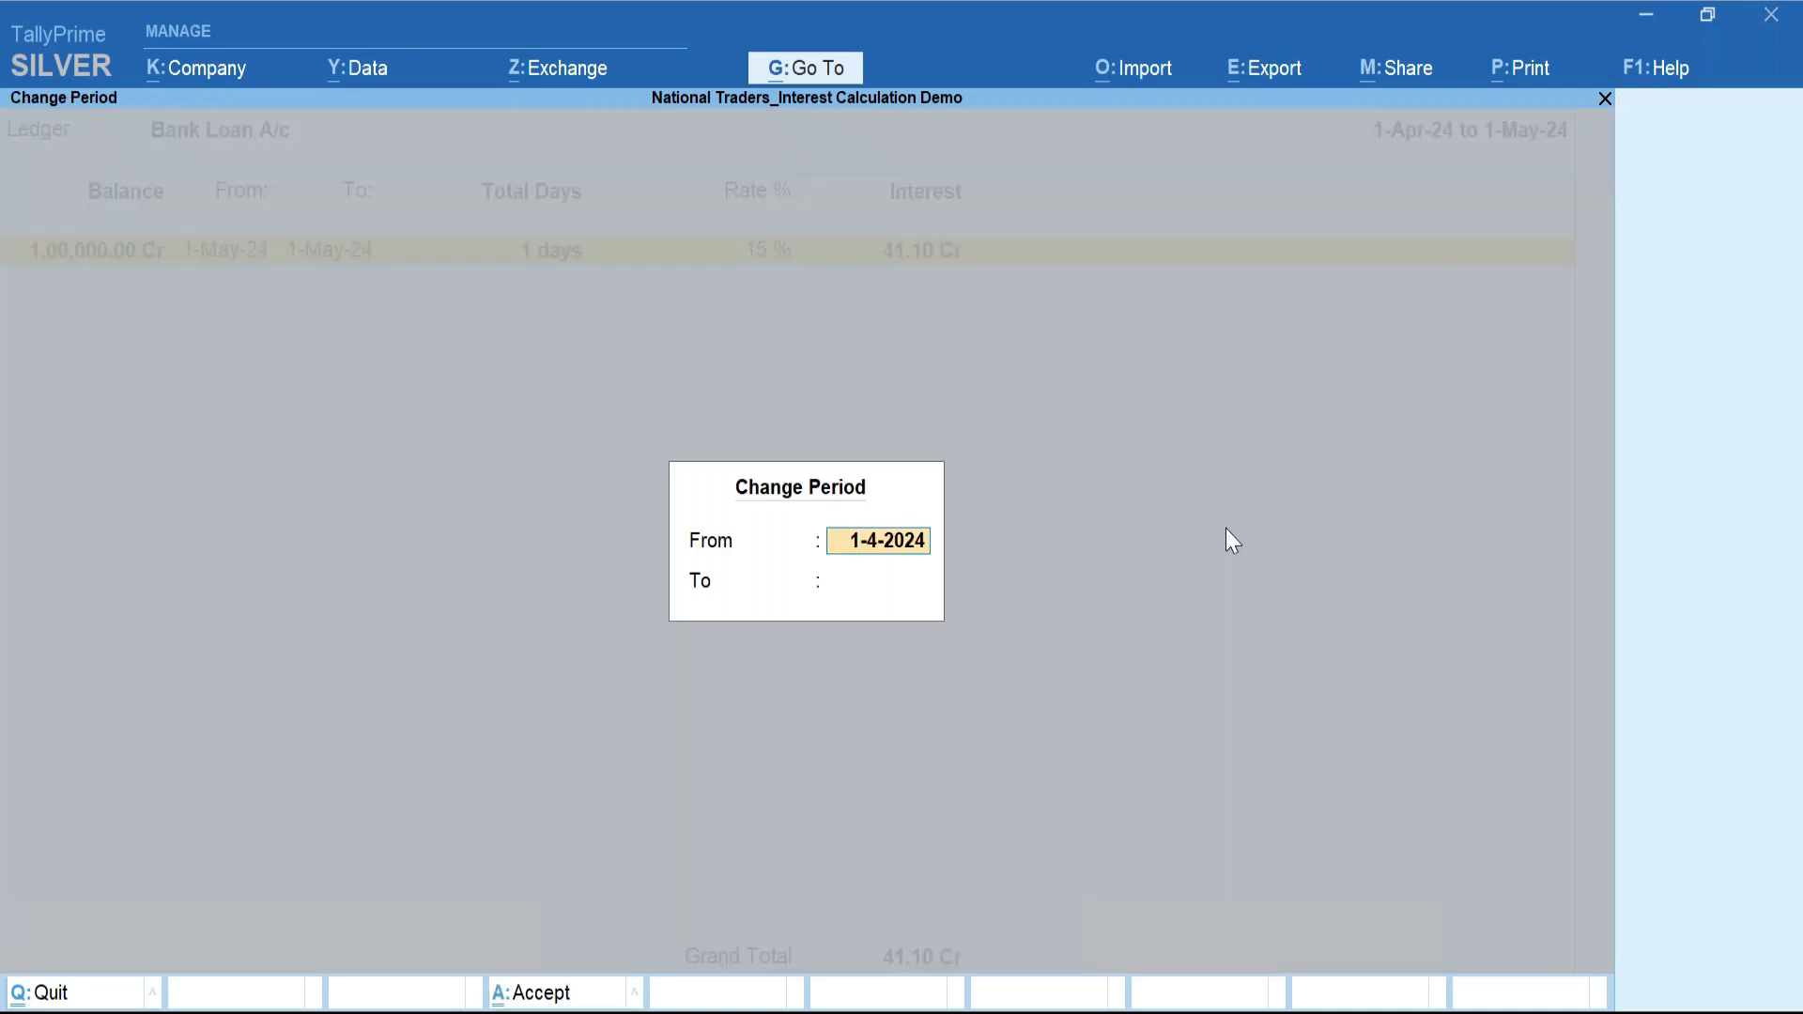
pyautogui.write('31ma')
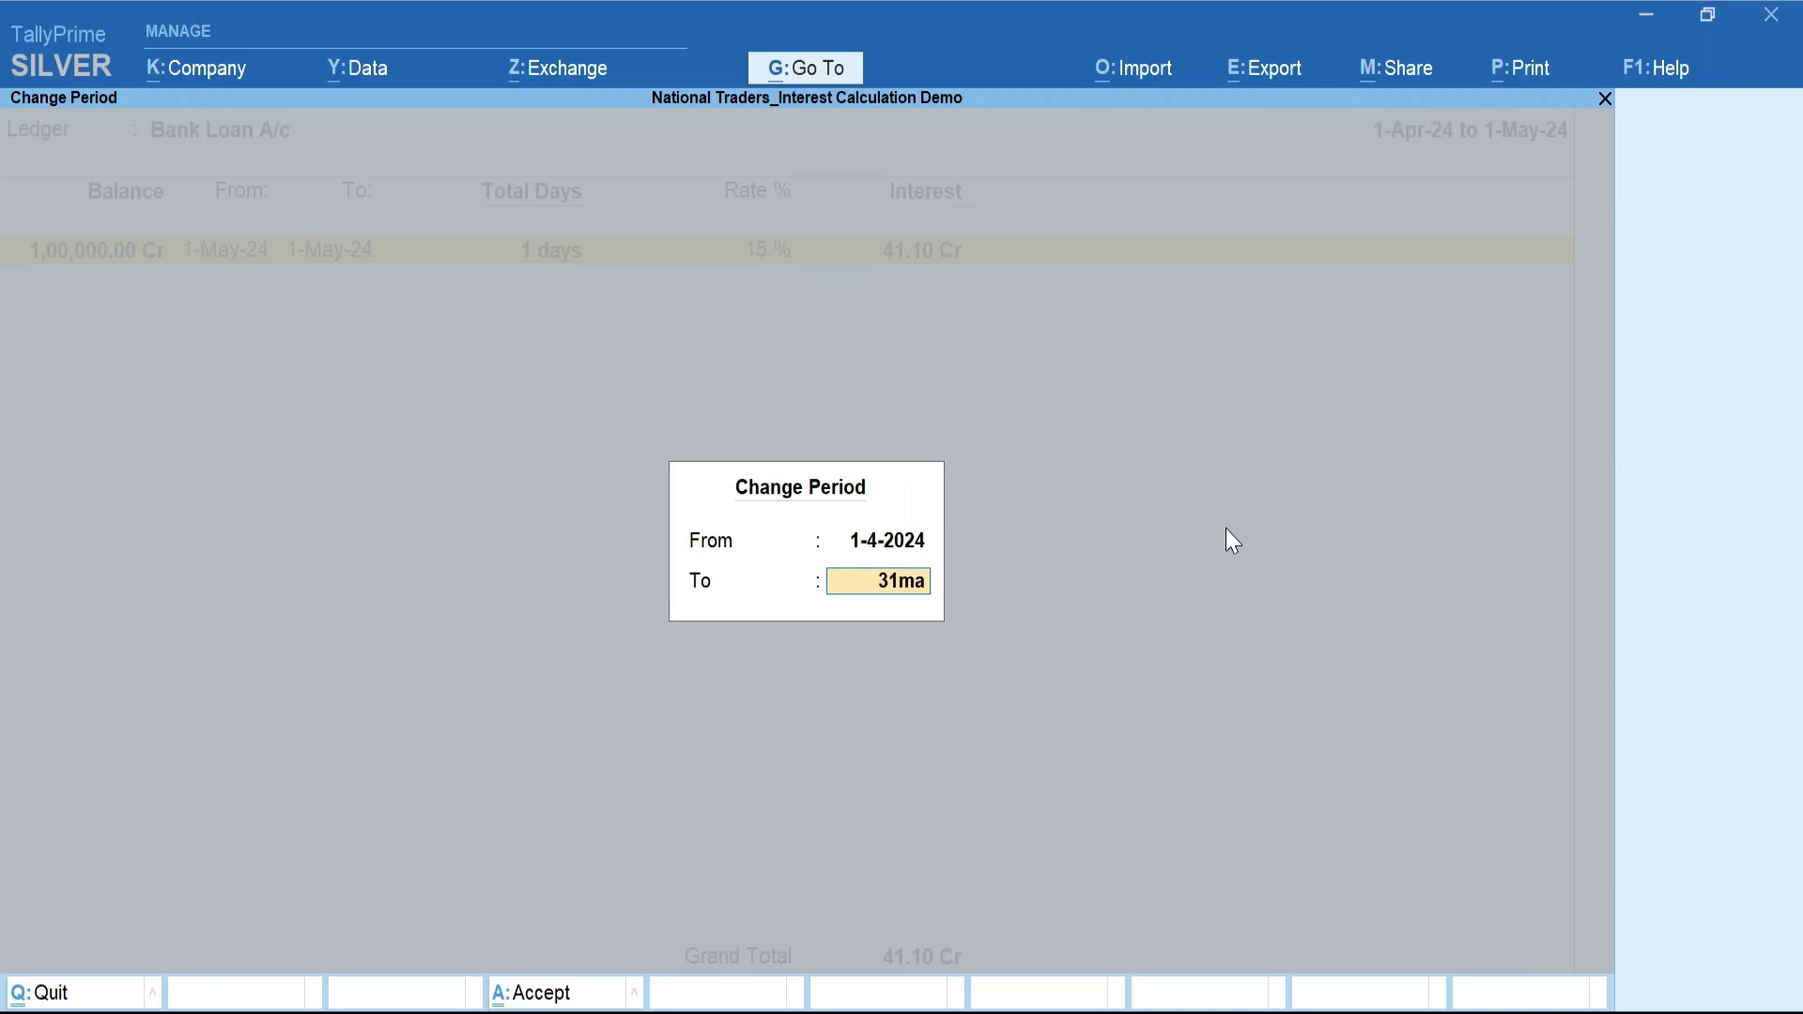
pyautogui.write('rch2025')
pyautogui.press('Return')
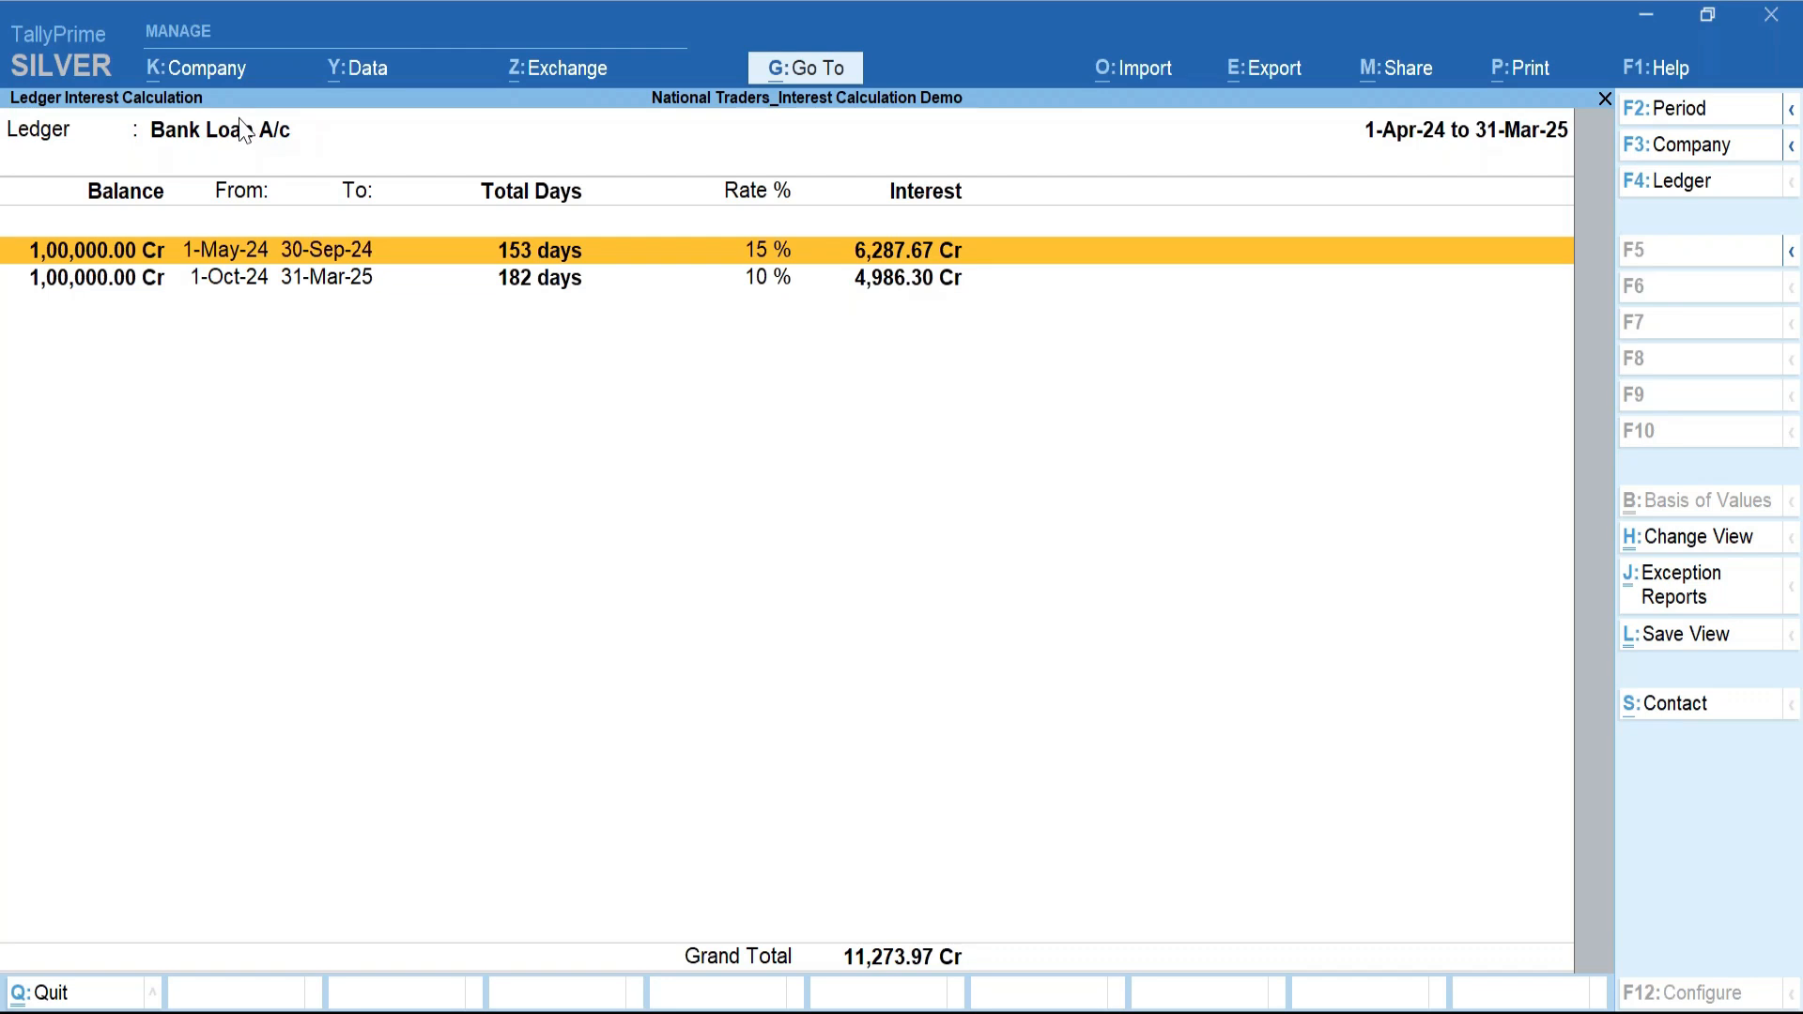
pyautogui.hotkey('alt', 'Tab')
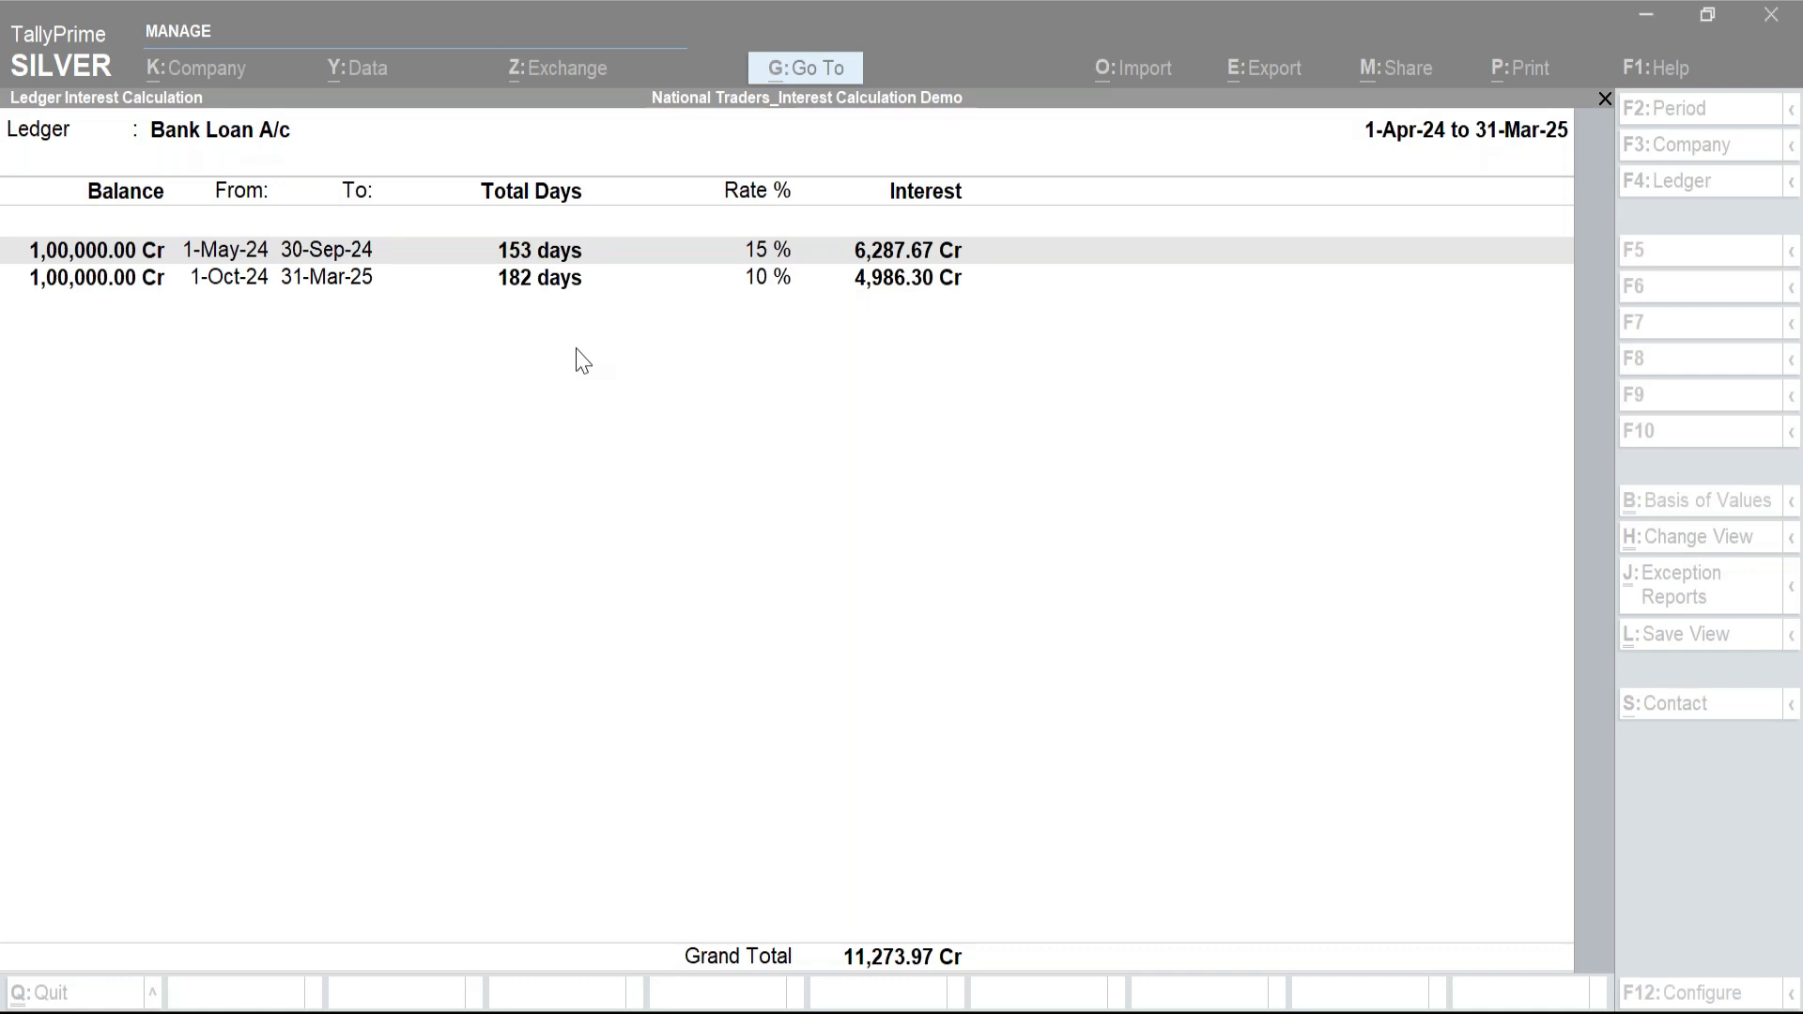
pyautogui.click(569, 400)
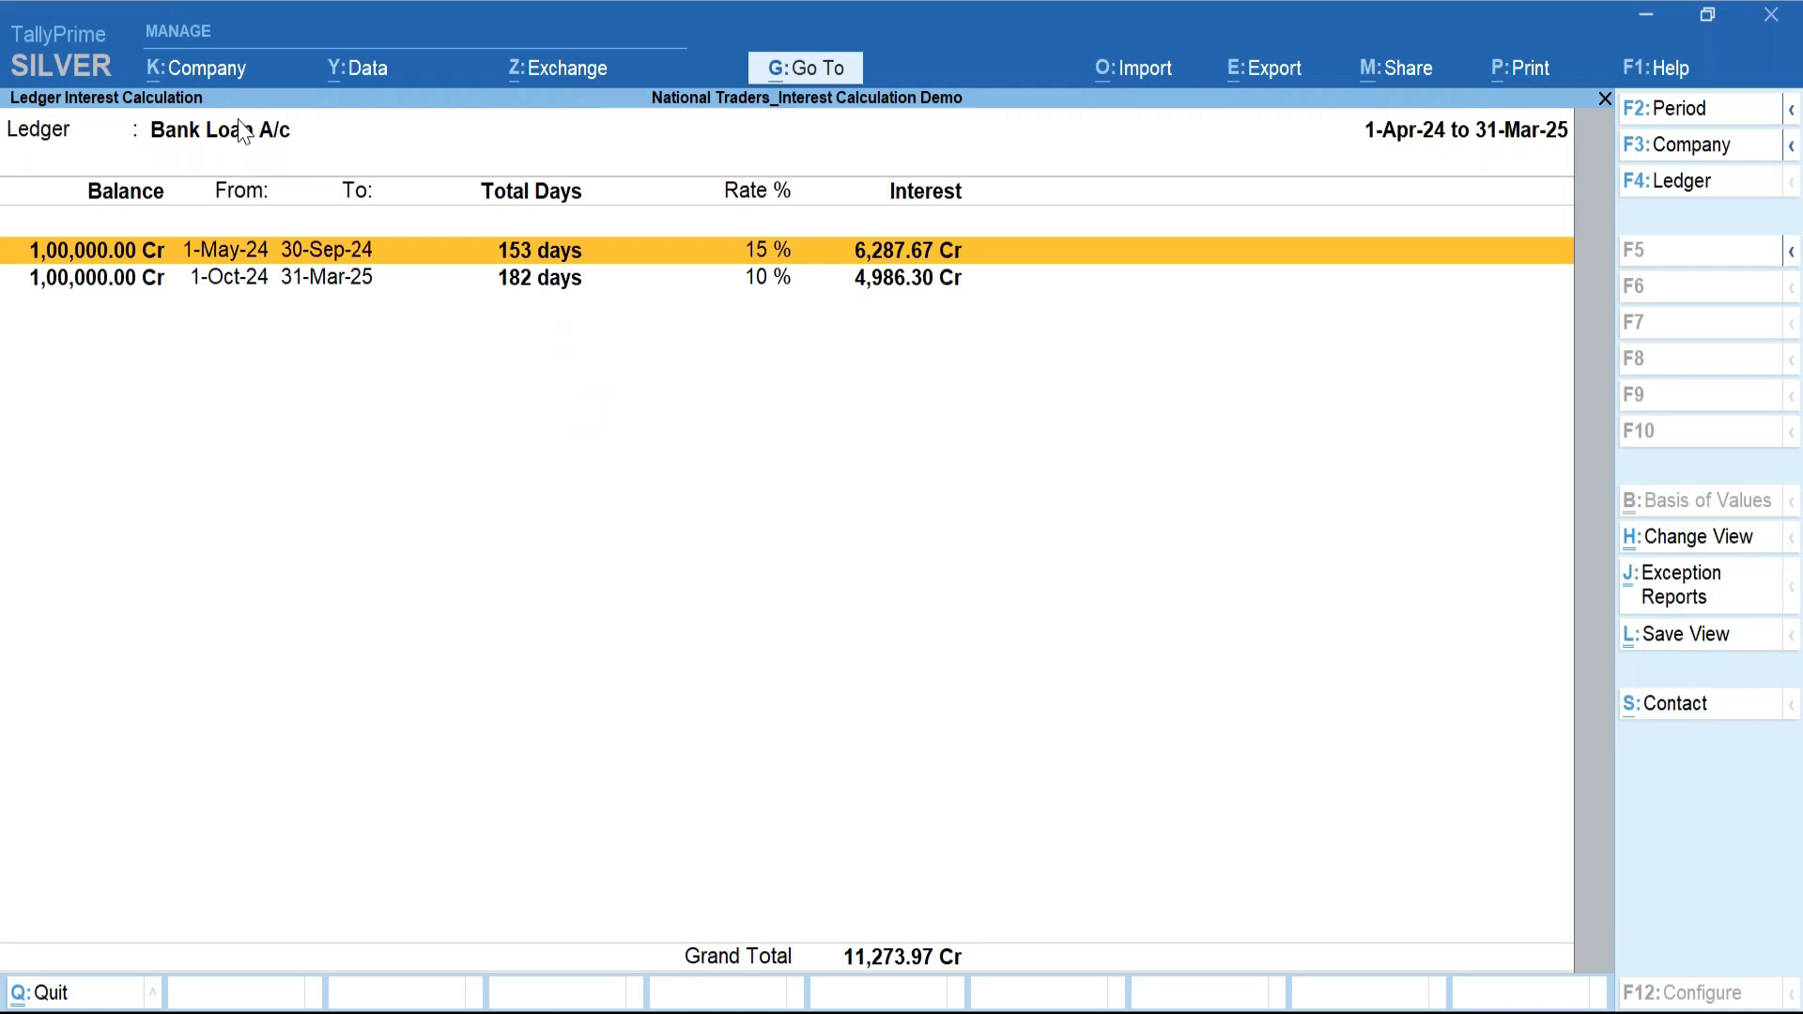
pyautogui.hotkey('alt', 'Tab')
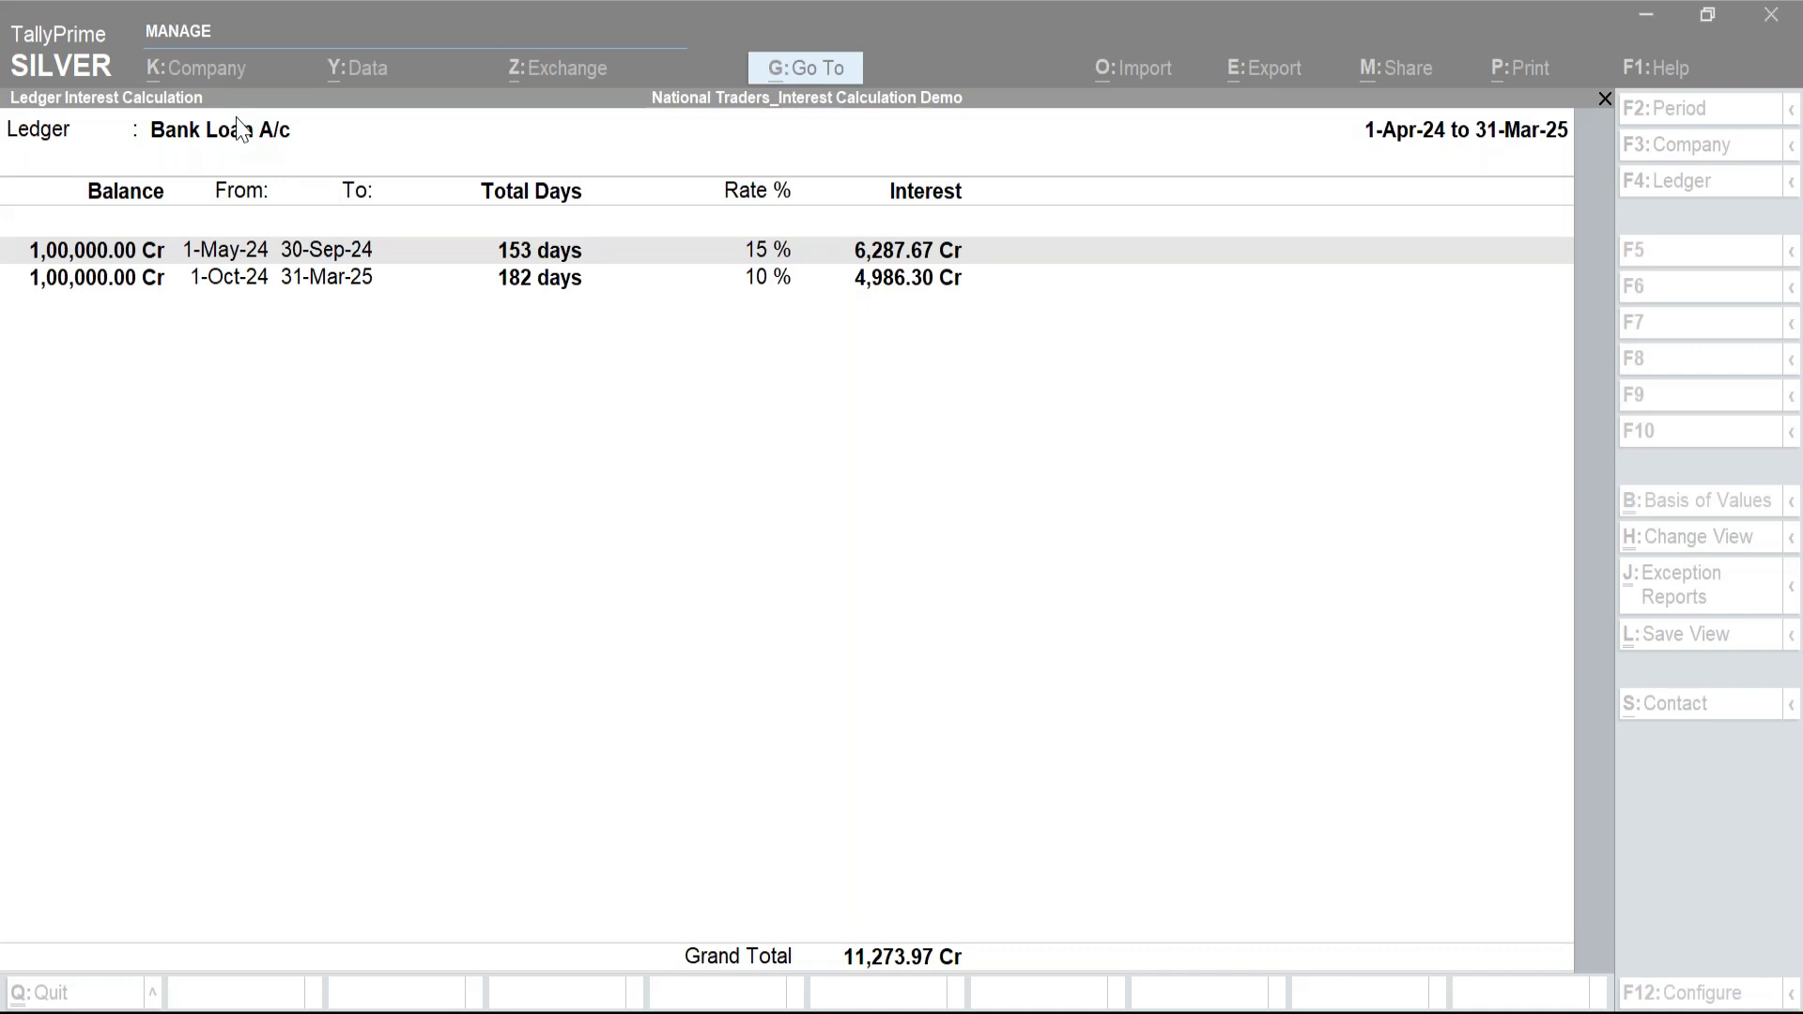
pyautogui.click(493, 451)
# Leave the interest report and open the interest parameters of the Bank Loan A/c ledger for alteration.
pyautogui.press('Escape')
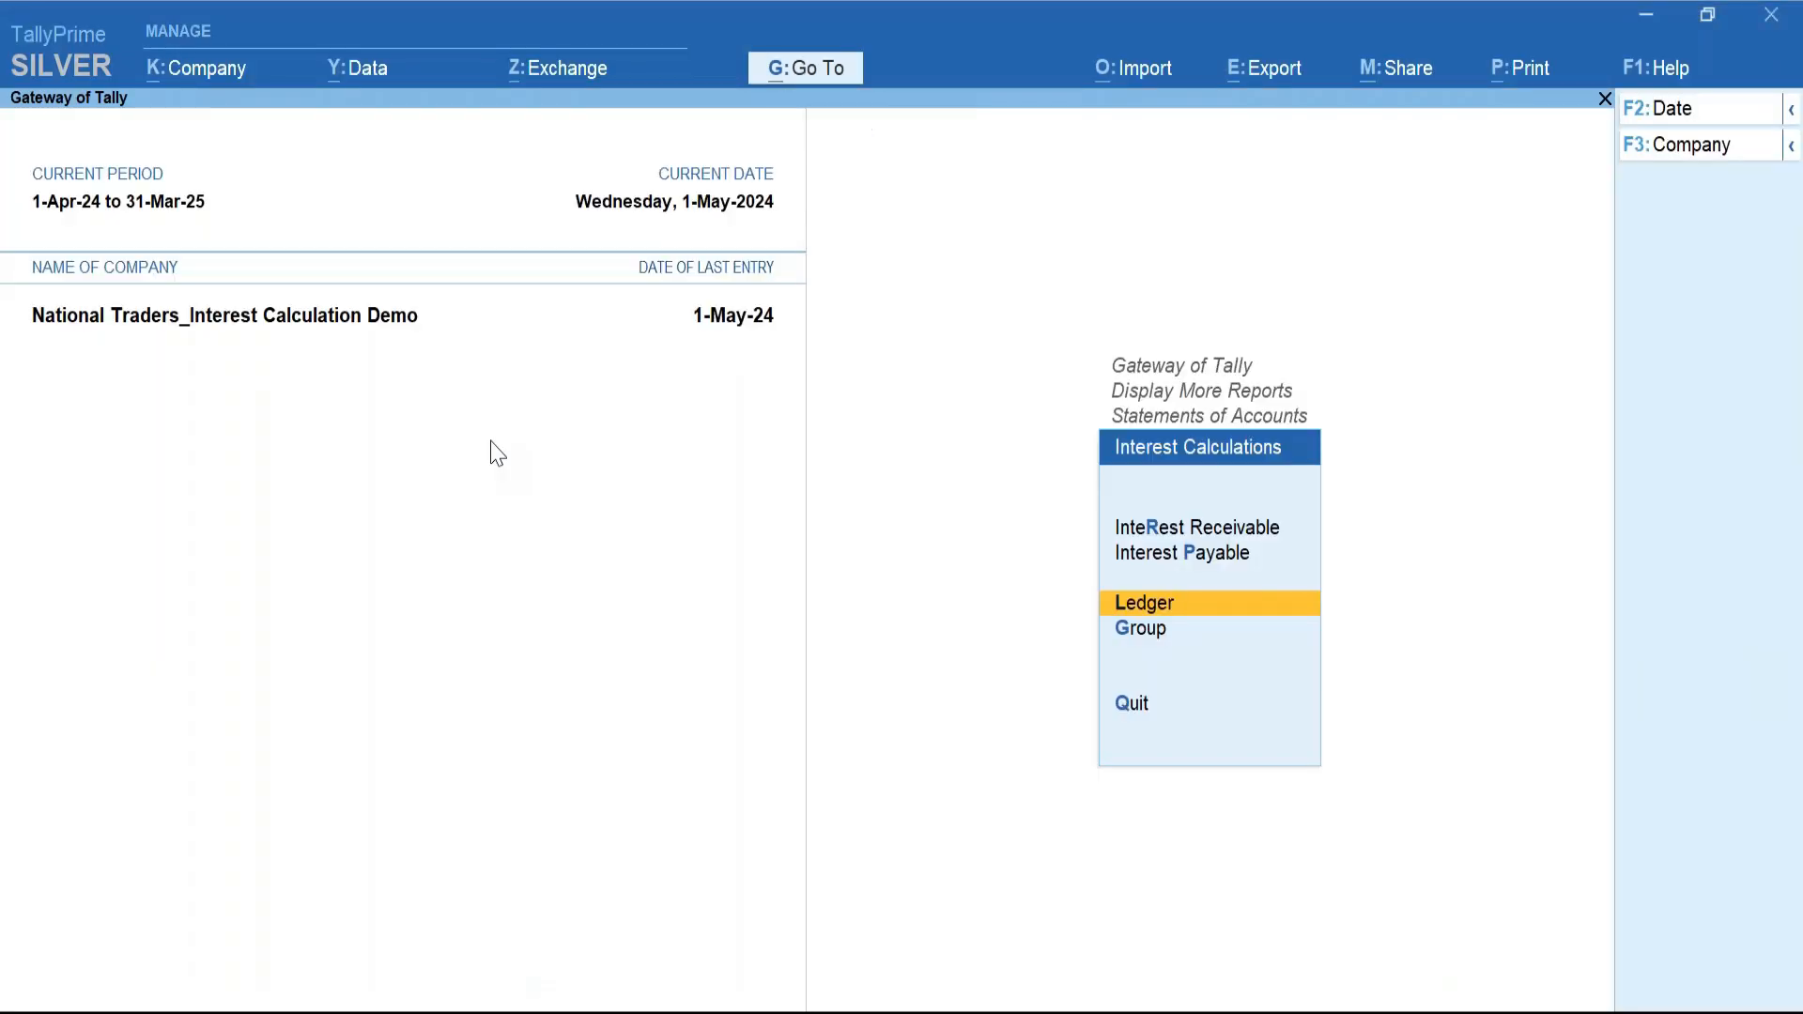
pyautogui.press('Escape')
pyautogui.press('Escape')
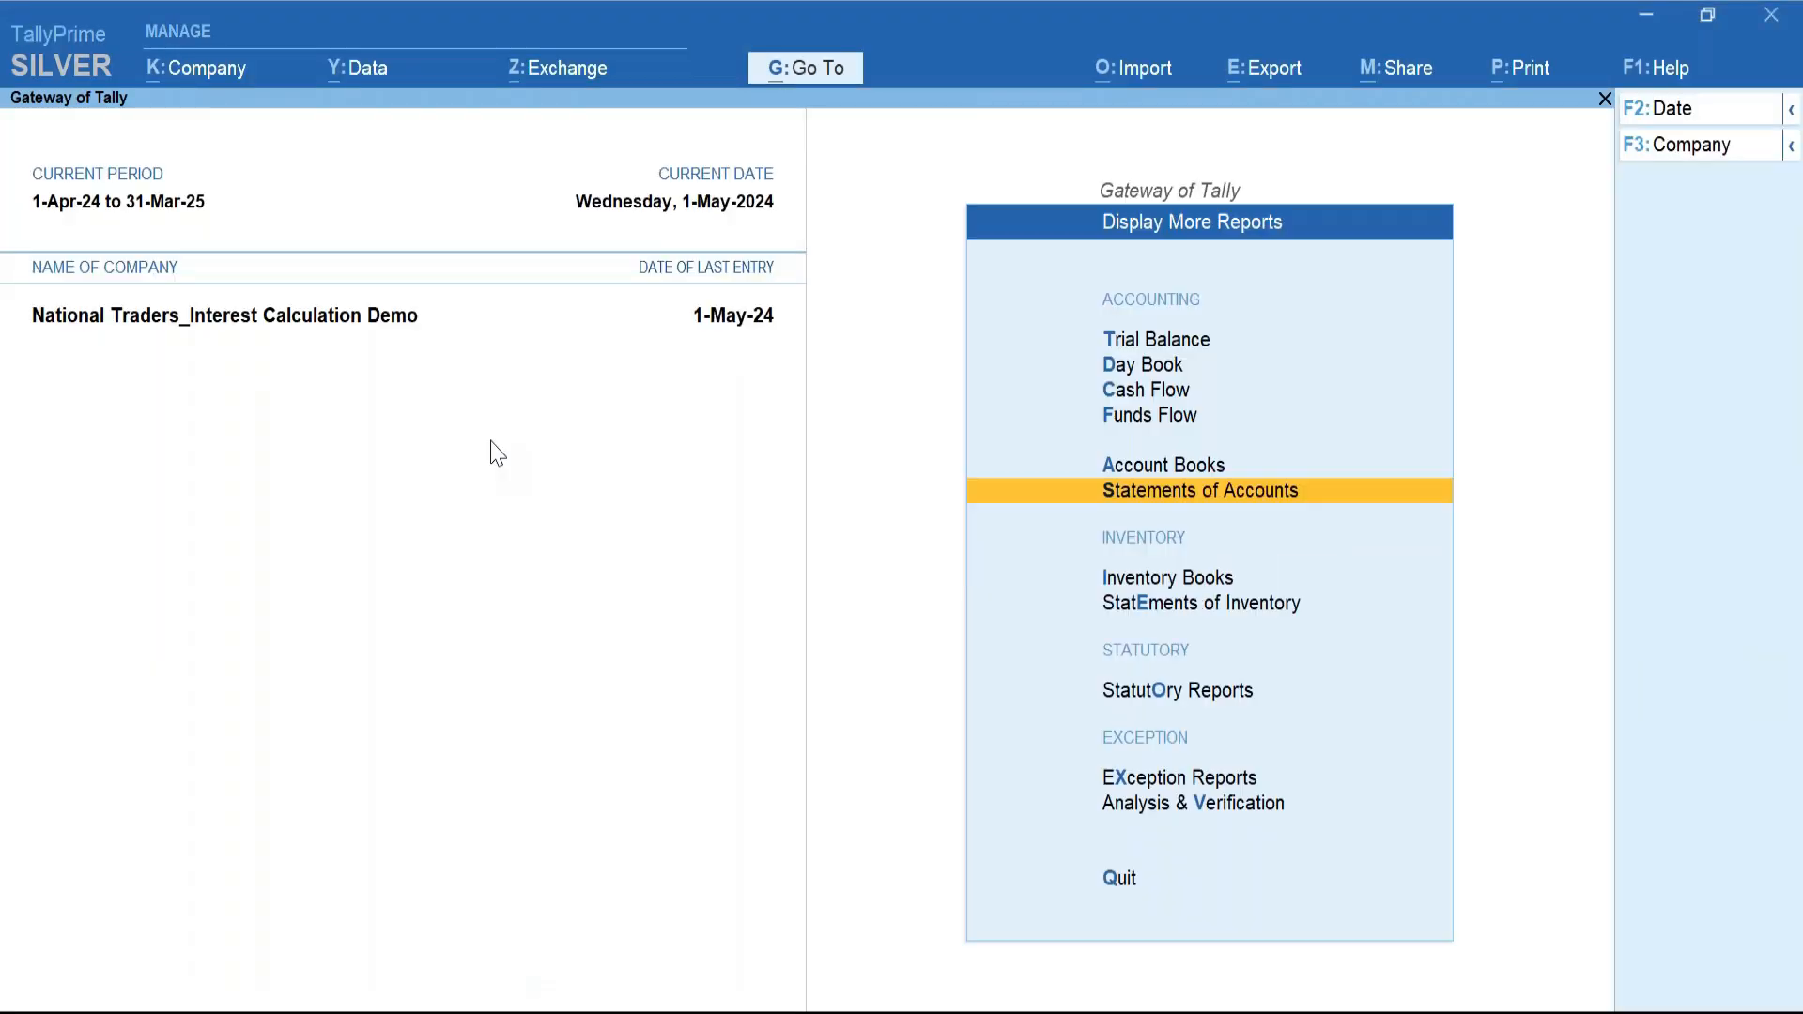
pyautogui.press('Escape')
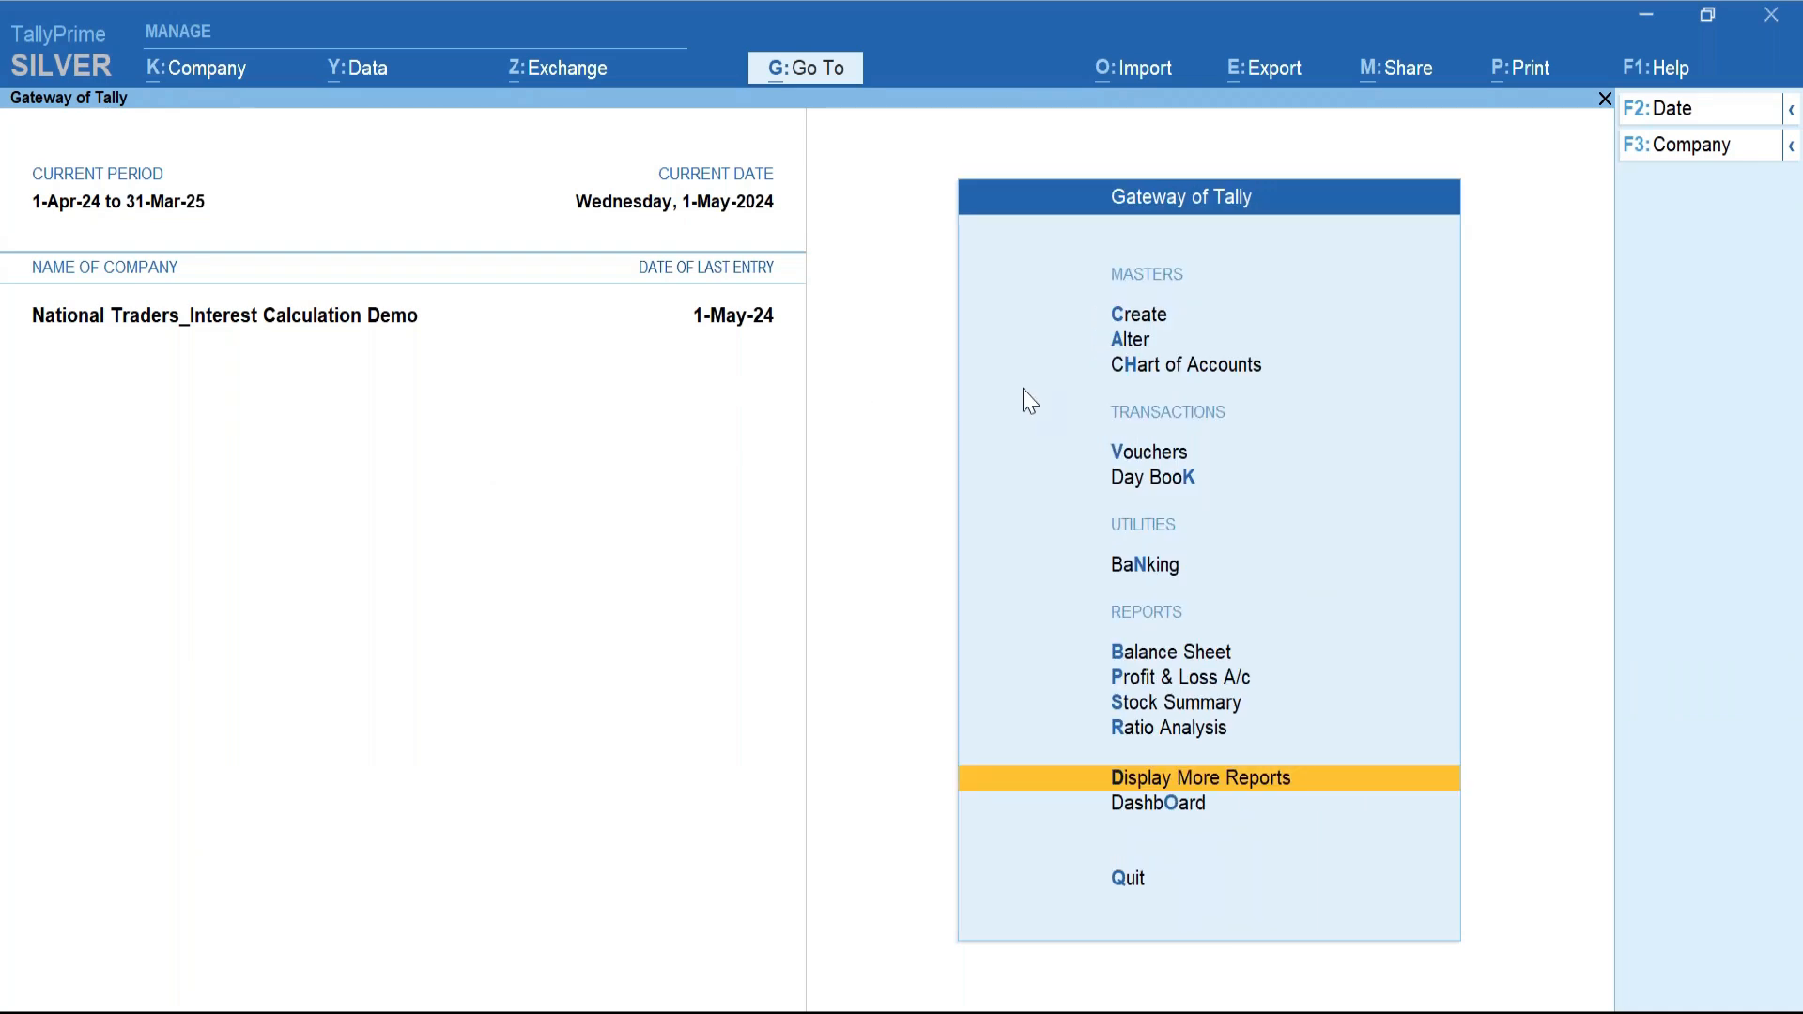
pyautogui.click(1125, 343)
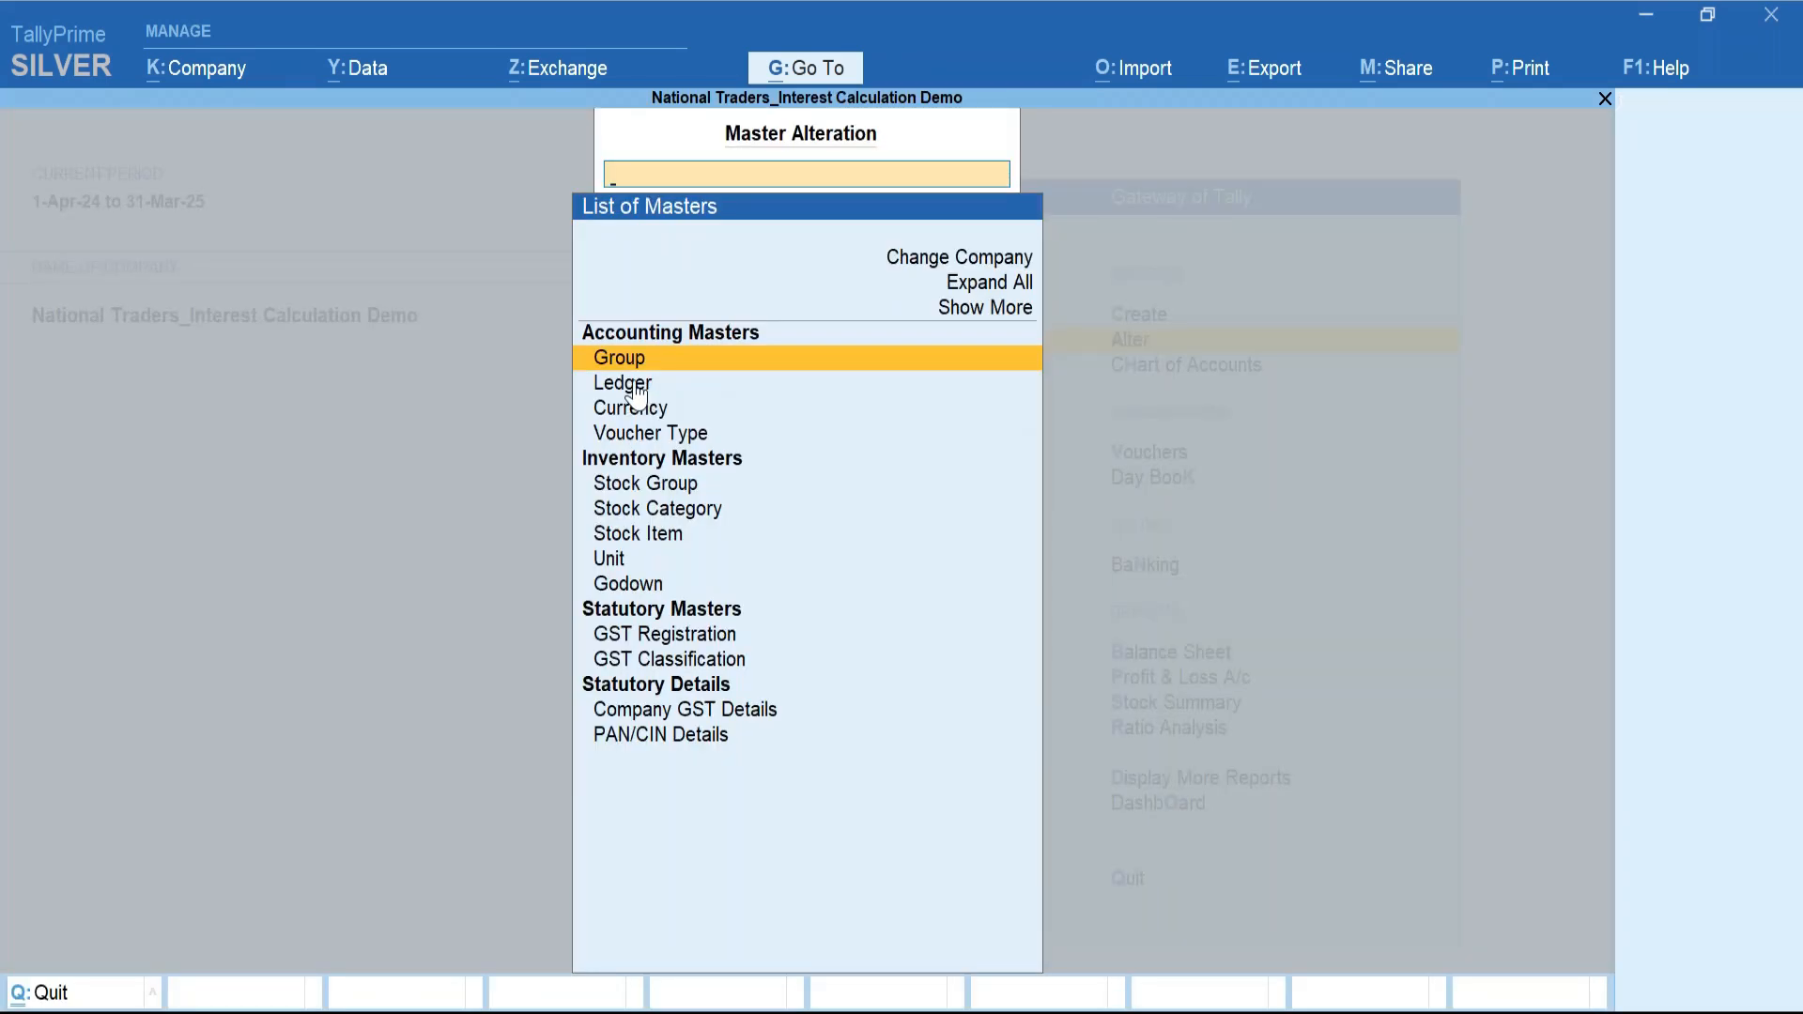
pyautogui.press('Down')
pyautogui.press('Return')
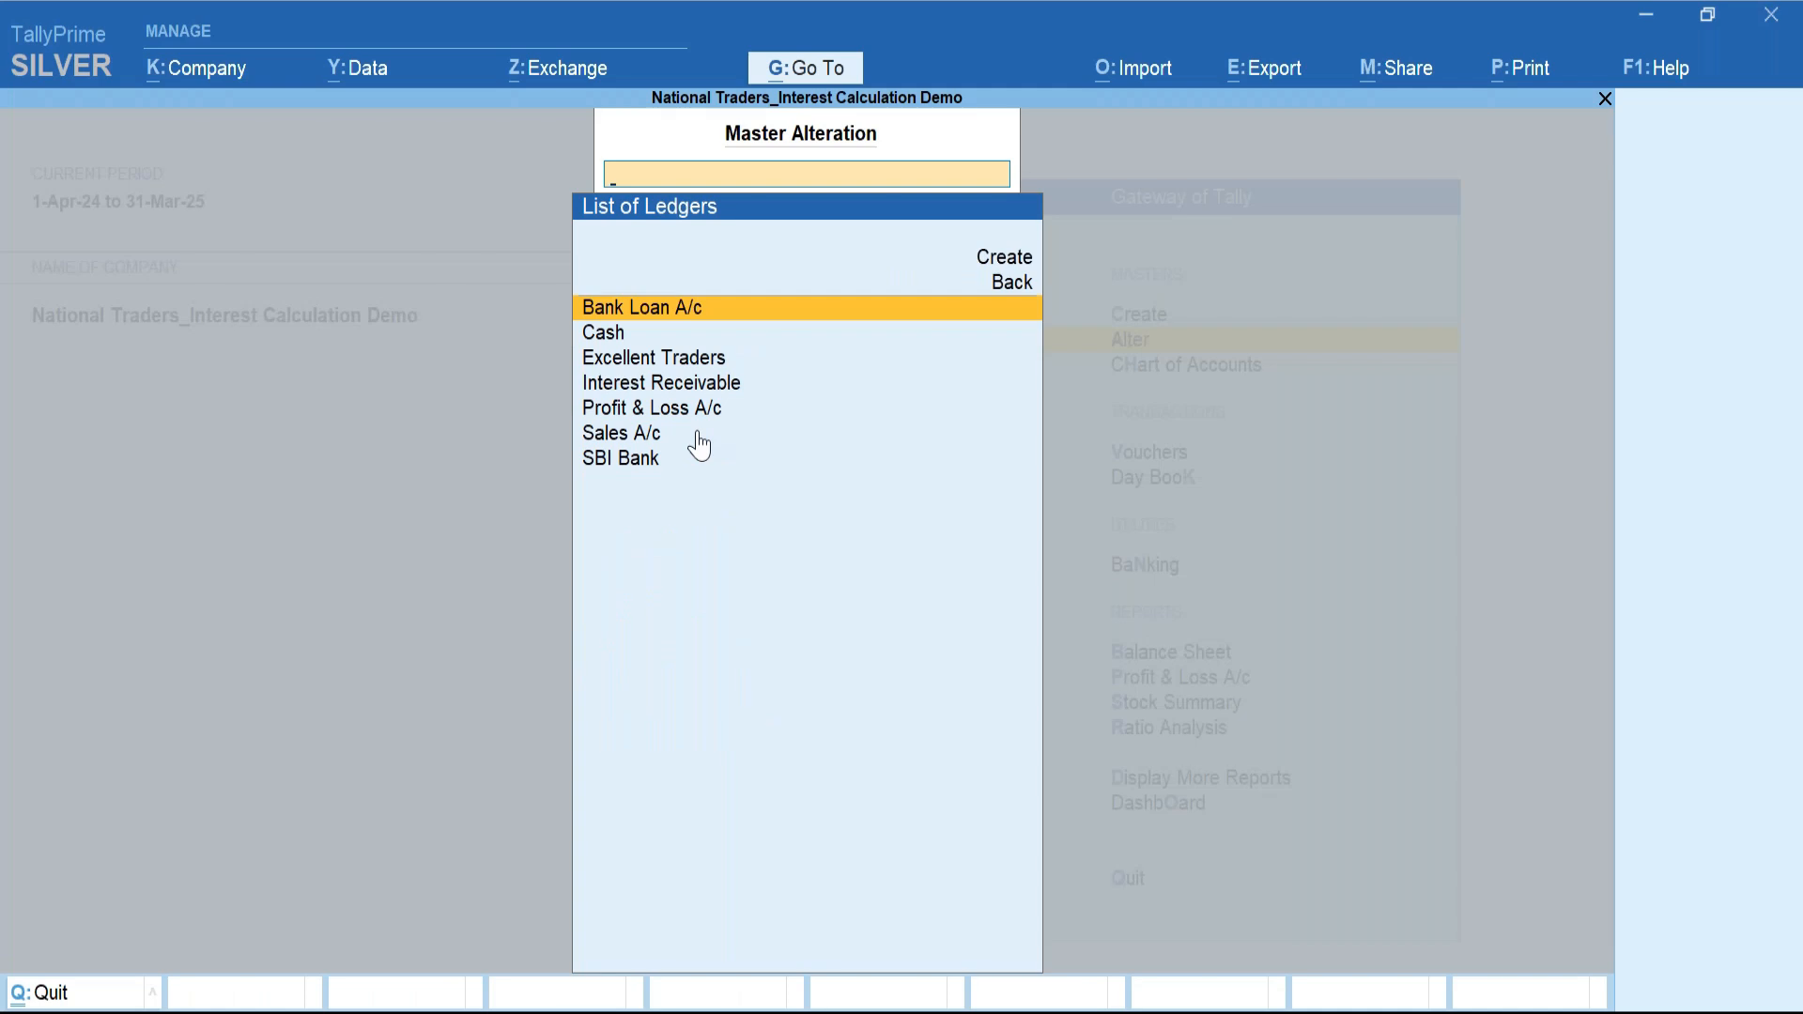
pyautogui.press('Return')
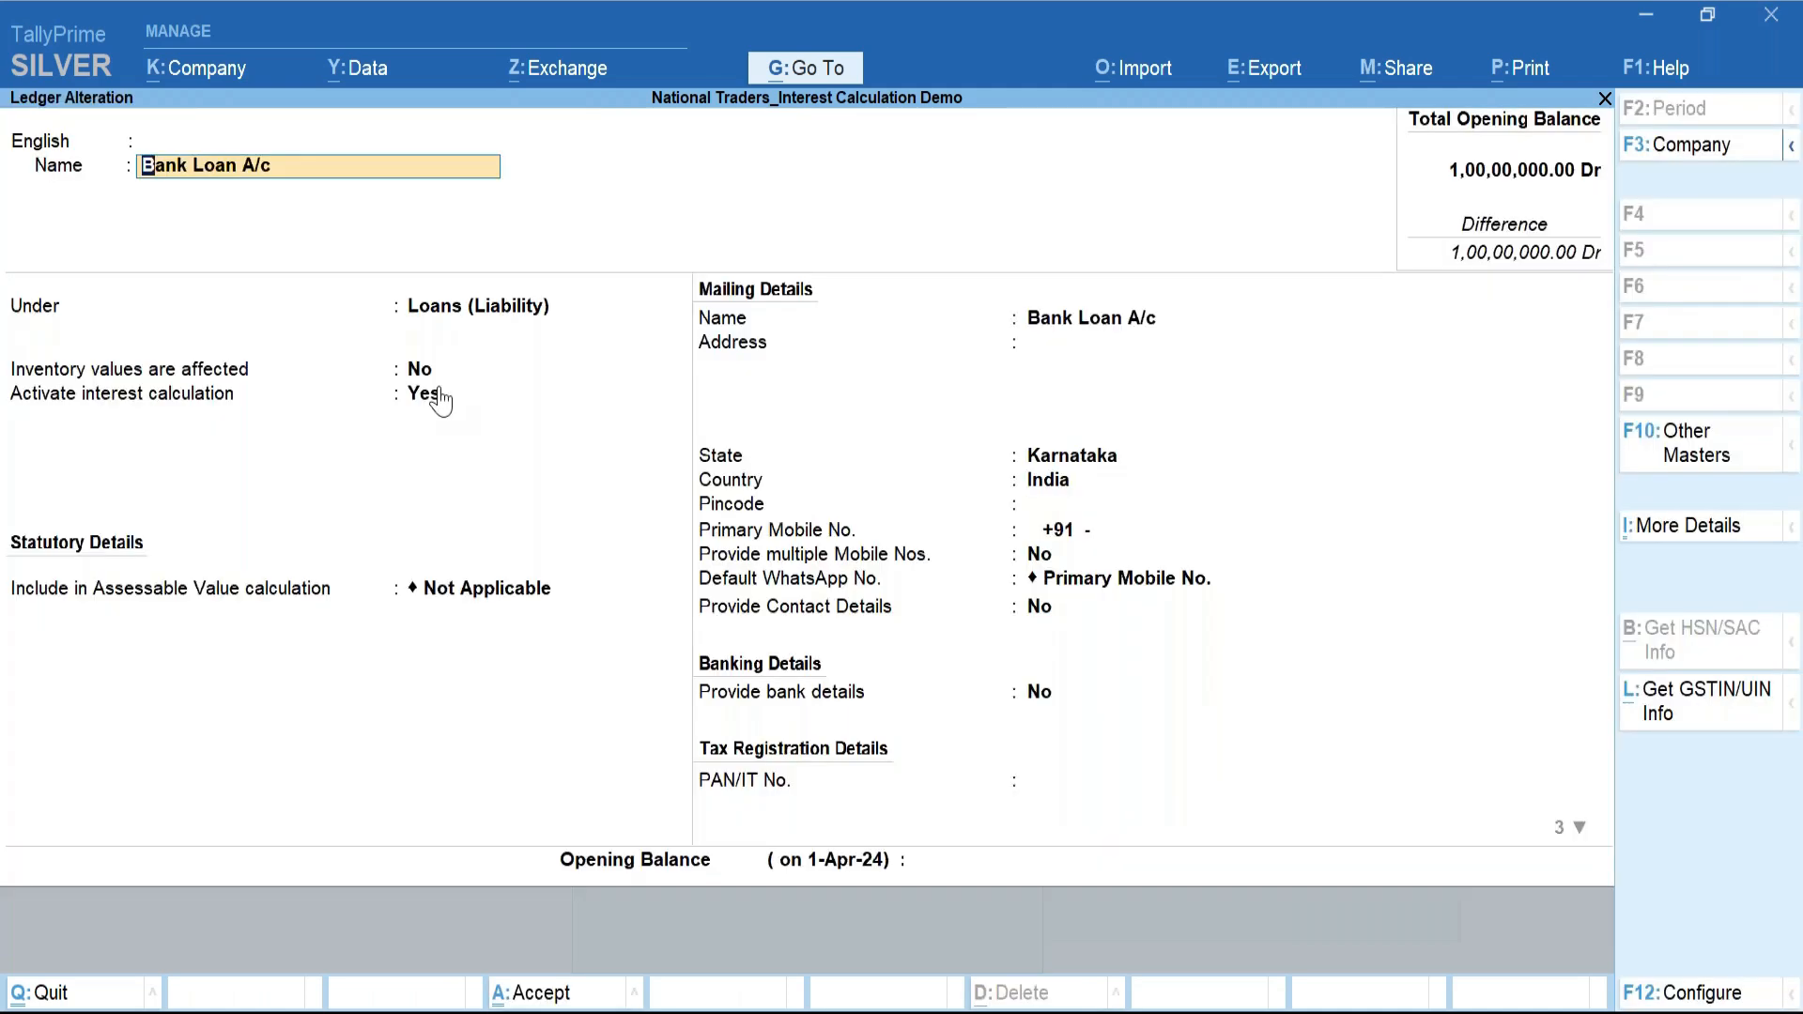
pyautogui.click(430, 389)
pyautogui.press('Return')
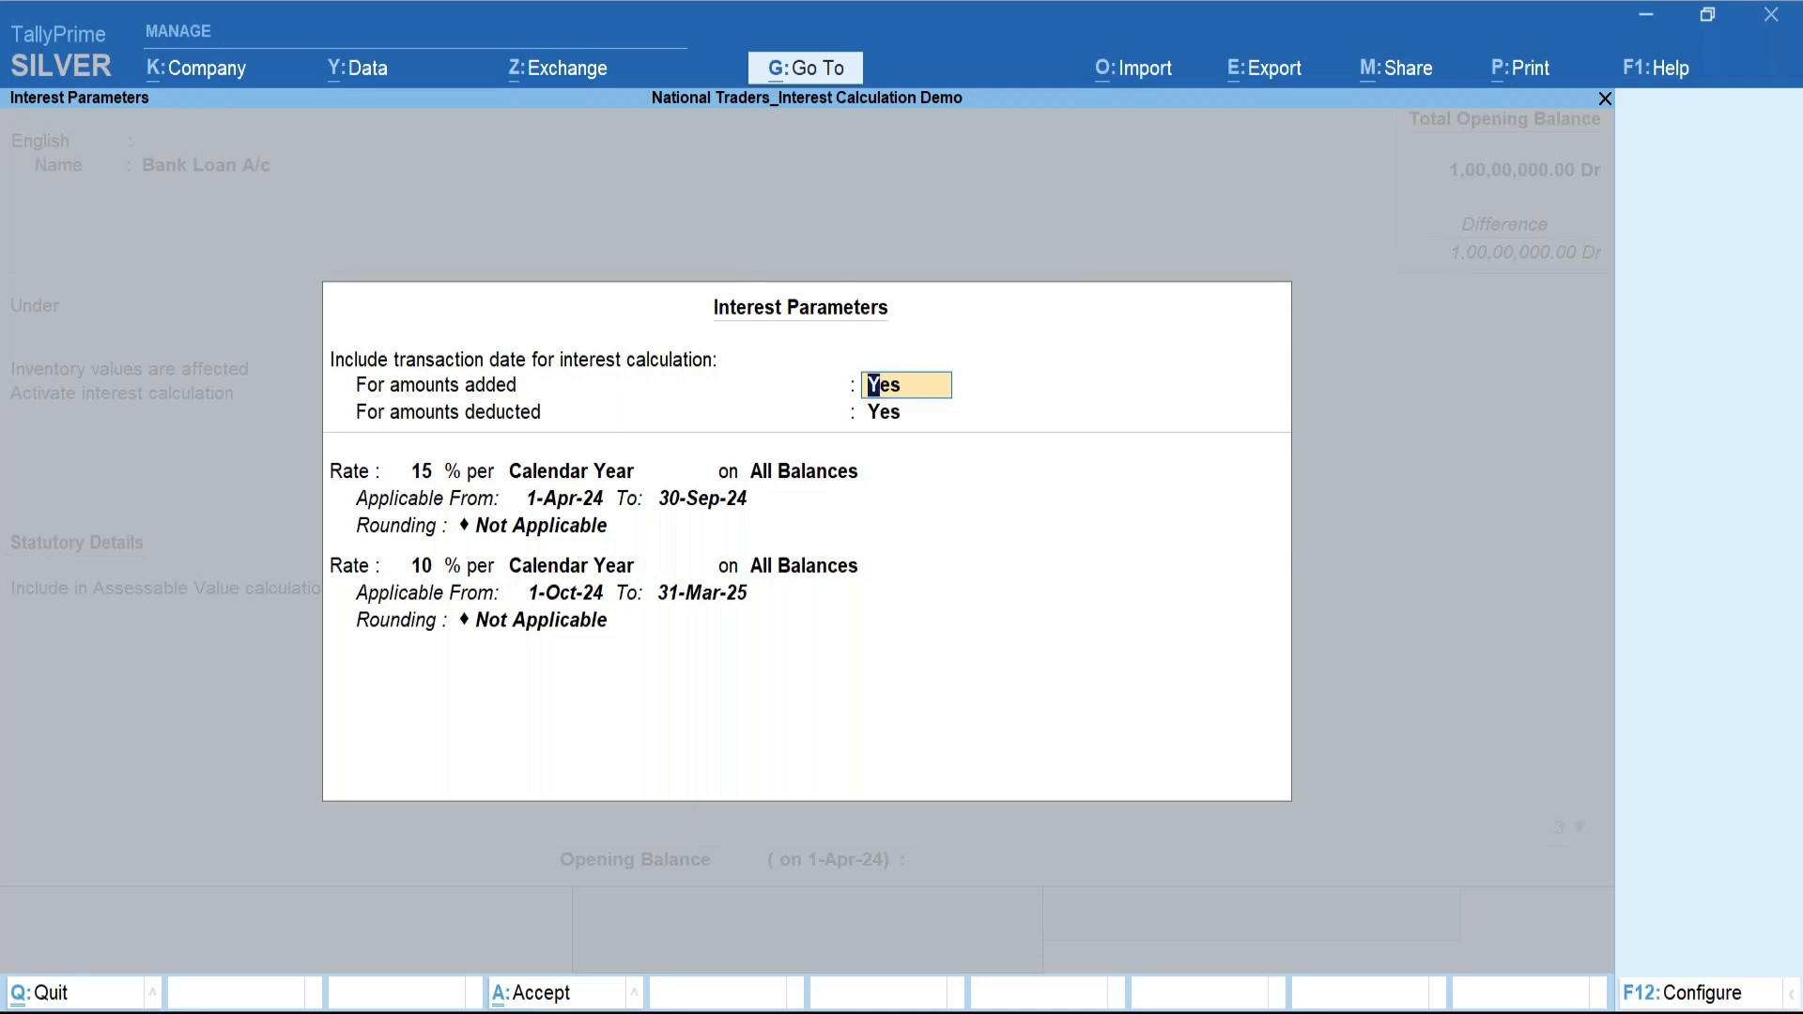
# Set inclusion of the transaction date in interest calculation to No for amounts added and deducted, and save the Bank Loan A/c ledger.
pyautogui.write('n')
pyautogui.press('Return')
pyautogui.write('n')
pyautogui.press('Return')
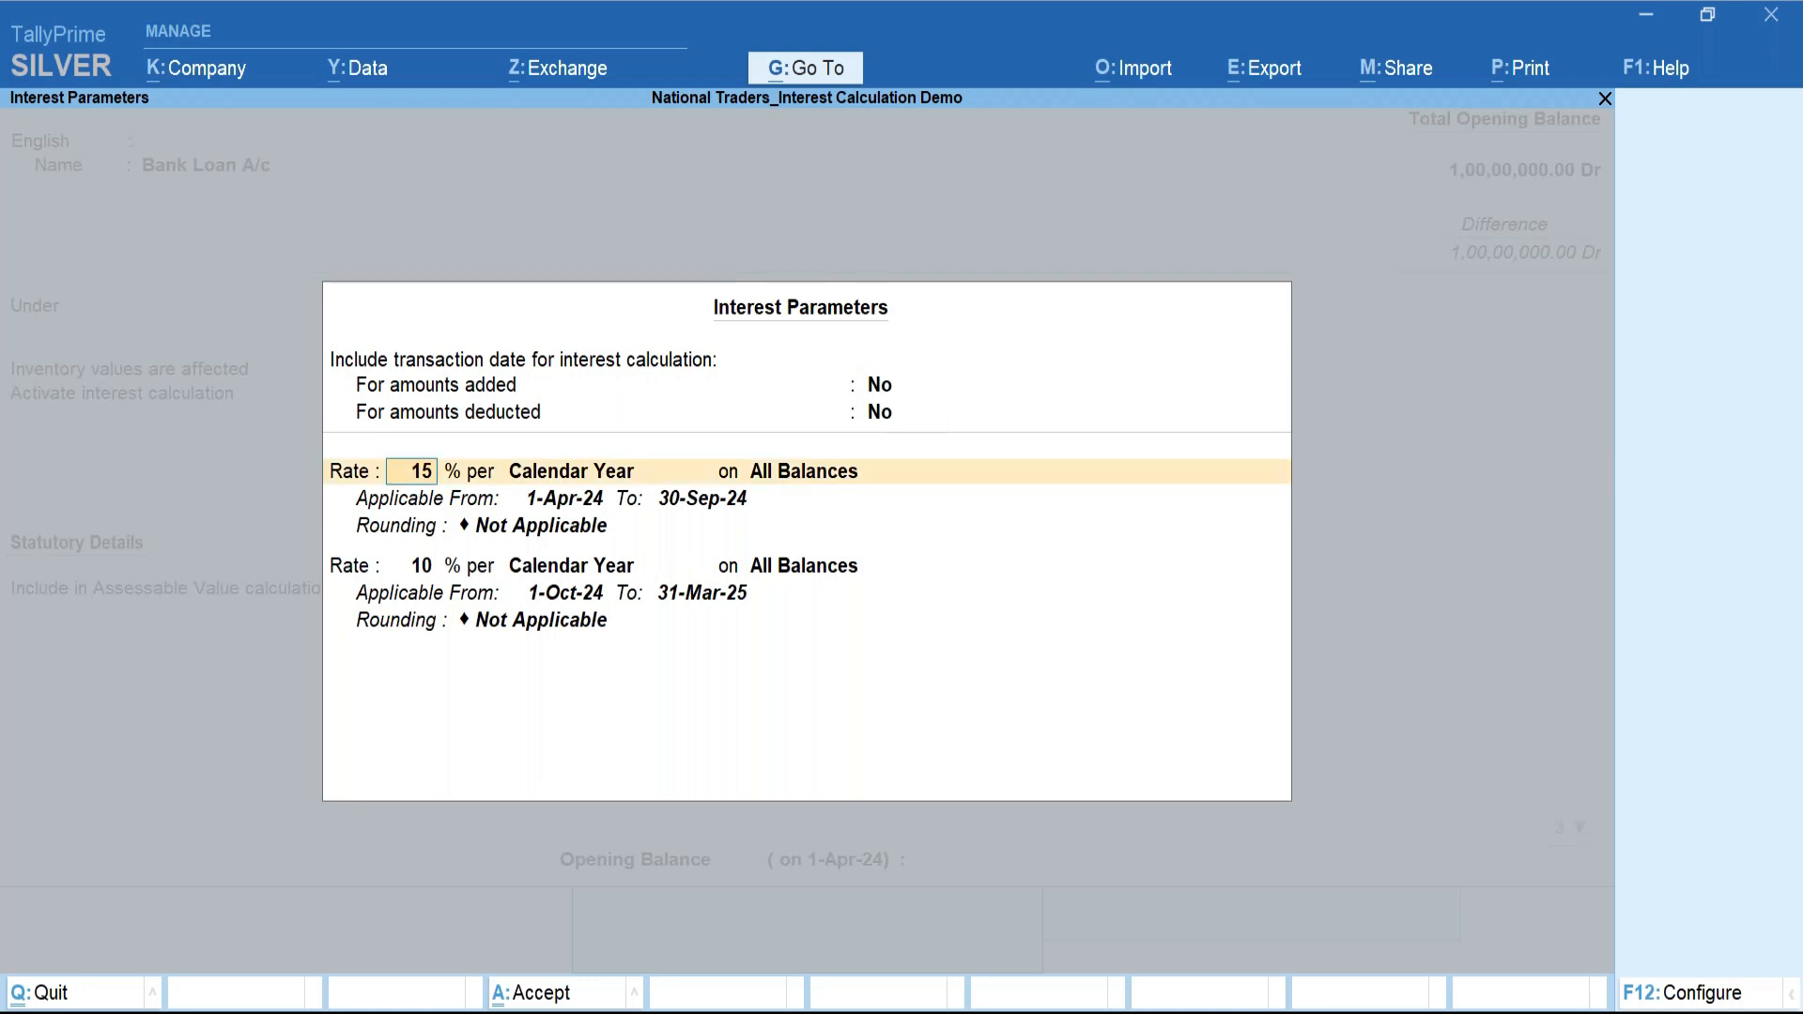
pyautogui.press('Return')
pyautogui.press('Return')
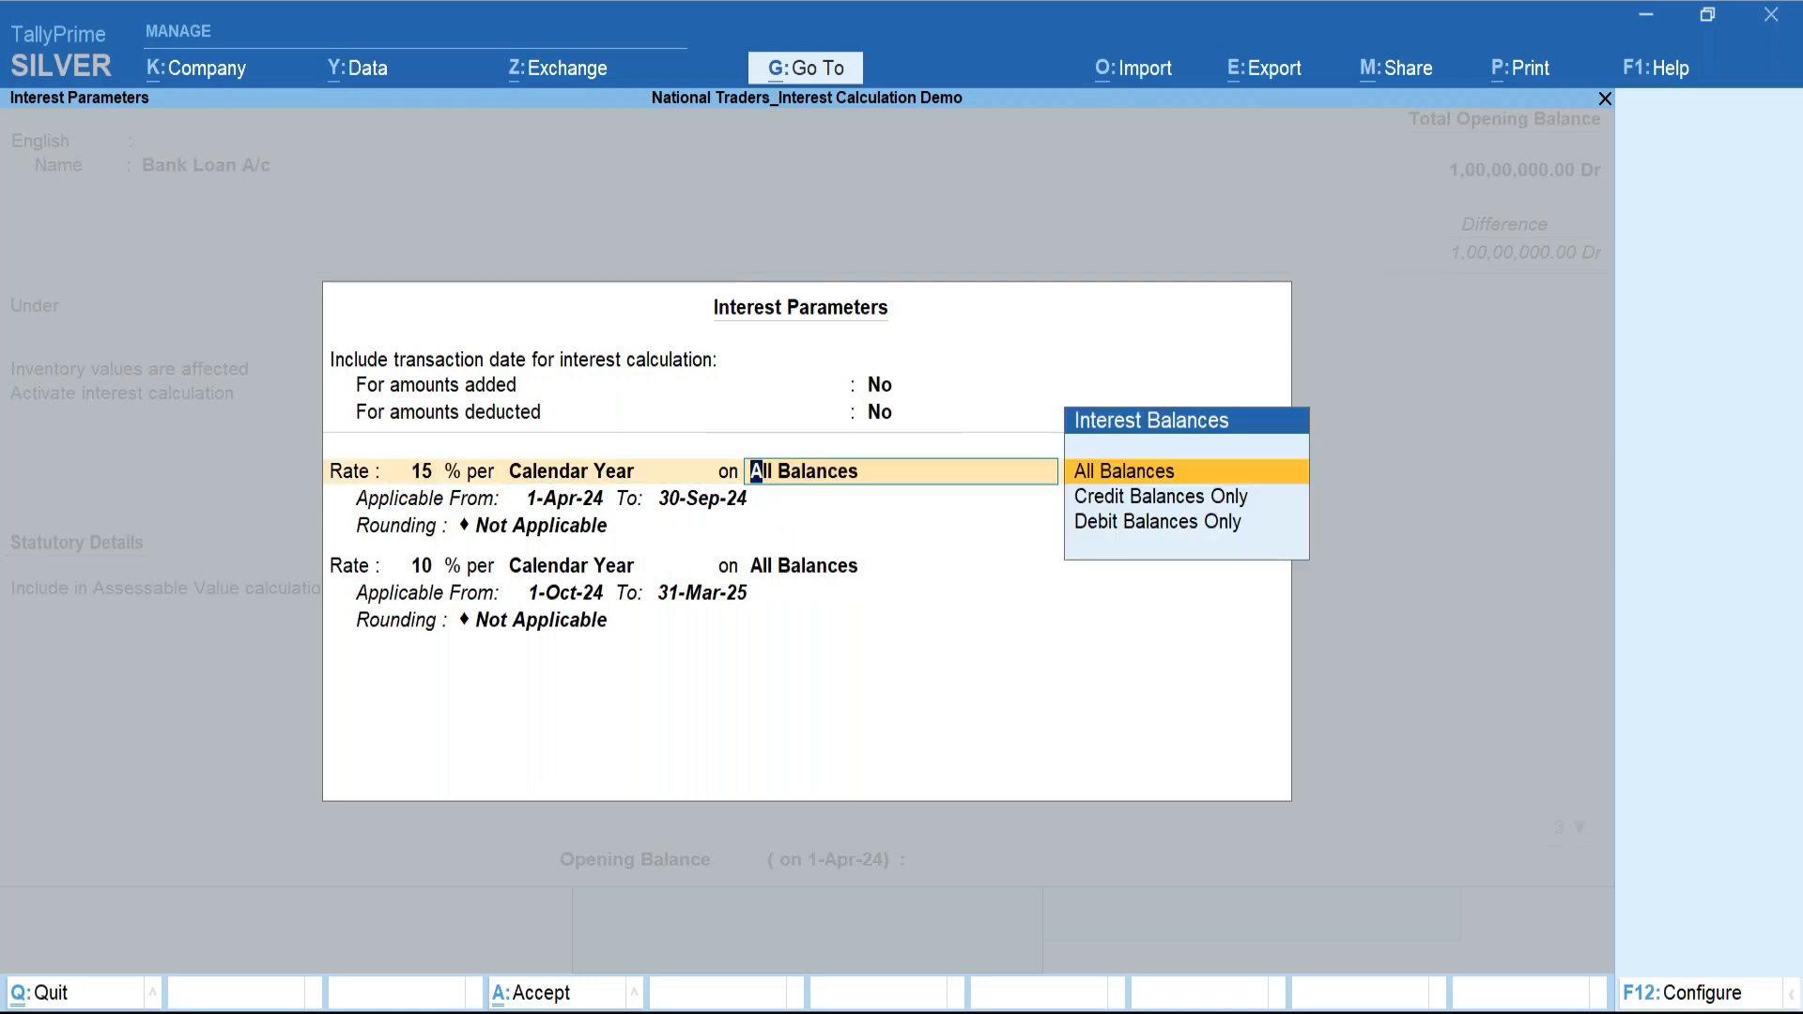
pyautogui.press('ctrl')
pyautogui.hotkey('ctrl', 'a')
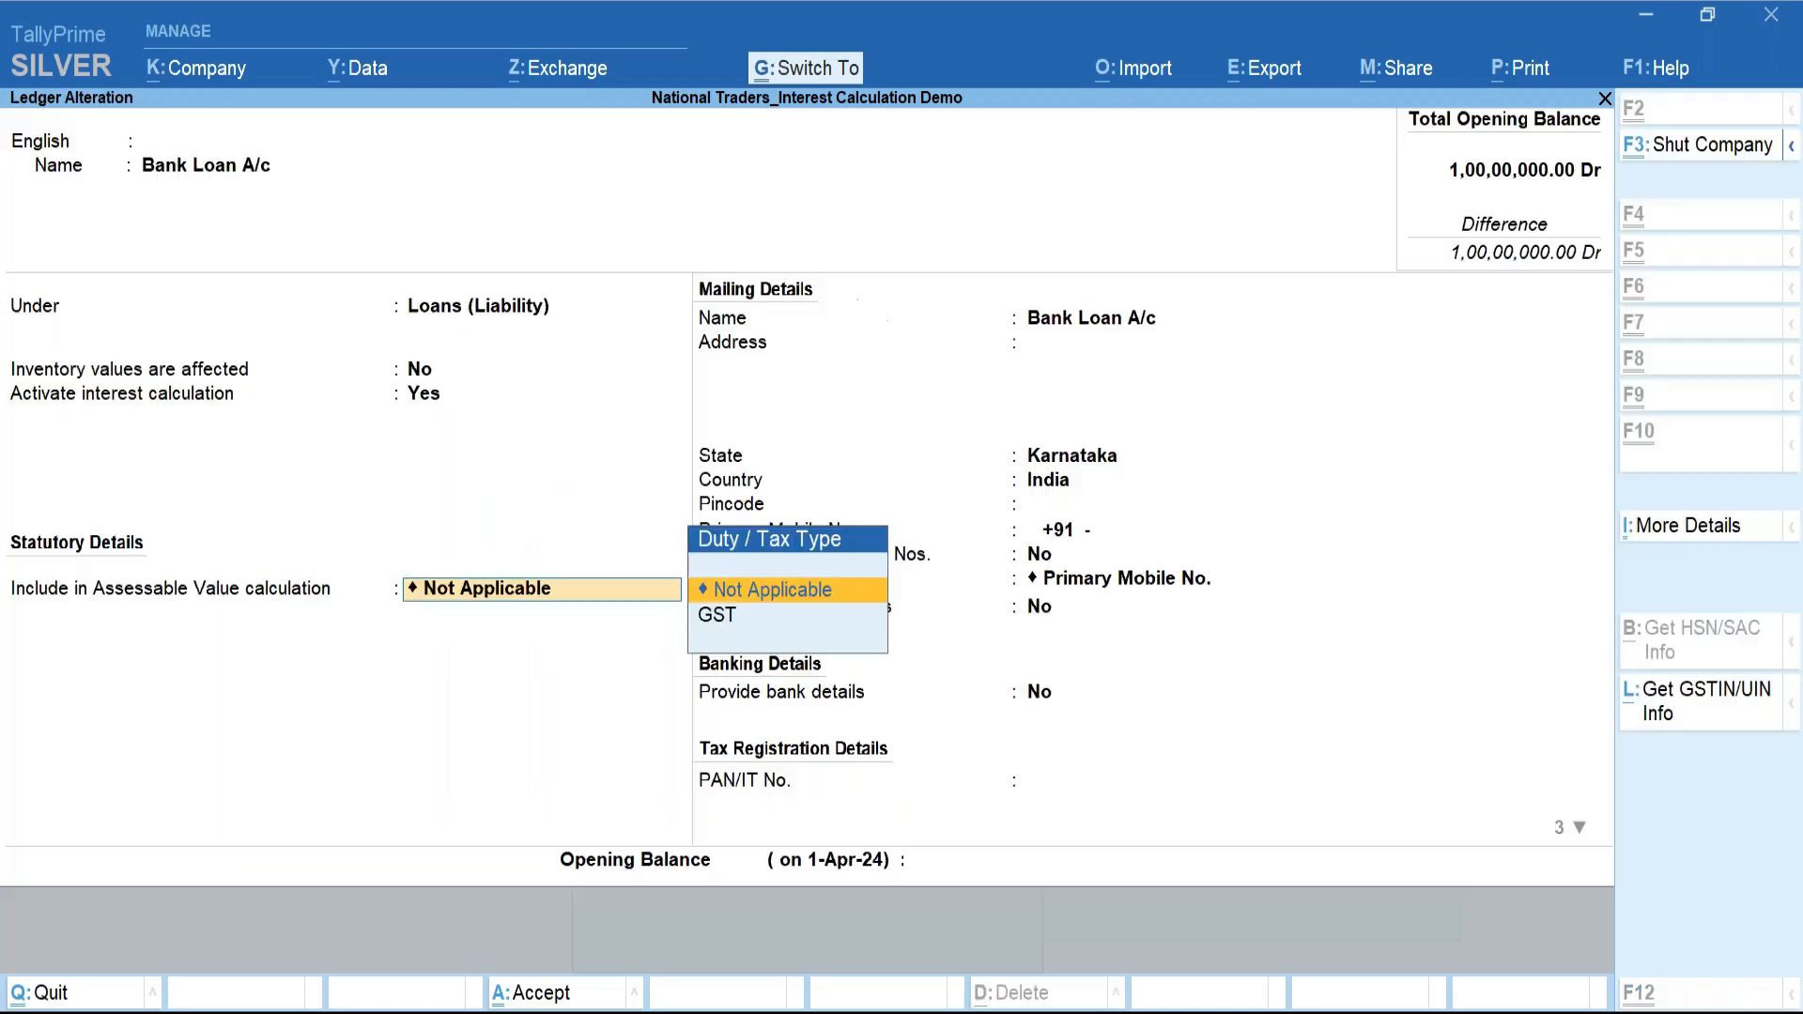
pyautogui.hotkey('ctrl', 'a')
pyautogui.press('Escape')
pyautogui.press('Escape')
# Start a Payment voucher dated 1-Jun-24.
pyautogui.press('Down')
pyautogui.press('Down')
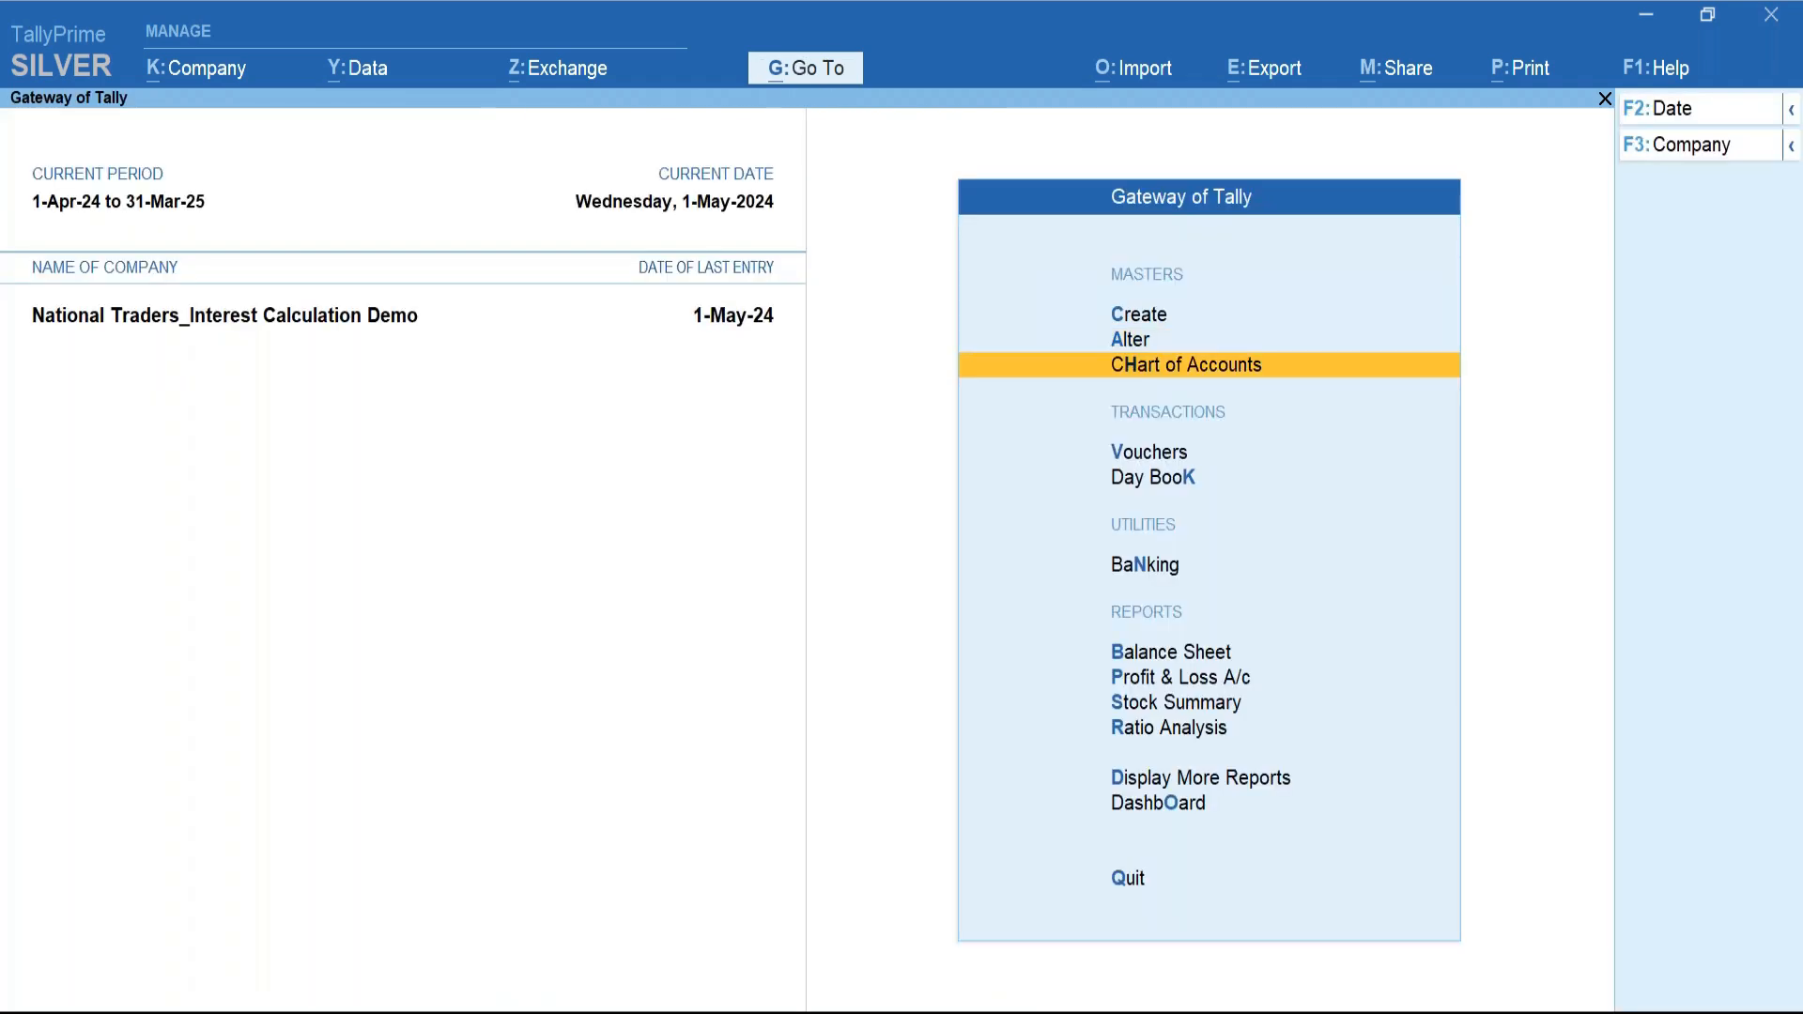
pyautogui.press('Return')
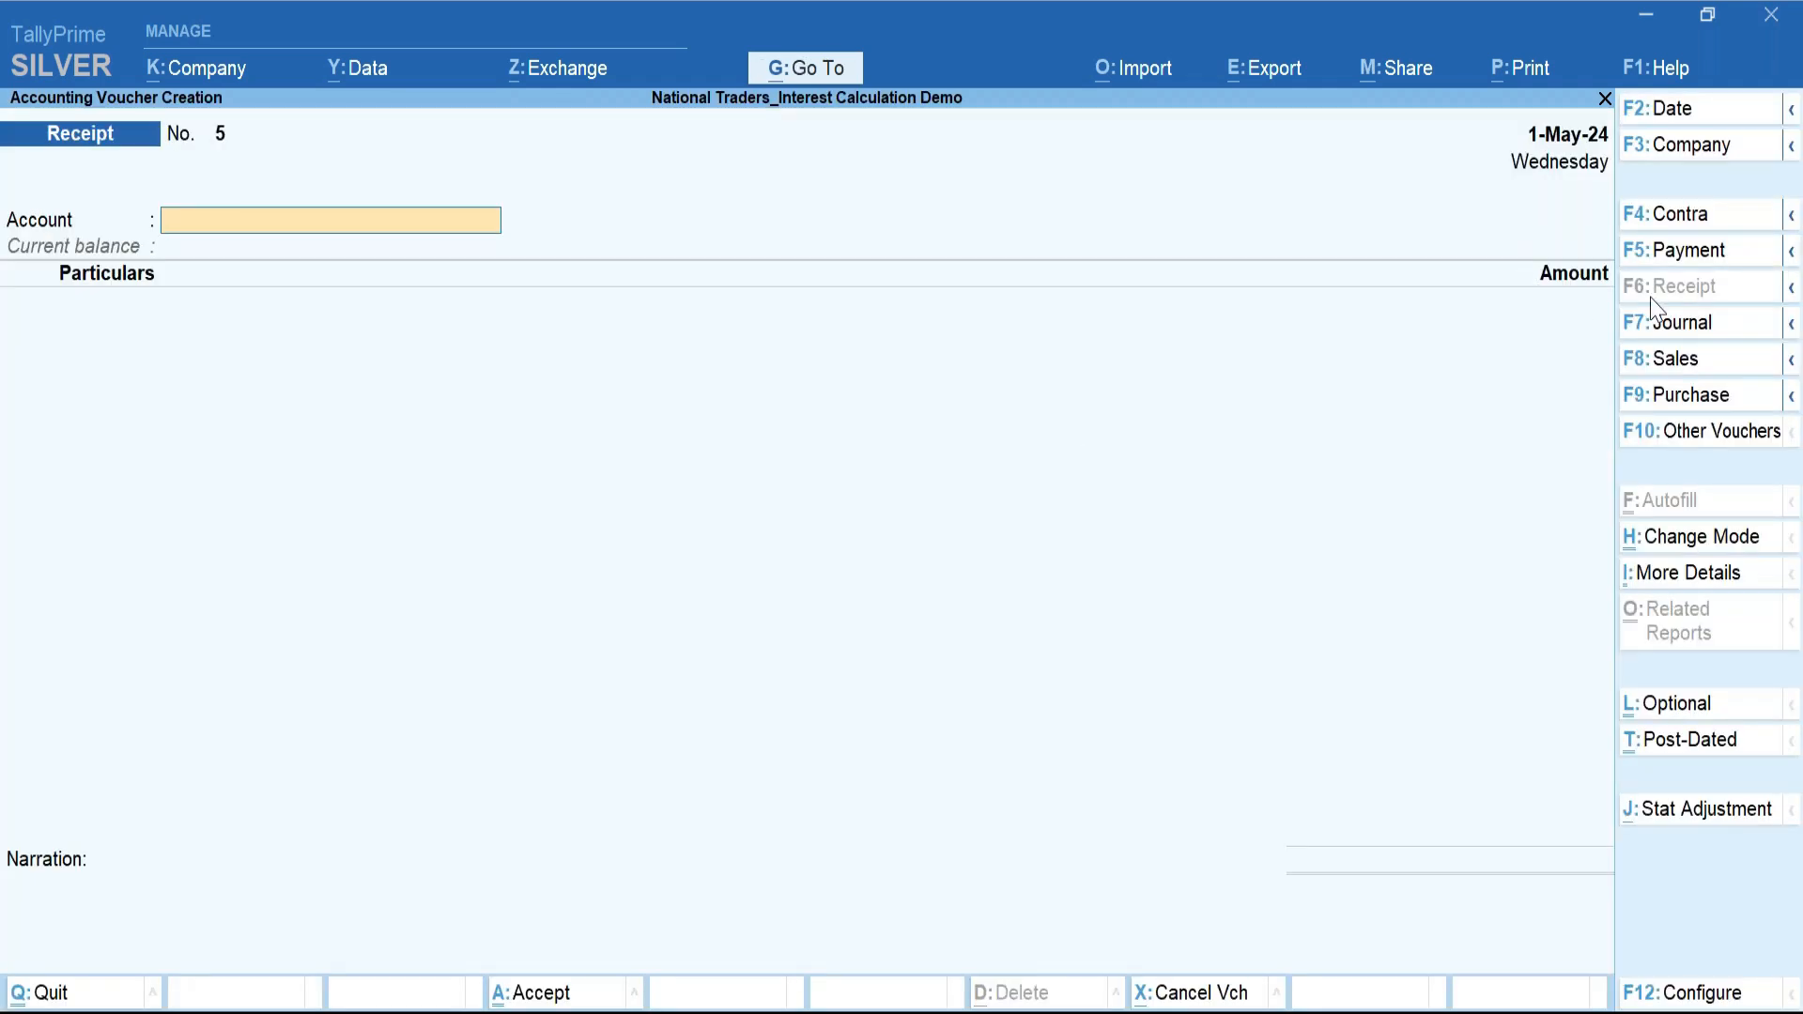
pyautogui.click(1679, 251)
pyautogui.click(1657, 108)
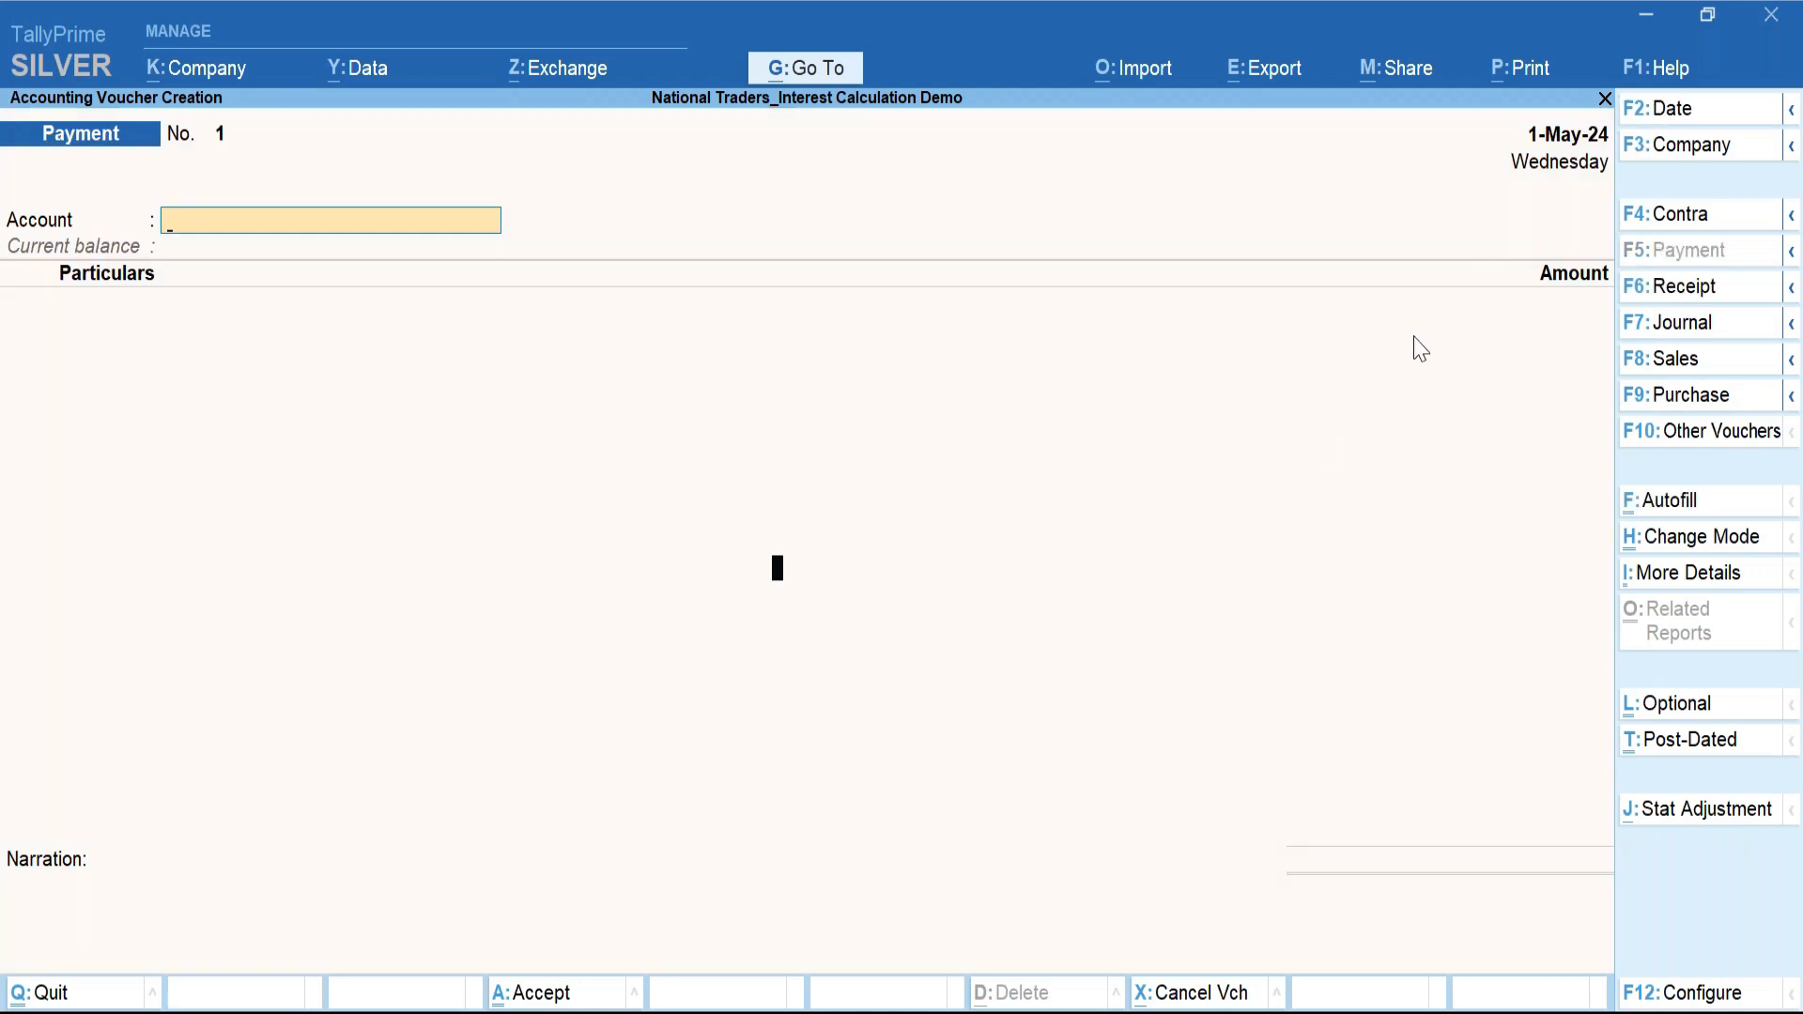
pyautogui.write('1jun')
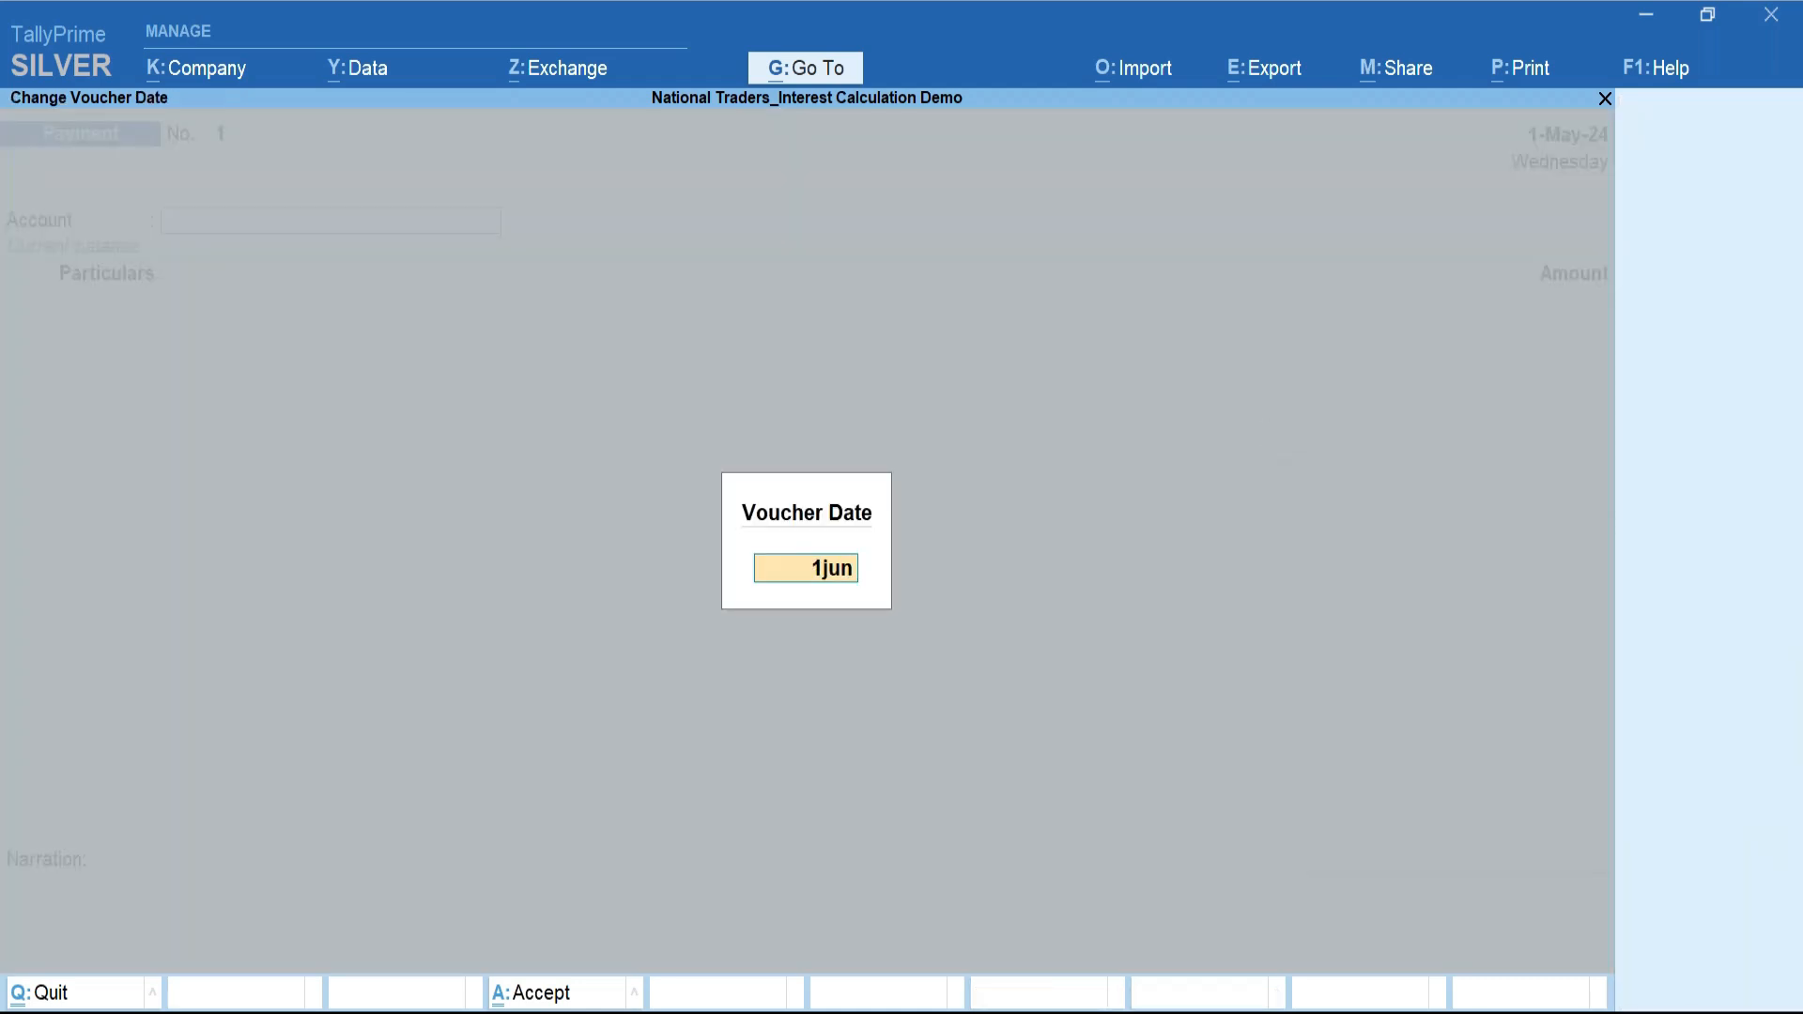
pyautogui.press('Return')
# Choose SBI Bank as the payment's account and enter Bank Loan A/c in the particulars with an amount of 10,000.
pyautogui.press('Down')
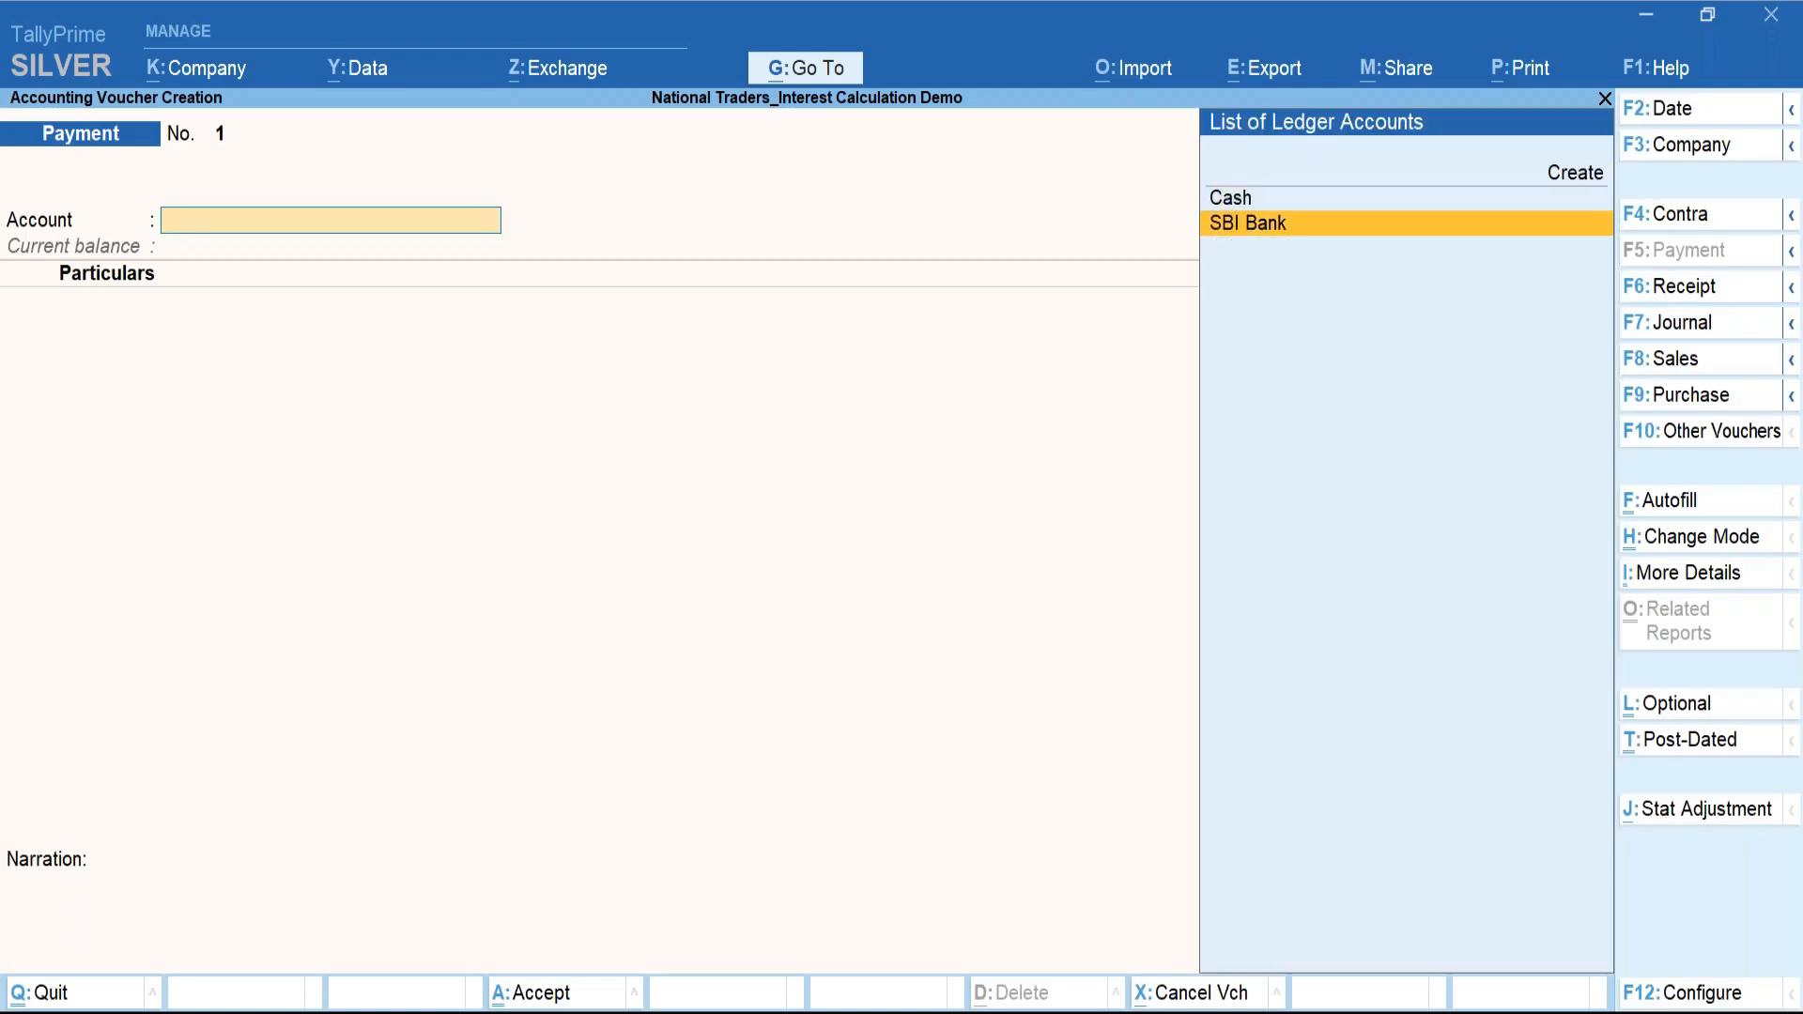
pyautogui.press('Return')
pyautogui.press('Down')
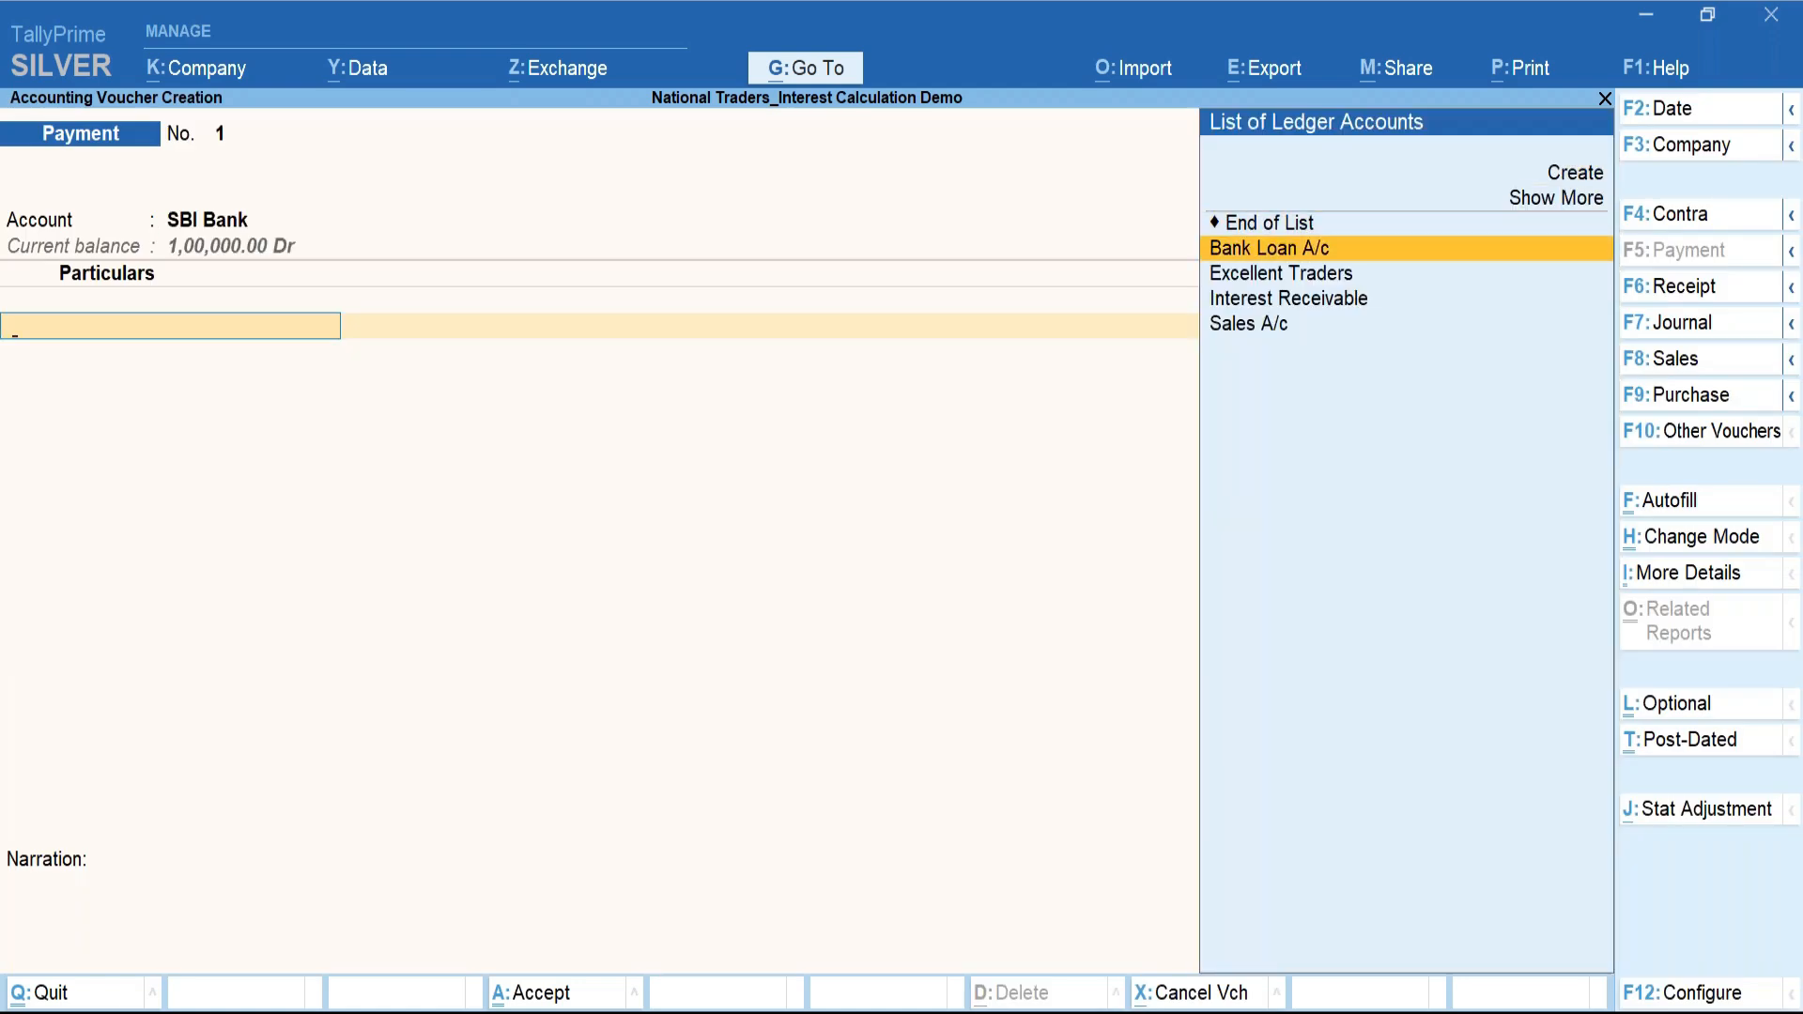
pyautogui.press('Return')
pyautogui.write('10,000')
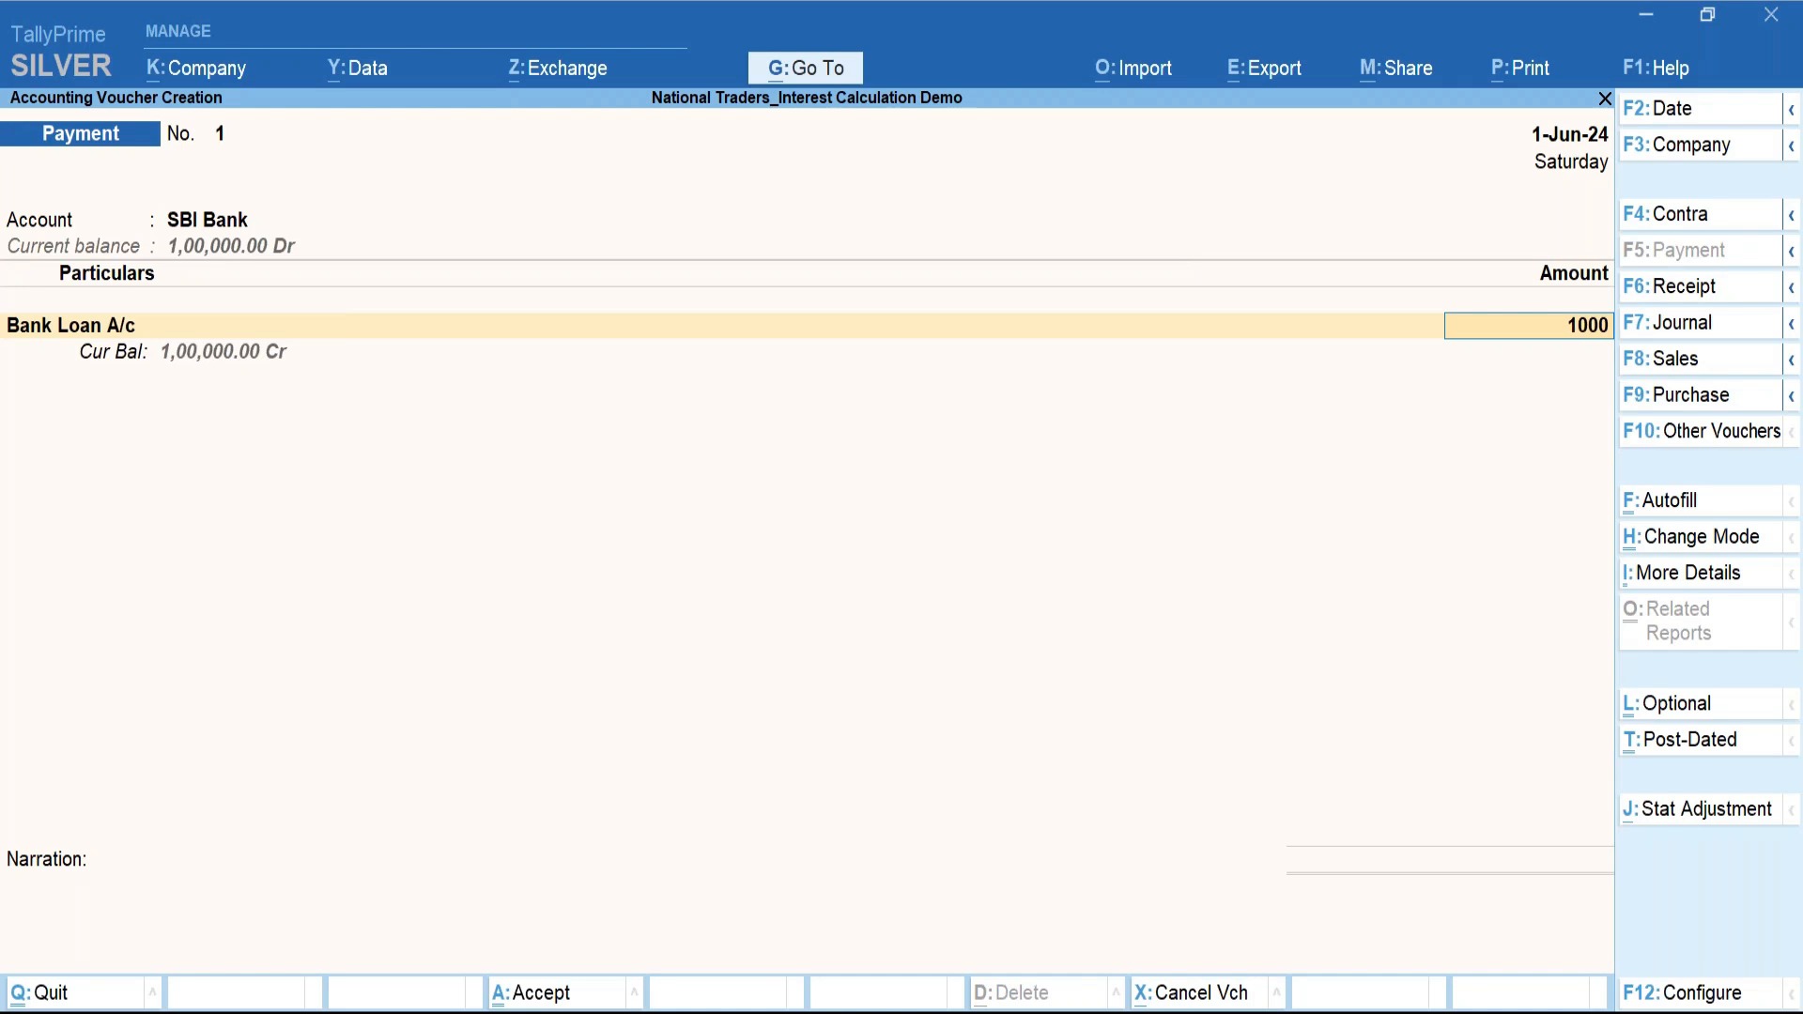
pyautogui.press('Return')
pyautogui.press('Return')
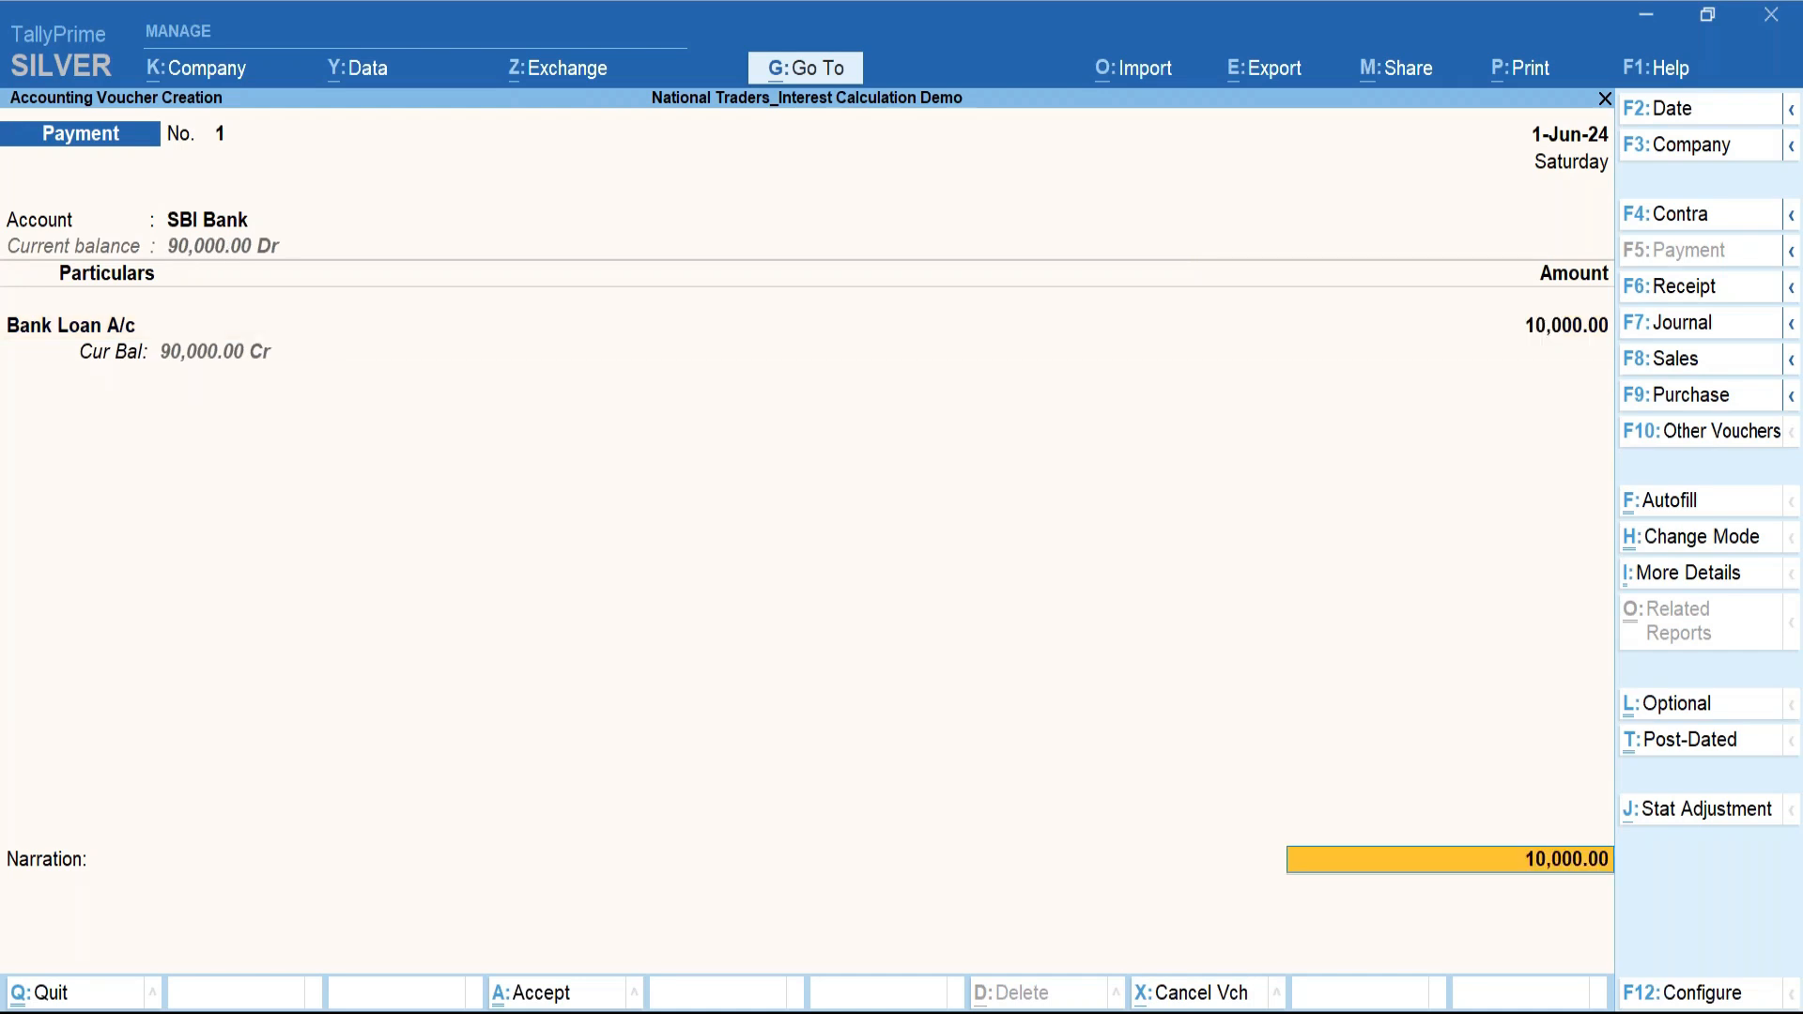
# Allocate the SBI Bank amount as a Cheque dated 1-Jun-24 without an instrument number, save the payment and leave voucher creation.
pyautogui.press('Return')
pyautogui.press('Return')
pyautogui.press('Return')
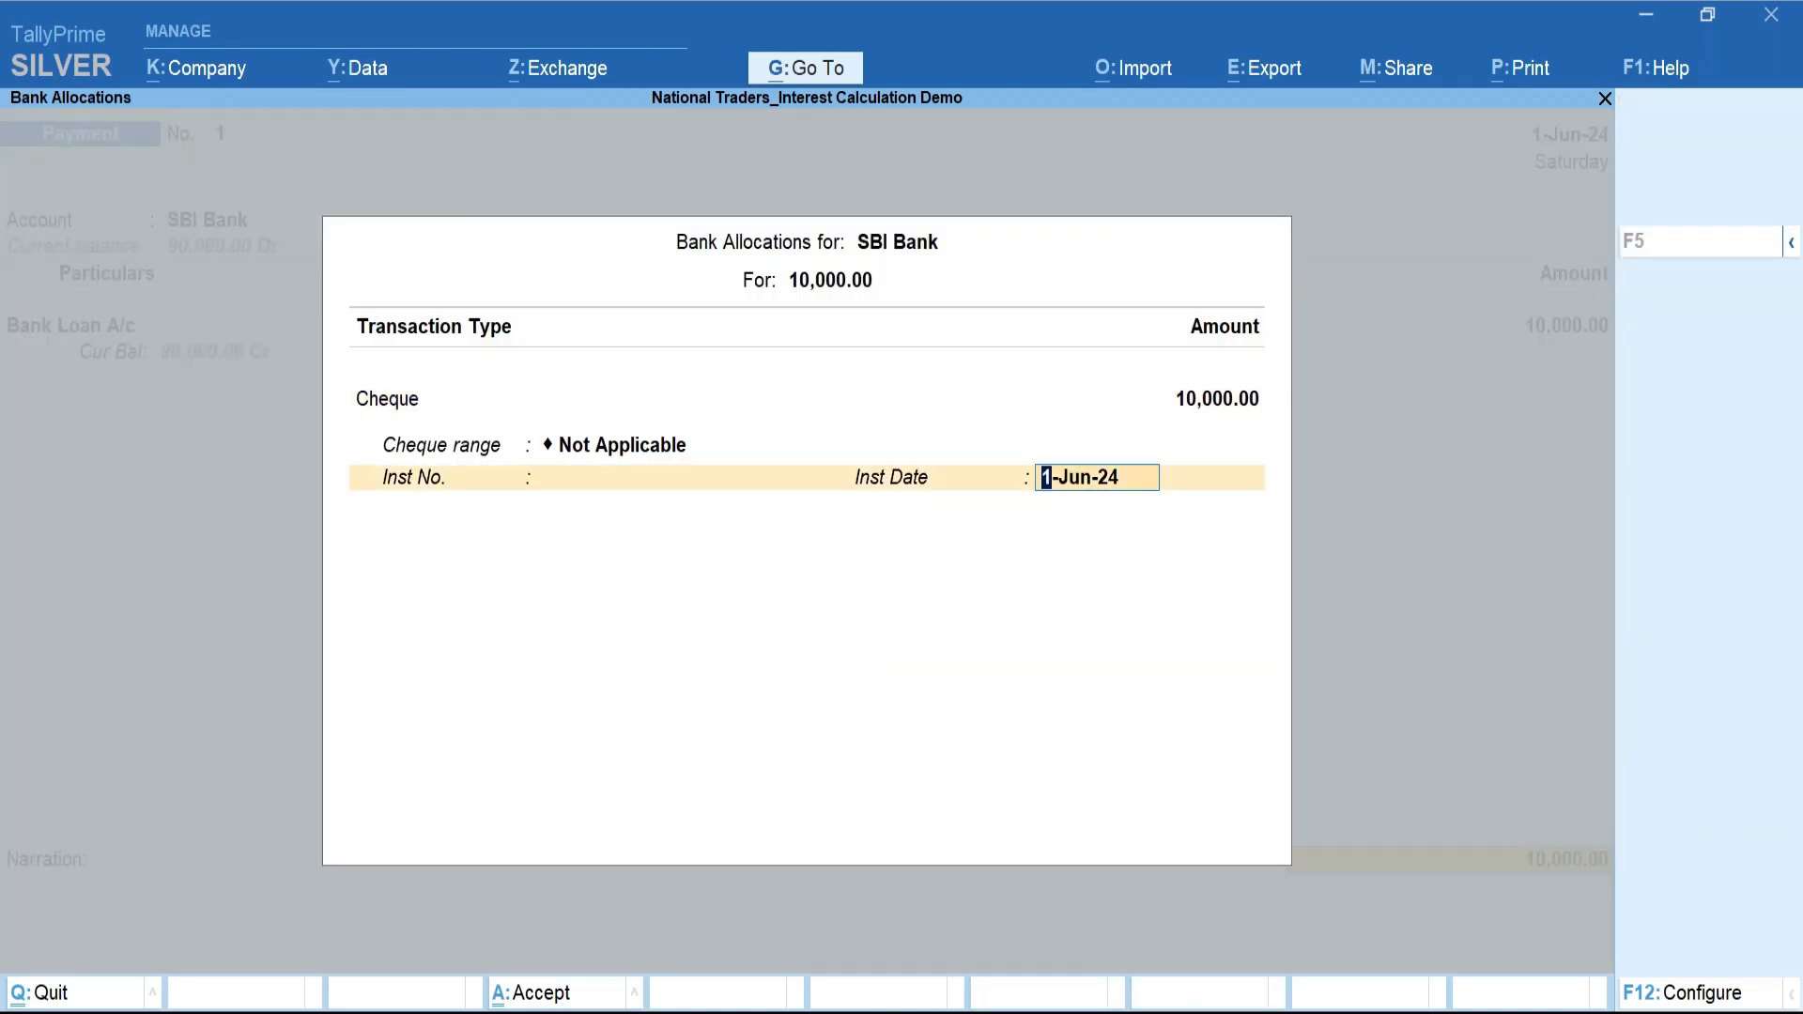
pyautogui.press('Return')
pyautogui.press('Return')
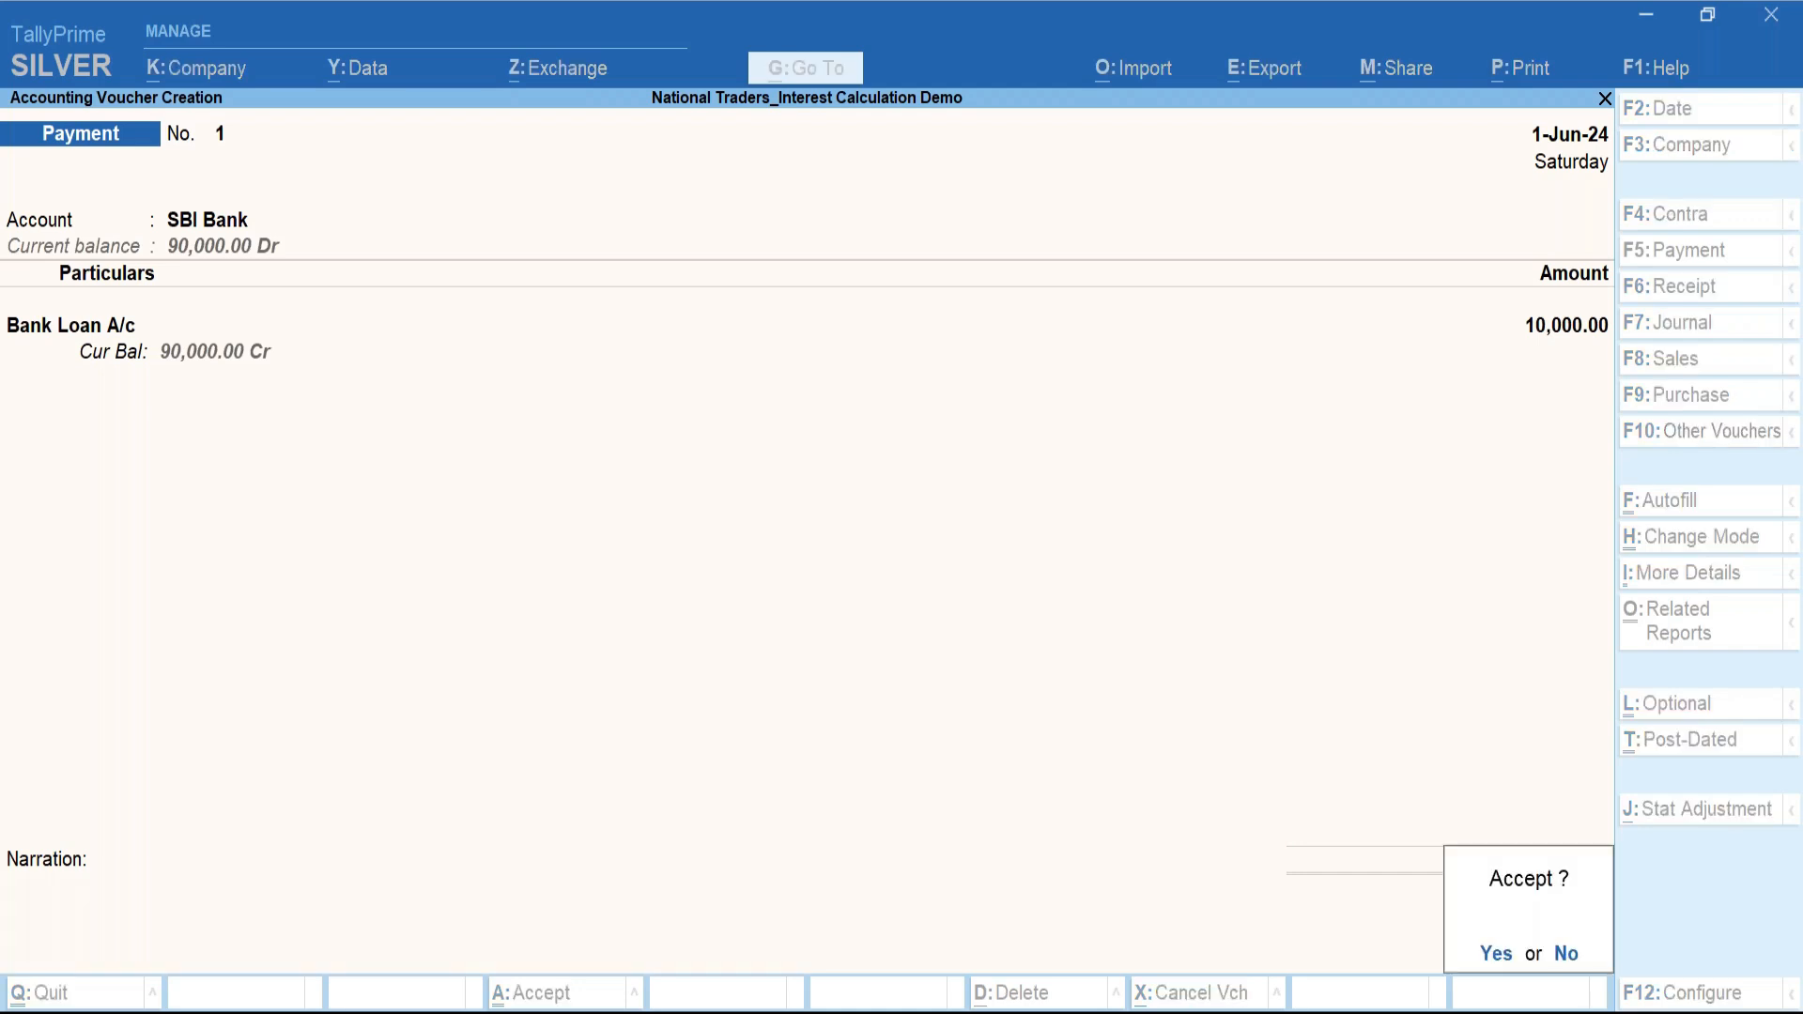
pyautogui.press('y')
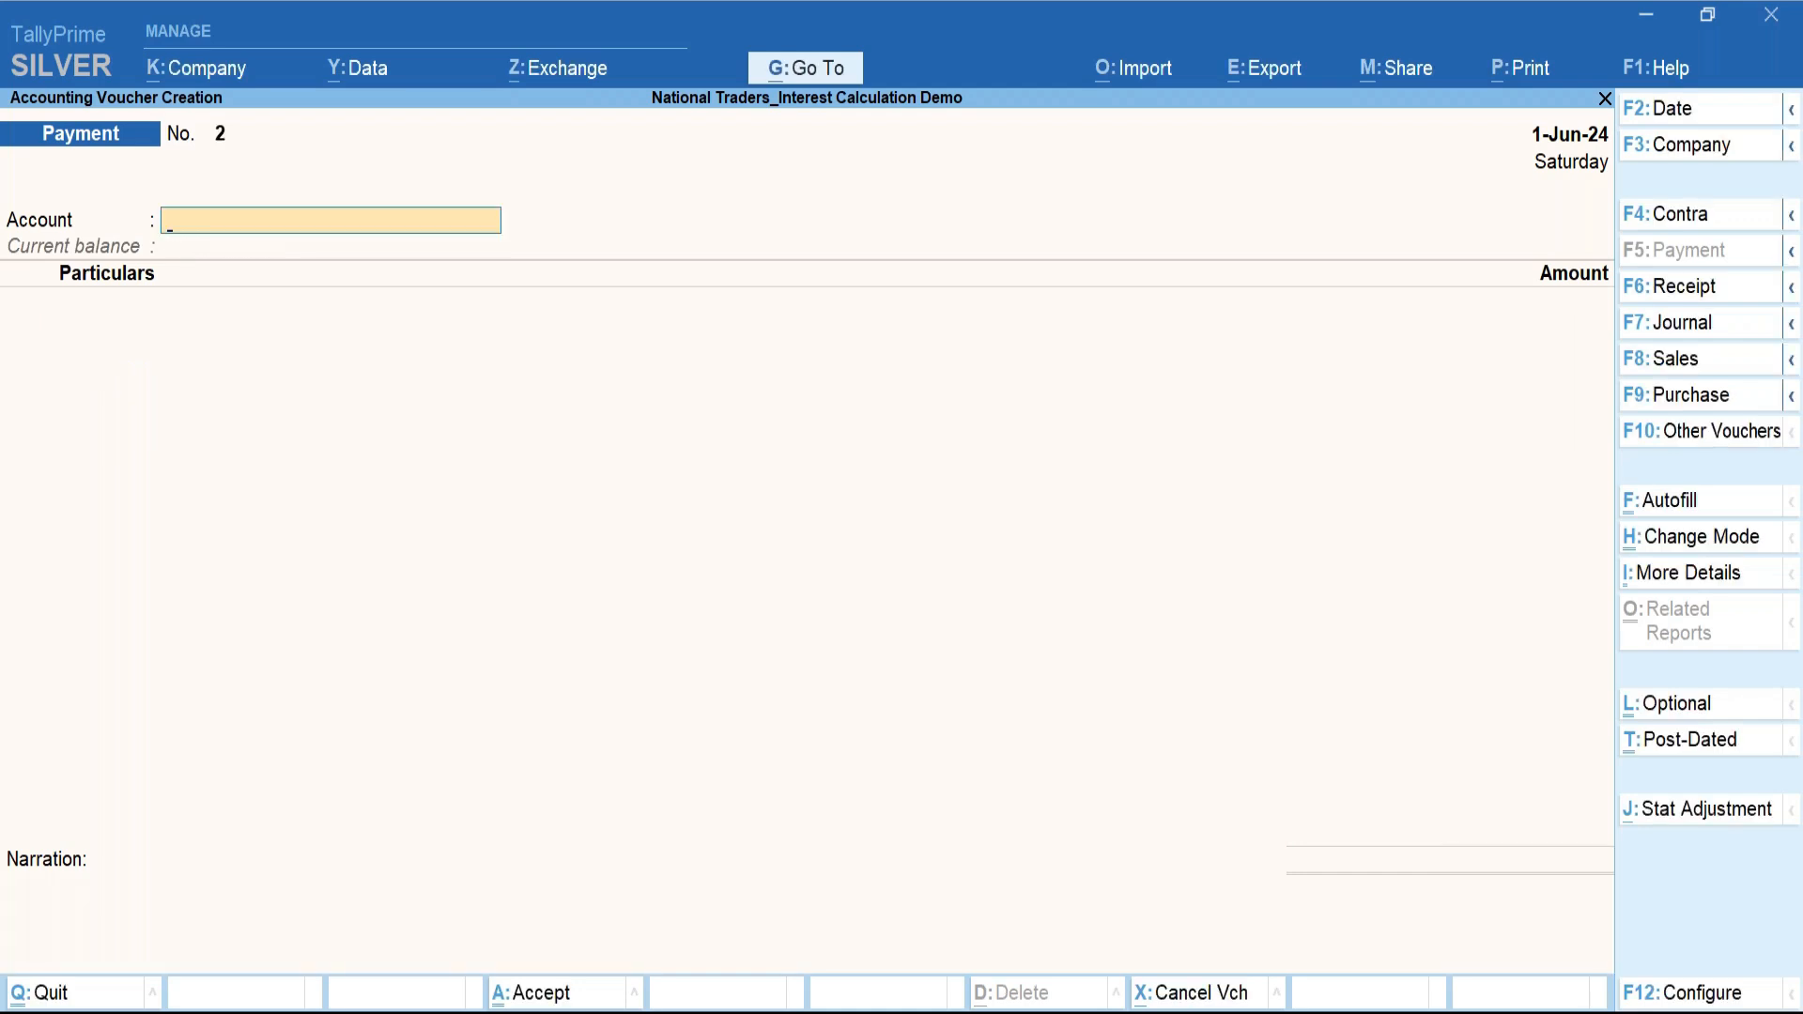
pyautogui.press('Escape')
pyautogui.press('y')
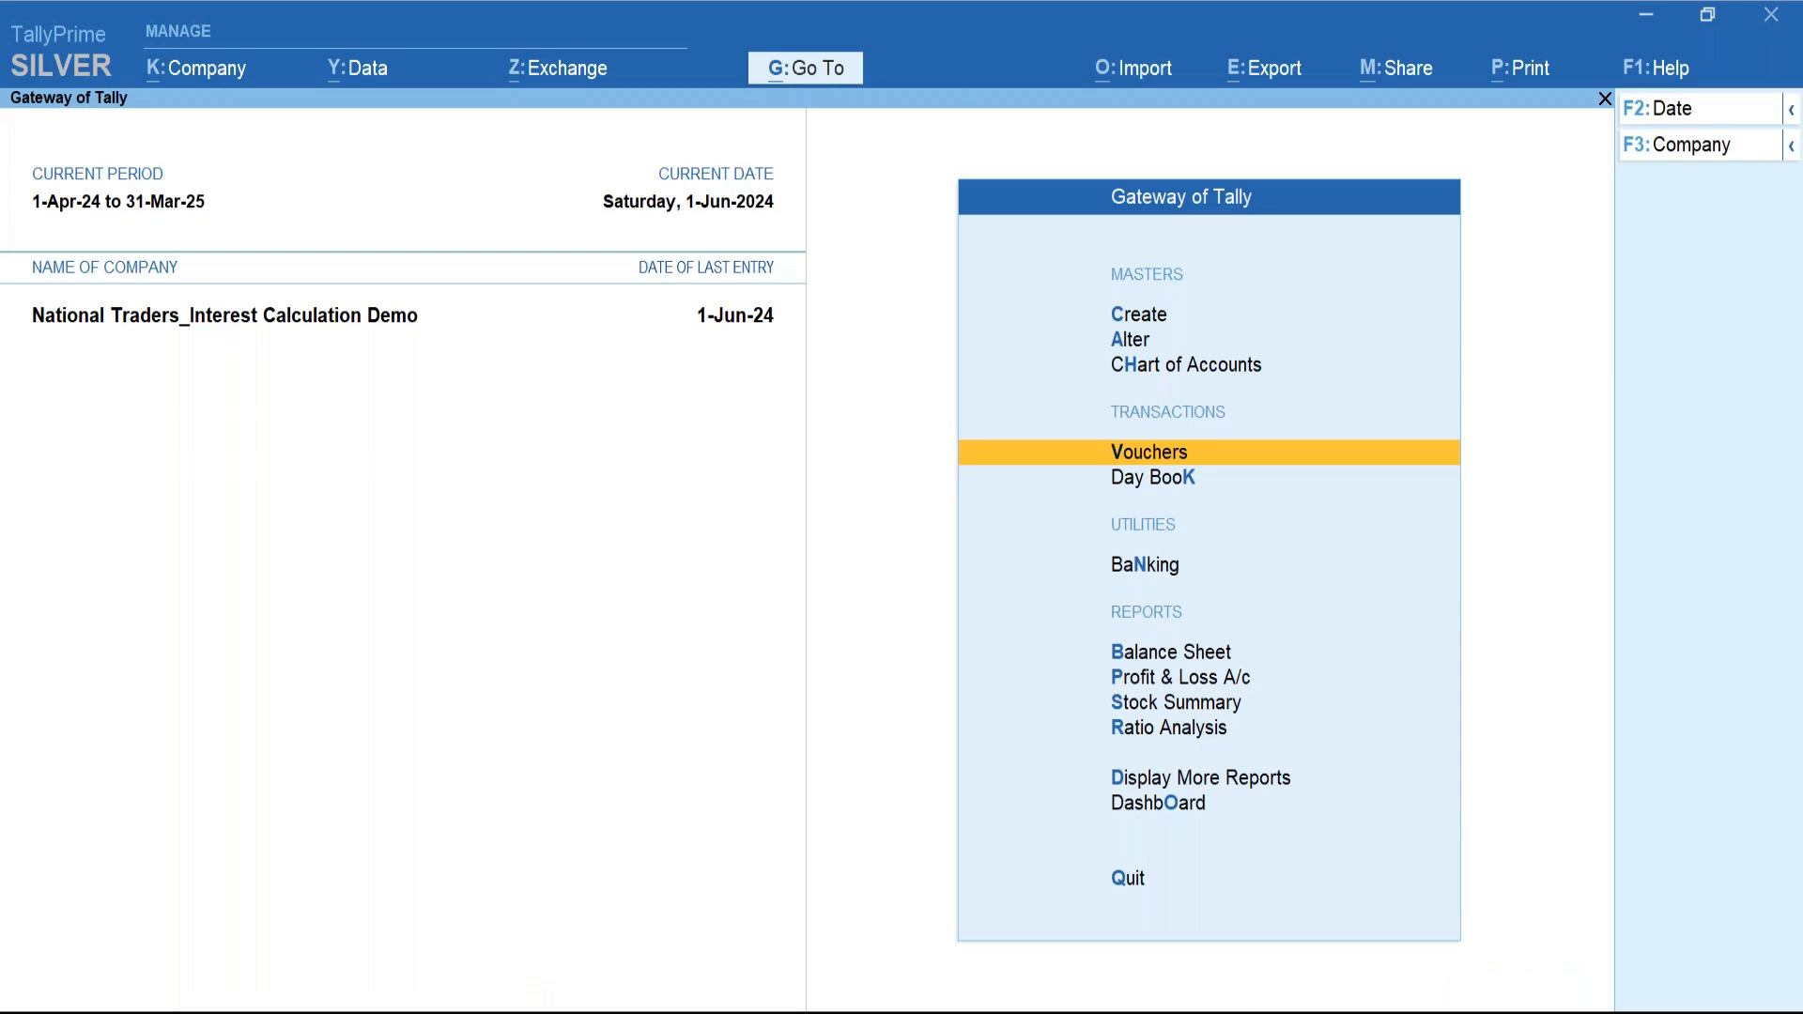
# Open the ledger interest calculation report for Bank Loan A/c.
pyautogui.press('d')
pyautogui.press('Down')
pyautogui.press('Down')
pyautogui.press('Down')
pyautogui.press('Down')
pyautogui.press('Down')
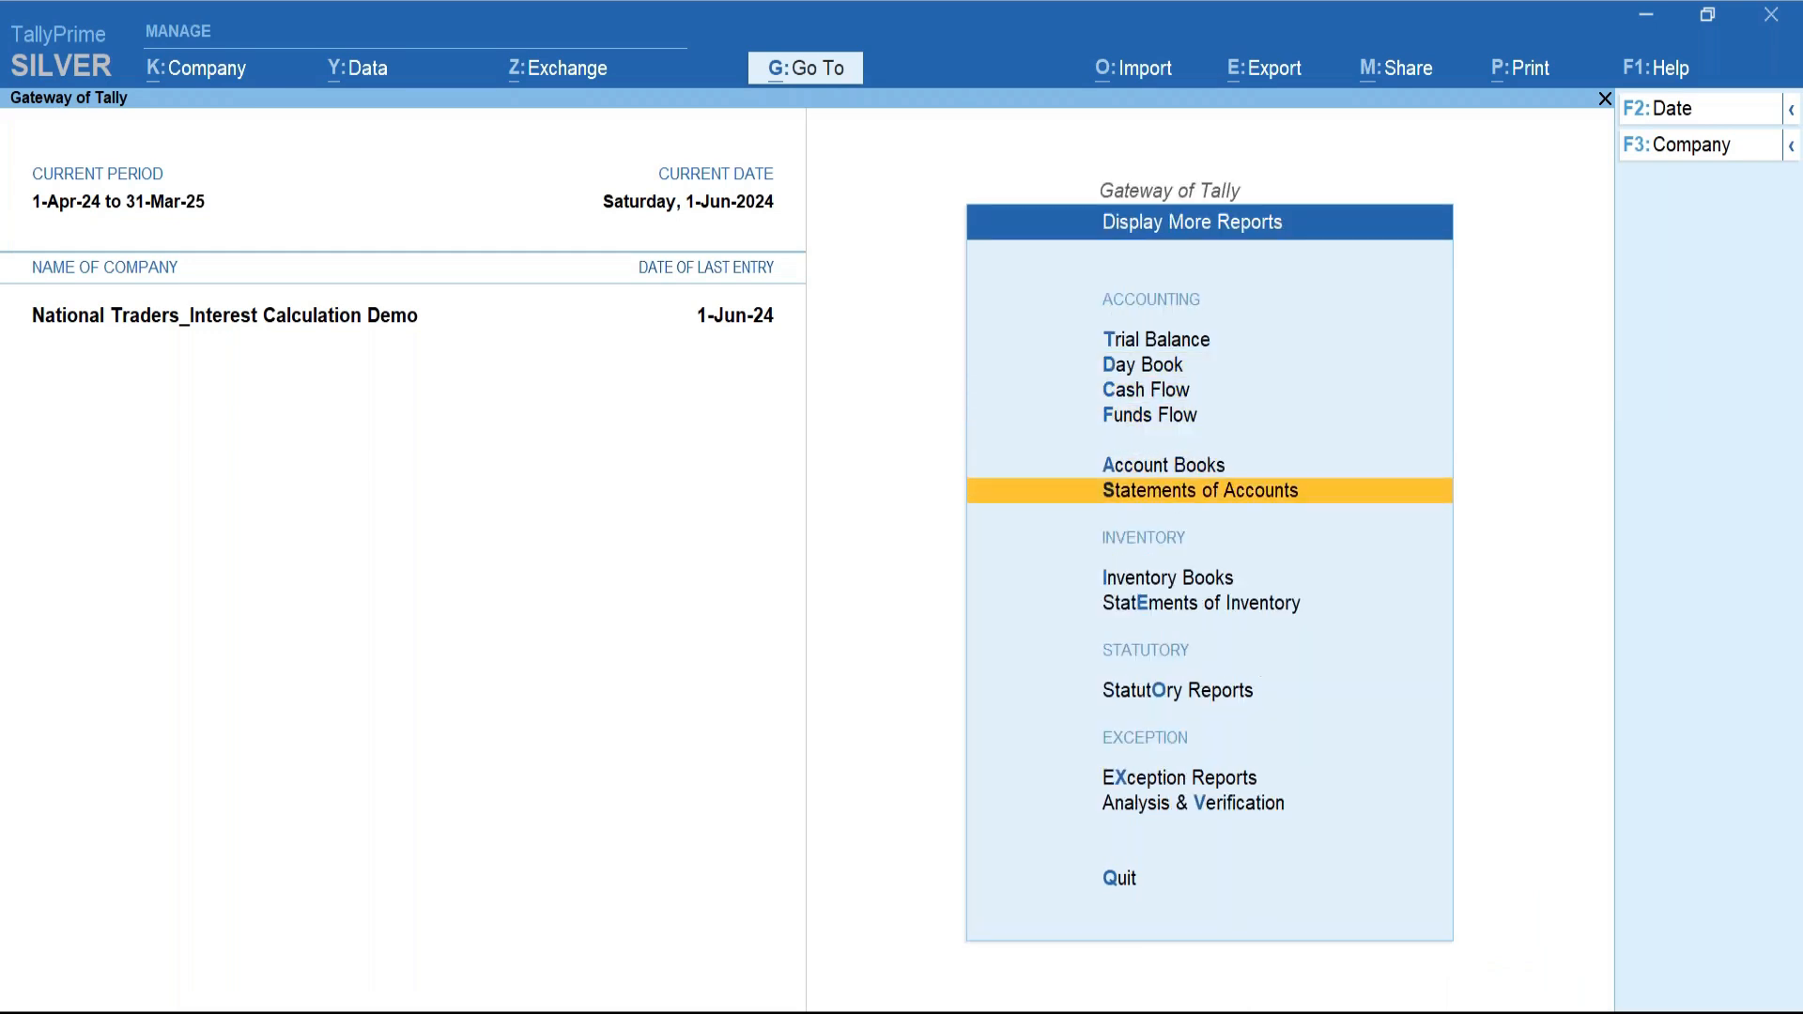
pyautogui.press('Return')
pyautogui.press('Down')
pyautogui.press('Return')
pyautogui.press('Down')
pyautogui.press('Down')
pyautogui.press('Return')
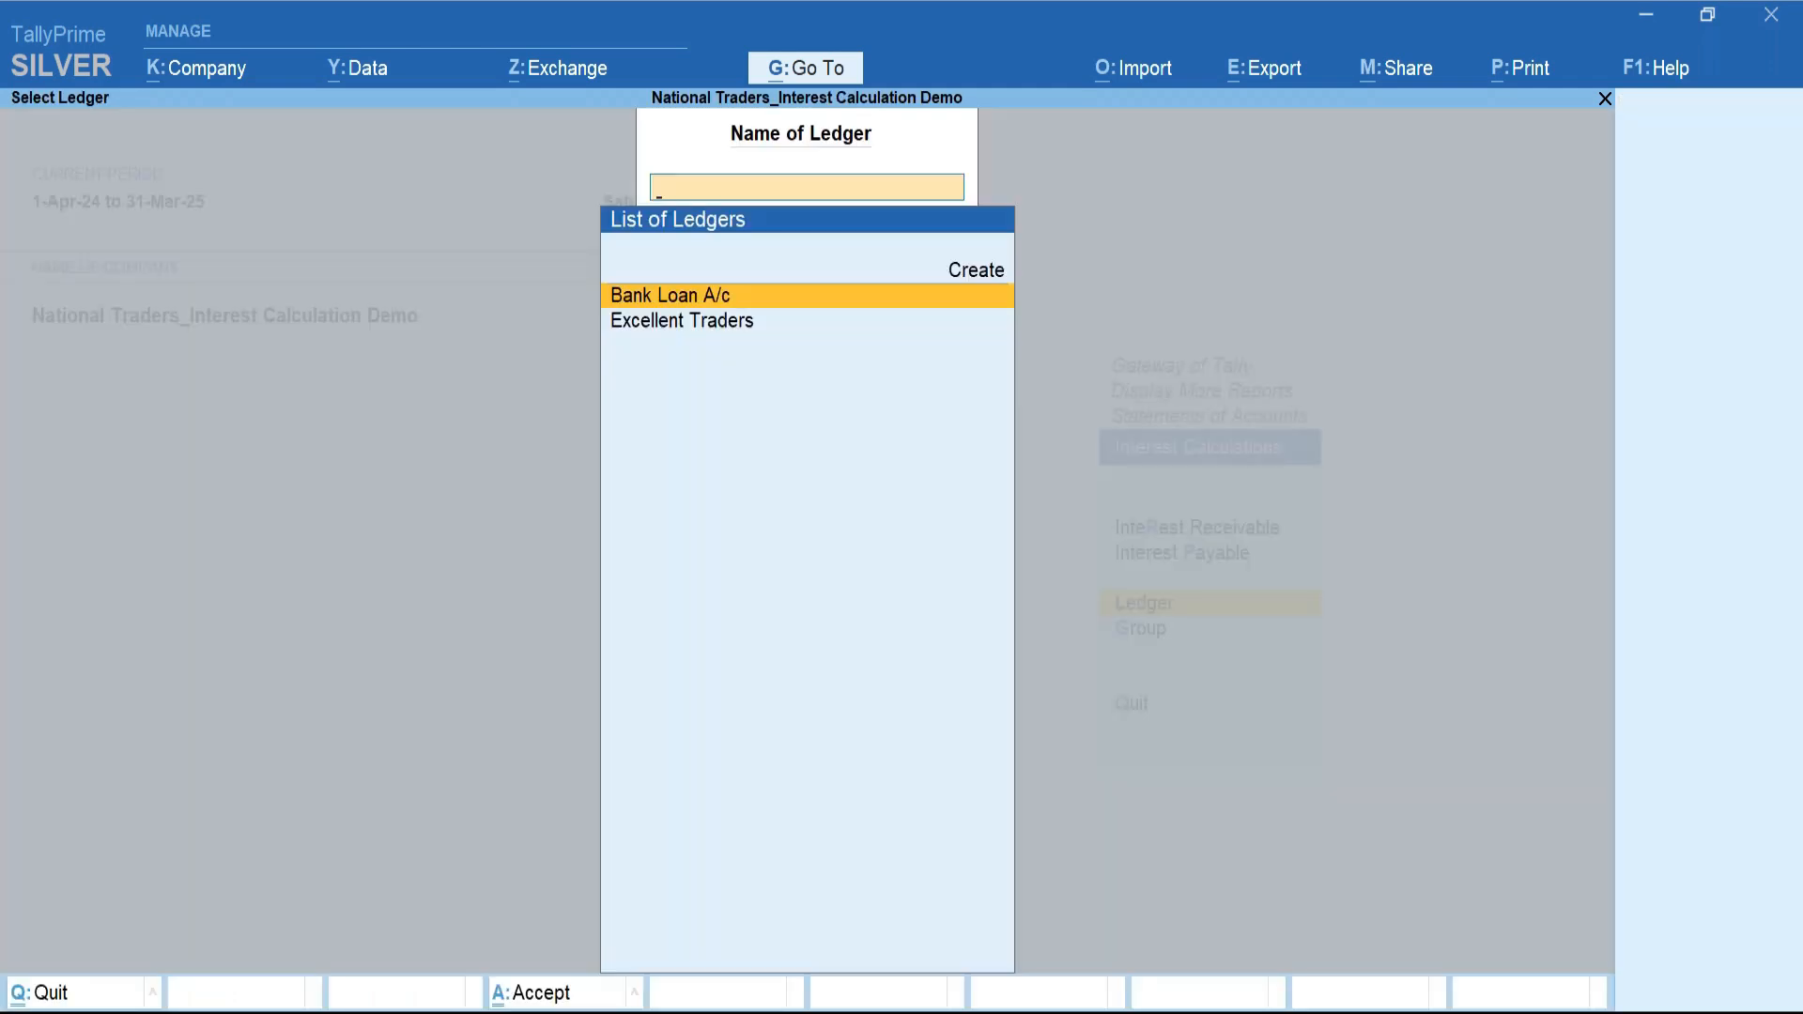
pyautogui.press('Return')
# Set the interest report's period from 1-Apr-2024 to 31-Mar-2025.
pyautogui.click(1690, 111)
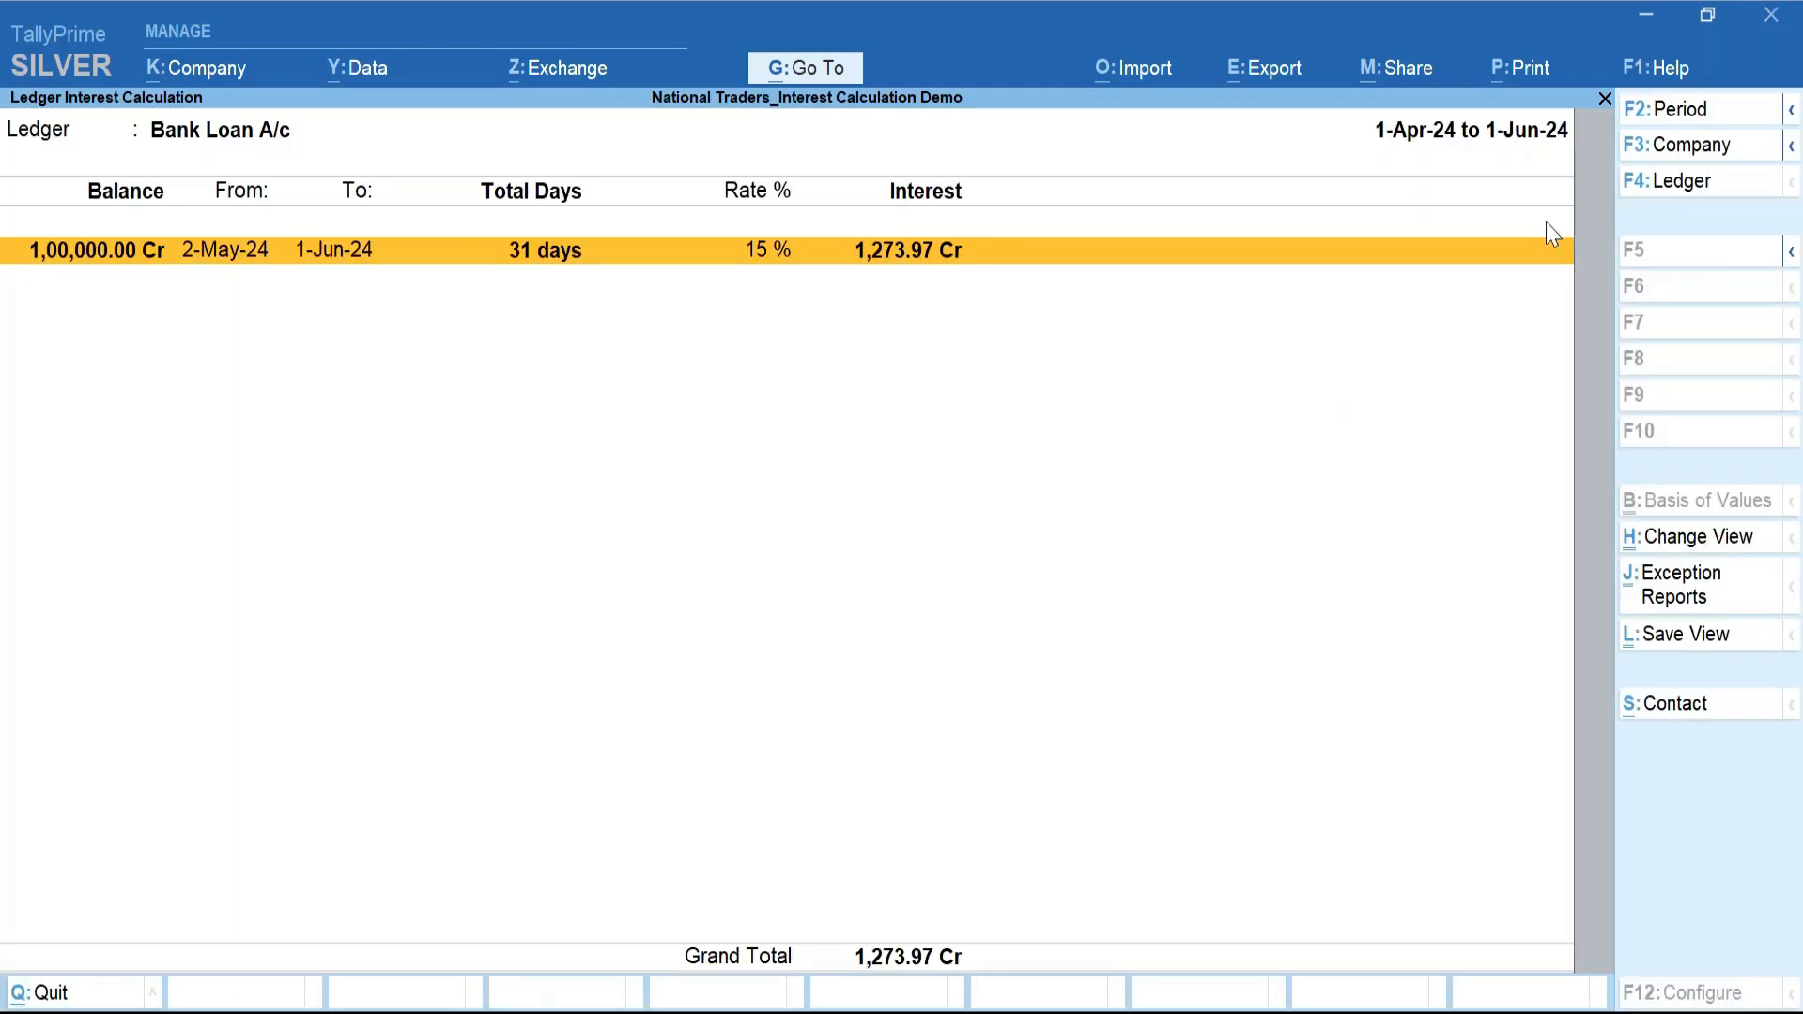
pyautogui.press('Return')
pyautogui.write('31m')
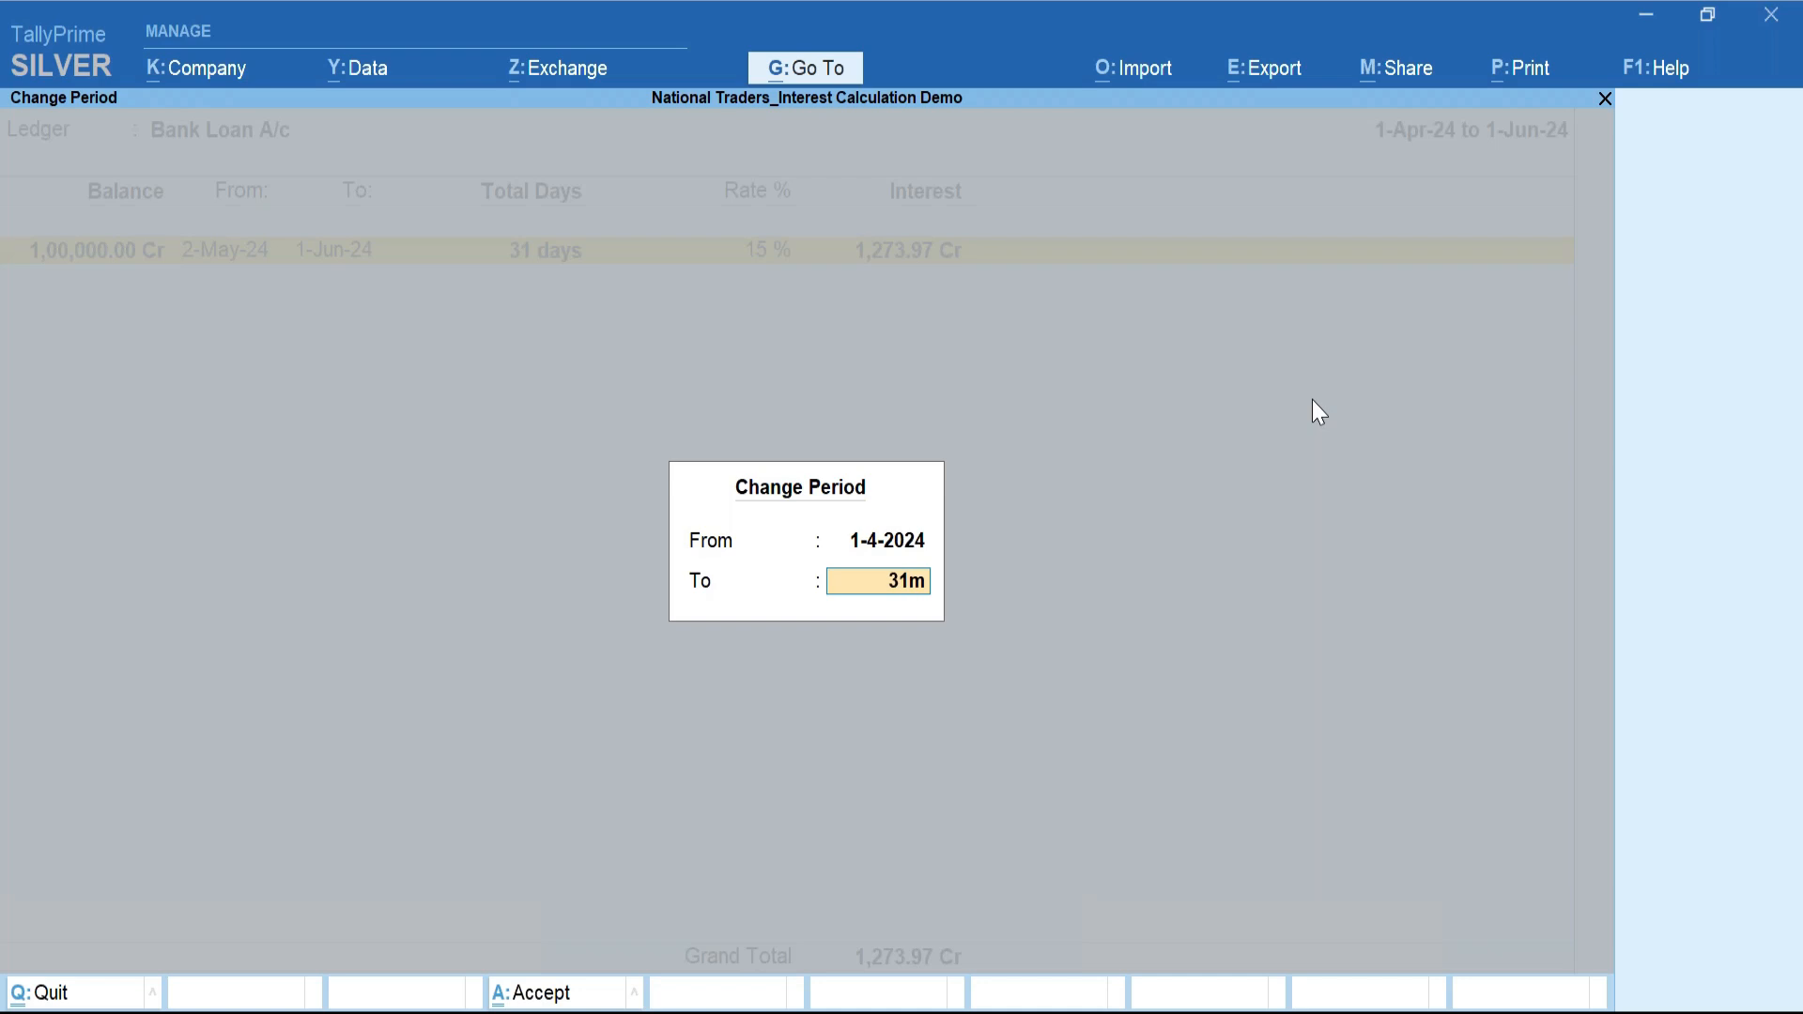
pyautogui.write('ay')
pyautogui.press('BackSpace')
pyautogui.press('BackSpace')
pyautogui.write('ar2025')
pyautogui.press('Return')
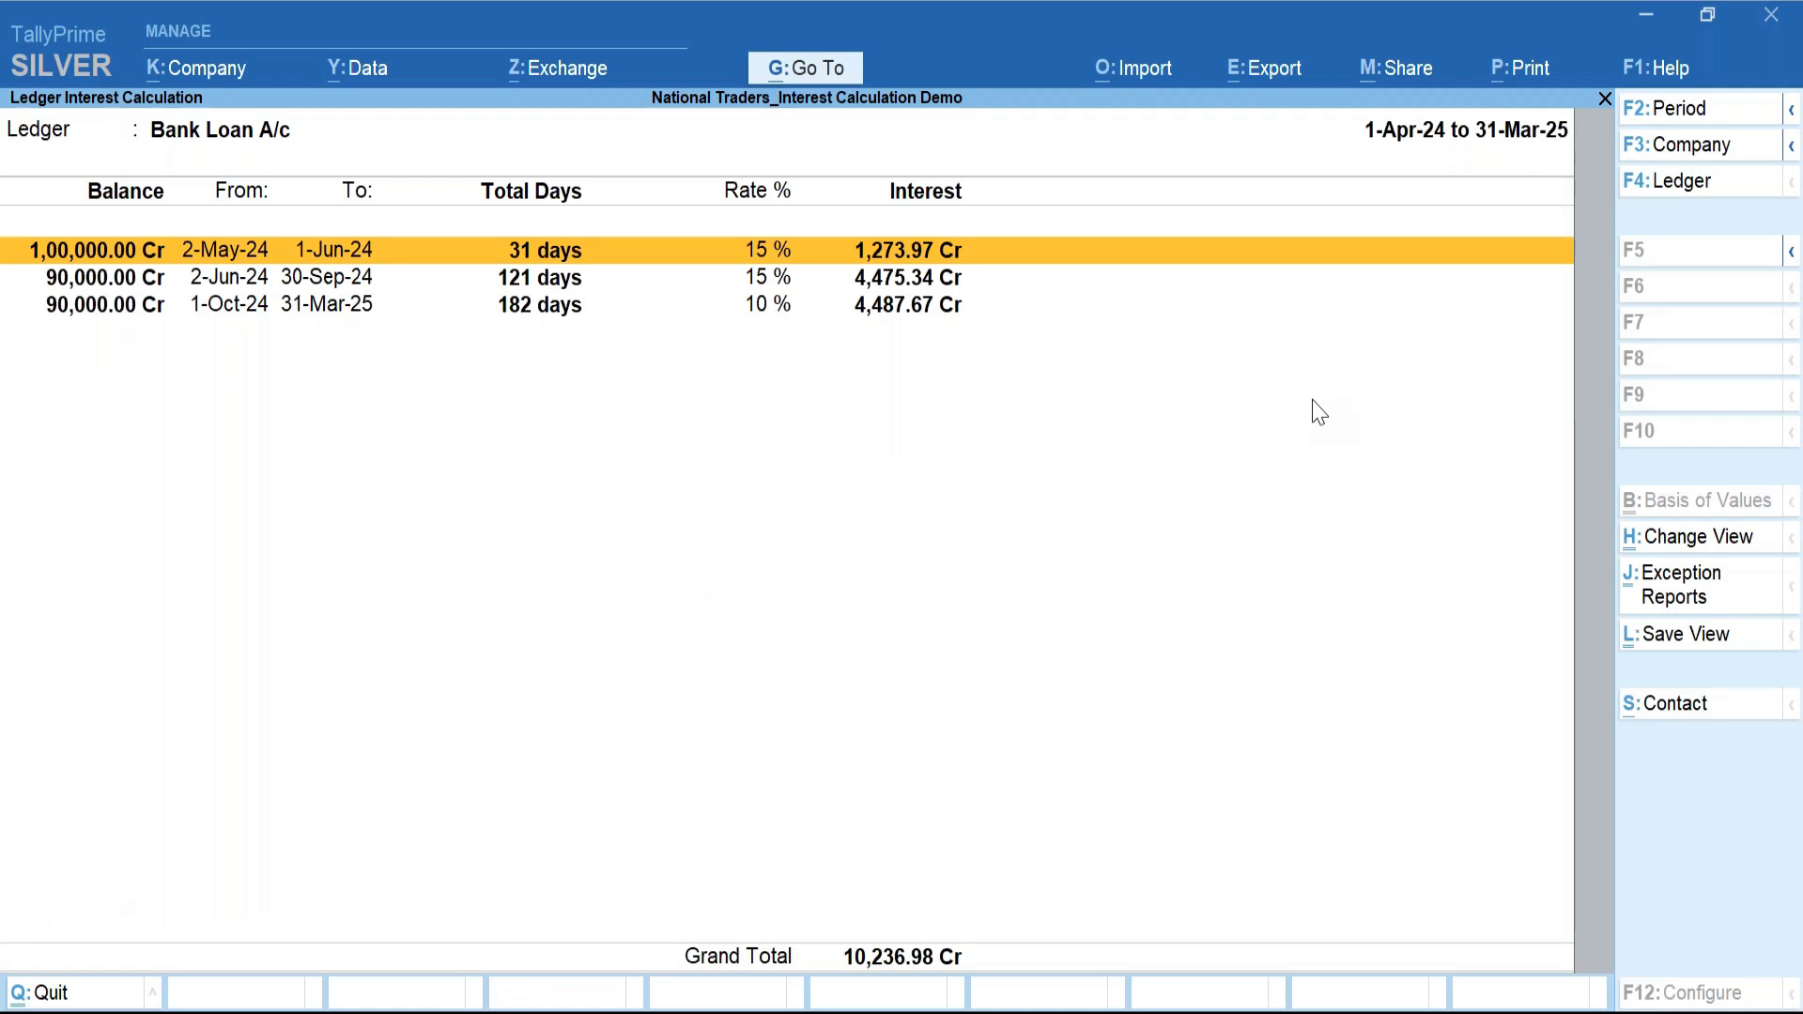
# View the vouchers behind the first interest row, return to the report and select the row starting 2-Jun-24.
pyautogui.press('Return')
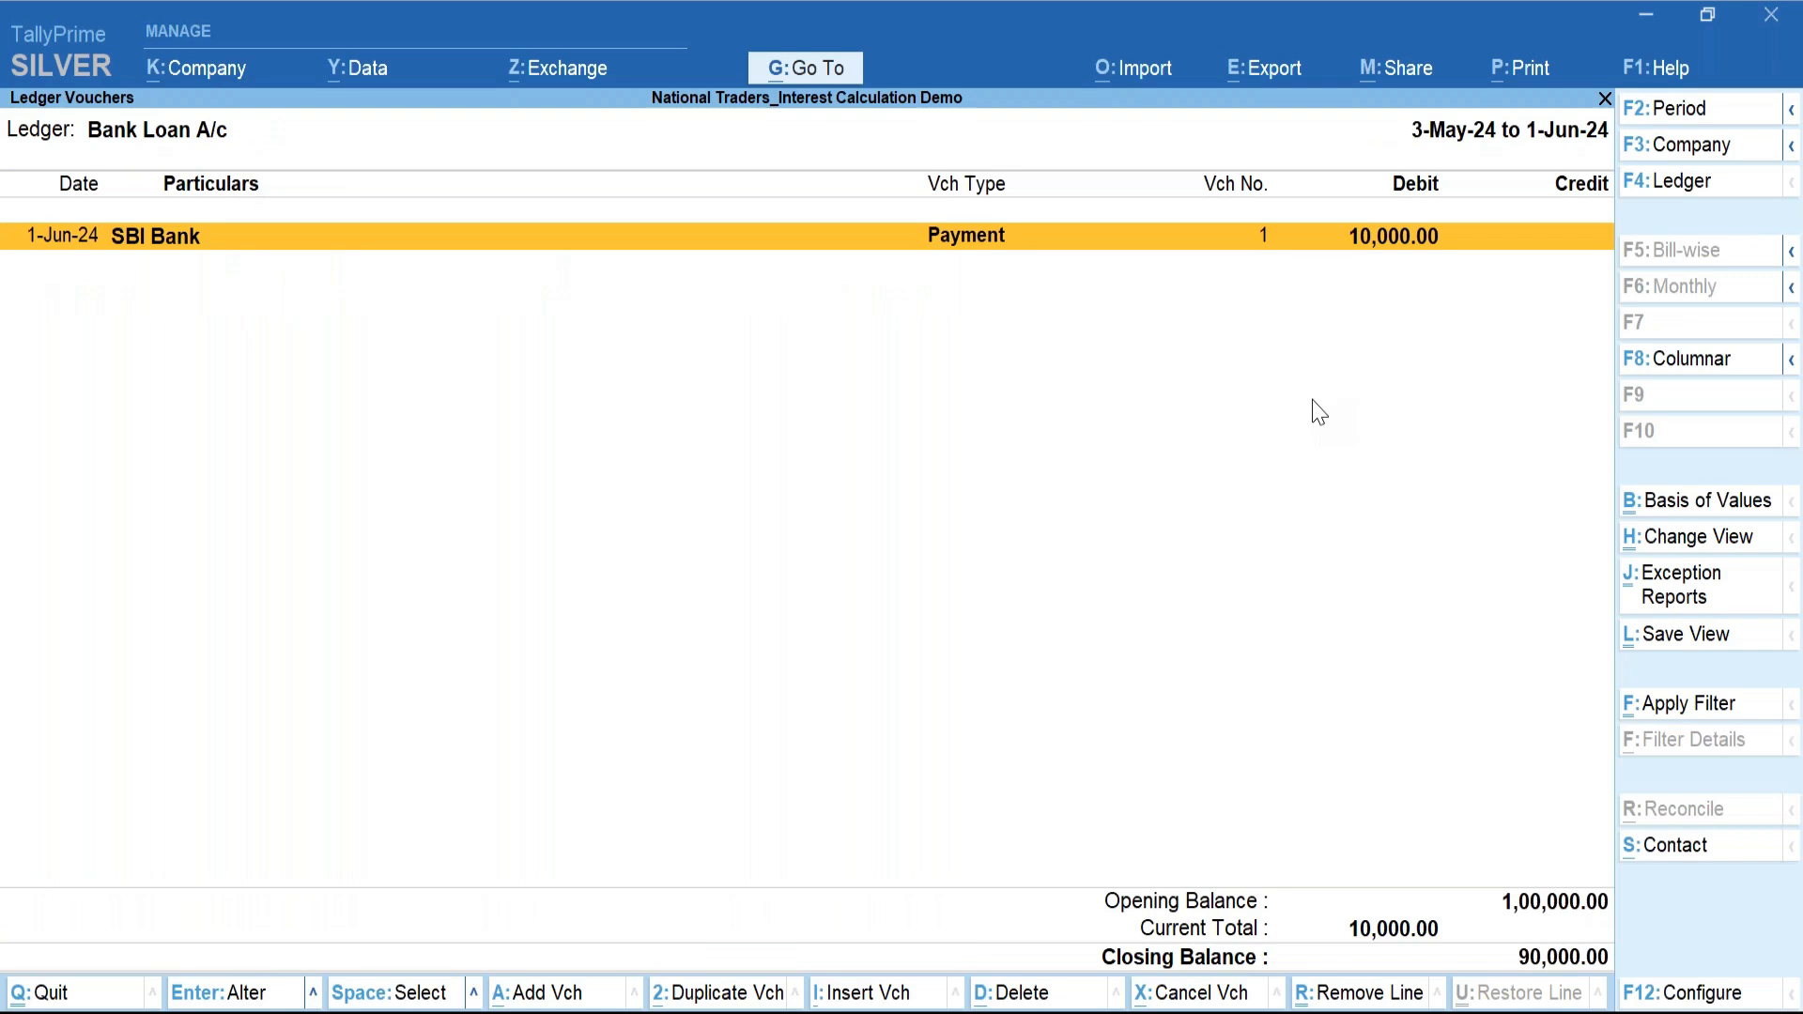
pyautogui.press('Escape')
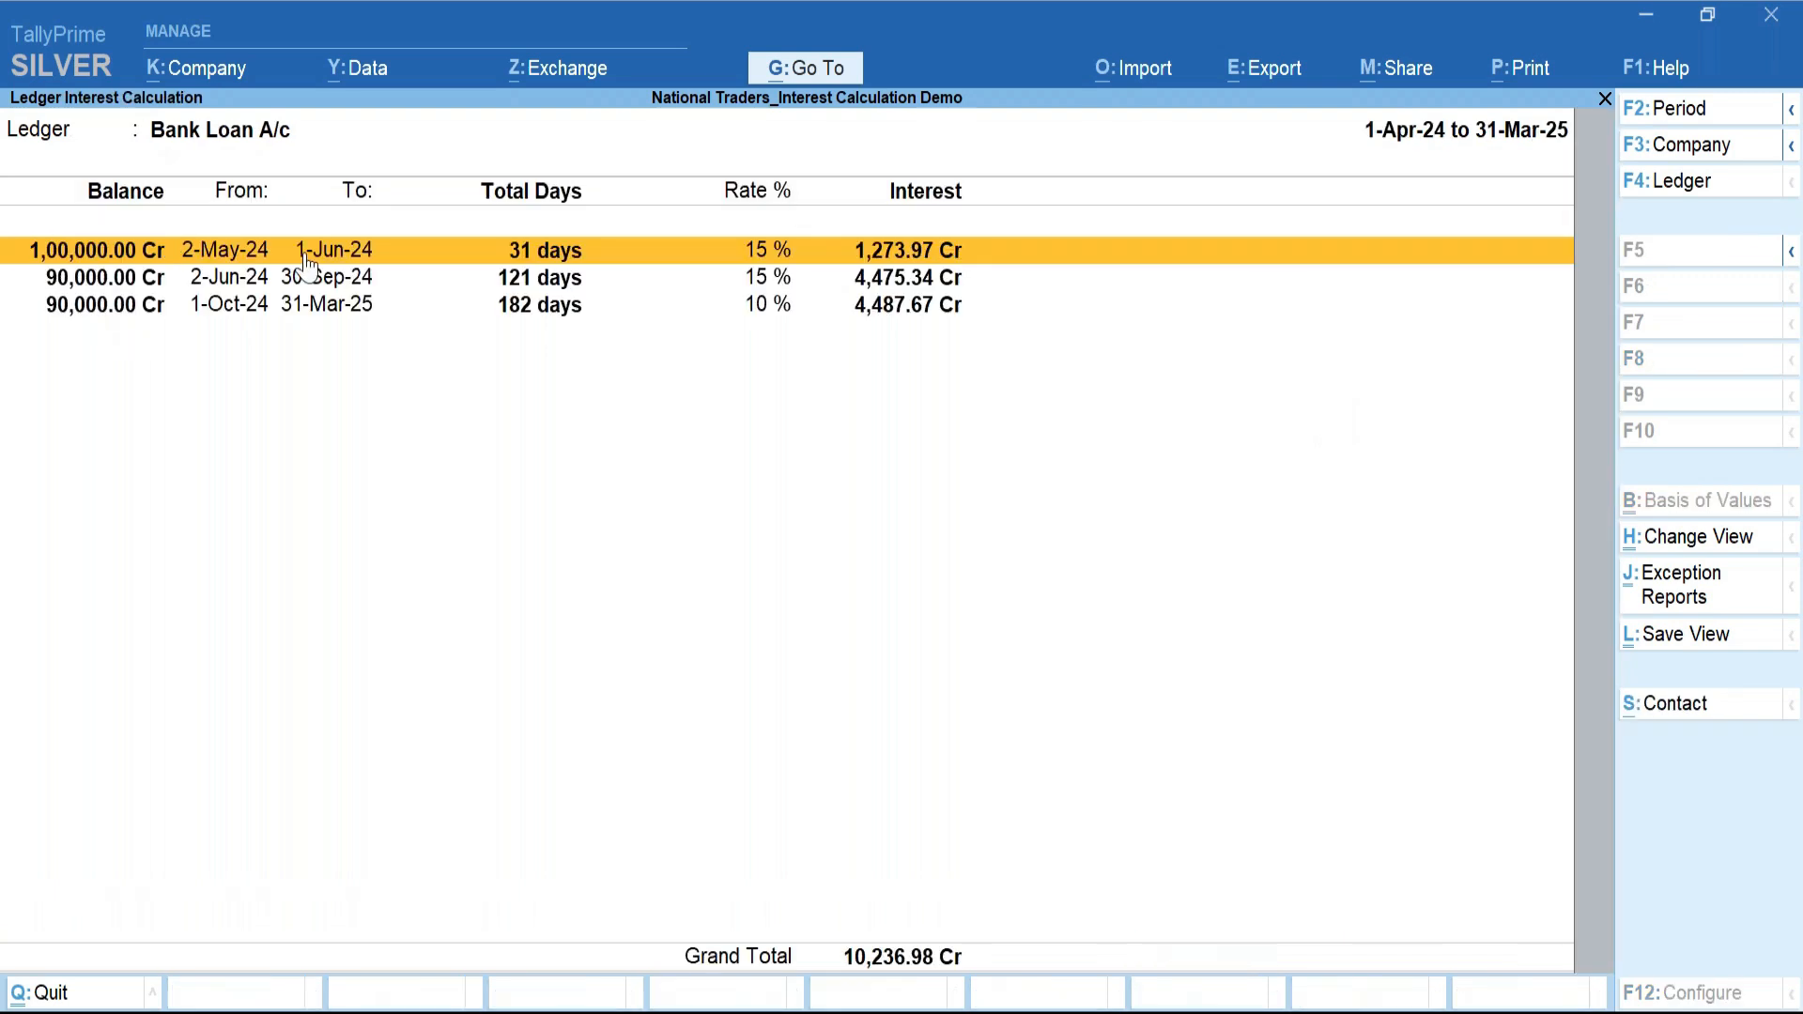
pyautogui.click(105, 278)
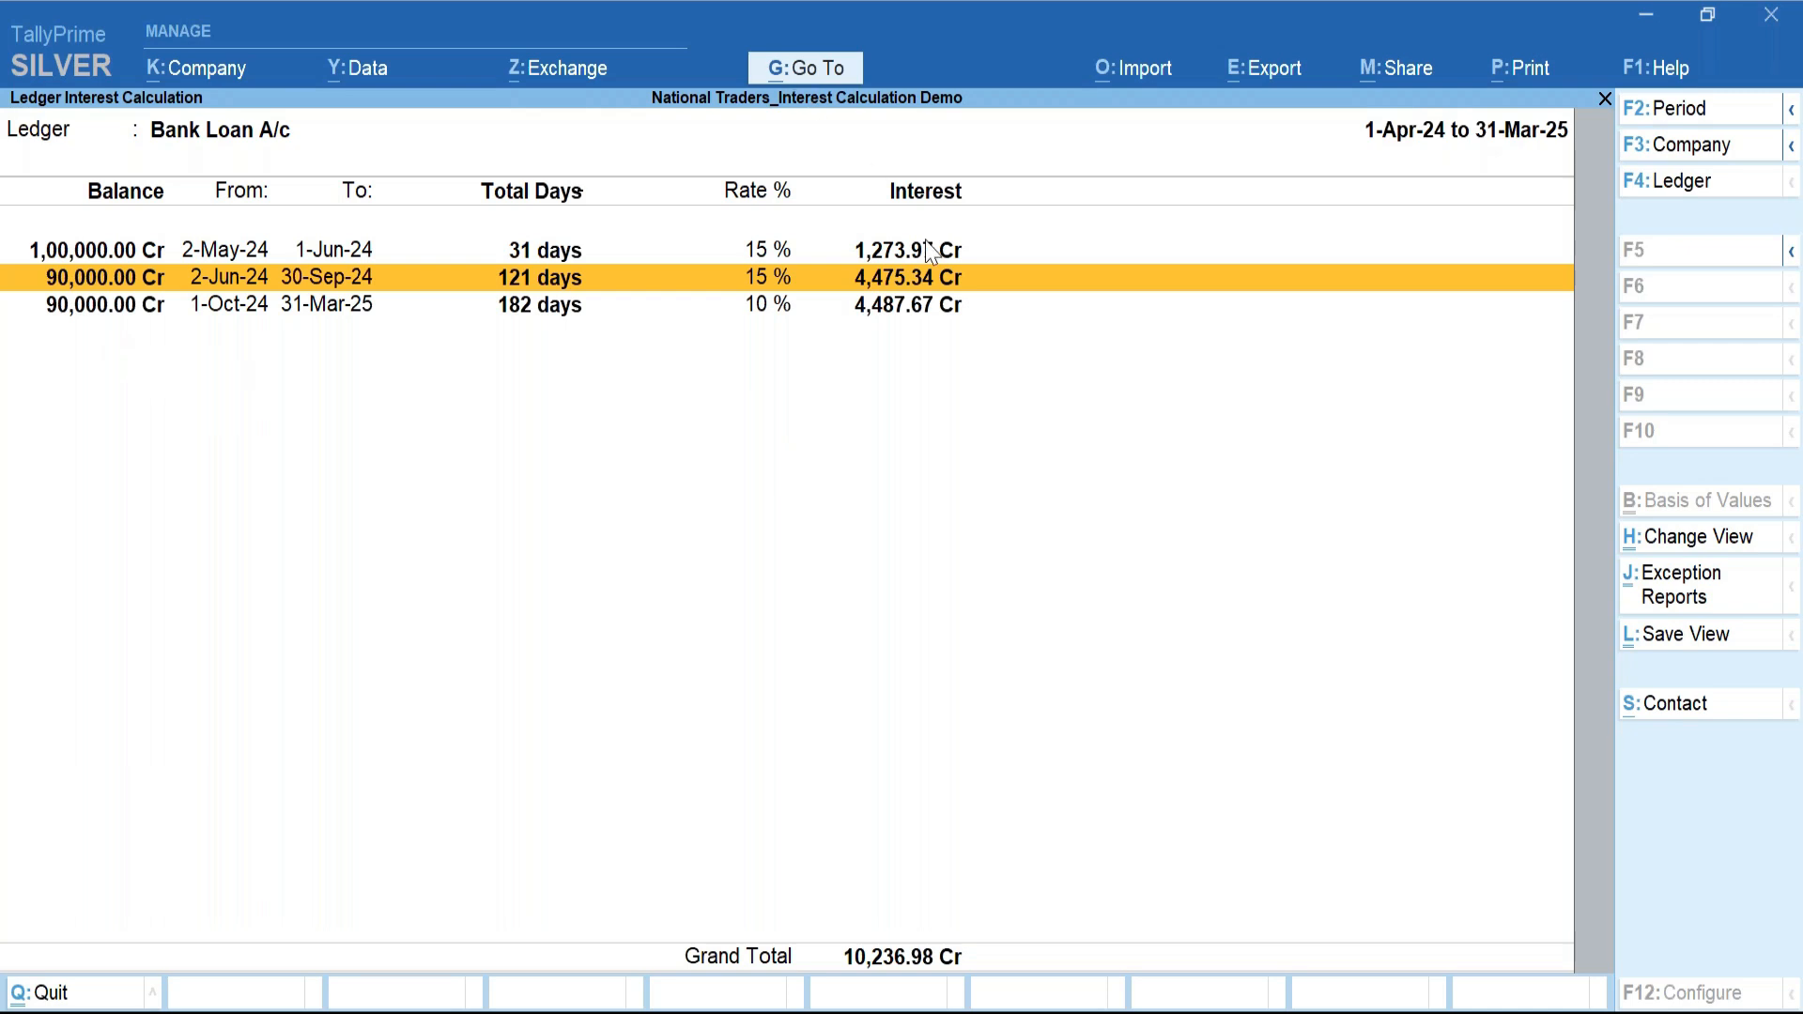
# Alter the Bank Loan A/c ledger's interest parameters to include the transaction date for both amounts added and amounts deducted.
pyautogui.hotkey('alt', 'g')
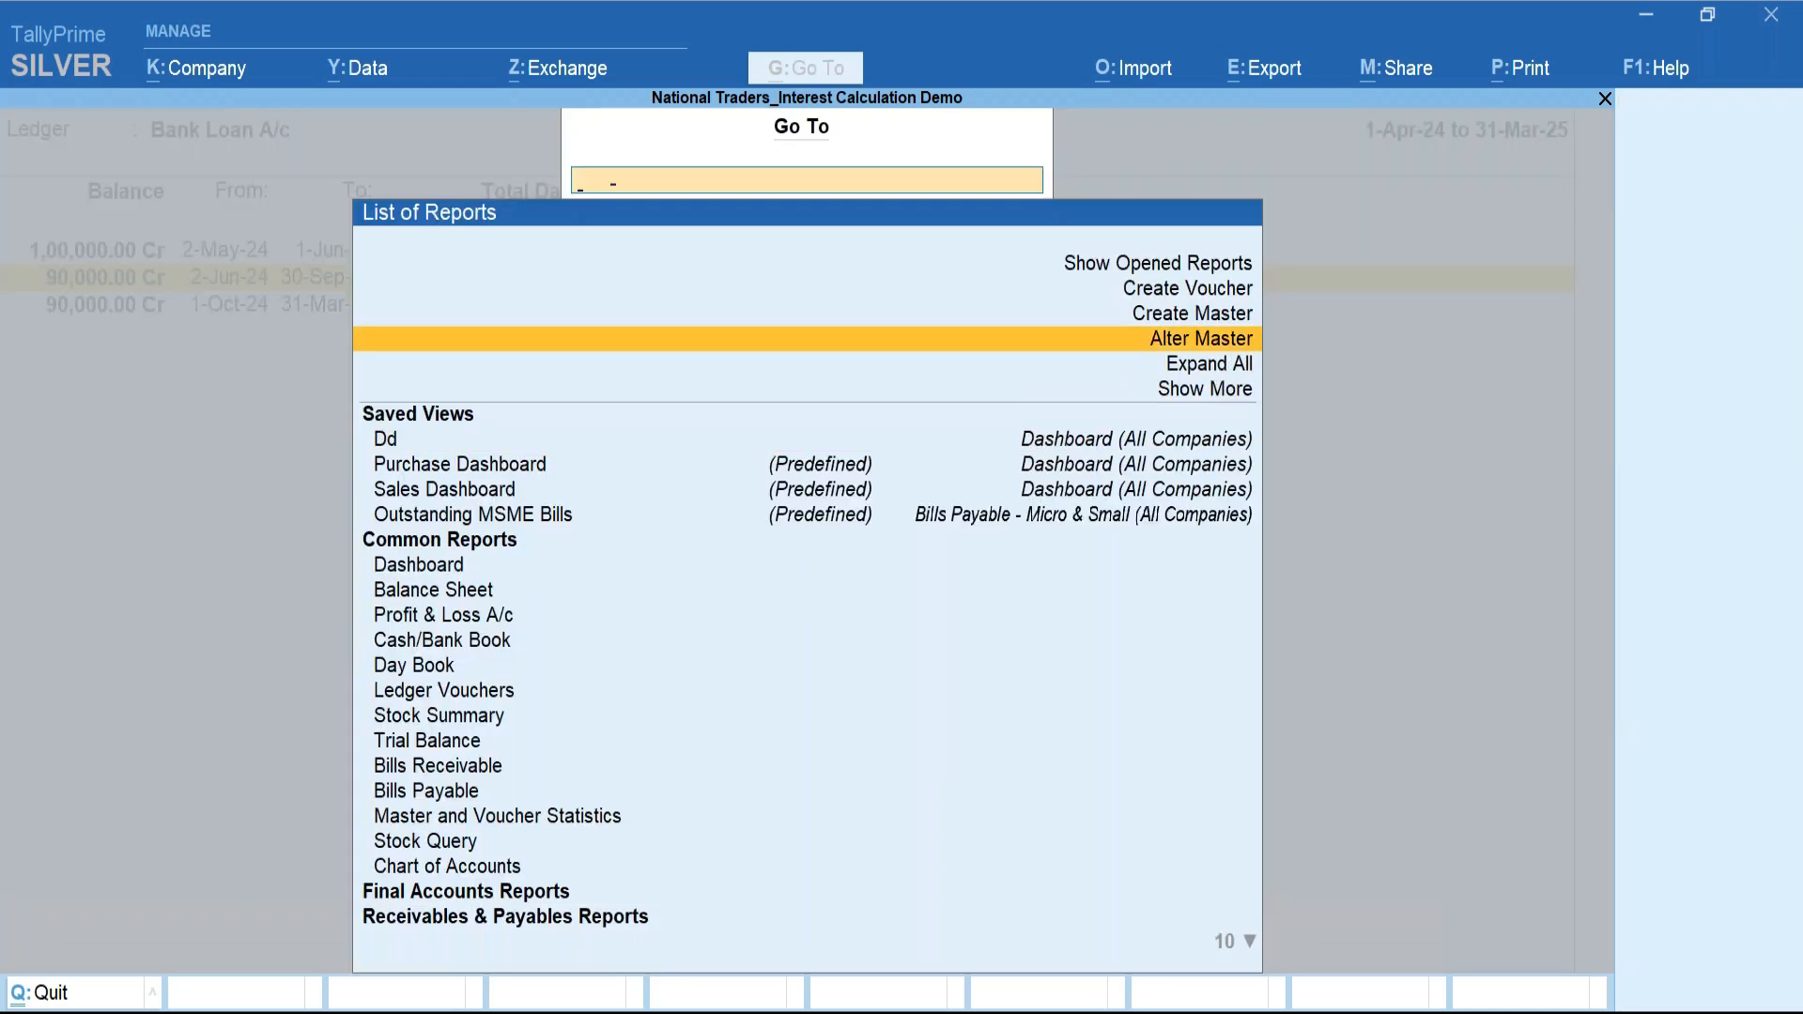
pyautogui.press('Return')
pyautogui.press('Down')
pyautogui.press('Return')
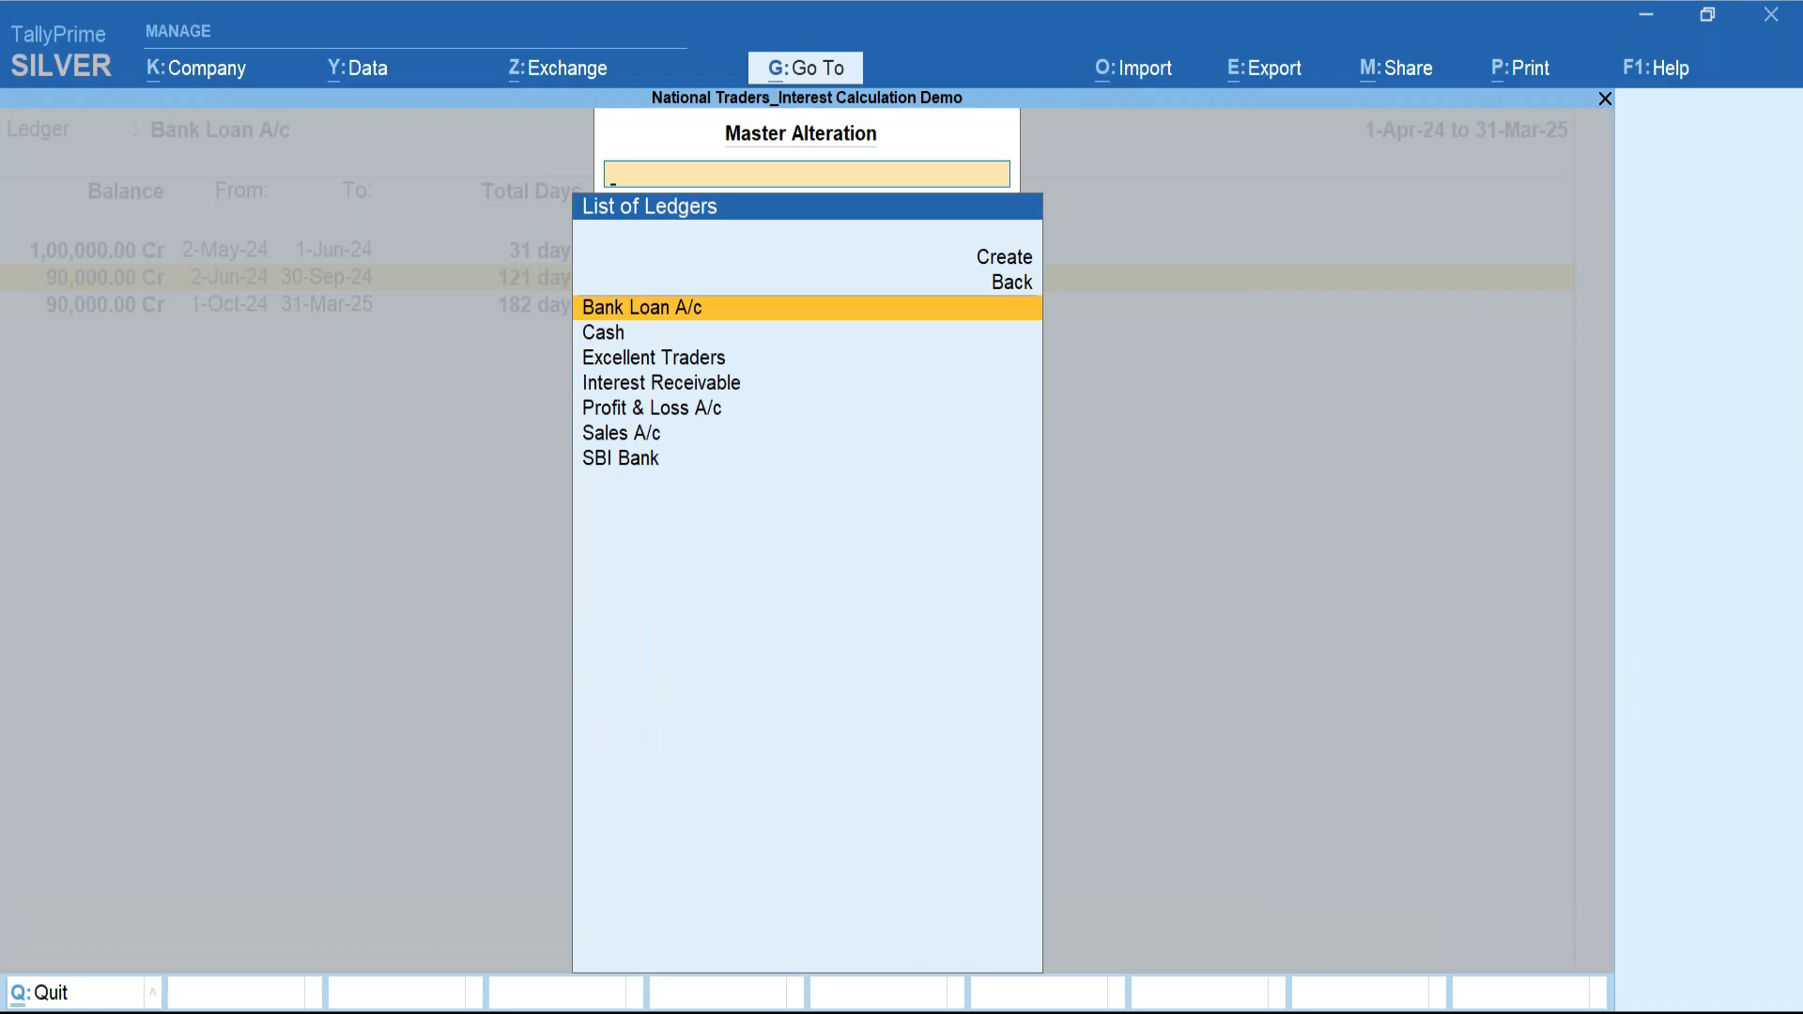
pyautogui.press('Return')
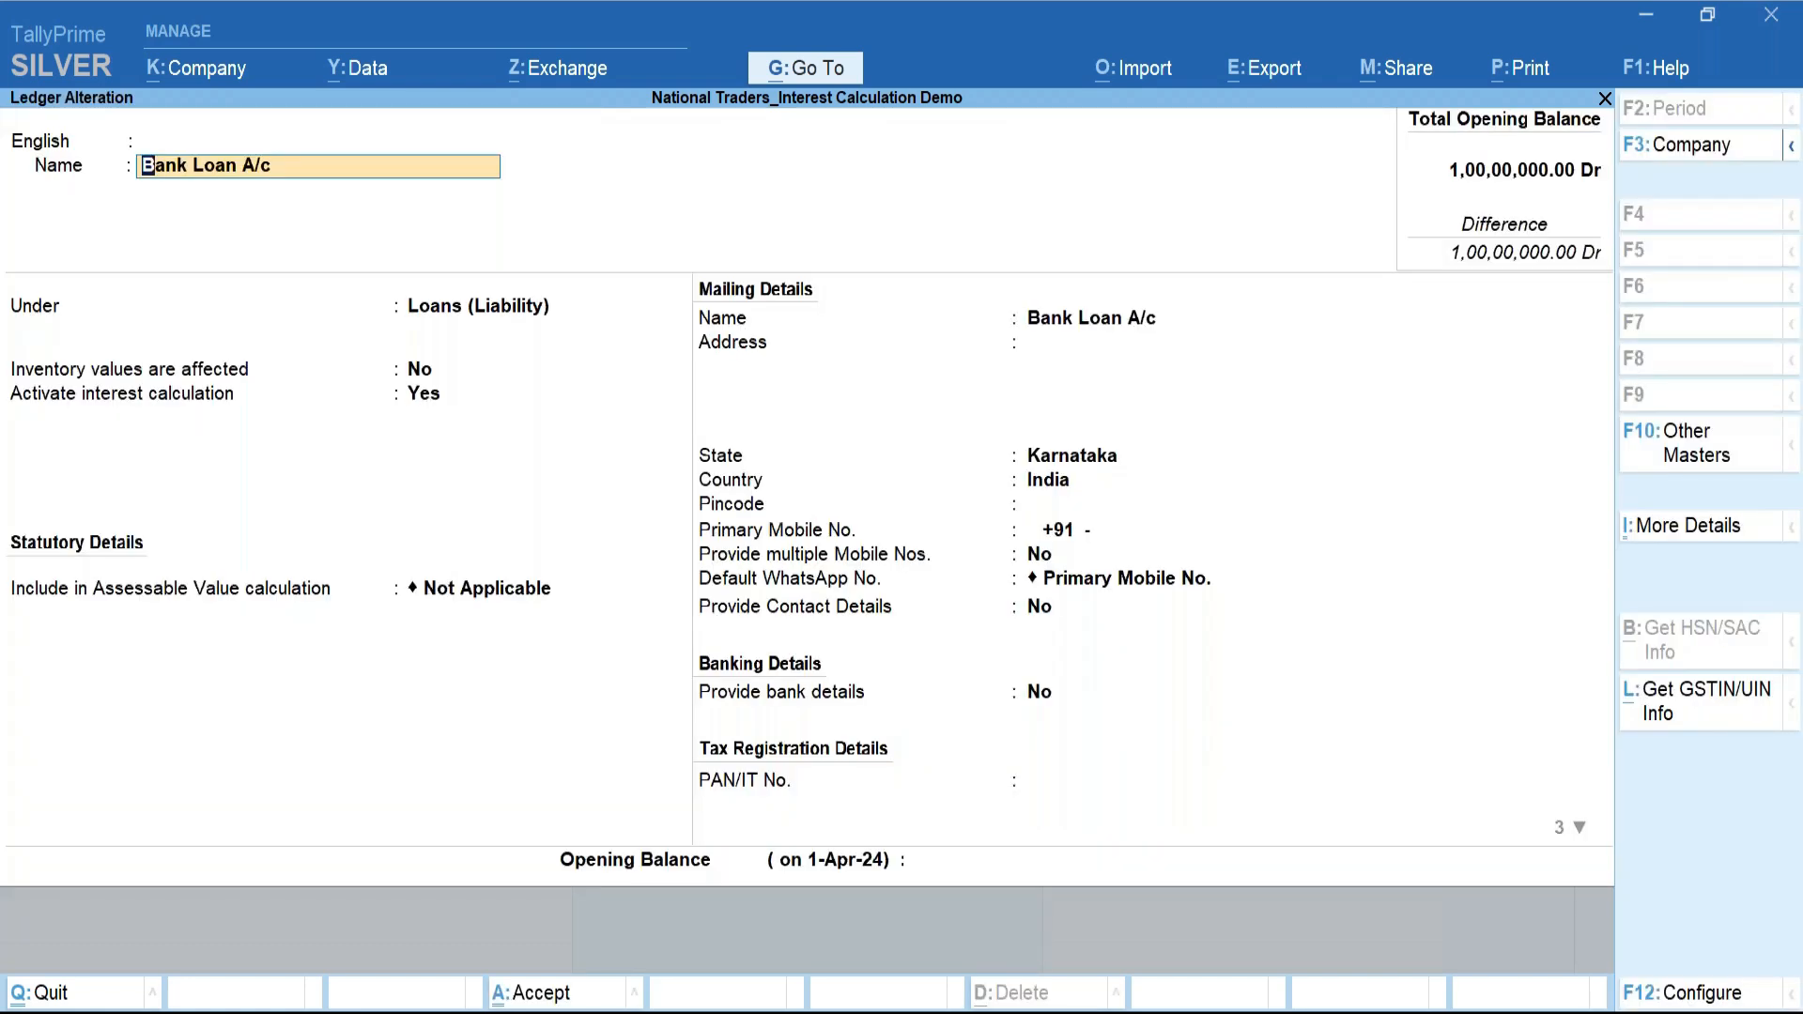
pyautogui.press('Return')
pyautogui.press('Return')
pyautogui.press('Return')
pyautogui.write('y')
pyautogui.press('Return')
pyautogui.write('y')
pyautogui.press('Return')
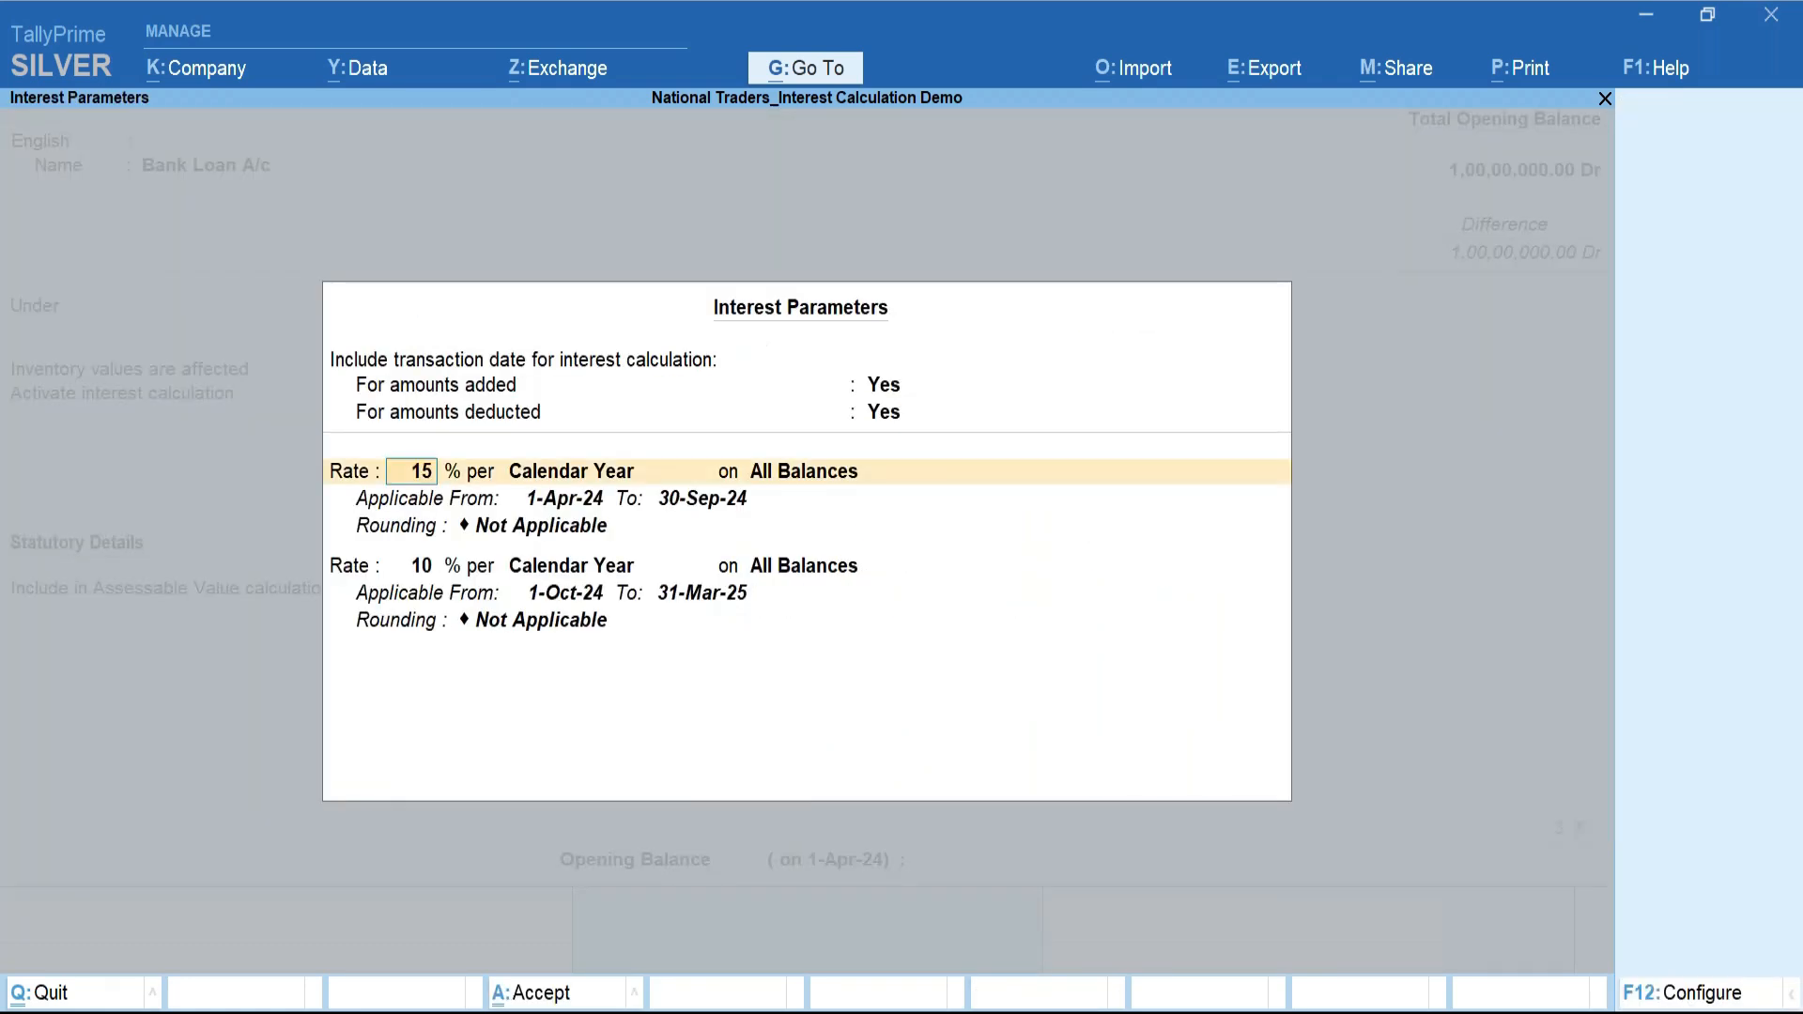
# Save the interest parameters and the Bank Loan A/c ledger, and return to the interest report.
pyautogui.press('ctrl')
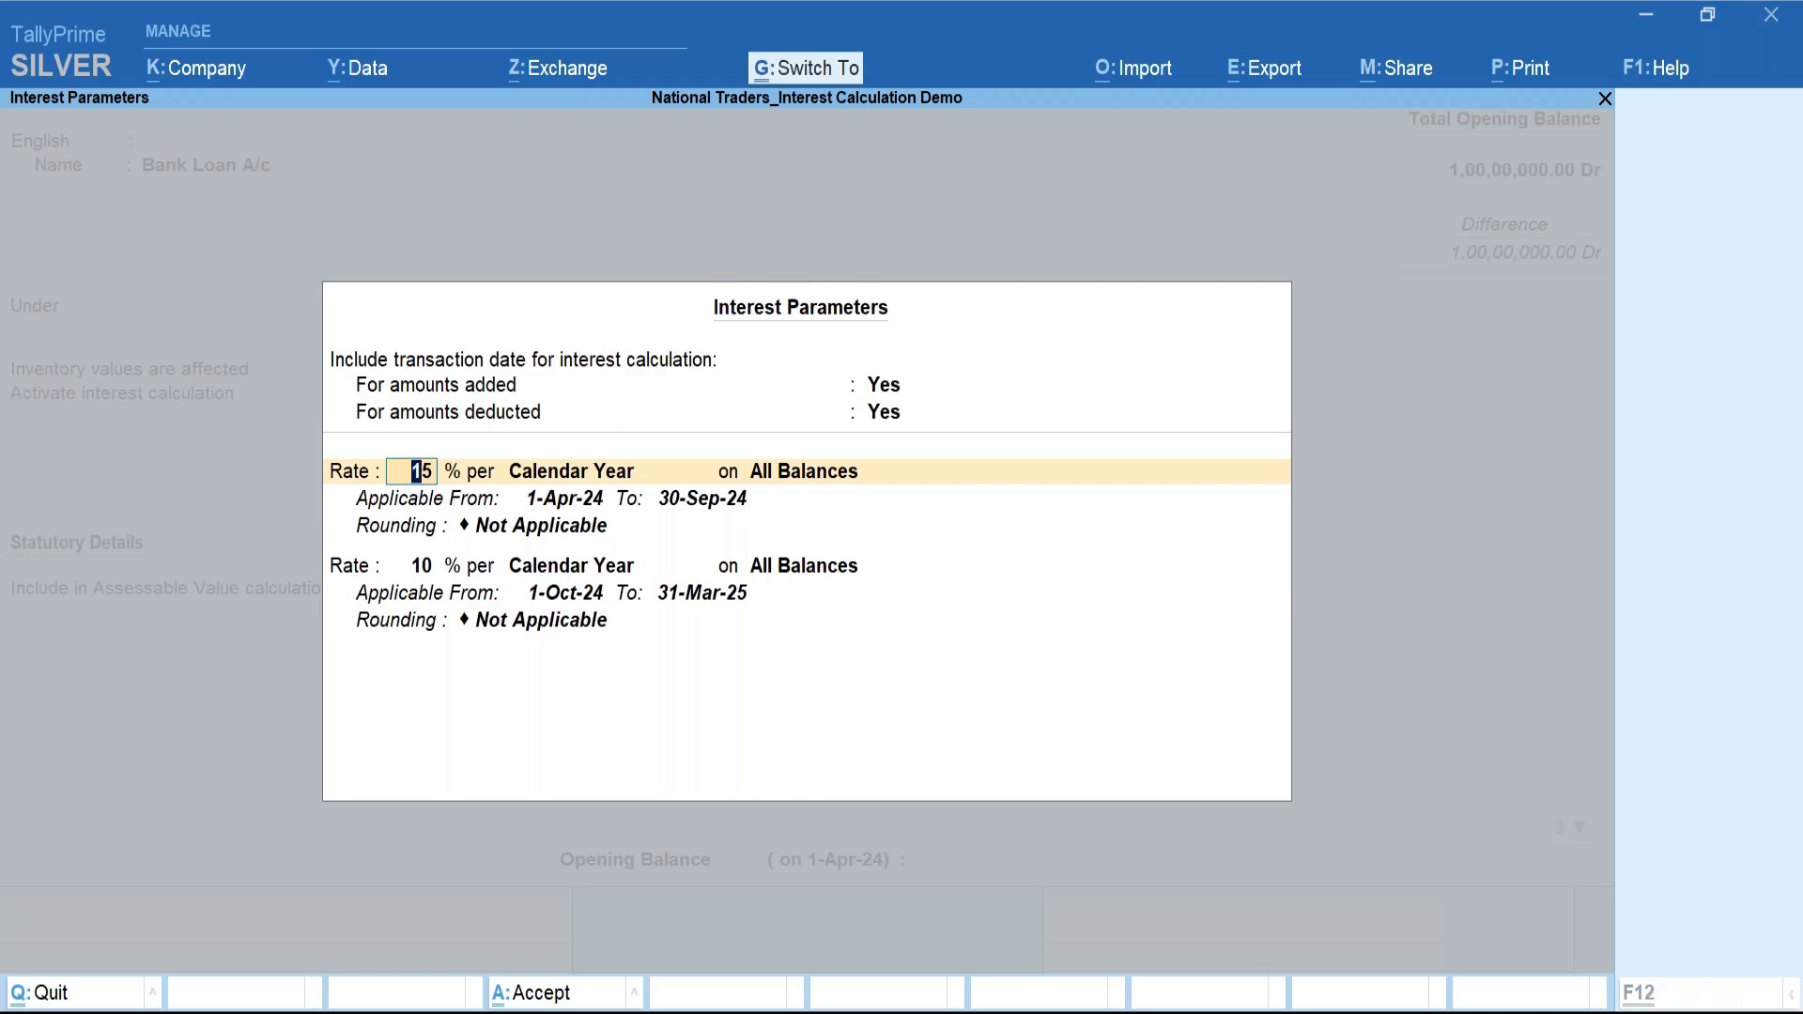
pyautogui.hotkey('ctrl', 'a')
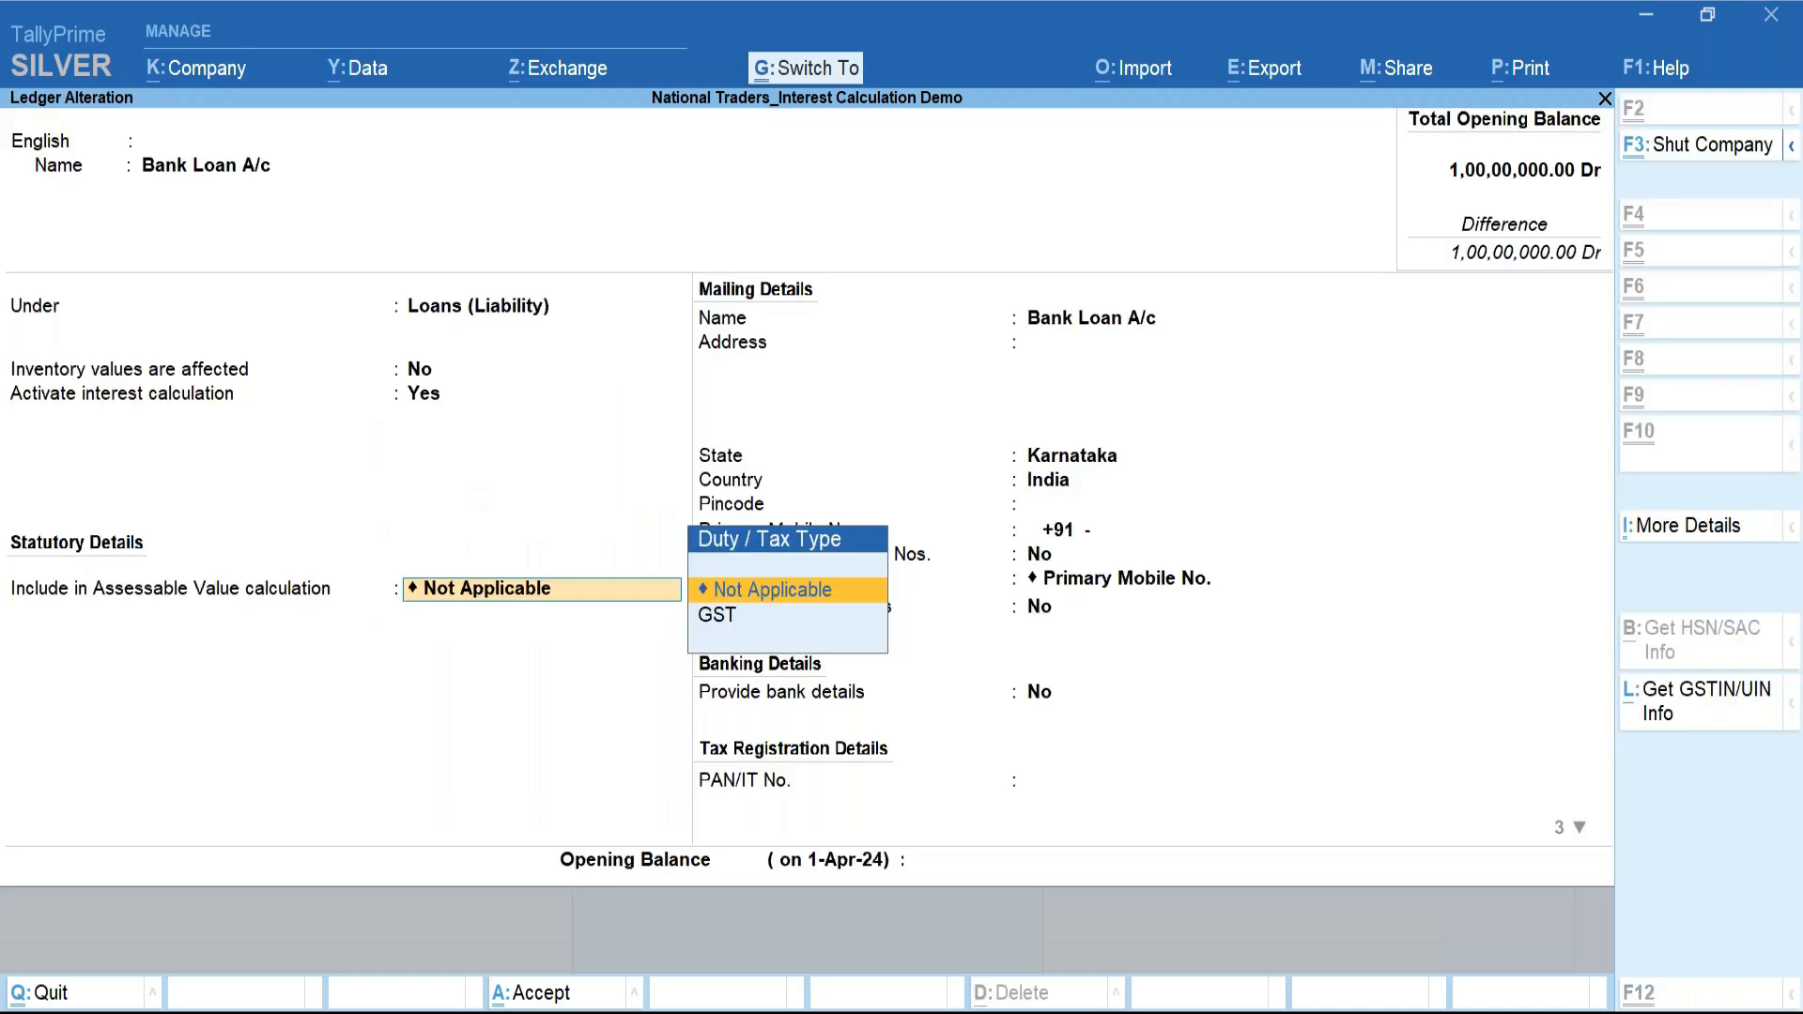
pyautogui.hotkey('ctrl', 'a')
pyautogui.press('Escape')
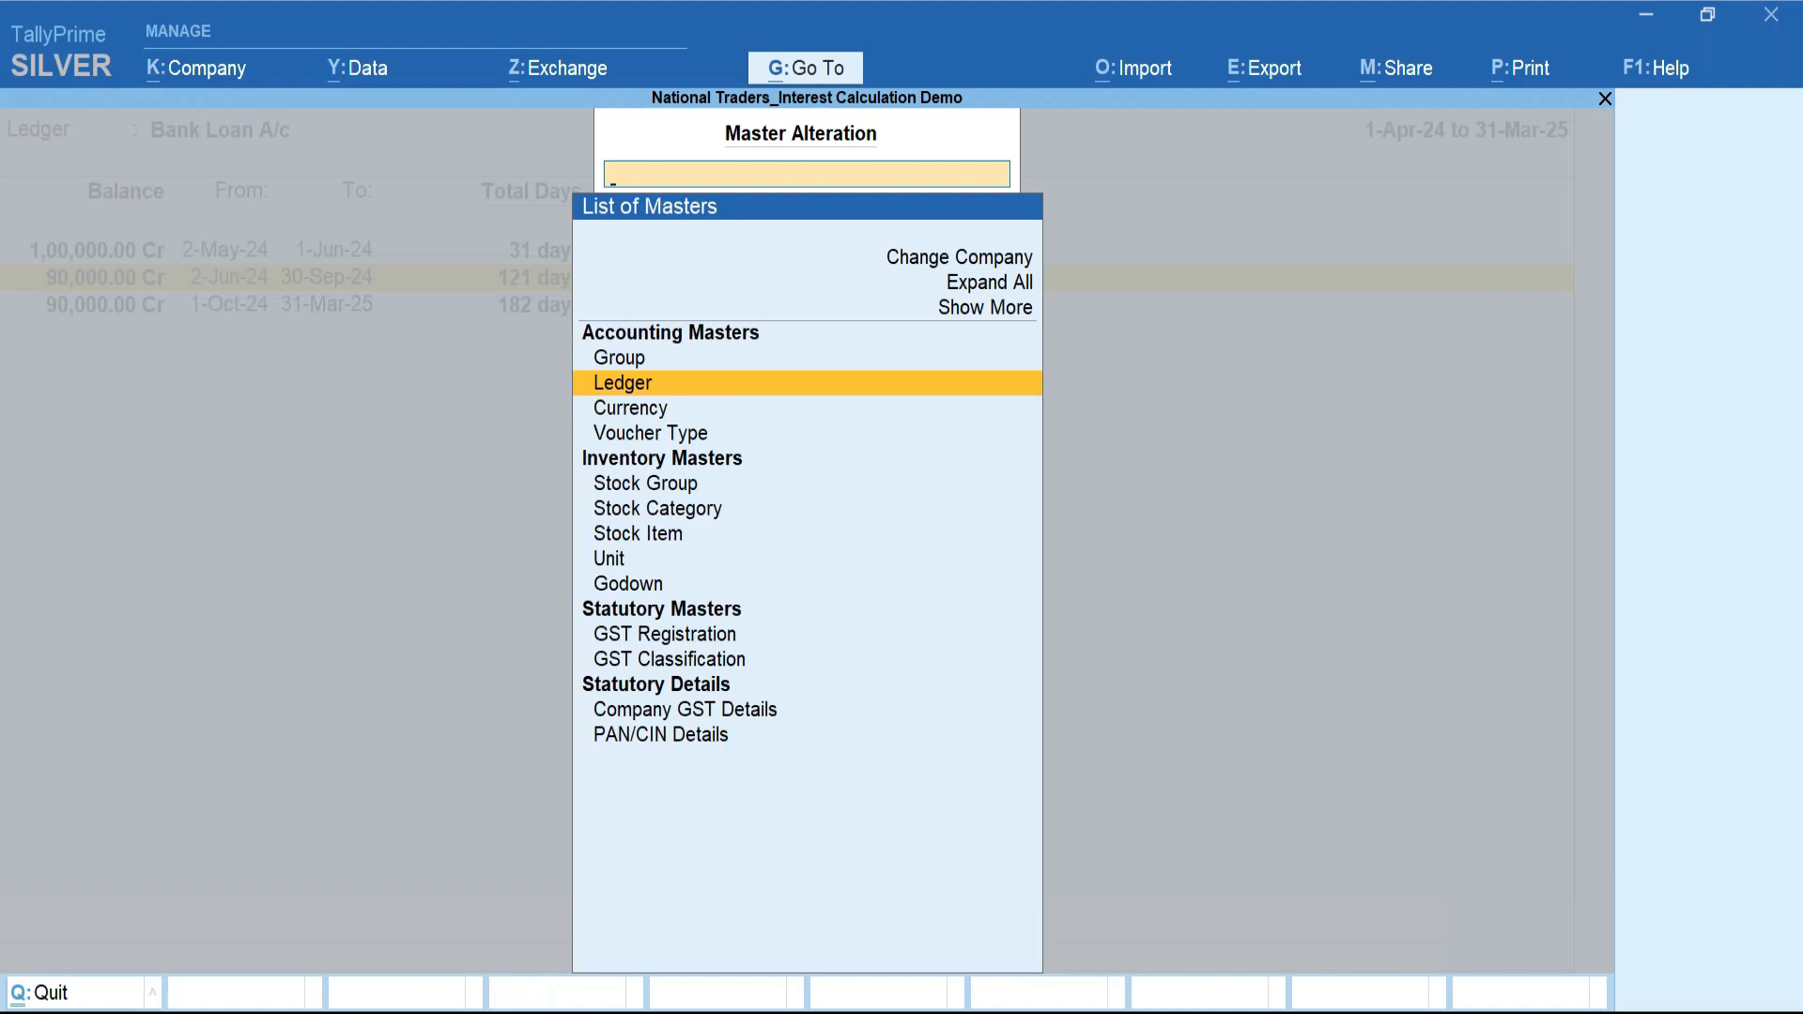
pyautogui.press('Escape')
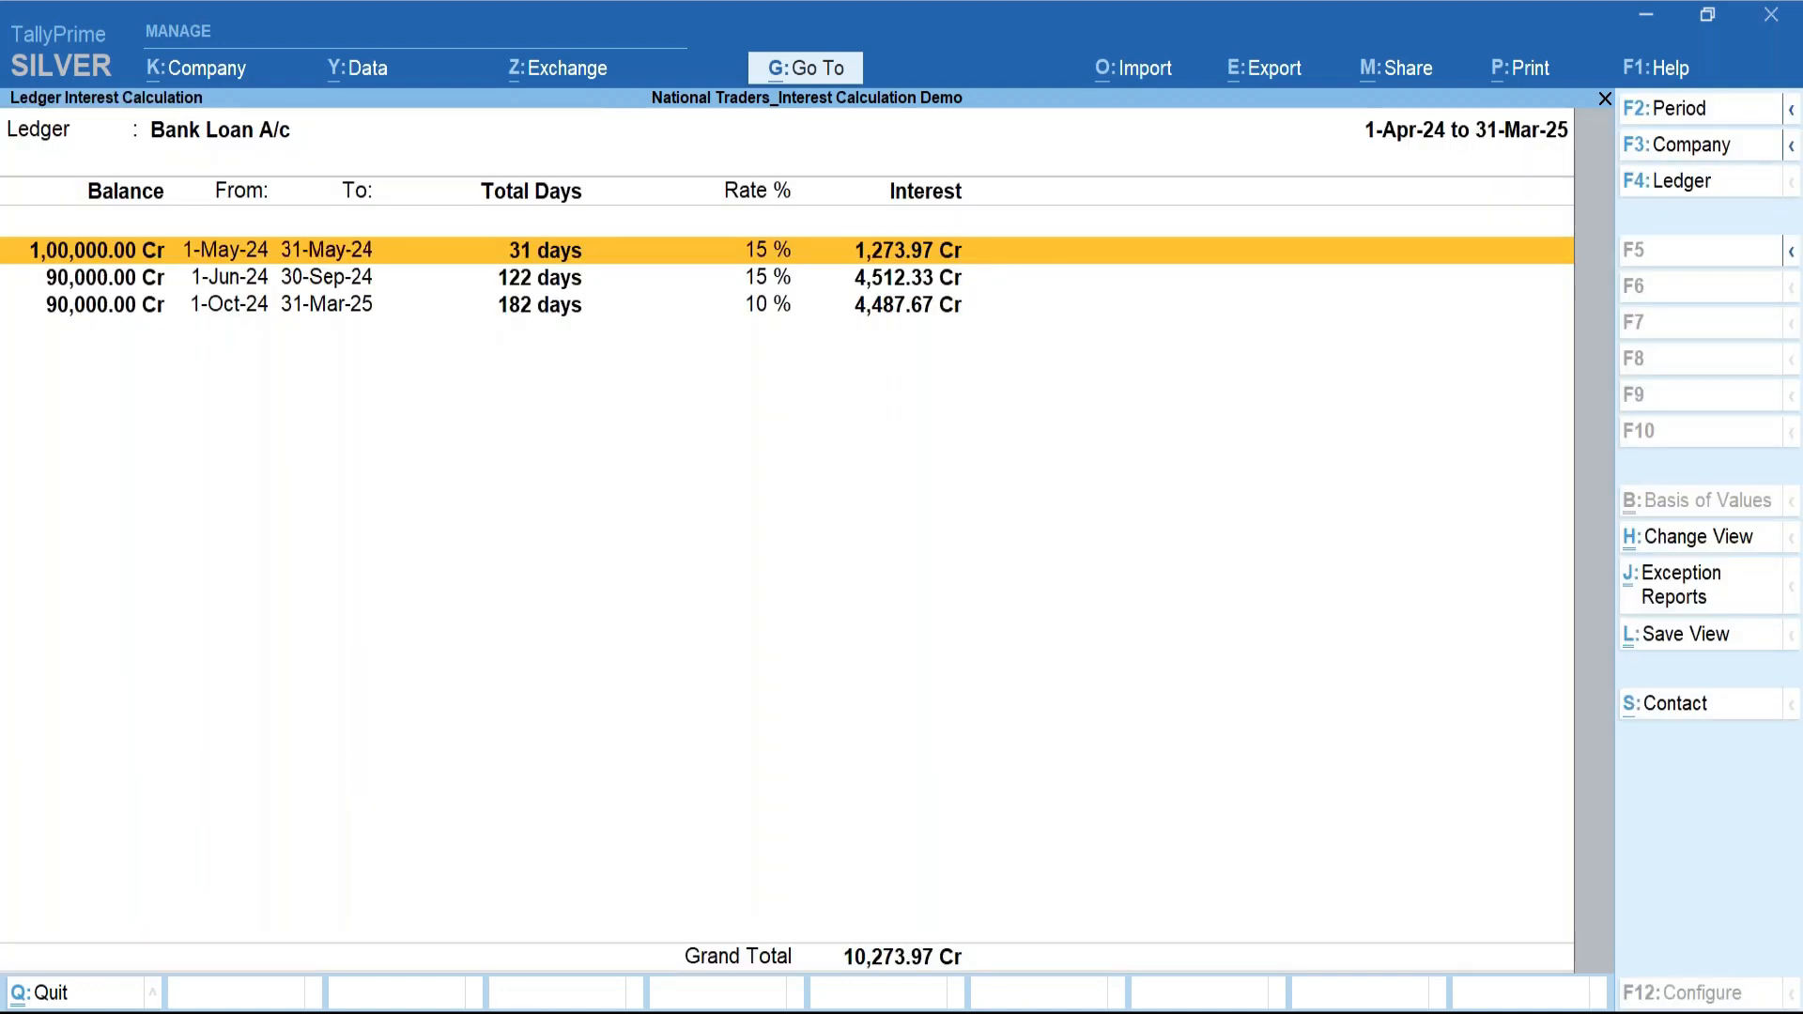
# Reload the interest report for Bank Loan A/c and set its period from 1-Apr-2024 to 31-Mar-2025.
pyautogui.press('F4')
pyautogui.press('Return')
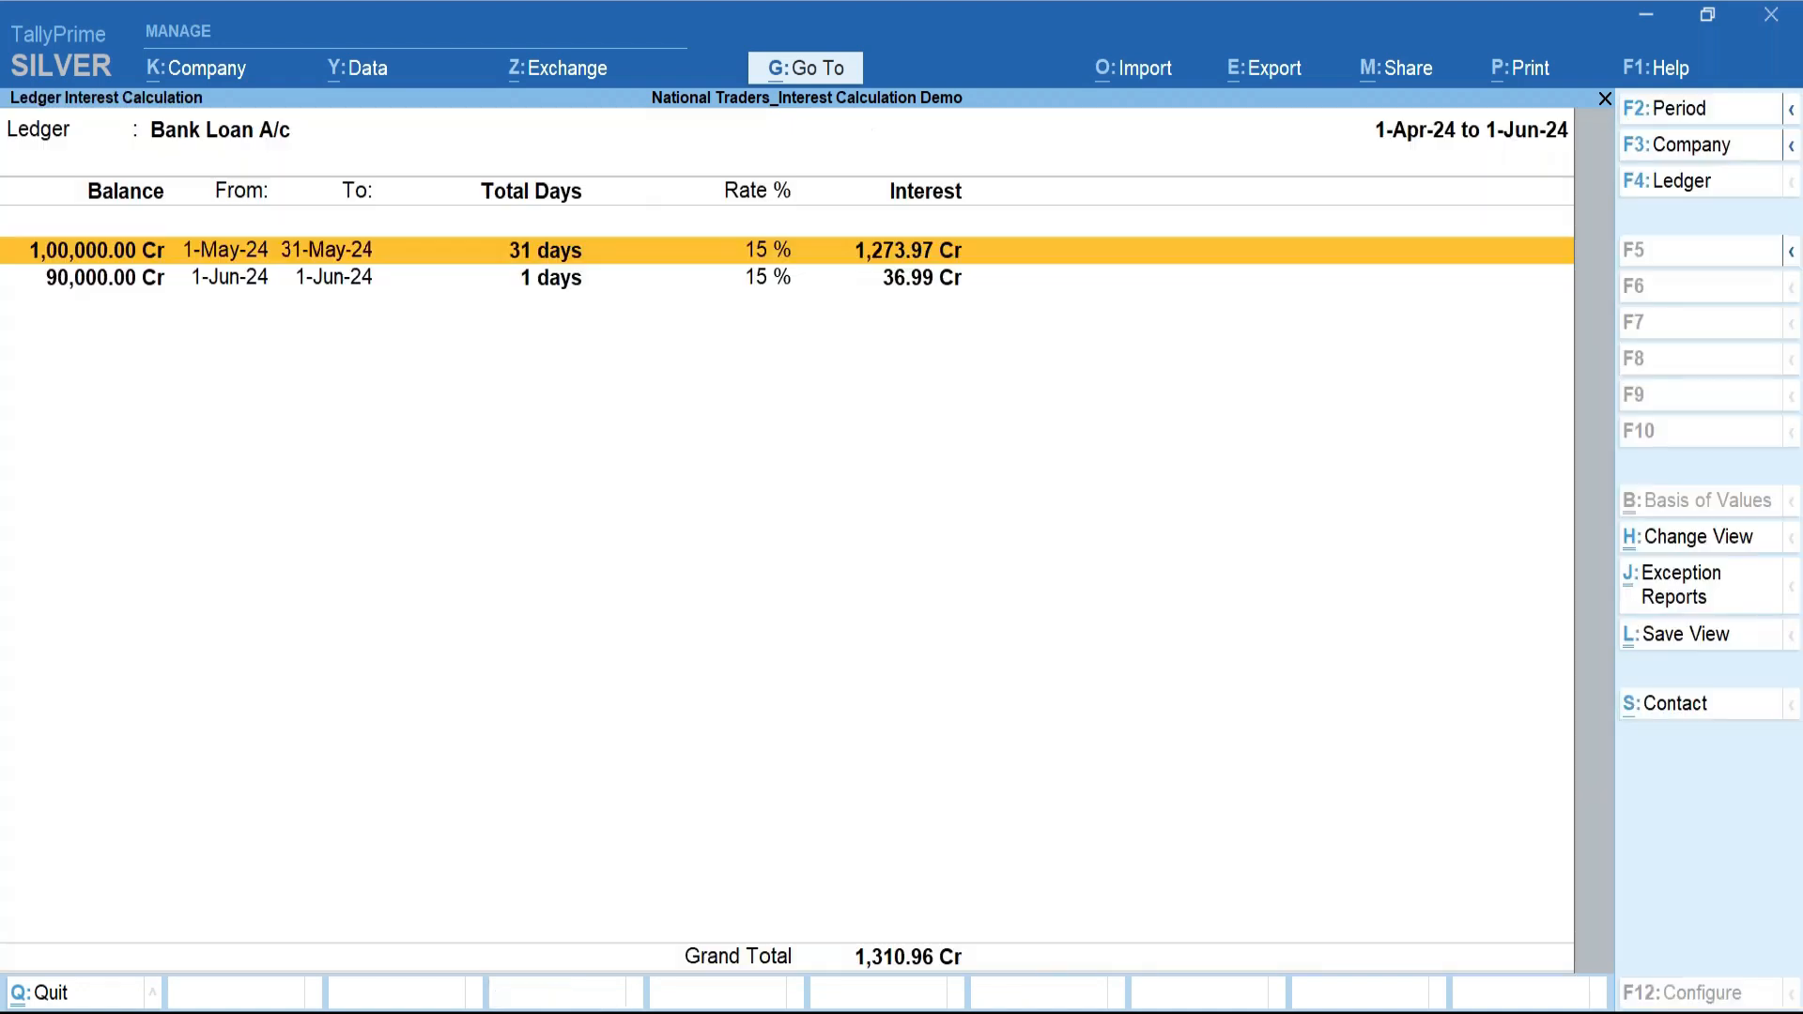
pyautogui.press('Down')
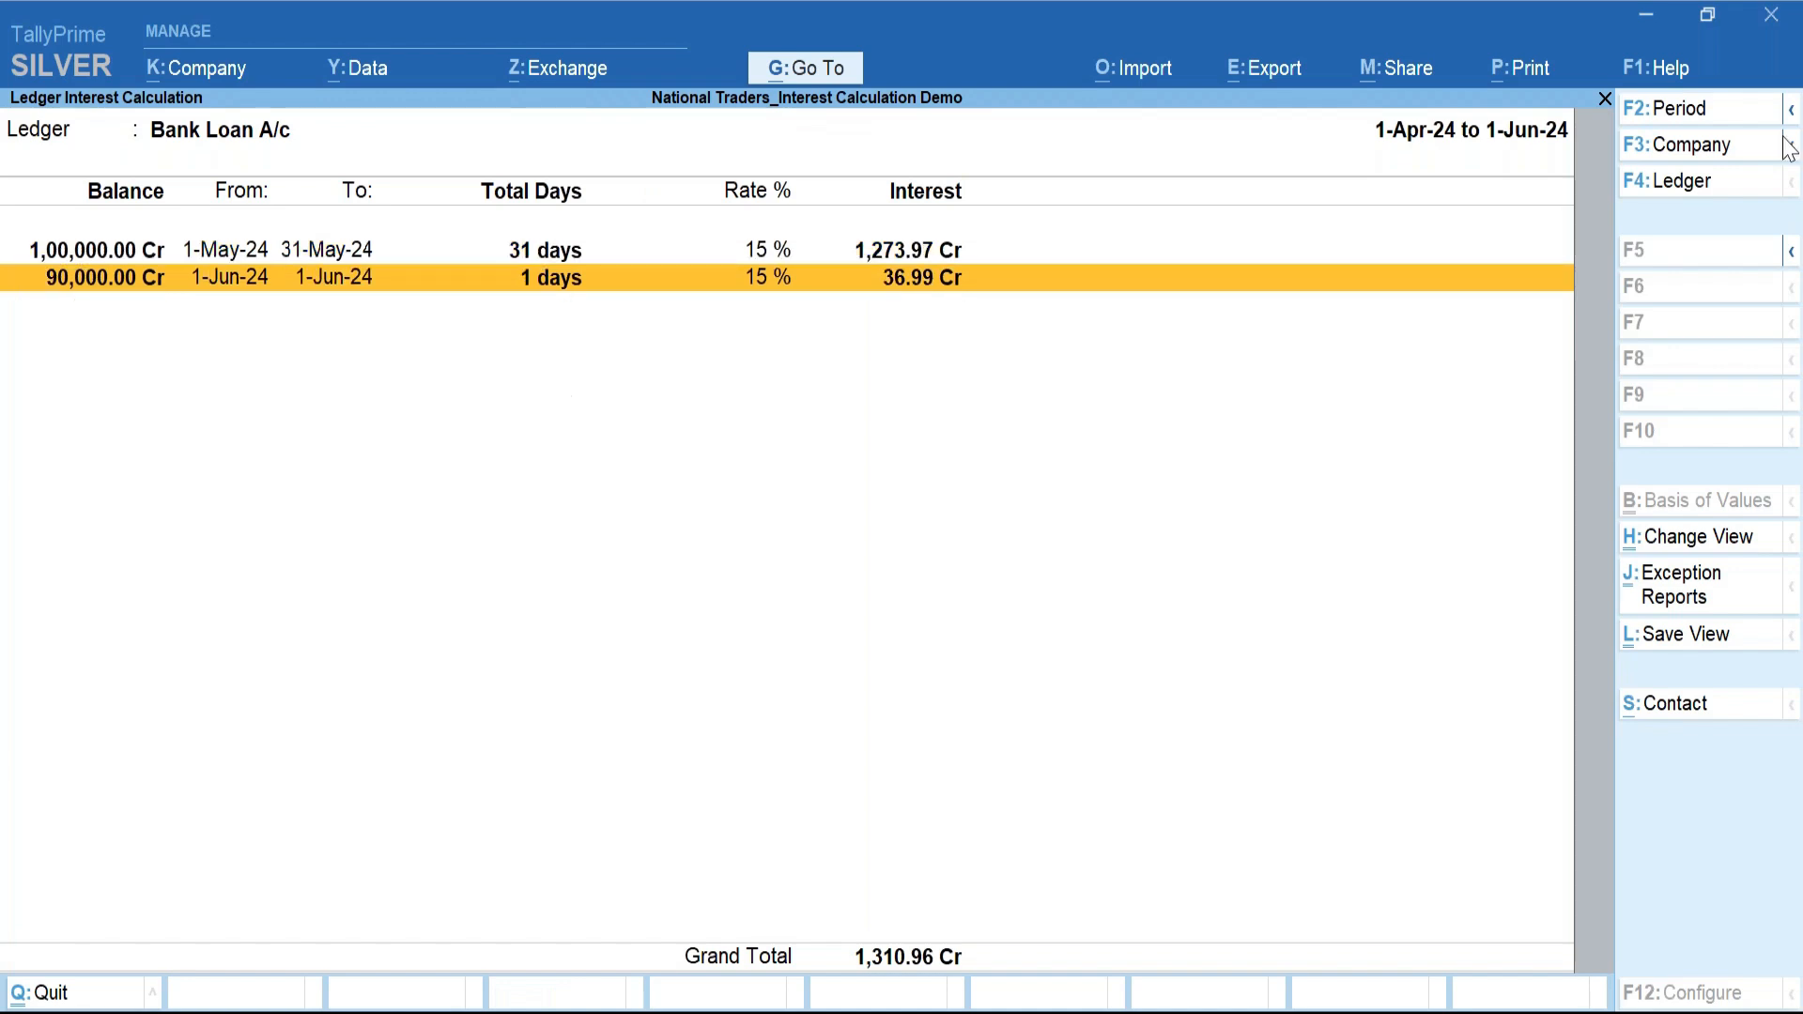
pyautogui.click(1747, 109)
pyautogui.write('31mar')
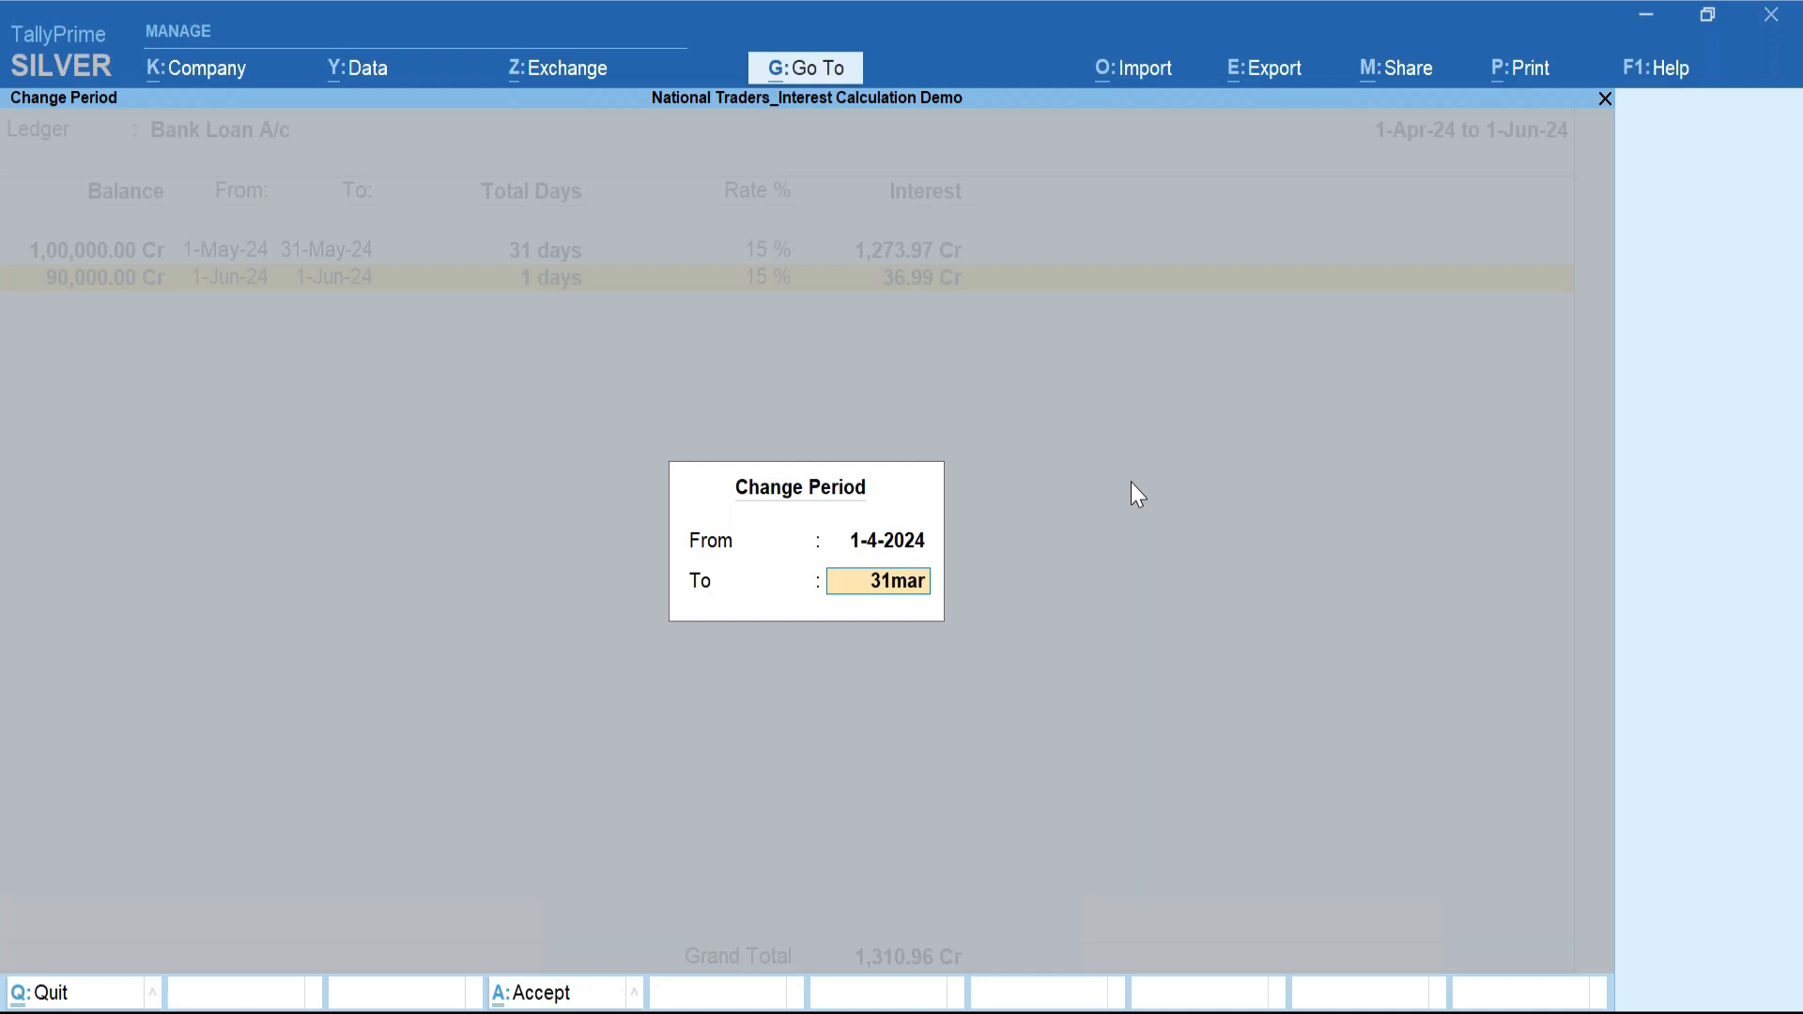
pyautogui.write('2025')
pyautogui.press('Return')
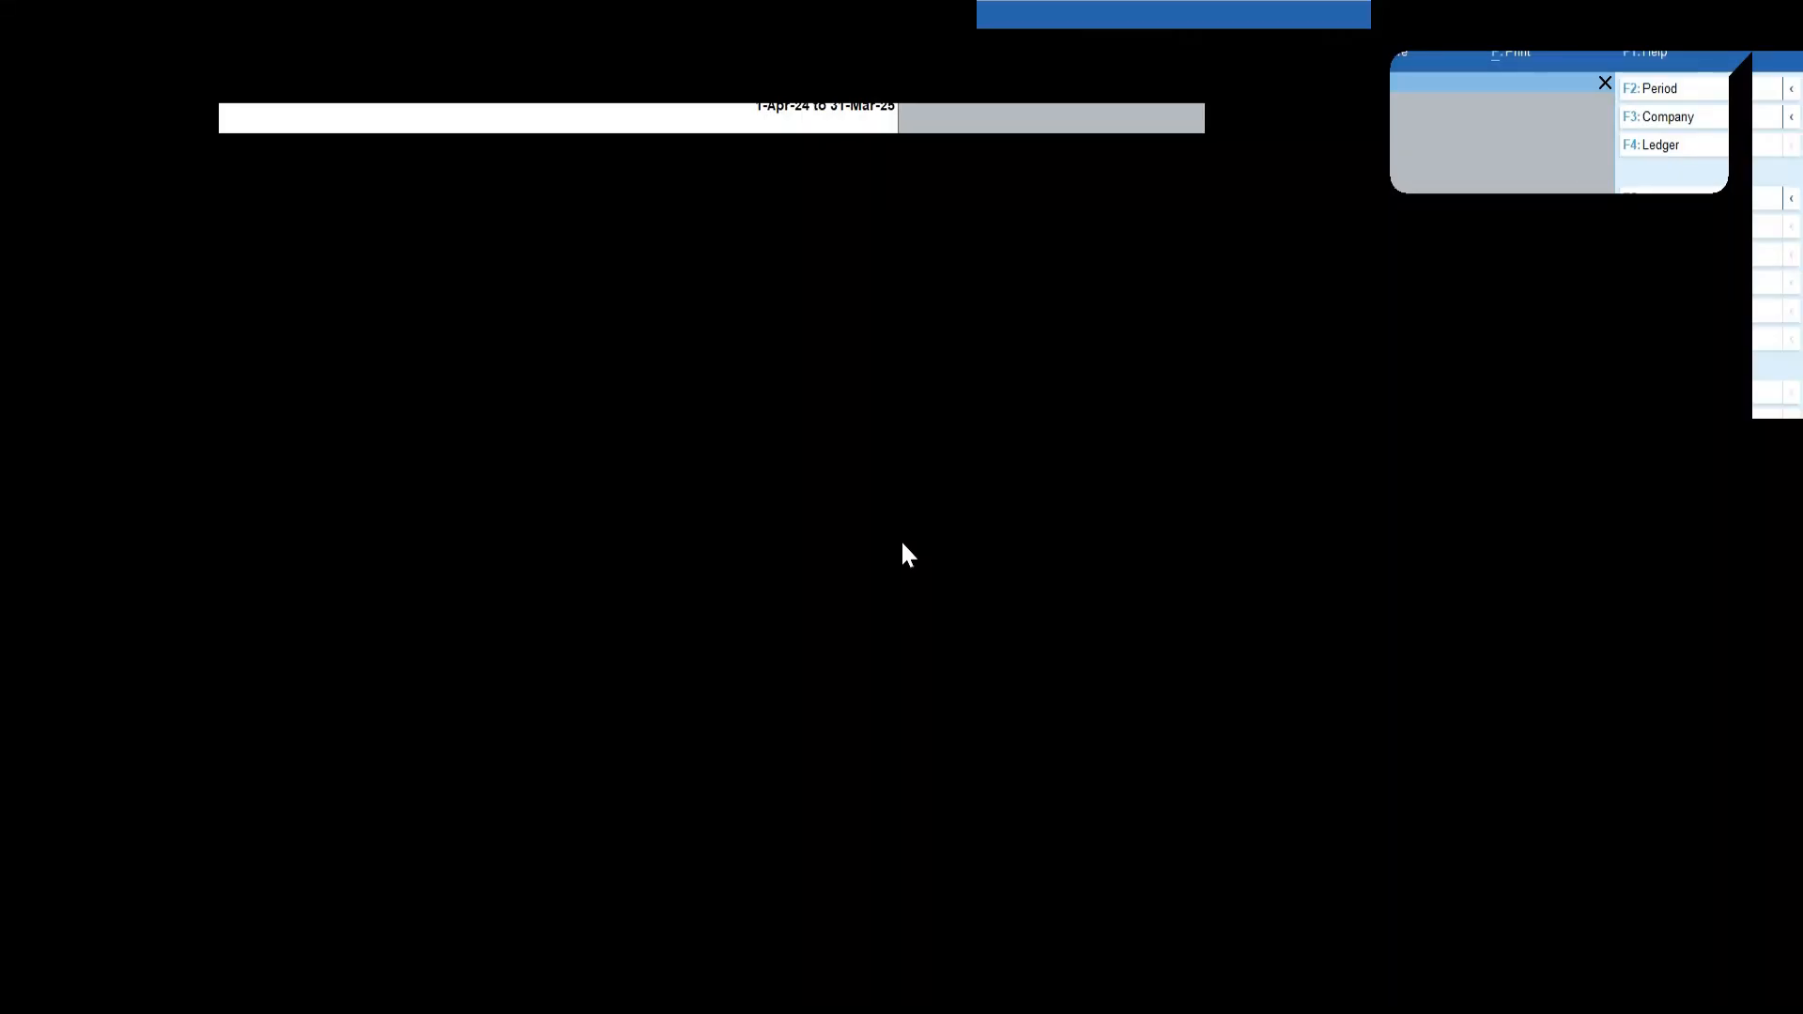
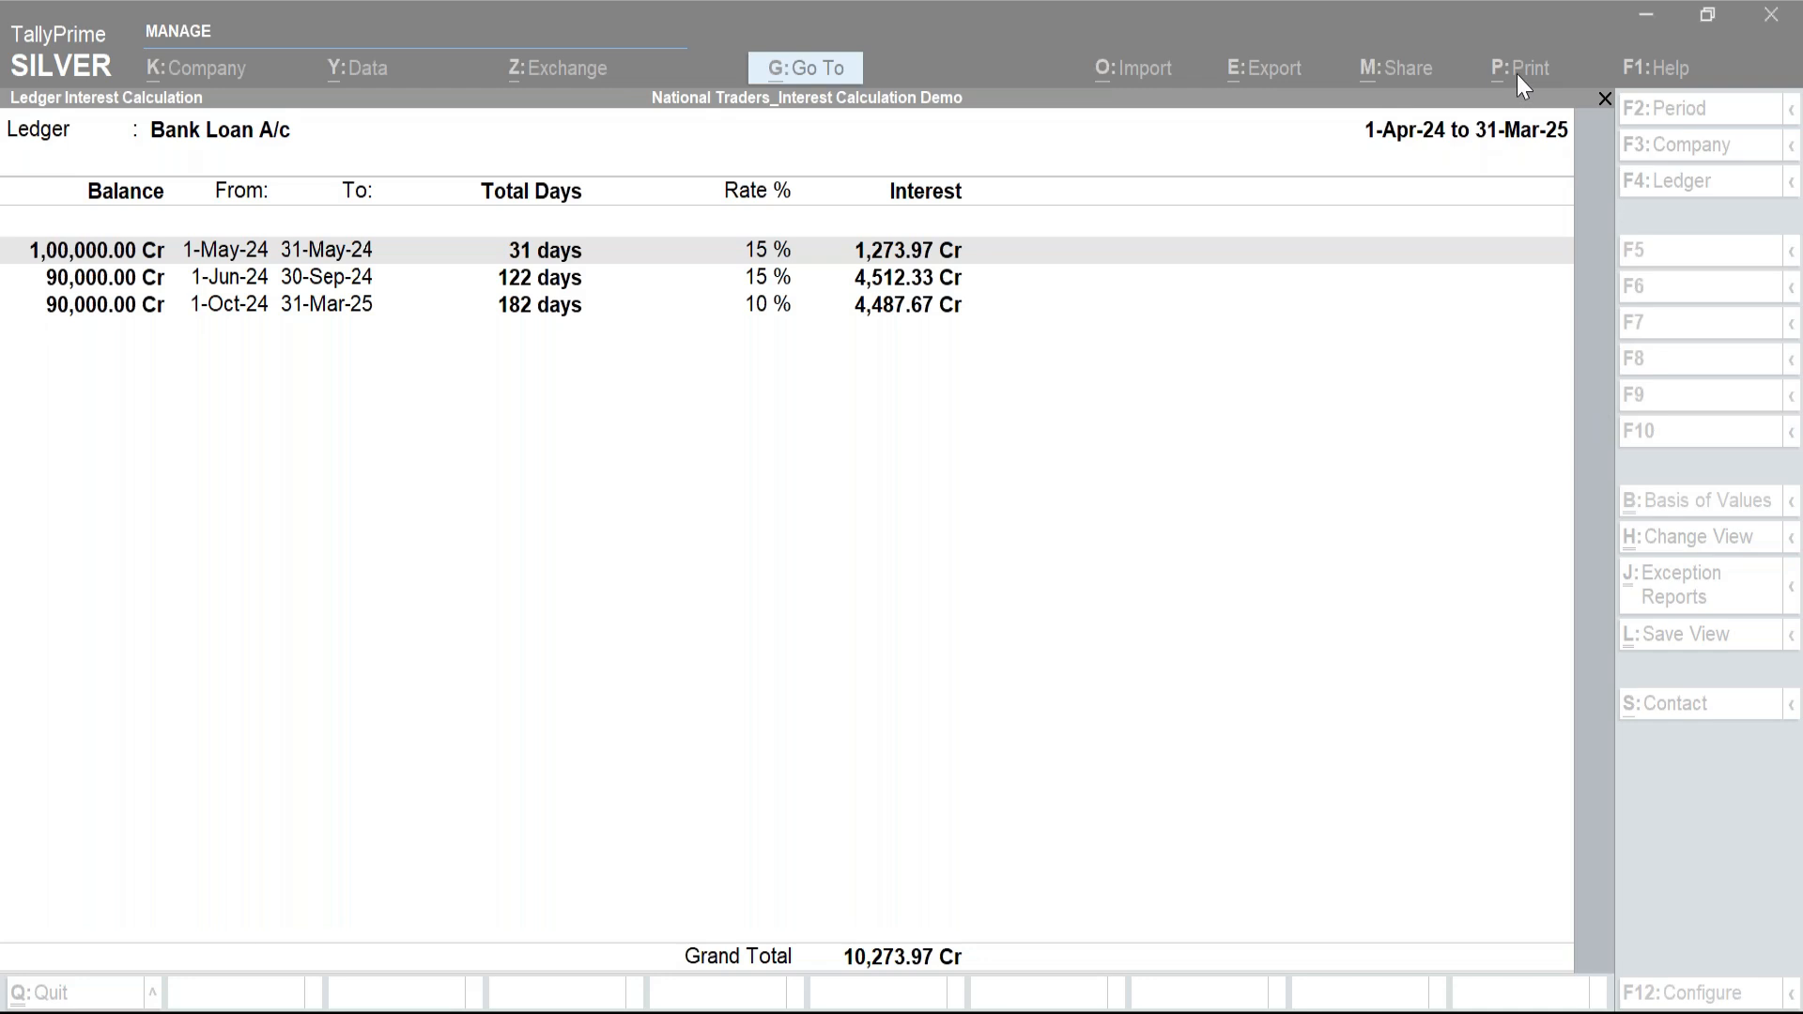
pyautogui.click(1231, 562)
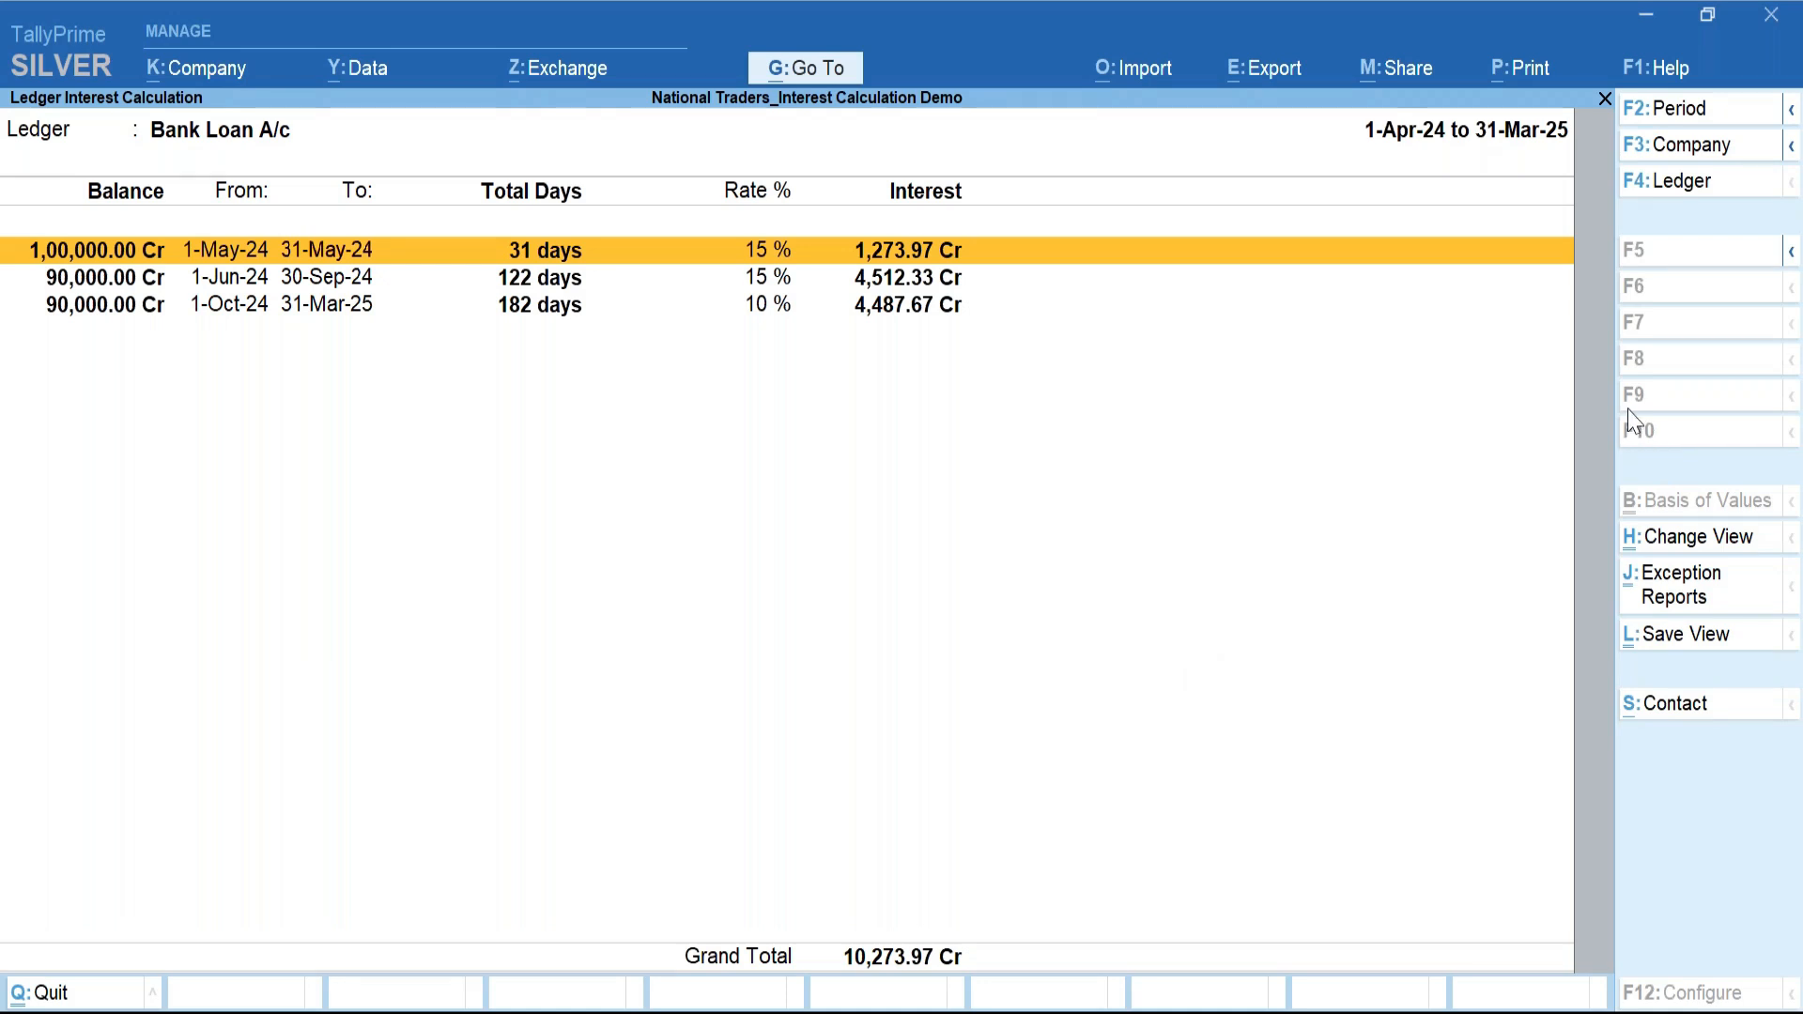
pyautogui.hotkey('alt', 'Tab')
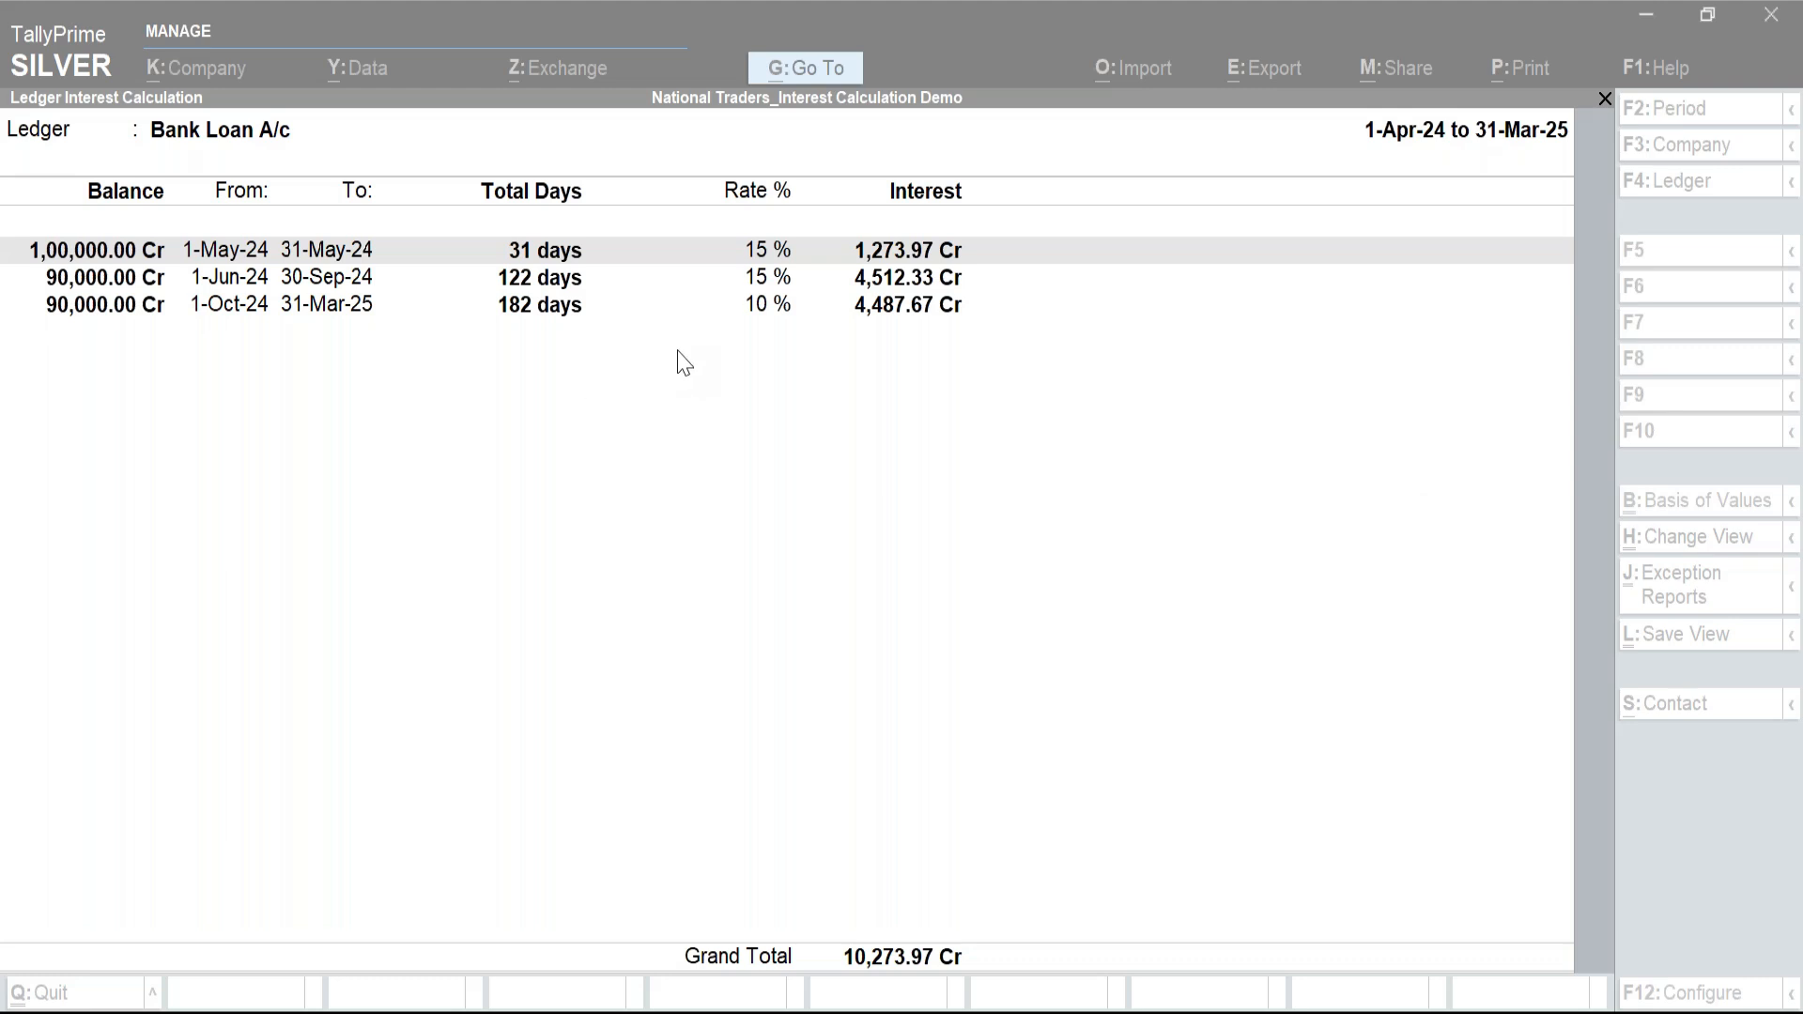
pyautogui.click(708, 595)
pyautogui.click(752, 494)
# Close the Bank Loan A/c interest report and return to the Gateway of Tally.
pyautogui.press('Escape')
pyautogui.press('Escape')
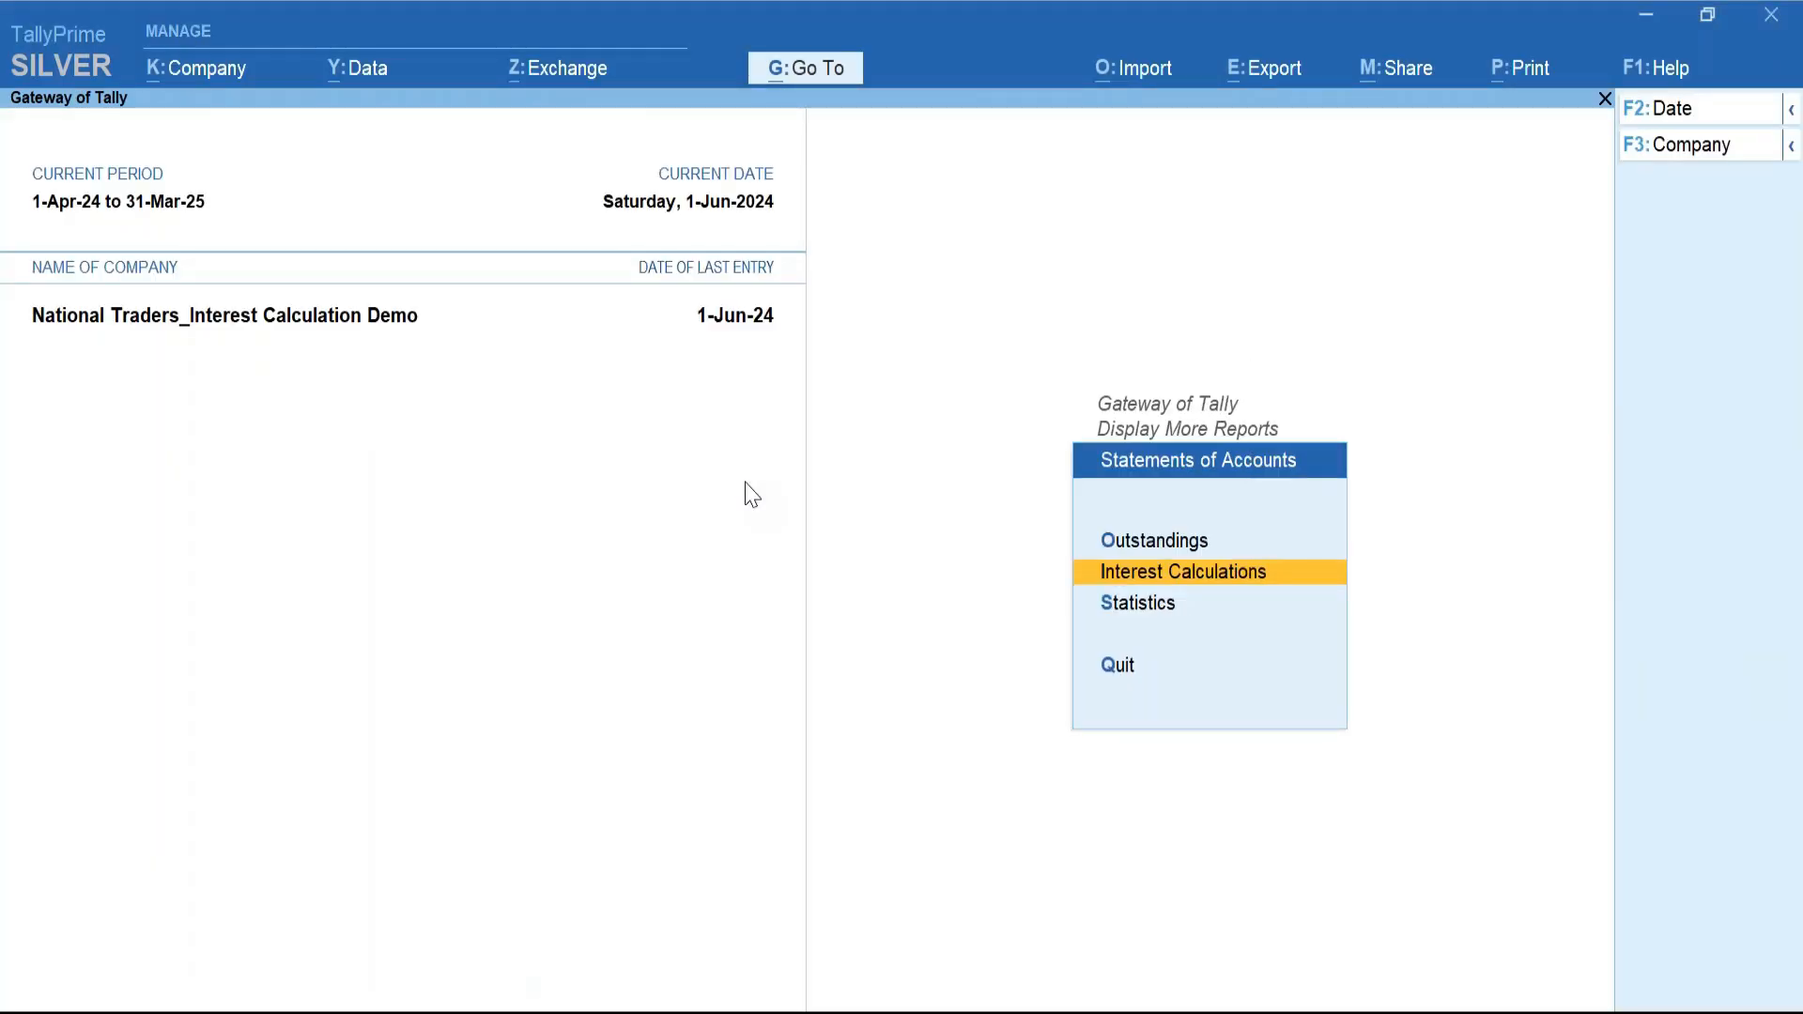
pyautogui.press('Escape')
pyautogui.press('Escape')
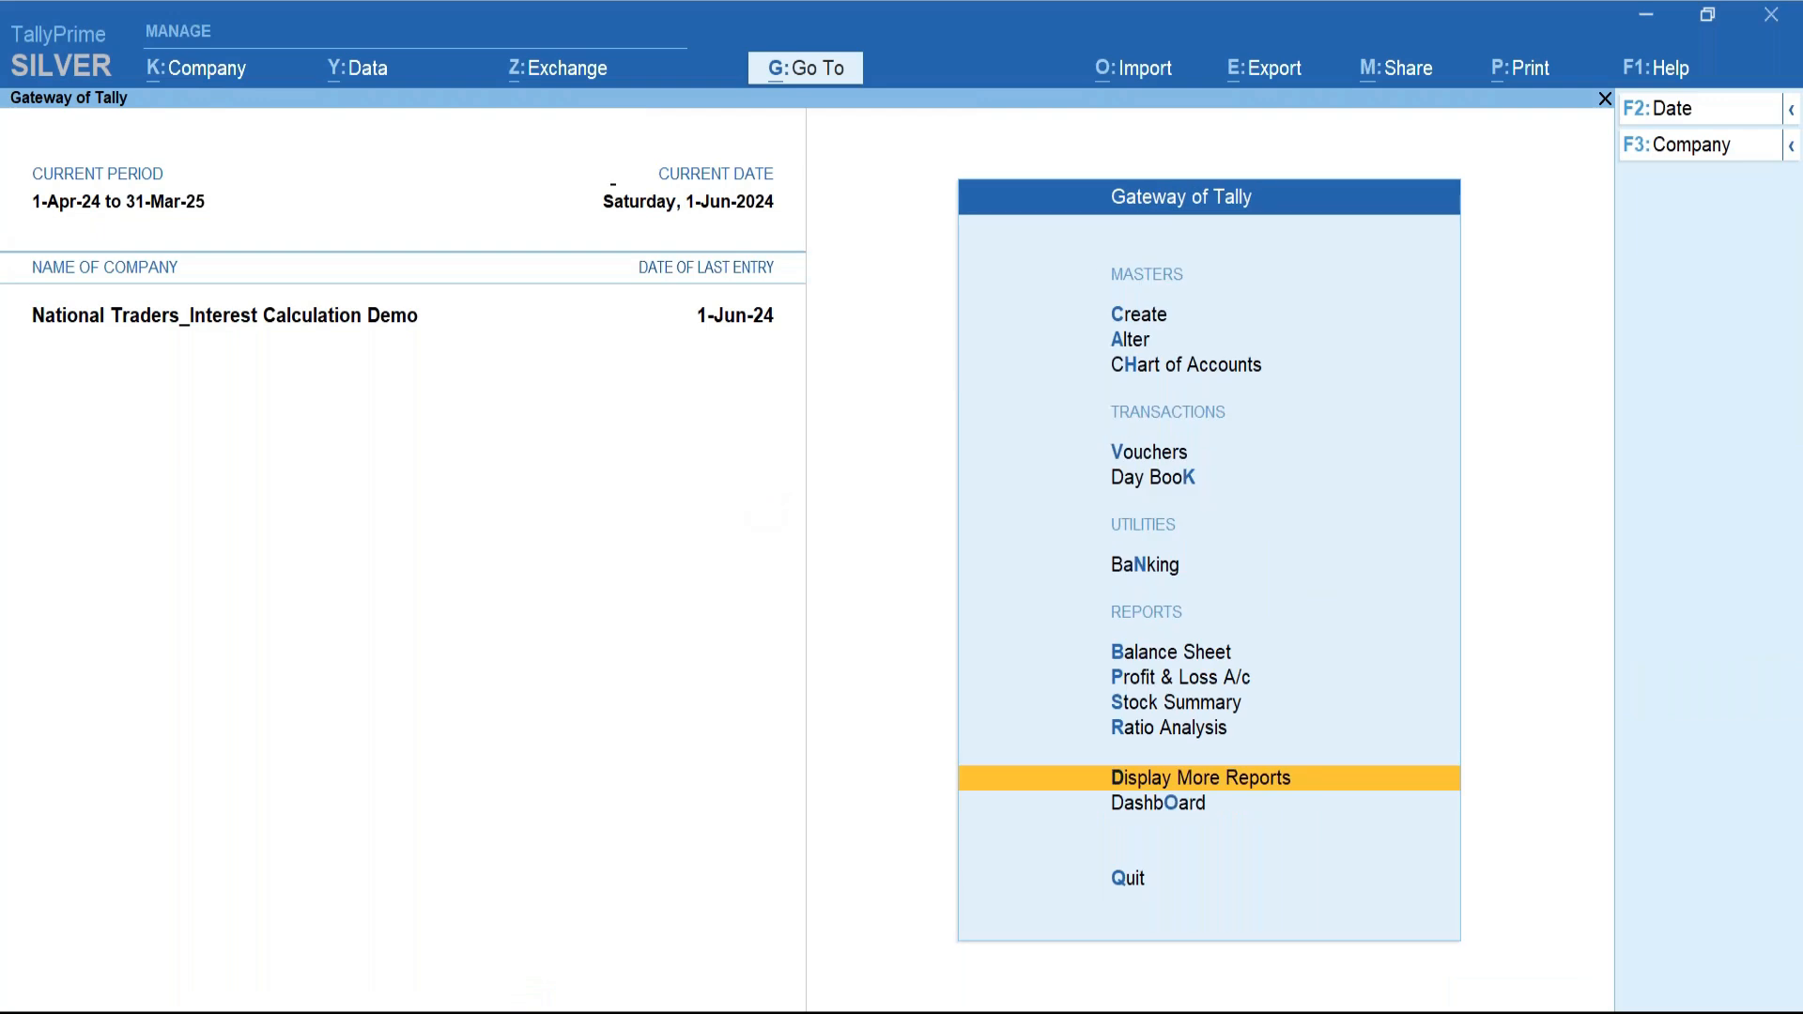
# Start creating a ledger named UTI Bank A/c under the Bank OD A/c group.
pyautogui.press('c')
pyautogui.press('Down')
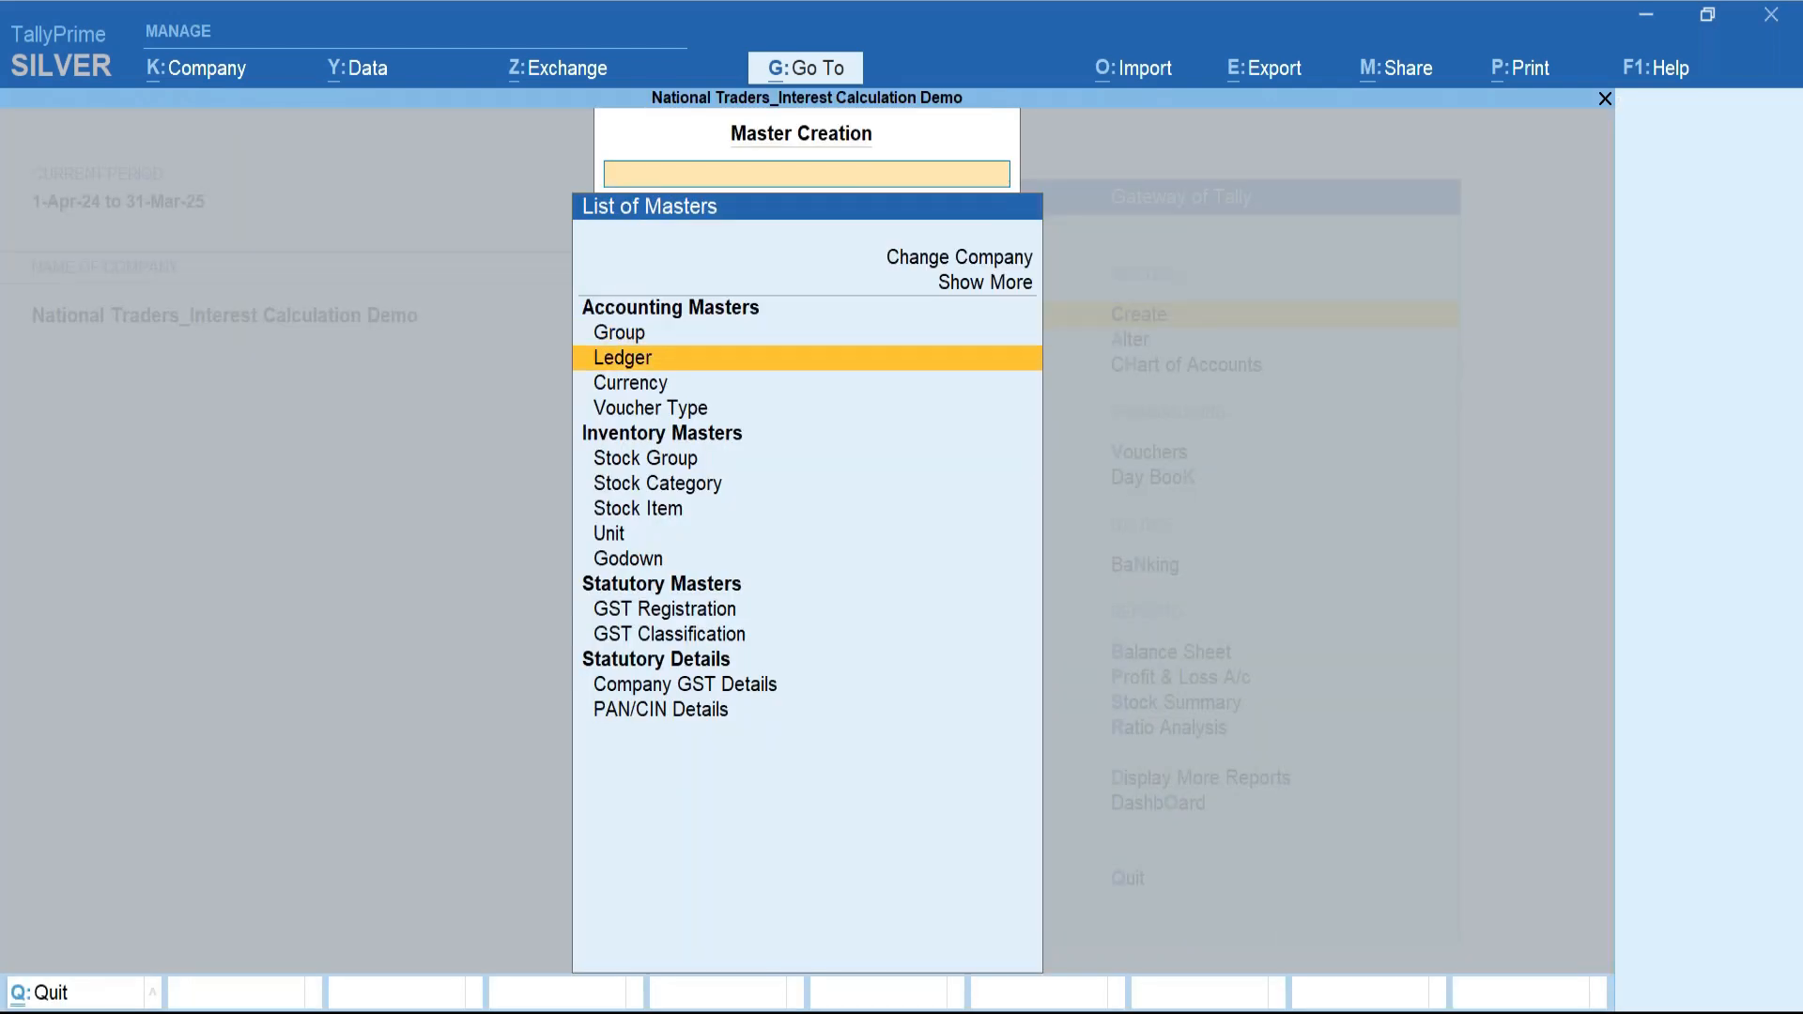
pyautogui.press('Return')
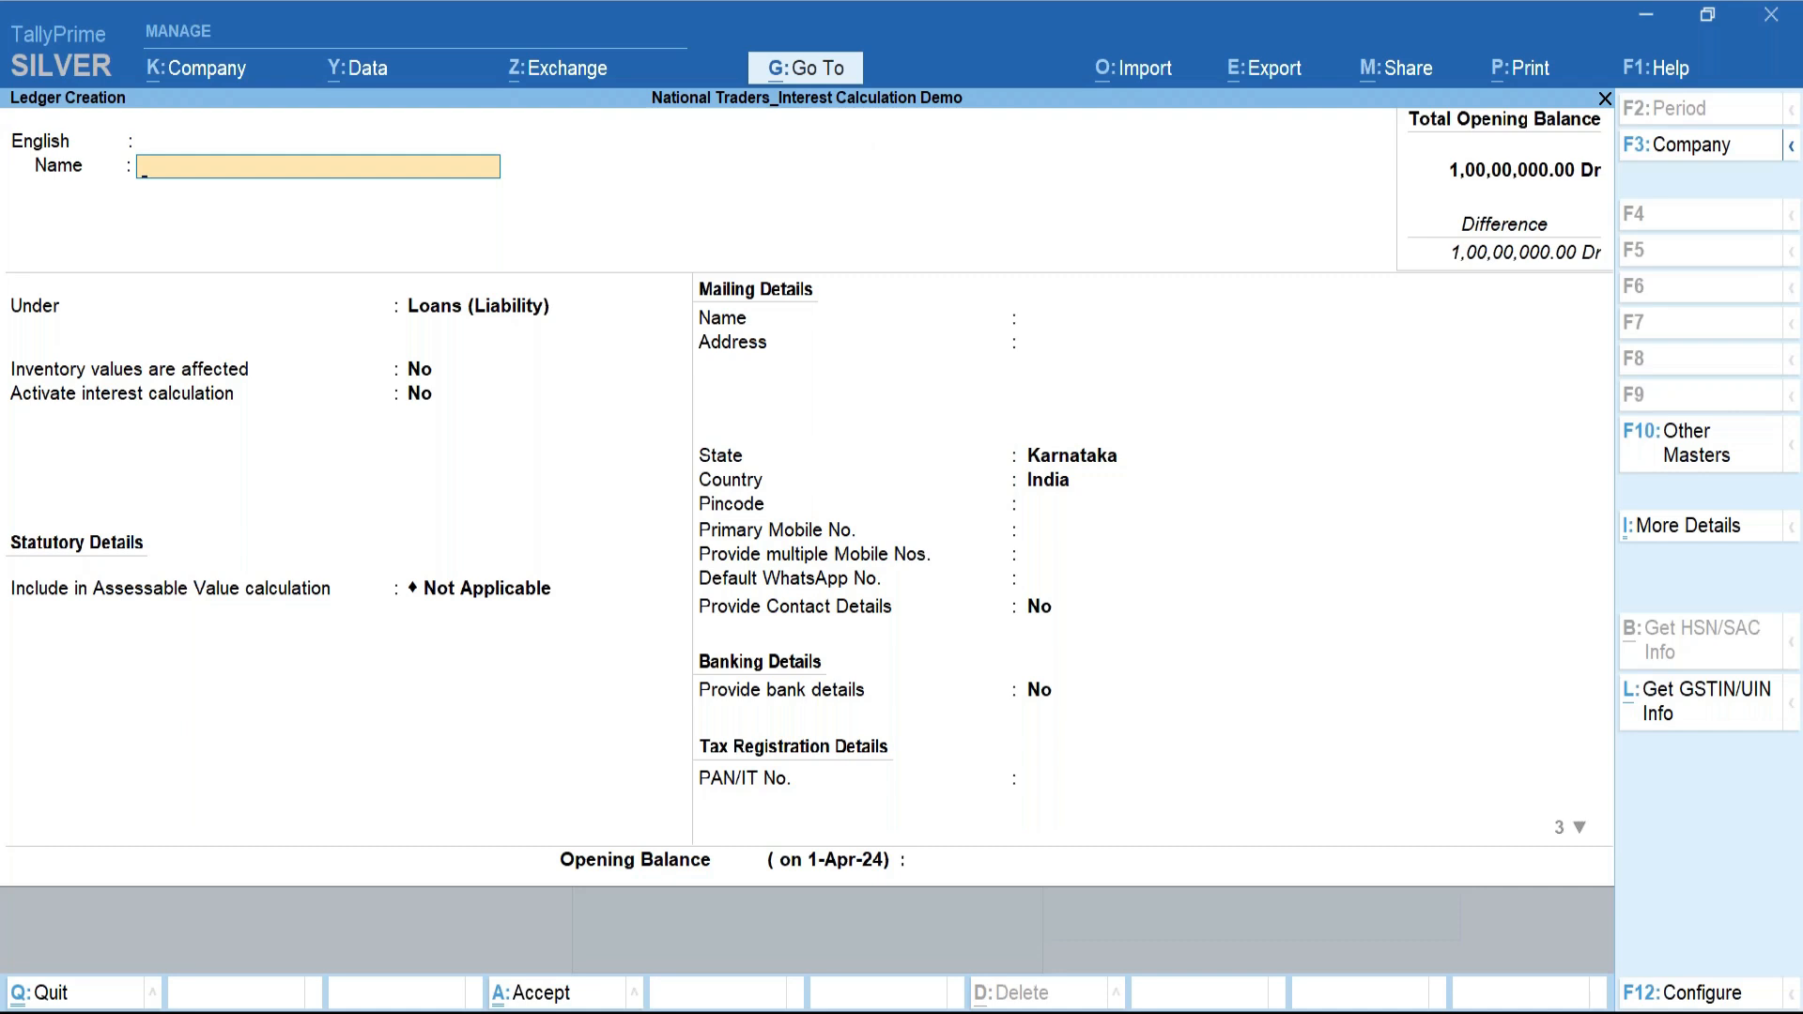
pyautogui.write('UTI Bank A/c')
pyautogui.press('Return')
pyautogui.press('Return')
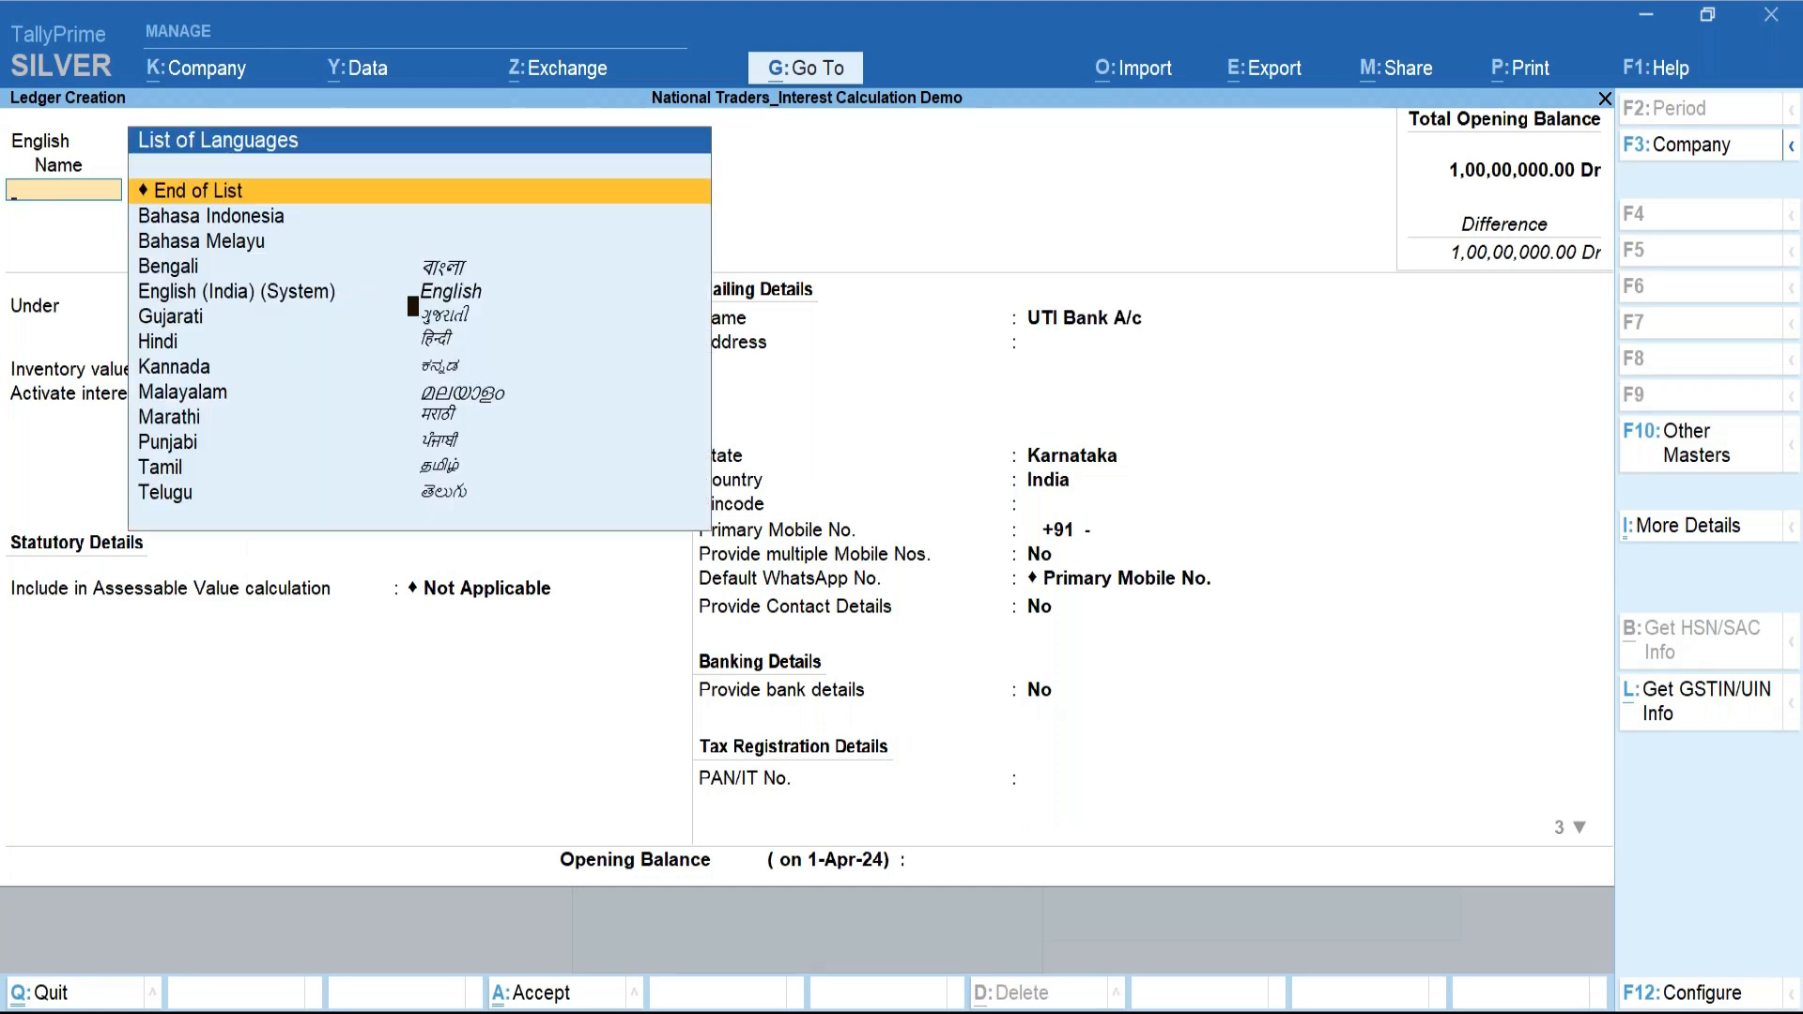
pyautogui.press('Return')
pyautogui.write('Ba')
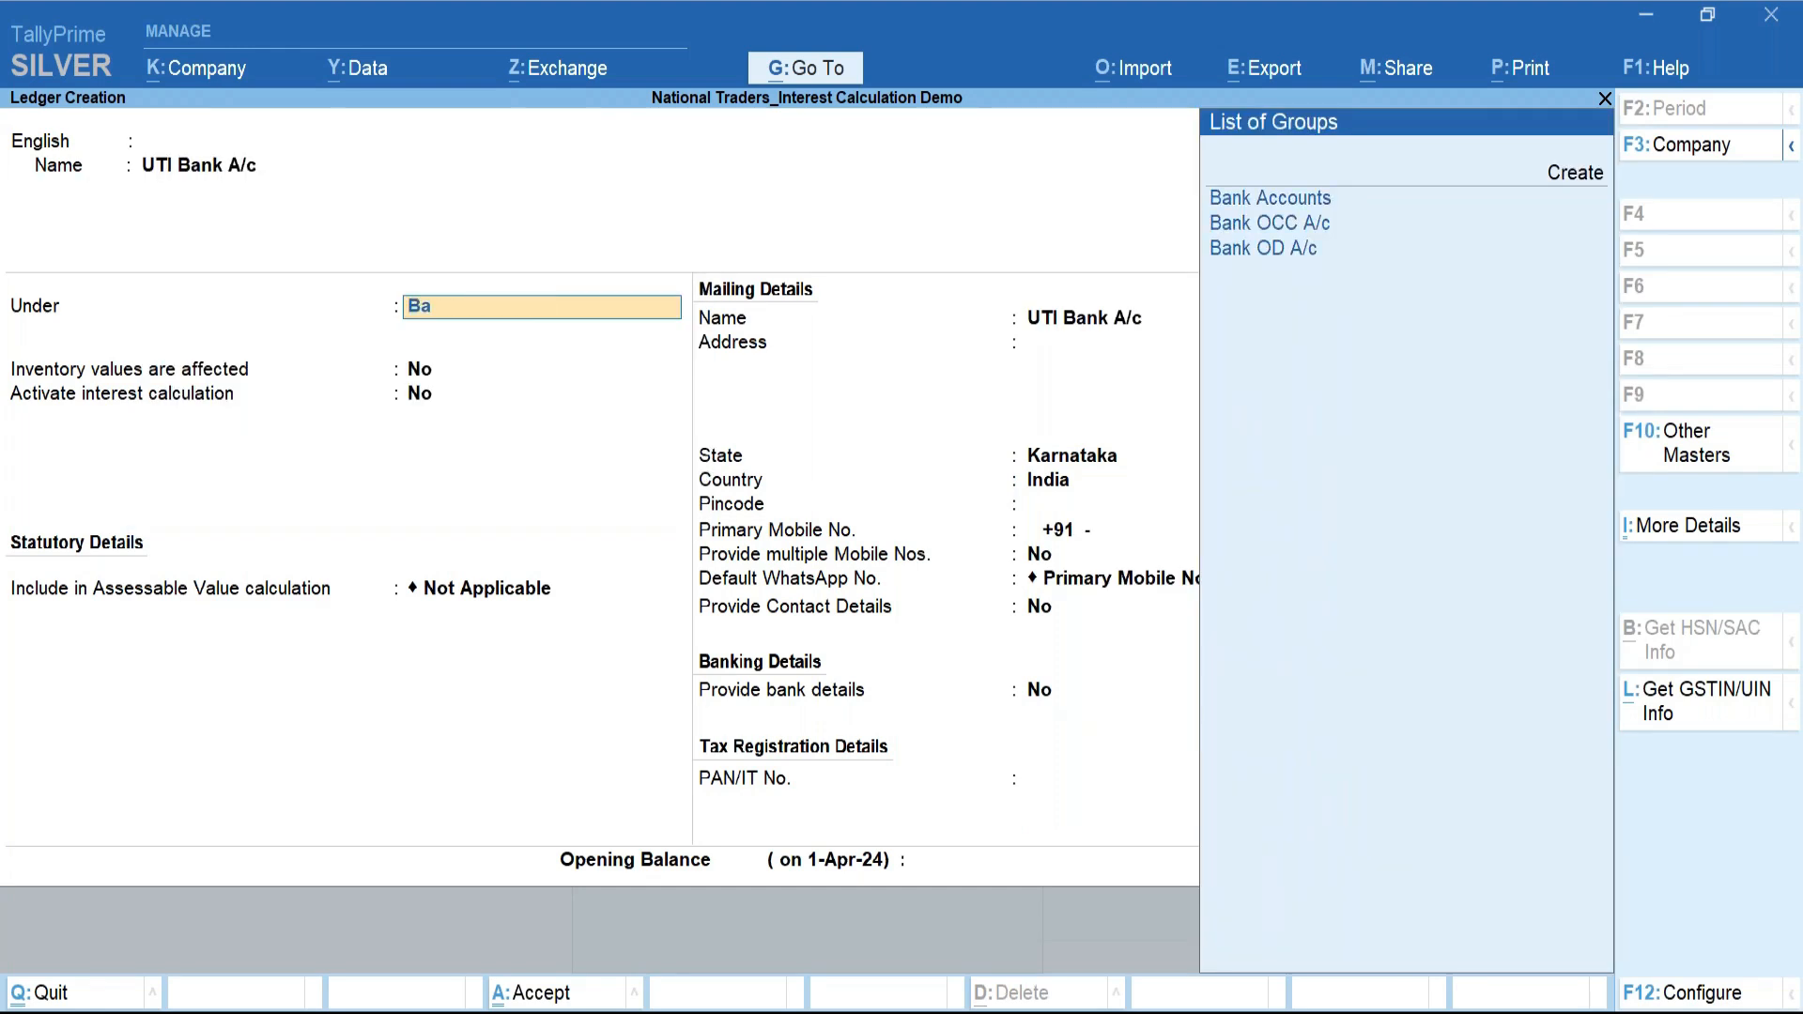
pyautogui.write('nk')
pyautogui.press('Return')
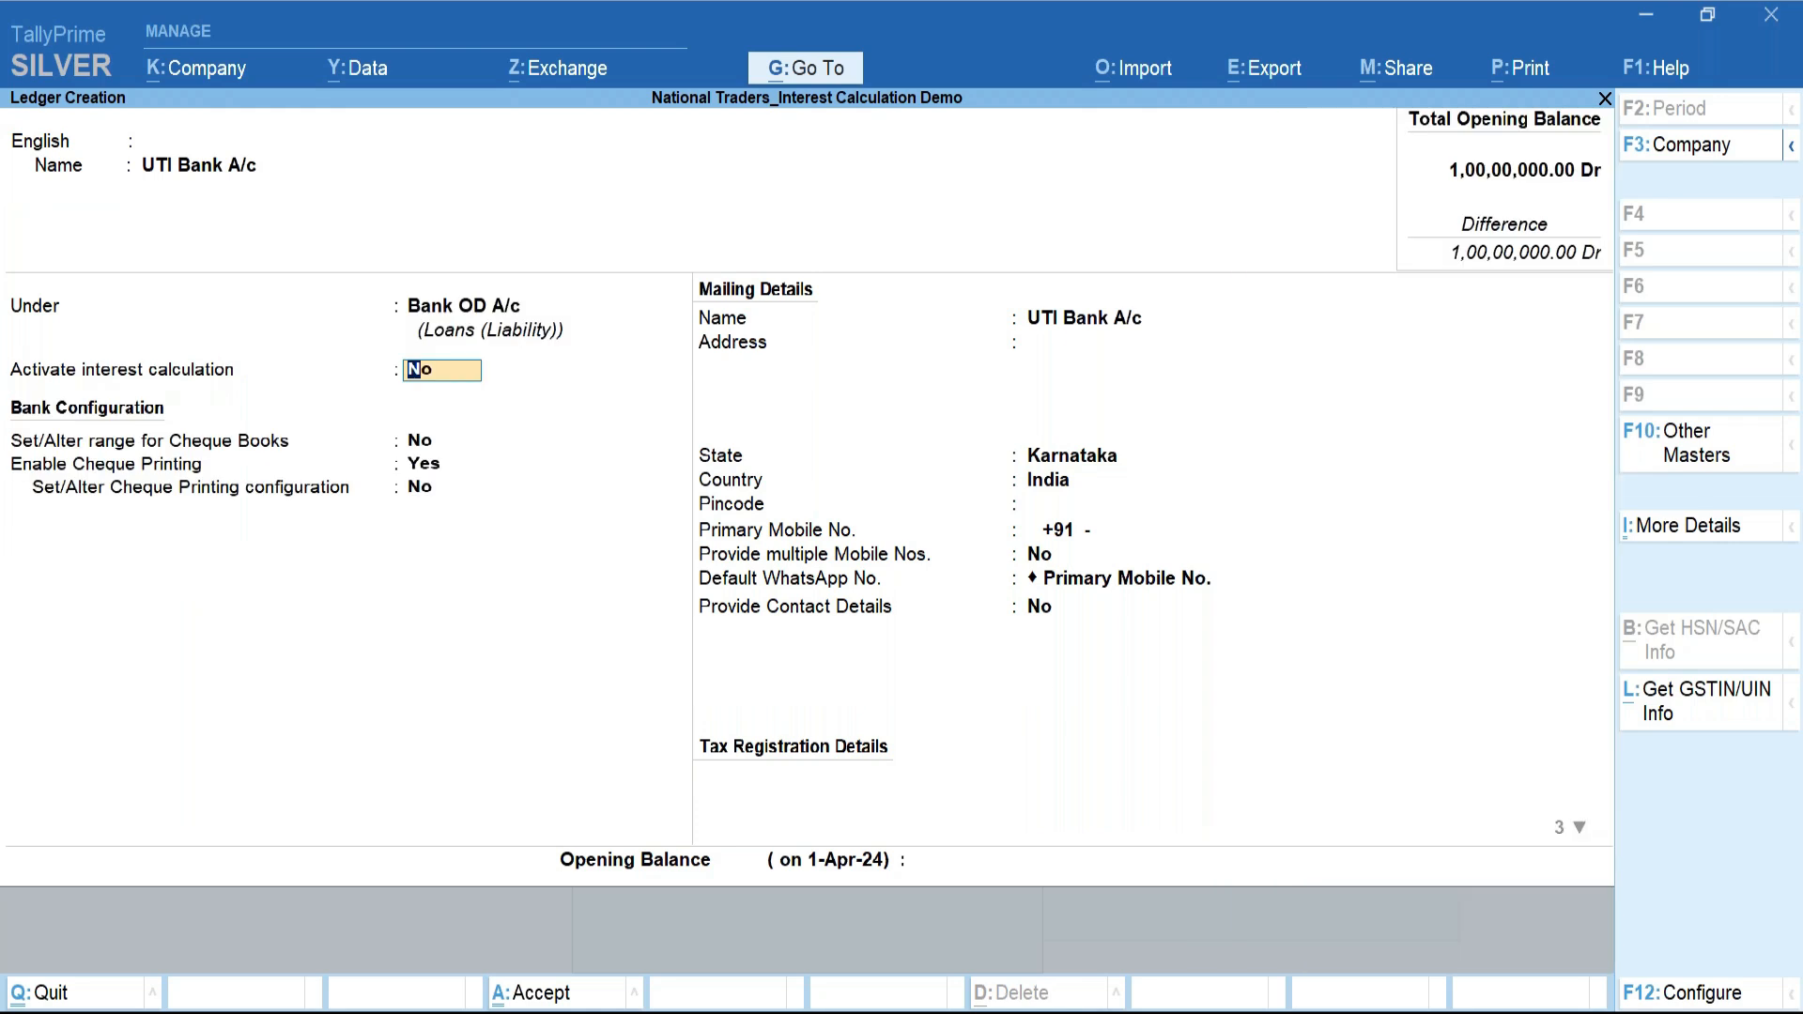
# Activate interest calculation for UTI Bank A/c and compare Bank/Reco Date and Voucher Date as the basis for calculating interest.
pyautogui.write('y')
pyautogui.press('Return')
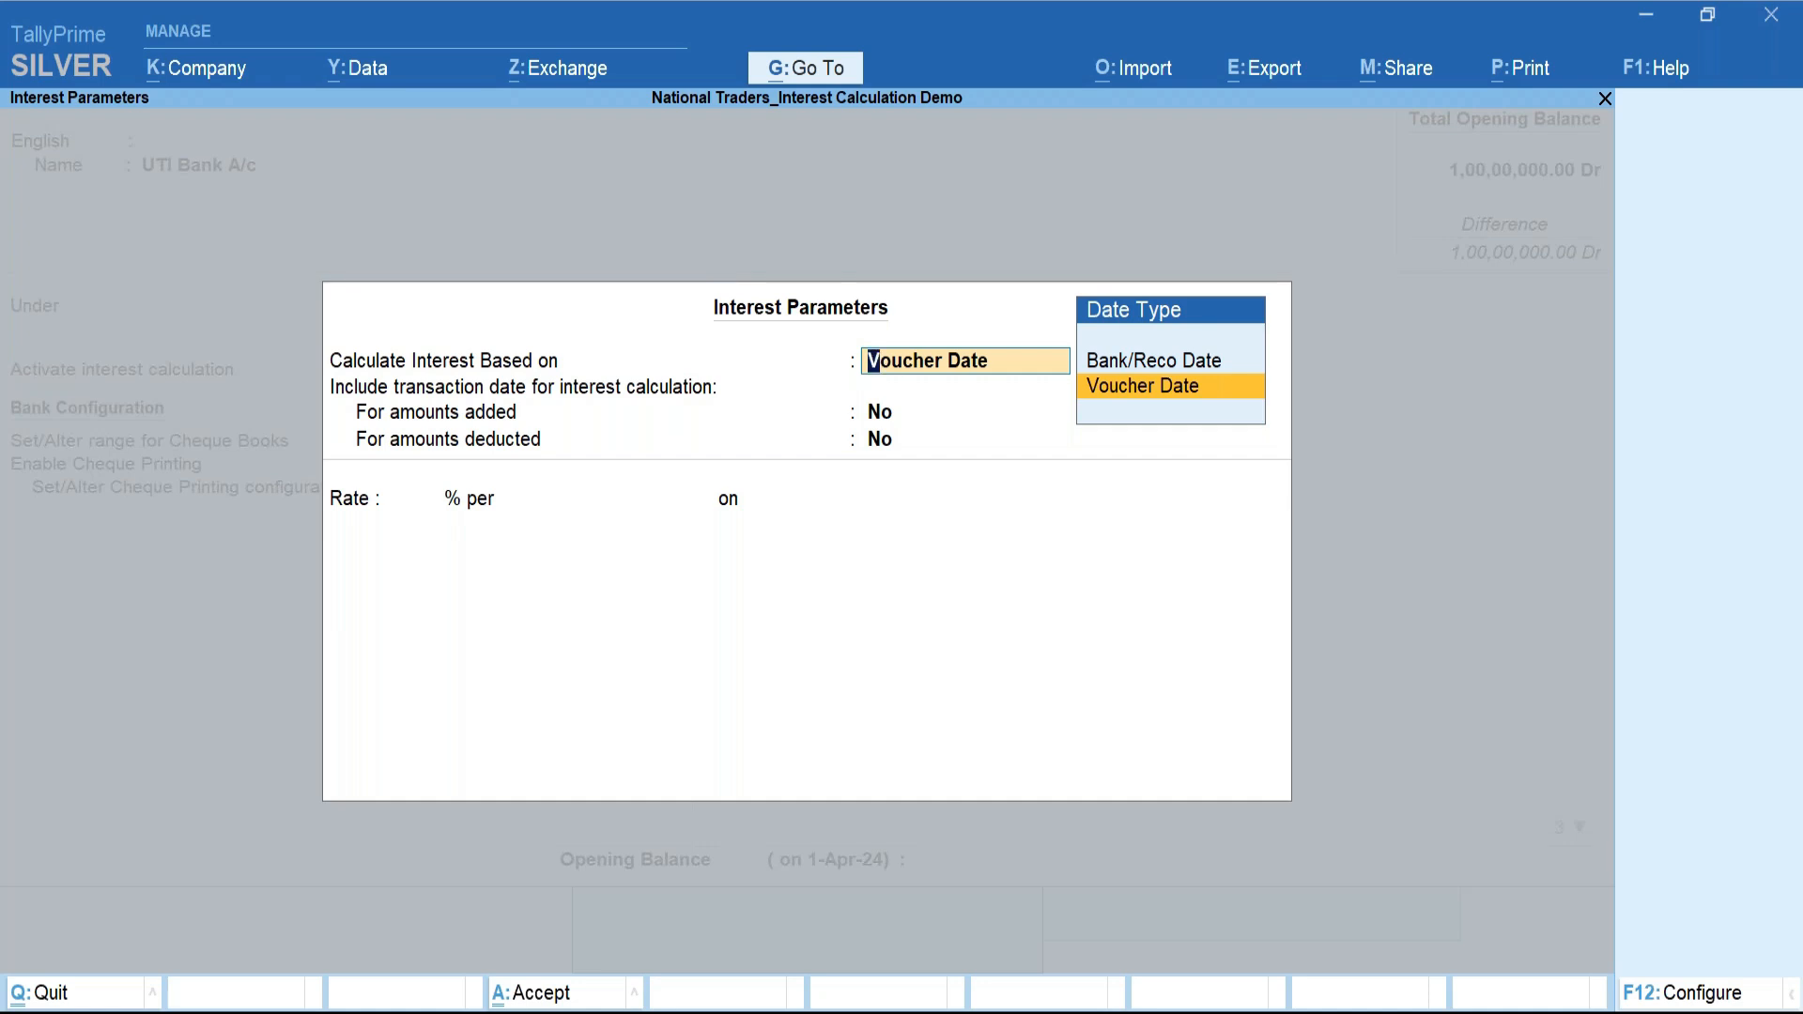
pyautogui.press('Up')
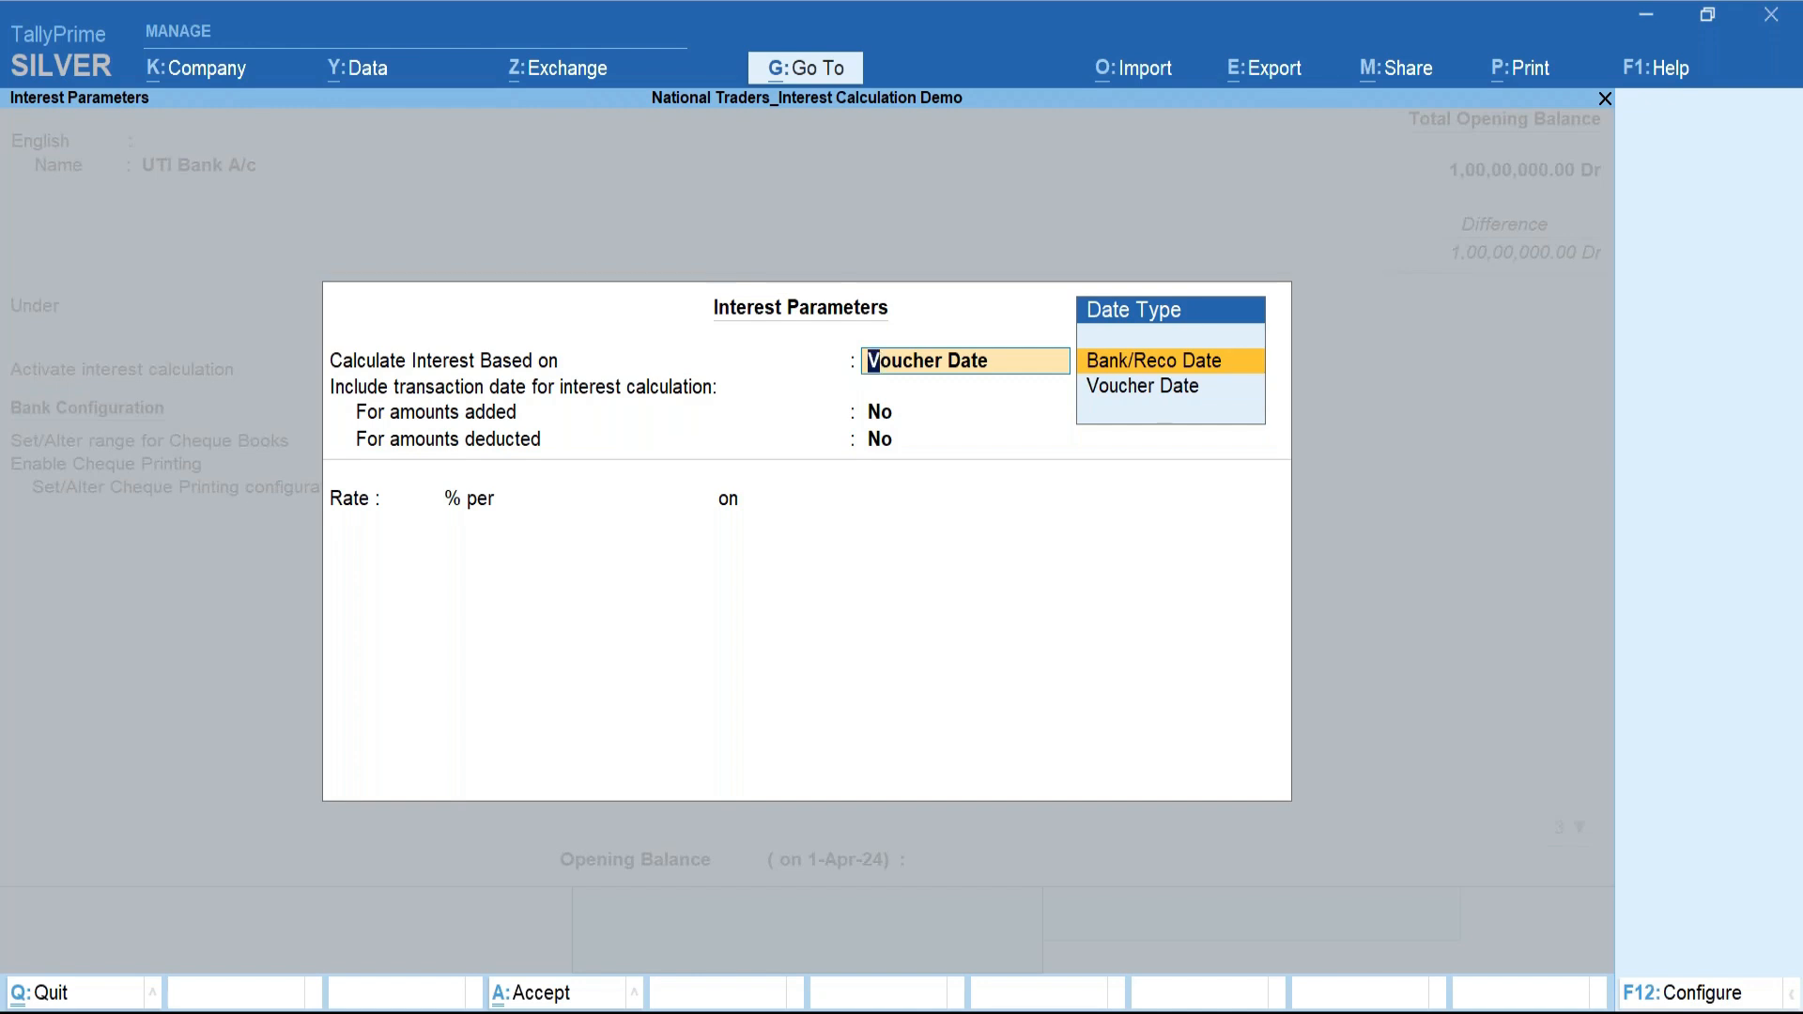
pyautogui.press('Down')
pyautogui.press('Up')
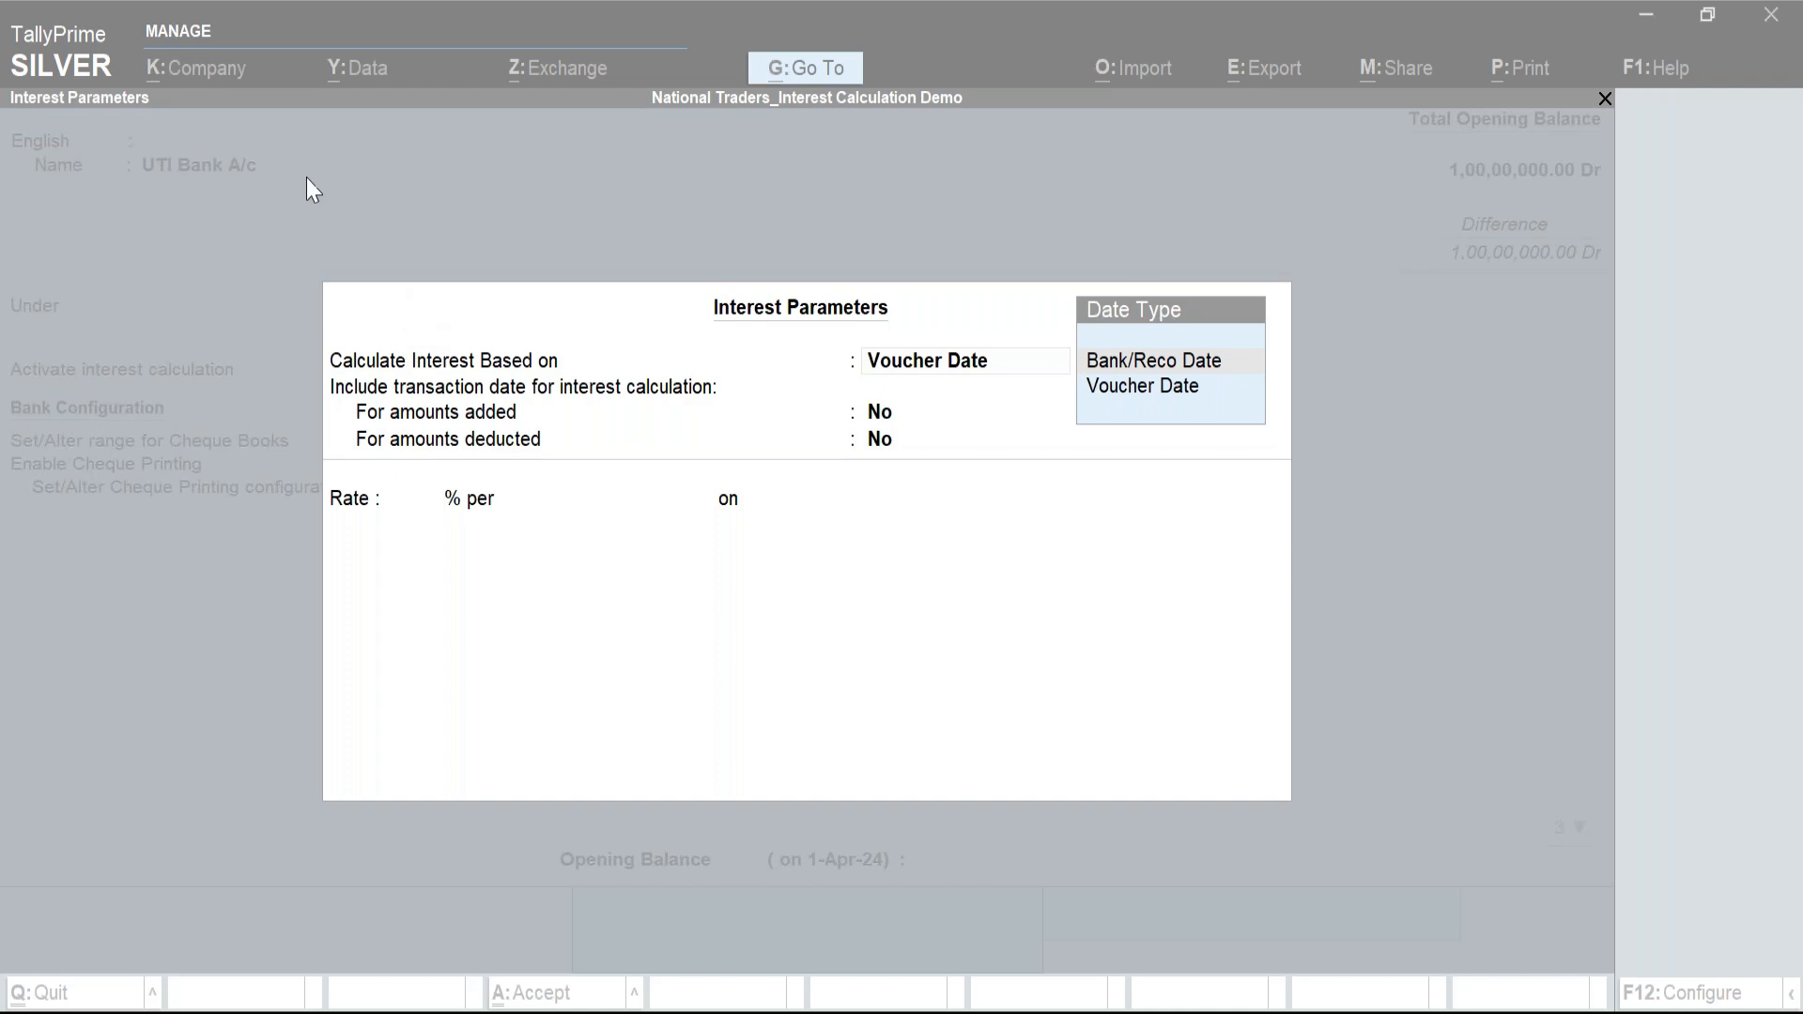
# Quit the interest parameters and discard the UTI Bank A/c ledger without saving it.
pyautogui.click(1329, 620)
pyautogui.press('Escape')
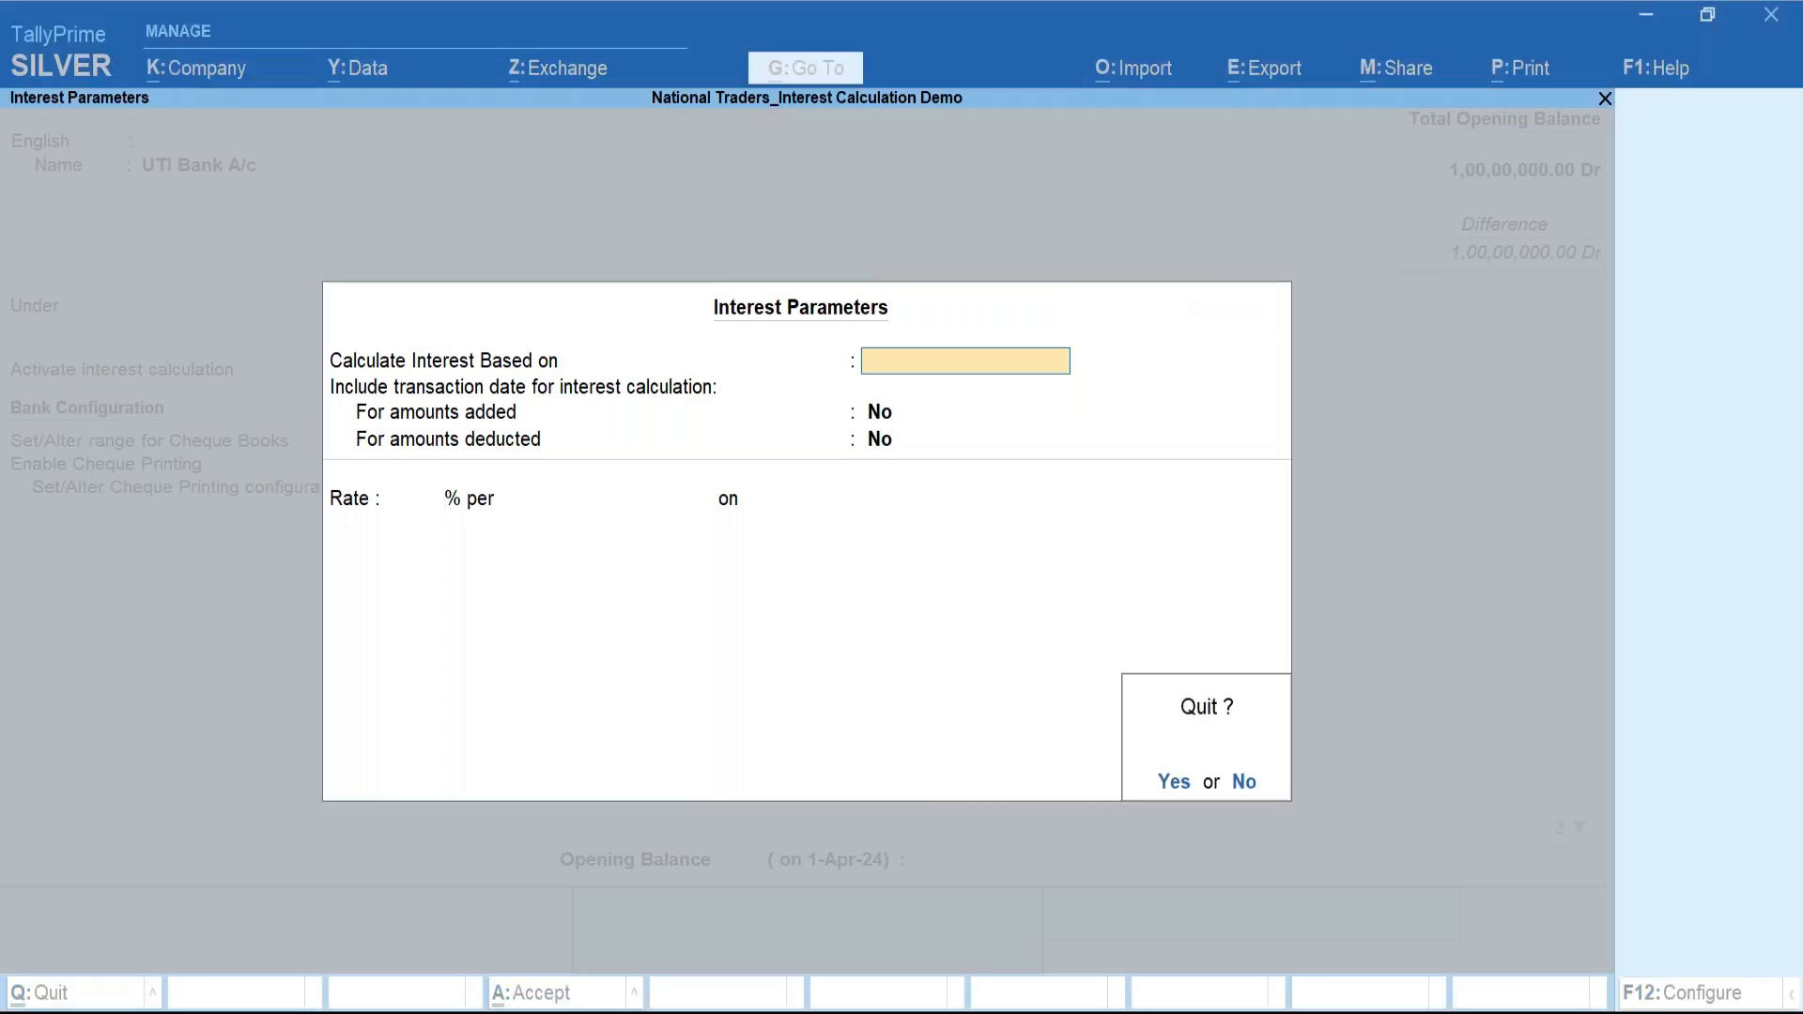
pyautogui.press('y')
pyautogui.press('Escape')
pyautogui.press('y')
pyautogui.press('Down')
pyautogui.press('Down')
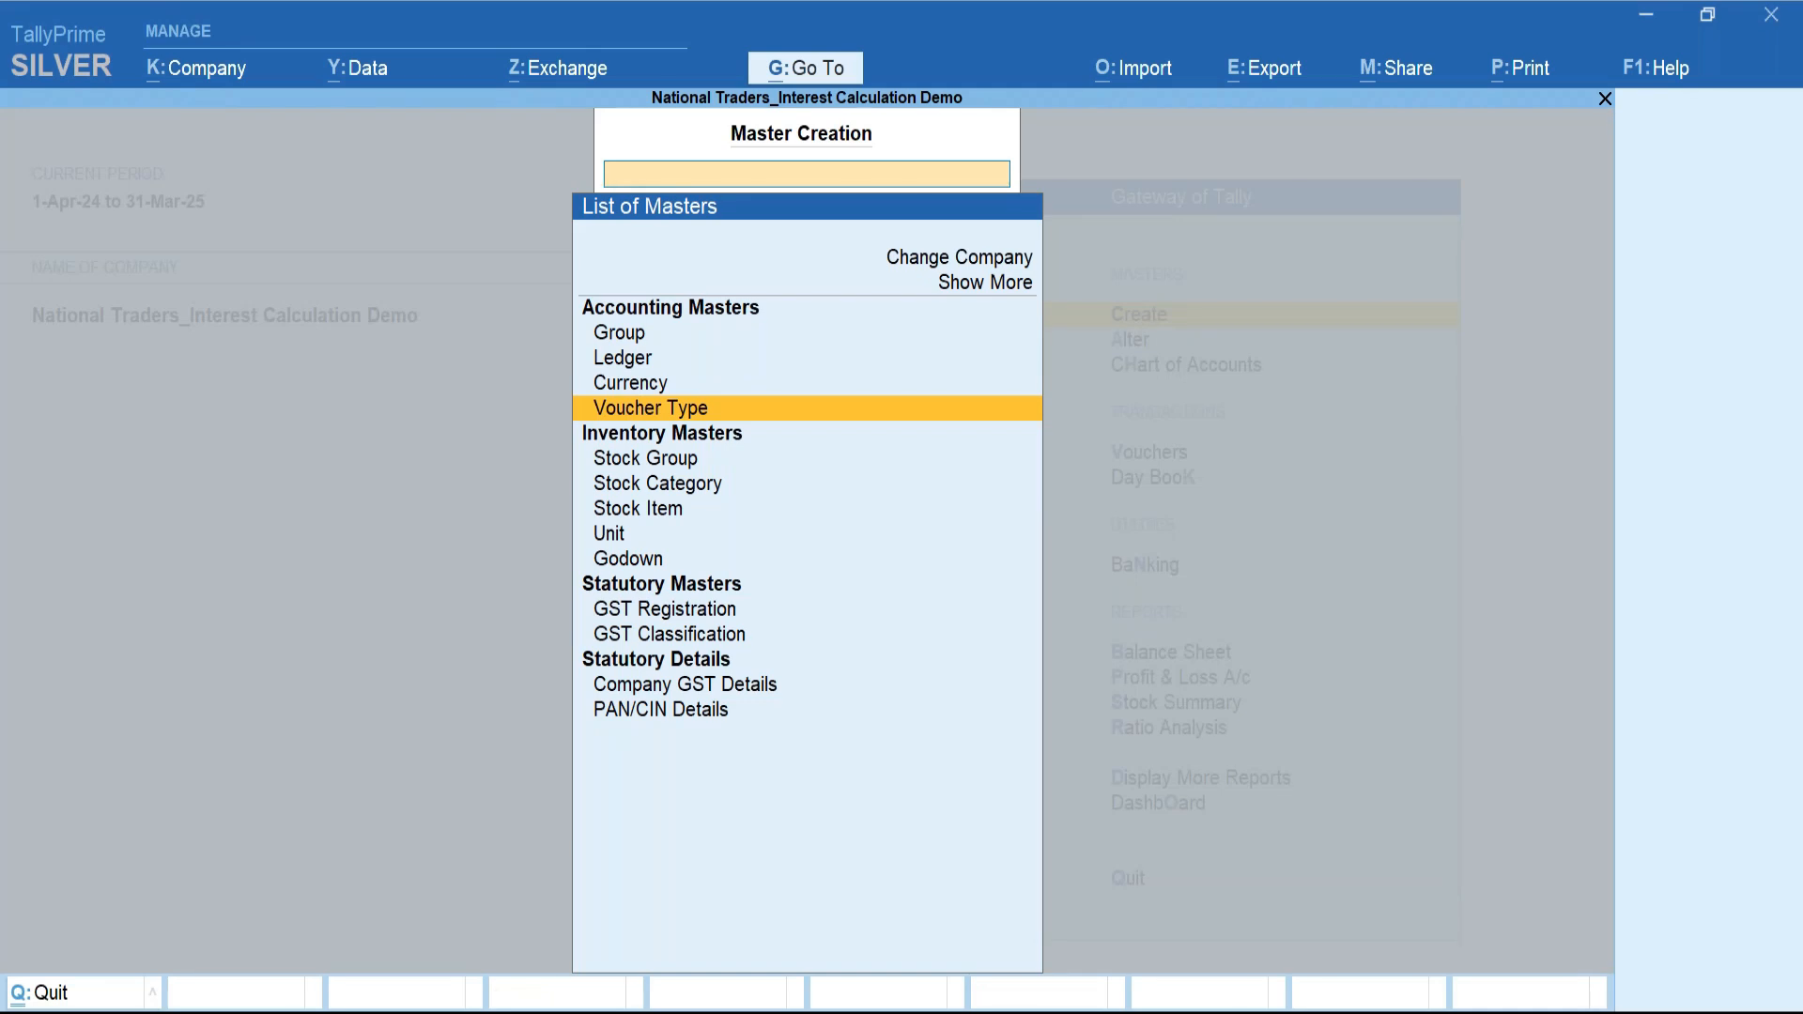
pyautogui.press('Return')
pyautogui.press('Escape')
pyautogui.press('y')
# Open the Credit Note voucher type for alteration and add a voucher class named Interest Payable.
pyautogui.press('Down')
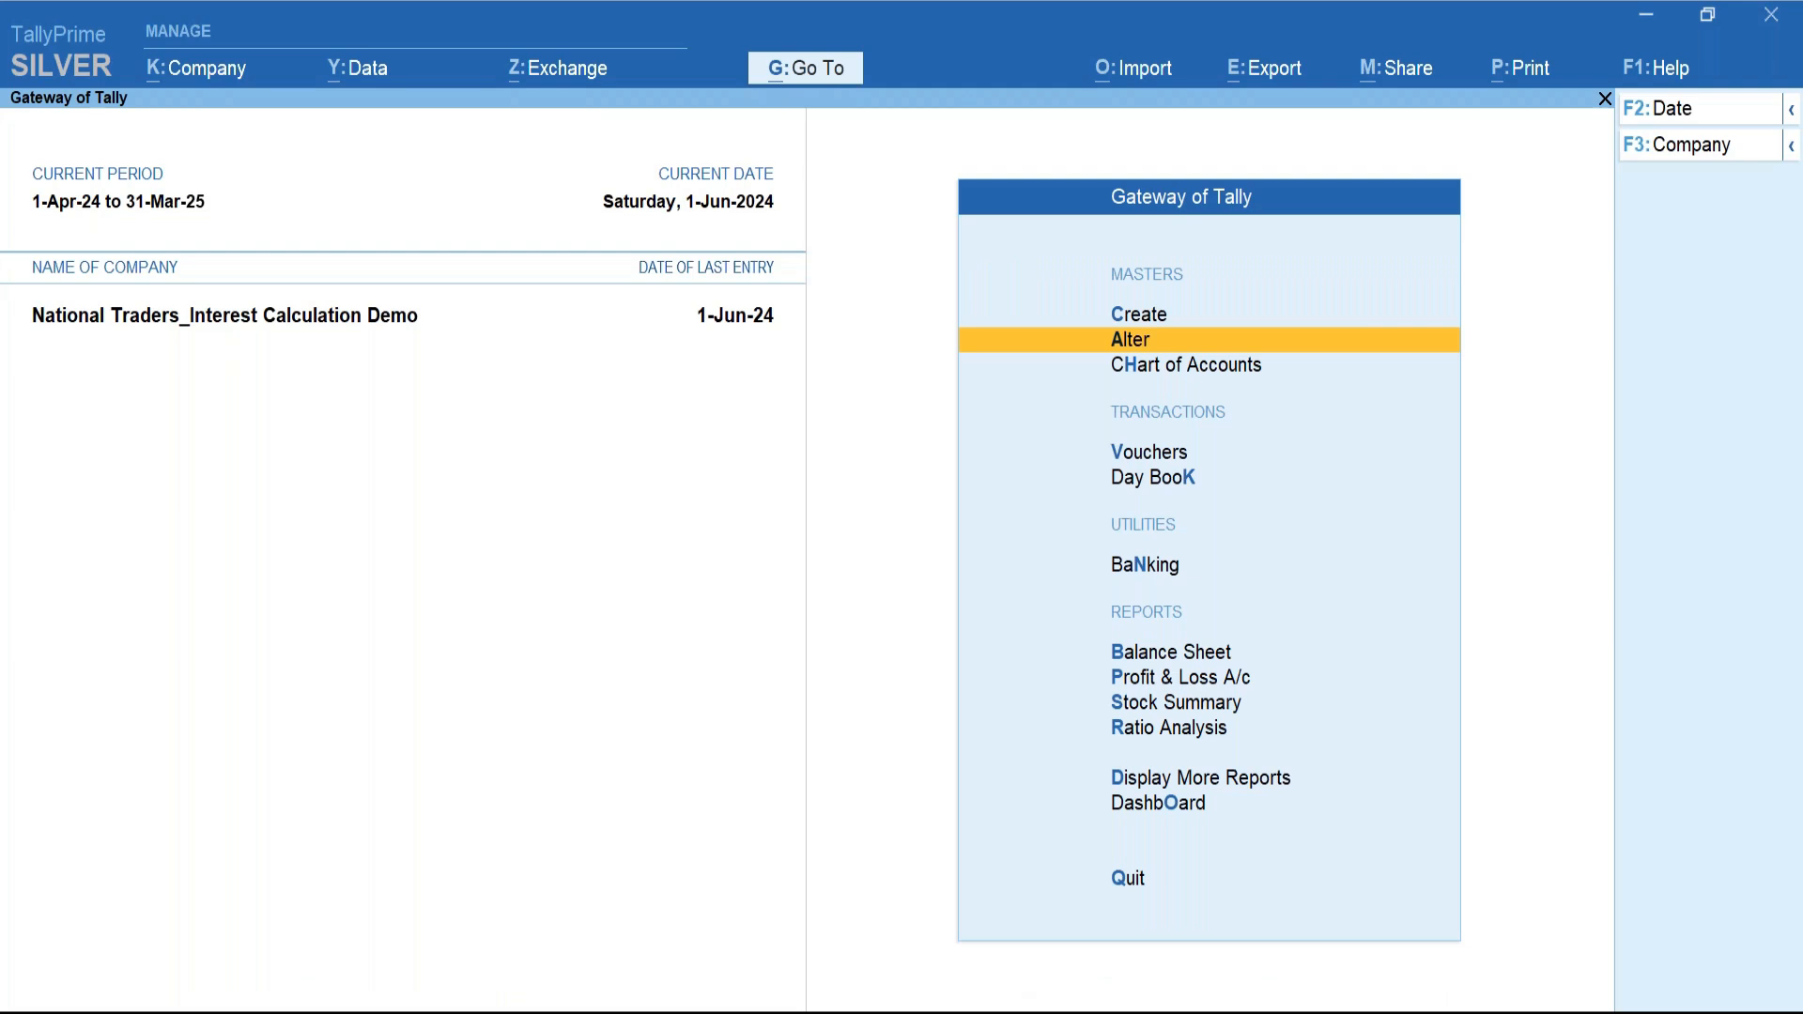
pyautogui.press('Return')
pyautogui.press('Down')
pyautogui.press('Down')
pyautogui.press('Down')
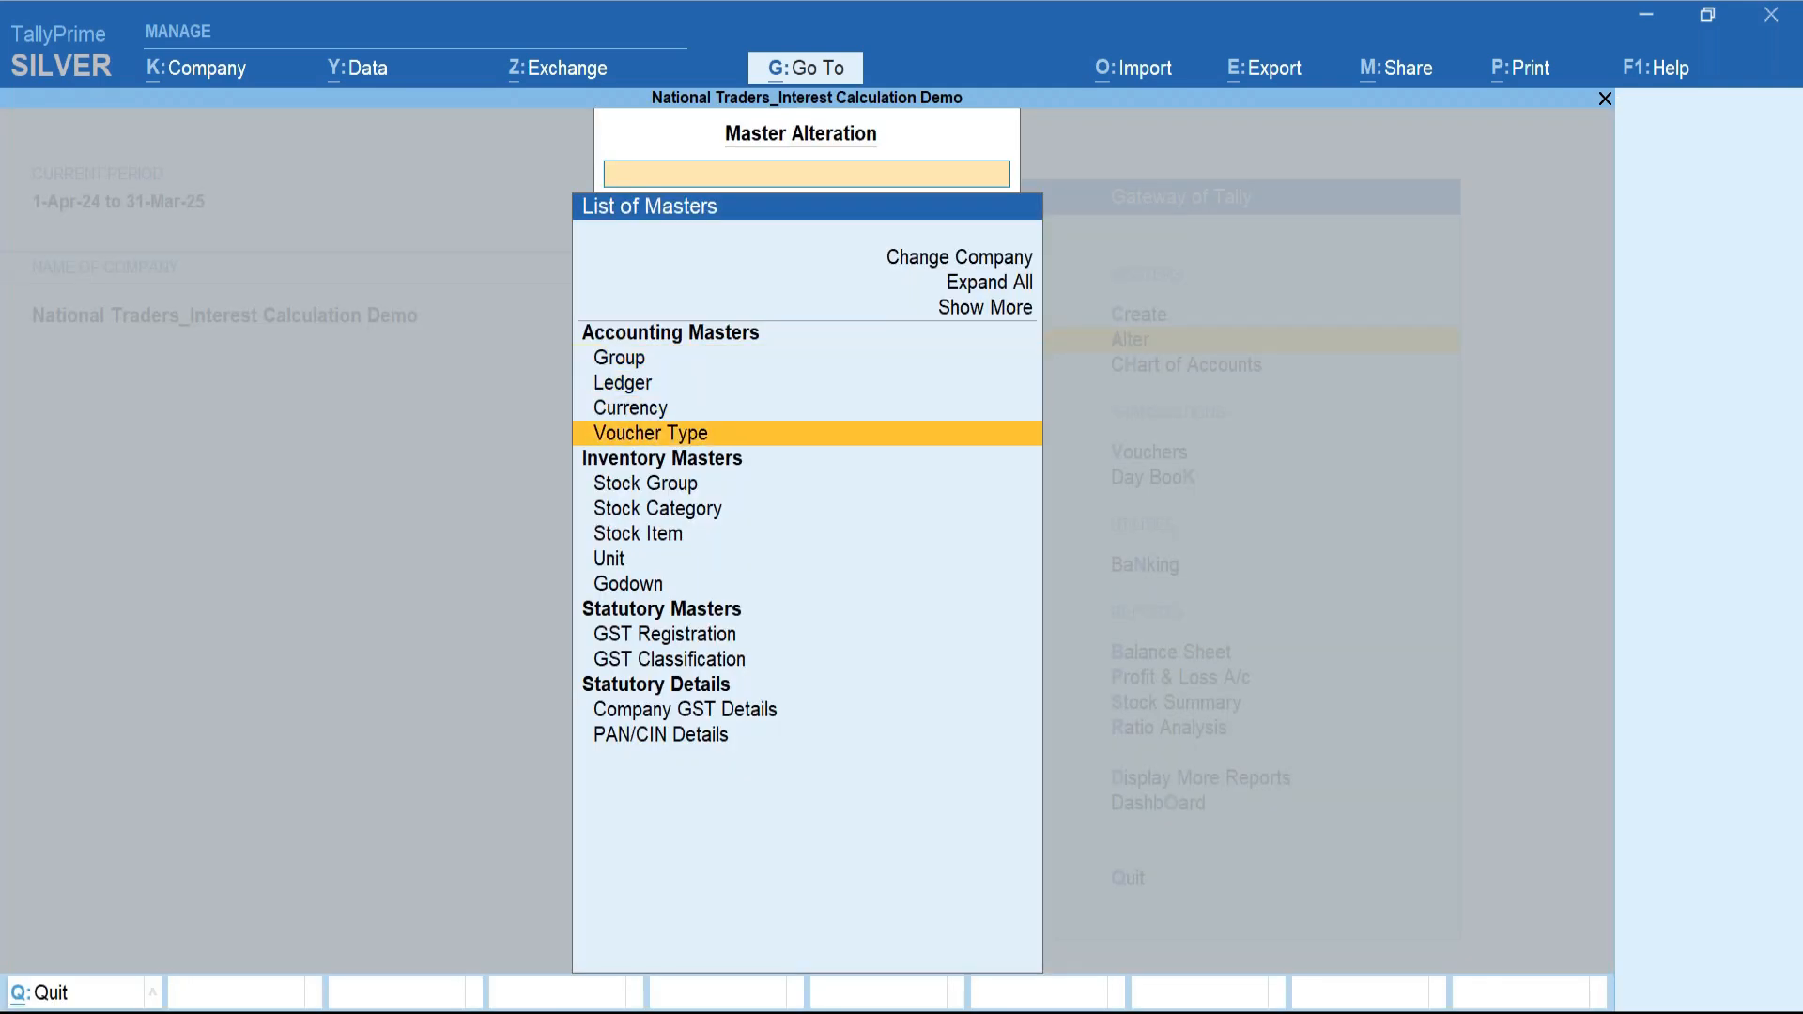
pyautogui.press('Return')
pyautogui.press('Down')
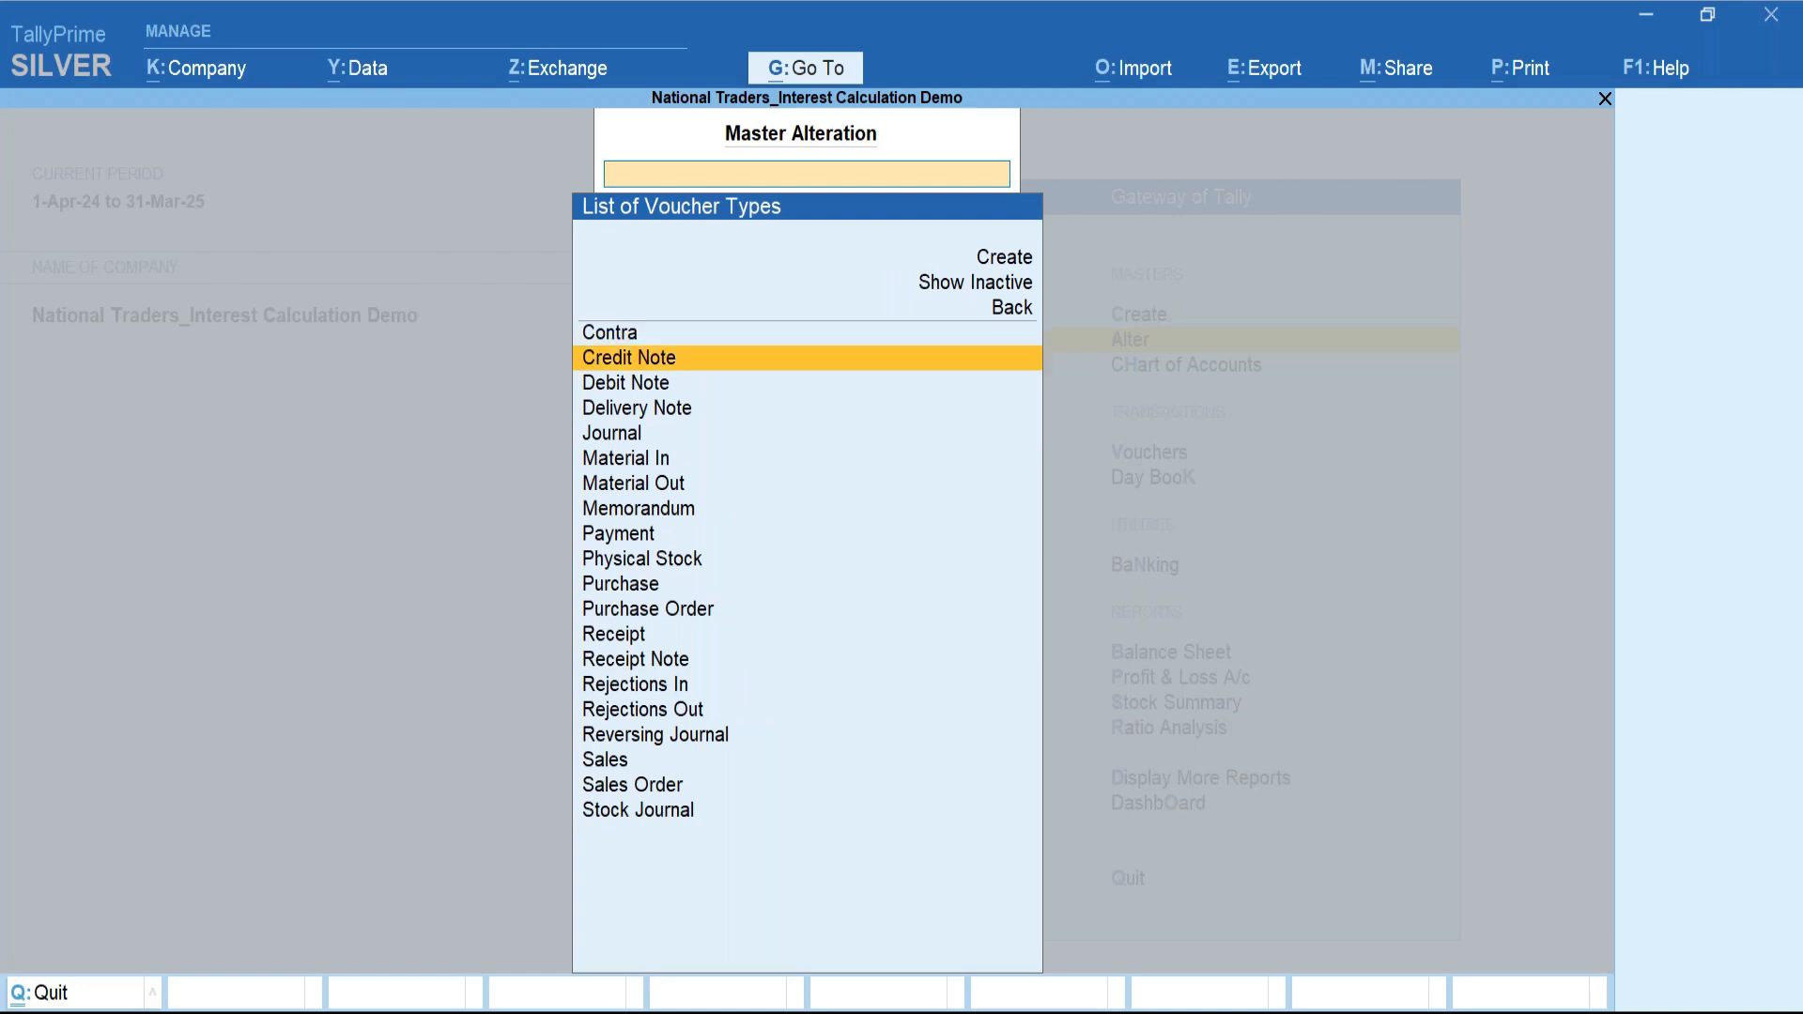
pyautogui.press('Return')
pyautogui.click(1362, 362)
pyautogui.write('Interest Payable')
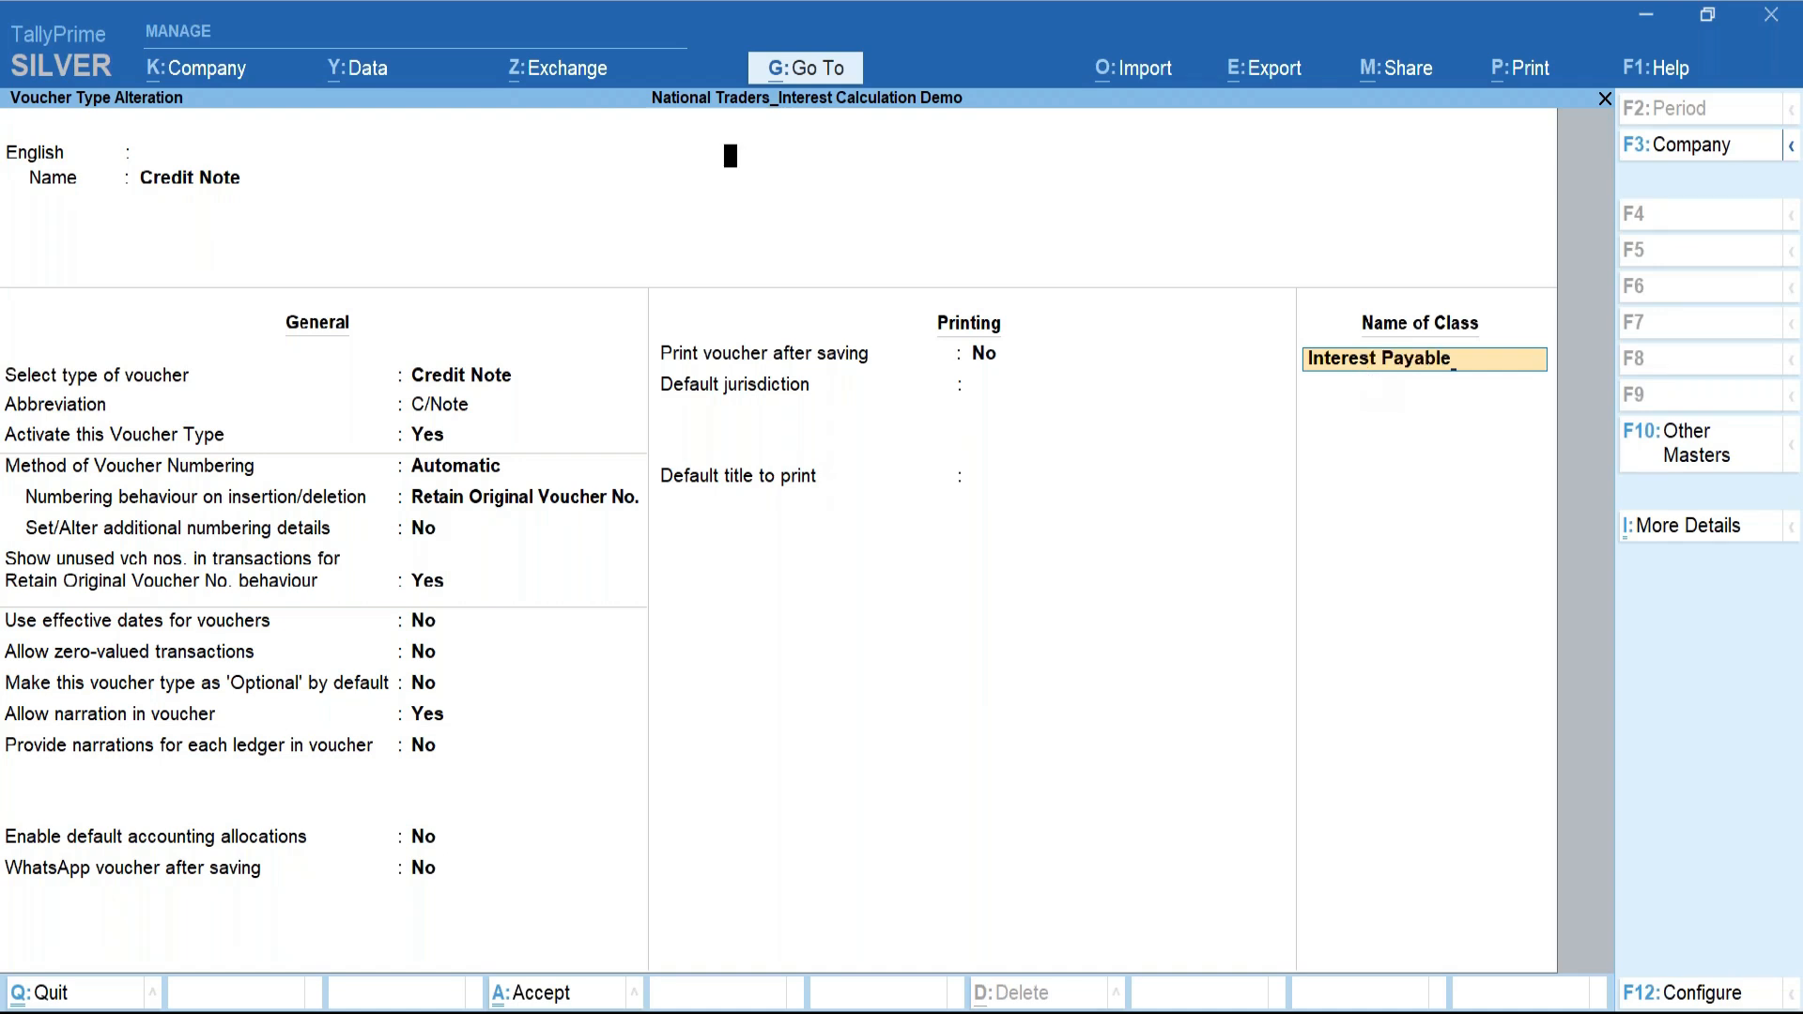
# Use the Interest Payable class for interest accounting with amounts treated as compound interest, and save the Credit Note voucher type.
pyautogui.press('Return')
pyautogui.write('y')
pyautogui.press('Return')
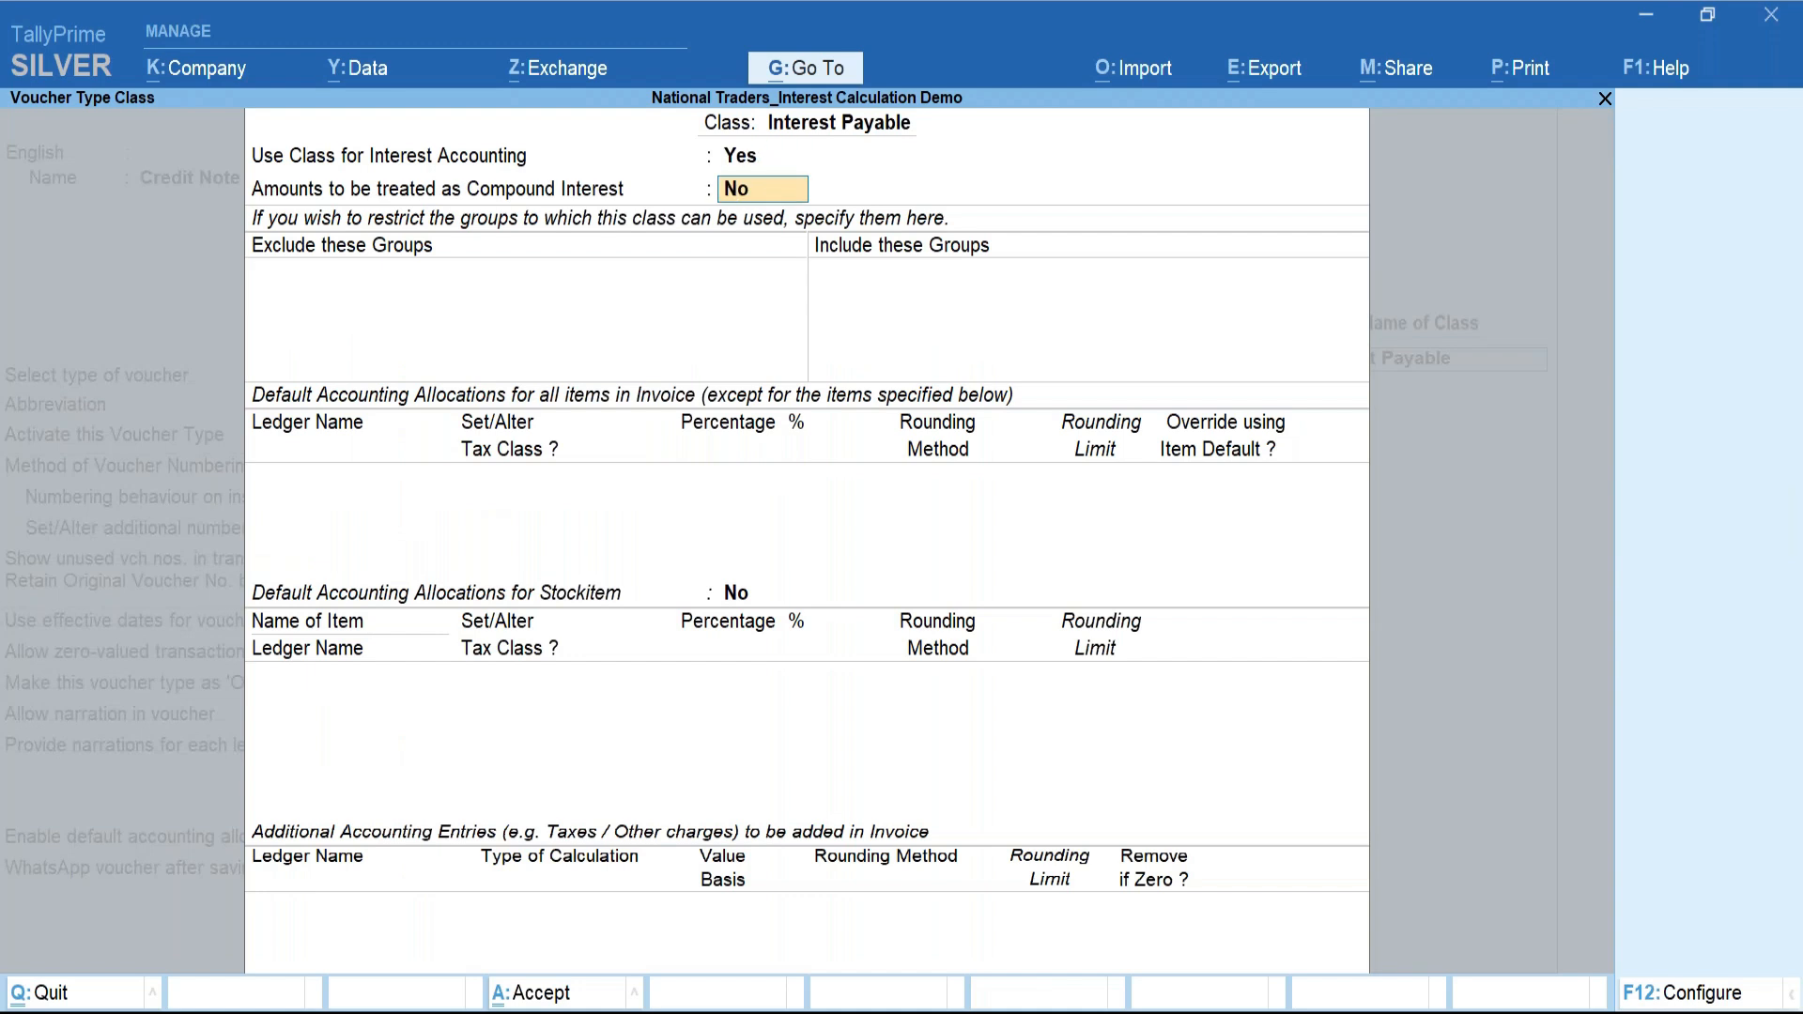
pyautogui.write('y')
pyautogui.press('Return')
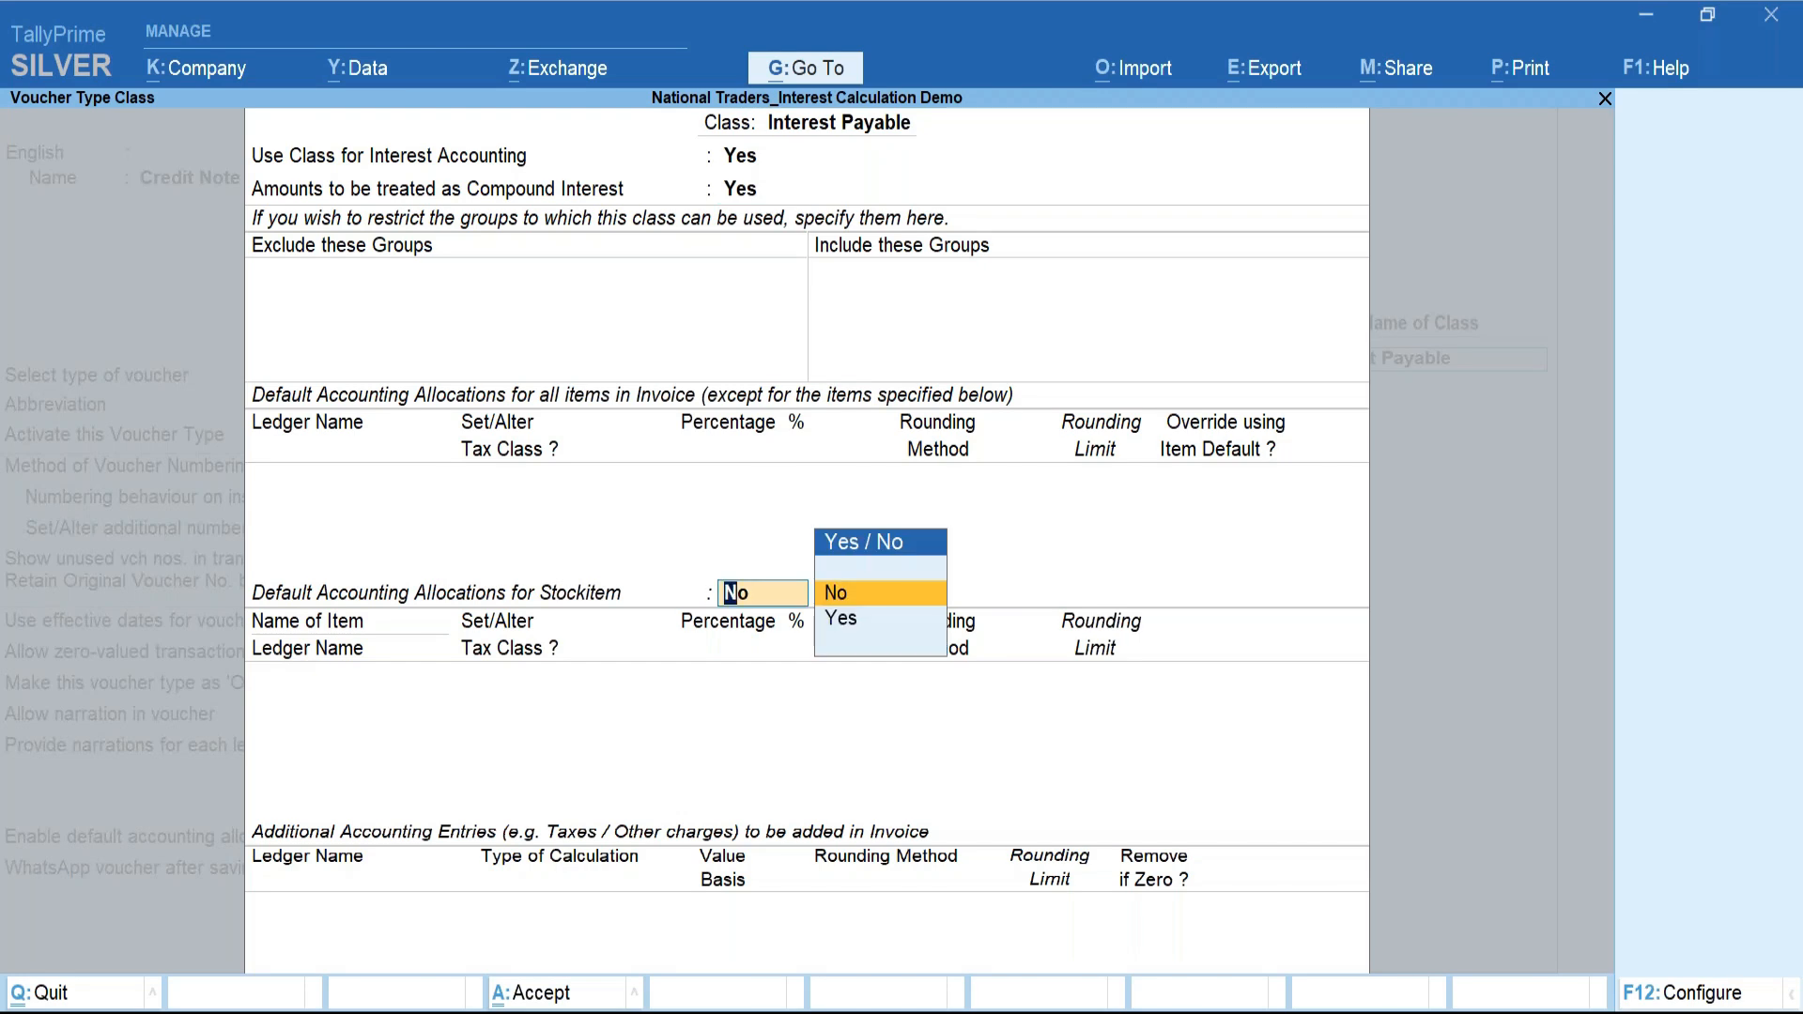
pyautogui.hotkey('ctrl', 'a')
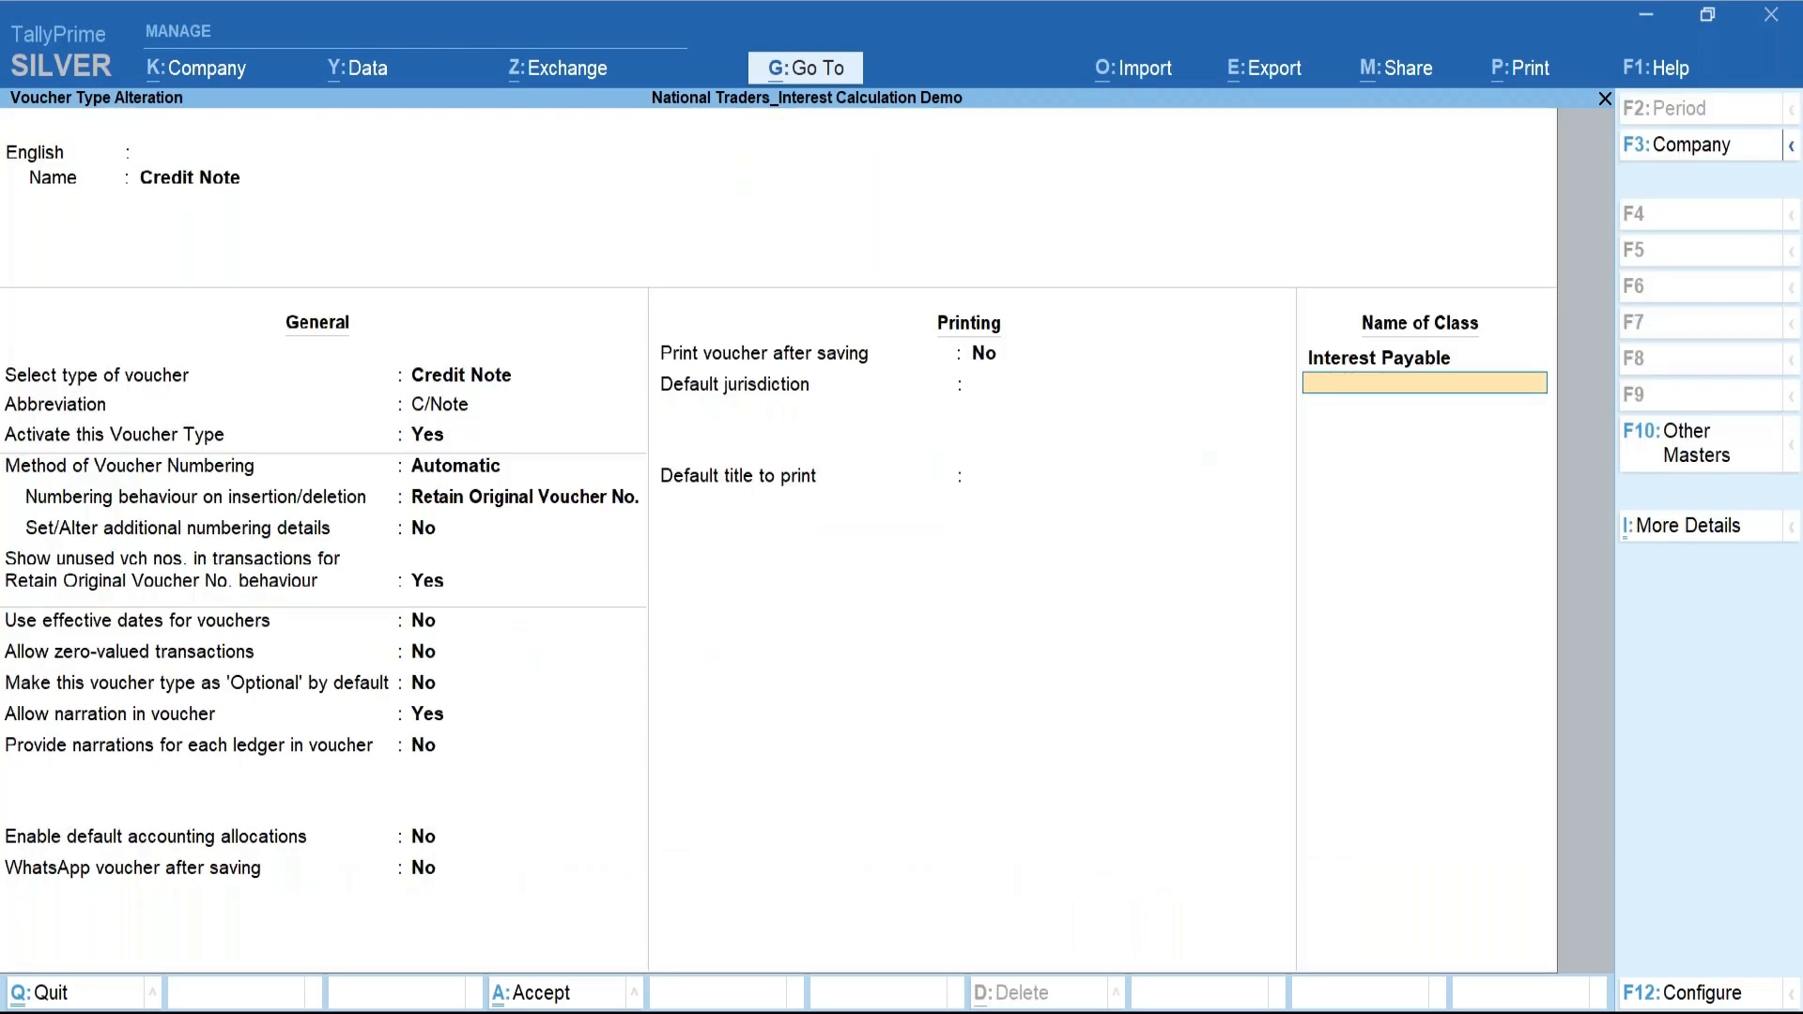
pyautogui.press('Return')
pyautogui.press('y')
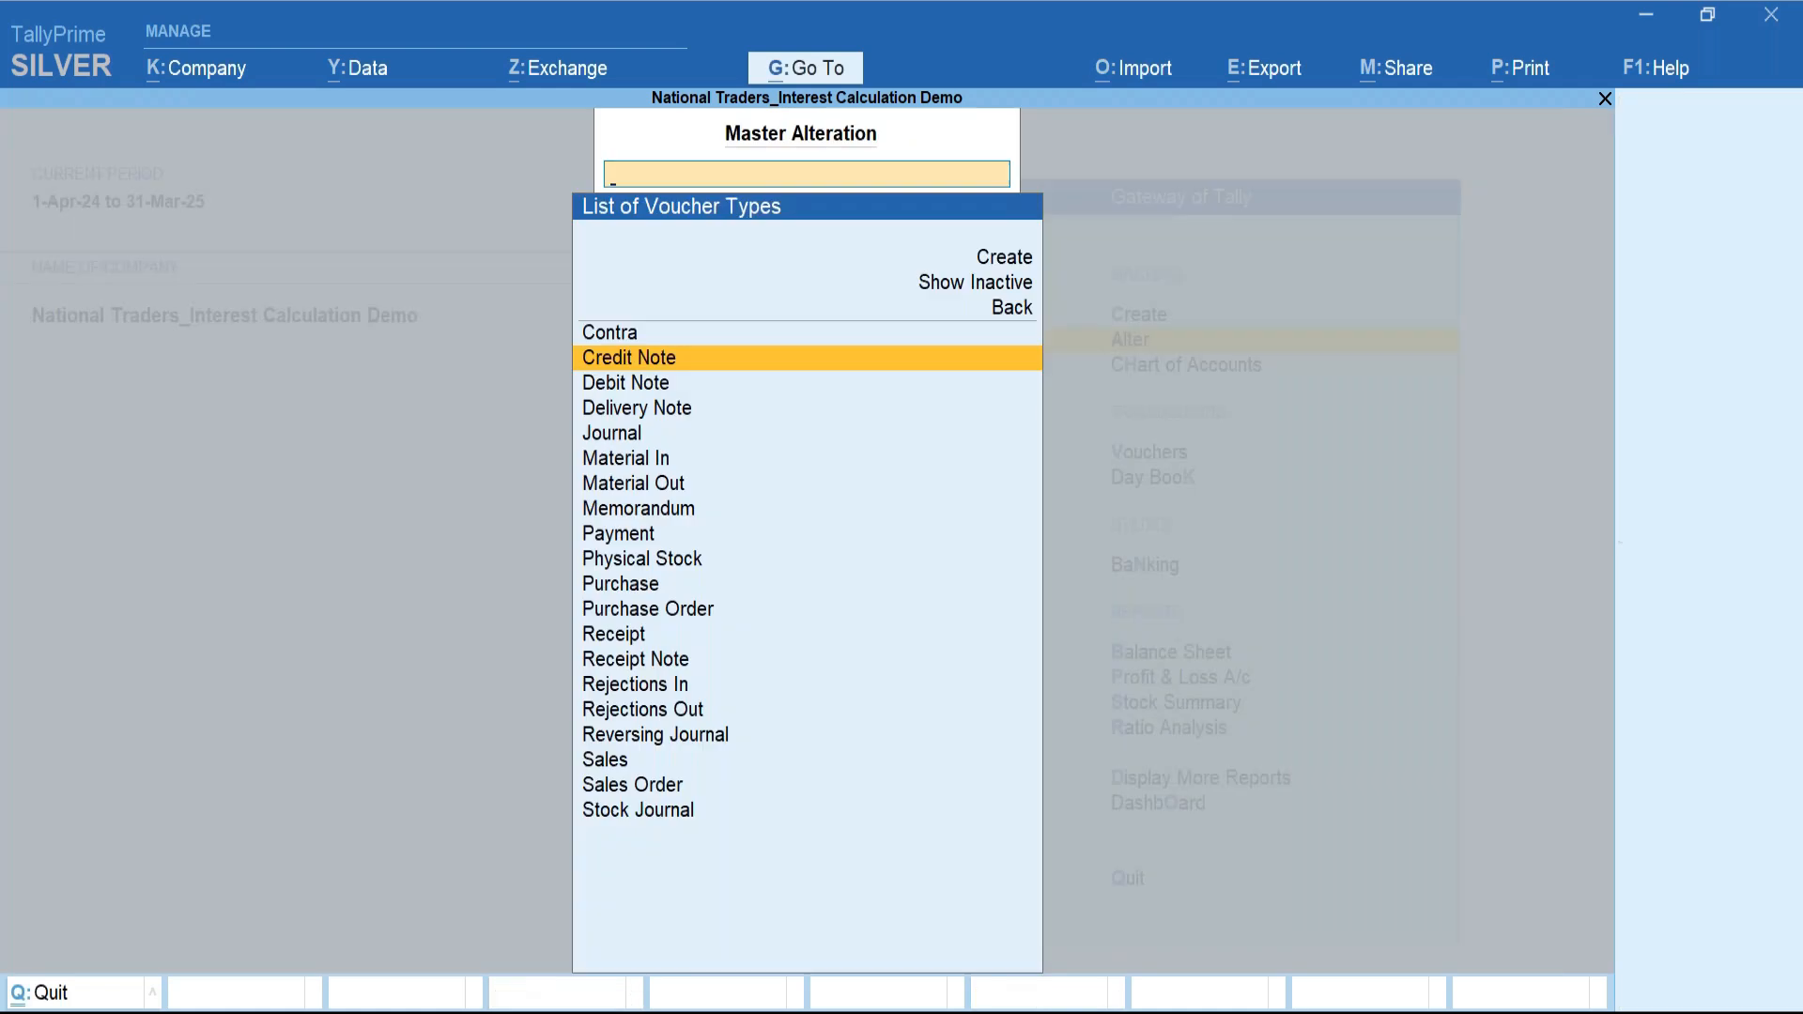
pyautogui.press('Escape')
pyautogui.press('Escape')
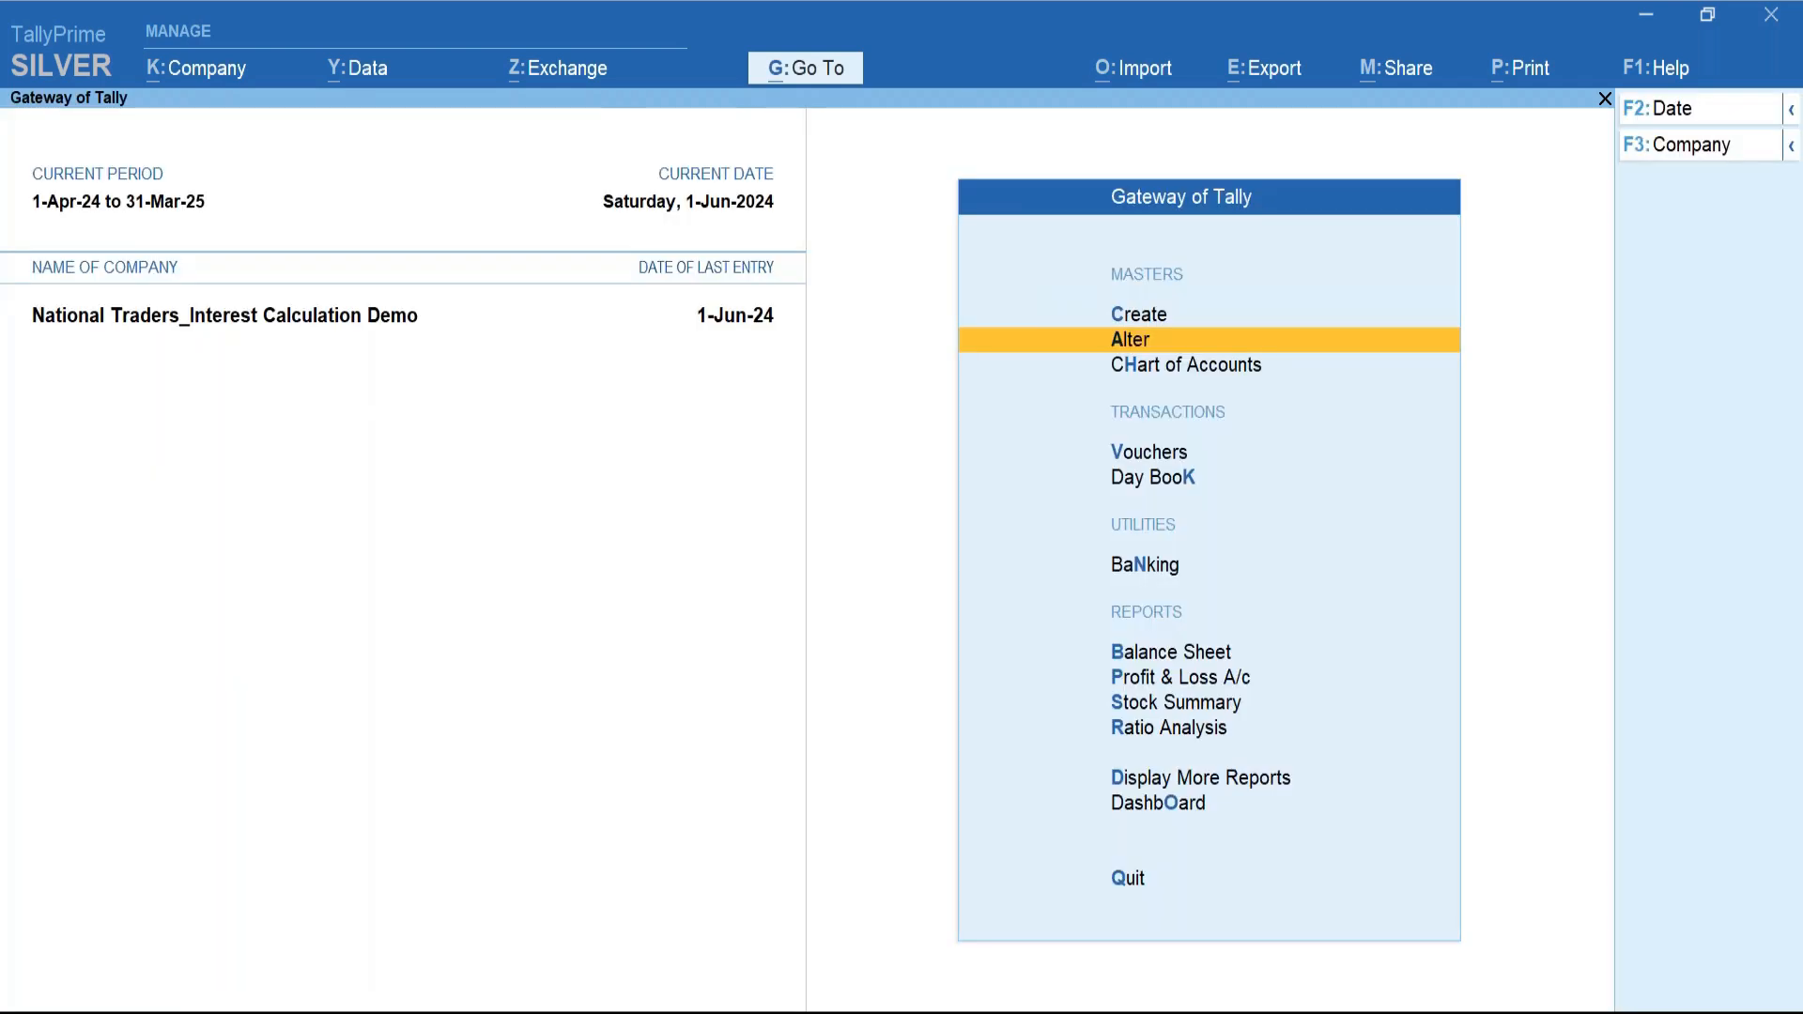
# Display the ledger interest calculation report for Bank Loan A/c.
pyautogui.press('d')
pyautogui.press('Down')
pyautogui.press('Down')
pyautogui.press('Down')
pyautogui.press('Down')
pyautogui.press('Down')
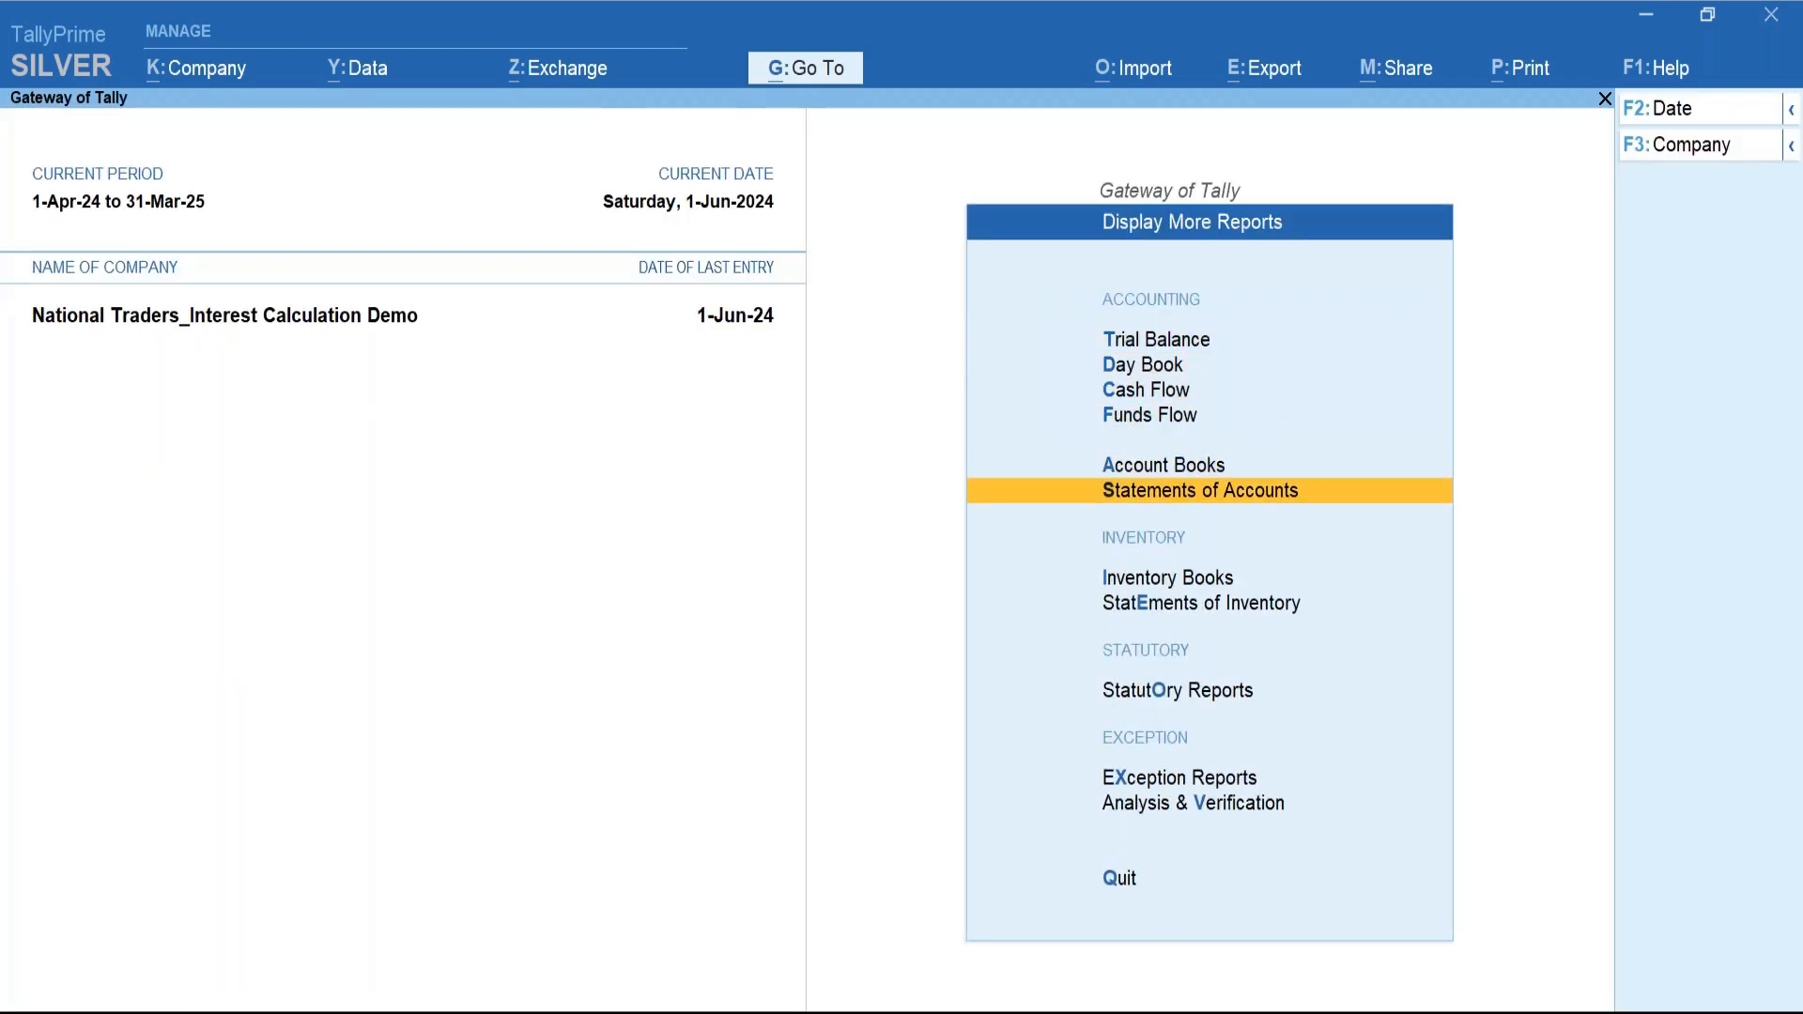
pyautogui.press('Return')
pyautogui.press('Down')
pyautogui.press('Return')
pyautogui.press('Down')
pyautogui.press('Down')
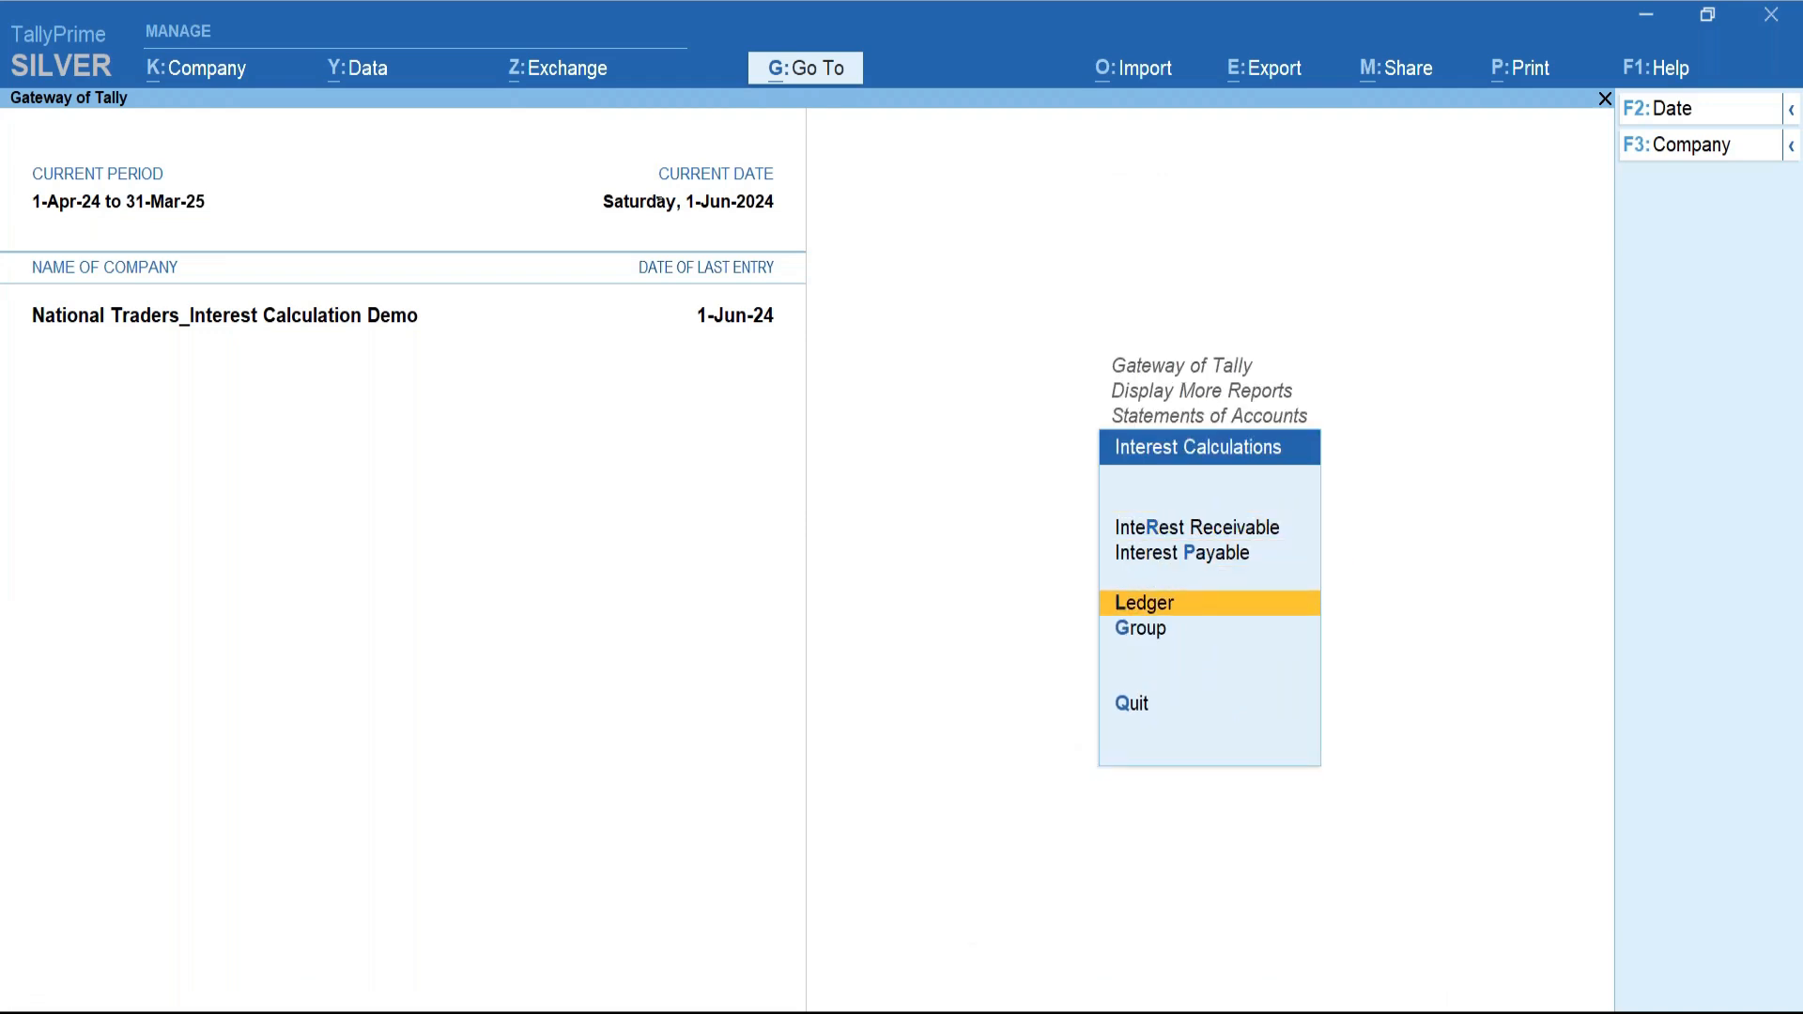
pyautogui.press('Return')
pyautogui.press('Return')
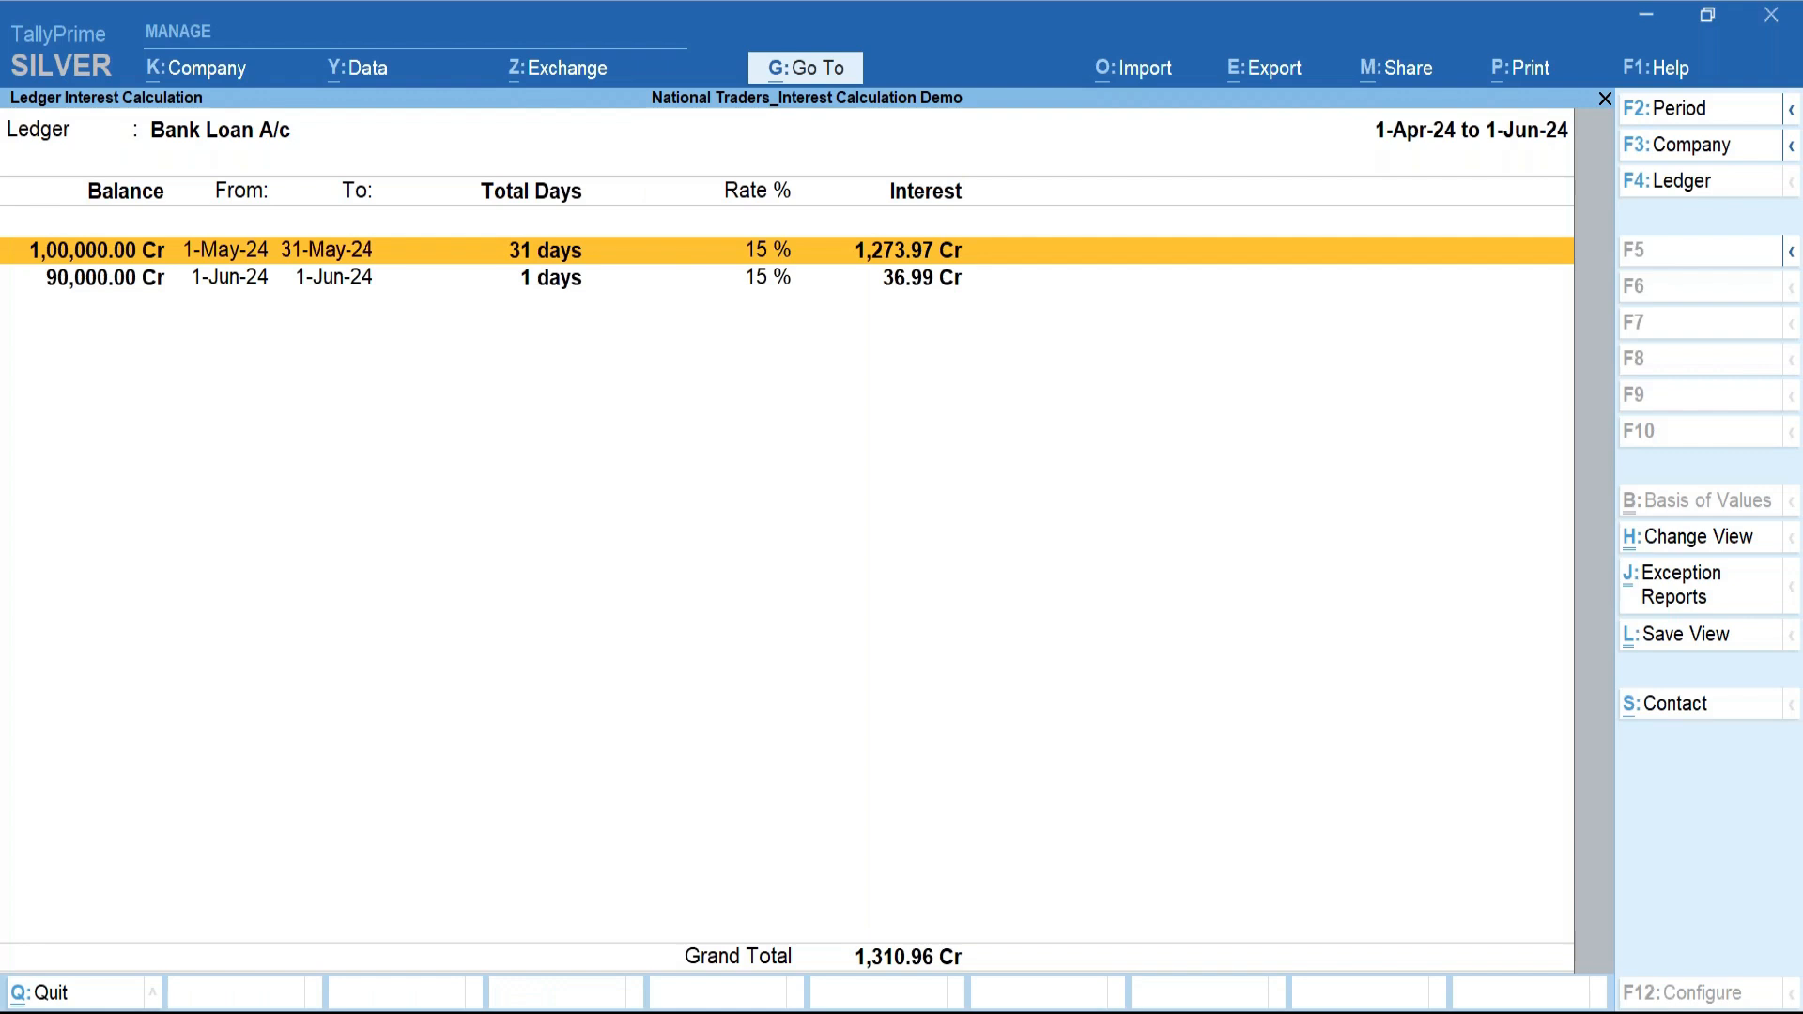
# Examine the details behind both interest lines of Bank Loan A/c and return to the Gateway of Tally.
pyautogui.press('Down')
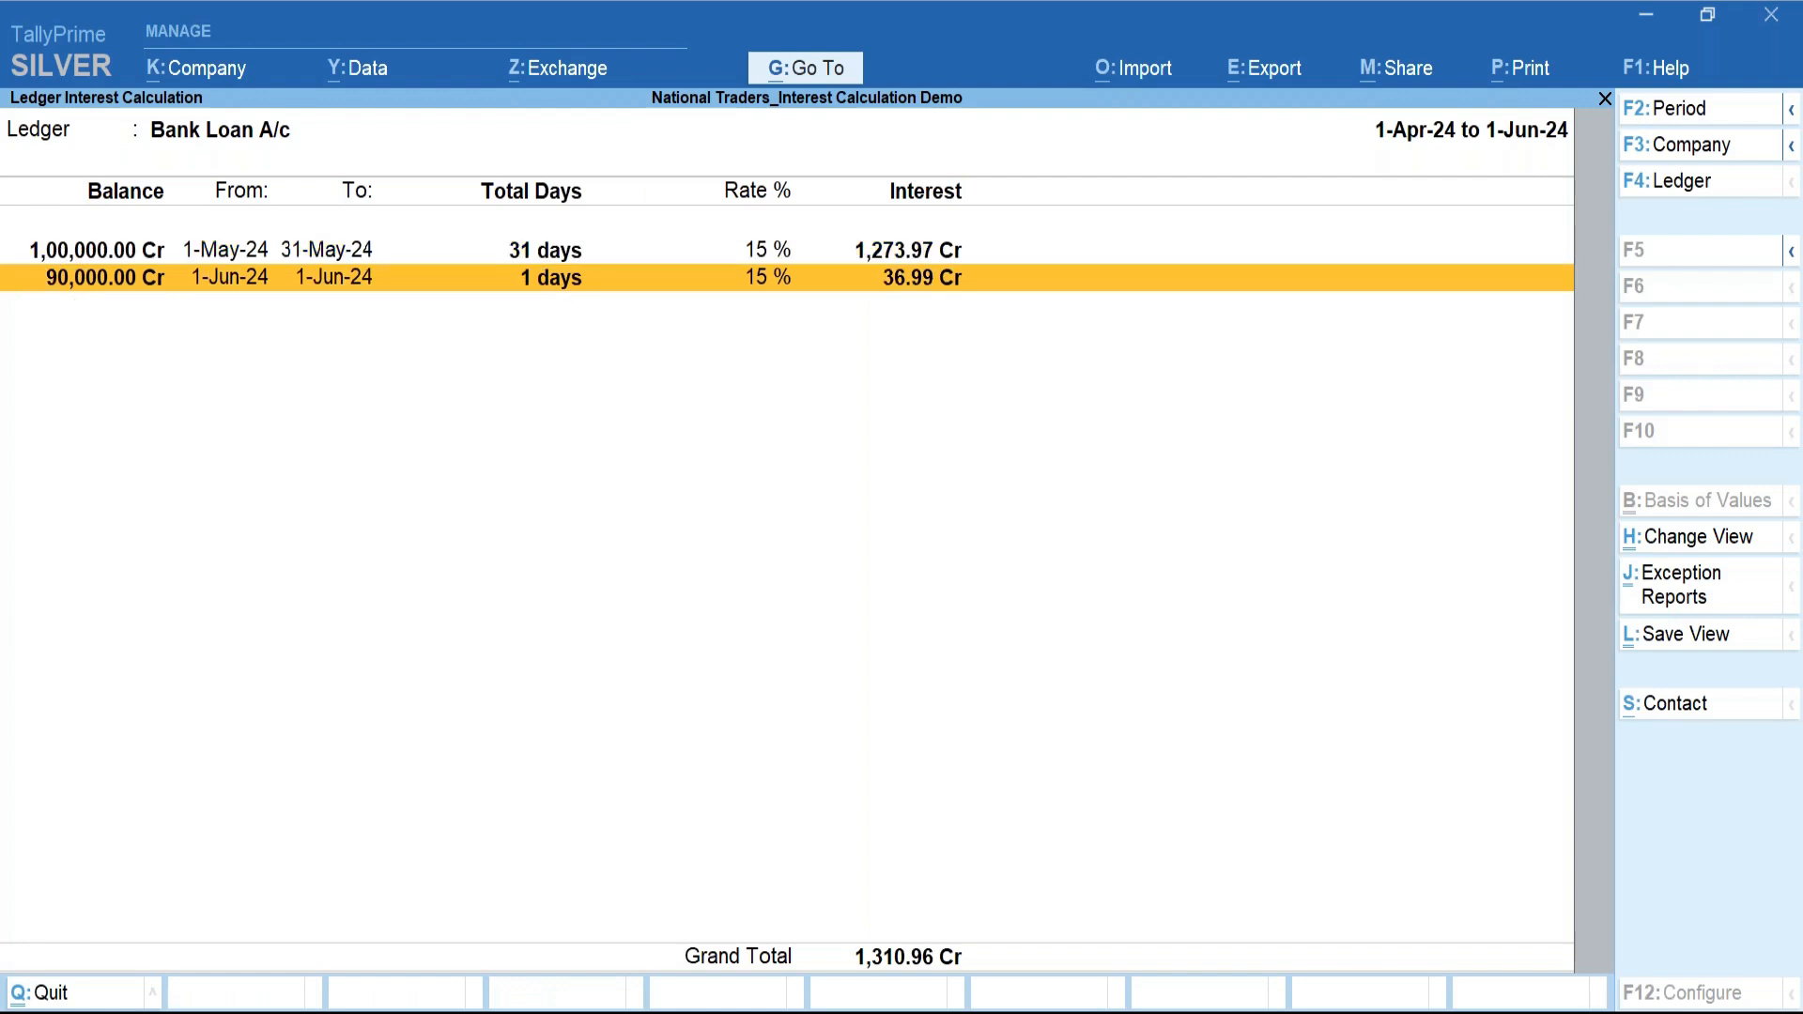
pyautogui.press('Return')
pyautogui.press('Escape')
pyautogui.press('Up')
pyautogui.press('Return')
pyautogui.press('Escape')
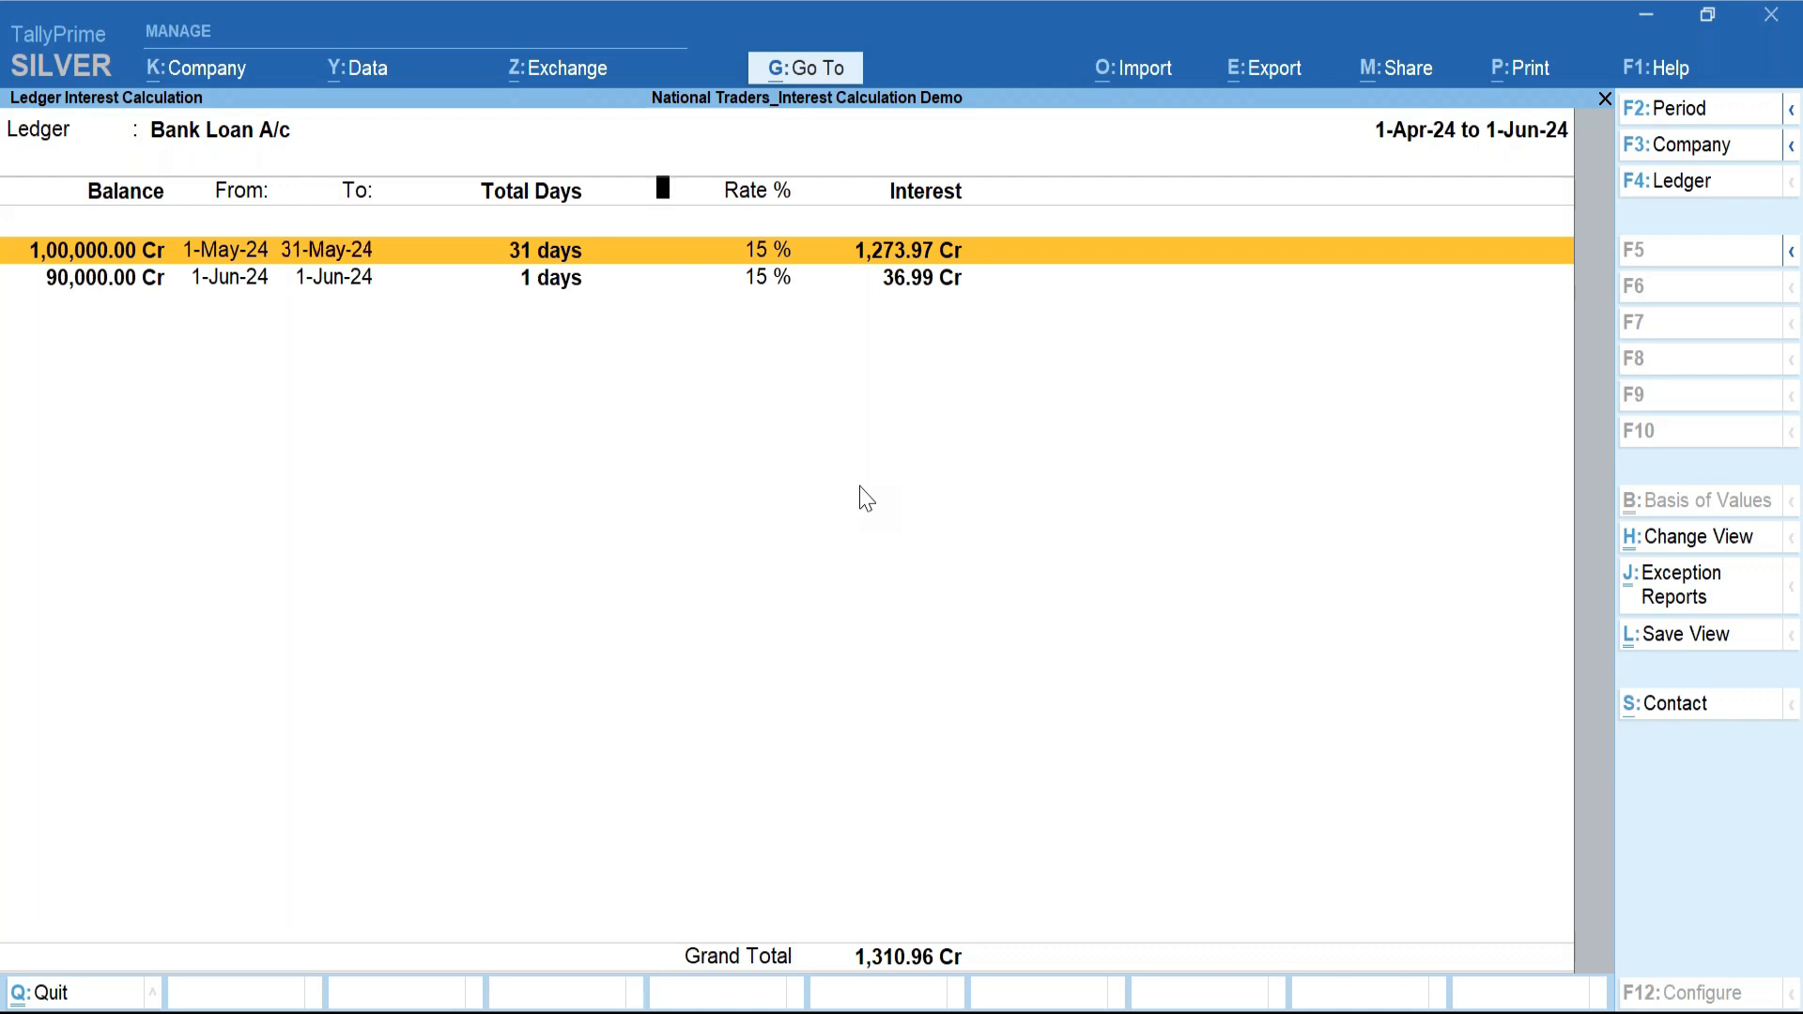
pyautogui.press('Escape')
pyautogui.press('Escape')
pyautogui.press('Escape')
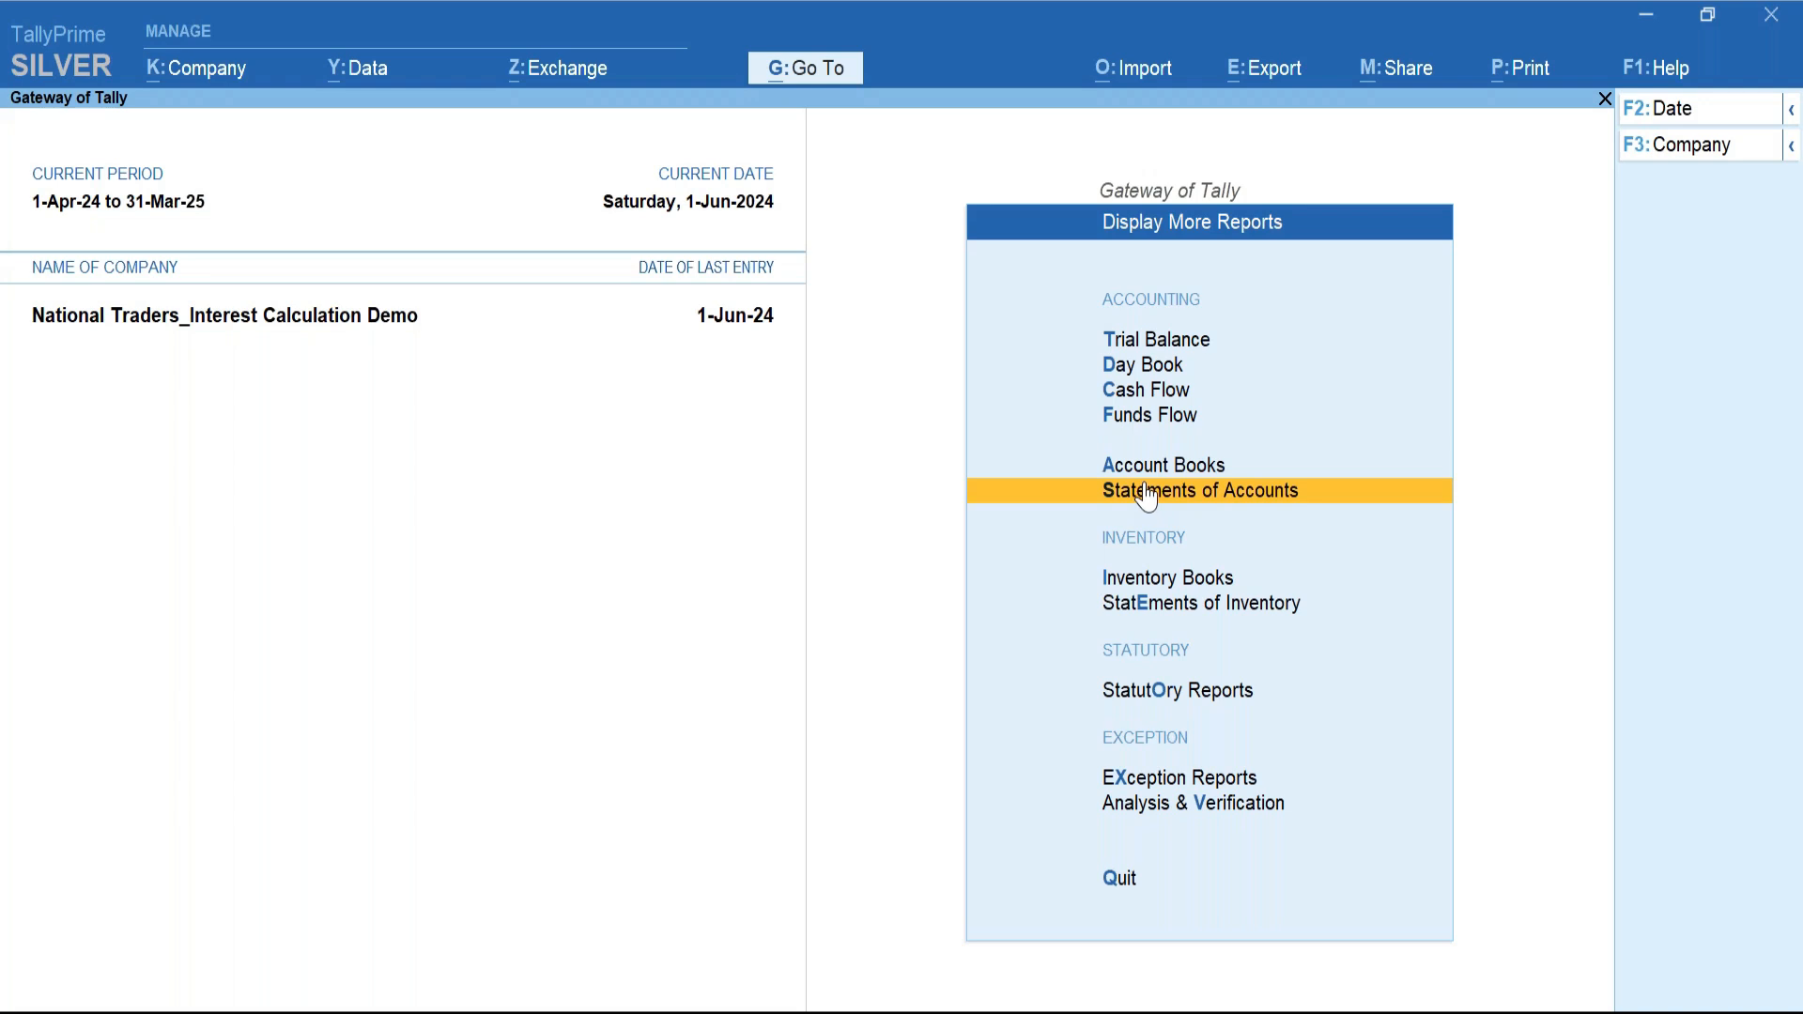
pyautogui.press('Escape')
# Start a Credit Note voucher with the Interest Payable class and date it 30-Sep-24.
pyautogui.press('v')
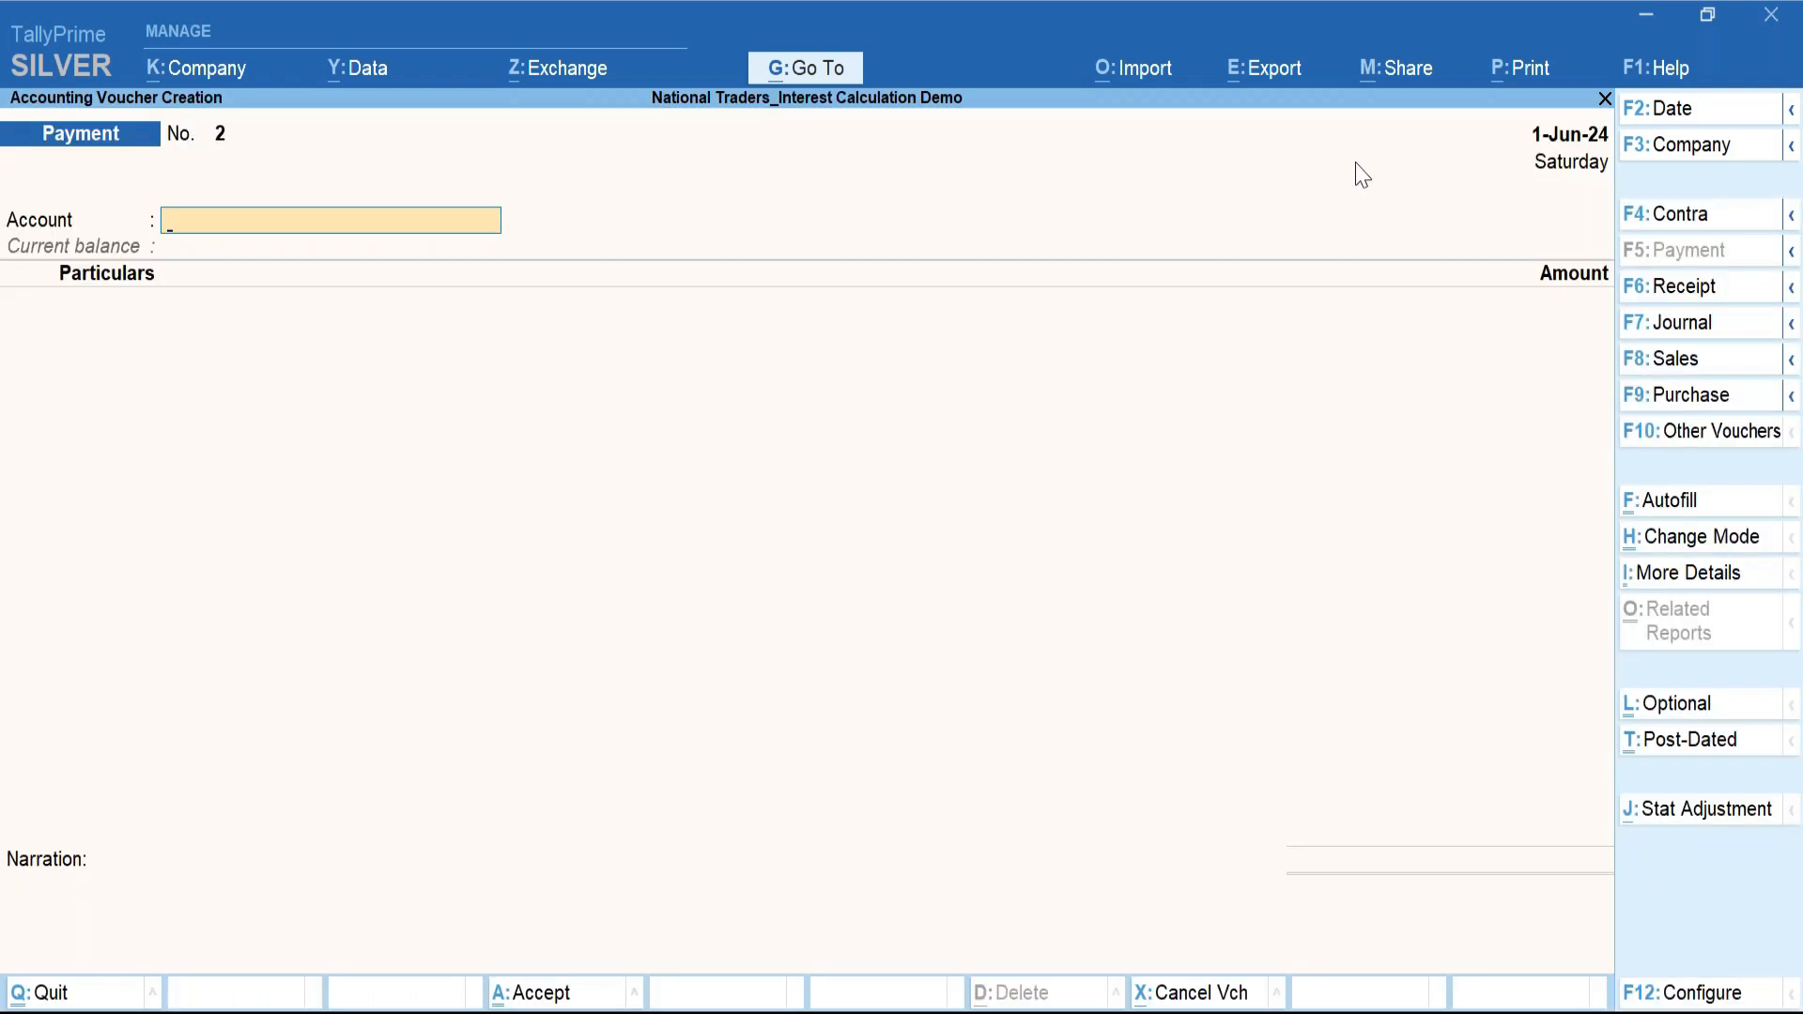
pyautogui.click(1515, 71)
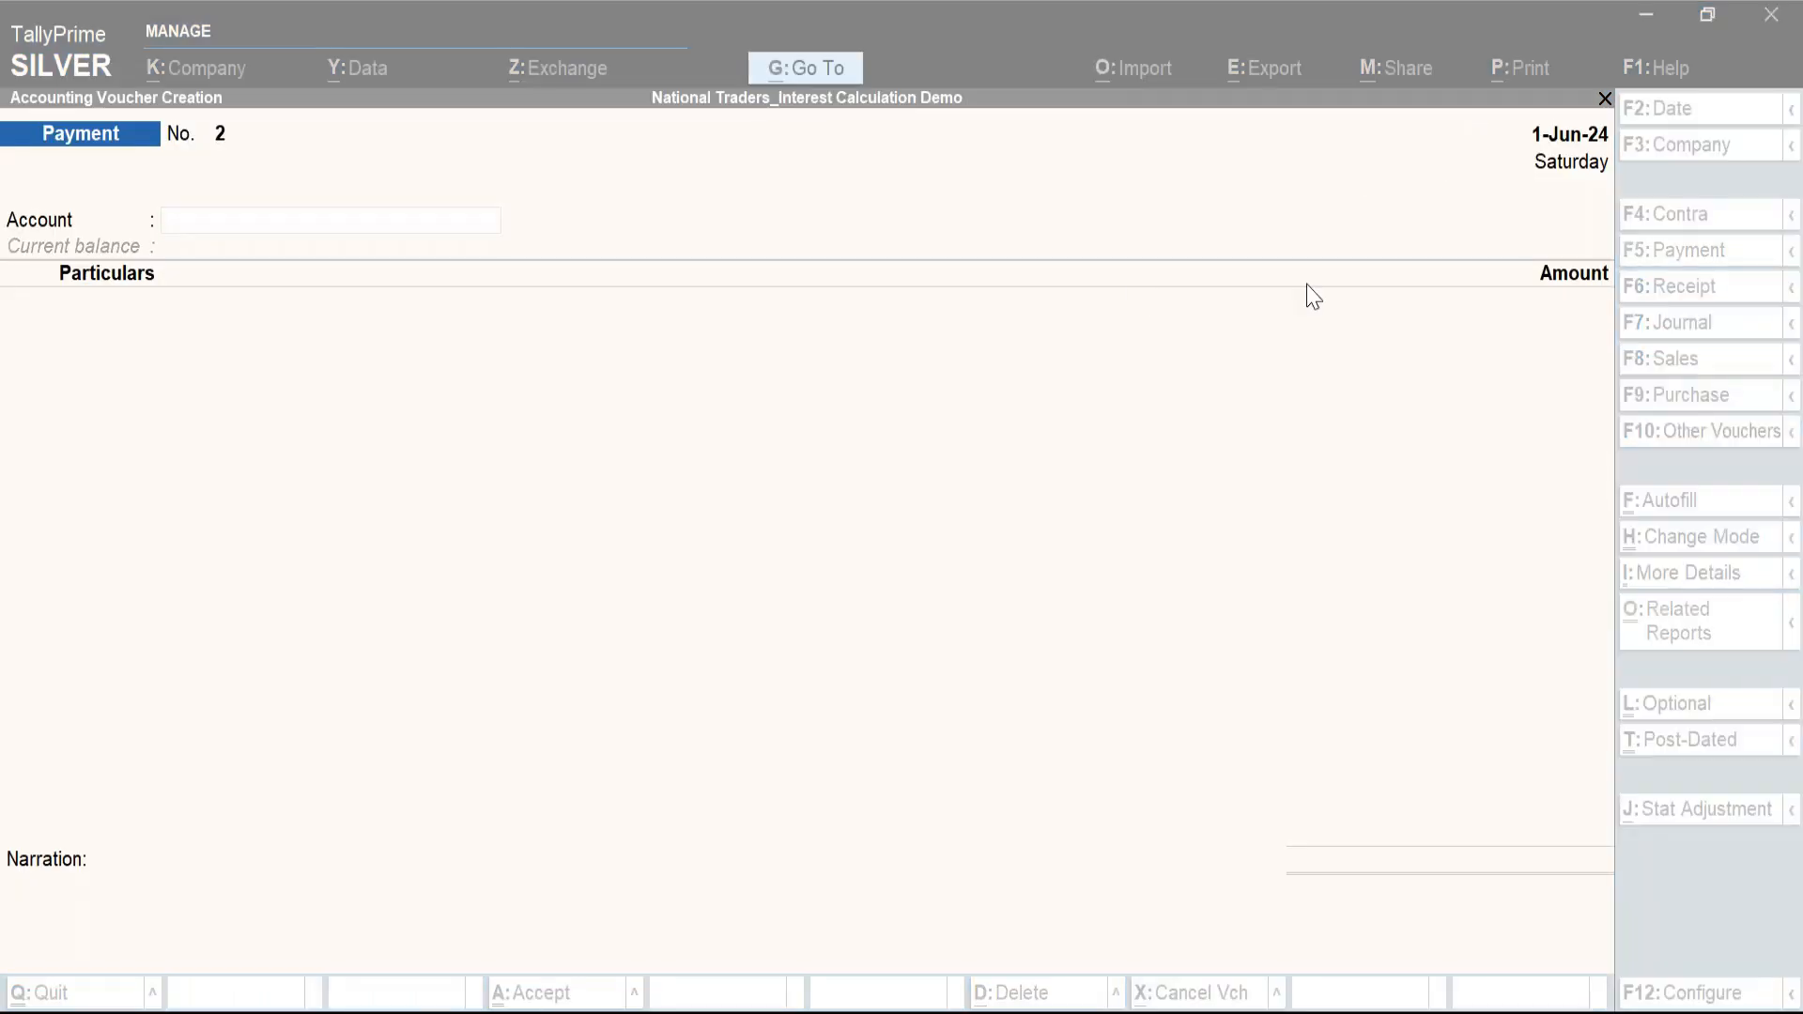
pyautogui.click(1306, 284)
pyautogui.click(1682, 439)
pyautogui.press('Up')
pyautogui.press('Up')
pyautogui.press('Up')
pyautogui.press('Up')
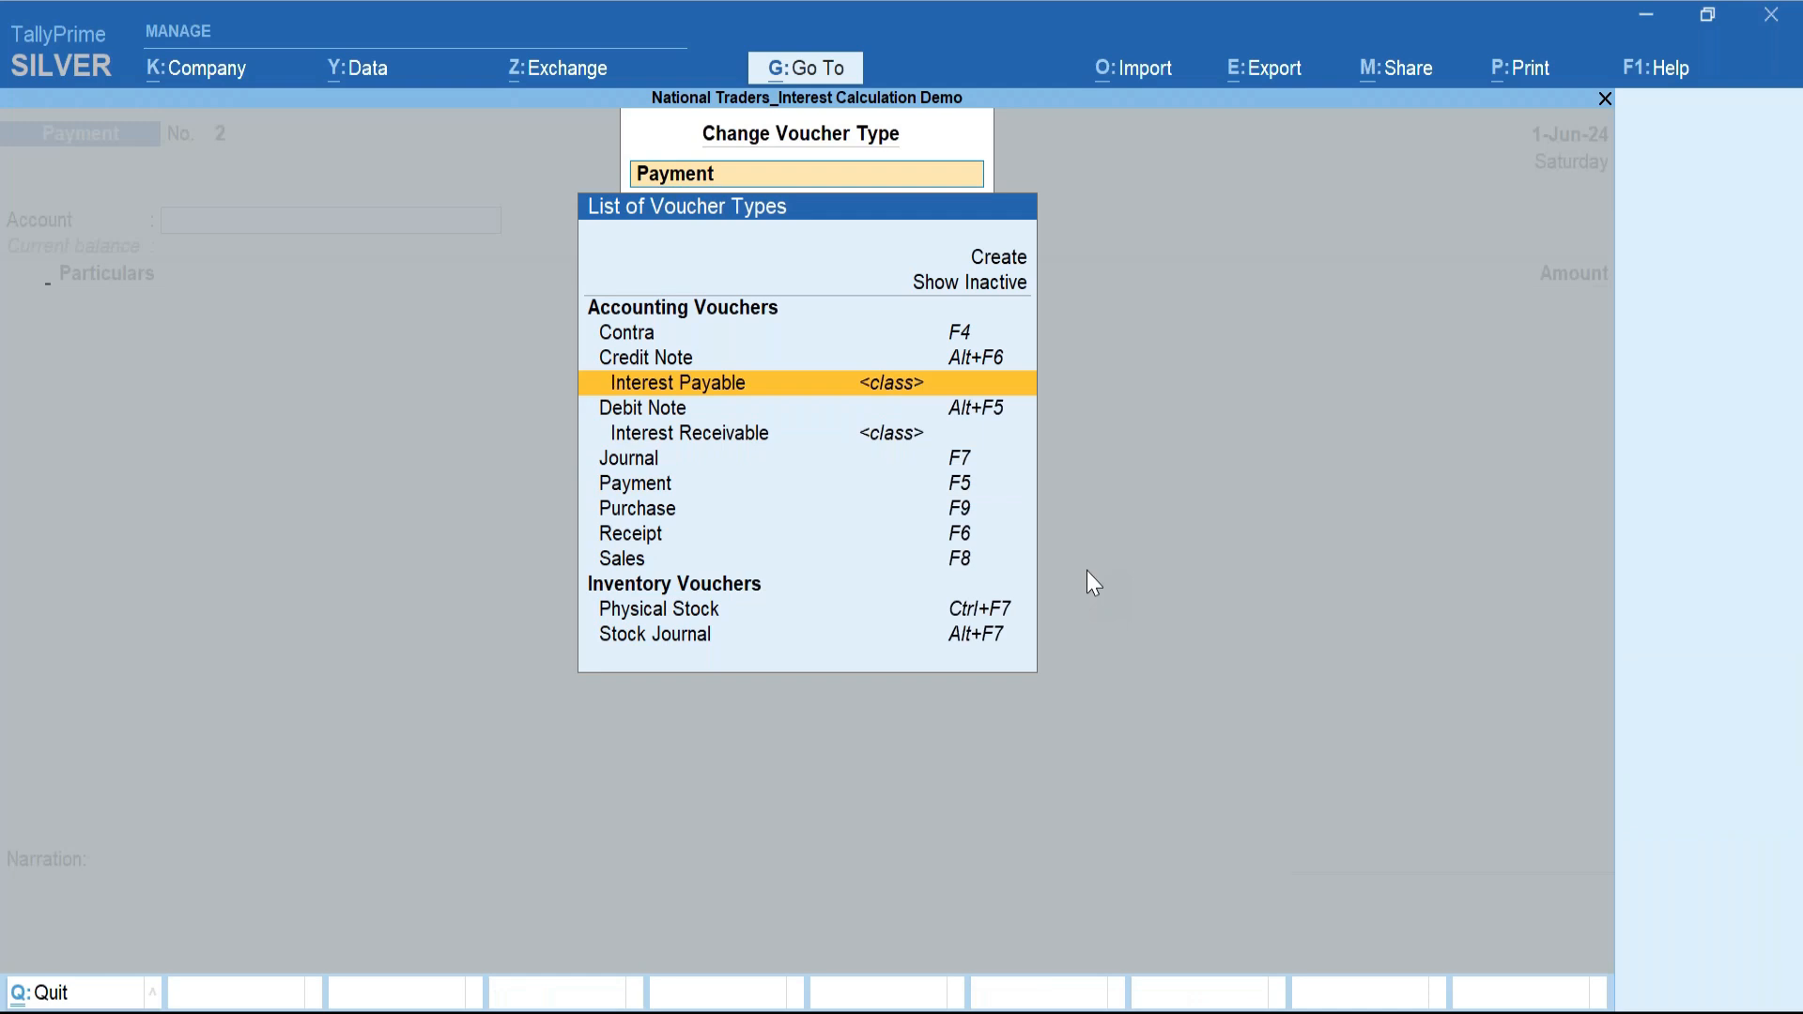
pyautogui.press('Return')
pyautogui.press('F2')
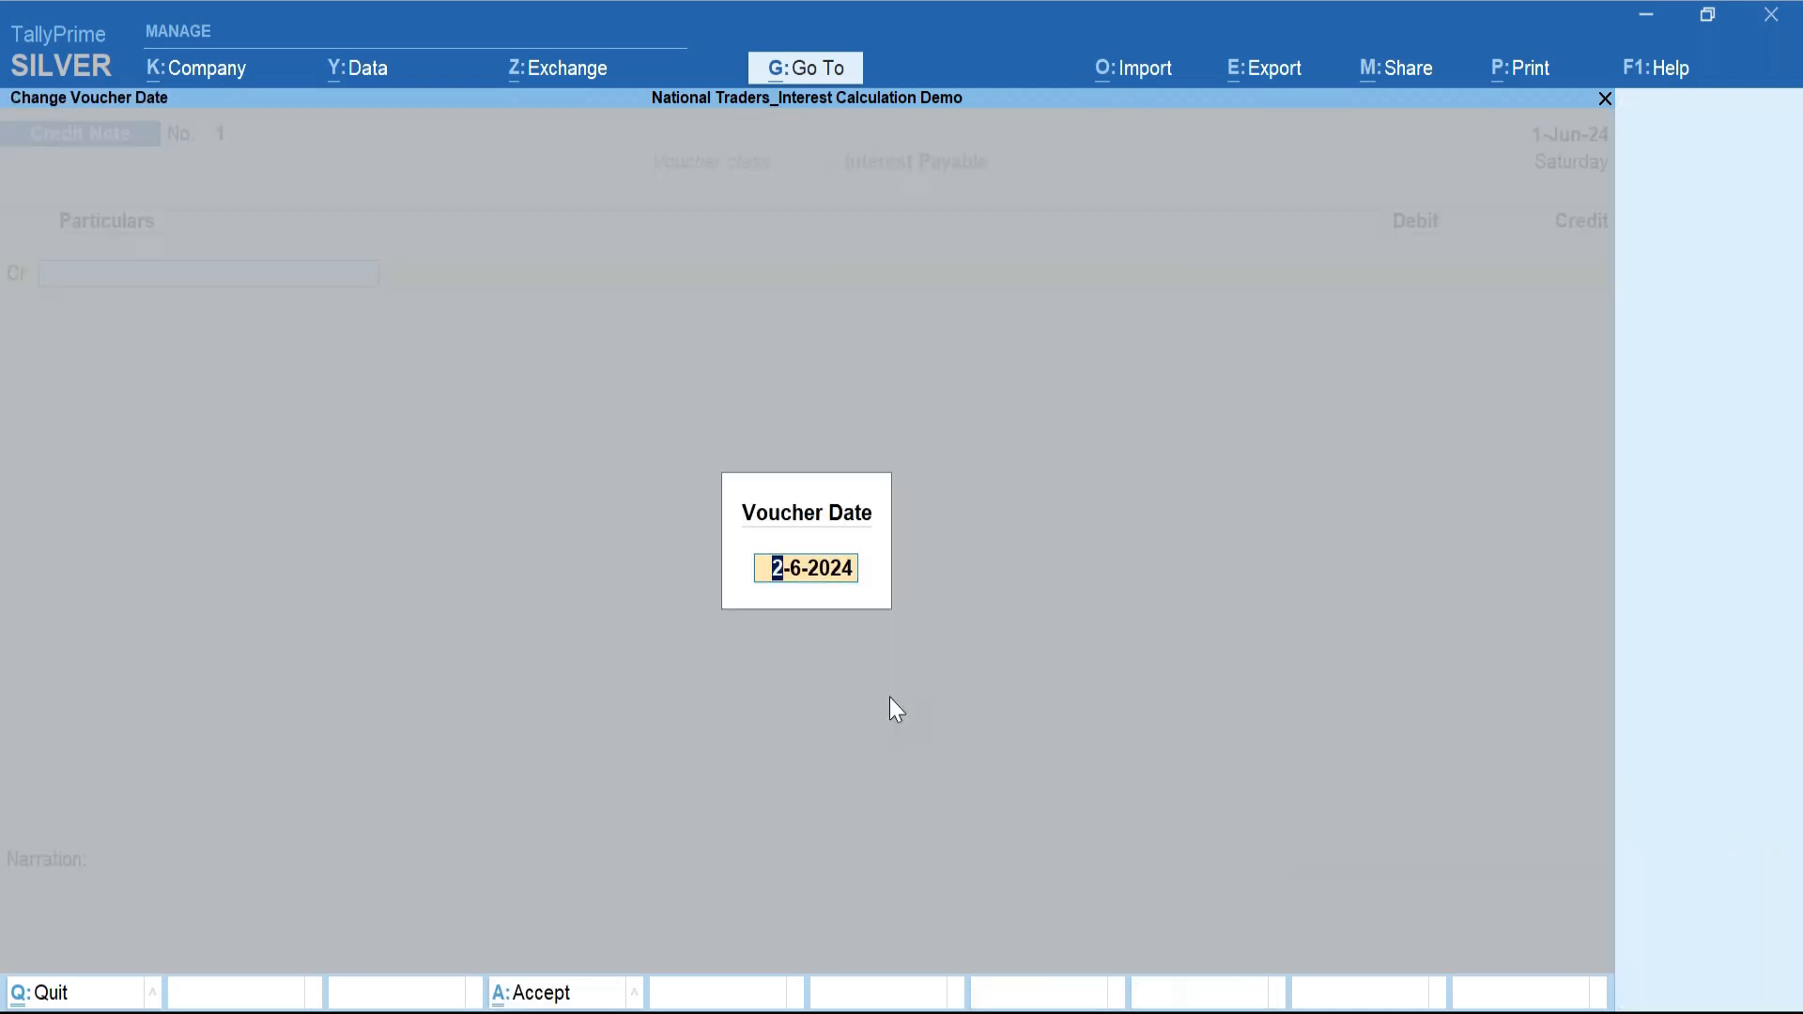
pyautogui.write('30sep')
pyautogui.press('Return')
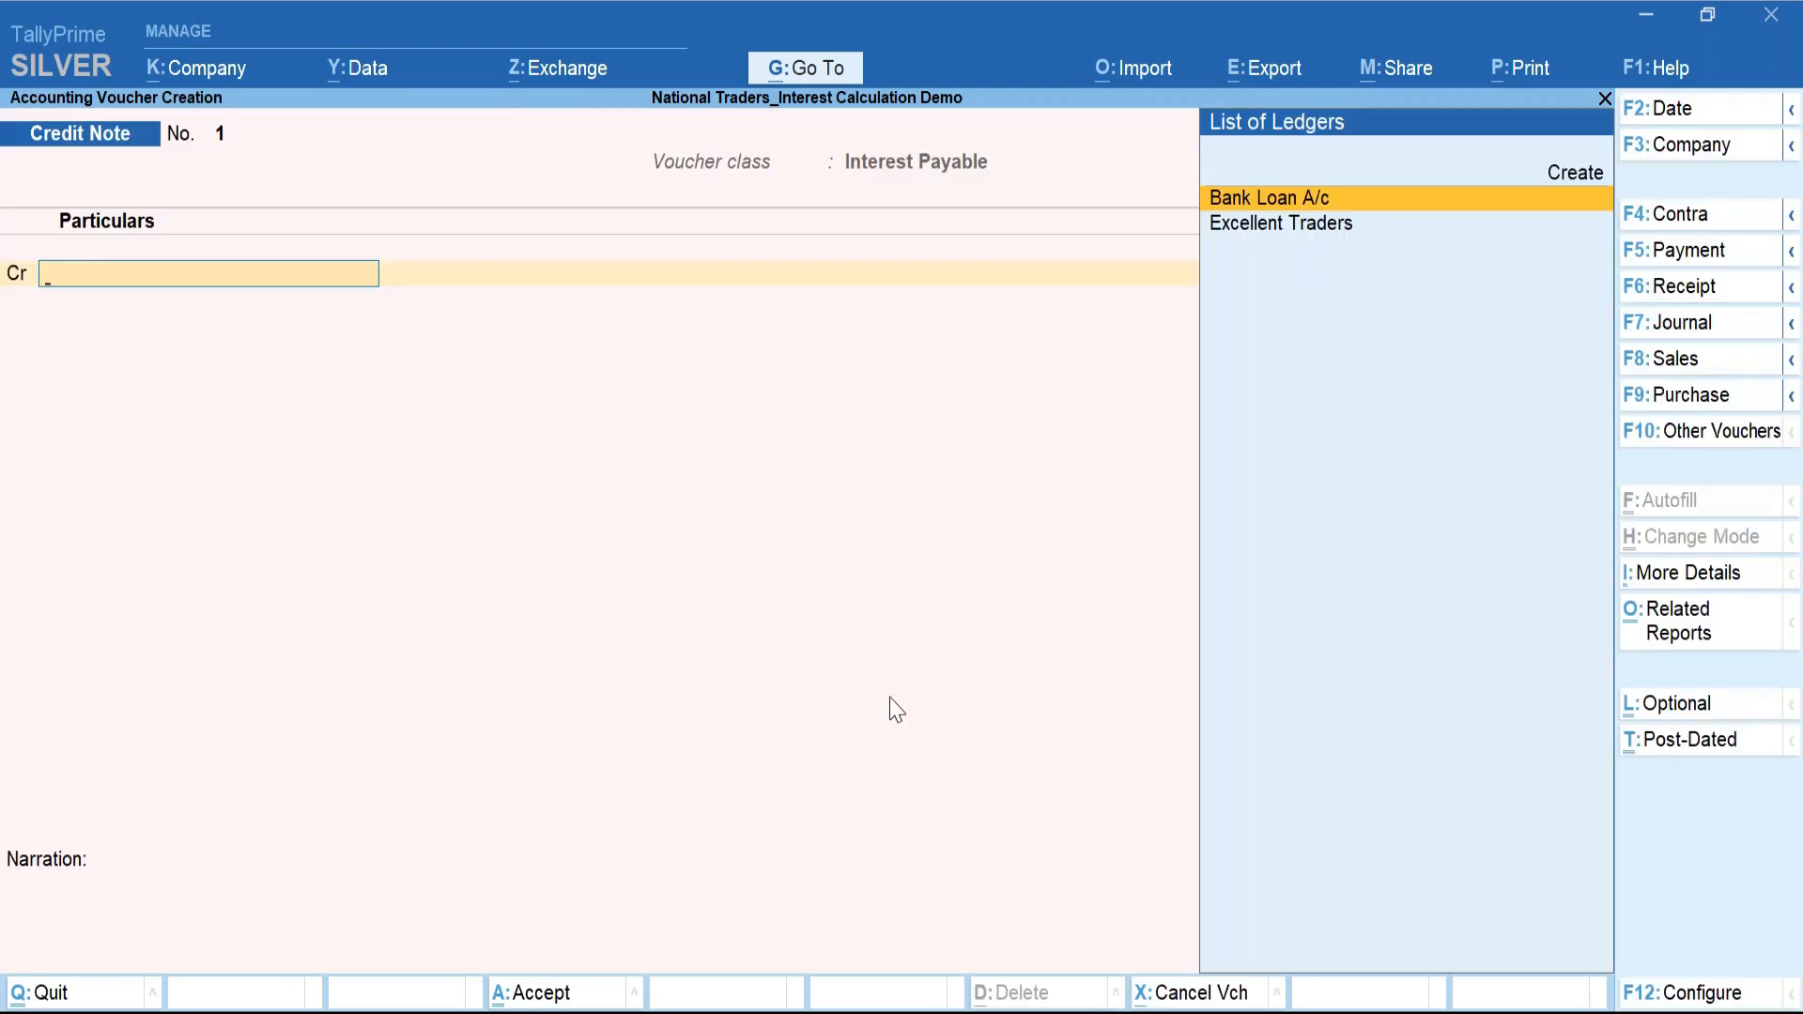
# Credit Bank Loan A/c with the automatically calculated interest, leaving the receipt and party details at their defaults.
pyautogui.press('Return')
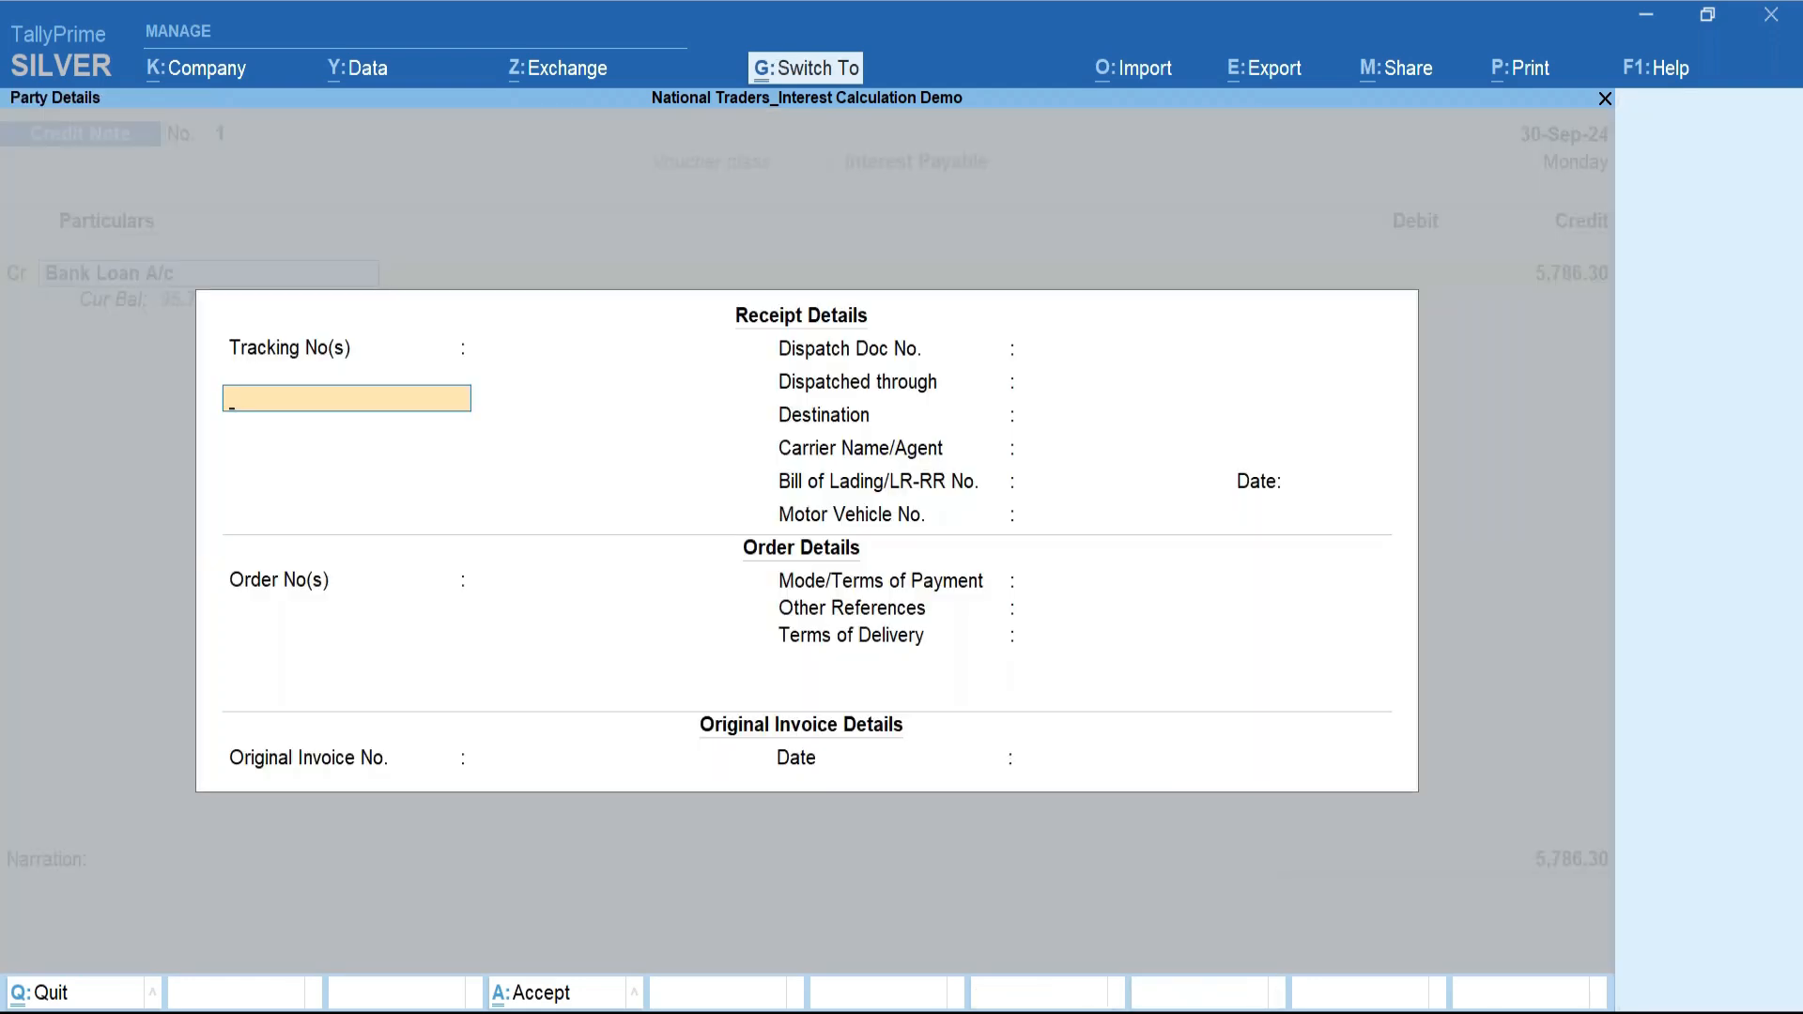
pyautogui.hotkey('ctrl', 'a')
pyautogui.hotkey('ctrl', 'a')
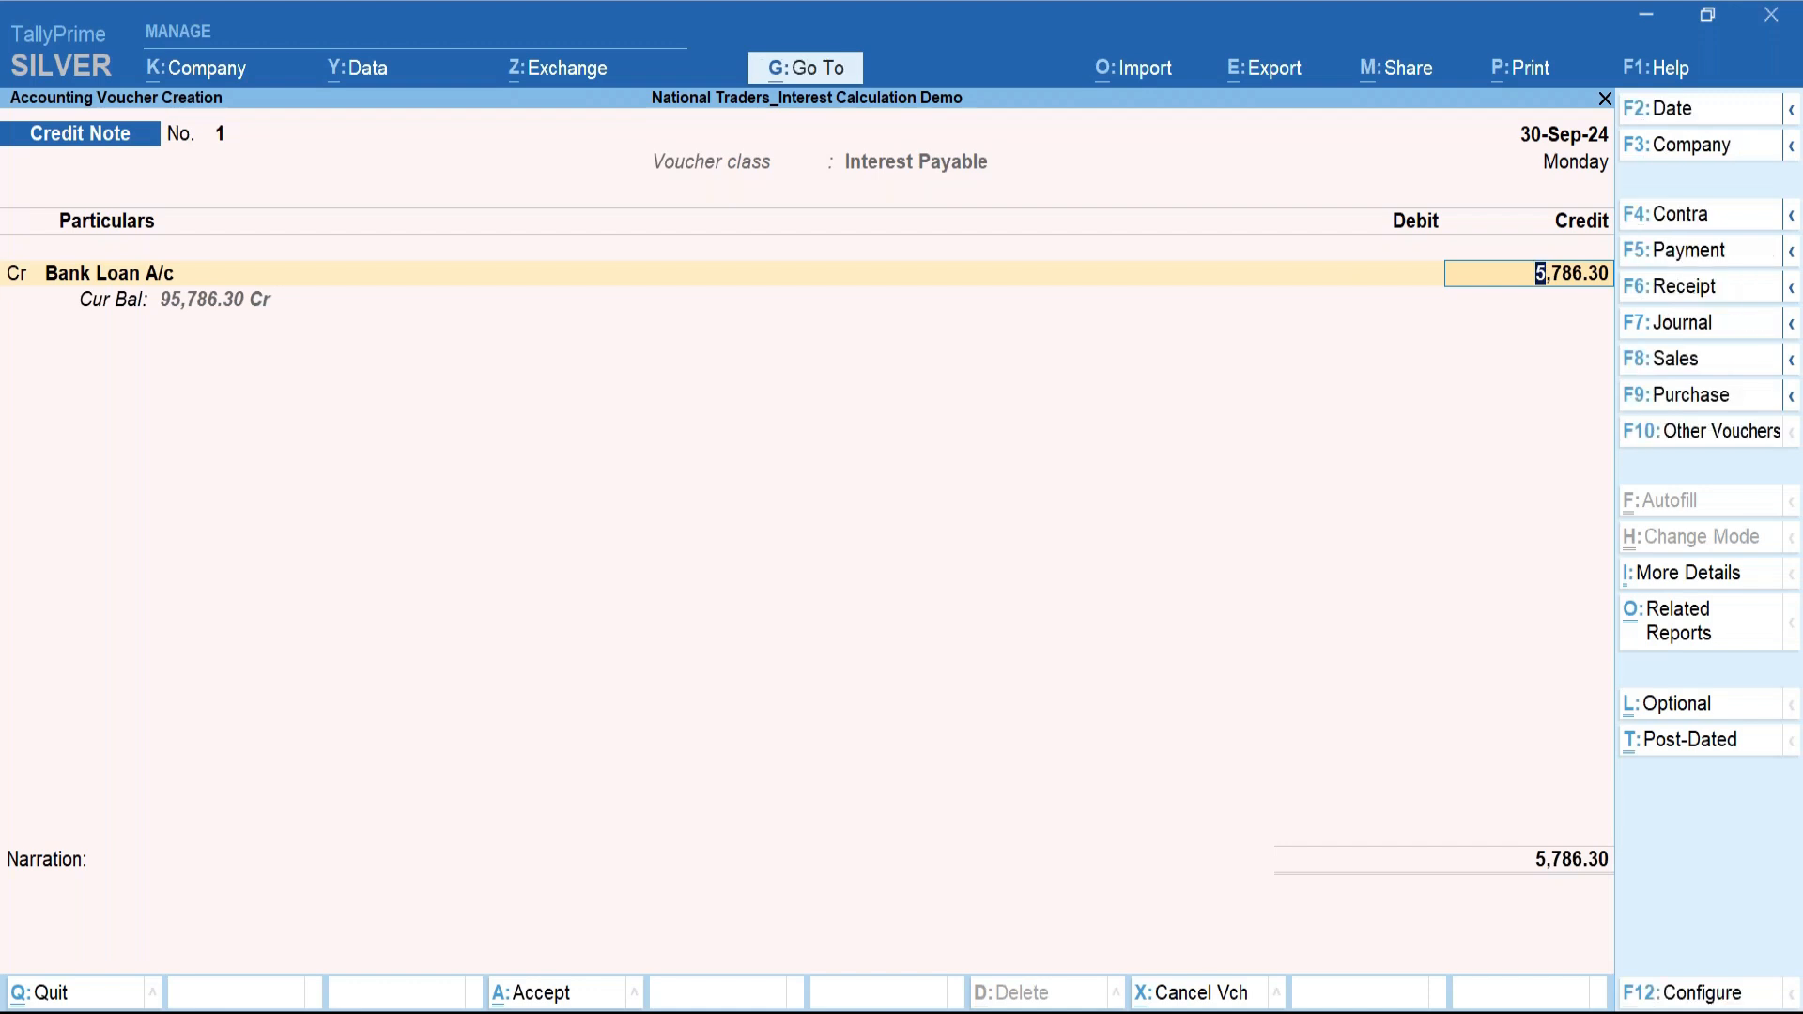
pyautogui.press('Return')
# Start creating a debit ledger named Interest Payable from the voucher, under the Indirect Expenses group.
pyautogui.press('Down')
pyautogui.press('Down')
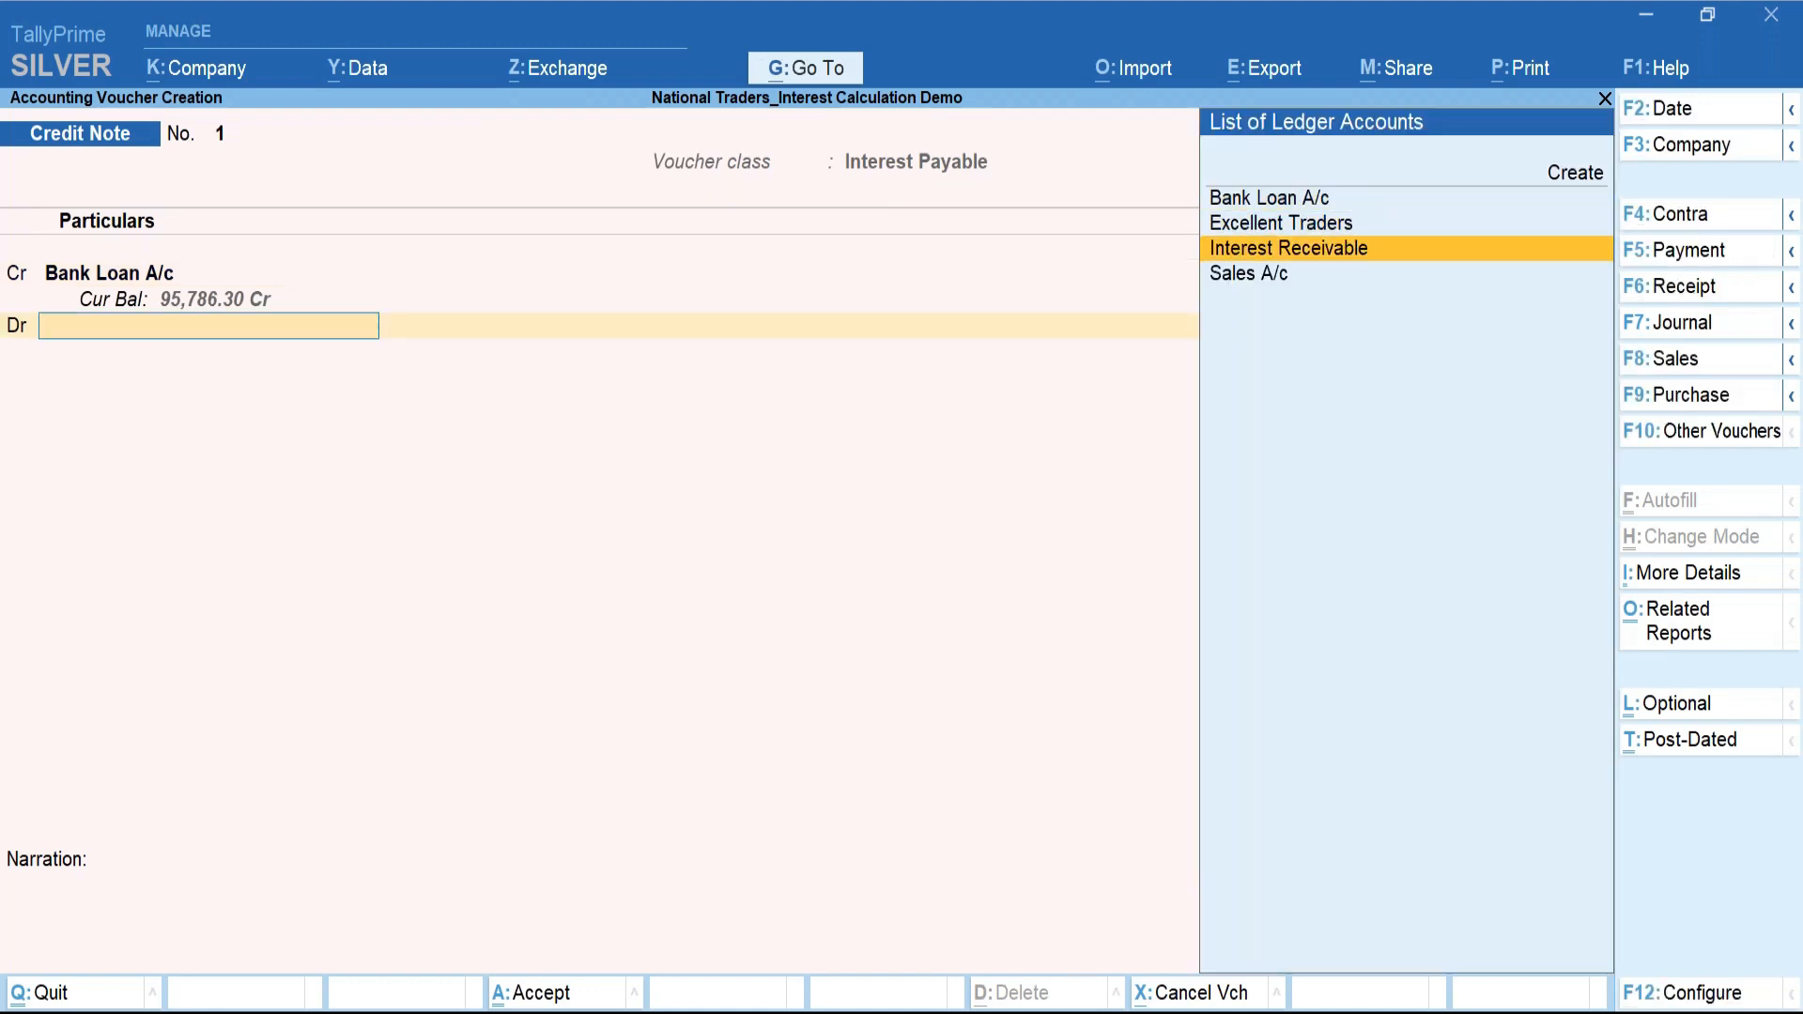
pyautogui.press('Up')
pyautogui.press('Up')
pyautogui.press('Up')
pyautogui.press('Return')
pyautogui.write('Interes')
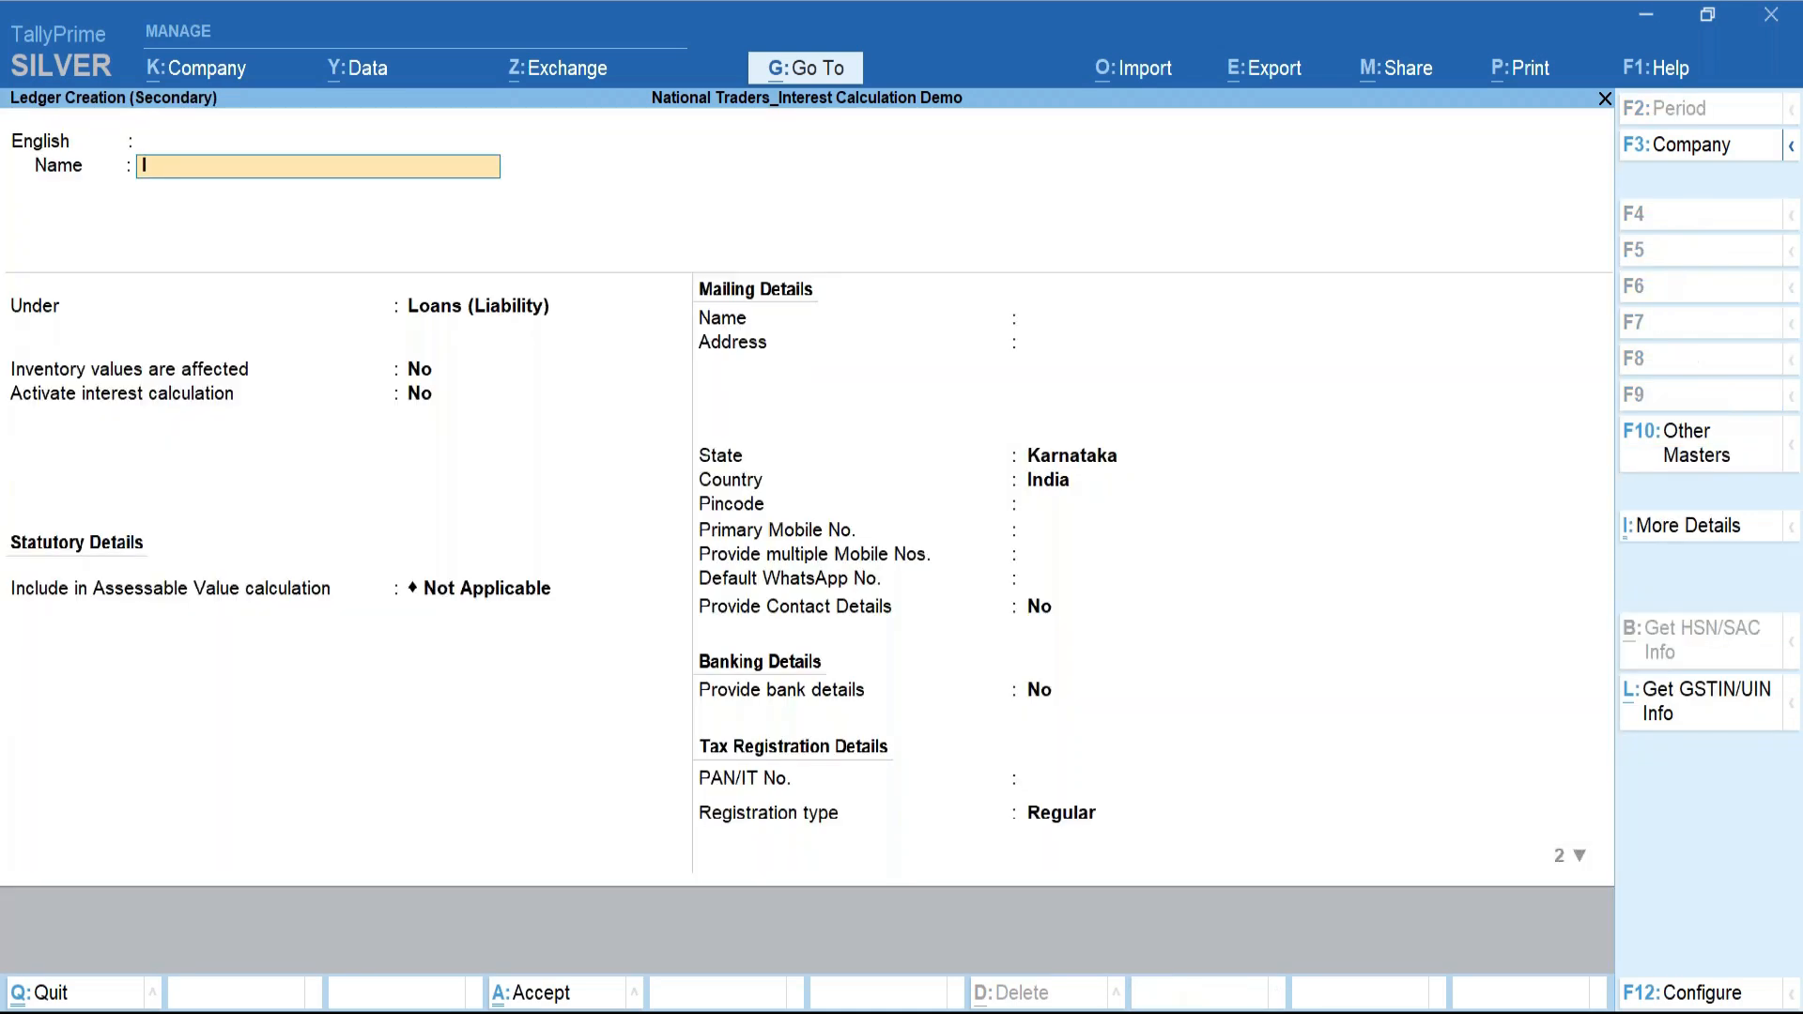
pyautogui.write('t Payable')
pyautogui.press('Return')
pyautogui.press('Return')
pyautogui.press('Return')
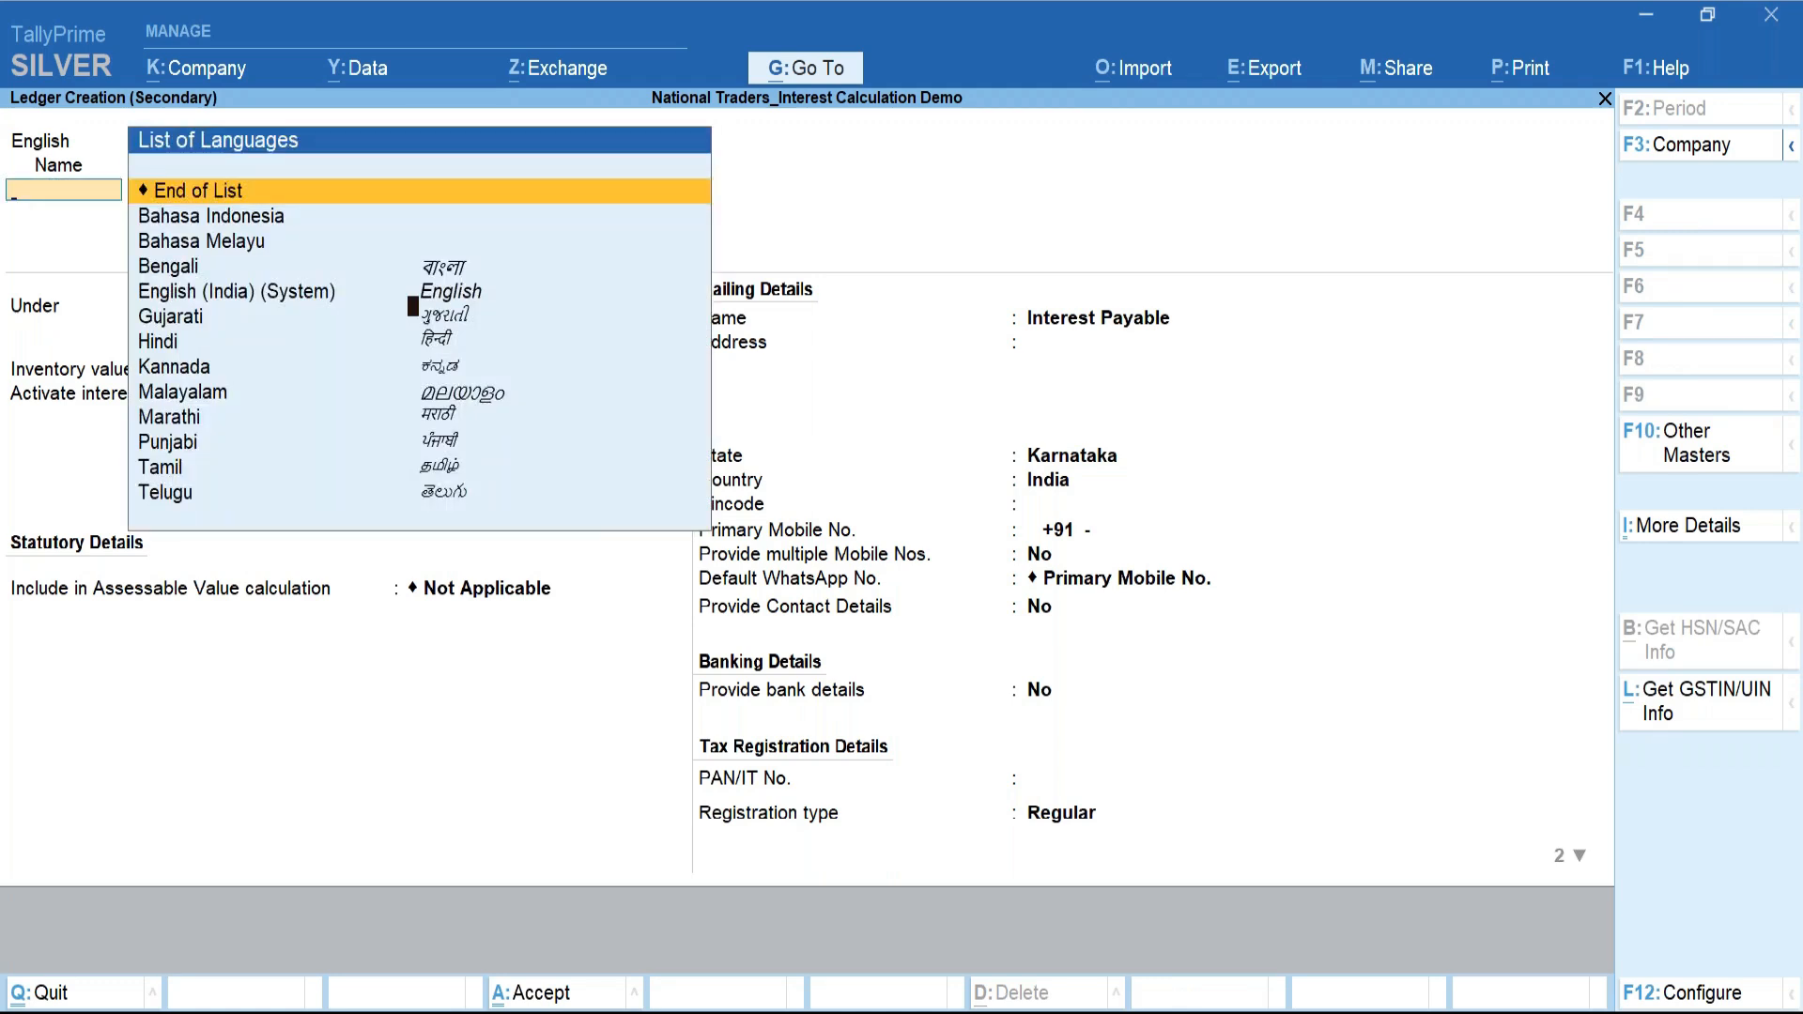
pyautogui.write('Indi')
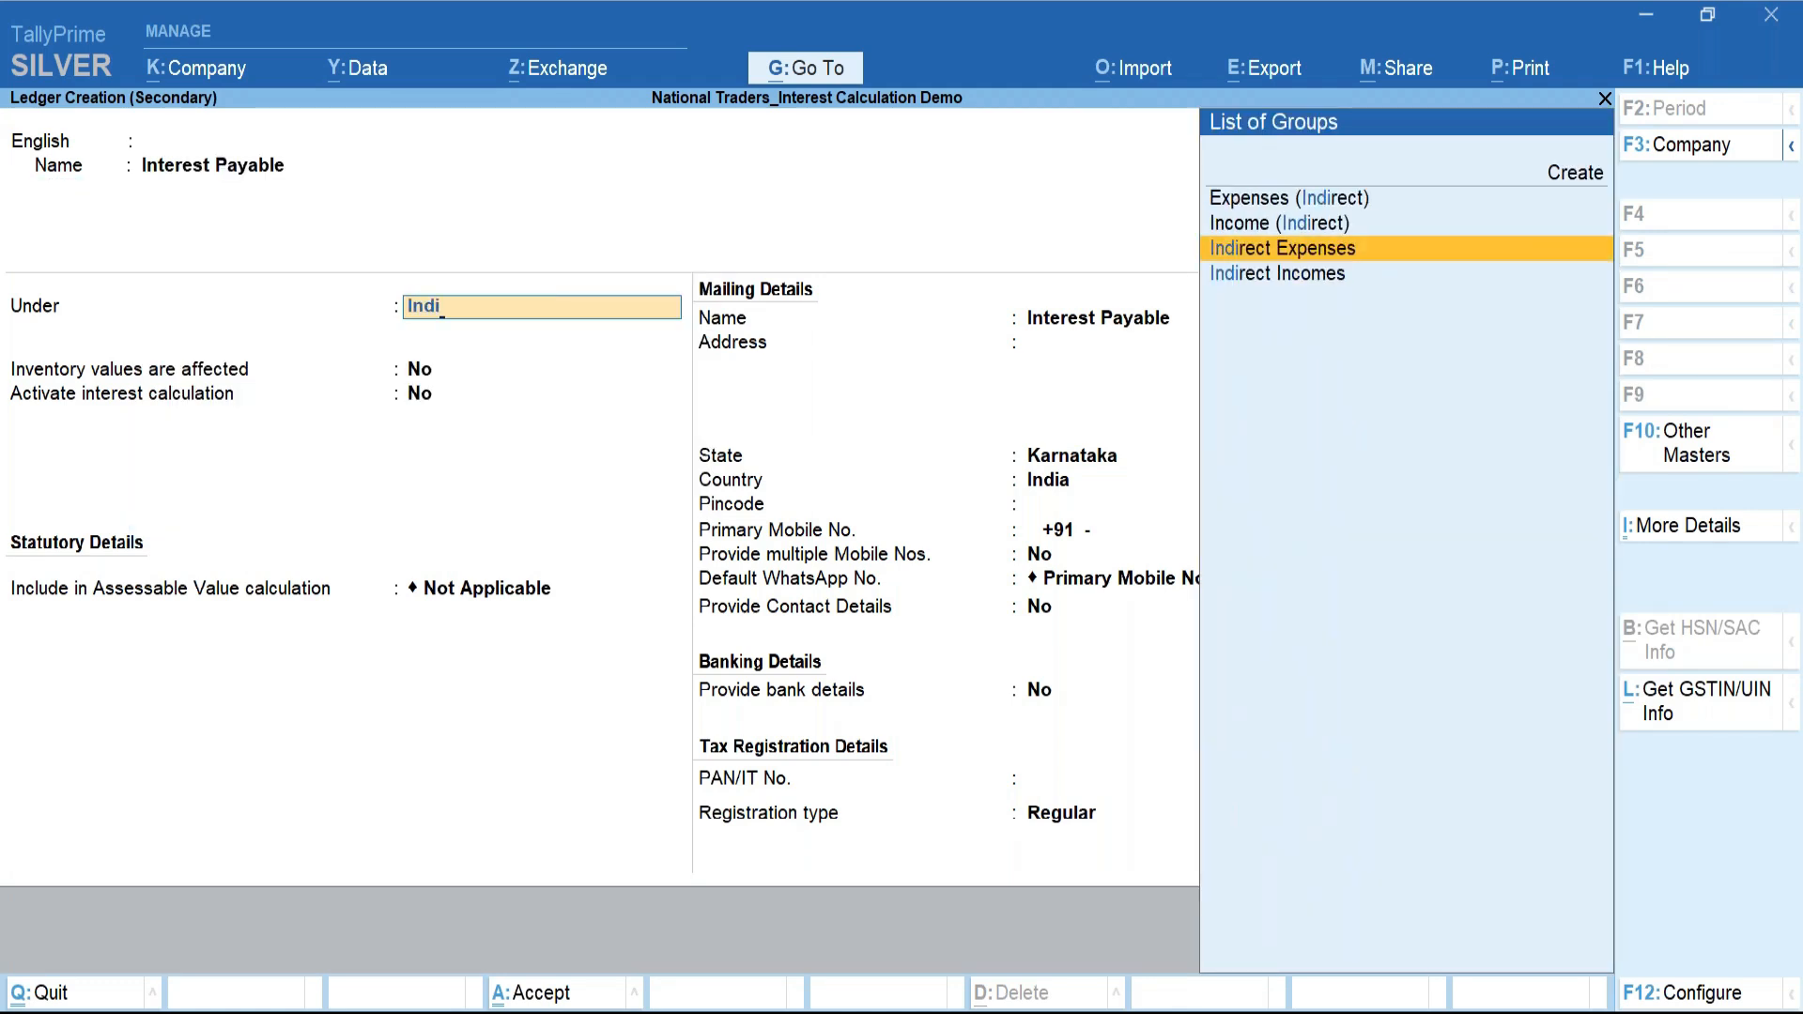
pyautogui.press('Return')
# Set GST applicability of the Interest Payable ledger to Not Applicable, keep the other defaults, and save the ledger.
pyautogui.press('Return')
pyautogui.press('Return')
pyautogui.press('Return')
pyautogui.press('Return')
pyautogui.press('Return')
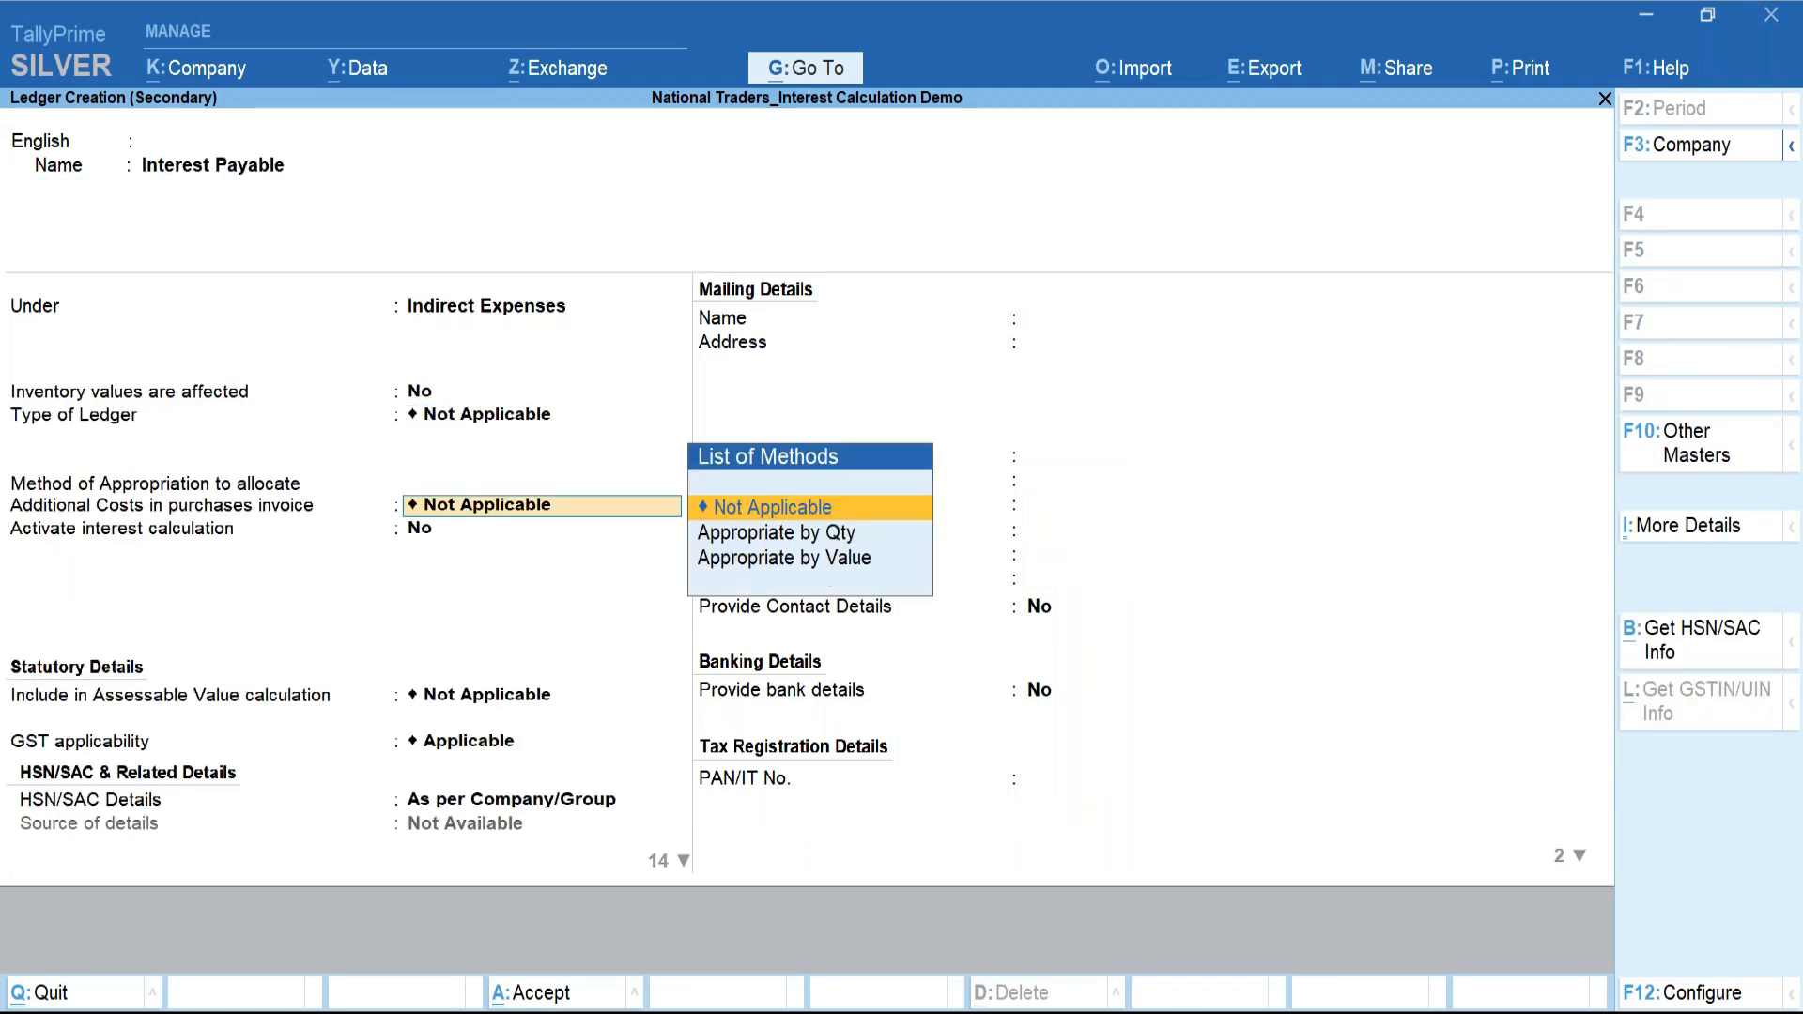
pyautogui.press('Down')
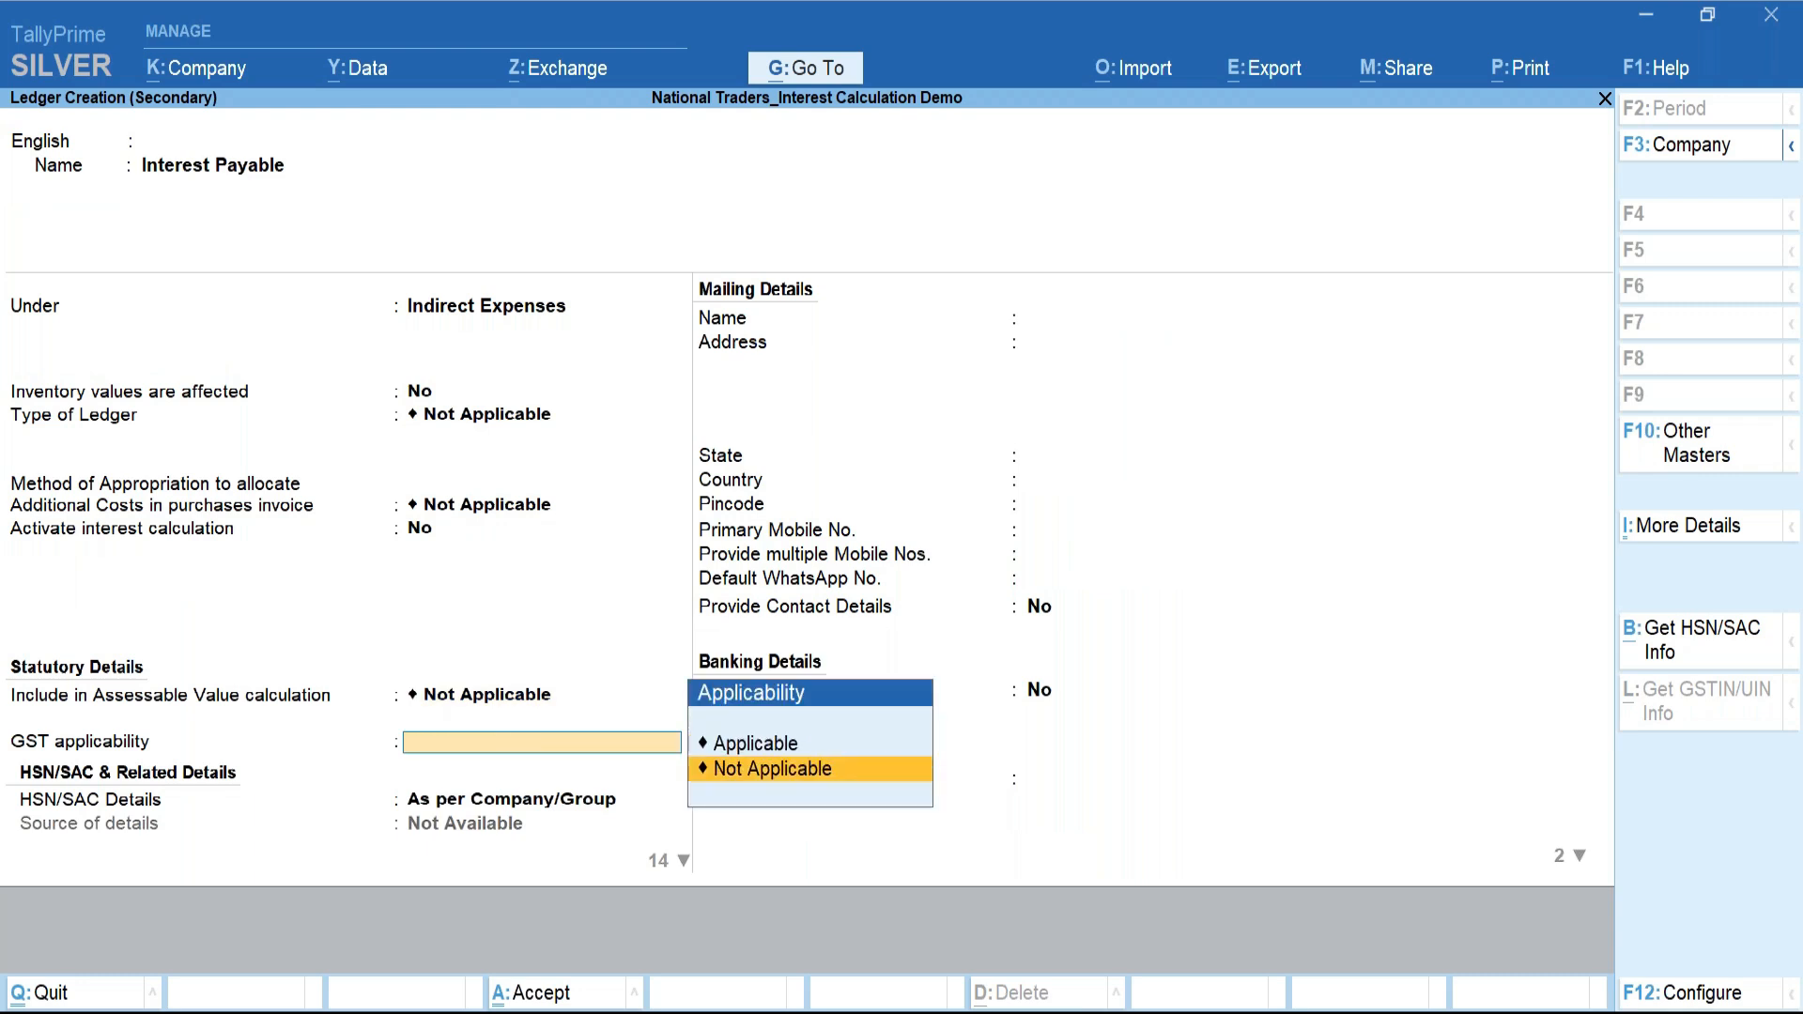
pyautogui.press('Return')
pyautogui.press('Return')
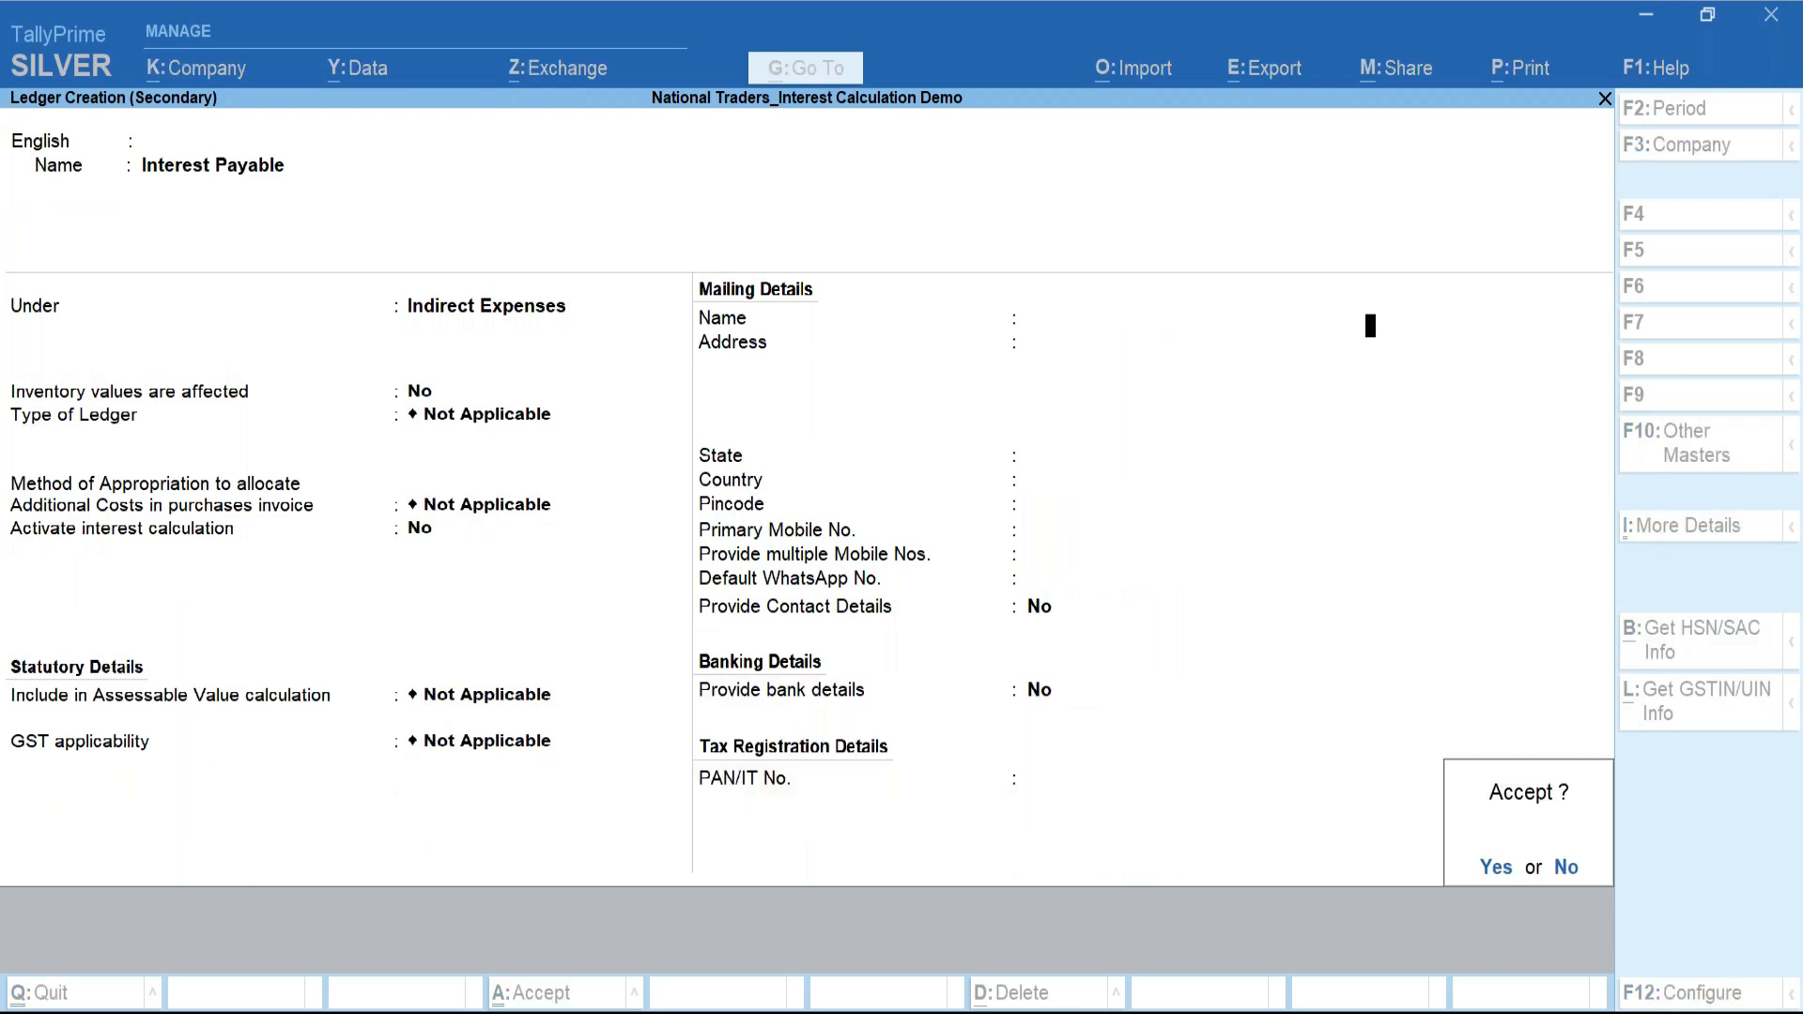
pyautogui.press('Return')
# Save the interest credit note and quit voucher creation back to the Gateway of Tally.
pyautogui.hotkey('ctrl', 'a')
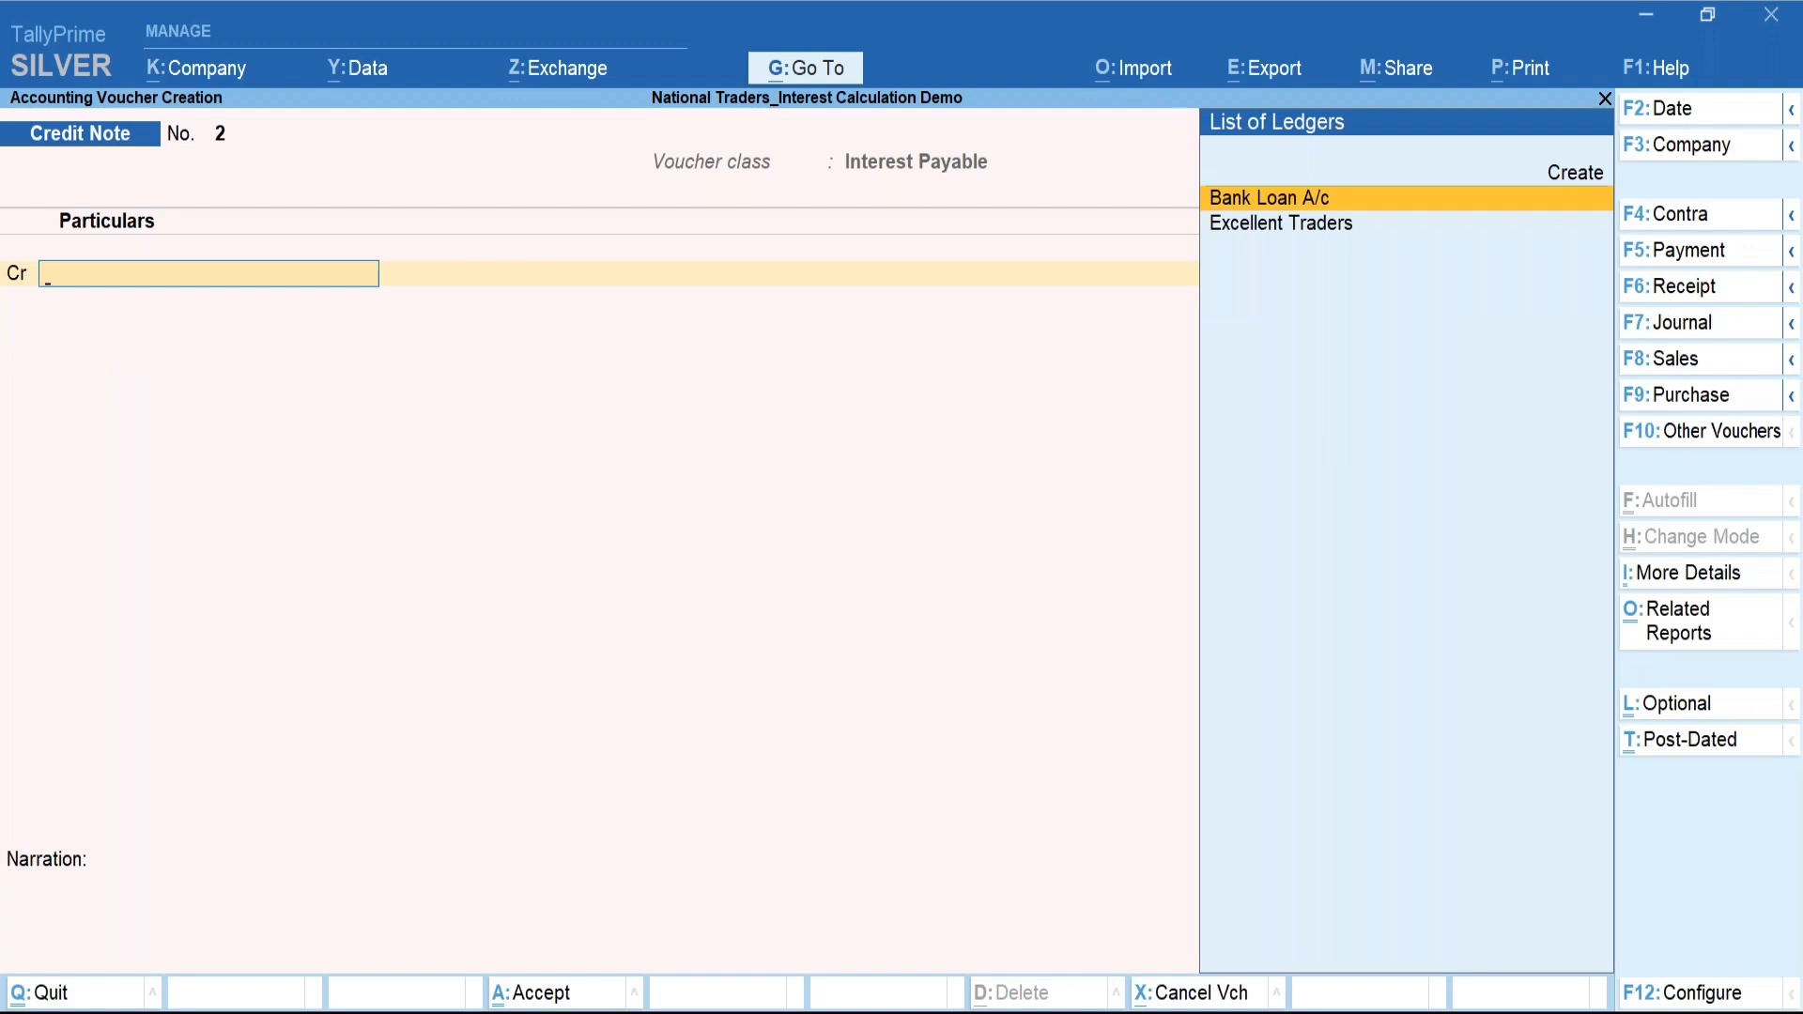
pyautogui.press('Escape')
pyautogui.press('y')
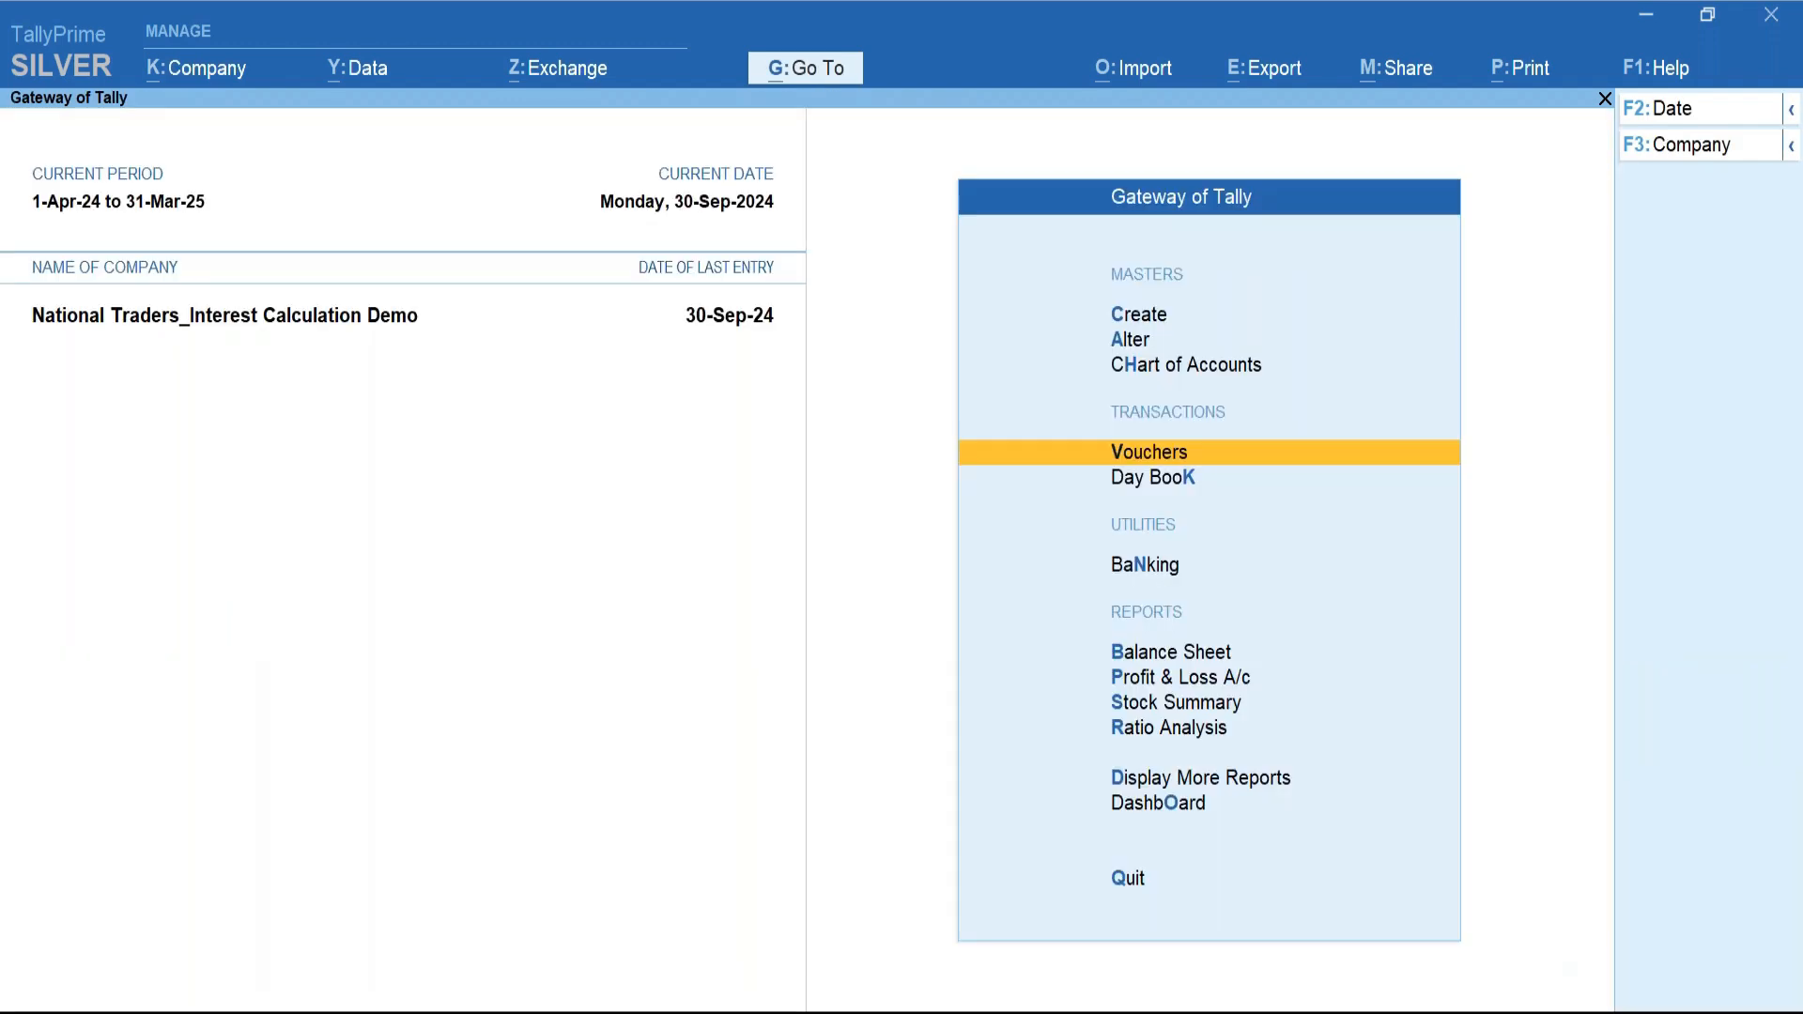
# Reopen the ledger interest calculation report for Bank Loan A/c to check it after booking the interest.
pyautogui.press('d')
pyautogui.press('Down')
pyautogui.press('Down')
pyautogui.press('Down')
pyautogui.press('Down')
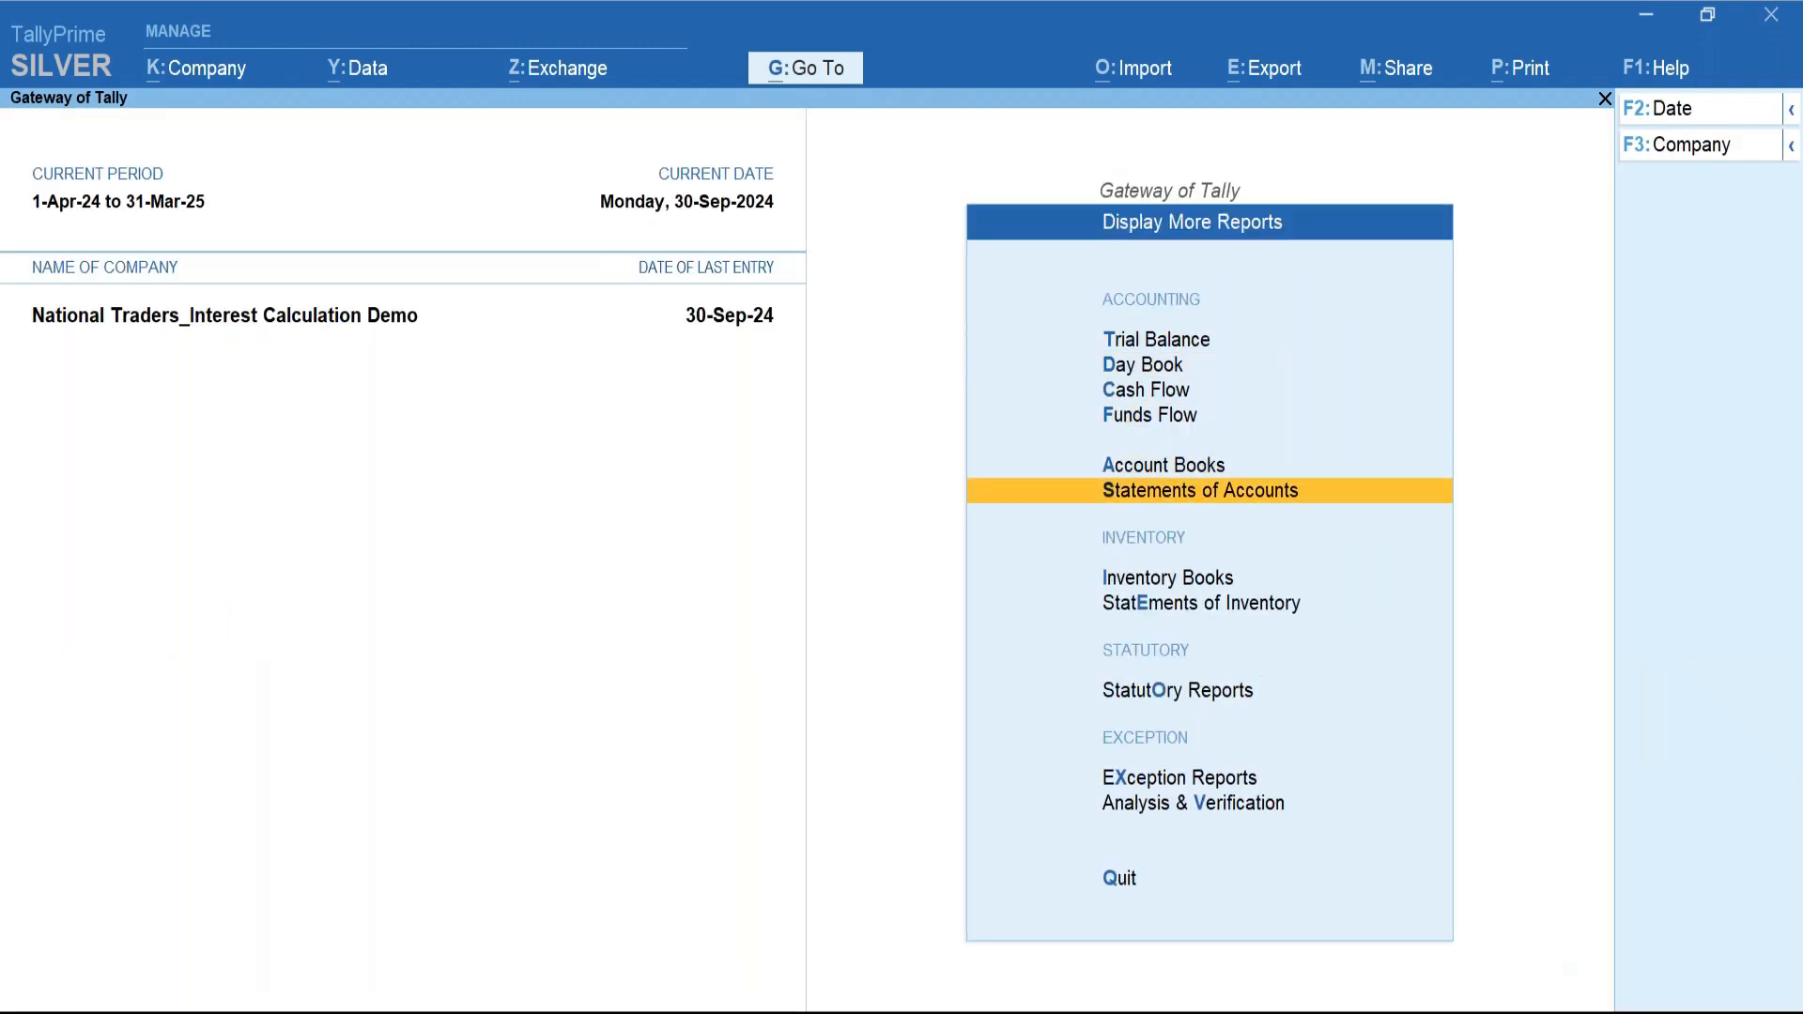
pyautogui.press('Return')
pyautogui.press('Down')
pyautogui.press('Return')
pyautogui.press('Down')
pyautogui.press('Down')
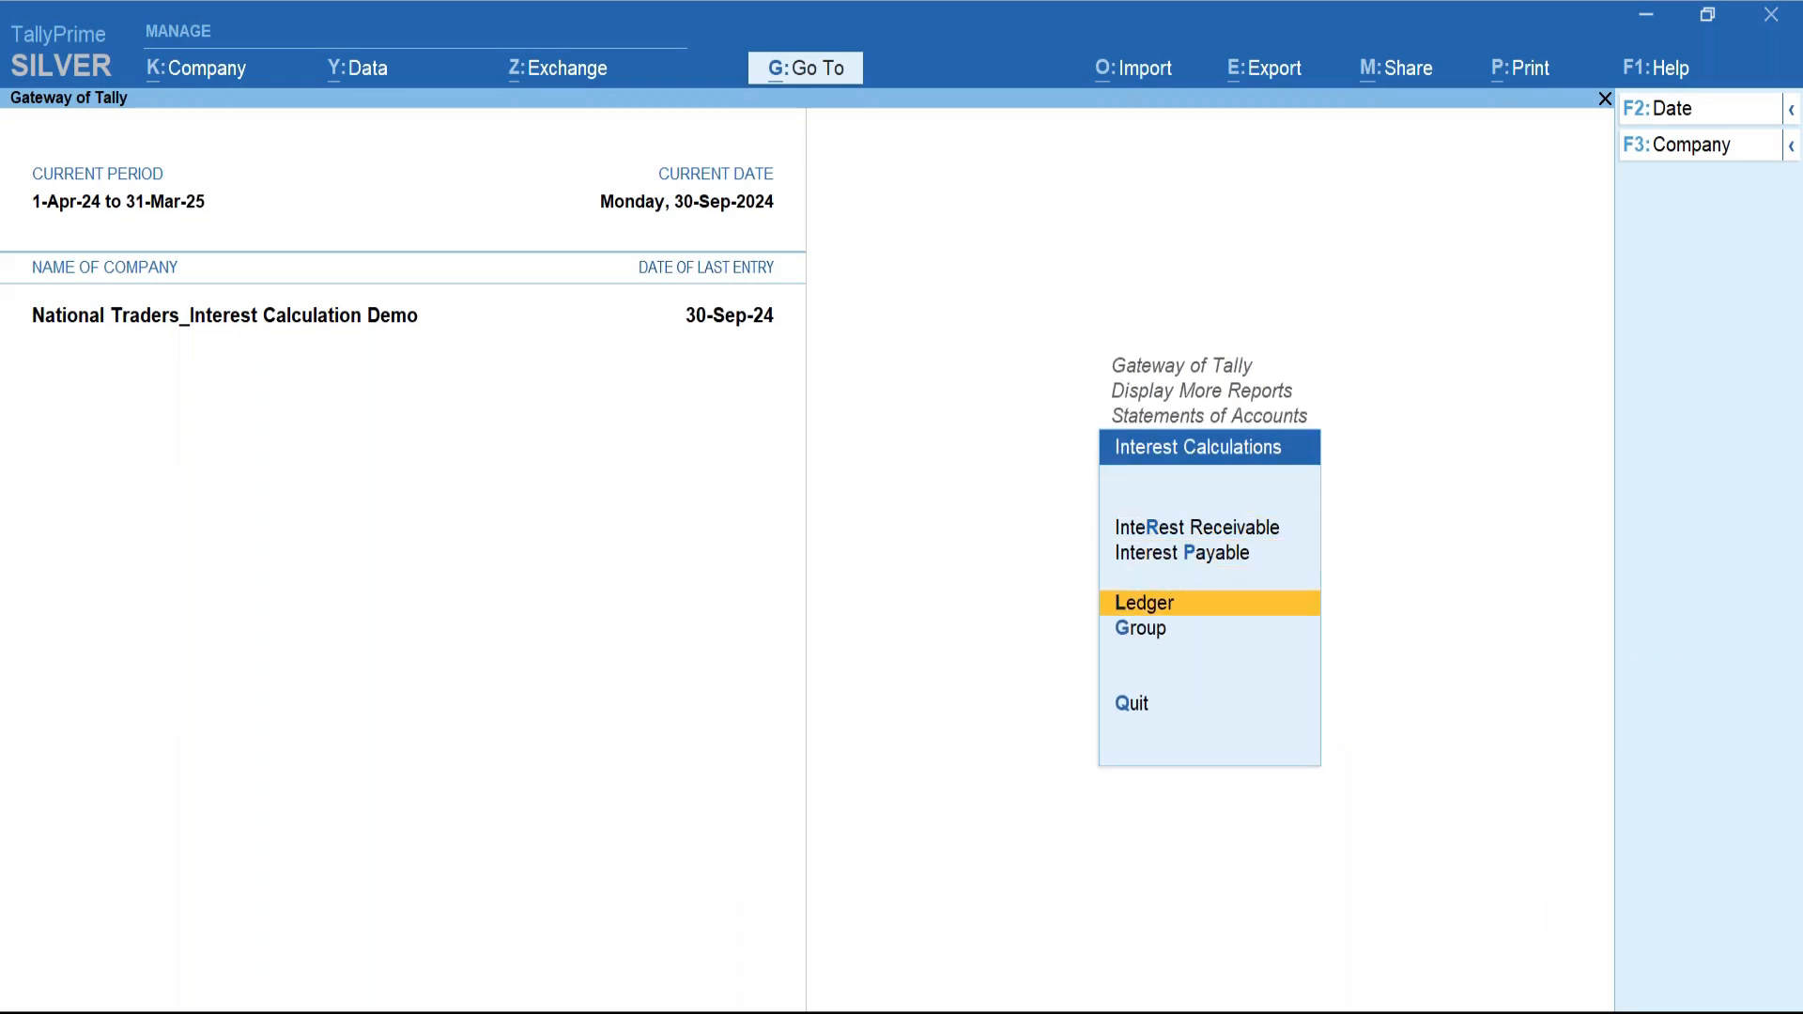
pyautogui.press('Return')
pyautogui.press('Return')
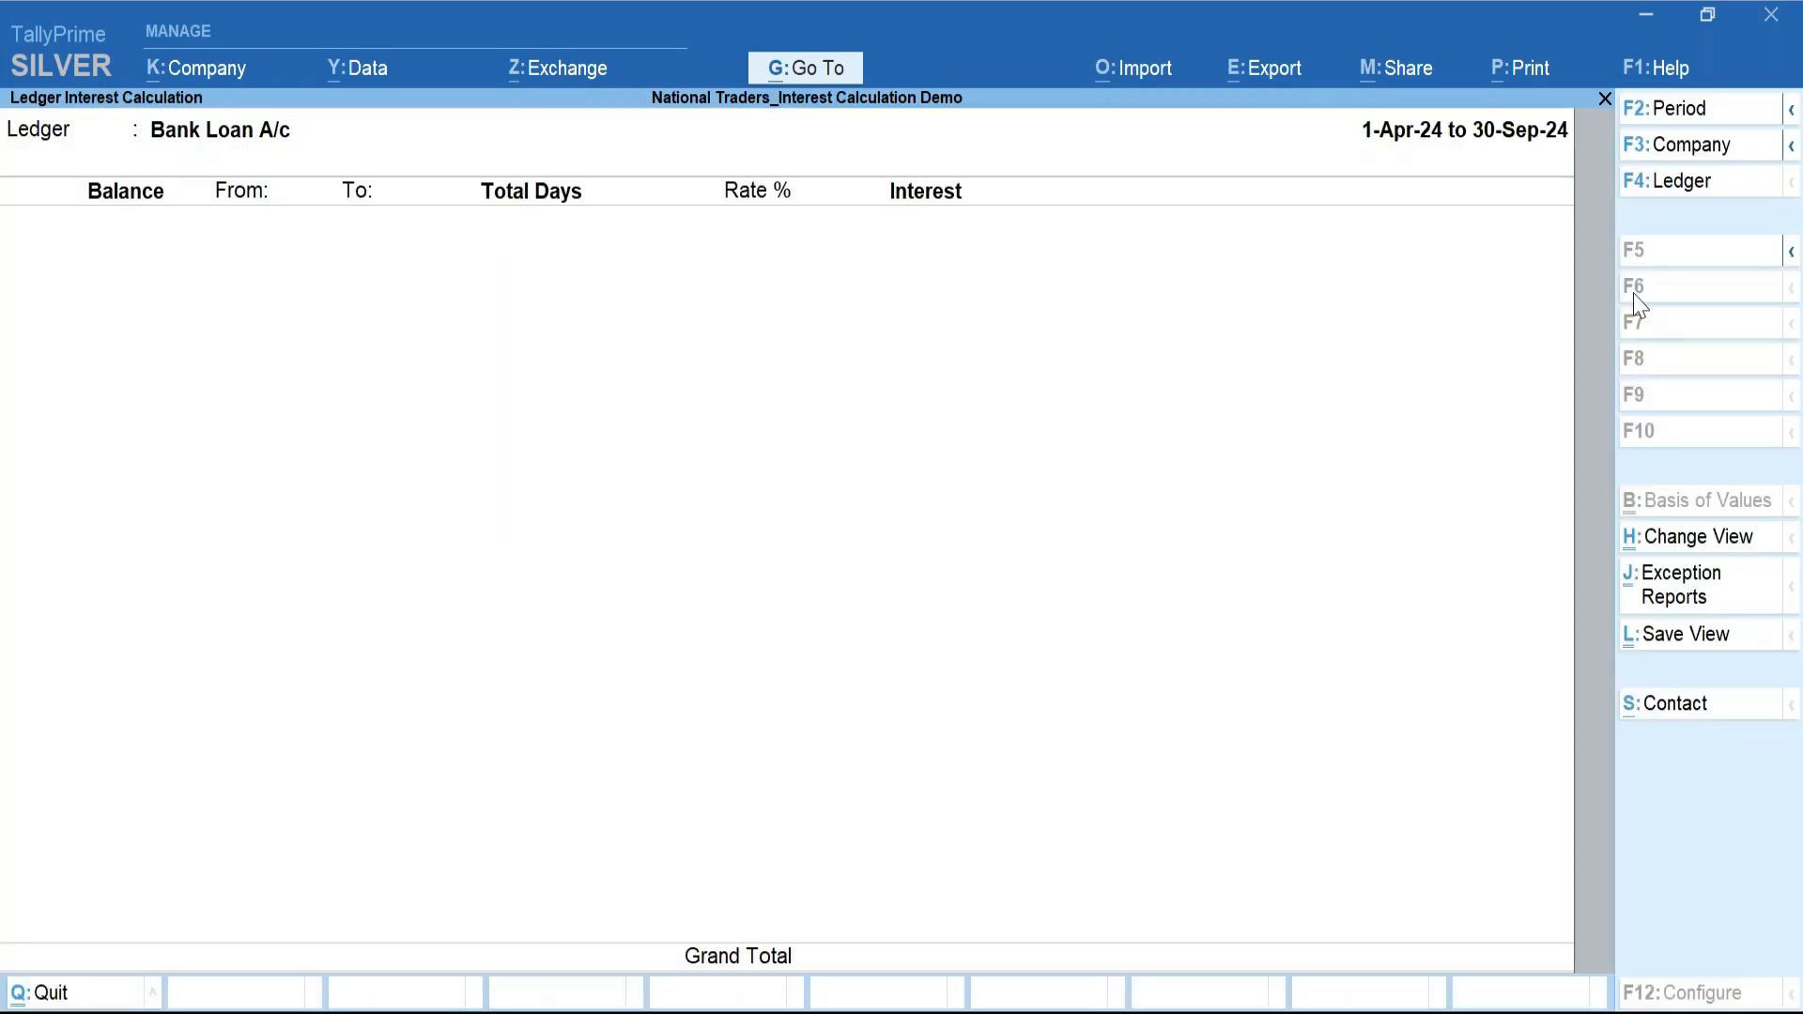
# Set the interest report's period to run from 1-4-2024 to 31 March 2025.
pyautogui.press('F2')
pyautogui.press('Return')
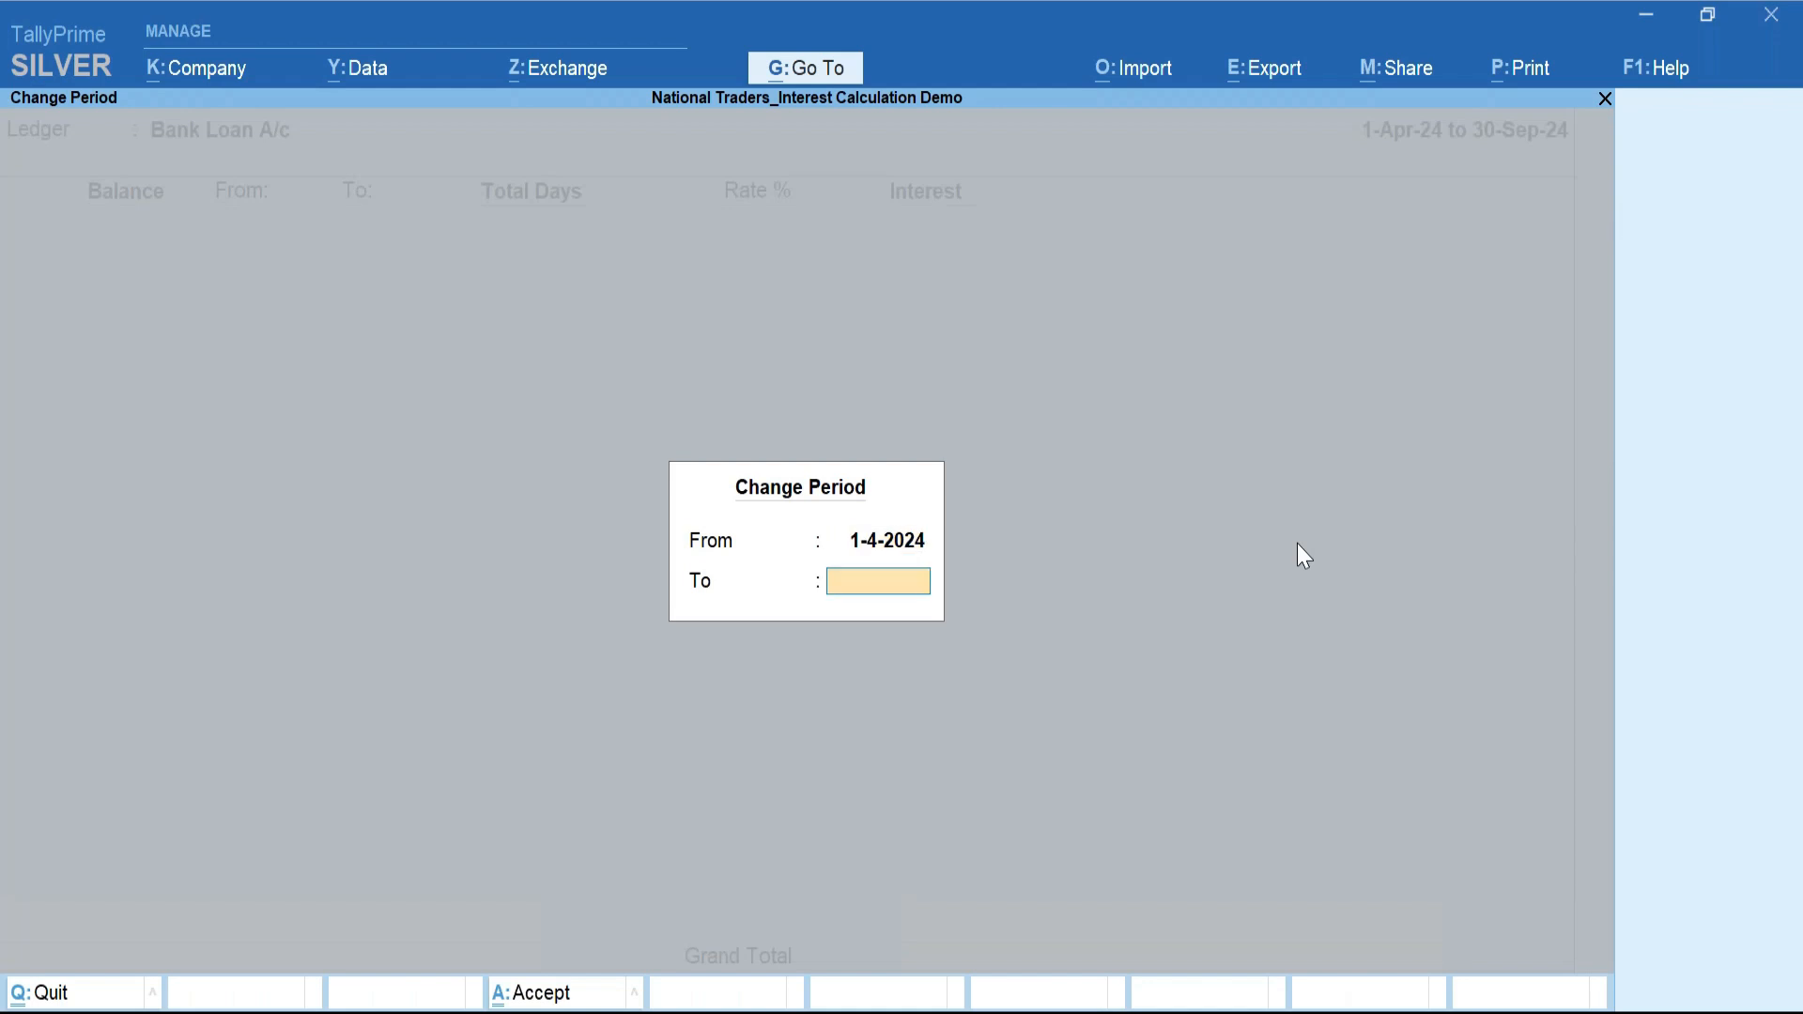
pyautogui.write('31march2025')
pyautogui.press('Return')
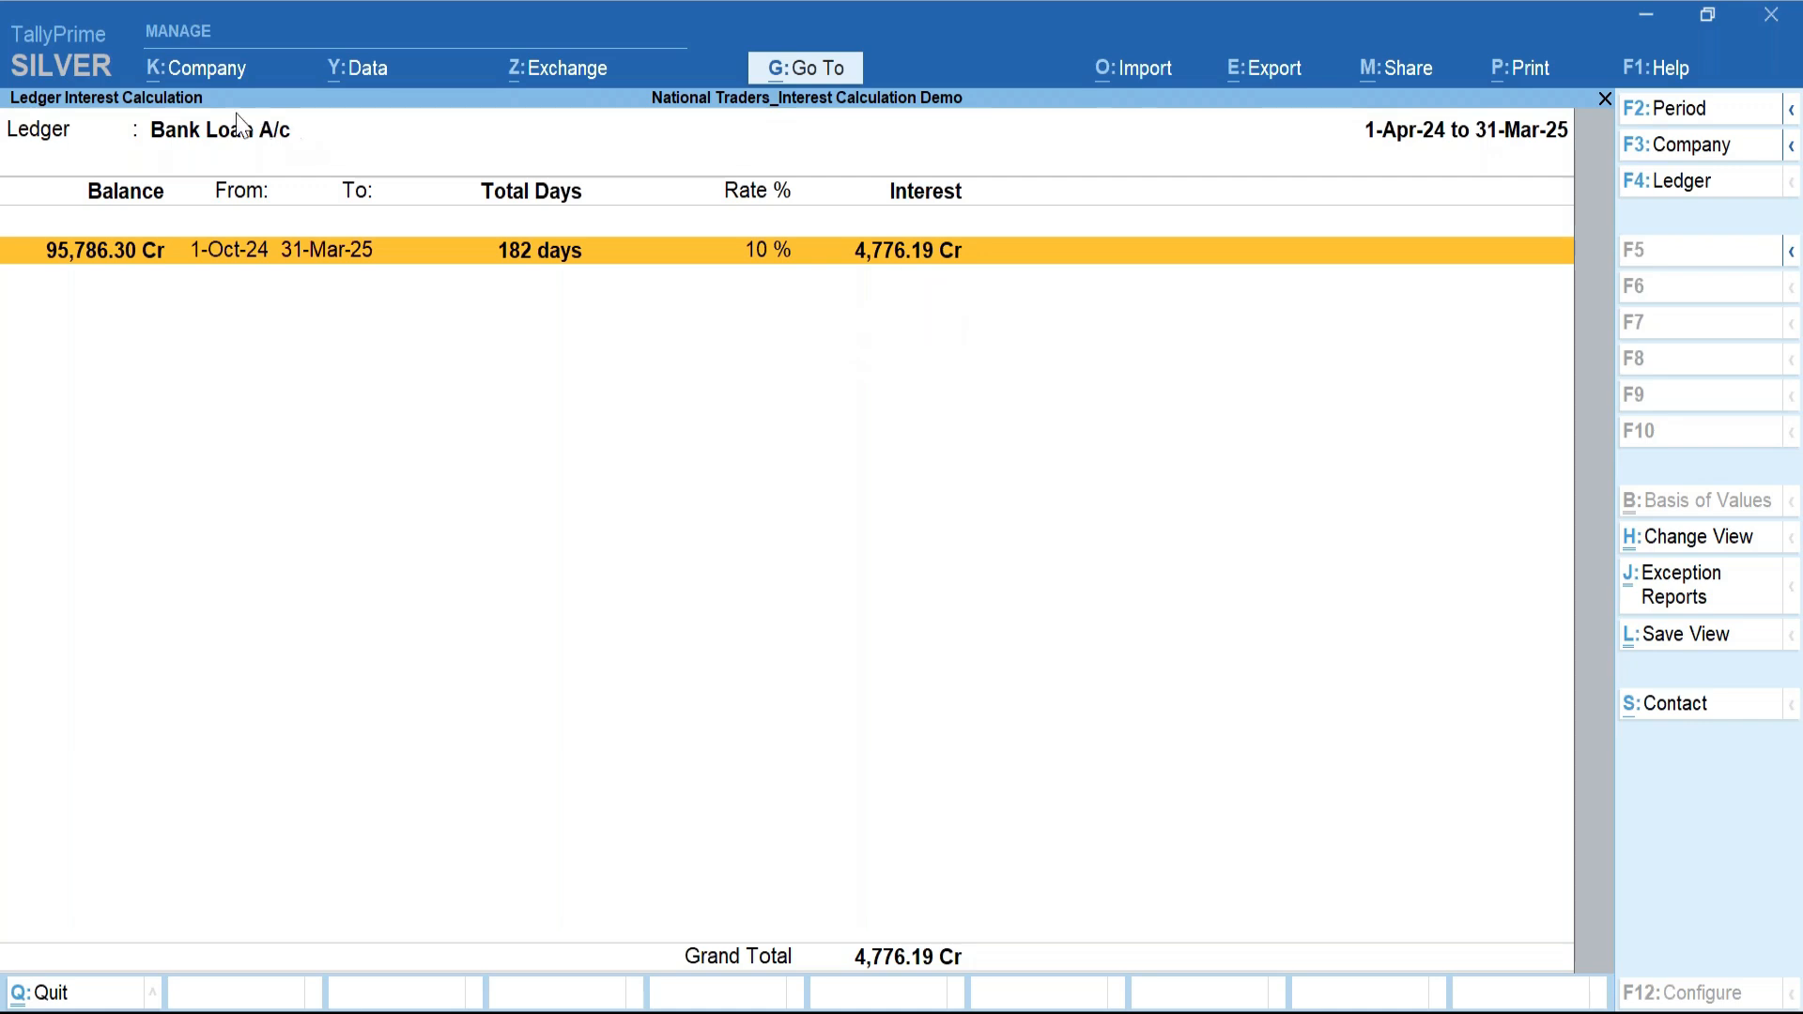
pyautogui.press('F4')
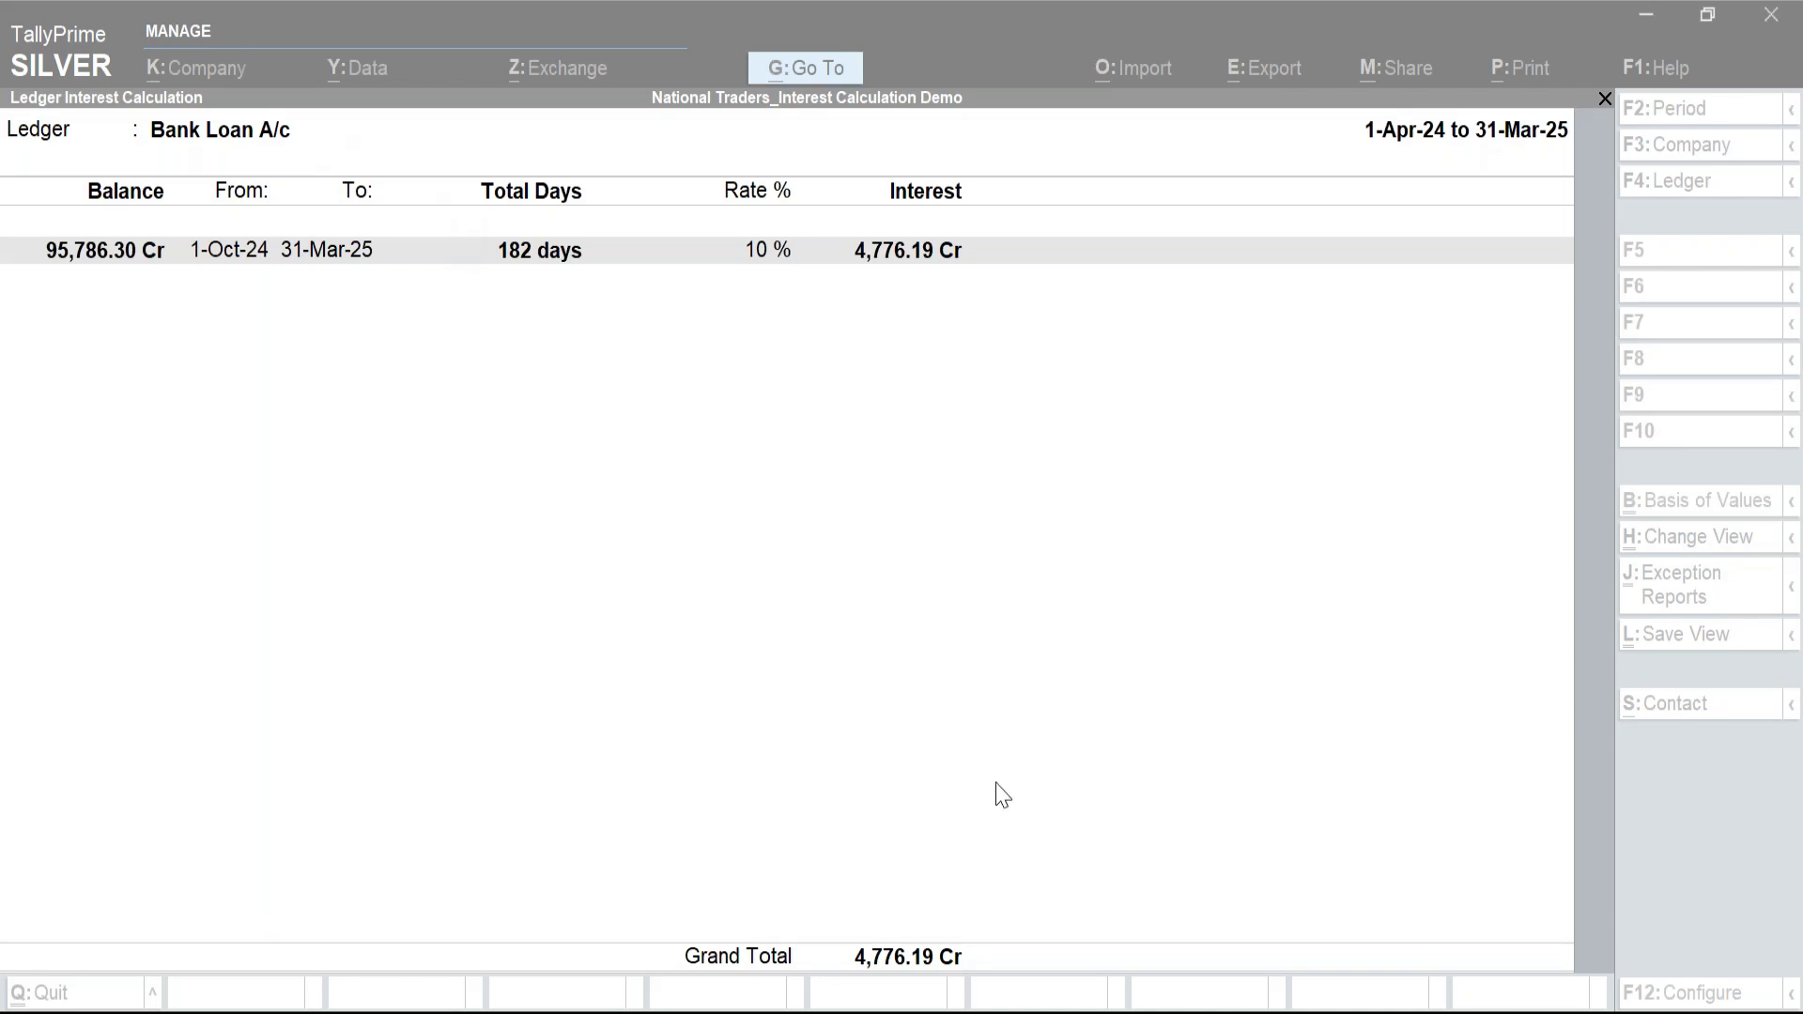
pyautogui.moveTo(915, 1009)
pyautogui.click(926, 937)
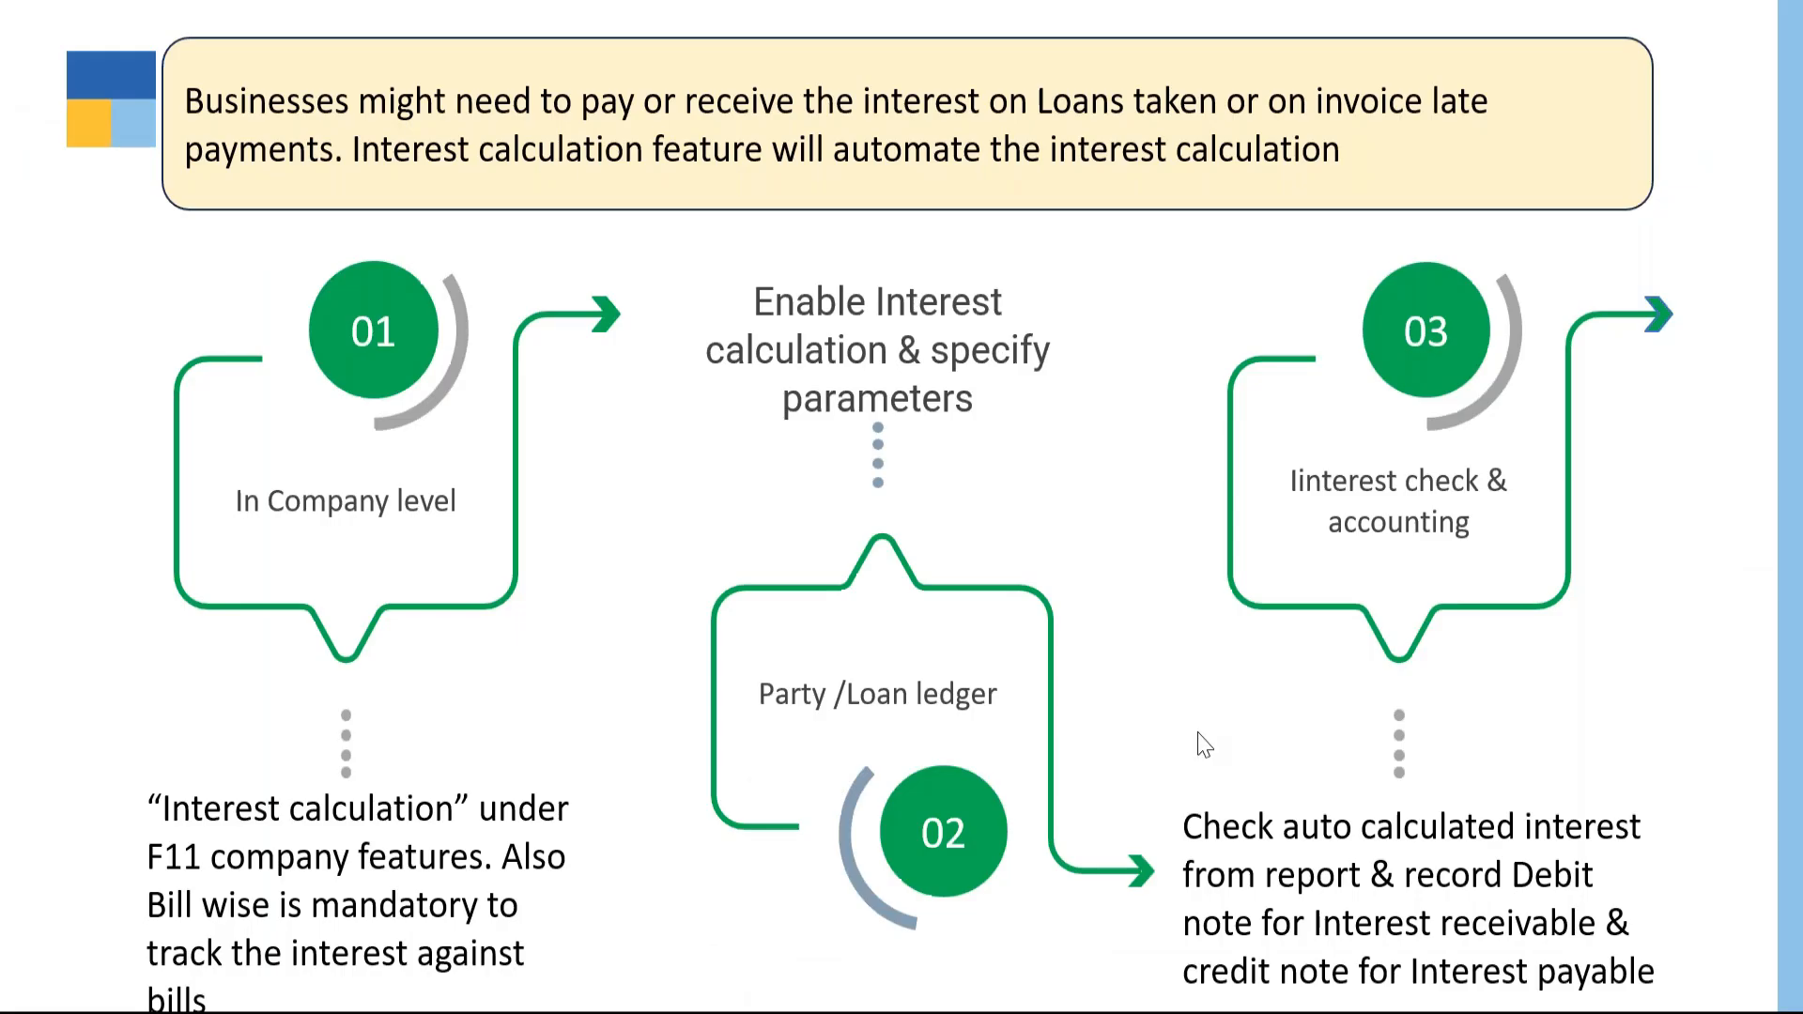
pyautogui.click(1130, 712)
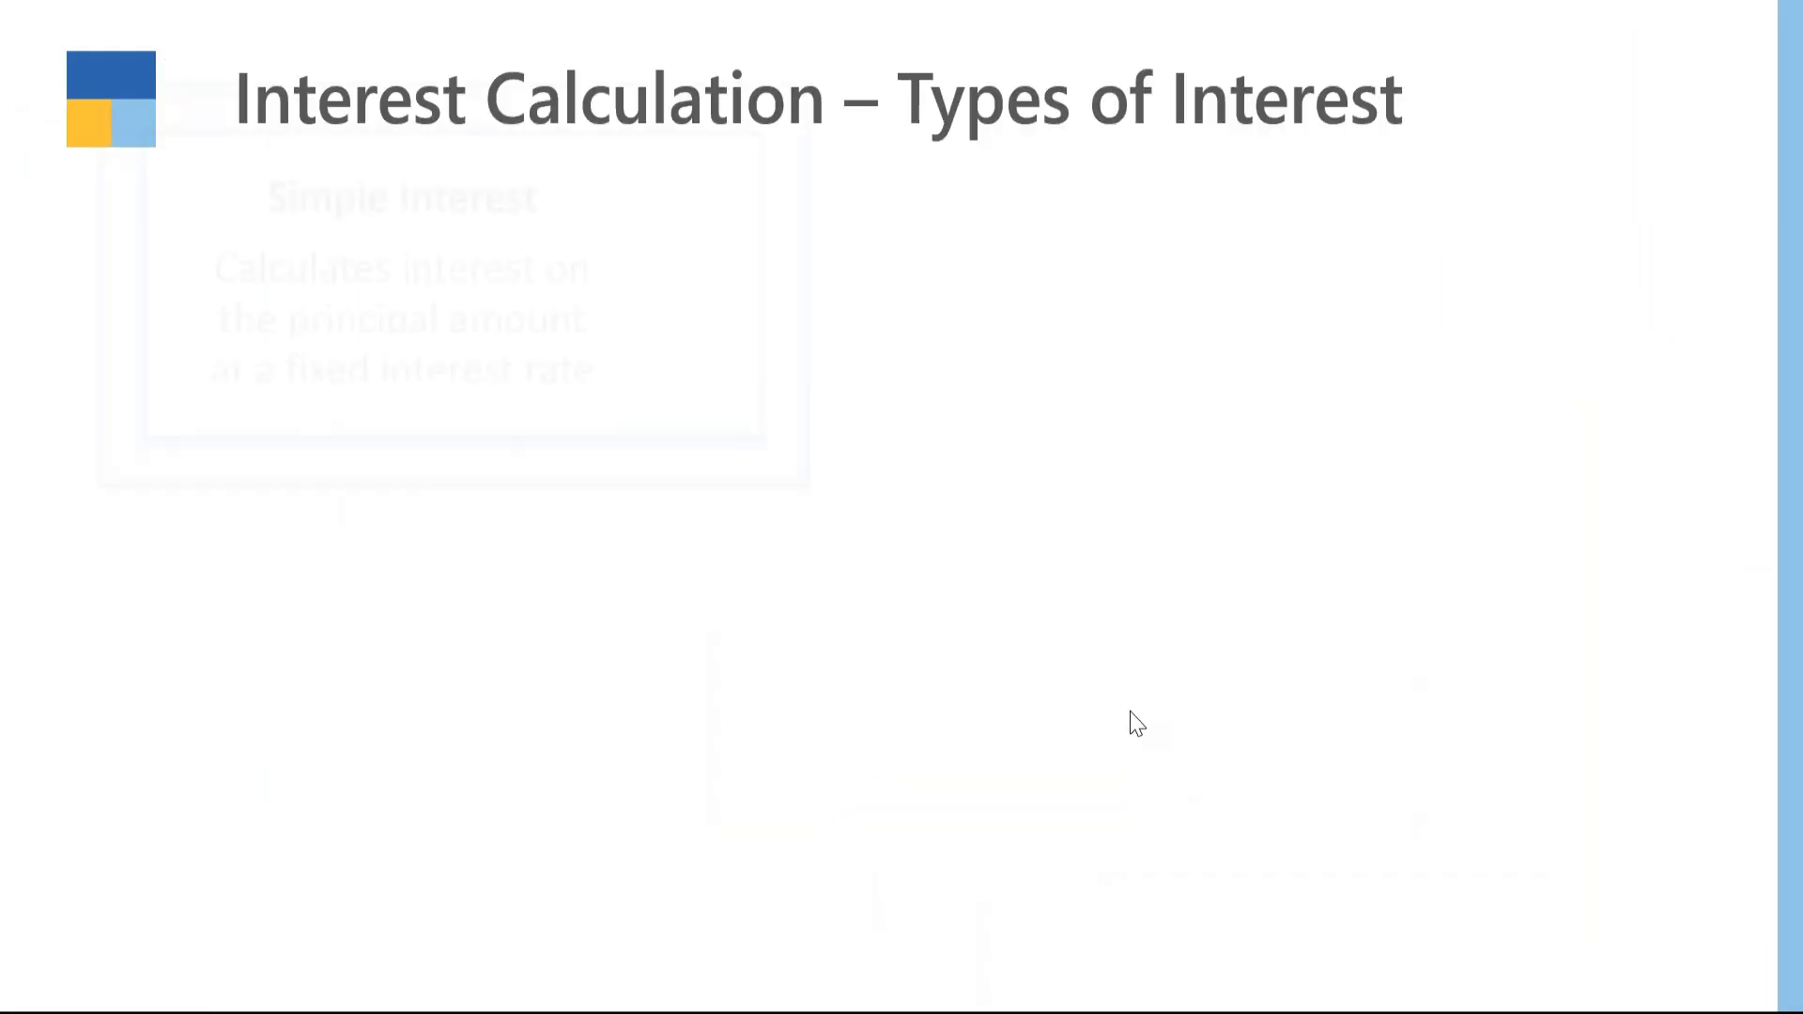